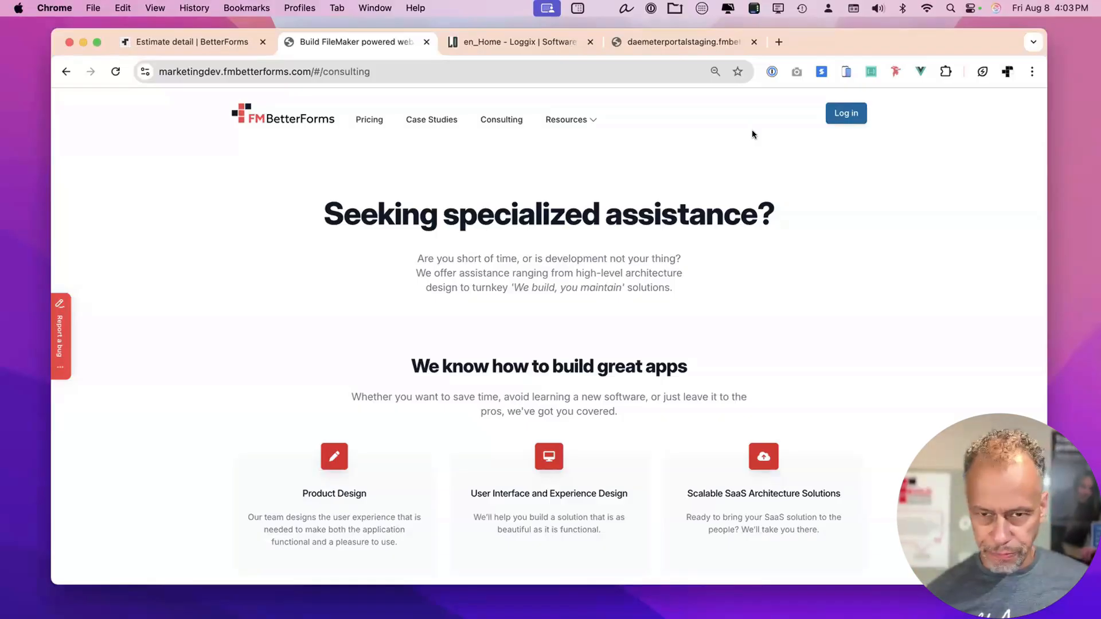
Switch Chrome to the 'en_Home - Loggix' tab to view the Loggix homepage.
drag(892, 46, 883, 44)
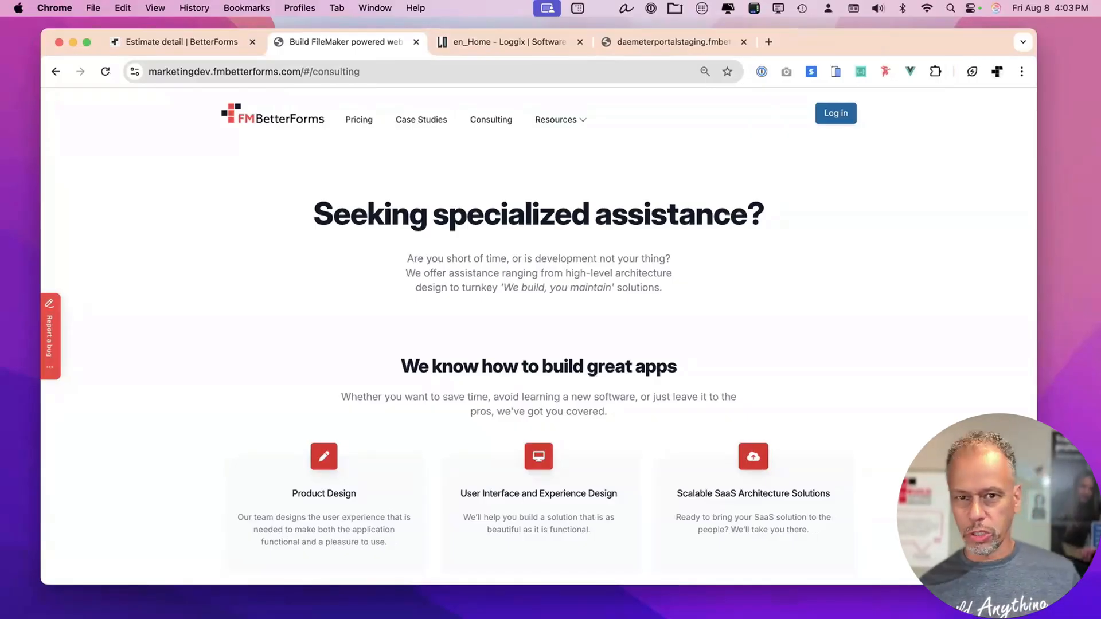
click(532, 40)
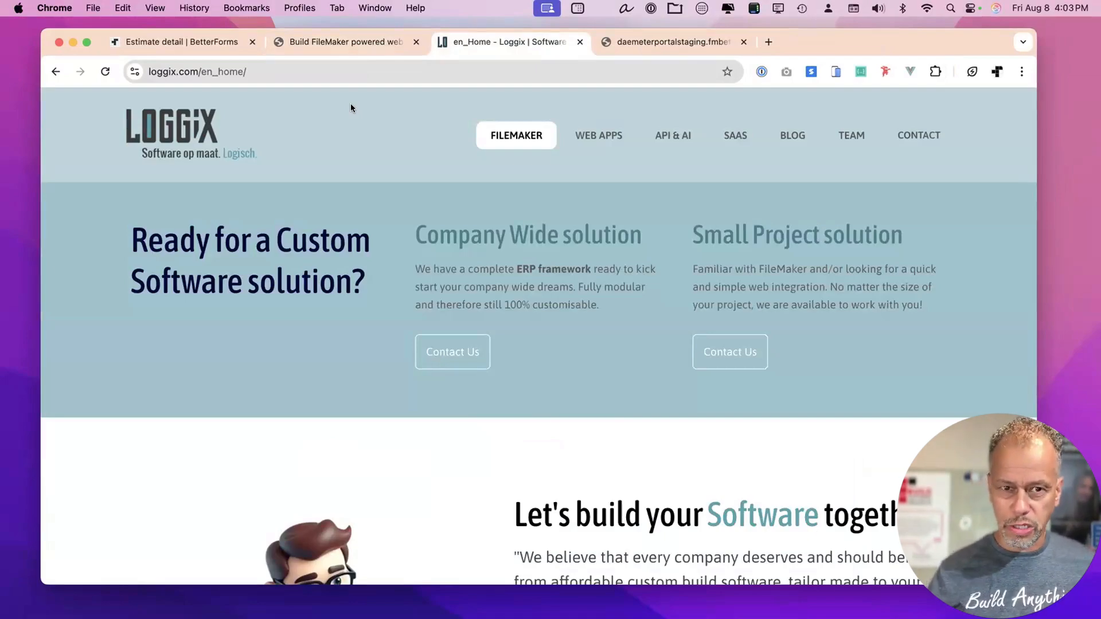
Return to the 'Build FileMaker powered web apps' tab showing the FM BetterForms consulting page.
click(360, 40)
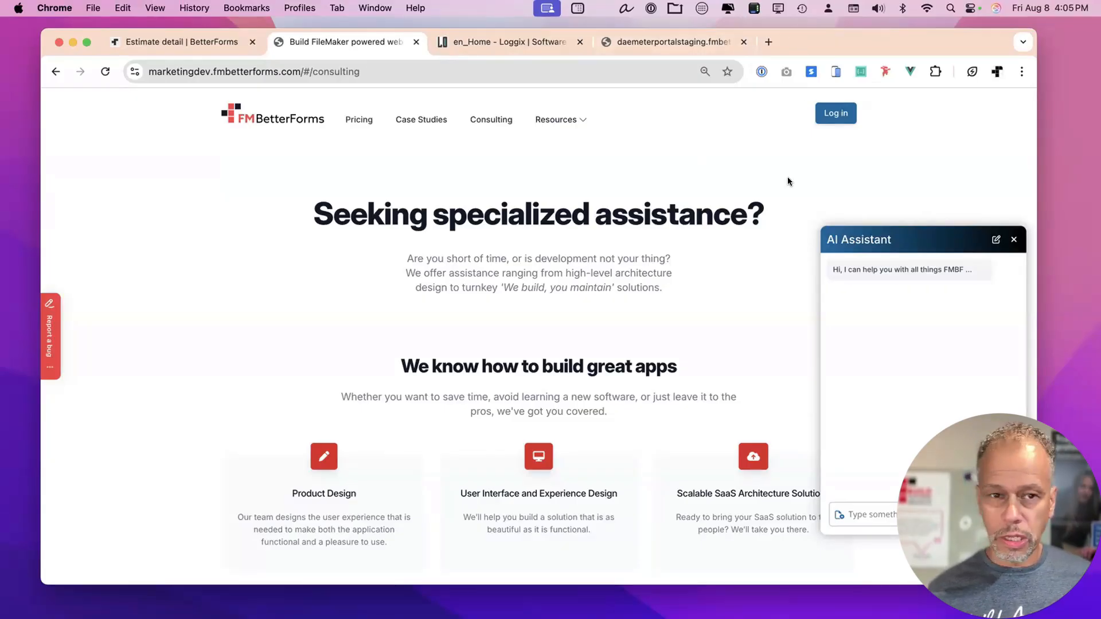
Flip from the BetterForms page to the Loggix homepage and back again.
scroll(787, 182, down, 1)
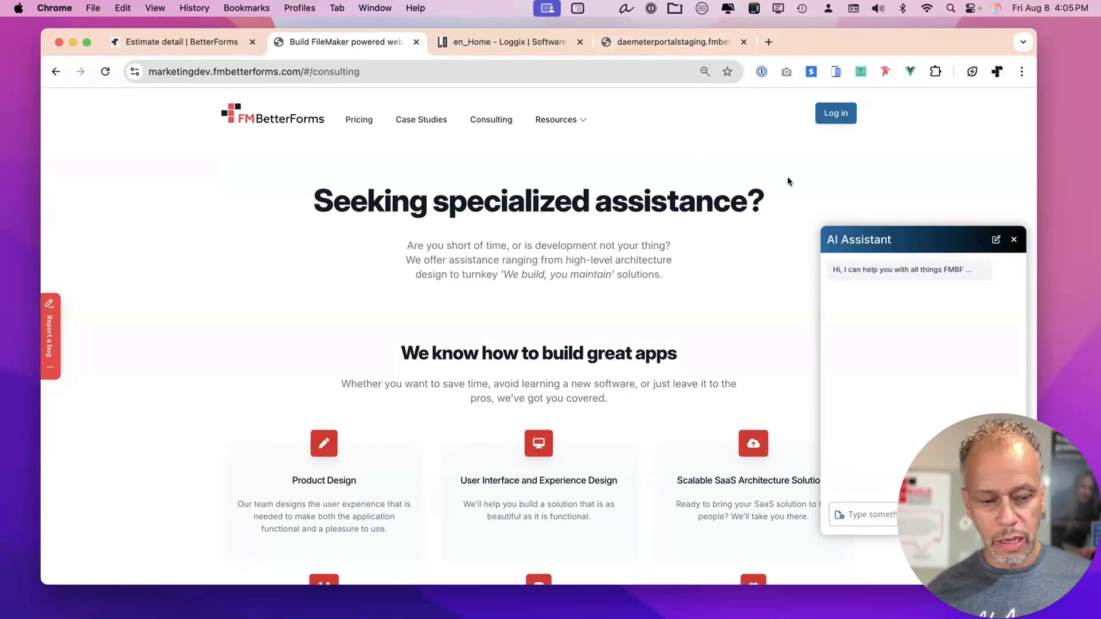
click(545, 41)
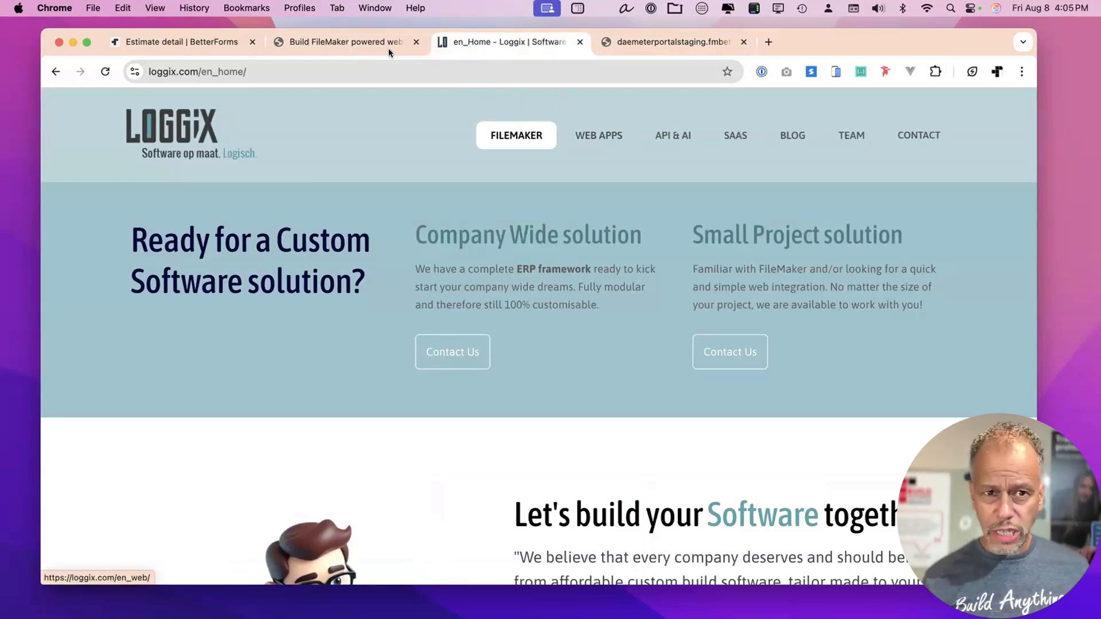
click(367, 41)
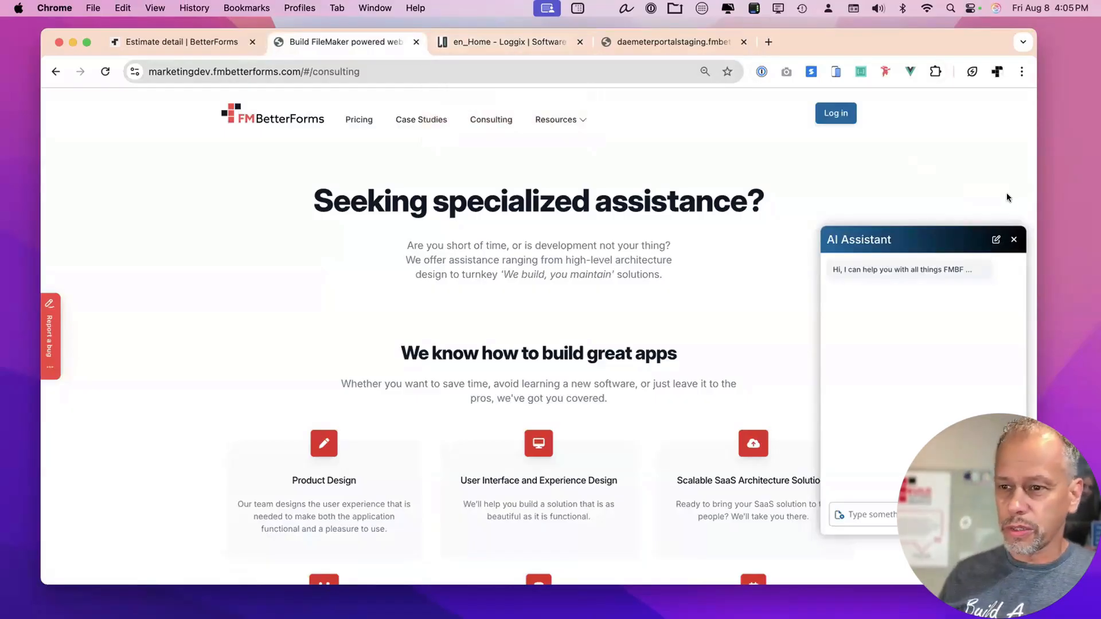
Close the AI Assistant chat panel and bring up the Daemeter portal staging login page.
click(1013, 240)
drag(820, 37, 818, 39)
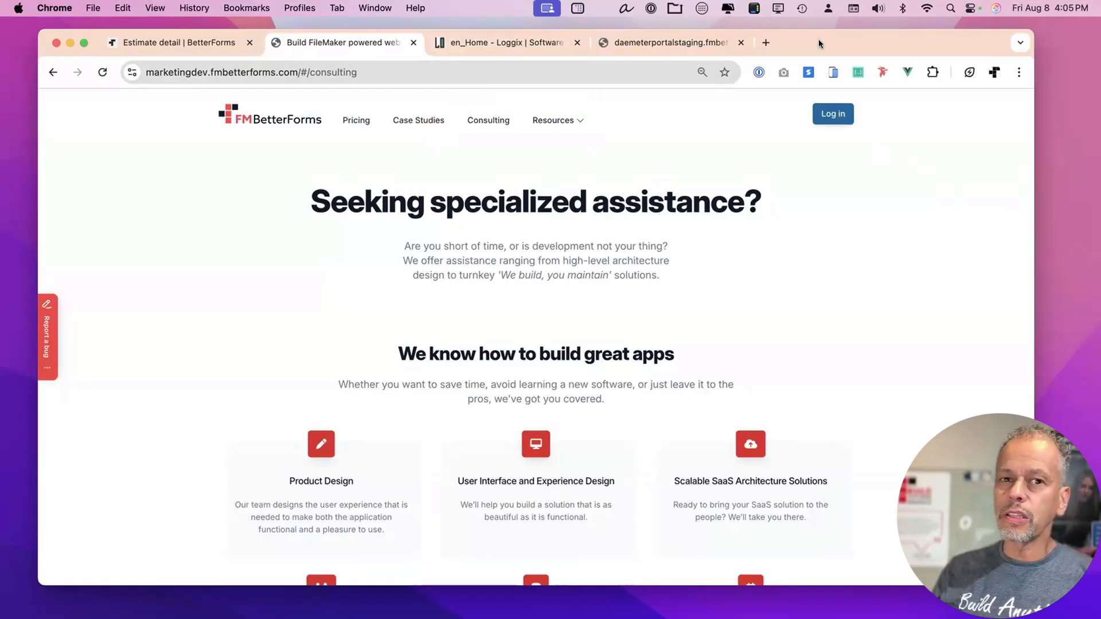
click(676, 40)
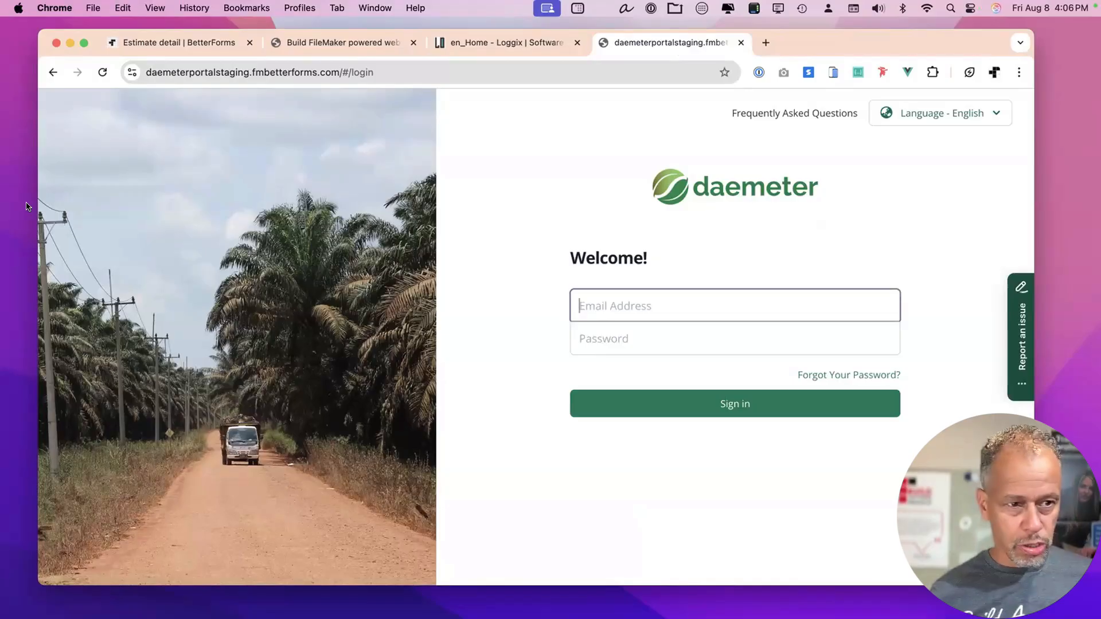
Enable the annotation pen with Ctrl+Shift+D and sketch a house linked to four stacked boxes.
key(ctrl+shift+d)
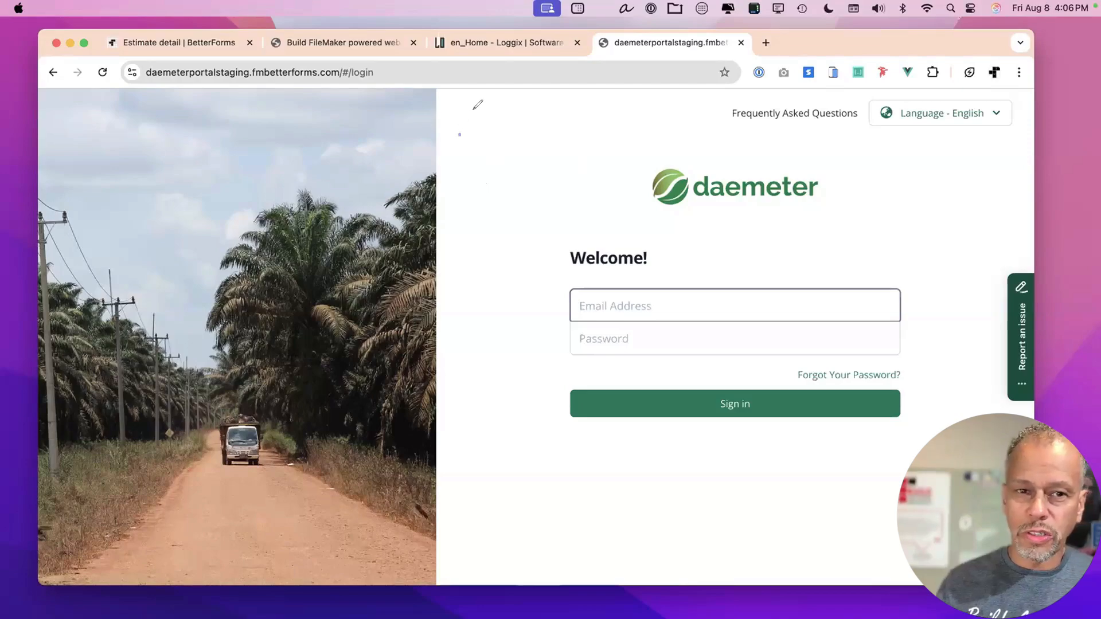
mouse_move(459, 136)
mouse_down()
mouse_move(503, 145)
mouse_move(467, 151)
mouse_move(492, 157)
mouse_move(471, 142)
mouse_move(484, 140)
mouse_move(476, 235)
mouse_move(508, 229)
mouse_move(476, 232)
mouse_up()
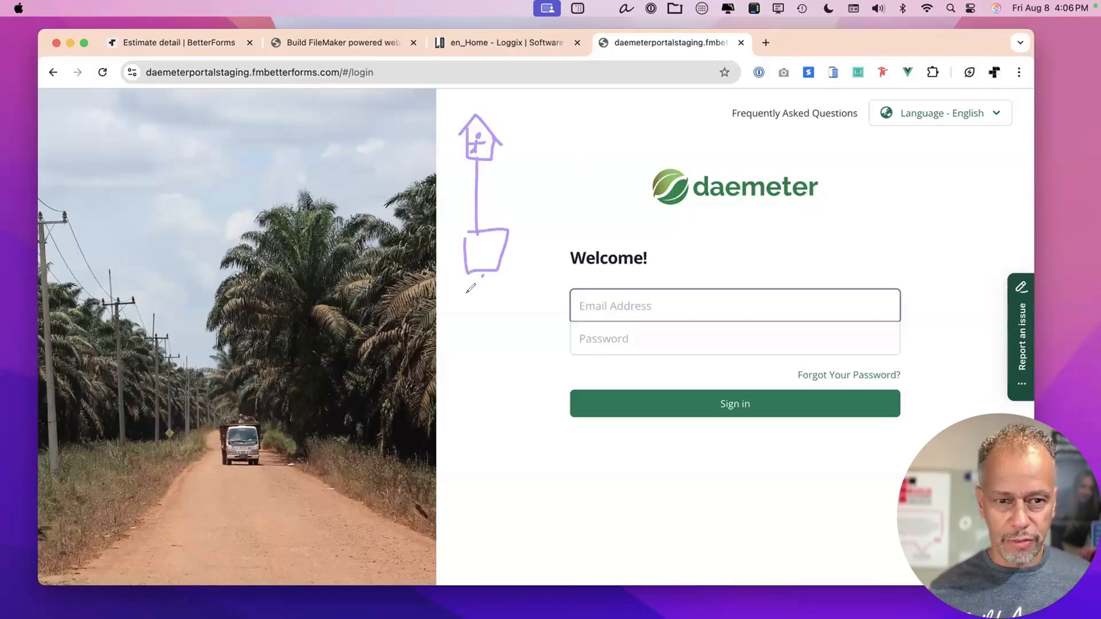
drag(483, 275, 479, 294)
mouse_move(468, 296)
mouse_down()
mouse_move(467, 358)
mouse_move(518, 313)
mouse_move(471, 294)
mouse_up()
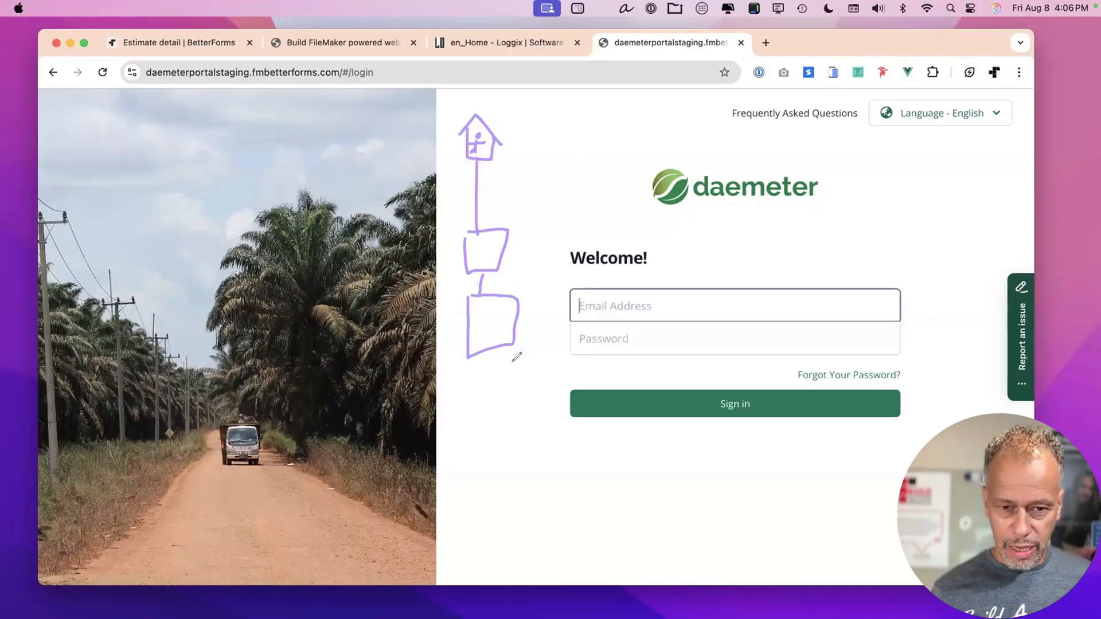
mouse_move(487, 349)
mouse_down()
mouse_move(488, 381)
mouse_move(473, 401)
mouse_move(545, 377)
mouse_move(493, 377)
mouse_up()
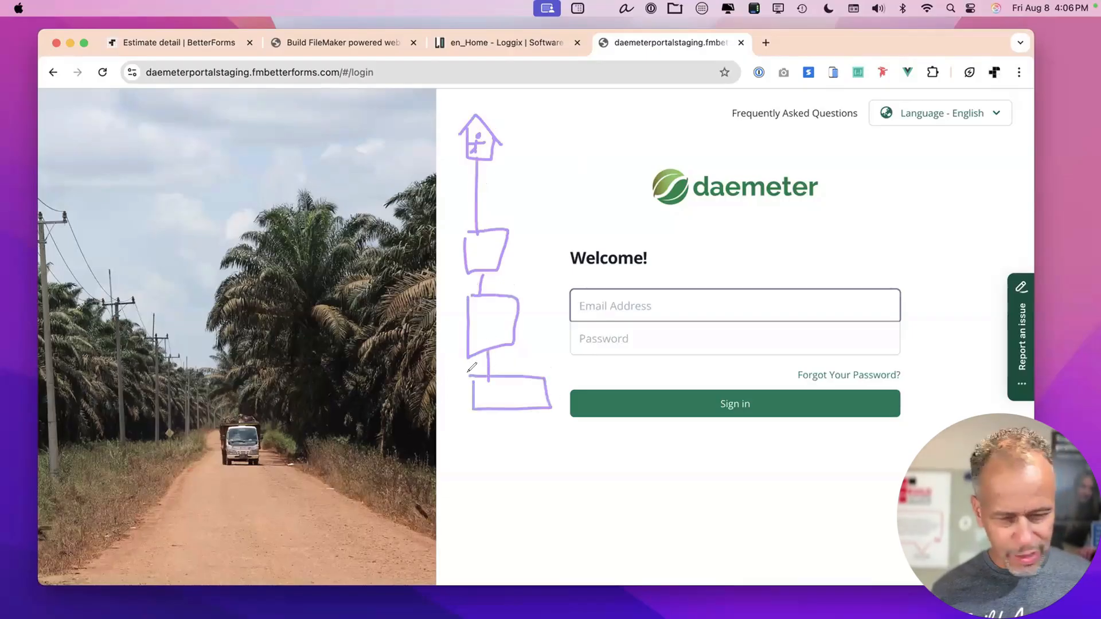
mouse_move(497, 413)
mouse_down()
mouse_move(476, 480)
mouse_move(520, 480)
mouse_up()
mouse_move(520, 480)
mouse_down()
mouse_move(519, 441)
mouse_move(479, 438)
mouse_up()
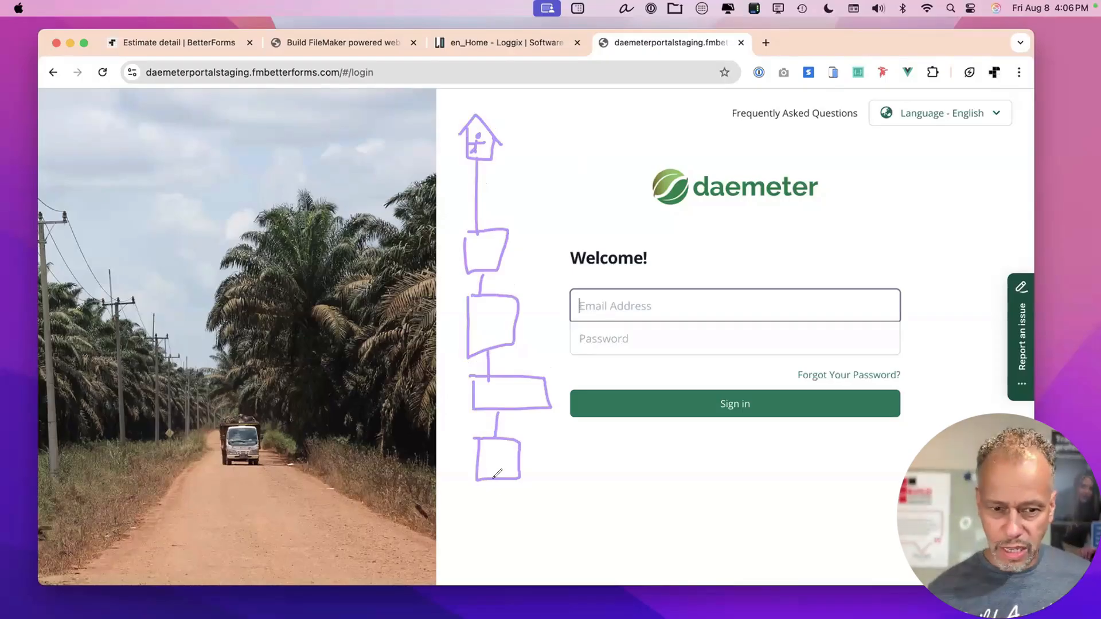
mouse_move(494, 481)
mouse_down()
mouse_move(479, 516)
mouse_move(513, 524)
mouse_move(472, 504)
mouse_move(480, 523)
mouse_move(464, 542)
mouse_move(484, 563)
mouse_move(490, 542)
mouse_move(464, 541)
mouse_up()
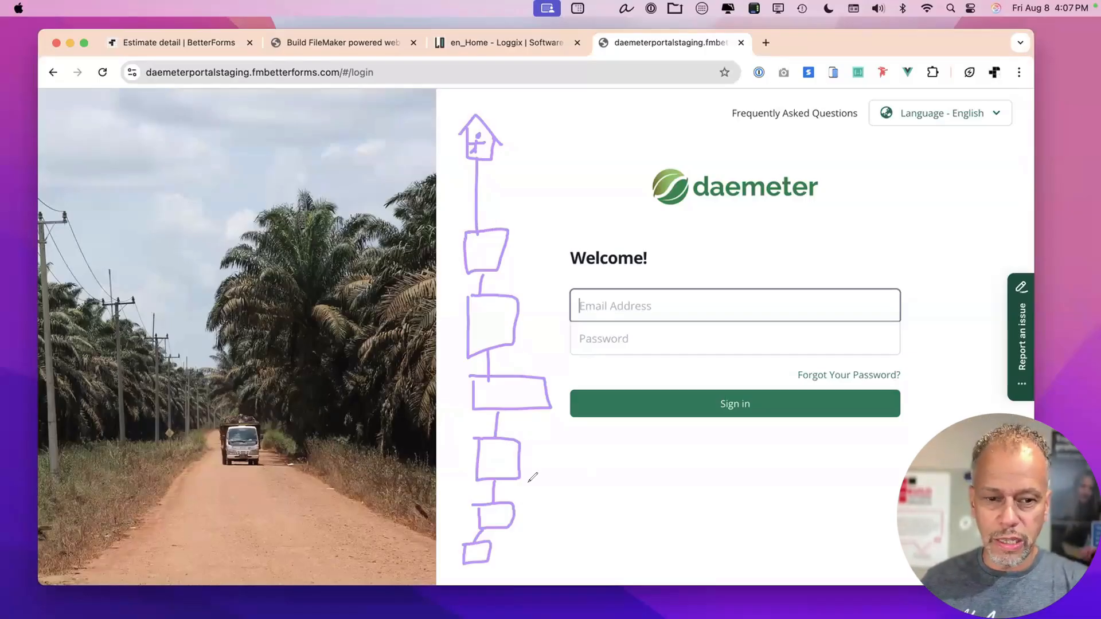
Add branch lines and boxes to the sketch on the right, left, top and bottom.
mouse_move(532, 445)
mouse_down()
mouse_move(559, 440)
mouse_move(533, 443)
mouse_up()
mouse_move(611, 446)
mouse_down()
mouse_move(606, 458)
mouse_move(646, 476)
mouse_move(611, 446)
mouse_up()
mouse_move(524, 416)
mouse_down()
mouse_move(542, 435)
mouse_move(612, 447)
mouse_up()
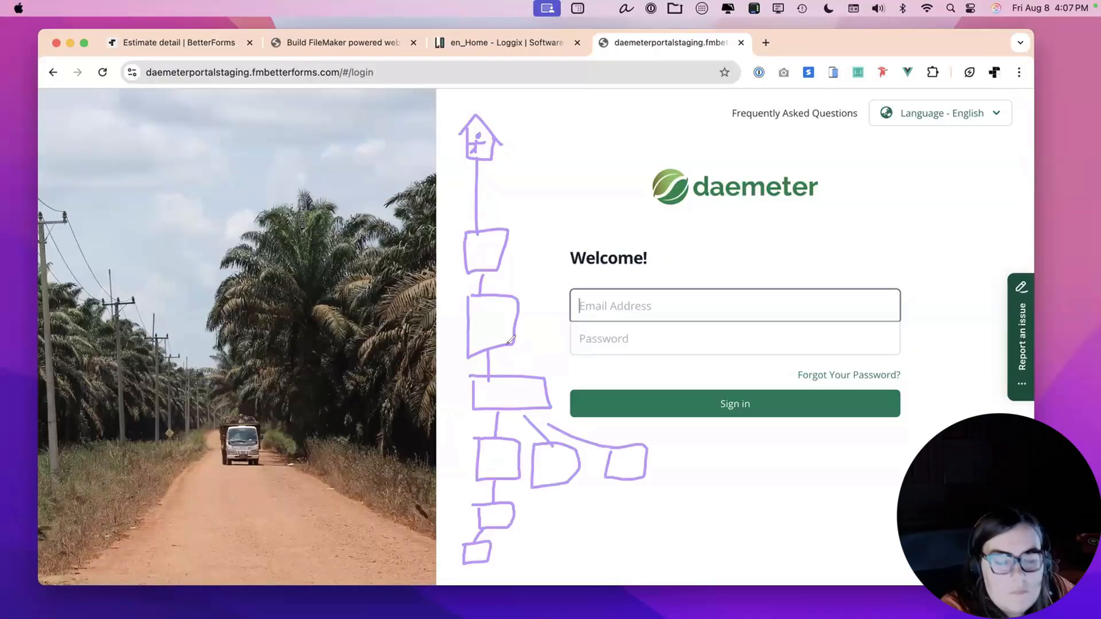
mouse_move(459, 372)
mouse_down()
mouse_move(391, 369)
mouse_move(448, 409)
mouse_move(456, 374)
mouse_move(440, 373)
mouse_up()
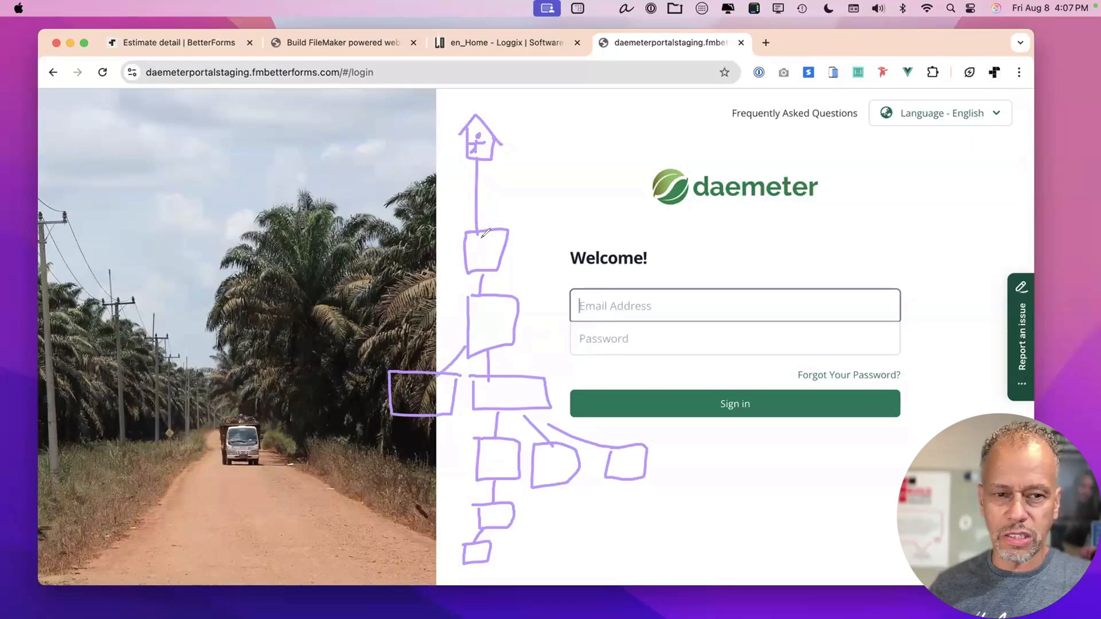
mouse_move(507, 536)
mouse_down()
mouse_move(515, 549)
mouse_move(534, 543)
mouse_up()
mouse_move(571, 495)
mouse_down()
mouse_move(568, 511)
mouse_move(601, 497)
mouse_move(565, 549)
mouse_move(580, 555)
mouse_move(576, 539)
mouse_up()
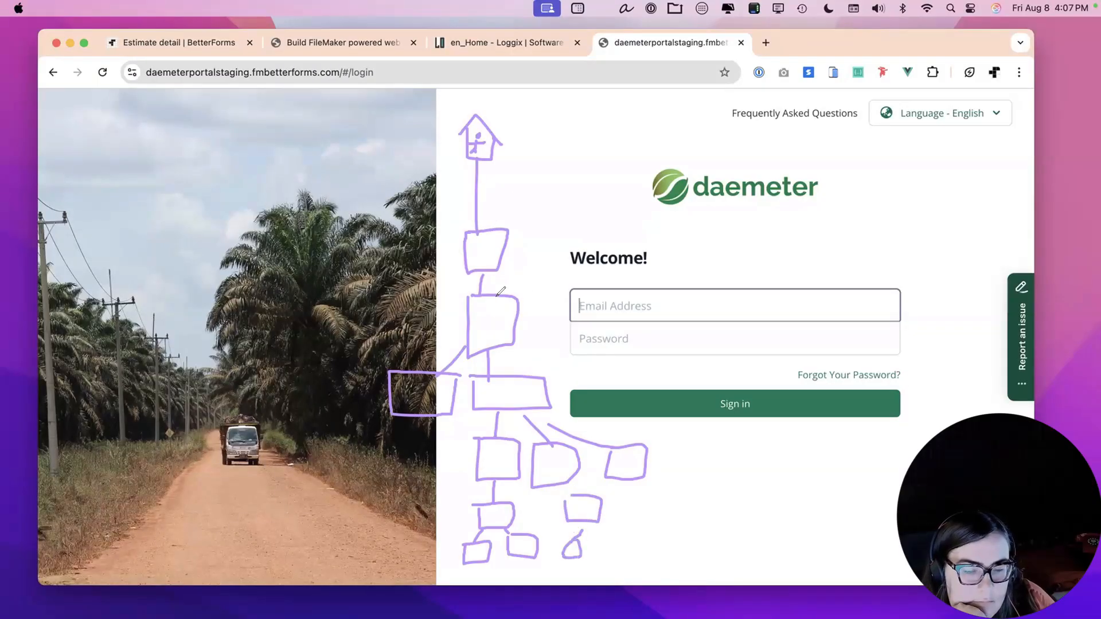
mouse_move(491, 288)
mouse_down()
mouse_move(545, 287)
mouse_move(541, 314)
mouse_move(527, 315)
mouse_move(546, 278)
mouse_move(540, 303)
mouse_move(517, 311)
mouse_up()
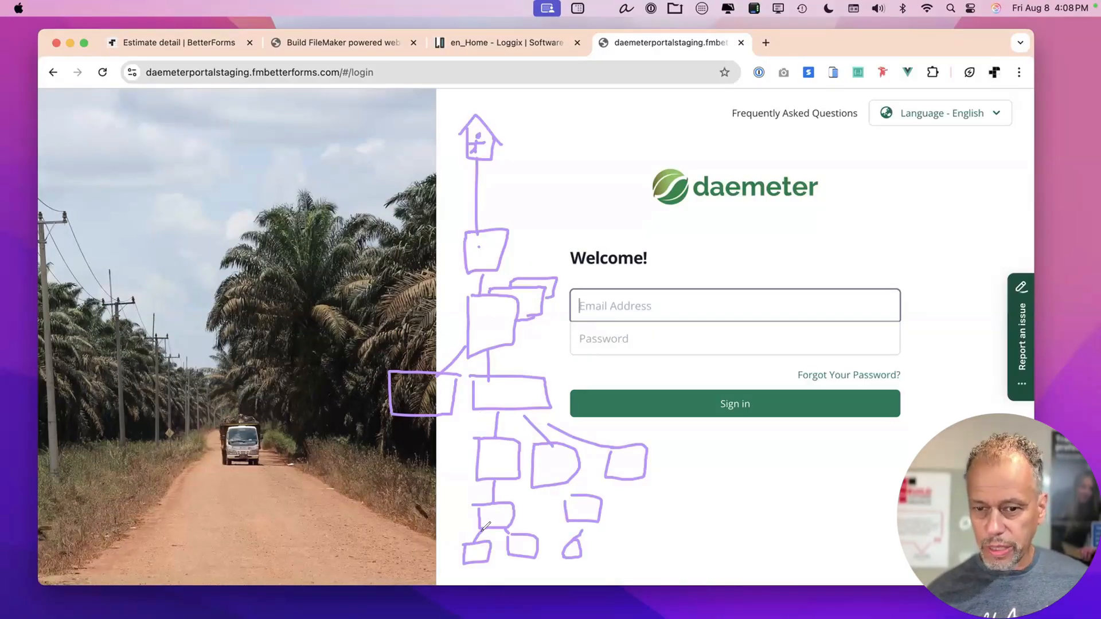
click(491, 395)
click(490, 457)
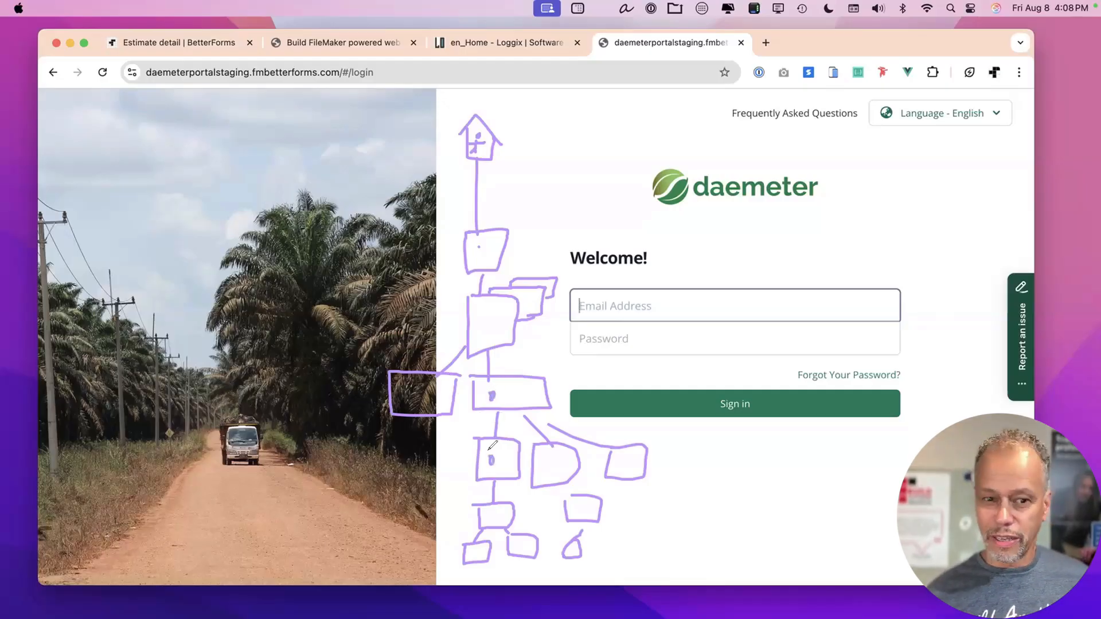
click(489, 517)
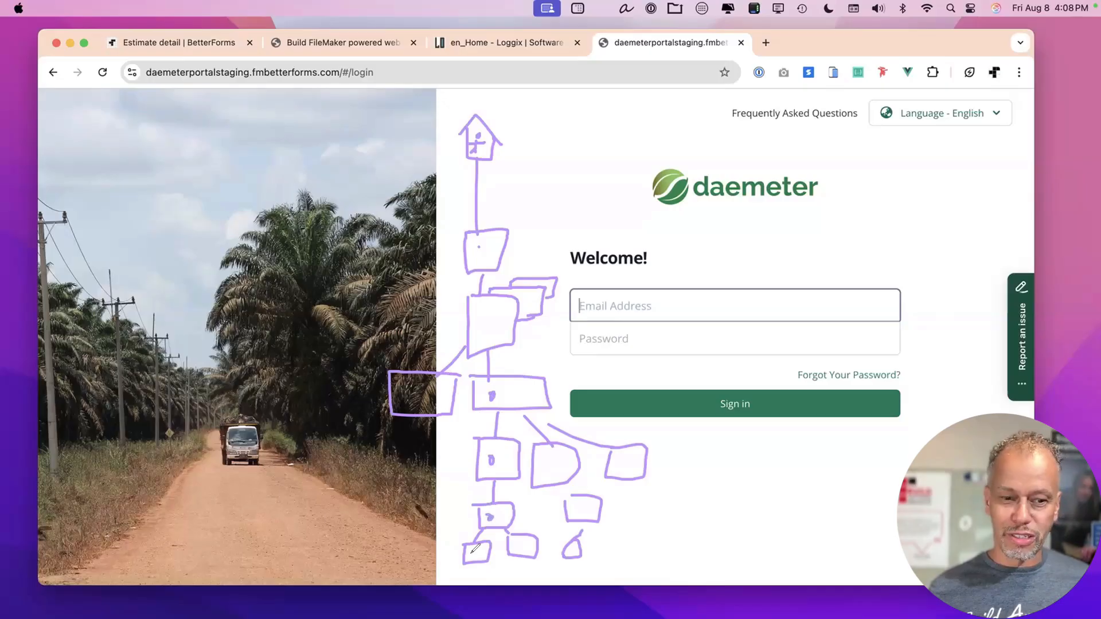
click(473, 554)
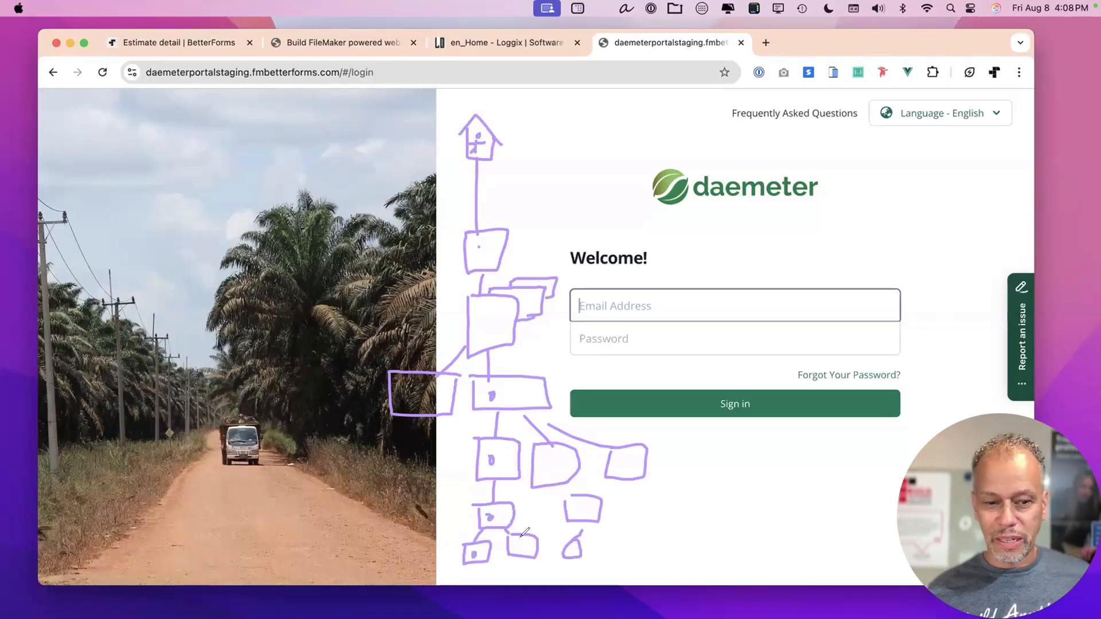
click(523, 544)
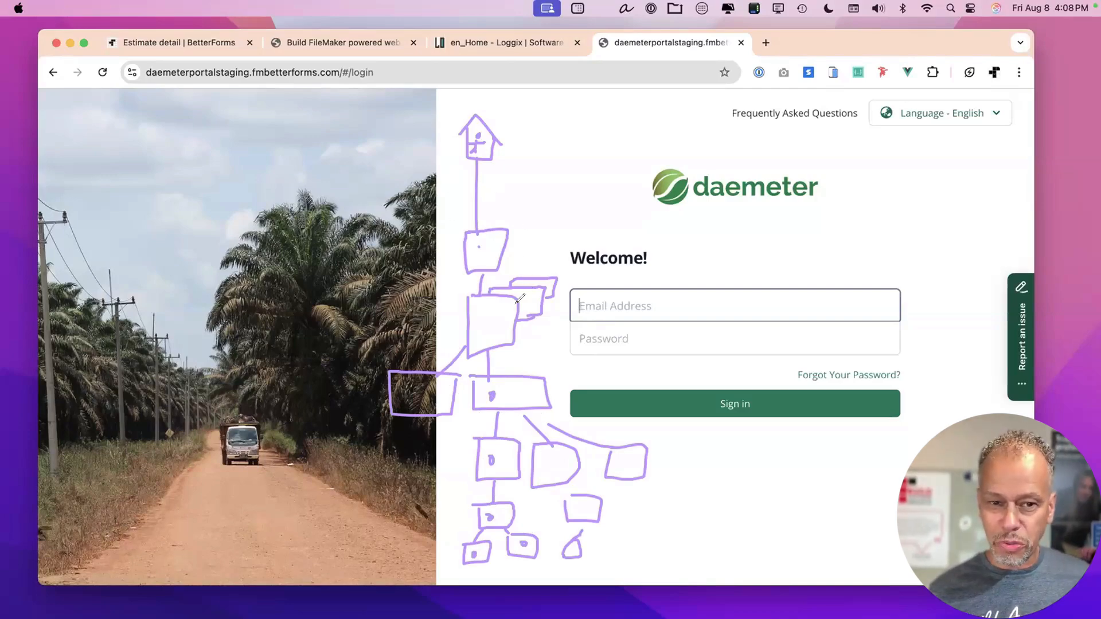
click(480, 320)
click(528, 304)
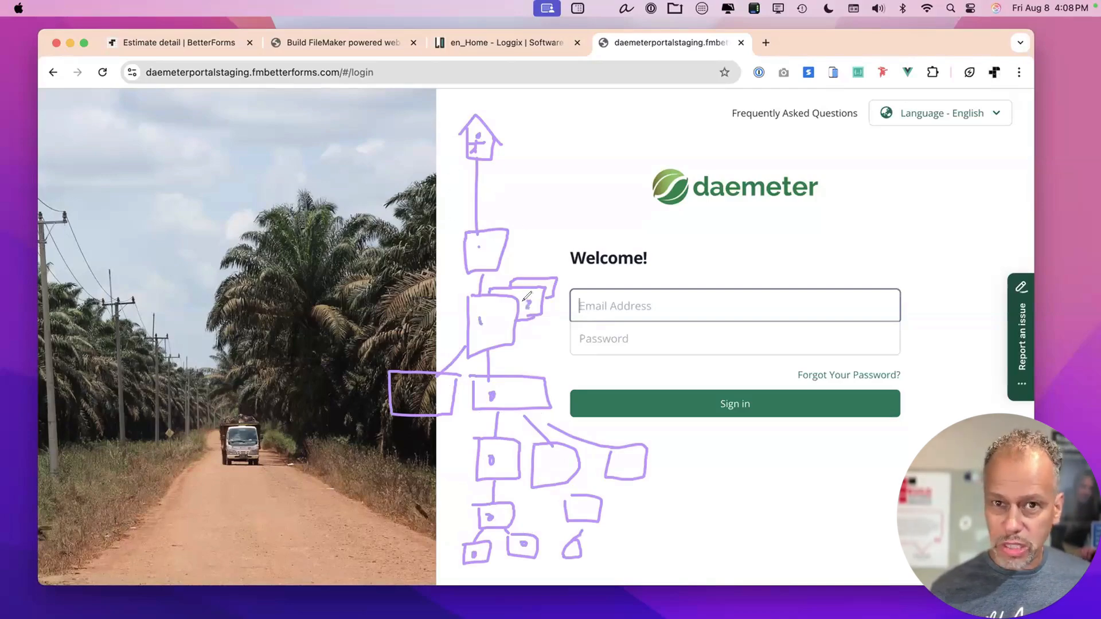
click(508, 395)
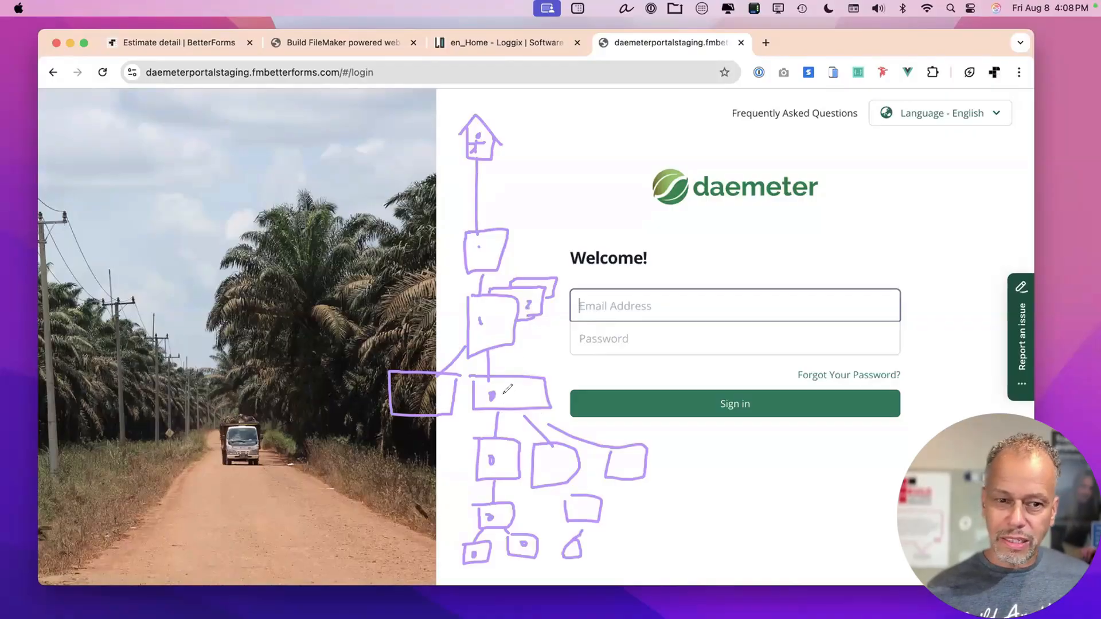
click(503, 460)
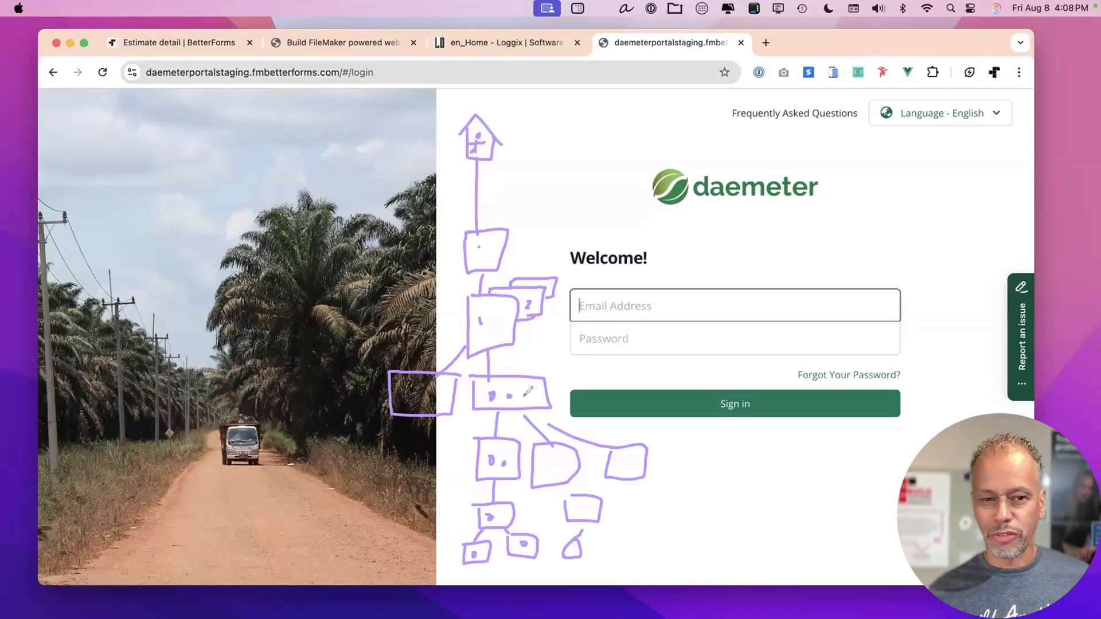
click(546, 463)
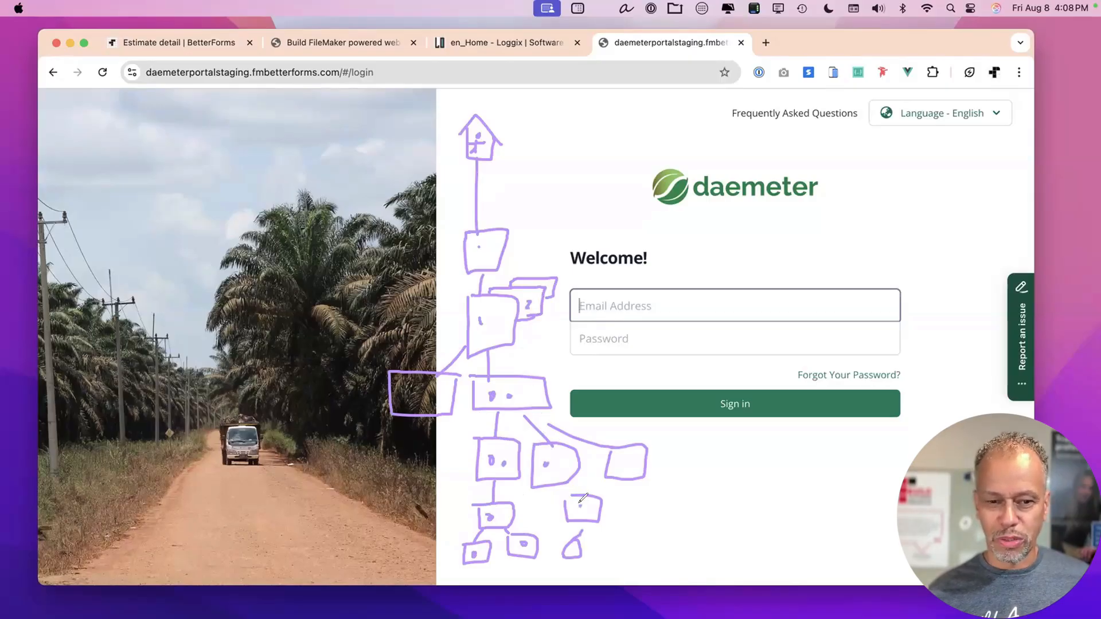
click(624, 460)
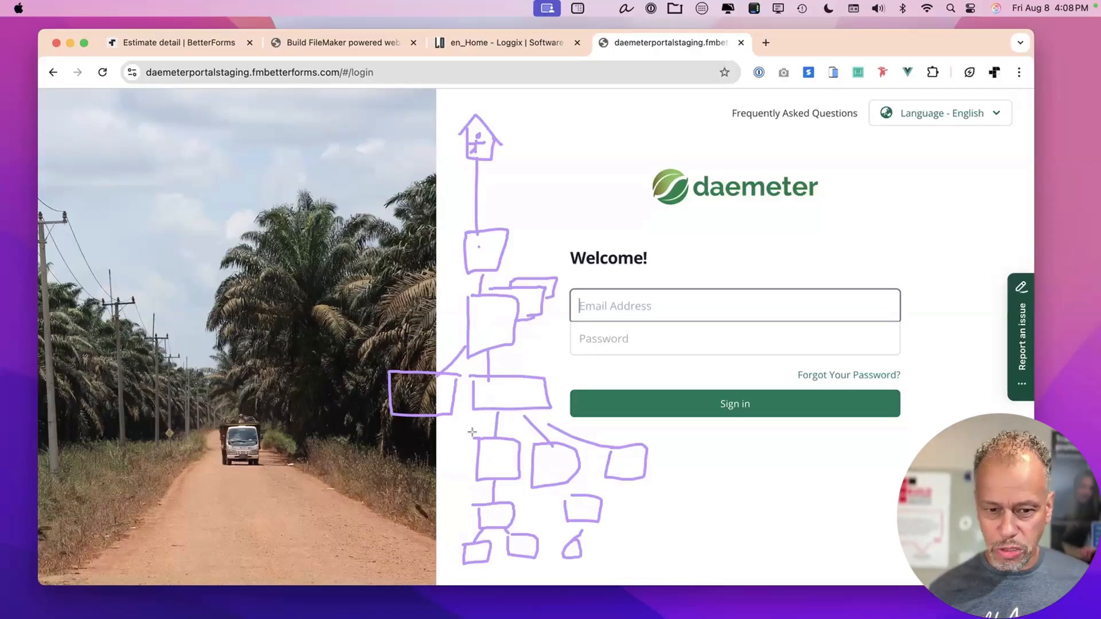
Shade six sketch boxes lavender, including the wide box, D-shaped box and right-hand branch box.
drag(477, 439, 514, 474)
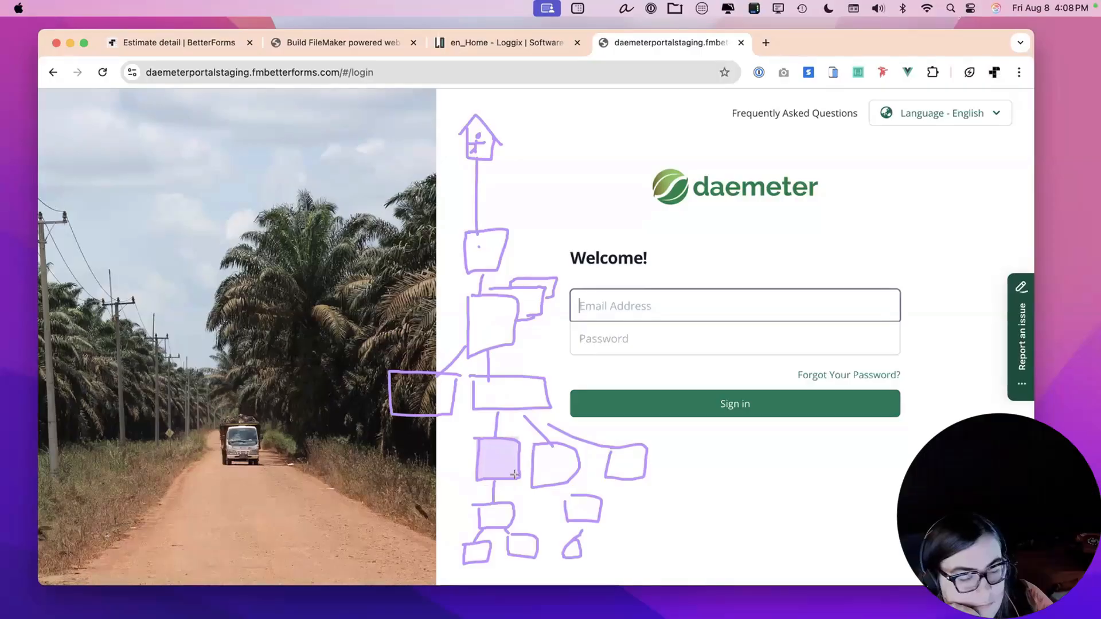
drag(507, 533, 537, 557)
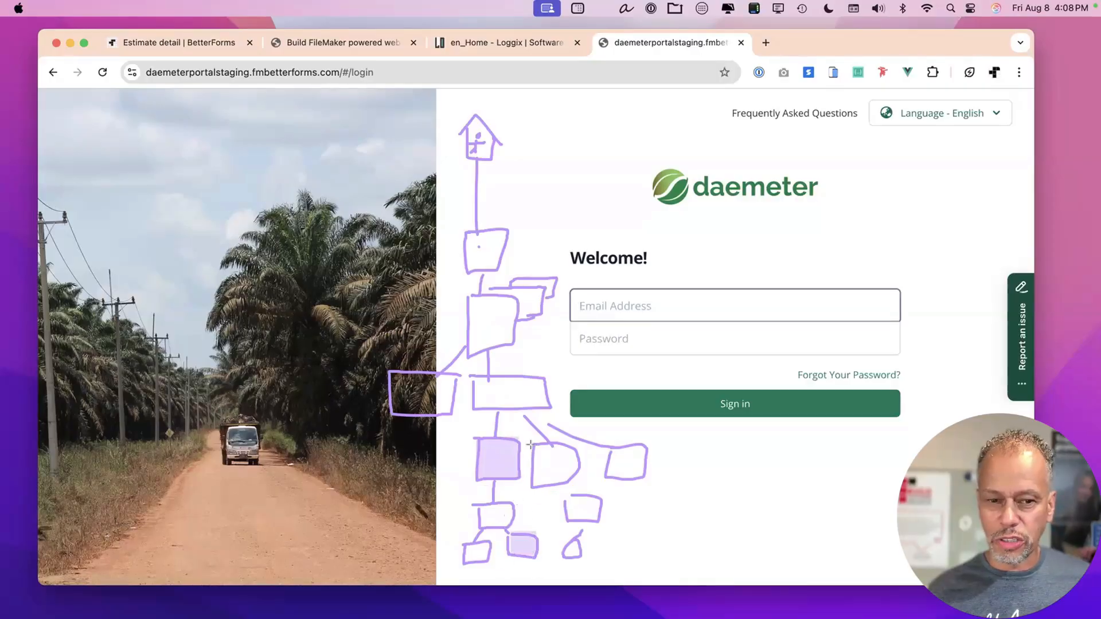
drag(533, 445, 576, 486)
drag(534, 407, 471, 373)
mouse_move(494, 287)
mouse_down()
mouse_move(510, 319)
mouse_move(532, 313)
mouse_move(516, 292)
mouse_up()
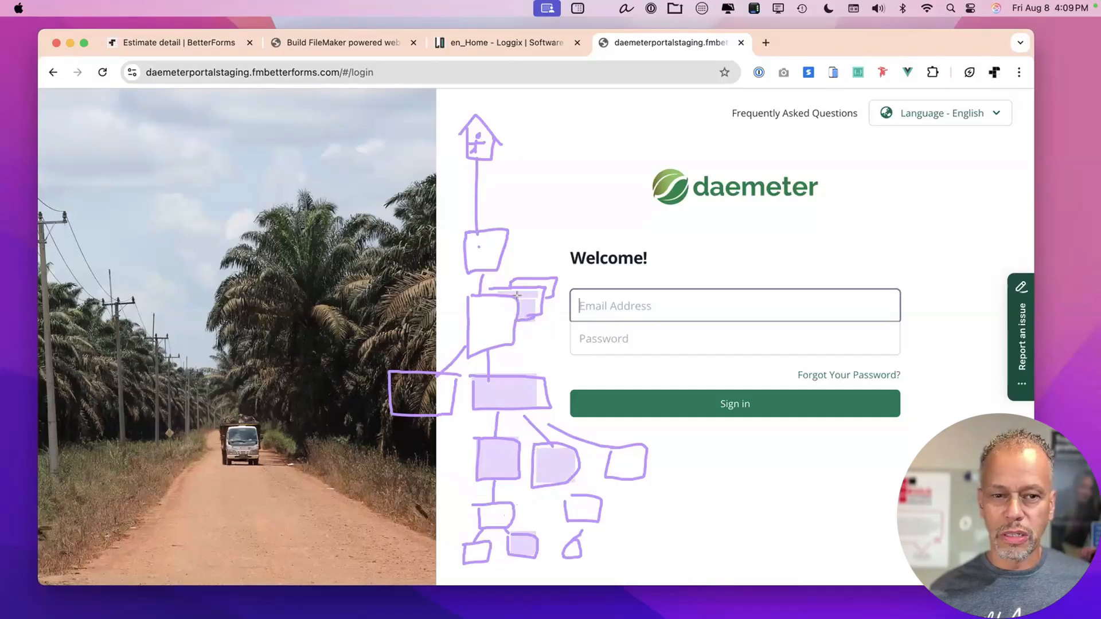
drag(613, 454, 645, 479)
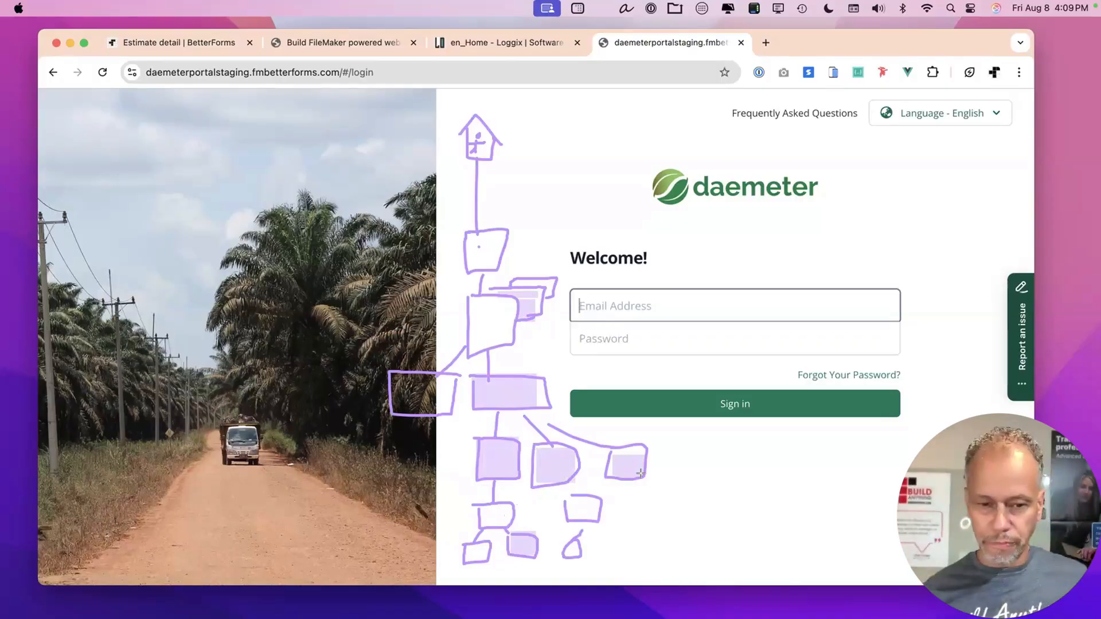
key(super+z)
key(super+z)
key(super+z)
key(super+z)
key(super+z)
key(super+z)
key(super+z)
key(super+z)
key(super+z)
key(super+z)
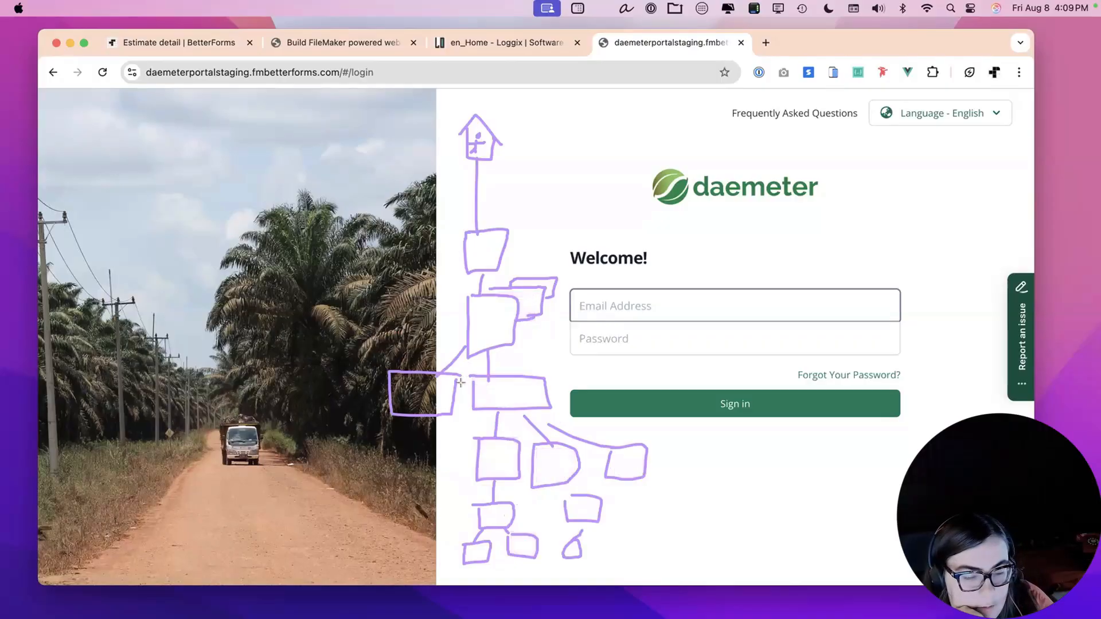
key(super+z)
key(super+z)
key(super+z)
key(super+z)
key(super+z)
key(super+z)
key(super+z)
key(super+z)
key(super+z)
key(super+z)
key(super+z)
key(super+z)
key(super+z)
key(super+z)
key(super+z)
key(super+z)
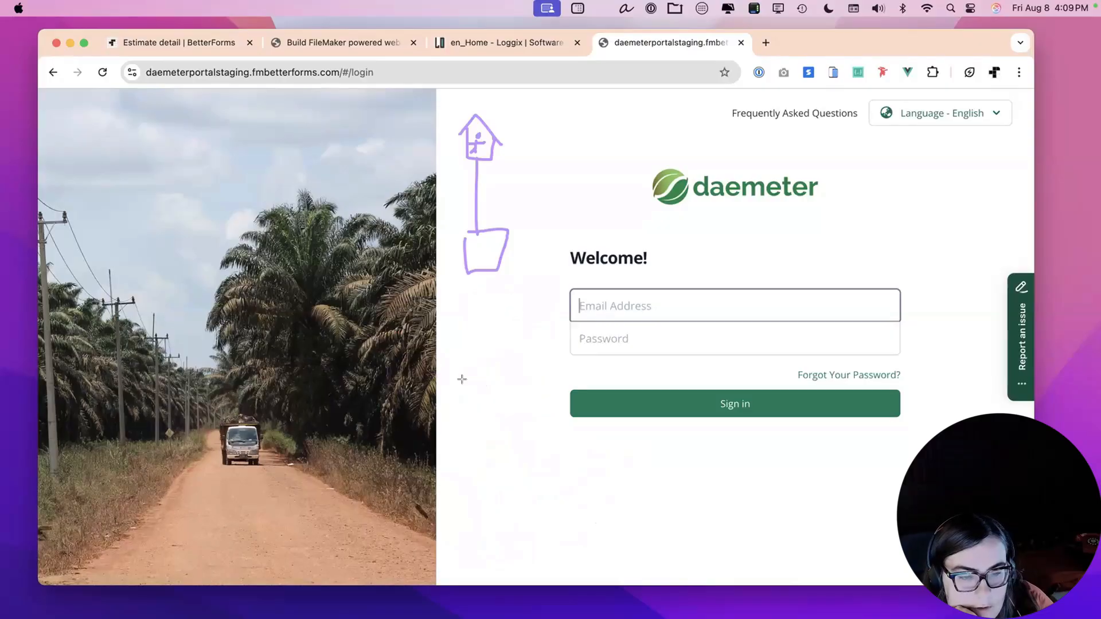
key(super+z)
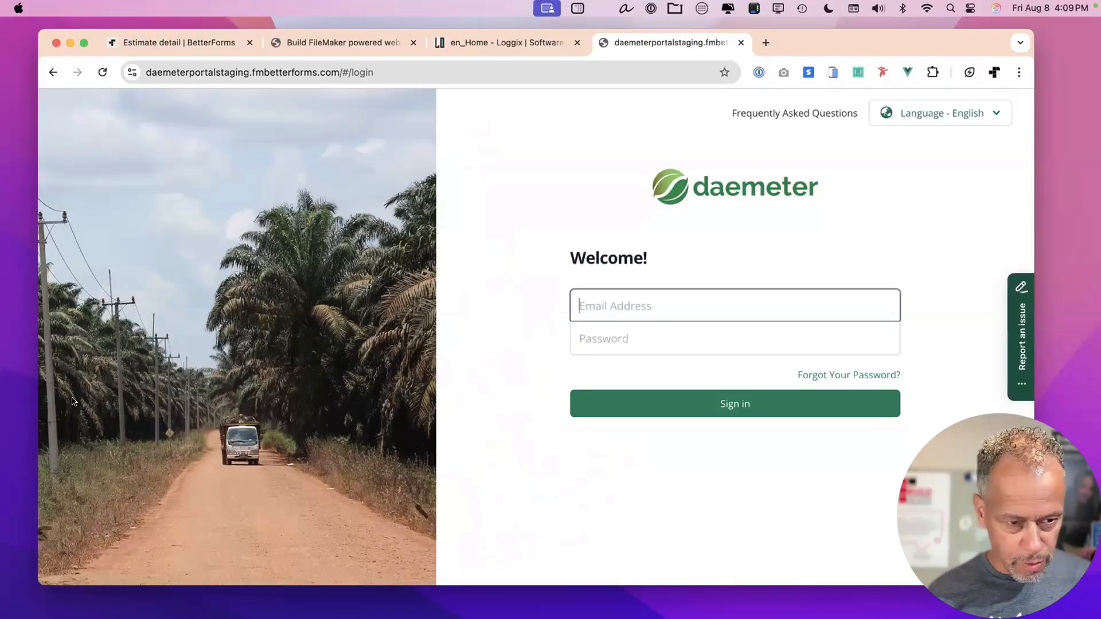
click(717, 300)
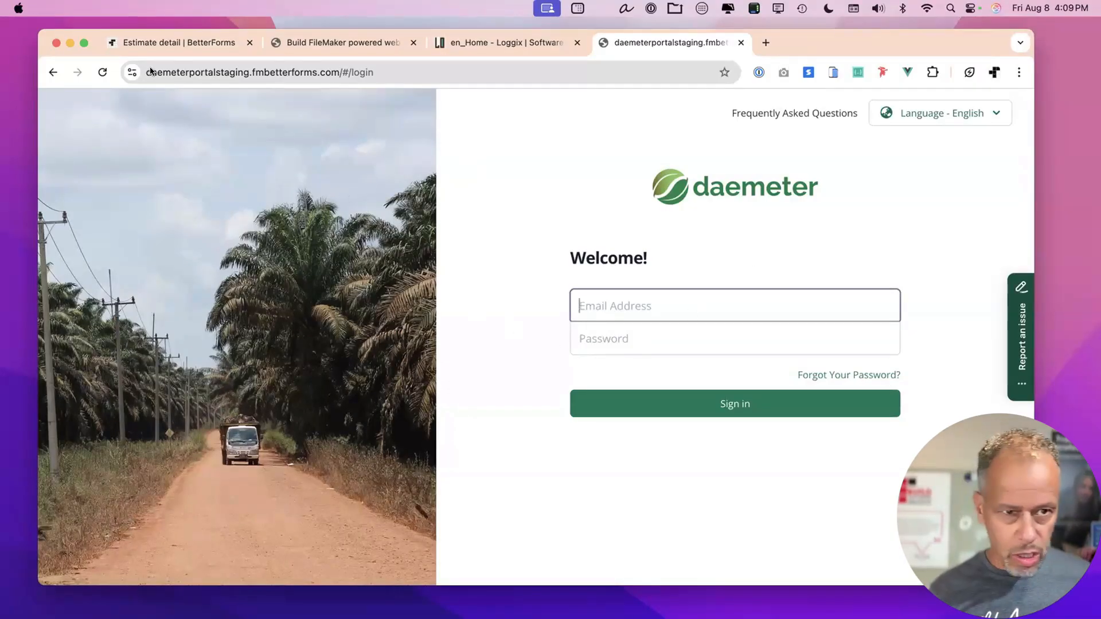
click(820, 304)
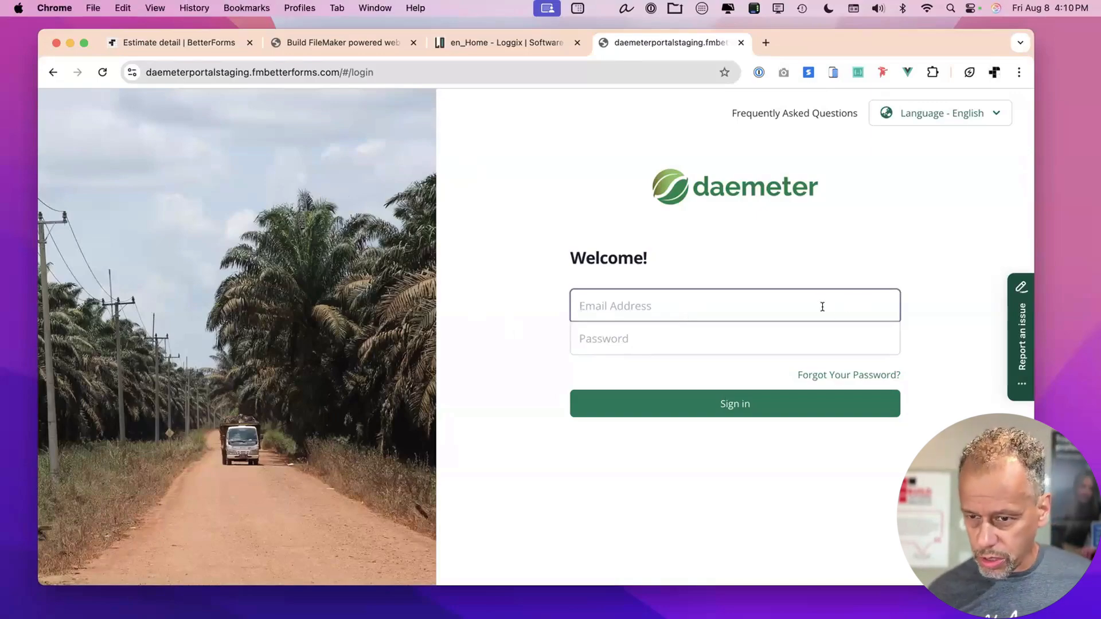
Sign in using the saved 1Password login for the Daemeter Traceability Portal.
click(872, 306)
click(741, 335)
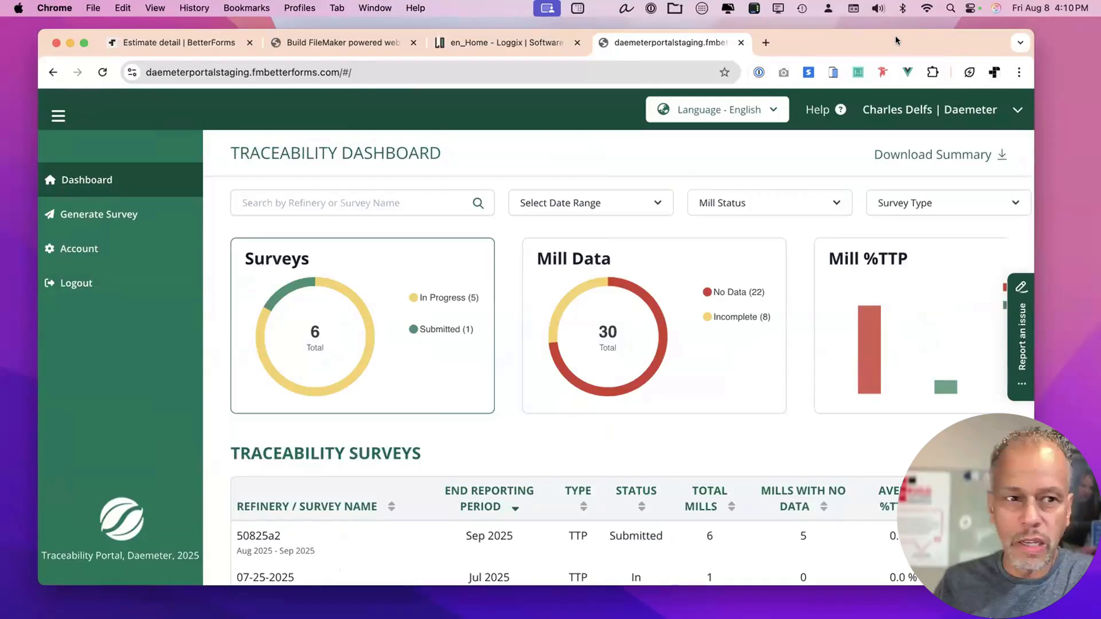
Zoom the page out to 90% so the whole Traceability Dashboard fits the window.
drag(898, 43, 899, 38)
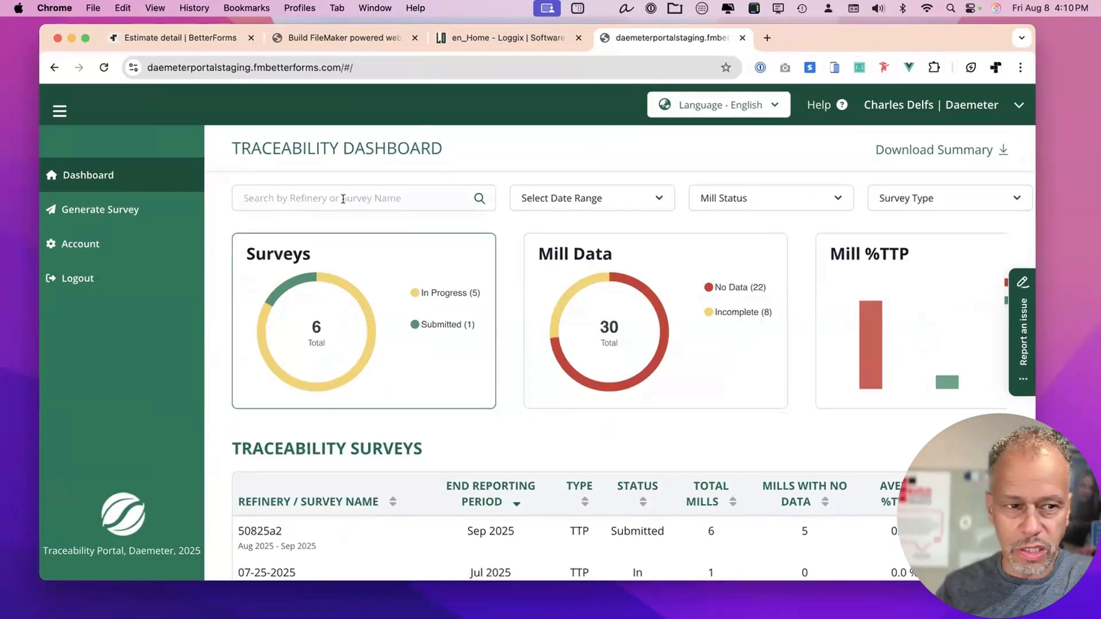
scroll(344, 247, down, 2)
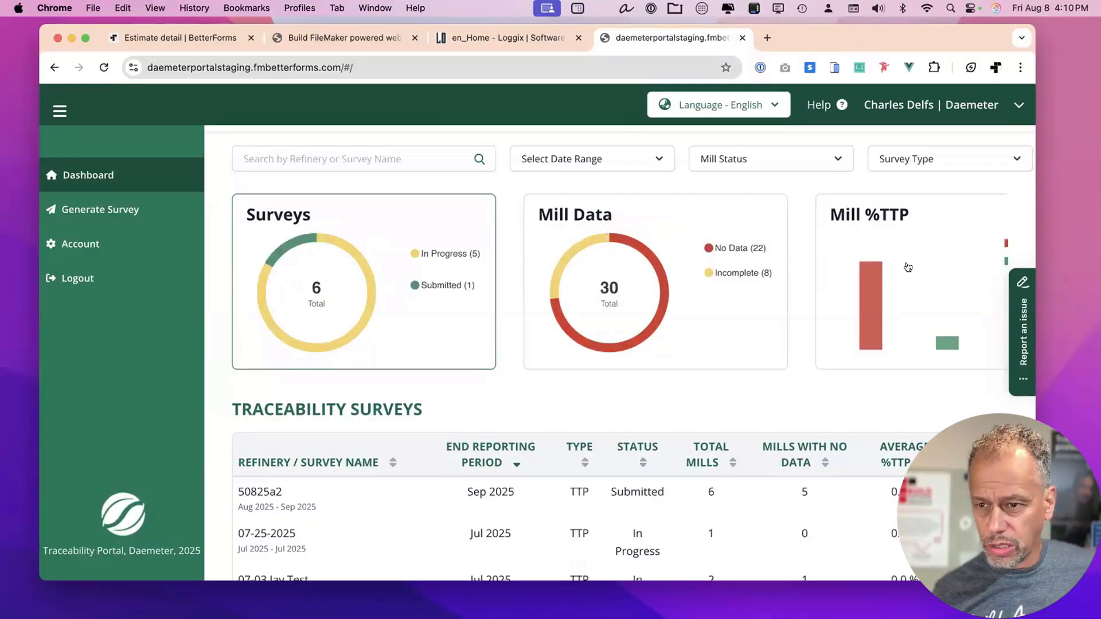
scroll(812, 280, right, 3)
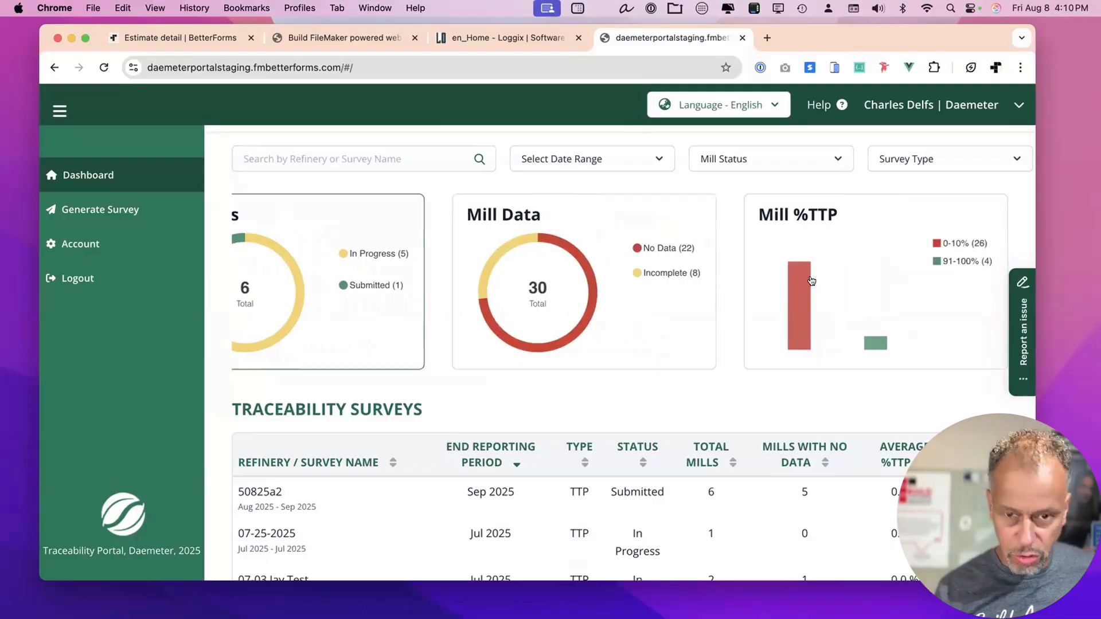
key(super+minus)
key(super+minus)
key(super+equal)
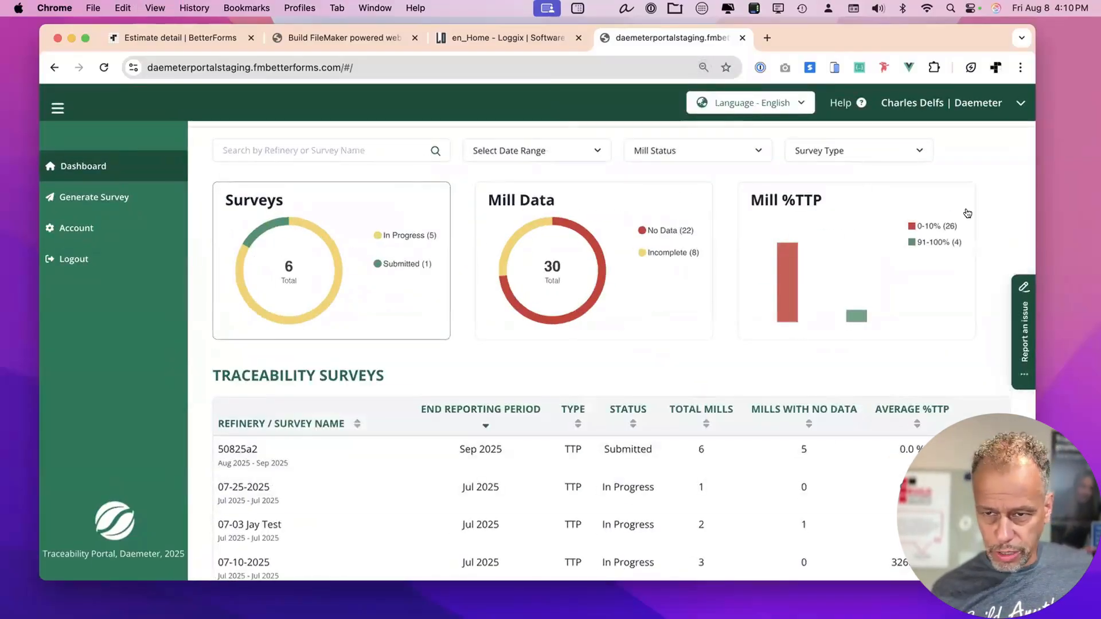
Filter the dashboard to prior calendar year, No Data mills and Refinery/Group TTM + TTP surveys.
click(559, 148)
click(525, 203)
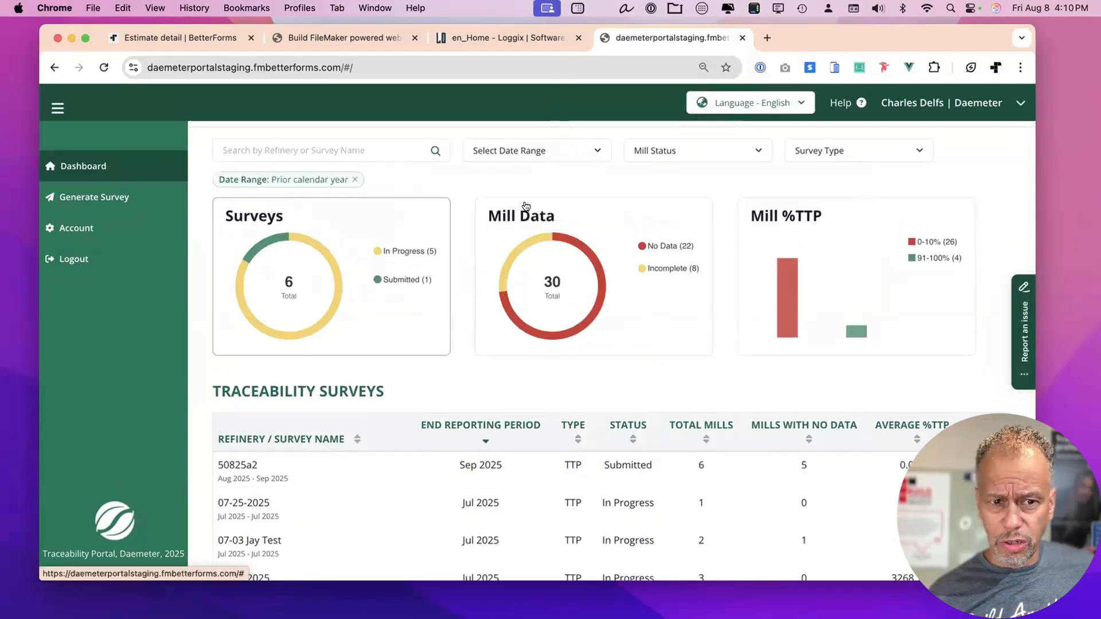
click(693, 150)
click(676, 188)
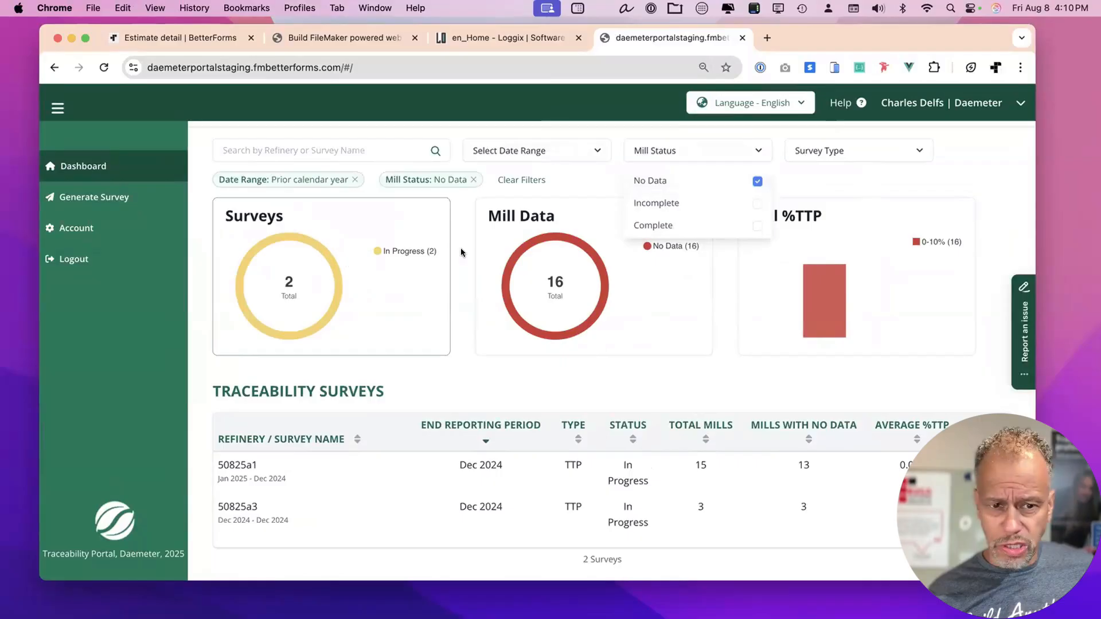
click(837, 153)
click(817, 202)
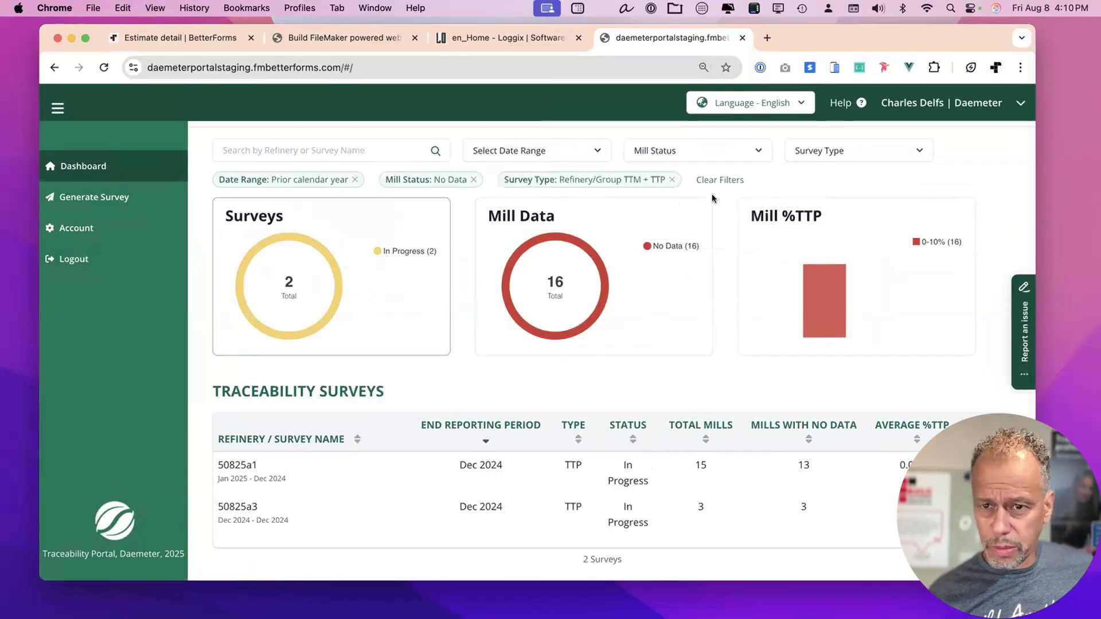
Remove the survey type and No Data filter chips, then clear all dashboard filters.
click(676, 179)
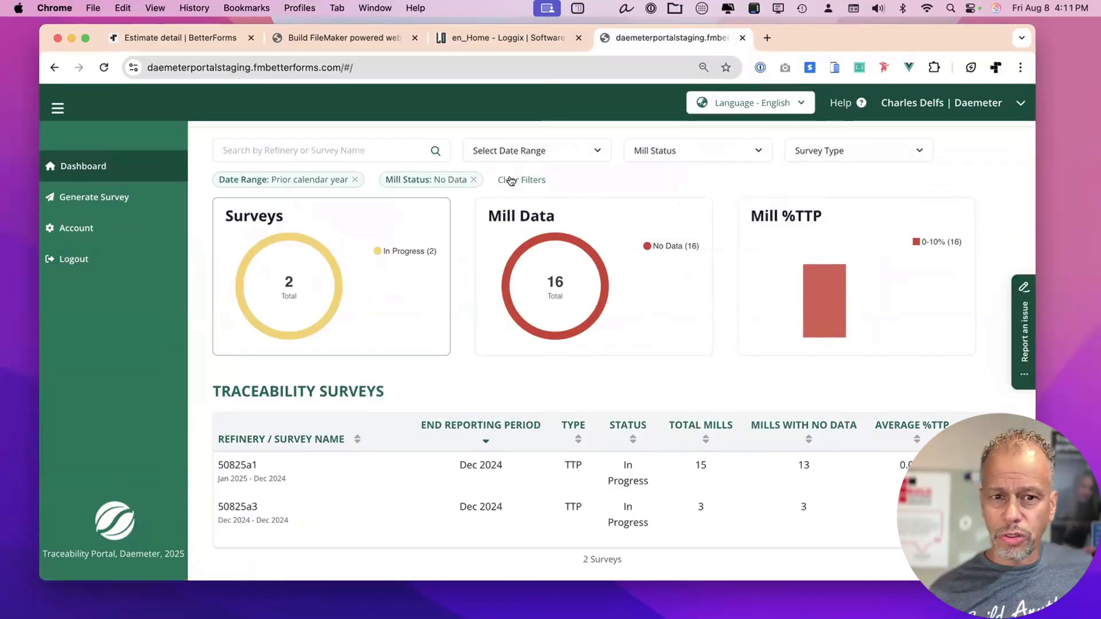
click(473, 179)
click(385, 180)
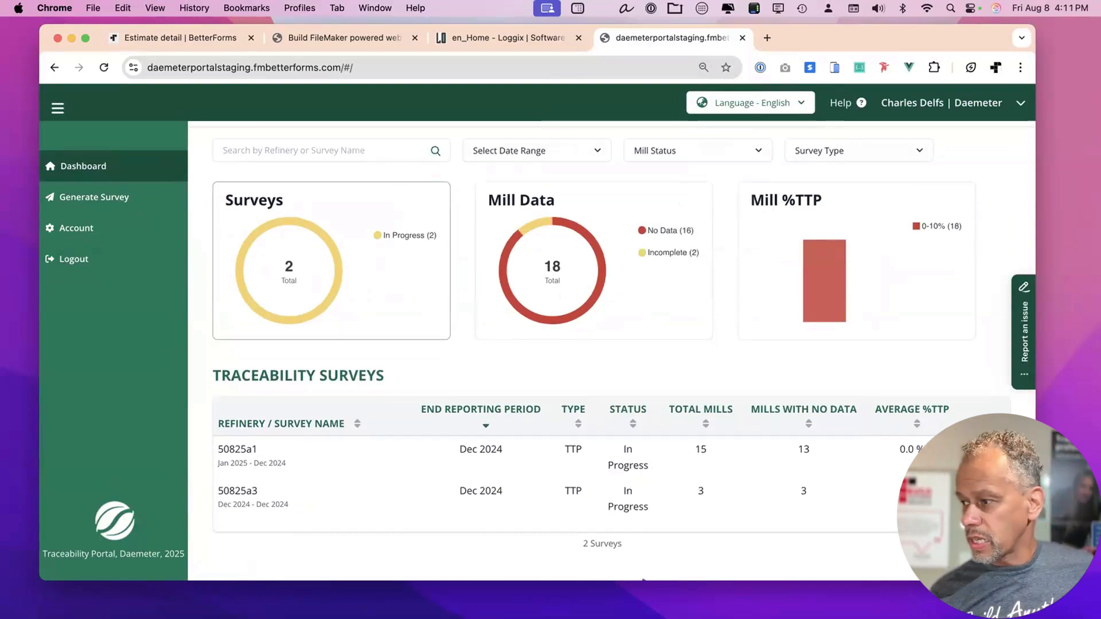
click(459, 251)
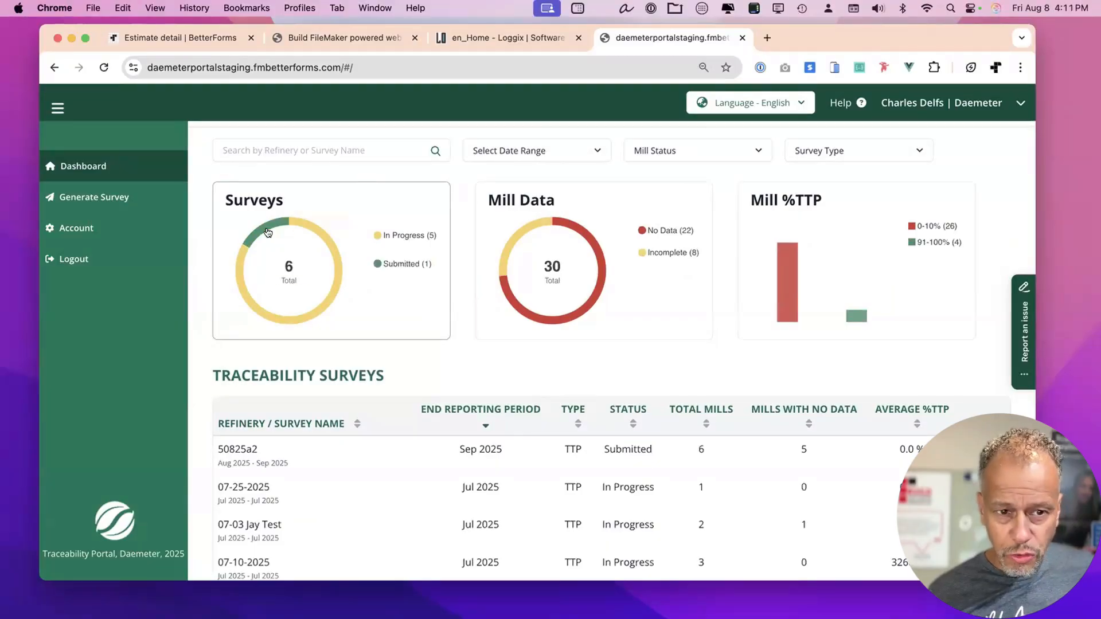
Filter to submitted surveys, list the mill data, then remove both filters.
click(406, 263)
scroll(516, 447, down, 2)
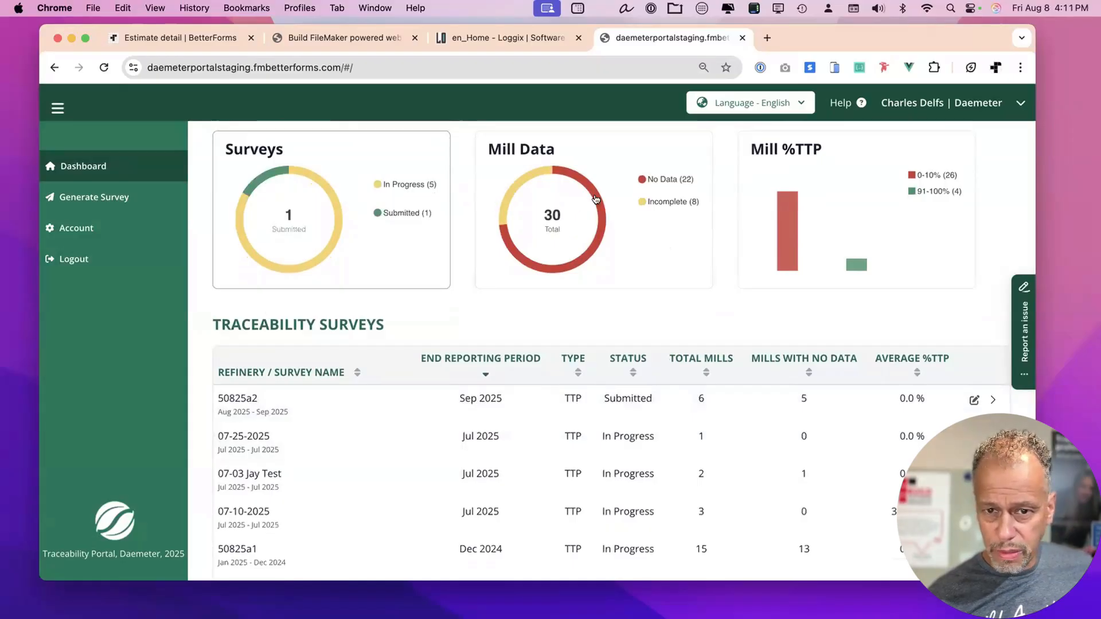
click(501, 205)
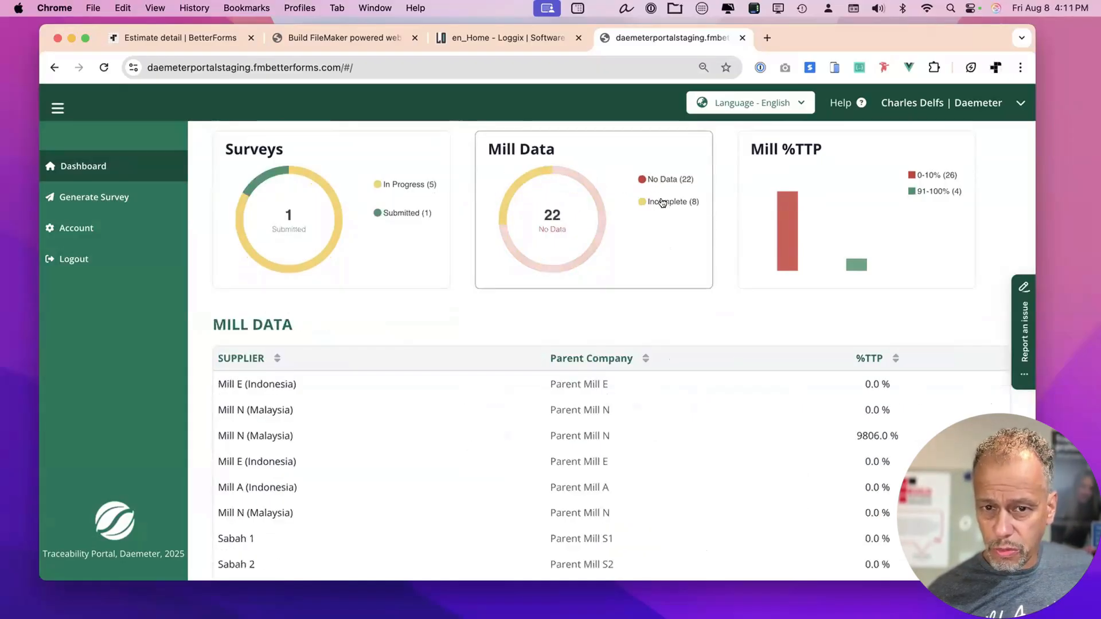
scroll(659, 209, up, 3)
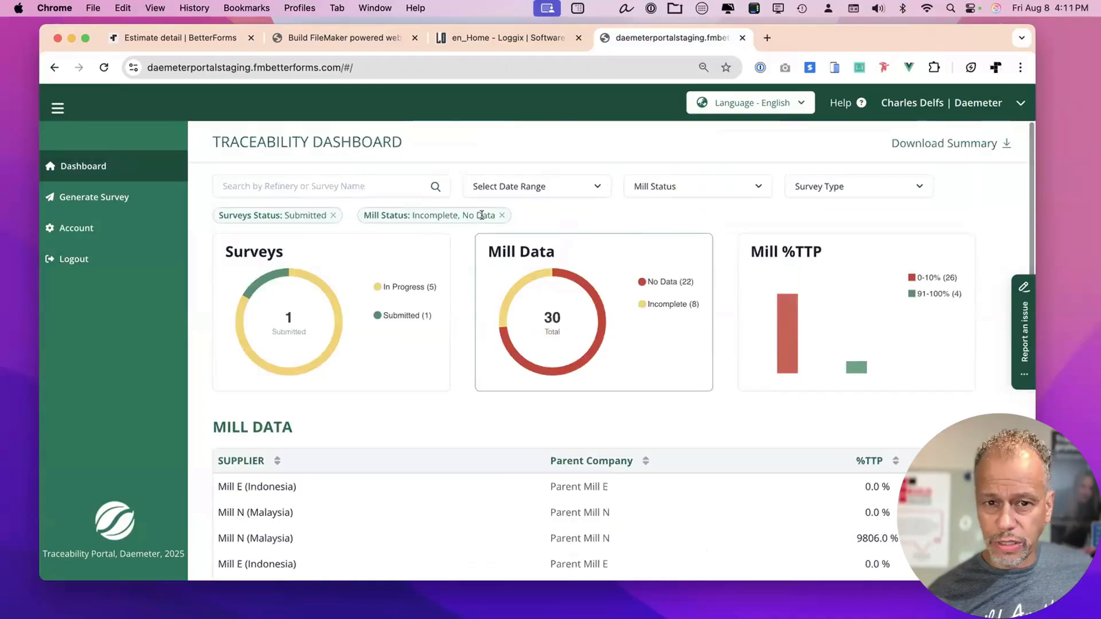
click(502, 215)
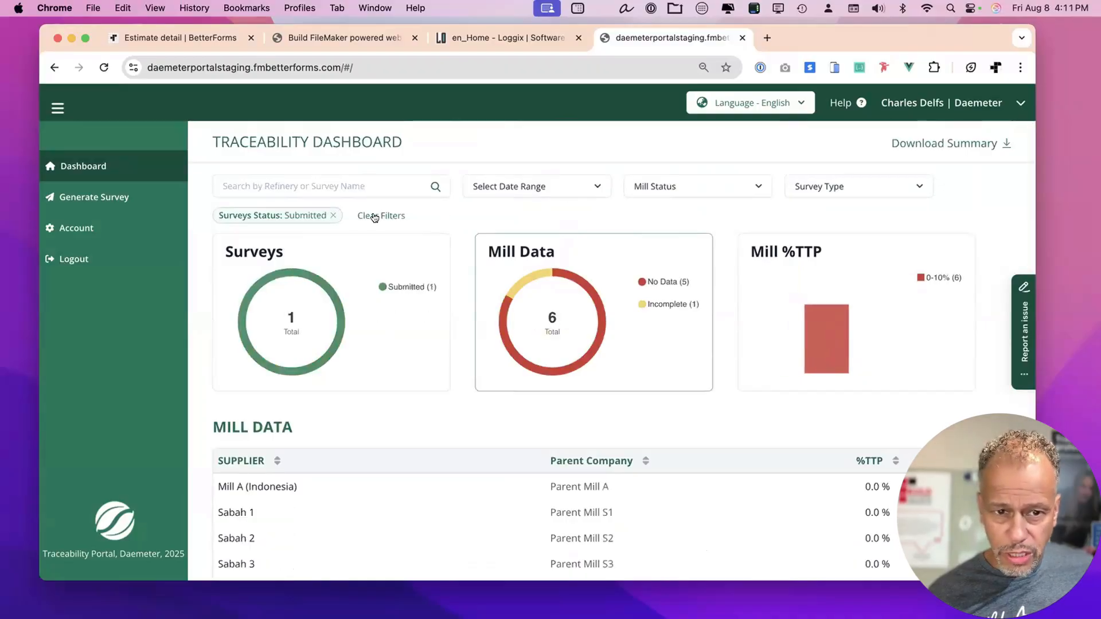
click(333, 215)
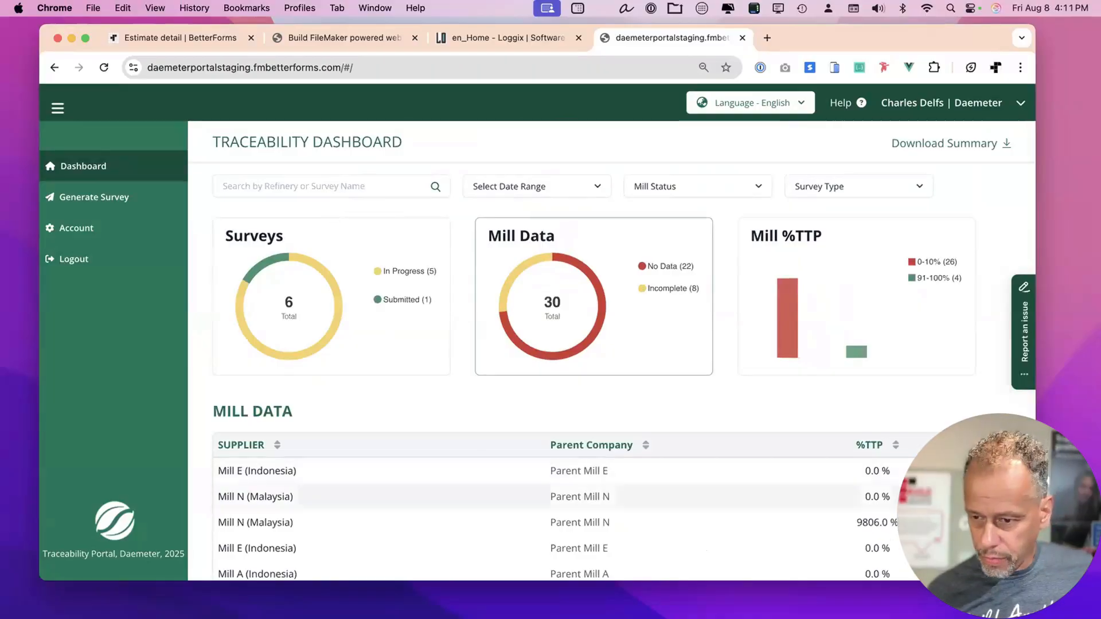
Enlarge and reposition the browser window, scroll the mill list, and open Generate Survey.
drag(1034, 580, 1068, 596)
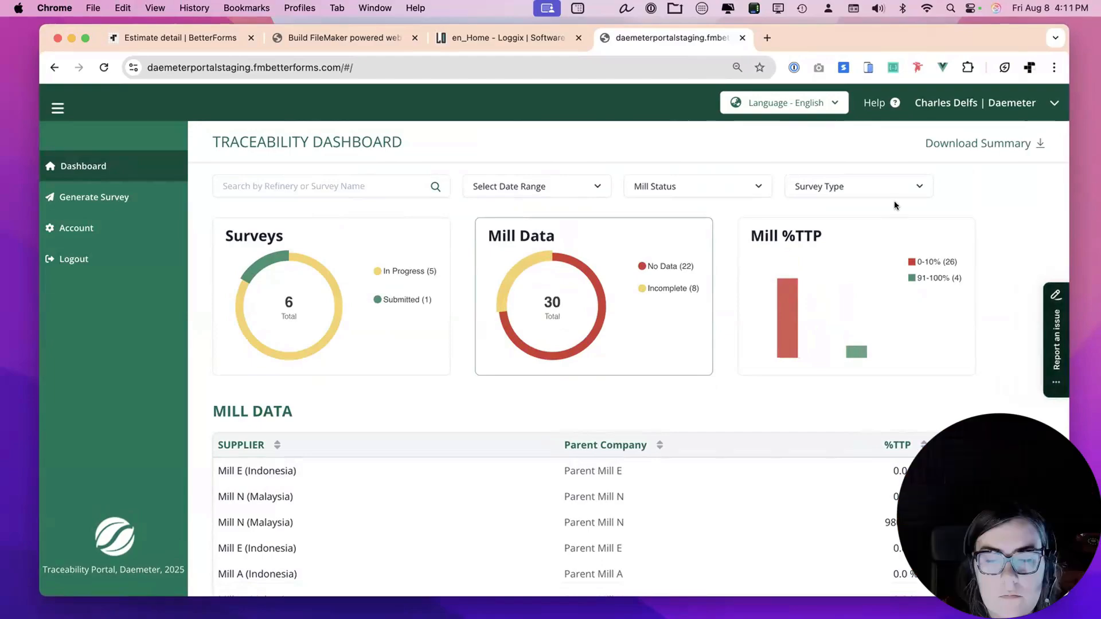
drag(821, 28, 813, 27)
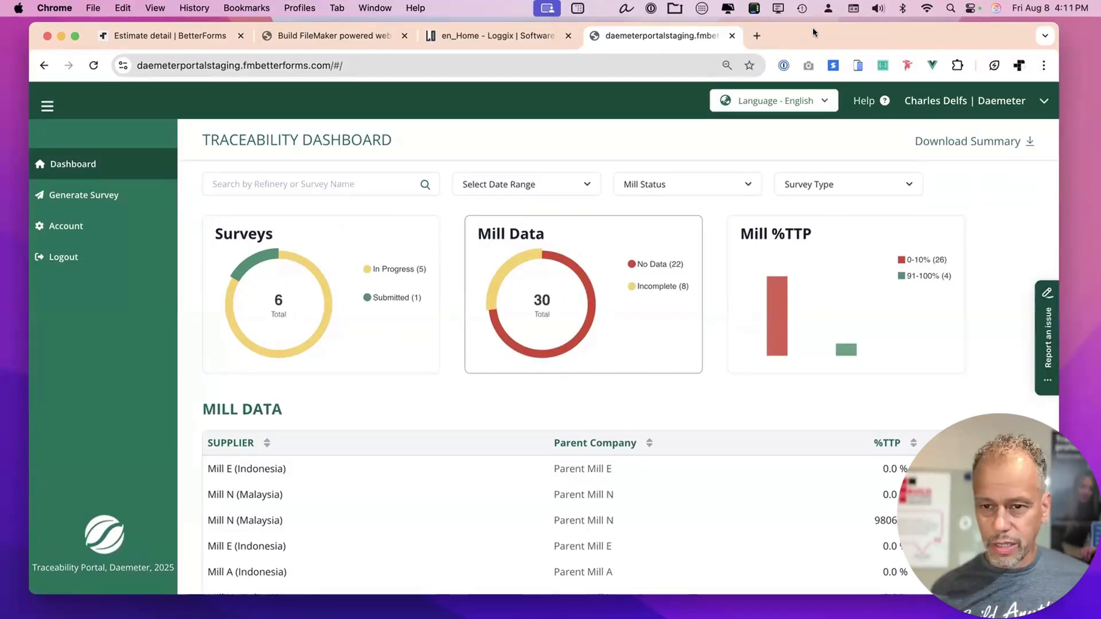
scroll(851, 393, down, 3)
scroll(851, 391, down, 3)
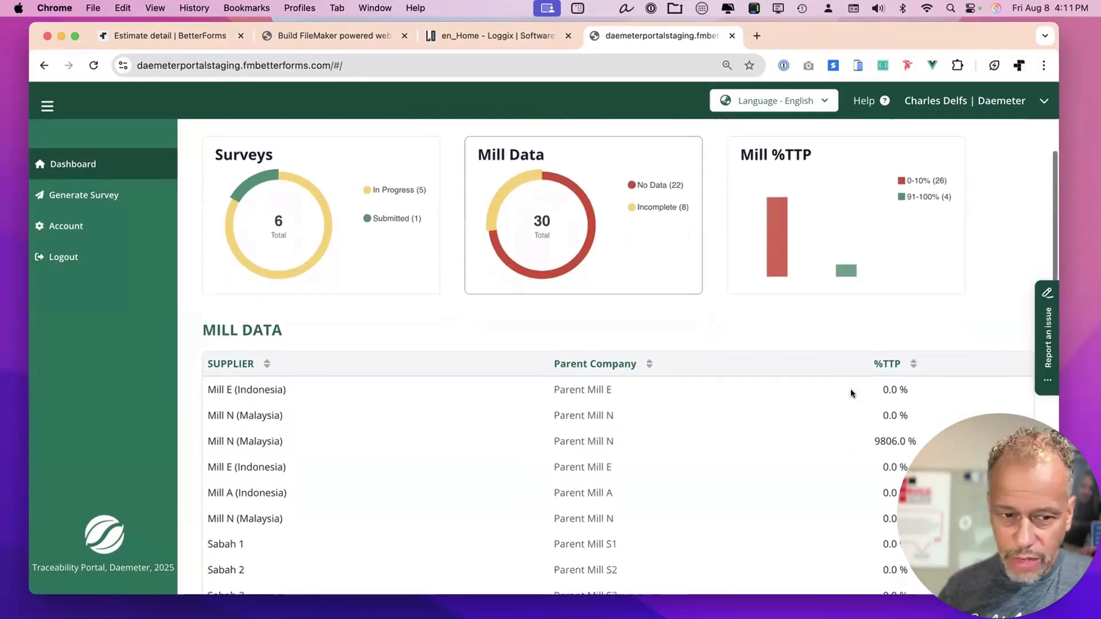
scroll(639, 254, up, 5)
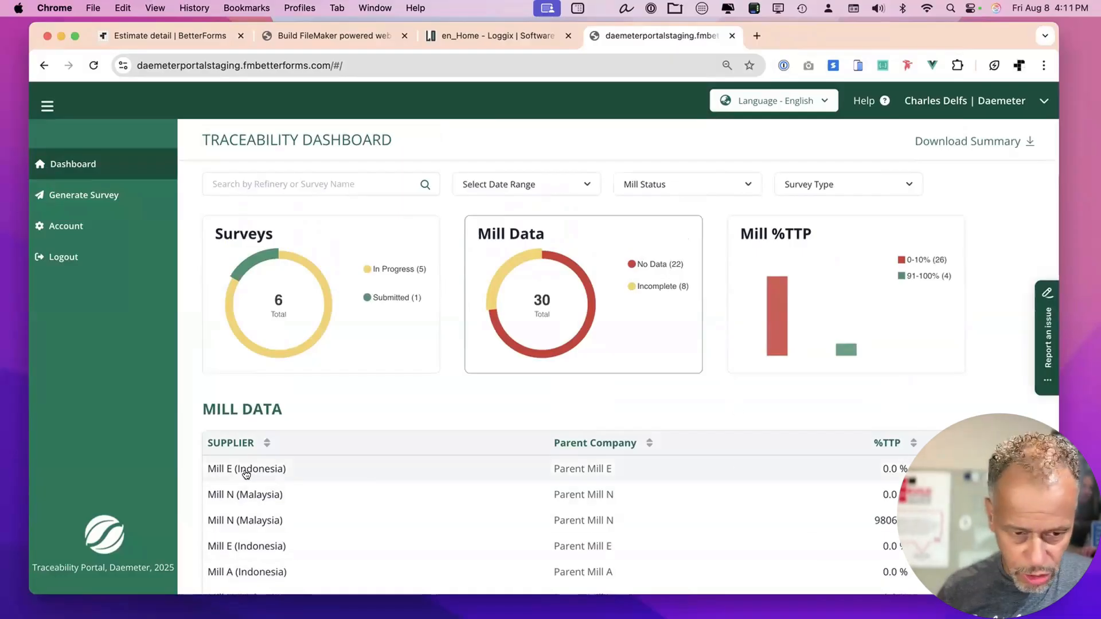
scroll(493, 485, down, 4)
scroll(496, 487, up, 2)
scroll(496, 486, up, 2)
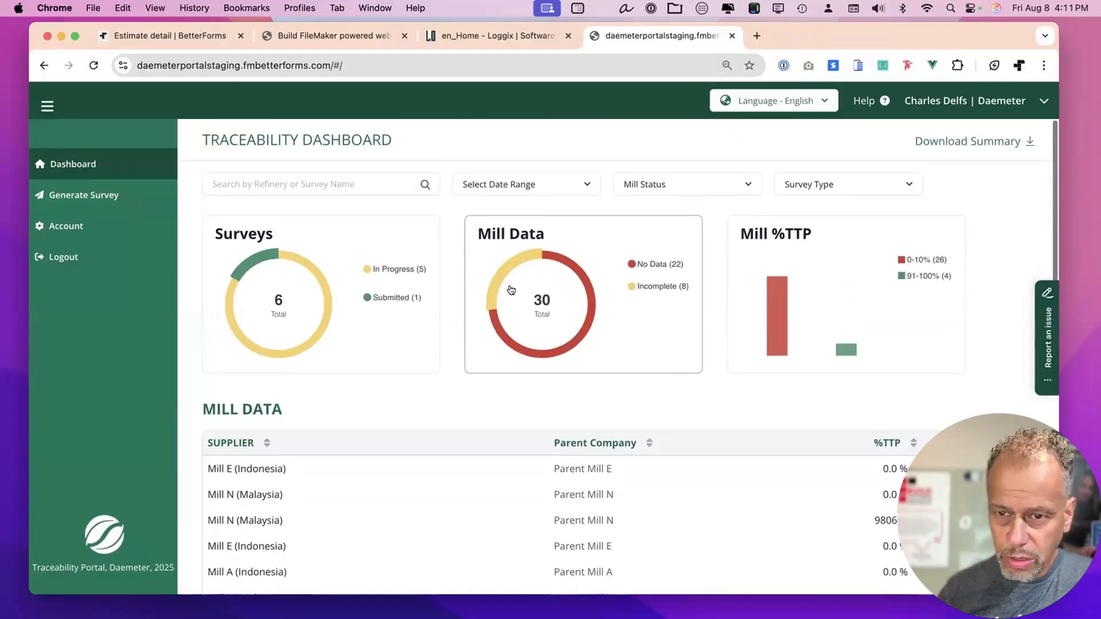
click(95, 165)
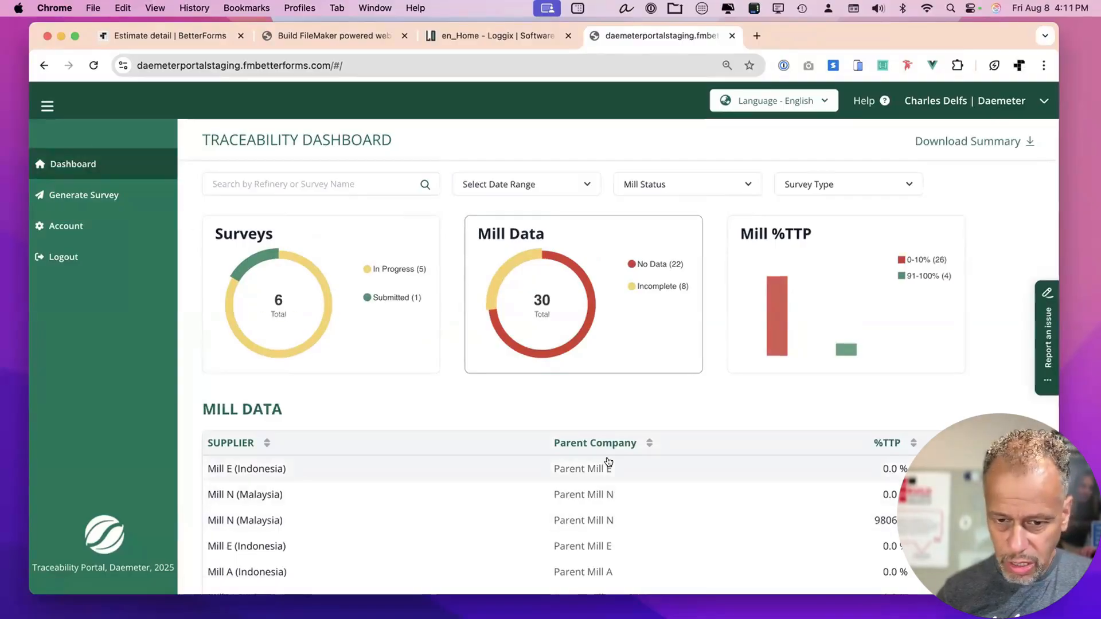
click(112, 204)
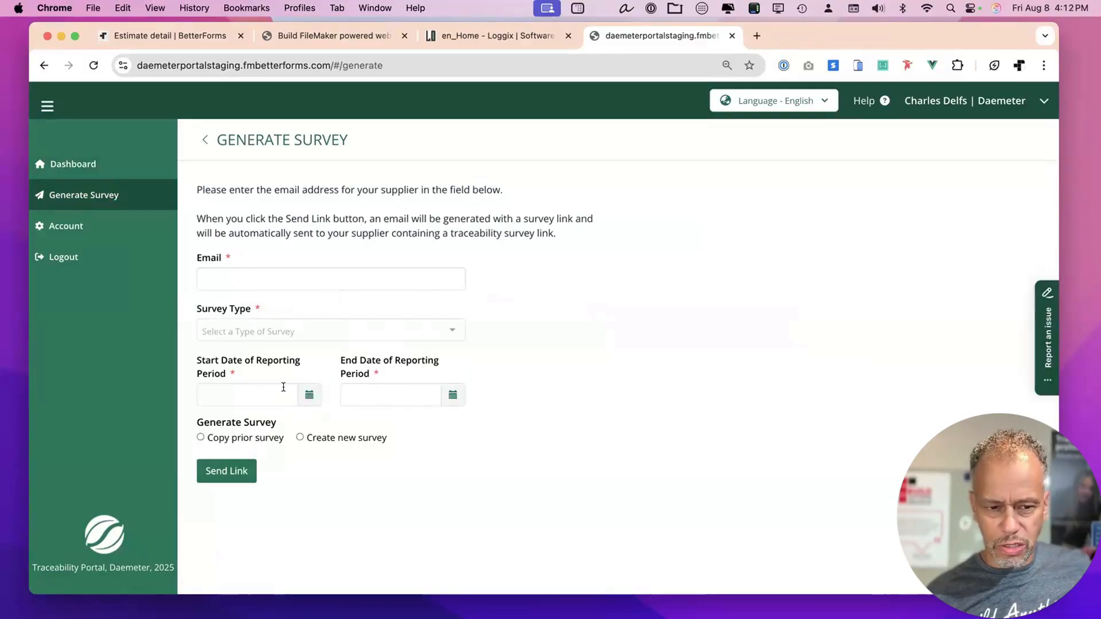
Set the reporting period to Aug 8 – Aug 29, 2025 and choose Copy prior survey.
click(309, 395)
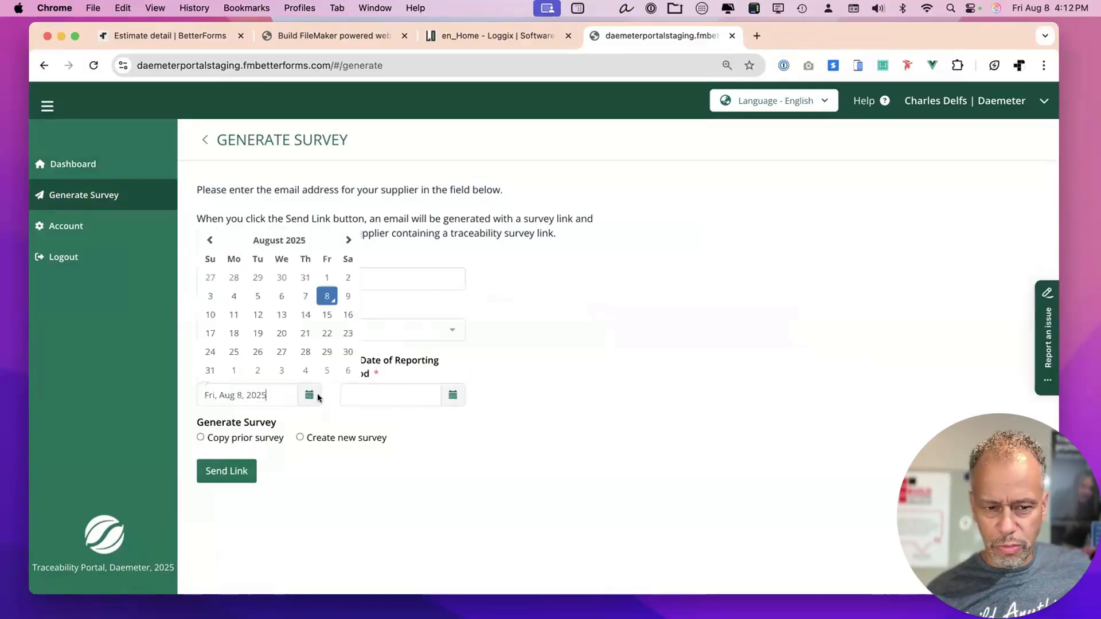
click(438, 400)
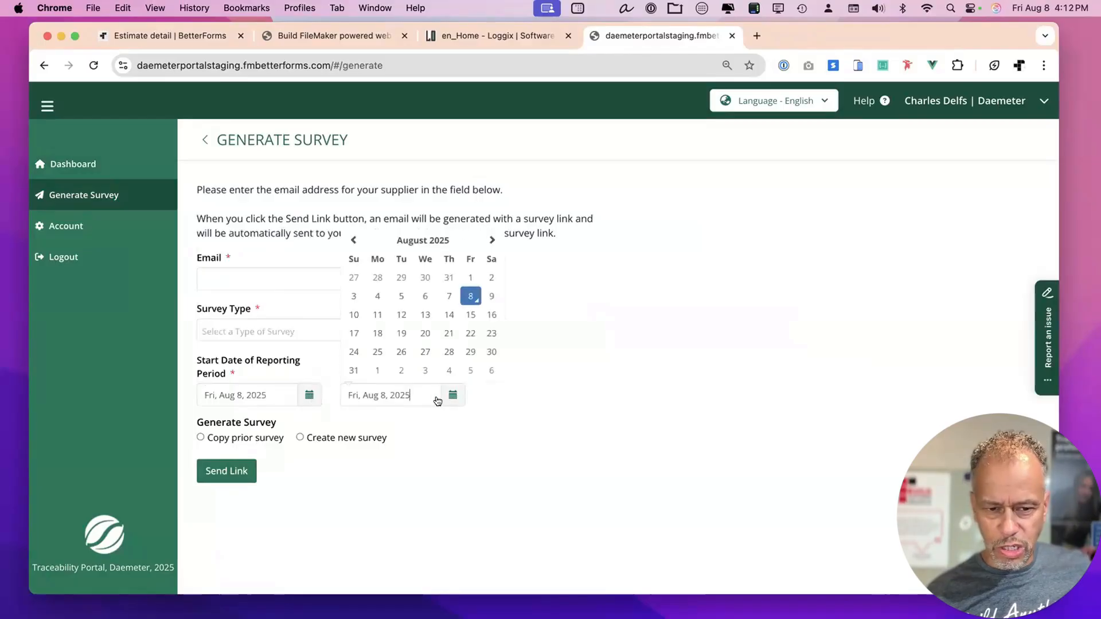
click(470, 350)
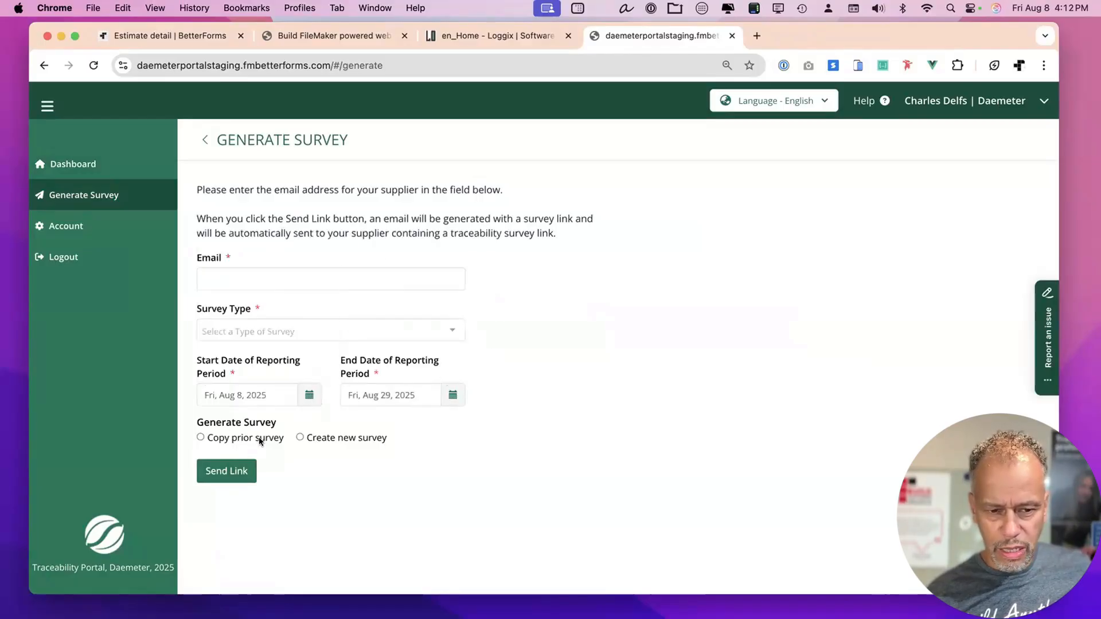
click(229, 437)
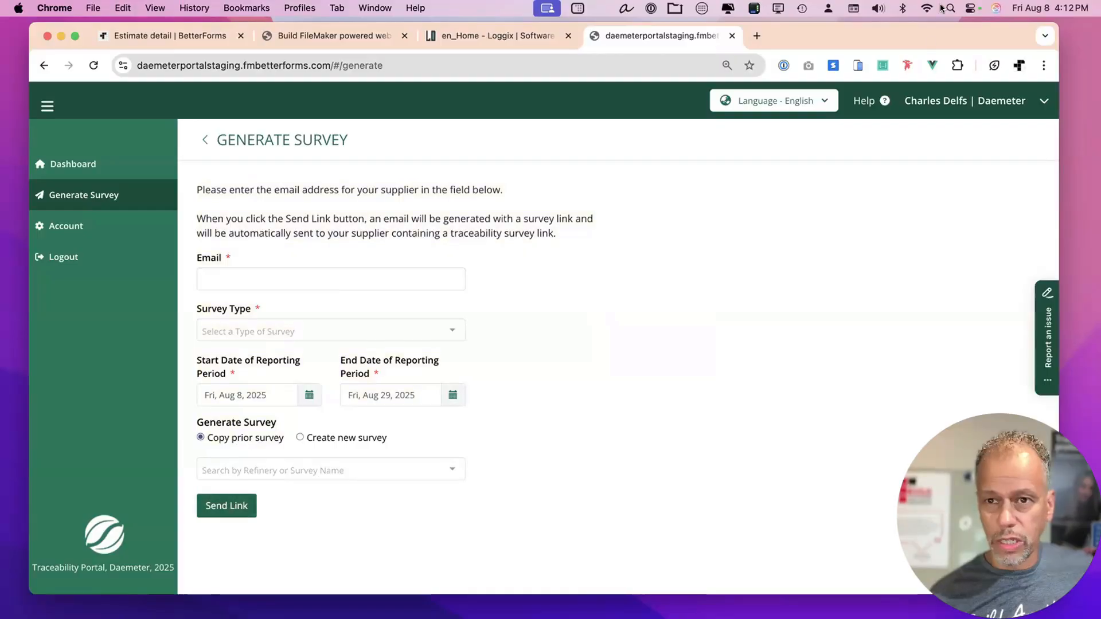
drag(873, 27, 874, 28)
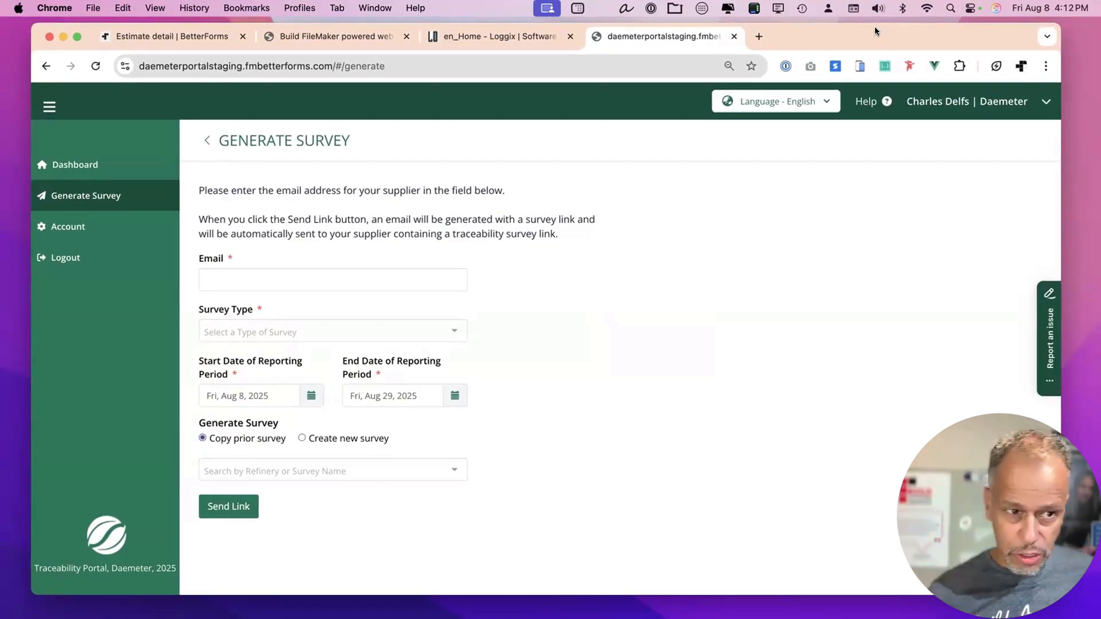
Return to the traceability dashboard and open survey 50825A2's mill details.
click(102, 165)
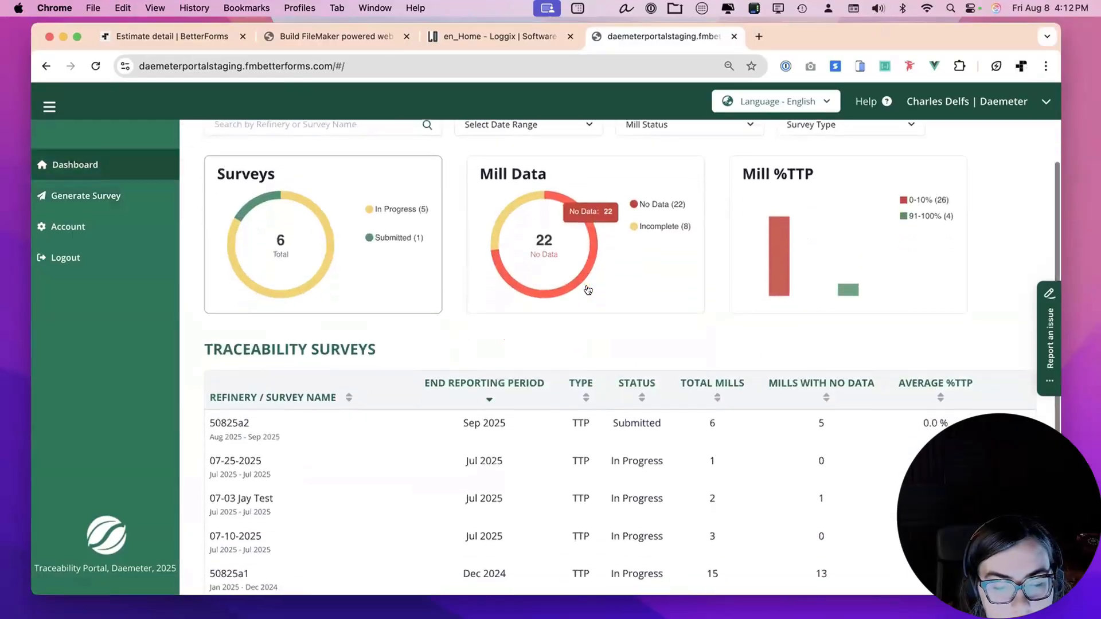
scroll(975, 373, down, 1)
scroll(455, 408, down, 3)
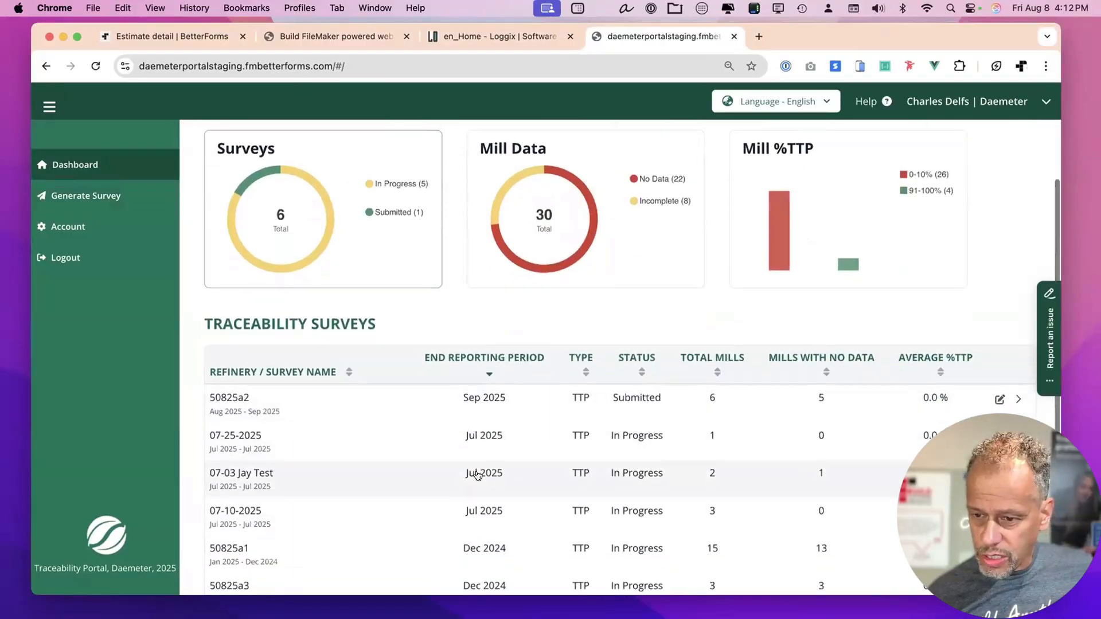
scroll(479, 474, down, 5)
scroll(479, 475, up, 4)
scroll(479, 474, up, 3)
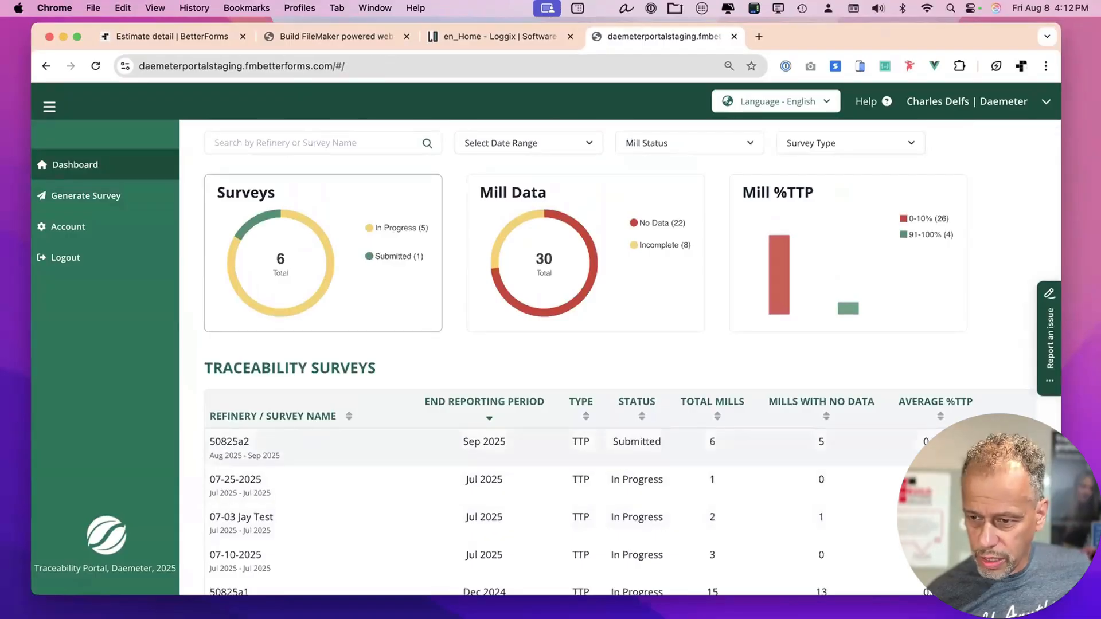
click(881, 447)
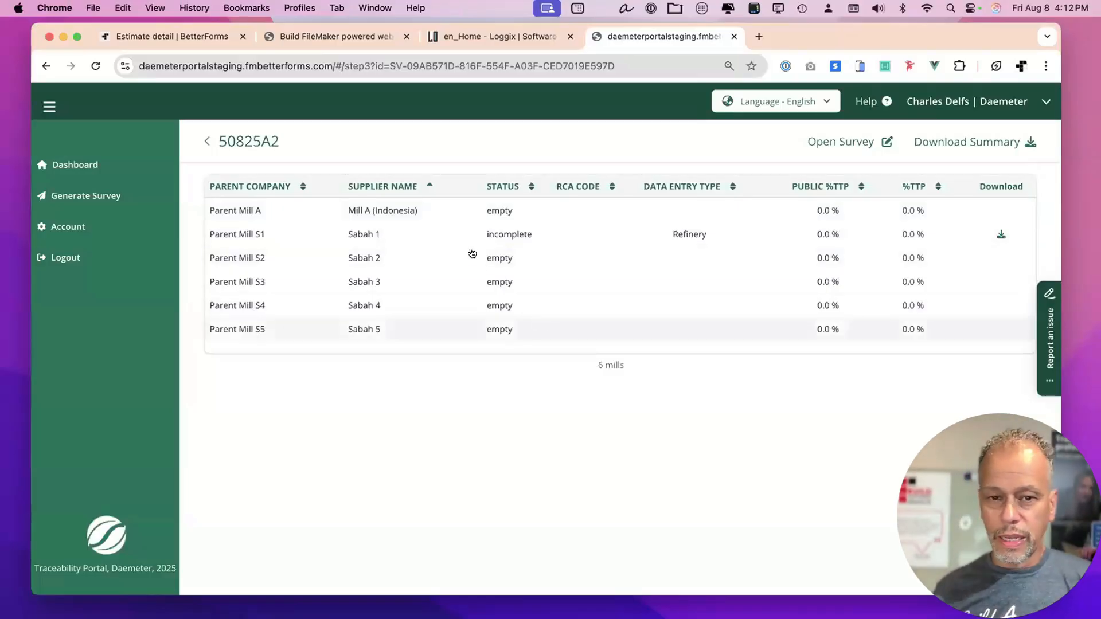
Download the Sabah 1 mill report as an Excel file, then go back to the dashboard.
click(1000, 235)
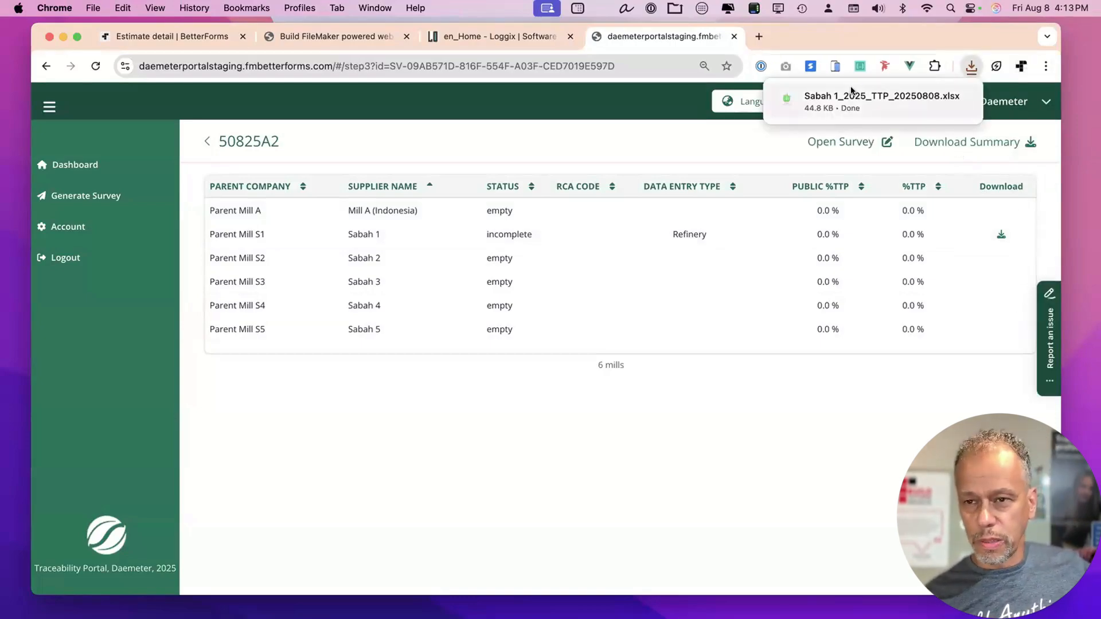
mouse_move(852, 106)
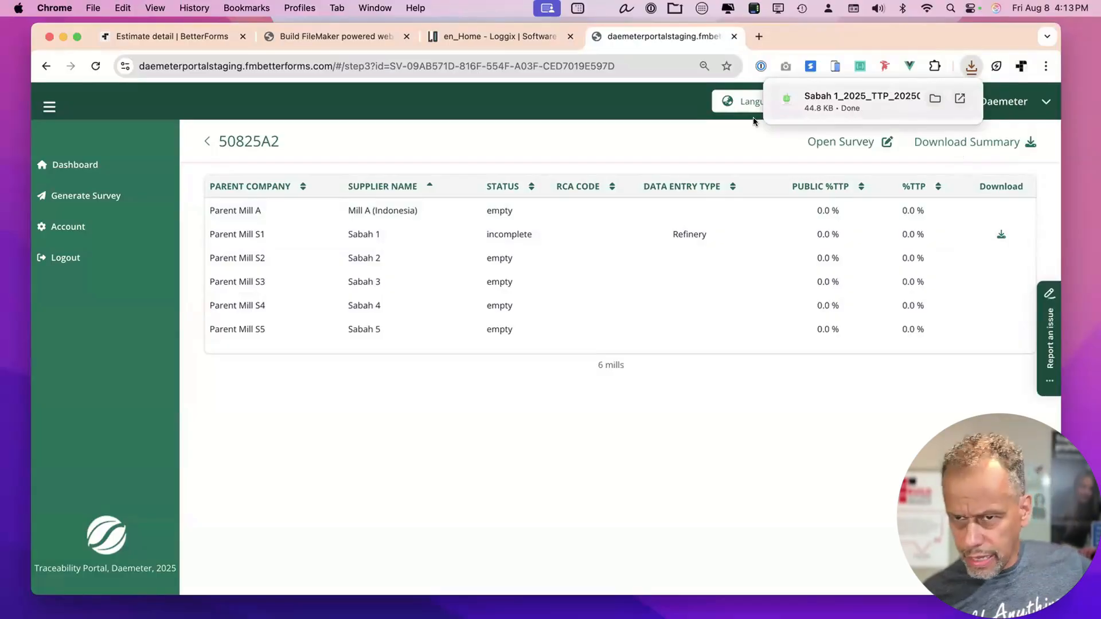
click(629, 133)
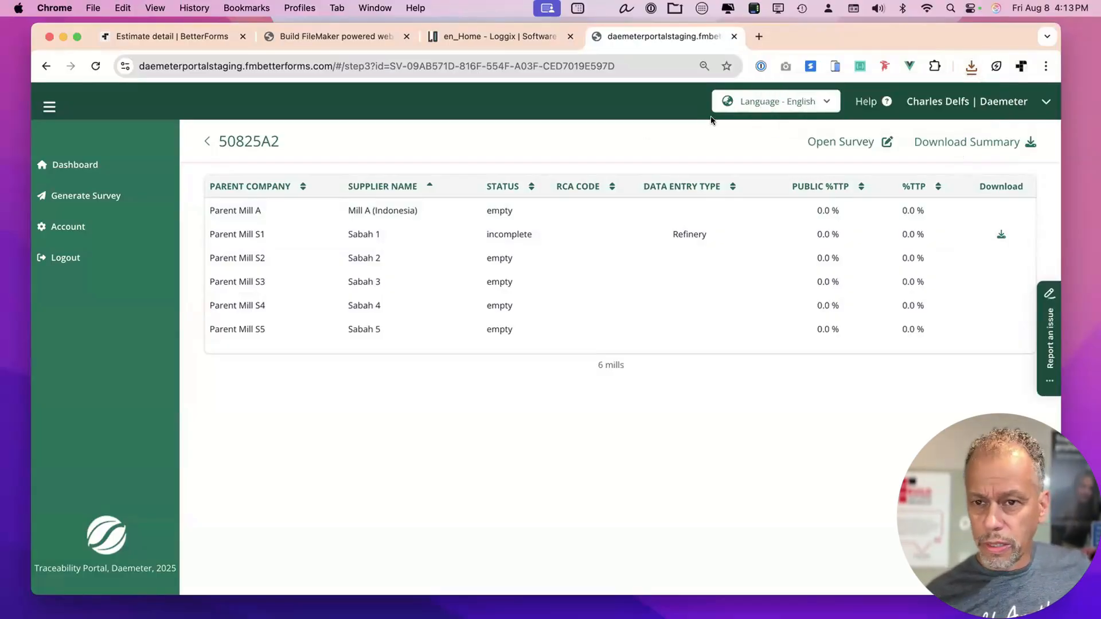
click(207, 141)
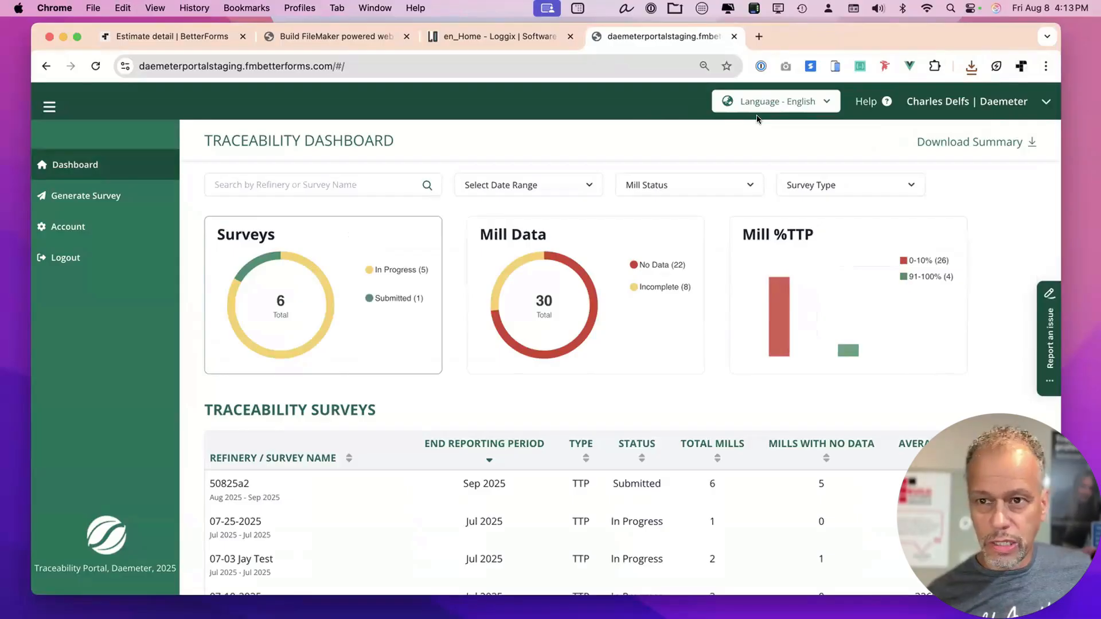
Switch the portal language to Bahasa Indonesia, then back to English.
click(790, 100)
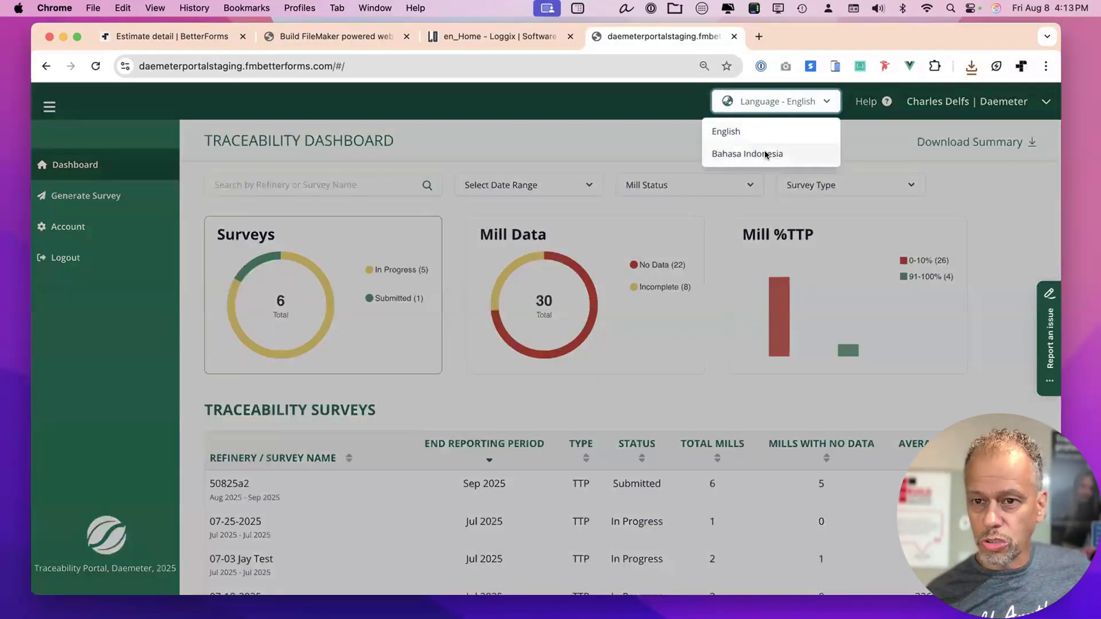
click(752, 152)
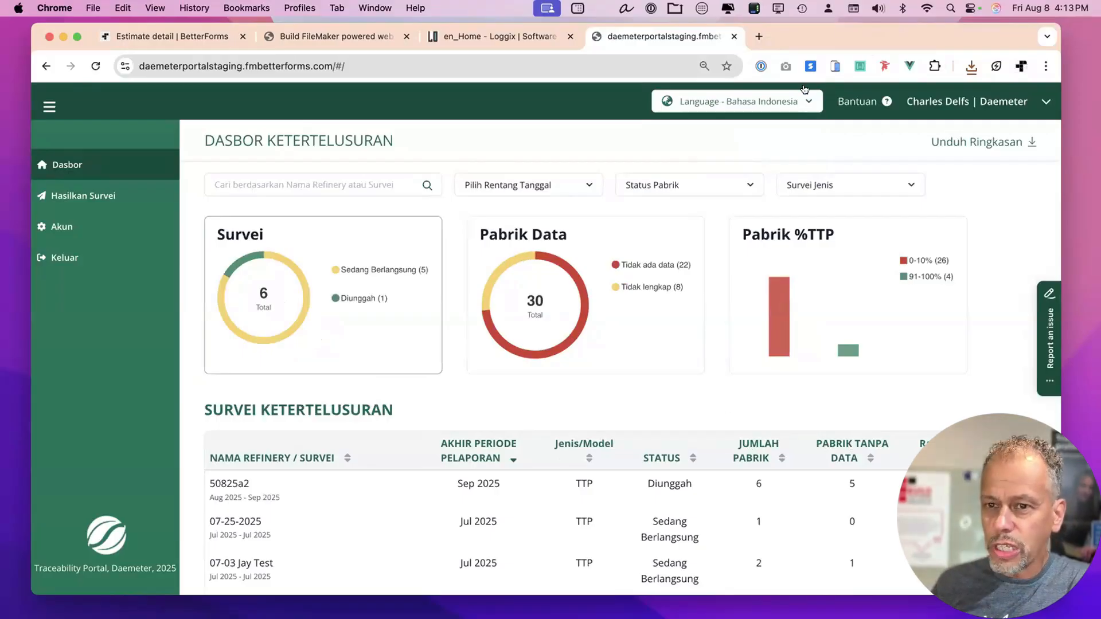
click(795, 101)
click(738, 125)
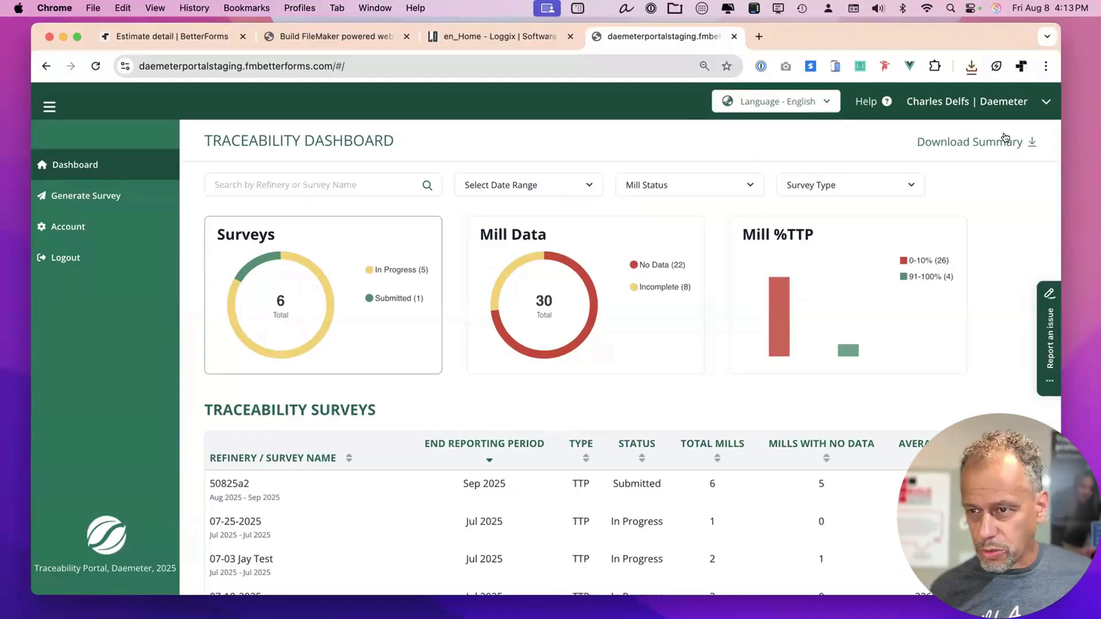
Check the Help links, switch the portal to Bahasa Indonesia, and view the Indonesian help links.
click(883, 101)
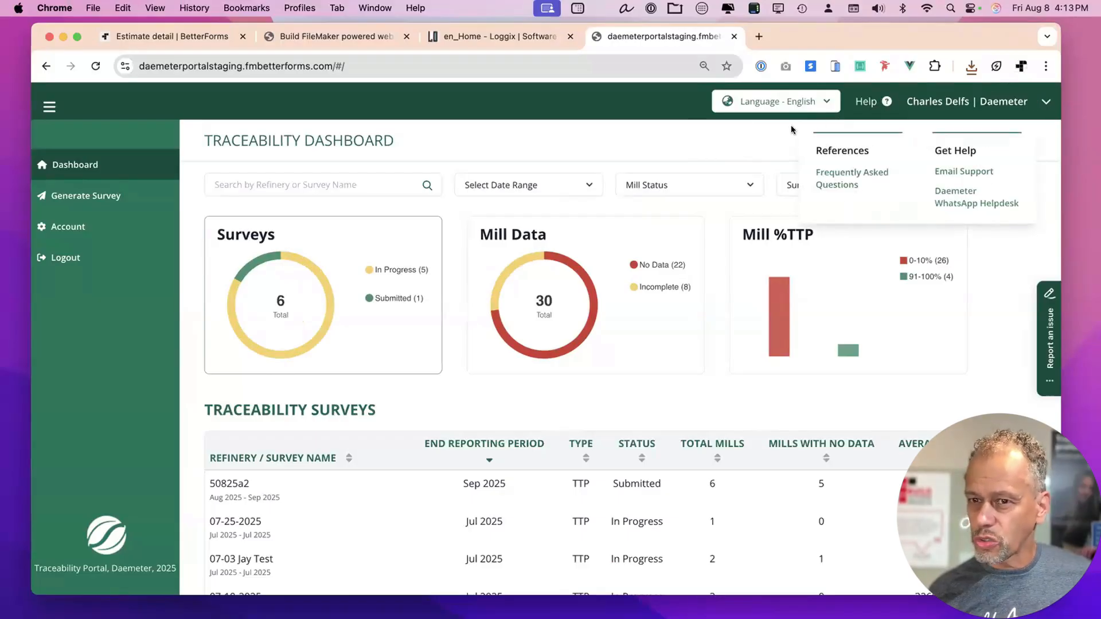
click(791, 102)
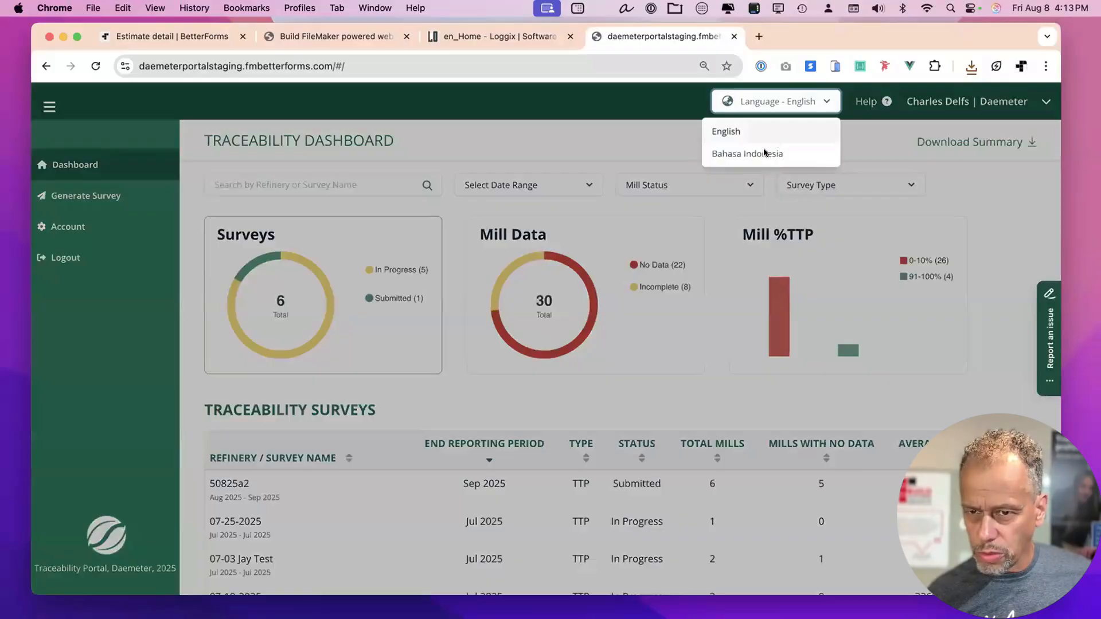
click(763, 153)
click(885, 102)
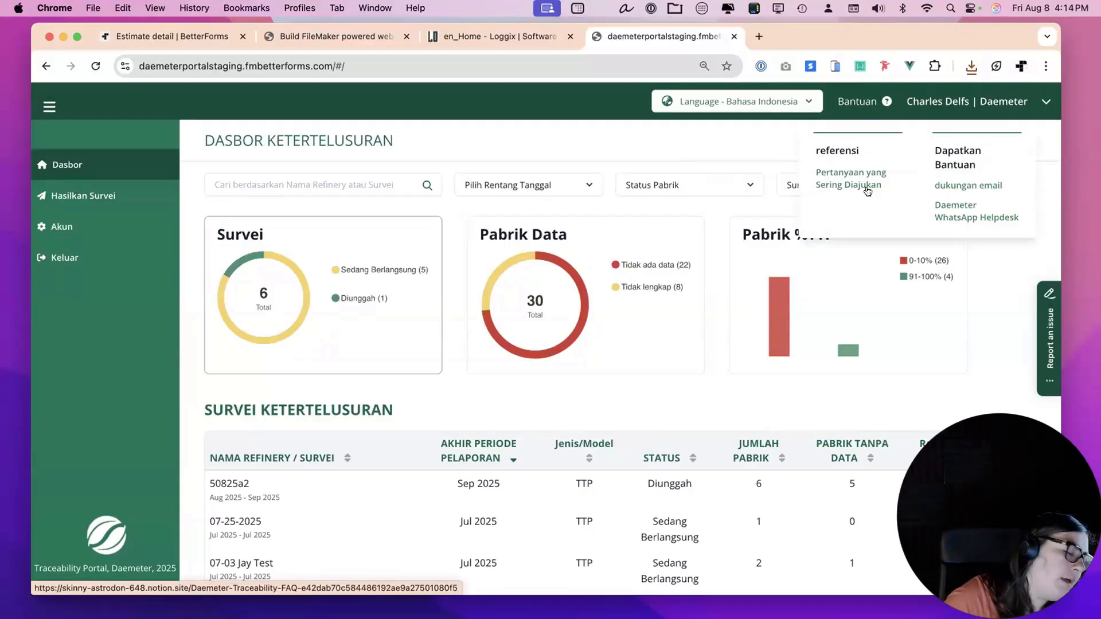
click(730, 148)
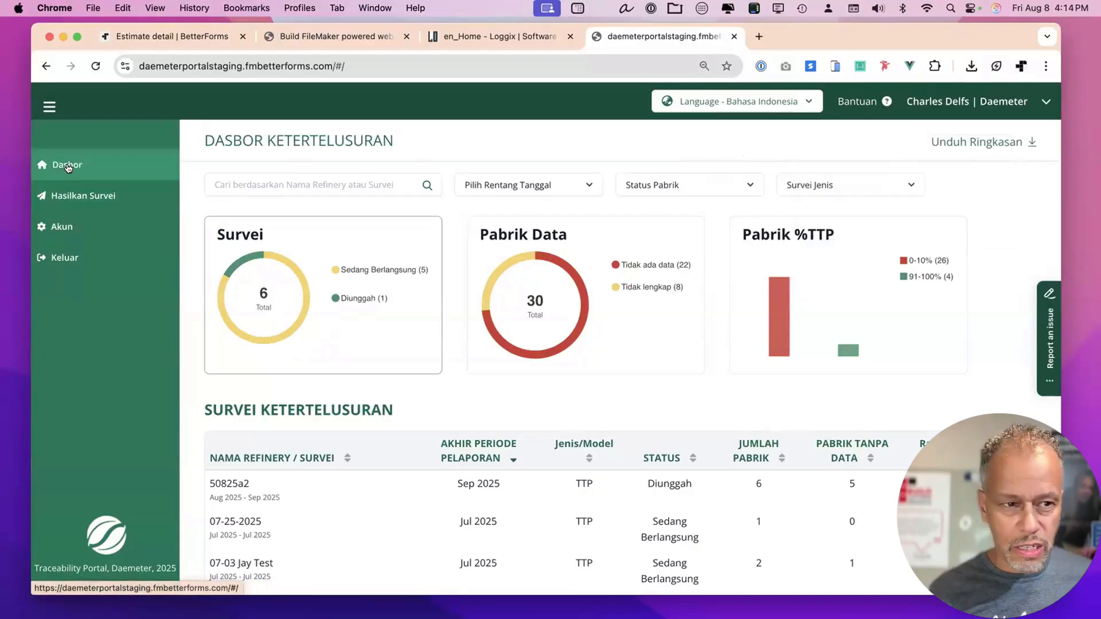
Set the portal language to English from the Language dropdown and scroll through the dashboard.
click(751, 102)
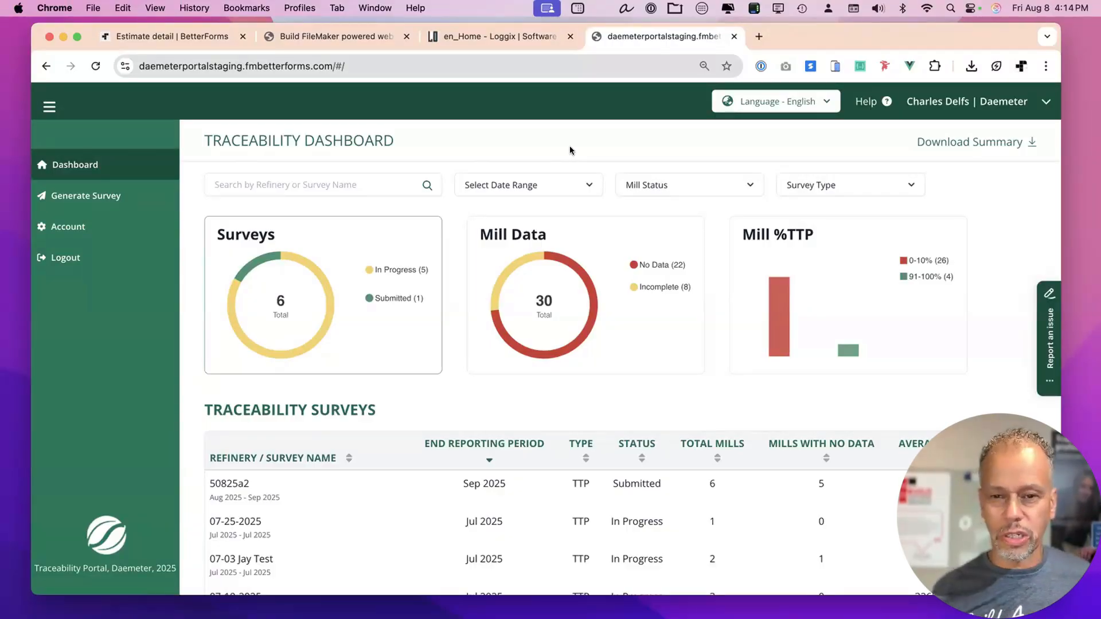
scroll(928, 273, down, 3)
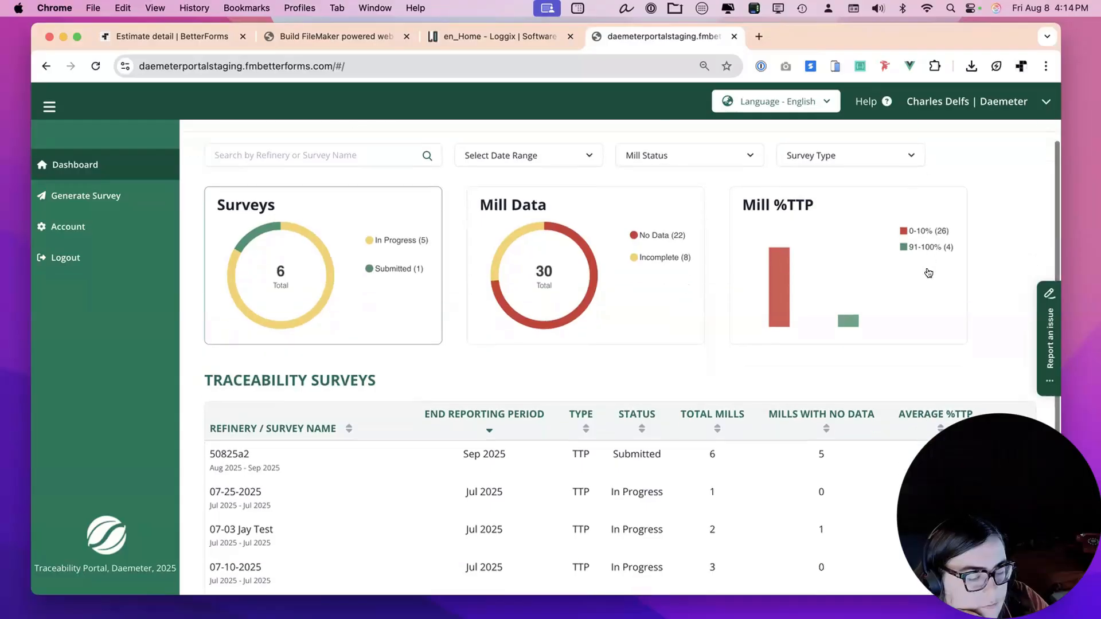
scroll(928, 273, up, 3)
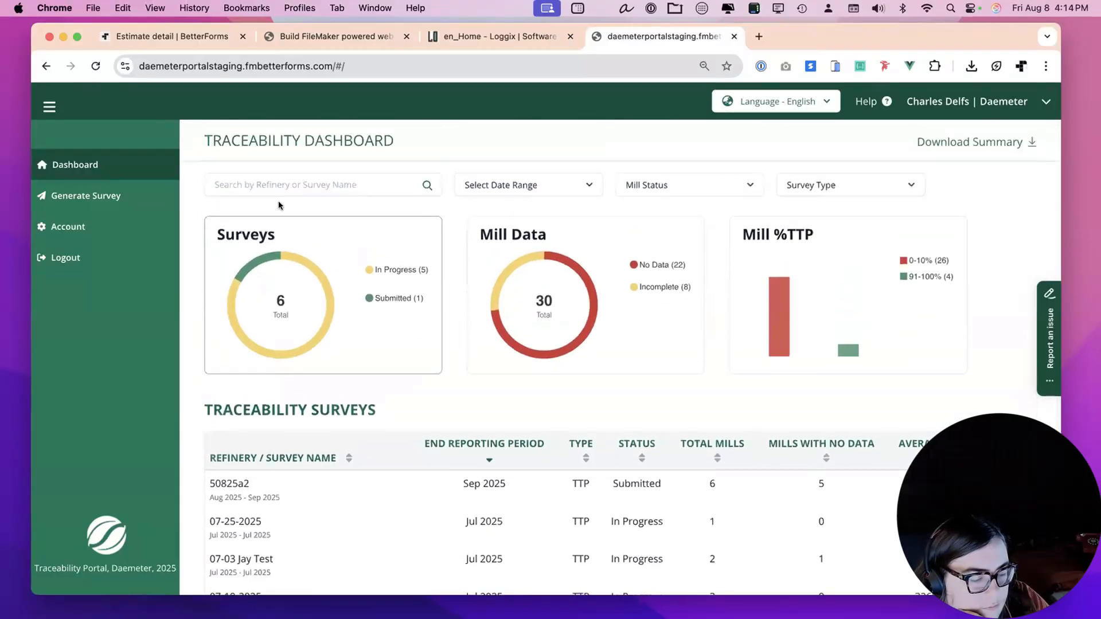
Open the account's user list and start, then cancel, adding a new user.
click(72, 224)
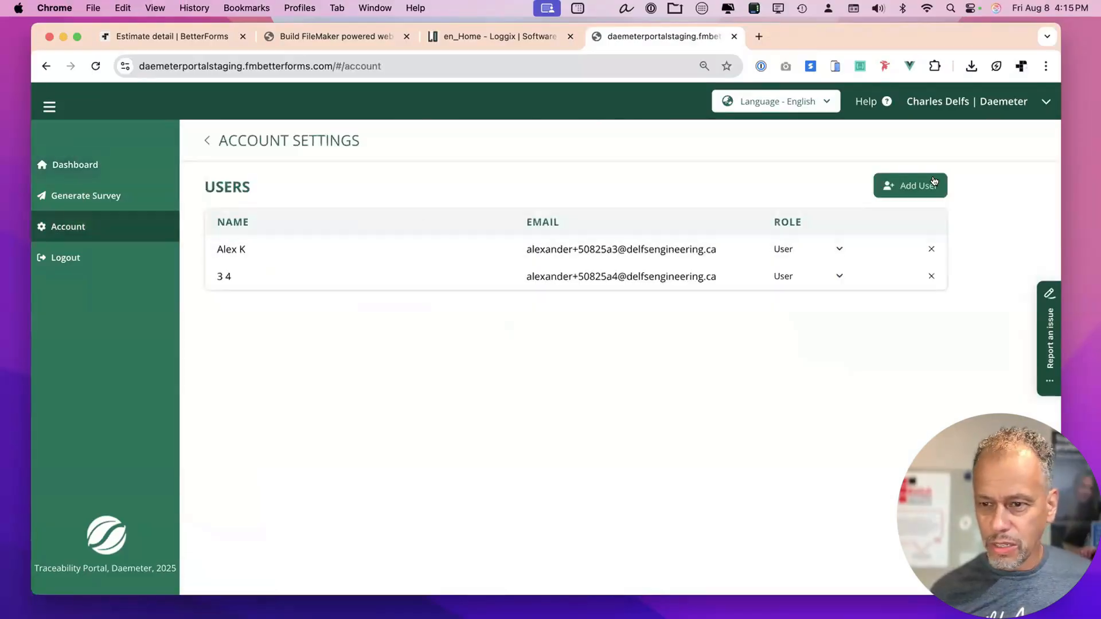
click(932, 182)
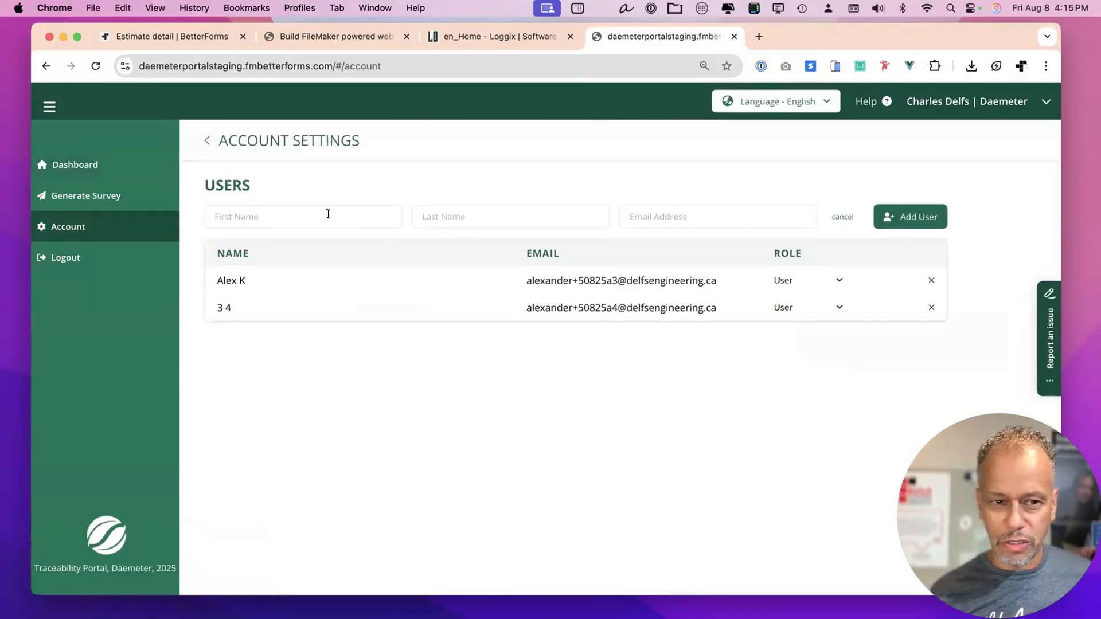
click(832, 217)
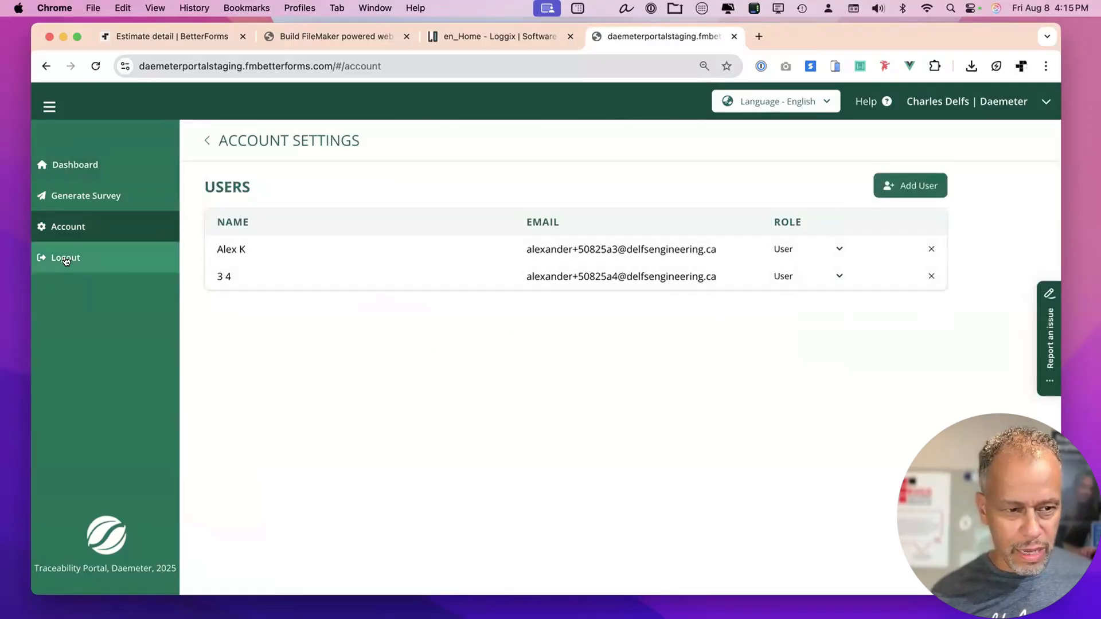
Return to the dashboard and open survey 50825A2's six-mill breakdown.
click(85, 164)
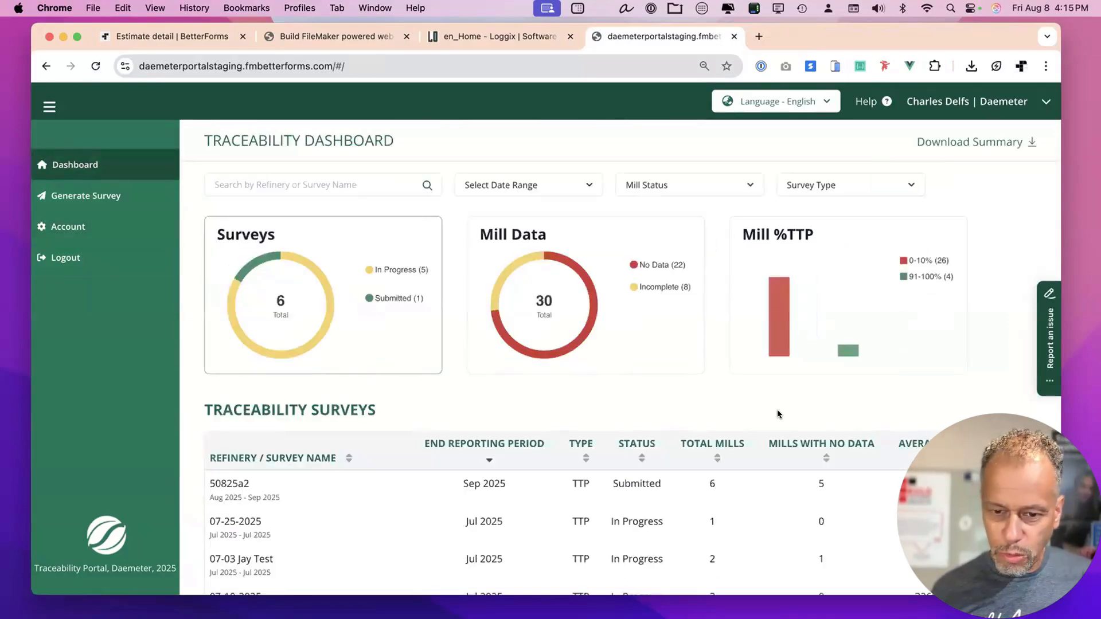
scroll(778, 413, down, 1)
scroll(776, 409, down, 1)
scroll(776, 409, up, 1)
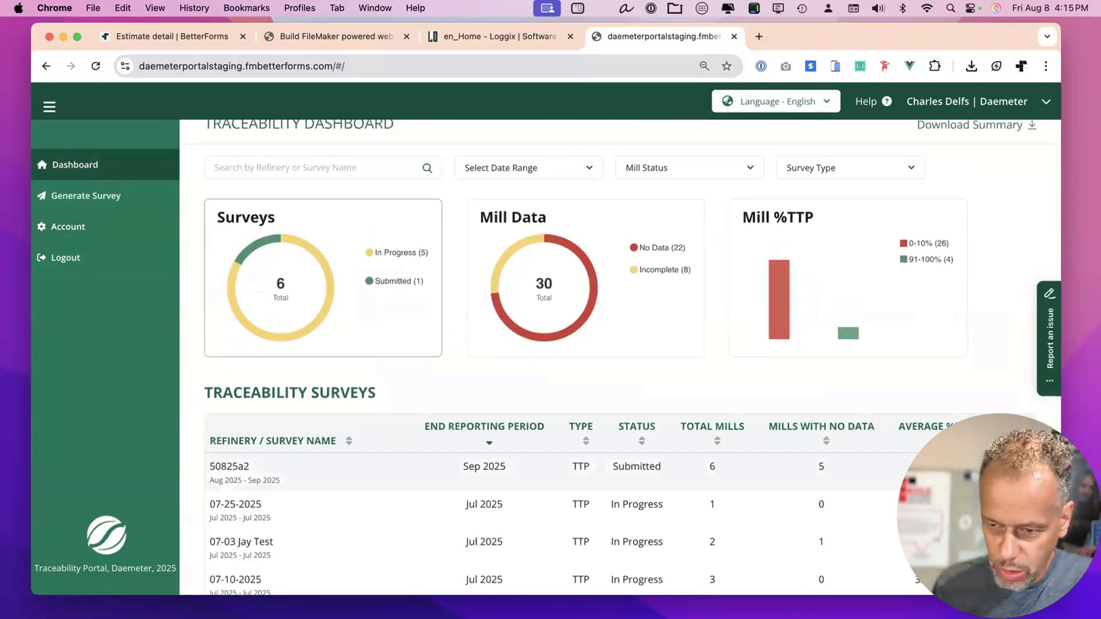
click(653, 477)
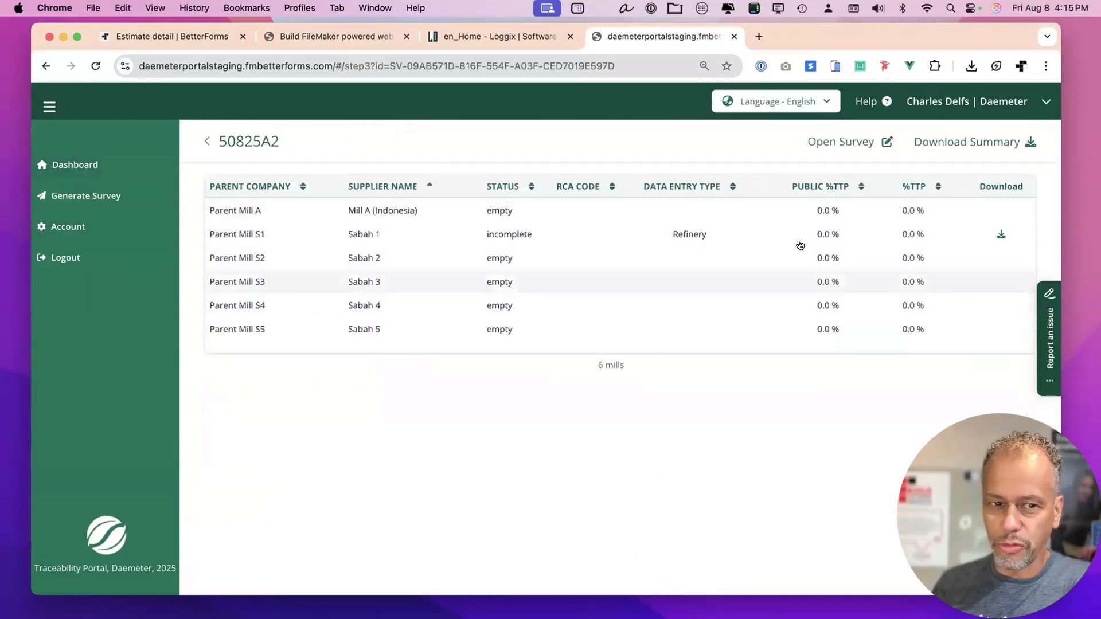
Open the supplier-facing survey in a new tab at 80% zoom, then return to the dashboard.
click(862, 142)
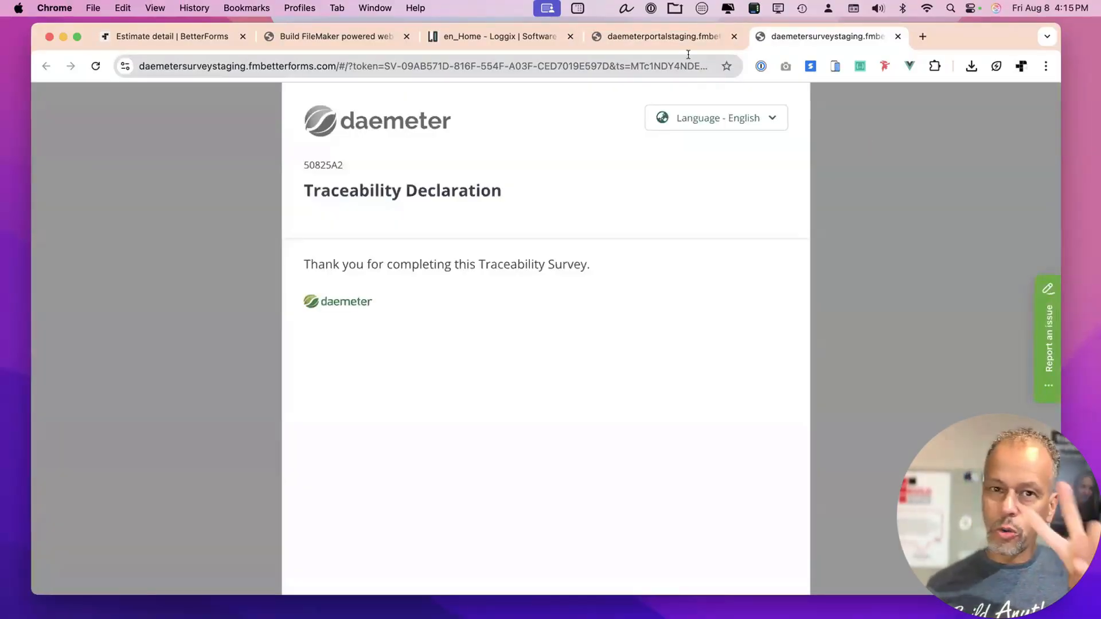
click(680, 40)
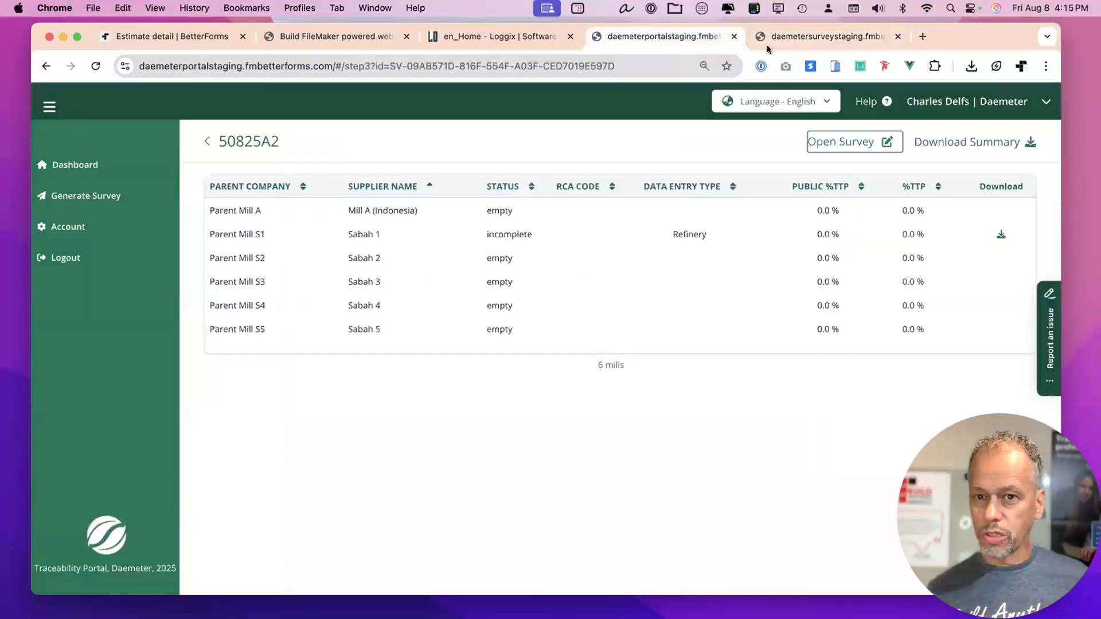
click(803, 36)
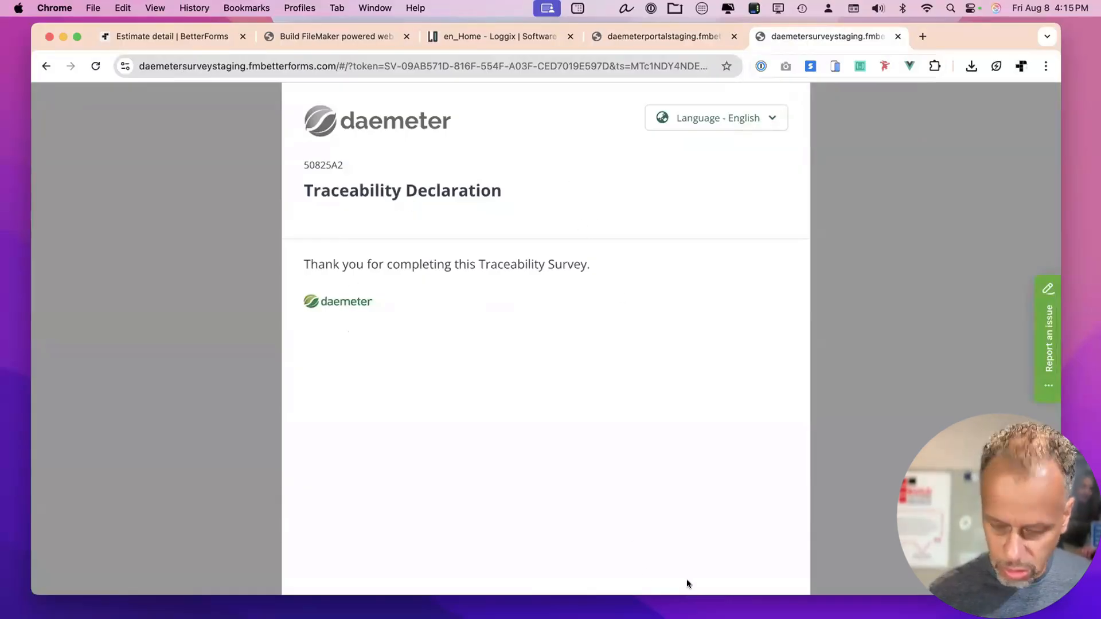
key(super+minus)
key(super+minus)
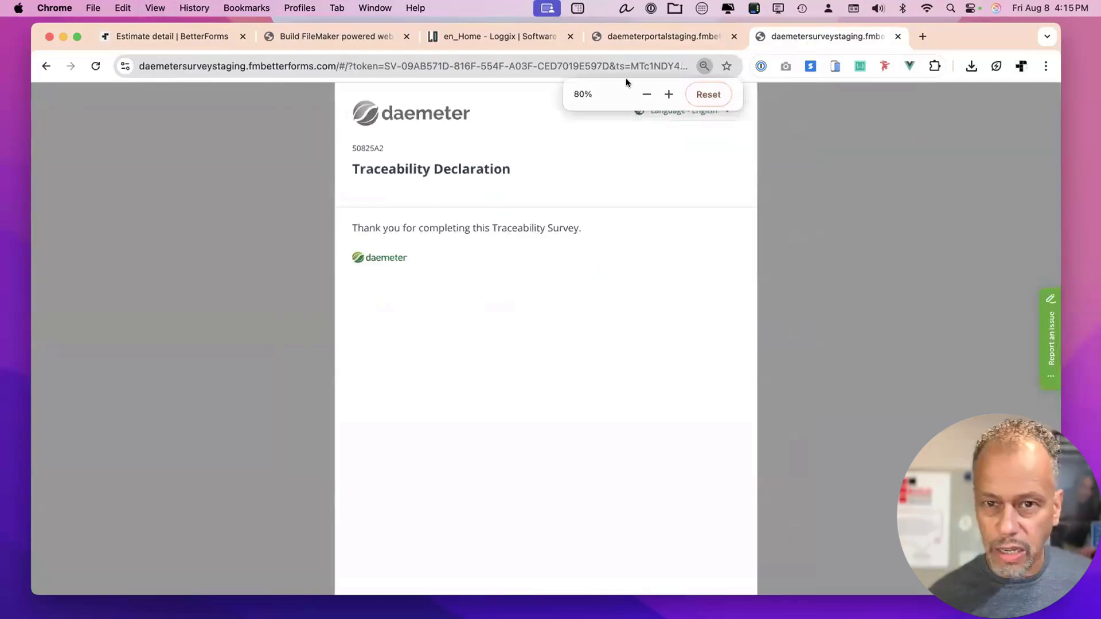
click(673, 37)
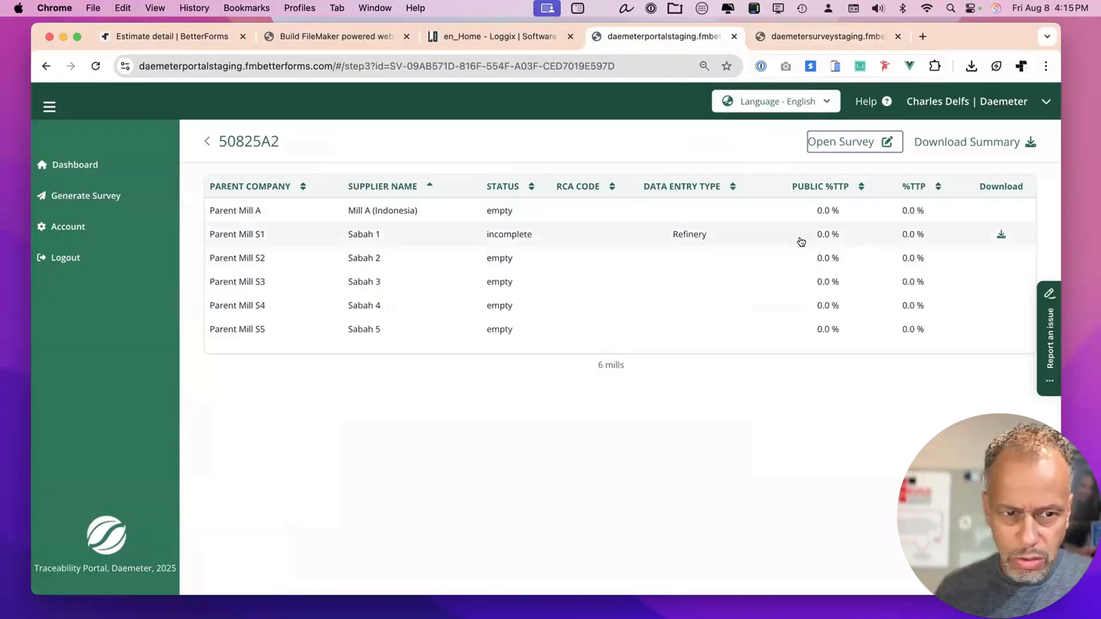
click(207, 141)
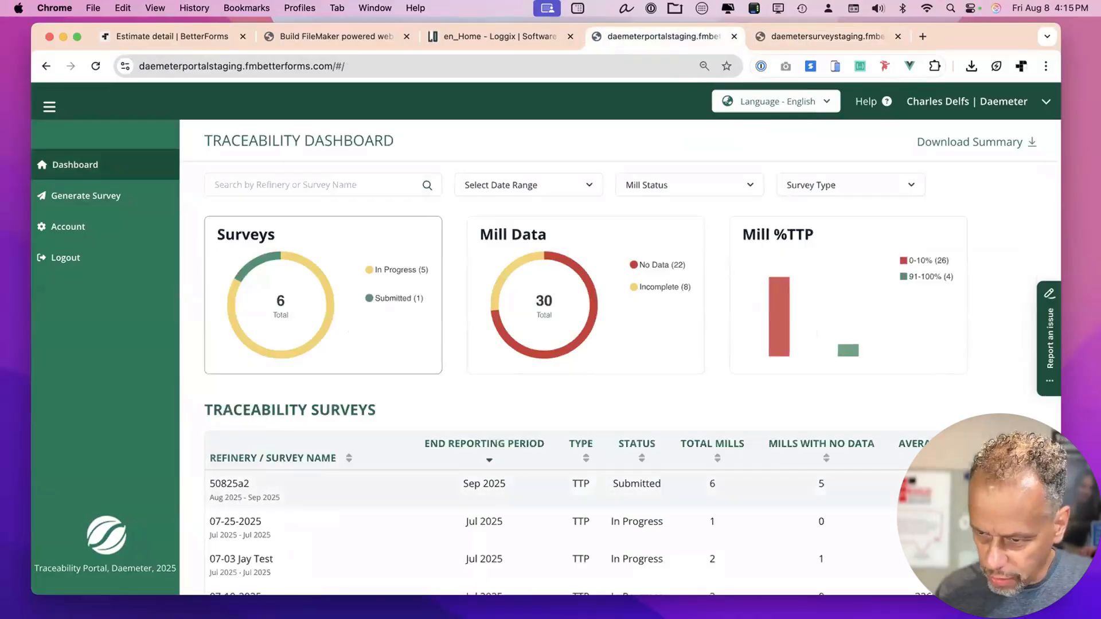
Open the 07-25-2025 supplier survey and show its English and Bahasa Indonesia language choices.
click(344, 524)
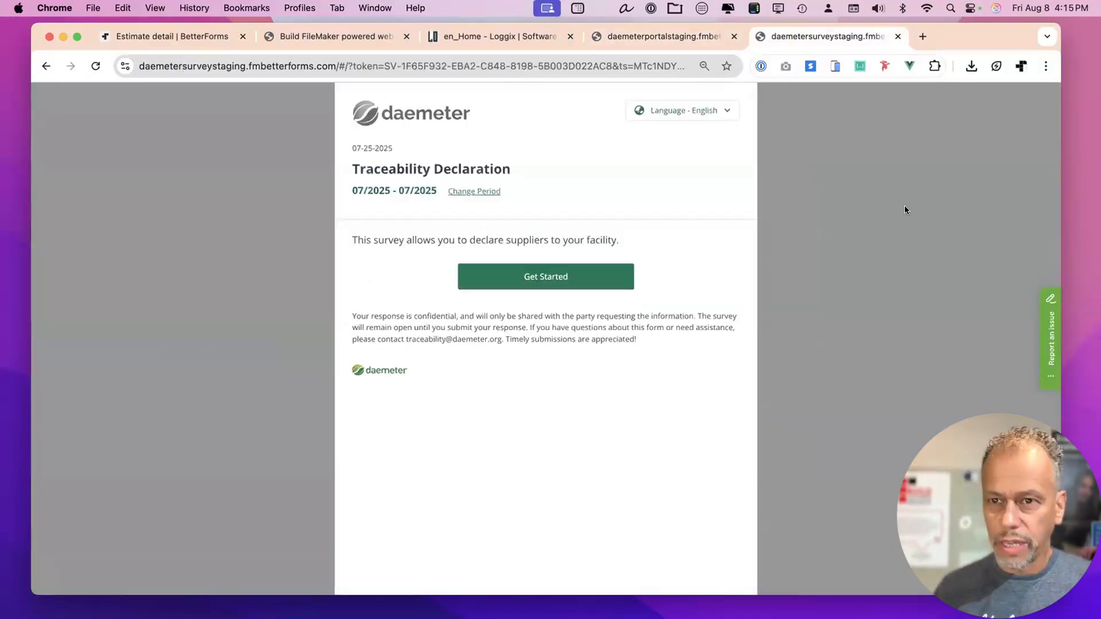
click(687, 35)
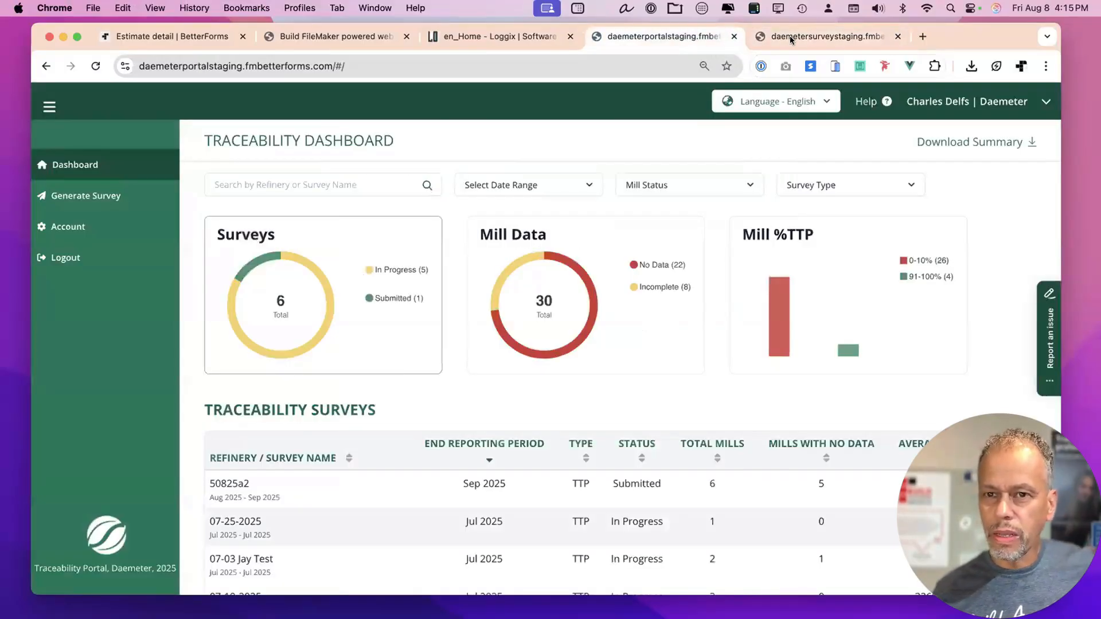
click(806, 35)
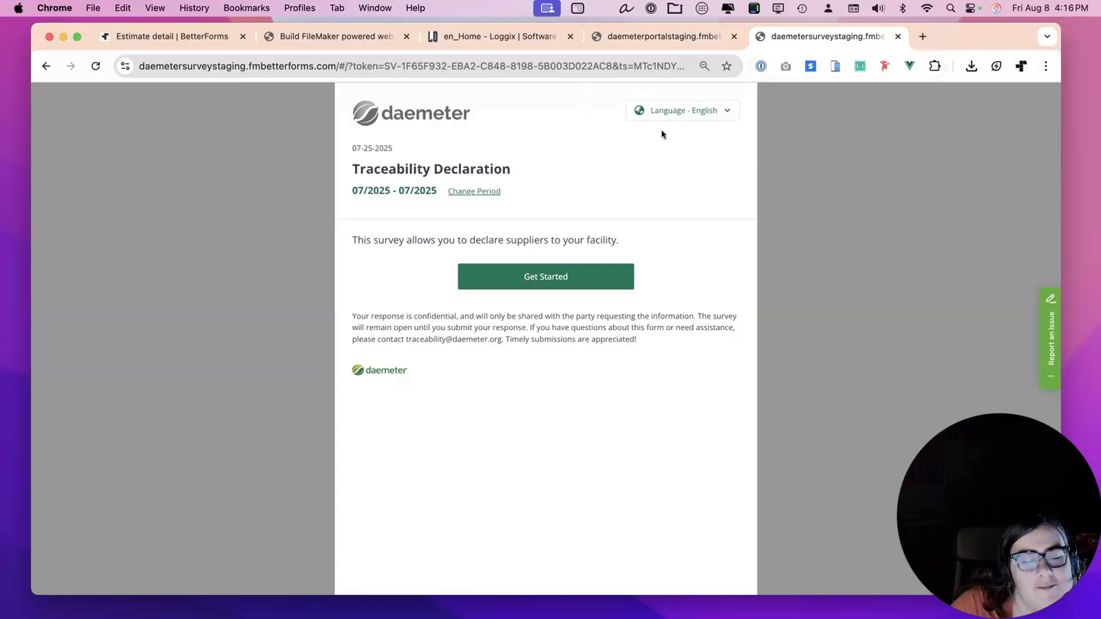
click(676, 110)
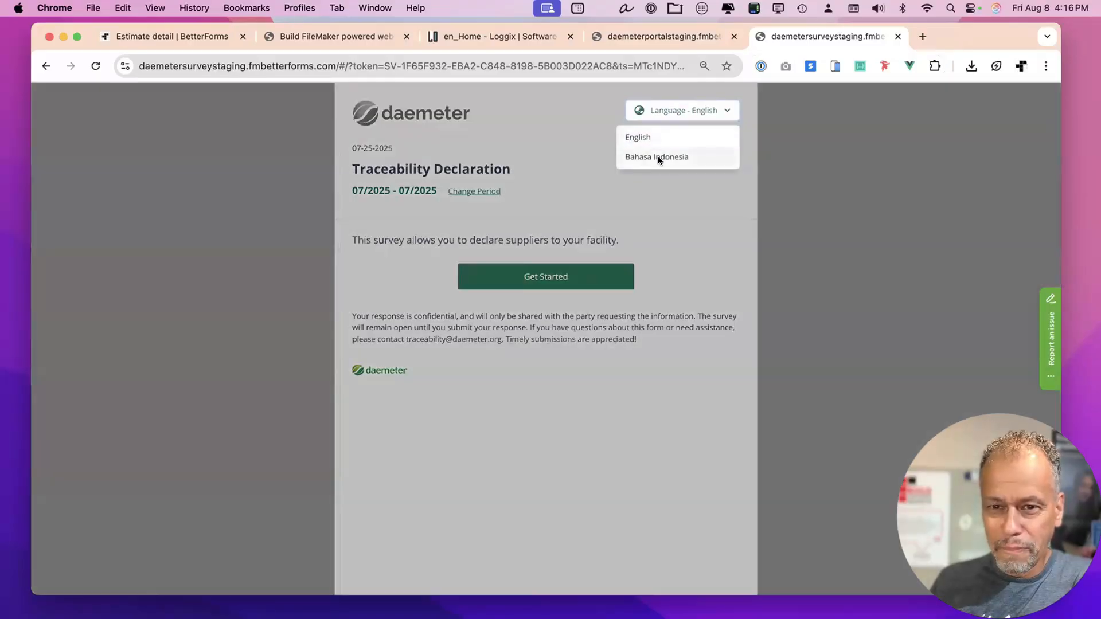
Preview the survey in Bahasa Indonesia, switch back to English, and inspect the survey link.
click(658, 157)
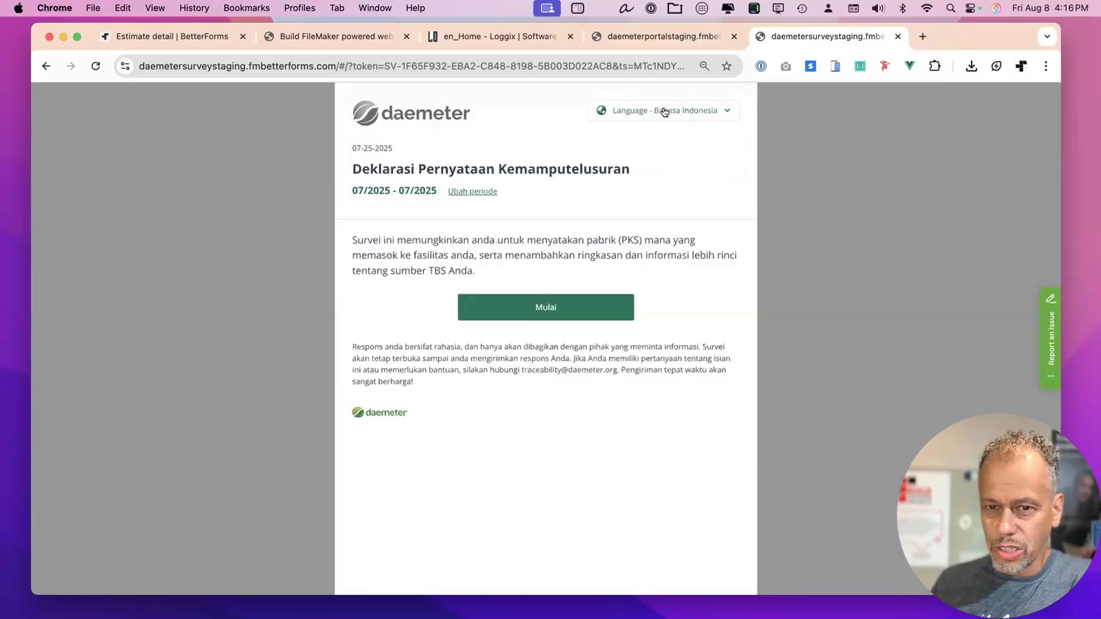
click(665, 118)
click(659, 136)
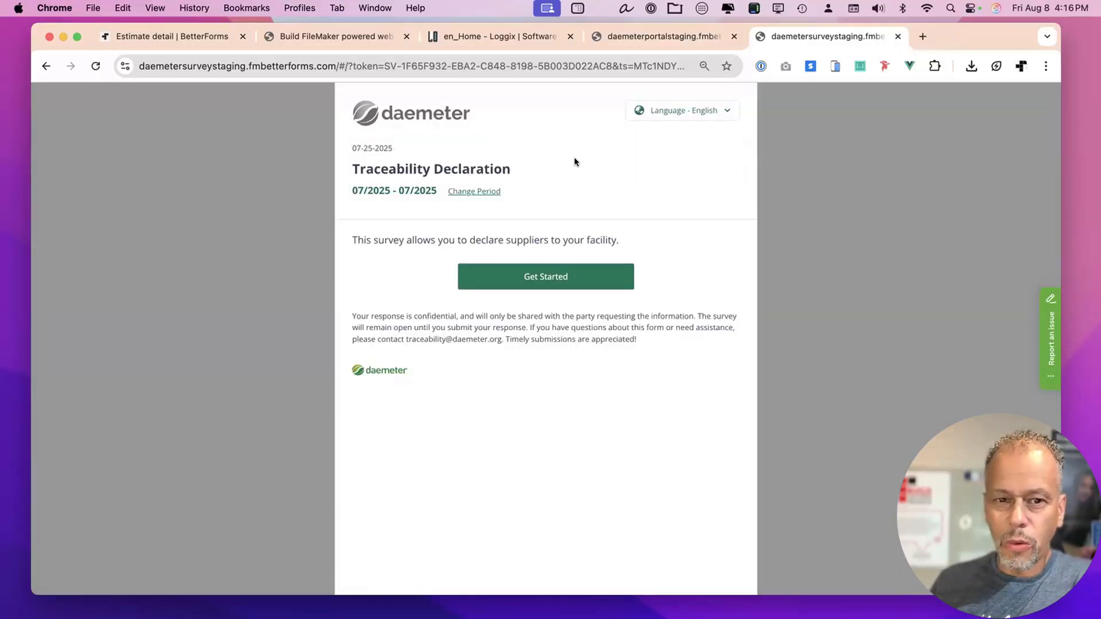
click(631, 70)
drag(631, 69, 752, 60)
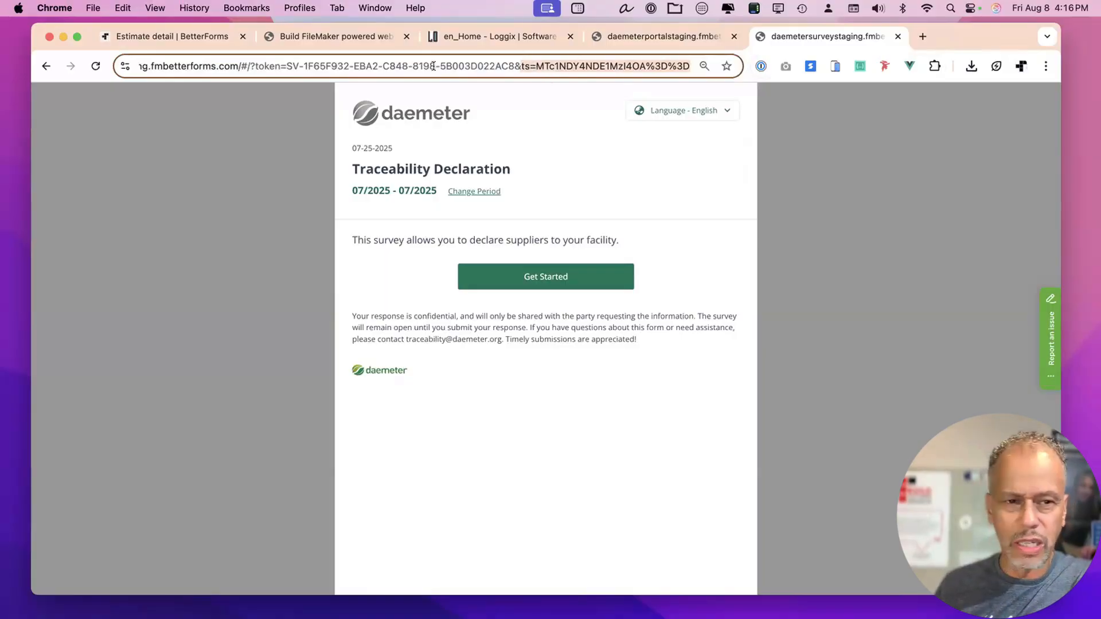
click(656, 166)
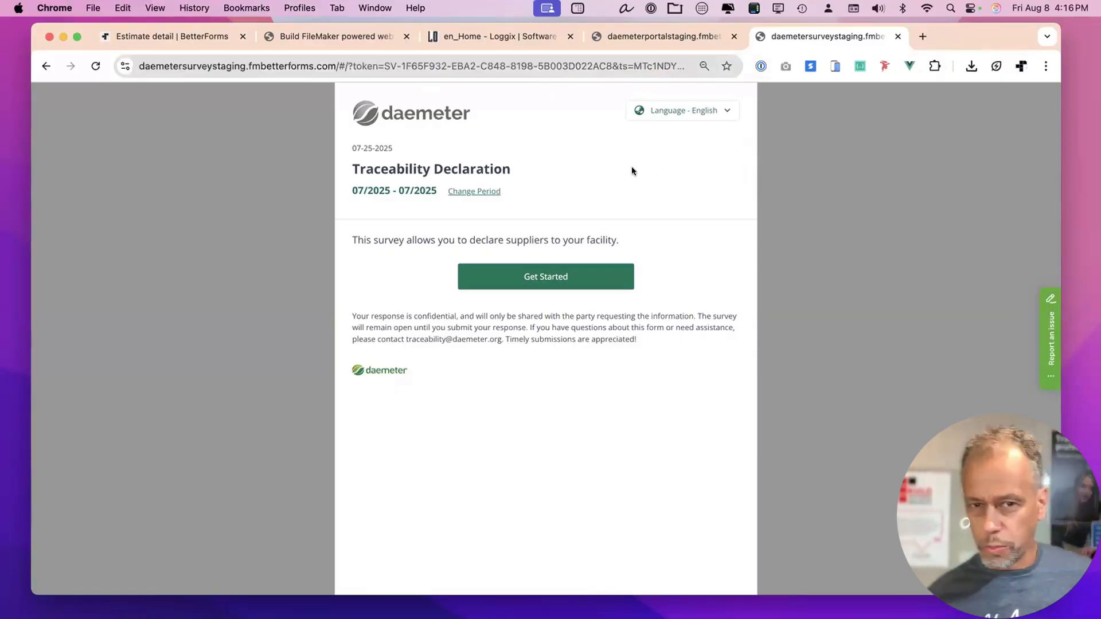
Try changing the reporting period with a 2021 start date, then abandon it by swiping back.
click(490, 192)
click(383, 300)
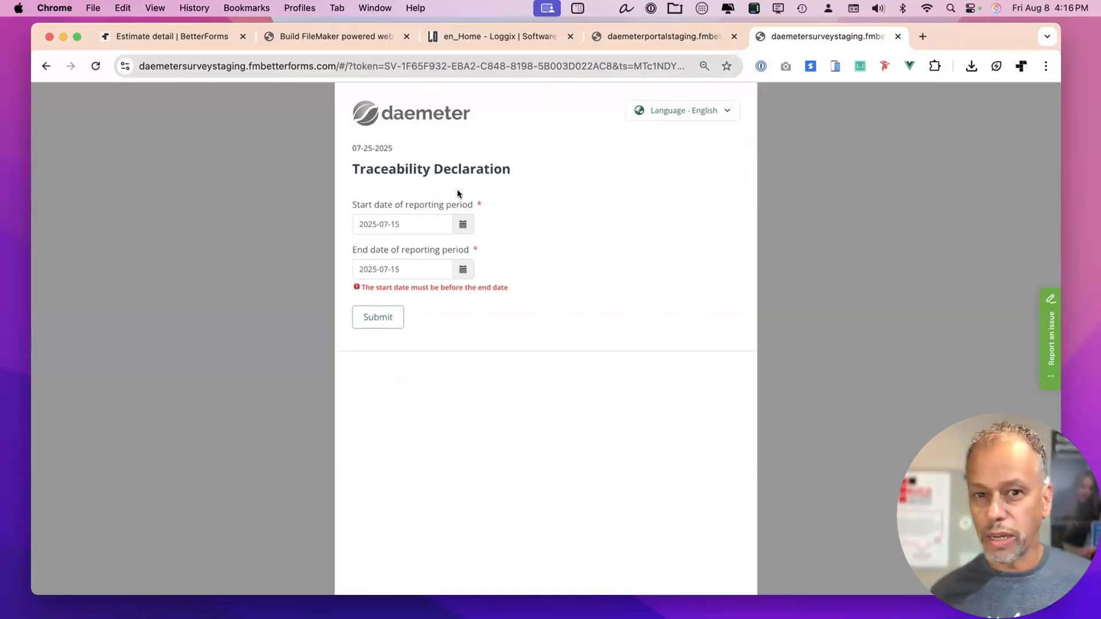
click(460, 223)
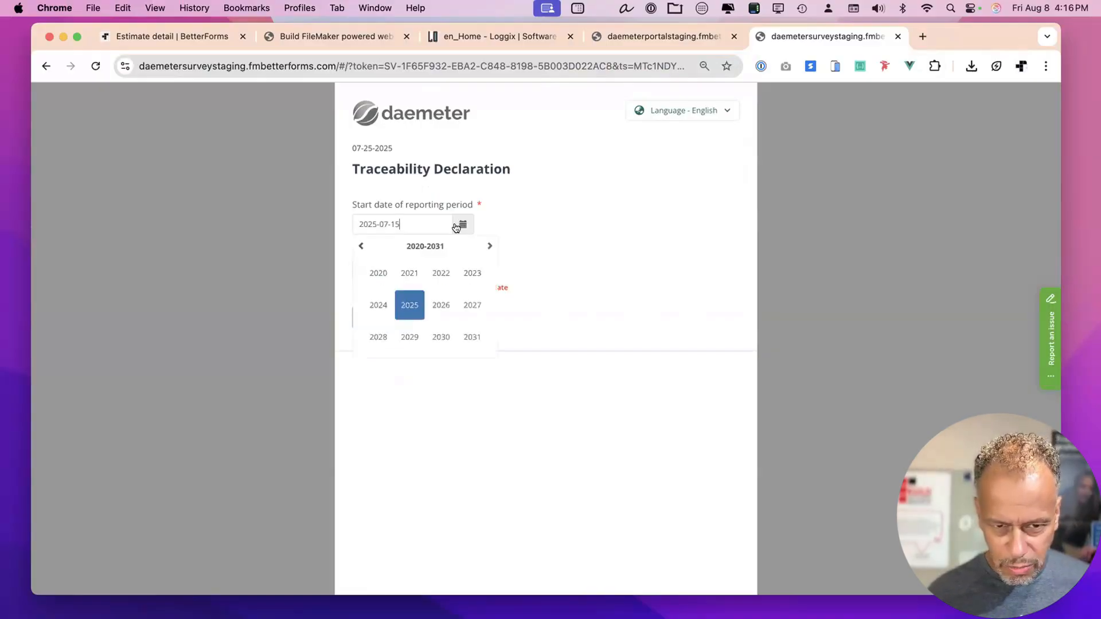
click(407, 277)
click(624, 260)
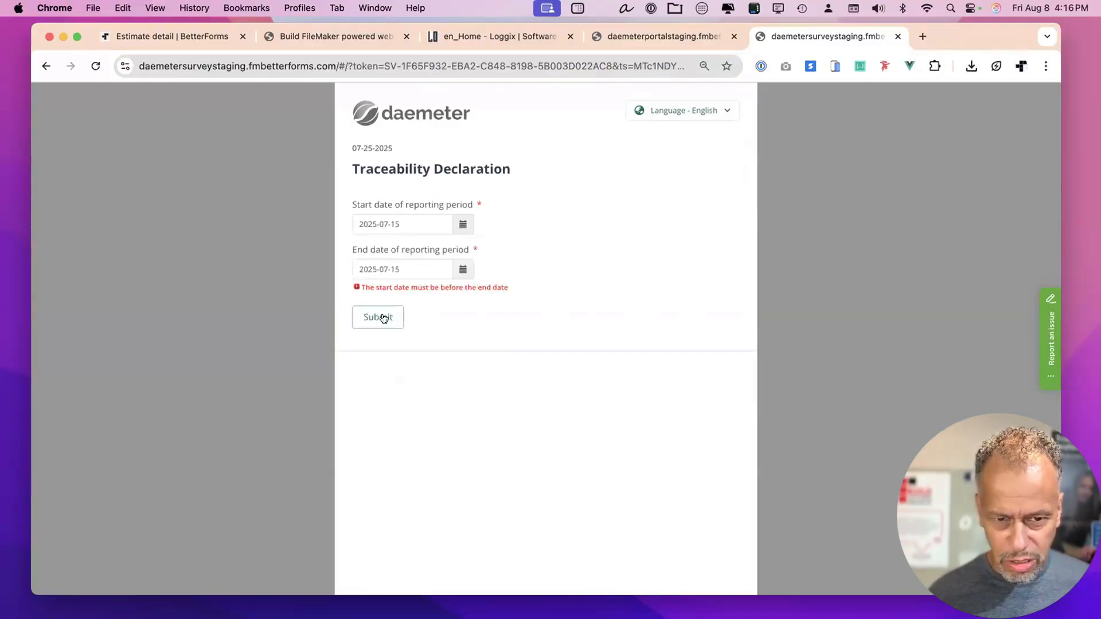
click(380, 317)
click(462, 270)
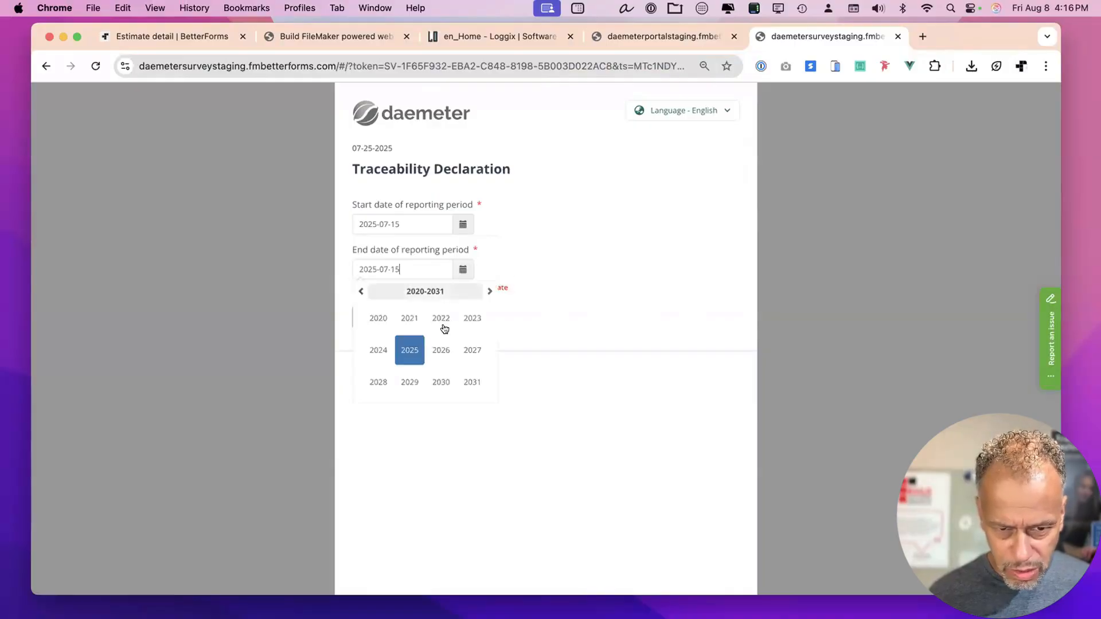
click(570, 217)
scroll(569, 218, left, 5)
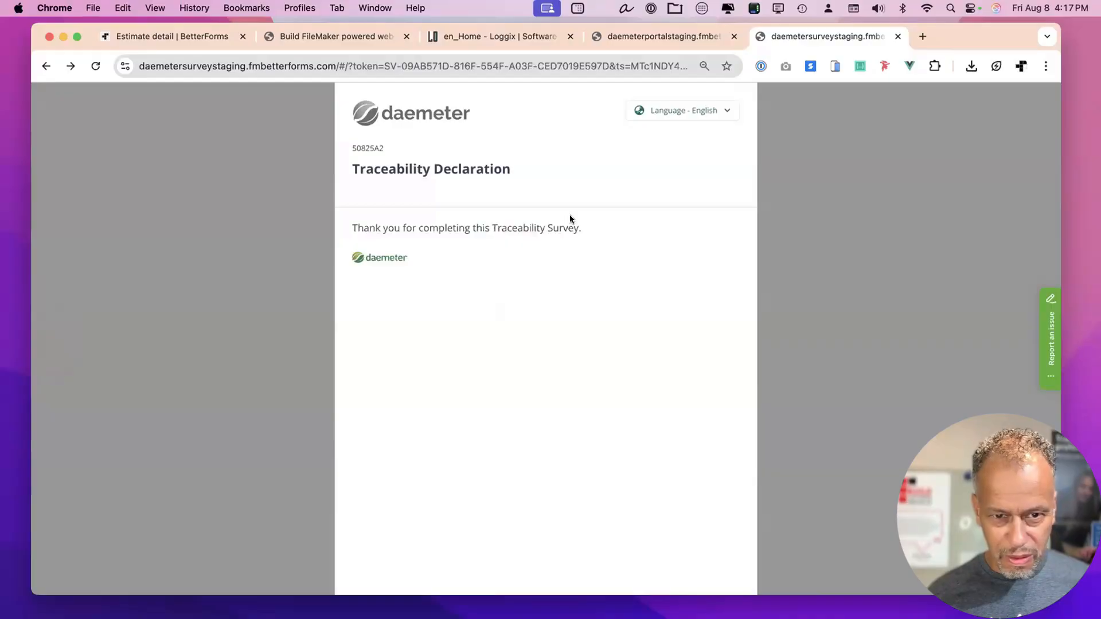
scroll(473, 253, right, 5)
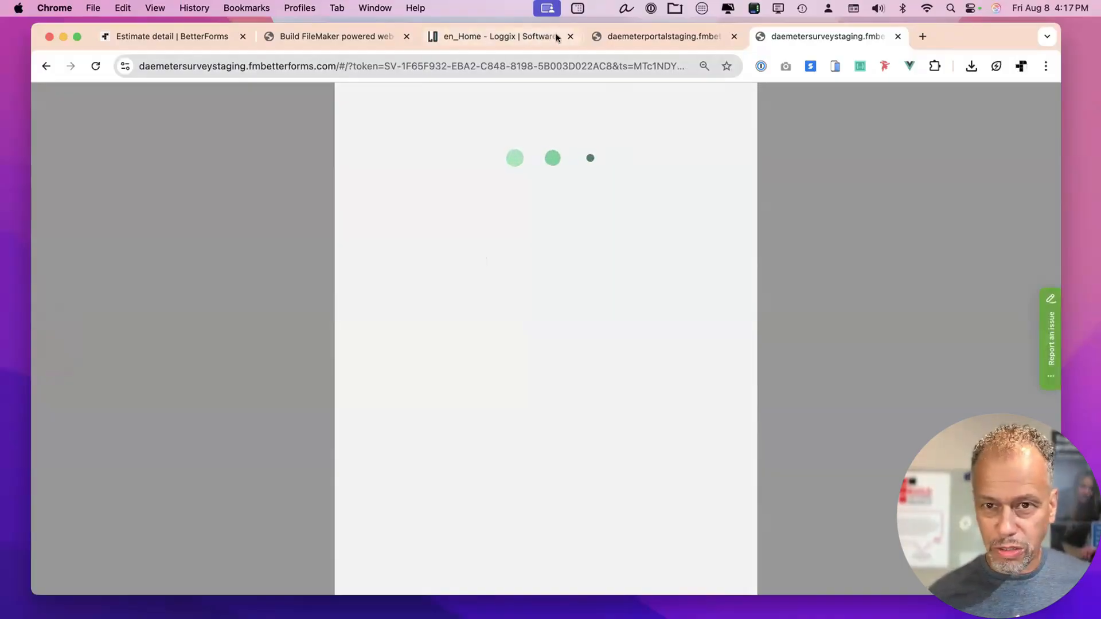
Close the survey tab and relaunch the 07-25-2025 survey via Open Survey.
key(super+w)
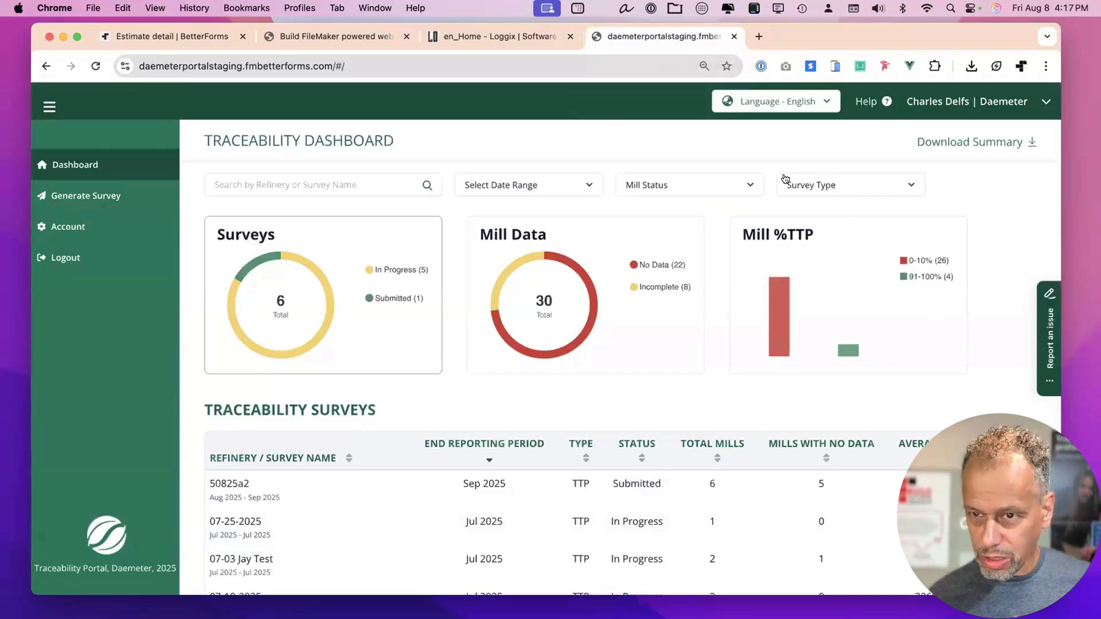
scroll(781, 517, down, 3)
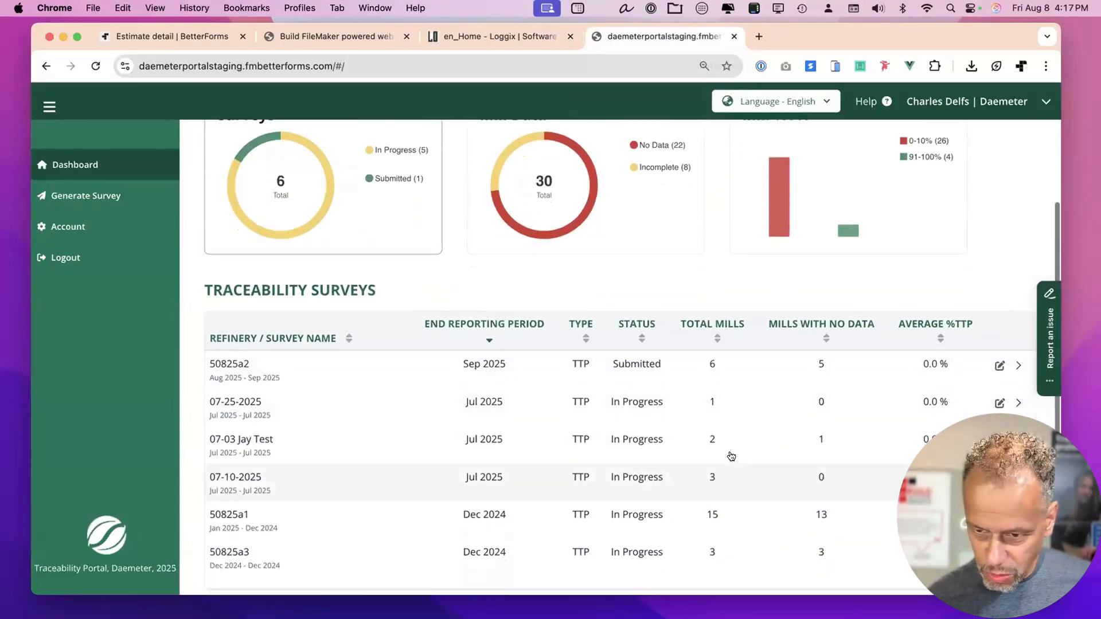
click(735, 407)
click(861, 140)
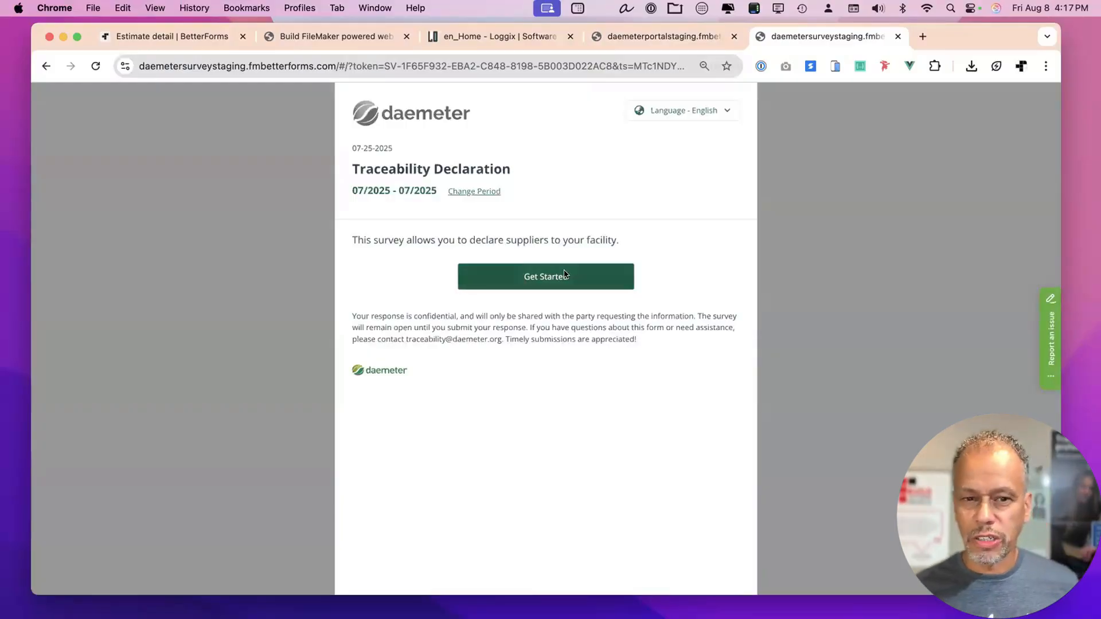
Start the survey, edit and submit the facility information, and advance to step 3, FFB Info.
click(565, 274)
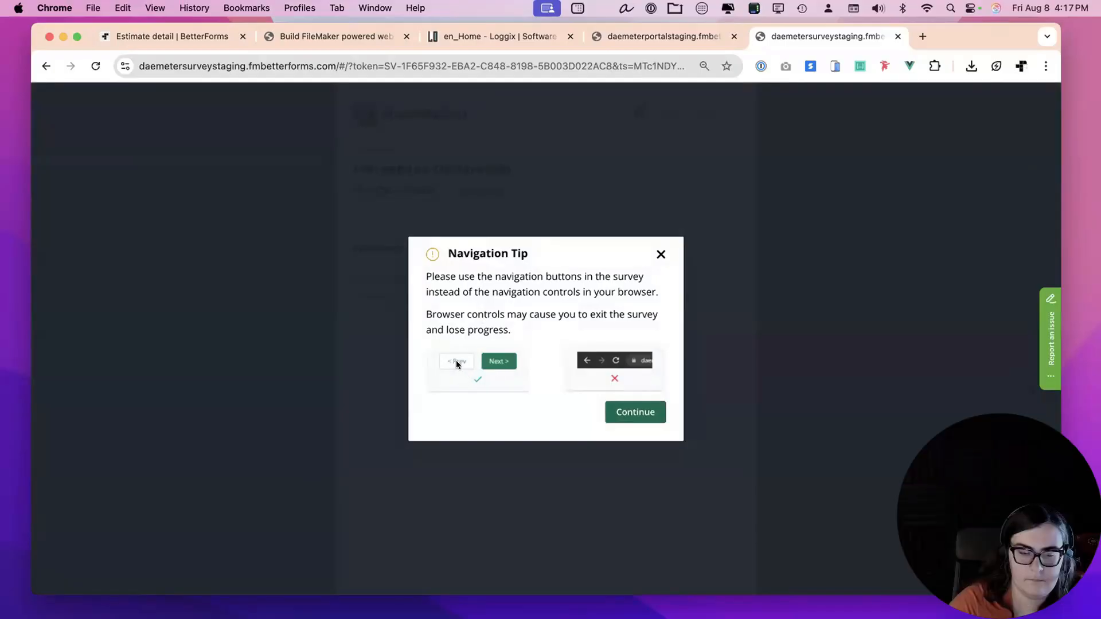
click(634, 412)
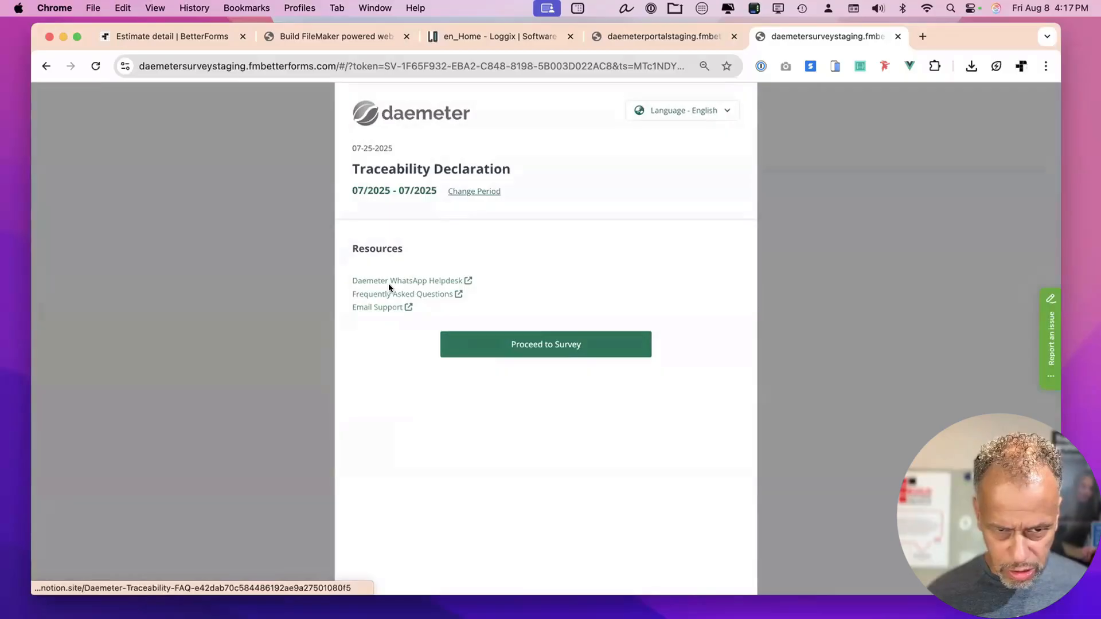
click(581, 347)
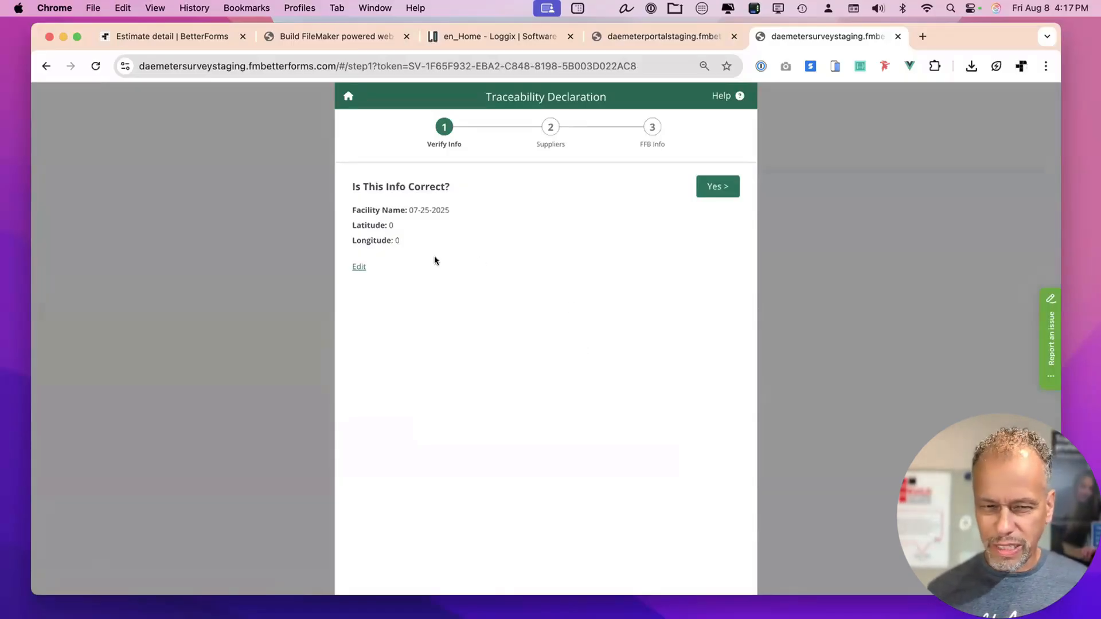
click(358, 267)
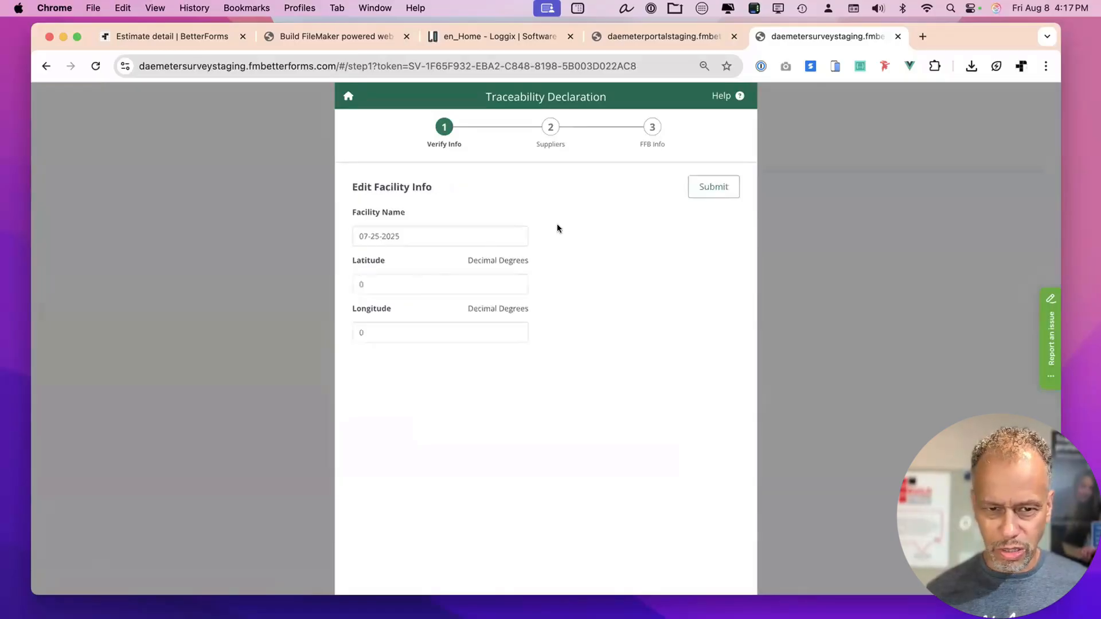
click(708, 198)
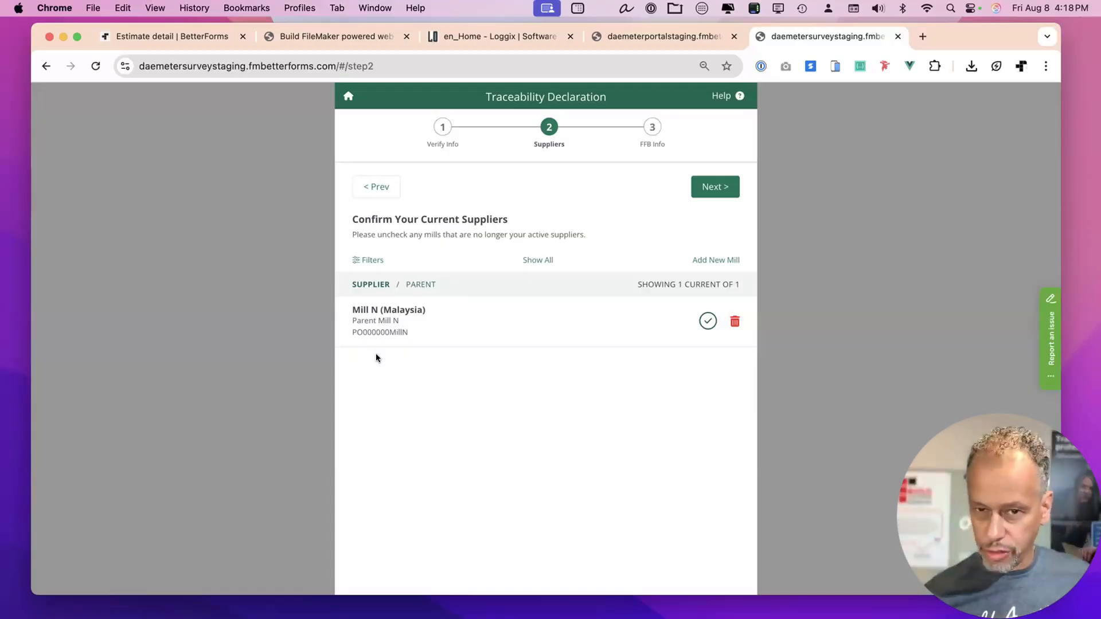
click(718, 191)
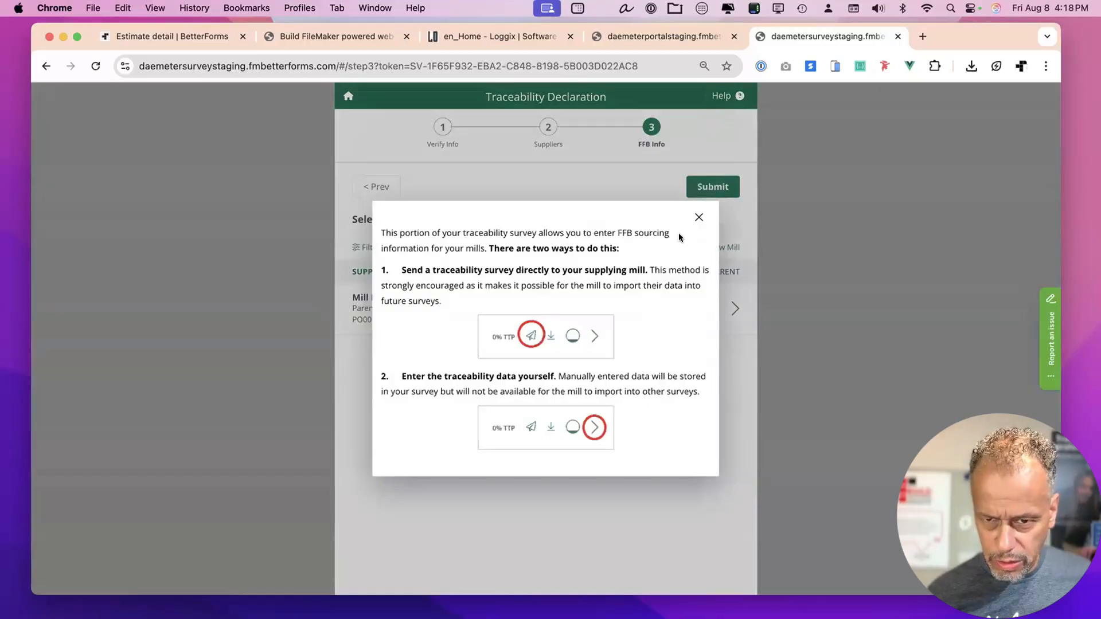
Dismiss the FFB explanation, then open and cancel a traceability data request for Mill N.
click(698, 217)
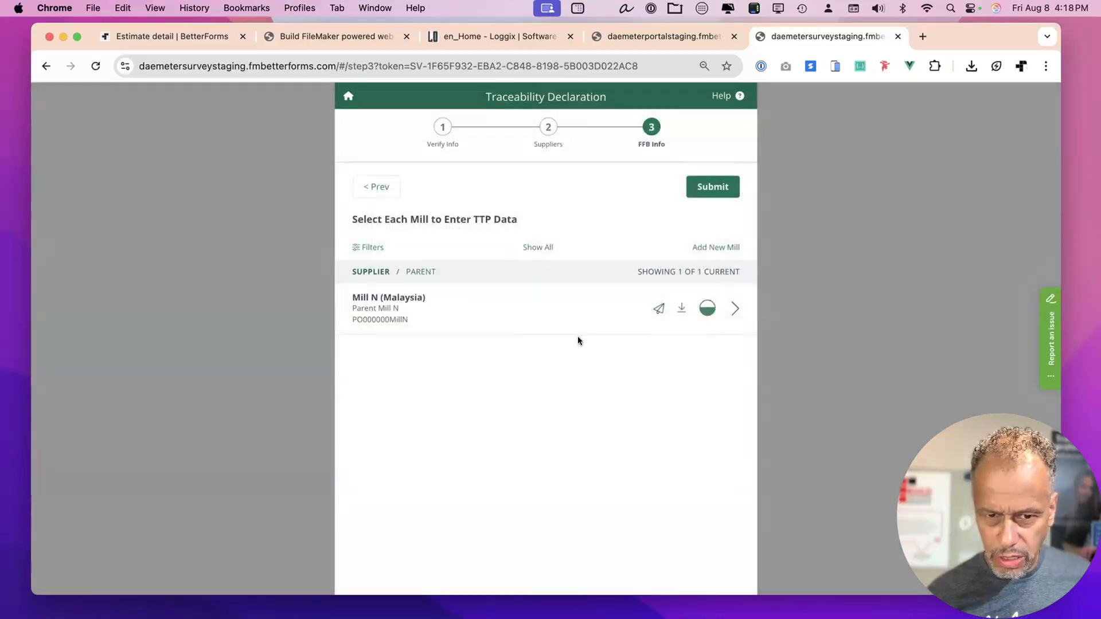
click(659, 310)
click(499, 413)
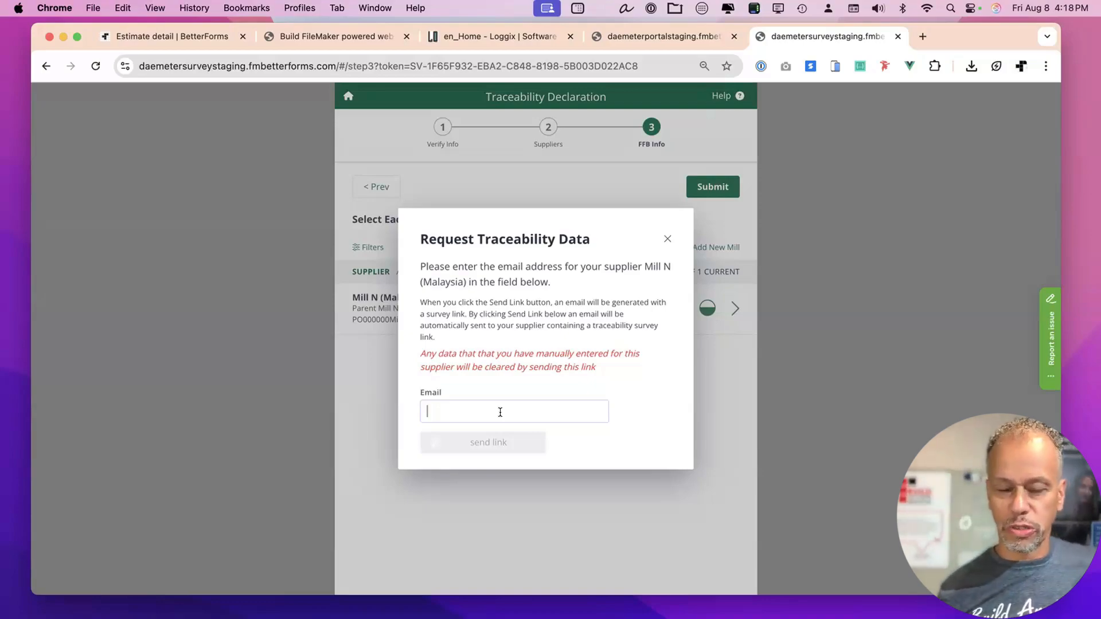
click(663, 239)
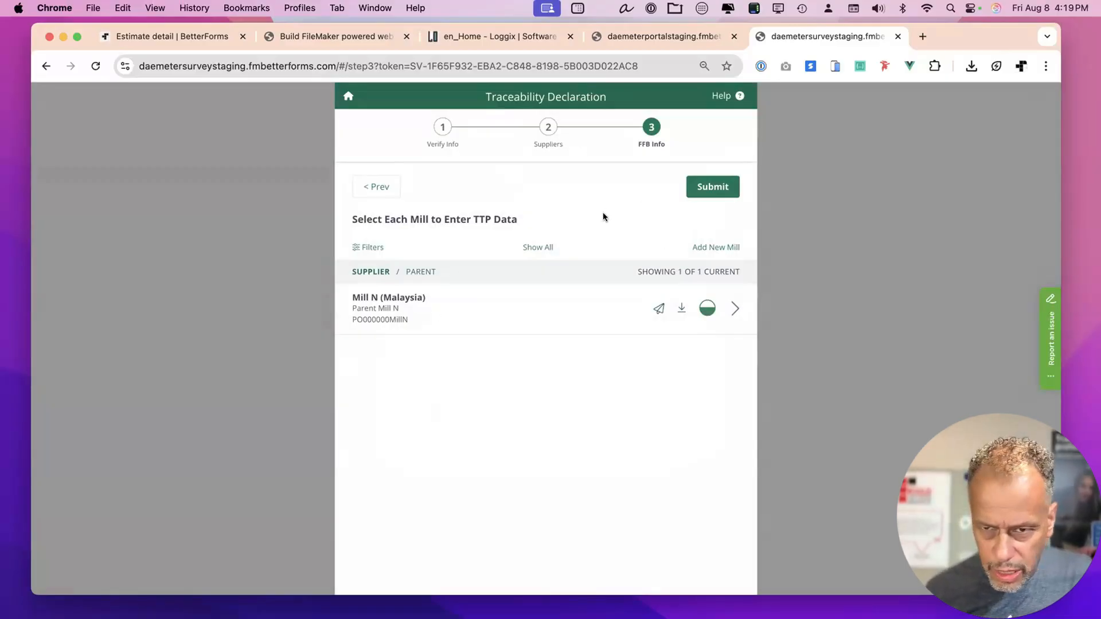
Search the Industry Database and add Mill C (Indonesia) as a second supplier mill.
click(711, 244)
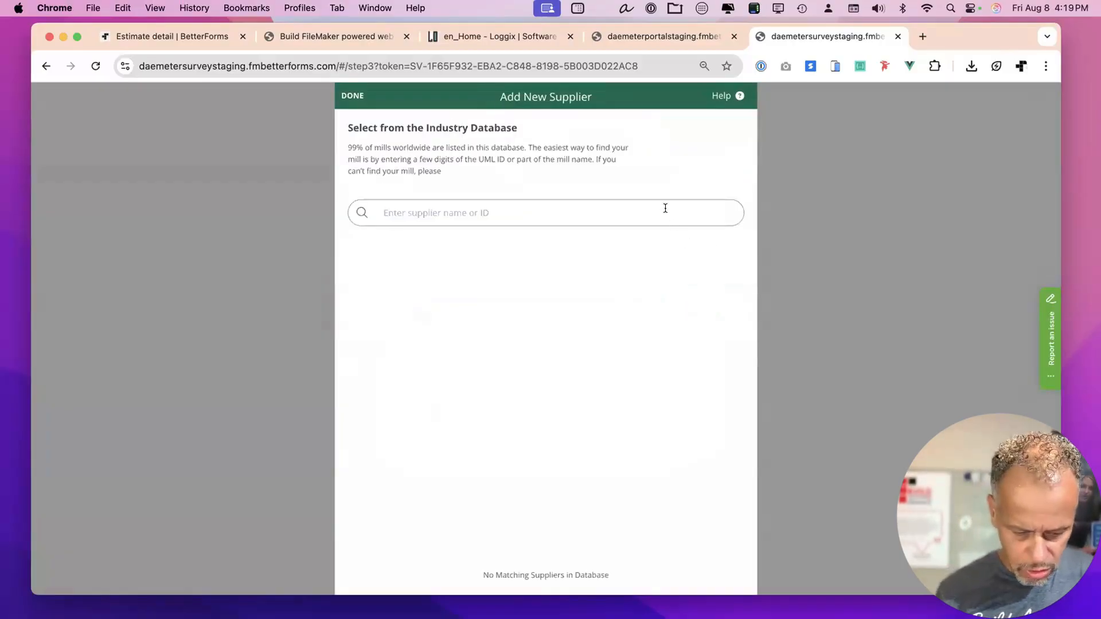
text(mar)
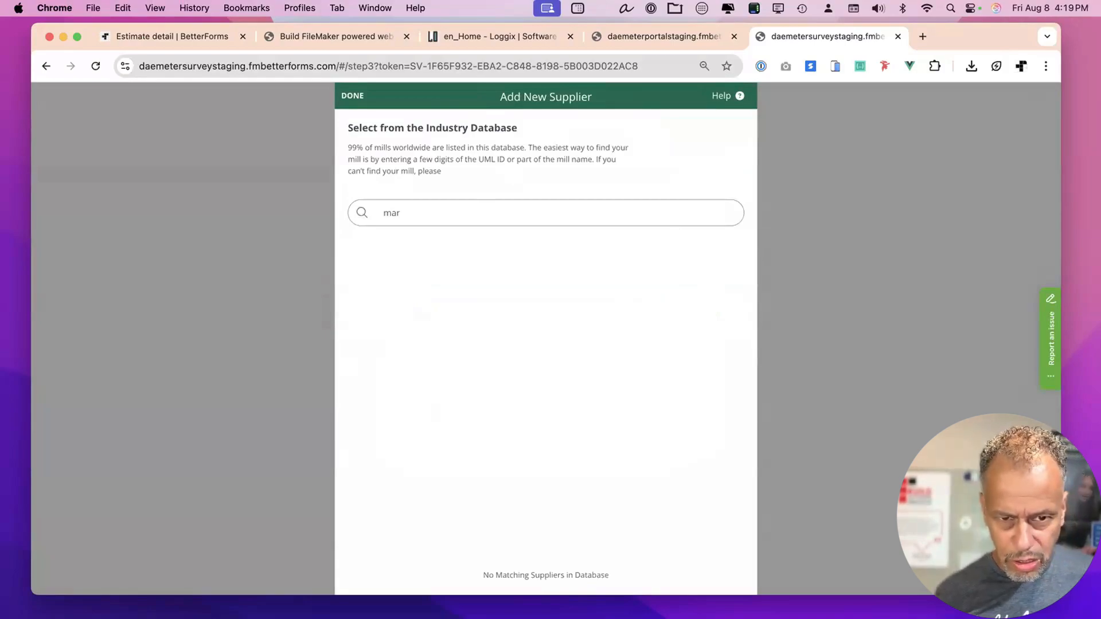
key(BackSpace)
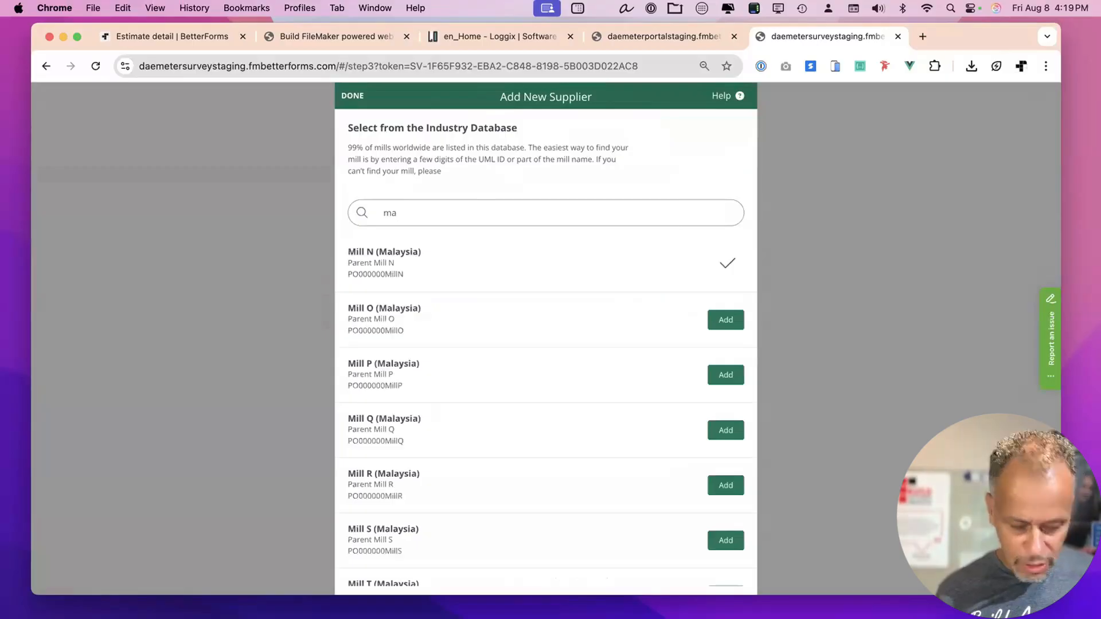
text(r)
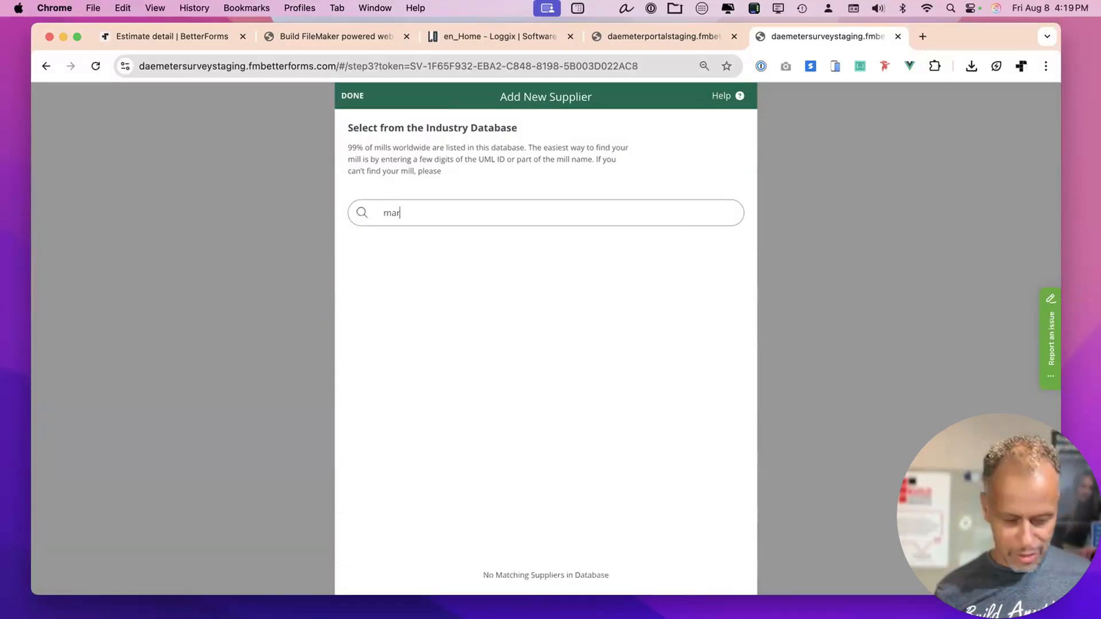
key(super+a)
text(cha)
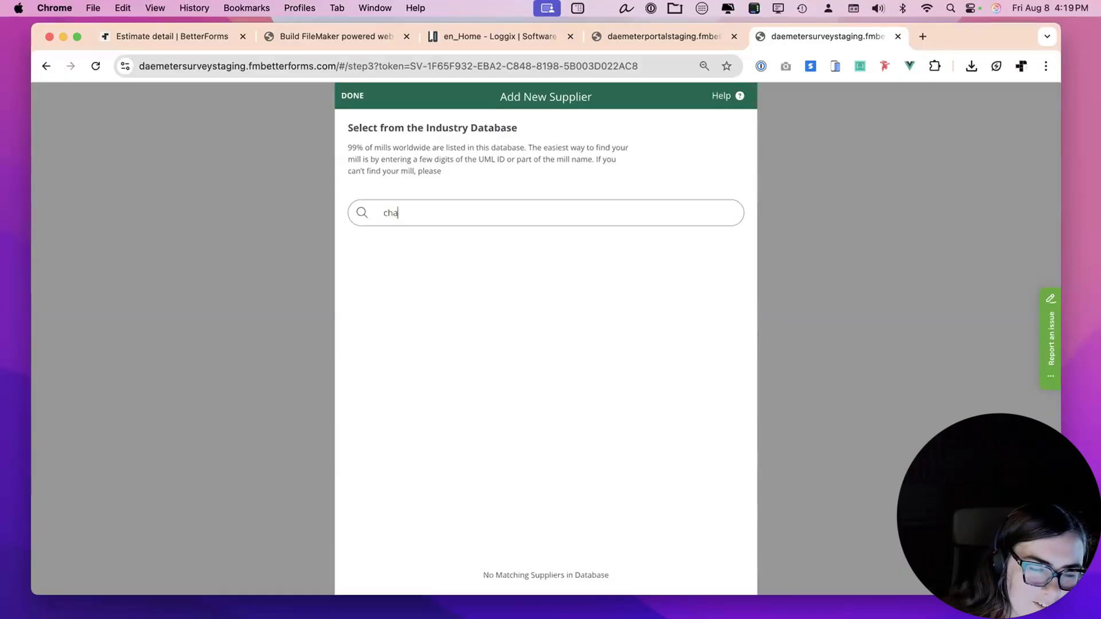
key(BackSpace)
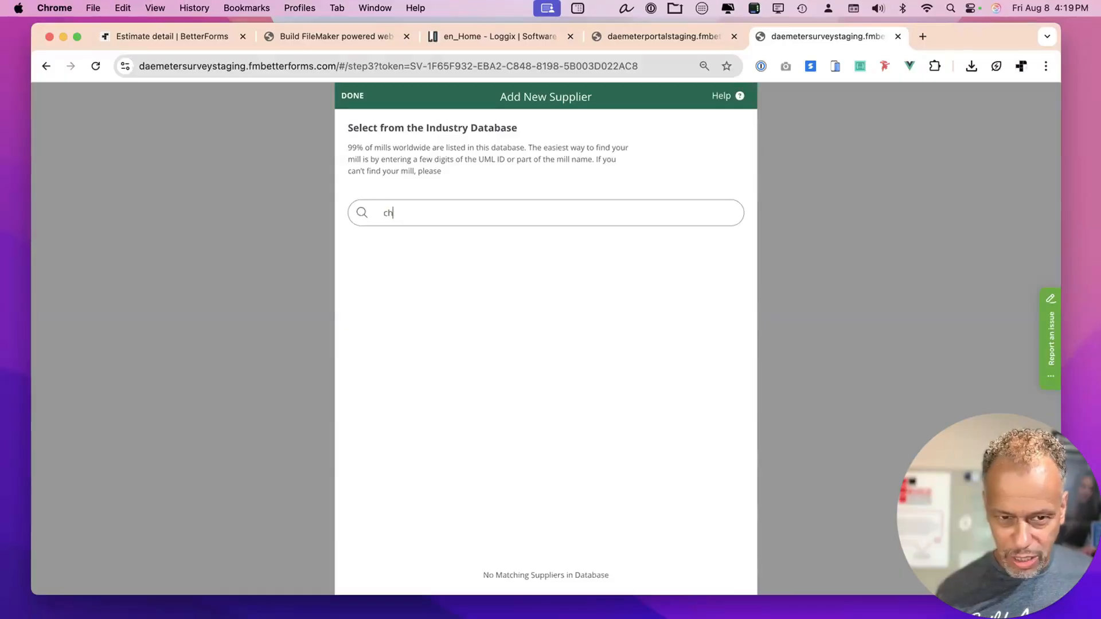
key(BackSpace)
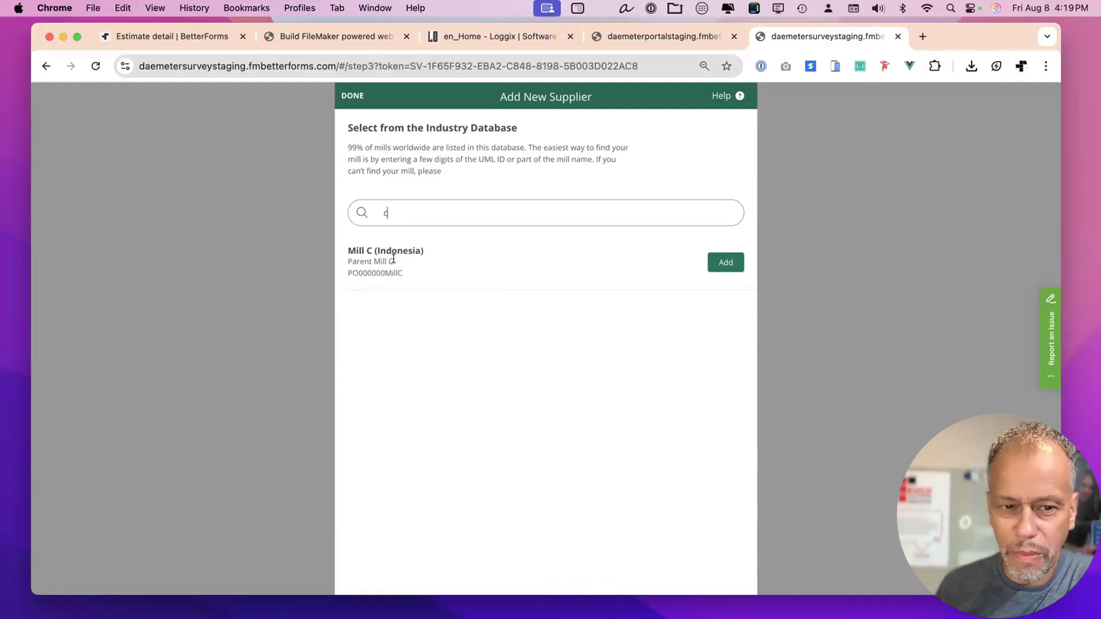
click(724, 262)
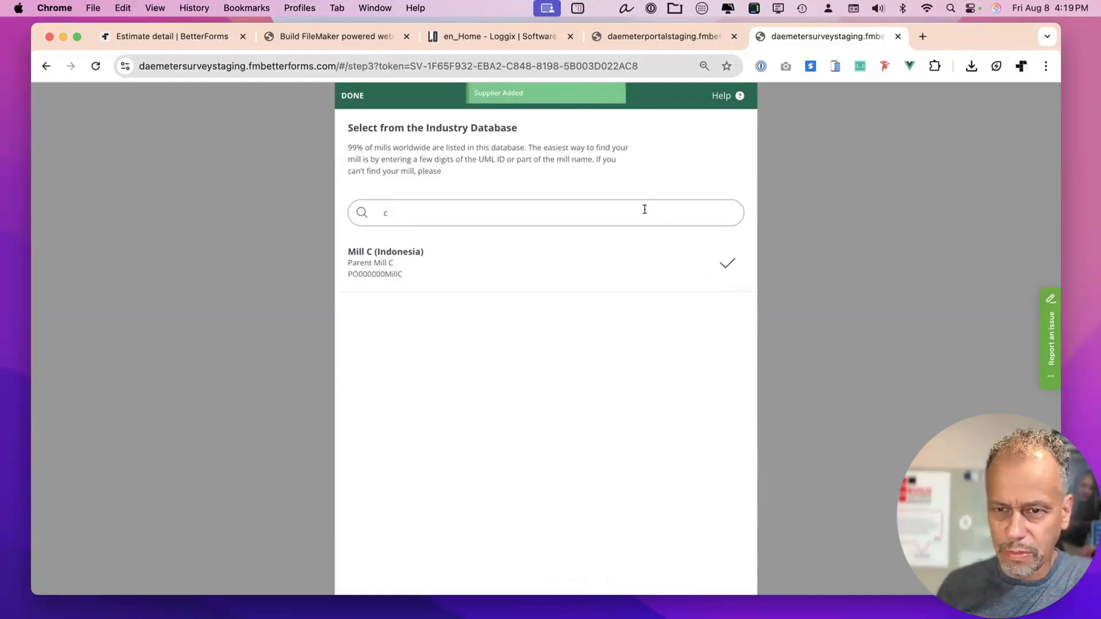
click(352, 95)
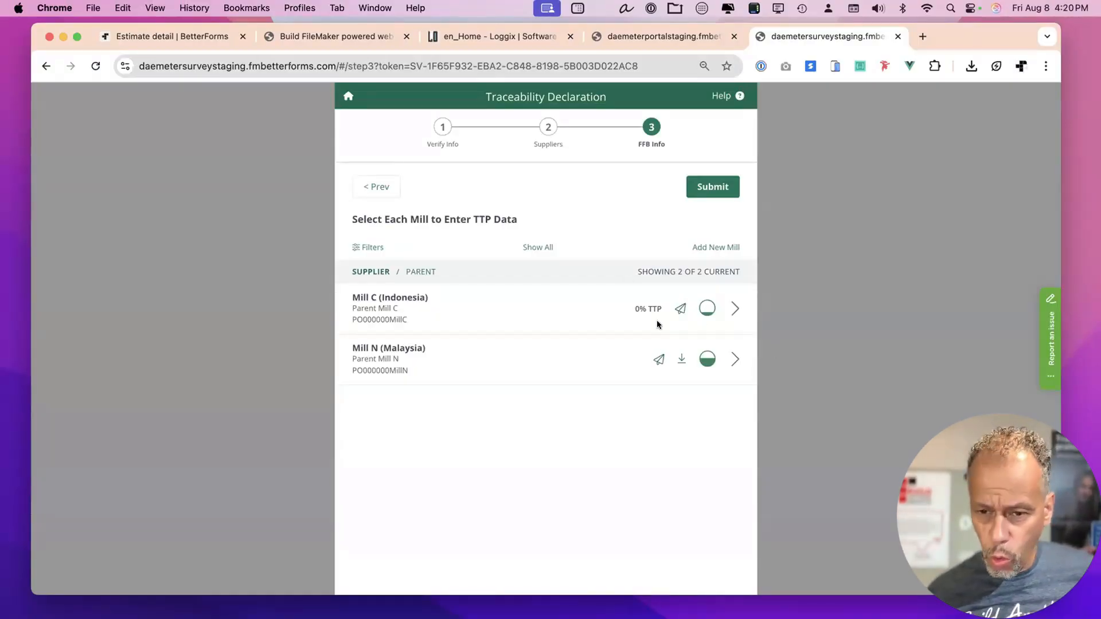
Start Mill N's FFB data entry, acknowledge the manual-entry notice, and review the Mill Snapshot form.
click(731, 360)
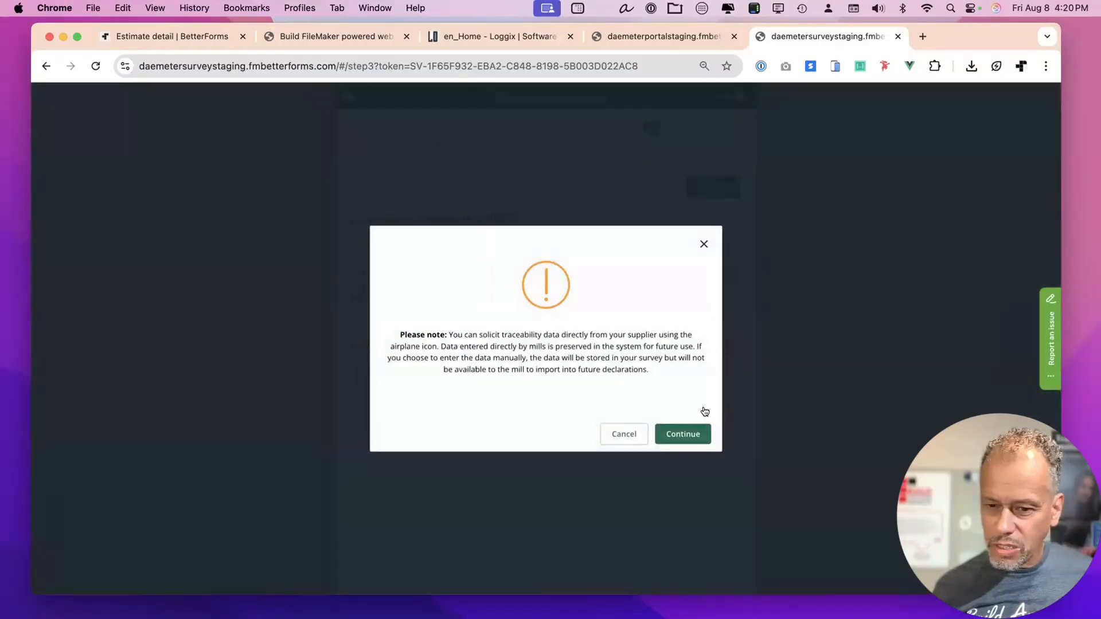
click(687, 430)
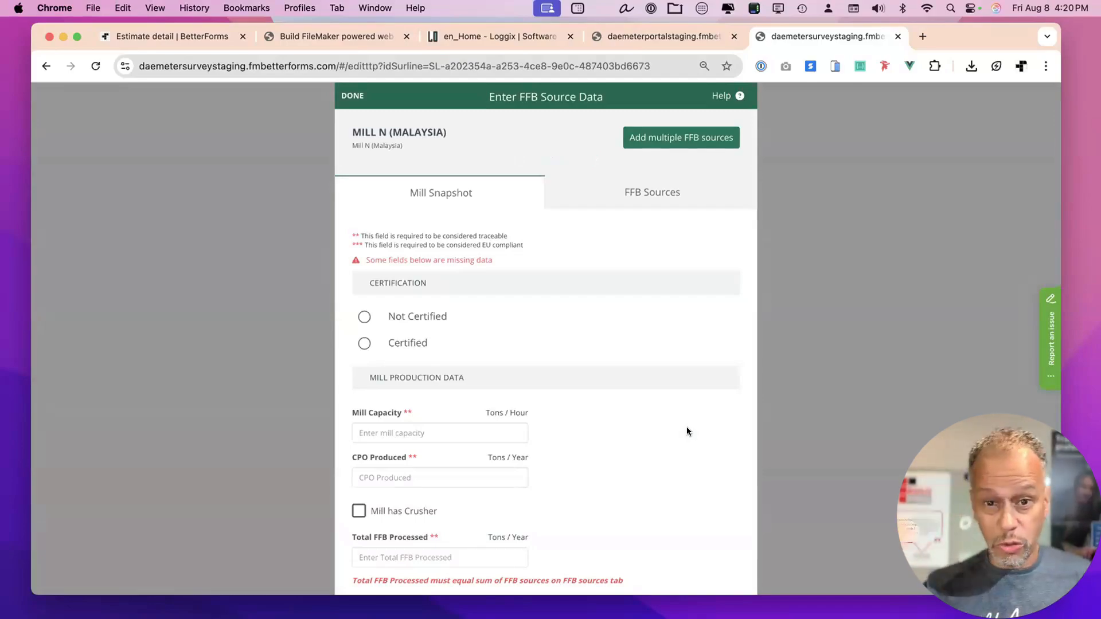
click(628, 190)
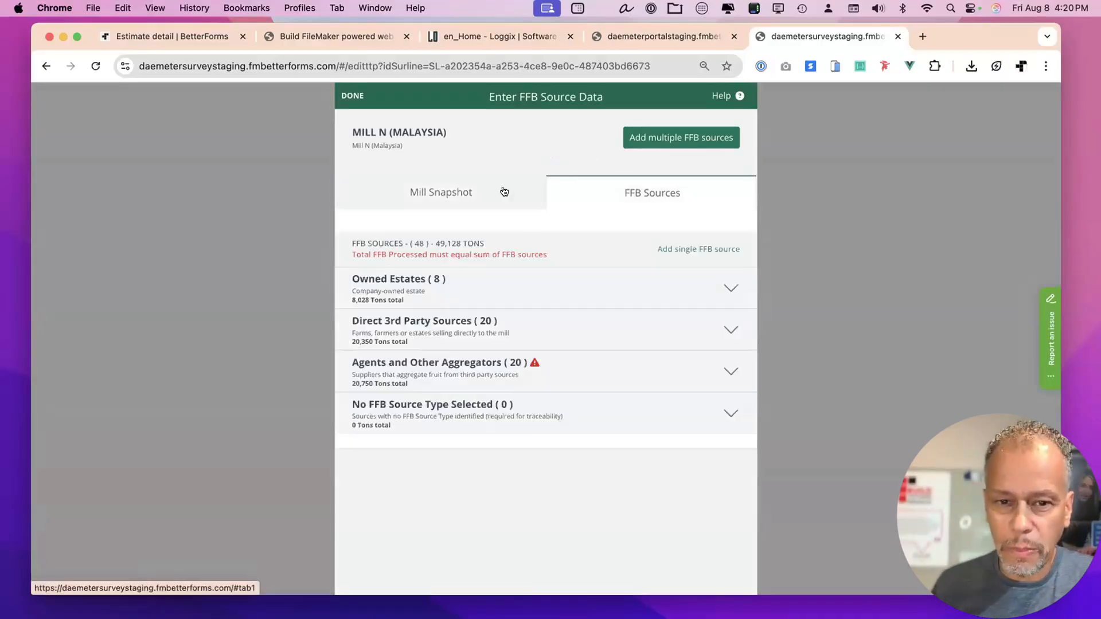
click(501, 189)
scroll(476, 262, down, 5)
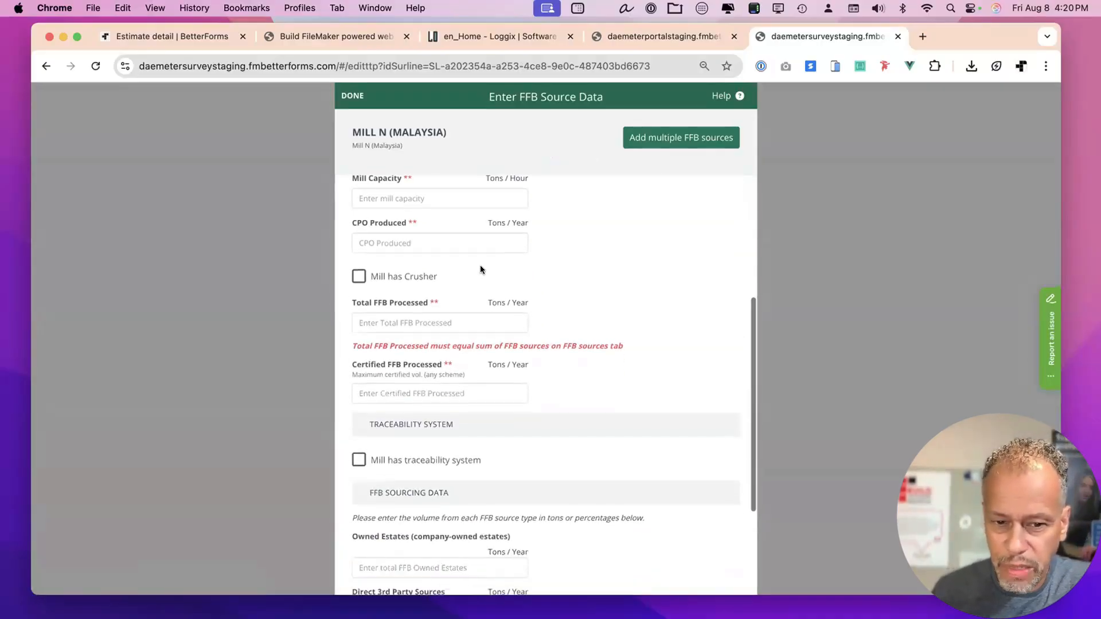
scroll(483, 267, up, 7)
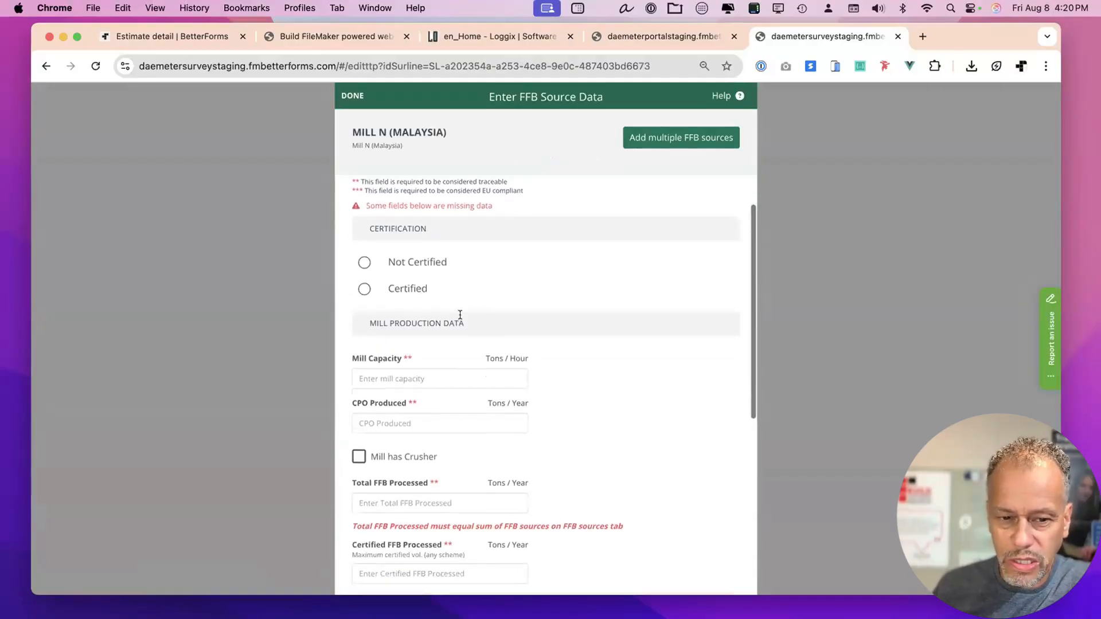
scroll(457, 319, down, 2)
scroll(456, 335, down, 6)
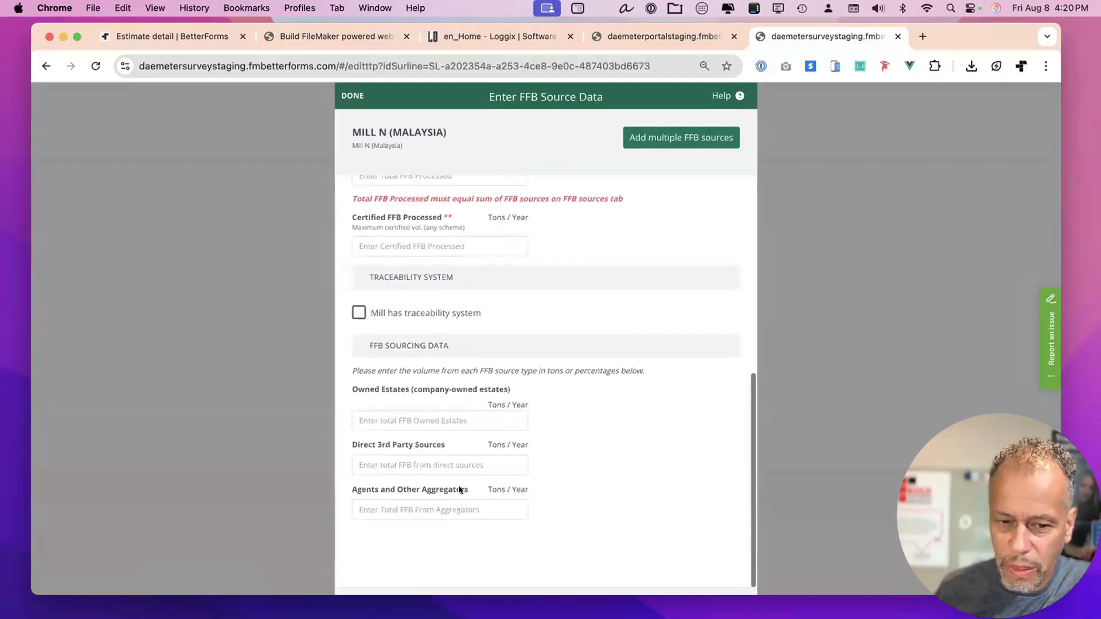
scroll(460, 475, up, 8)
Open Mill N's FFB Sources and expand the eight Owned Estates sources.
click(609, 190)
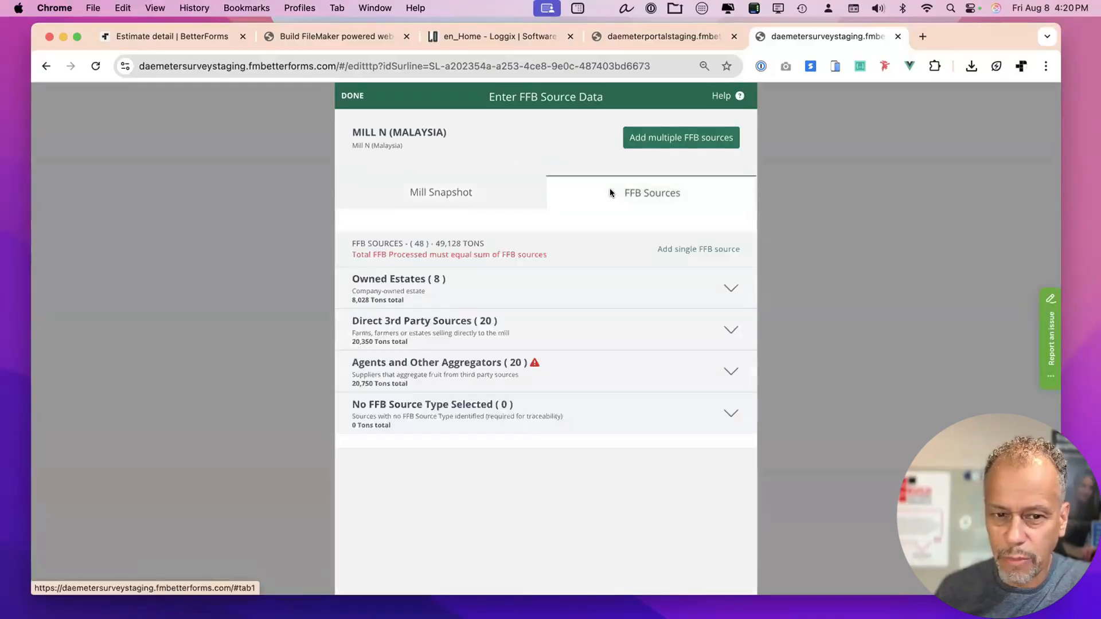
click(730, 288)
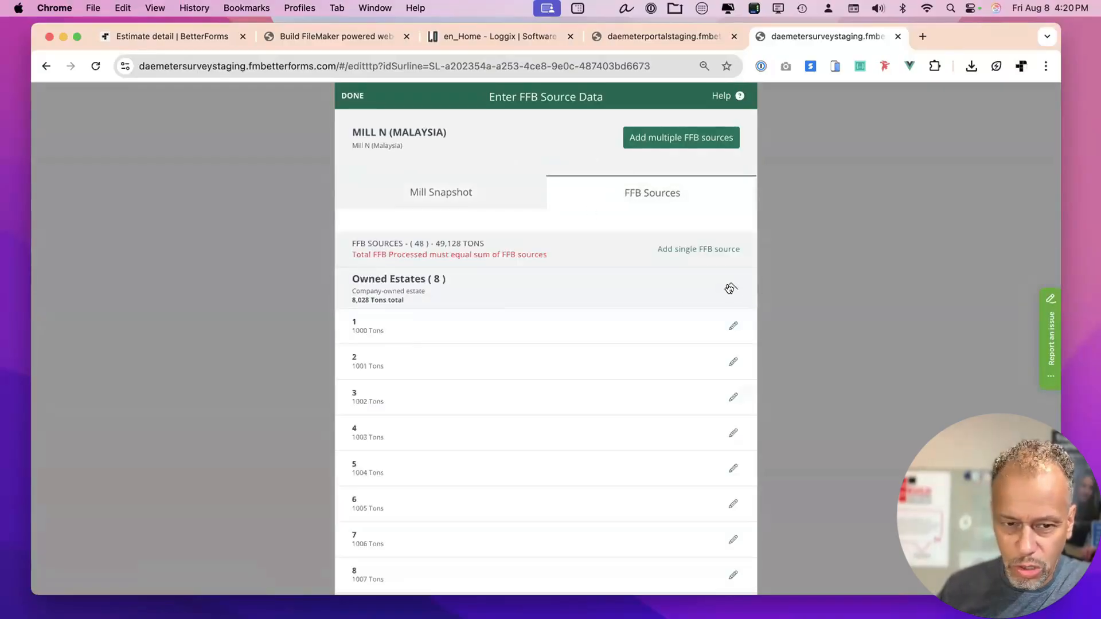
scroll(541, 362, down, 1)
scroll(541, 366, down, 2)
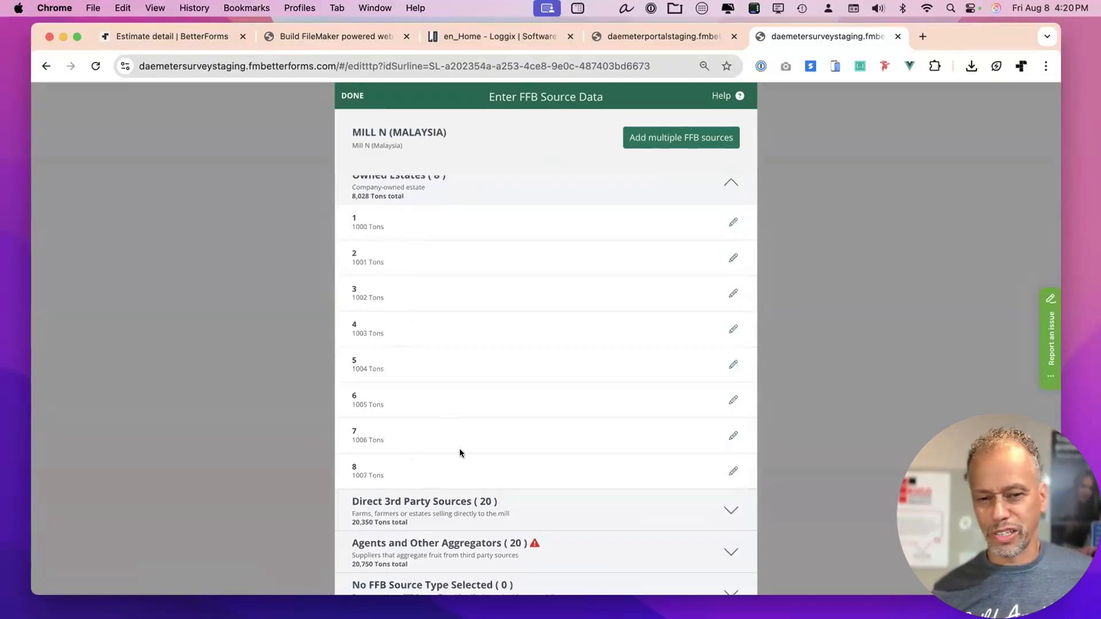
Review owned-estate source 1's Edit FFB Source form and save it back to Mill N's list.
click(731, 222)
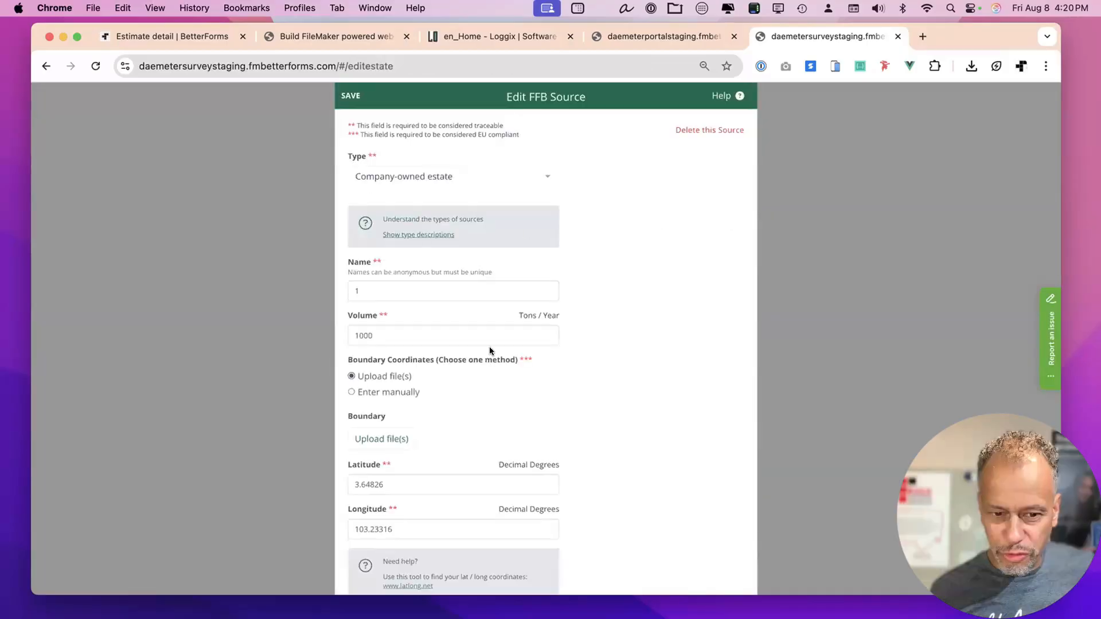
scroll(490, 346, down, 5)
scroll(489, 347, up, 5)
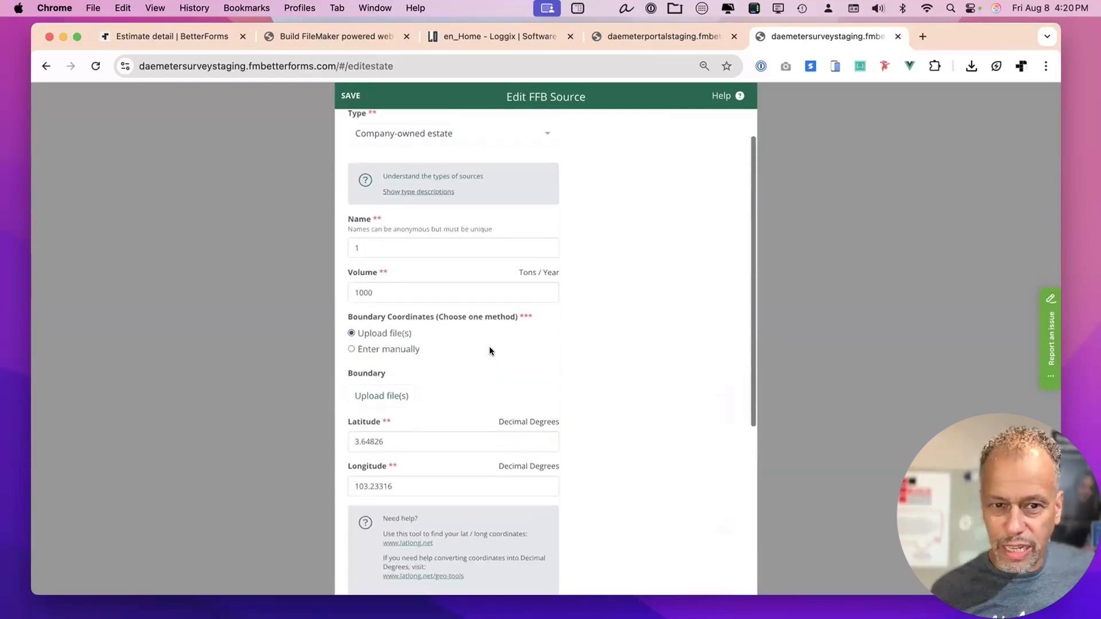
scroll(534, 326, down, 5)
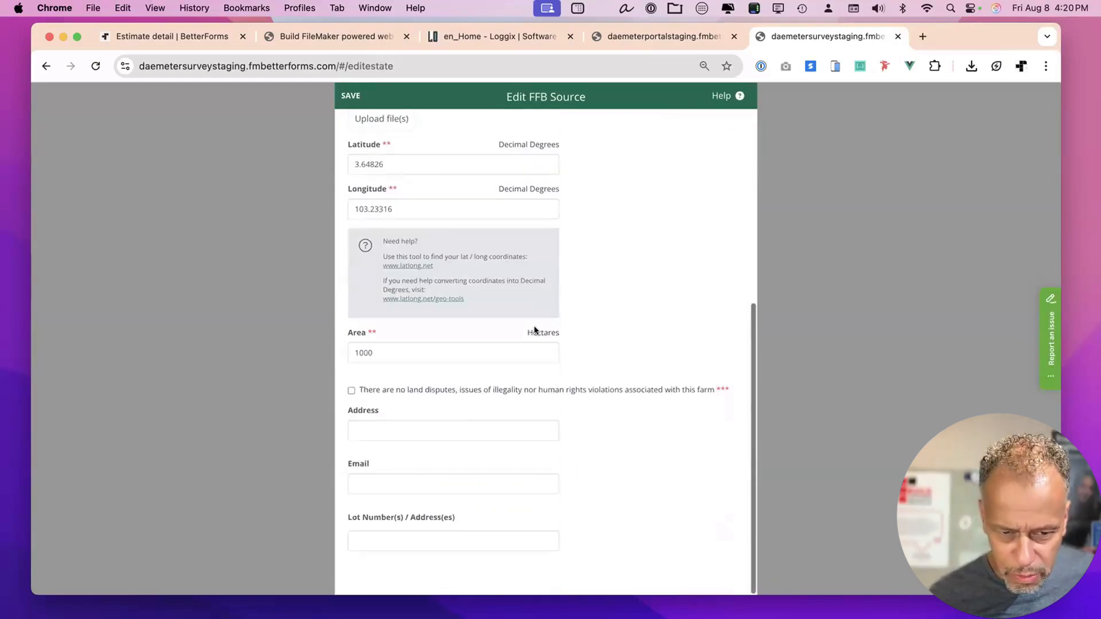
scroll(443, 424, up, 5)
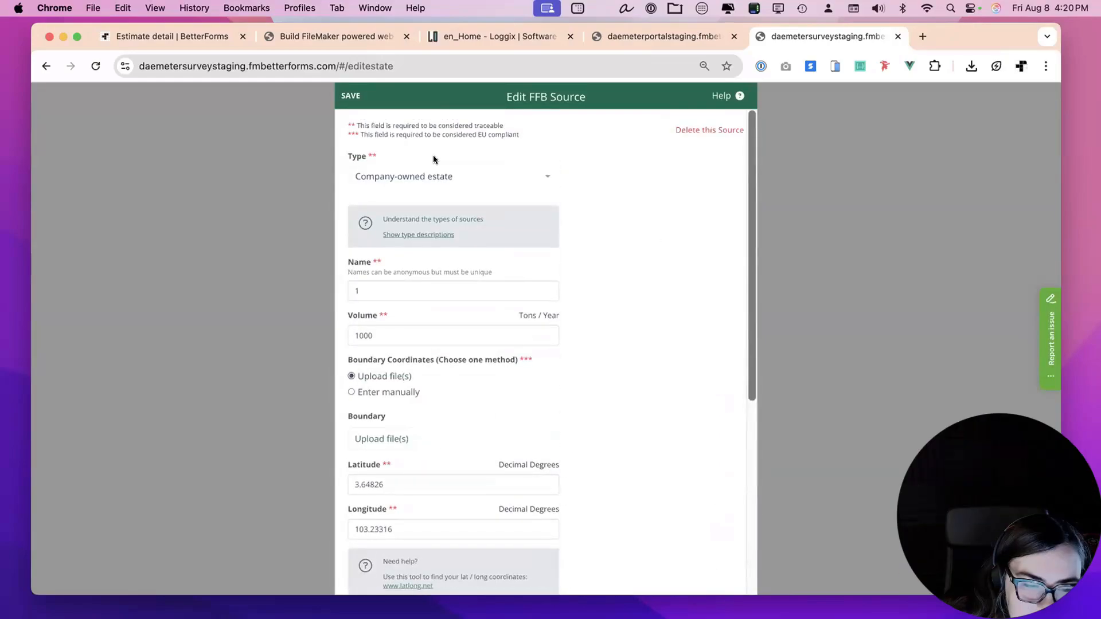
click(352, 96)
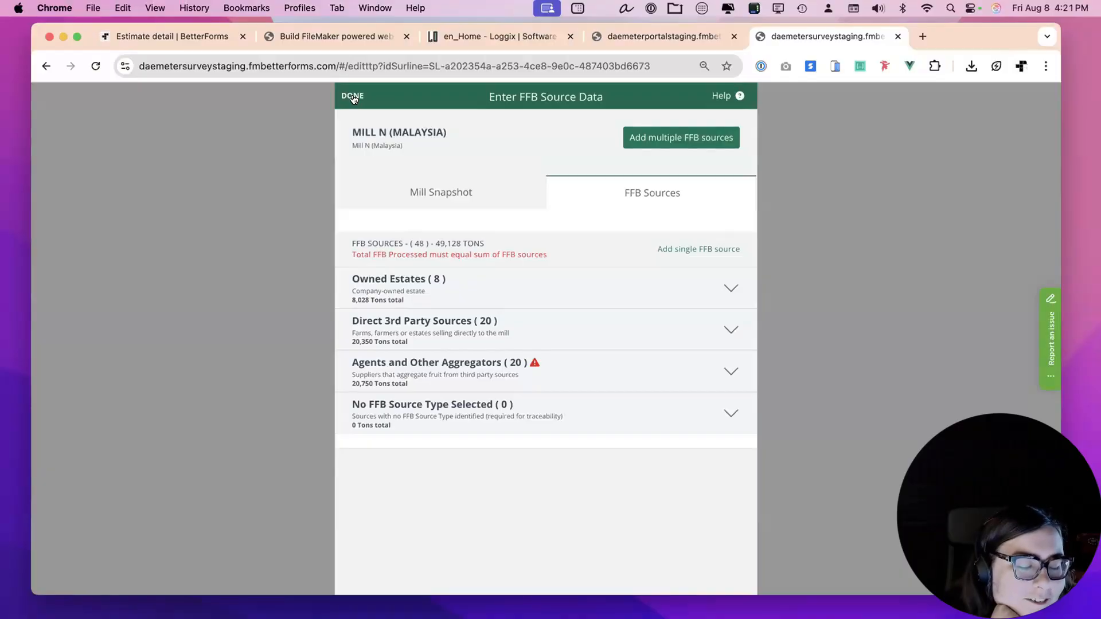
Go back to the Traceability Dashboard in the portal tab, then return to the survey tab.
click(669, 36)
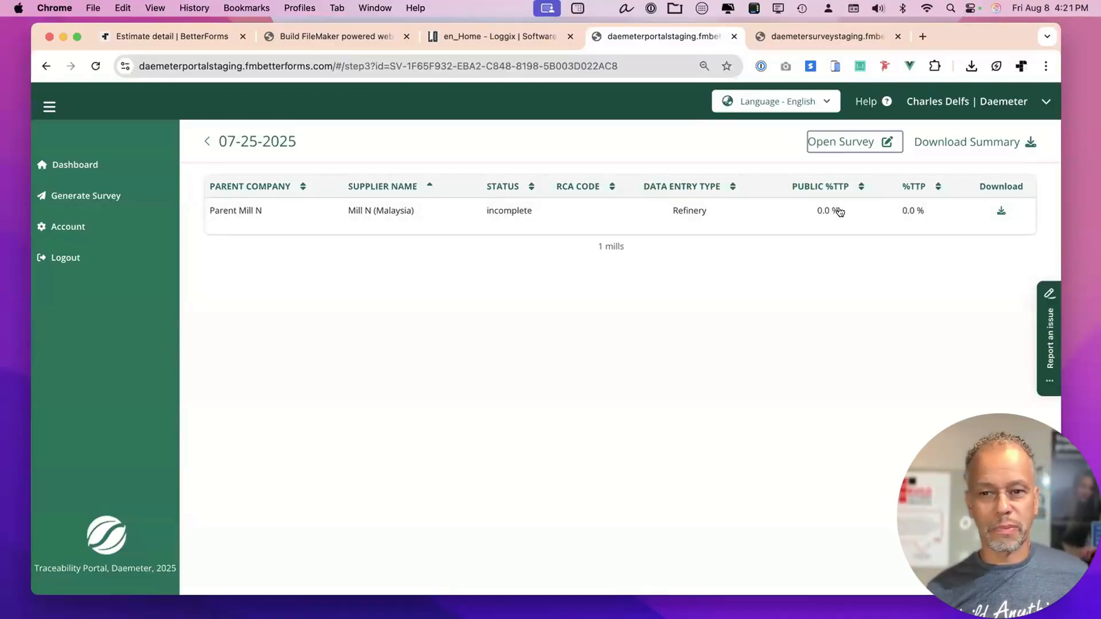
click(207, 141)
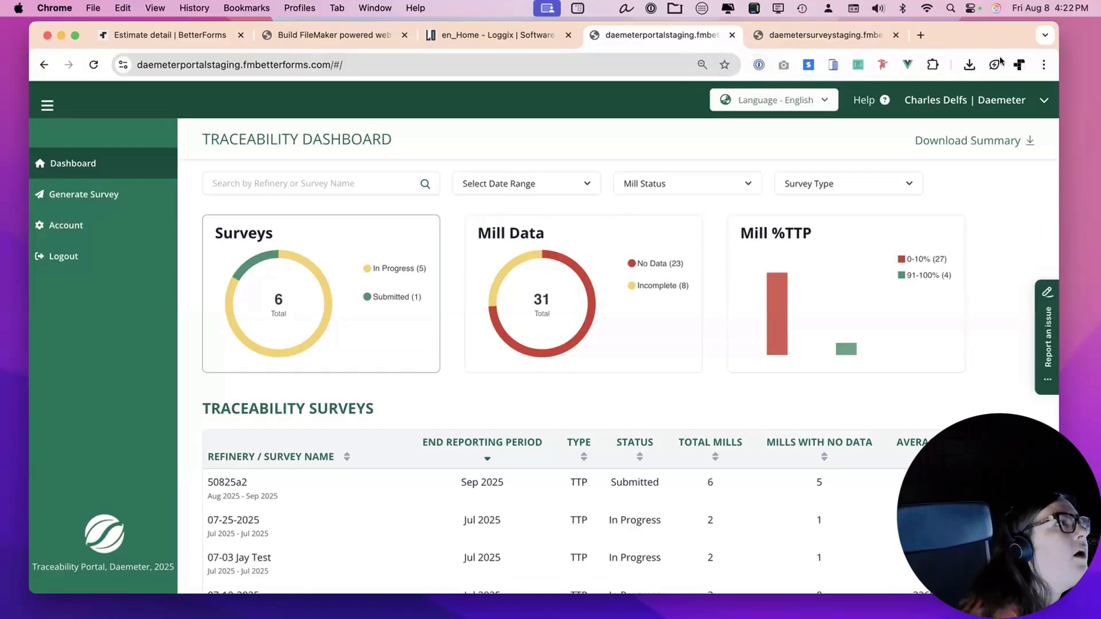
drag(988, 31, 998, 34)
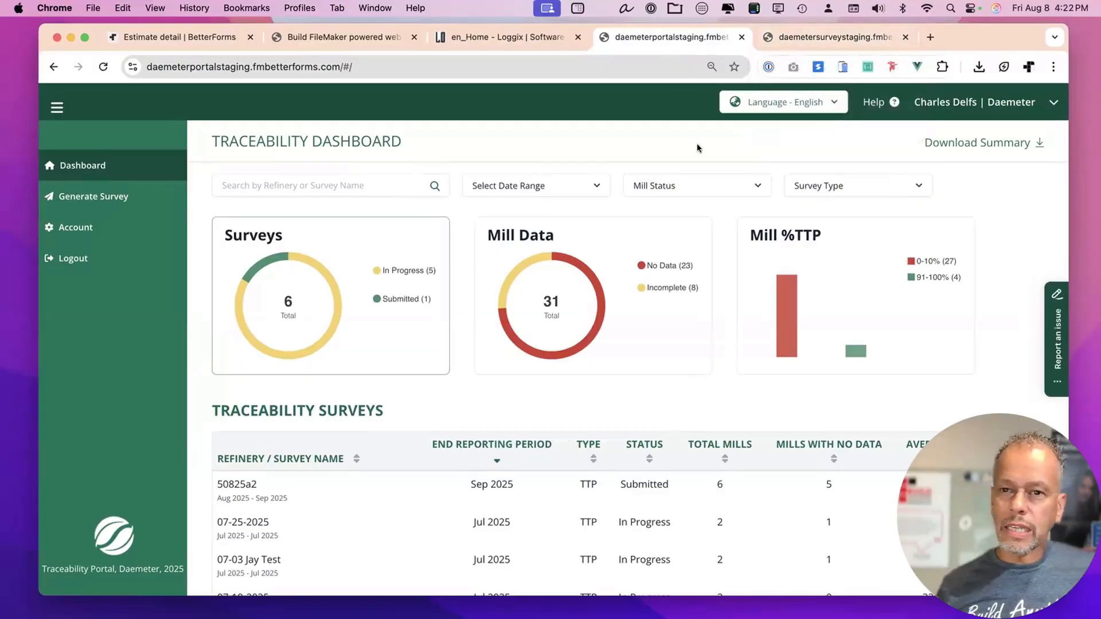
click(779, 37)
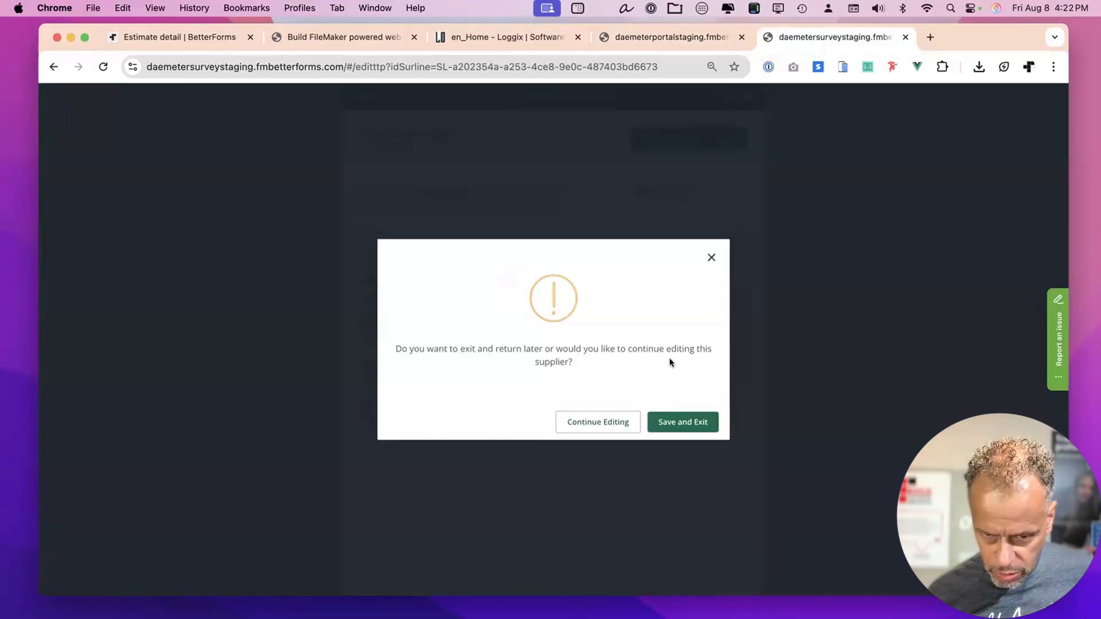
Choose Continue Editing to keep Mill N's FFB Sources page open.
click(612, 422)
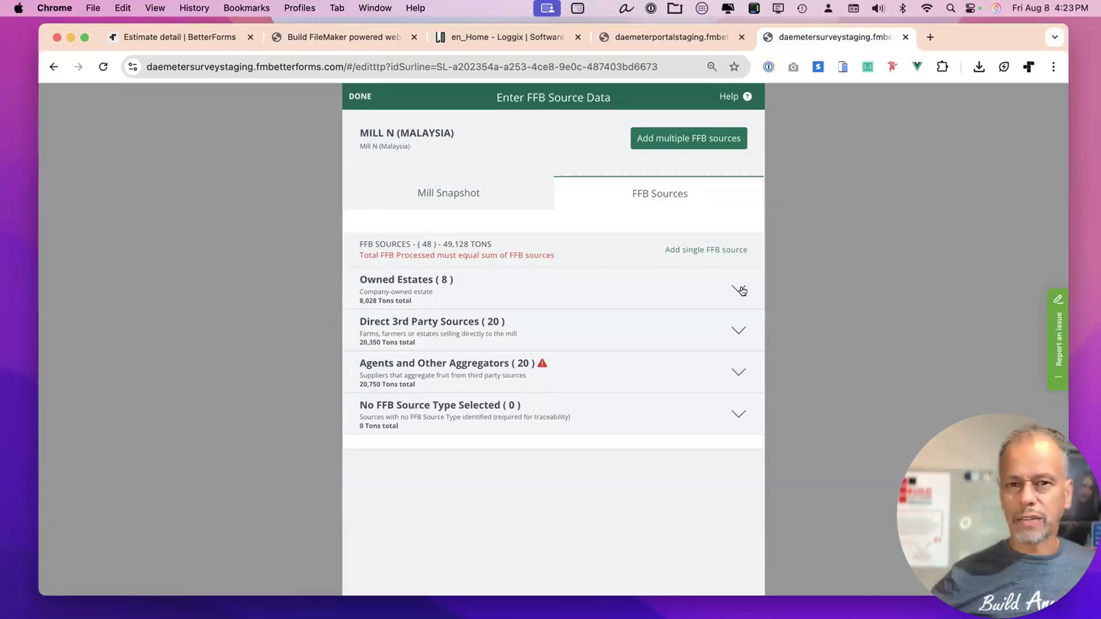
Compare the Traceability Dashboard with the FFB source entry page, then bring up the help options.
click(696, 35)
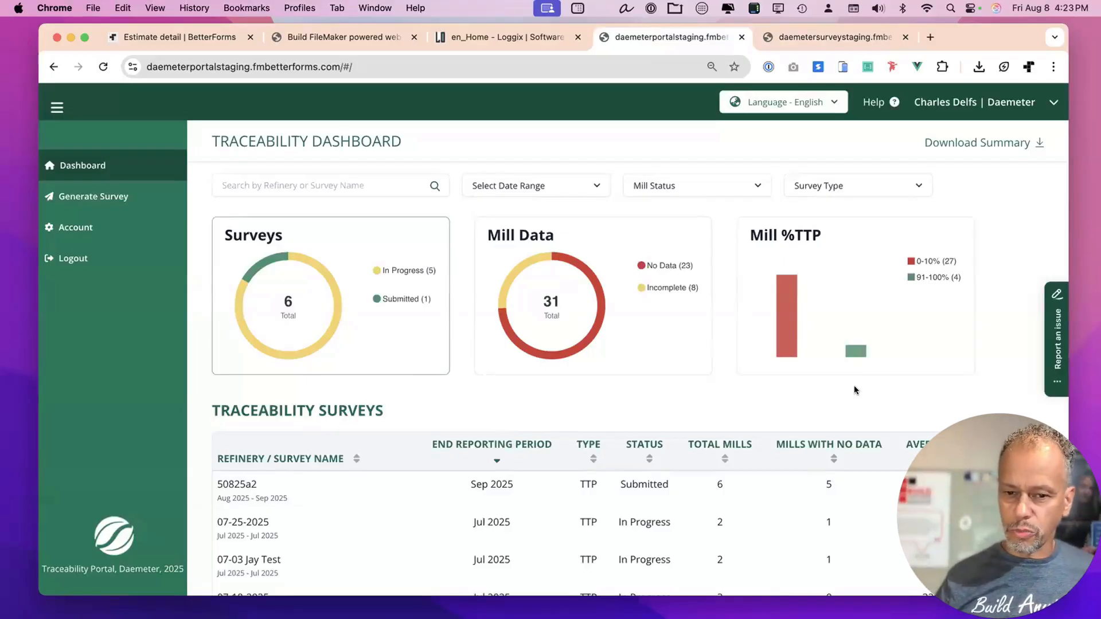
click(804, 39)
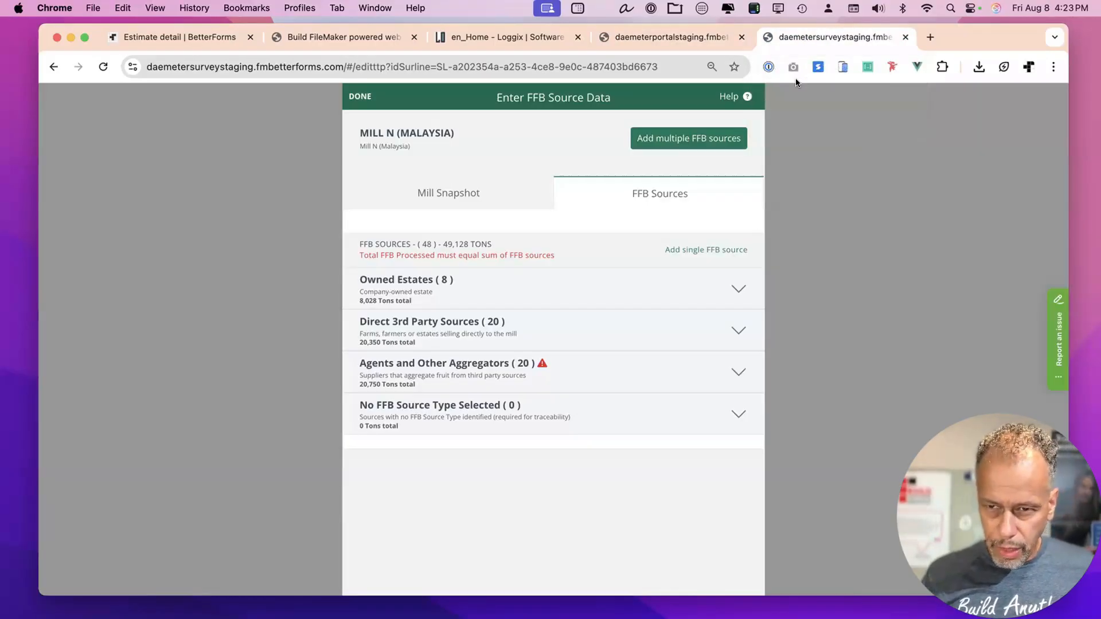
click(701, 38)
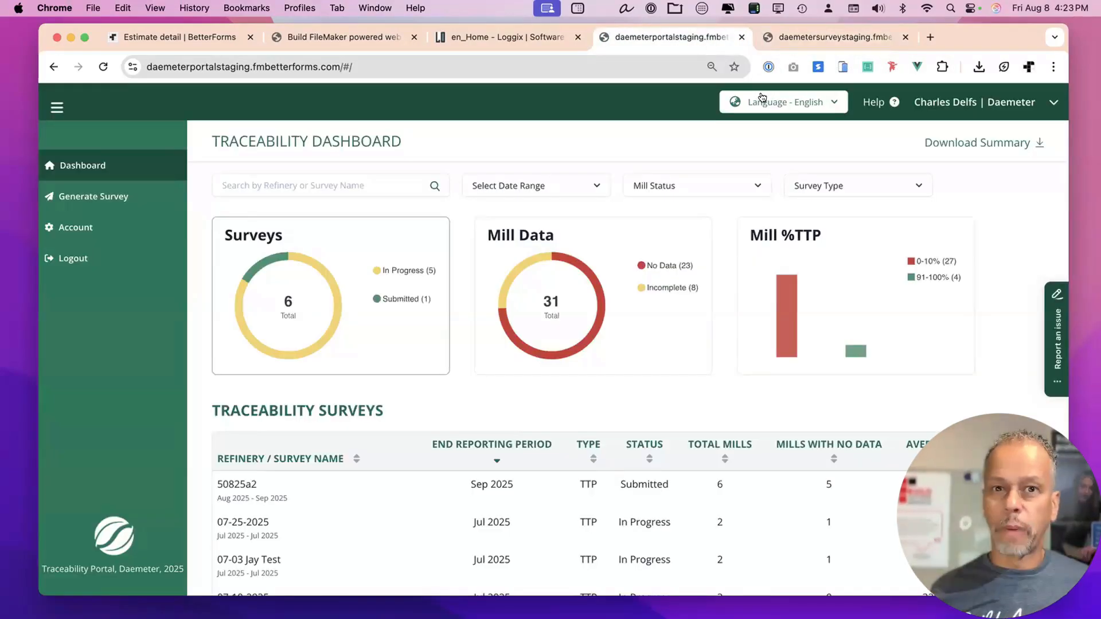
click(811, 39)
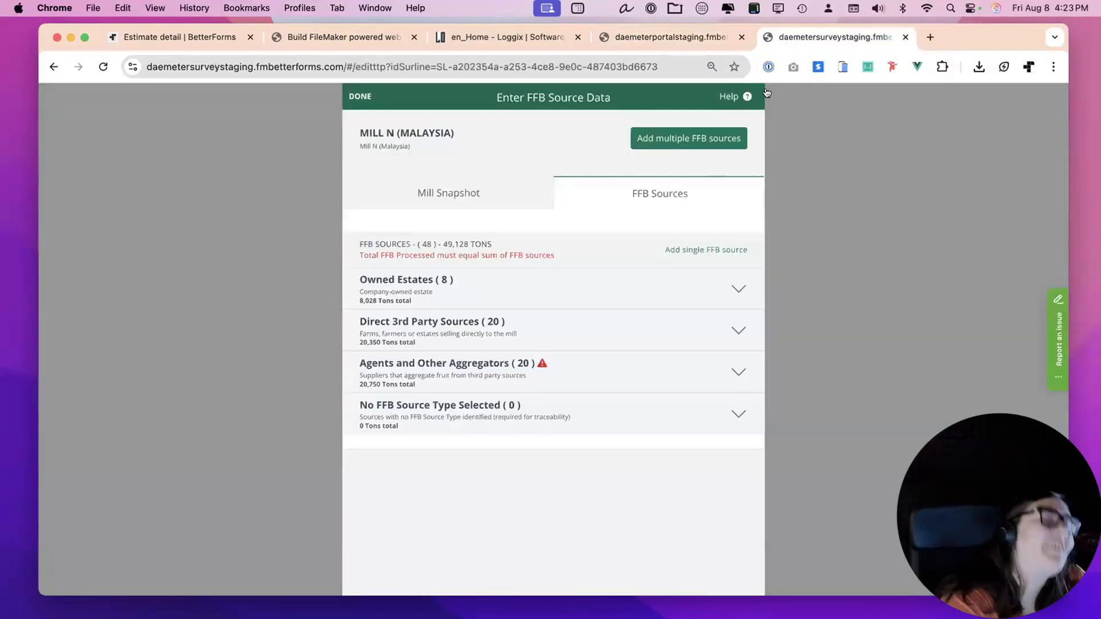
click(747, 96)
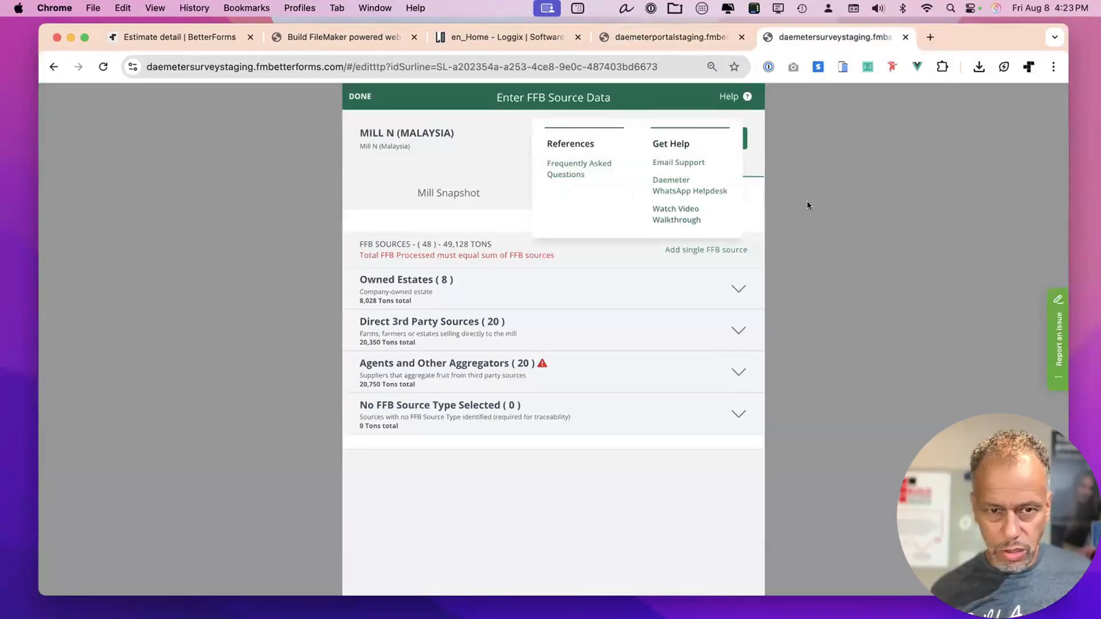
Close the survey, portal dashboard and Loggix tabs, leaving the FM BetterForms pages.
key(super+w)
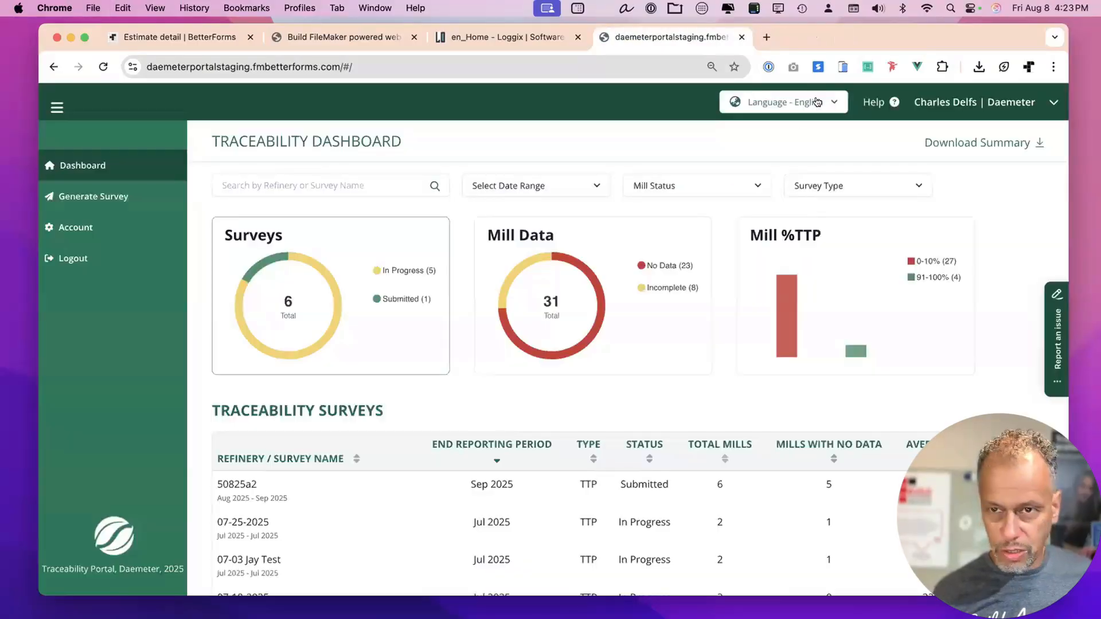
drag(813, 46, 817, 44)
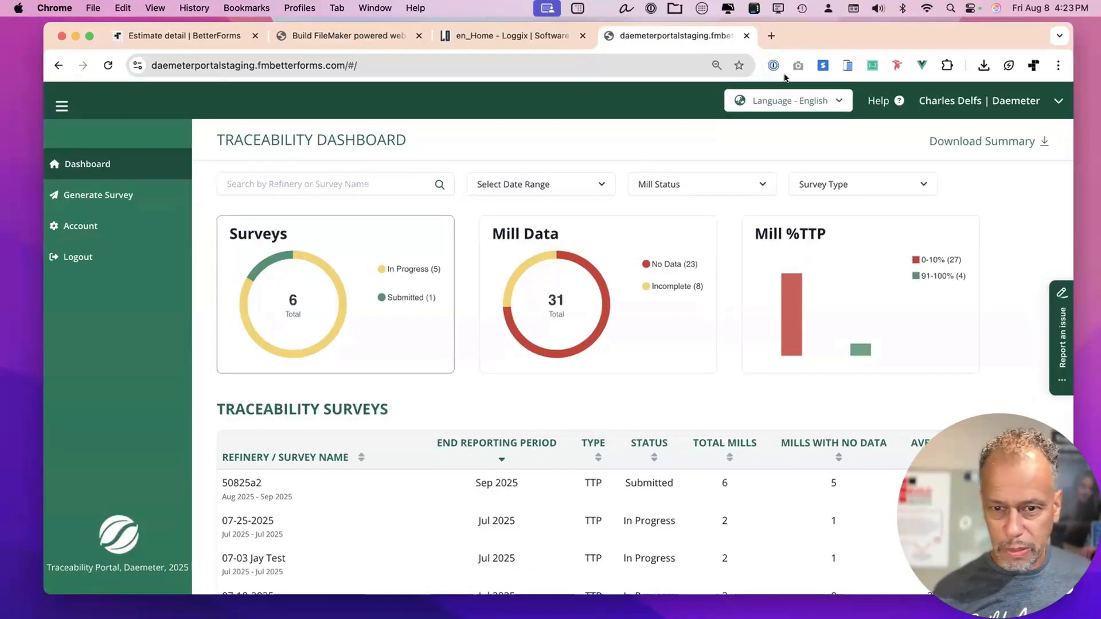
key(super+w)
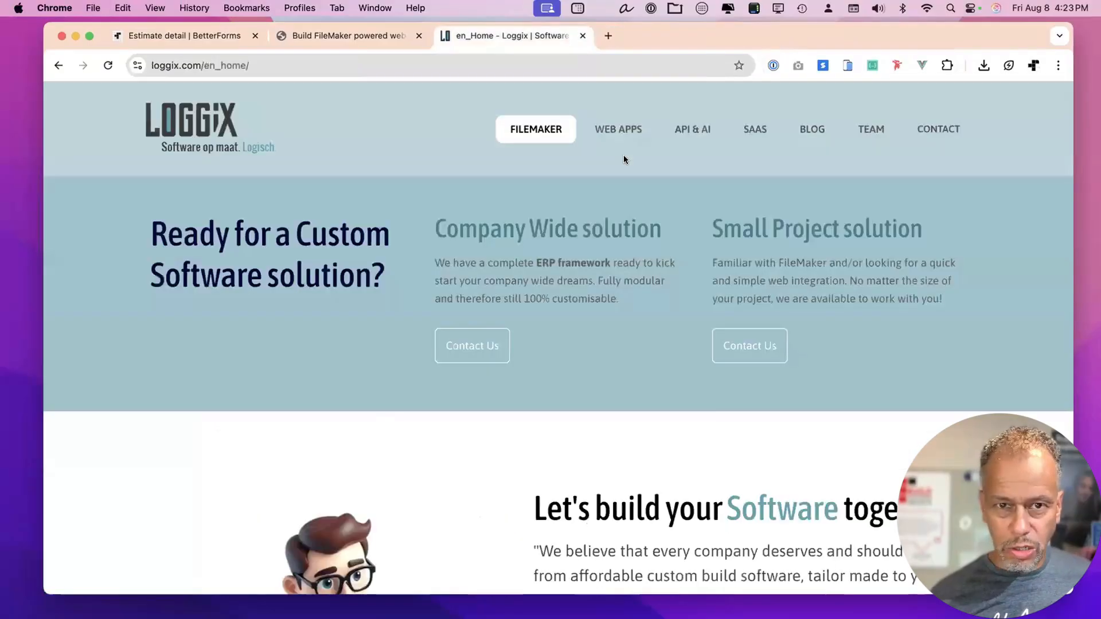
key(super+w)
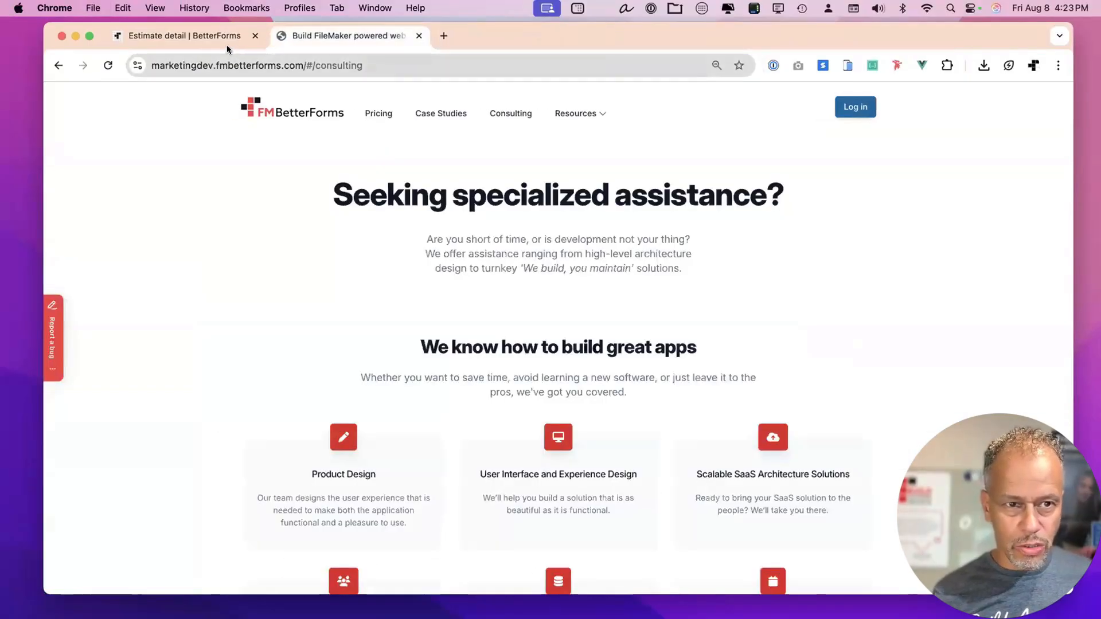
click(415, 36)
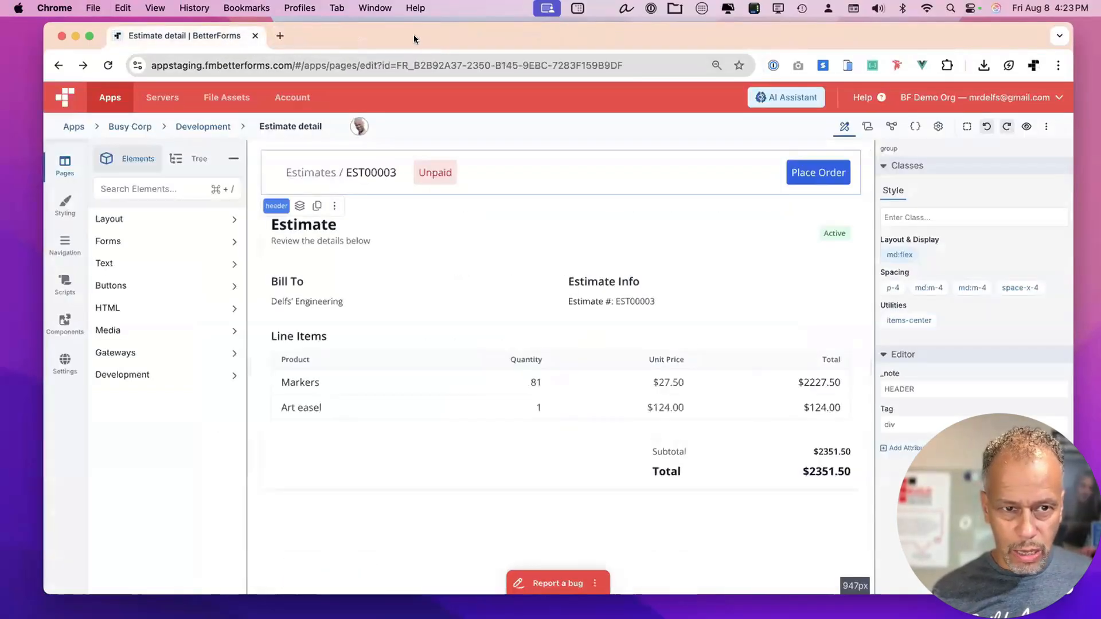
Show the BetterForms Apps list with Busy Corp and Connect Demo App.
click(72, 122)
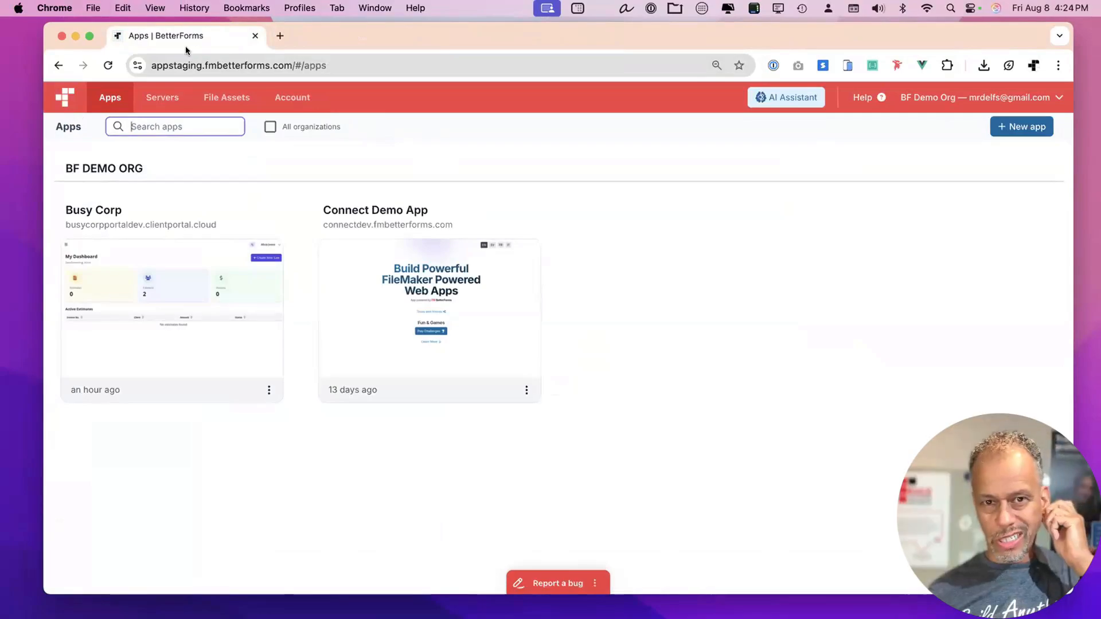
drag(382, 35, 388, 35)
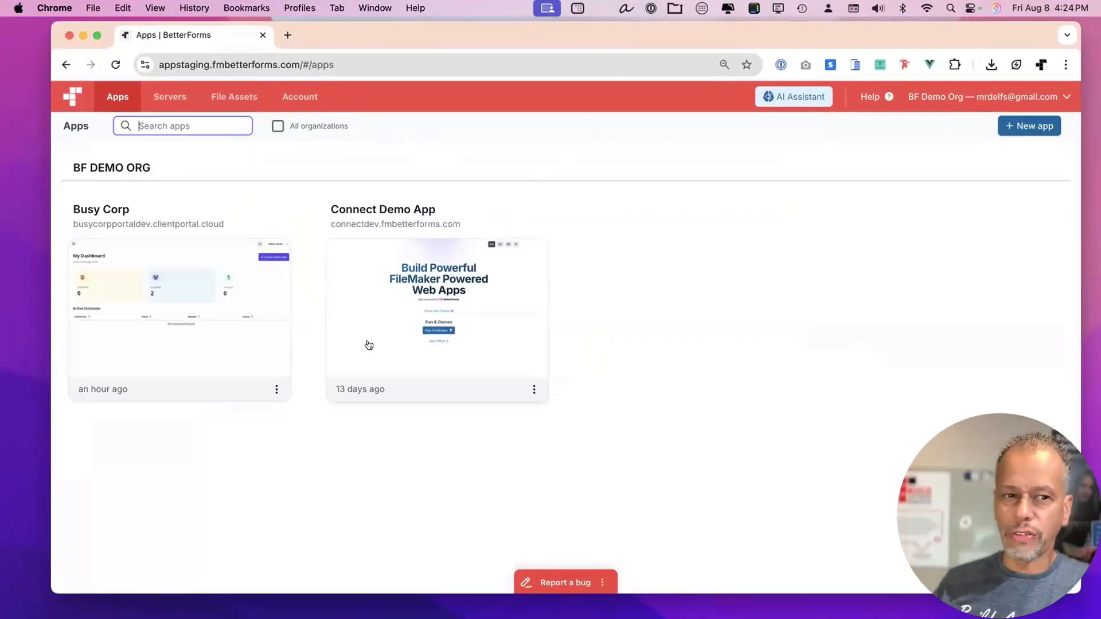
click(882, 235)
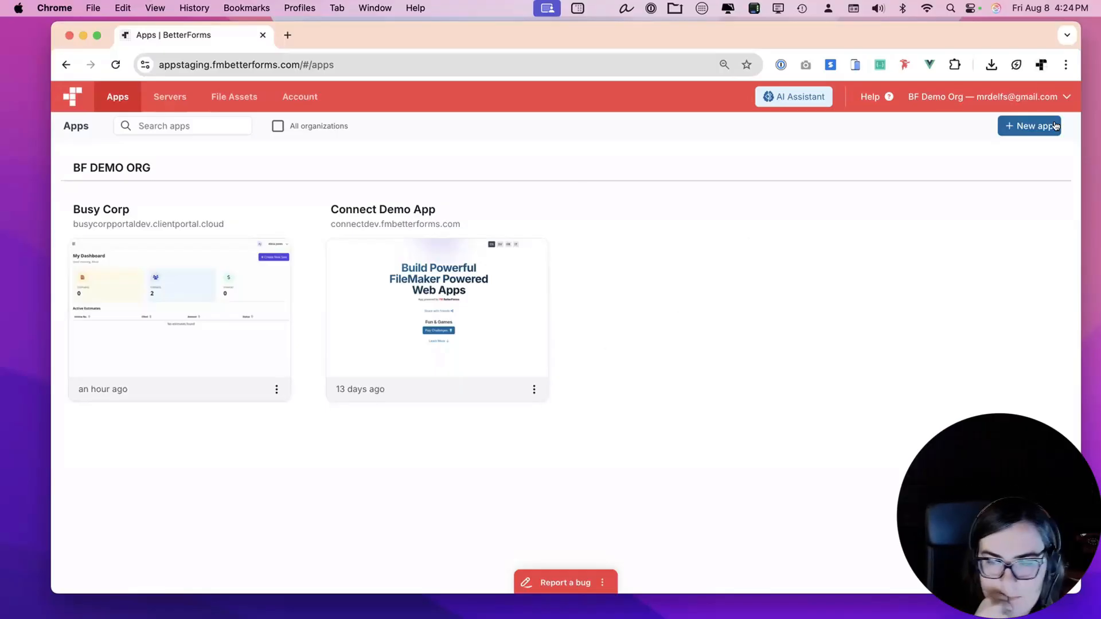
Start a new app and filter the template gallery to V3 templates.
click(1027, 126)
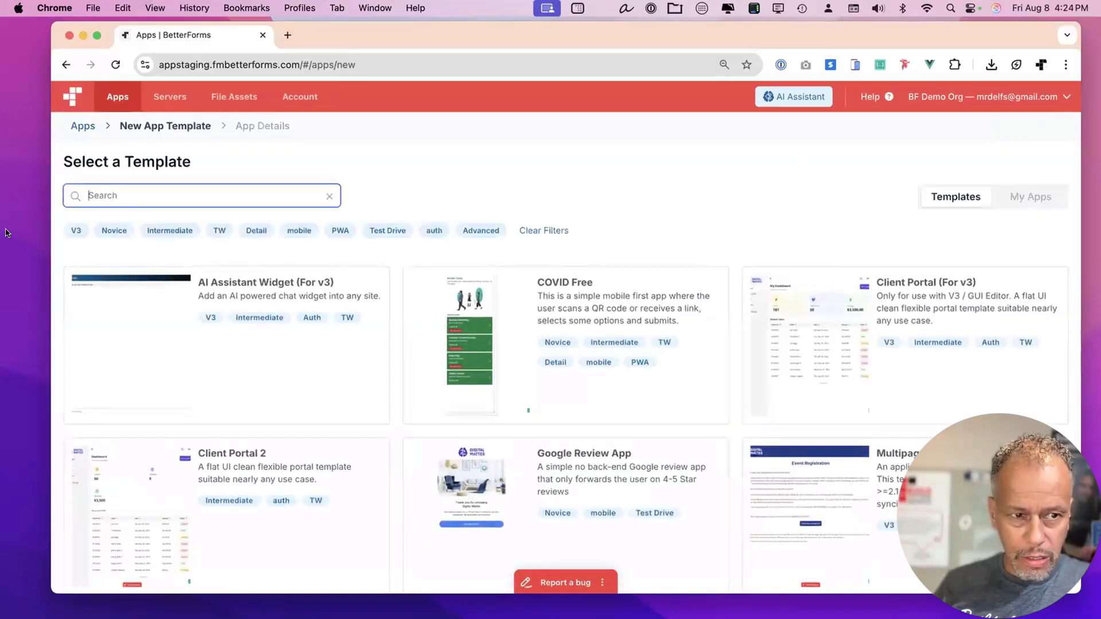
click(70, 231)
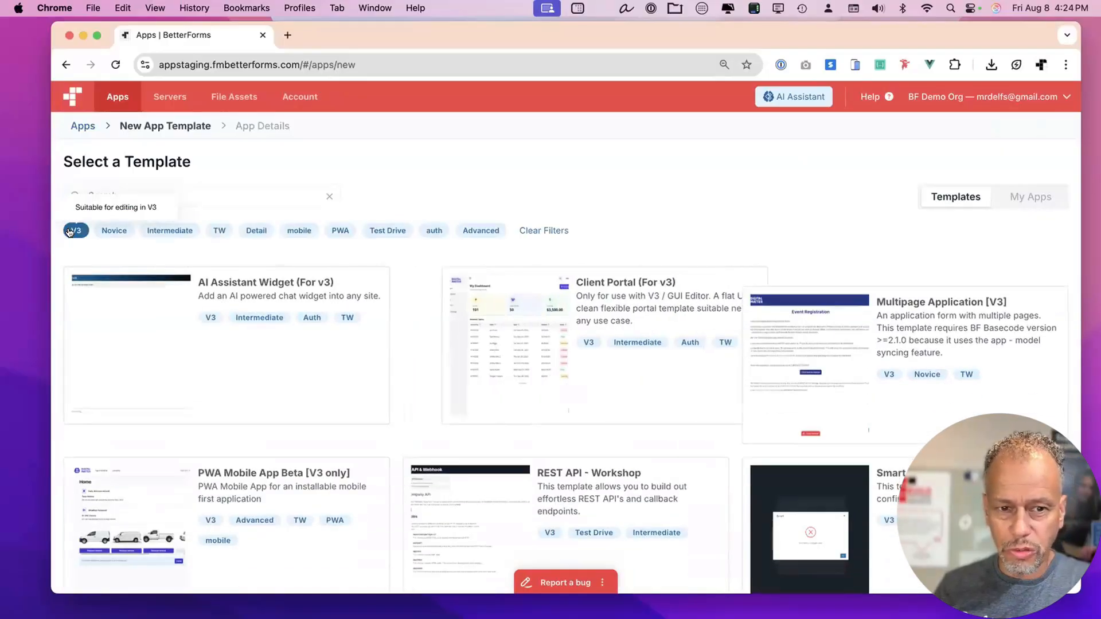
scroll(538, 209, down, 2)
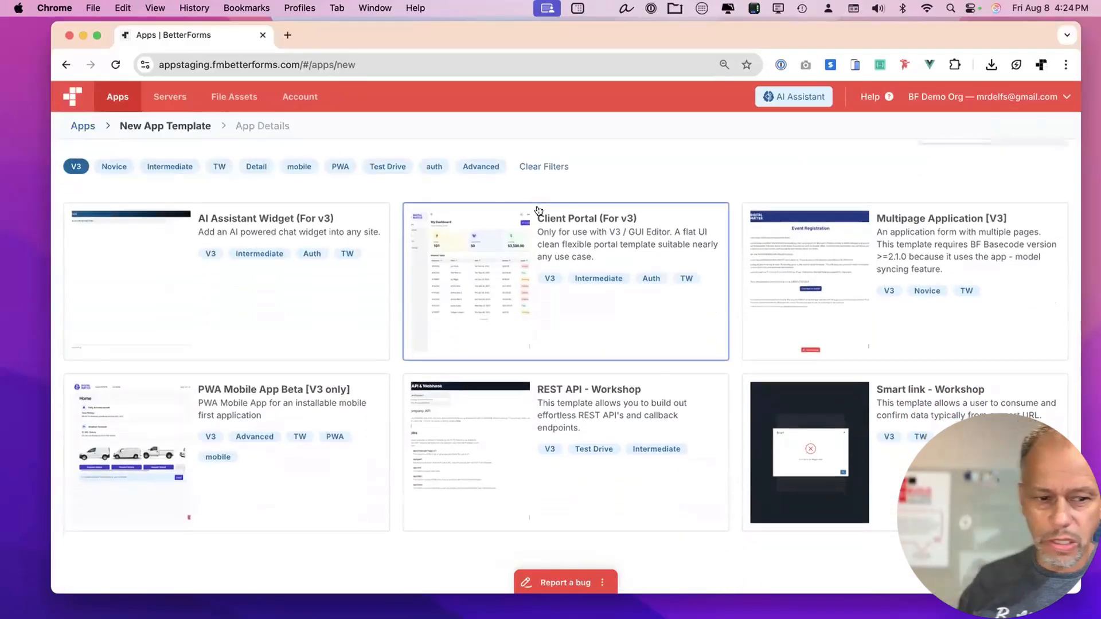
scroll(538, 210, down, 1)
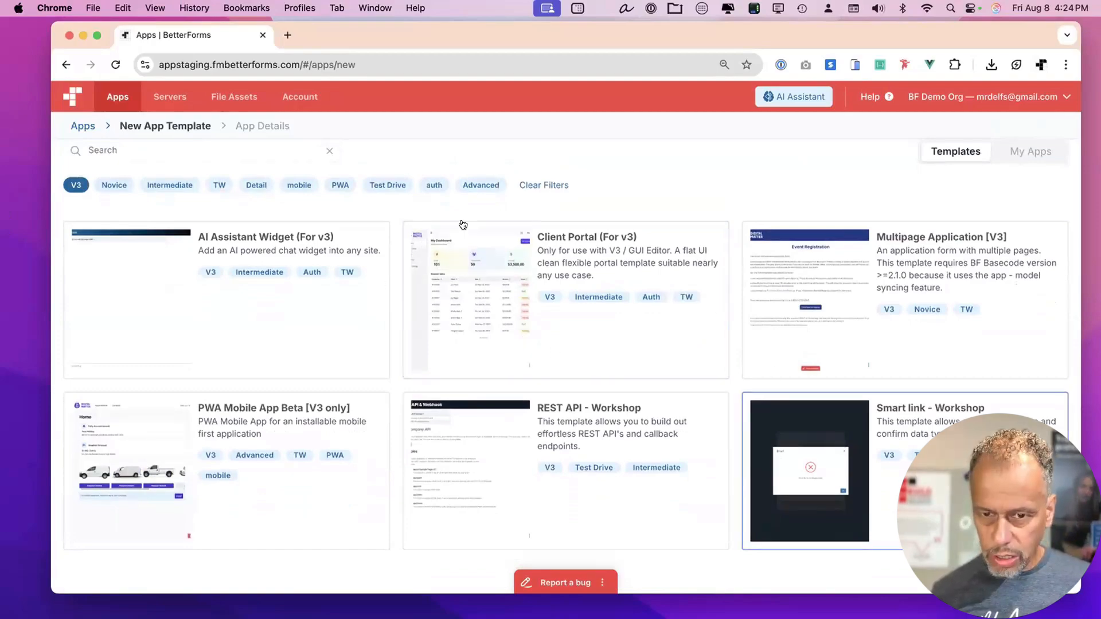
Preview the Client Portal (For v3) template and return to the gallery.
click(615, 265)
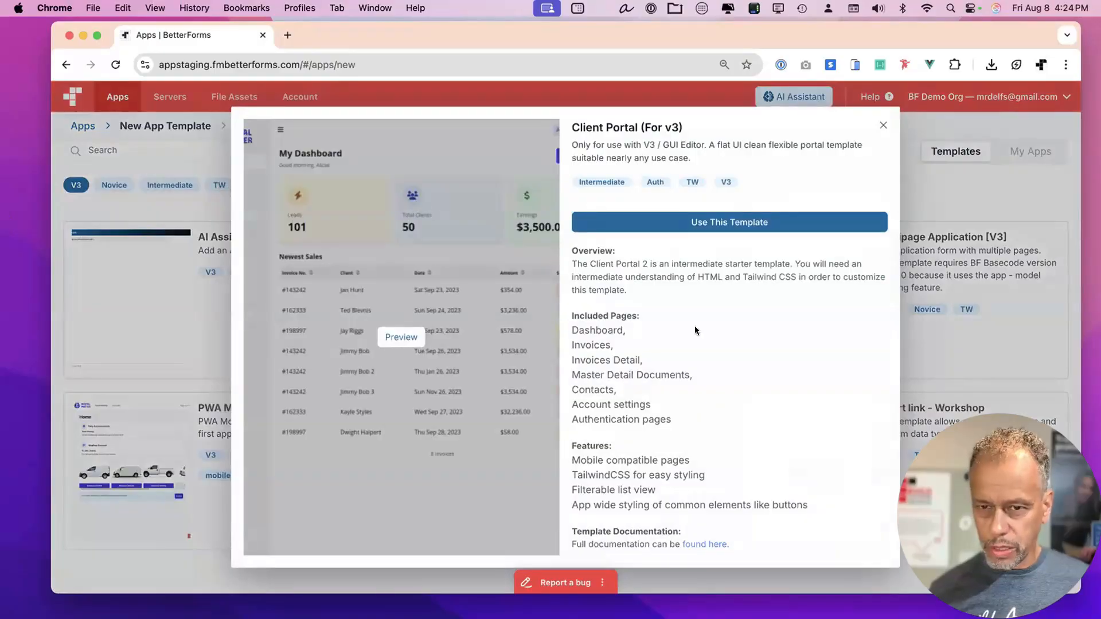
scroll(699, 332, down, 5)
scroll(699, 332, up, 5)
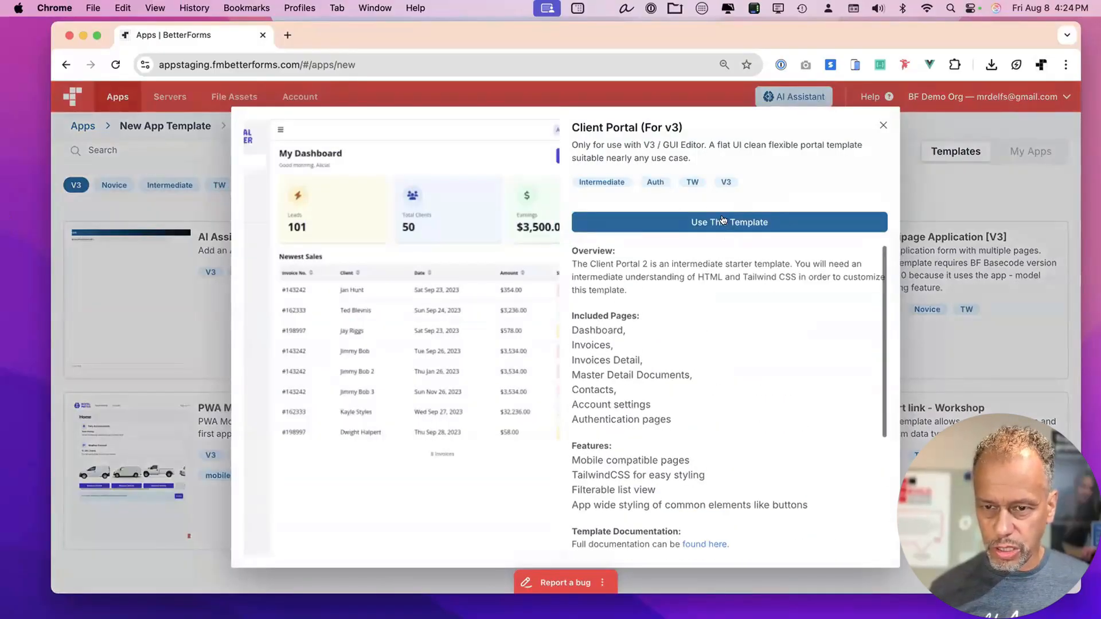
click(740, 225)
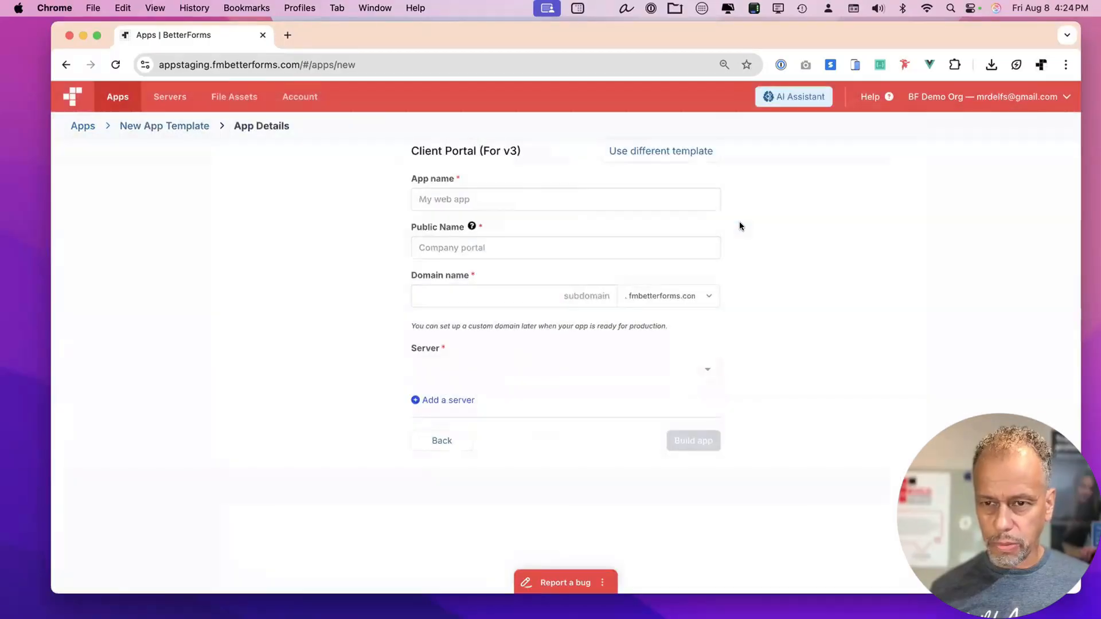
click(445, 445)
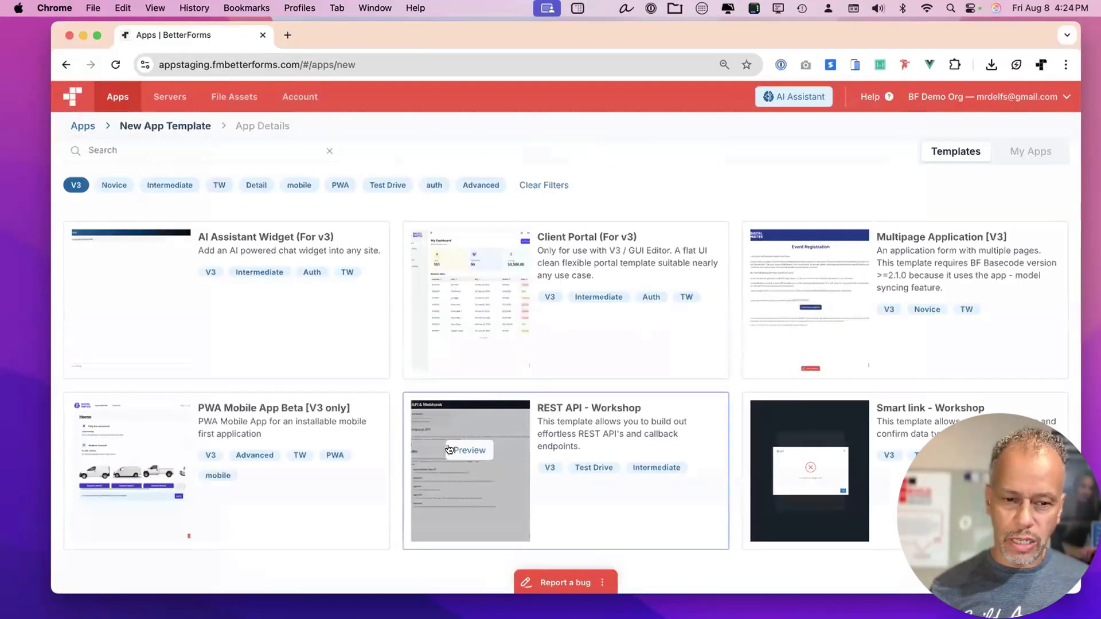
click(1029, 153)
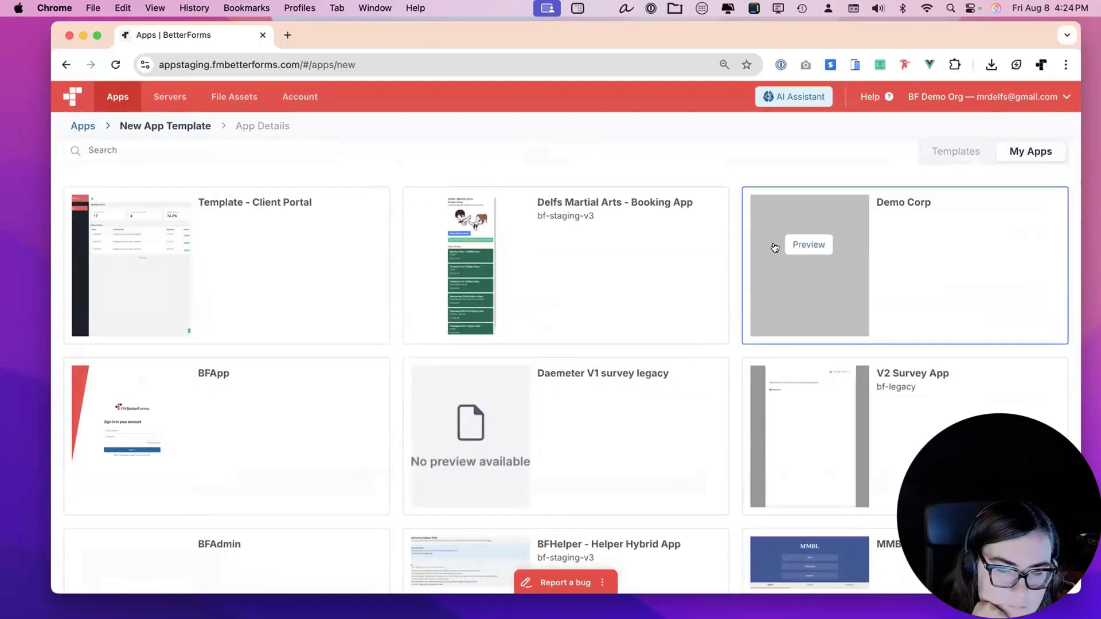
Preview version 12 of MMBL Main App from My Apps, then close the preview.
scroll(774, 248, down, 5)
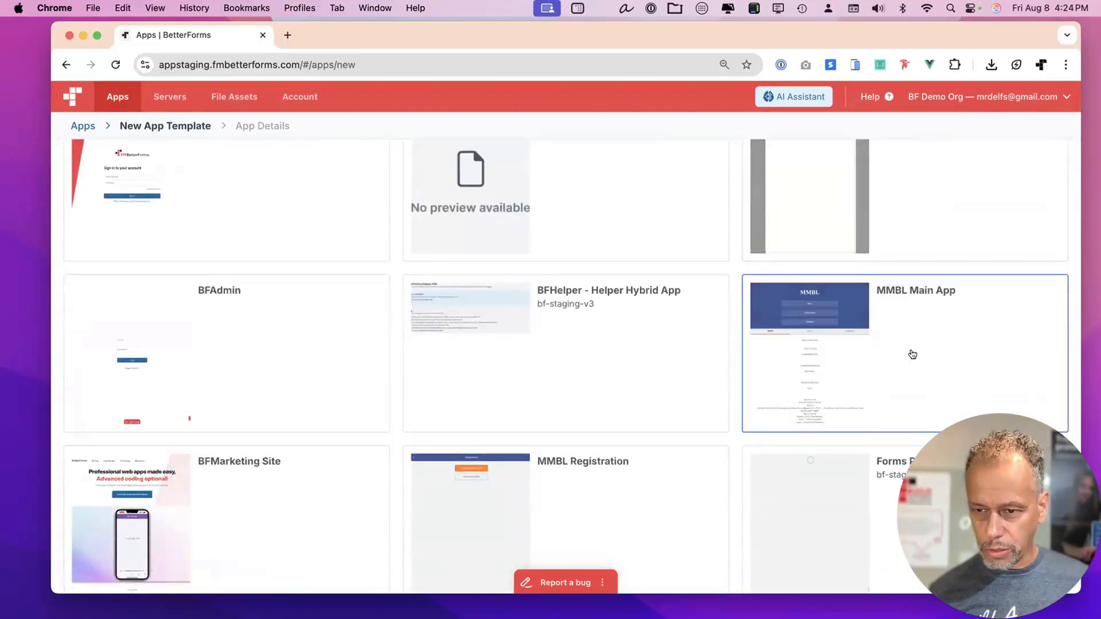
click(943, 366)
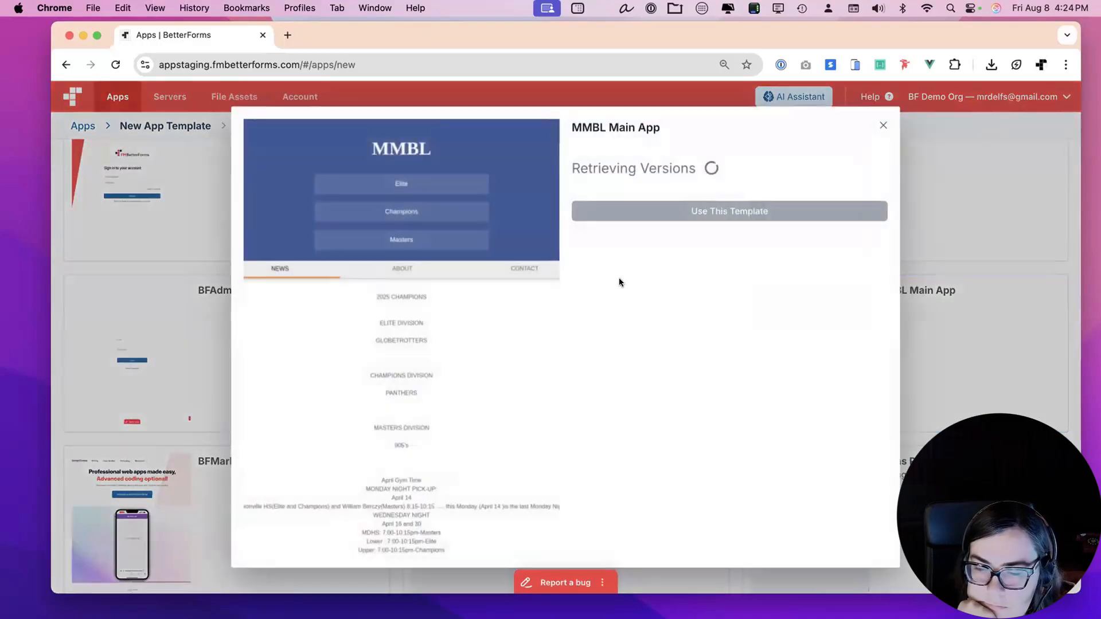
click(676, 189)
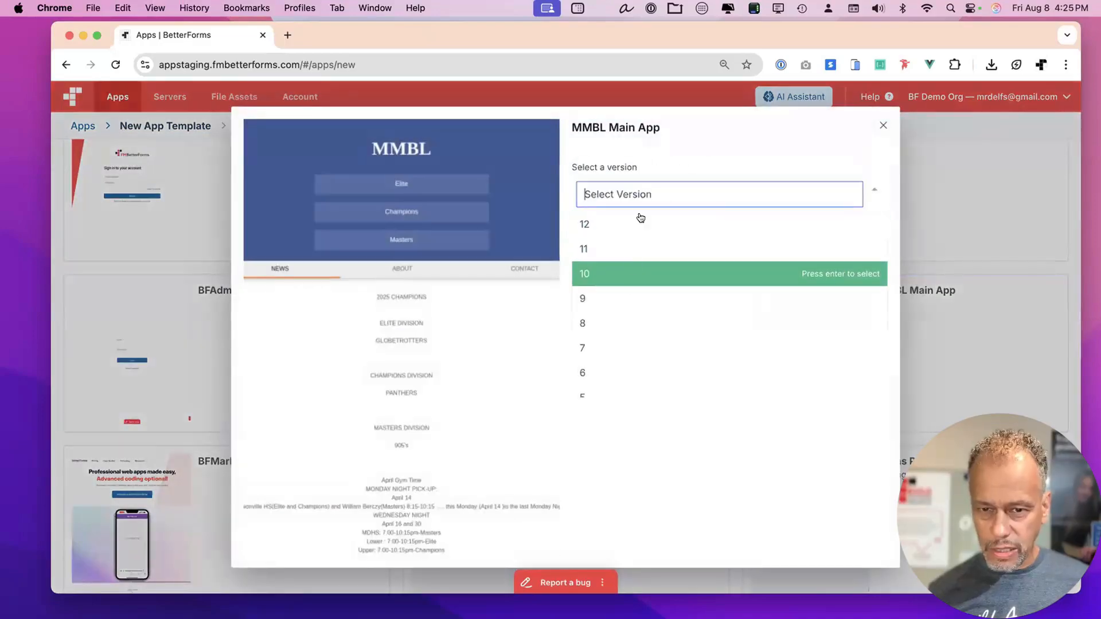
click(638, 227)
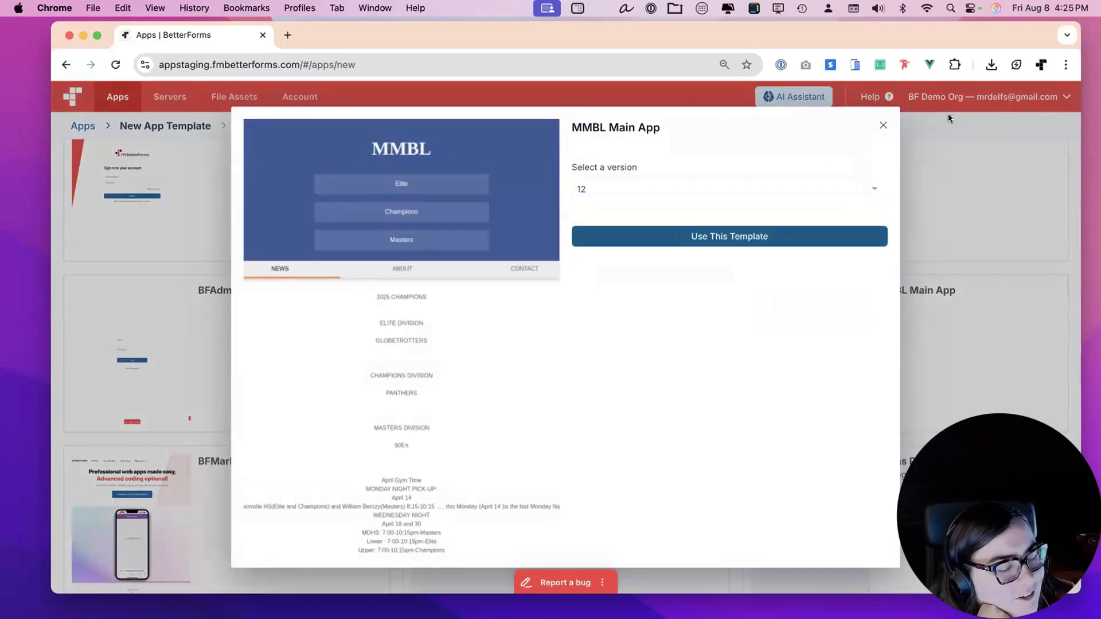
click(876, 121)
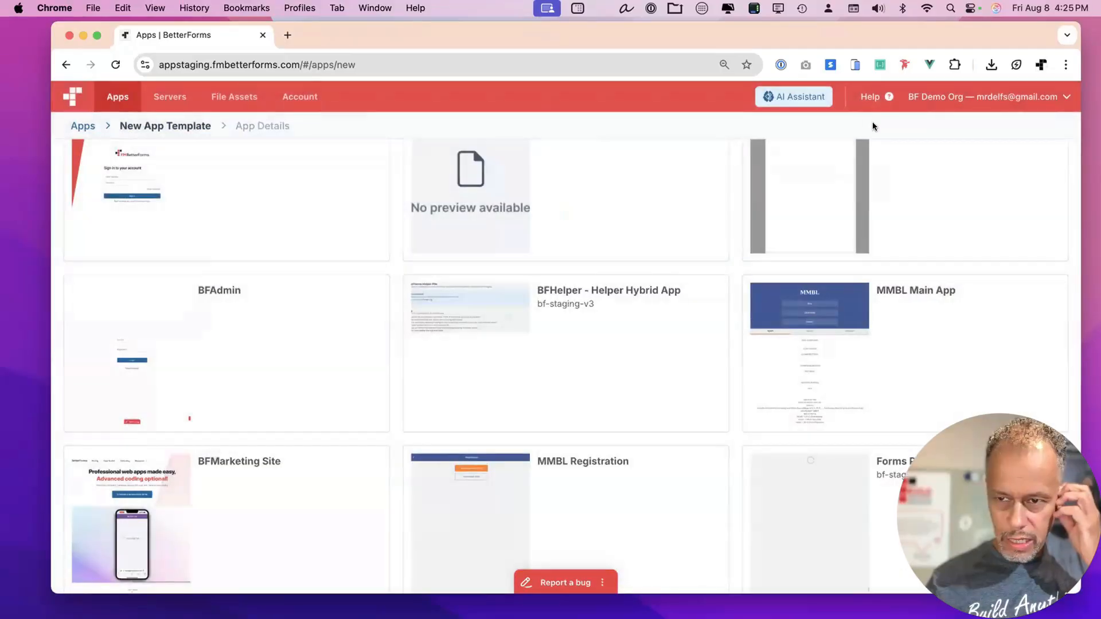
scroll(949, 208, up, 5)
Choose the Client Portal (For v3) template from the V3 templates for the new app.
click(950, 198)
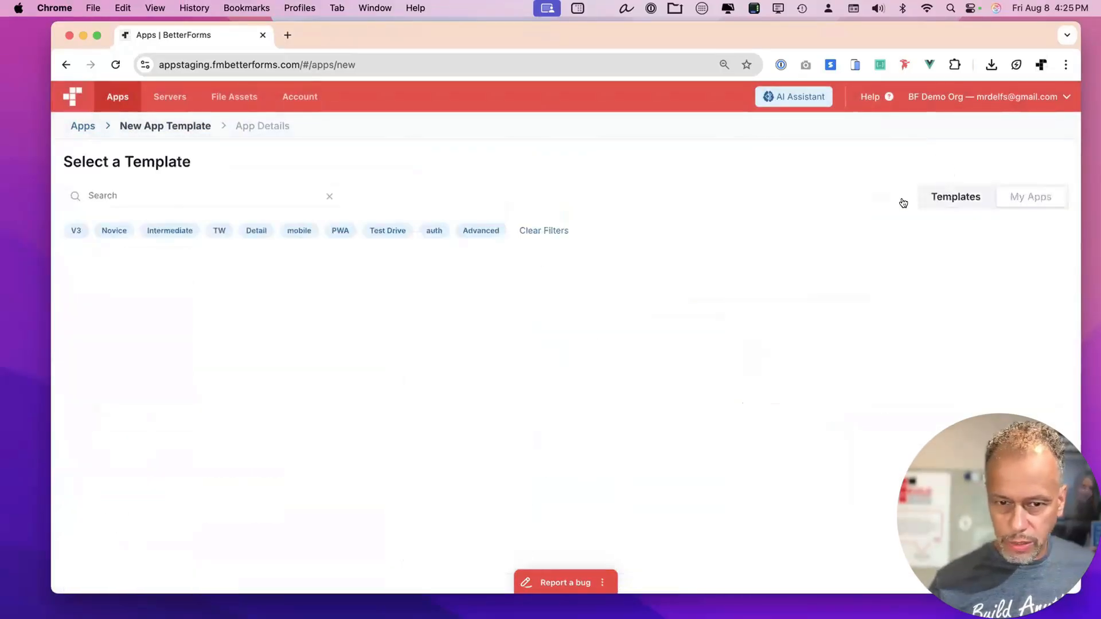
click(68, 232)
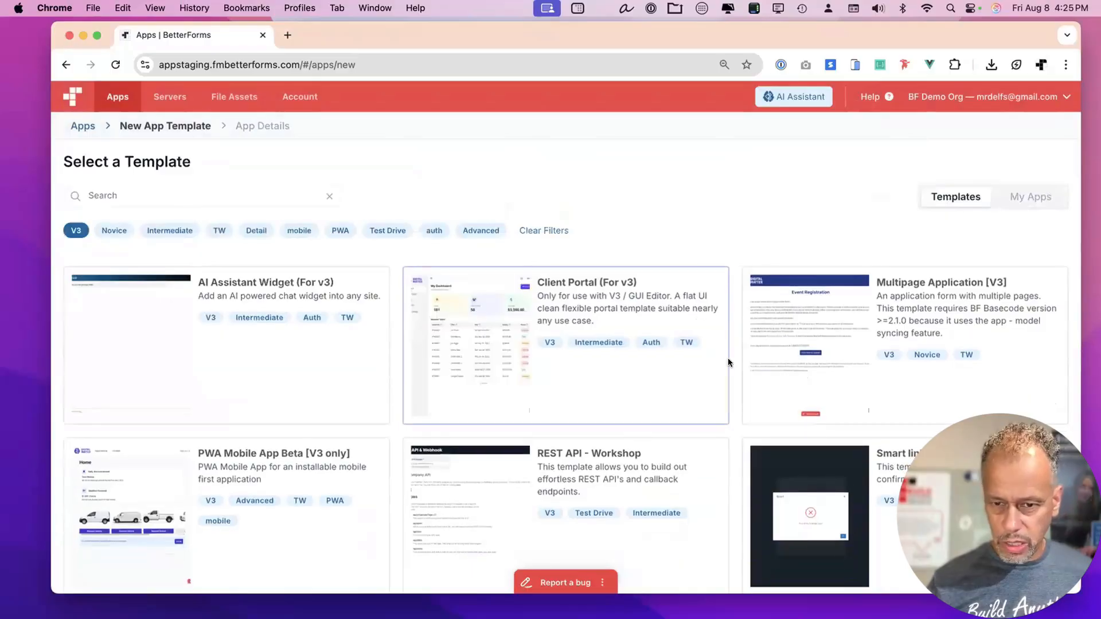
click(641, 302)
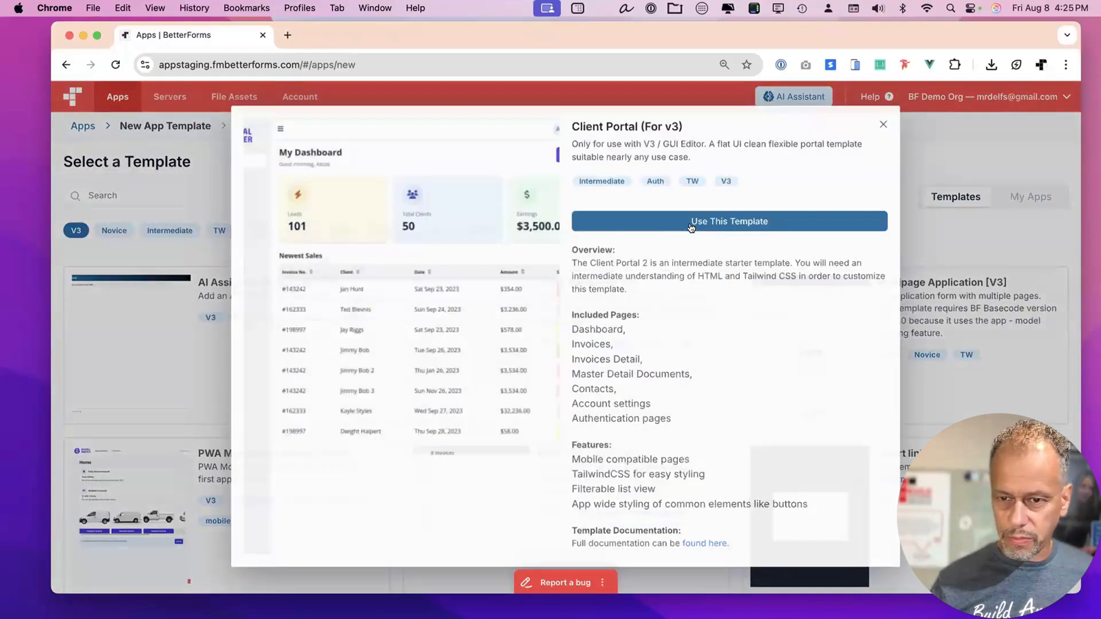
click(690, 222)
Set both the app name and public name to 'Team Tracker'.
click(566, 236)
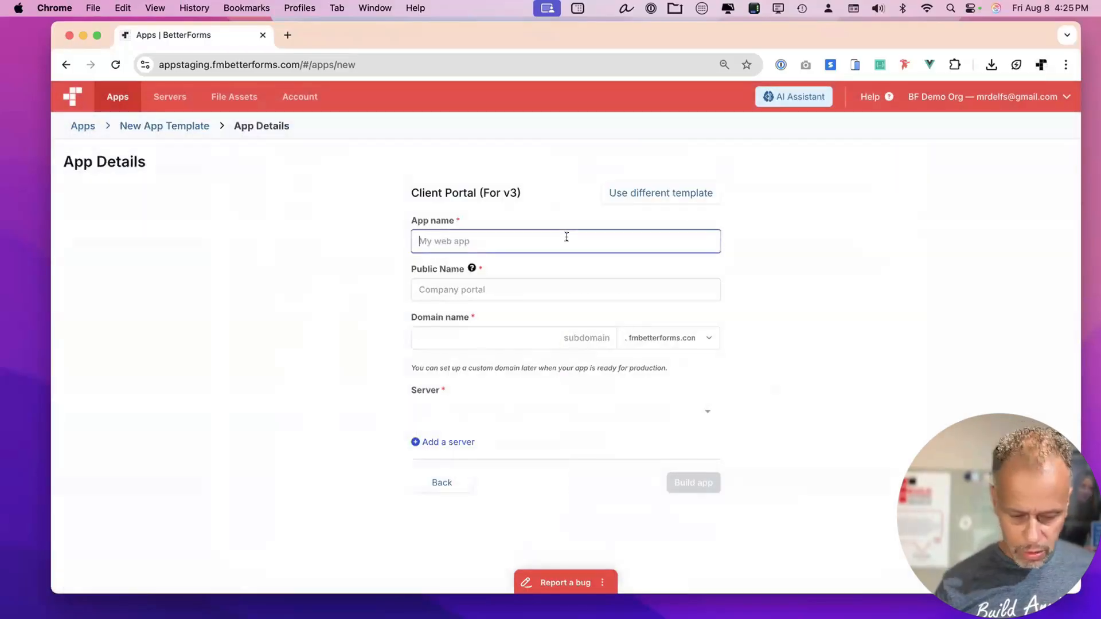
text(T)
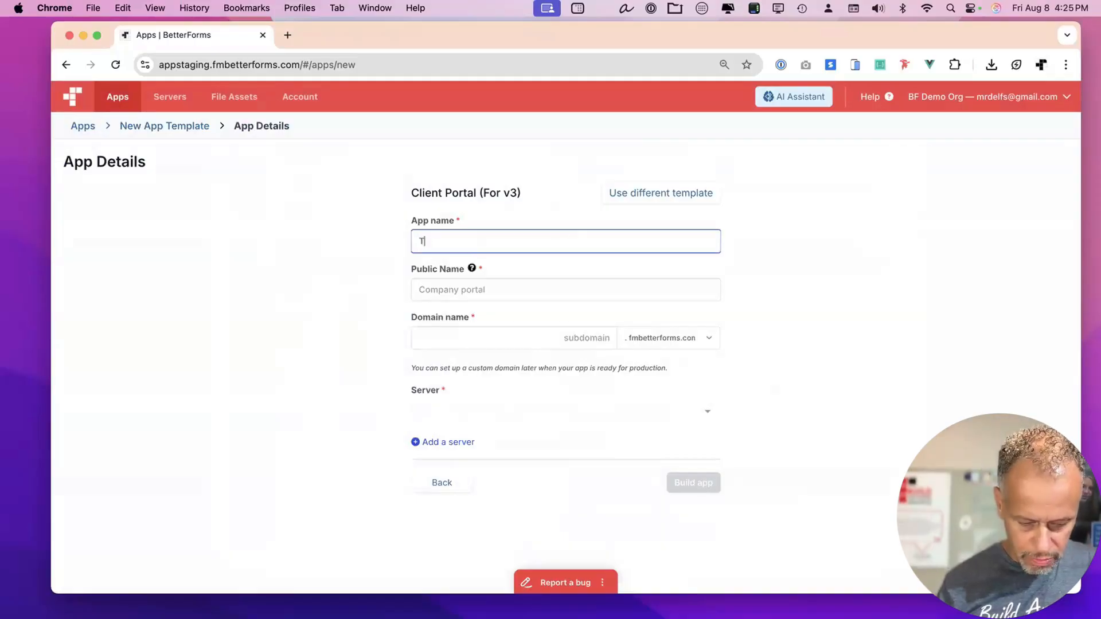
text(eam Porta)
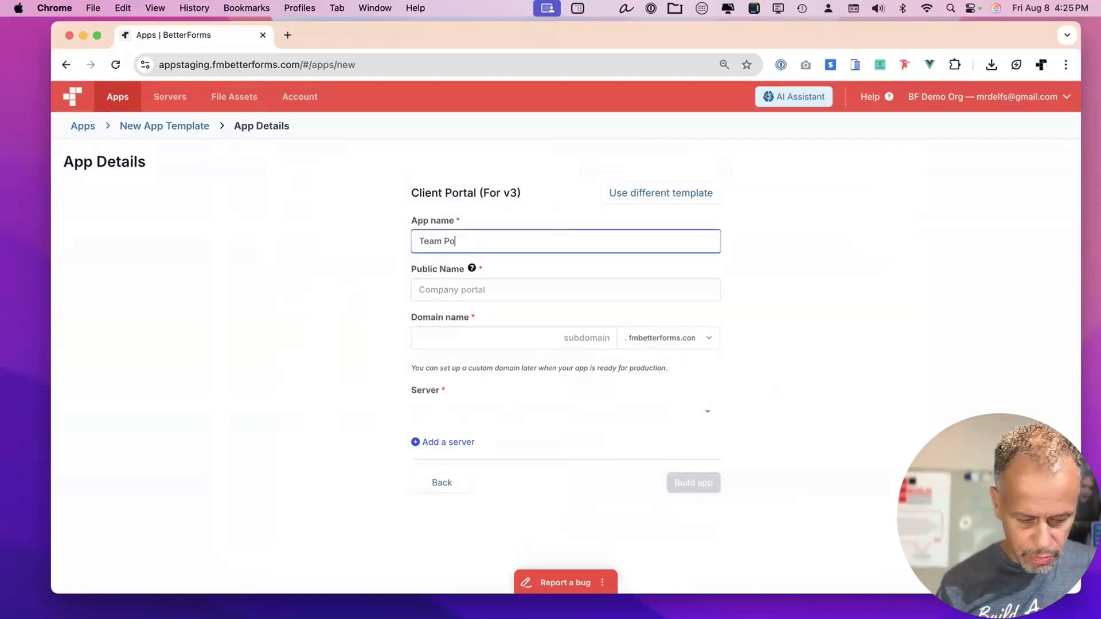
key(BackSpace)
key(BackSpace)
key(BackSpace)
key(BackSpace)
key(BackSpace)
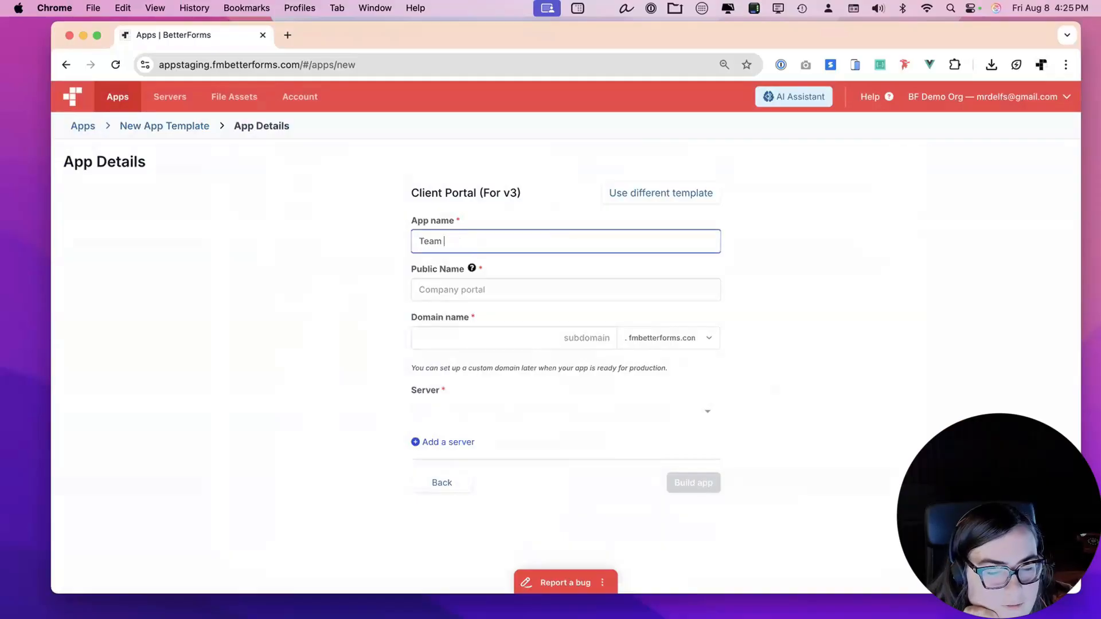
text(Tracker)
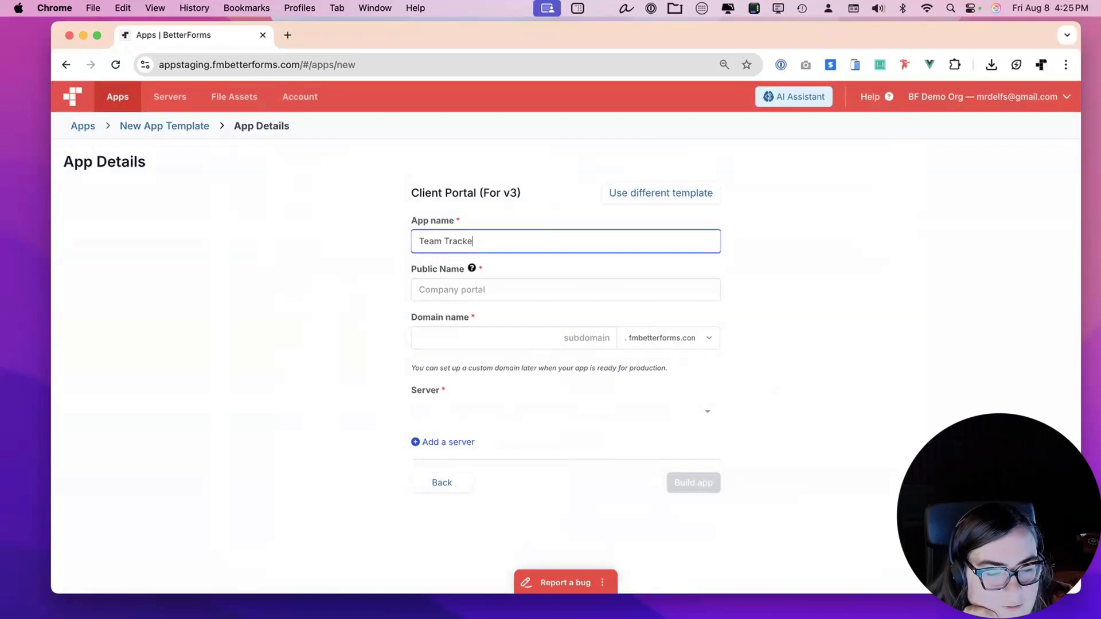
key(super+a)
key(super+c)
click(514, 289)
key(super+v)
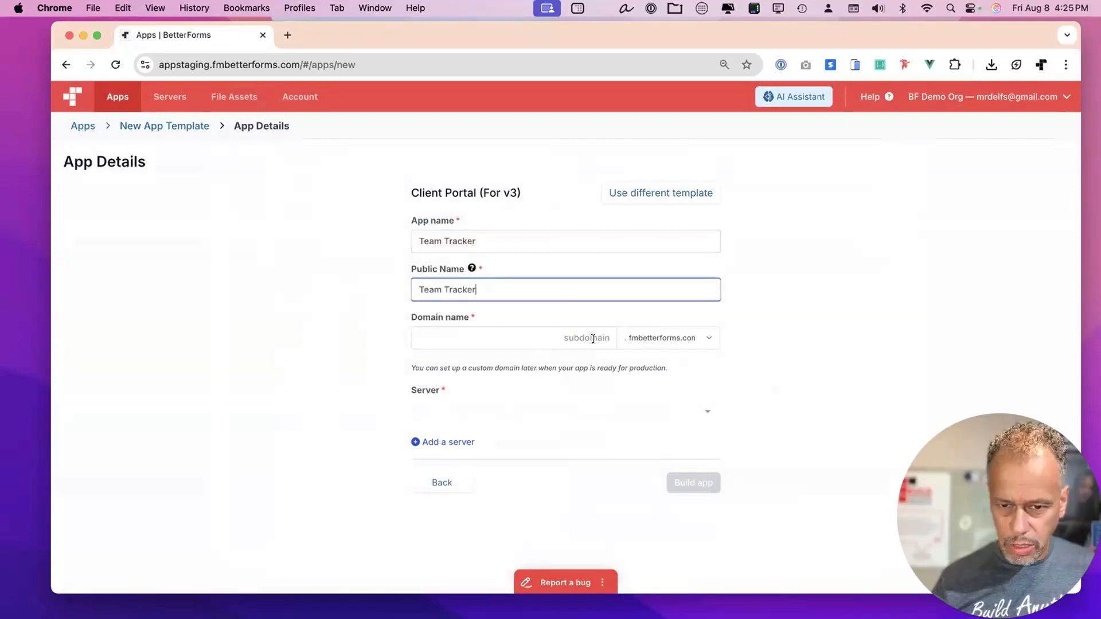
Set the domain to teamtrackerdev.clientportal.cloud and begin adding a new server.
click(589, 337)
key(super+v)
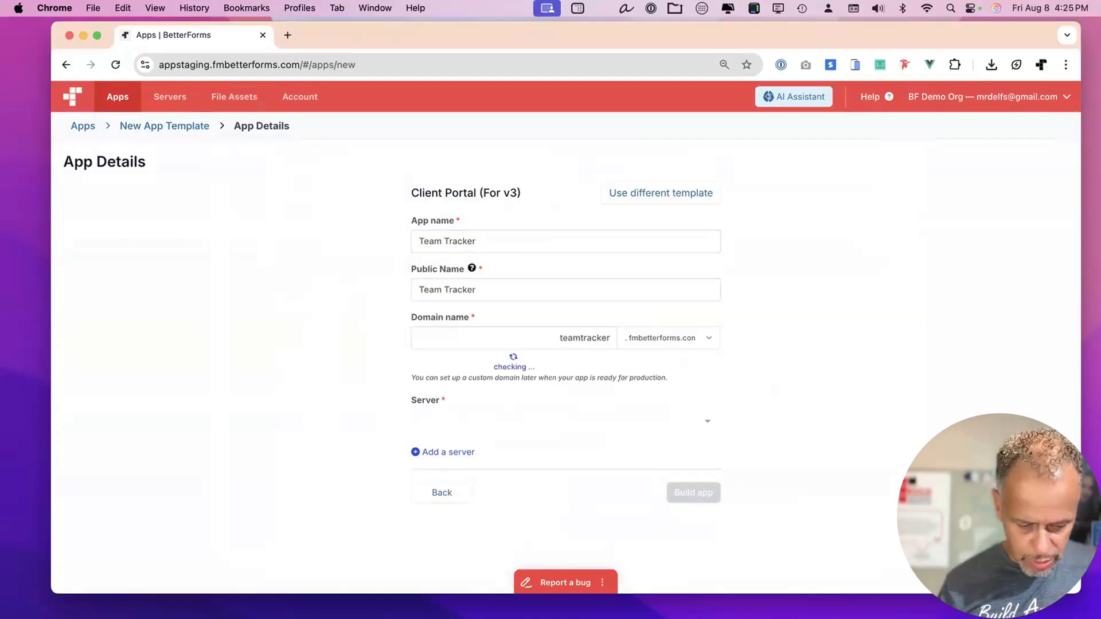
text(dev)
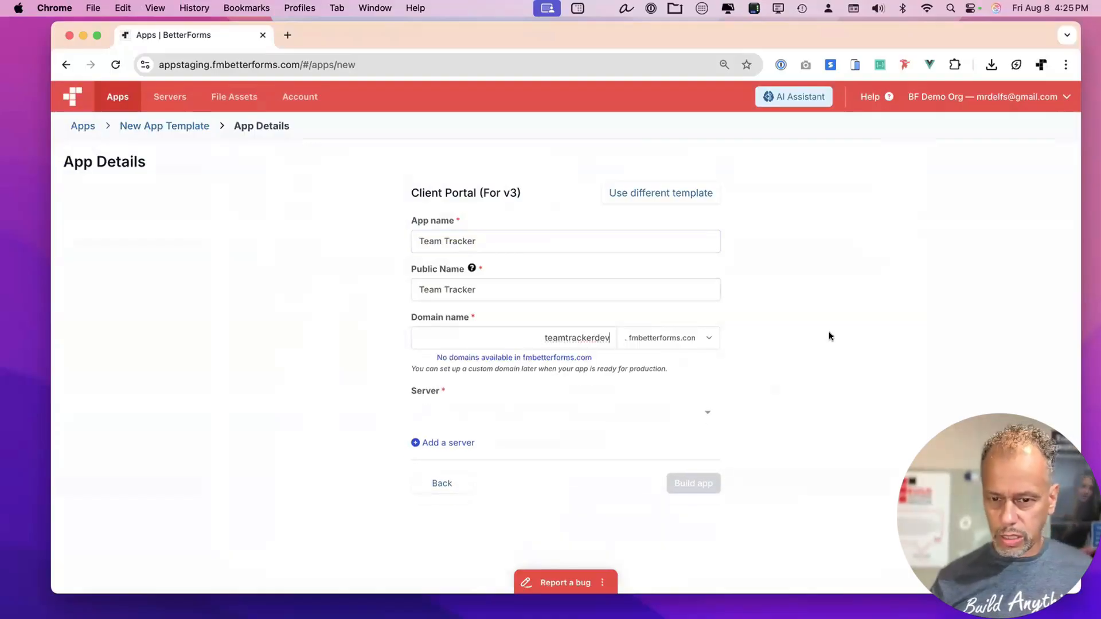
click(687, 342)
click(659, 321)
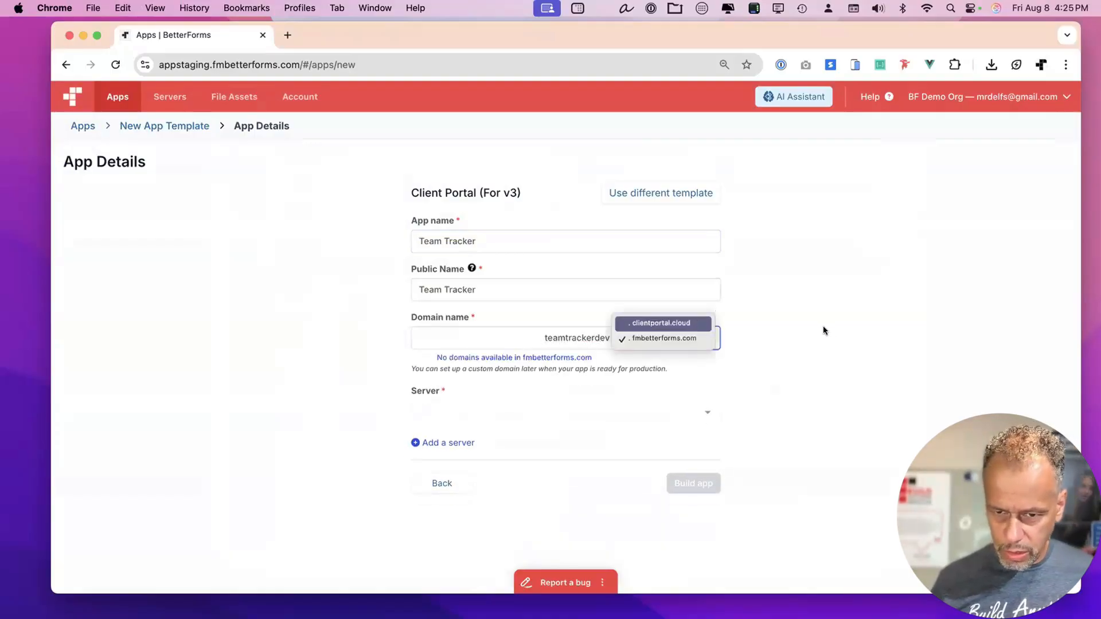
click(708, 412)
click(796, 403)
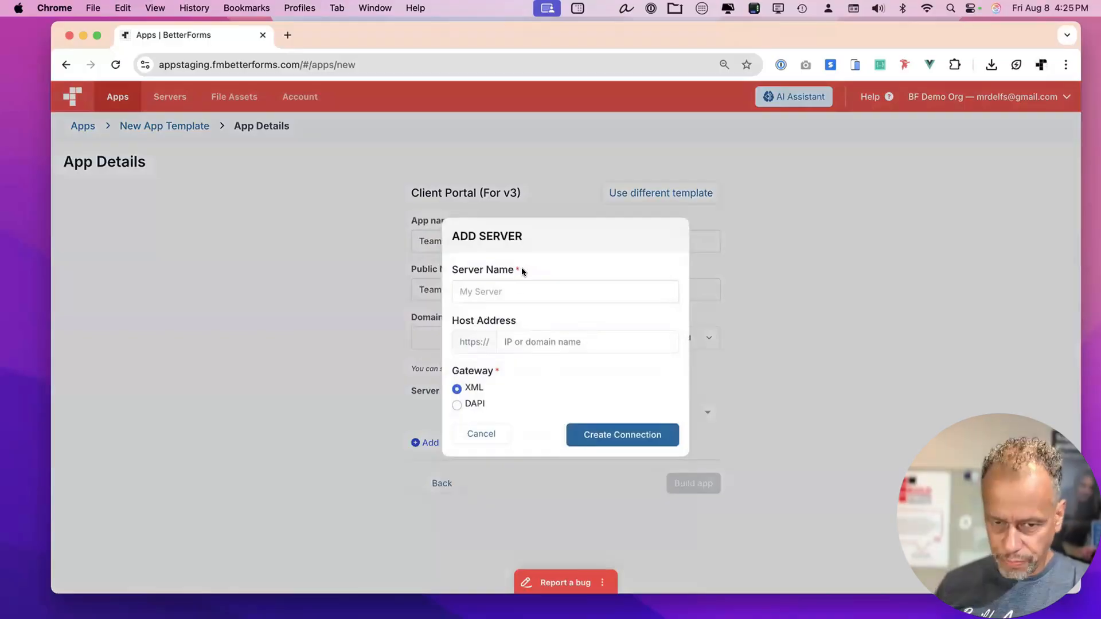
Name the new server widget1.
click(508, 293)
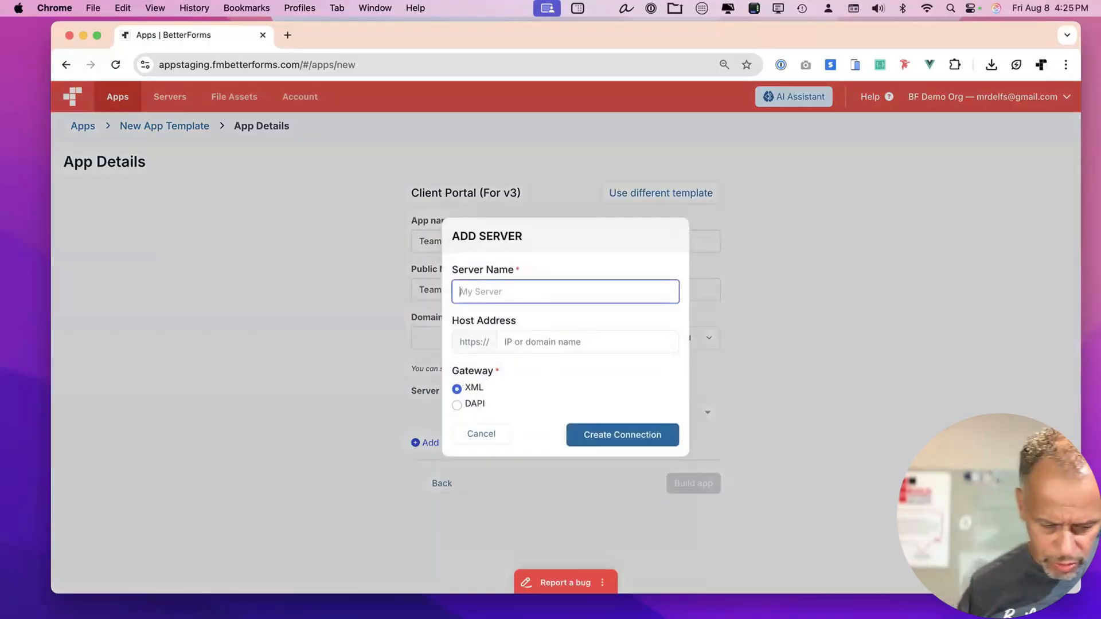
text(My)
key(BackSpace)
key(BackSpace)
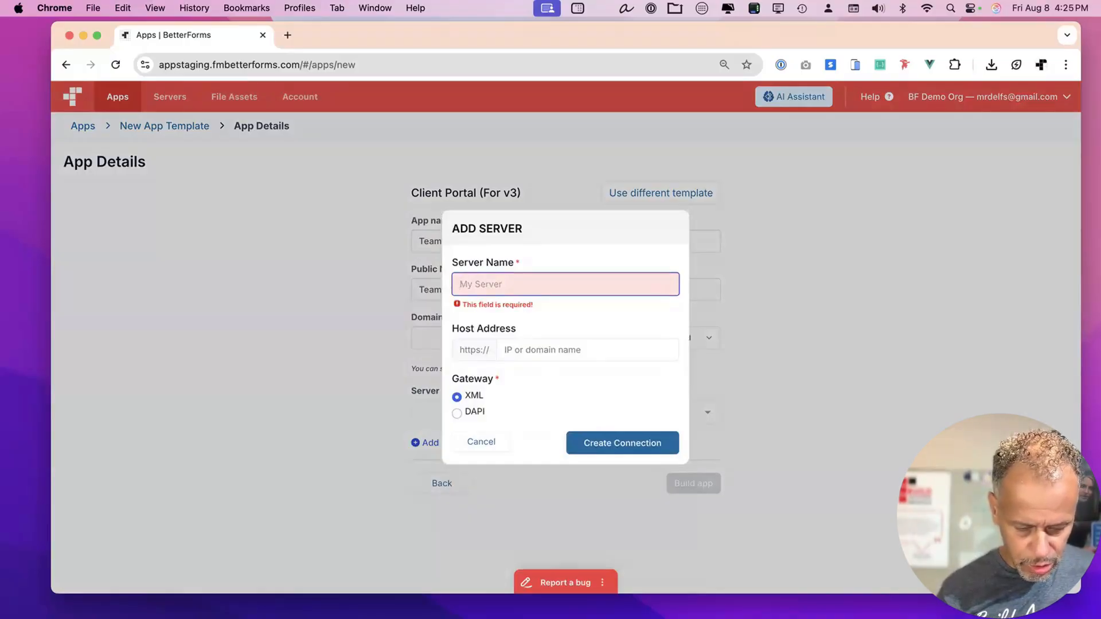
text(widget1)
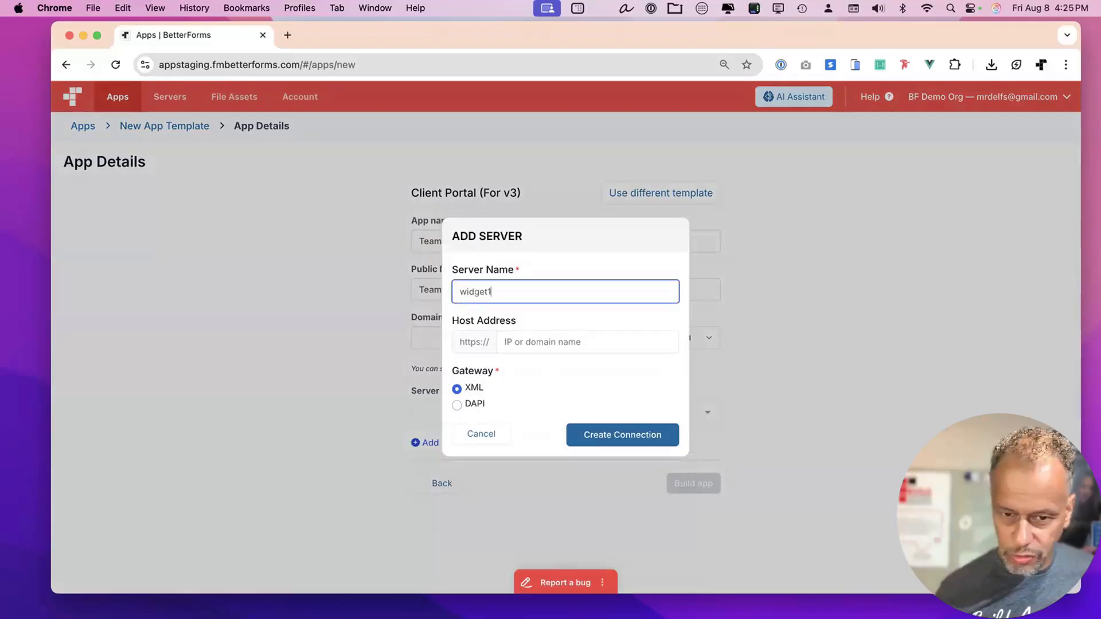
click(529, 342)
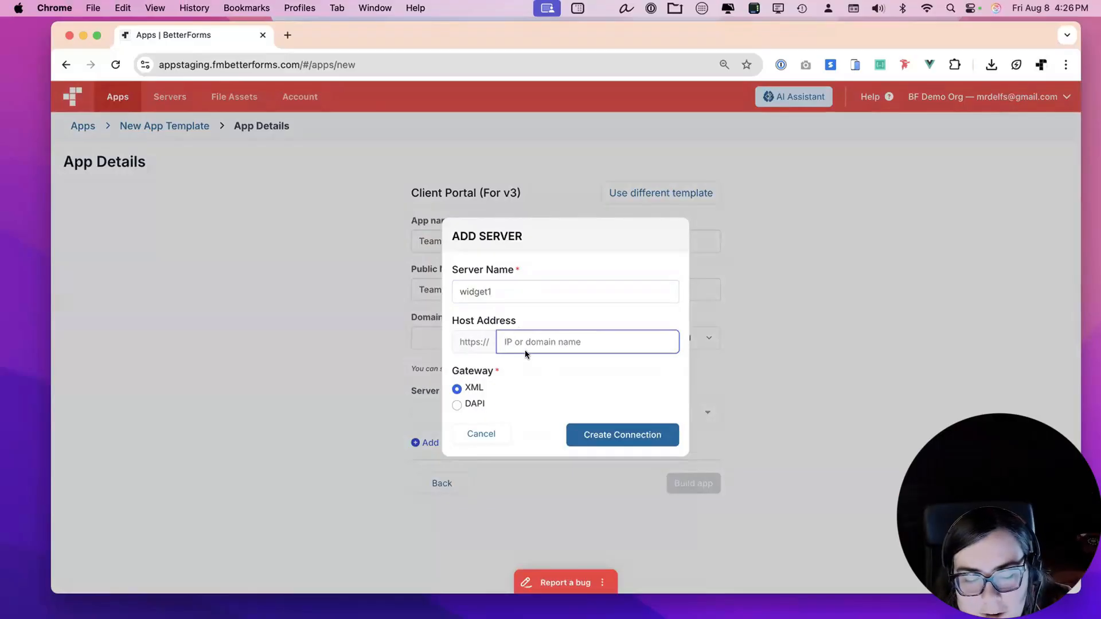
Give widget1 the DAPI gateway and host fms.mycomp.com, test the connection, and save it.
click(456, 405)
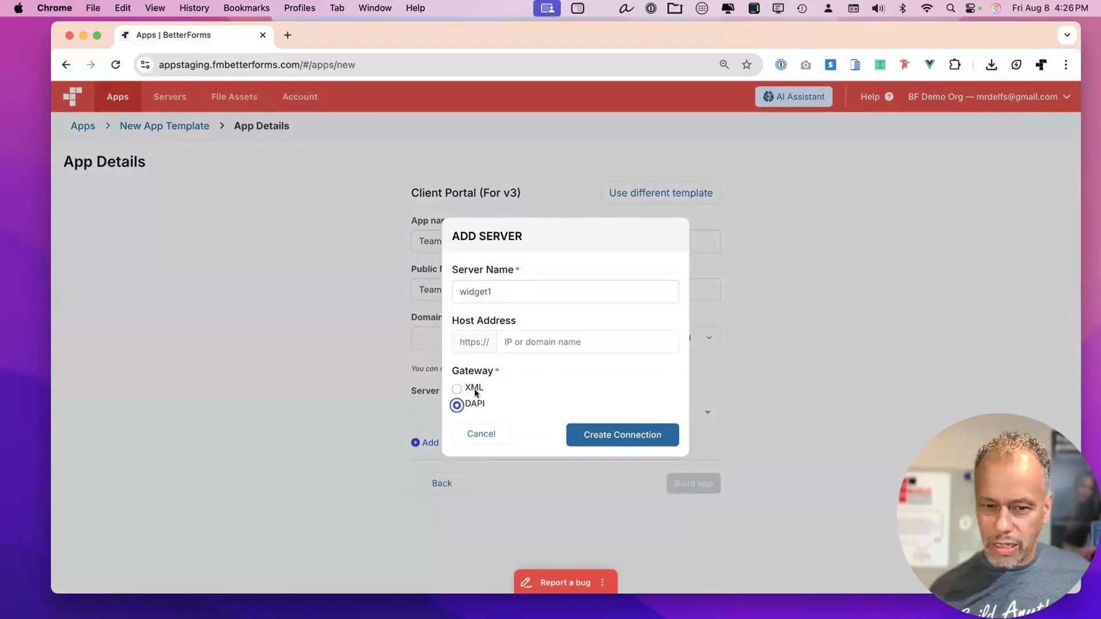
click(531, 340)
text(s)
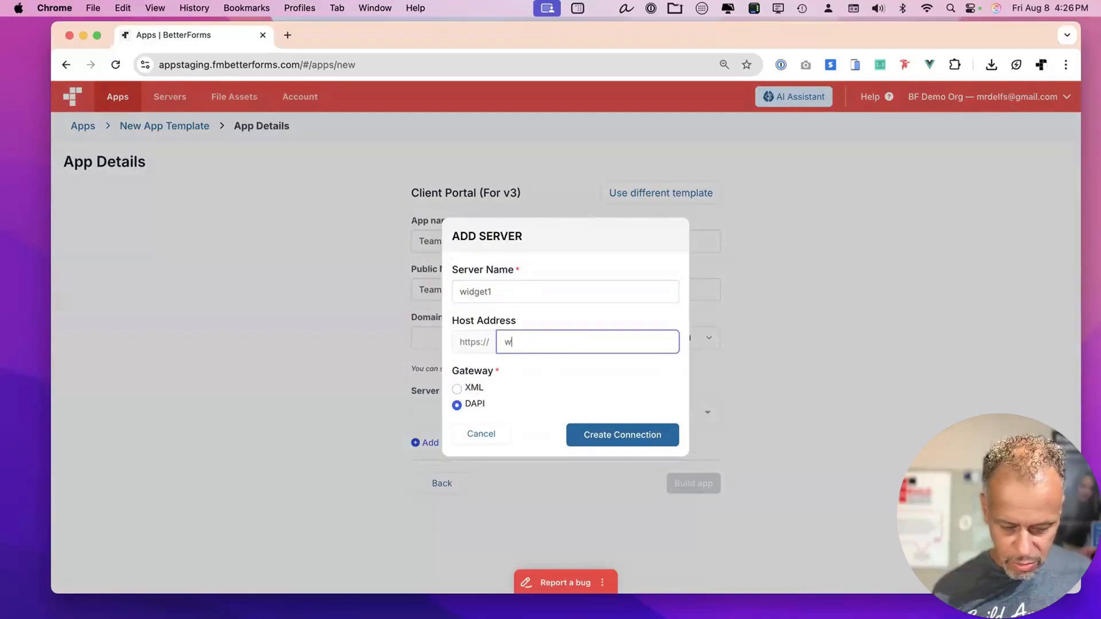
key(BackSpace)
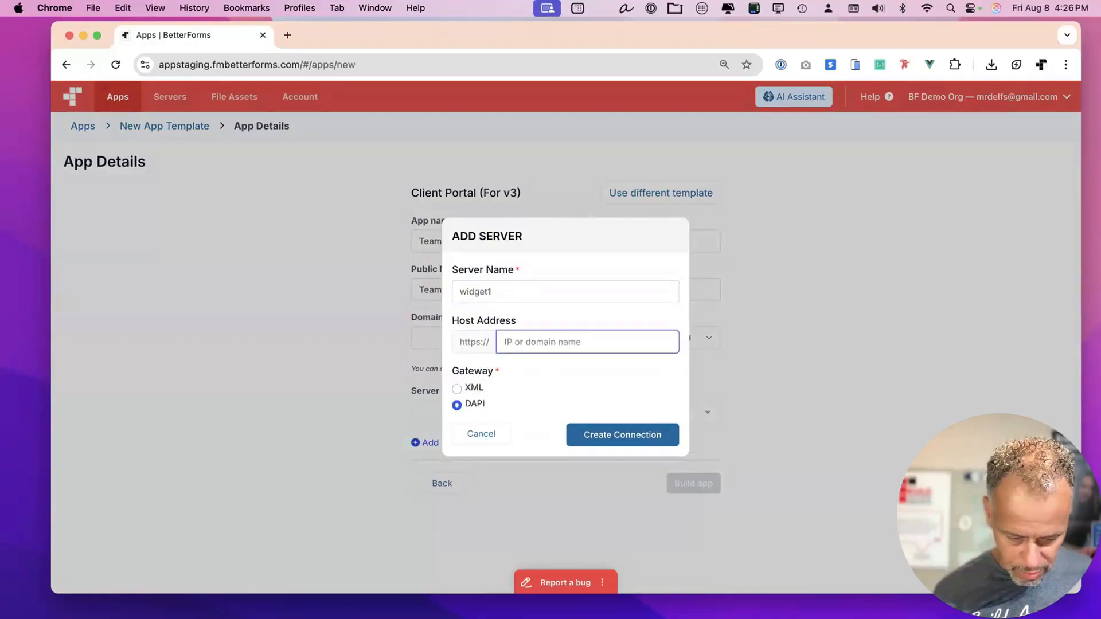
text(fms.my)
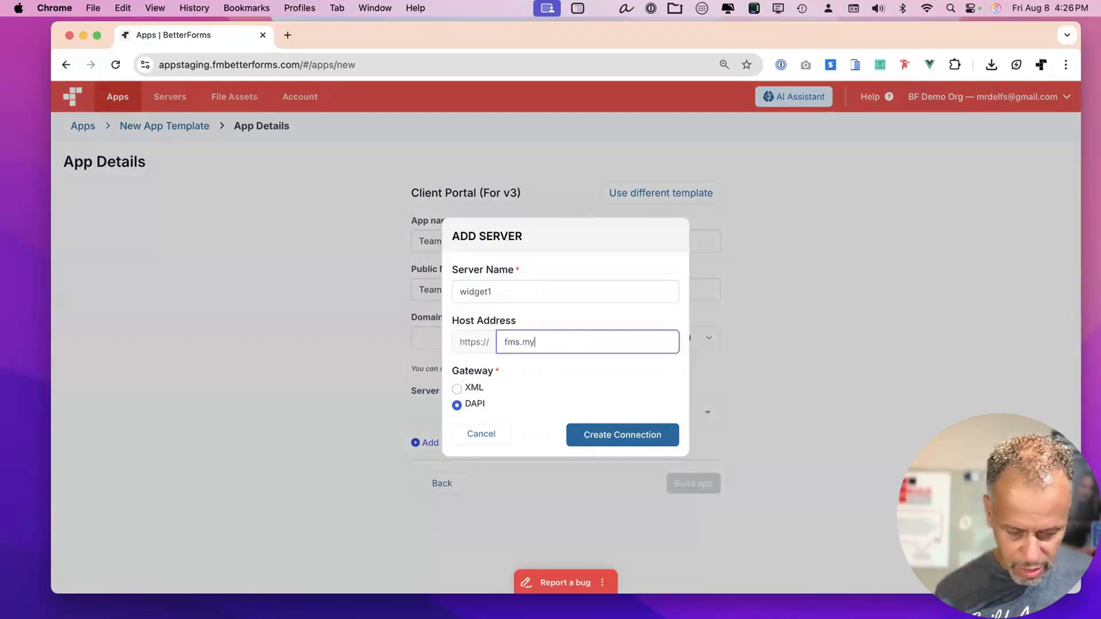
text(comp.com)
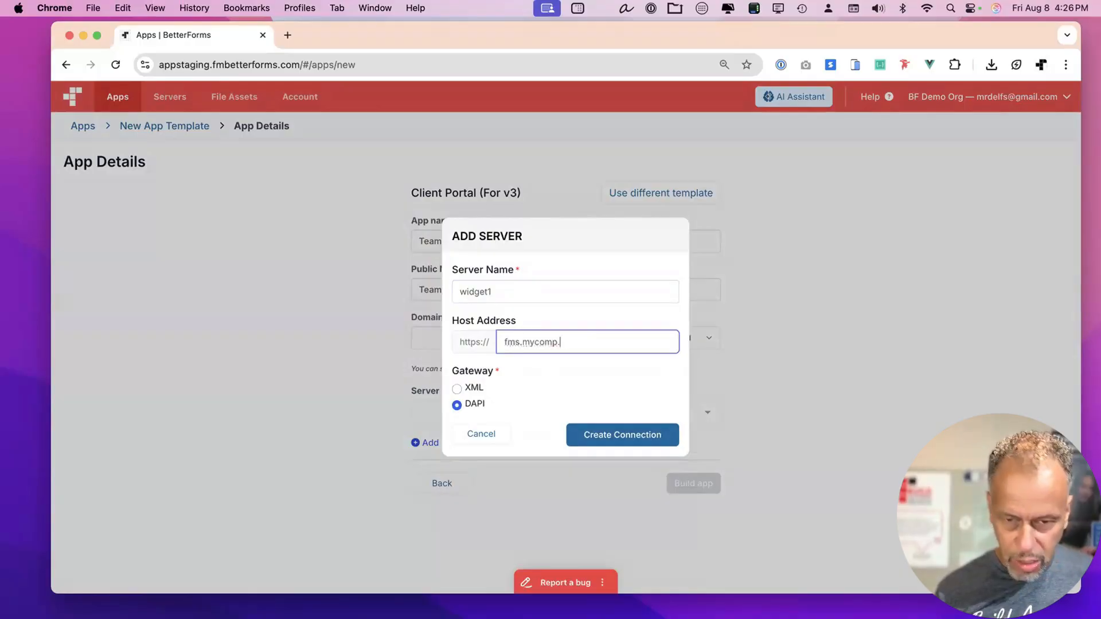
click(617, 445)
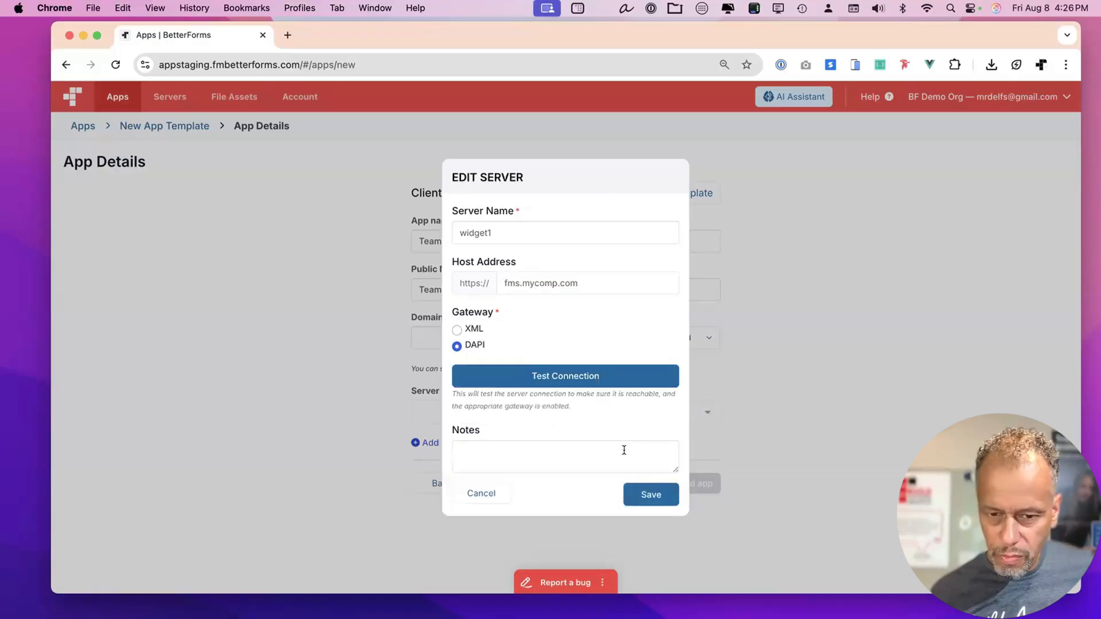
click(558, 377)
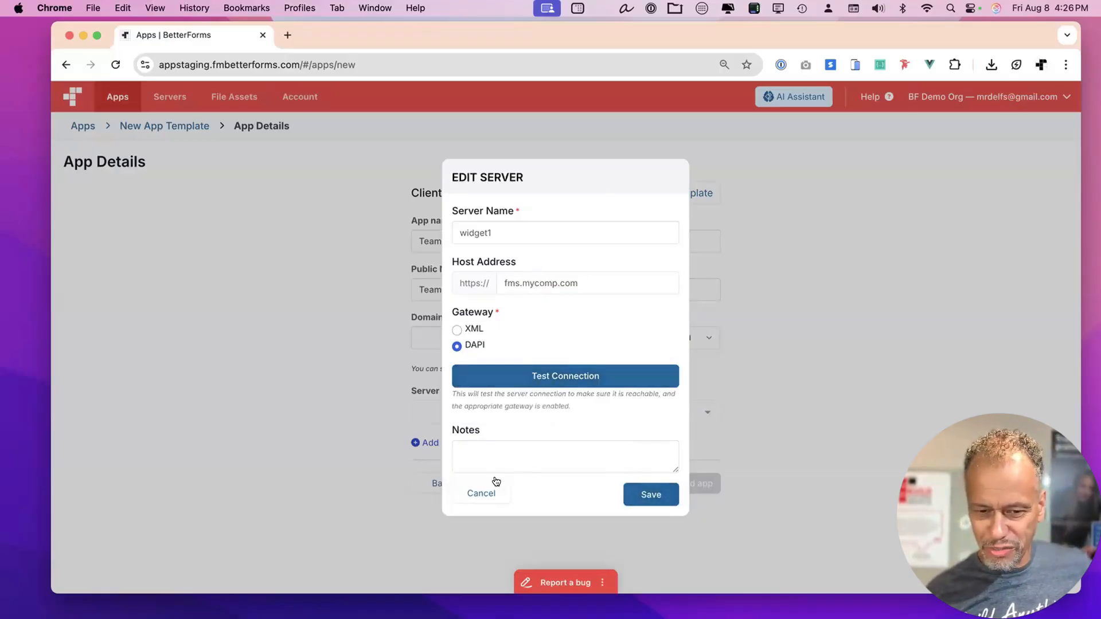
click(636, 496)
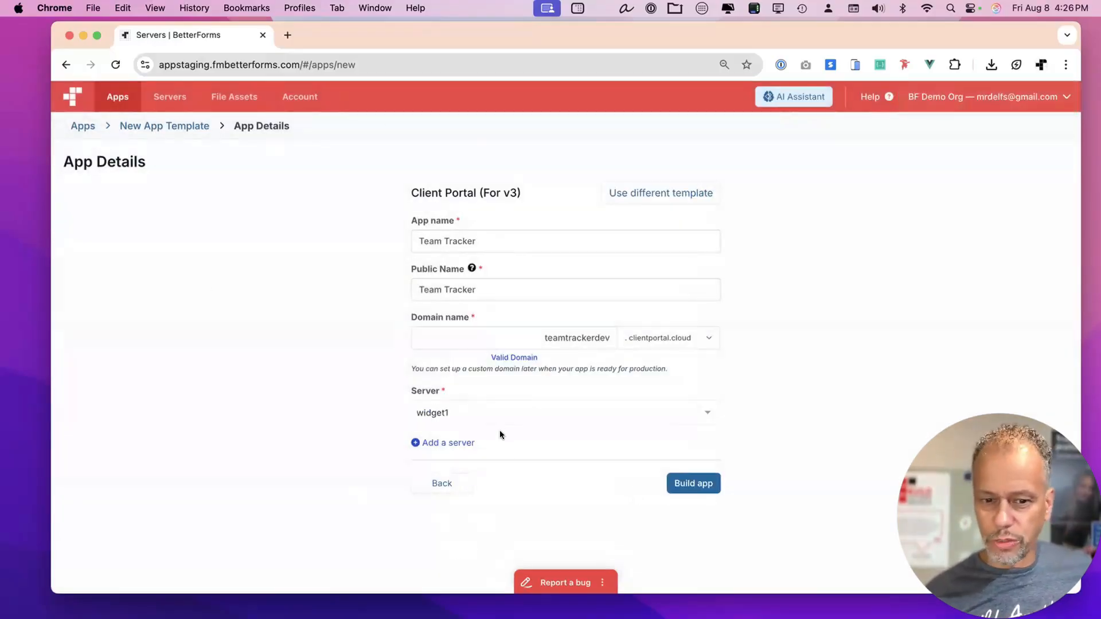
click(508, 406)
Select the Deng3 server and build Team Tracker into a Development Environment.
click(494, 447)
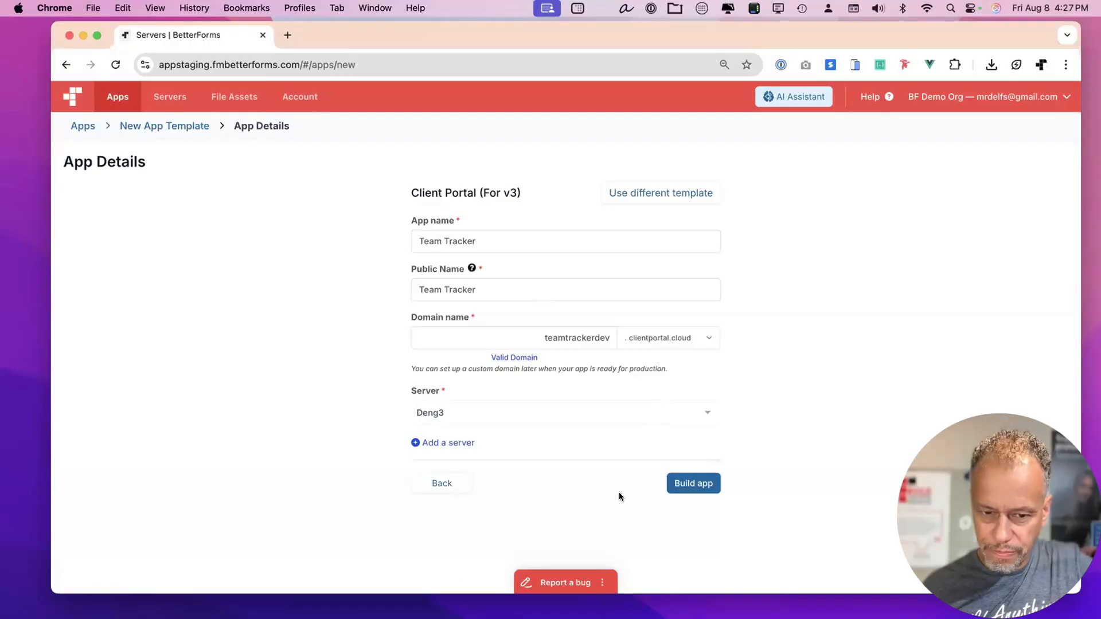
click(700, 481)
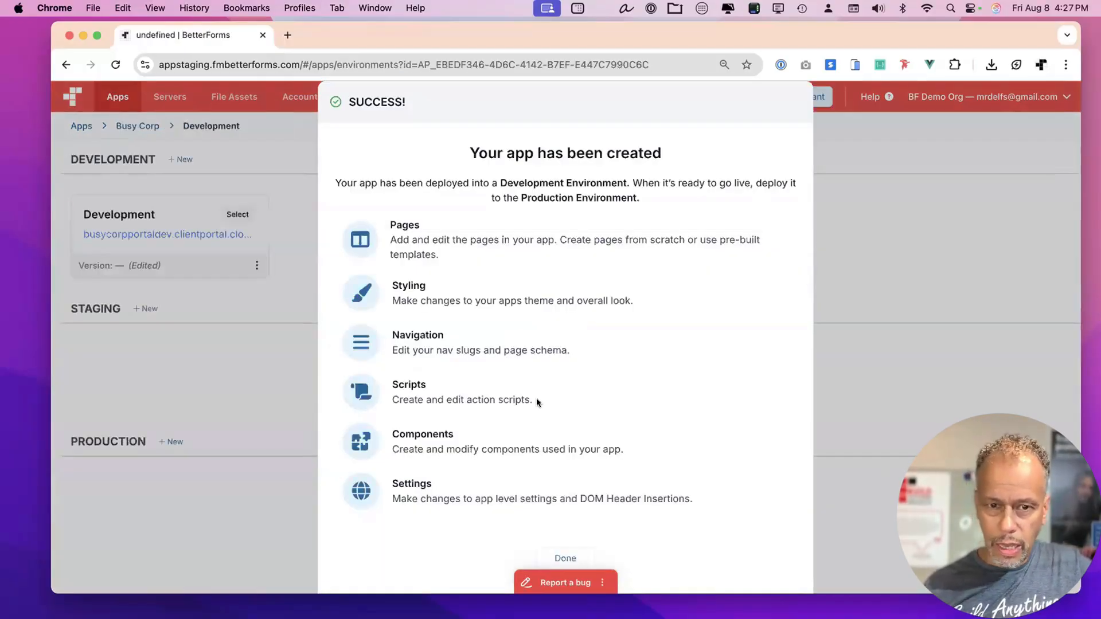
Return to the apps list, open Team Tracker's environments, and refresh the Development environment's status.
click(567, 557)
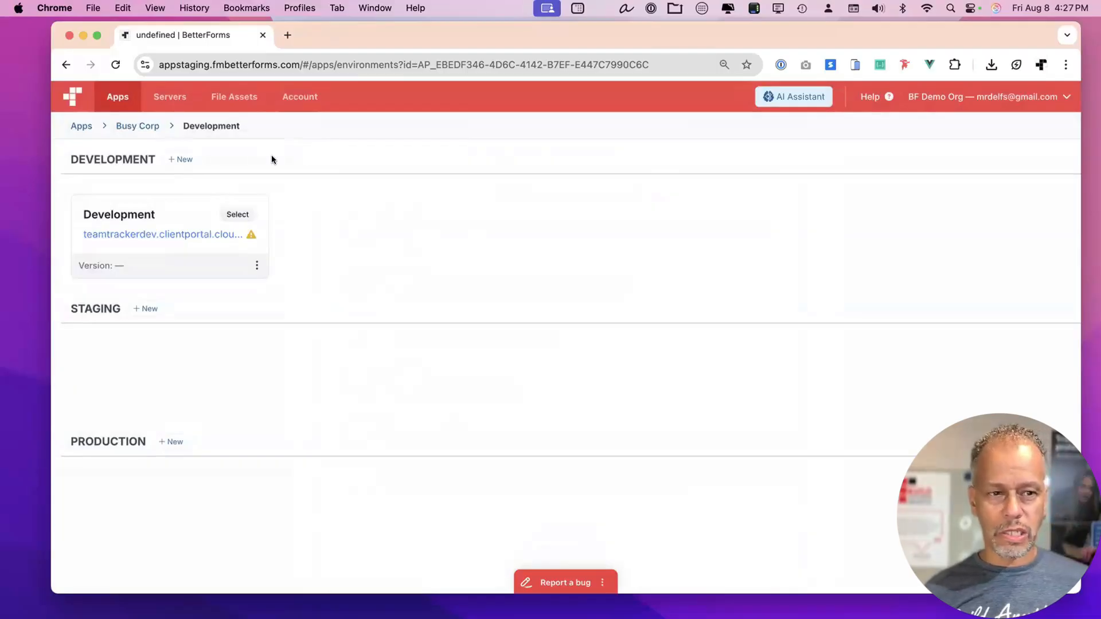
click(79, 126)
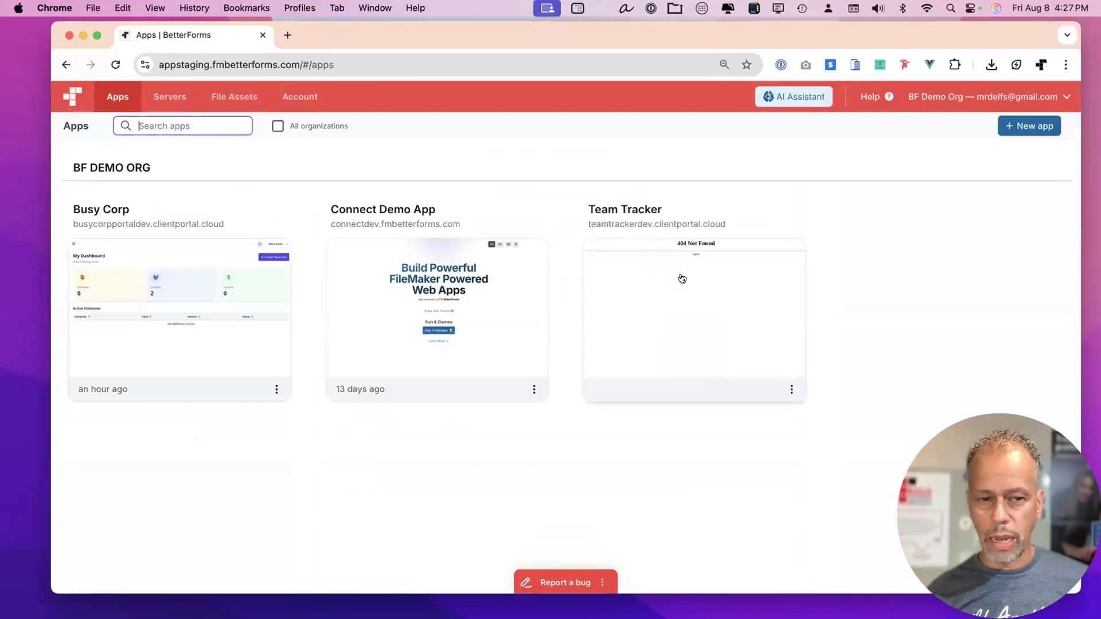
click(680, 274)
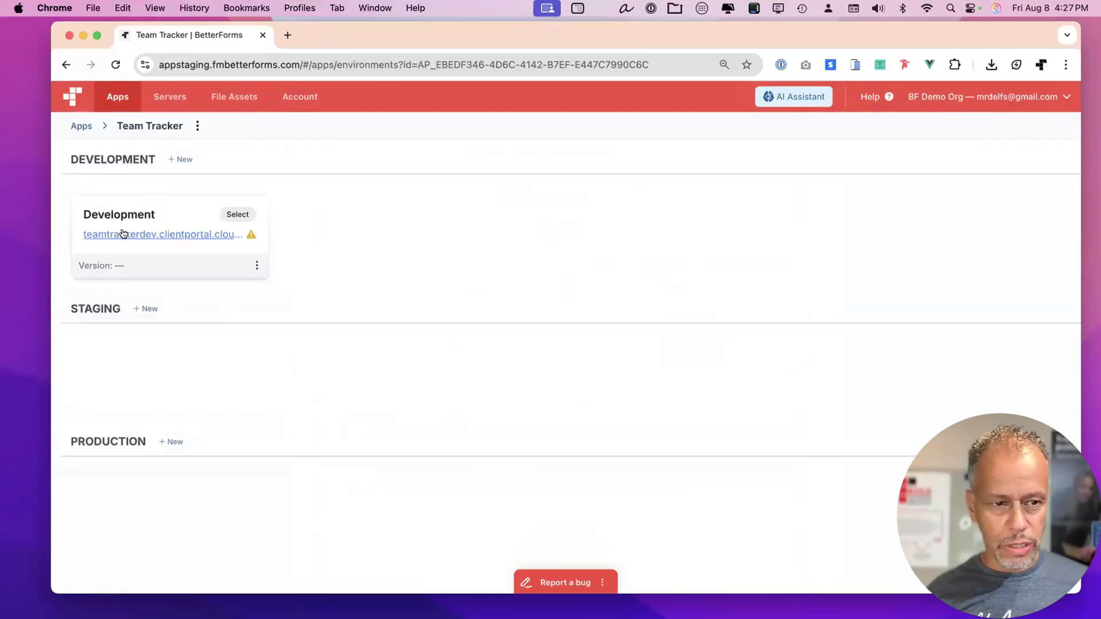
mouse_move(95, 255)
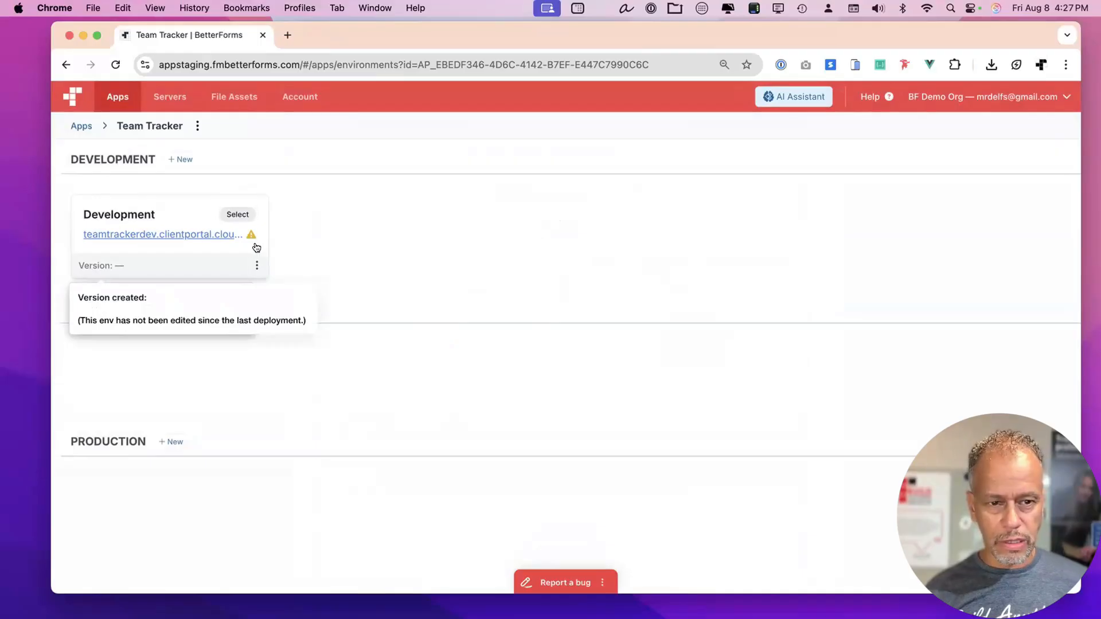
click(250, 235)
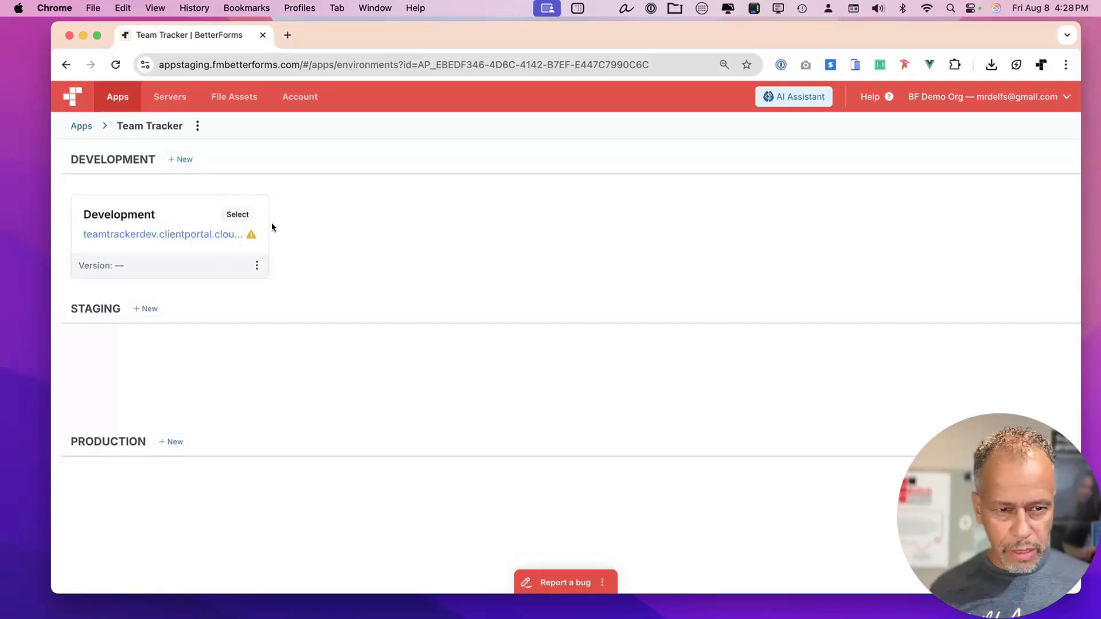
Review the Development environment's unfiltered pages list, then open the live site at teamtrackerdev.clientportal.cloud.
click(238, 214)
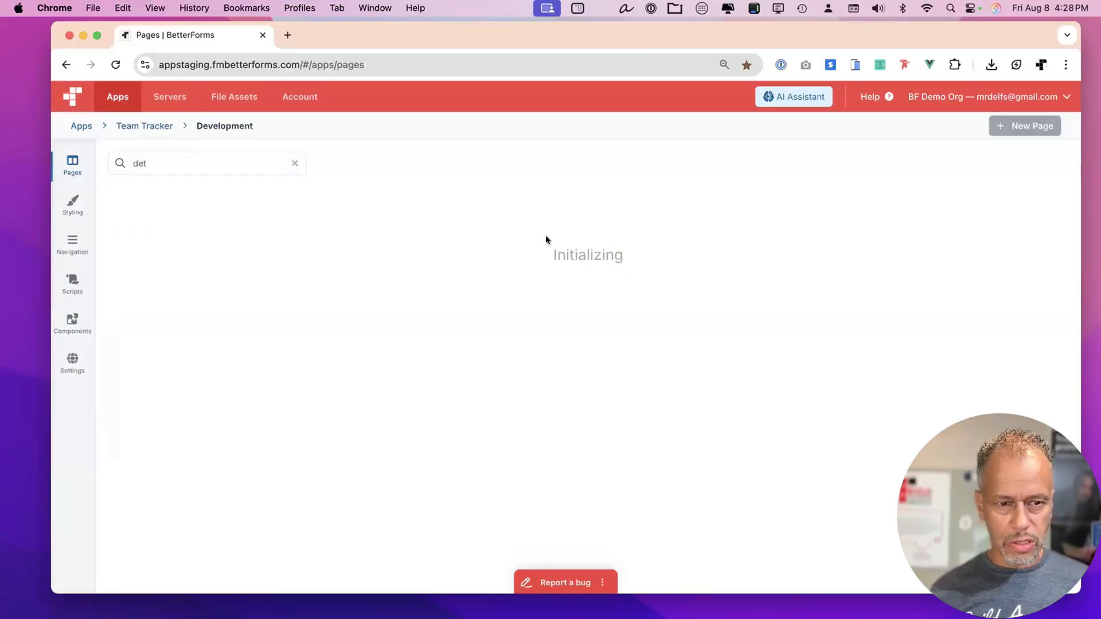
click(295, 164)
scroll(531, 253, down, 15)
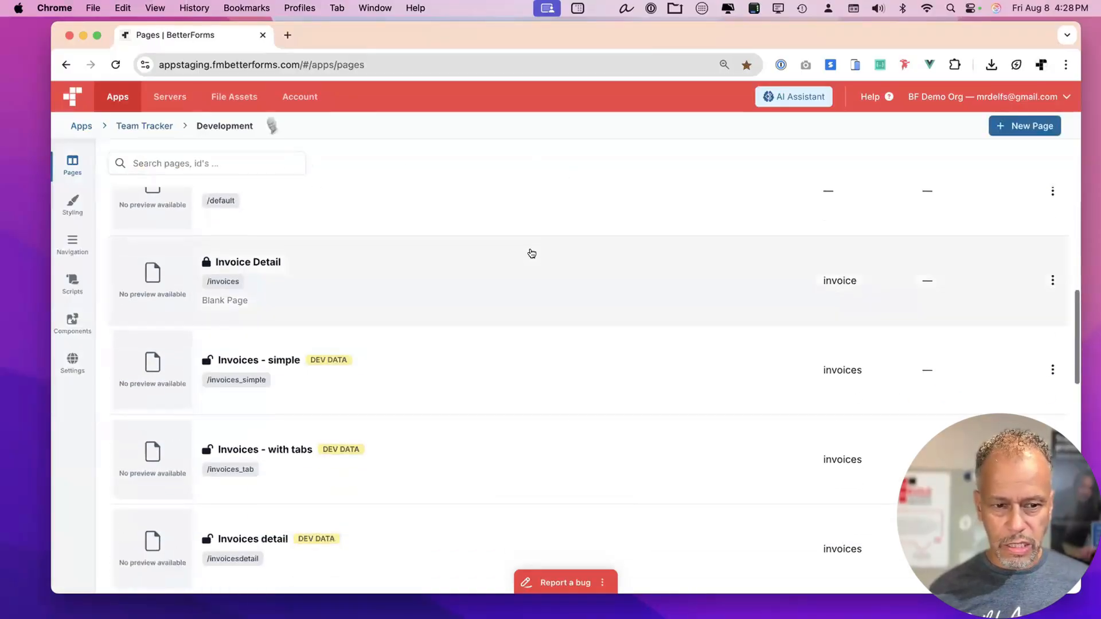
scroll(528, 250, down, 3)
scroll(958, 204, up, 20)
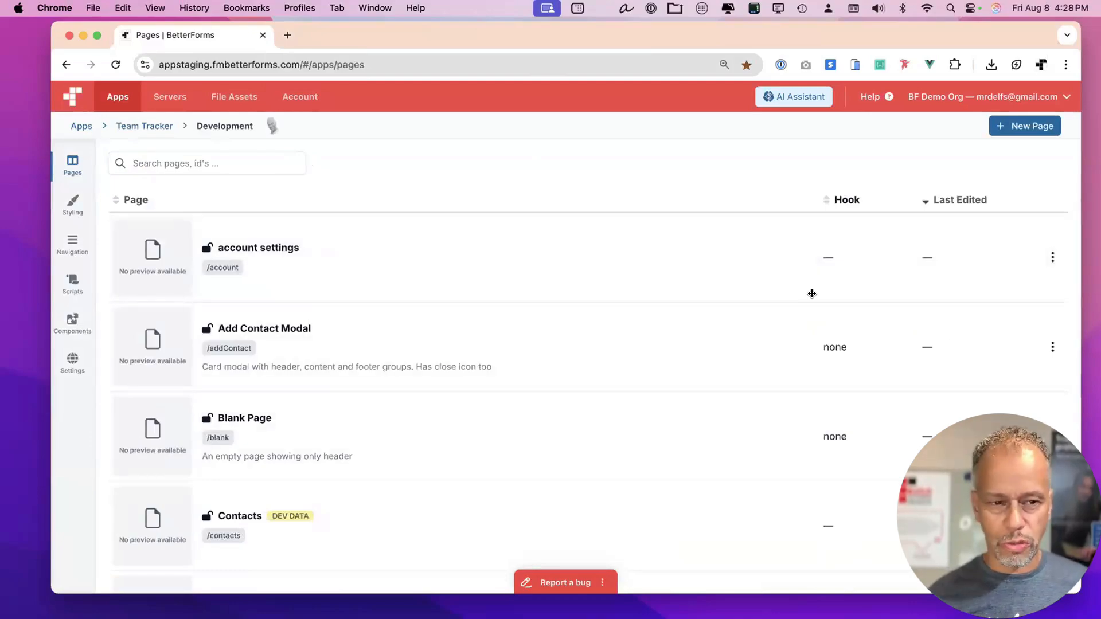
click(152, 128)
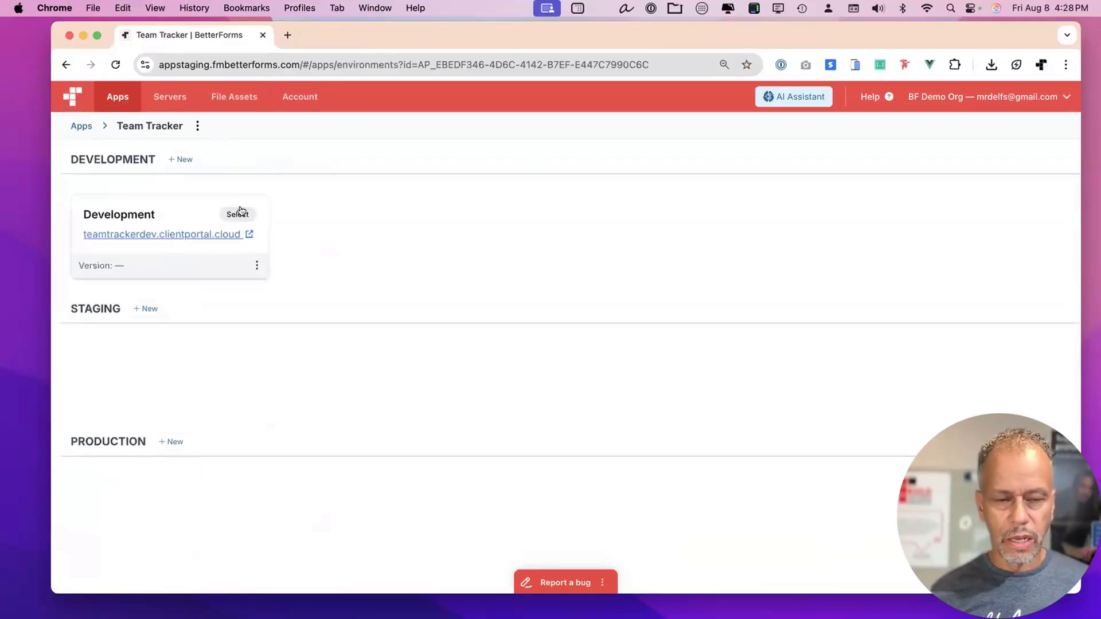
click(212, 233)
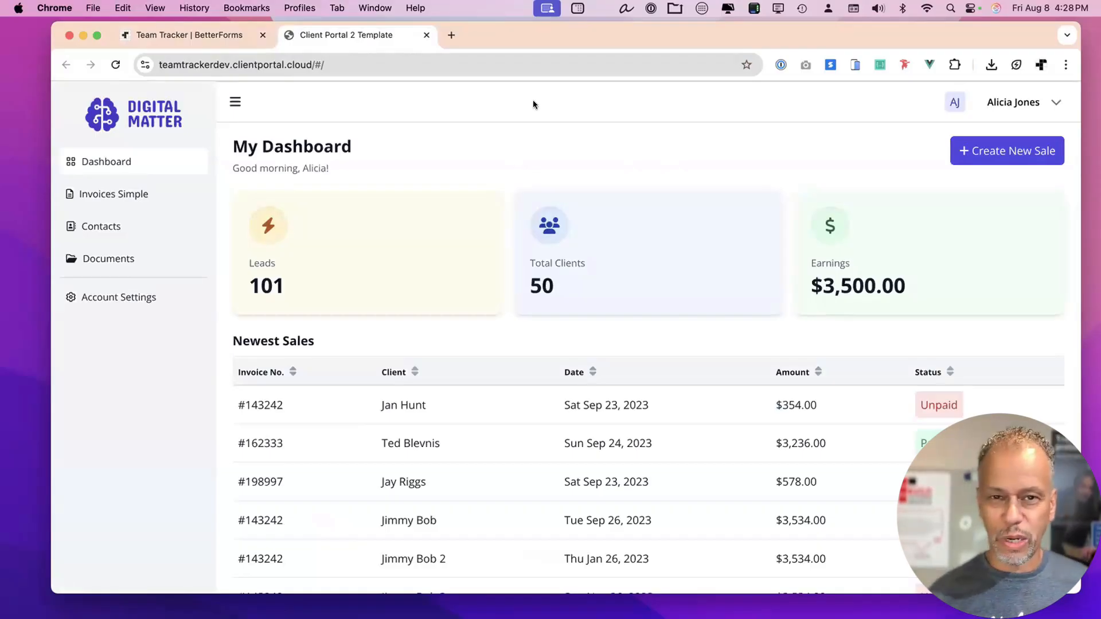
drag(551, 37, 548, 36)
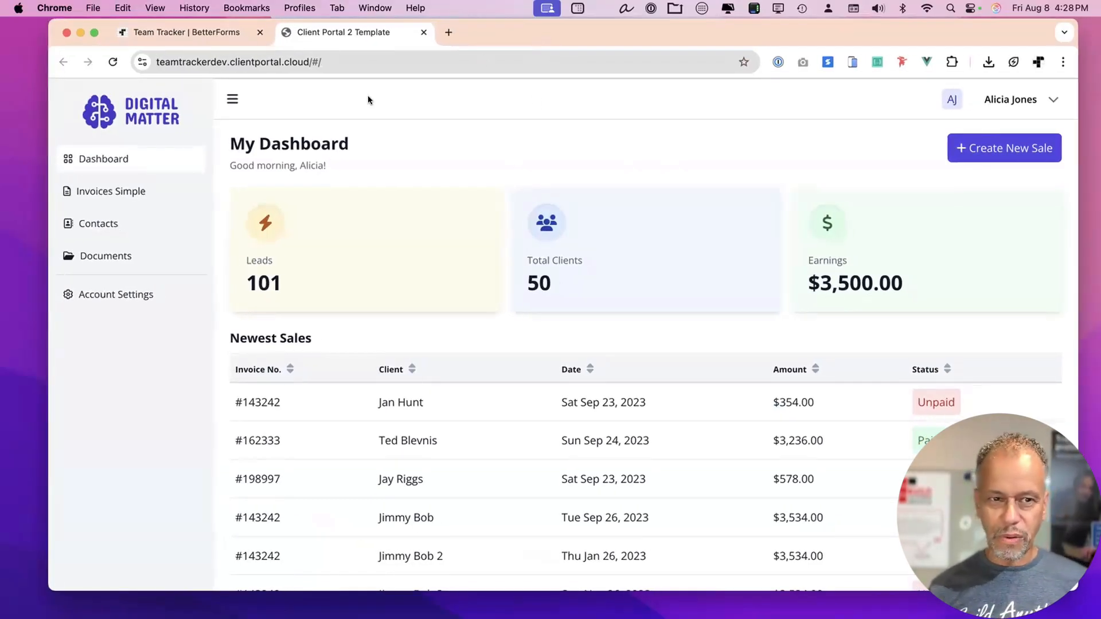
click(422, 33)
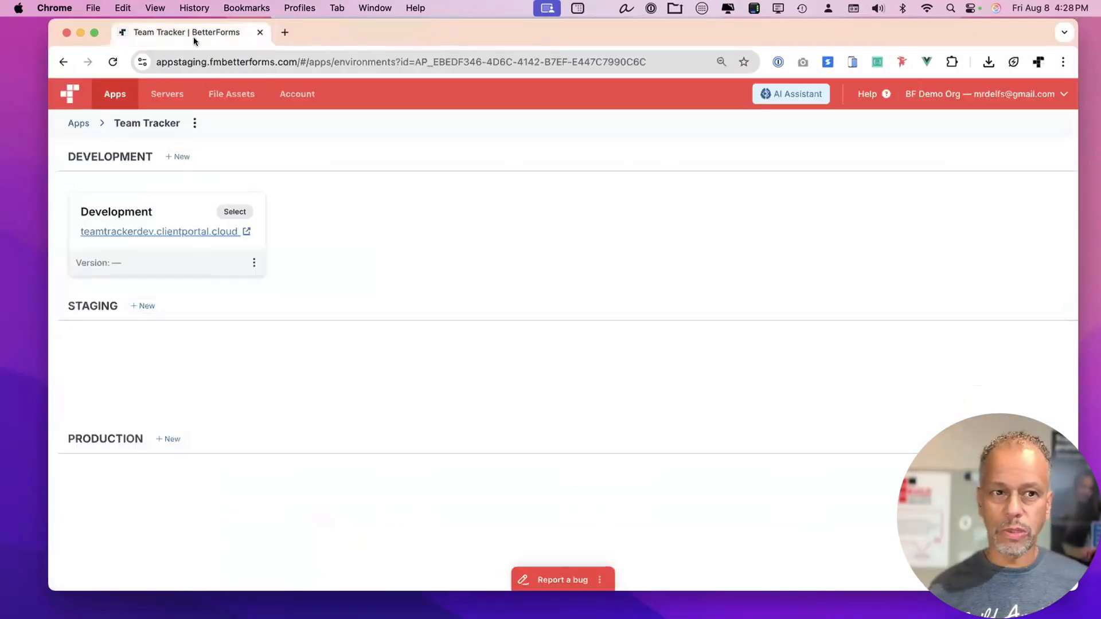
drag(55, 19, 141, 22)
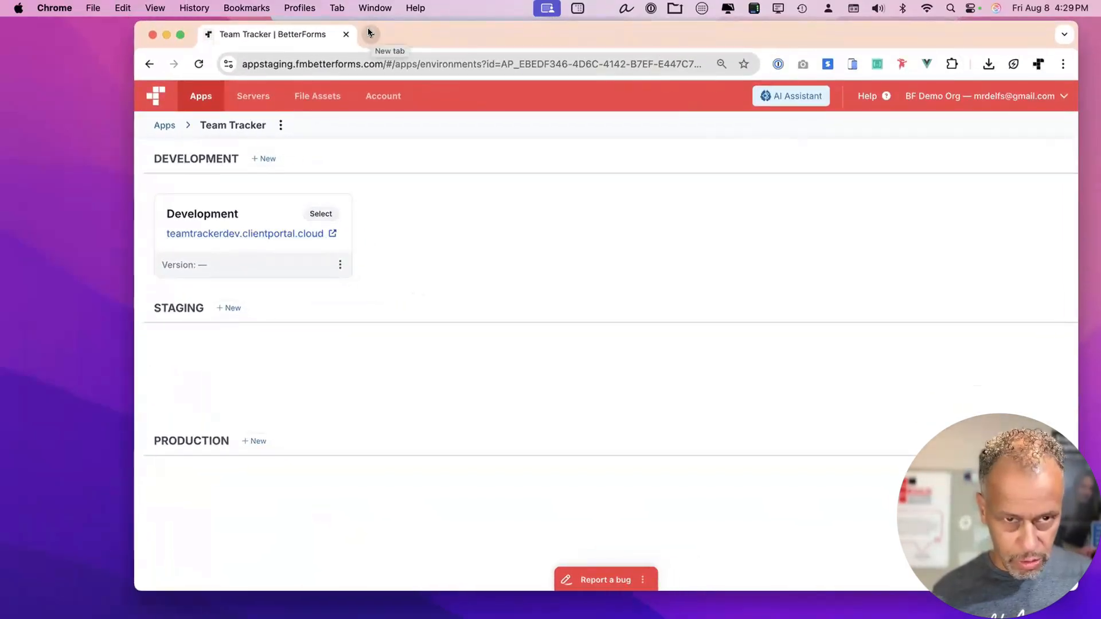
click(368, 33)
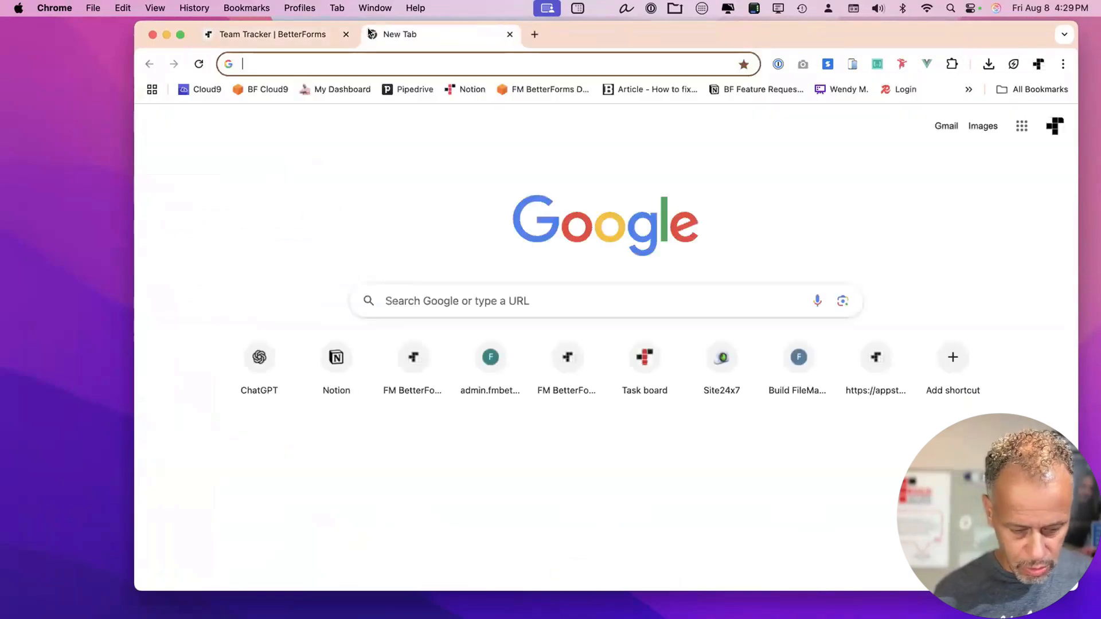
text(notion.so)
key(Return)
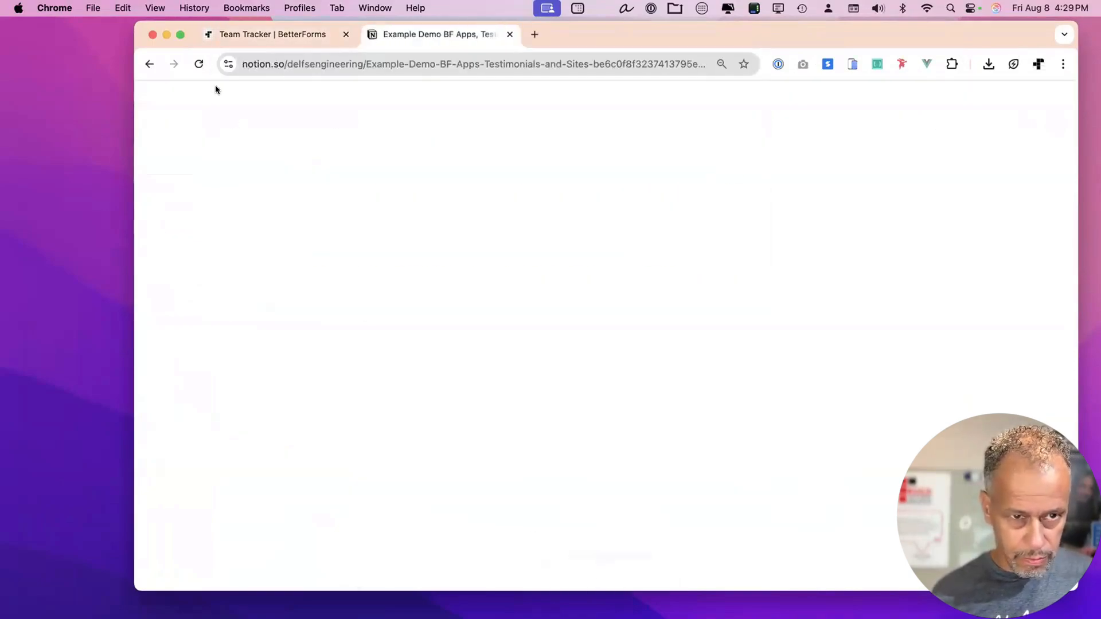
key(super+w)
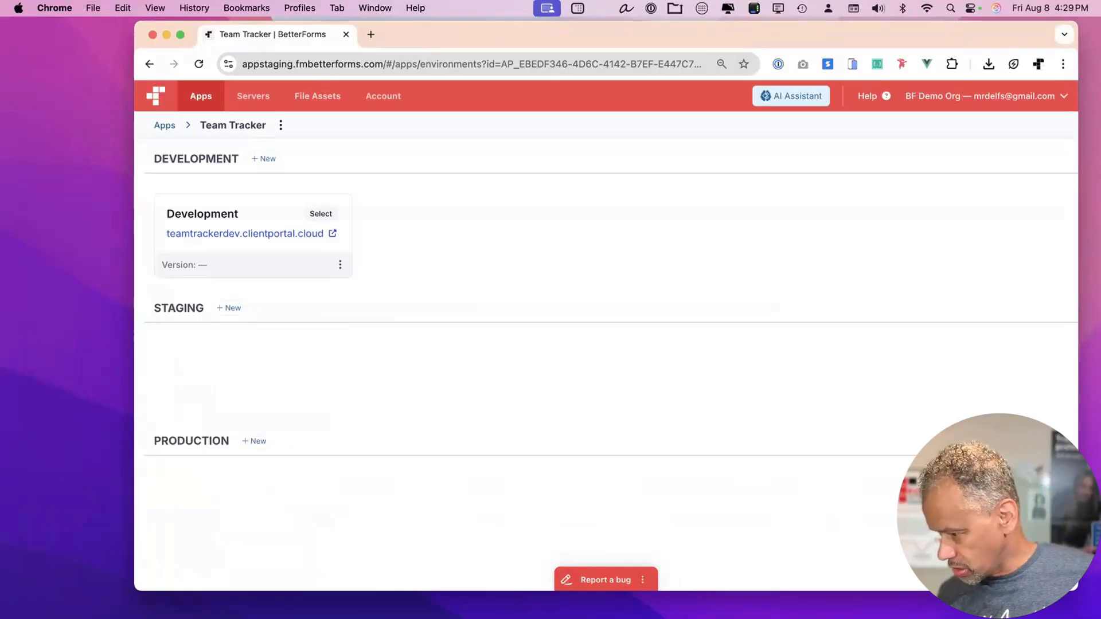
key(super+space)
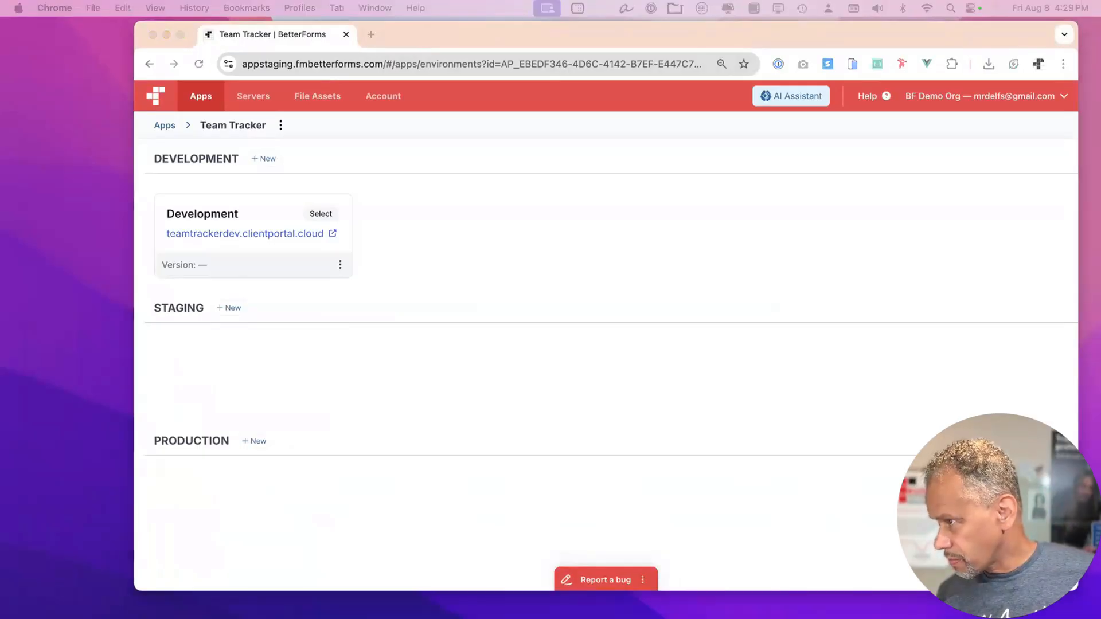
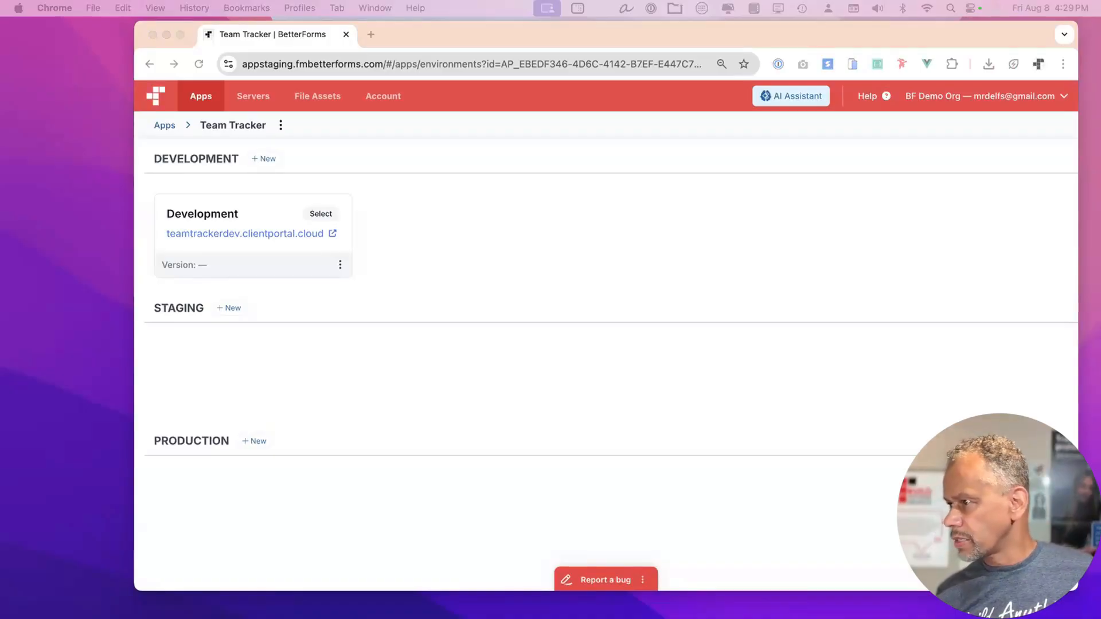
Switch to the BF Academy page and preview the Lesson 1: Creating Your First App page.
key(ctrl+Right)
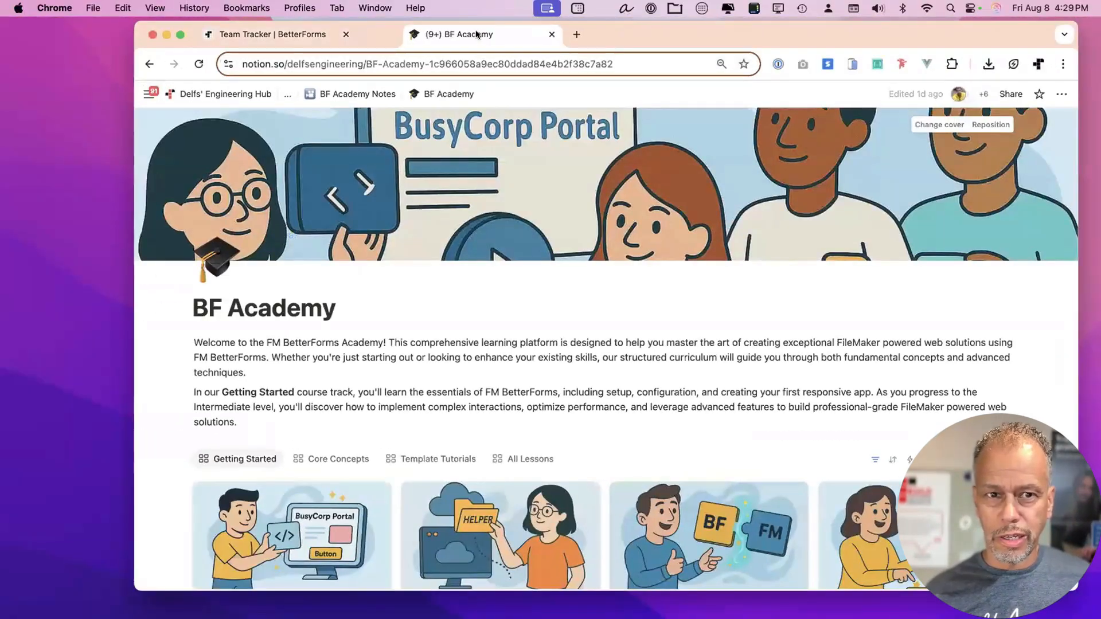
scroll(731, 371, down, 5)
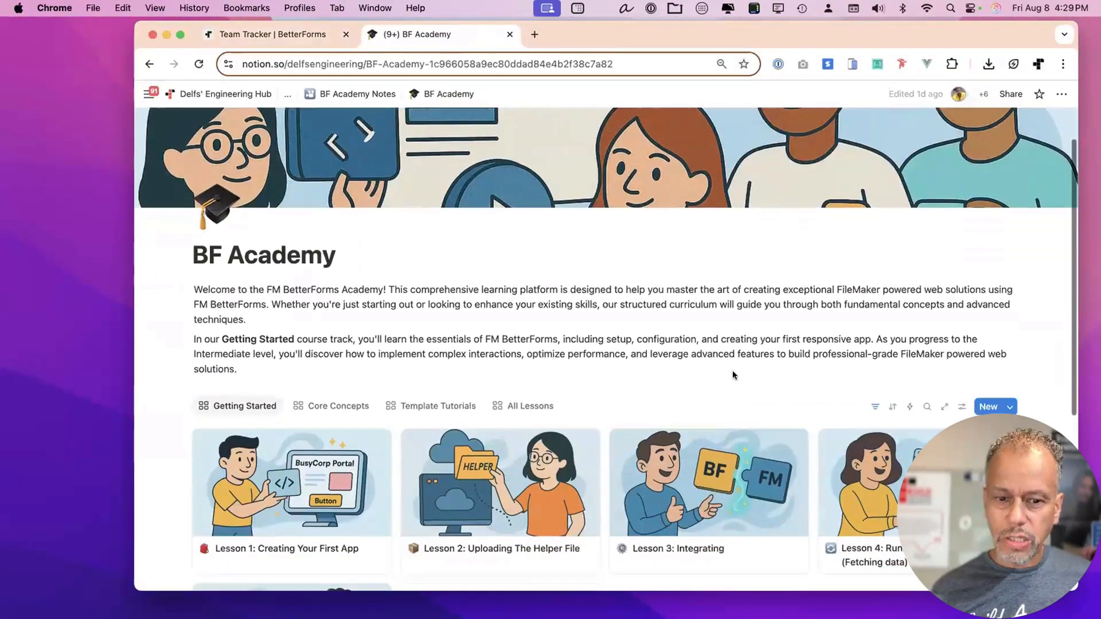
scroll(474, 216, down, 2)
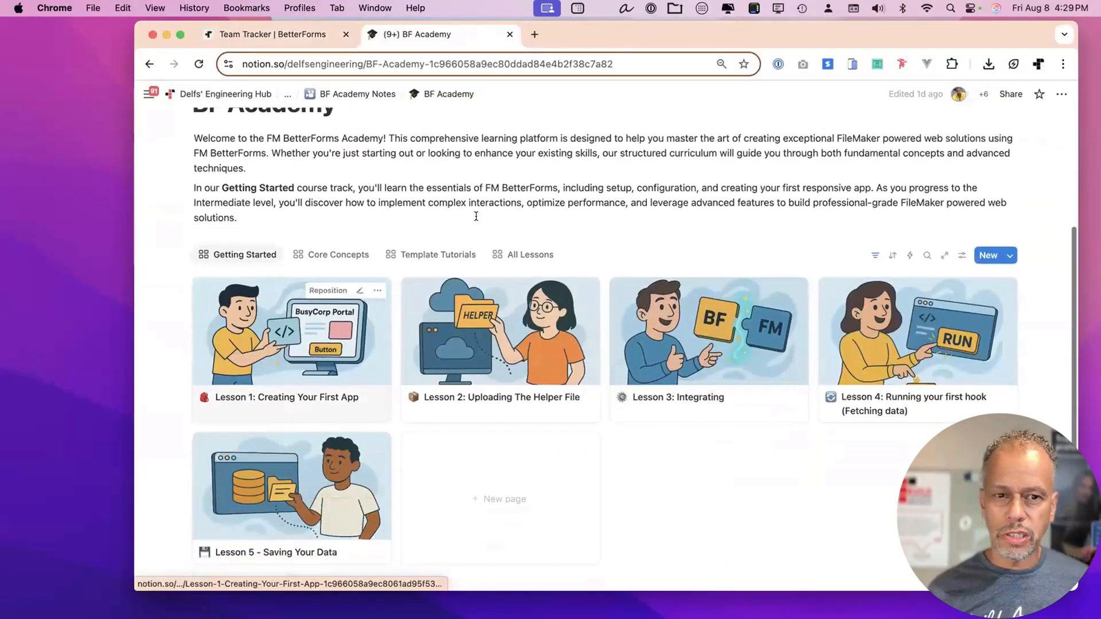
scroll(476, 216, up, 6)
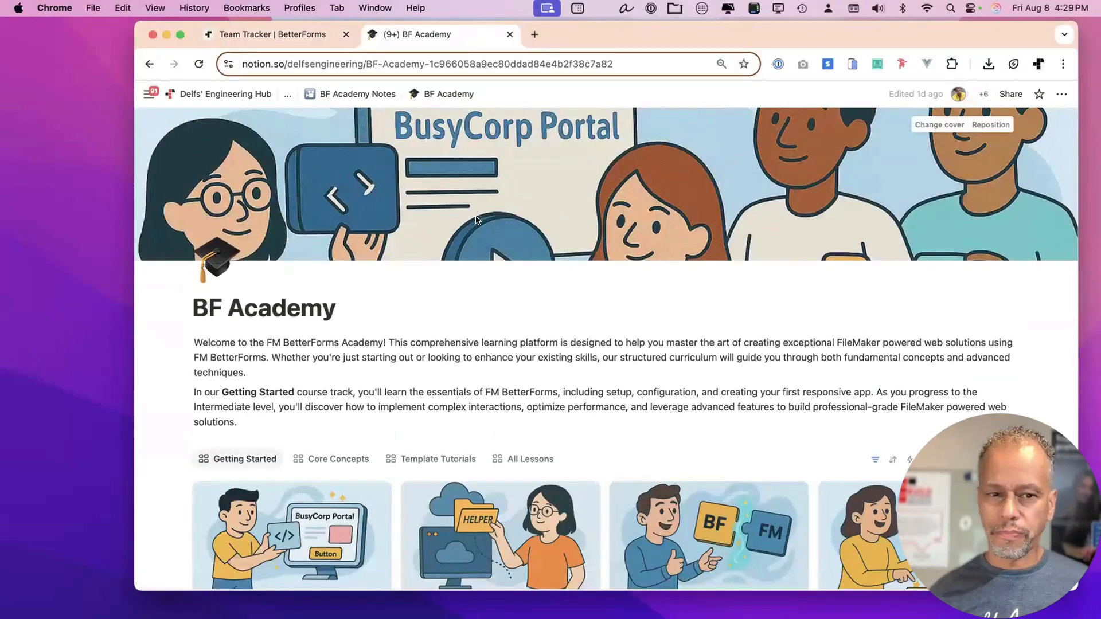
scroll(471, 225, down, 2)
click(316, 493)
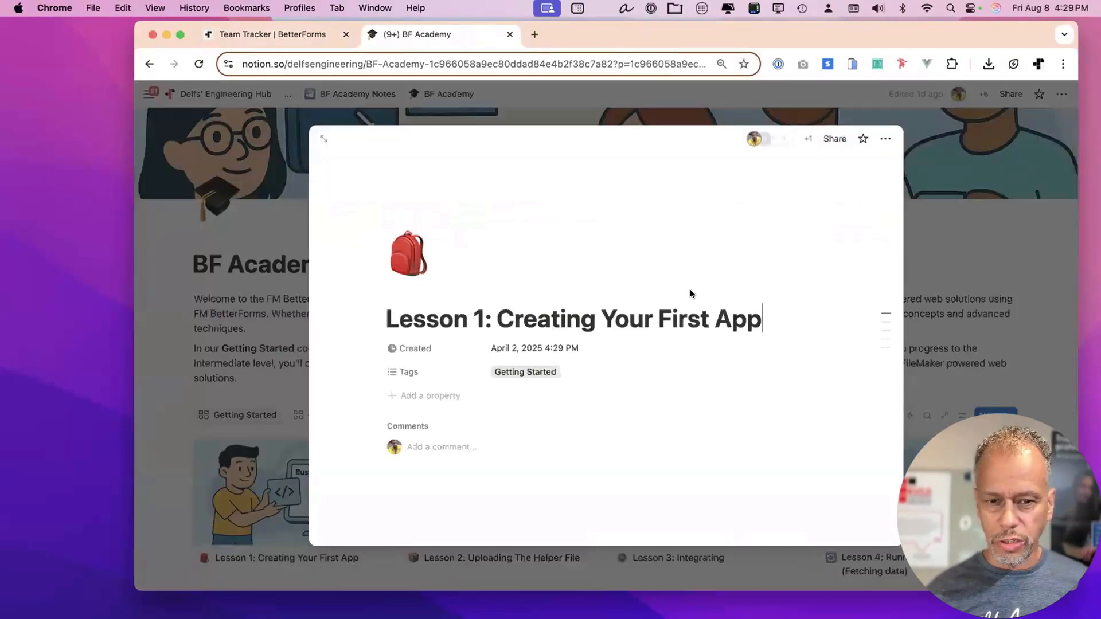
scroll(688, 330, down, 4)
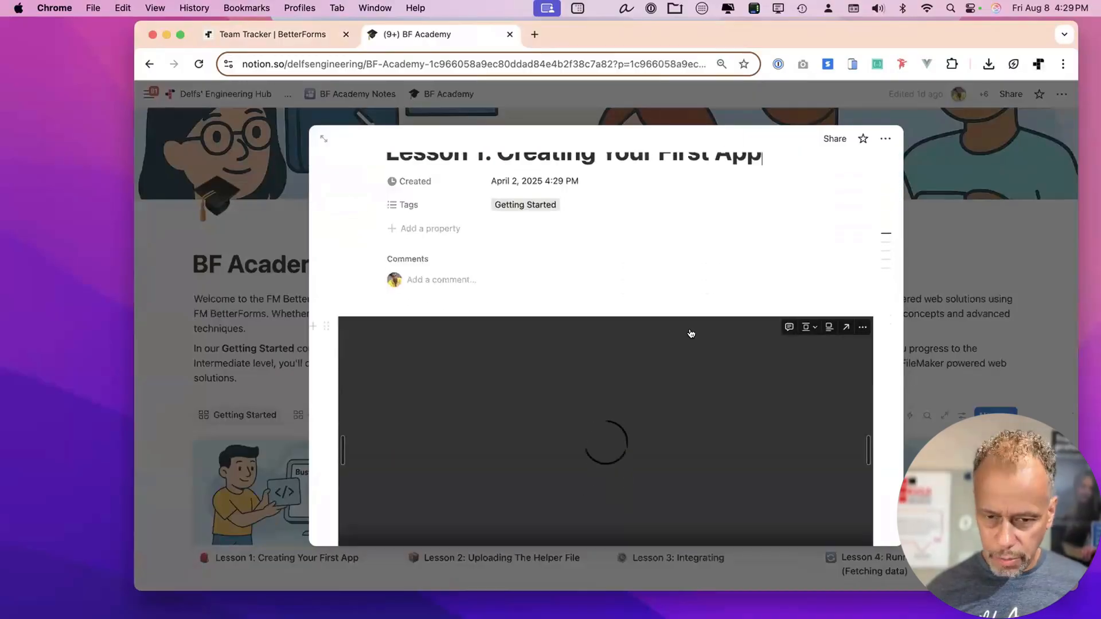
scroll(728, 331, down, 12)
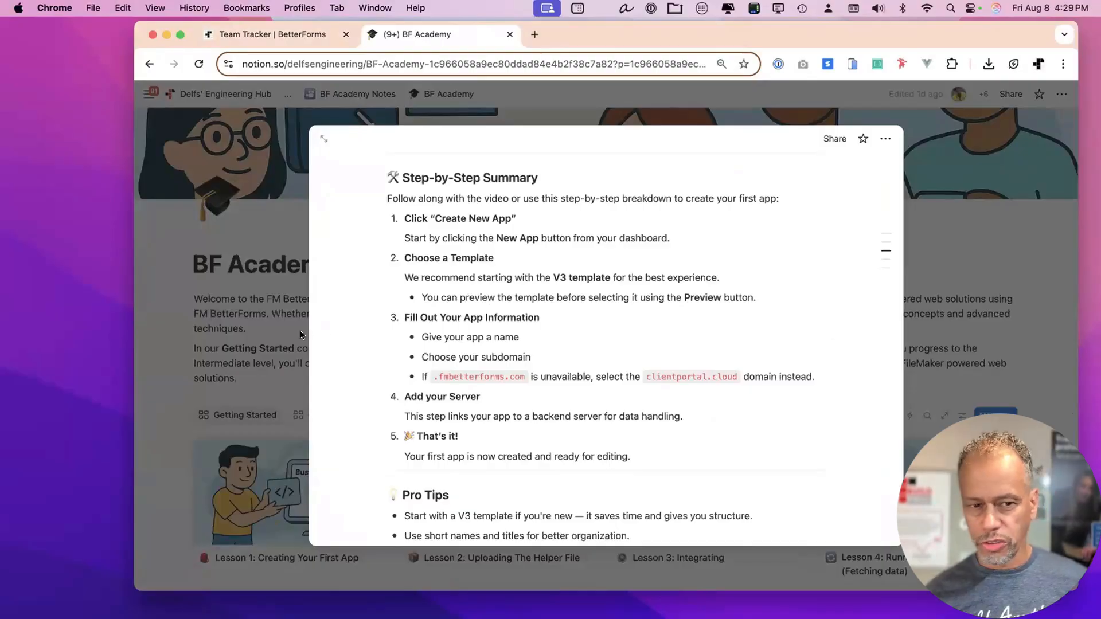
key(Escape)
Preview Lesson 2: Uploading The Helper File and Lesson 3: Integrating, then close the BF Academy tab.
click(526, 498)
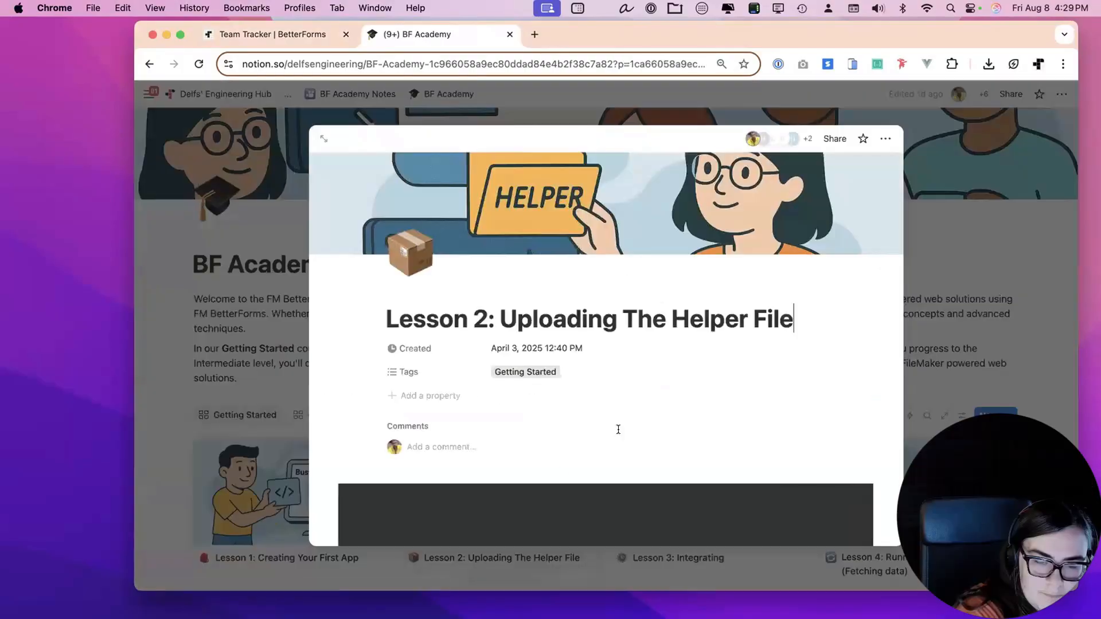
scroll(616, 434, down, 3)
scroll(617, 434, down, 2)
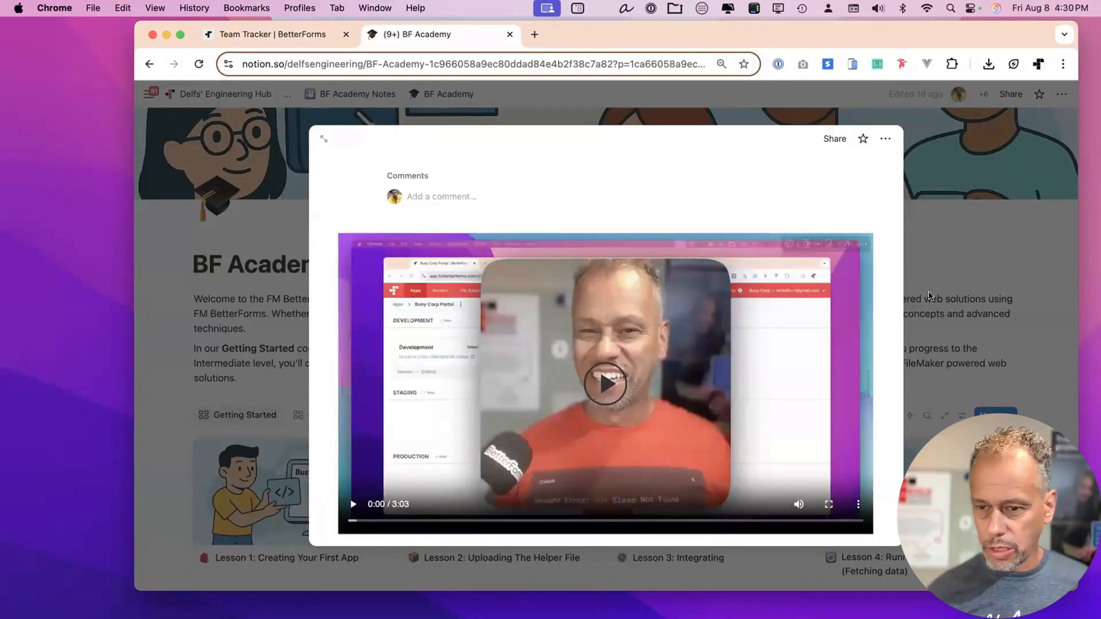
key(Escape)
click(635, 455)
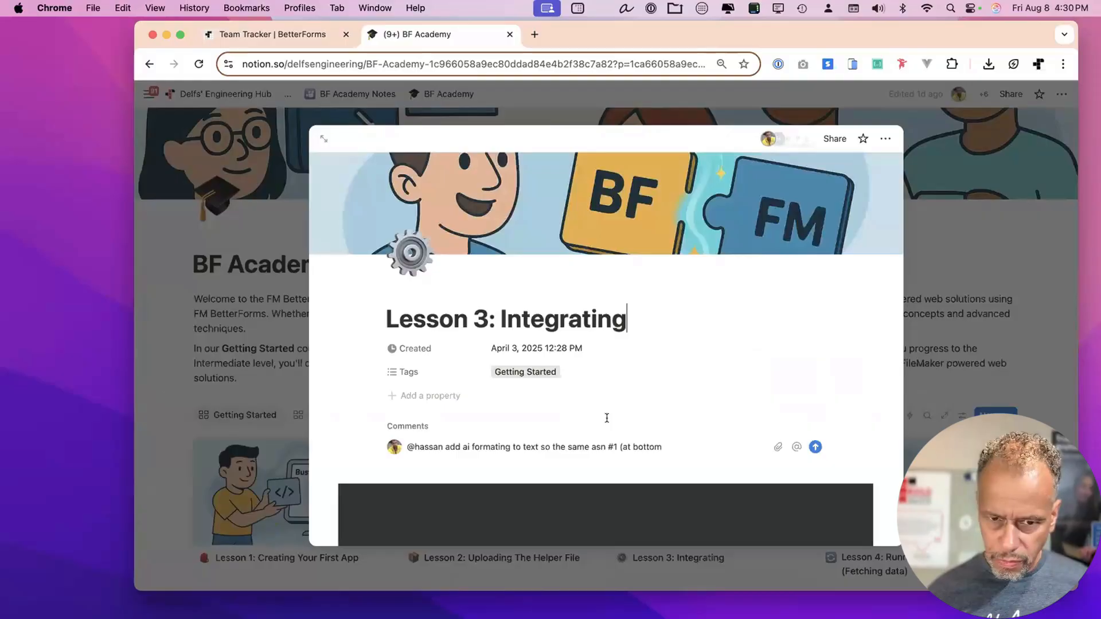
scroll(675, 352, down, 4)
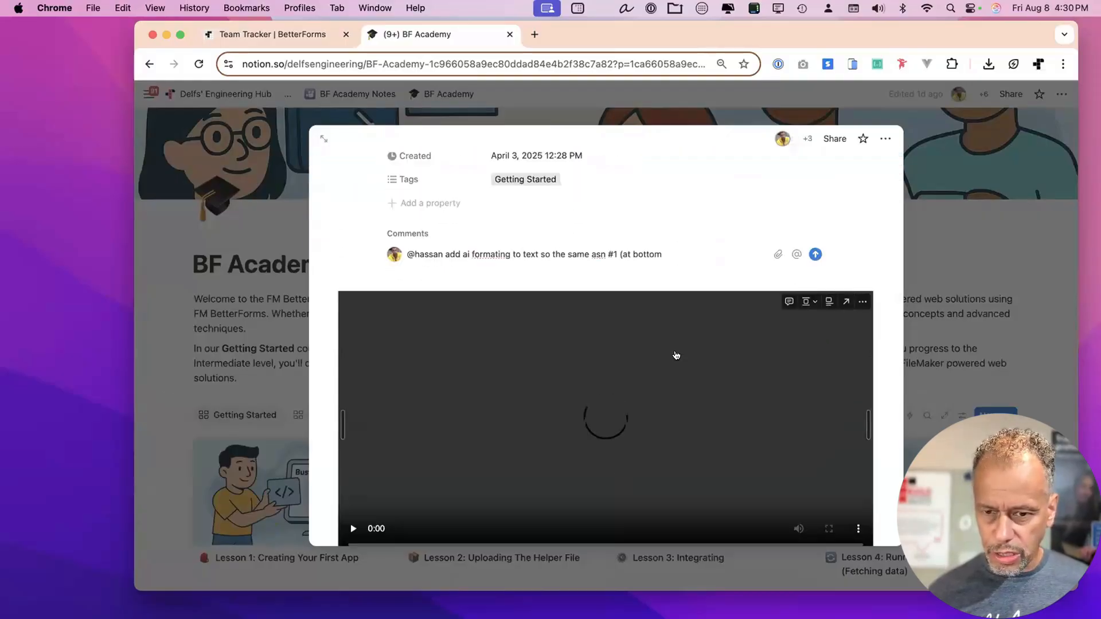
key(Escape)
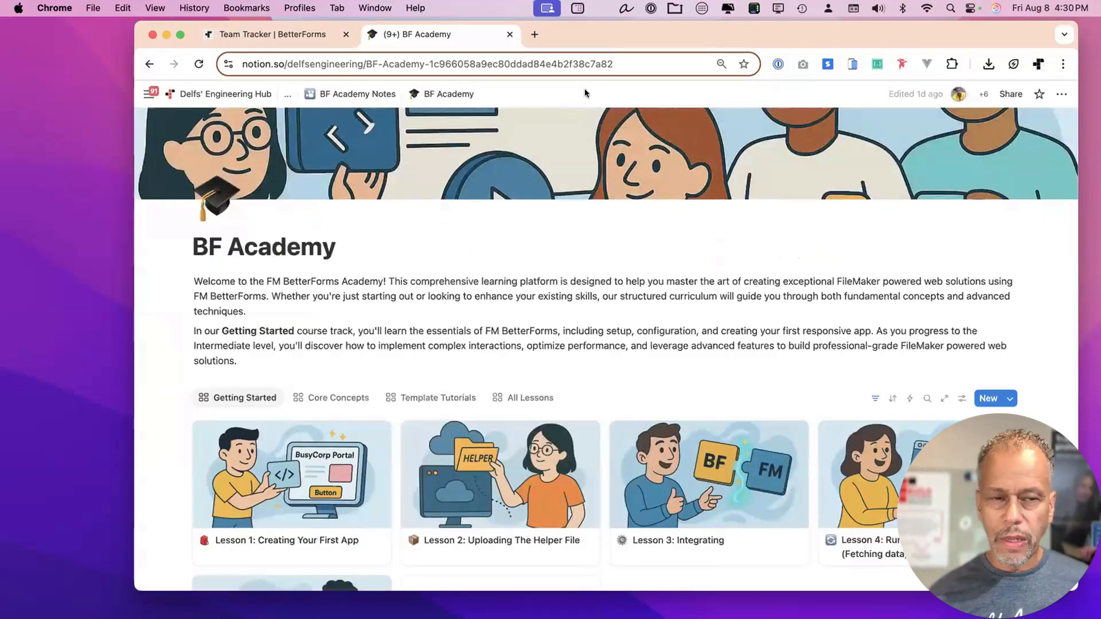
click(509, 35)
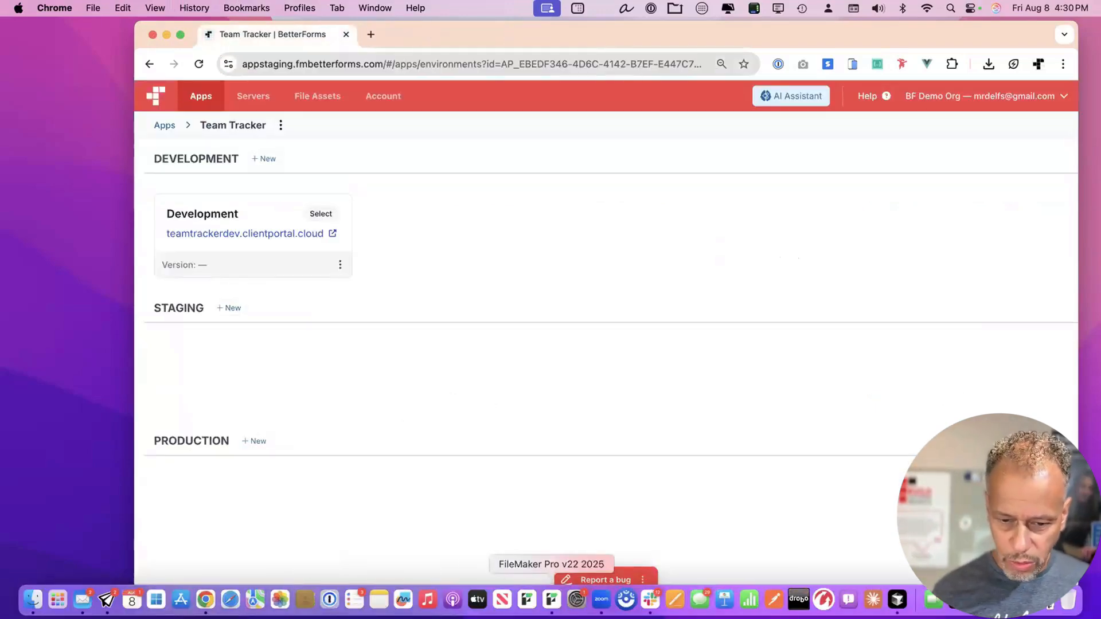
In FileMaker Pro, open the Script Workspace and collapse all the script folders.
click(551, 599)
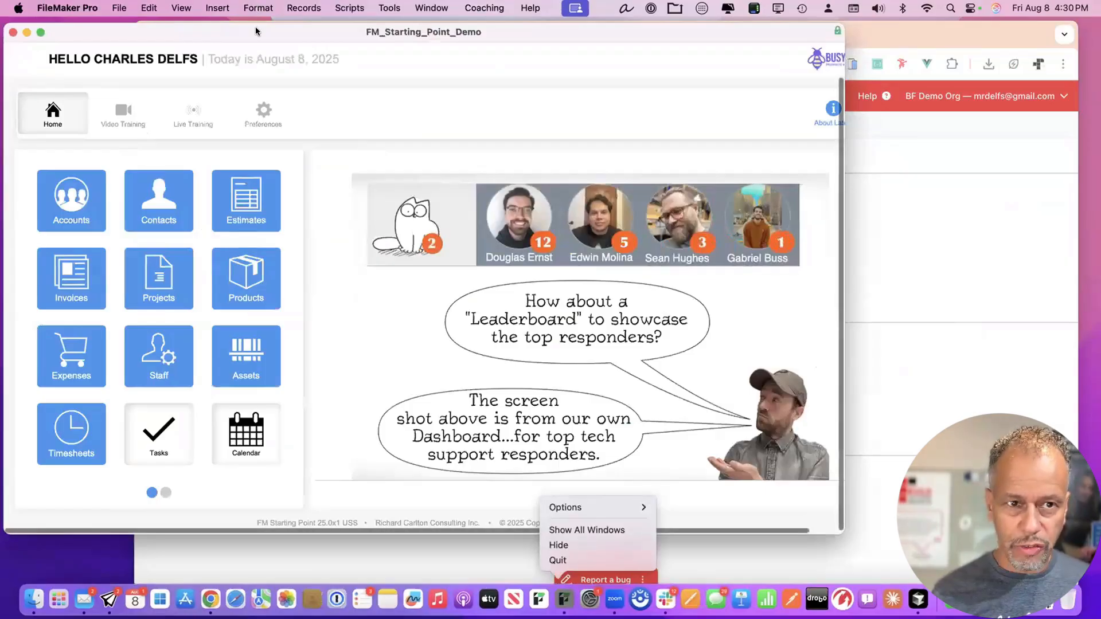
drag(256, 31, 311, 33)
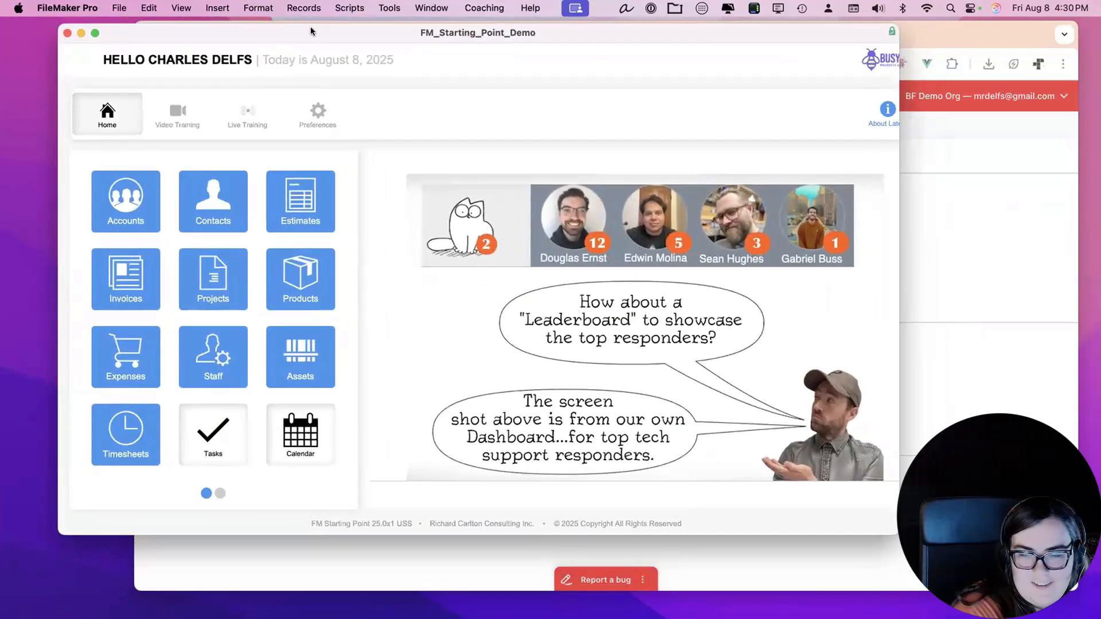
key(super+shift+s)
click(201, 129)
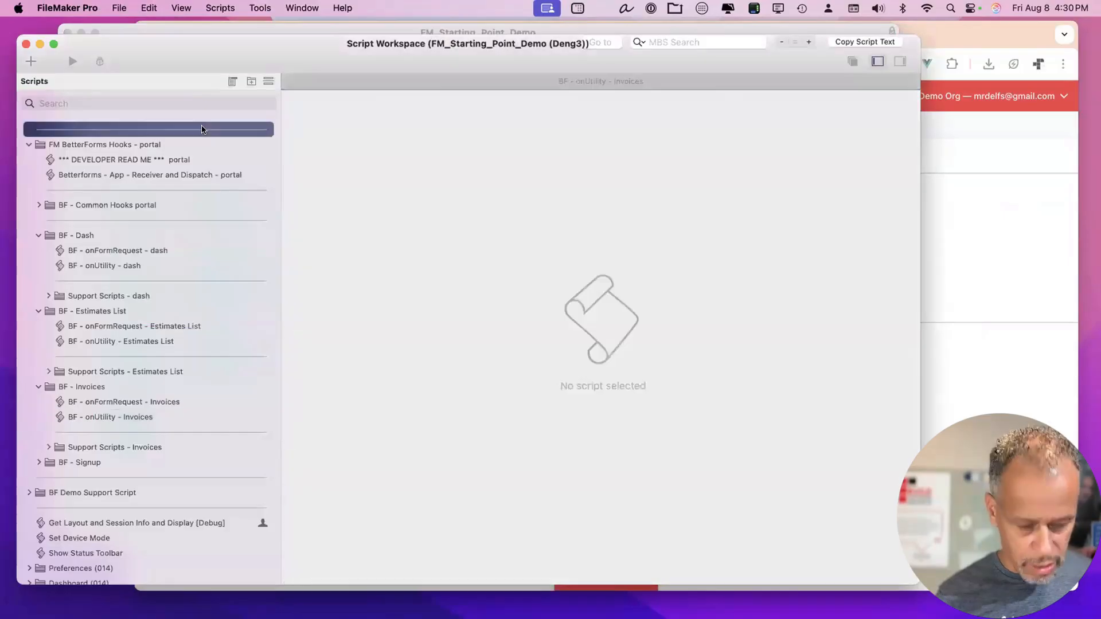
key(super+a)
key(Left)
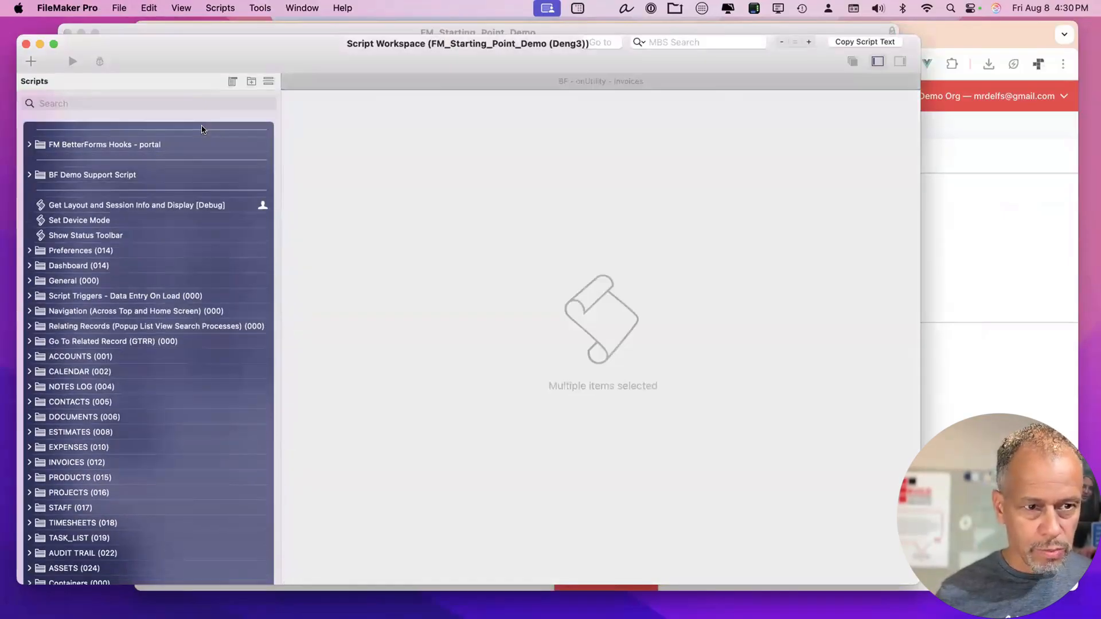
key(Down)
key(Up)
key(super+c)
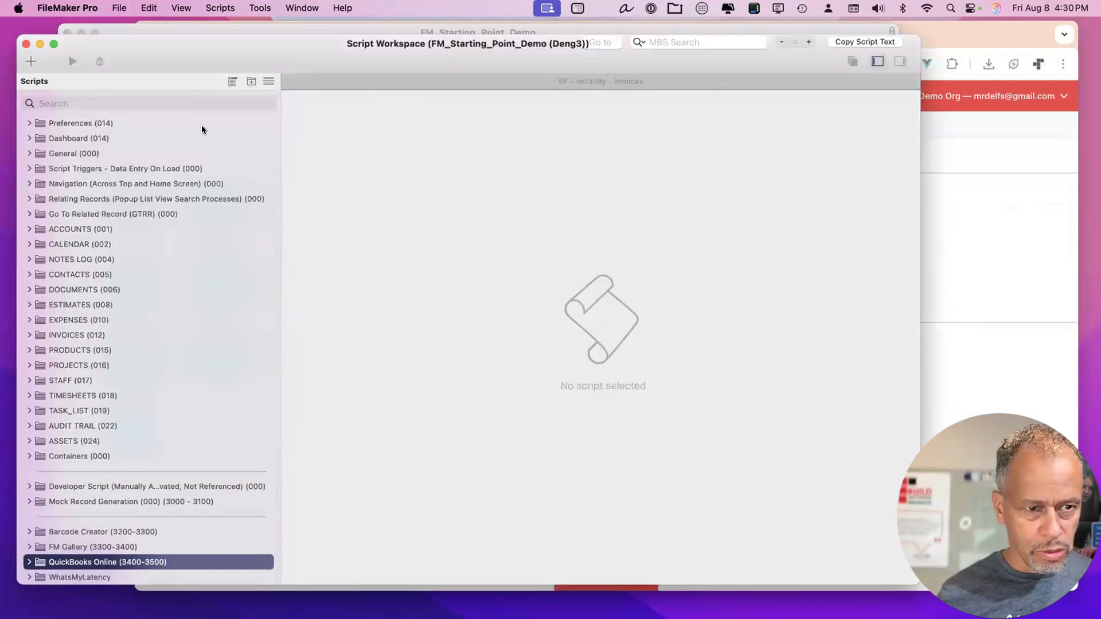
scroll(201, 126, up, 15)
Add a stack of new separator lines at the top of the script list.
click(167, 128)
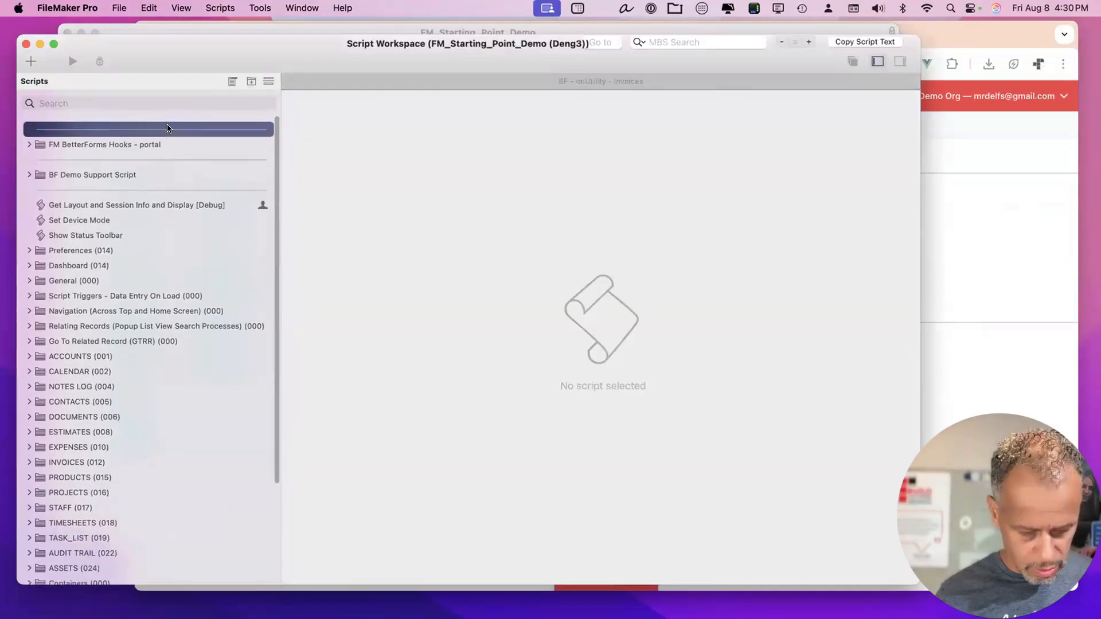
key(super+d)
key(super+d)
key(super+d)
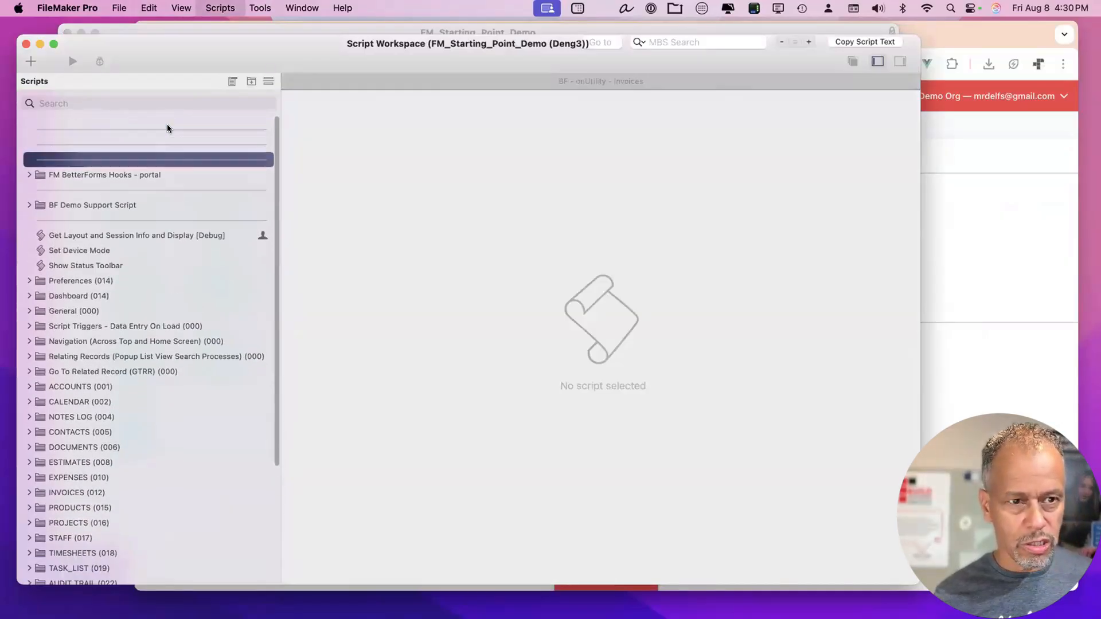
key(super+d)
key(super+d)
key(super+d)
key(super+d)
drag(201, 53, 254, 56)
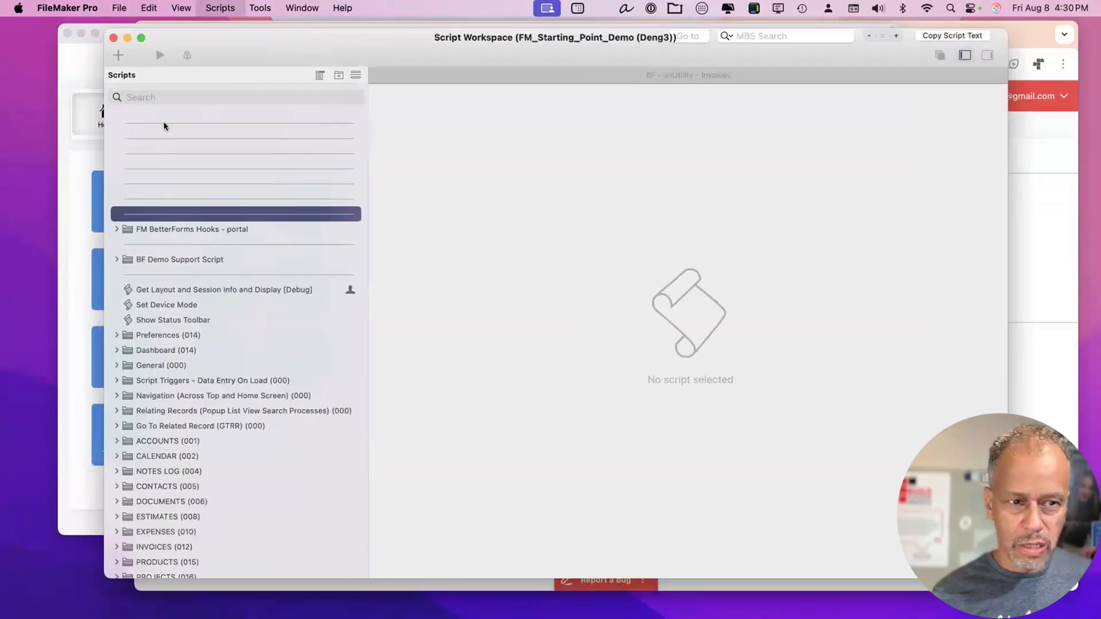
key(super+d)
key(super+d)
key(super+d)
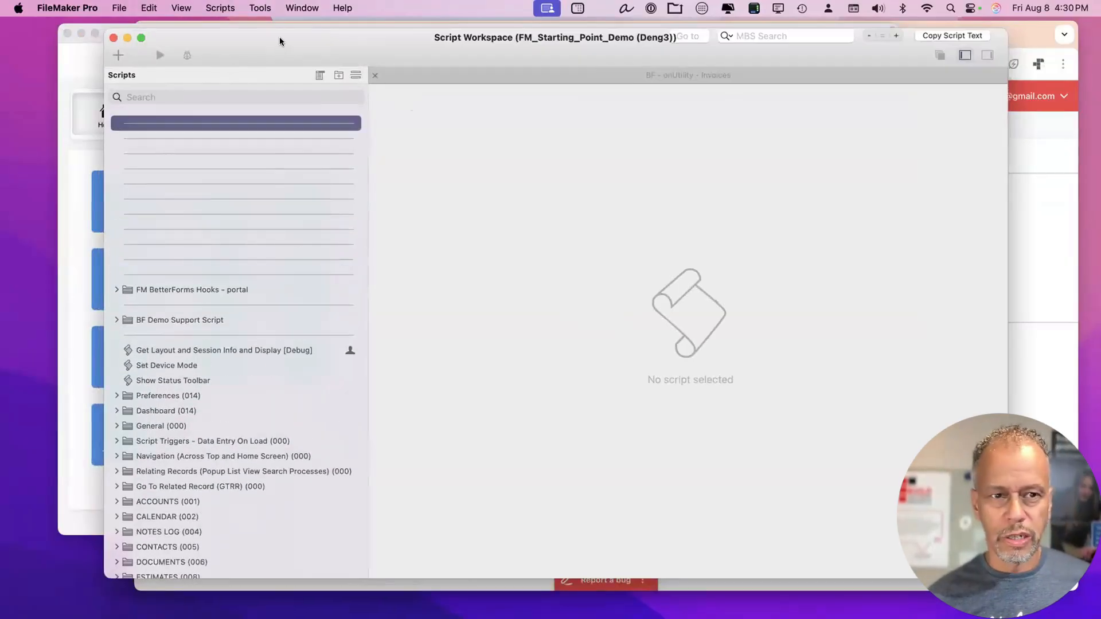
Bring the BetterForms_Helper_BUSYCORP window to the front from the Window menu.
drag(280, 37, 641, 39)
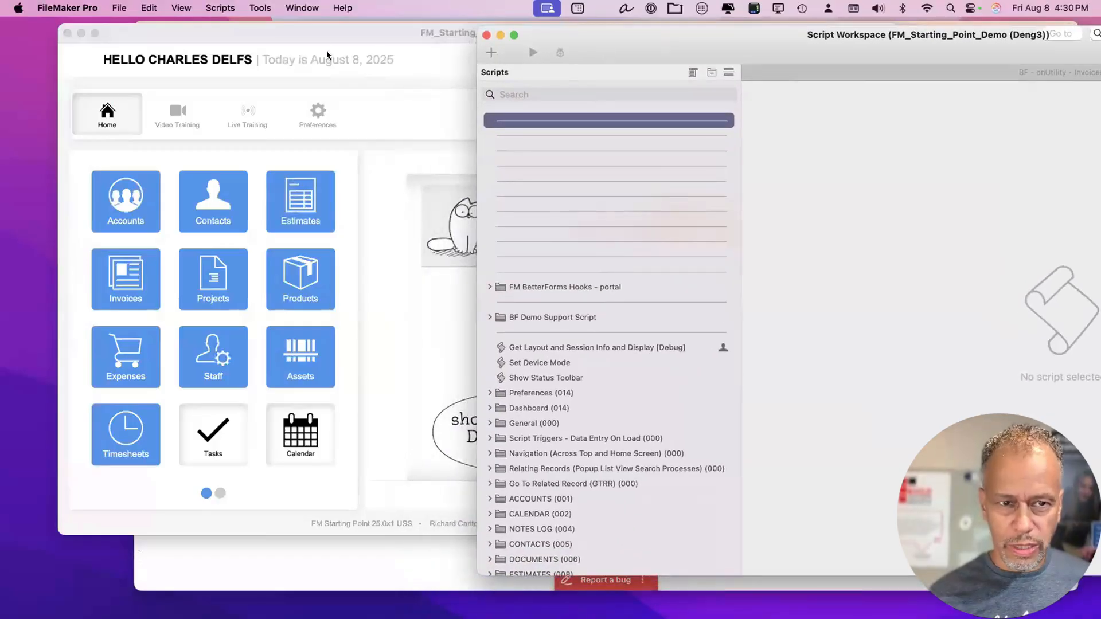
click(319, 74)
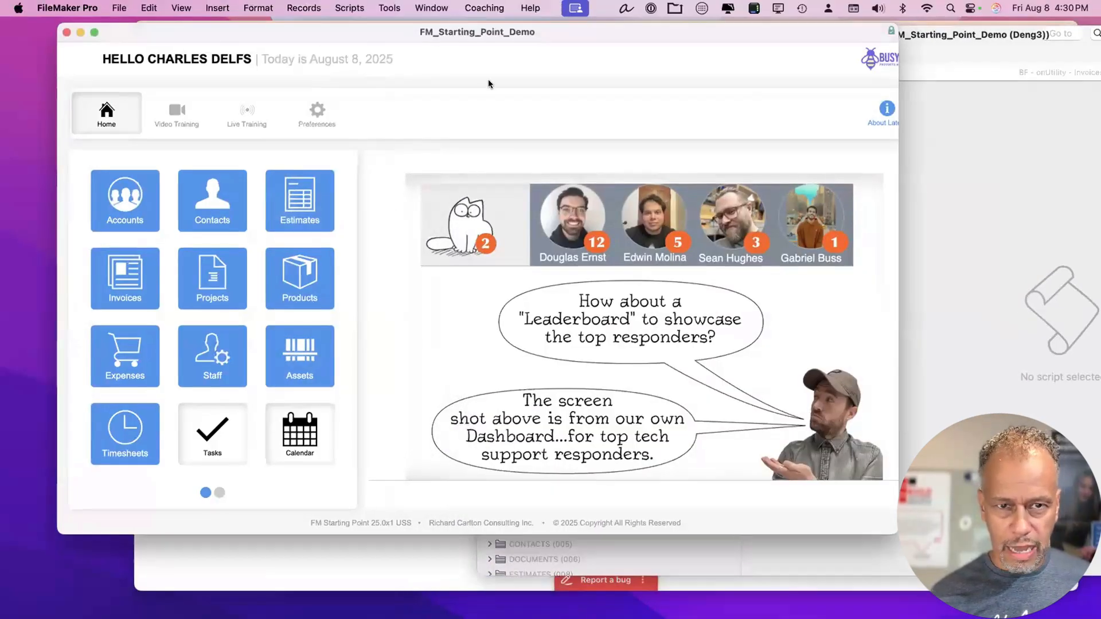
click(431, 8)
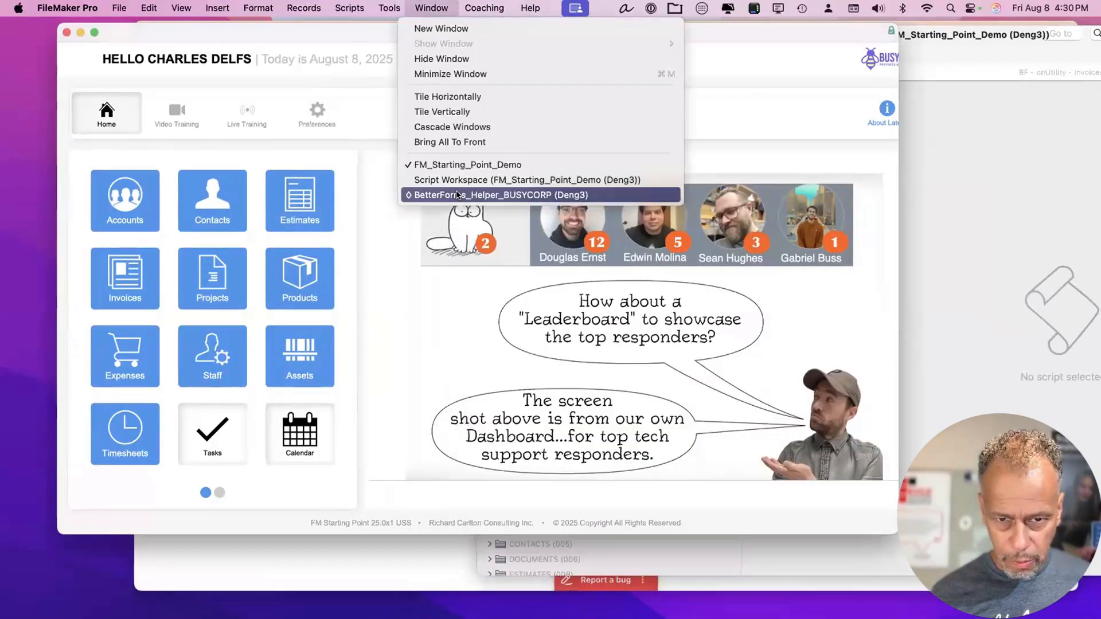
click(456, 195)
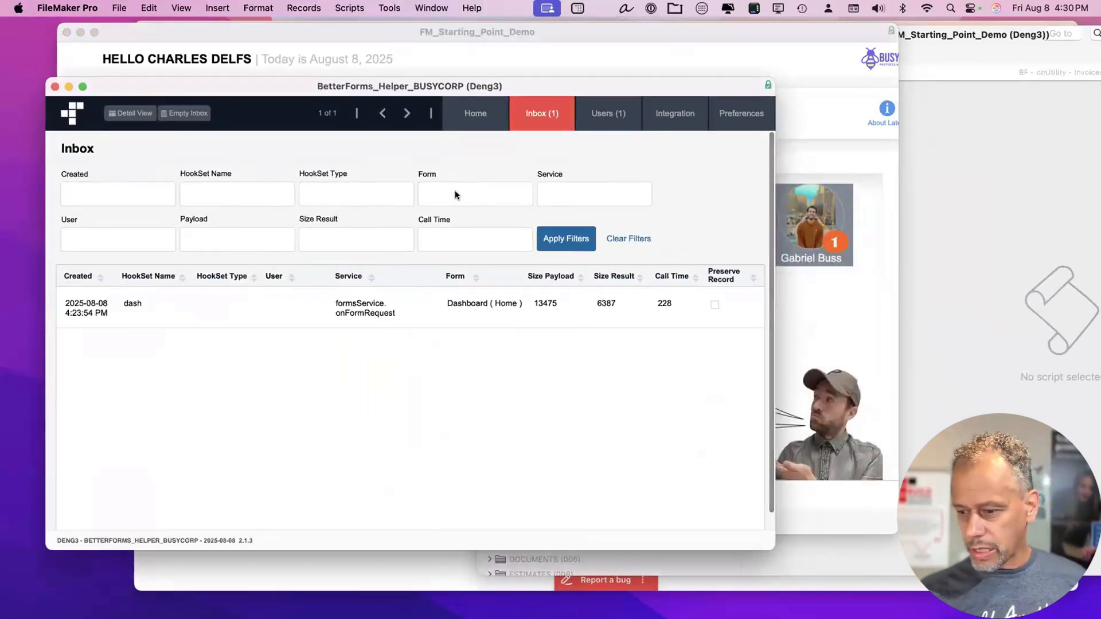
key(super+Tab)
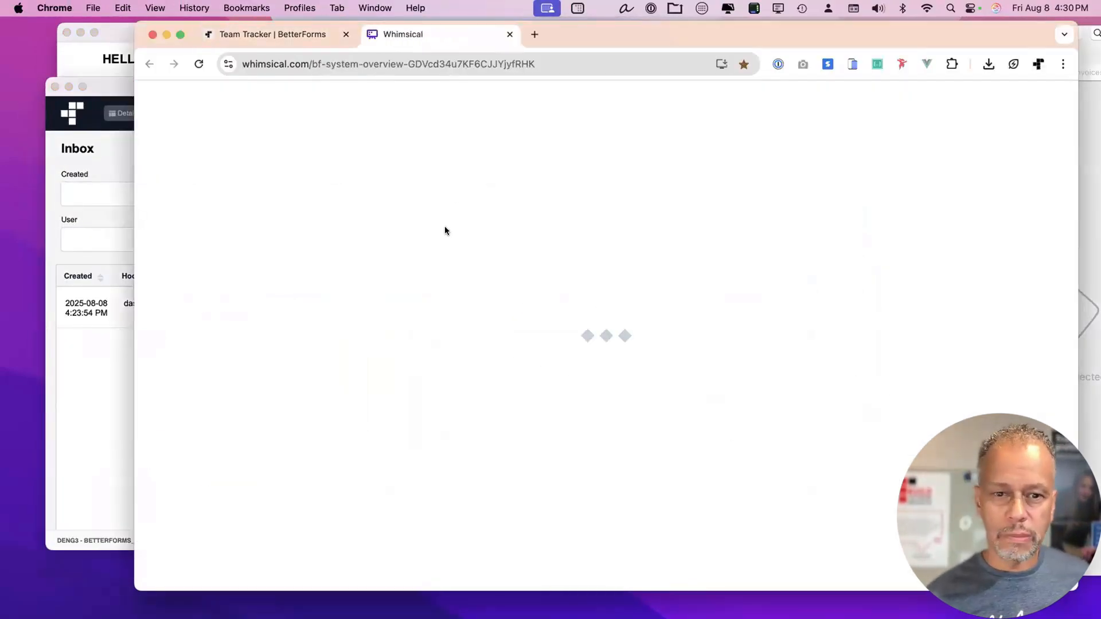
Pan around the Whimsical BF System overview diagram, then bring the FileMaker helper window forward.
scroll(780, 293, right, 5)
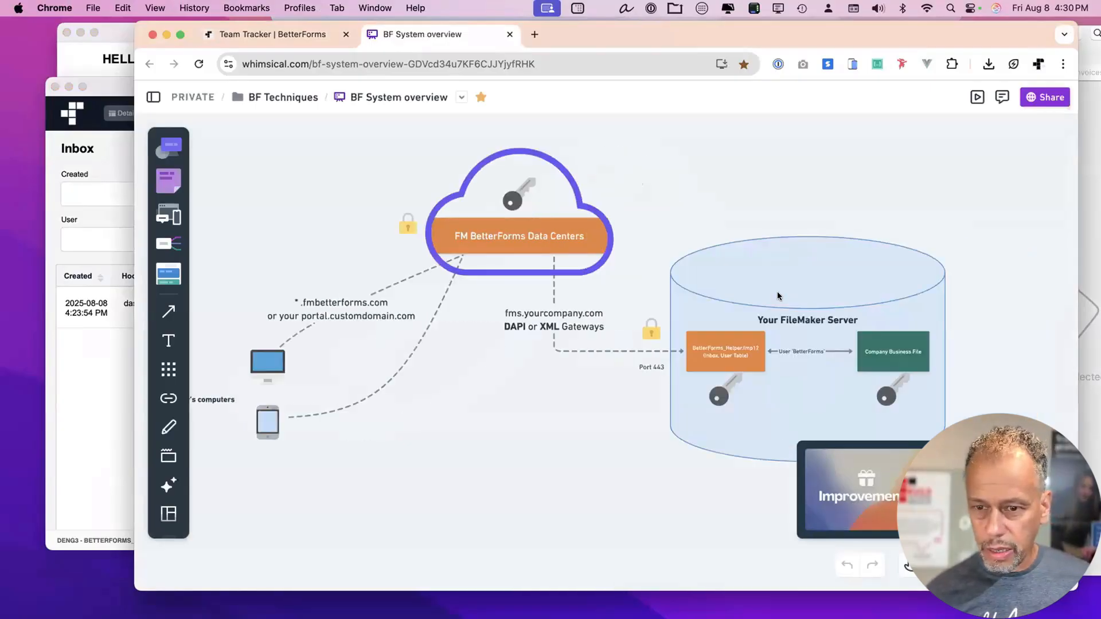
scroll(559, 352, up, 5)
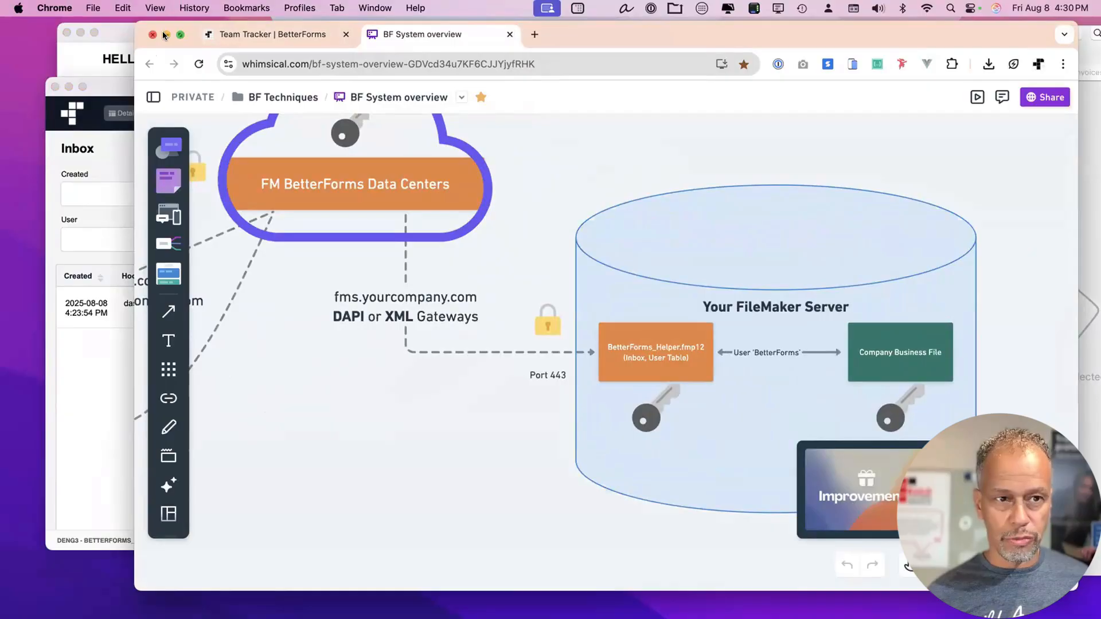
click(114, 90)
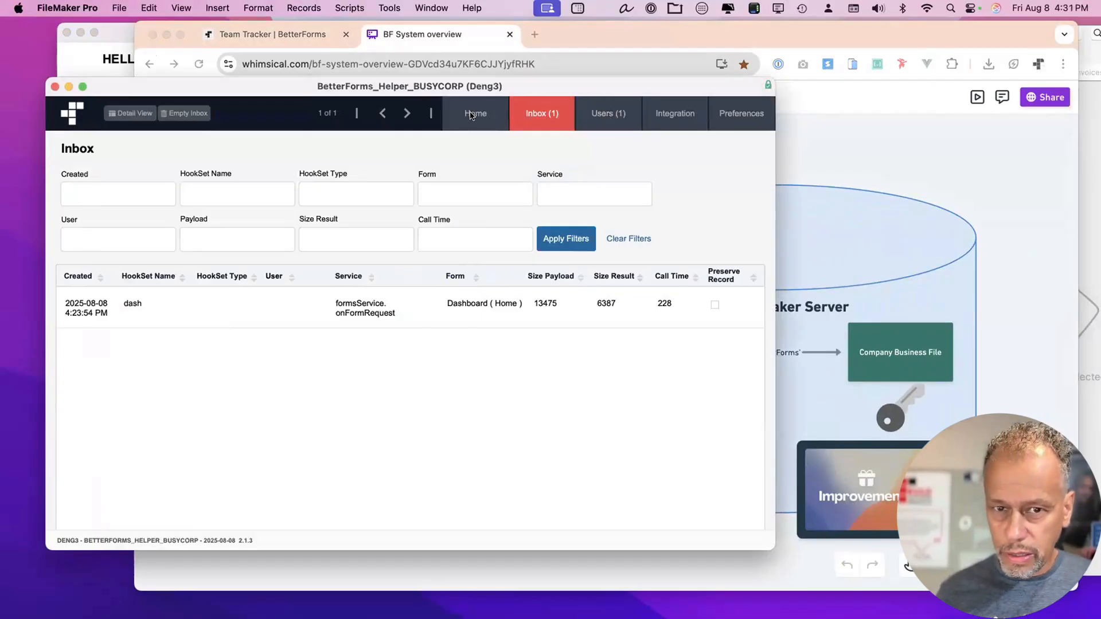
Copy the BetterForms custom functions from the helper's Integration page.
click(674, 114)
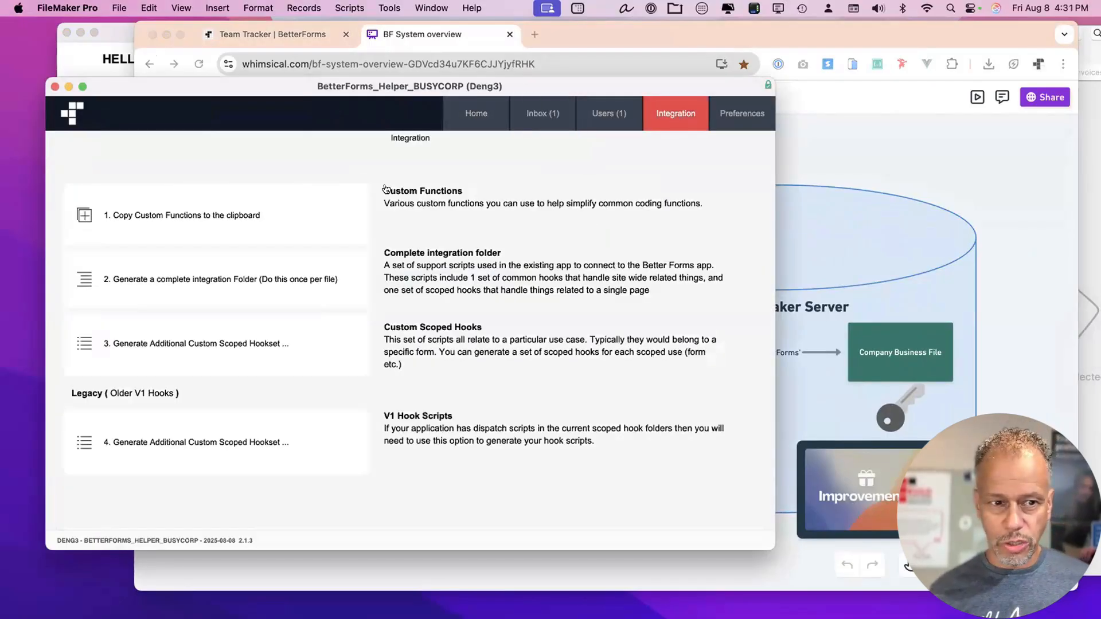
click(285, 209)
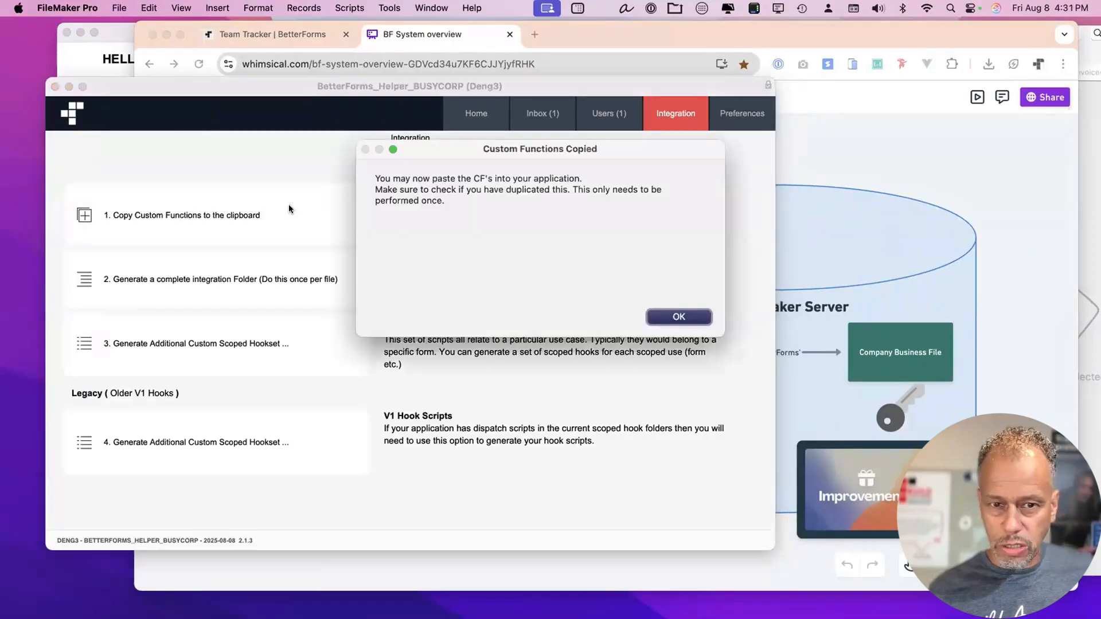
click(678, 317)
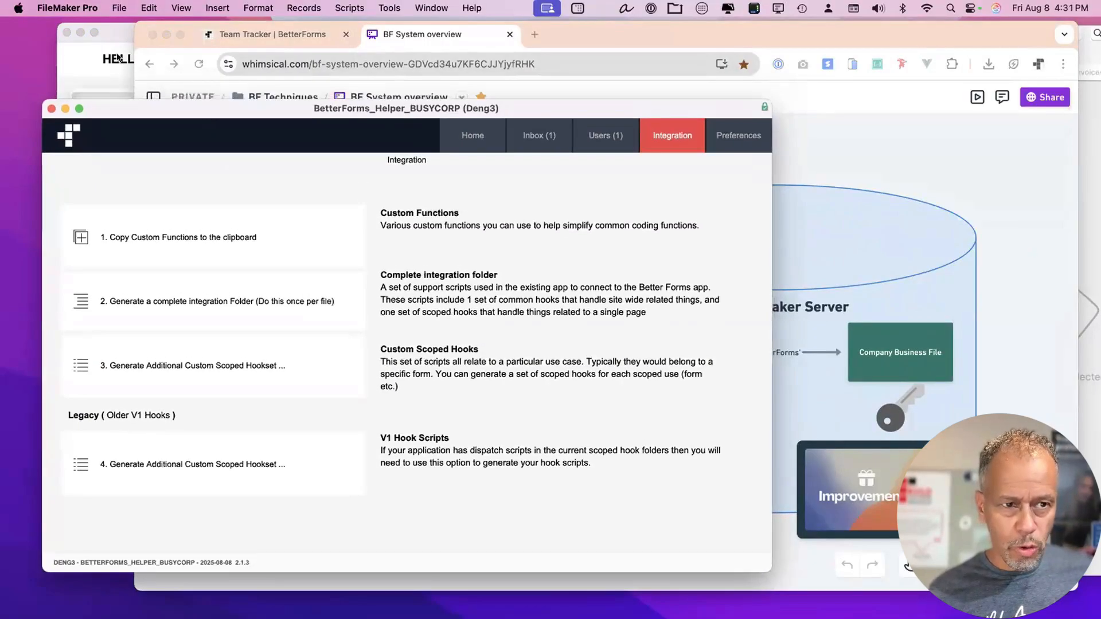
In FM_Starting_Point_Demo, open Manage Custom Functions and widen the function name column.
click(118, 33)
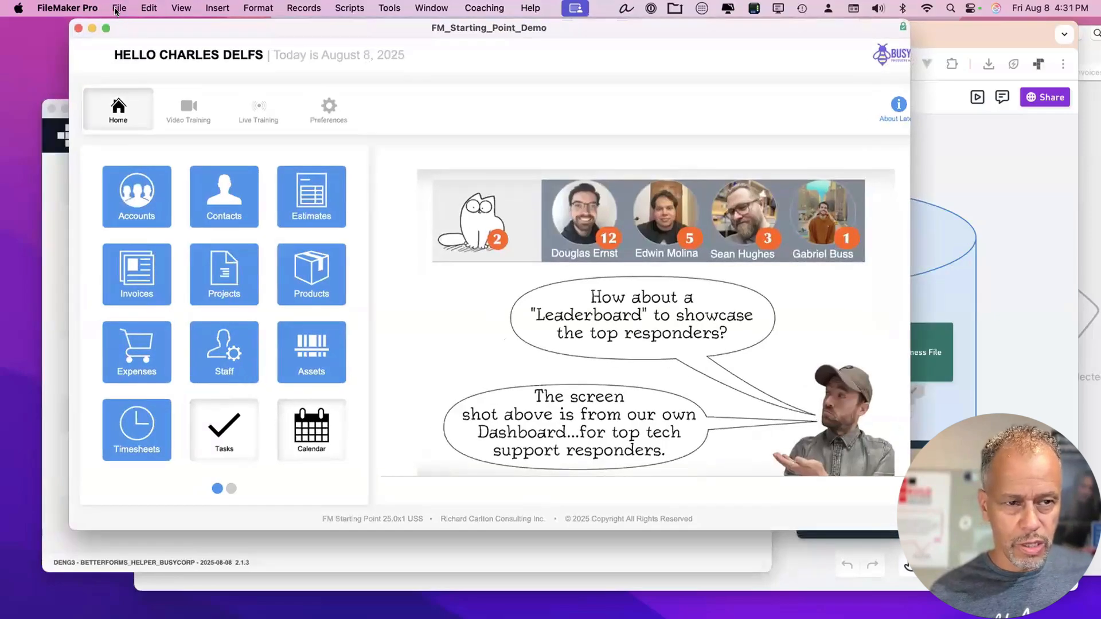
click(118, 8)
mouse_move(172, 134)
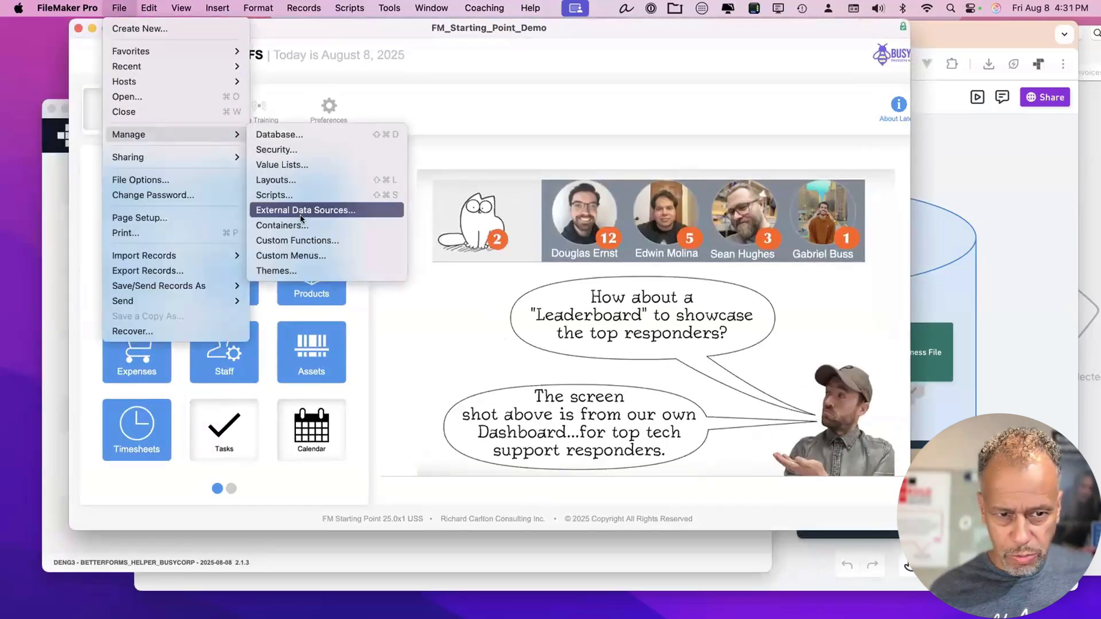
click(307, 240)
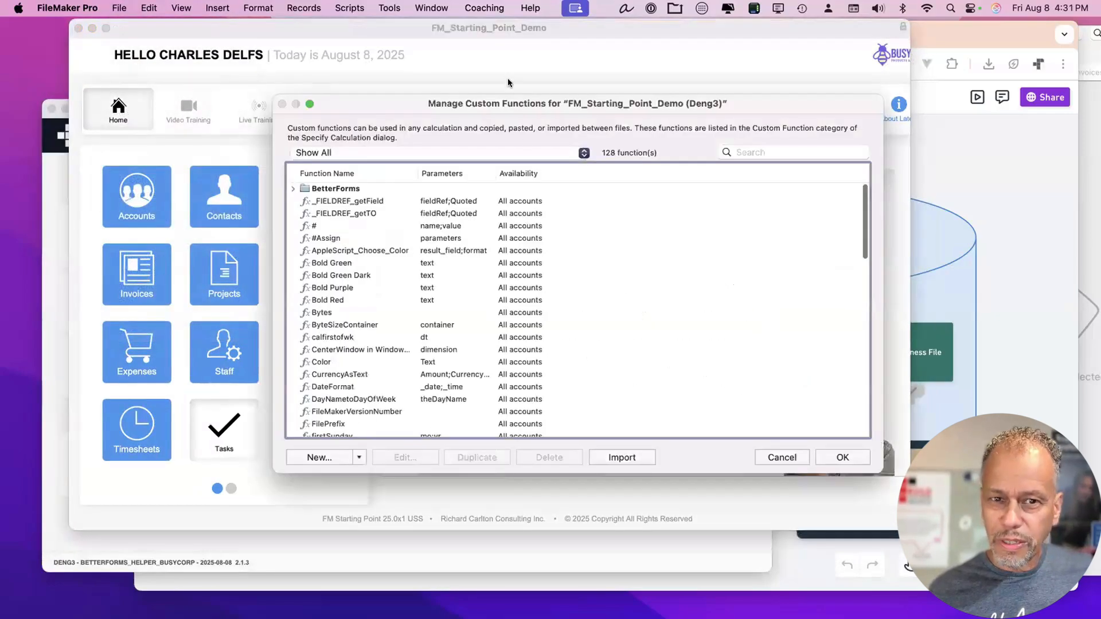
drag(505, 103, 520, 65)
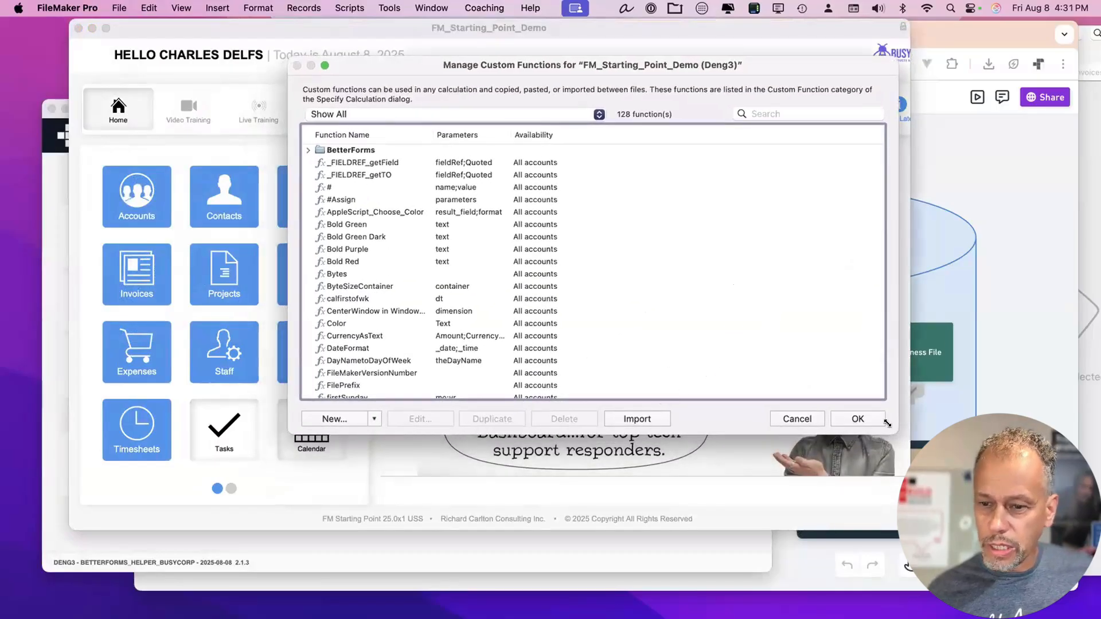
drag(887, 422, 919, 537)
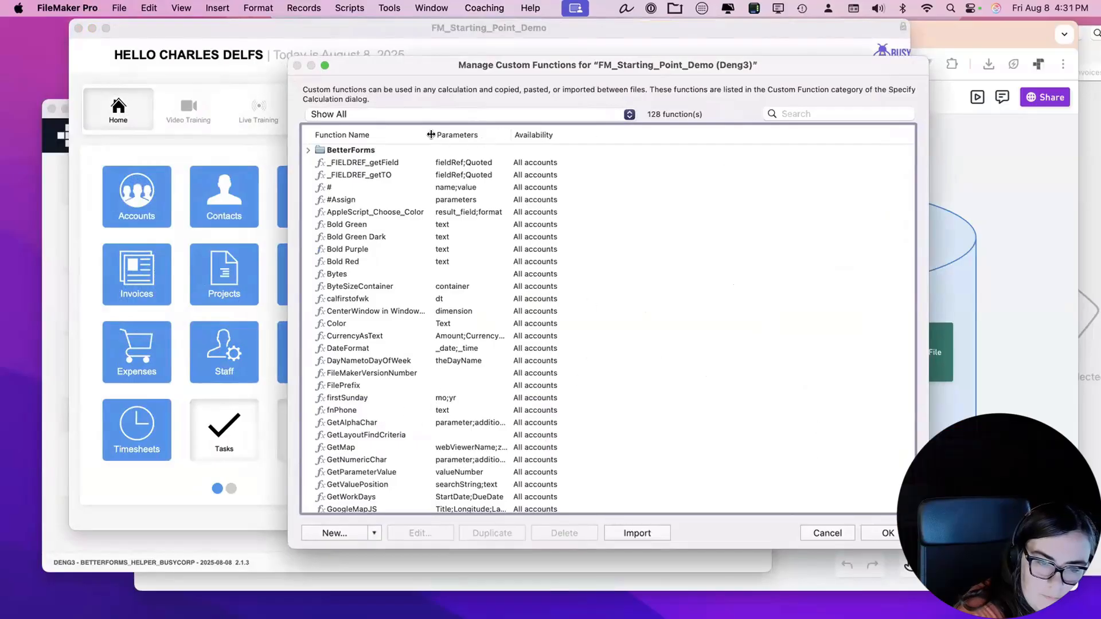
drag(427, 138, 492, 137)
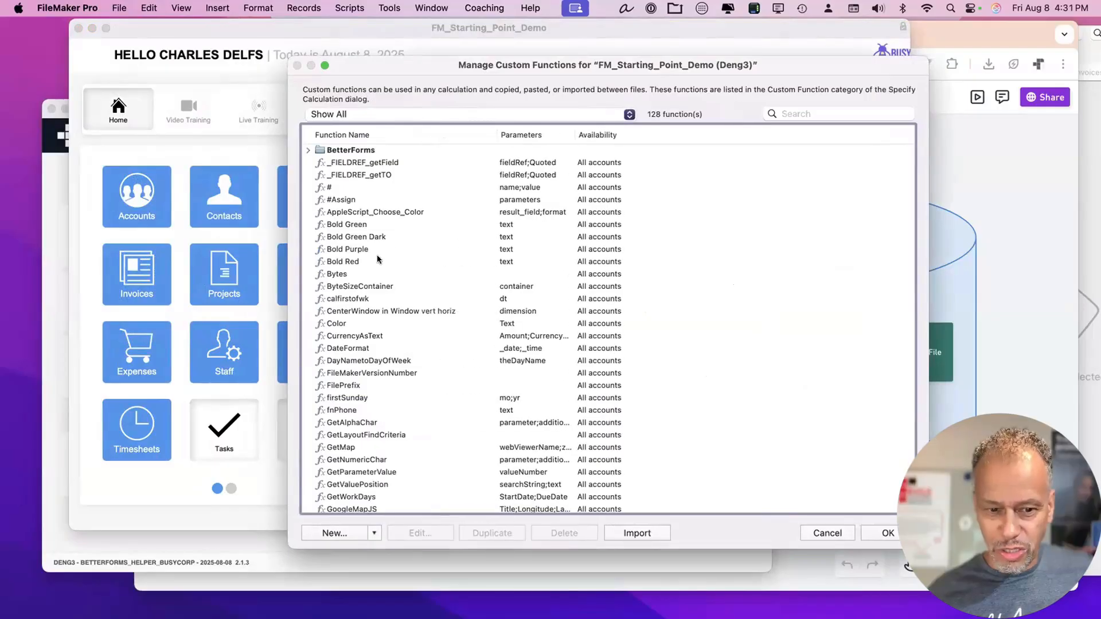
Create a new custom functions folder named my BF CF's.
click(366, 345)
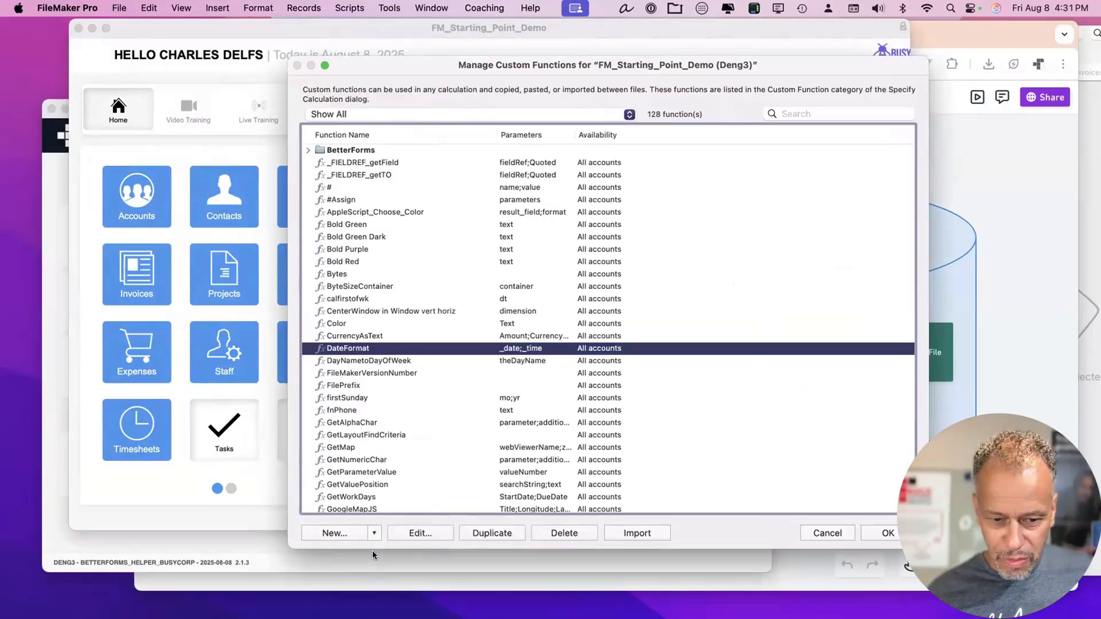
click(373, 532)
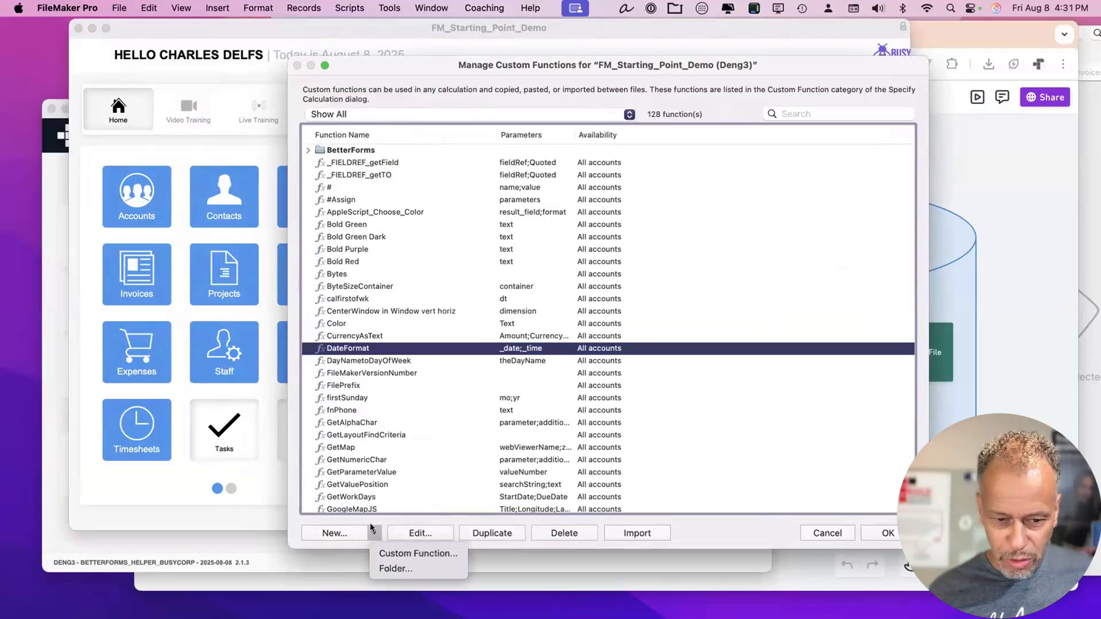
click(406, 552)
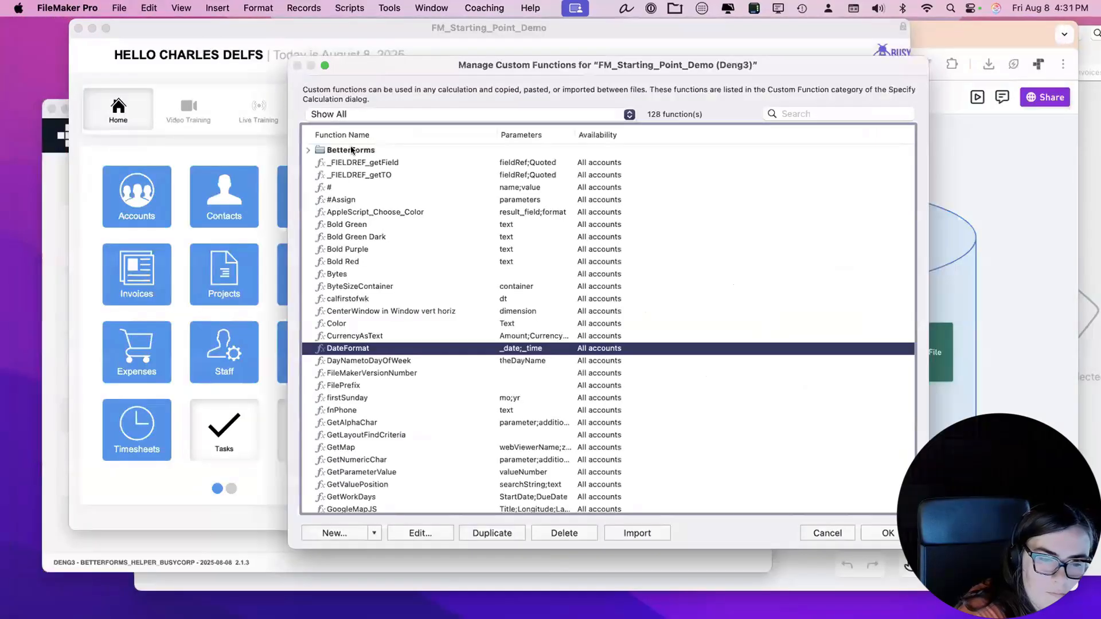
click(373, 533)
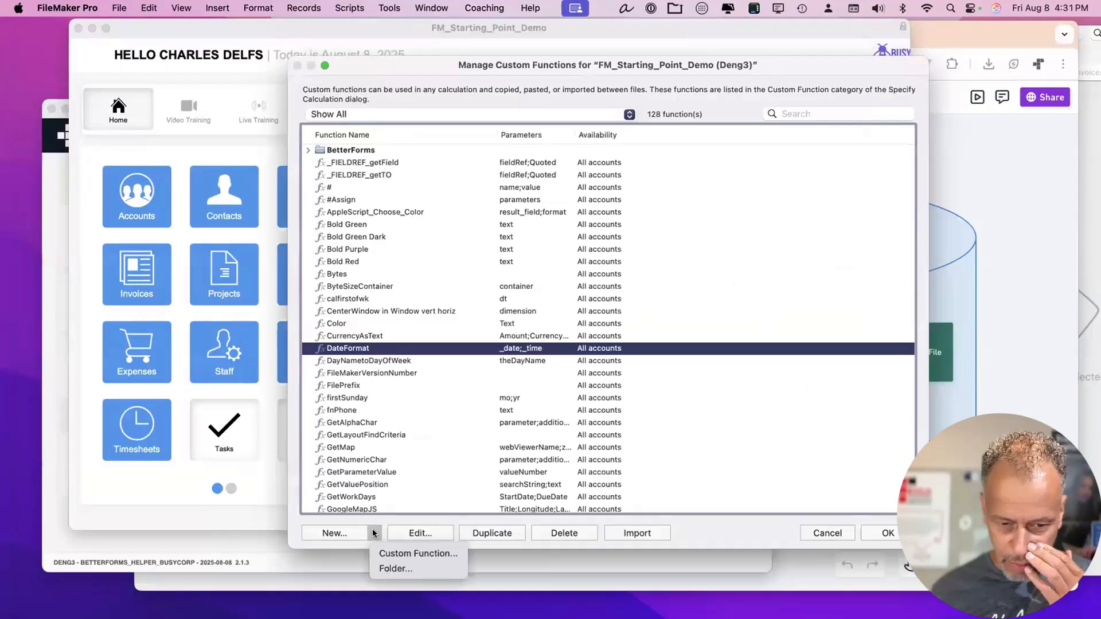
click(387, 568)
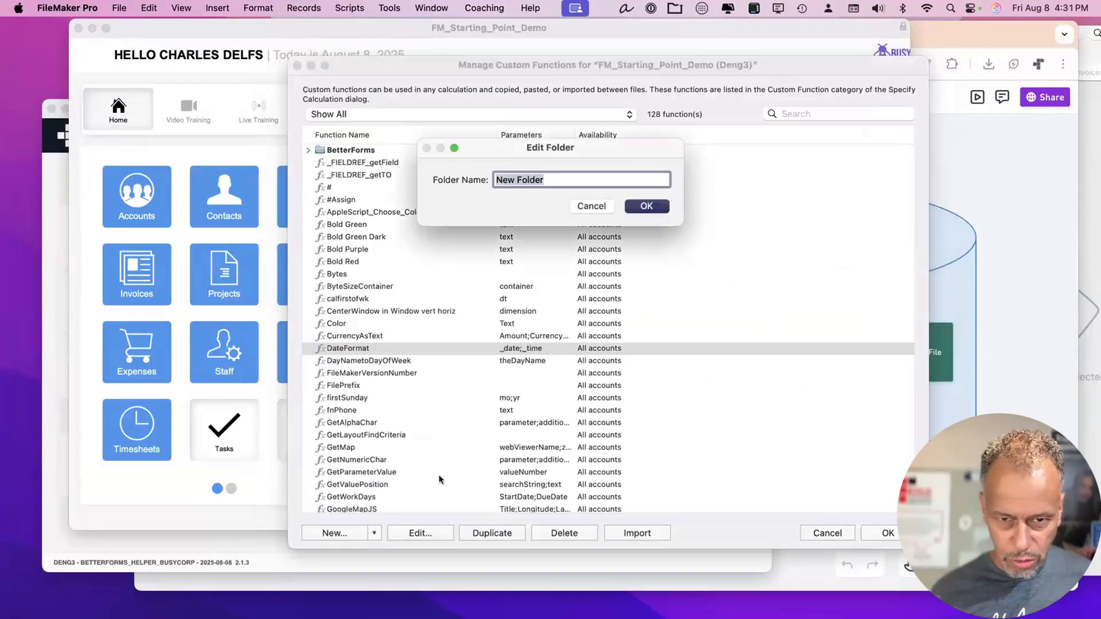
text(my )
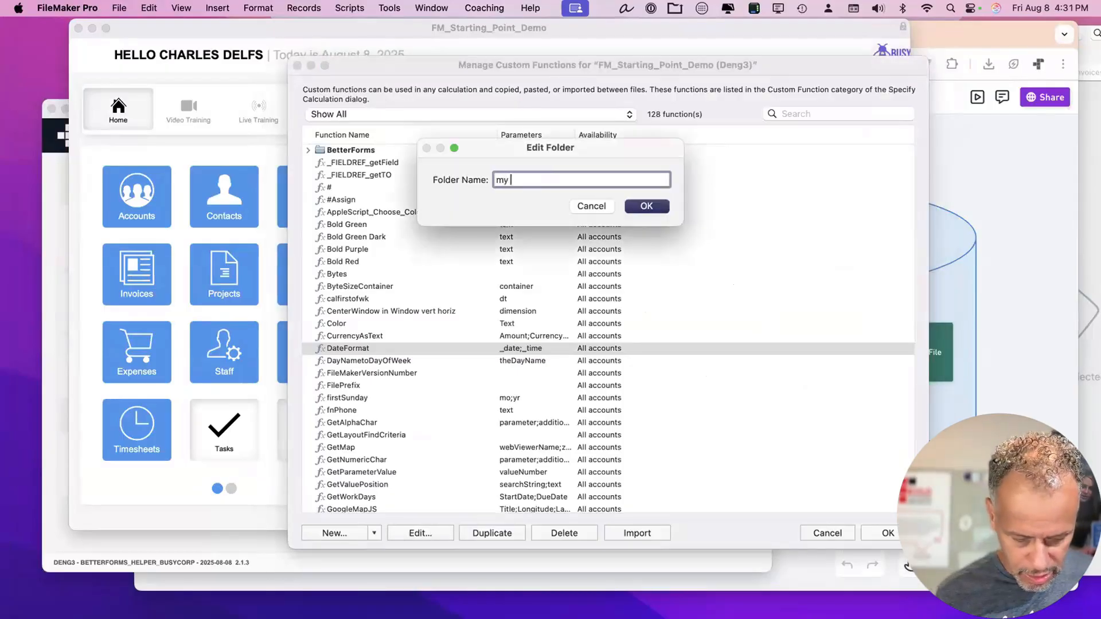
text(CBF)
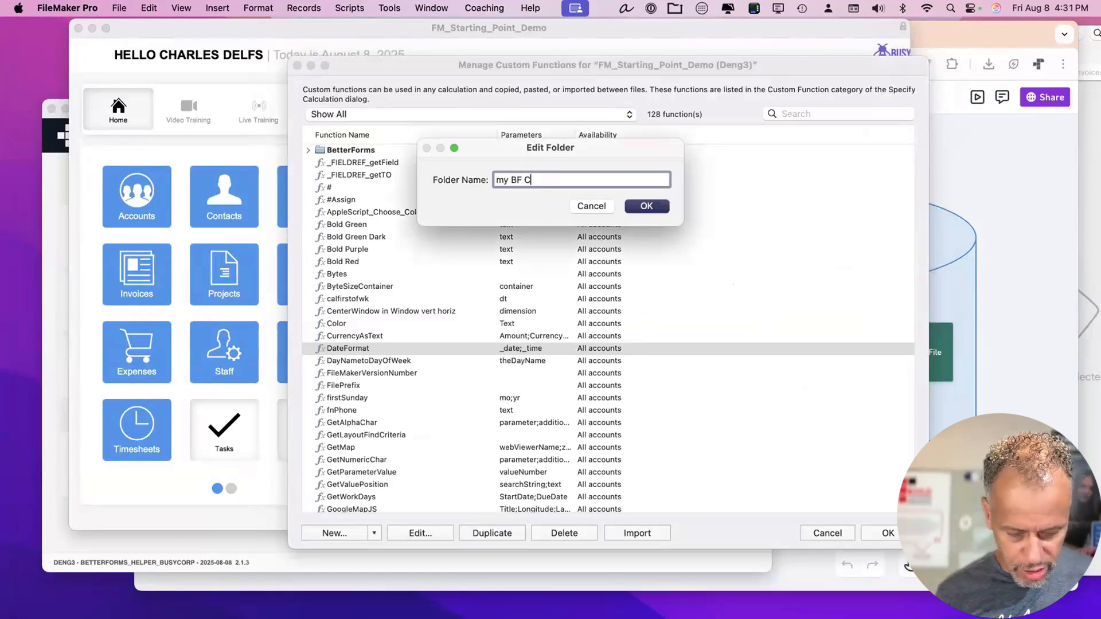
key(Return)
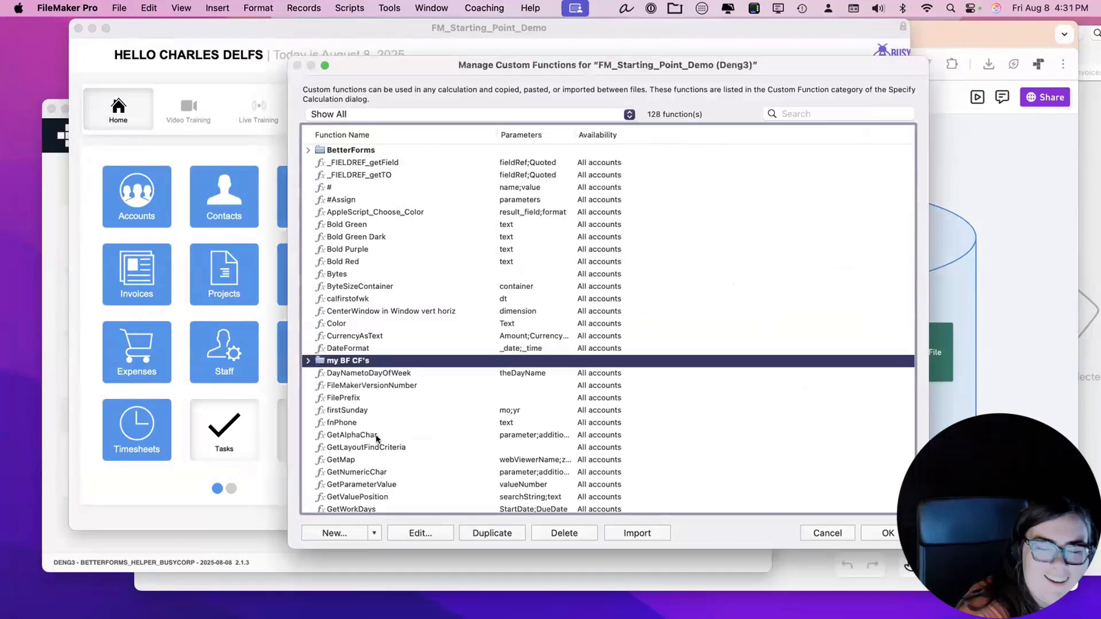
click(308, 360)
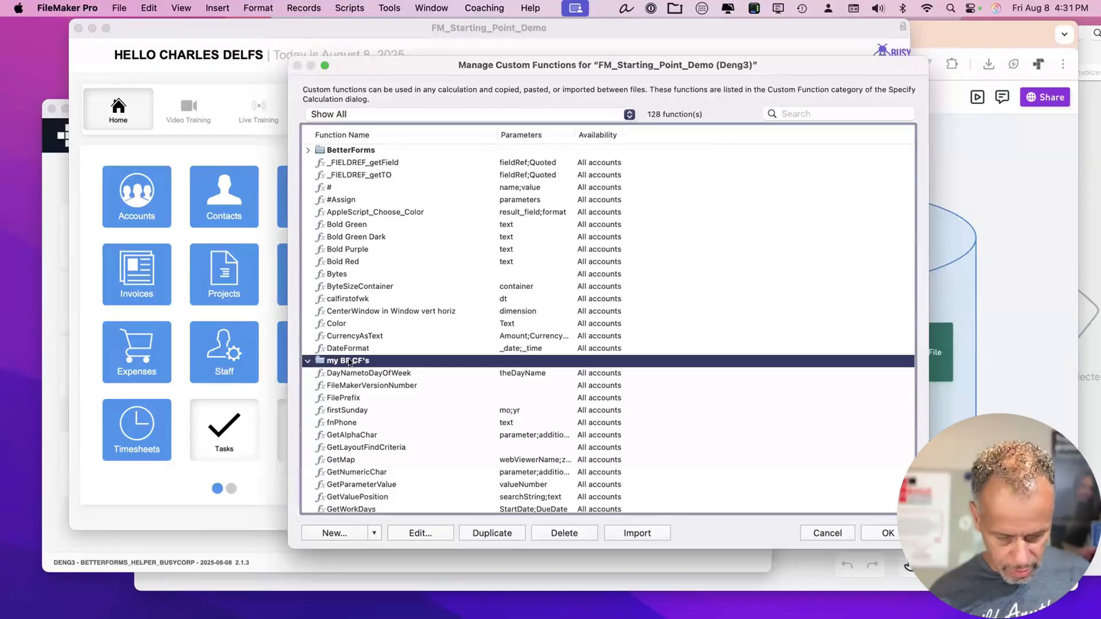
Paste the copied custom functions, review them, then cancel and discard the changes.
key(super+c)
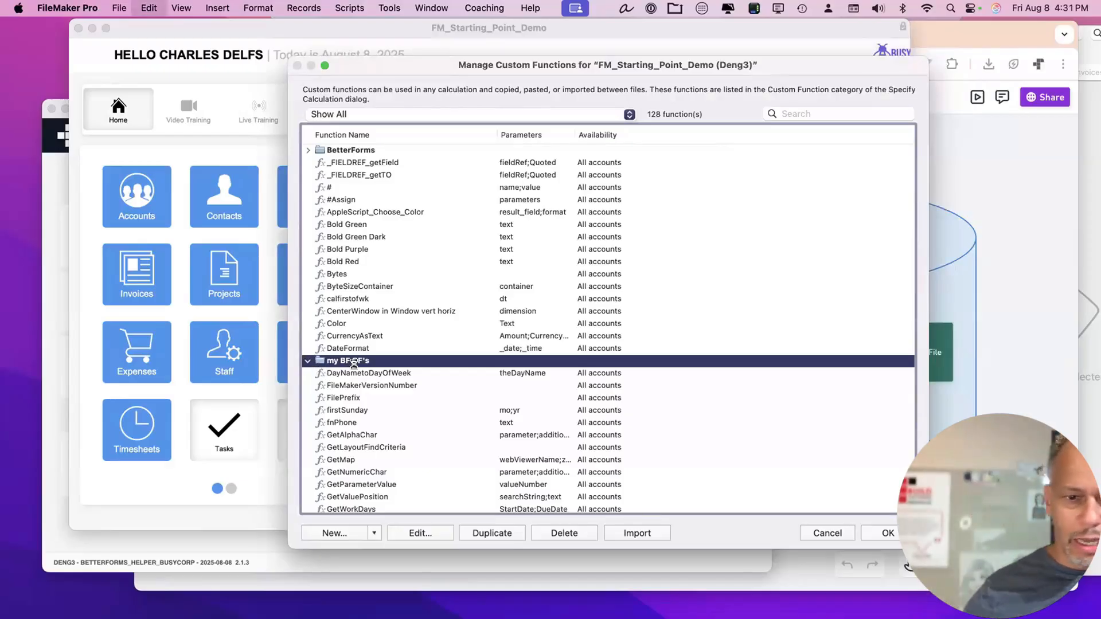
key(super+v)
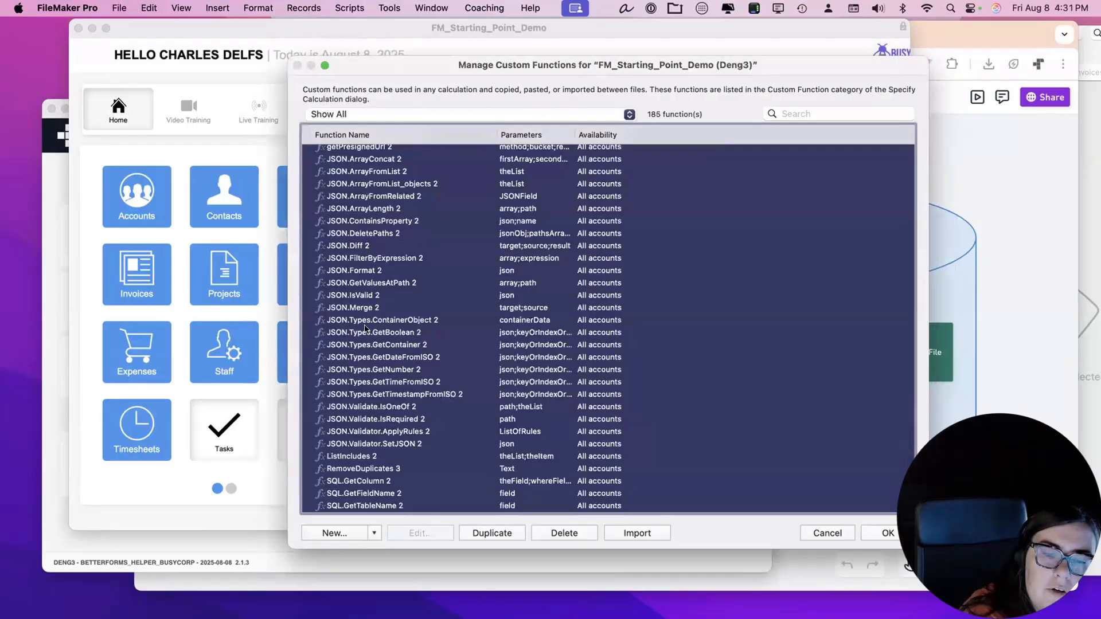
right_click(364, 329)
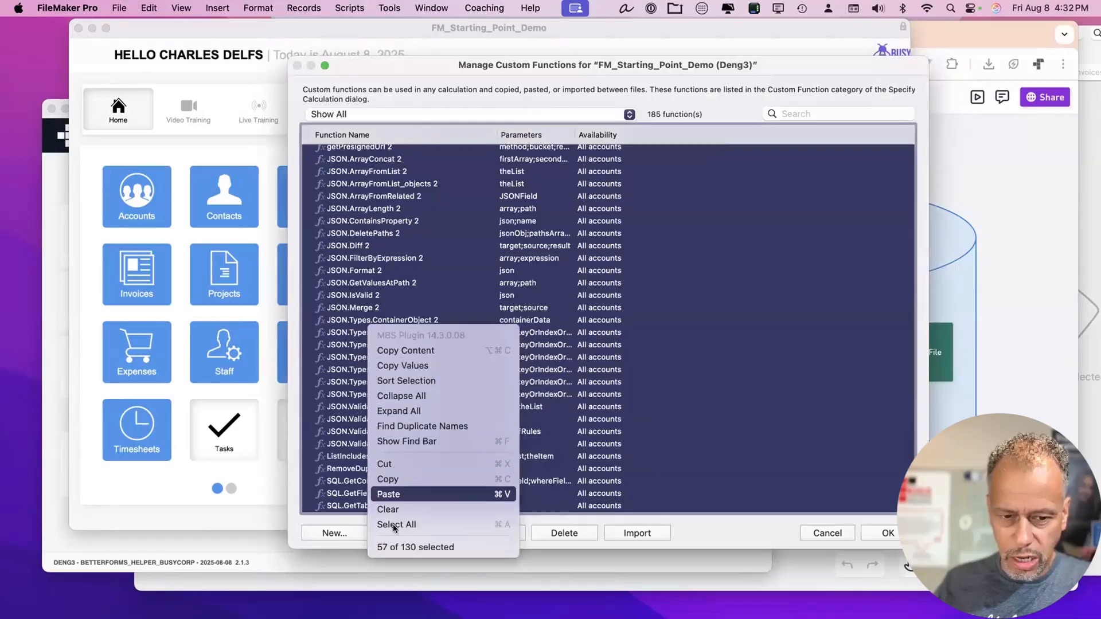
key(Escape)
scroll(582, 274, up, 4)
scroll(582, 274, up, 10)
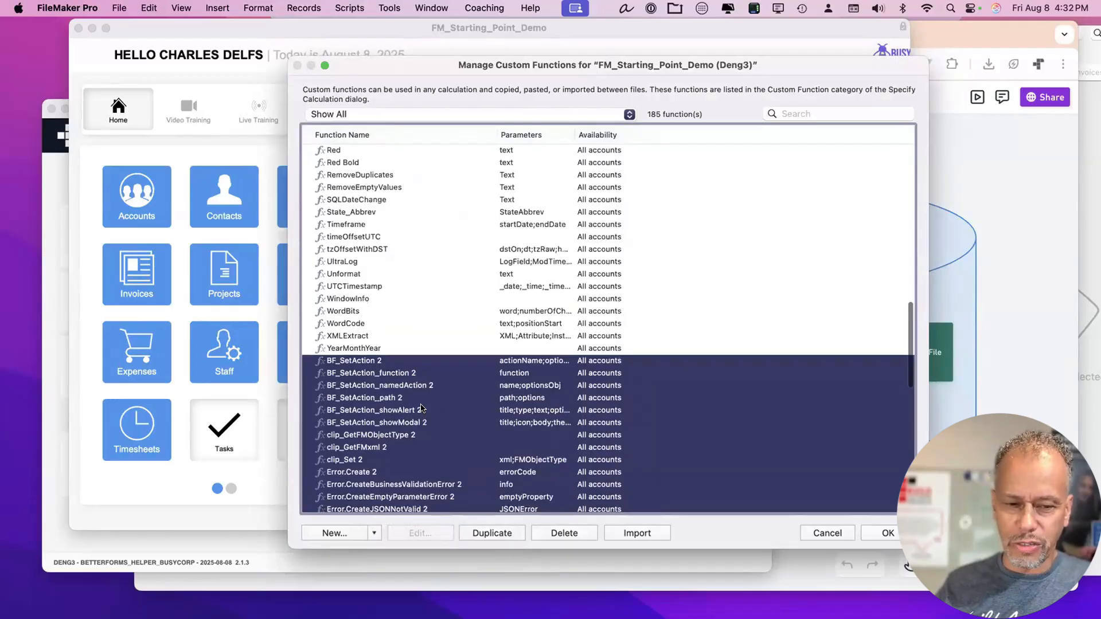
scroll(420, 396, down, 3)
scroll(417, 345, down, 1)
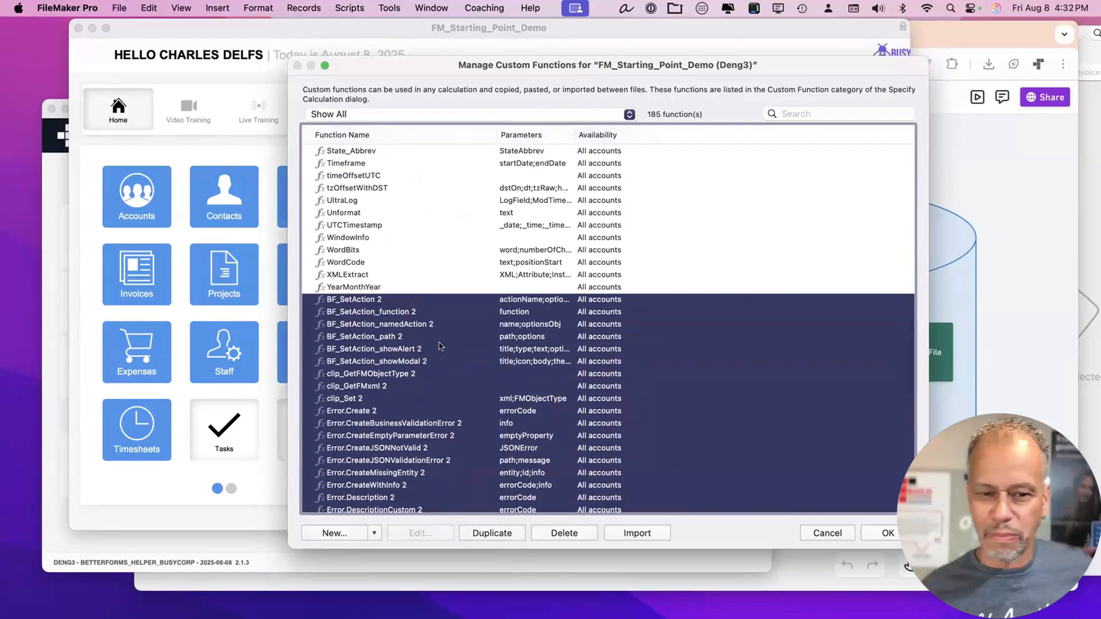
click(819, 533)
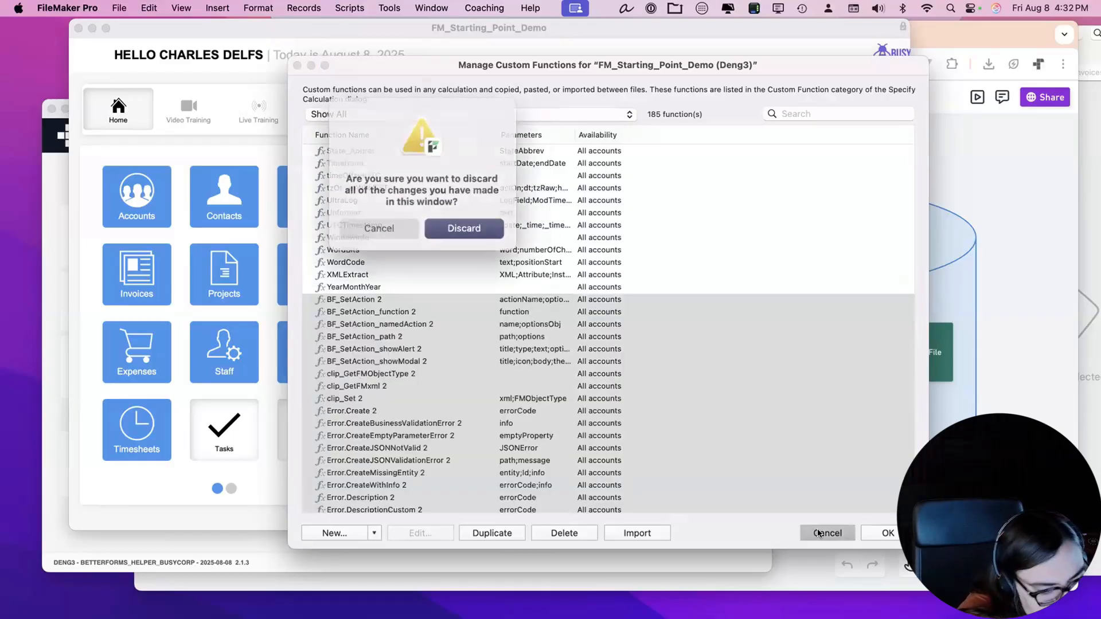
key(Escape)
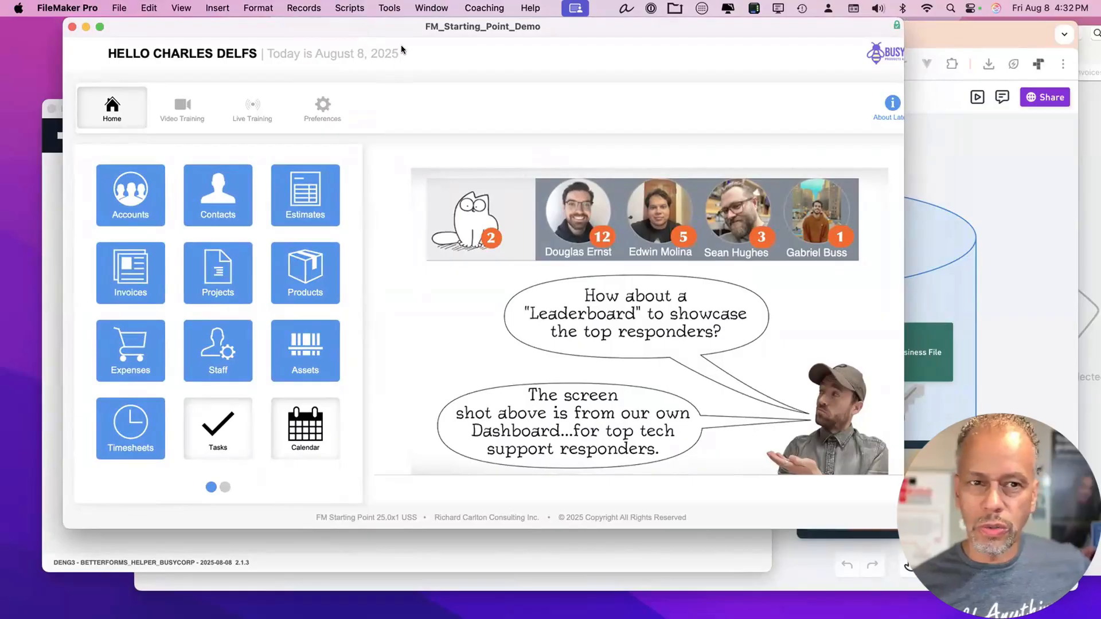
drag(407, 28, 431, 28)
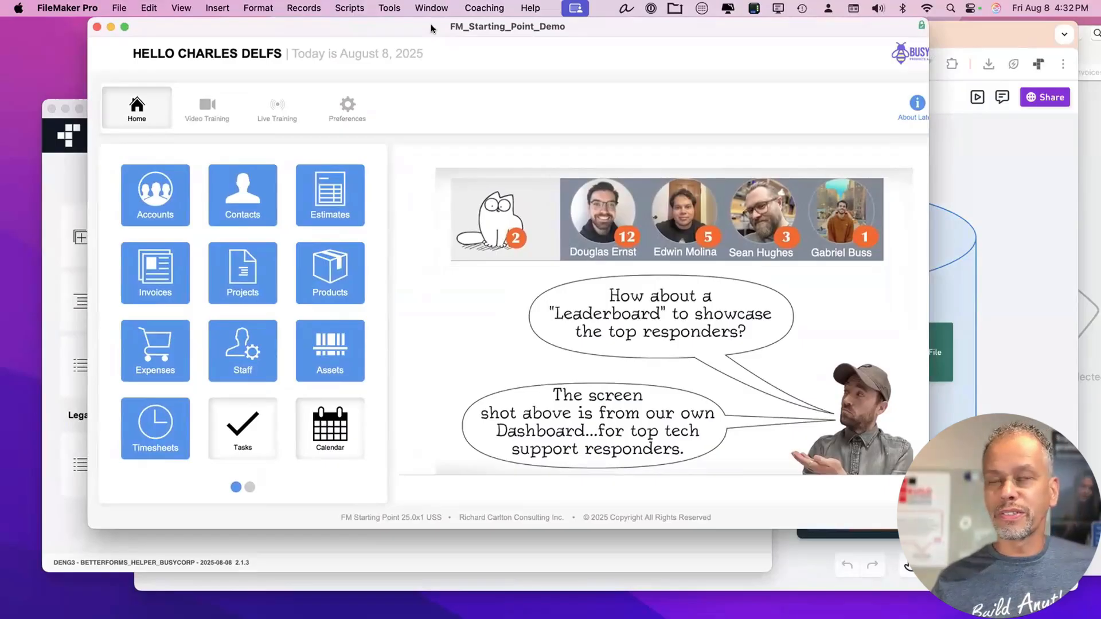
drag(532, 27, 545, 26)
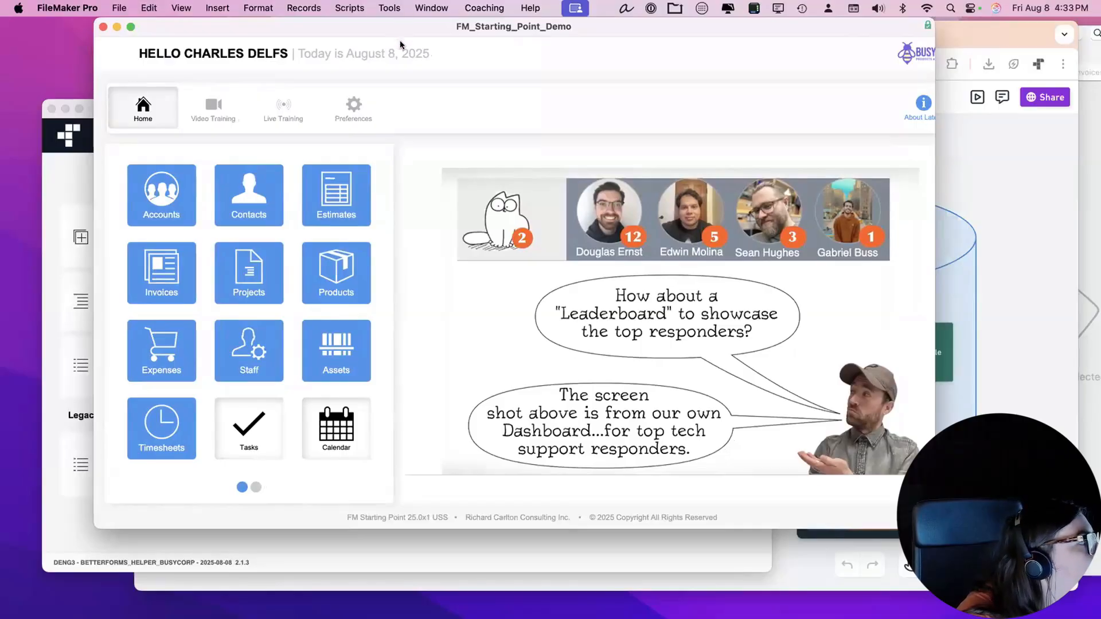
mouse_move(399, 28)
mouse_down()
mouse_move(399, 40)
mouse_move(397, 28)
mouse_up()
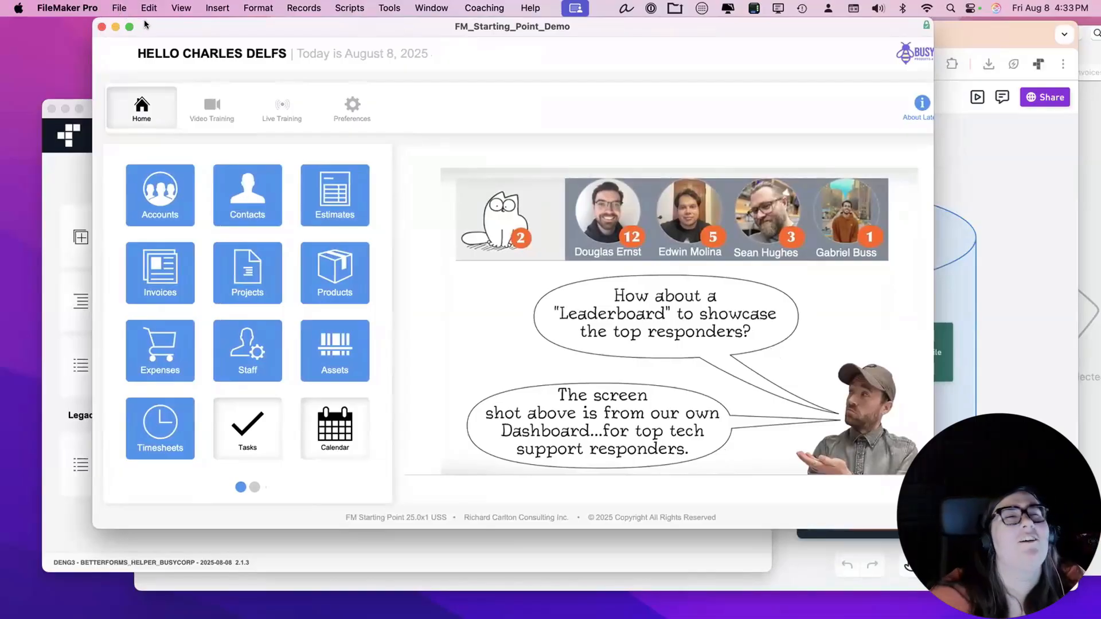
Generate integration scripts with common hookset 'teamportal' and scoped hookset 'dash', then return to the demo file.
click(50, 192)
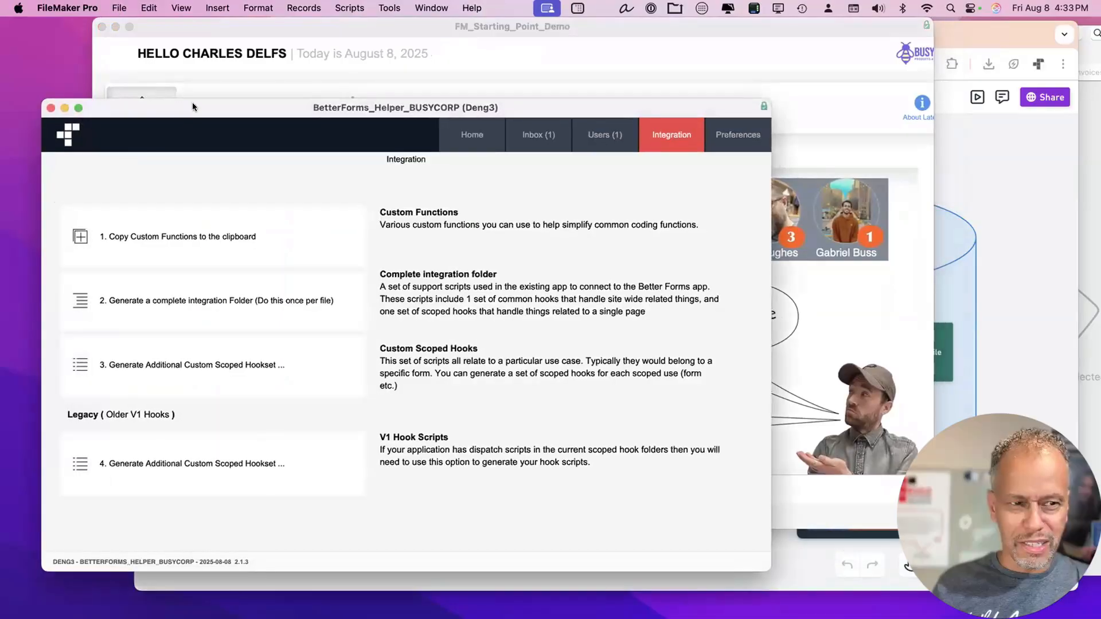
drag(193, 107, 202, 98)
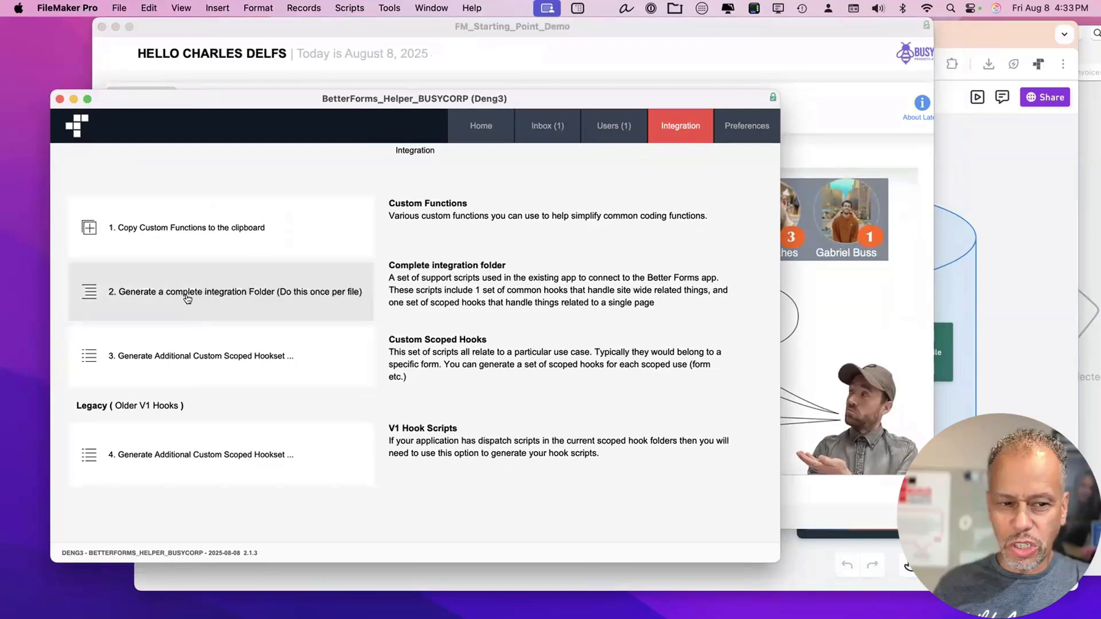
click(270, 291)
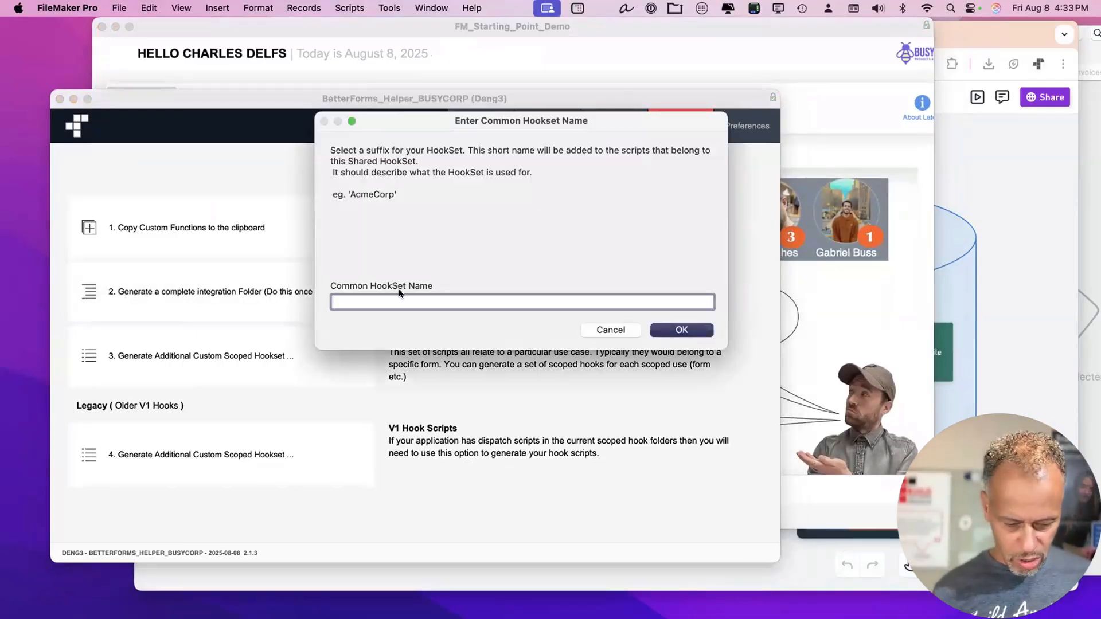
text(te)
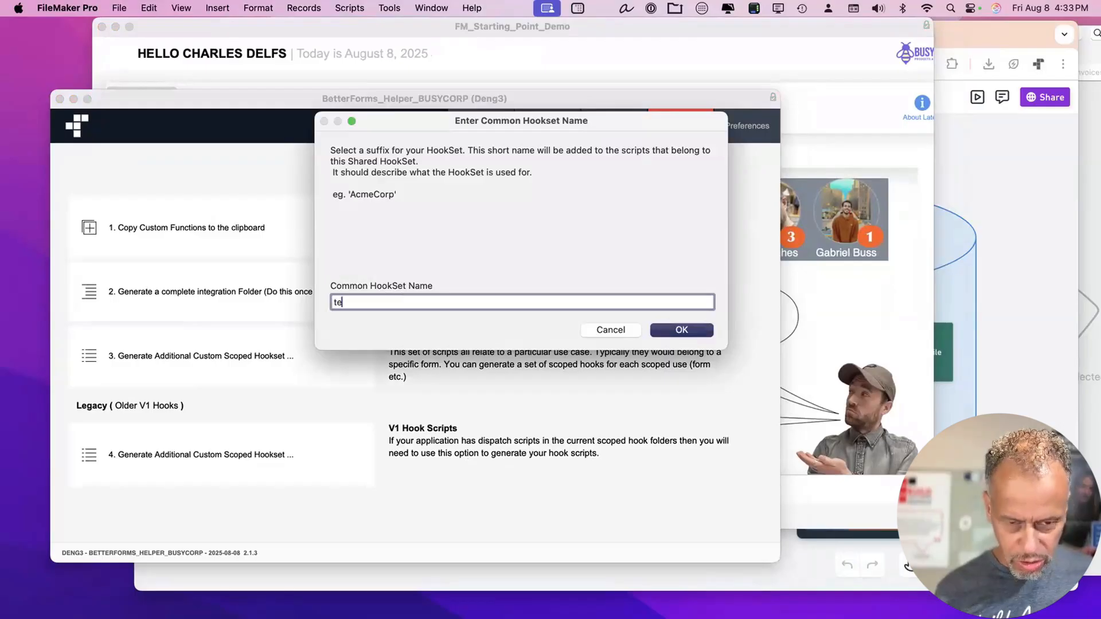
text(am)
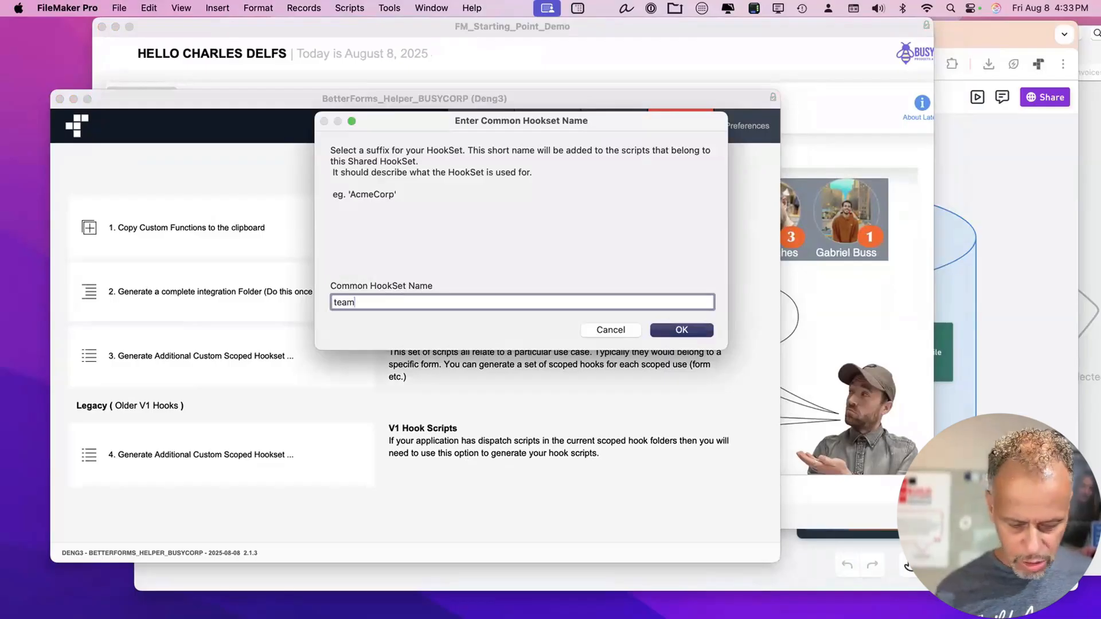
text(portal)
key(super+a)
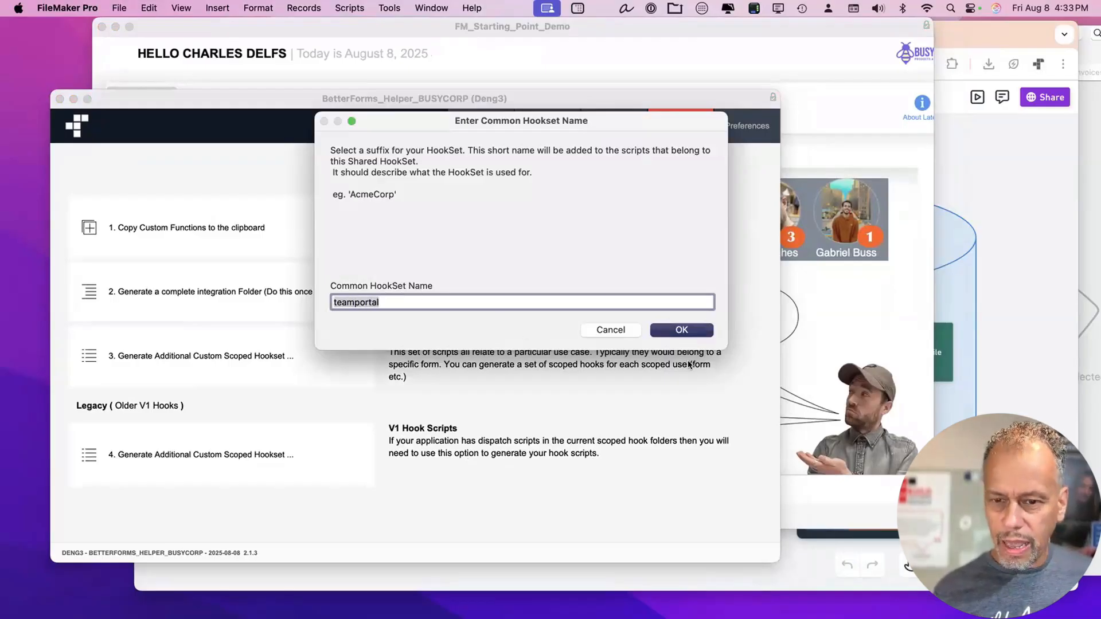
click(681, 330)
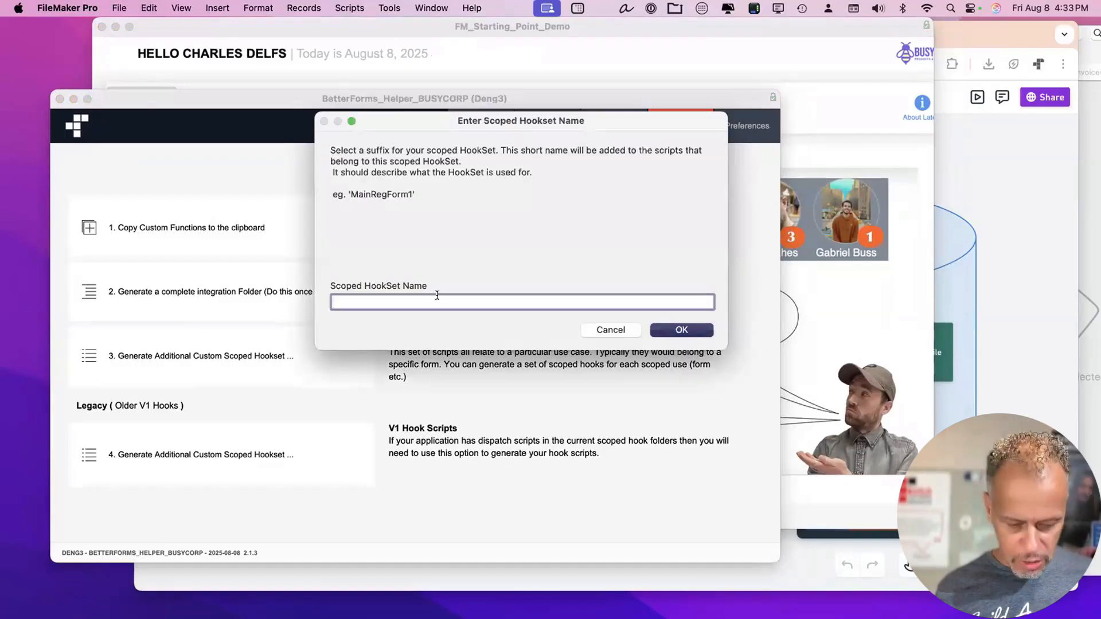
text(dash)
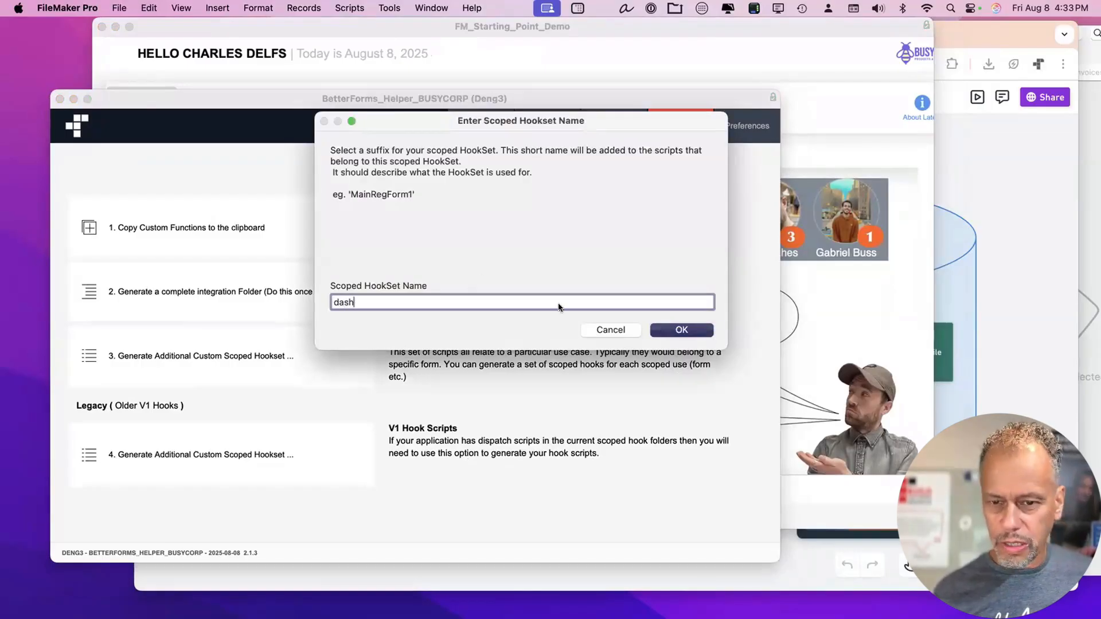
click(689, 330)
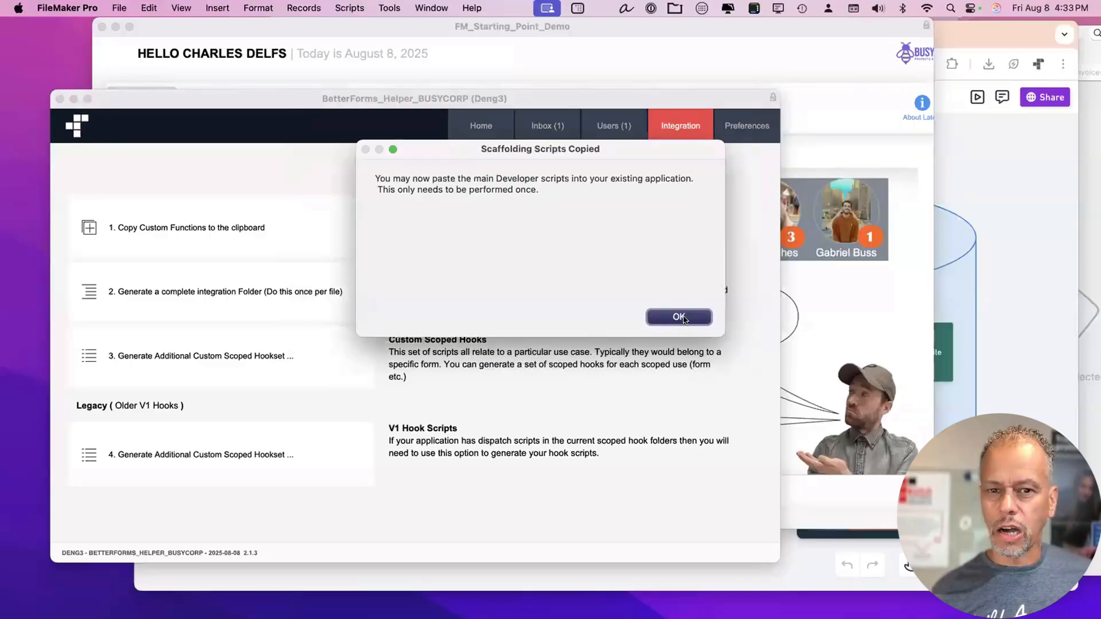
click(685, 317)
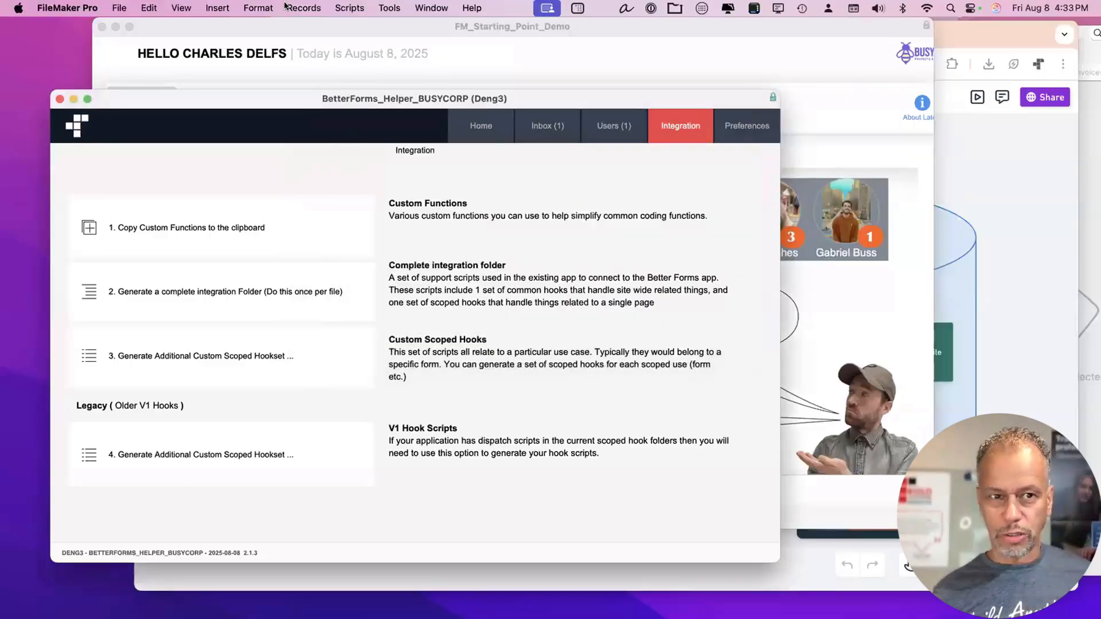
click(296, 30)
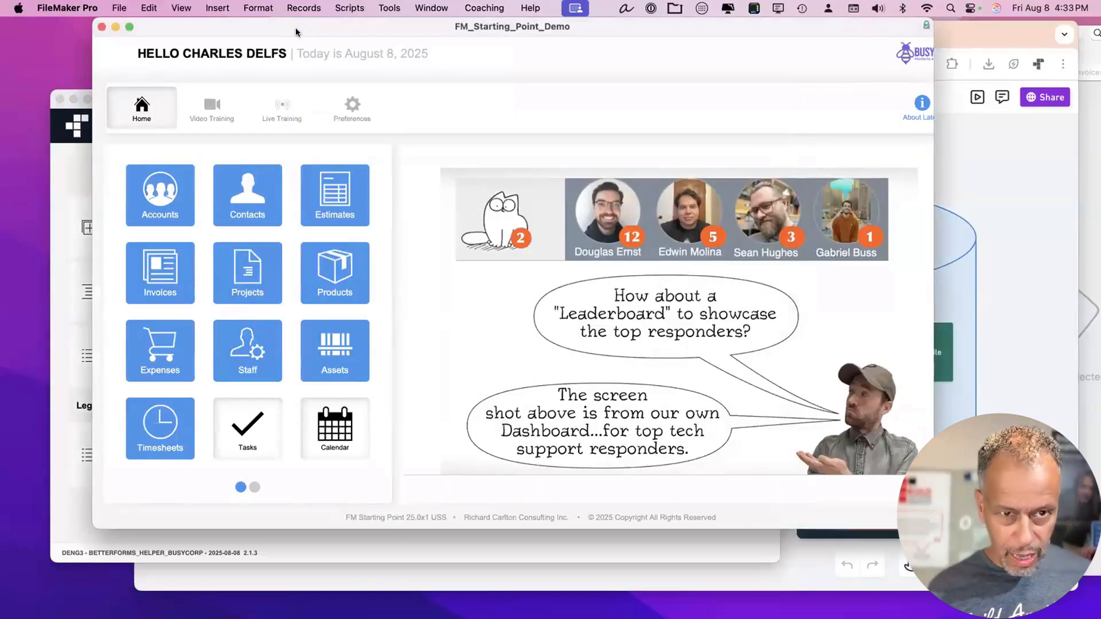
key(super+shift+s)
Paste the 26 generated BetterForms scripts at the top of the demo file's script list.
click(544, 121)
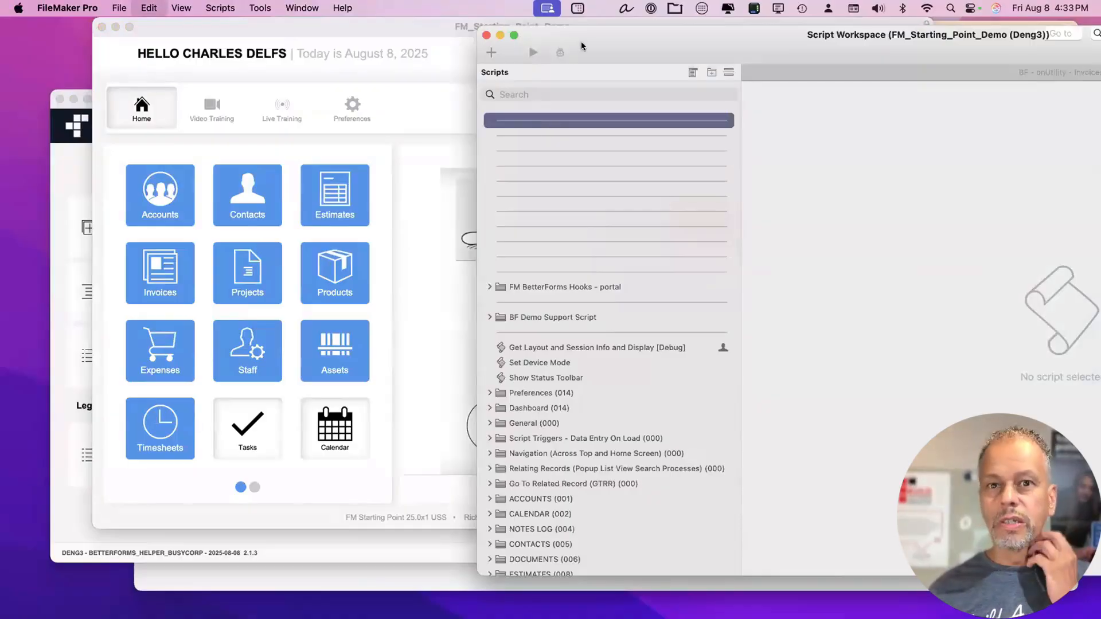
drag(553, 28, 325, 19)
double_click(325, 19)
key(super+v)
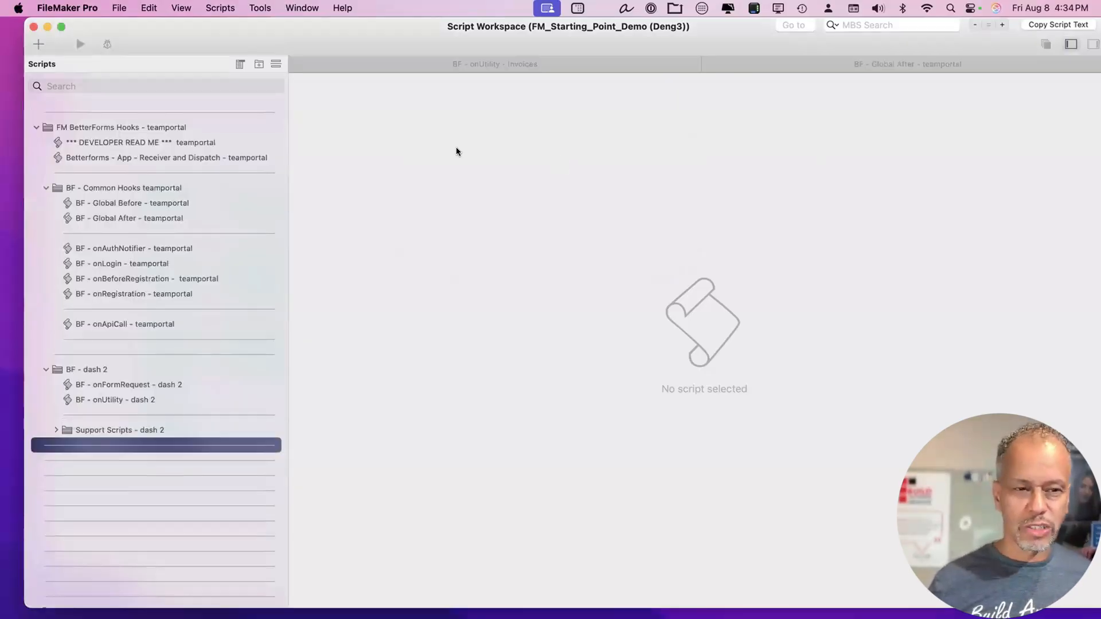
Collapse the BF - Common Hooks teamportal and BF - dash 2 script folders.
drag(172, 32, 191, 32)
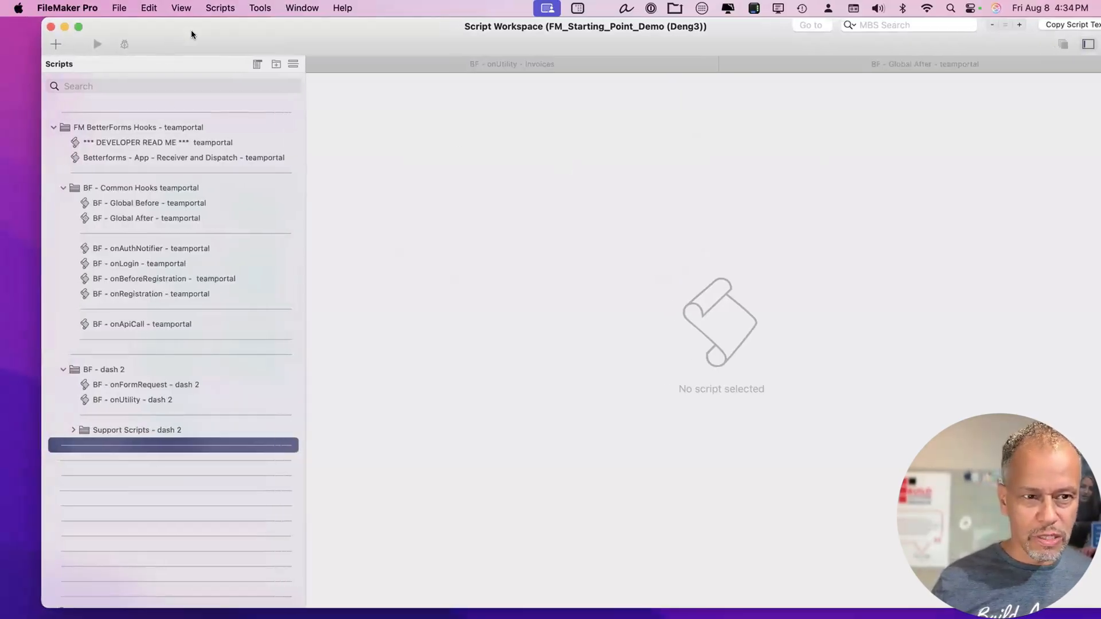
click(113, 187)
key(Left)
key(Down)
key(Down)
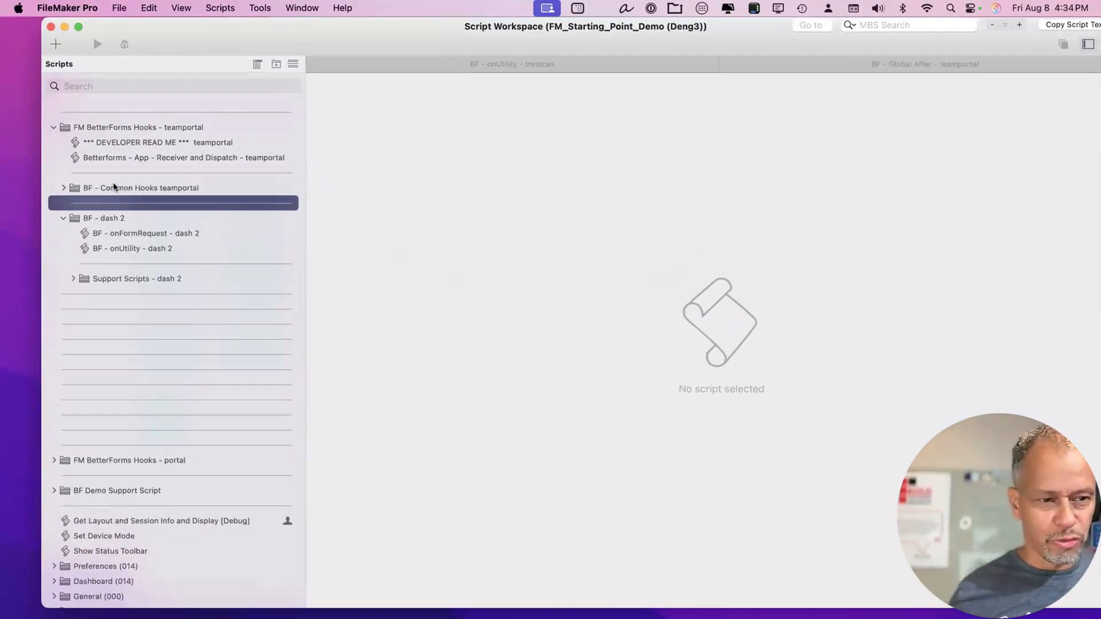
key(Left)
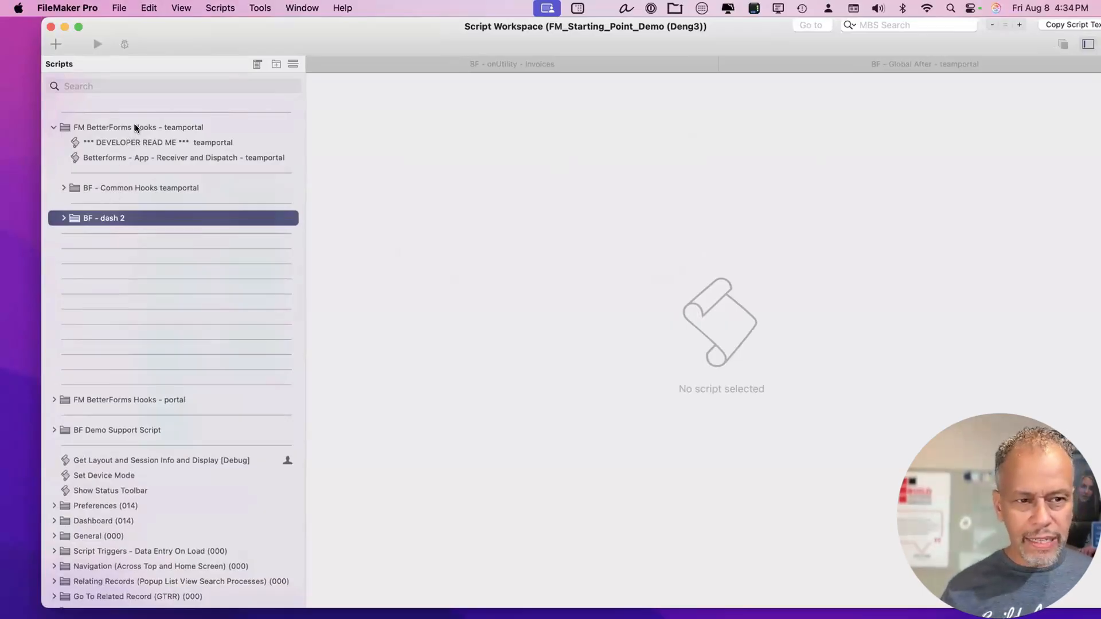
click(129, 188)
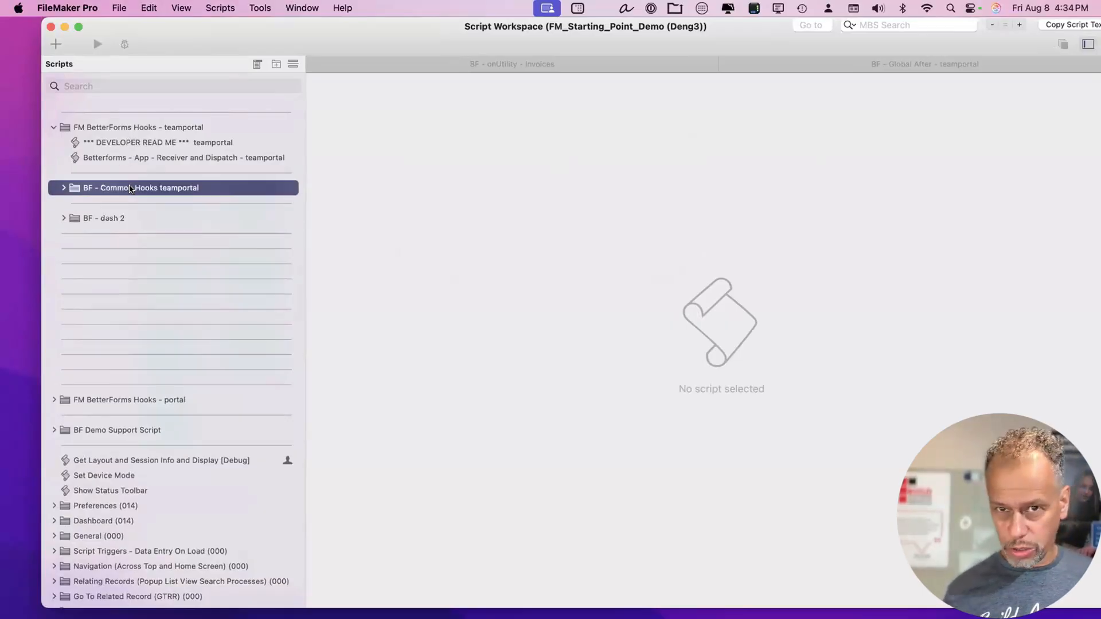
click(113, 217)
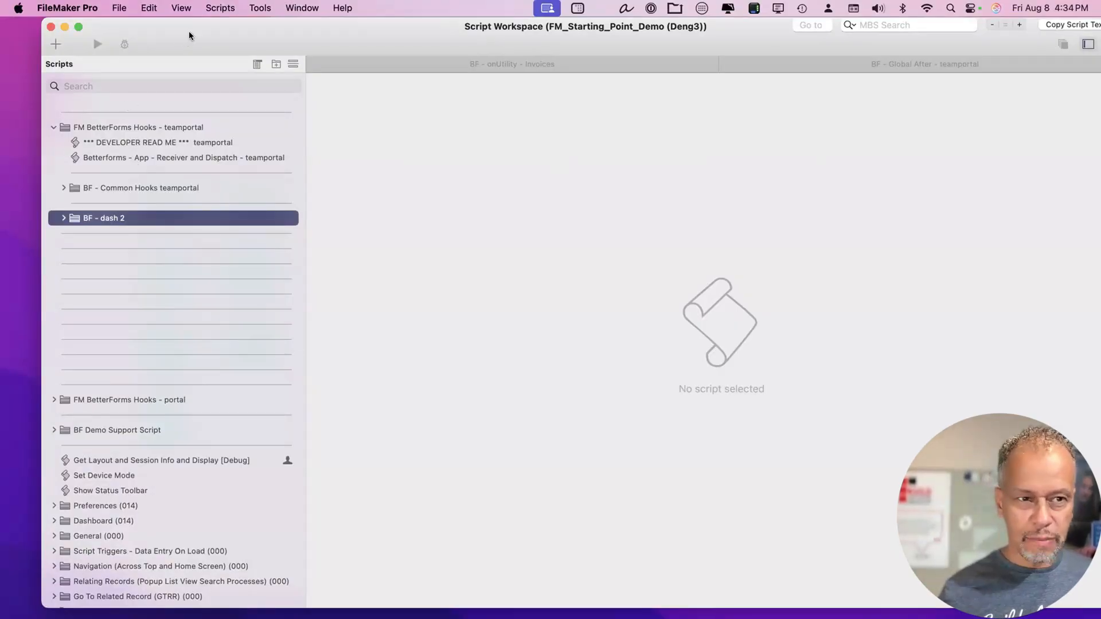
drag(189, 35, 217, 36)
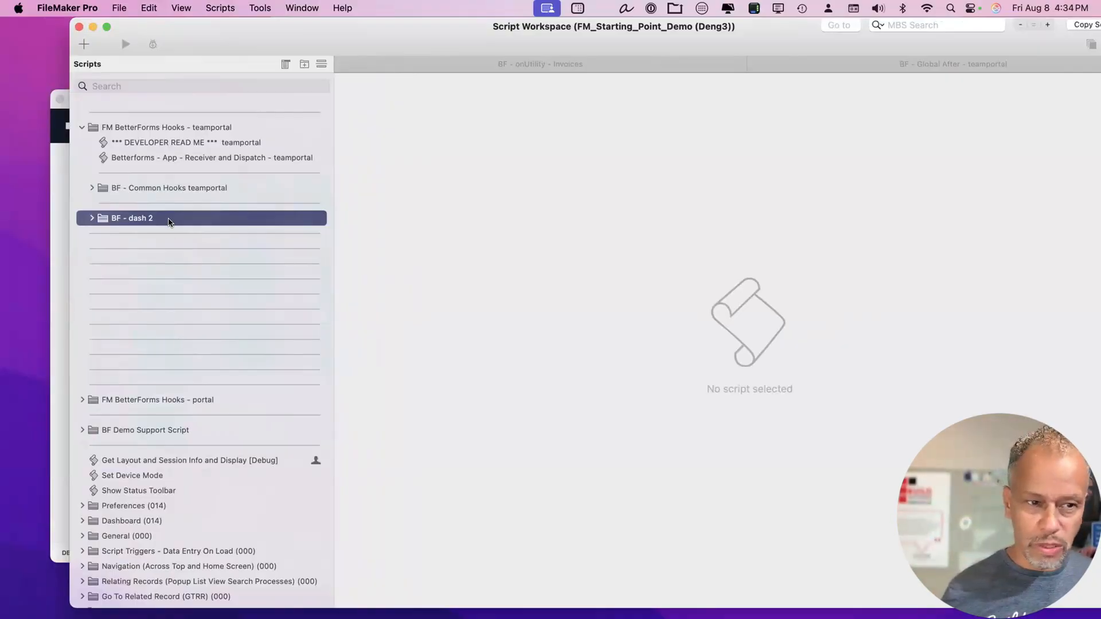
Browse the ACCOUNTS (001), CALENDAR (002) and NOTES LOG (004) script folders.
scroll(232, 401, down, 10)
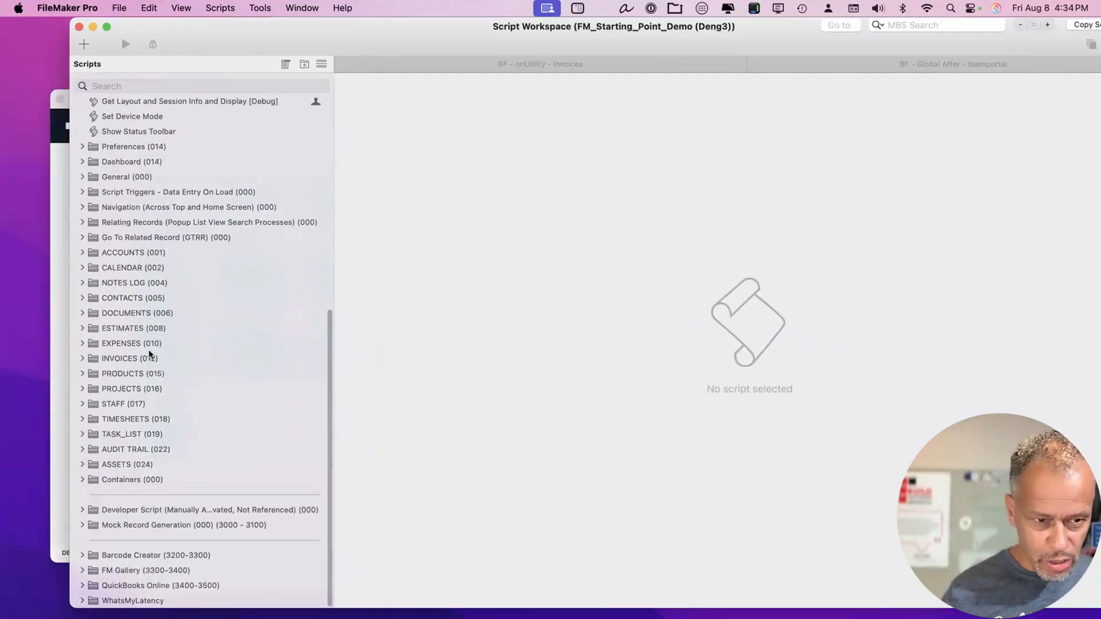
click(127, 328)
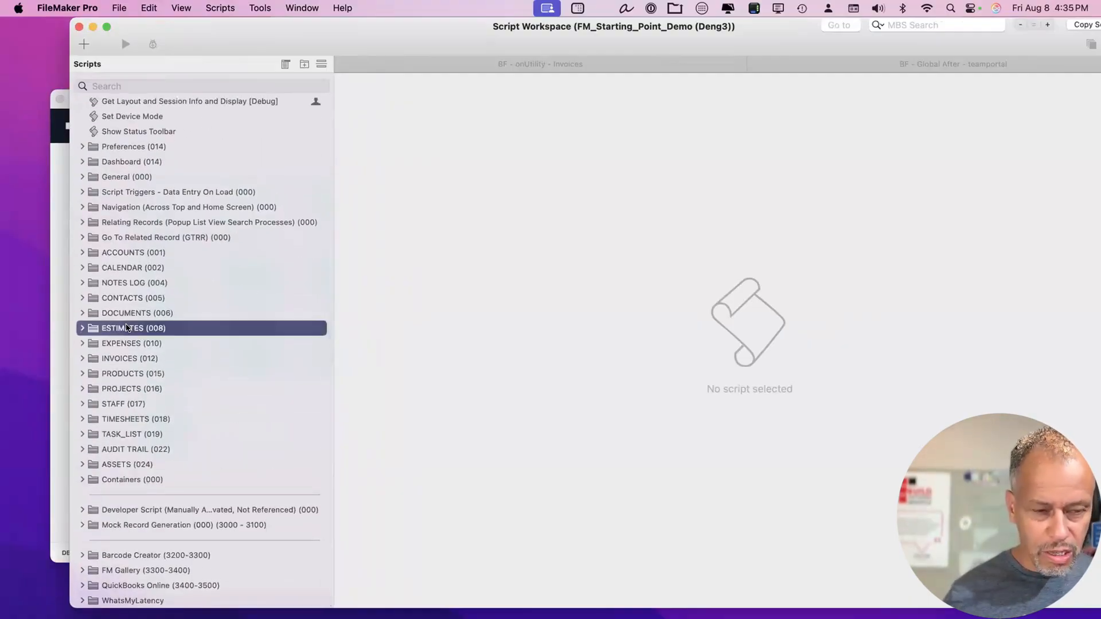
key(Up)
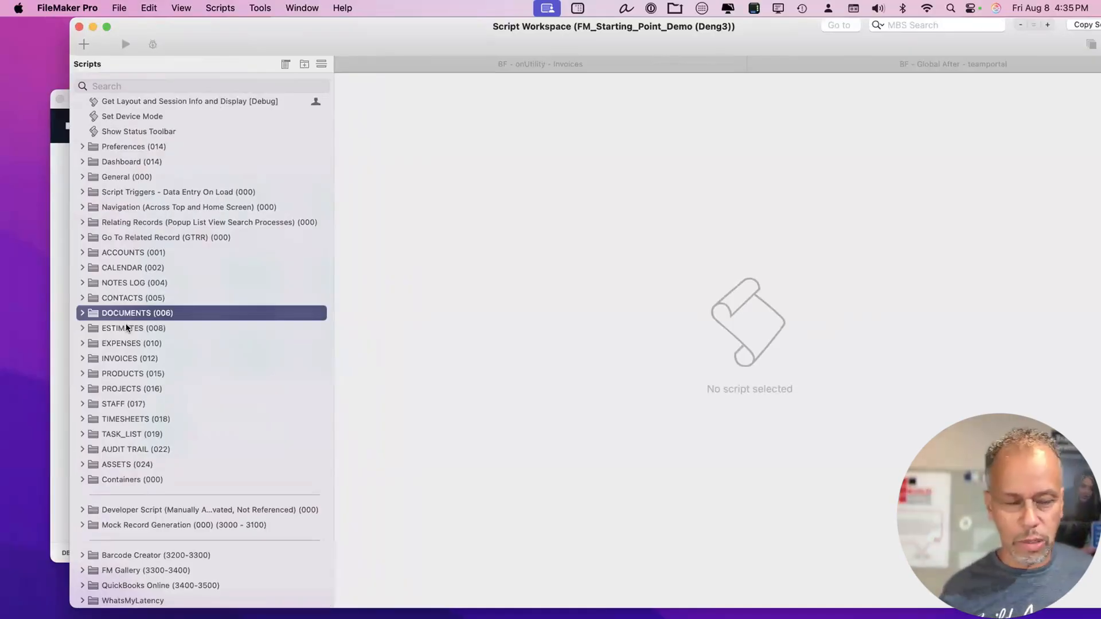
key(Up)
key(Up)
key(Up)
key(Up)
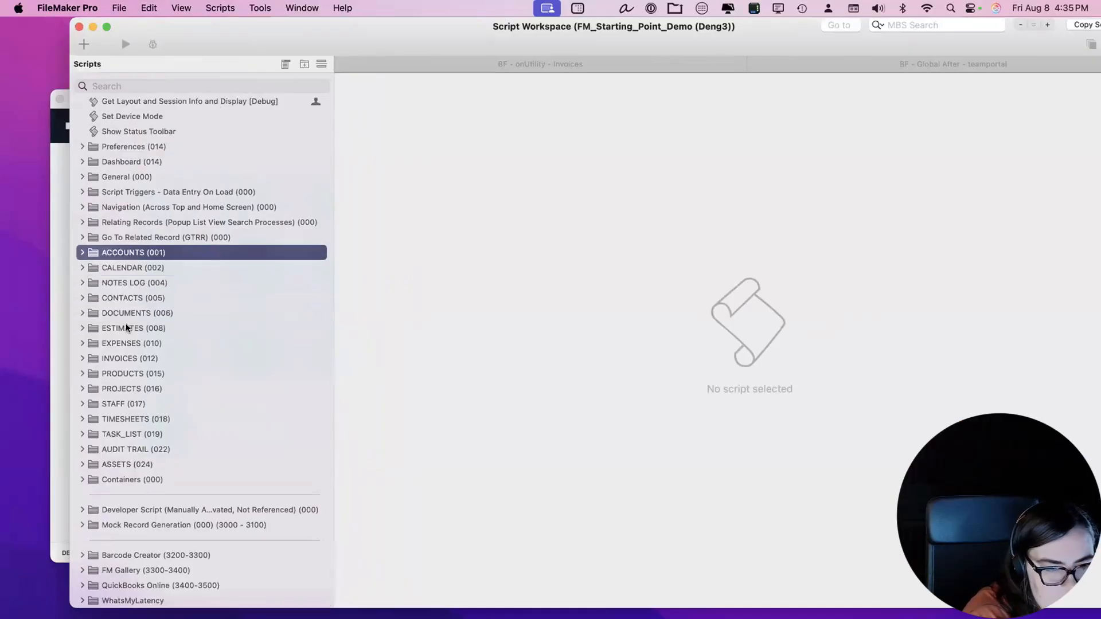
key(Right)
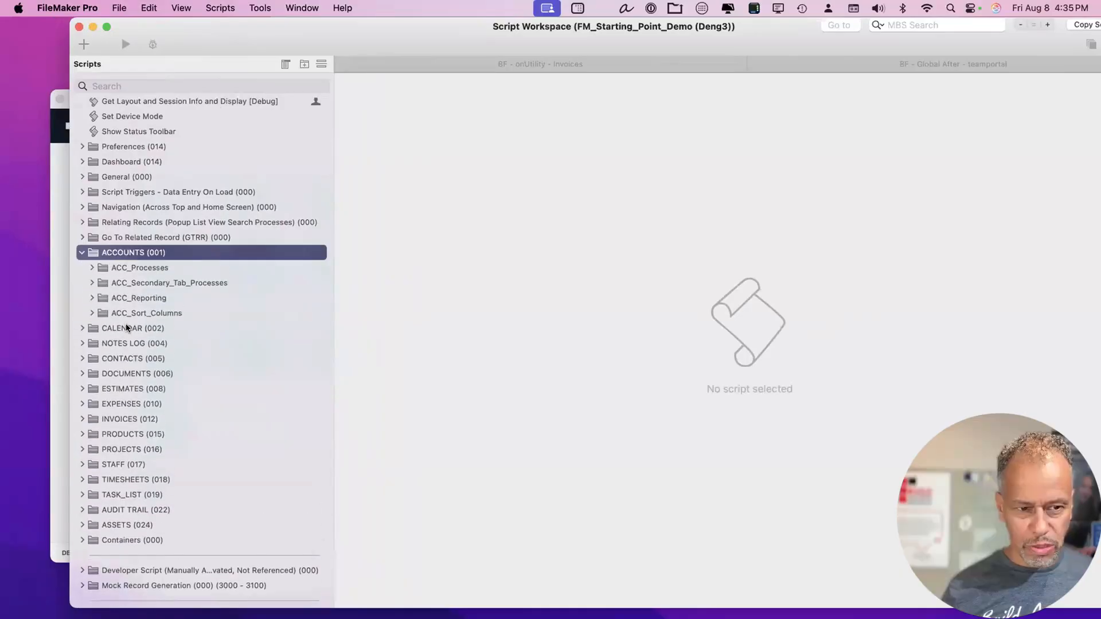
key(Down)
key(Right)
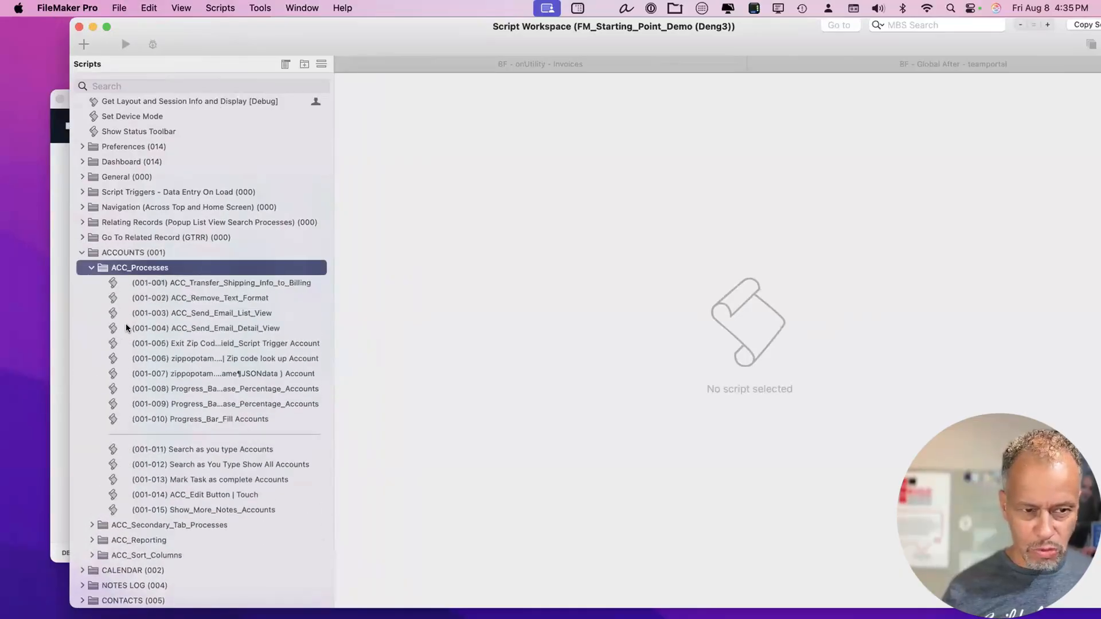
key(Left)
key(Left)
key(Left)
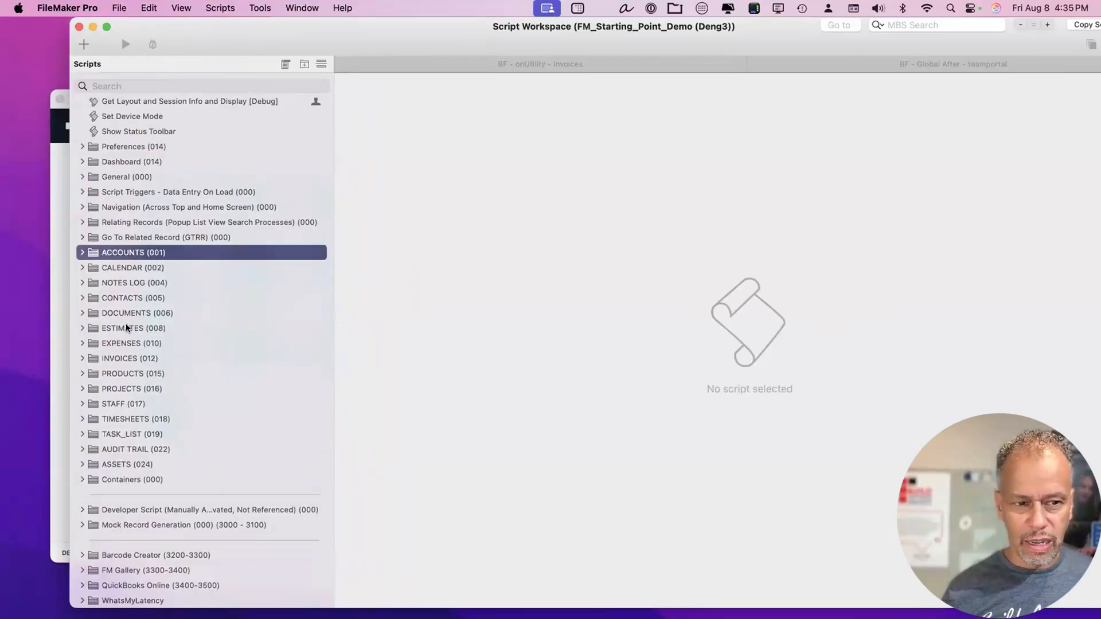
key(Down)
key(Right)
key(Left)
key(Down)
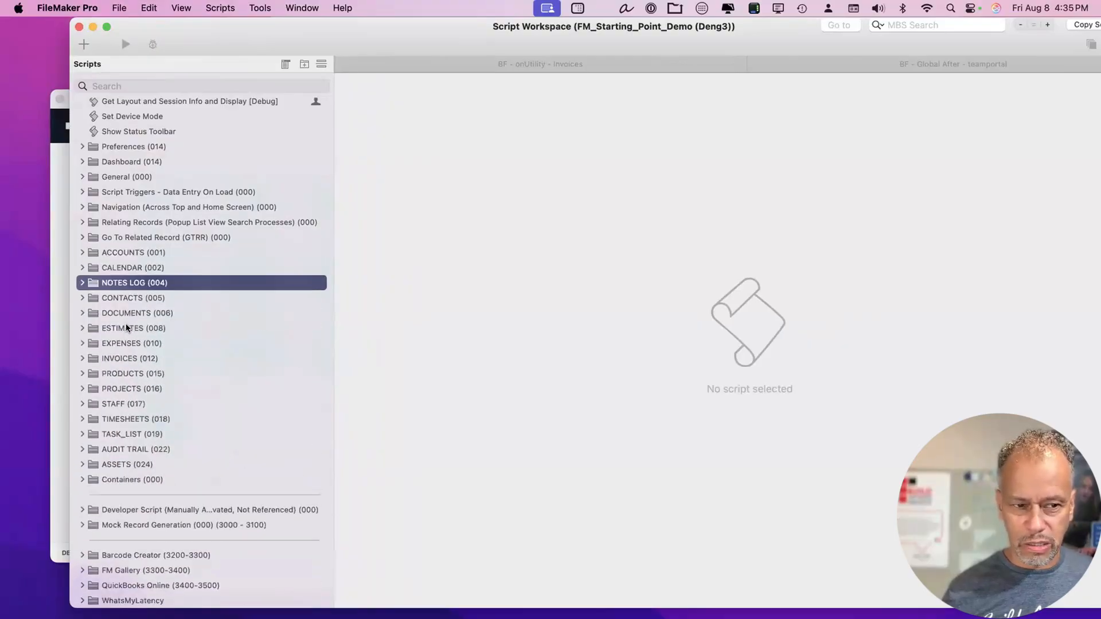
key(Right)
key(Left)
Check the two BetterForms hook folders again and close the Script Workspace.
scroll(161, 258, up, 10)
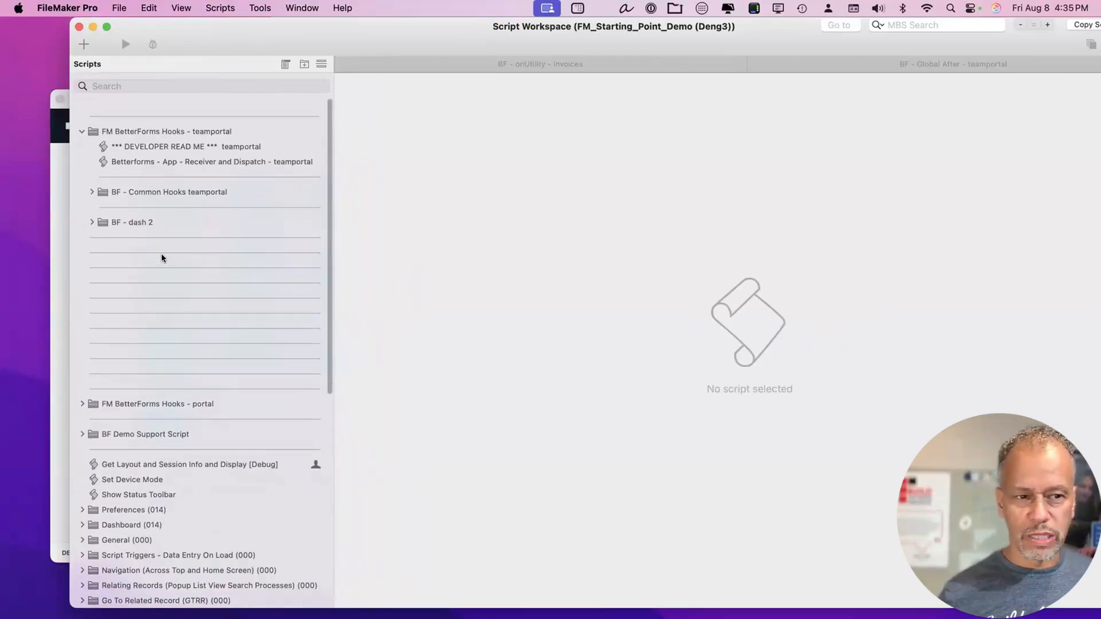
click(123, 192)
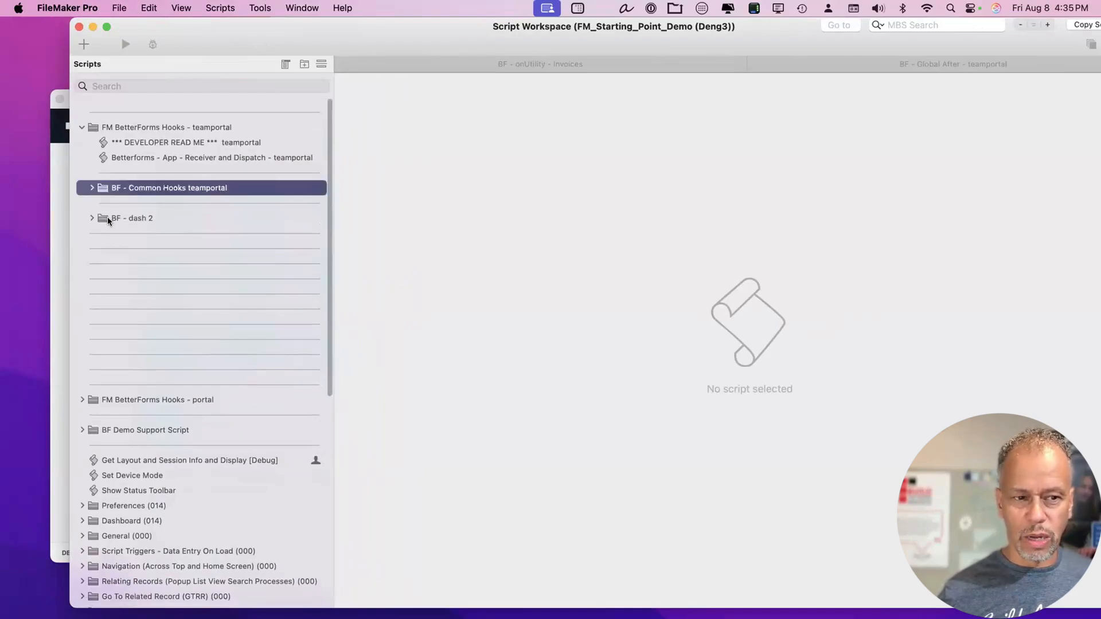
click(109, 219)
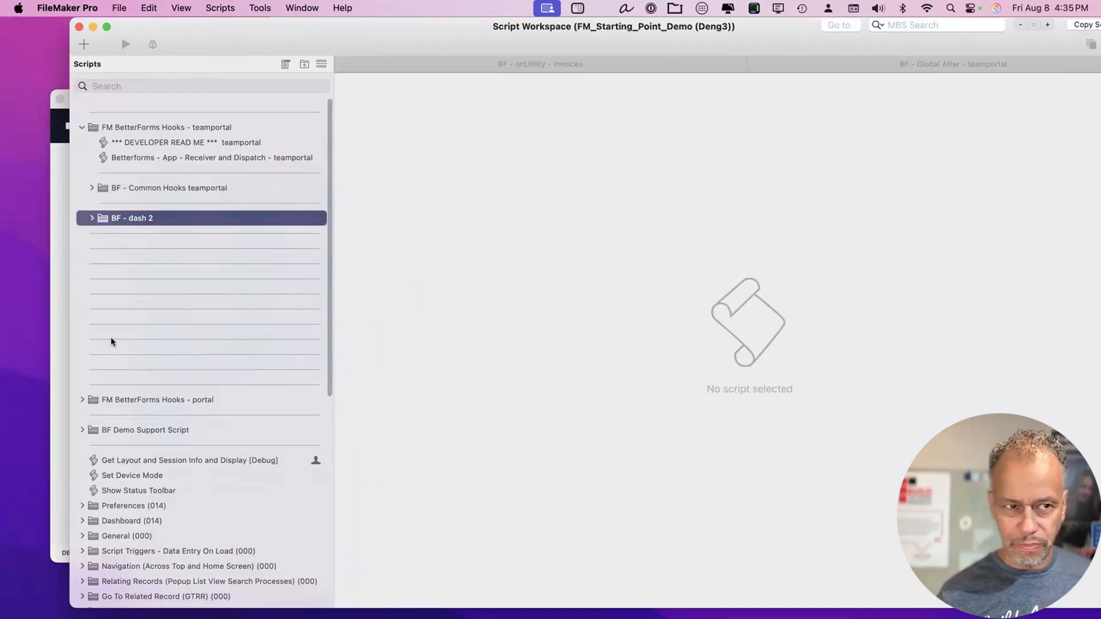
click(78, 27)
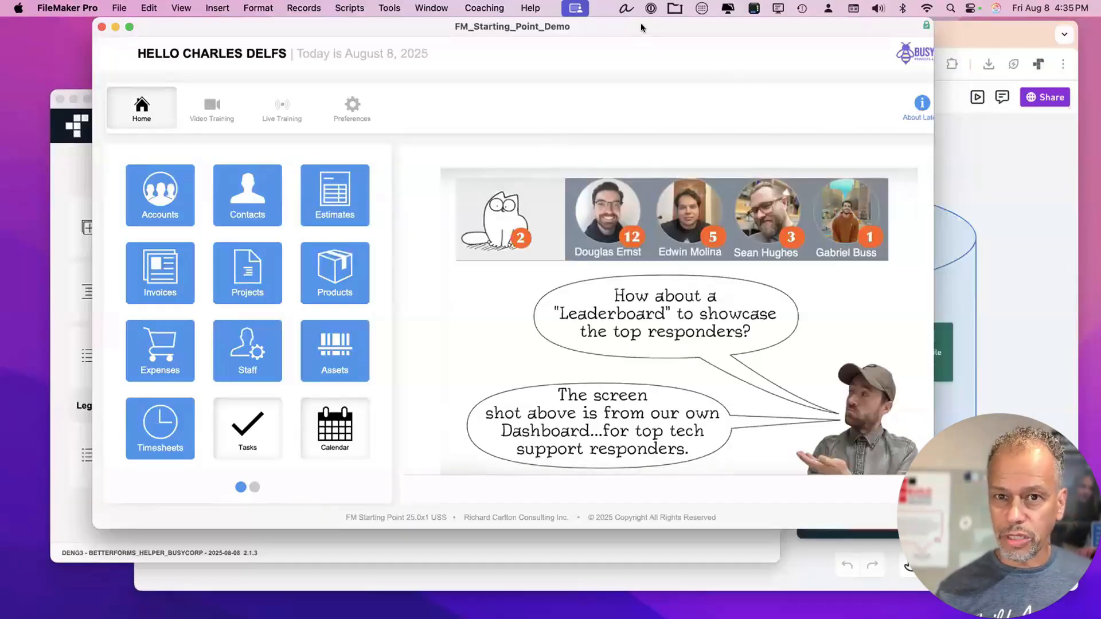
Open the helper file's Script Workspace and view the Hooks - Developer - Transmitter- CONFIGURE HERE script.
drag(641, 23, 700, 27)
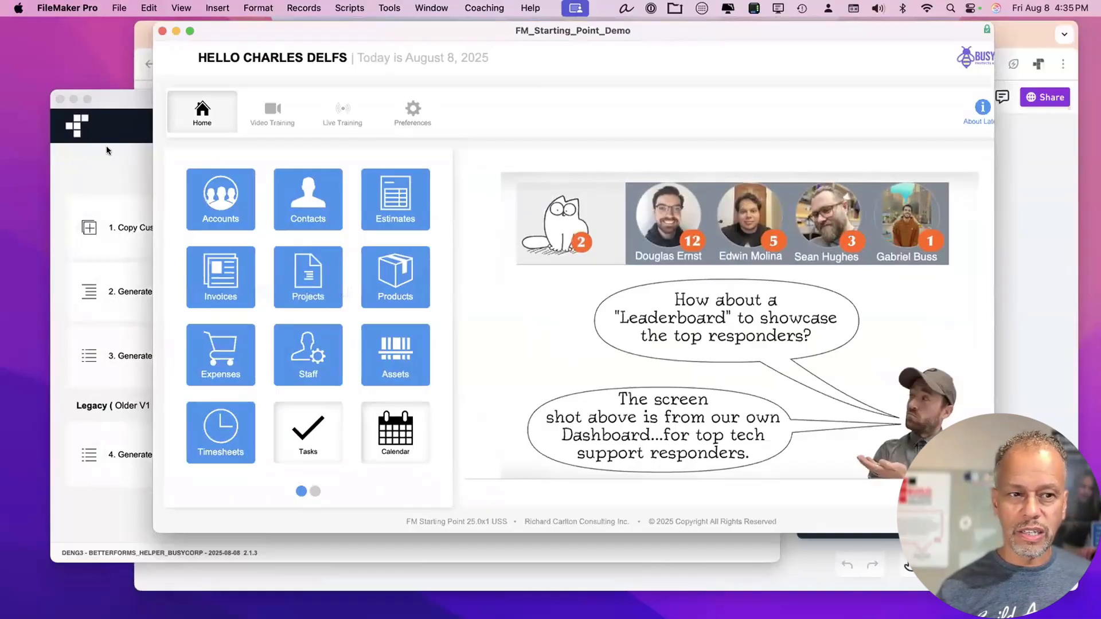
click(112, 149)
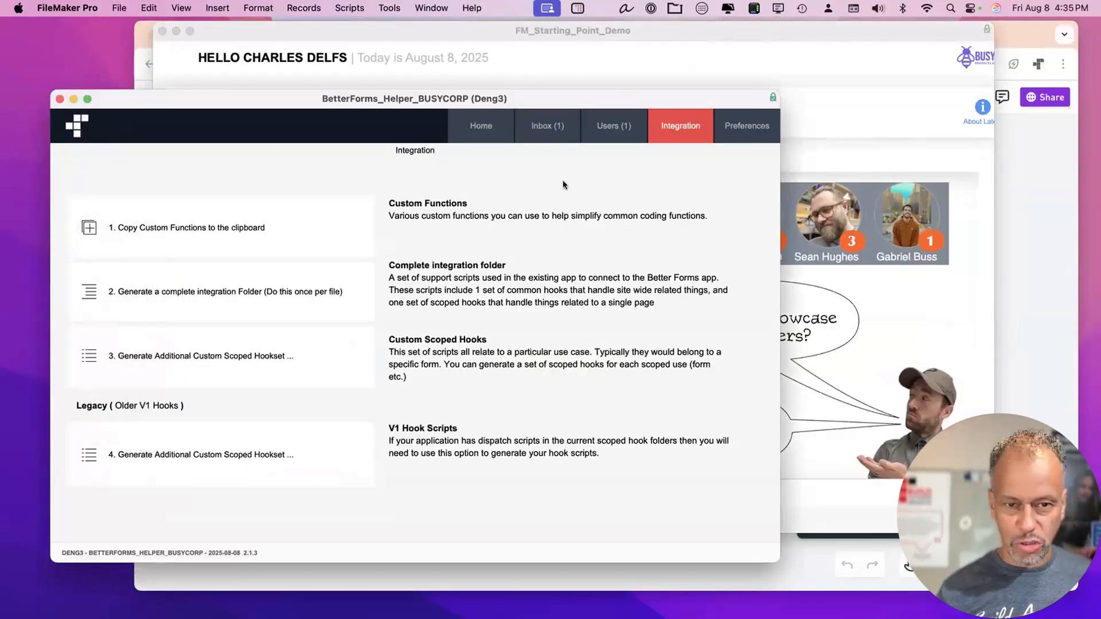
key(super+s)
click(623, 354)
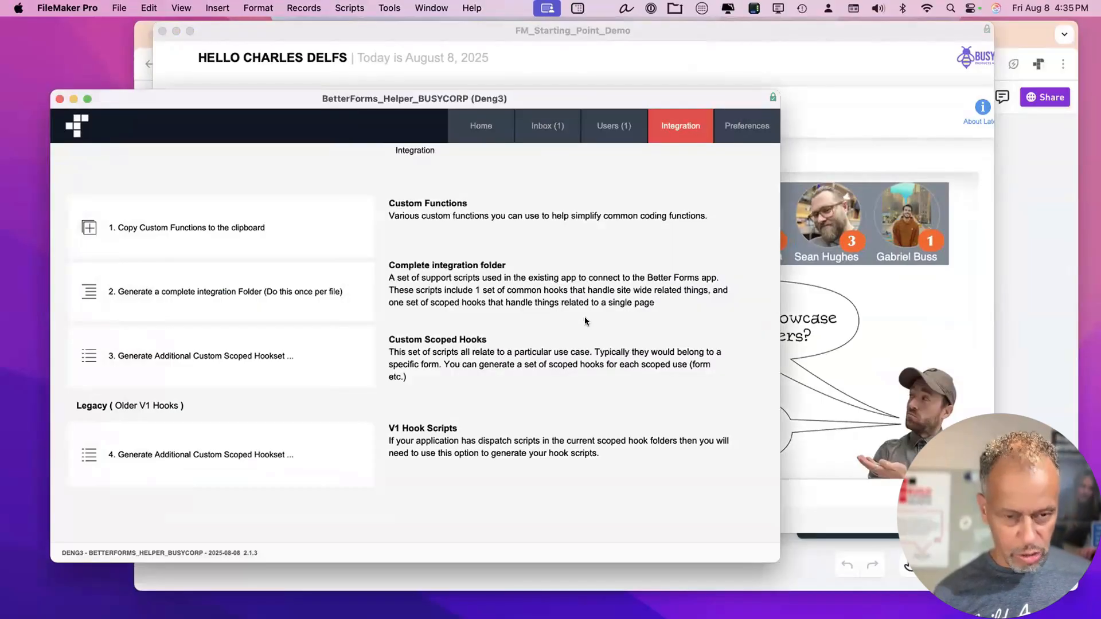
key(shift+super+s)
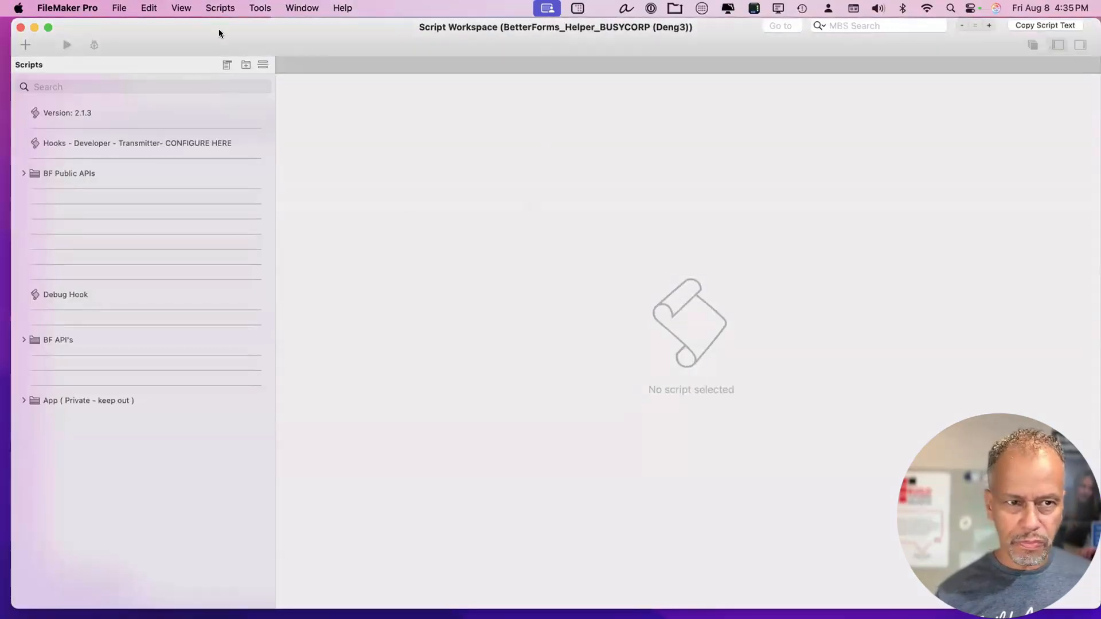
drag(218, 29, 476, 28)
click(443, 141)
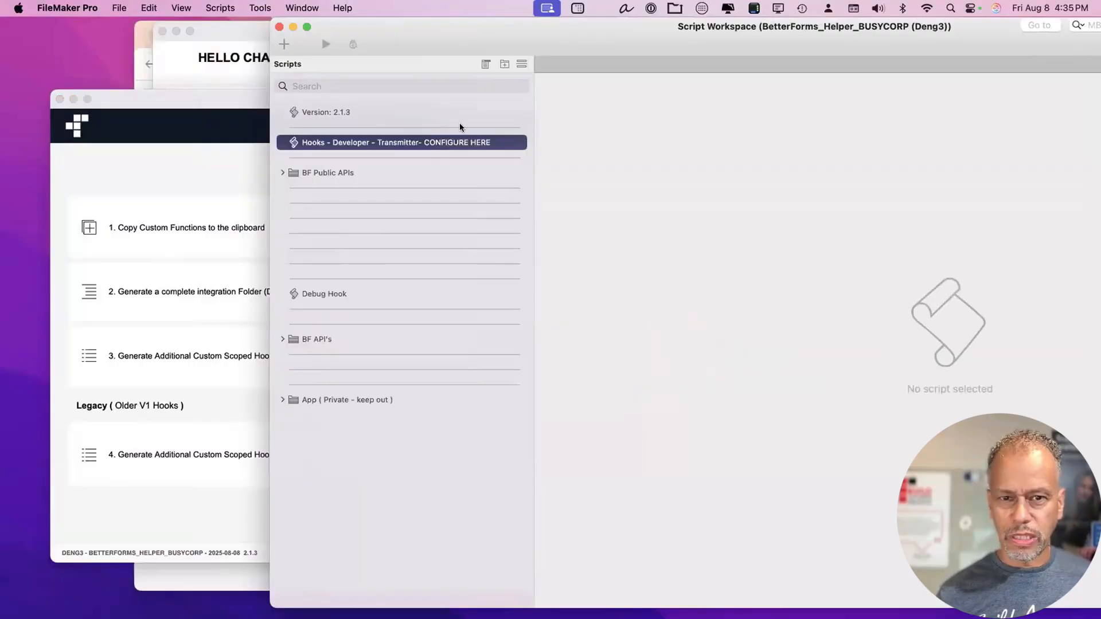
View README and ScriptServiceScript under App ( Private - keep out ) > Web Services API, then collapse.
drag(608, 29, 385, 28)
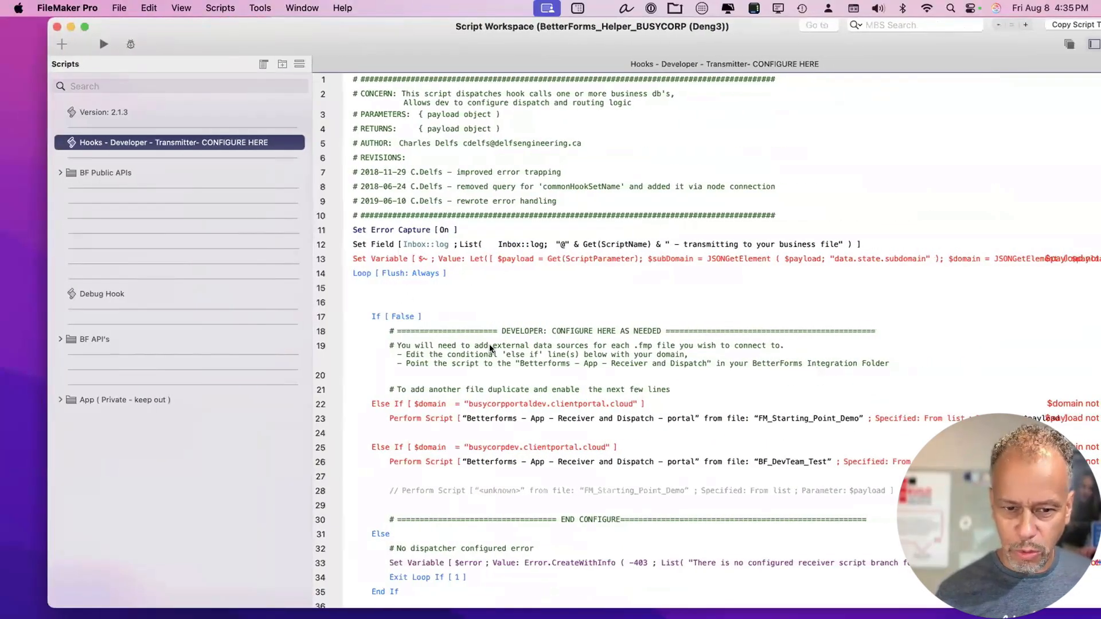
scroll(489, 344, down, 2)
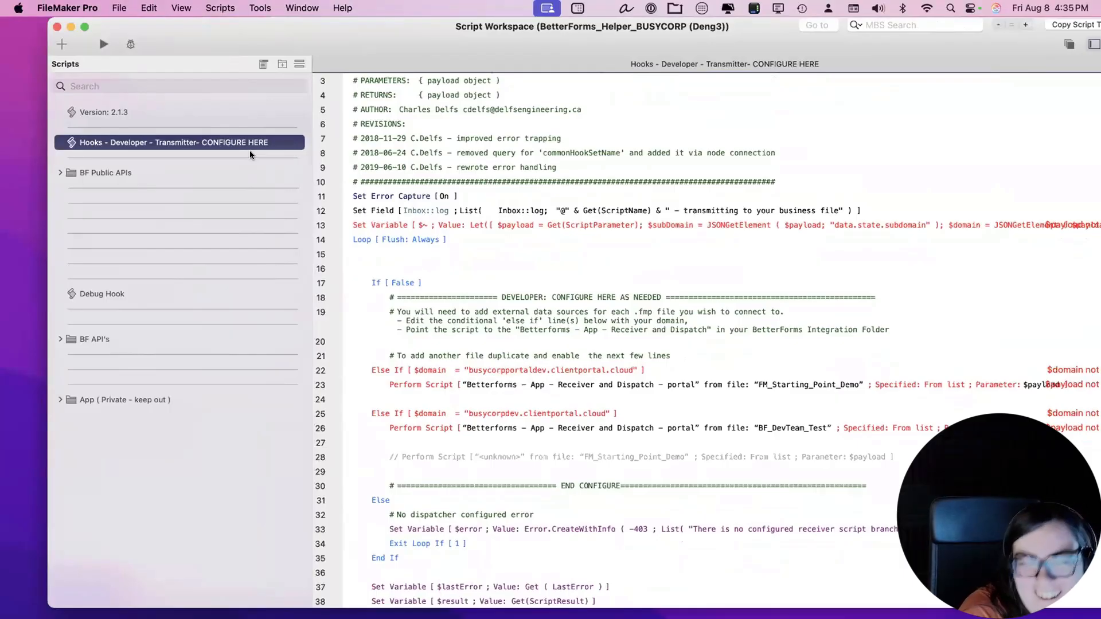
click(190, 398)
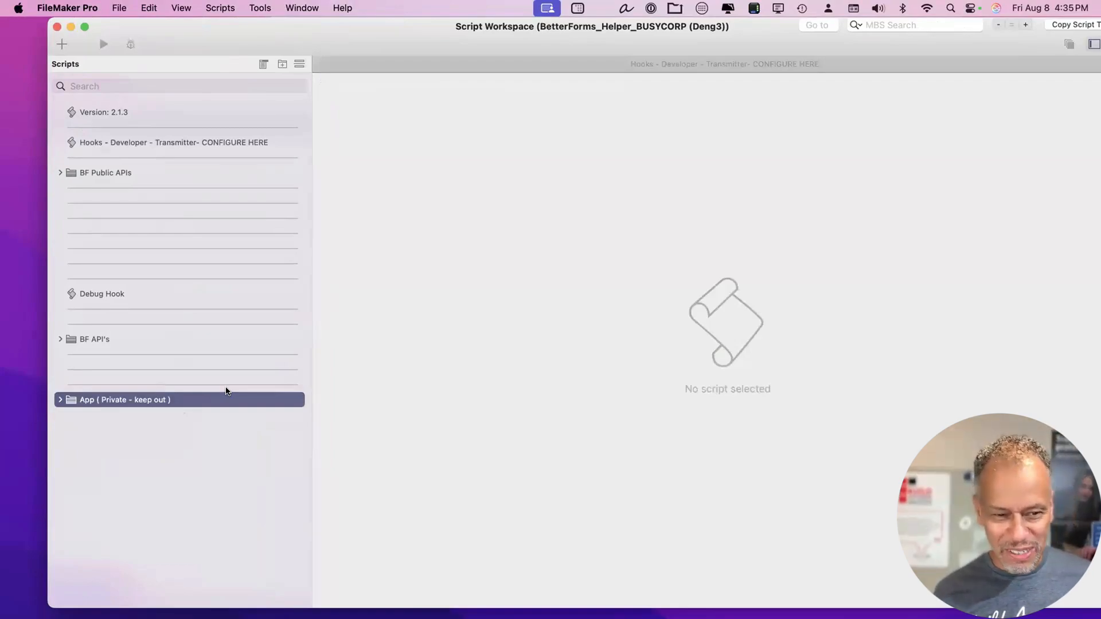
key(Right)
key(Down)
key(Down)
key(Down)
key(Right)
key(Down)
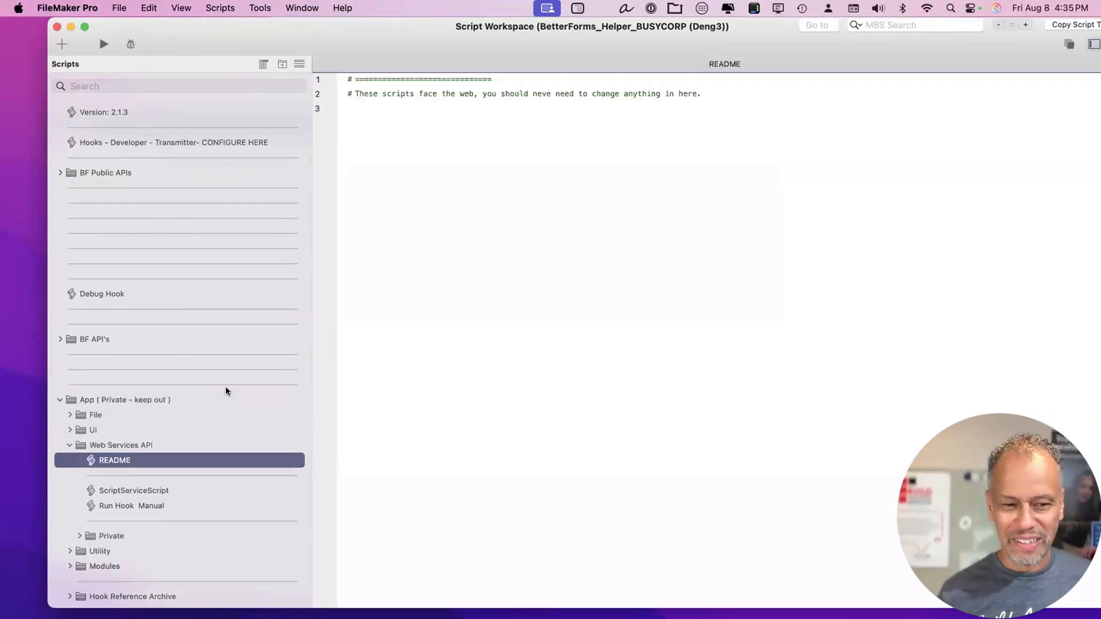
key(Down)
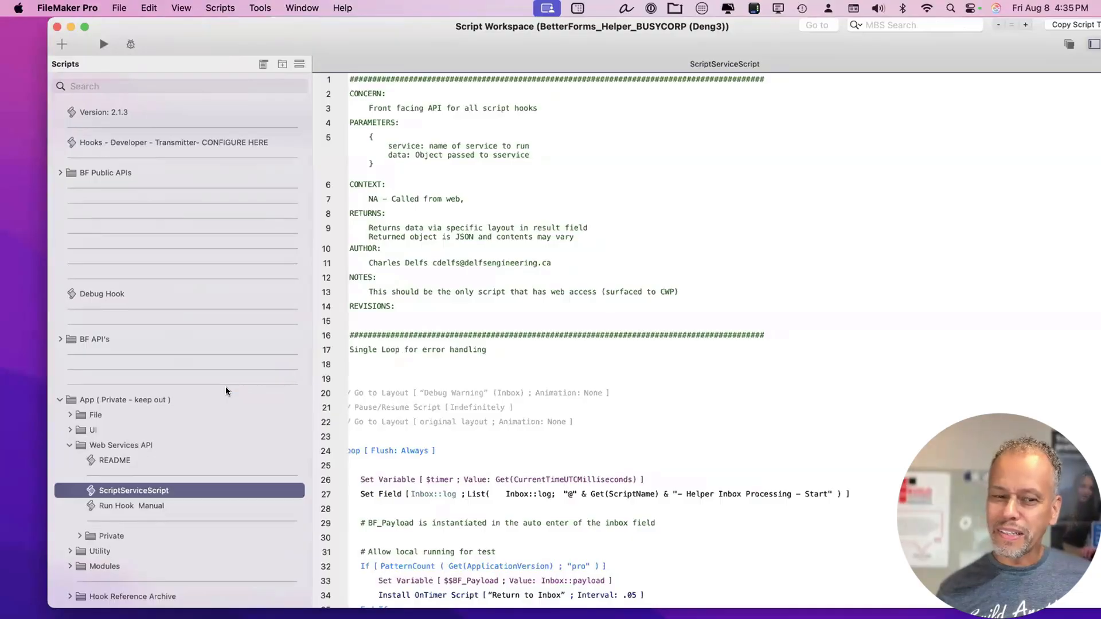
key(Left)
key(Left)
key(Left)
key(Left)
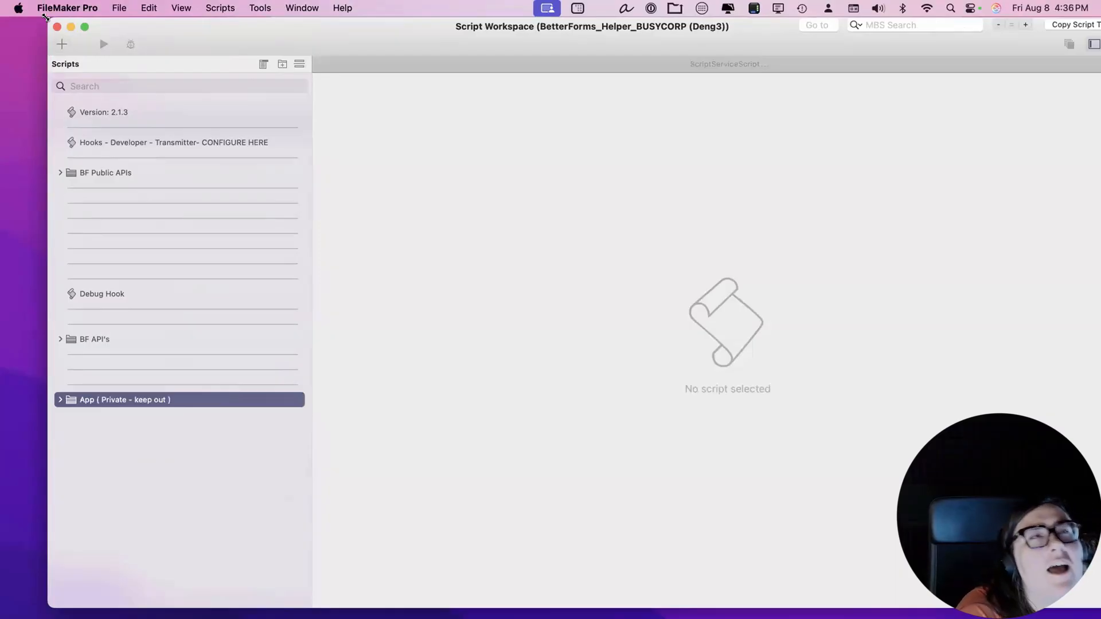
Shrink and close the helper's Script Workspace, then bring the browser forward.
drag(48, 19, 43, 45)
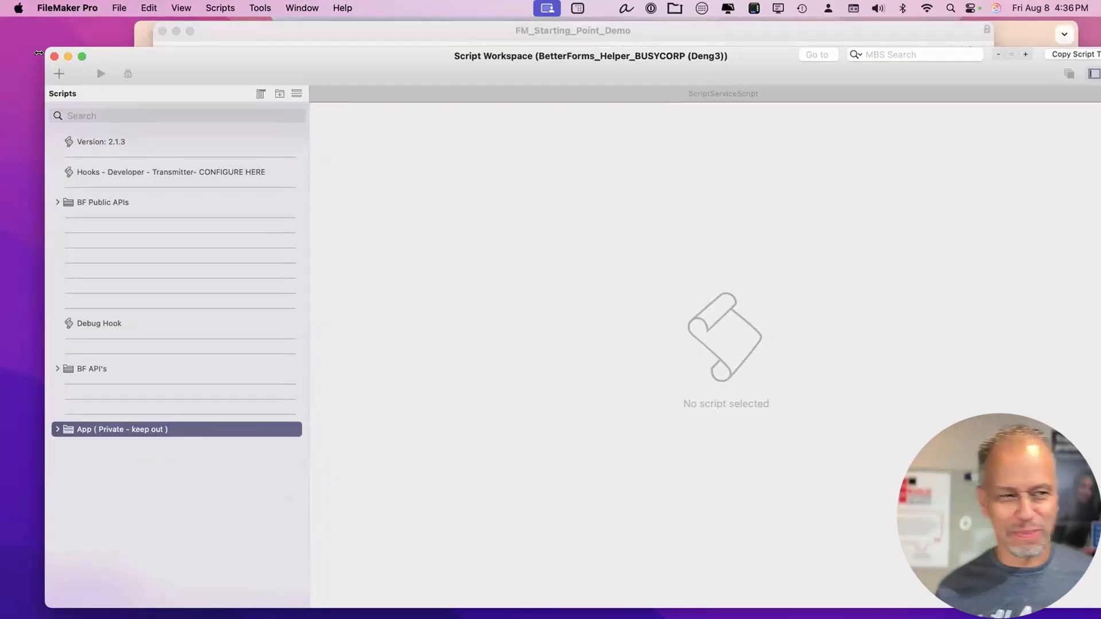
drag(42, 44, 118, 58)
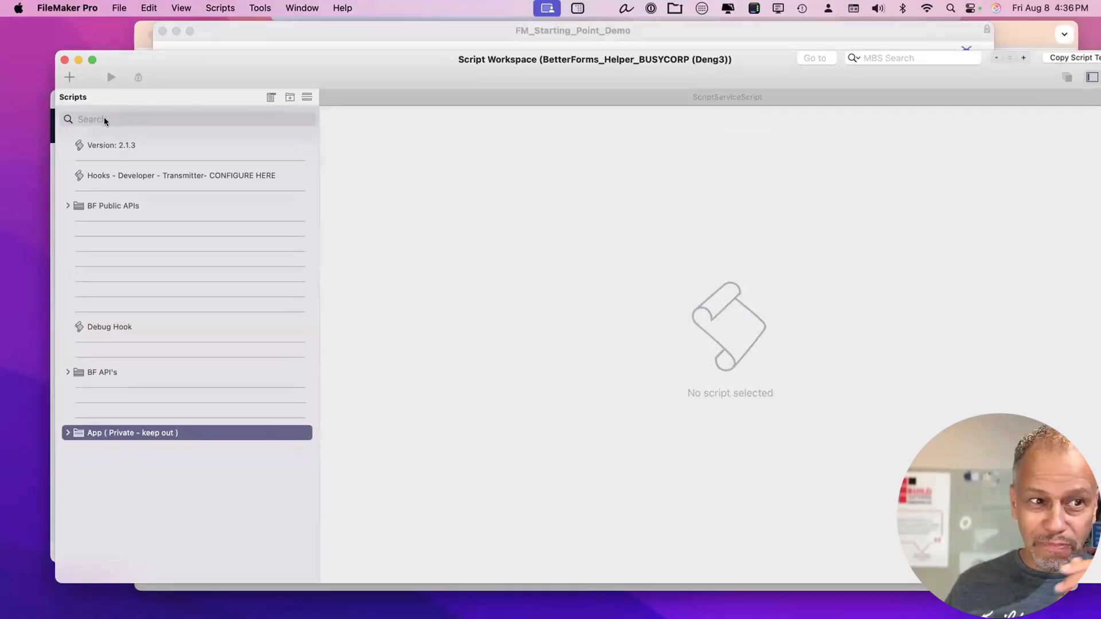
click(64, 59)
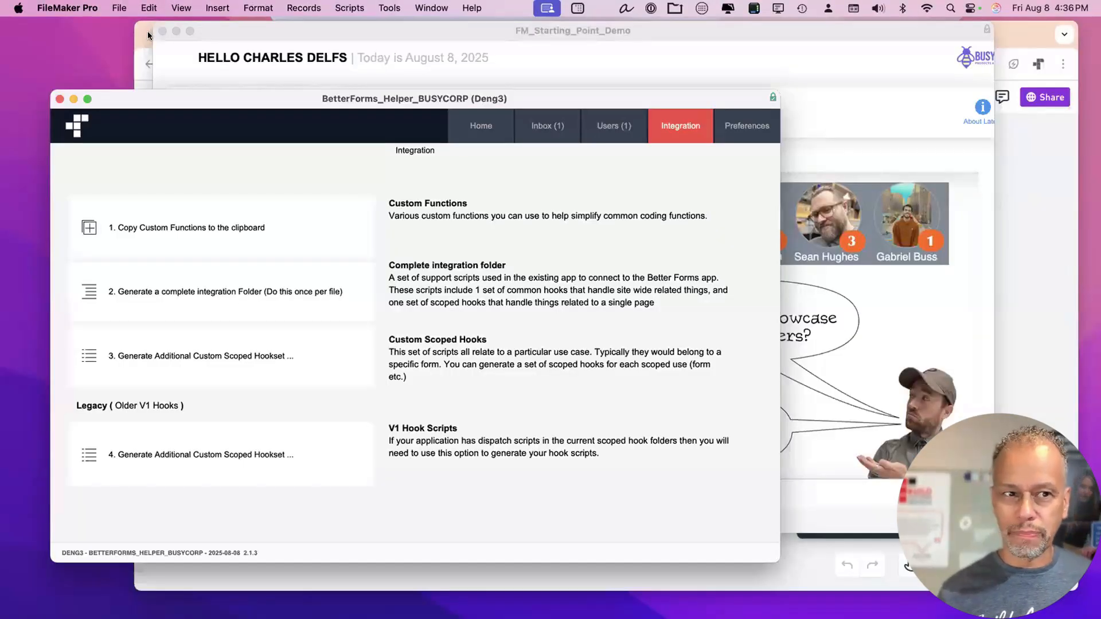
drag(155, 107, 150, 102)
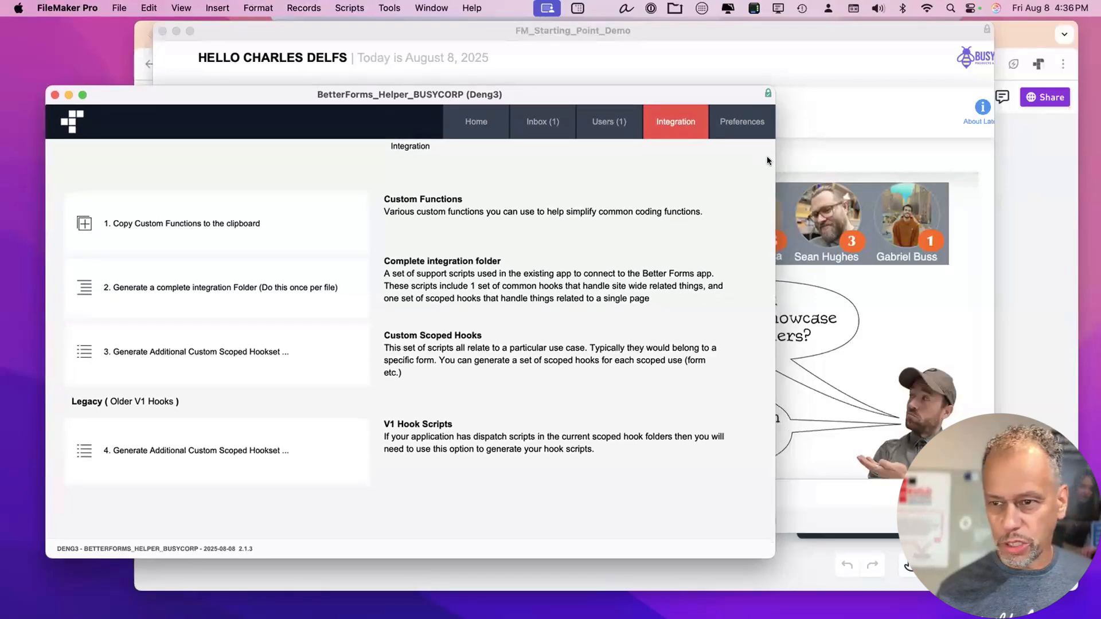
click(1007, 170)
Close the Whimsical tab, edit the Development environment, and choose Set Credentials.
key(super+w)
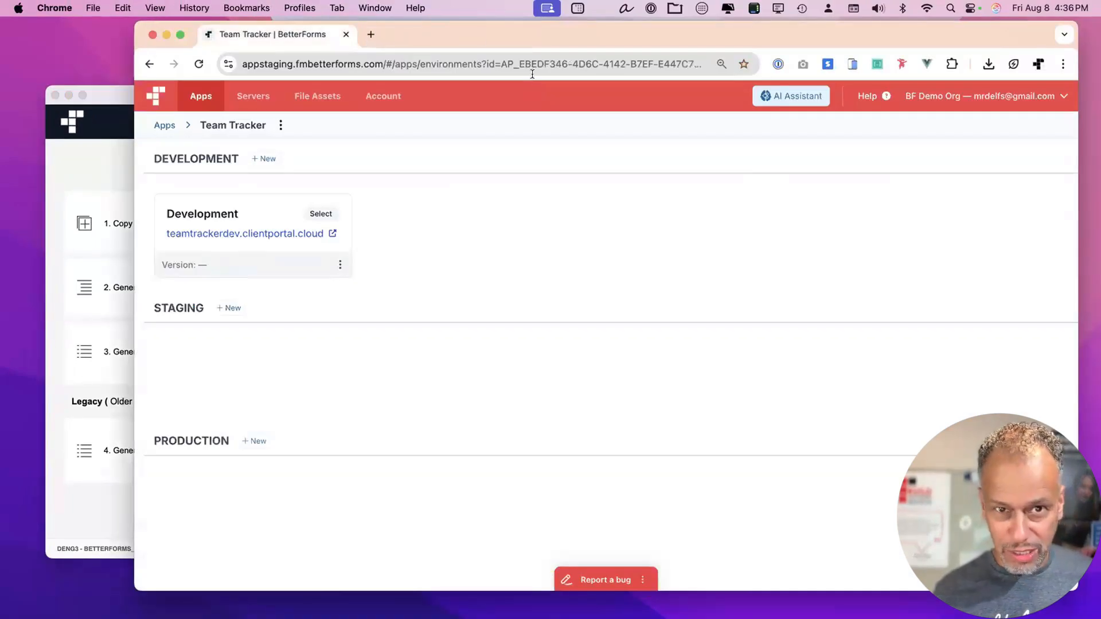
drag(469, 35, 470, 34)
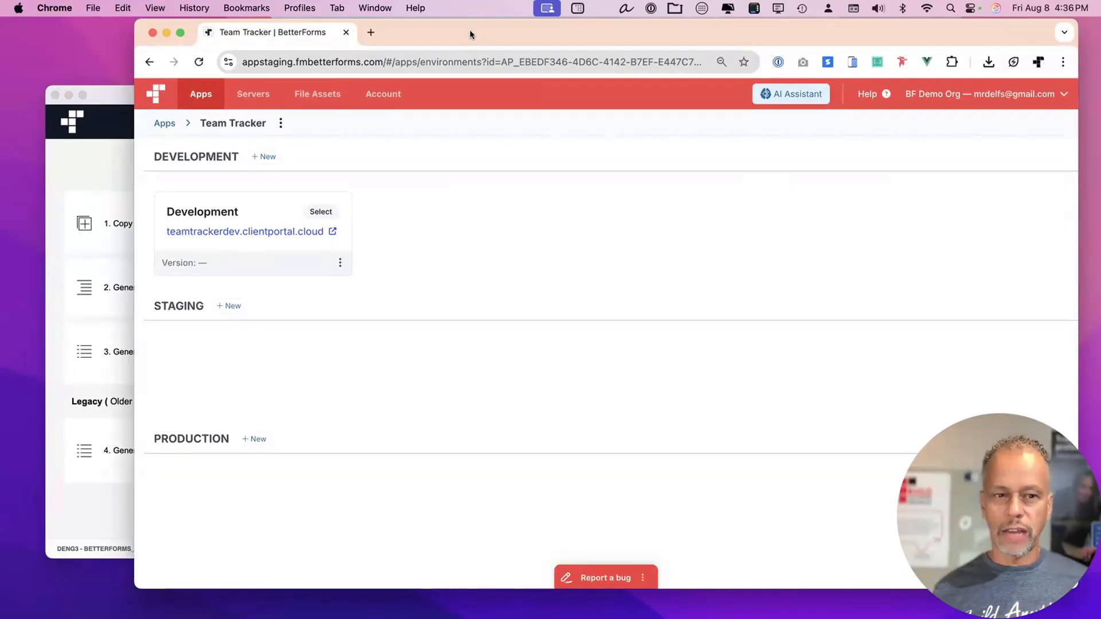
click(340, 262)
click(313, 294)
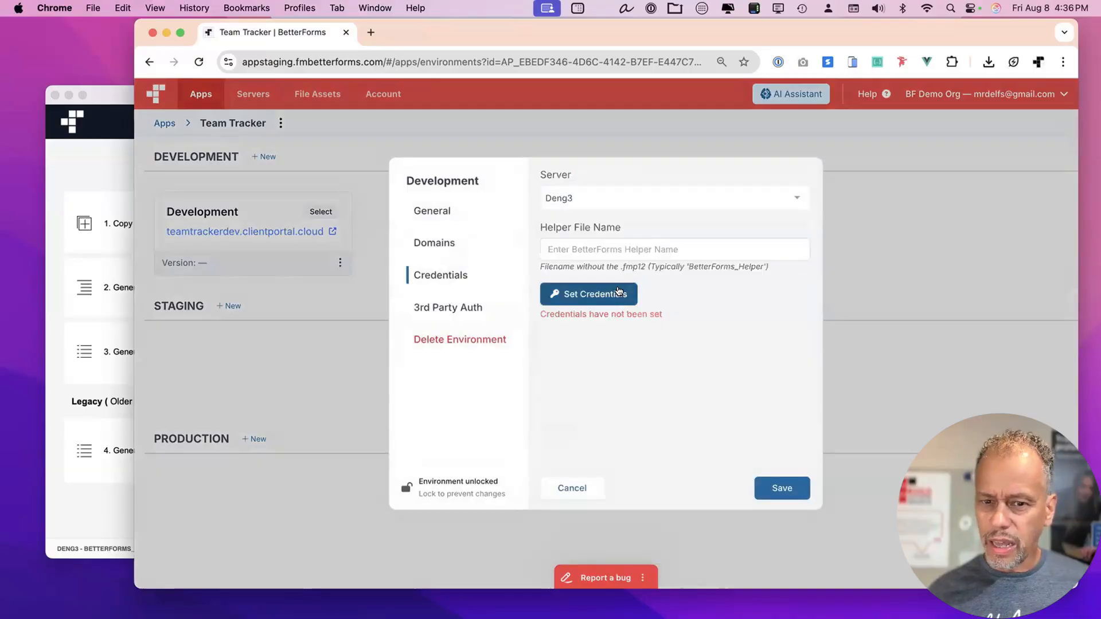
click(618, 293)
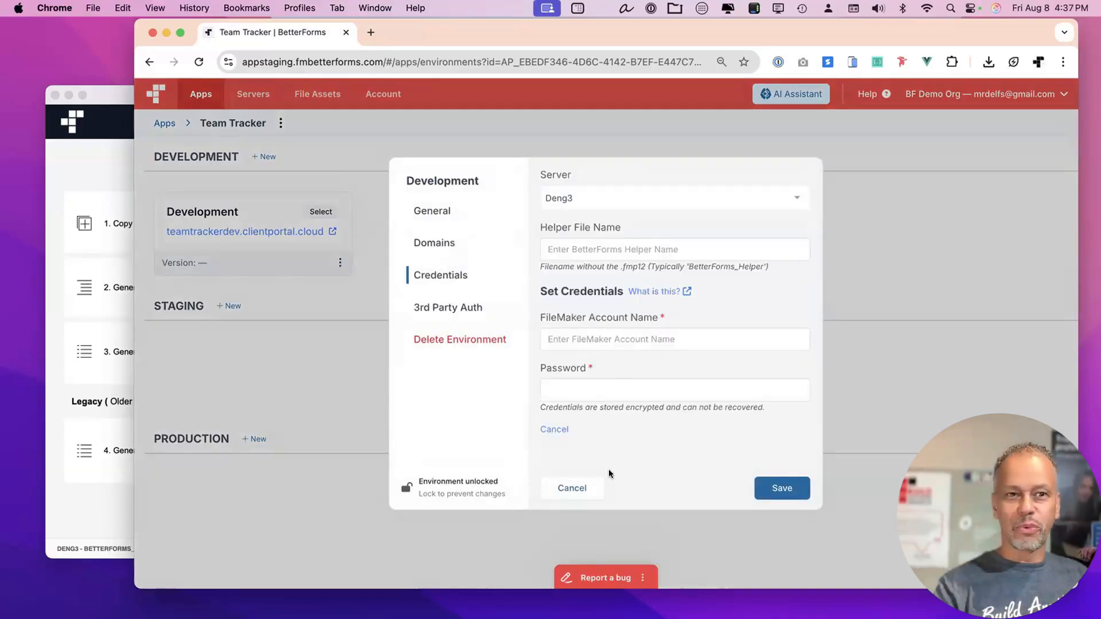
click(94, 146)
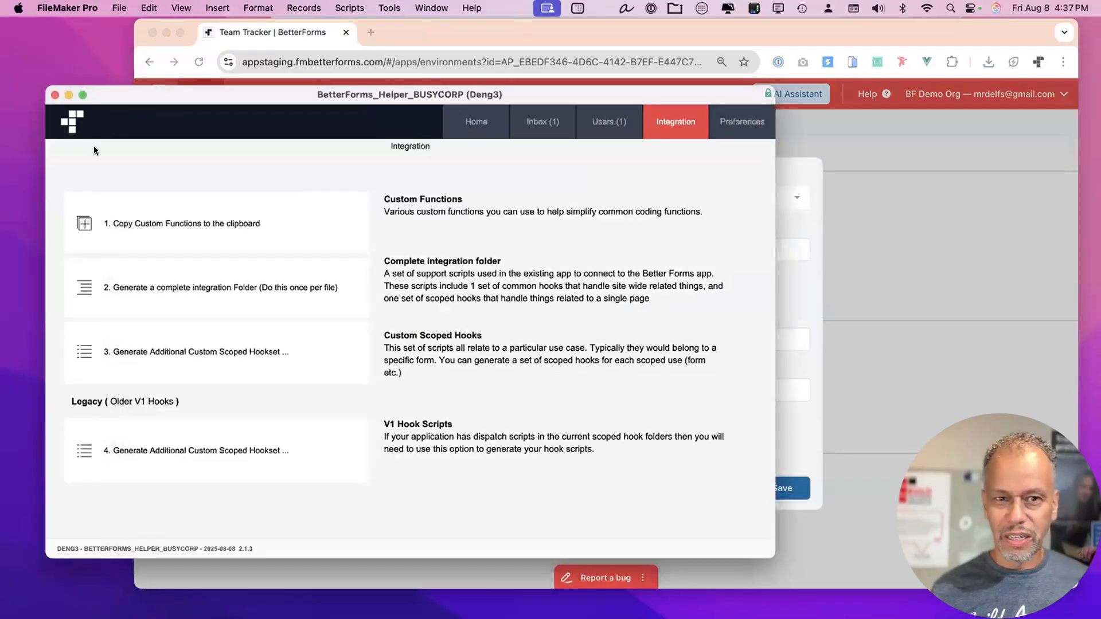
click(431, 8)
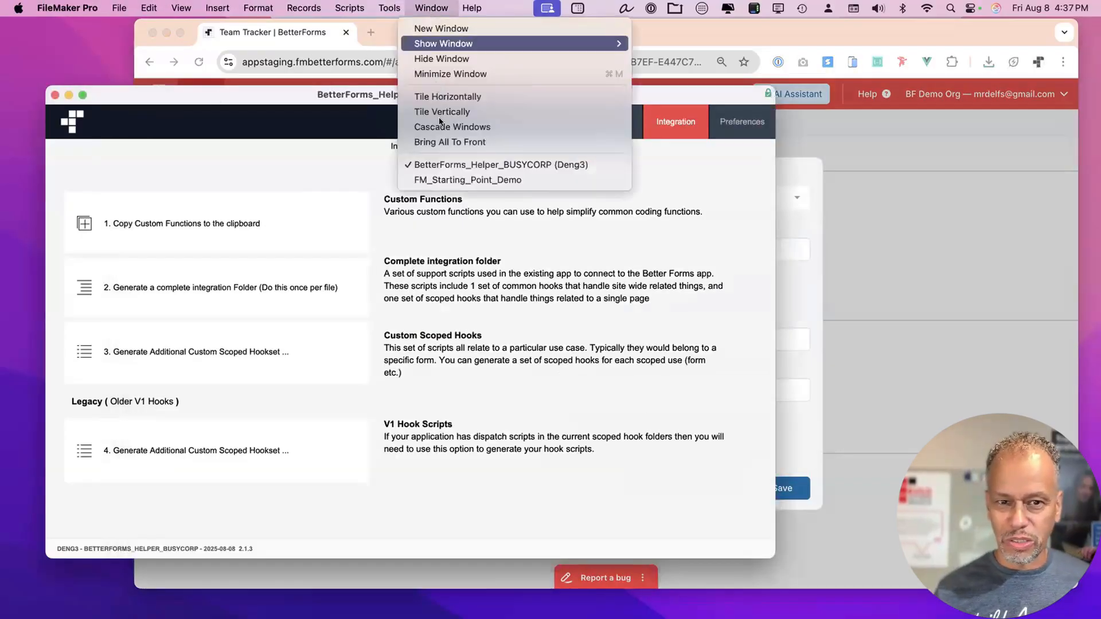
click(435, 178)
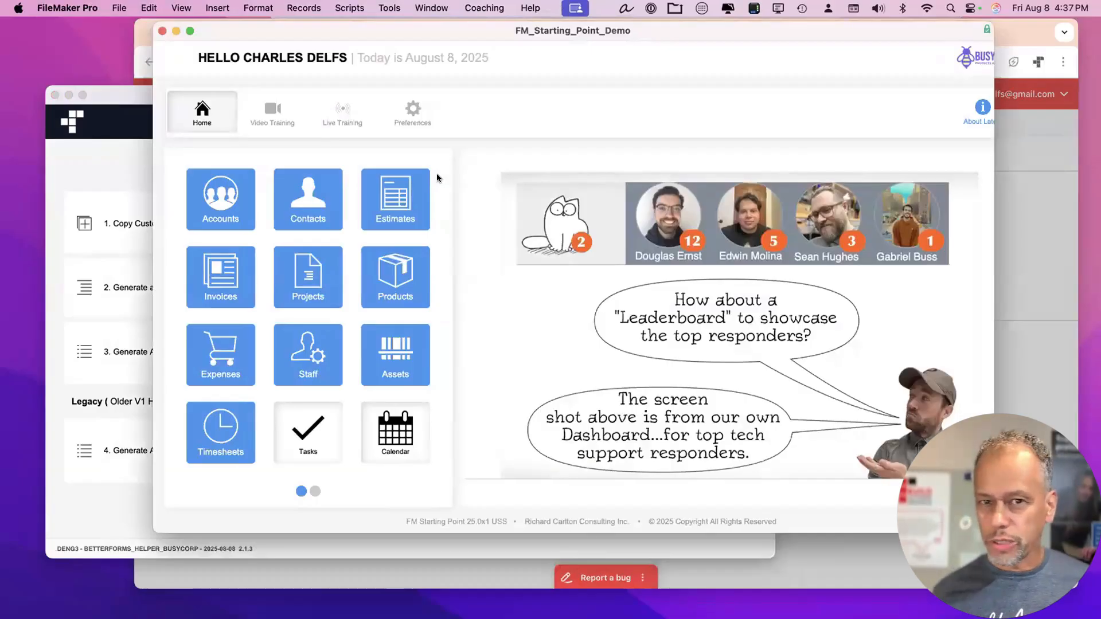
mouse_move(514, 32)
mouse_down()
mouse_move(517, 51)
mouse_move(526, 47)
mouse_up()
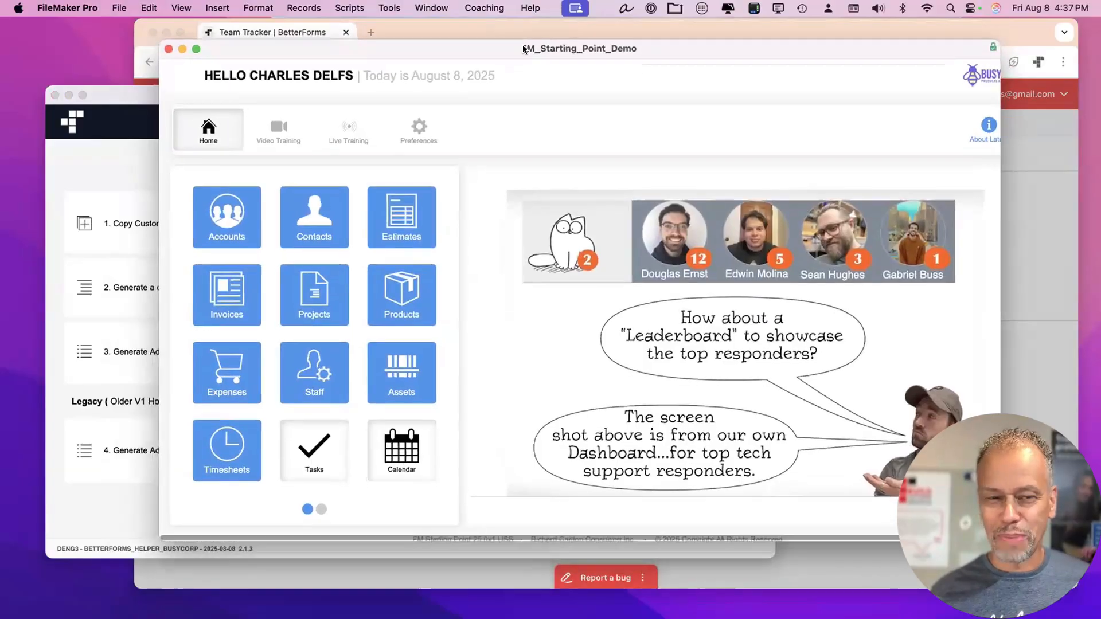
click(570, 30)
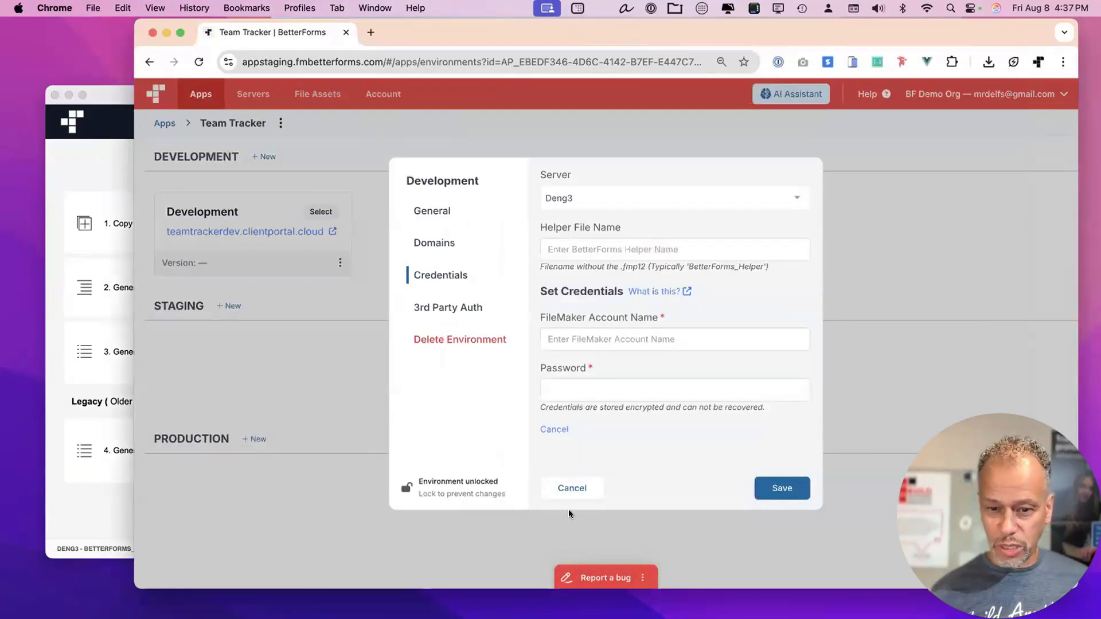
Cancel the credentials form and open the Busy Corp app's environments from the Apps list.
click(572, 487)
click(160, 123)
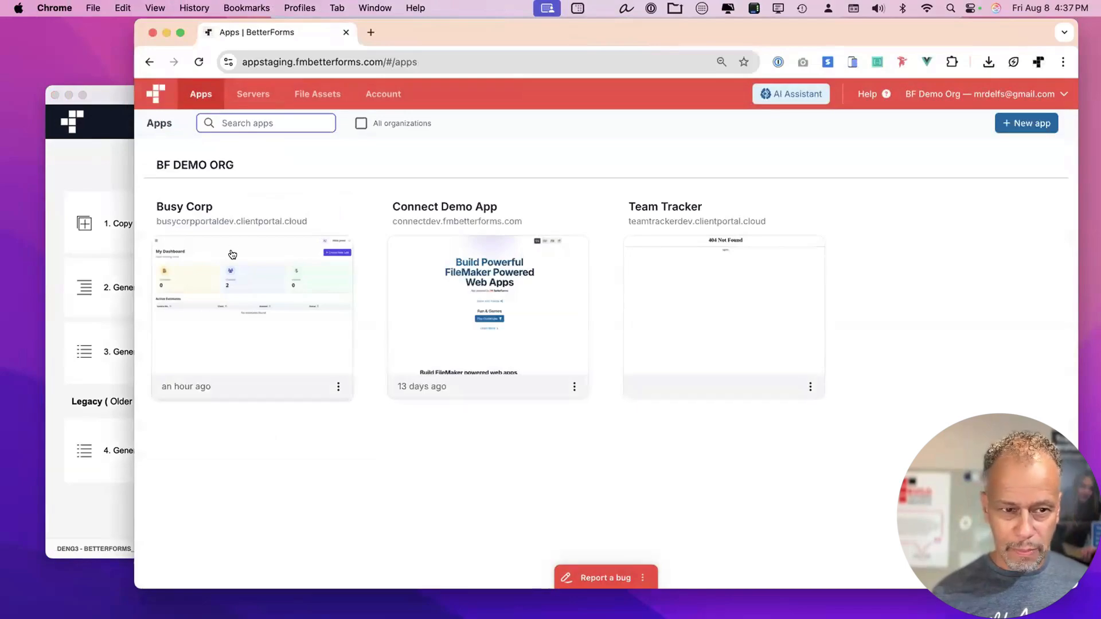
click(232, 254)
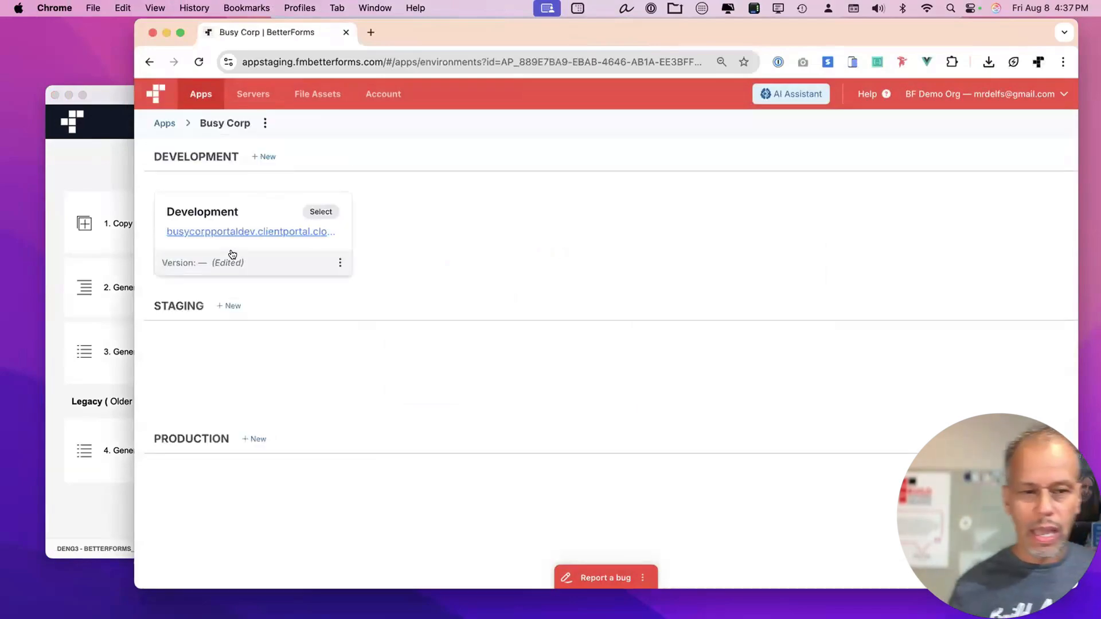
Open the Busy Corp development portal in a new tab and view its account settings.
click(253, 232)
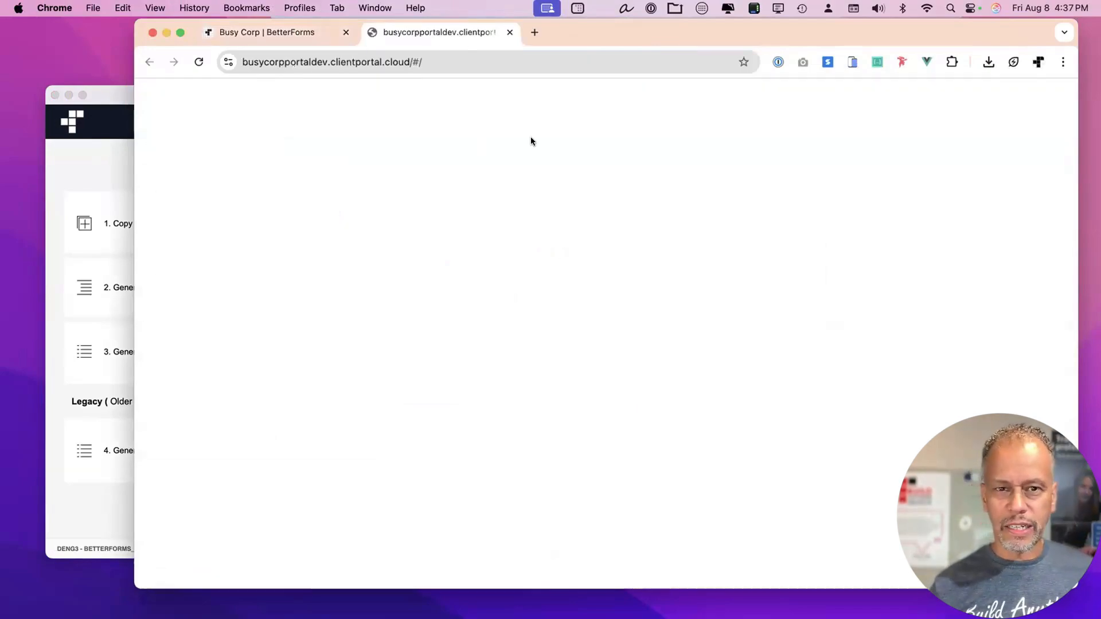
drag(624, 29, 597, 28)
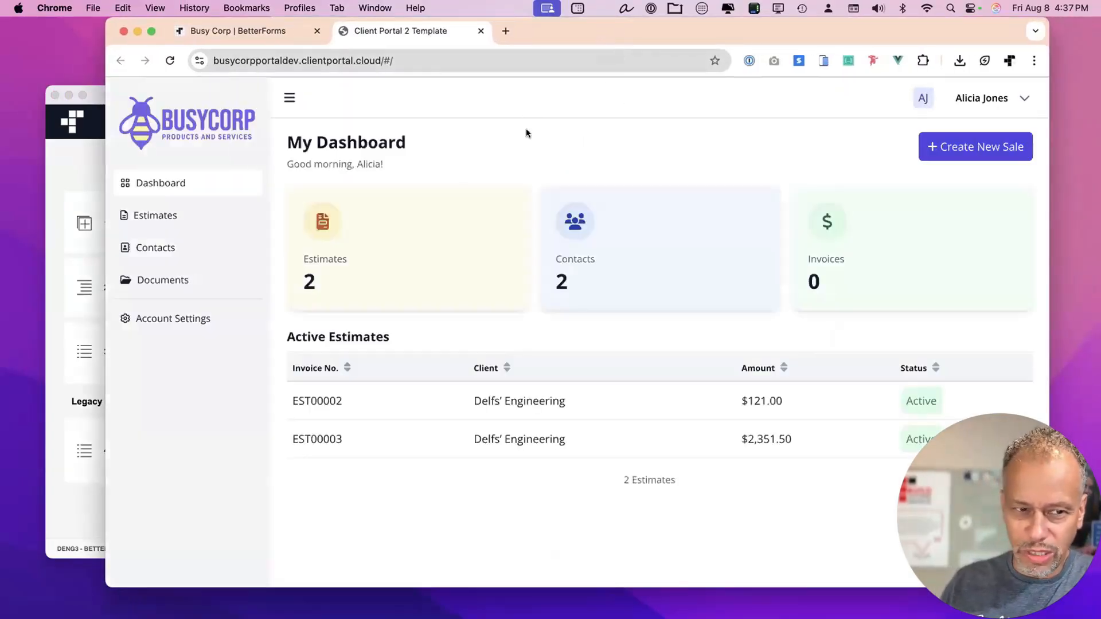
click(188, 316)
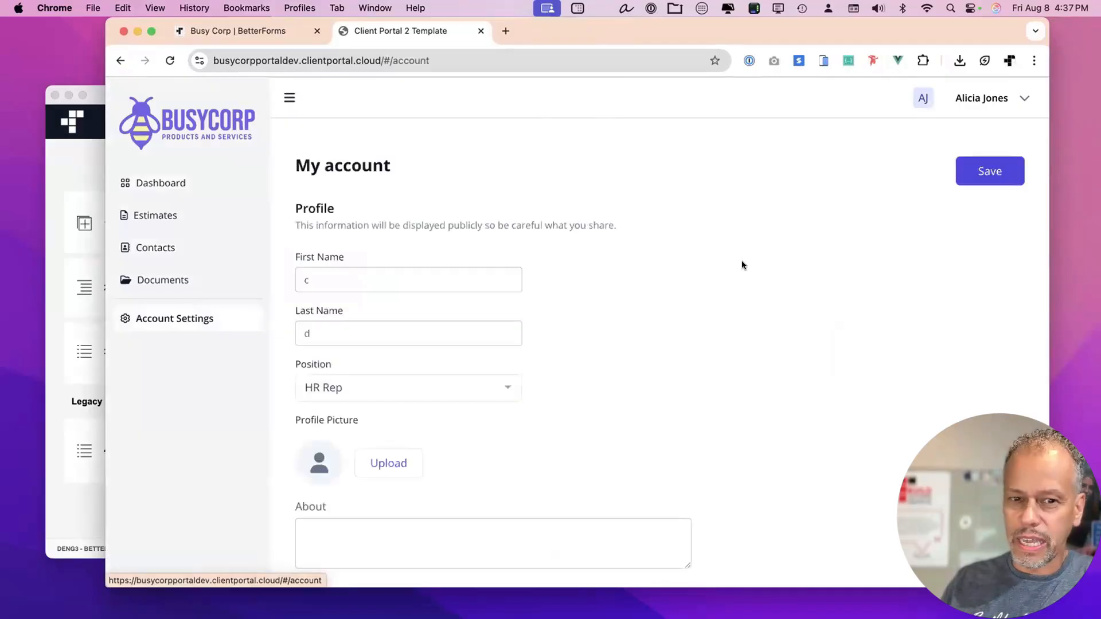
drag(779, 29, 788, 30)
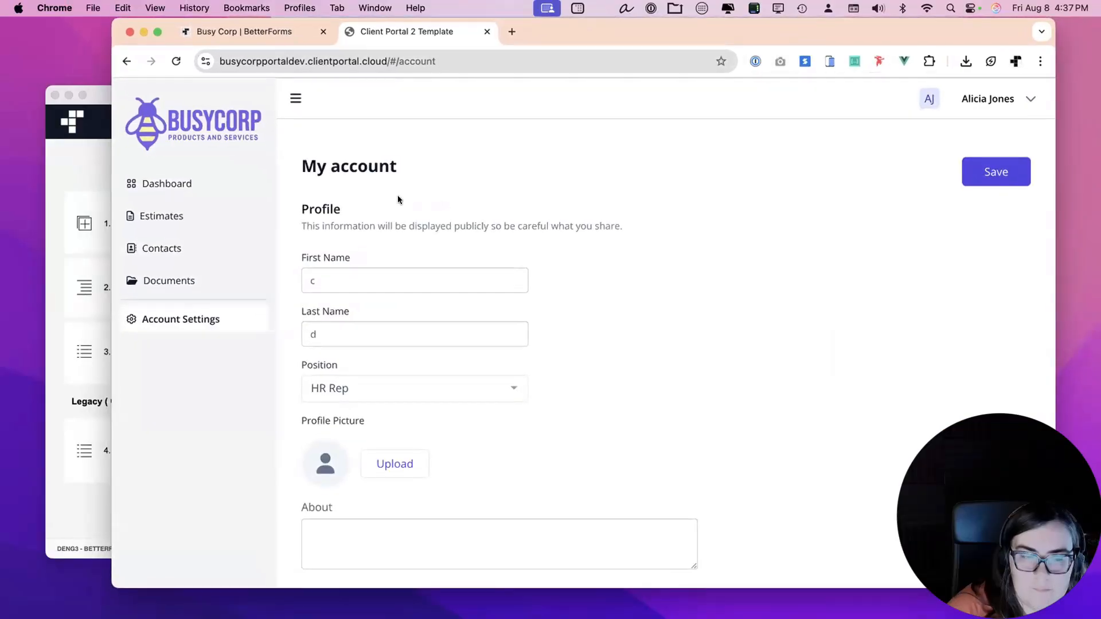
Open estimate EST00002 from the Estimates list and widen the window so the page reflows.
click(187, 210)
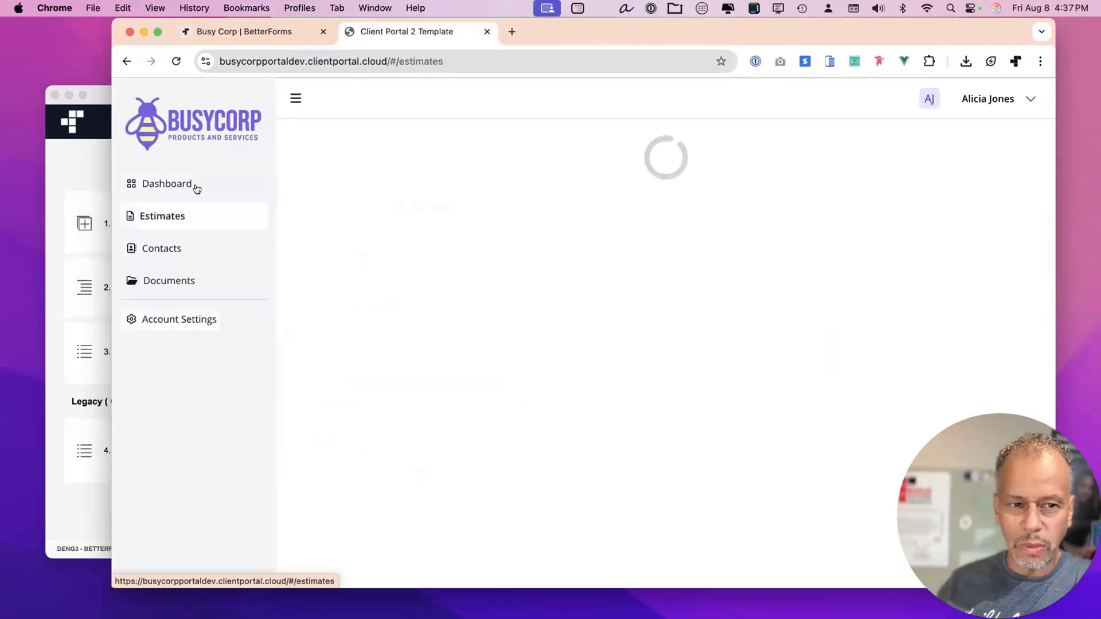
click(196, 187)
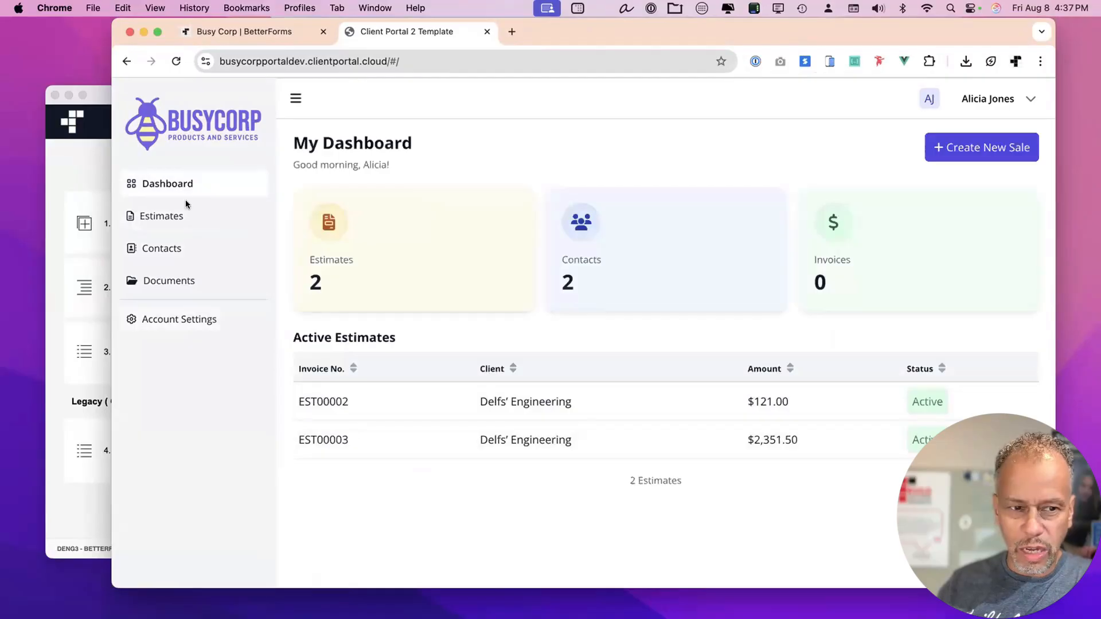
click(183, 215)
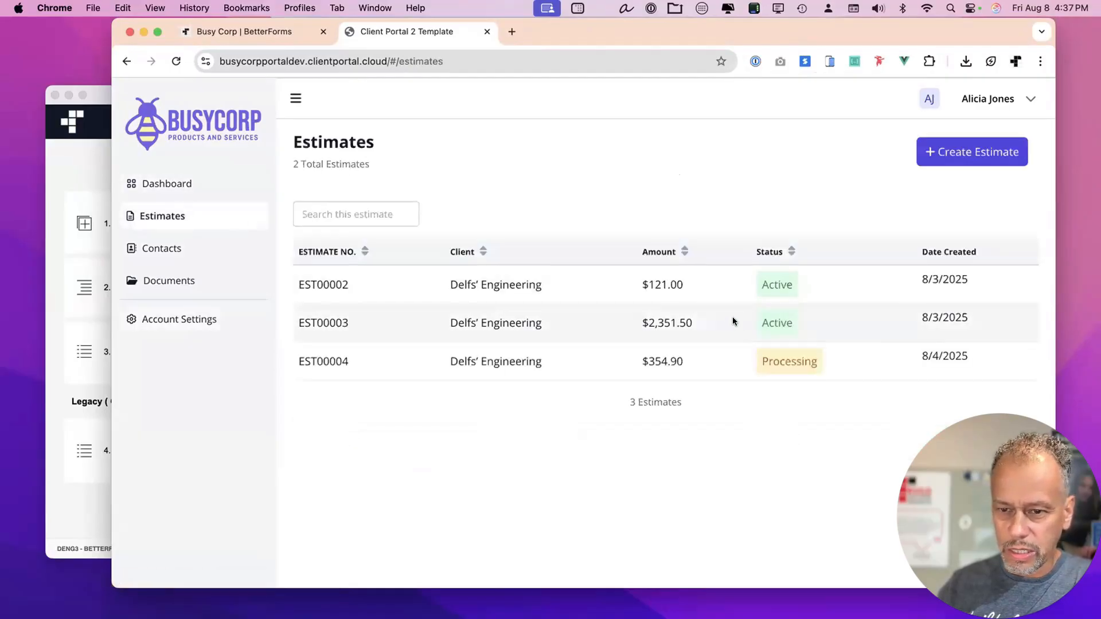
click(701, 290)
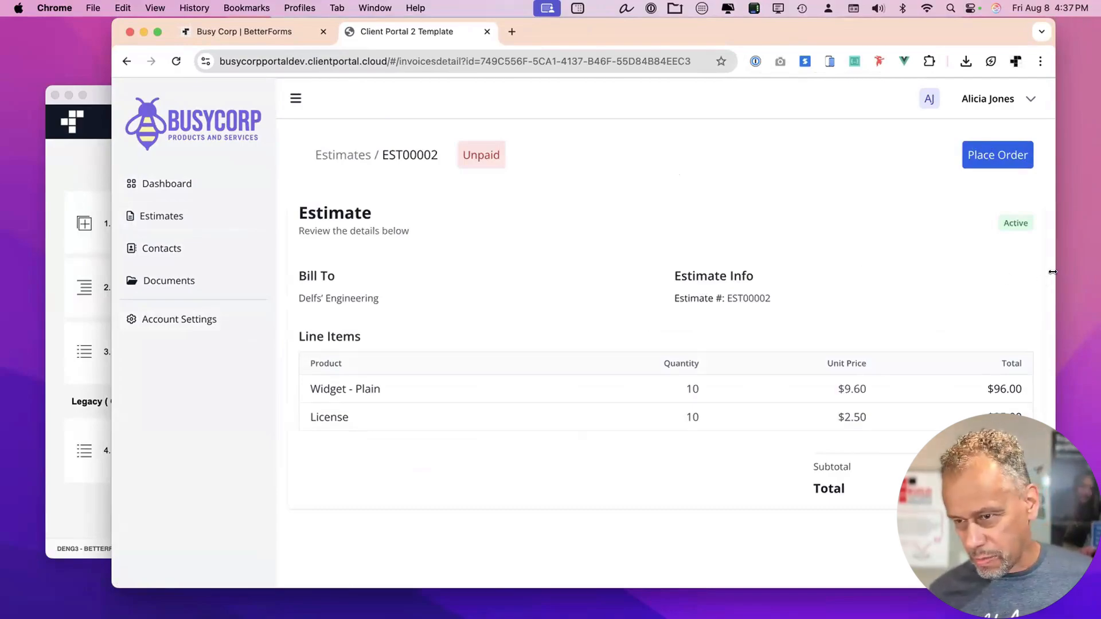
drag(959, 272, 1032, 272)
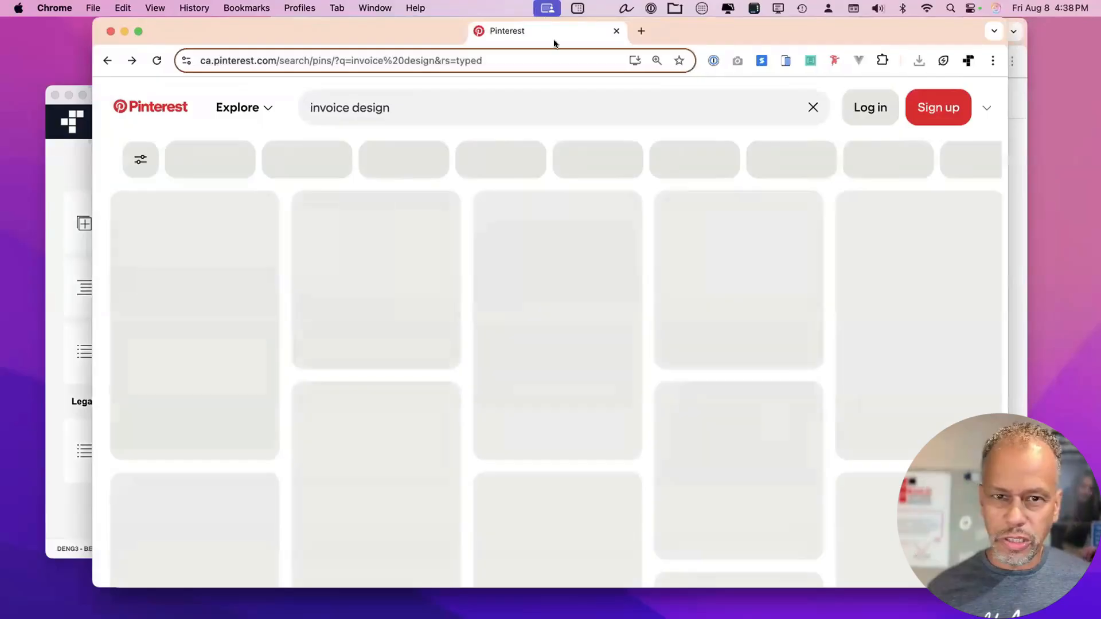
Merge the Pinterest window in as a third tab and open the Business Invoice Template pin.
drag(554, 43, 586, 52)
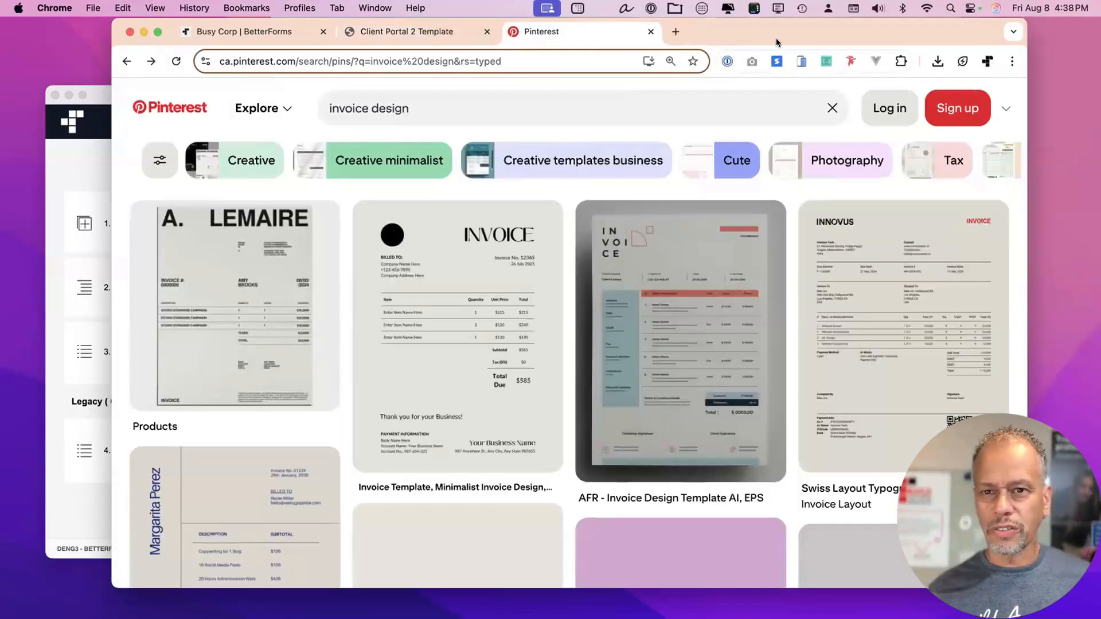
drag(779, 33, 803, 28)
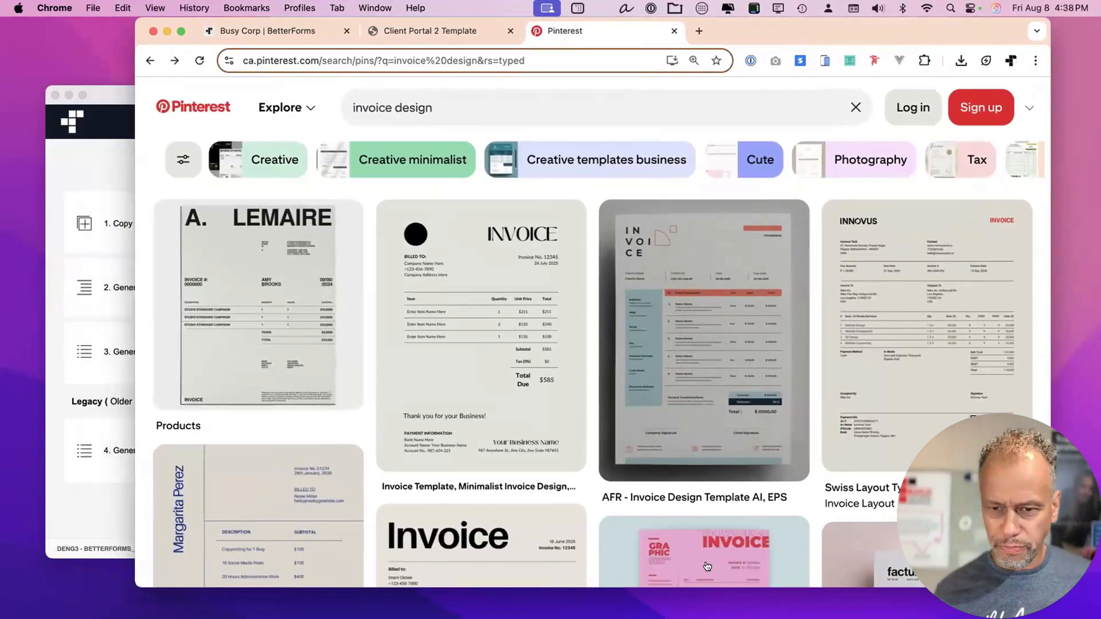
scroll(895, 547, down, 6)
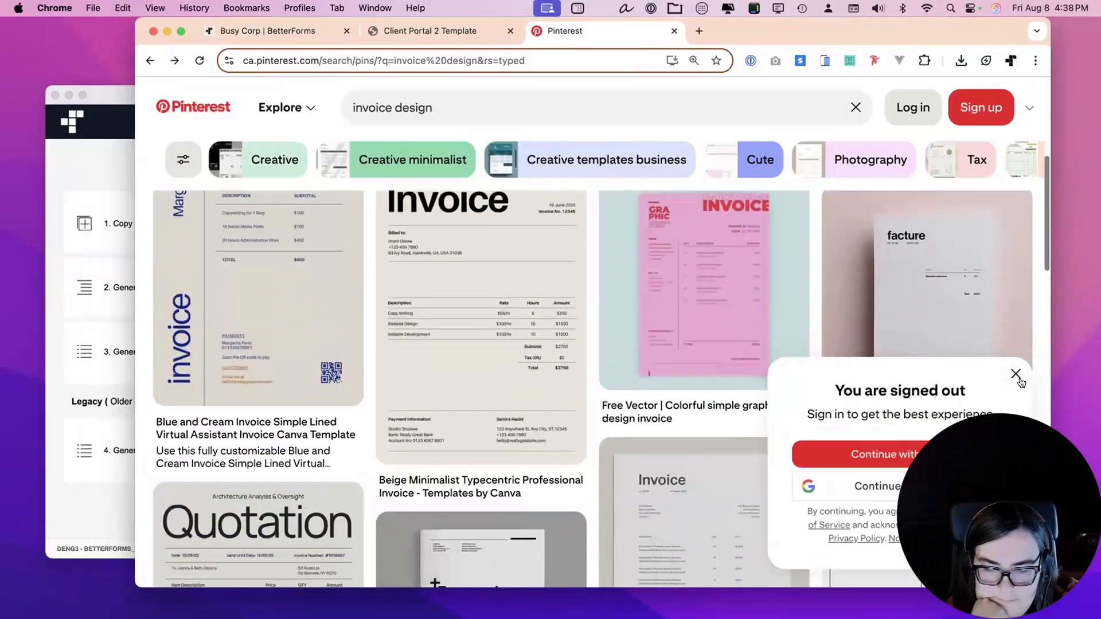
scroll(1001, 399, down, 9)
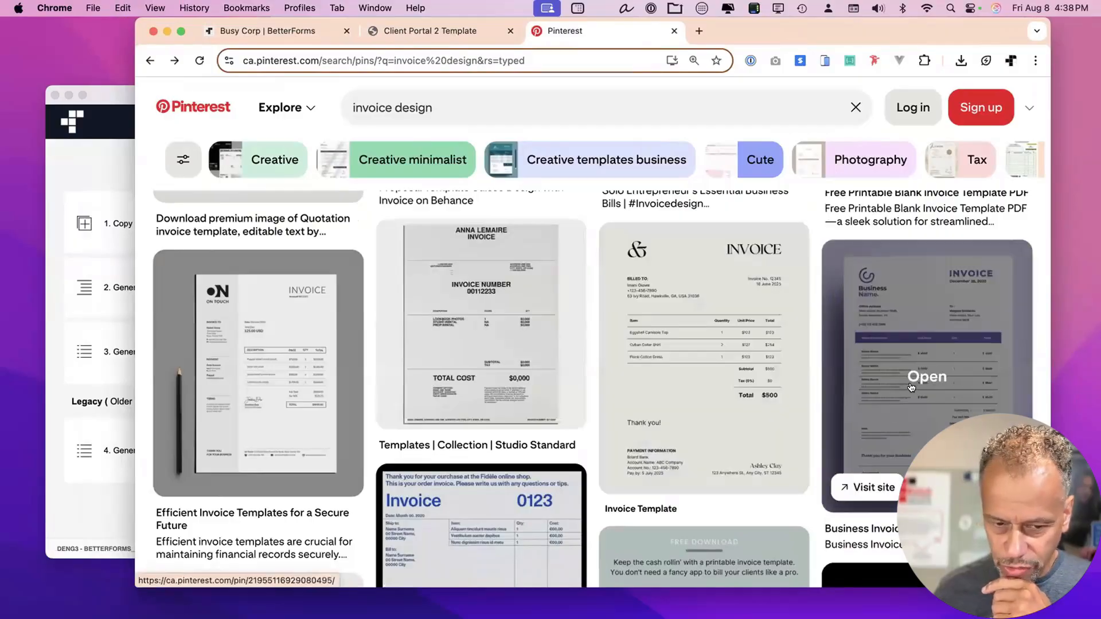
scroll(912, 388, down, 2)
scroll(917, 373, up, 3)
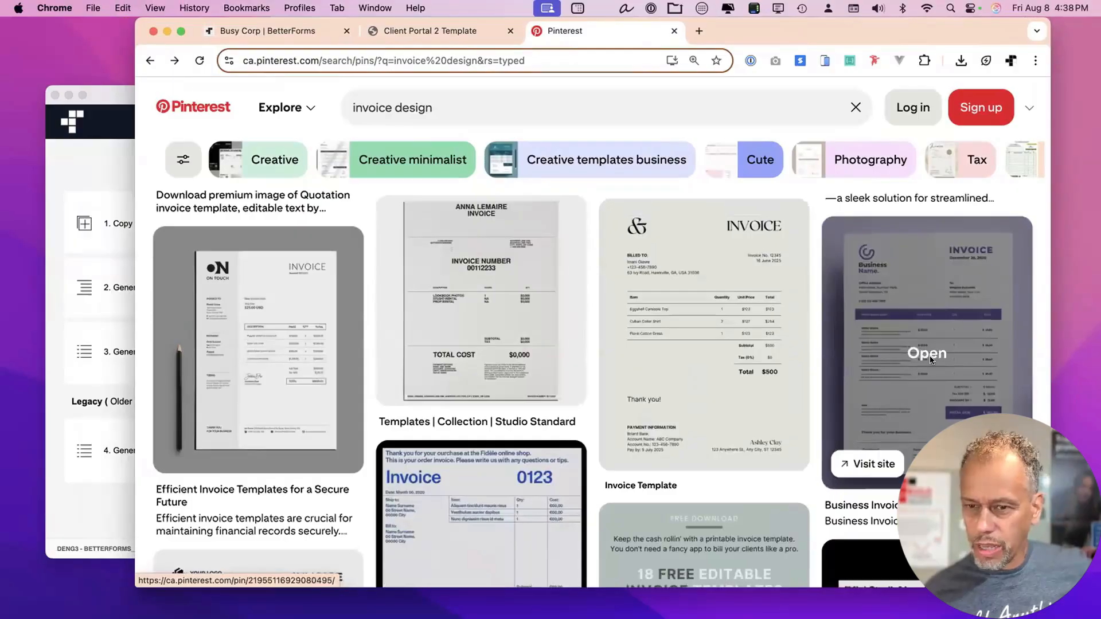
click(931, 351)
Zoom the pin page to 125% and enlarge the window to frame the invoice image.
scroll(930, 360, down, 2)
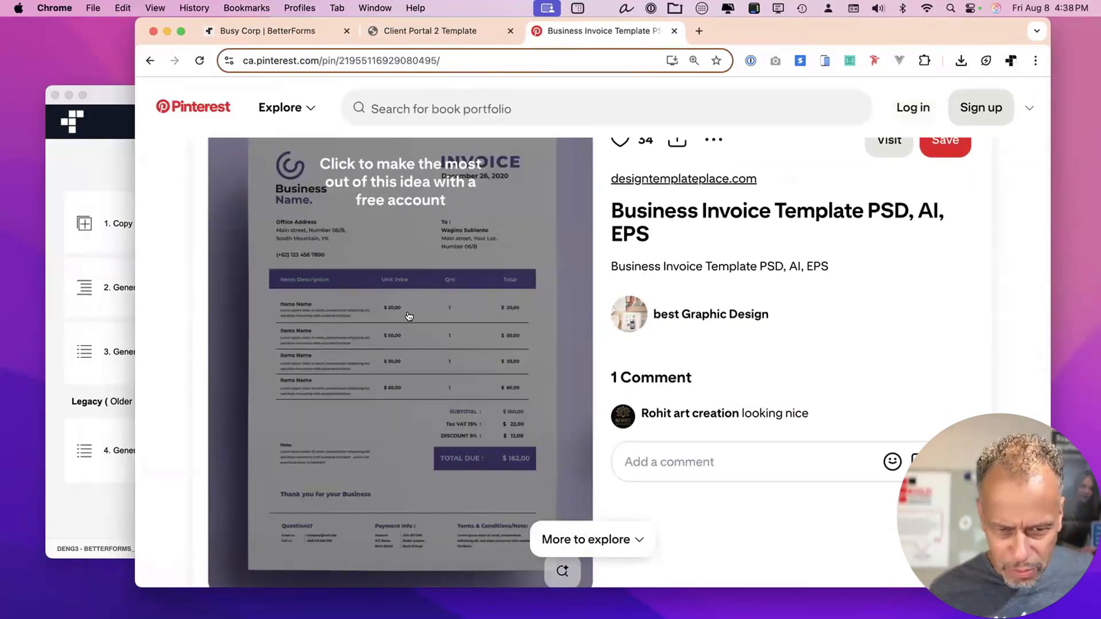
right_click(409, 316)
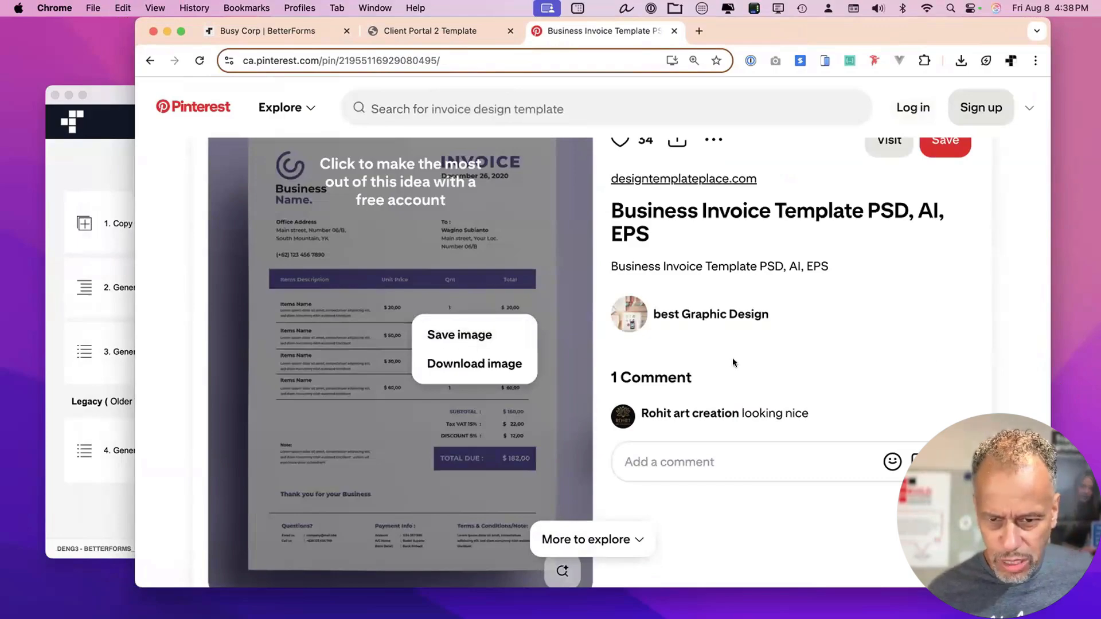
key(super+equal)
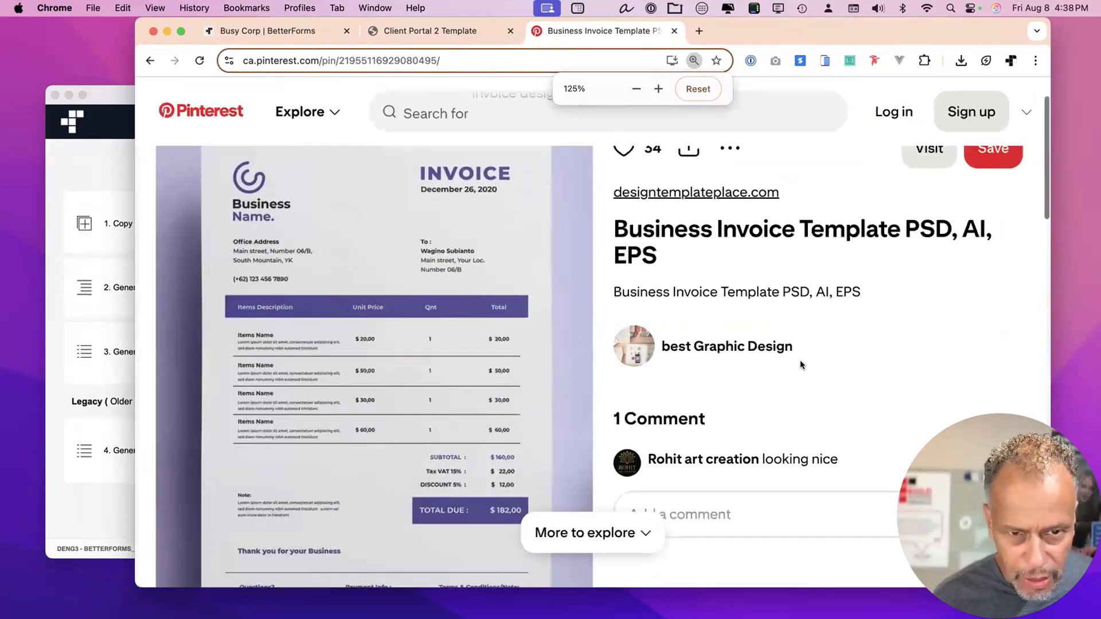
key(super+equal)
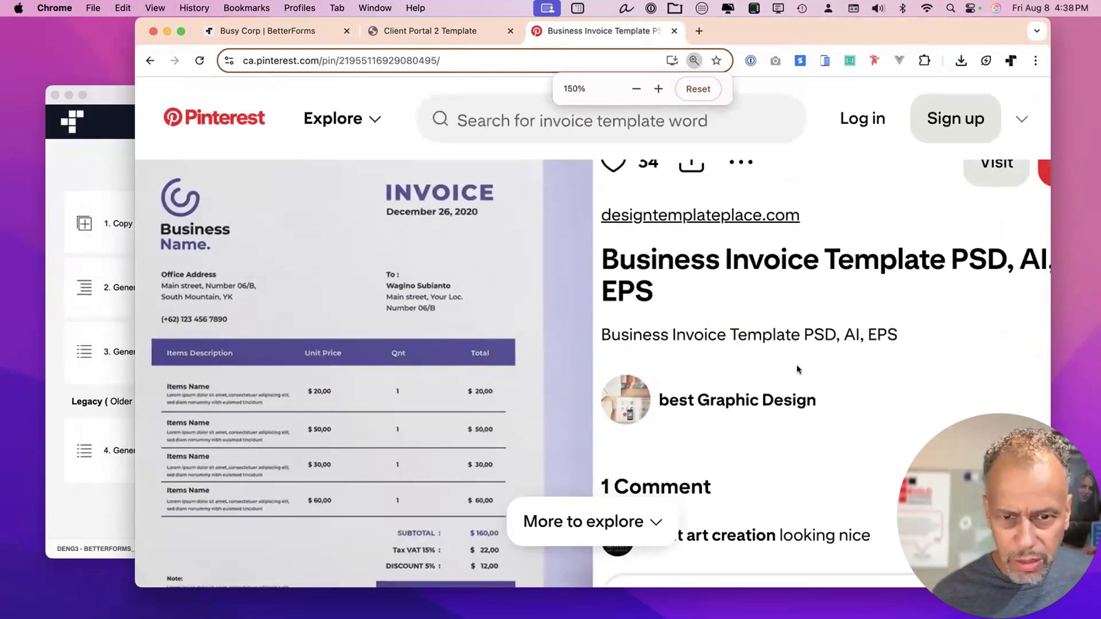
scroll(796, 365, left, 2)
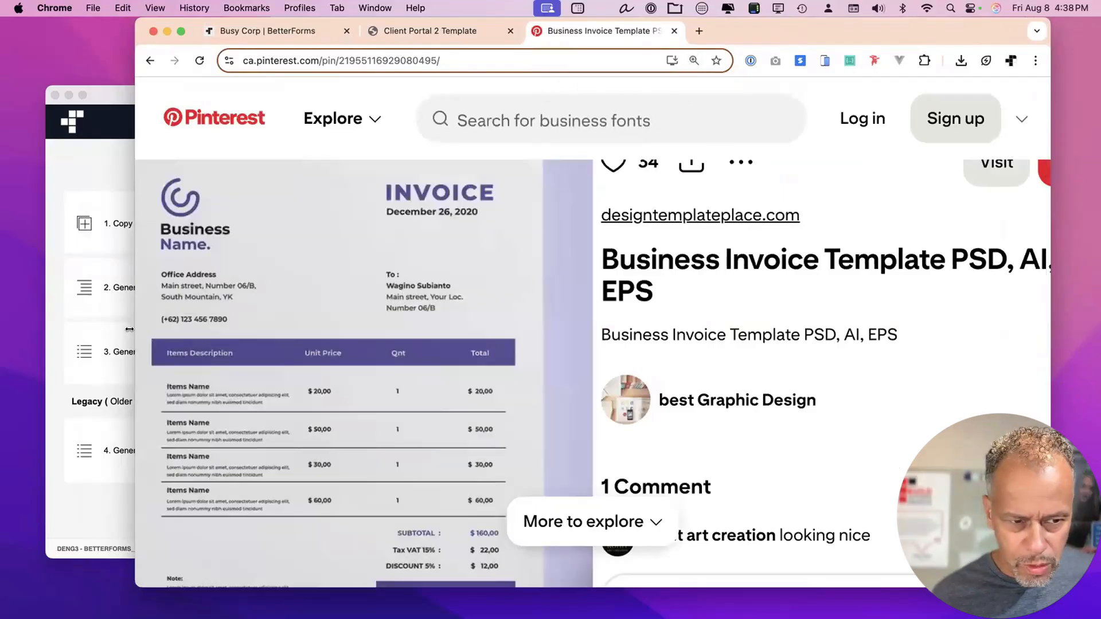
drag(62, 321, 53, 321)
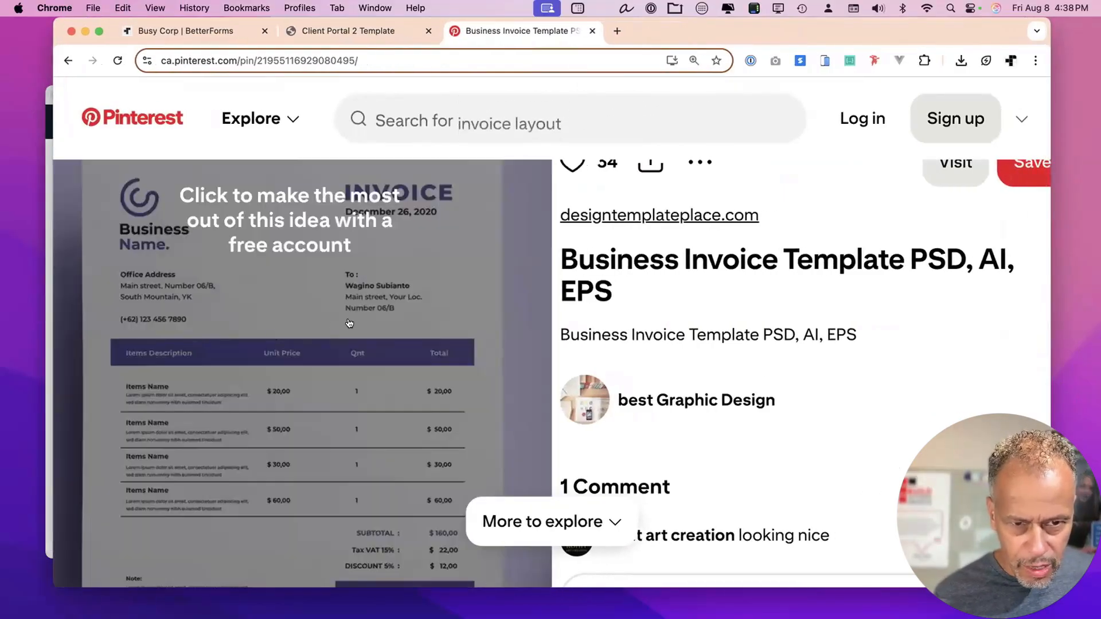
scroll(349, 323, up, 2)
key(super+minus)
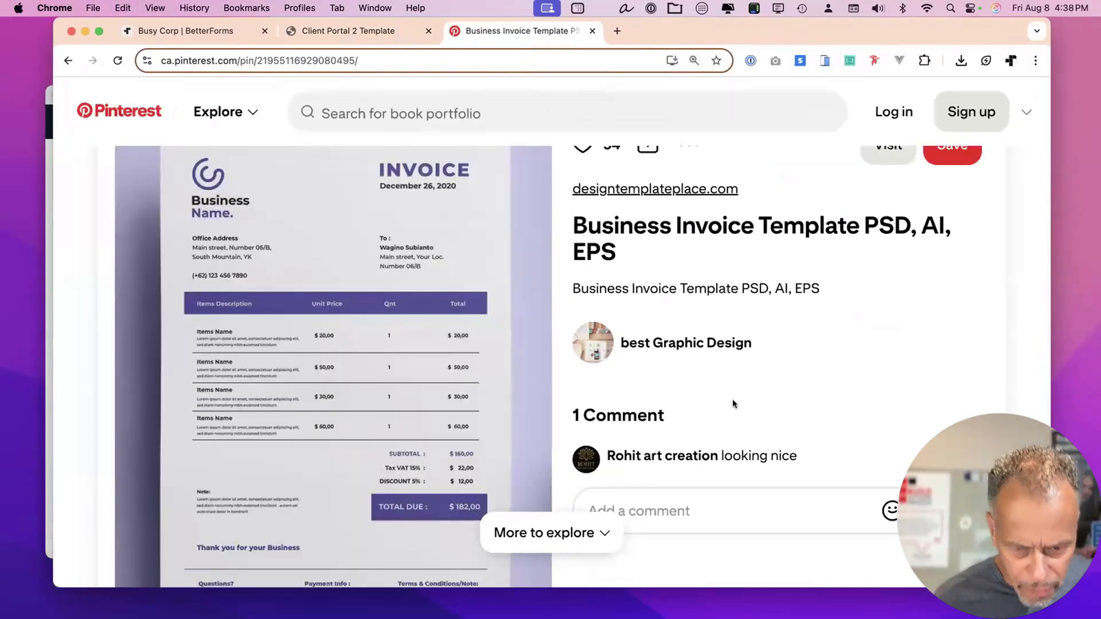
scroll(662, 463, down, 1)
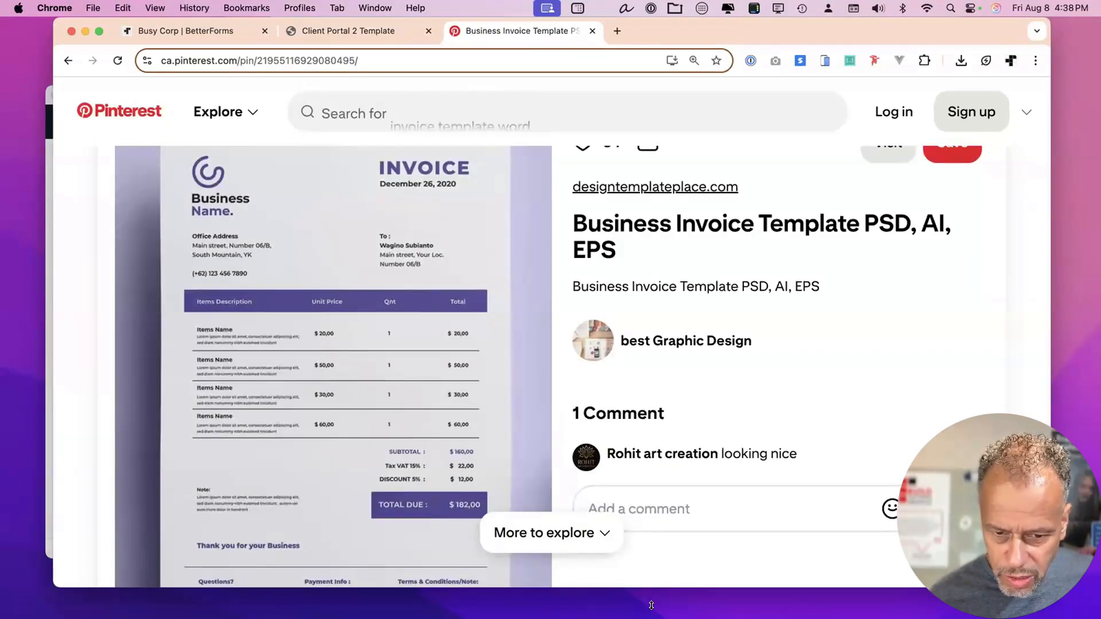
drag(662, 587, 662, 618)
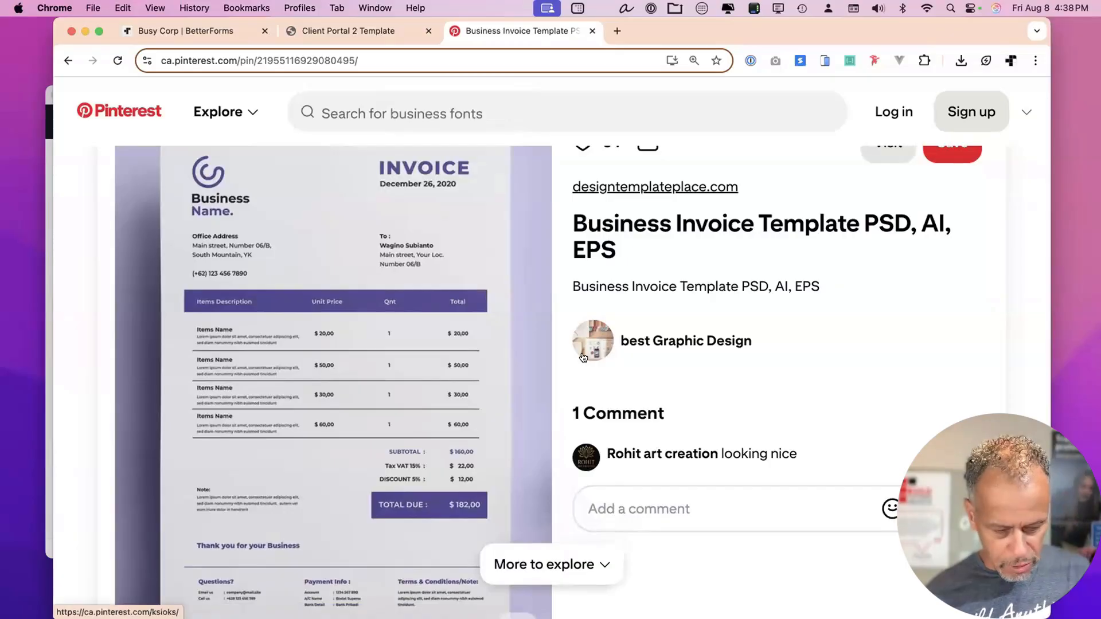
Capture a region screenshot of the indigo invoice design.
key(super+shift+4)
drag(159, 147, 500, 554)
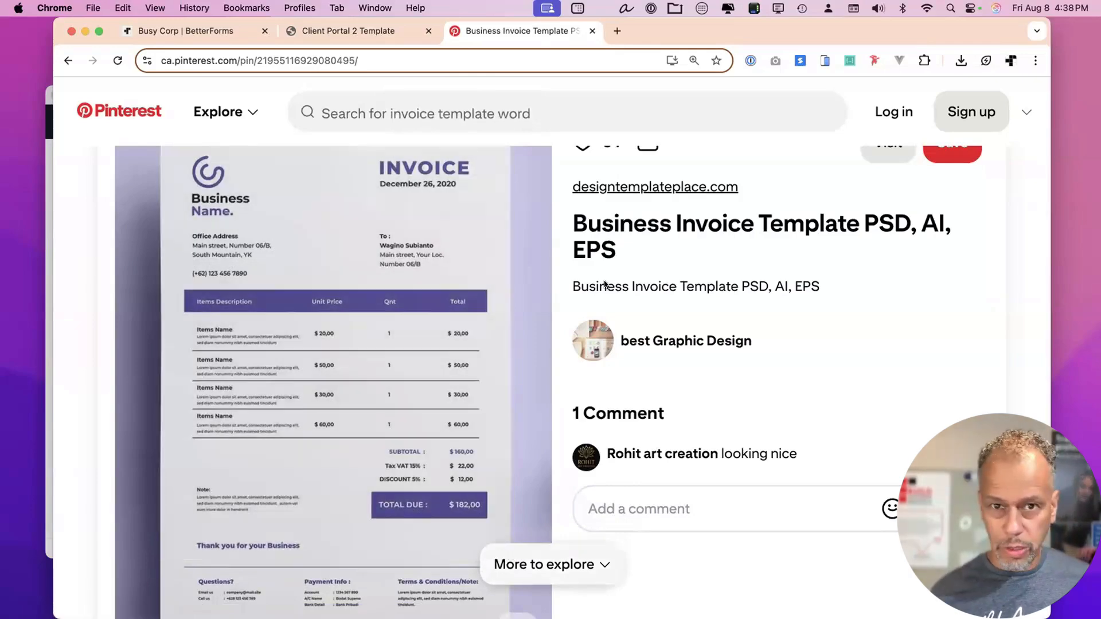
drag(696, 23, 722, 23)
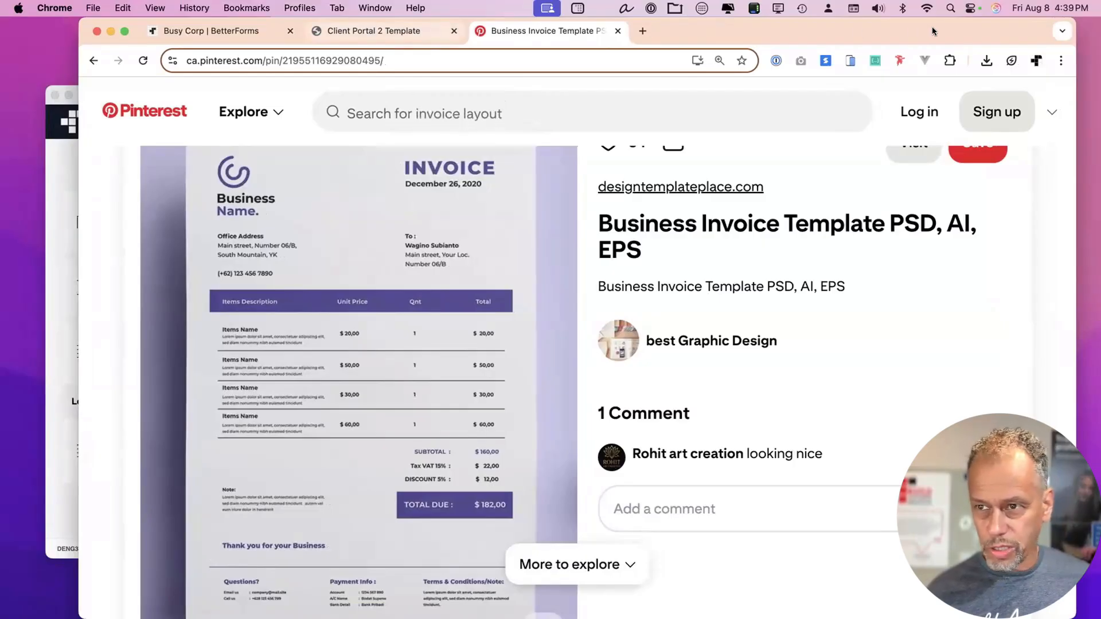
drag(931, 27, 852, 27)
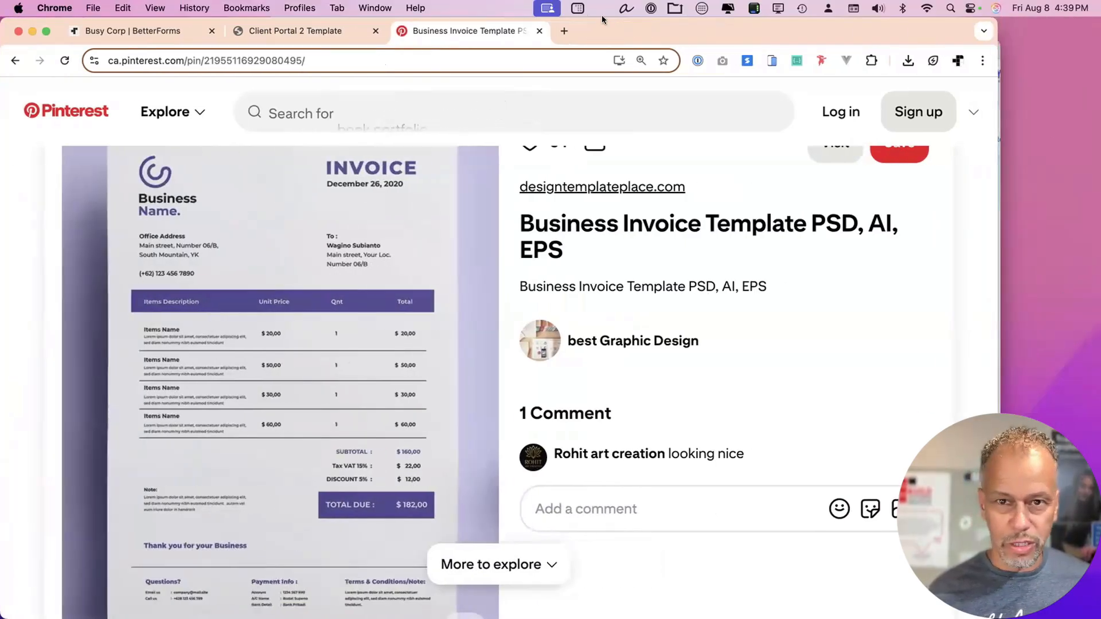
drag(188, 20, 232, 20)
Open the Estimate detail page of Busy Corp's Development environment in the page editor.
click(223, 28)
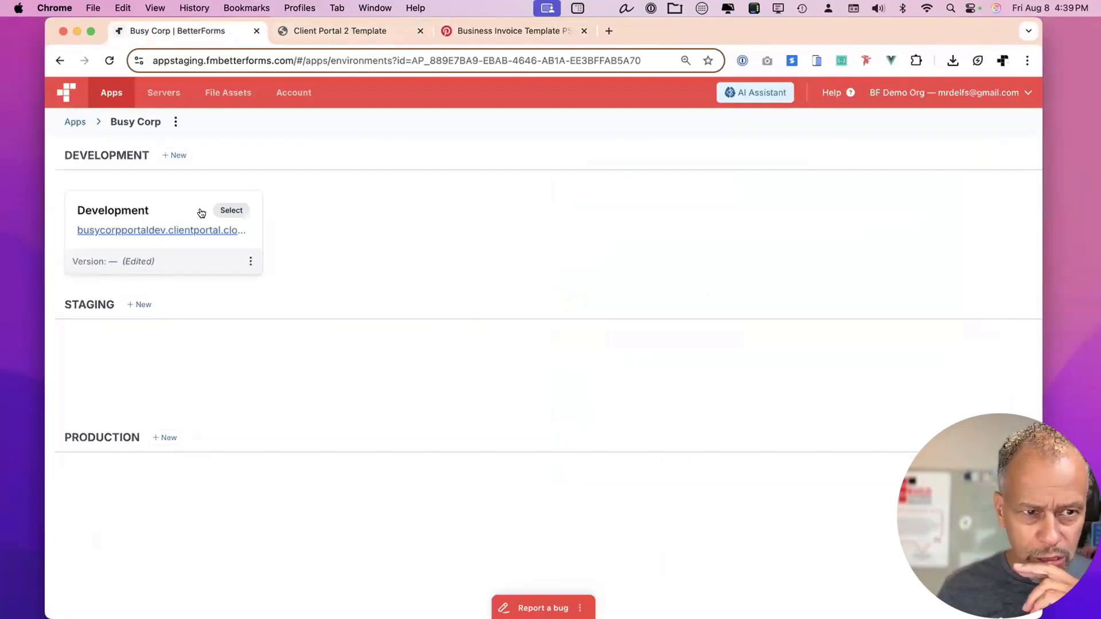
click(231, 210)
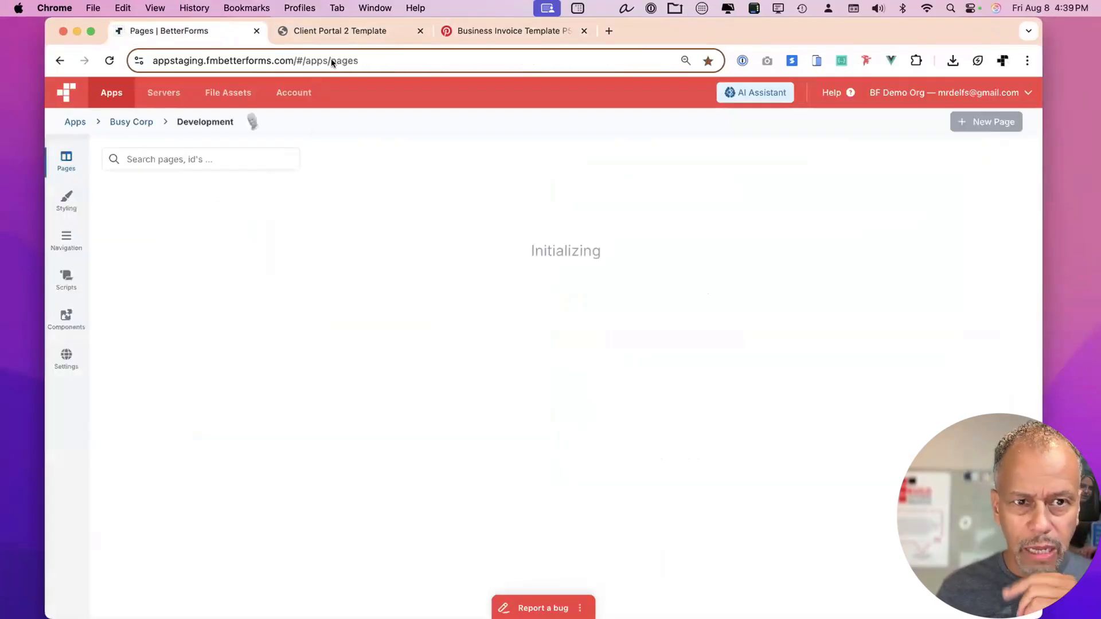
click(402, 29)
click(183, 30)
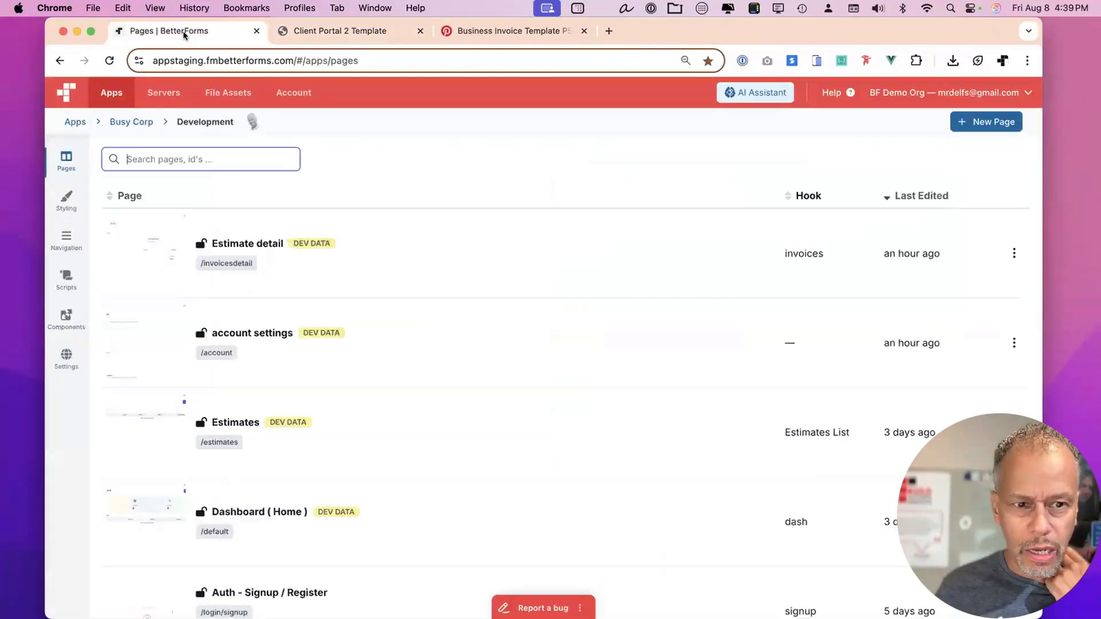
click(290, 272)
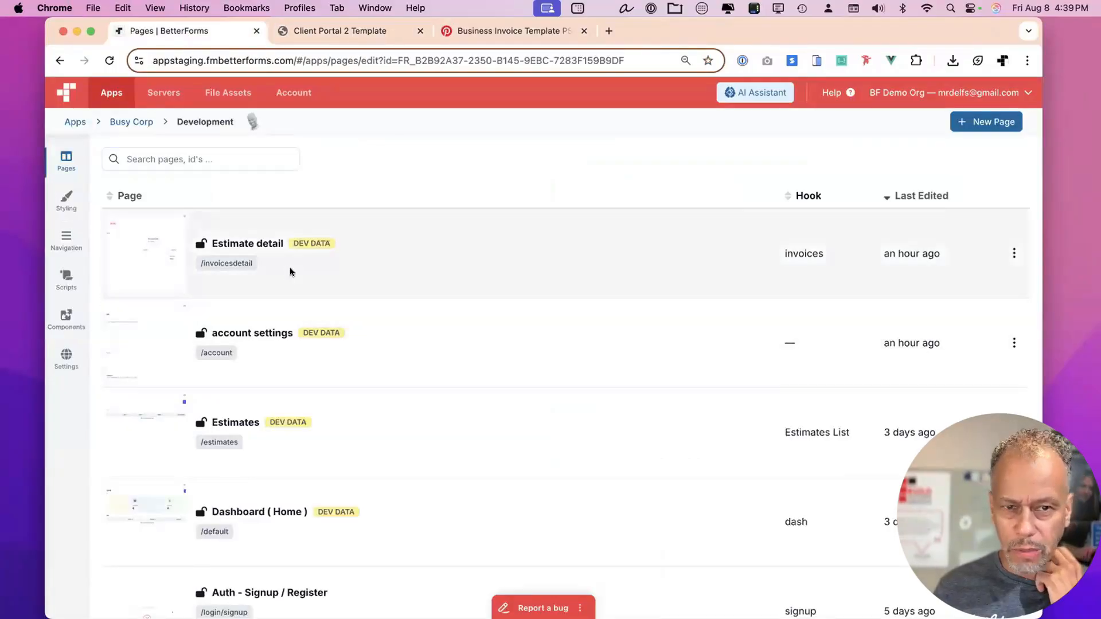
Compare with the client portal tab, then open the page's html element code for editing.
click(347, 30)
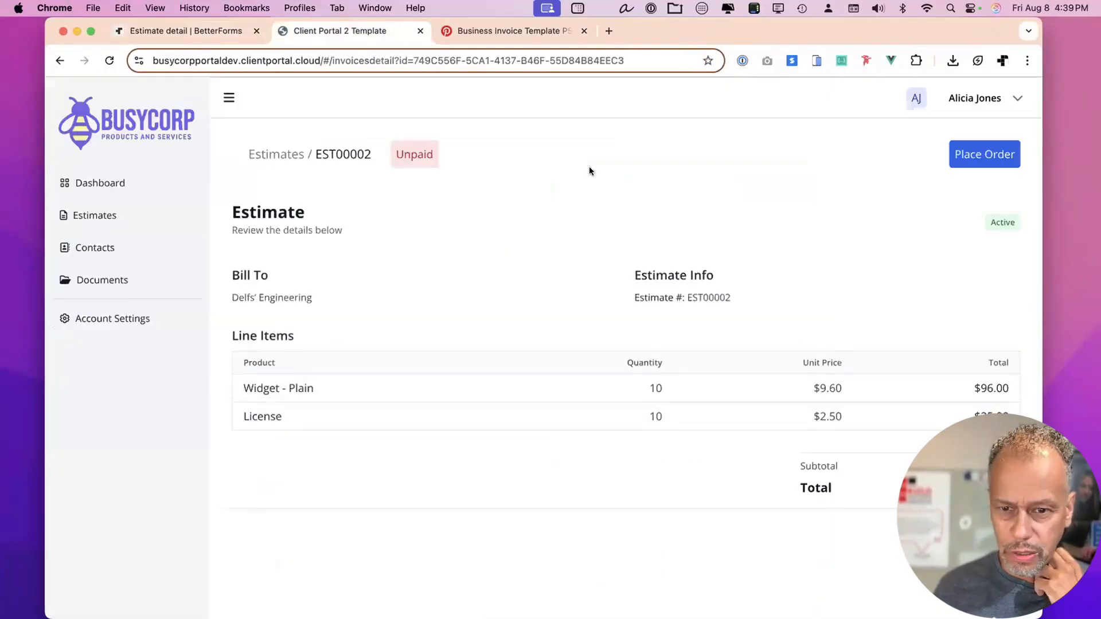
click(211, 28)
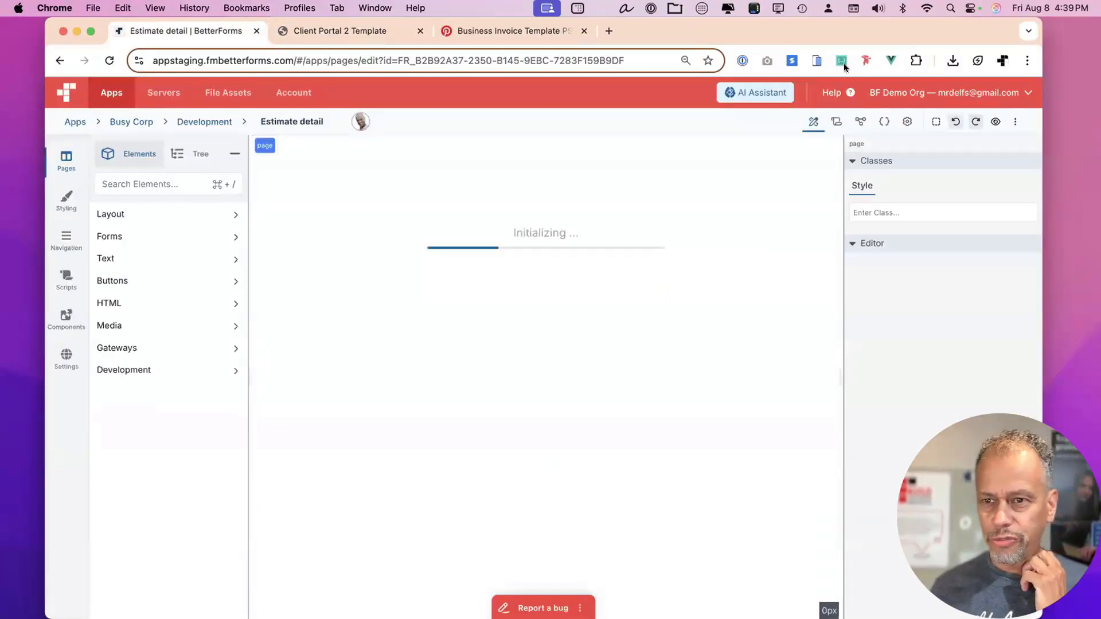
drag(807, 28, 814, 25)
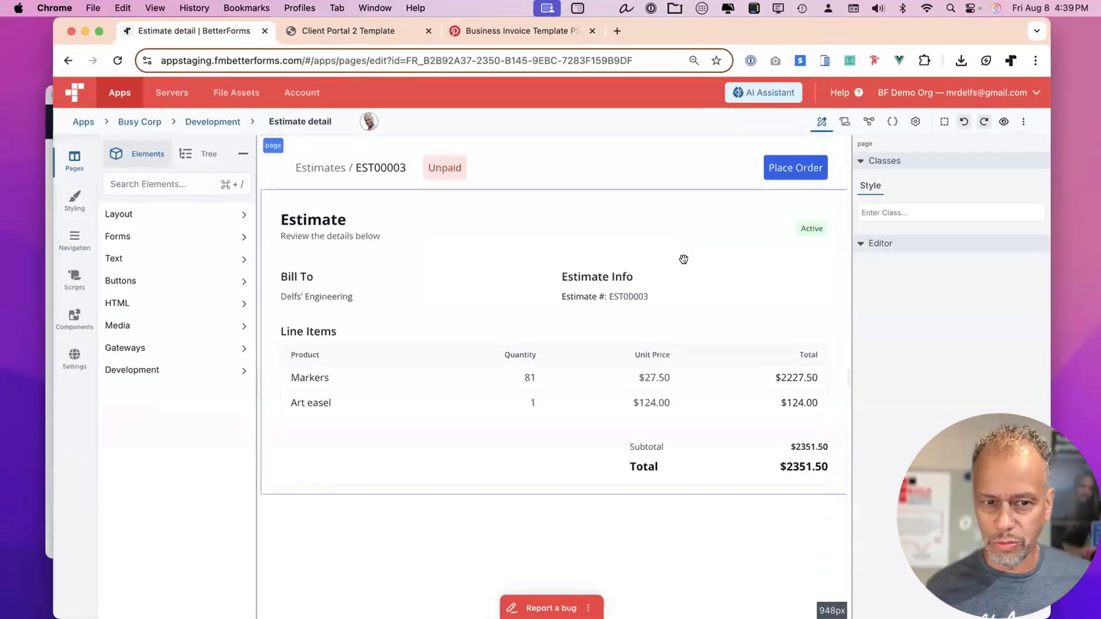
click(683, 259)
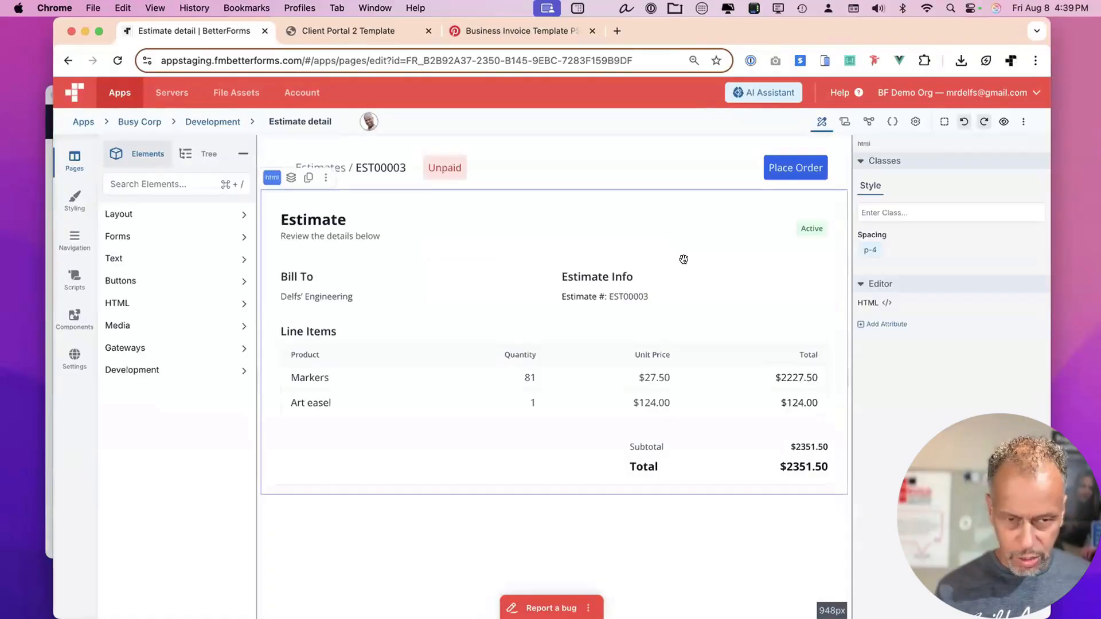
double_click(683, 259)
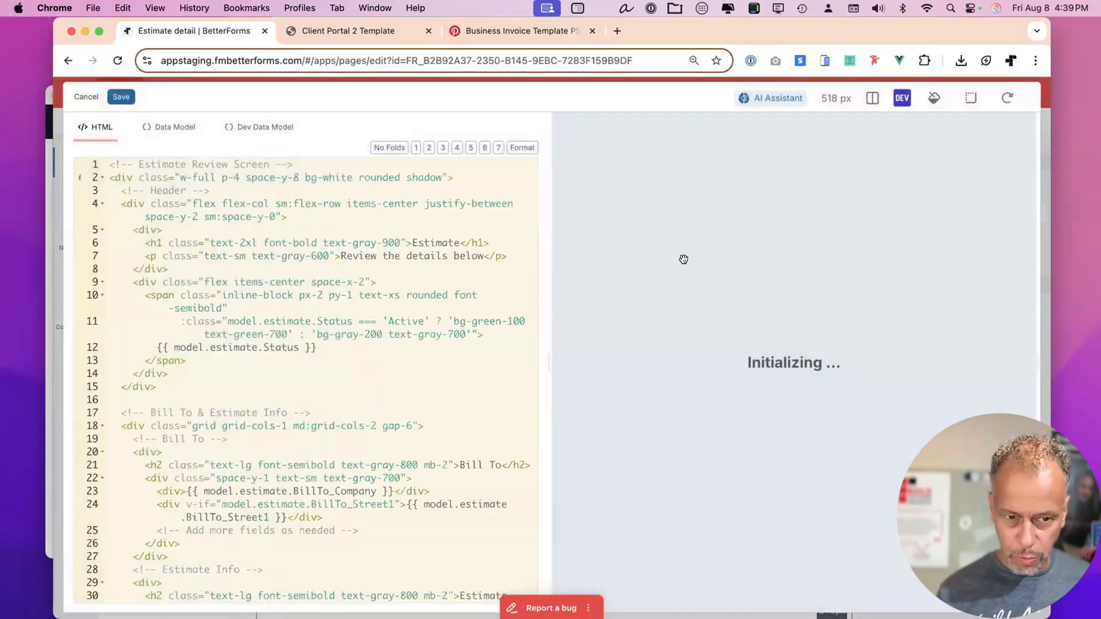
Paste the invoice image into the AI Assistant and ask it to match those colours and look.
key(super+v)
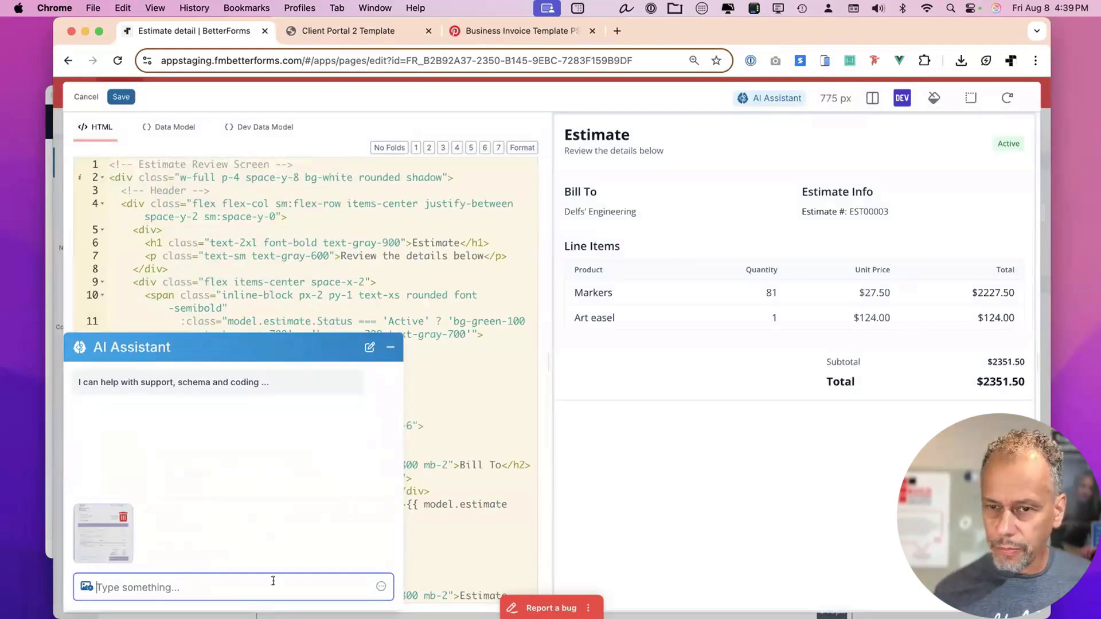
text(Change the)
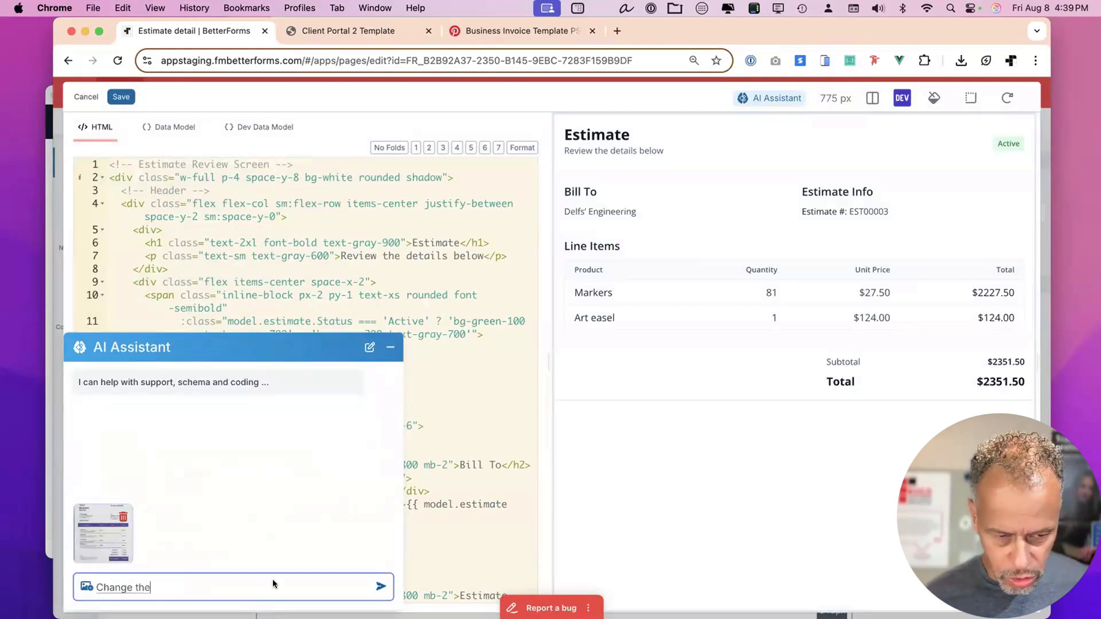
text( look, feel to match the colours and)
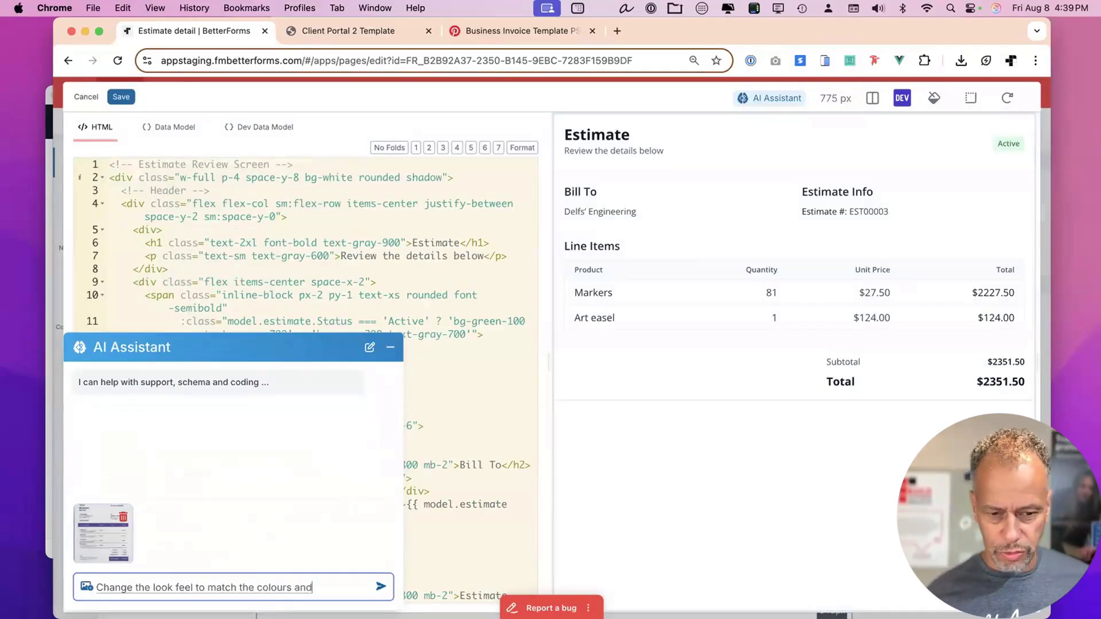
text( look and feel of this)
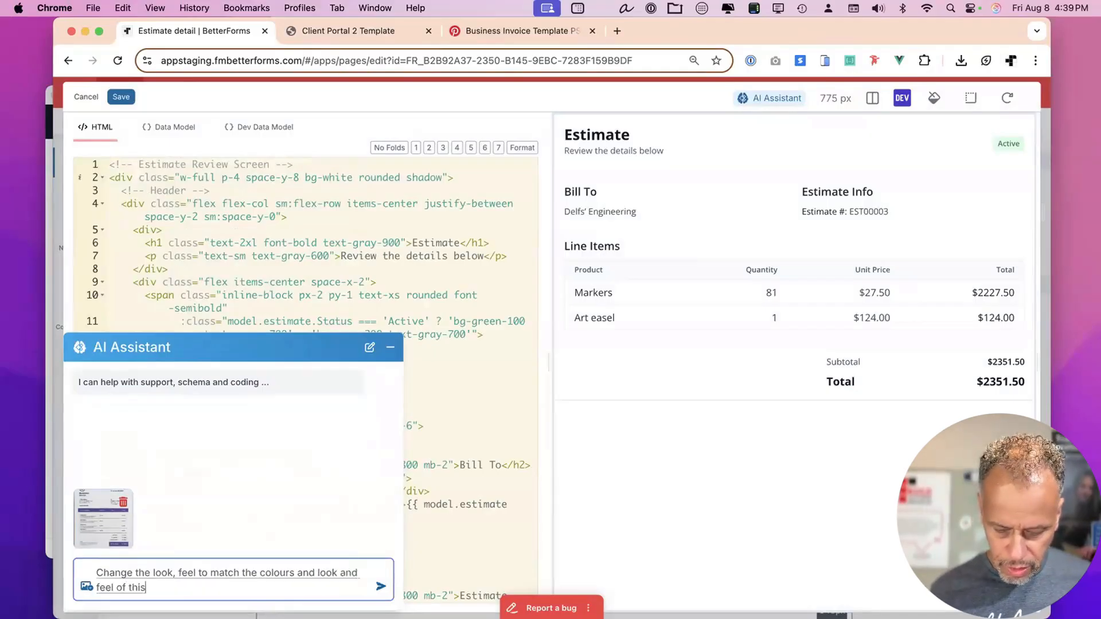
key(F5)
text(pretty invoice that I found)
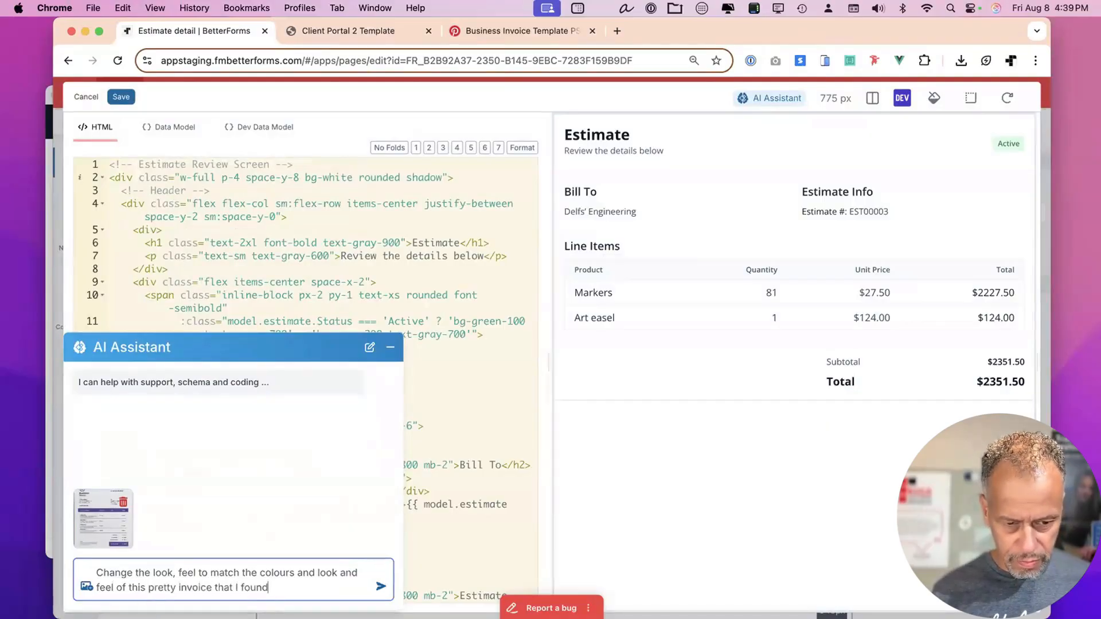
key(Return)
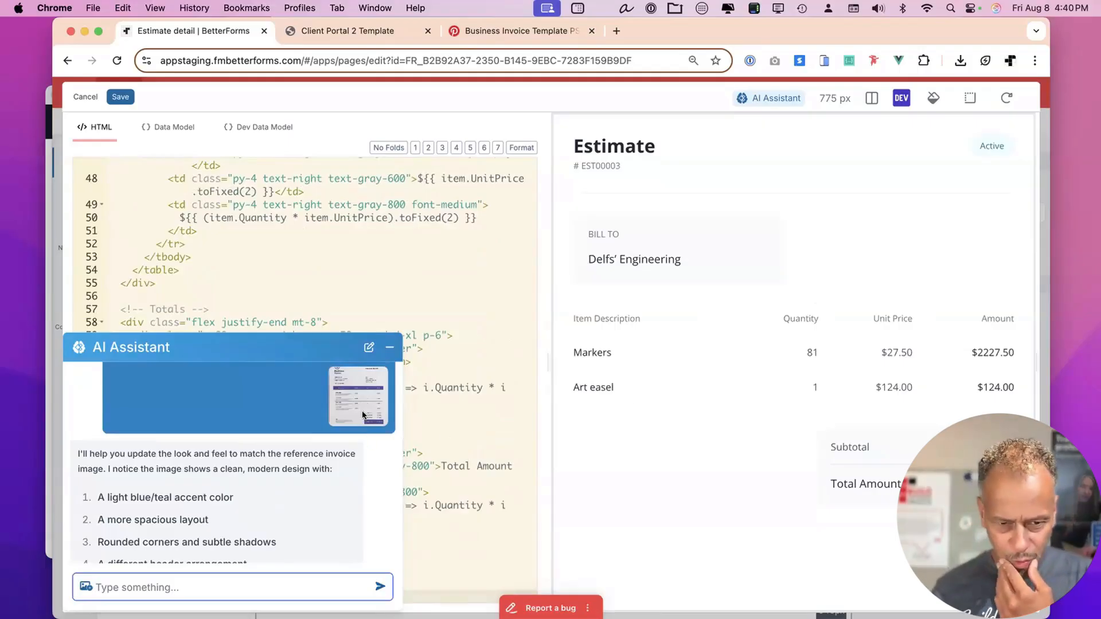
Scroll through the assistant's reply listing its seven restyling changes.
mouse_move(358, 382)
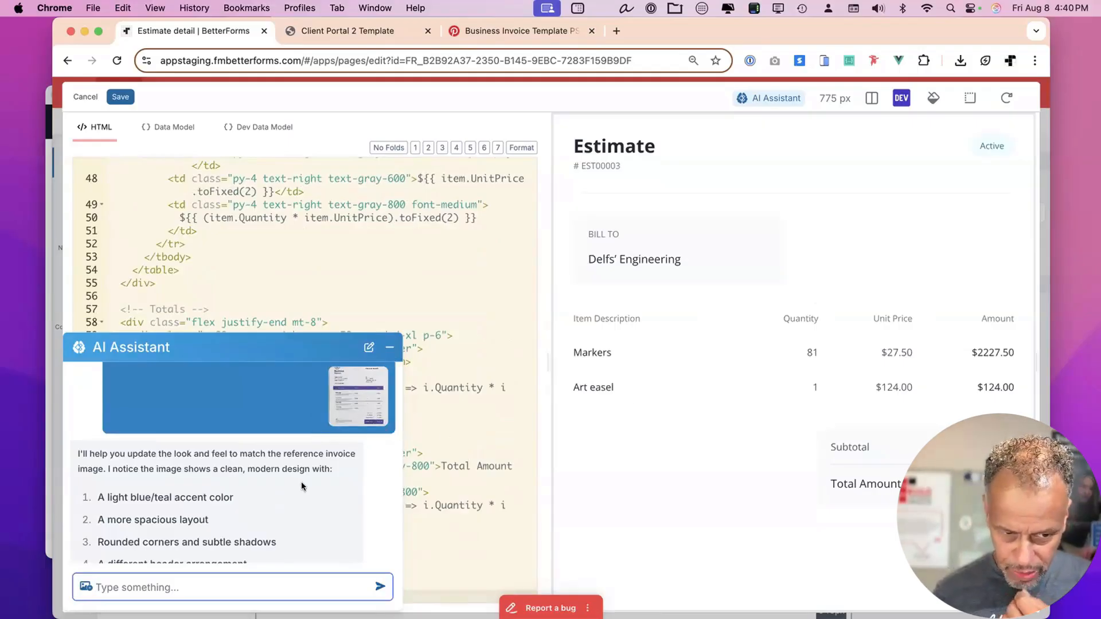
scroll(301, 481, down, 5)
scroll(301, 486, down, 3)
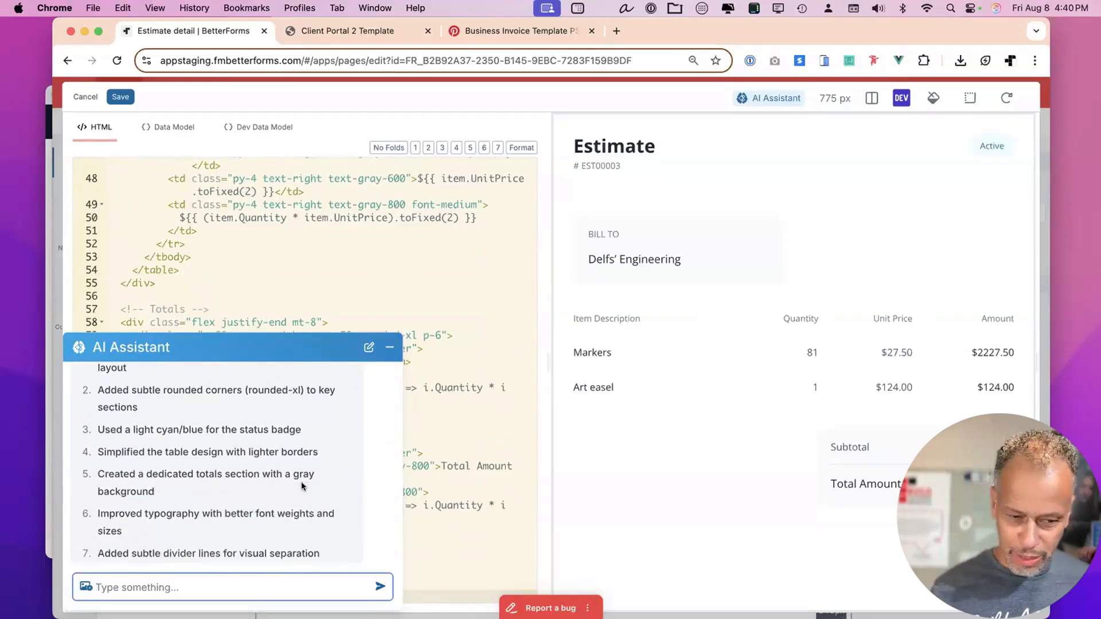
scroll(302, 486, up, 10)
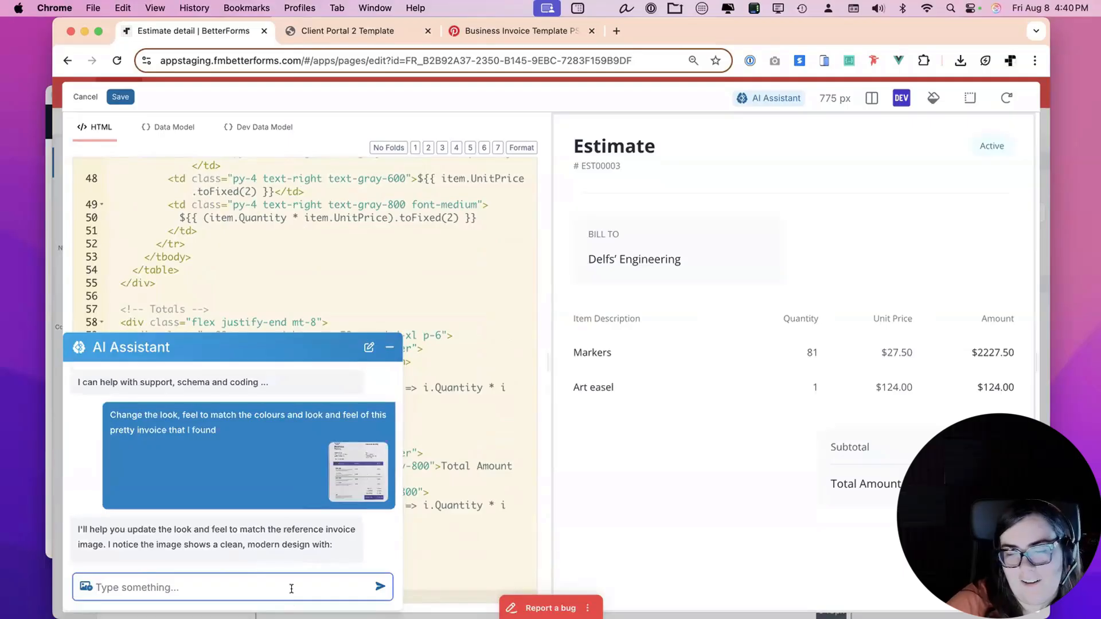
Tell the assistant to 'note the blue highlight', then close the assistant panel.
text(note the bl)
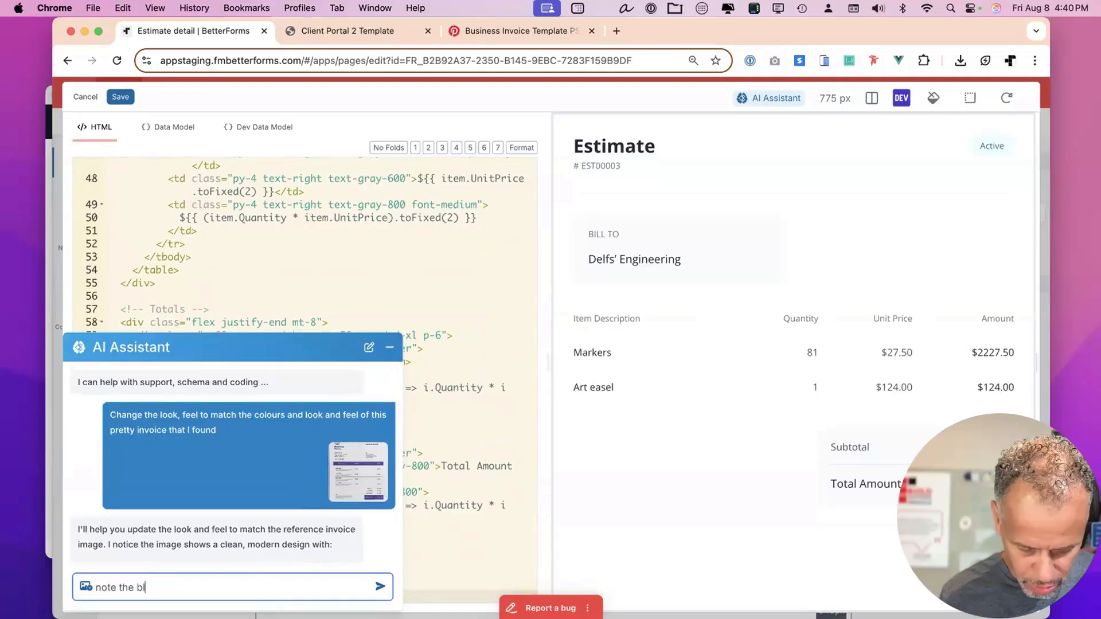
text(ue high)
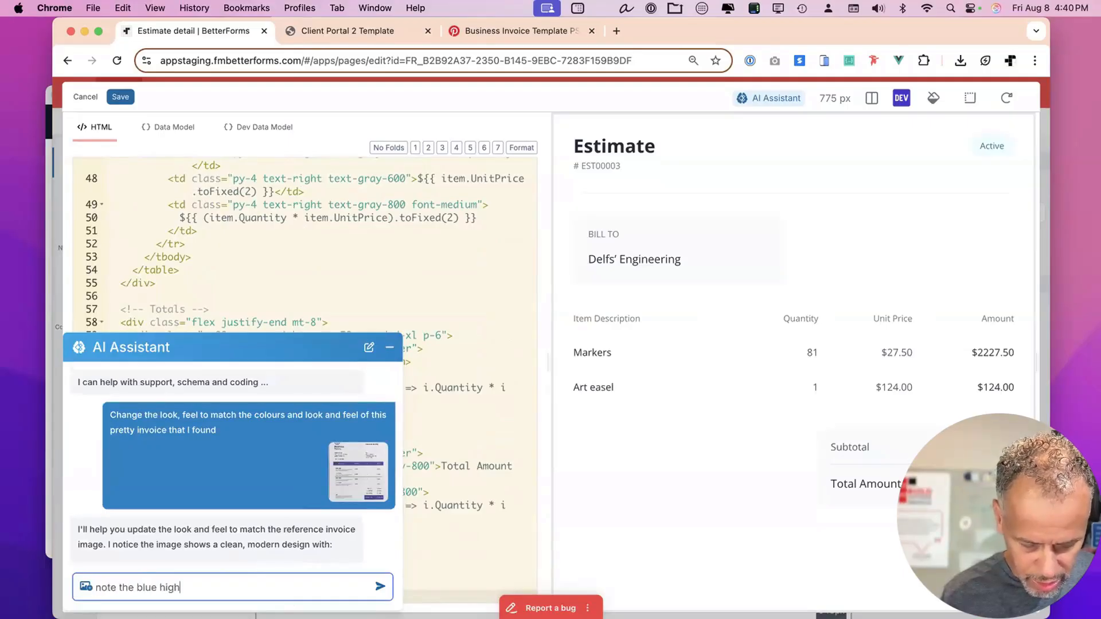
text(light colors)
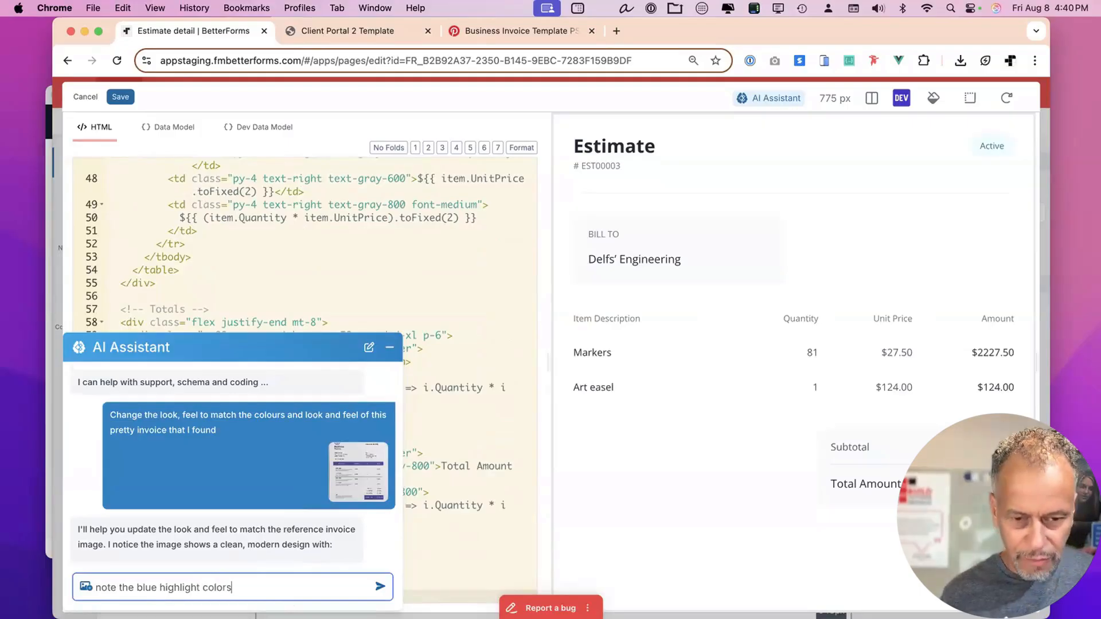
key(Return)
drag(789, 20, 784, 20)
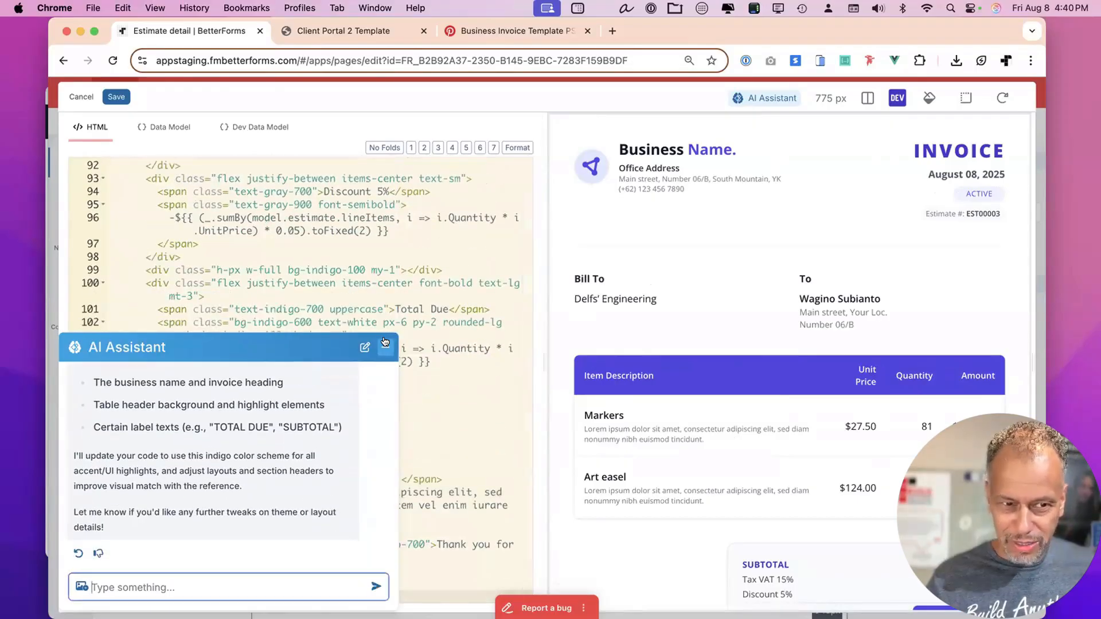
click(385, 343)
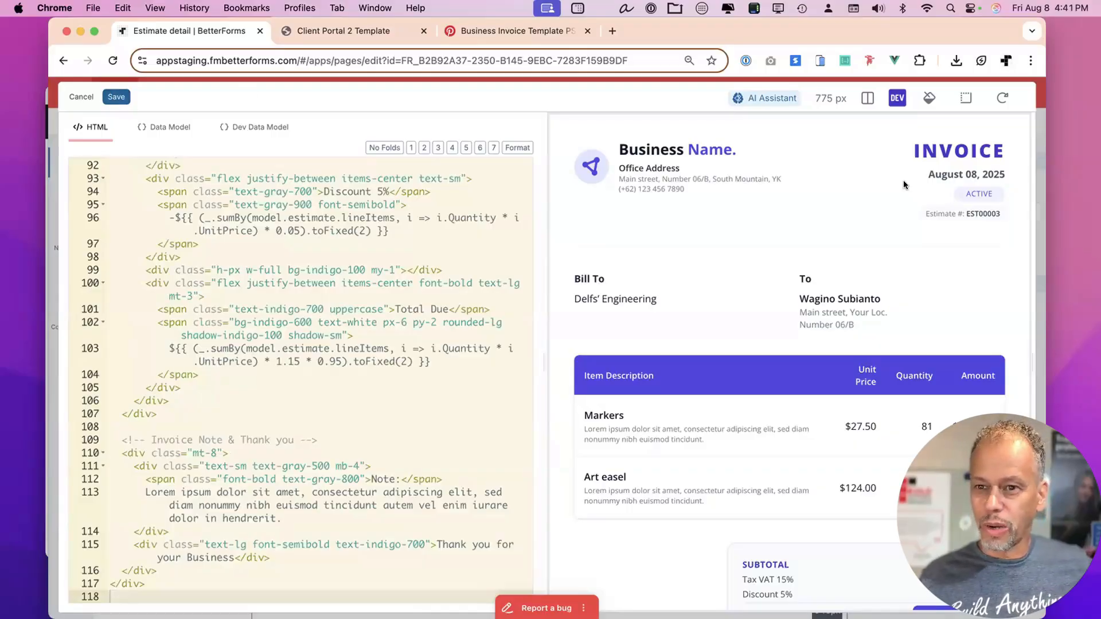
Apply the new invoice code and save the Estimate detail page.
click(116, 97)
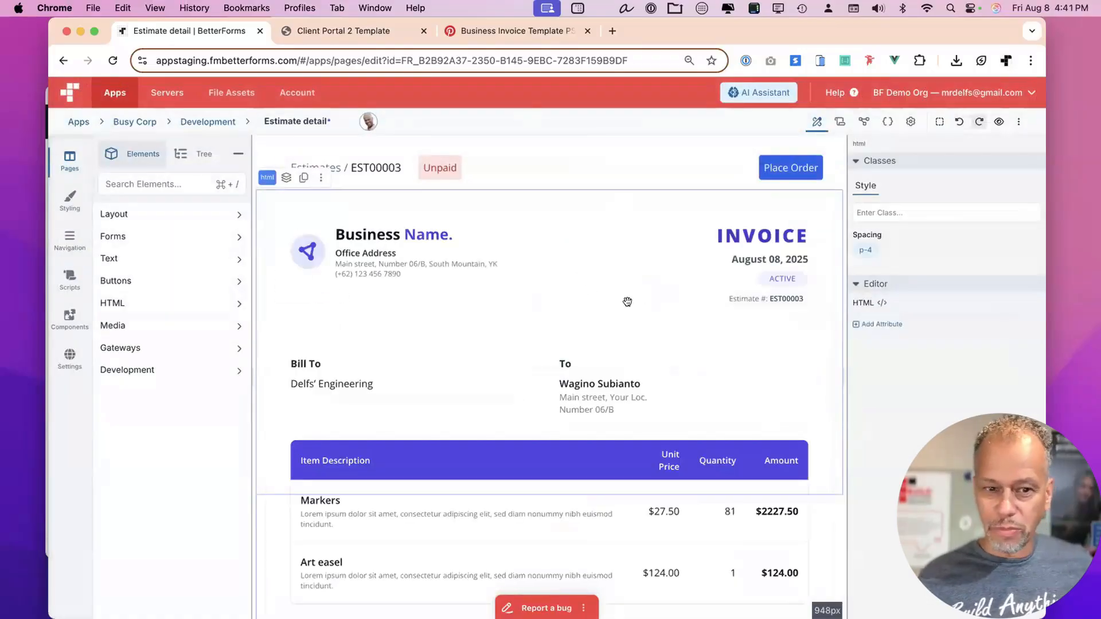
scroll(626, 298, down, 3)
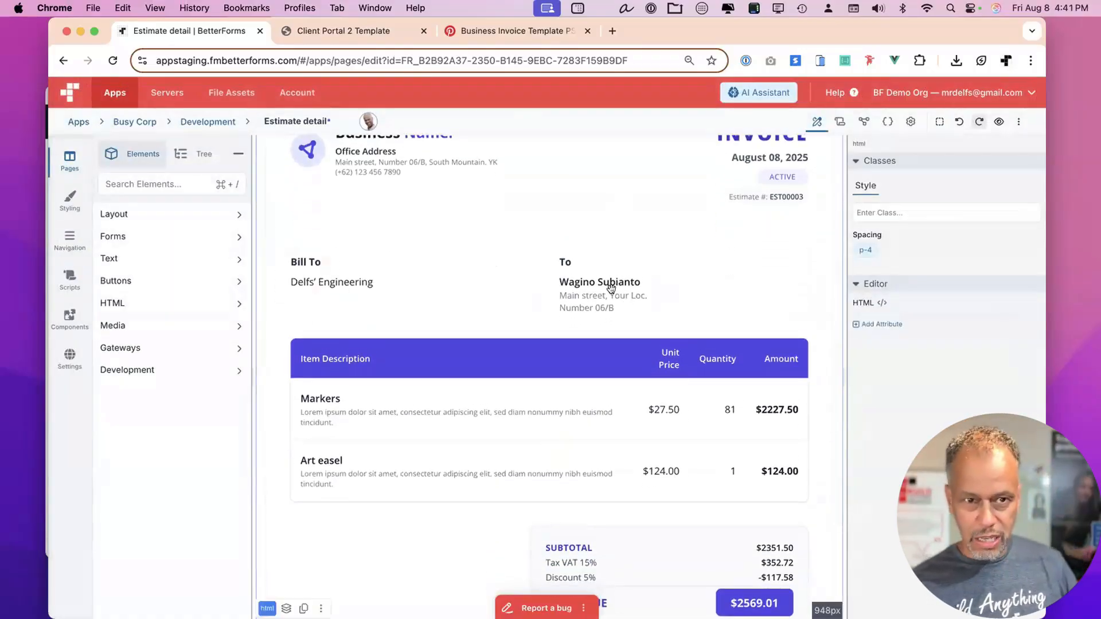
key(super+s)
Review EST00002 in the client portal, then open its Estimates list.
click(362, 32)
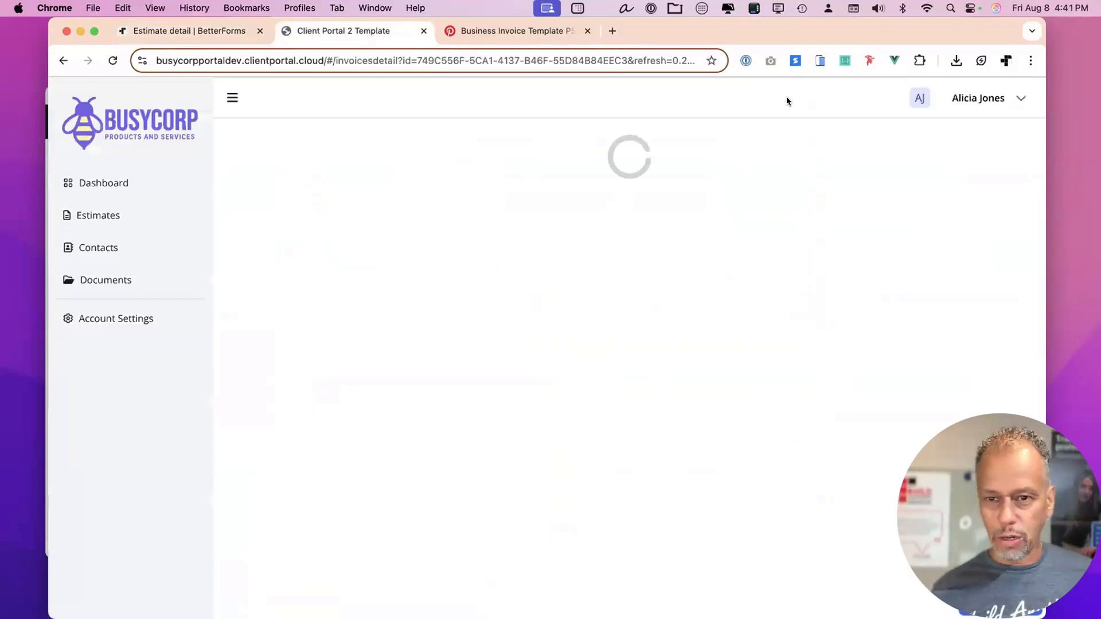
drag(948, 26, 956, 26)
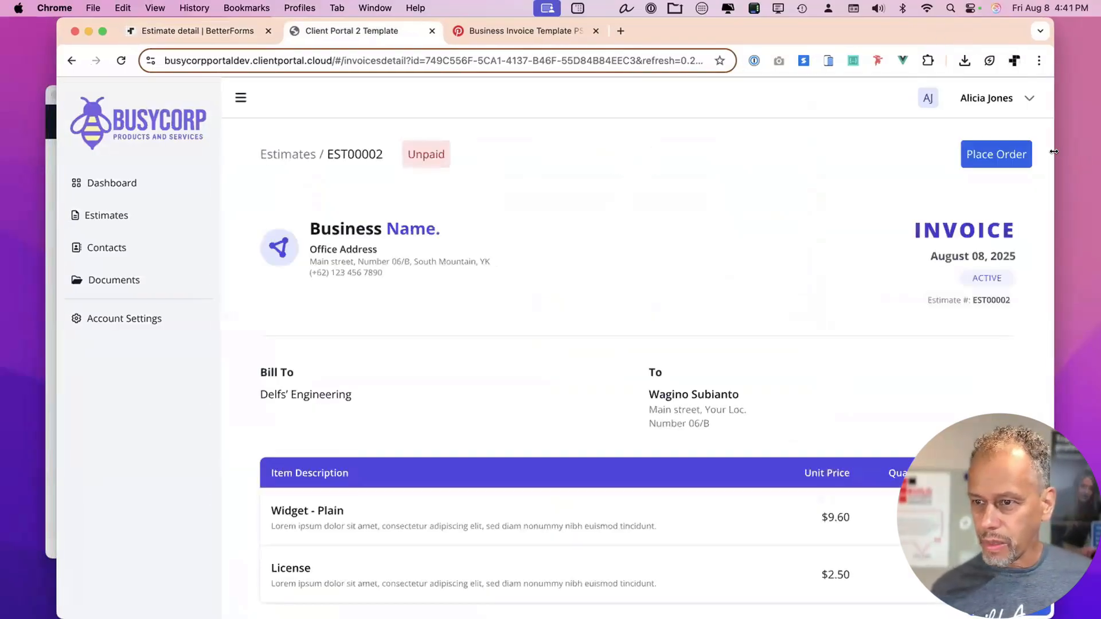
drag(953, 148, 868, 147)
scroll(504, 415, down, 3)
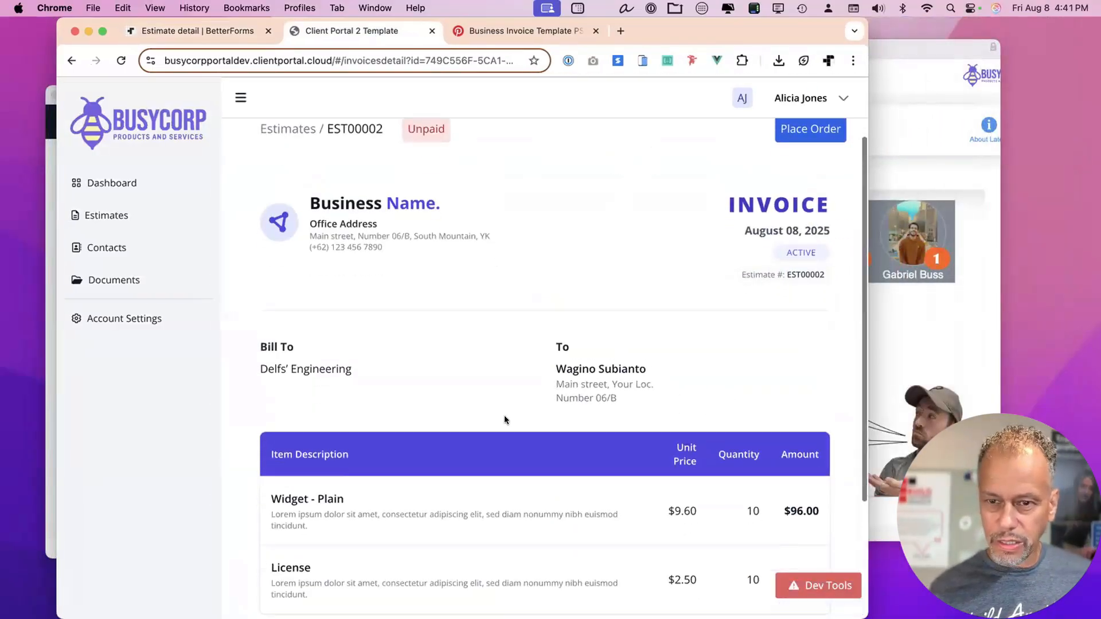
scroll(504, 419, down, 1)
scroll(504, 419, up, 4)
scroll(503, 419, down, 5)
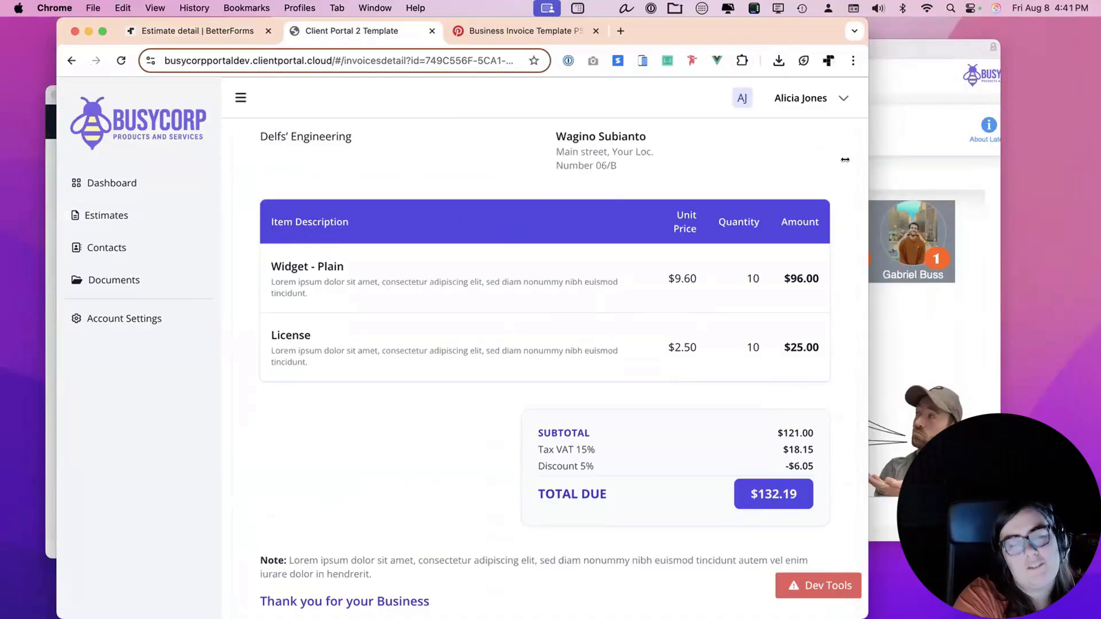
drag(822, 32, 883, 31)
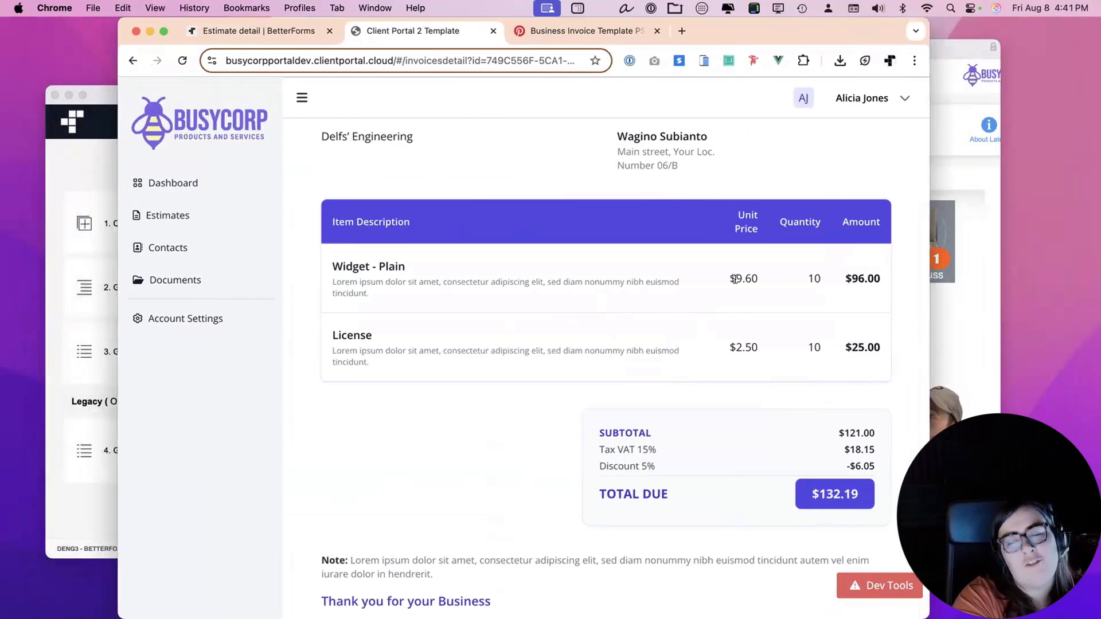
scroll(734, 279, up, 5)
scroll(734, 277, down, 3)
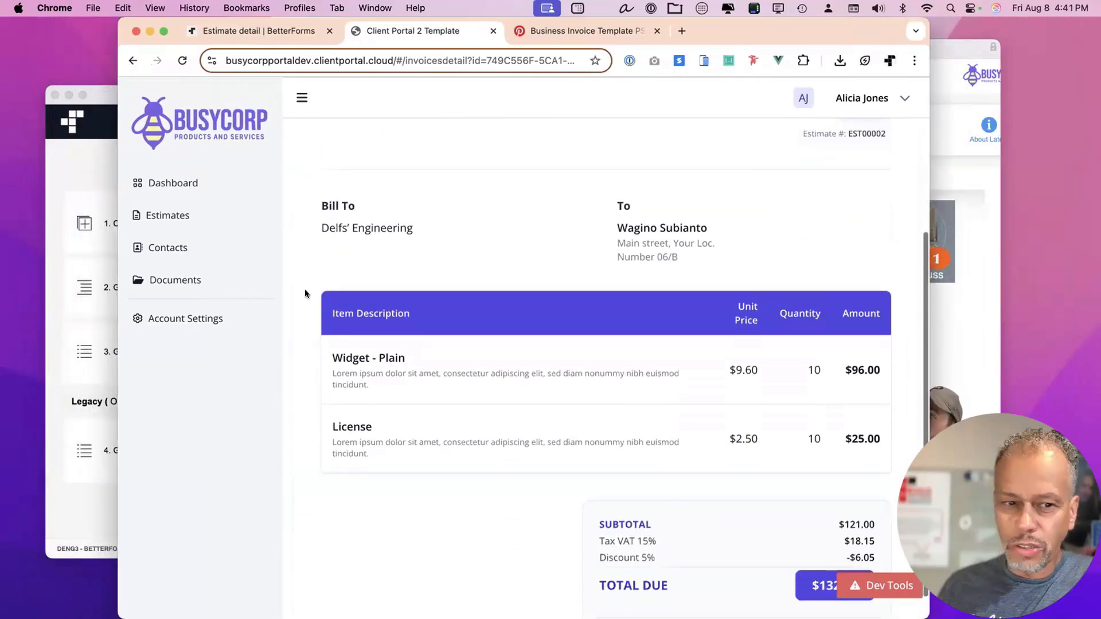
click(196, 217)
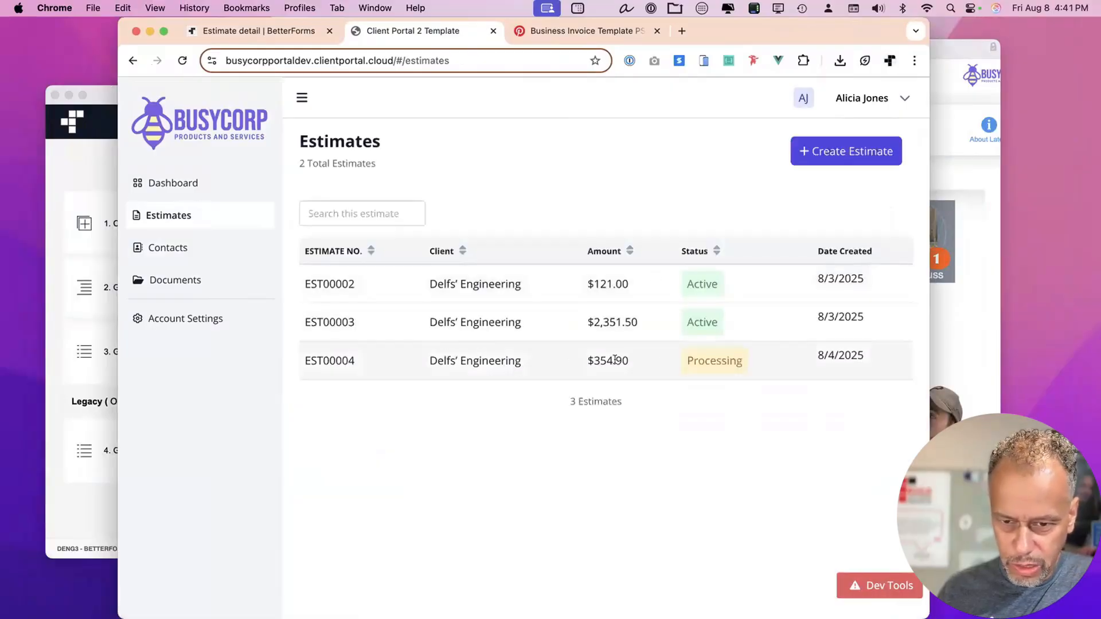
Scroll through EST00004's indigo invoice ($387.73 due), then return to the Estimate detail editor.
click(548, 367)
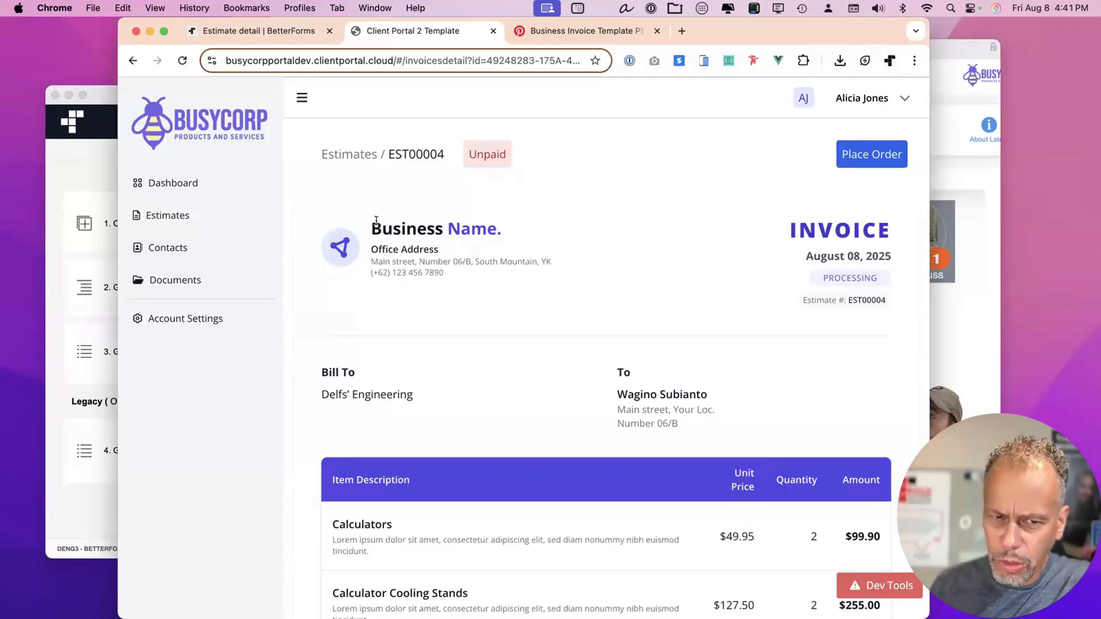
scroll(579, 266, down, 2)
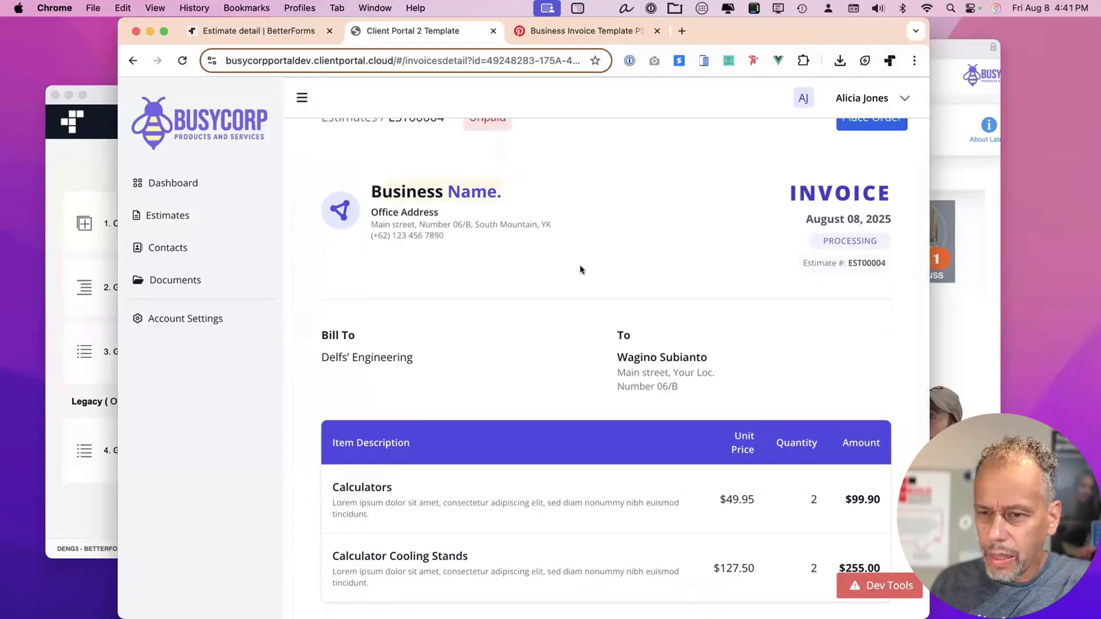
scroll(580, 268, up, 1)
scroll(516, 342, down, 8)
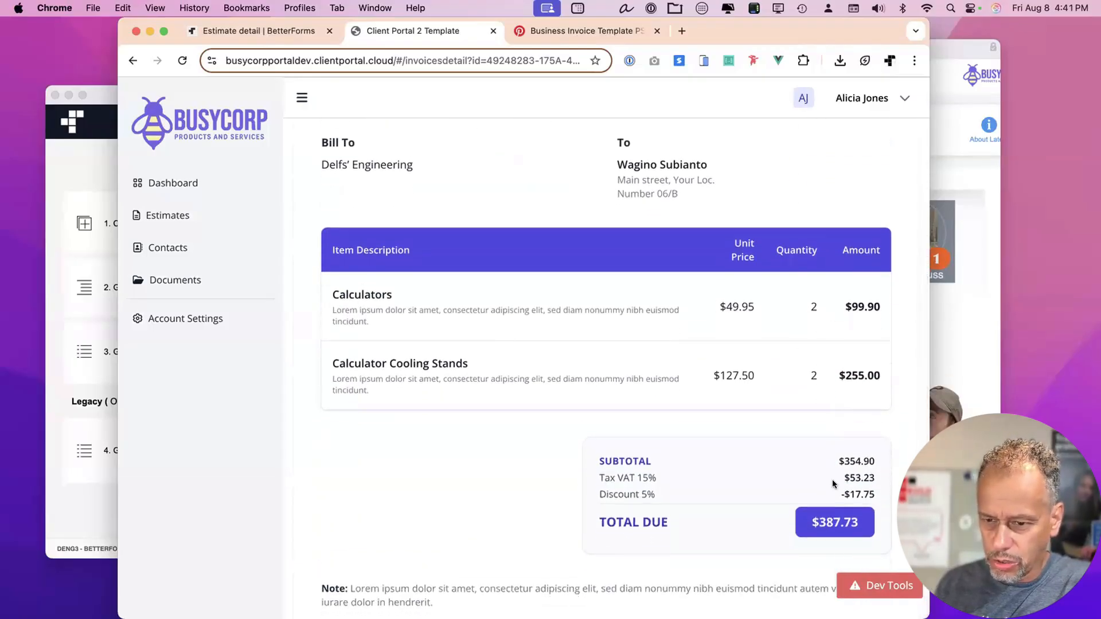
scroll(800, 516, down, 1)
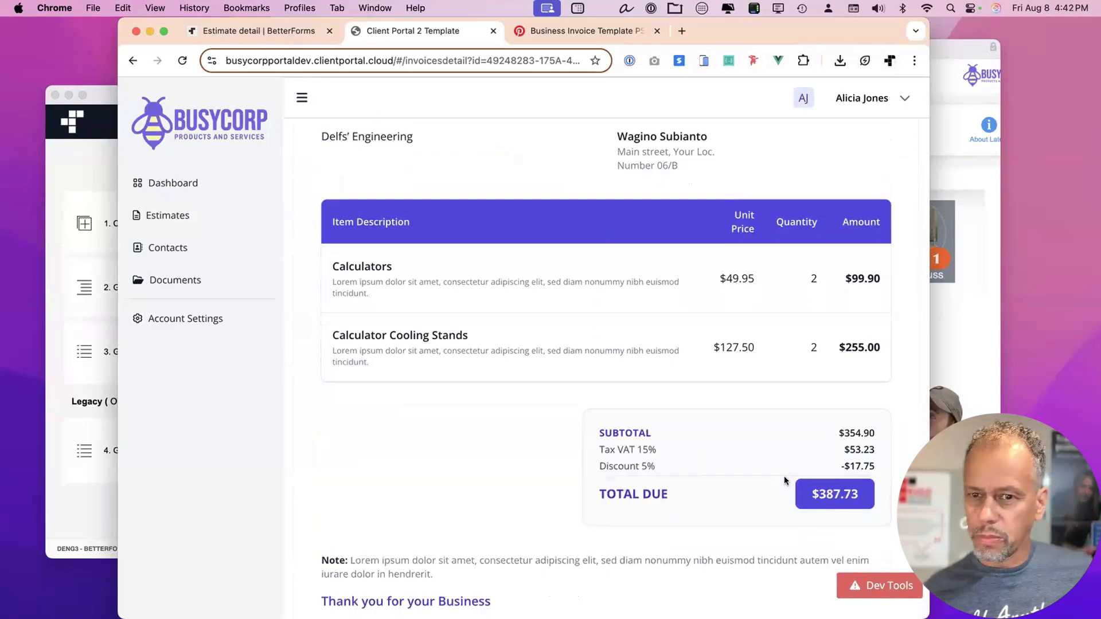
scroll(873, 158, up, 9)
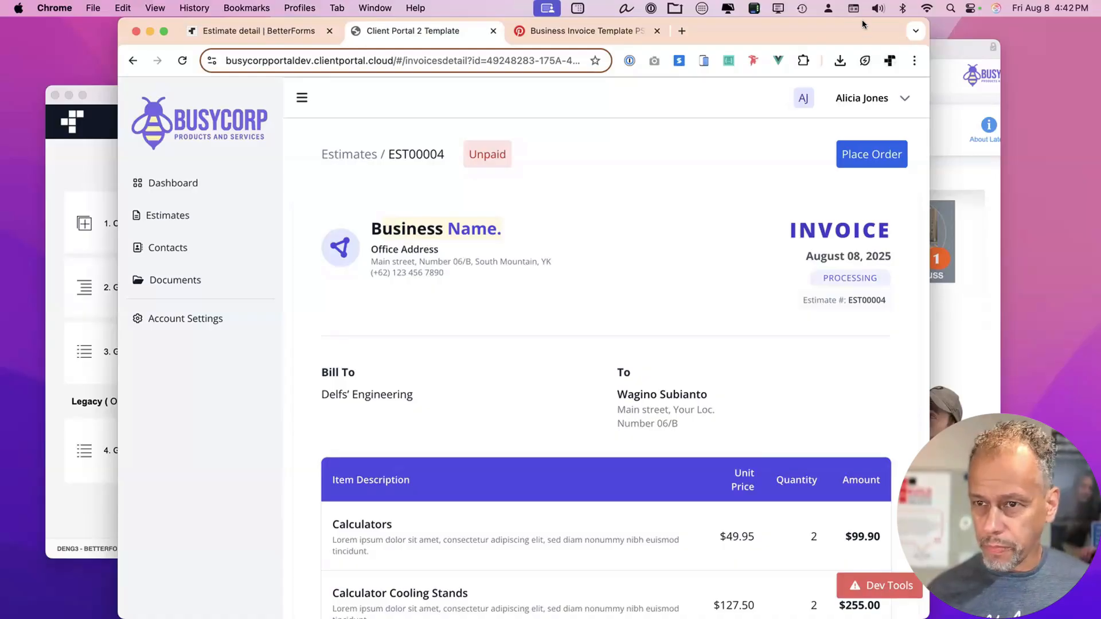
drag(862, 25, 865, 24)
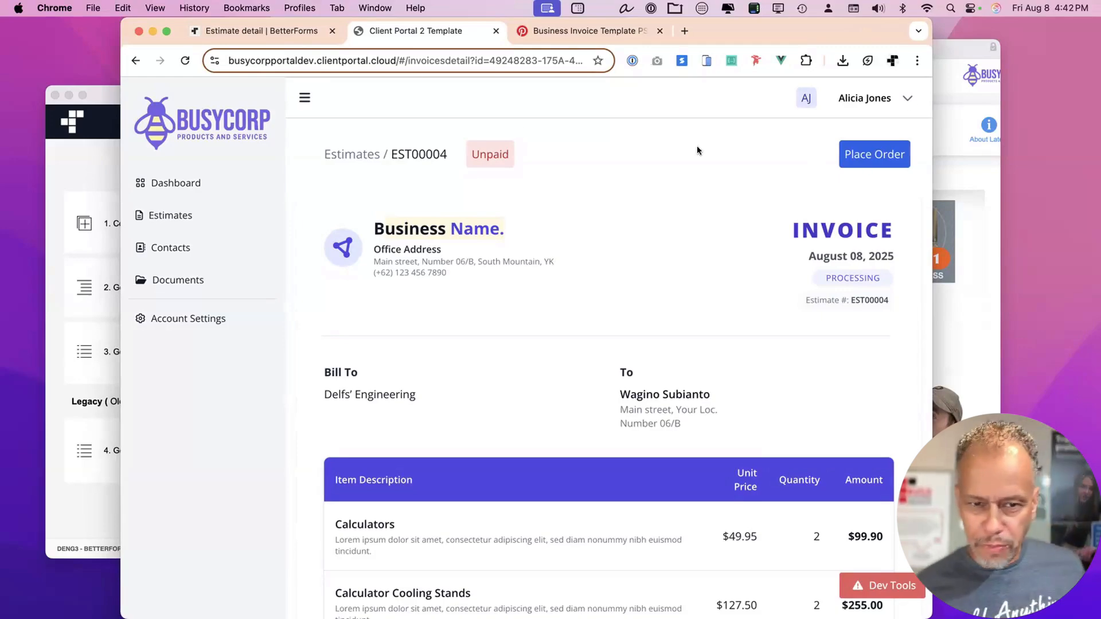
scroll(659, 235, down, 5)
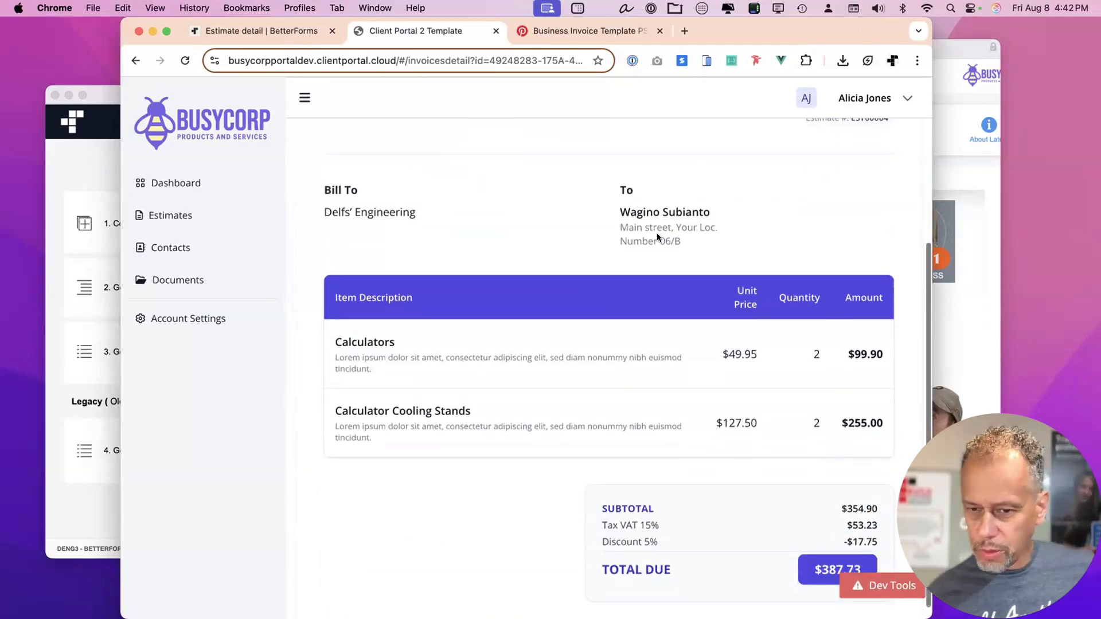
click(301, 29)
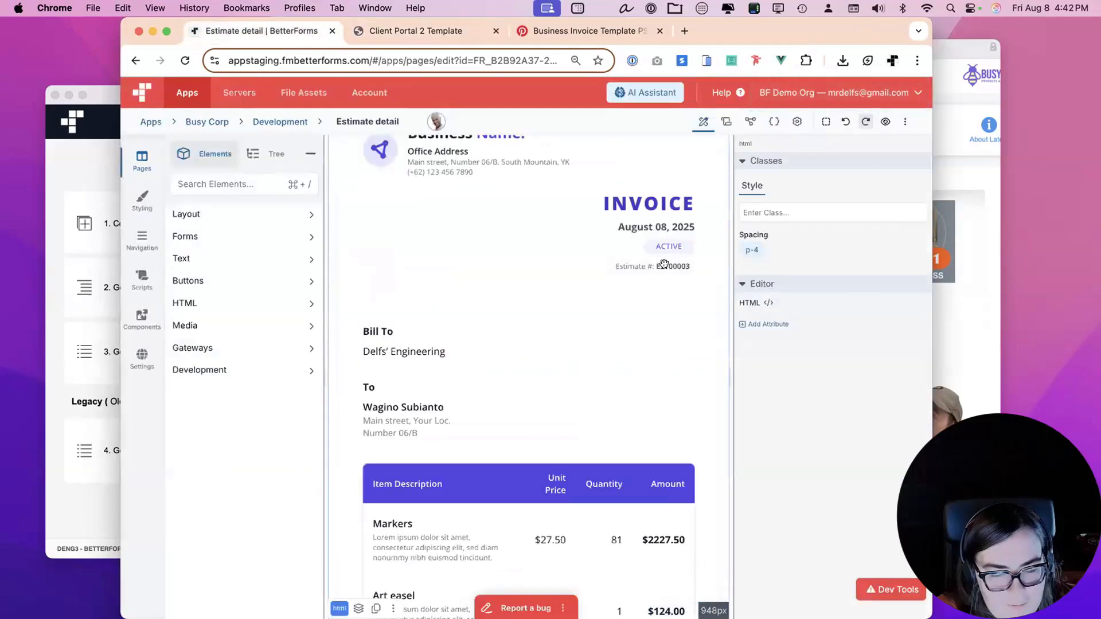
In the invoice HTML, find 'Business Name' and change it to 'Busy Corp'.
drag(928, 277, 1081, 274)
scroll(485, 260, up, 3)
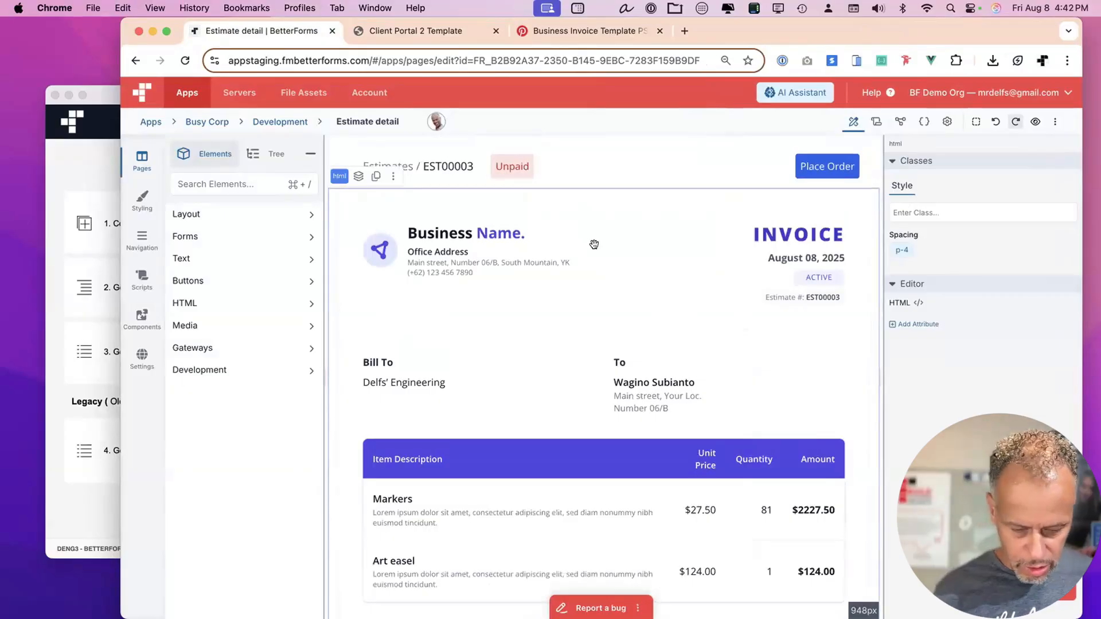
double_click(593, 244)
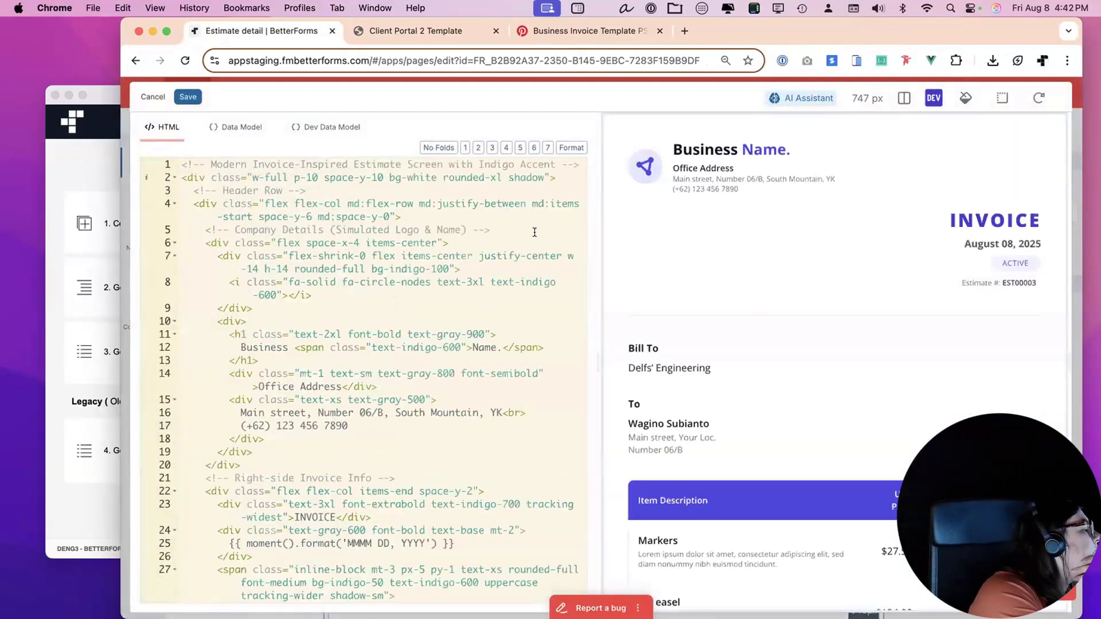
click(534, 232)
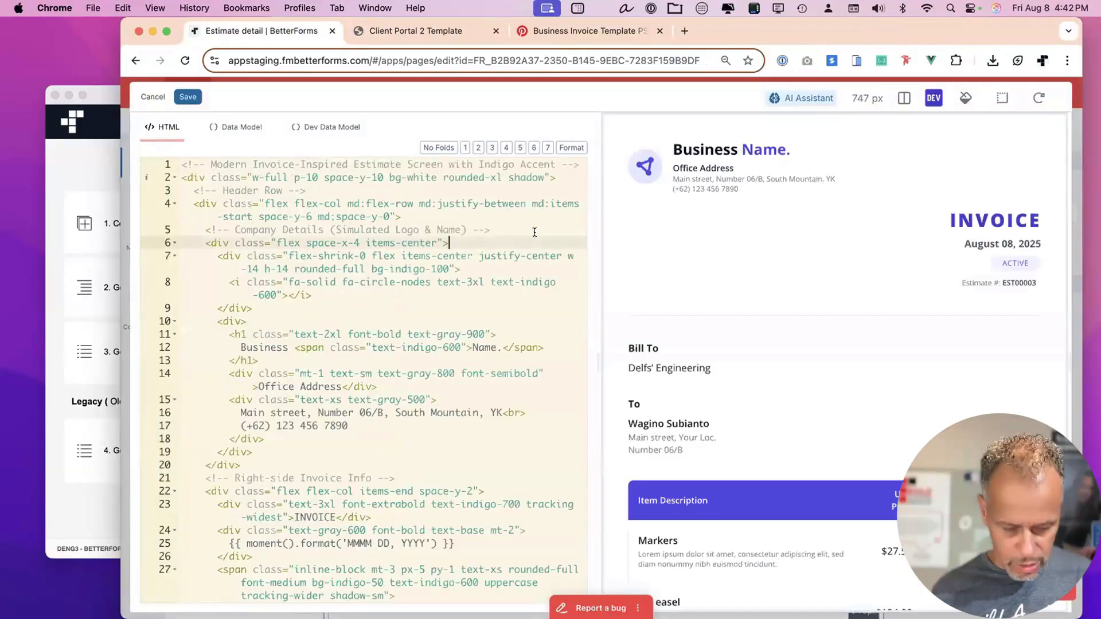
key(cmd+f)
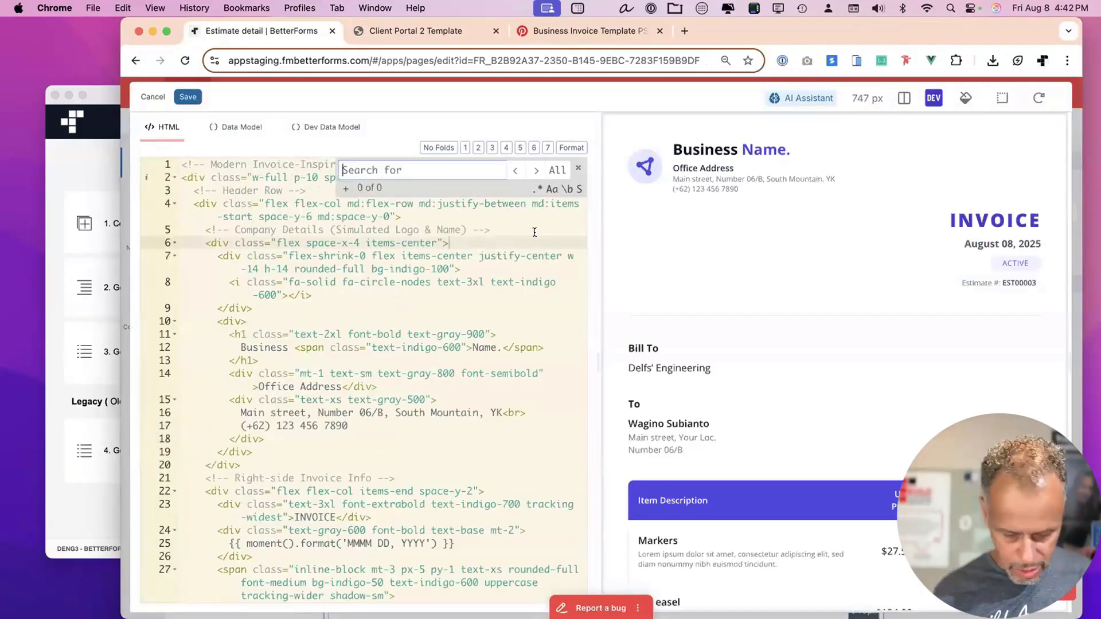
text(busin)
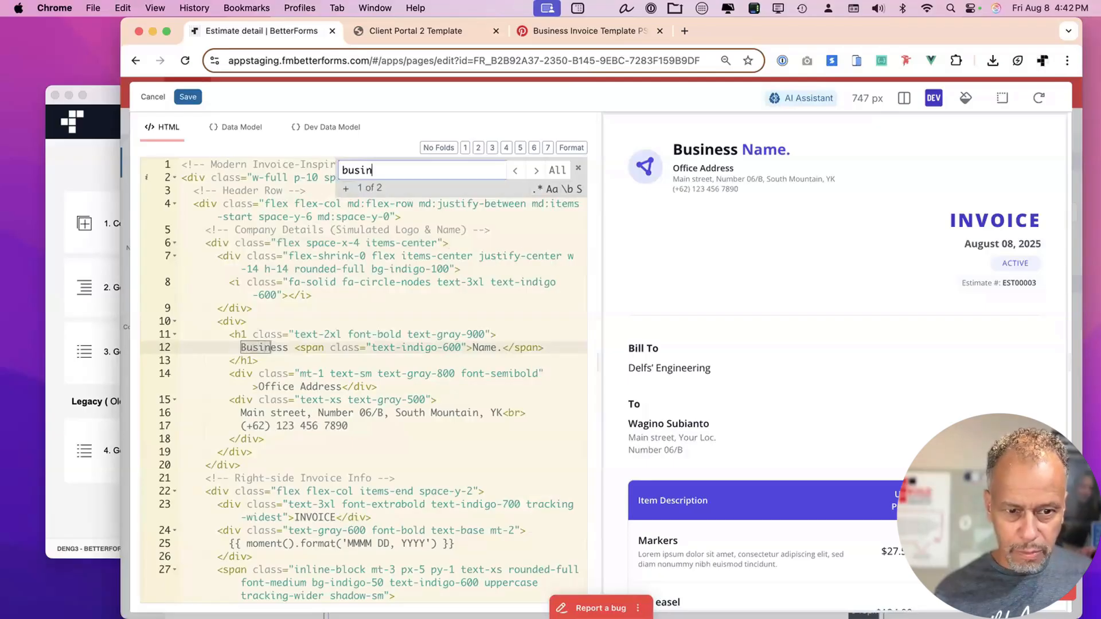
double_click(267, 347)
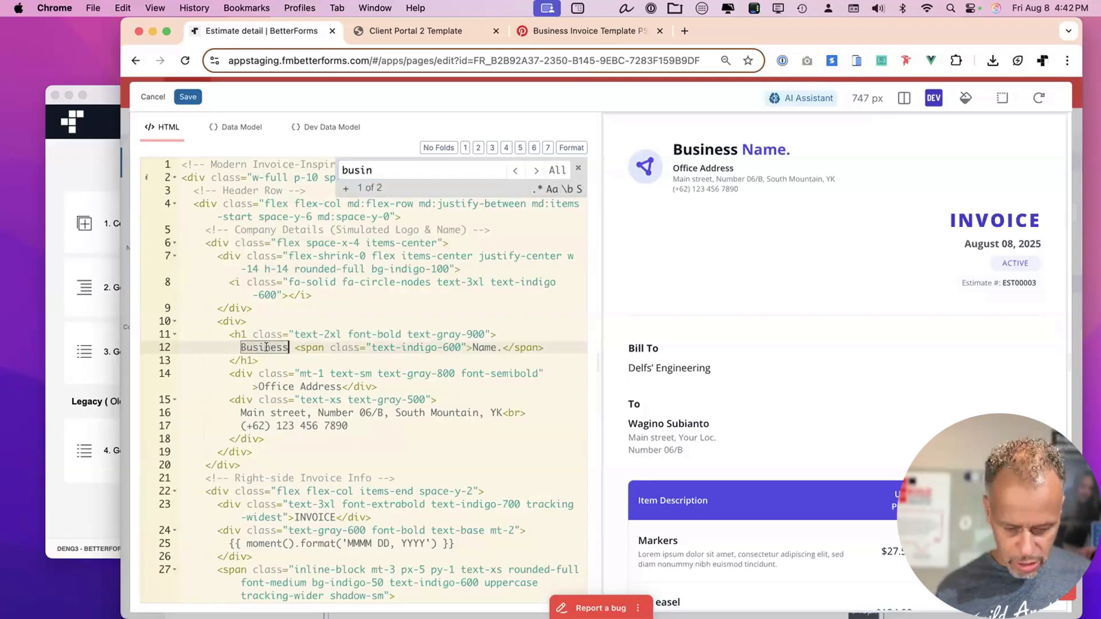
text(Busy)
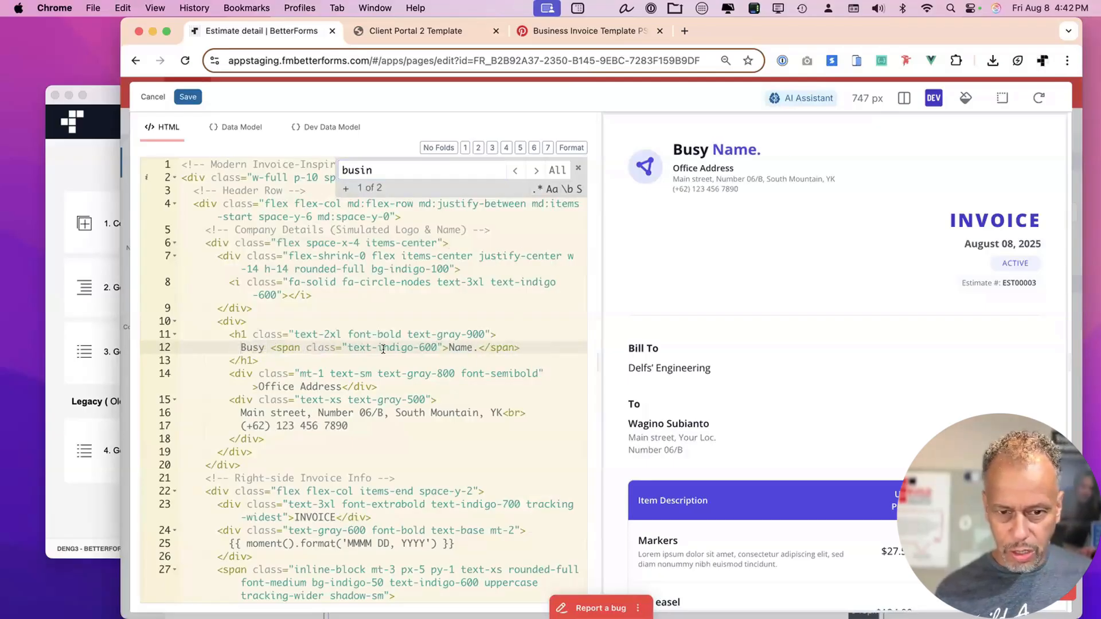
double_click(455, 344)
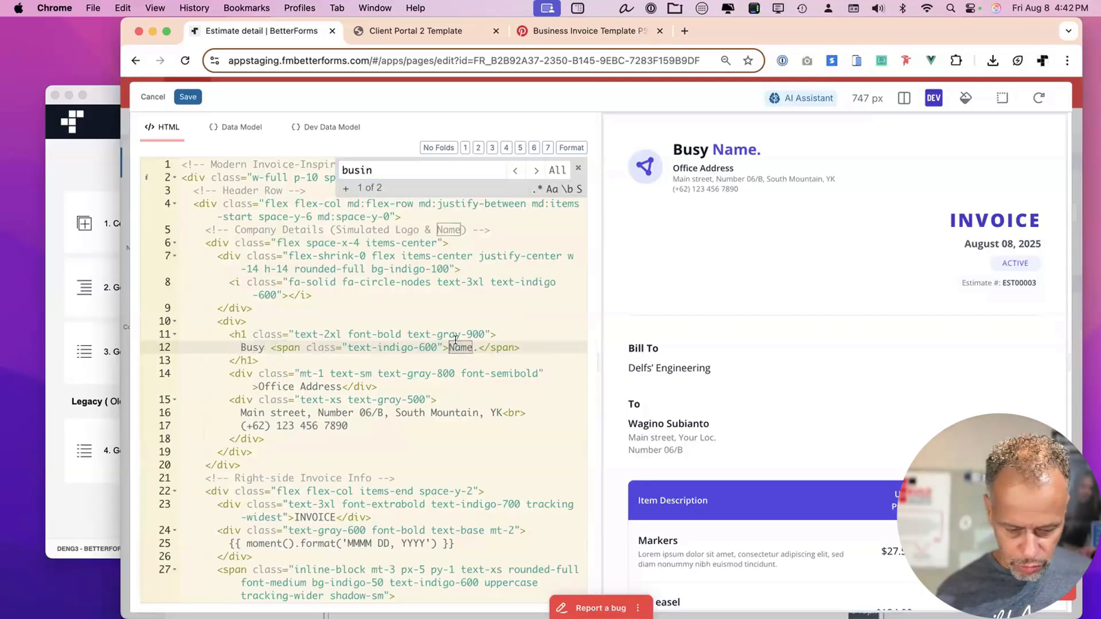
text(Corp)
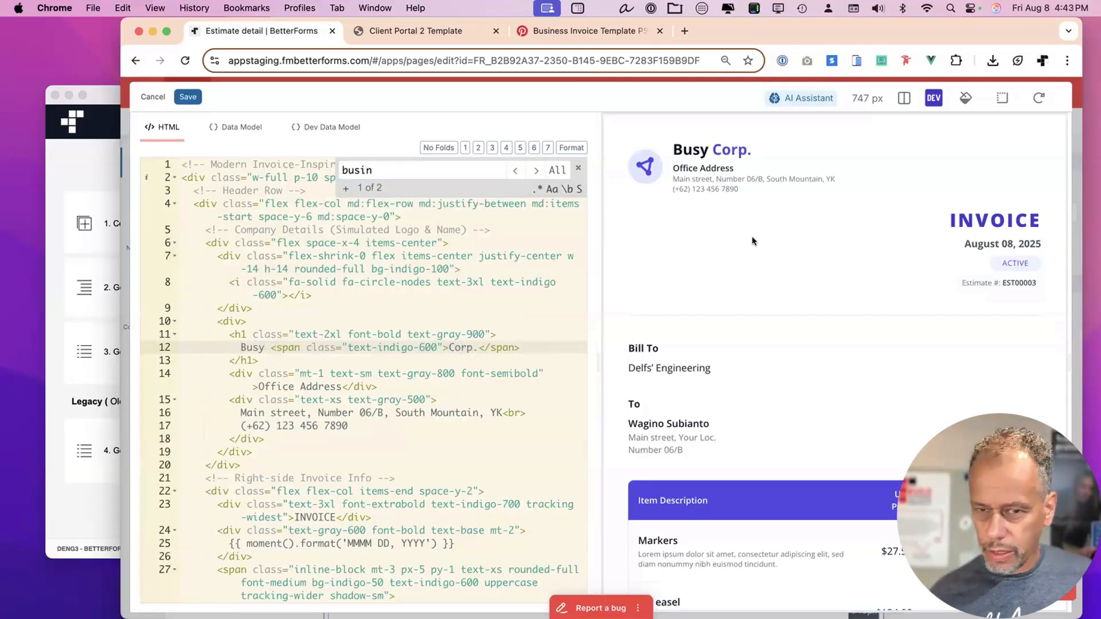
Apply the HTML changes, save the Estimate detail page, and view the client portal invoice.
key(super+s)
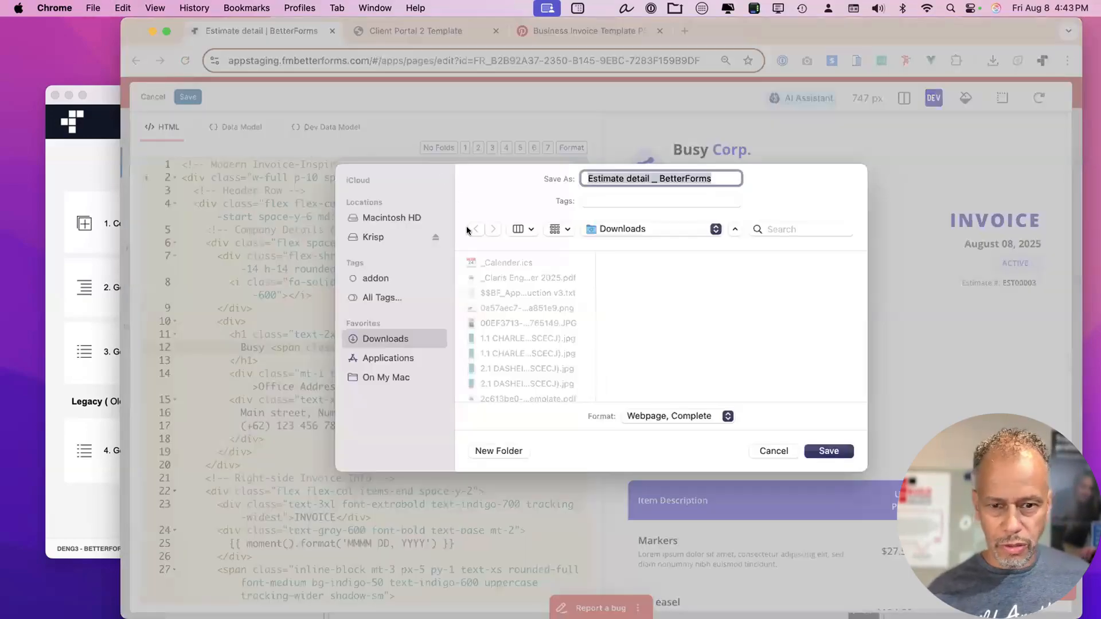
click(773, 451)
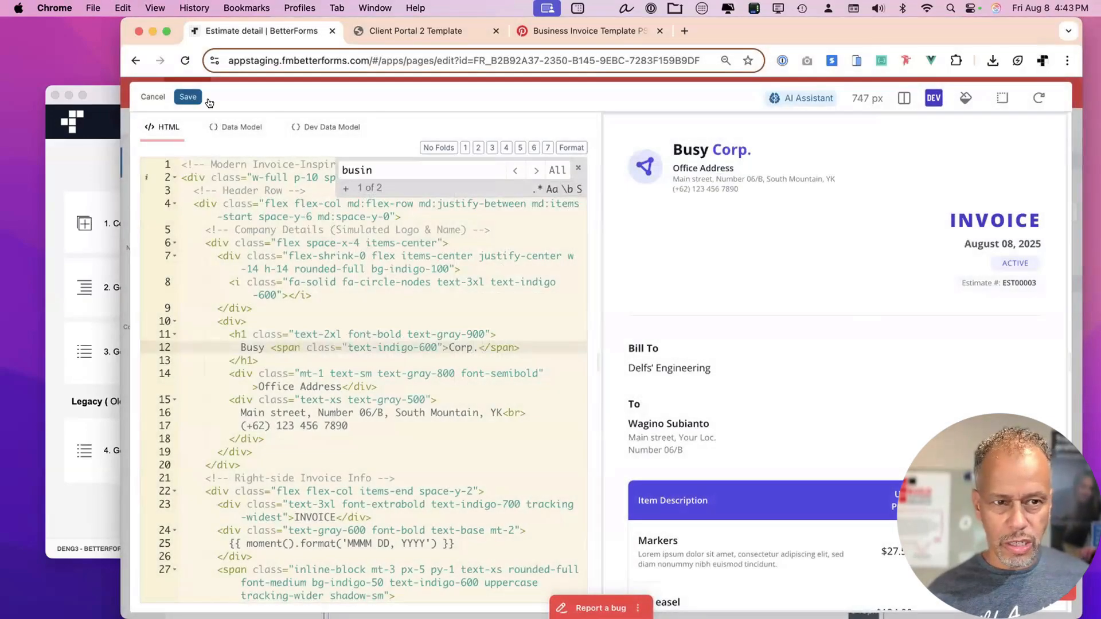
click(188, 97)
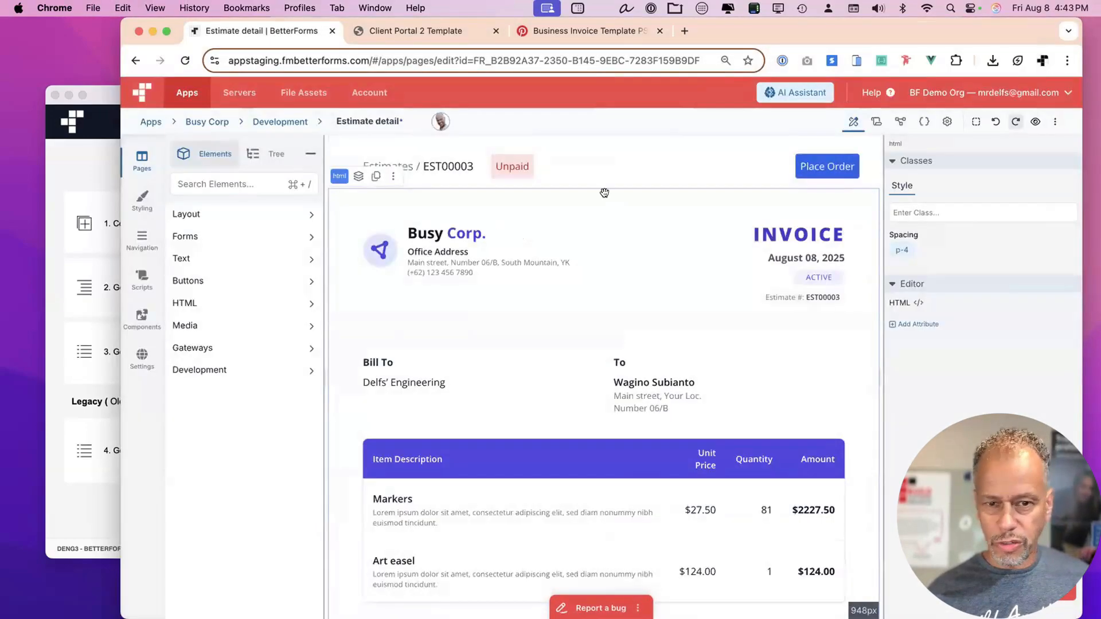
key(super+s)
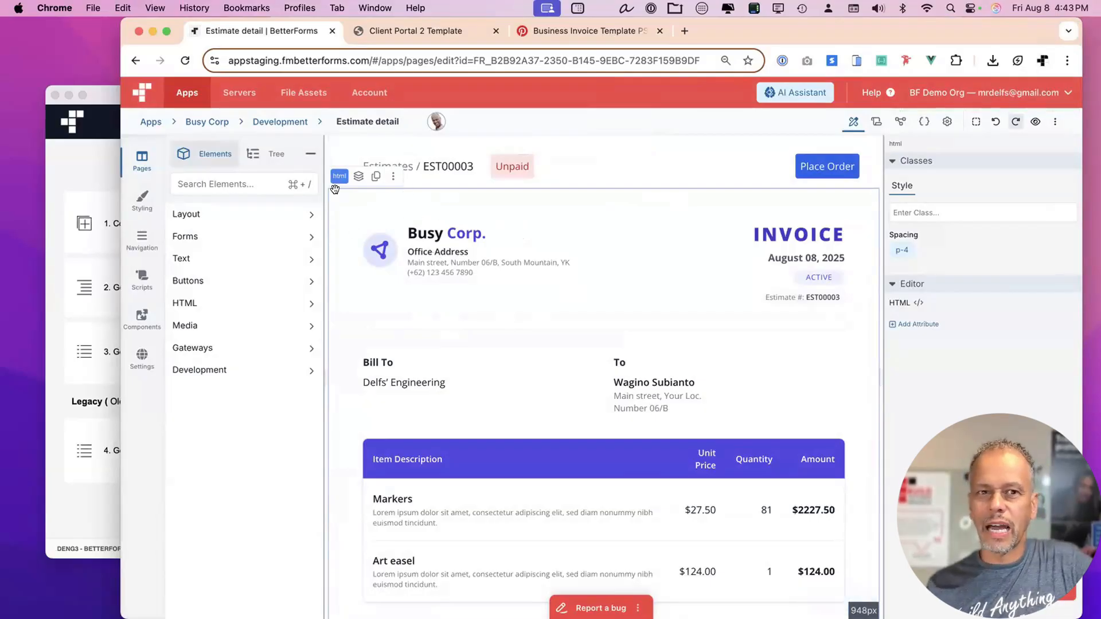
click(398, 30)
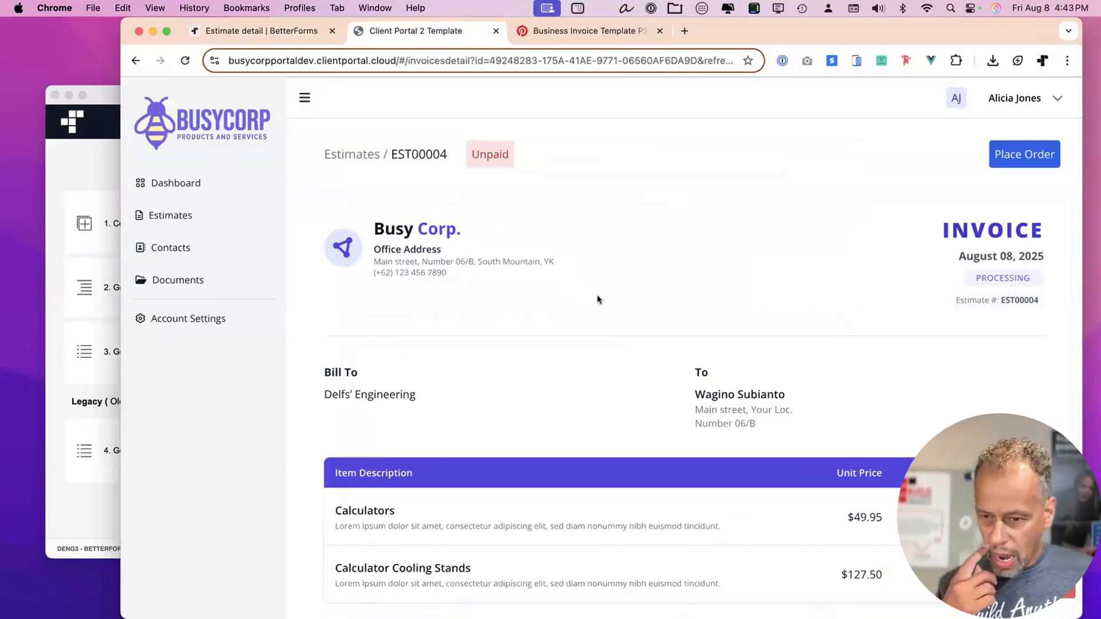
Inspect EST00004's lineItems JSON in the data model panel, close it, and move Chrome aside.
scroll(597, 299, down, 4)
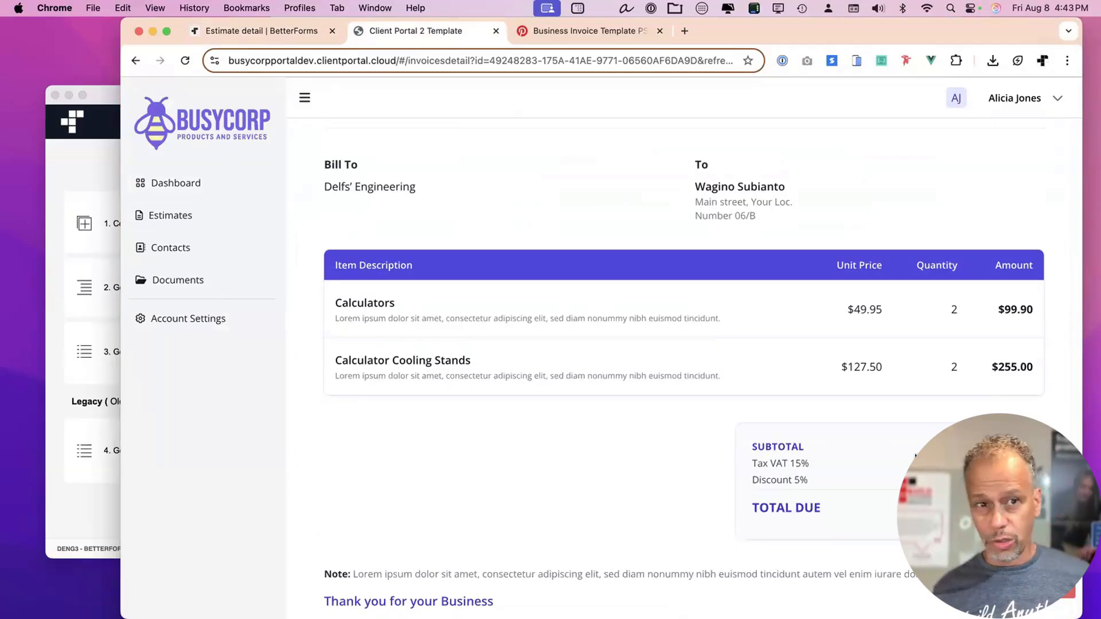
drag(878, 36, 862, 30)
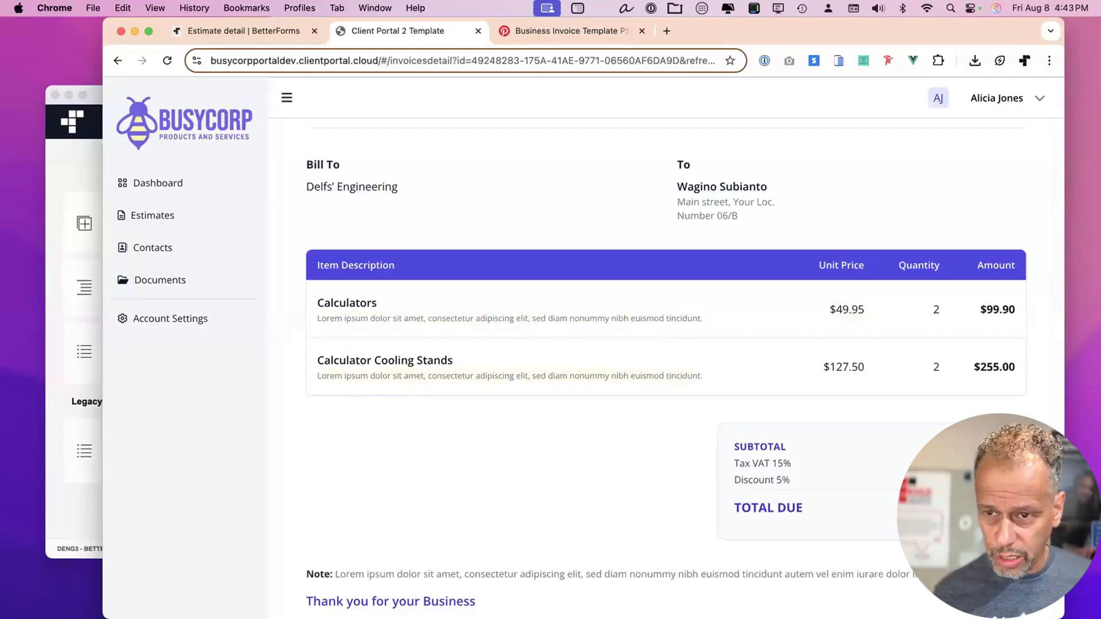
key(ctrl+shift+d)
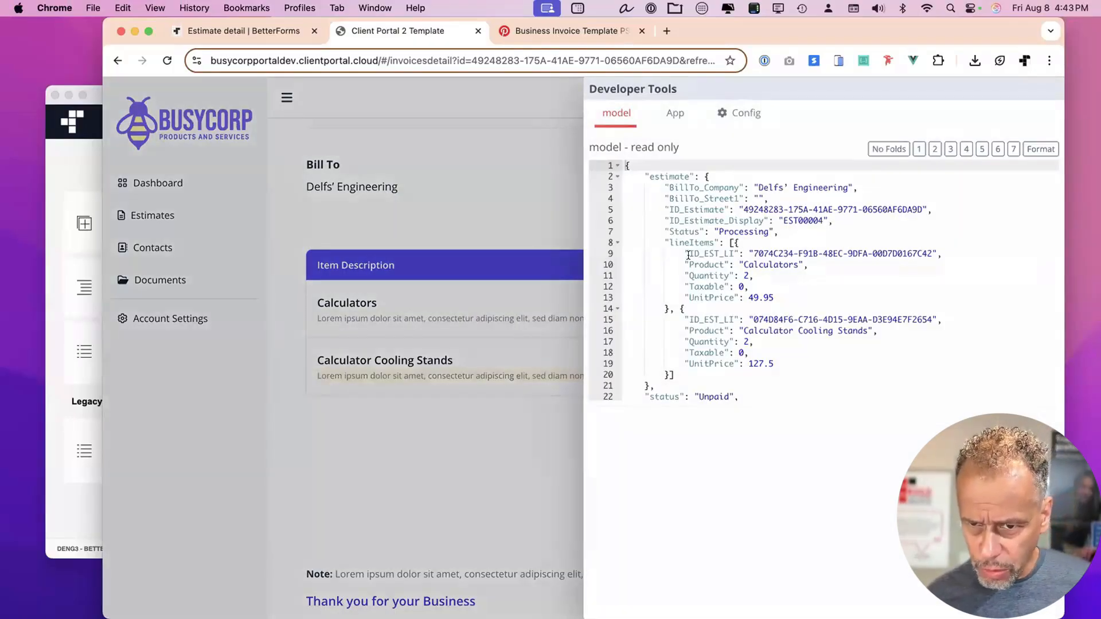
drag(738, 242, 668, 307)
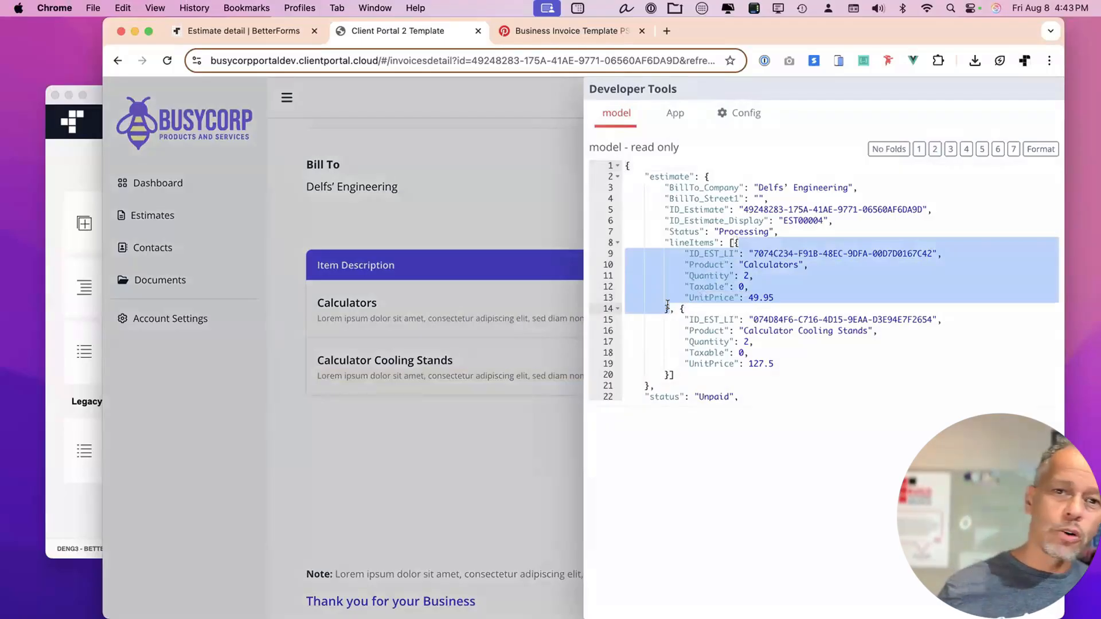
key(ctrl+shift+d)
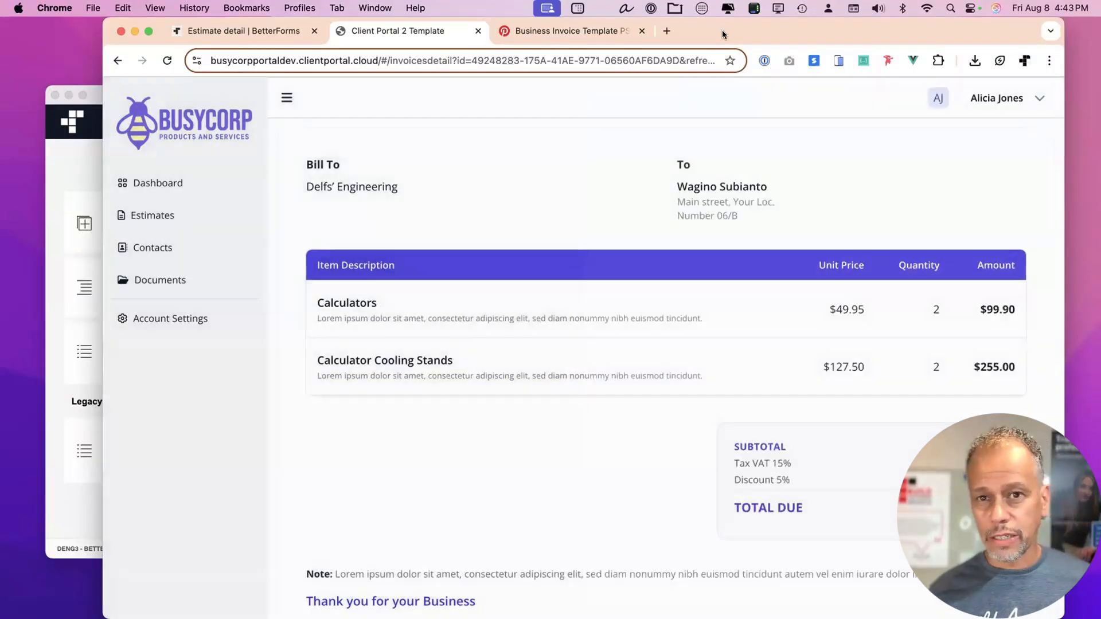
drag(721, 30, 739, 345)
Open the Estimates records in FileMaker and step to the next estimate and back.
click(553, 41)
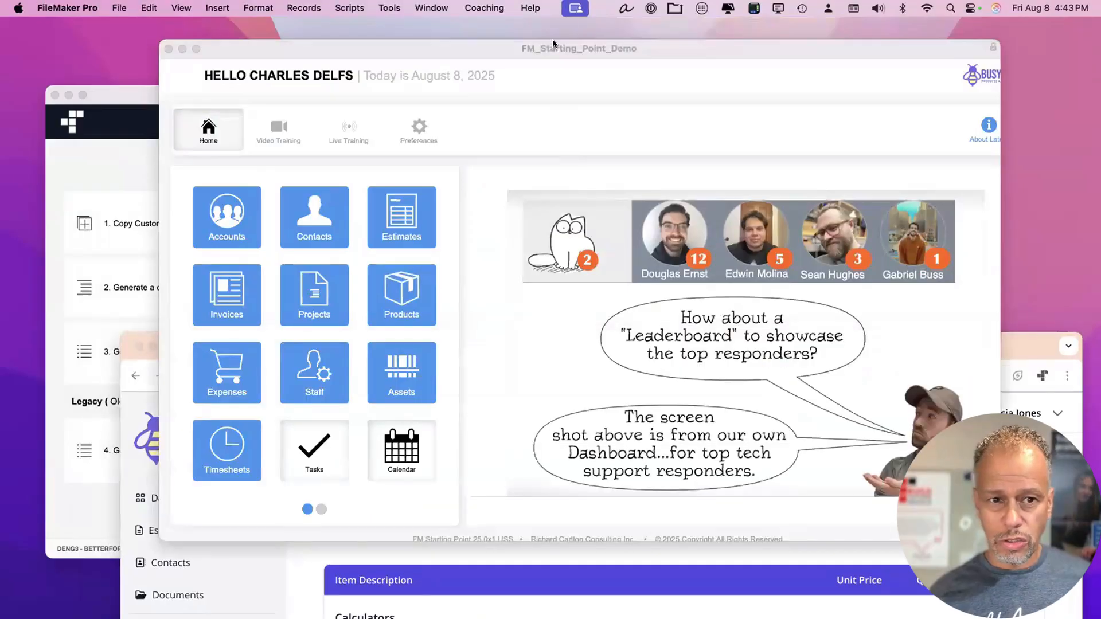
drag(552, 39, 552, 17)
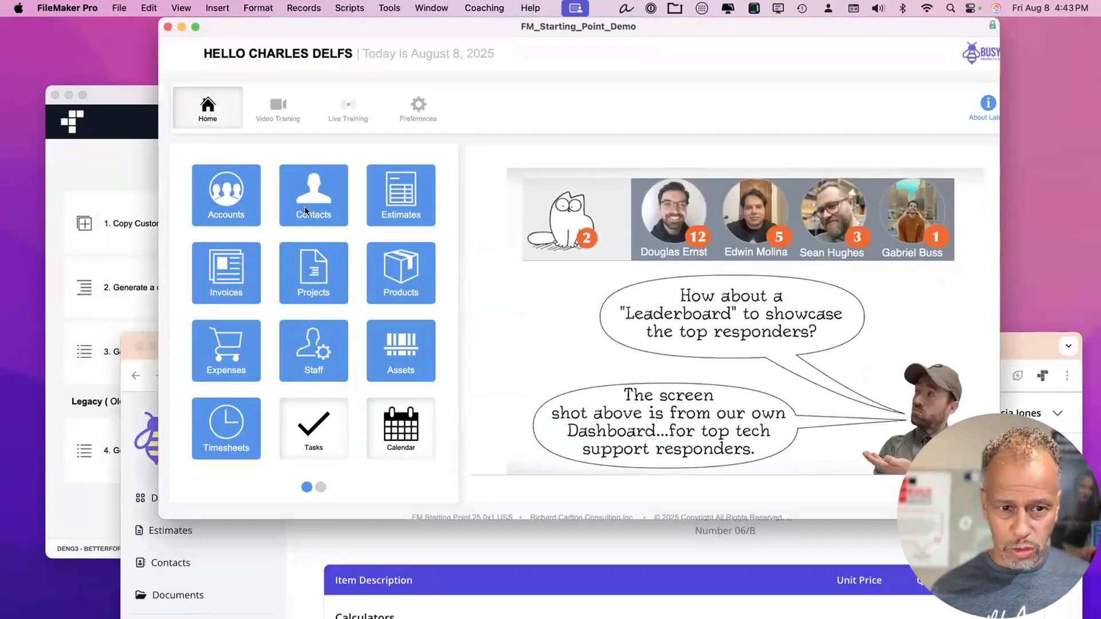
click(409, 187)
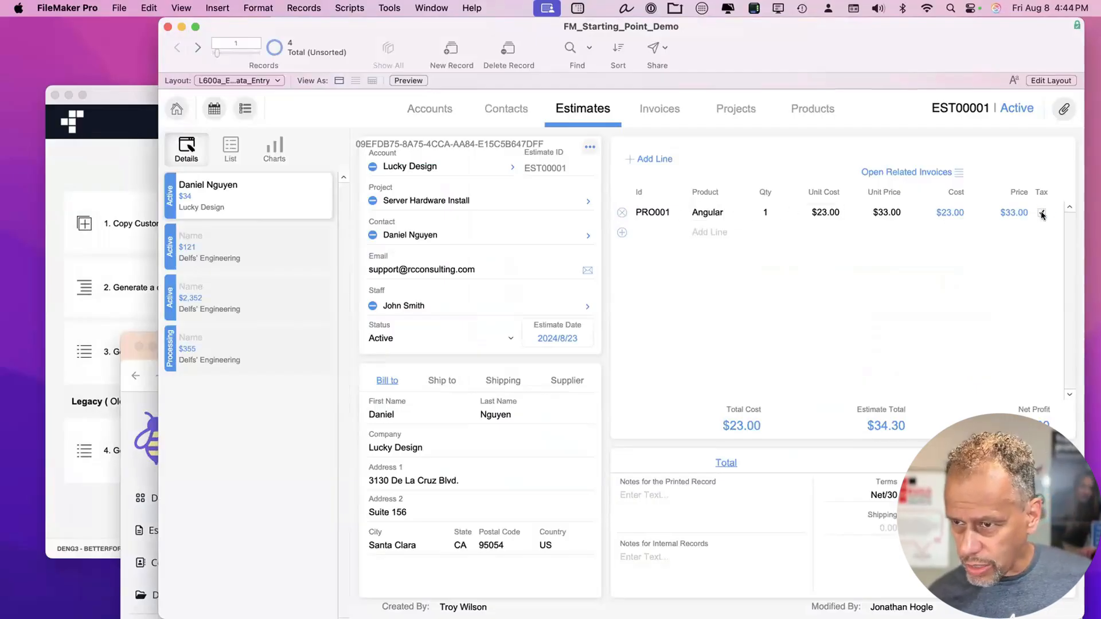
key(ctrl+Down)
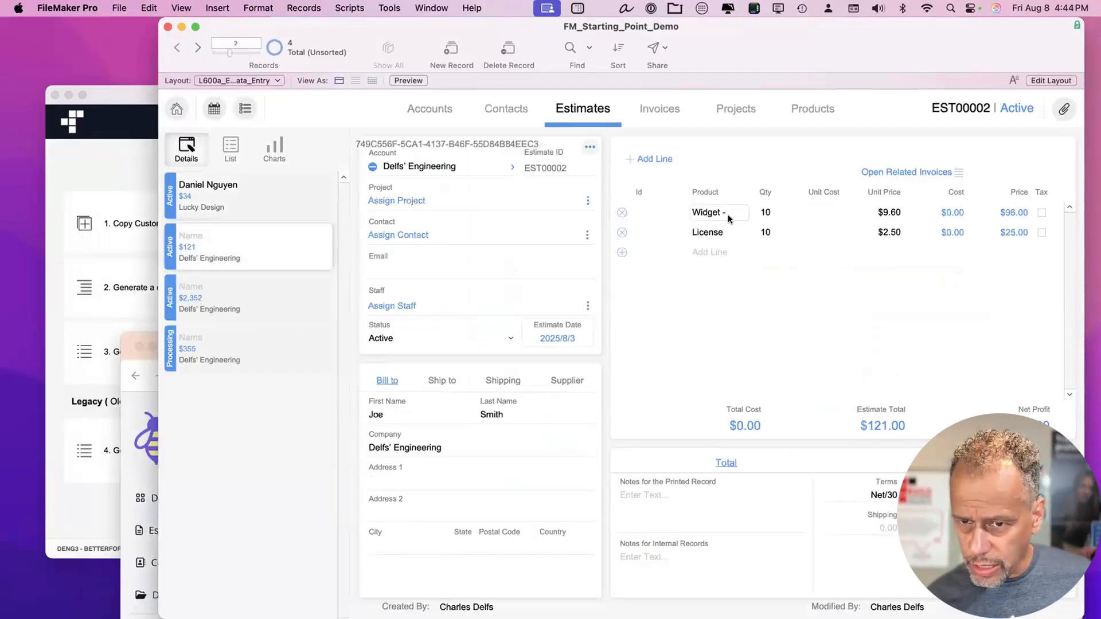
key(ctrl+Up)
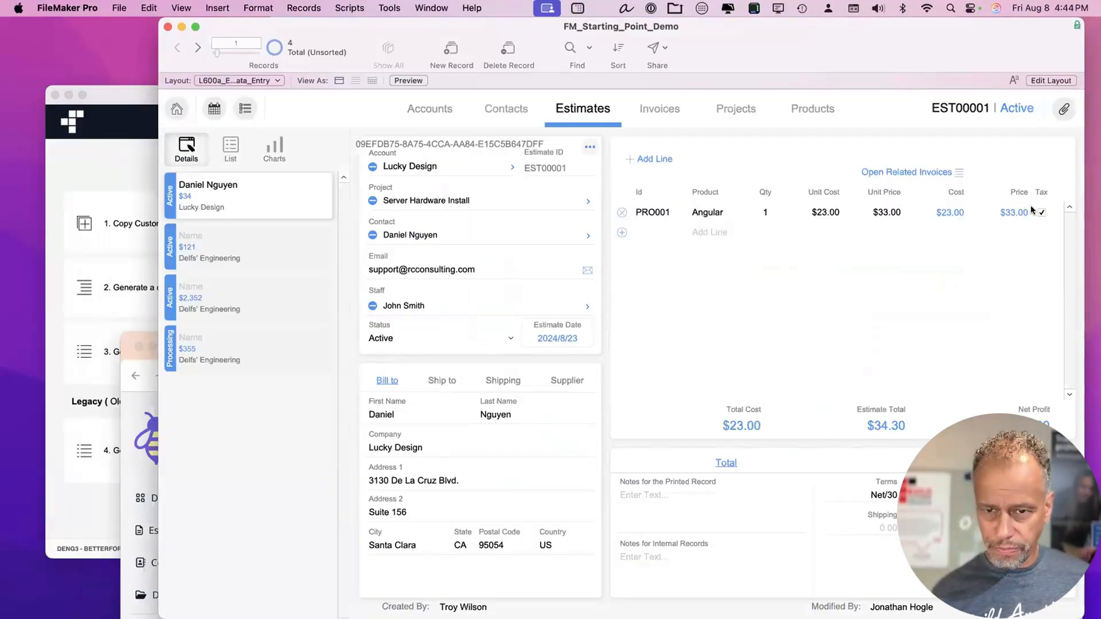
Check a product's Description text on the Products layout, then return to Estimates.
click(797, 109)
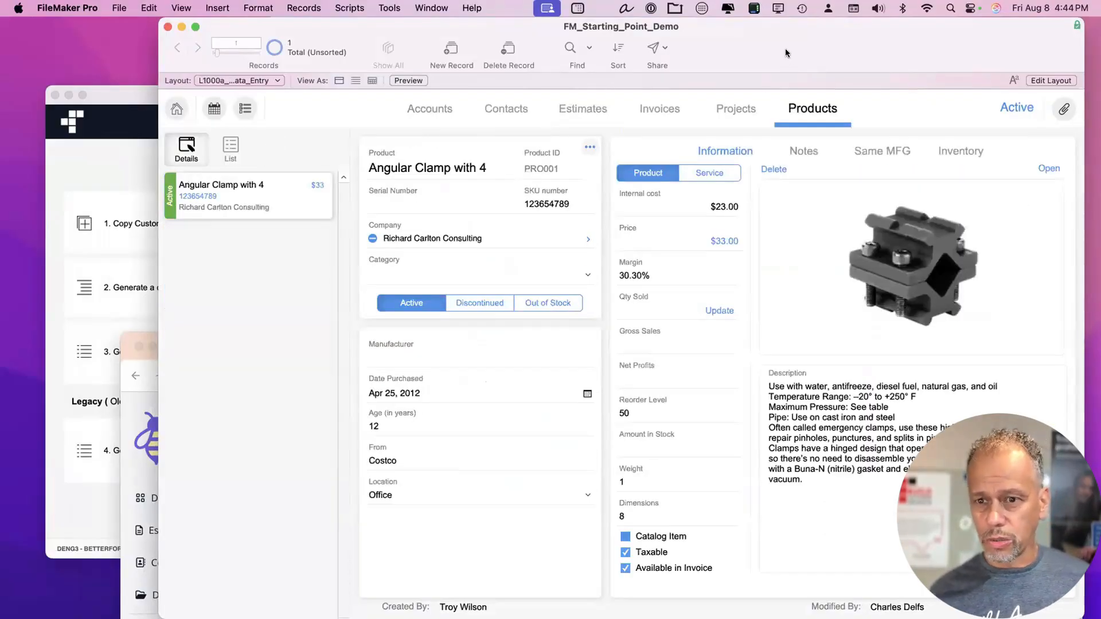
drag(791, 525, 706, 372)
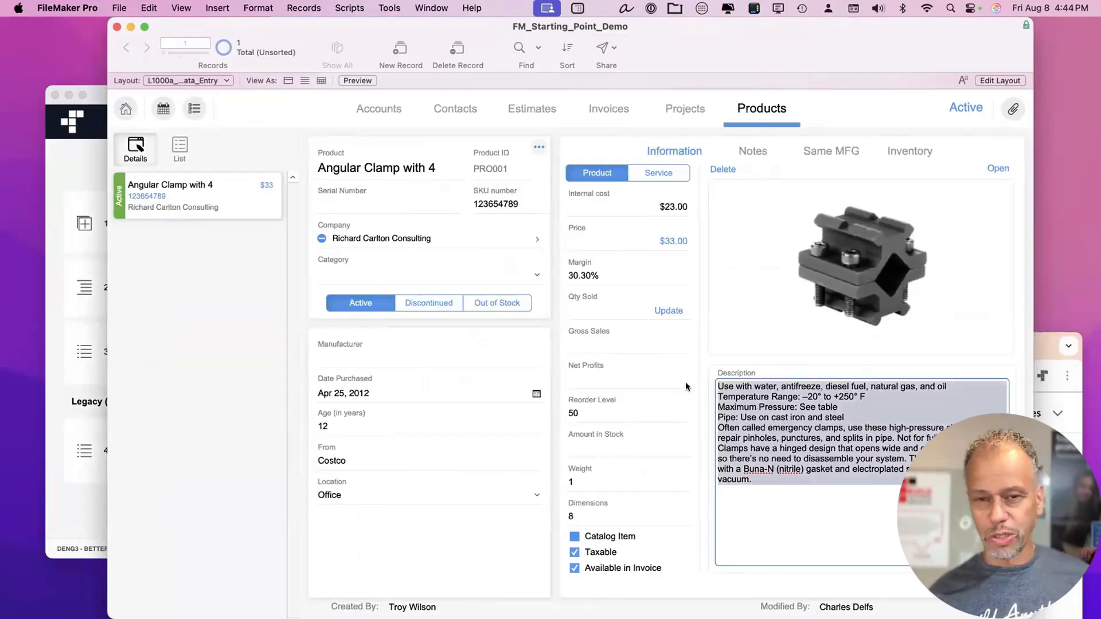
drag(717, 29, 758, 55)
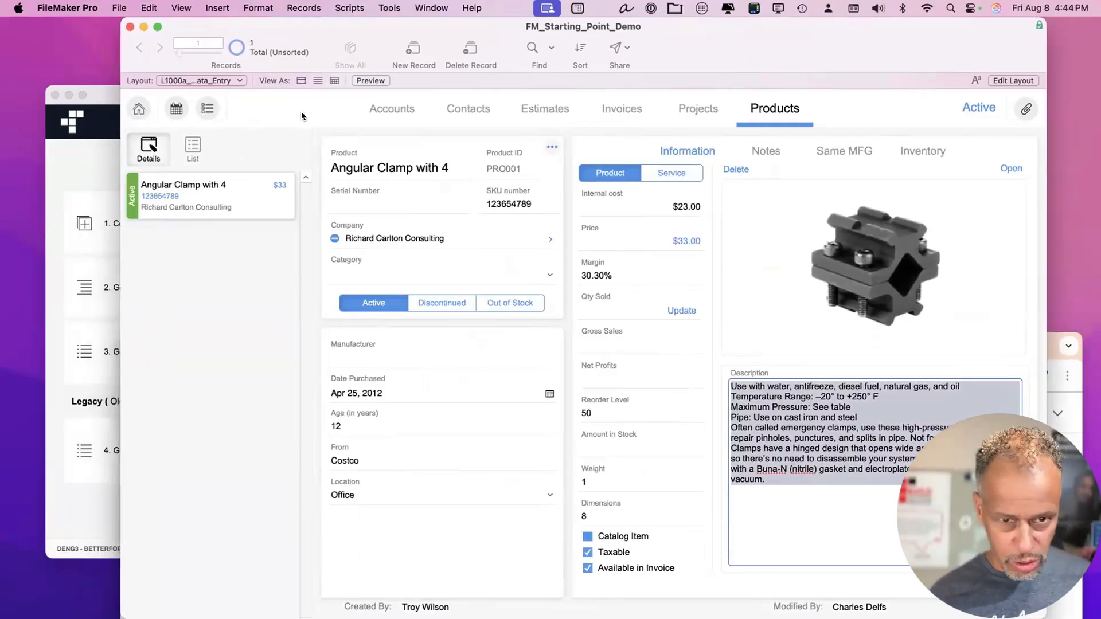
click(541, 107)
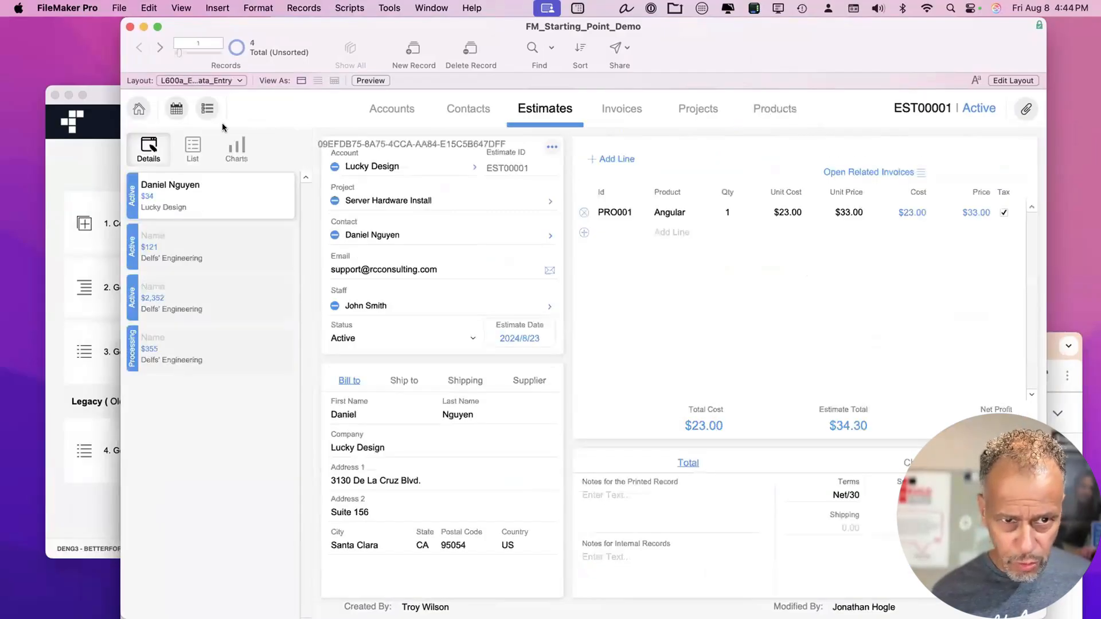
Close the Script Workspace and open Manage Database with Cmd+Shift+D.
key(super+shift+s)
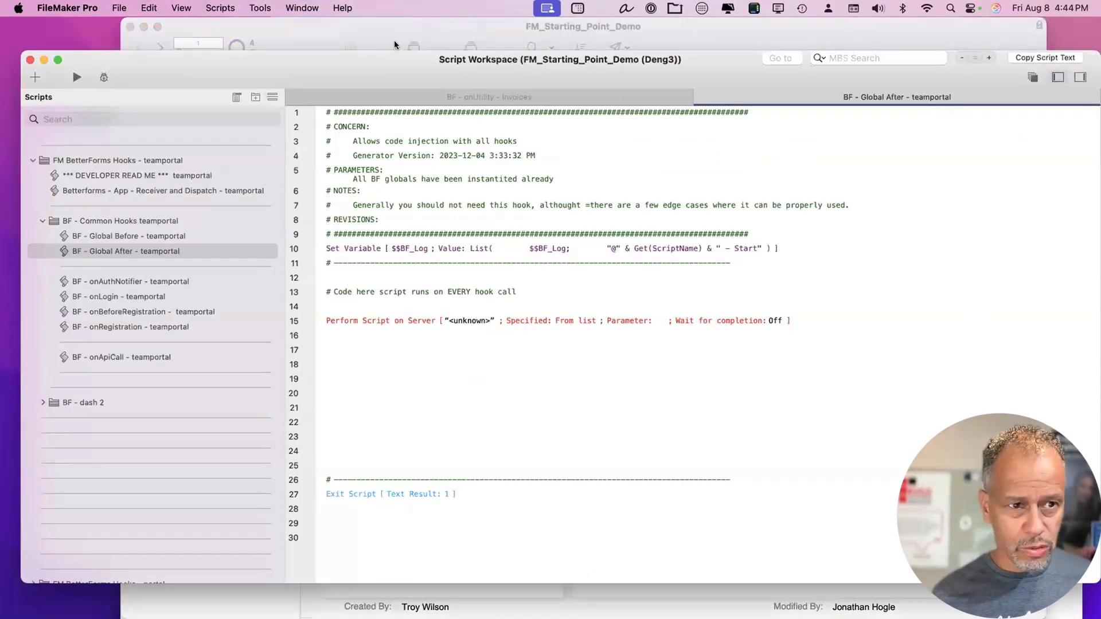
key(super+w)
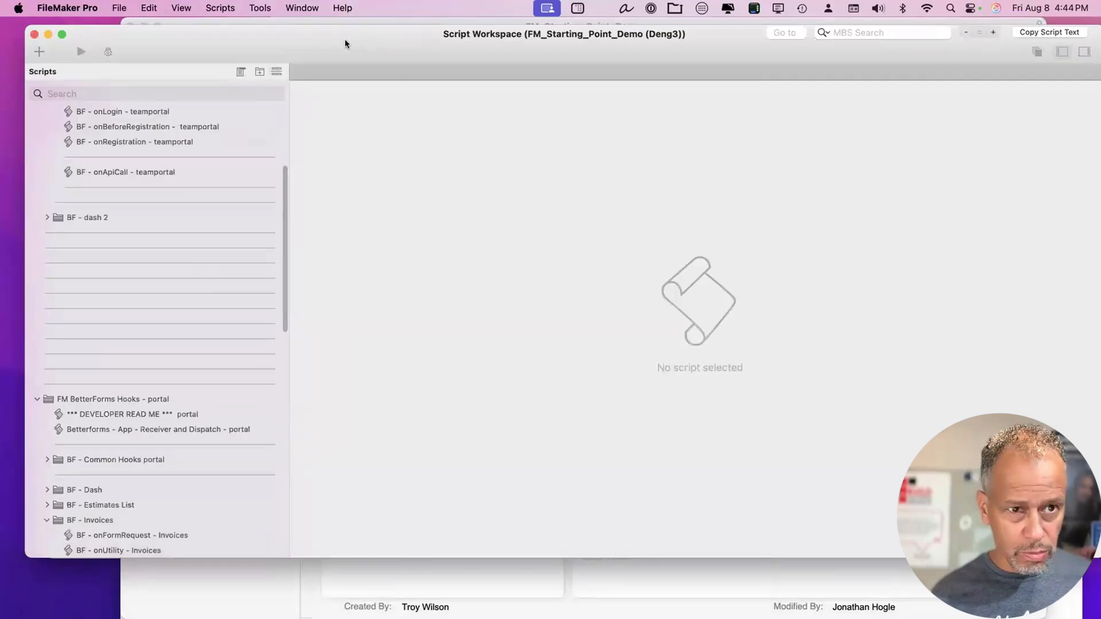
key(super+shift+d)
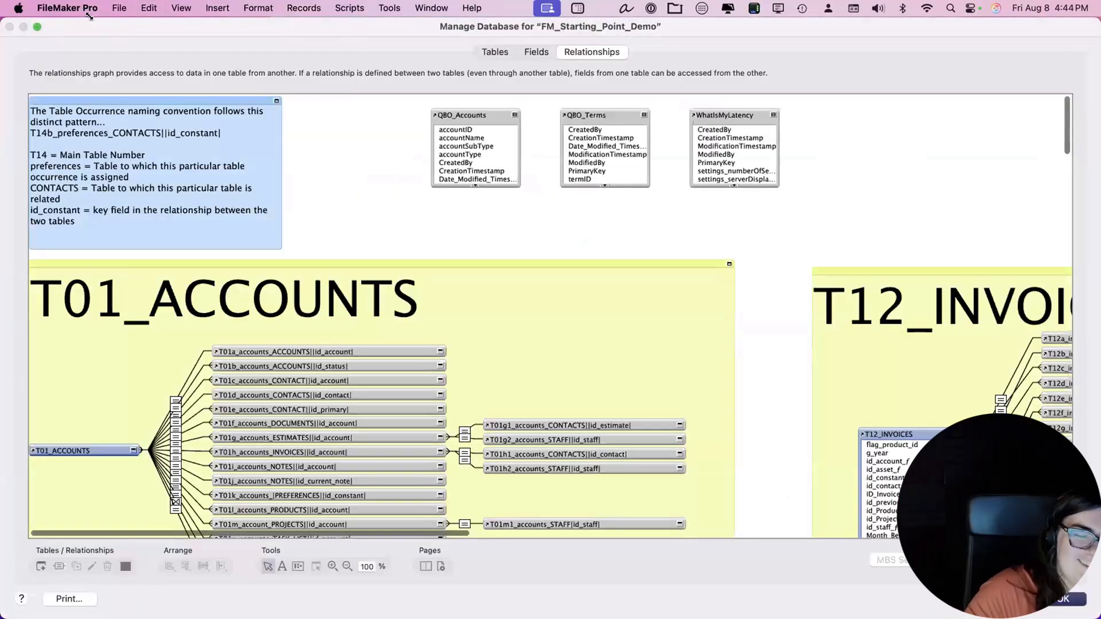
Show the fields of the EST_Estimates table in Manage Database.
double_click(89, 18)
click(566, 53)
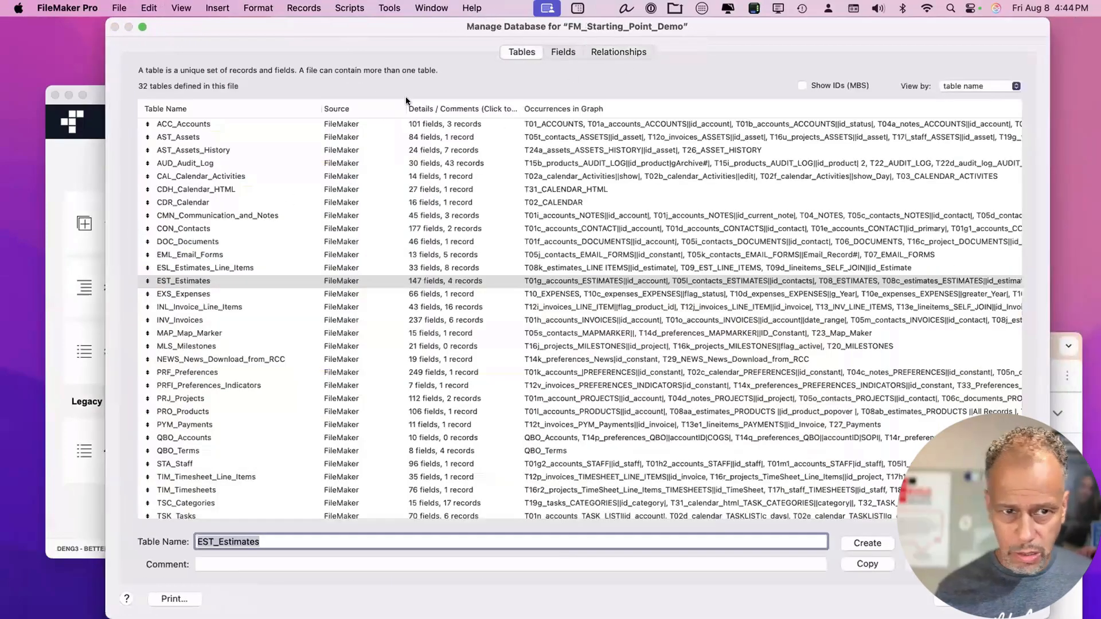
double_click(212, 280)
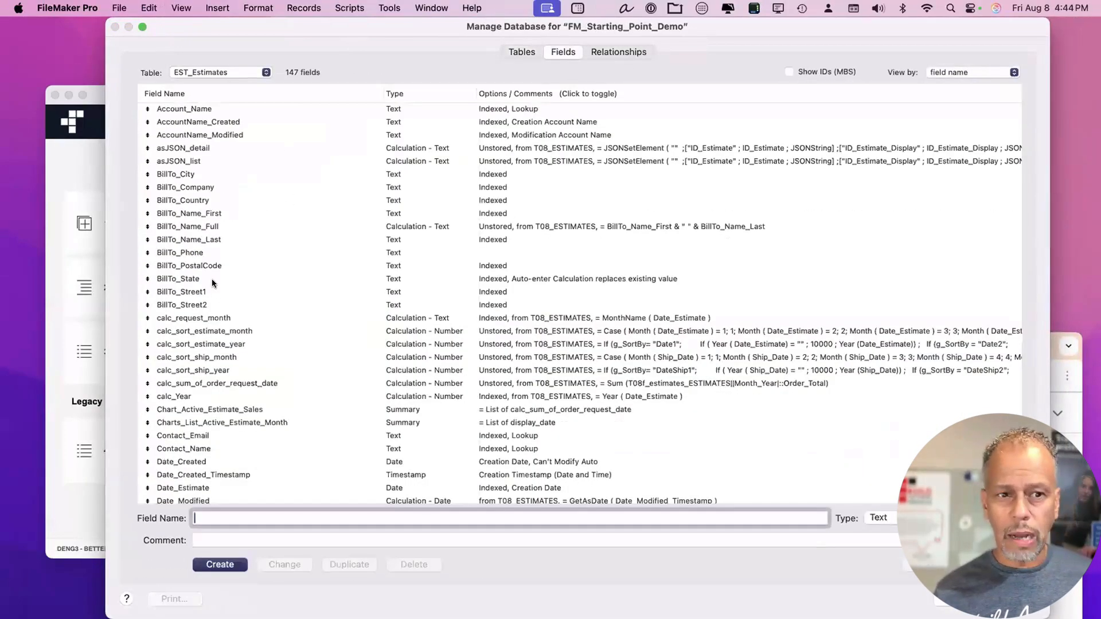
Review the asJSON_detail formula's lineItems line referencing asJSON_list, then cancel without changes.
click(200, 150)
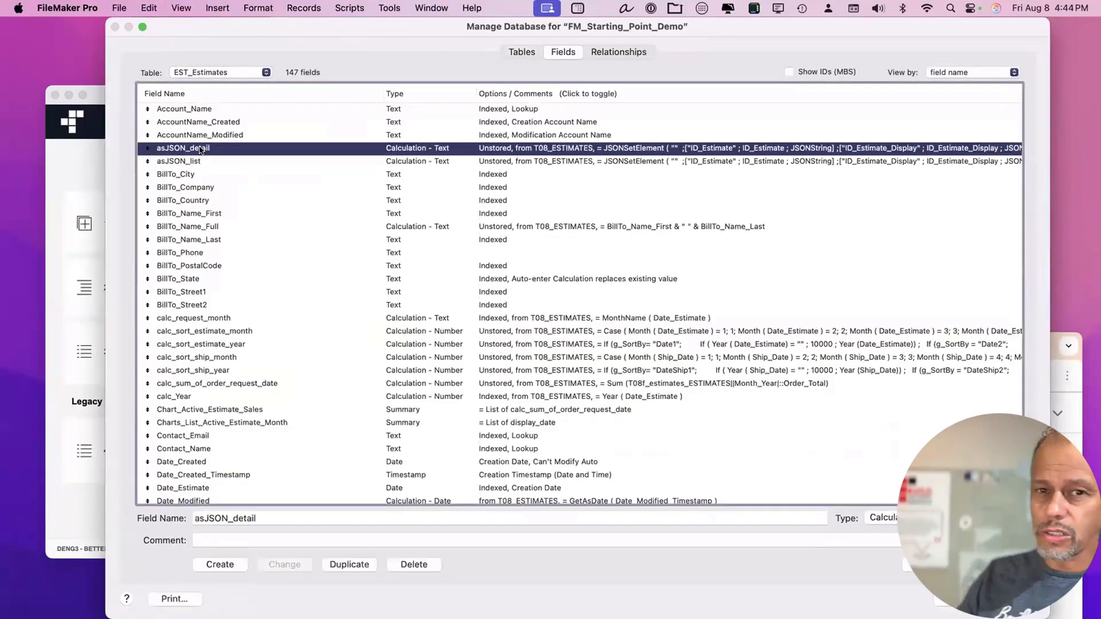
double_click(200, 149)
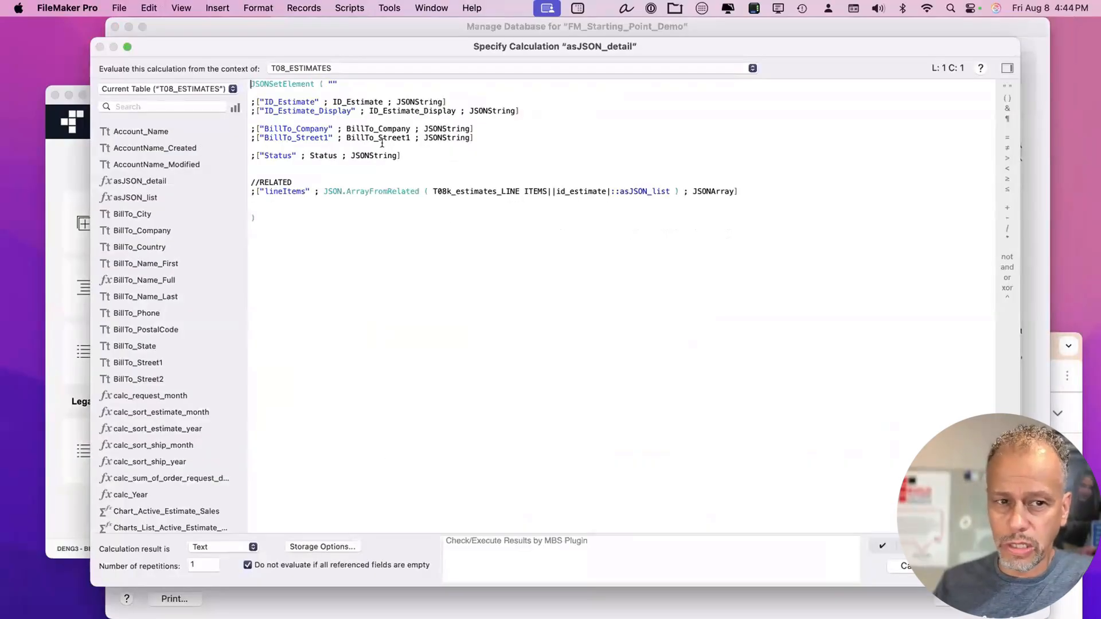
drag(300, 85, 306, 199)
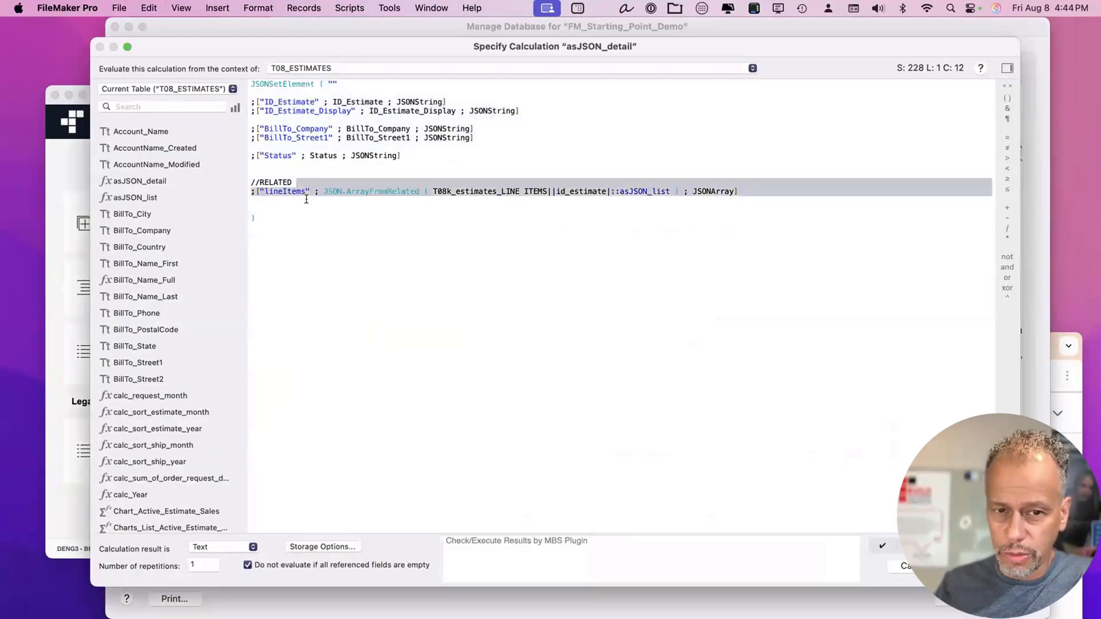
click(306, 199)
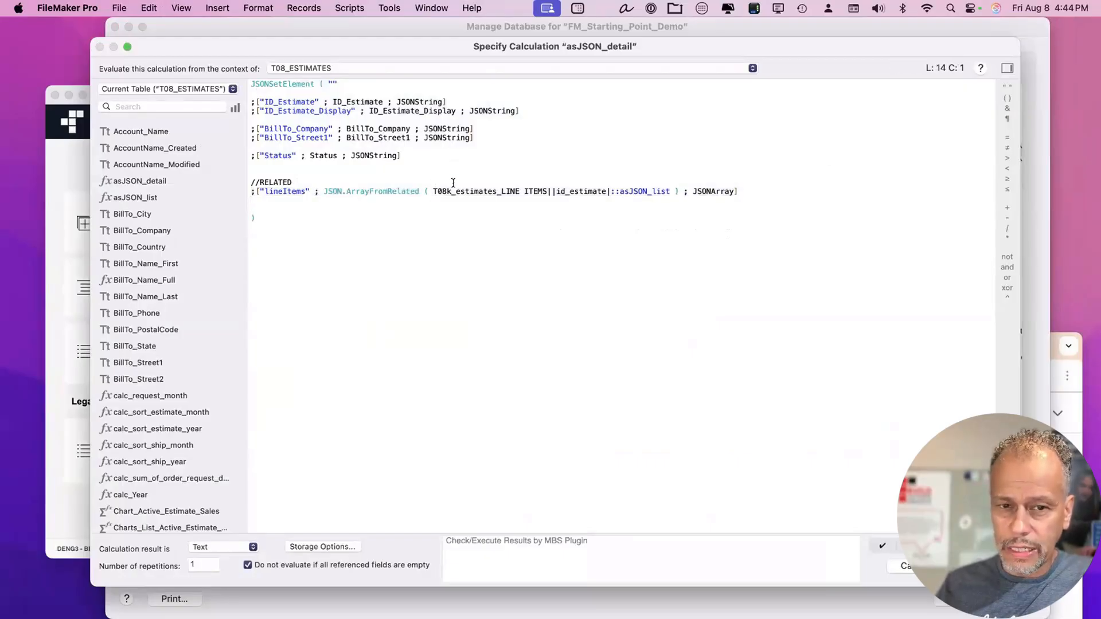
drag(761, 186, 280, 176)
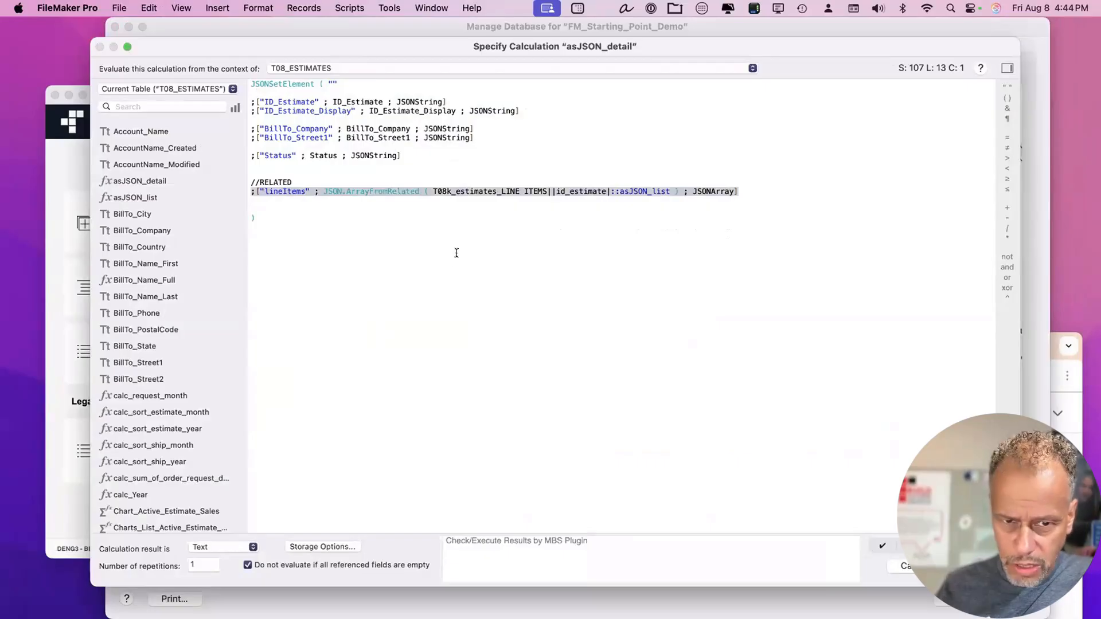
click(413, 211)
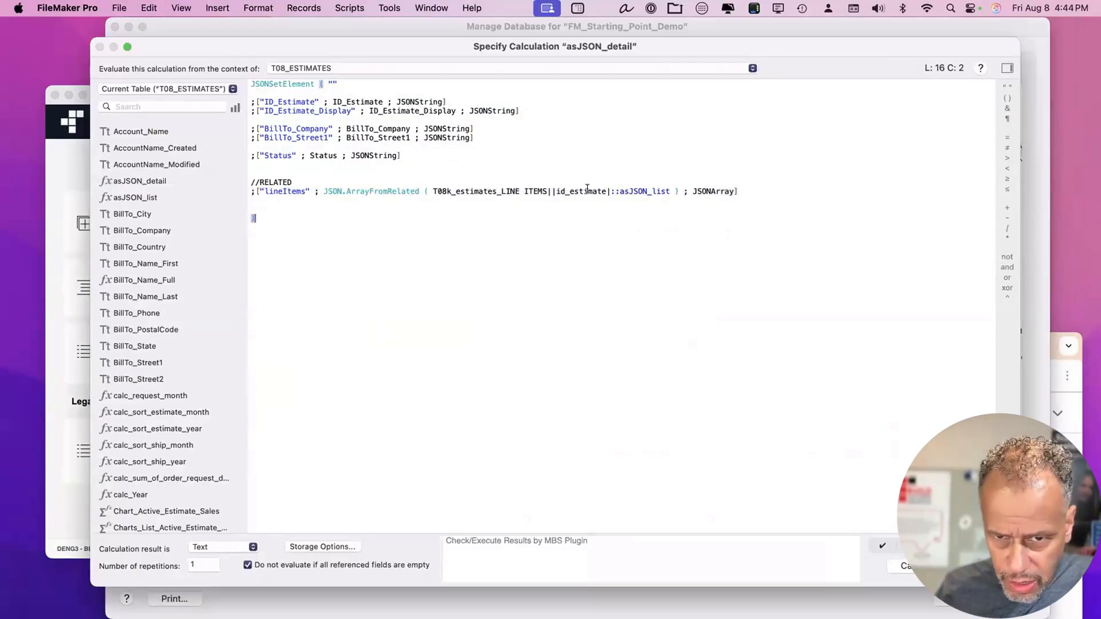
drag(669, 191, 619, 188)
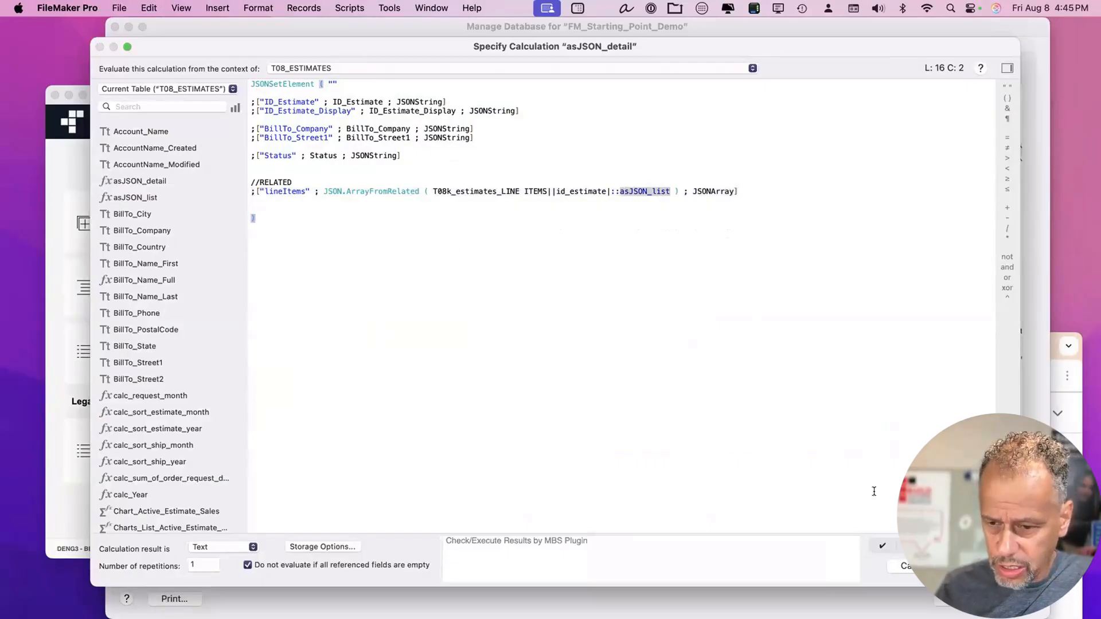
key(Escape)
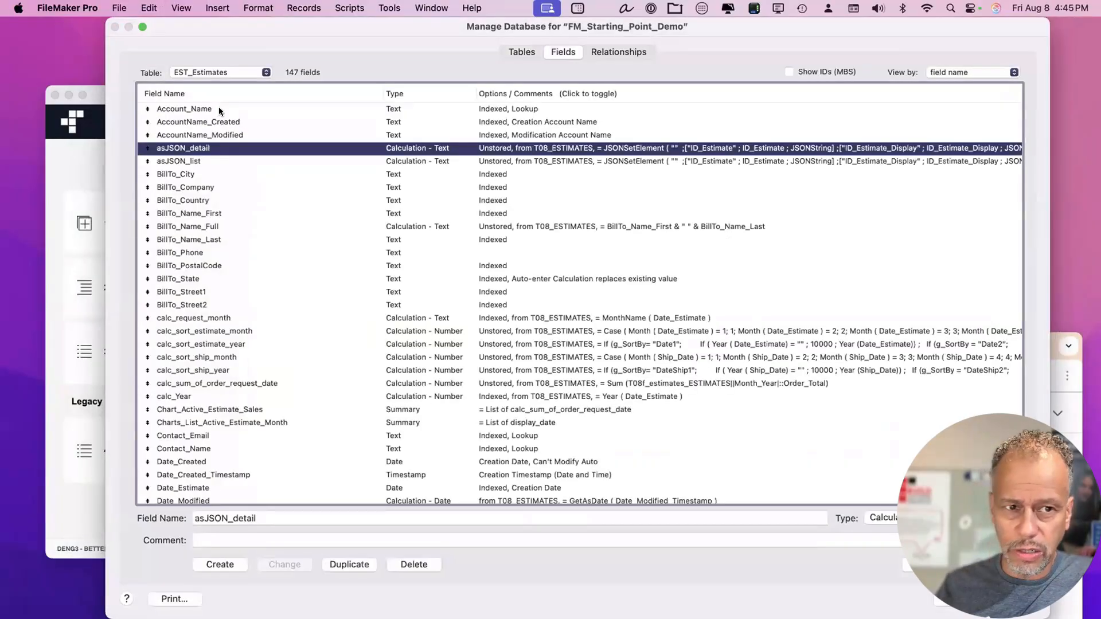
Switch the field list to ESL_Estimates_Line_Items and inspect id_Product_f and the asJSON_list calculation.
click(211, 71)
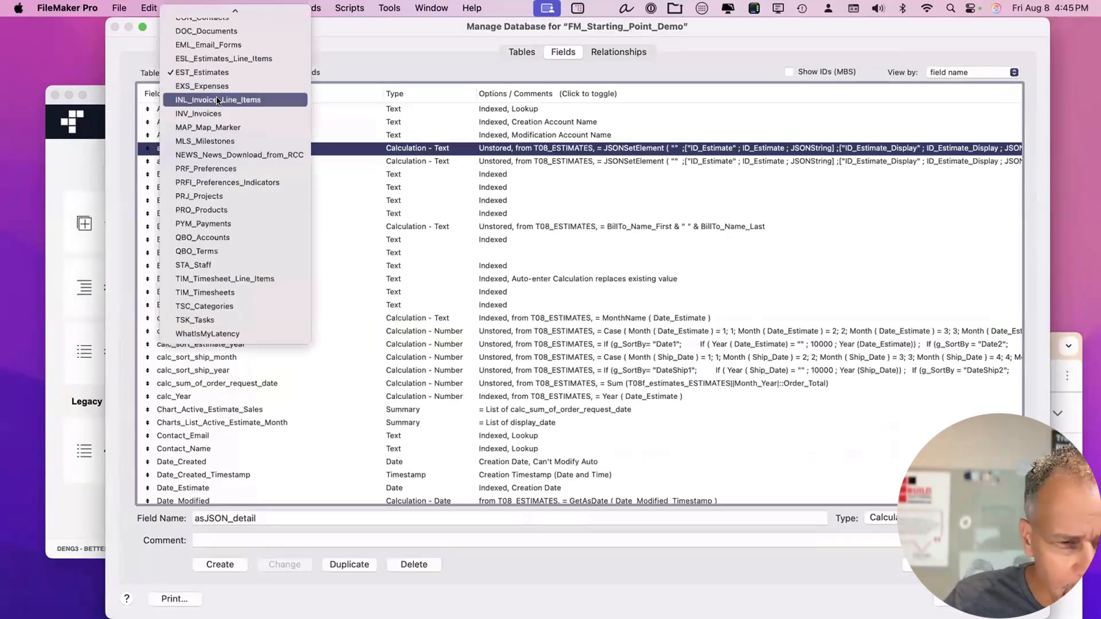
scroll(217, 137, up, 3)
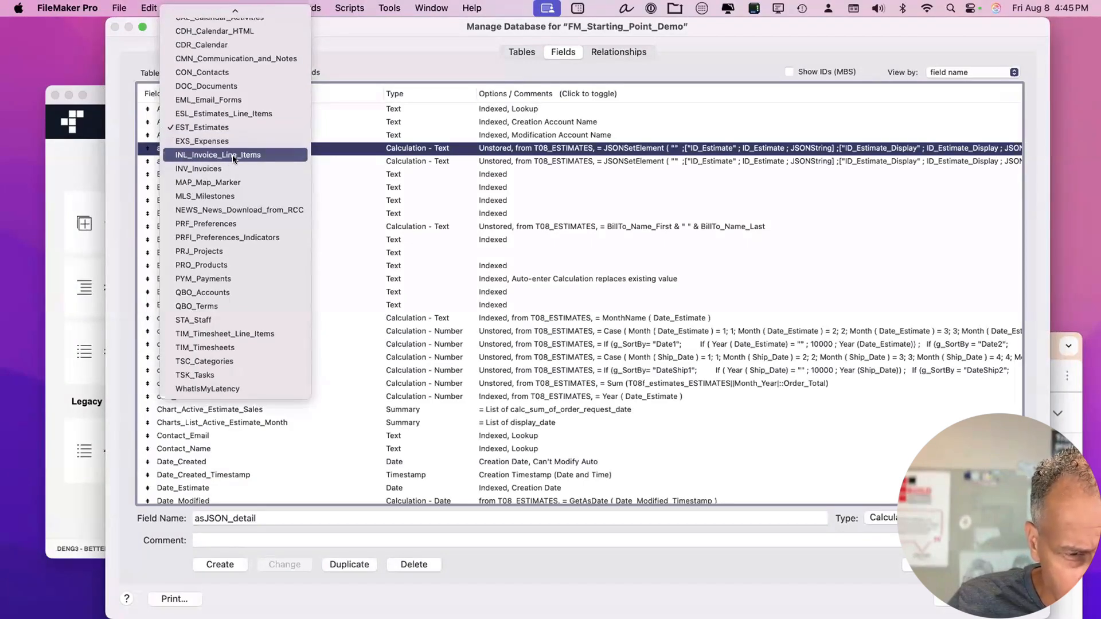
click(246, 114)
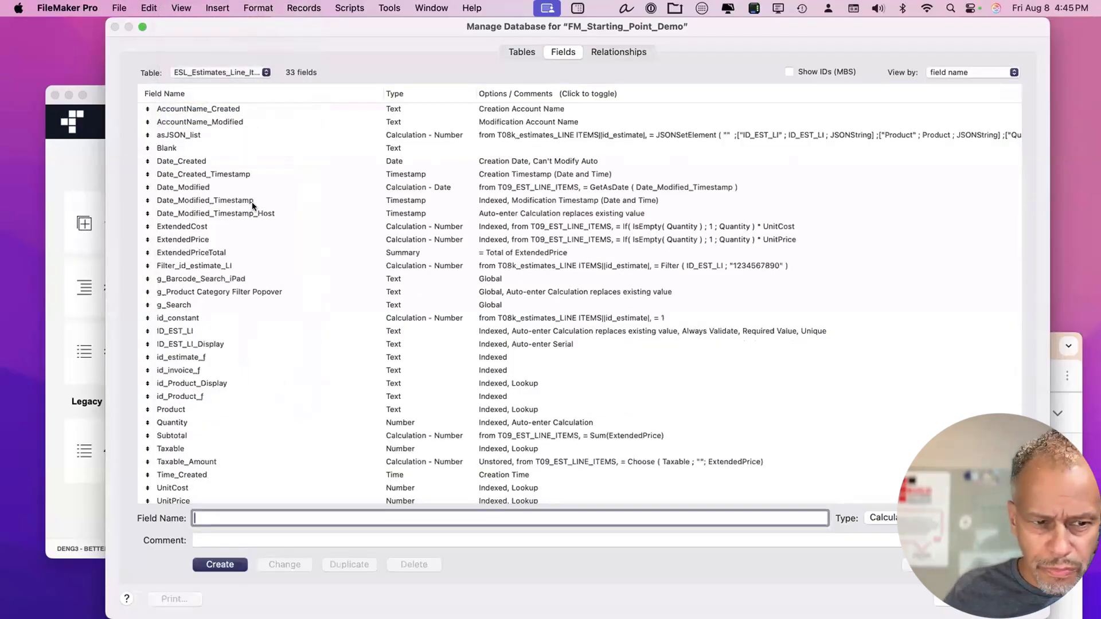
scroll(252, 201, down, 3)
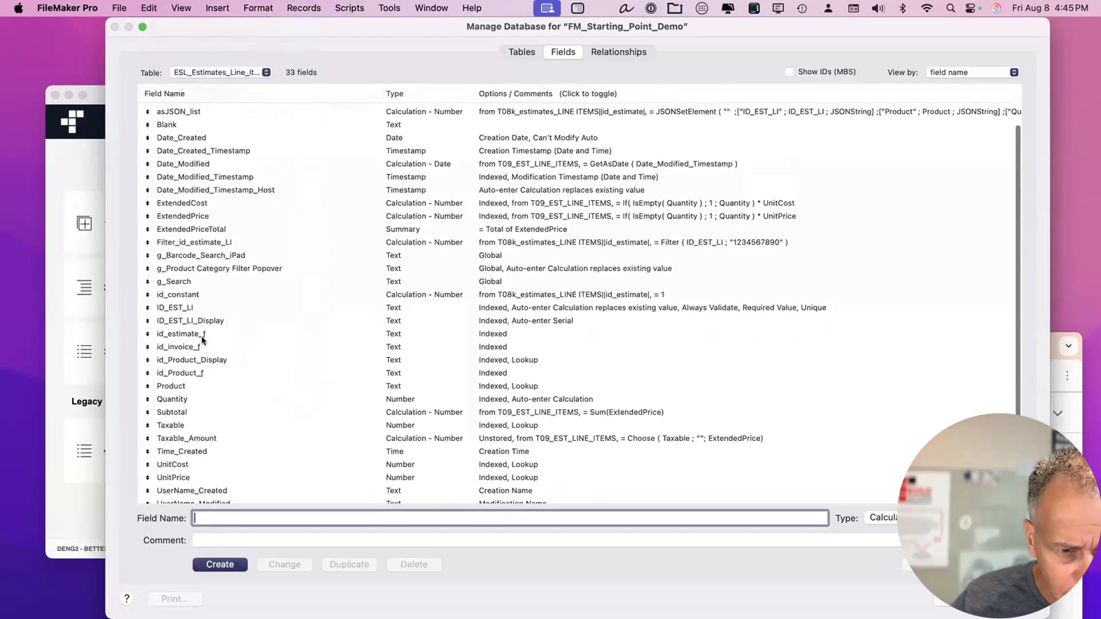
scroll(212, 423, down, 1)
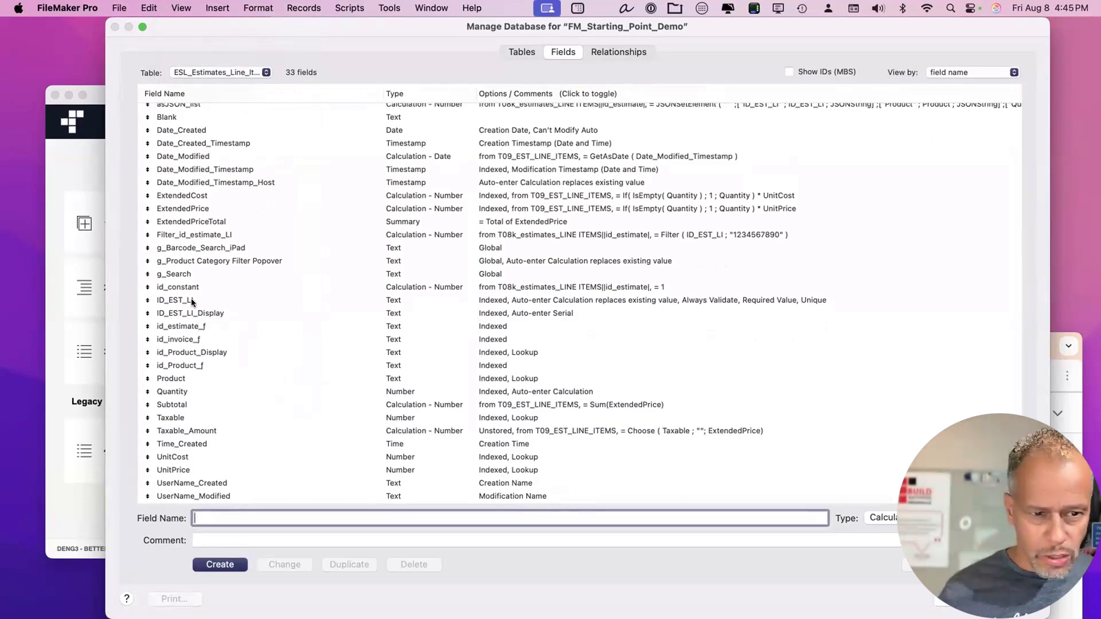
click(177, 365)
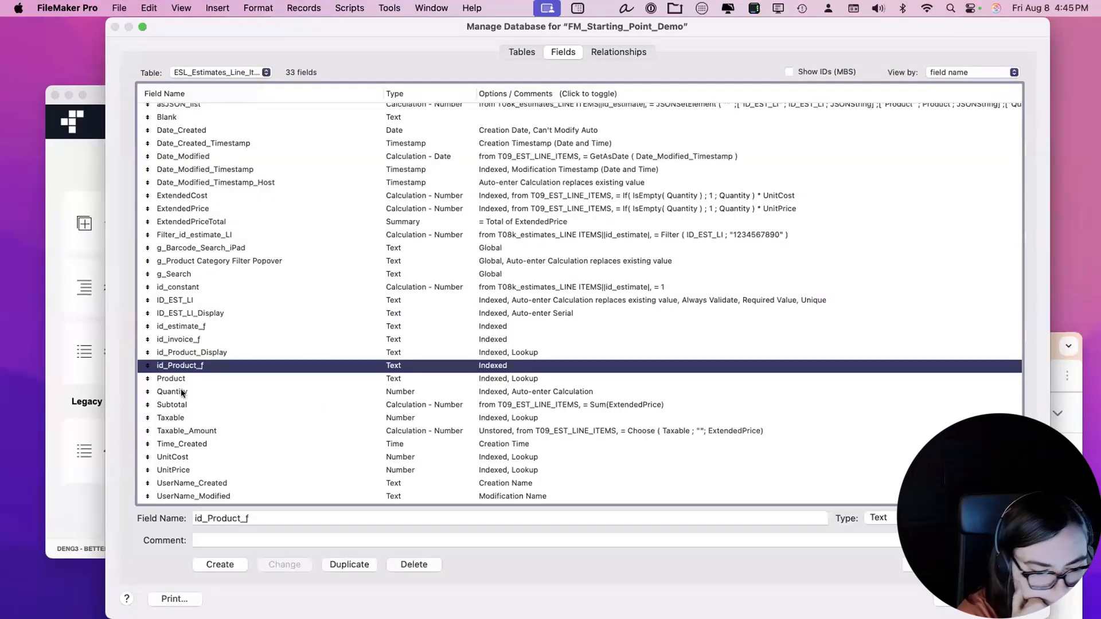
scroll(212, 255, up, 3)
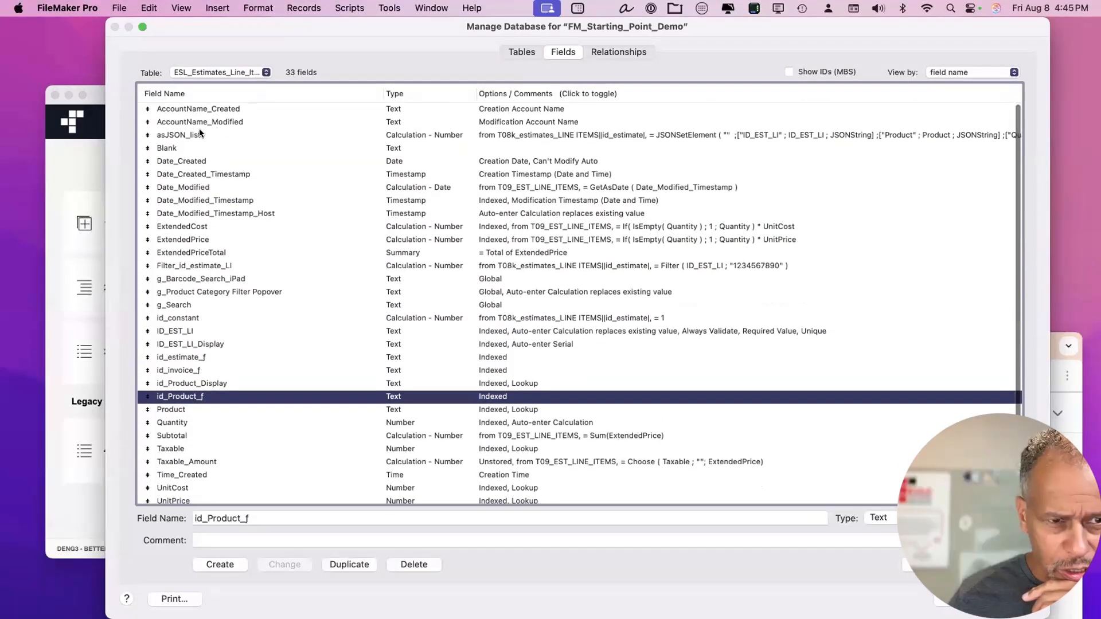
double_click(199, 133)
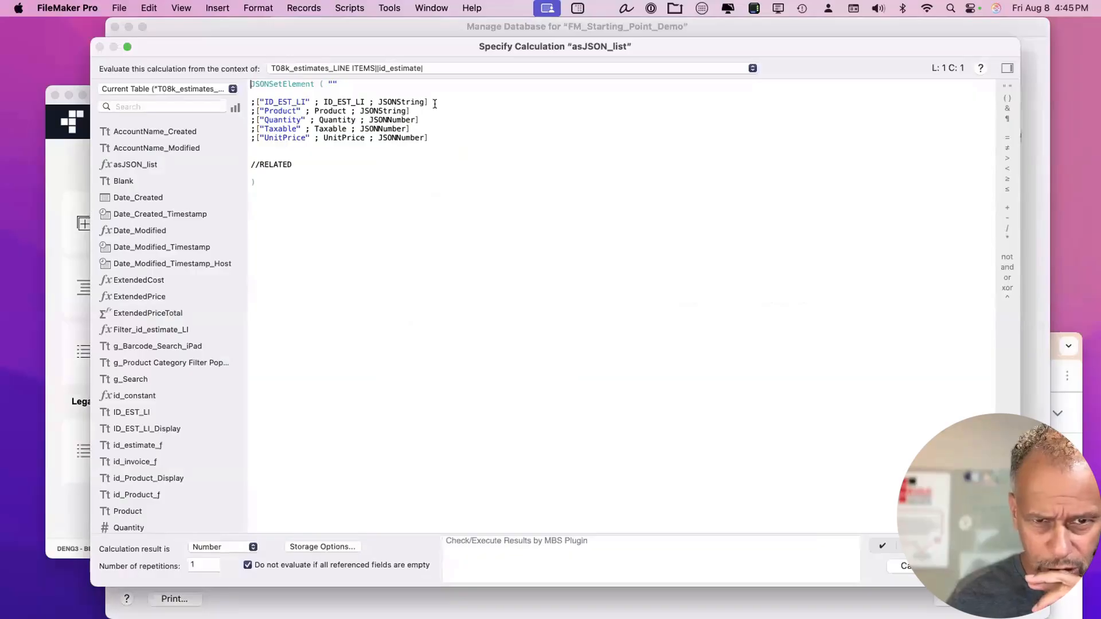
Duplicate the Product line in asJSON_list, rename its key to "Description" and clear its field value.
click(437, 102)
key(shift+Down)
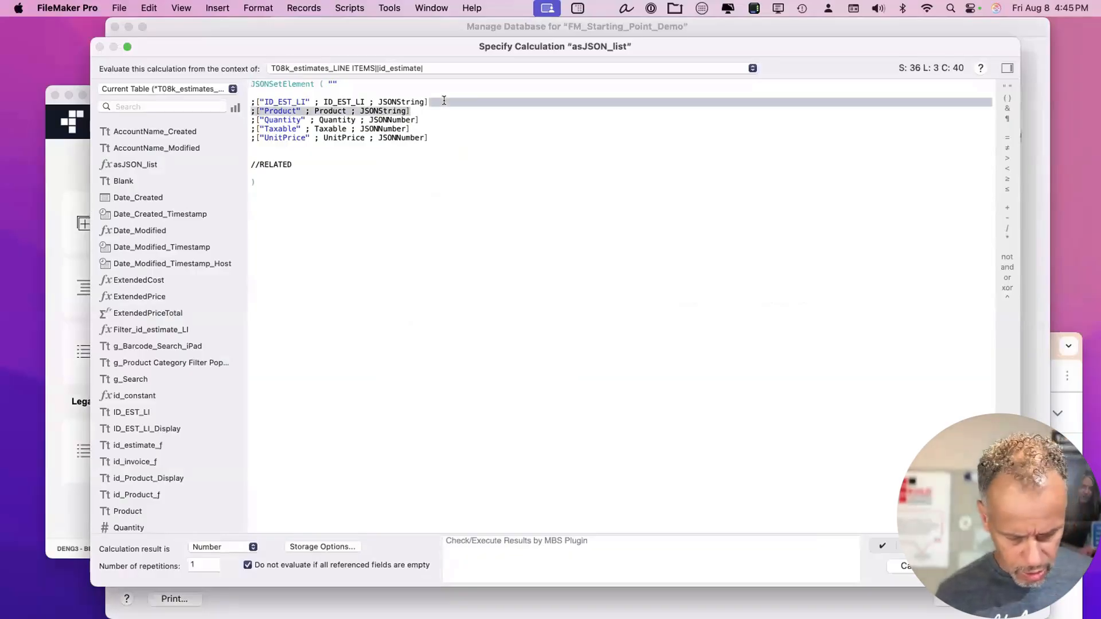
key(super+c)
key(Right)
key(super+v)
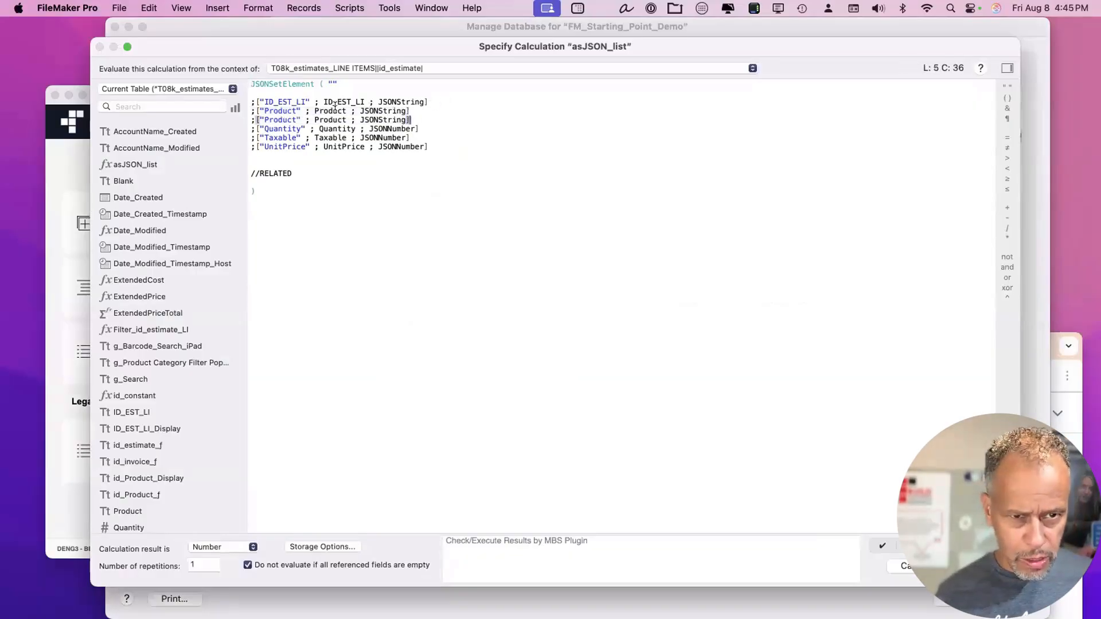
double_click(280, 112)
text(Description)
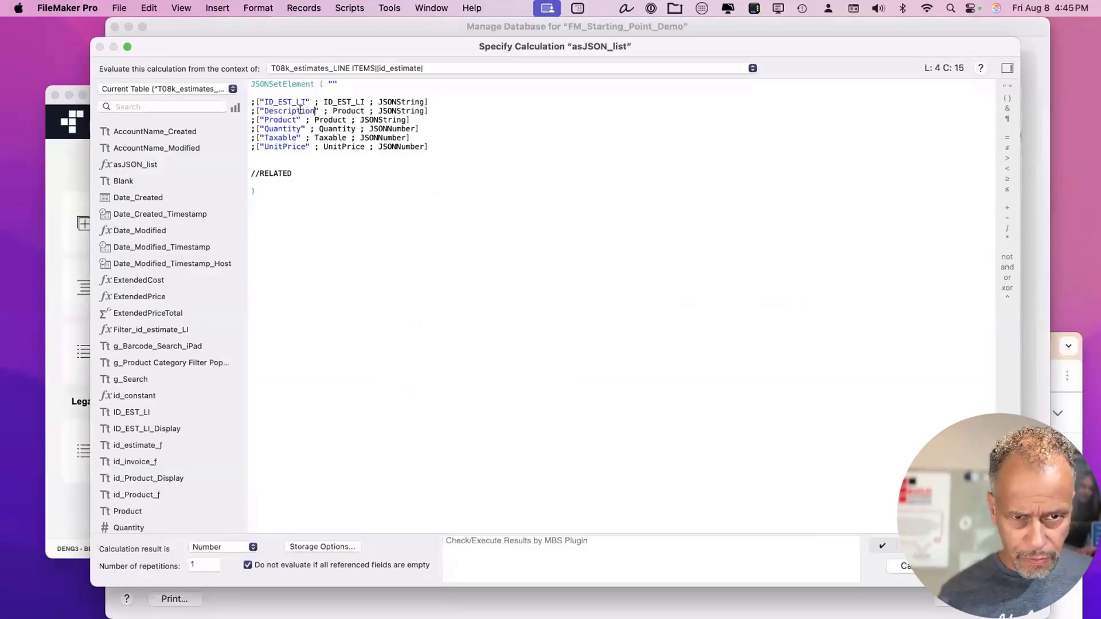
double_click(347, 111)
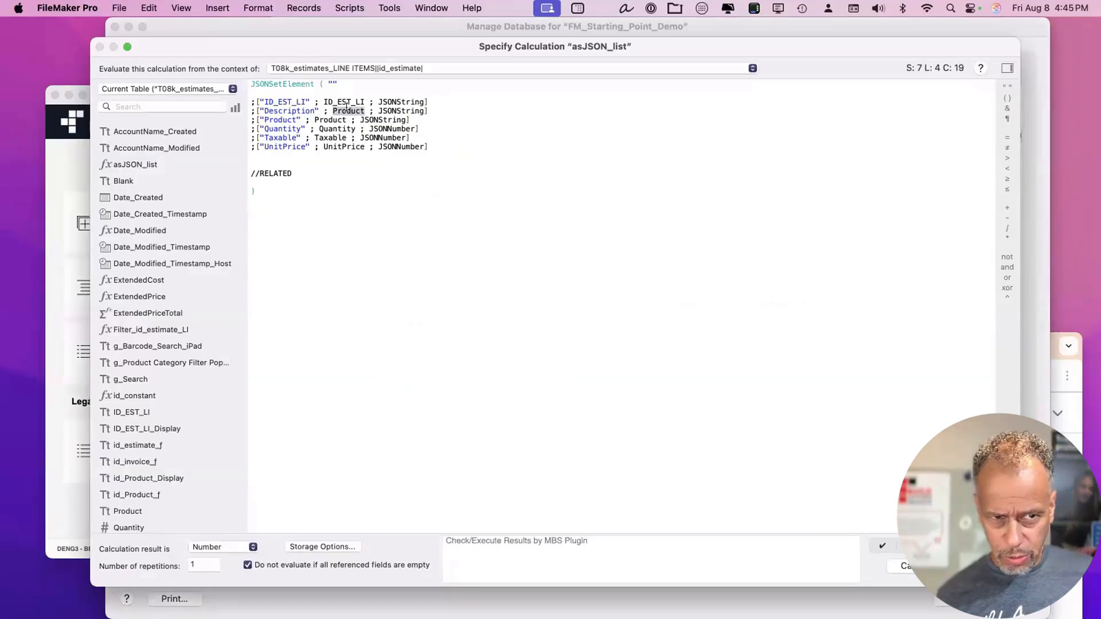
key(BackSpace)
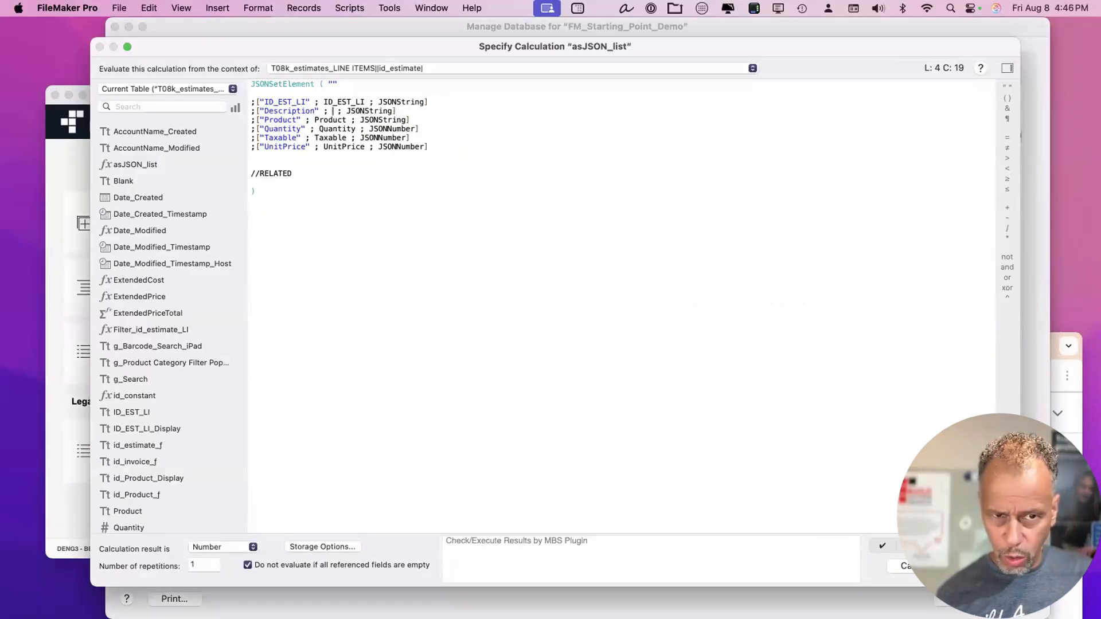
click(228, 89)
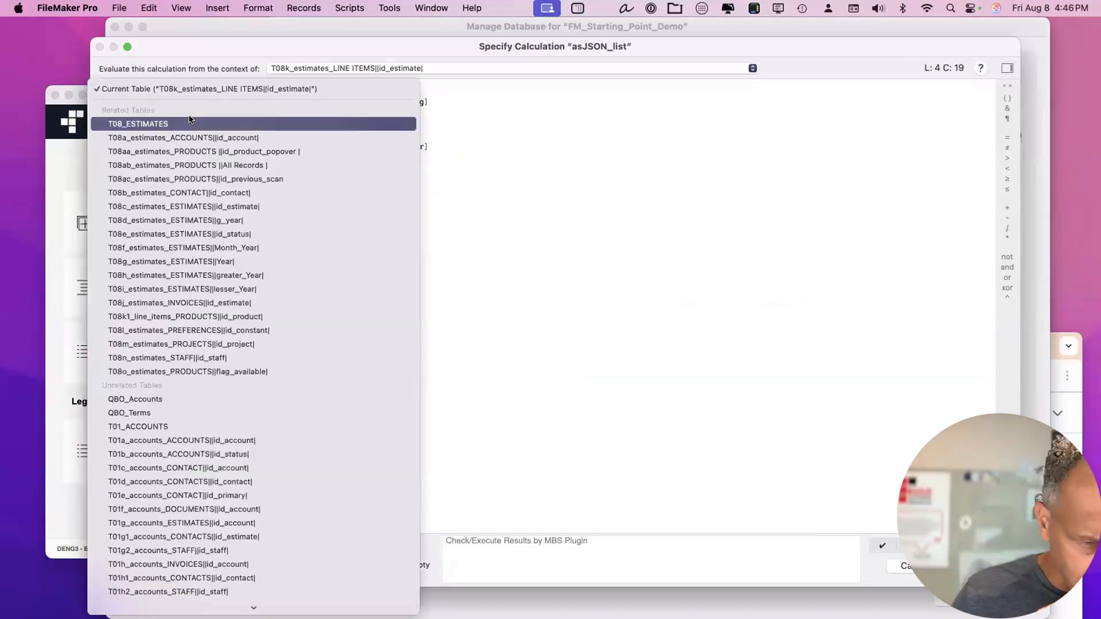
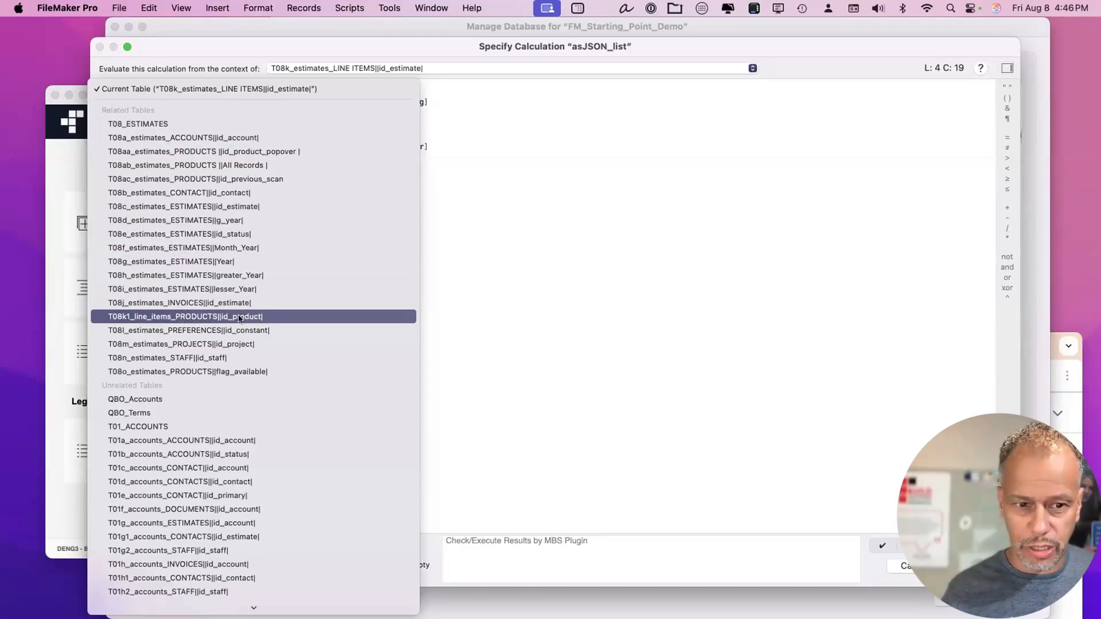
Map the Description key to T08k1_line_items_PRODUCTS::Description in asJSON_list and save the calculation.
click(239, 317)
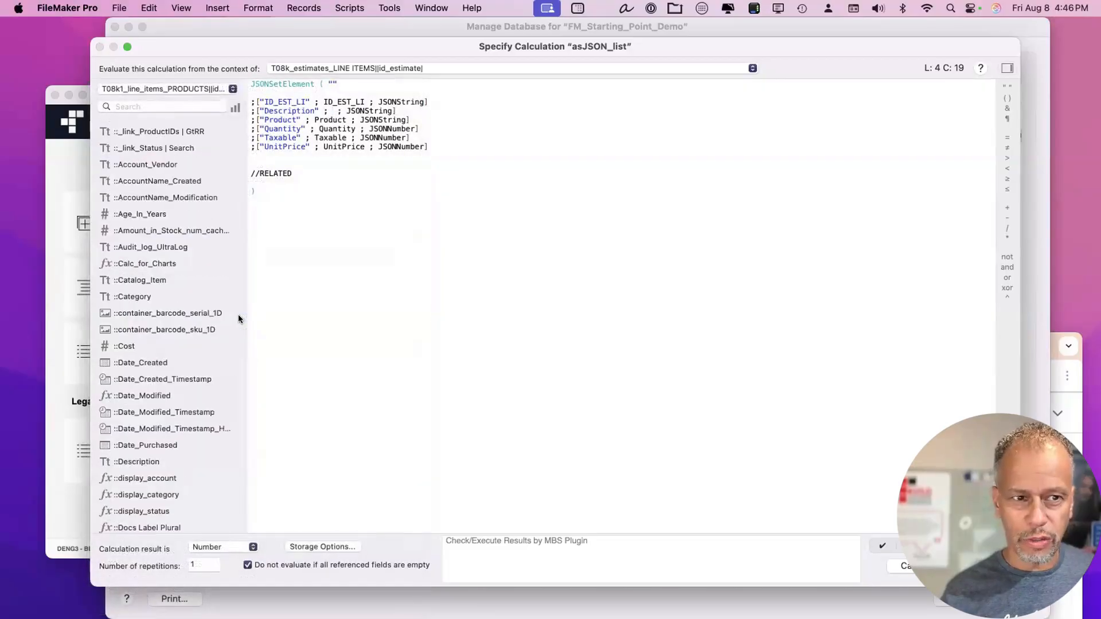
click(174, 105)
text(des)
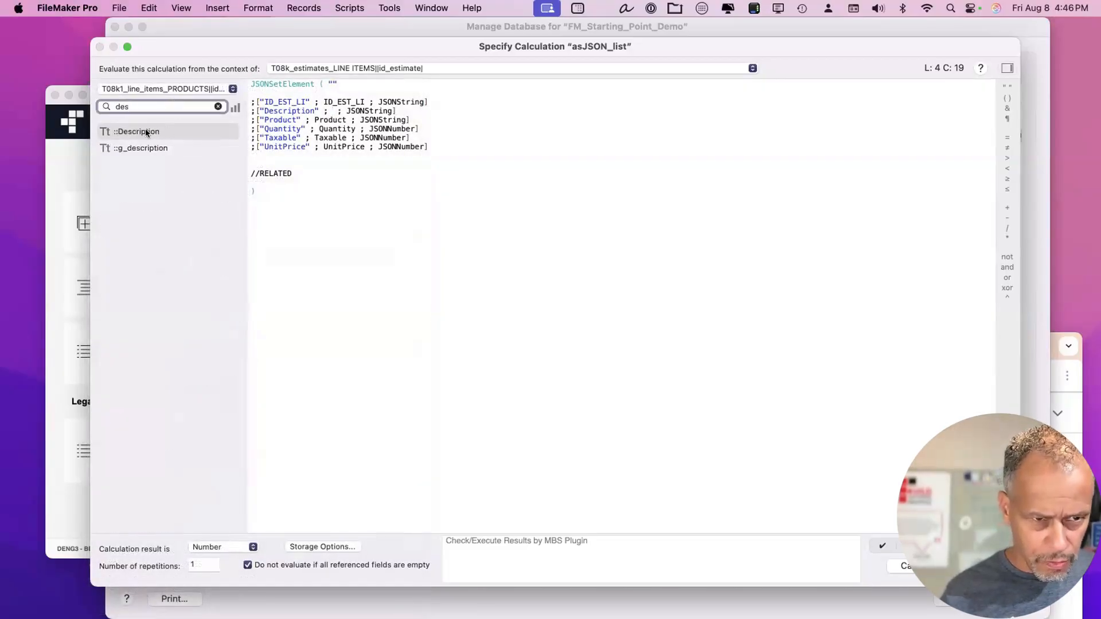
click(146, 133)
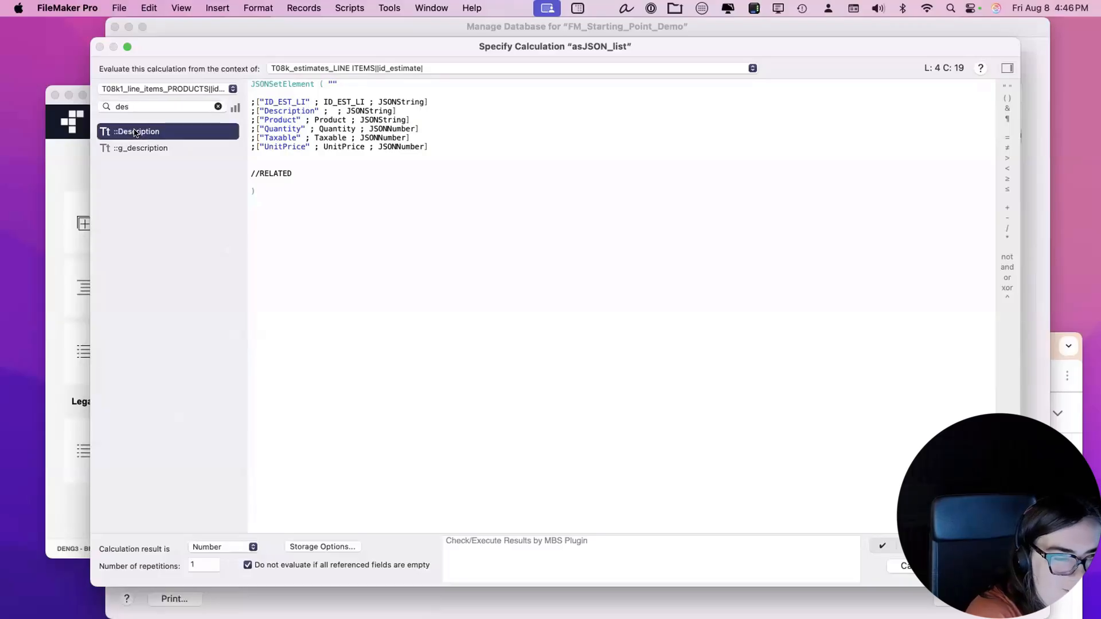
click(327, 111)
double_click(172, 132)
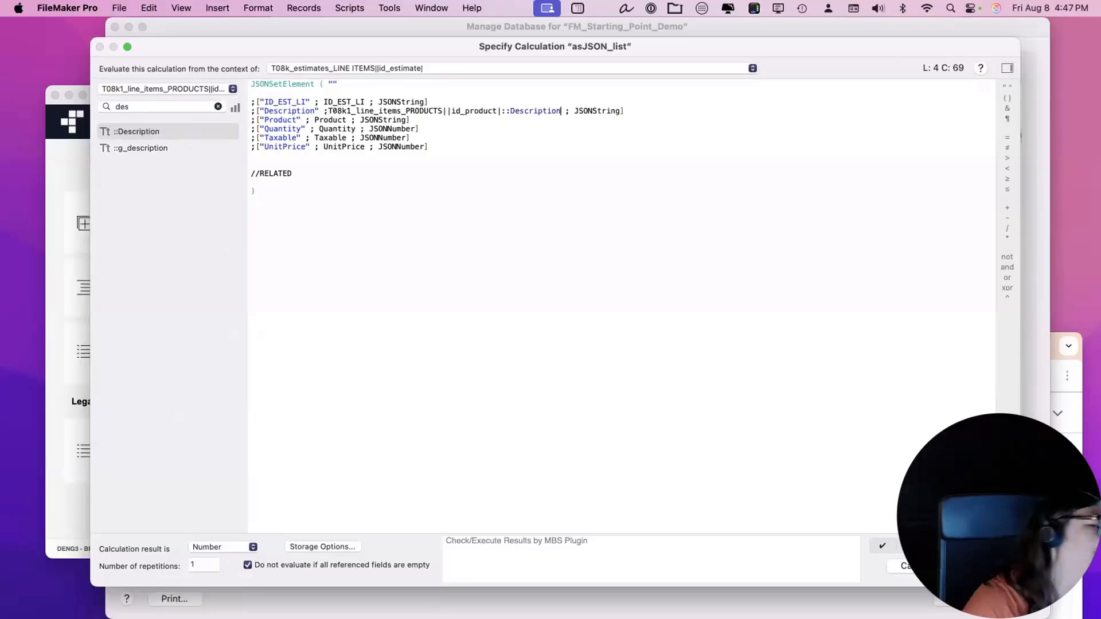
key(KP_Enter)
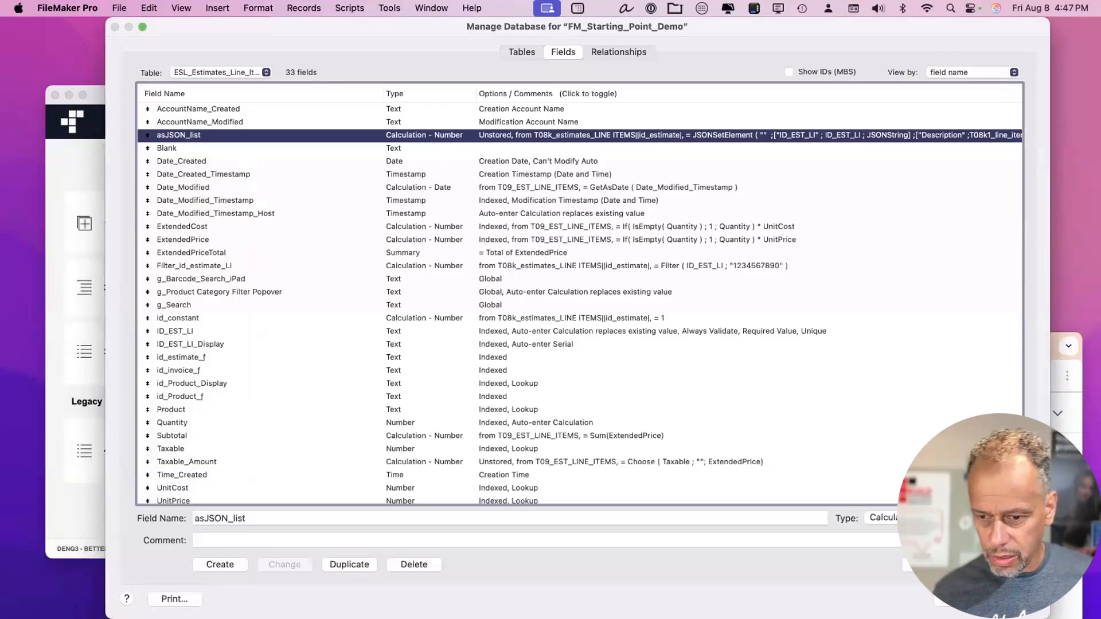
Close Manage Database, open estimate EST00002 in the client portal, then bring FileMaker forward.
key(Return)
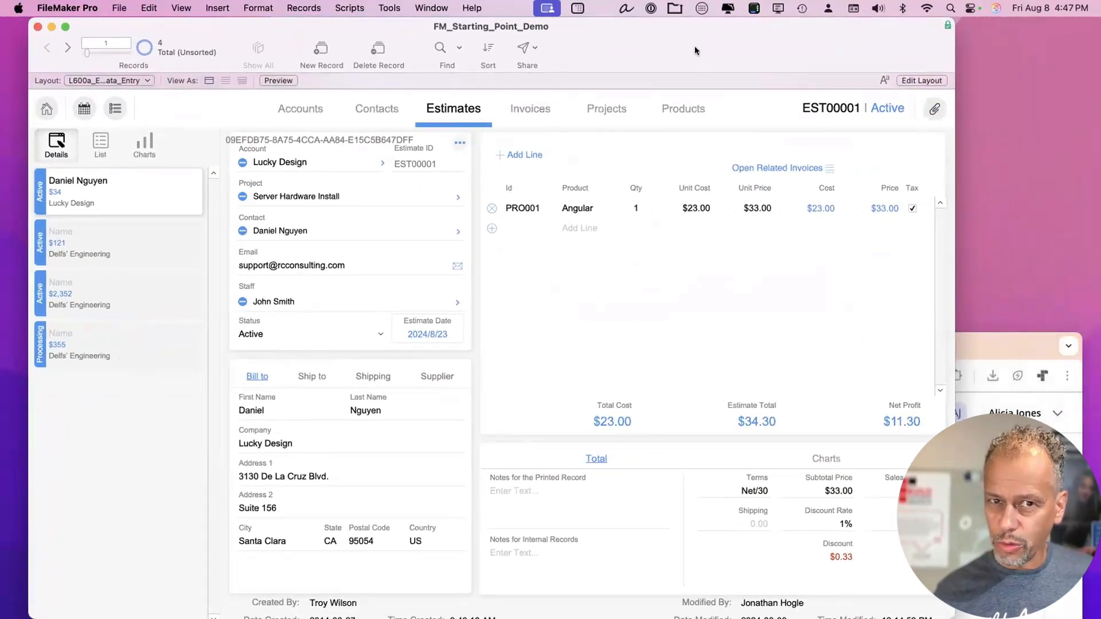
double_click(971, 340)
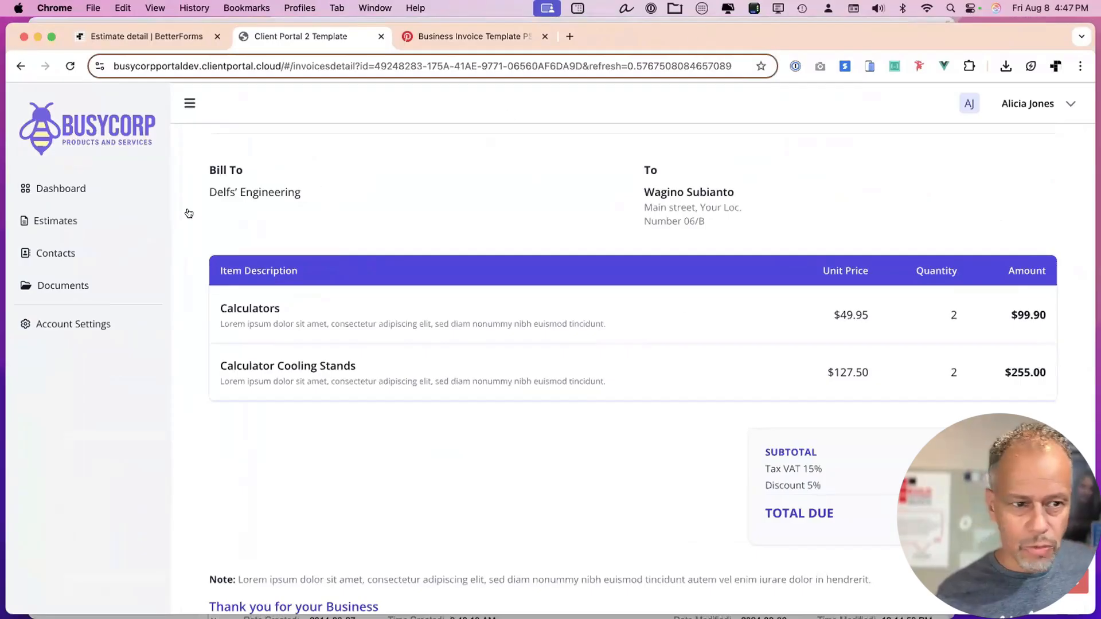
click(65, 223)
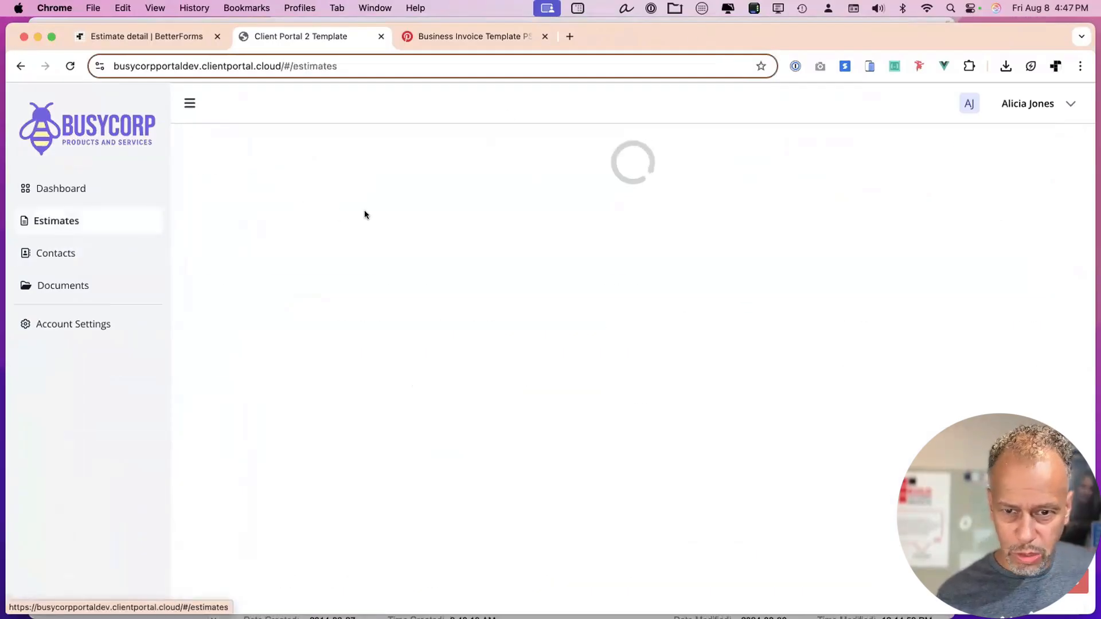
click(500, 295)
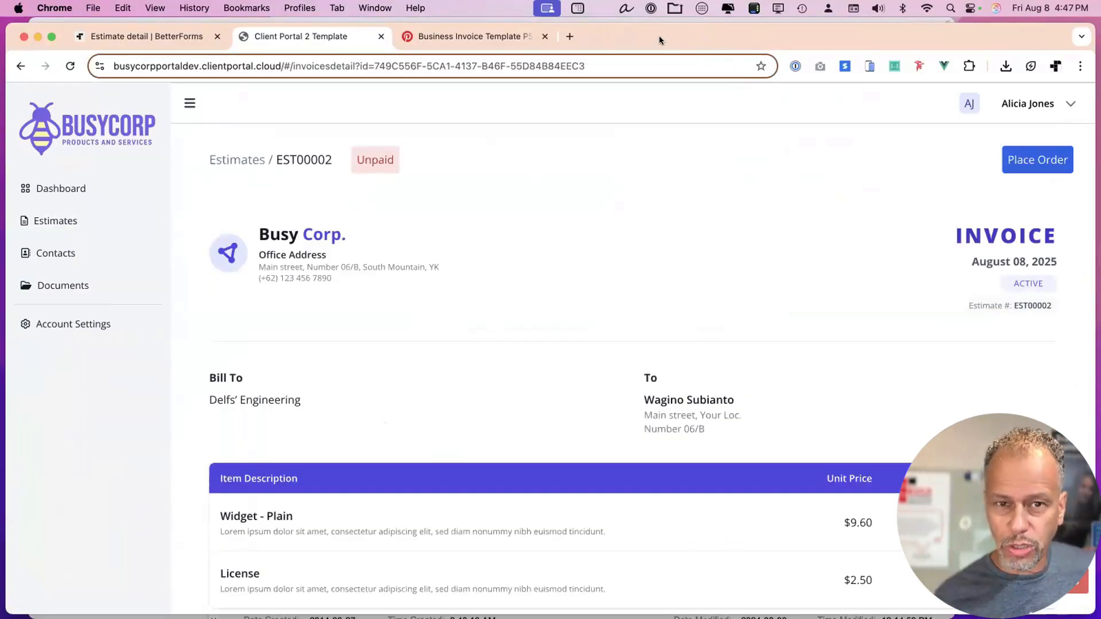
drag(659, 36, 665, 357)
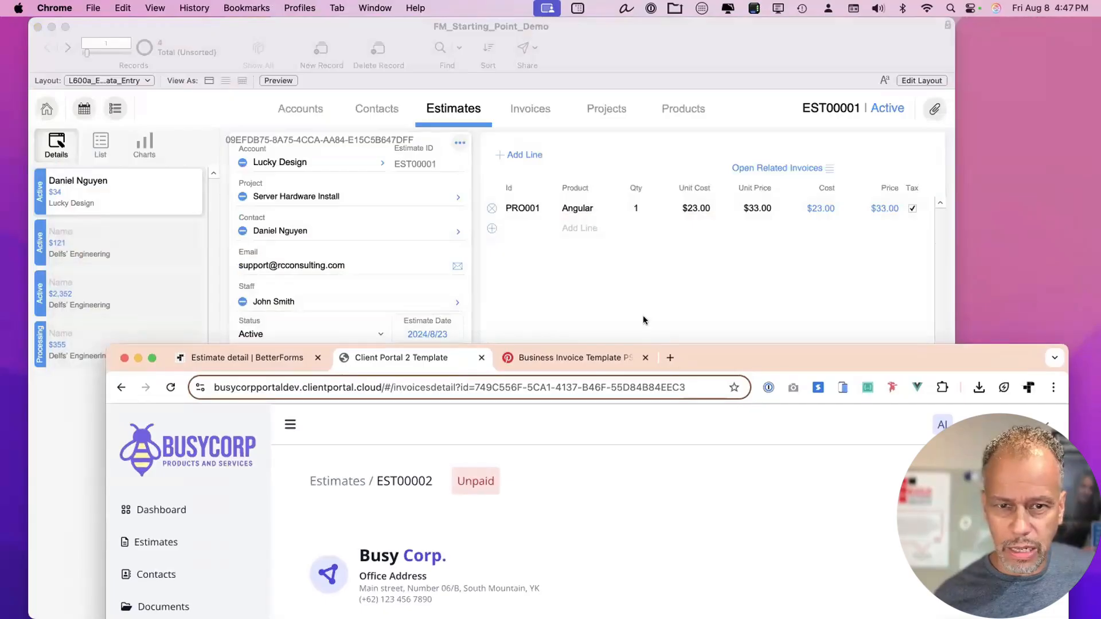
click(637, 46)
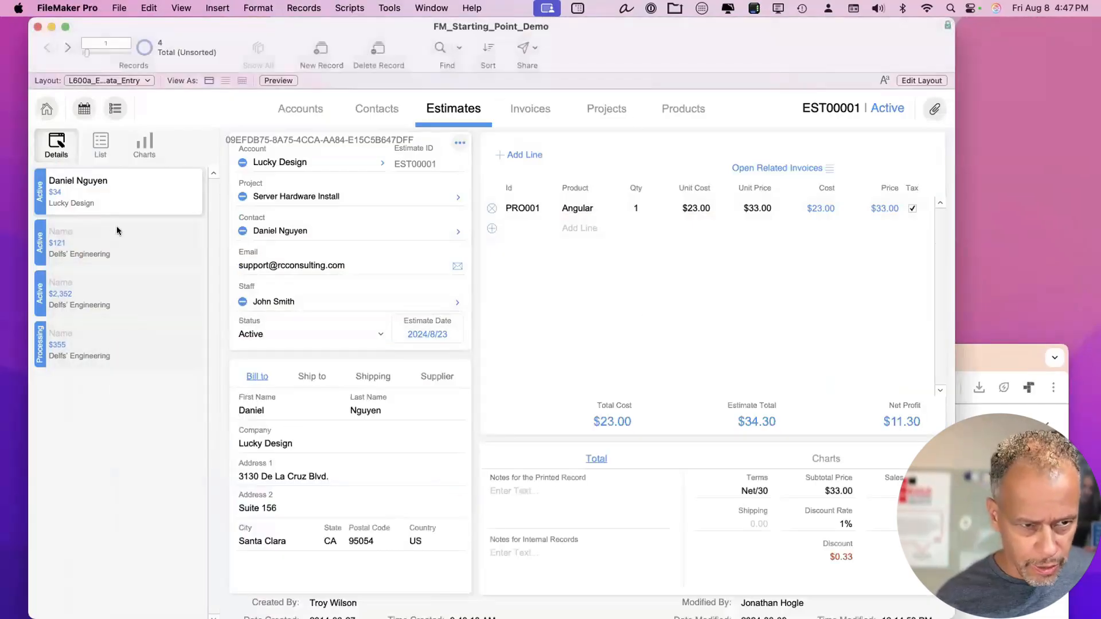
Check the Products layout, then return to Estimates and display estimate EST00003.
click(577, 209)
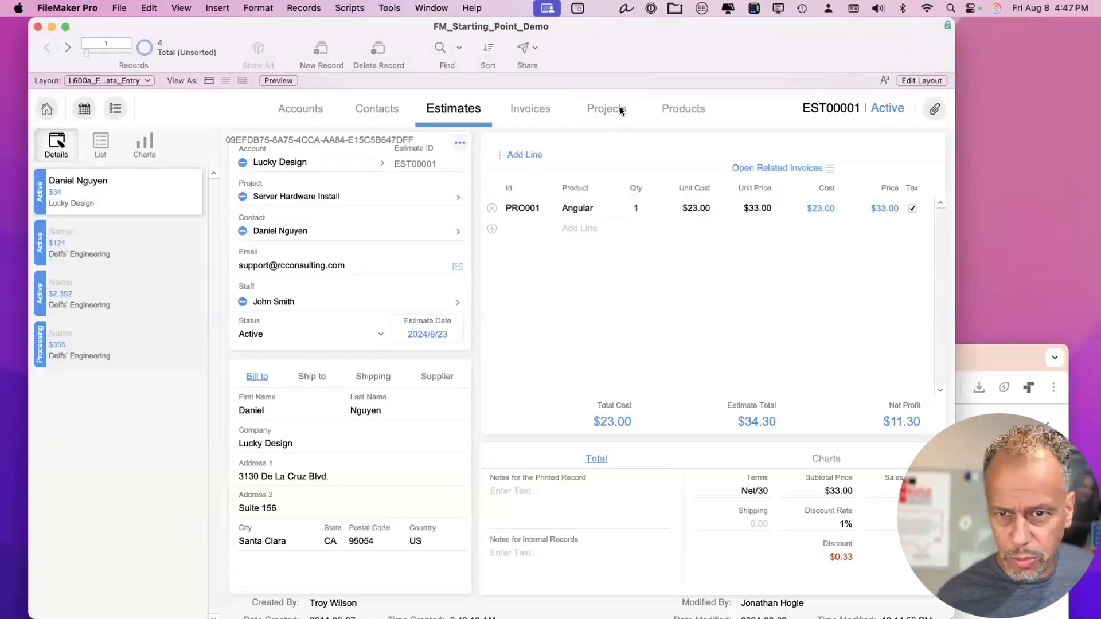
click(672, 107)
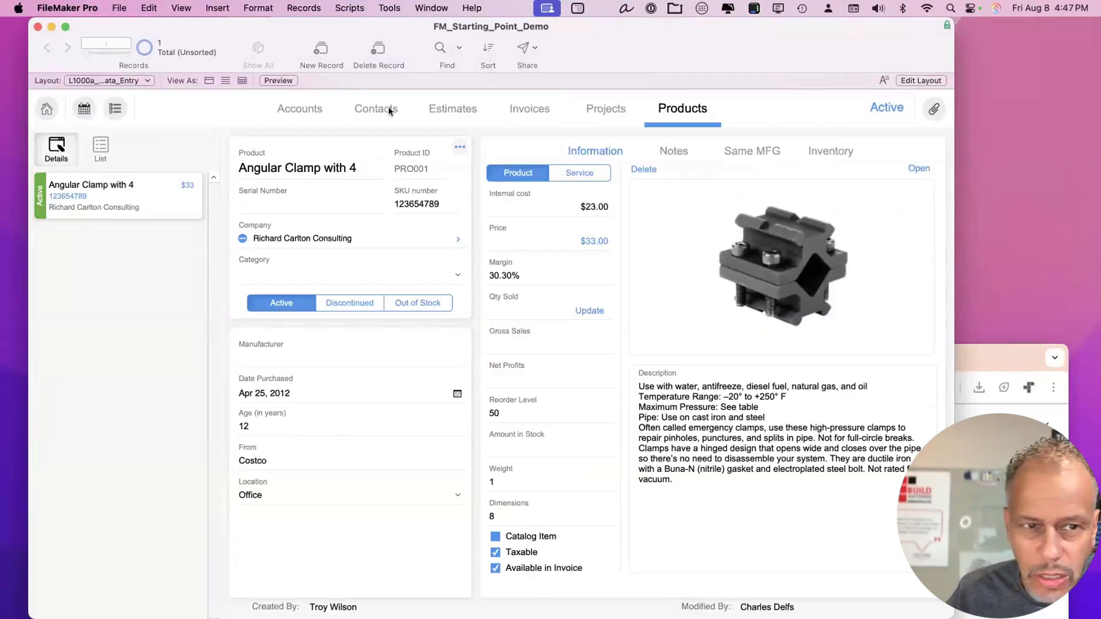
click(457, 109)
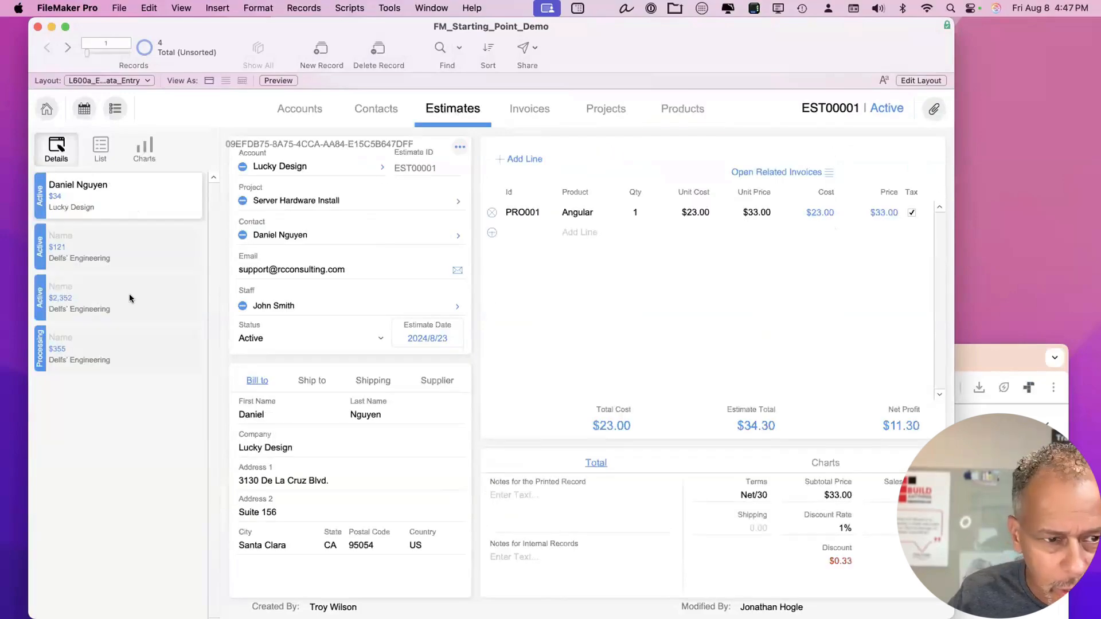
click(118, 243)
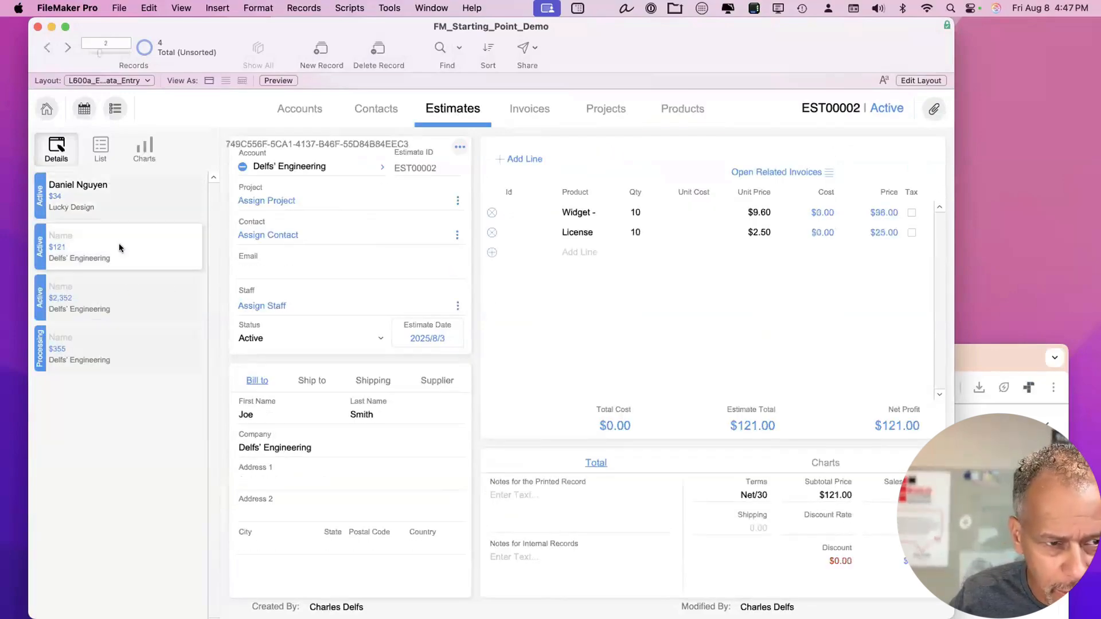
click(115, 298)
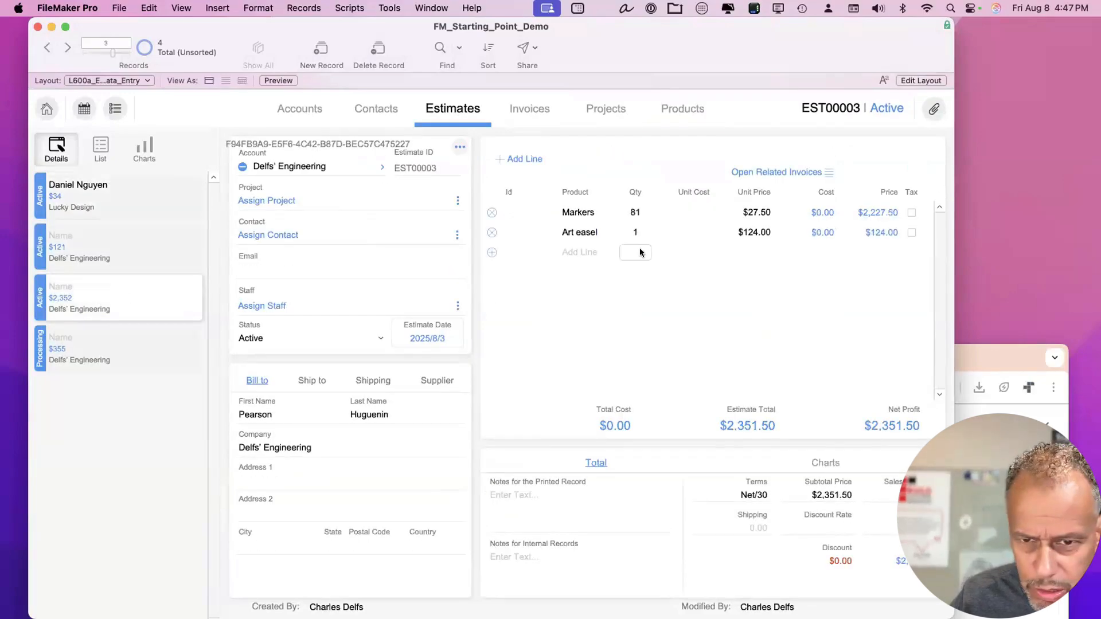
Start a new line item on EST00003 by typing 'an' in its product field.
click(579, 251)
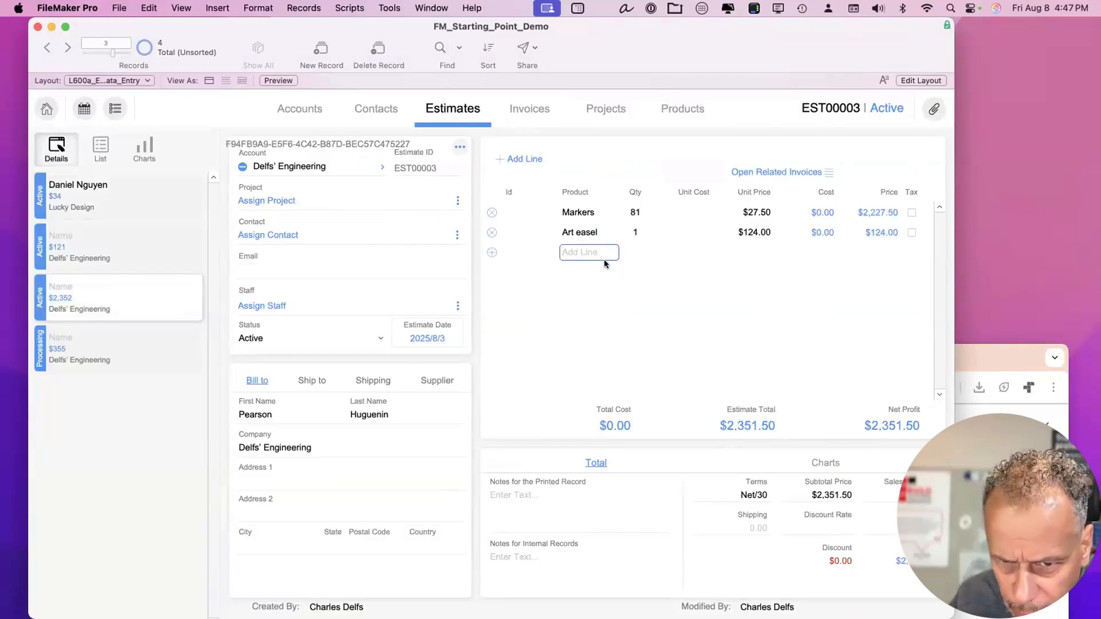
click(523, 253)
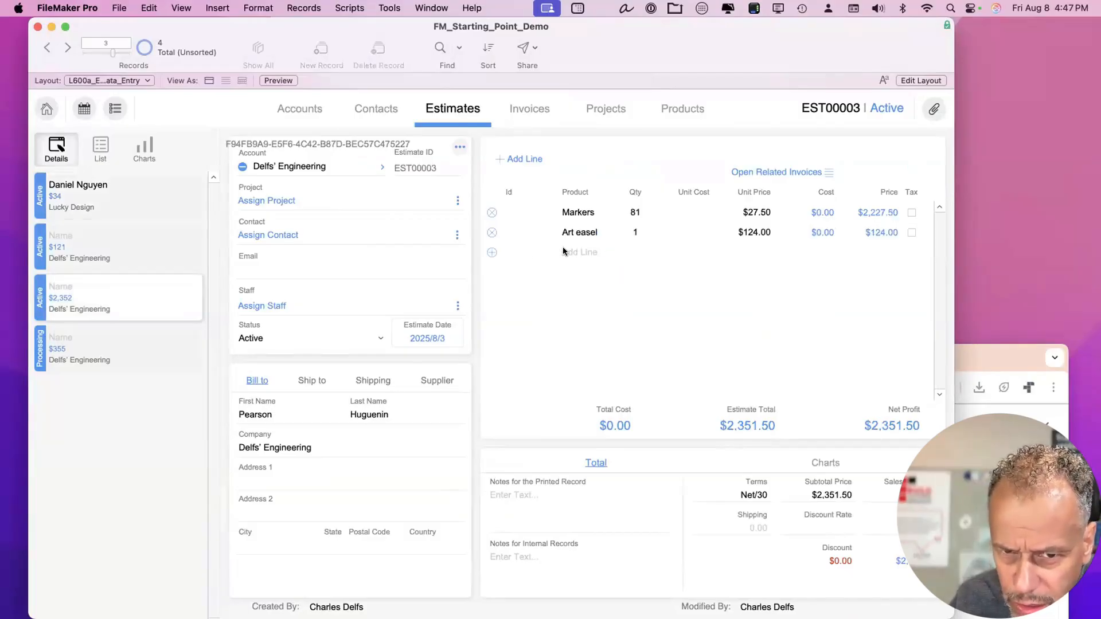
click(490, 253)
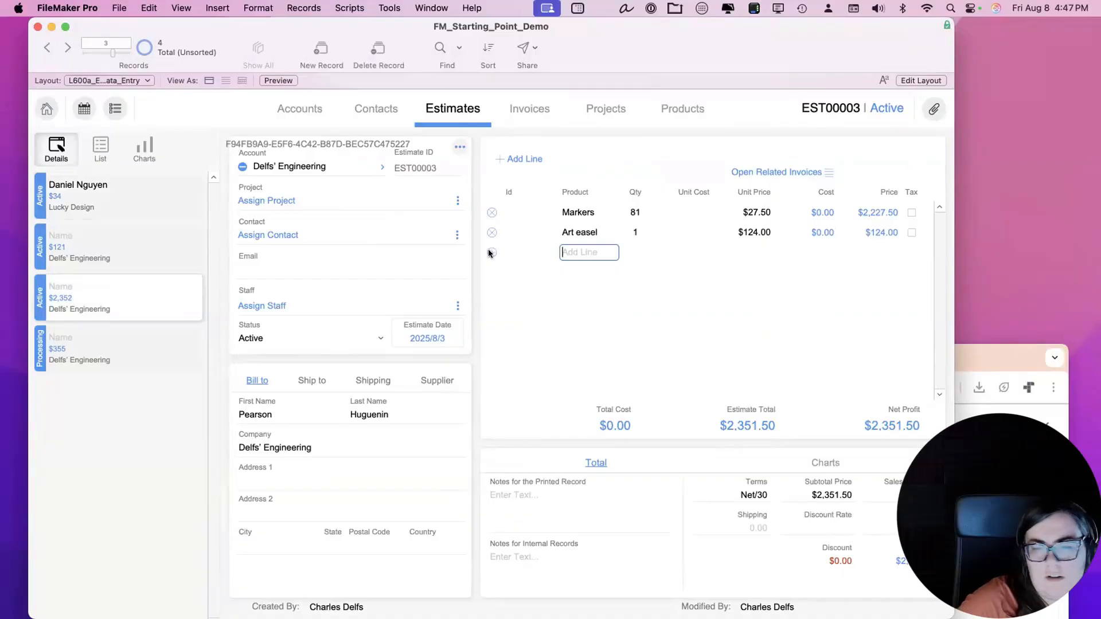
text(an)
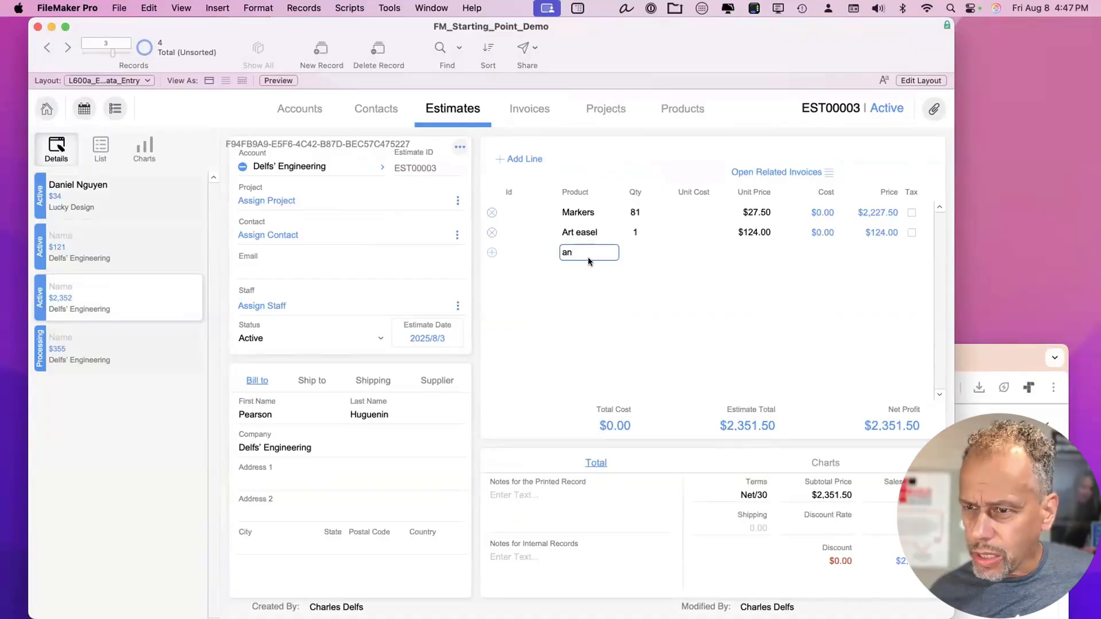
click(491, 252)
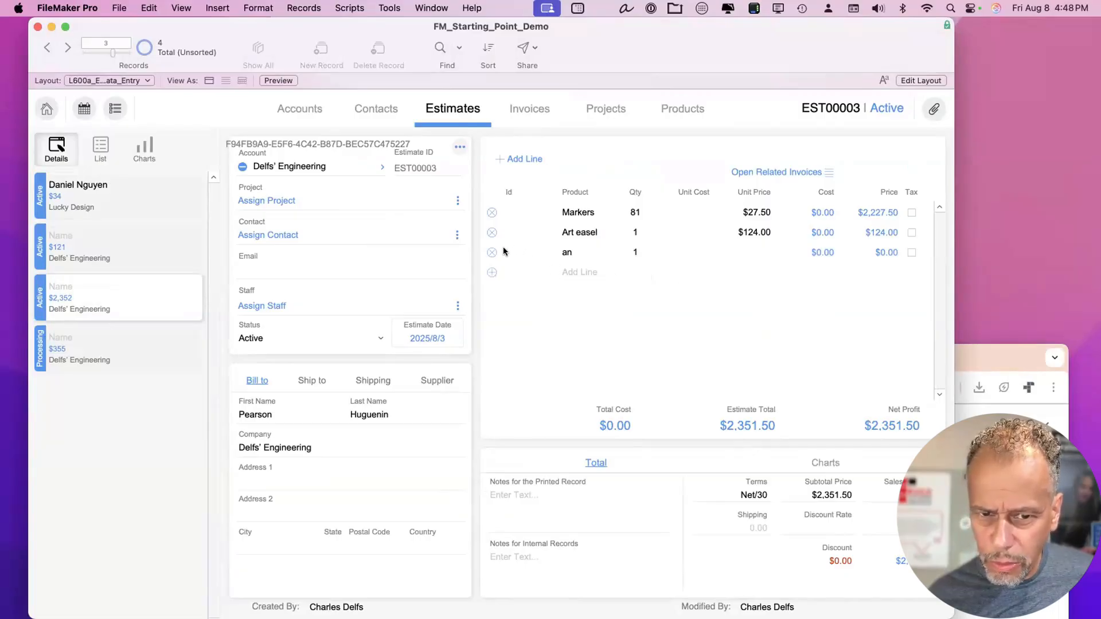
Add Angular Clamp with 4 Post to EST00003 from the product picker.
click(521, 159)
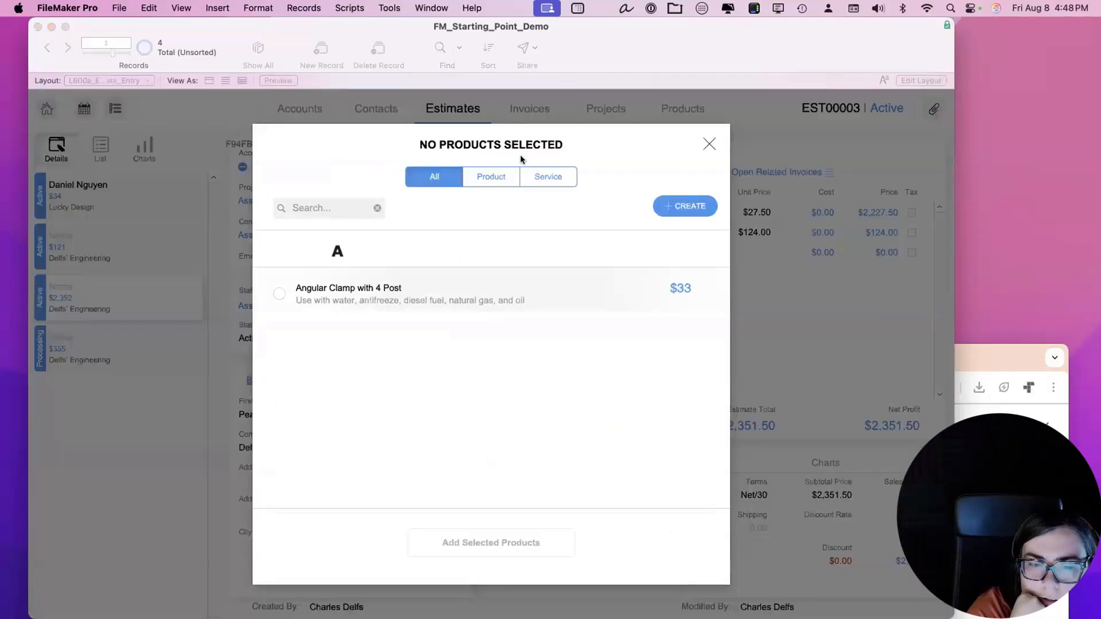
click(279, 293)
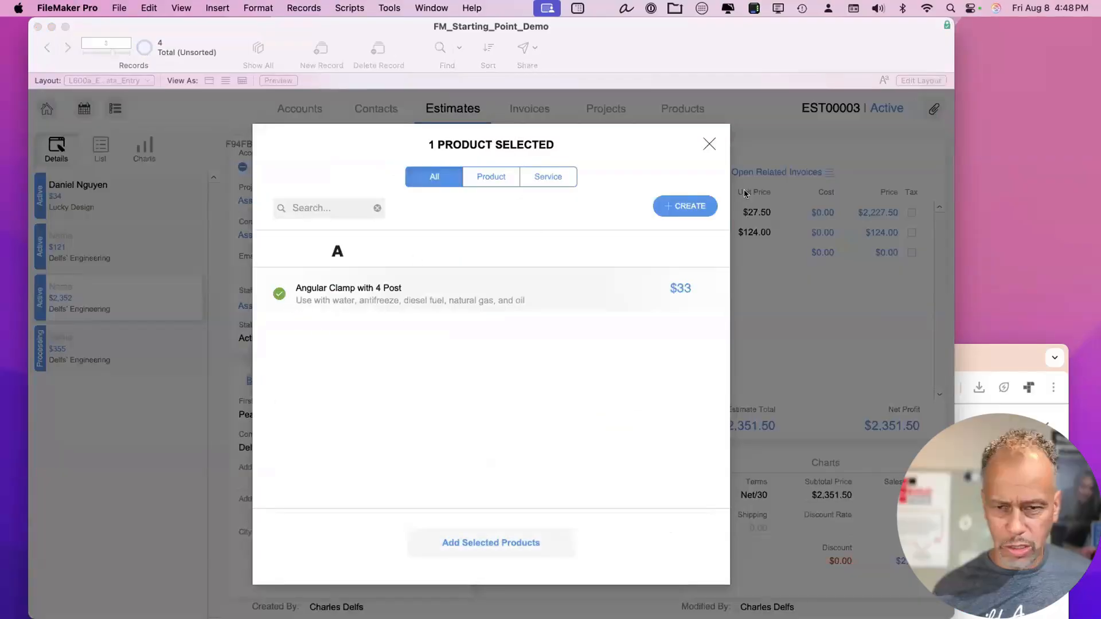
click(697, 205)
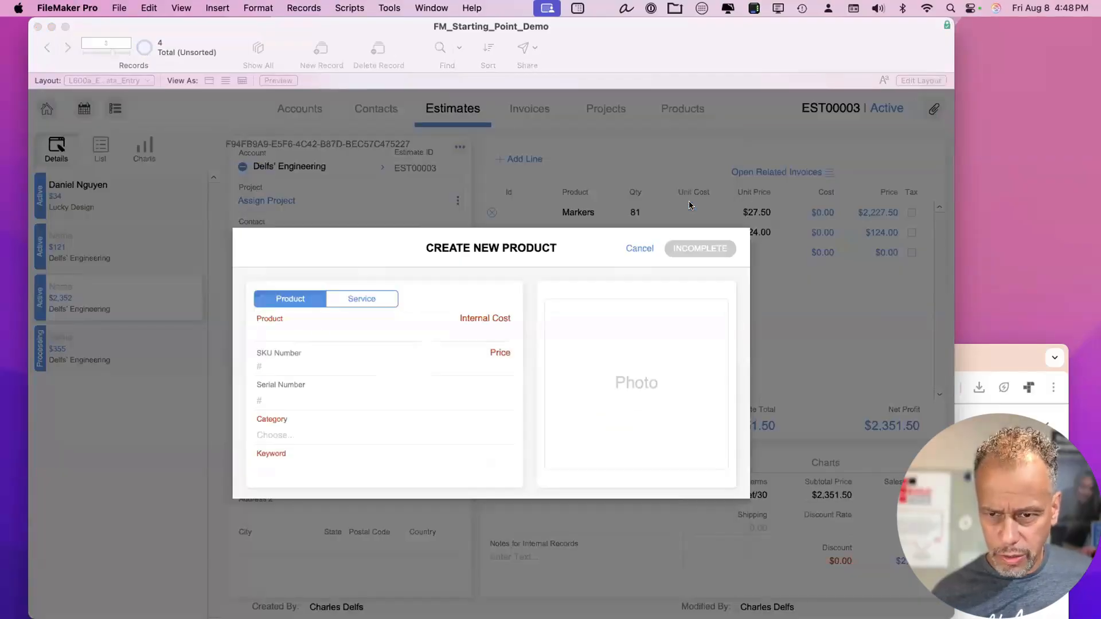
click(638, 248)
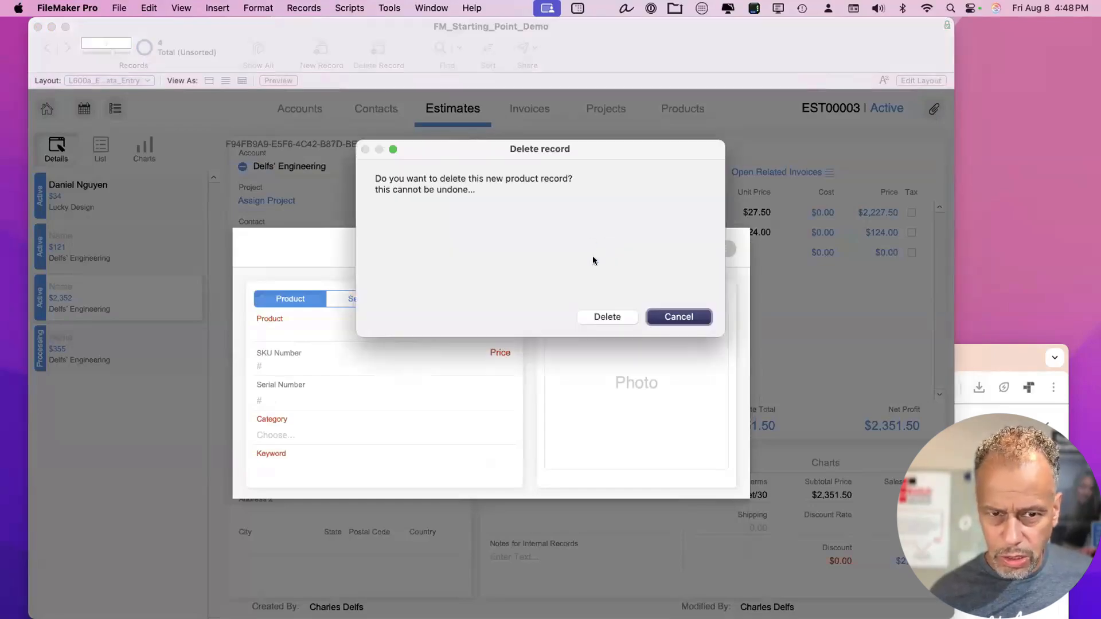
click(606, 317)
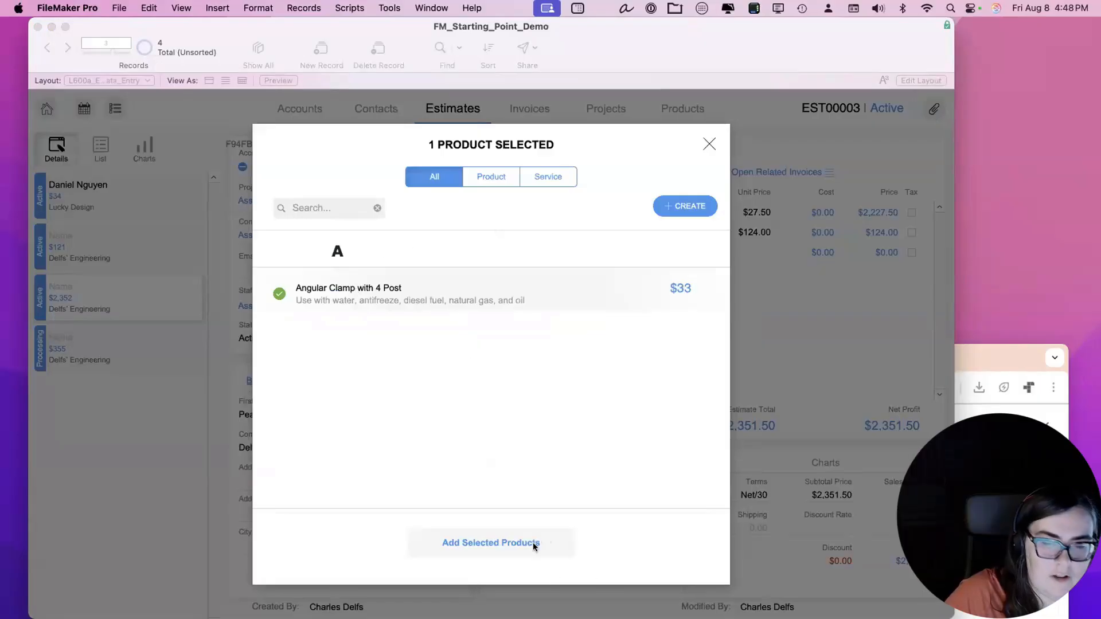
click(535, 512)
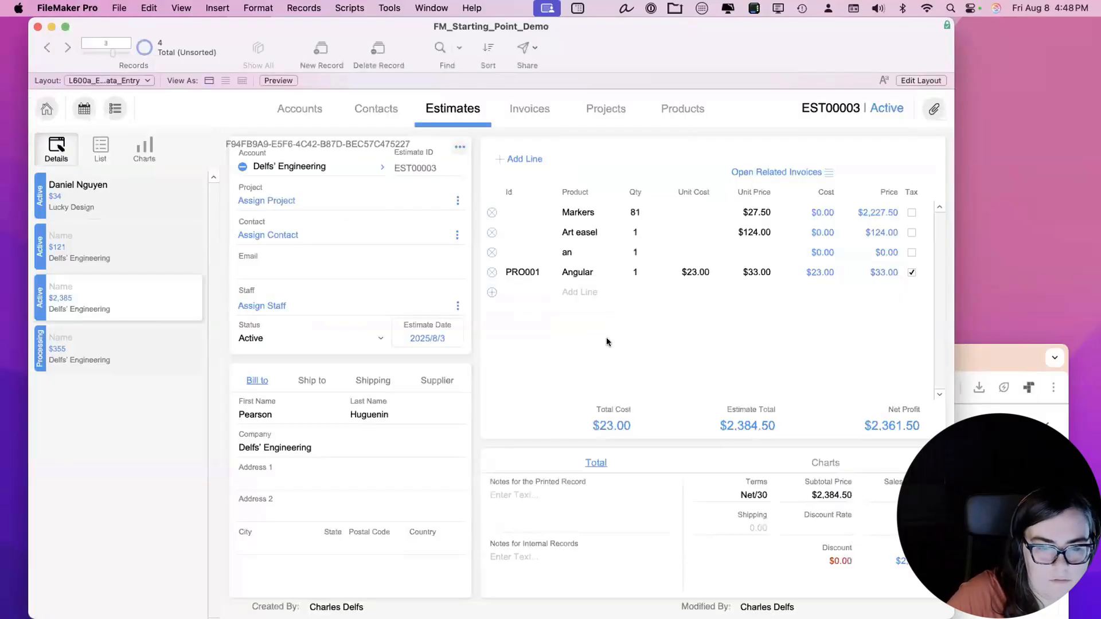
Delete the stray 'an' line item and show estimate EST00004.
click(491, 253)
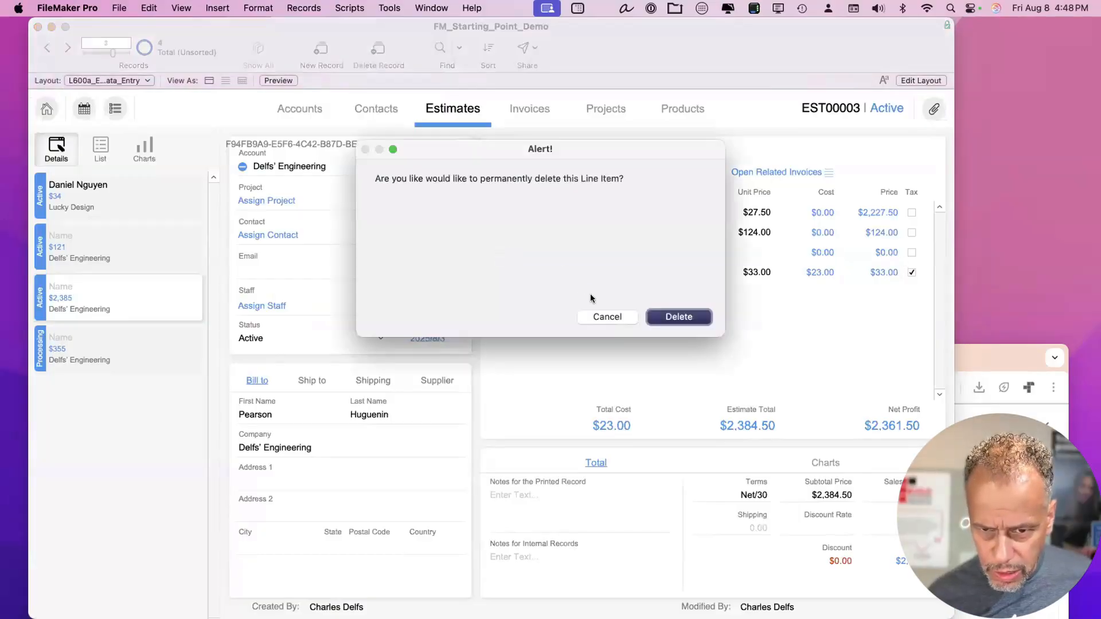
click(657, 316)
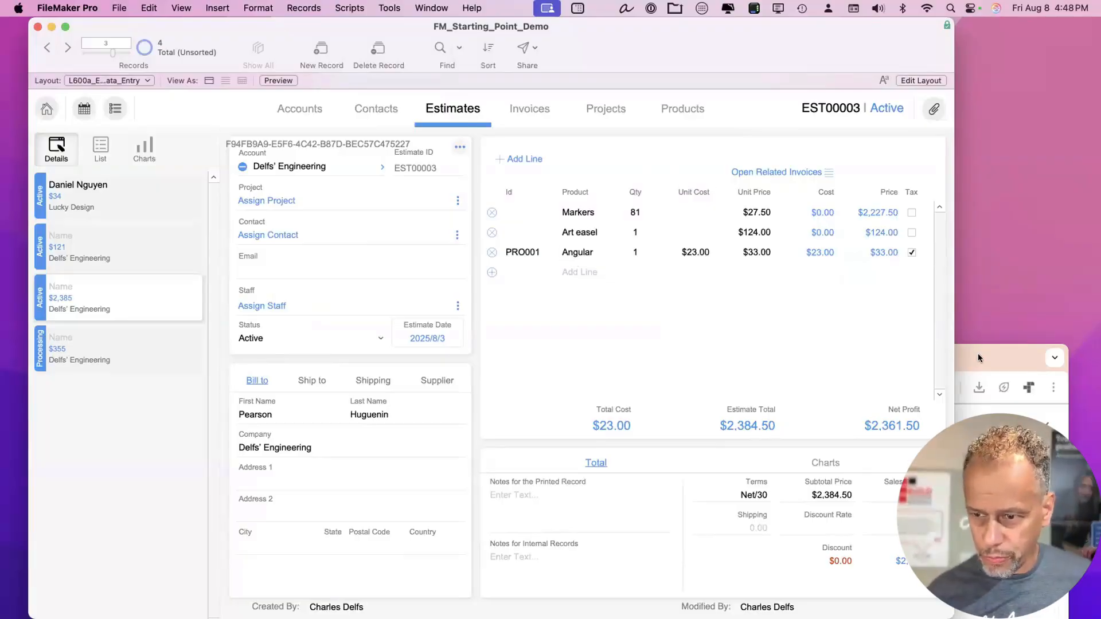
click(126, 348)
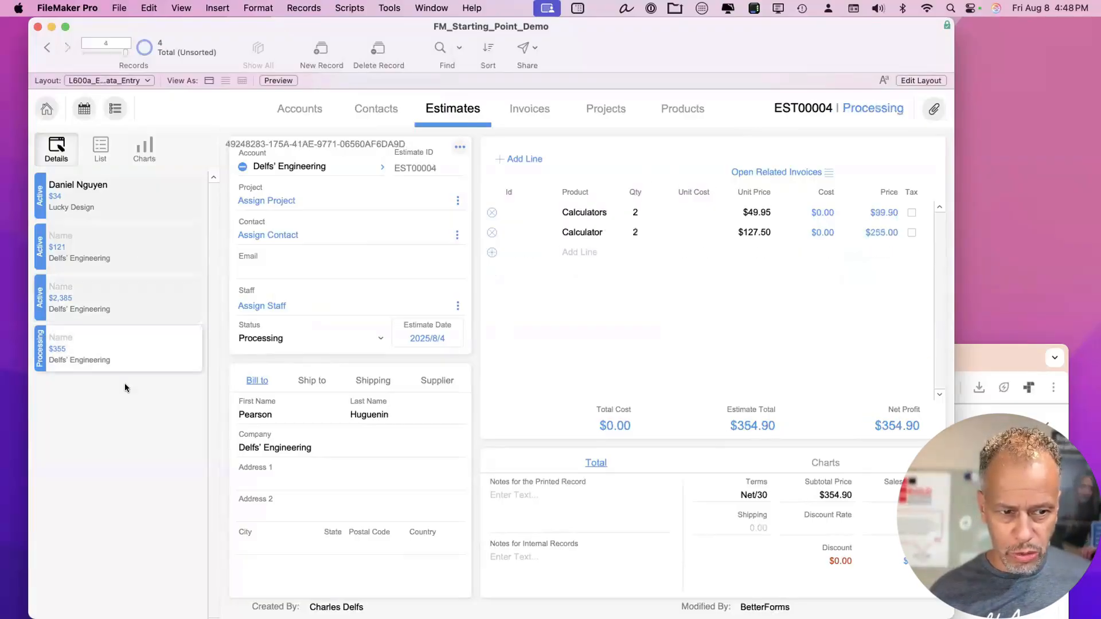
click(992, 360)
Open estimate EST00003's invoice in the client portal.
drag(981, 348, 969, 27)
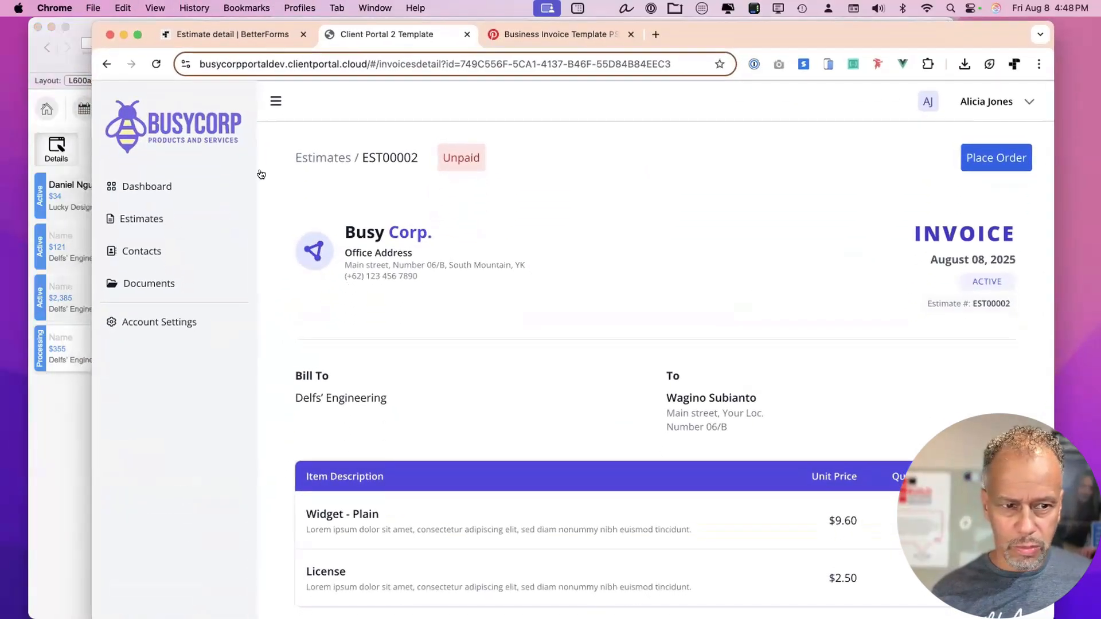
click(113, 218)
drag(728, 23, 717, 20)
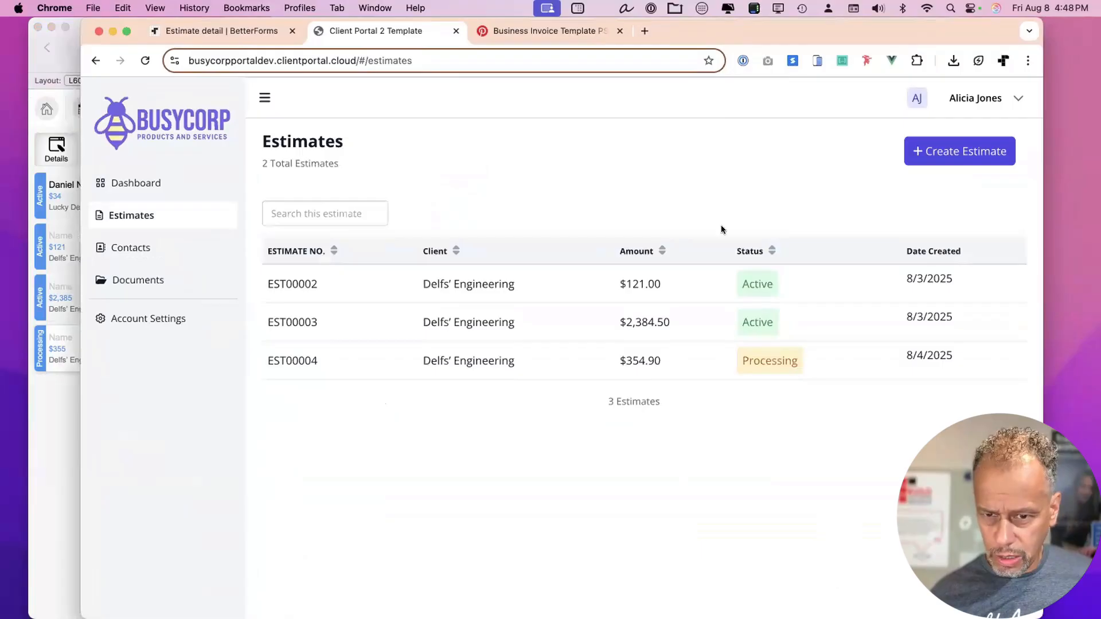
click(621, 323)
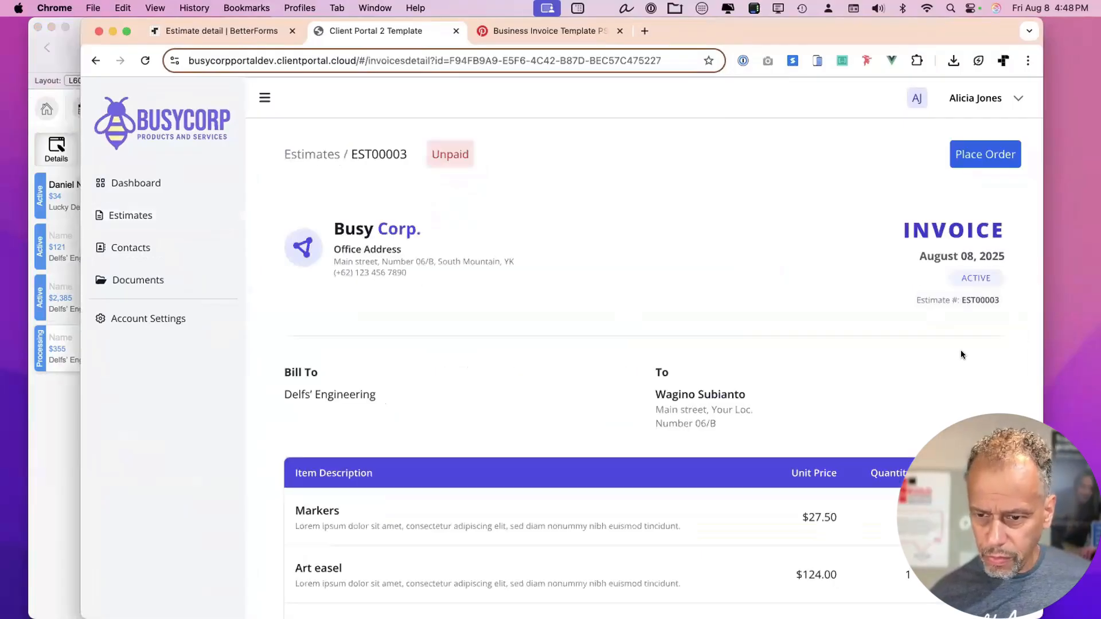
scroll(894, 416, down, 5)
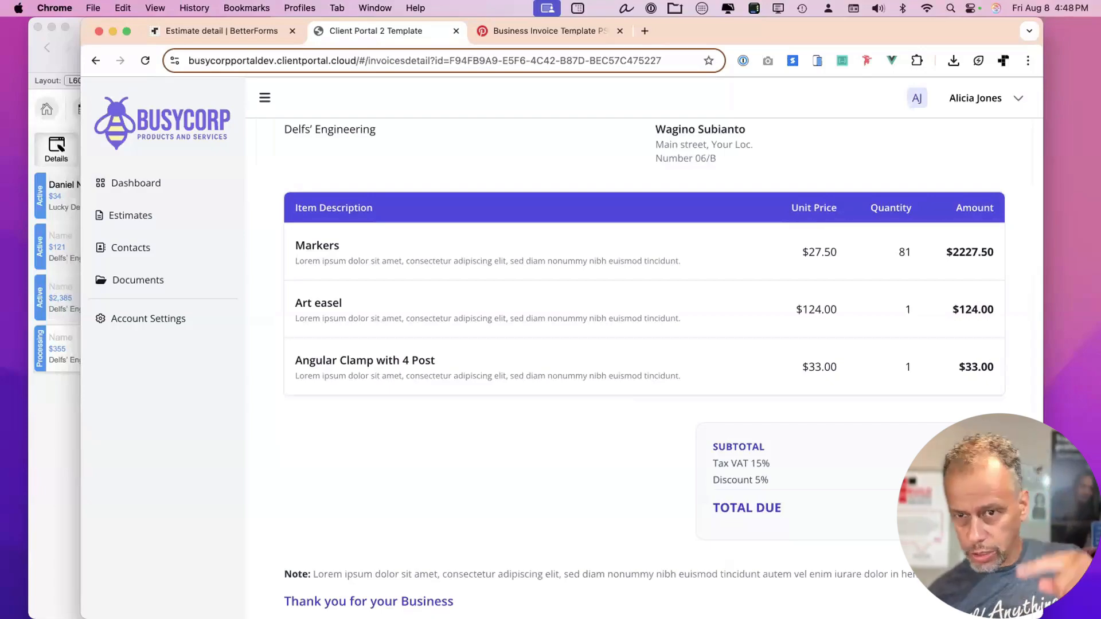
Copy the Angular Clamp with 4 Post line item JSON from the developer tools page model.
key(ctrl+shift+d)
scroll(668, 235, down, 3)
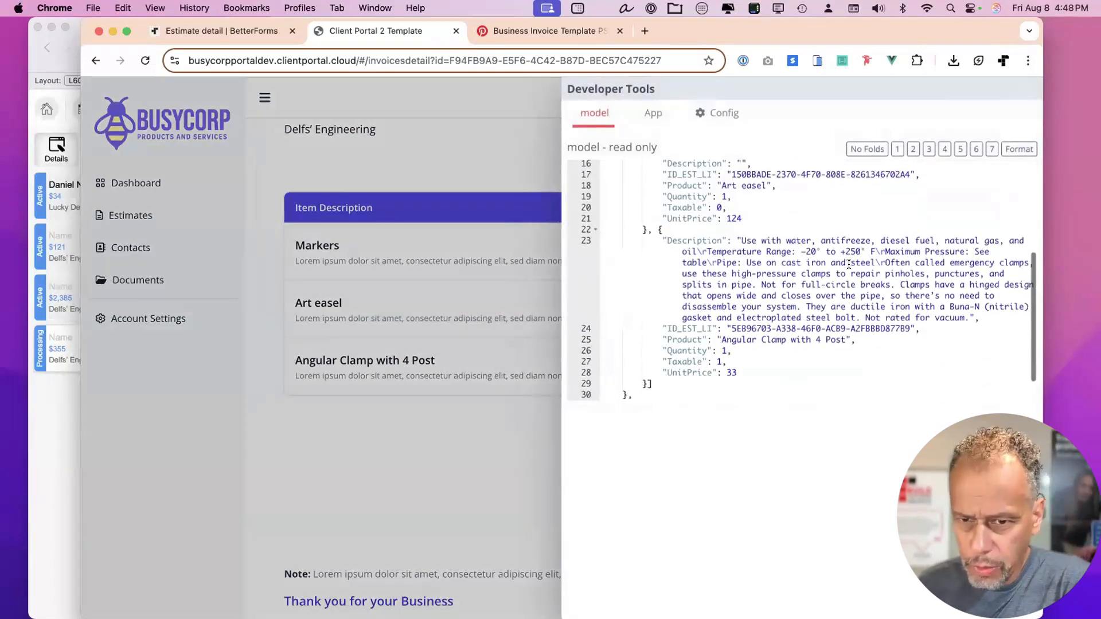
drag(663, 241, 995, 317)
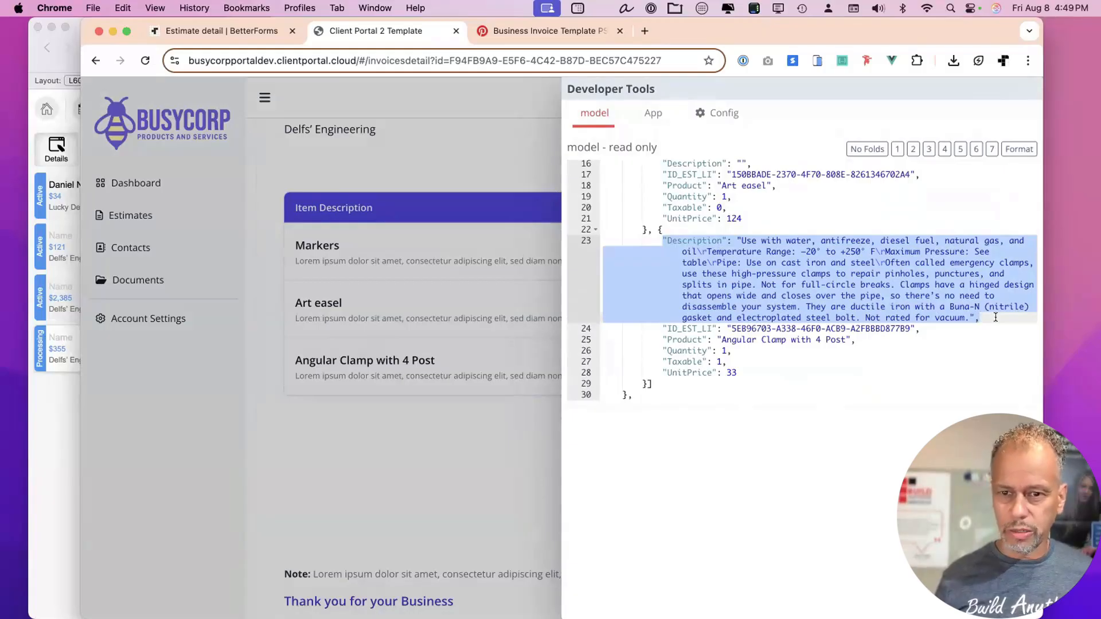
drag(995, 317, 587, 239)
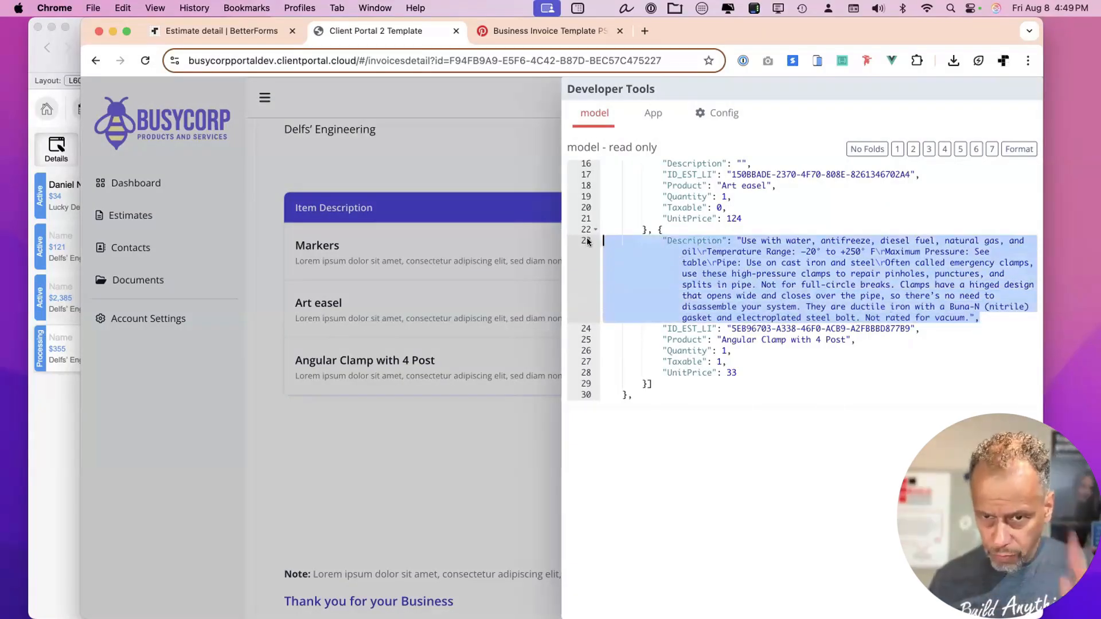
click(681, 294)
scroll(681, 294, up, 5)
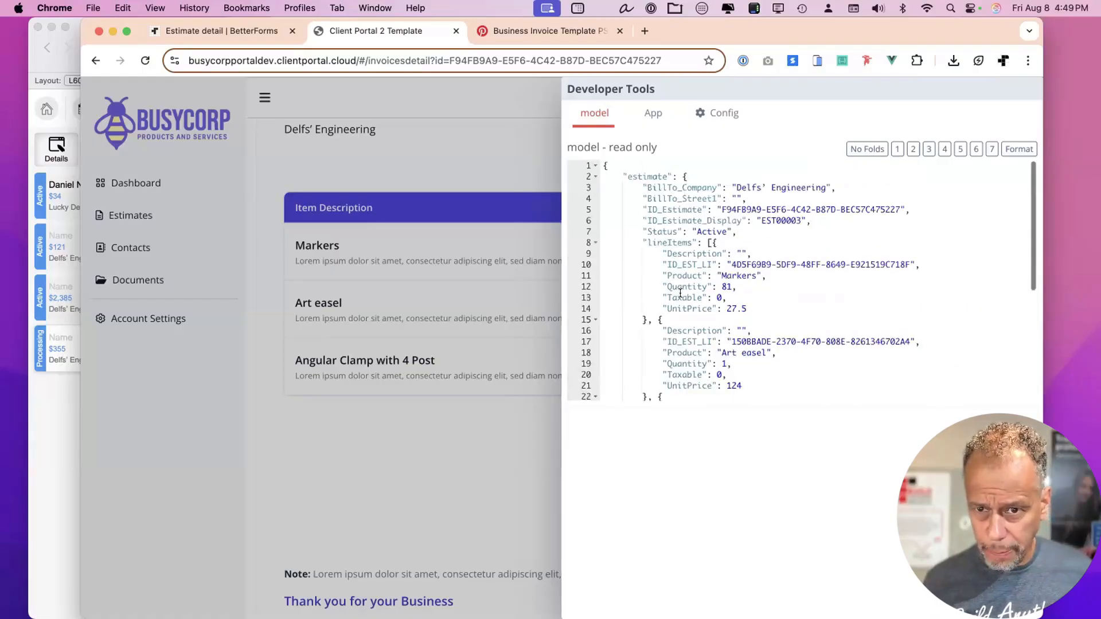
scroll(665, 264, down, 5)
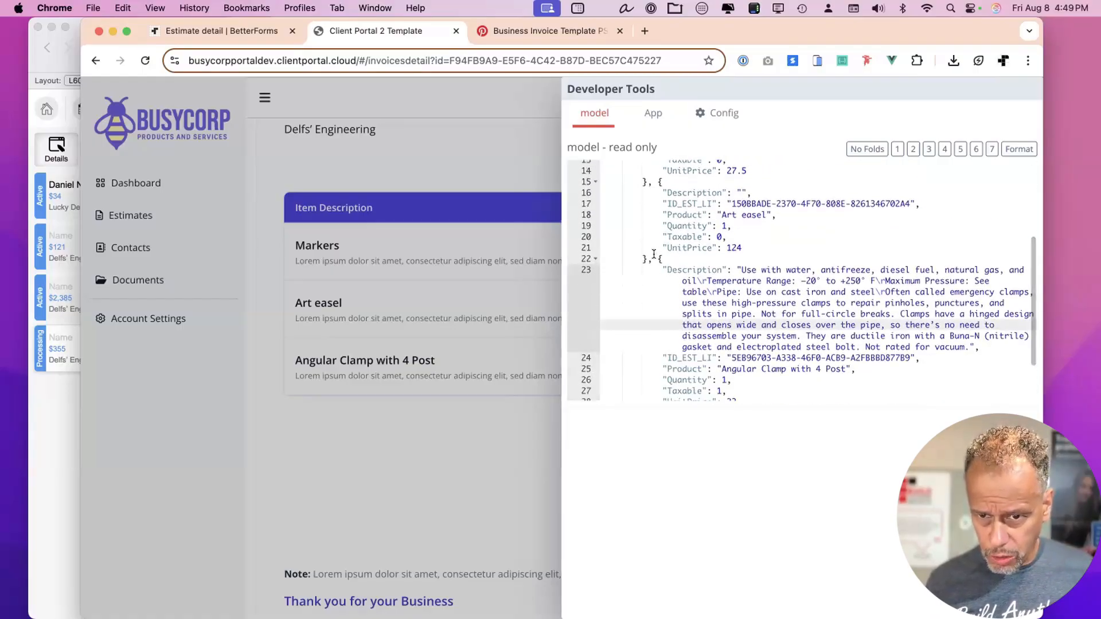
double_click(659, 259)
key(super+c)
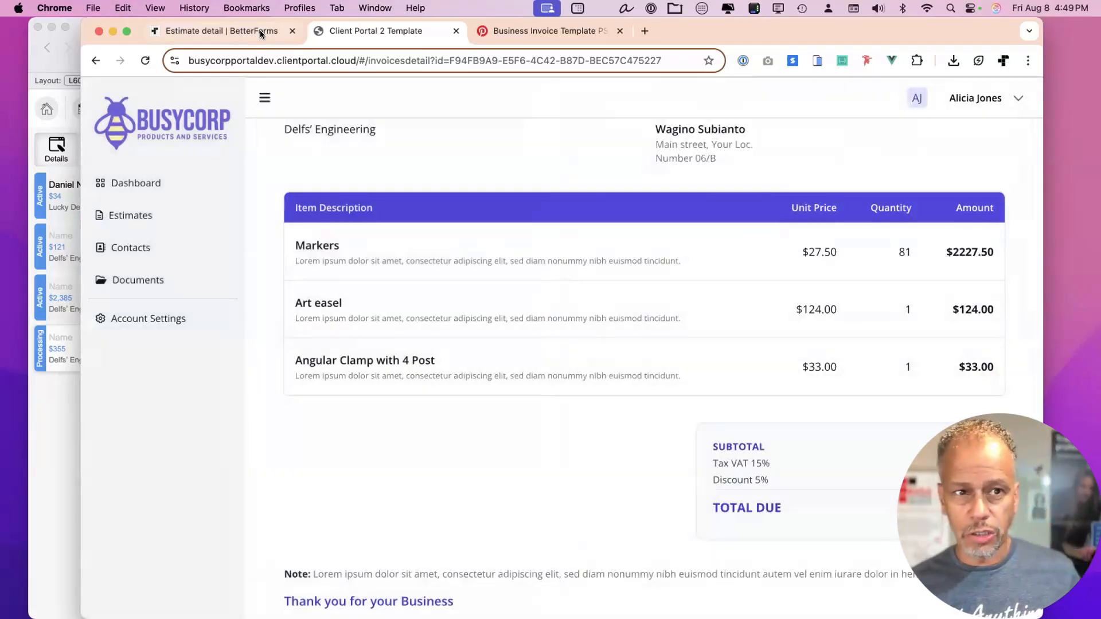
click(260, 31)
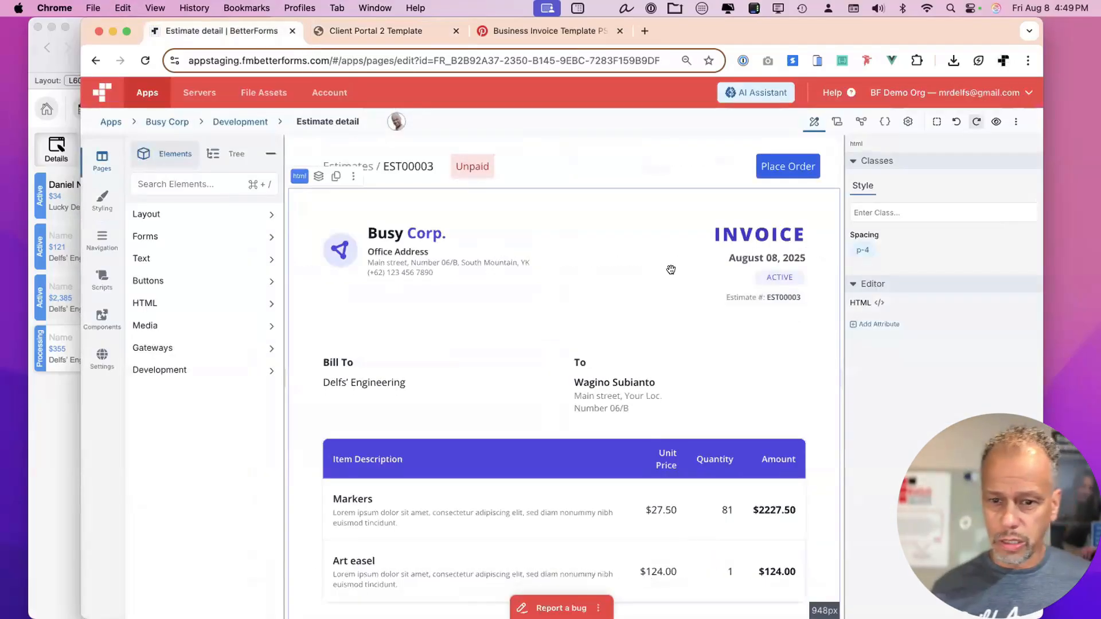
Paste the Angular Clamp line item after the last development-model item, wrapped with ',{' and '}]', and save.
scroll(653, 380, down, 4)
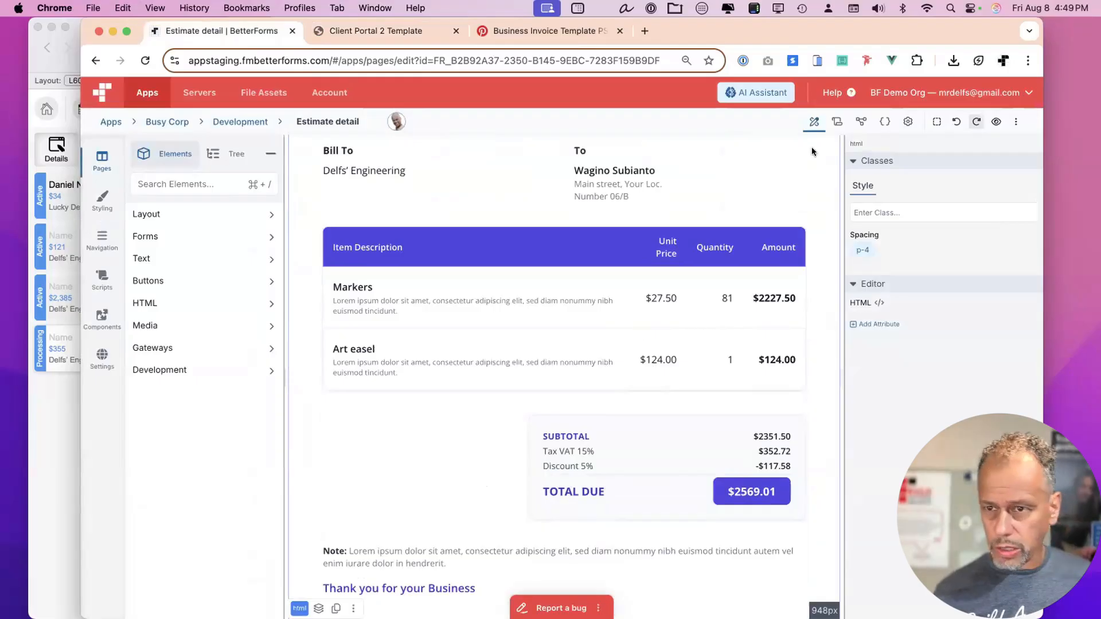
click(882, 125)
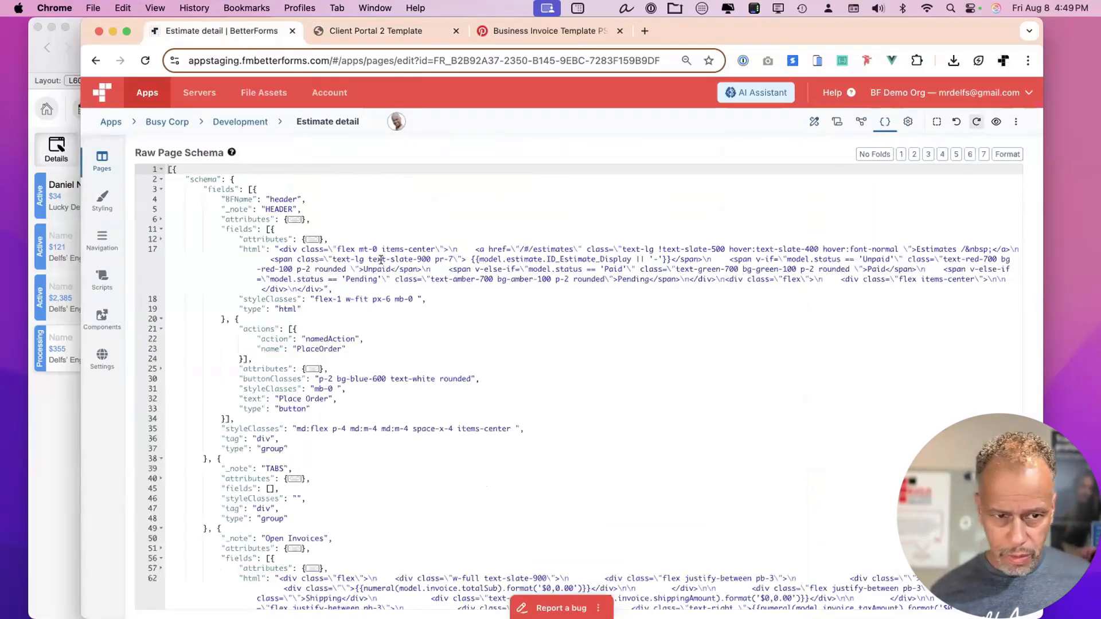
click(858, 124)
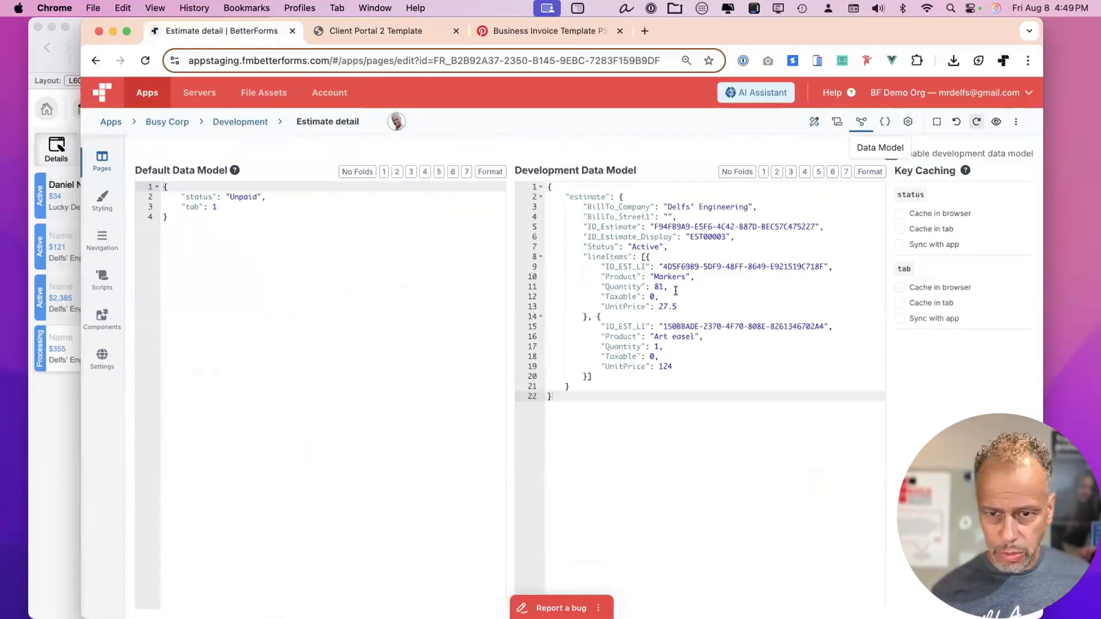
click(586, 374)
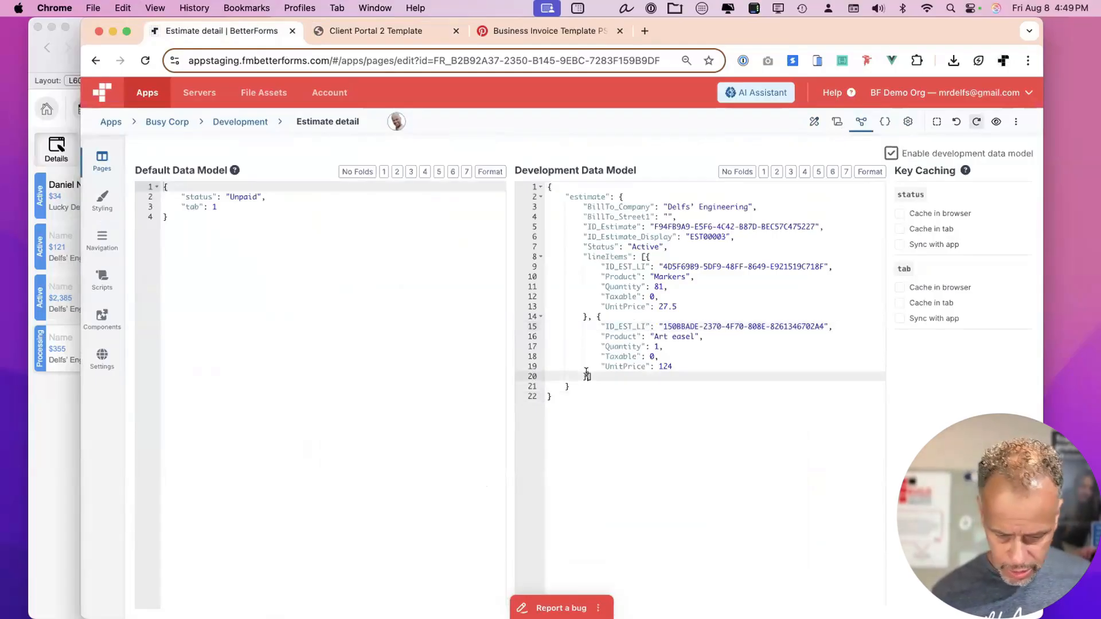
text(,{)
key(super+v)
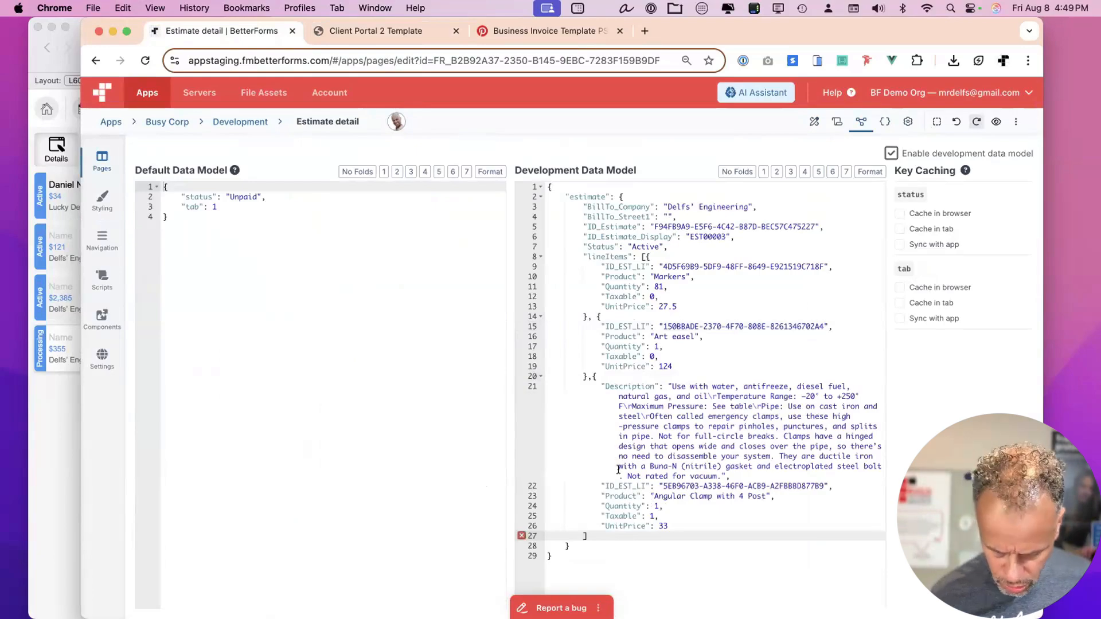
text(}])
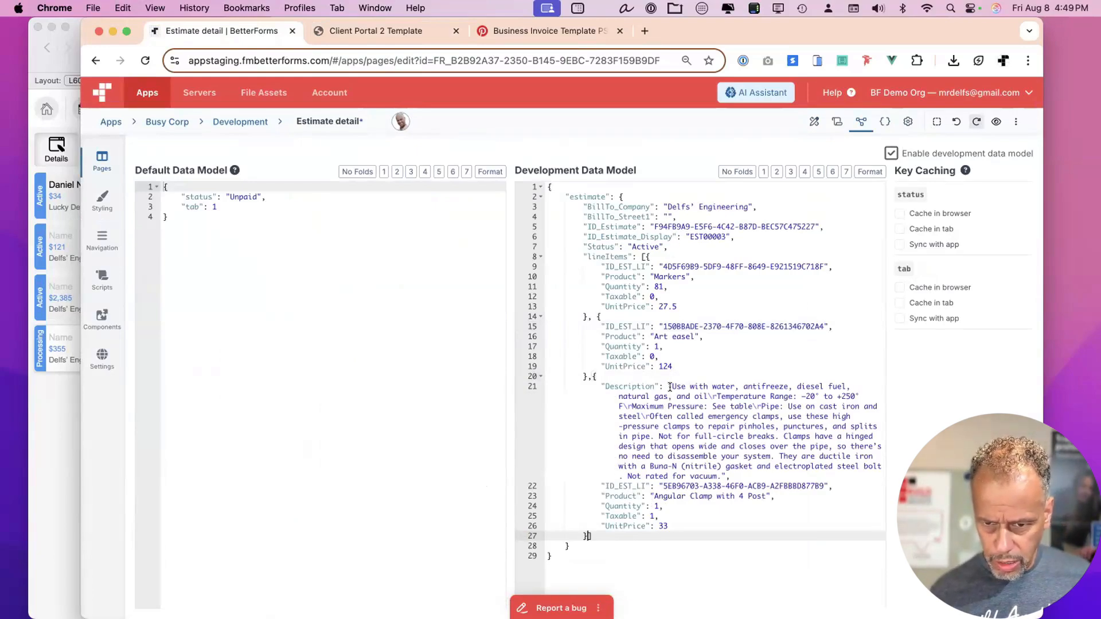
click(753, 335)
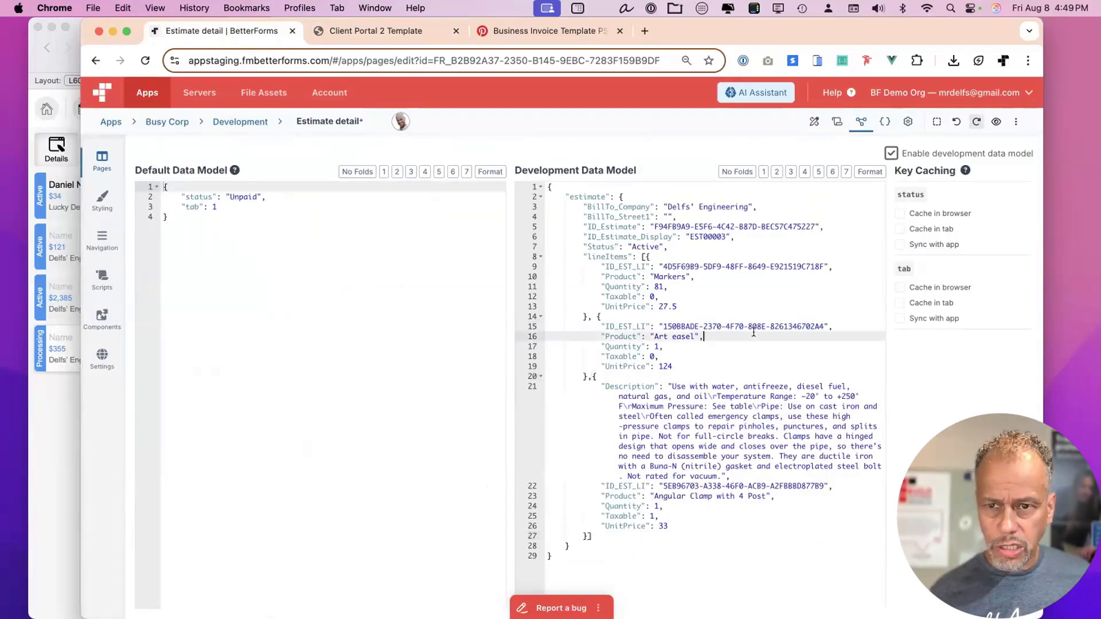
key(super+s)
click(813, 121)
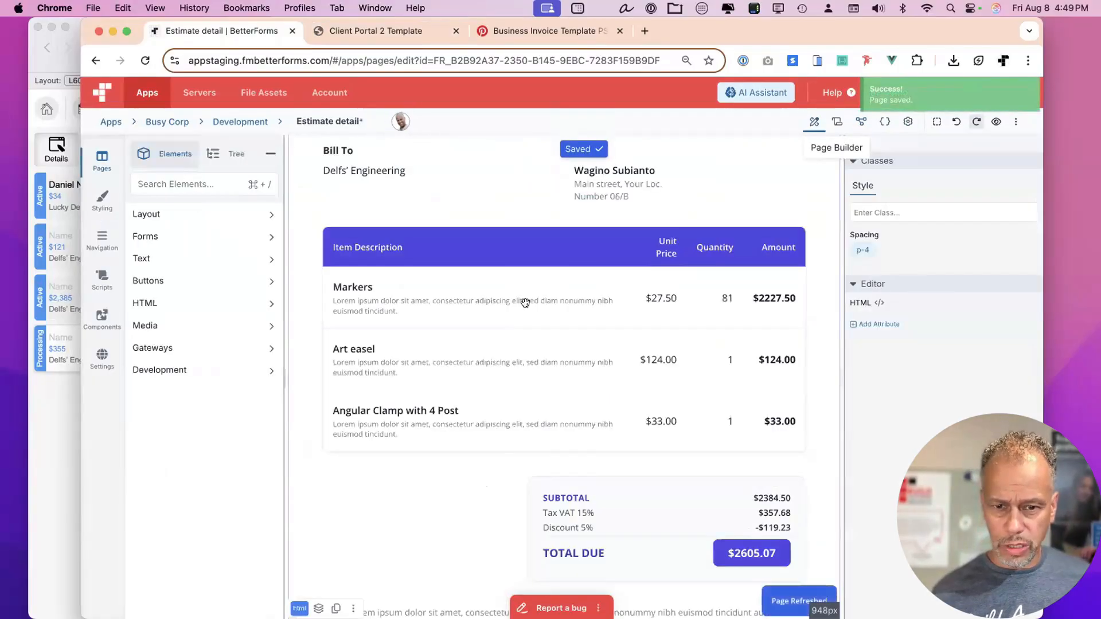
Ask the AI Assistant to bind the invoice's description line to the actual Description key.
double_click(525, 302)
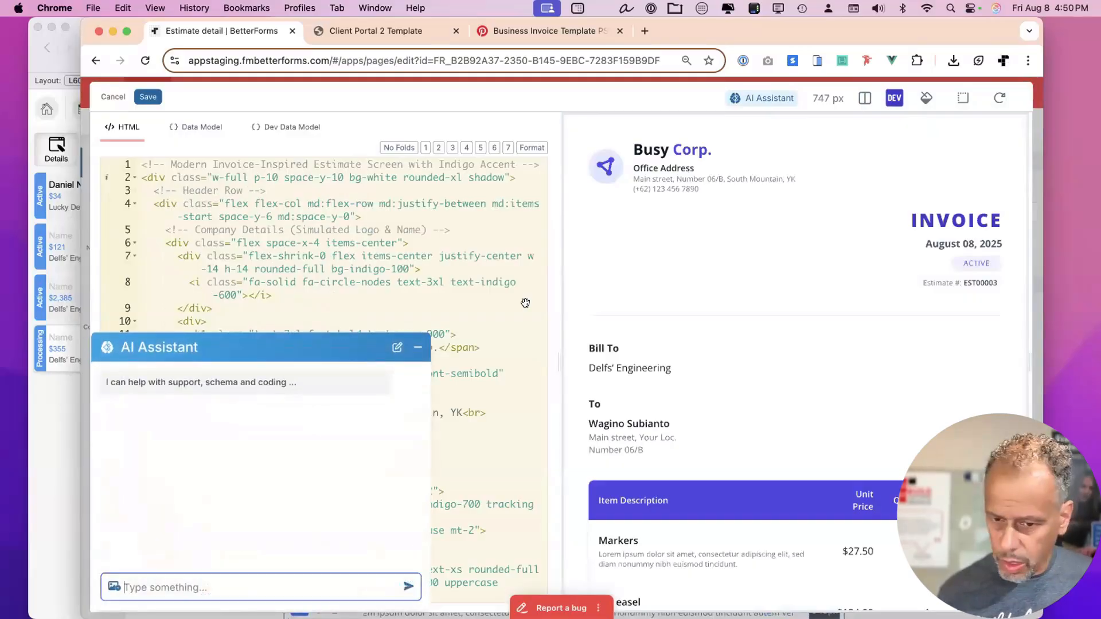
text(Connect the alarm, Epes)
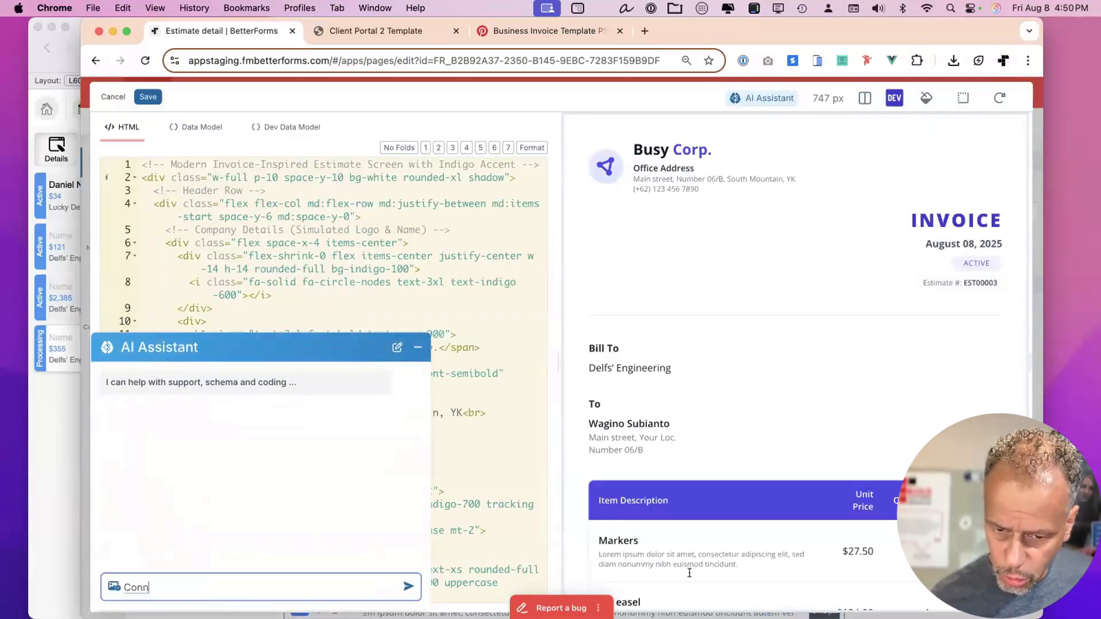
key(BackSpace)
key(BackSpace)
key(BackSpace)
key(BackSpace)
key(BackSpace)
key(BackSpace)
text(Epsom de)
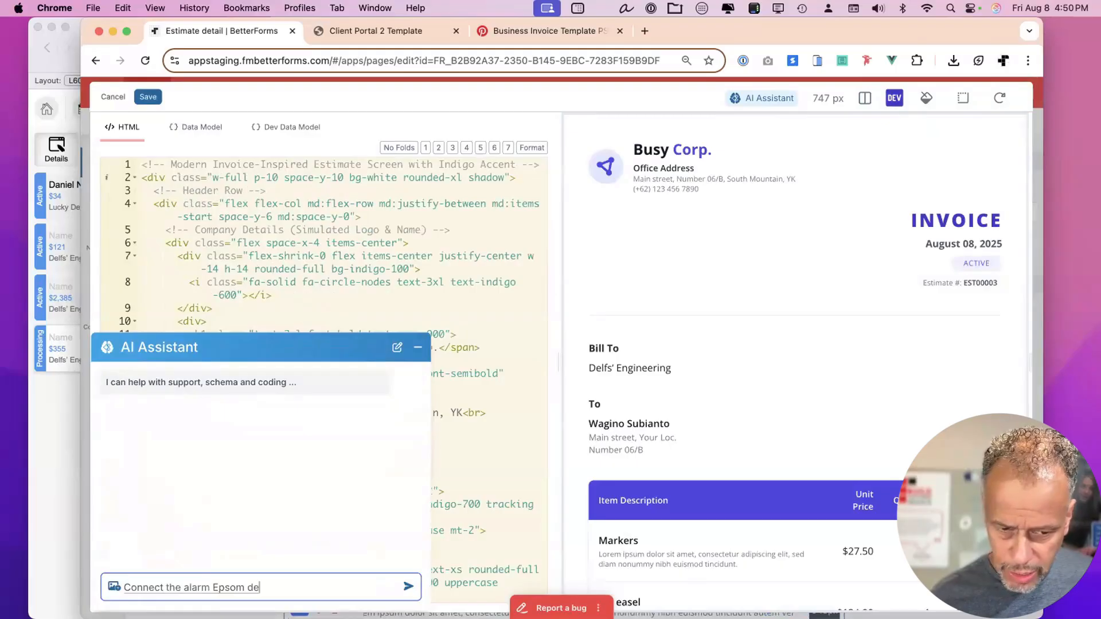
text(scription line to the actual description)
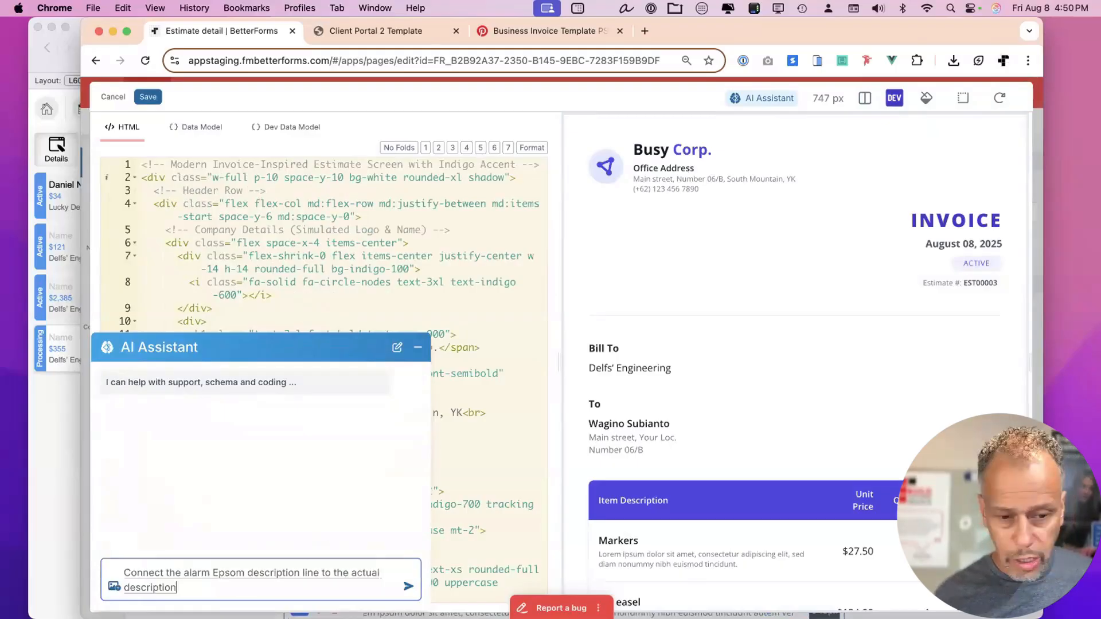
text( key)
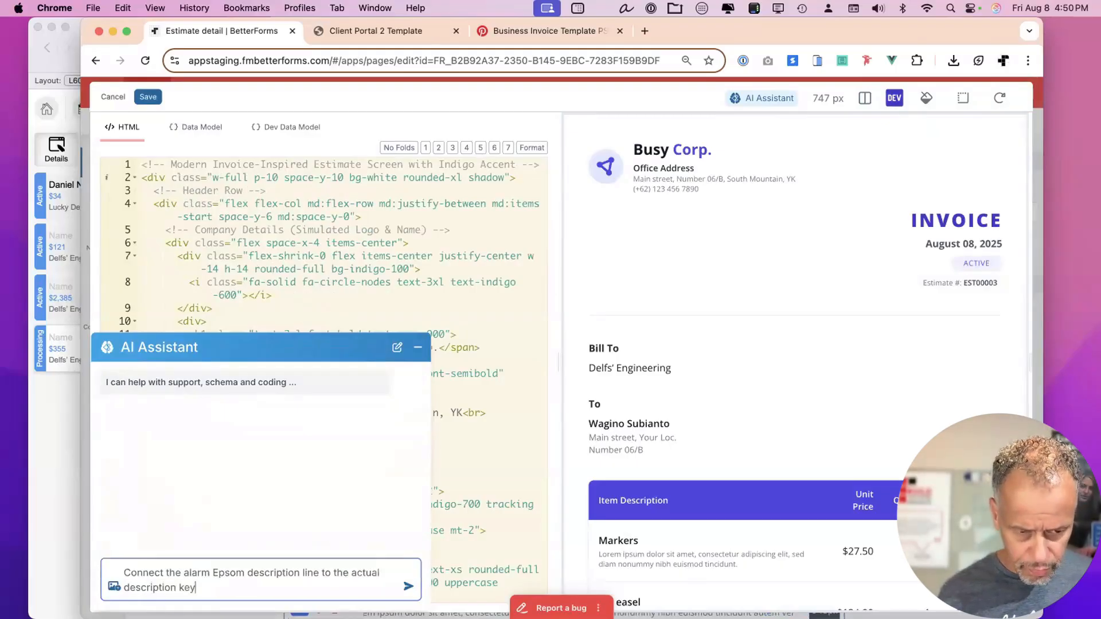
key(Return)
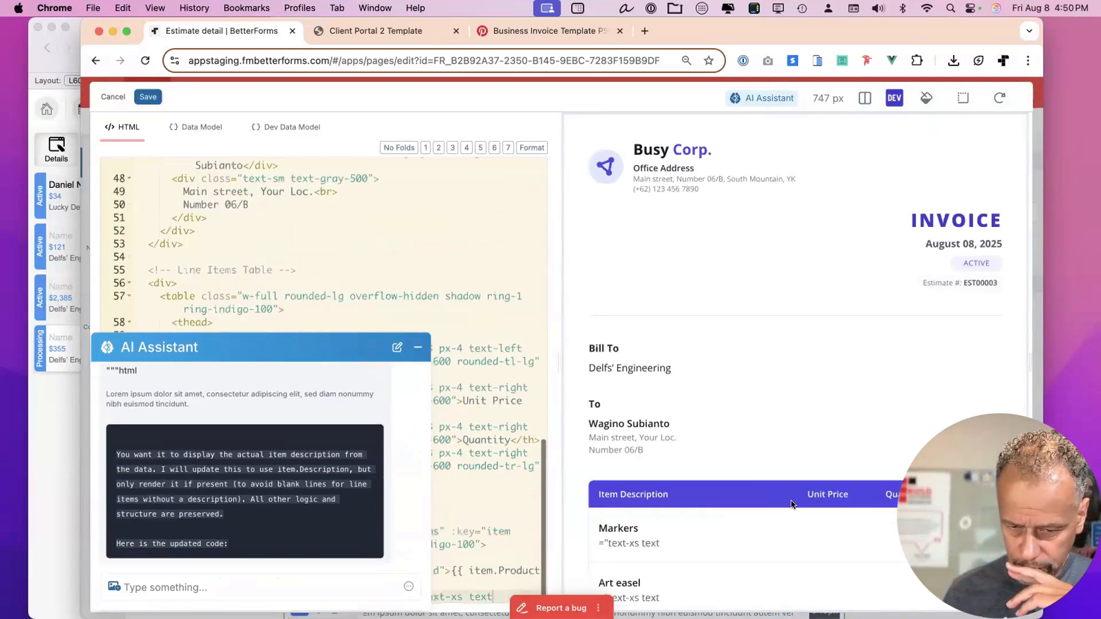
scroll(789, 500, down, 3)
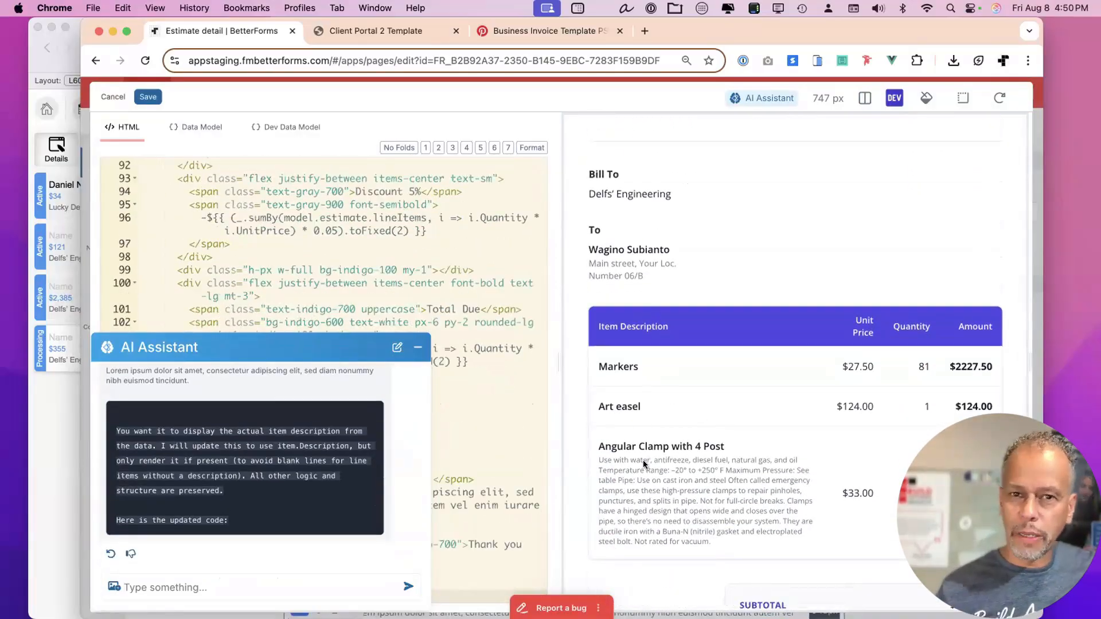
Have the assistant clamp descriptions to about three lines, then save the invoice HTML.
click(309, 577)
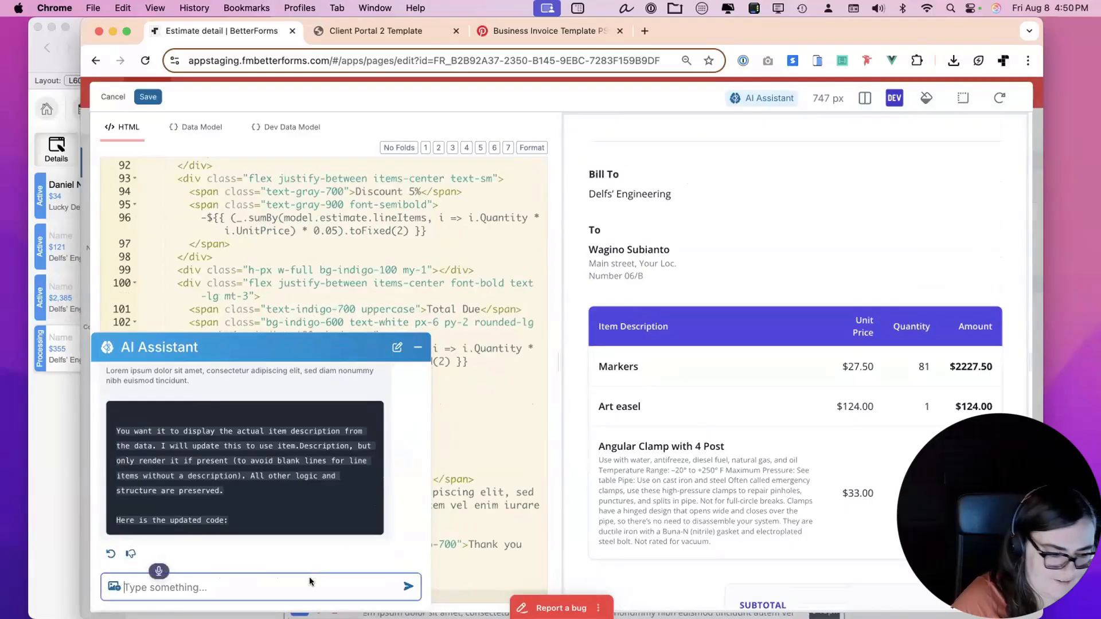
text(Can we trunk eat)
key(BackSpace)
key(BackSpace)
key(BackSpace)
key(BackSpace)
key(BackSpace)
text(cate or clamp that description to about)
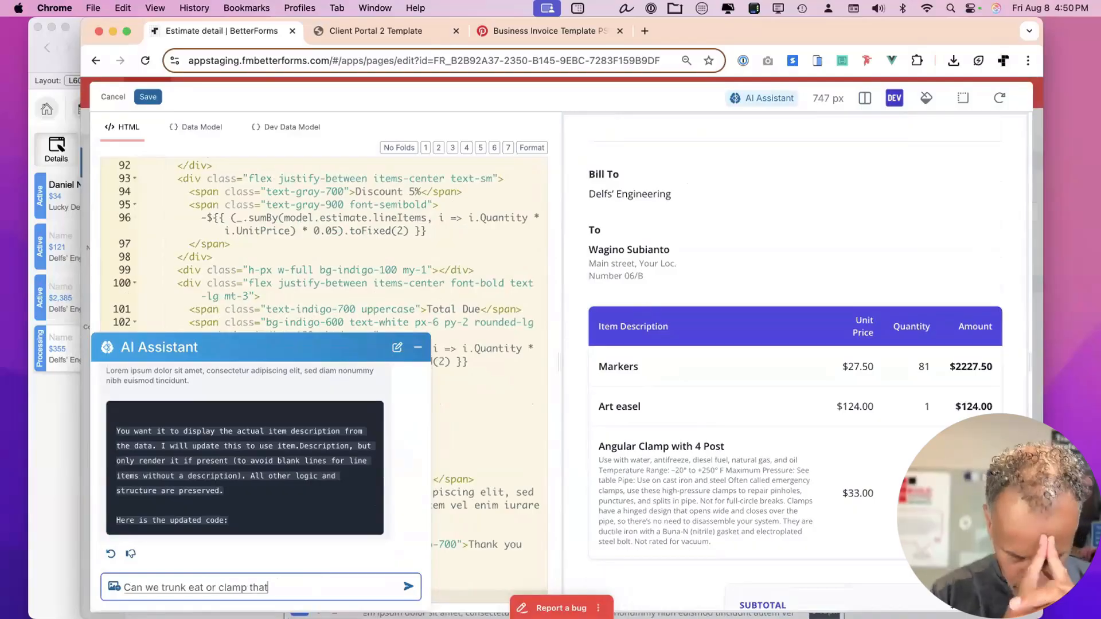
text( three lines?)
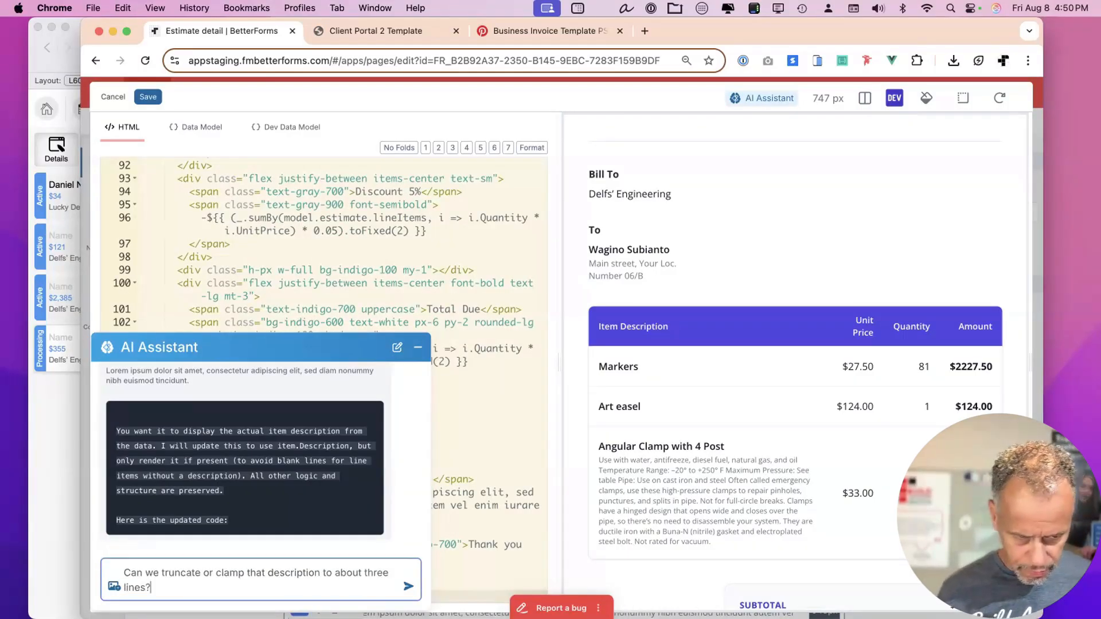
key(Return)
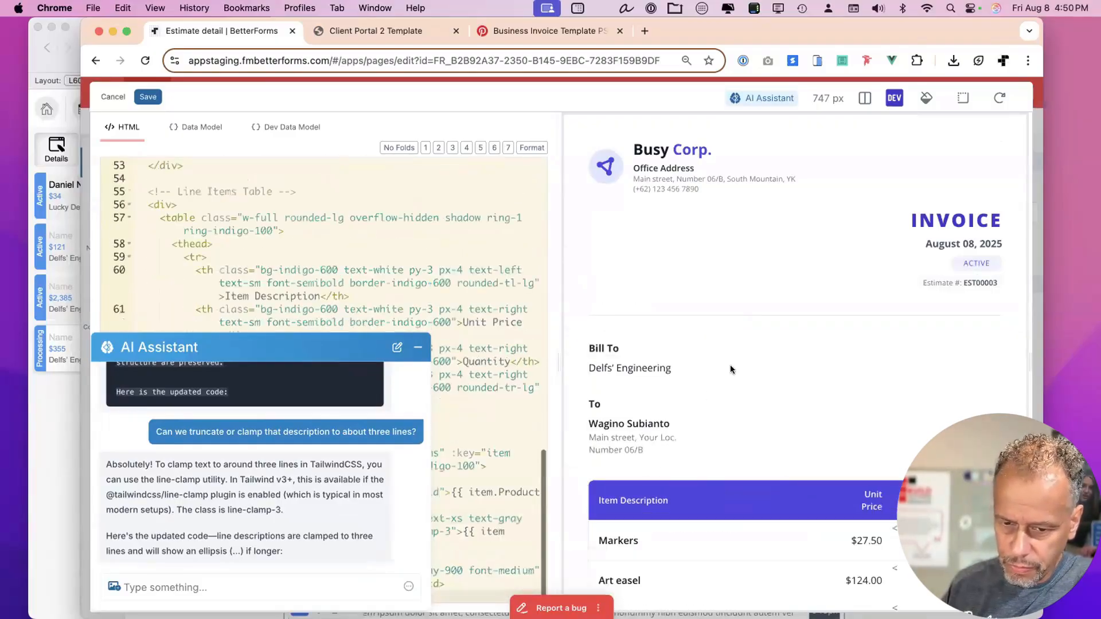
scroll(744, 404, down, 3)
scroll(743, 405, down, 1)
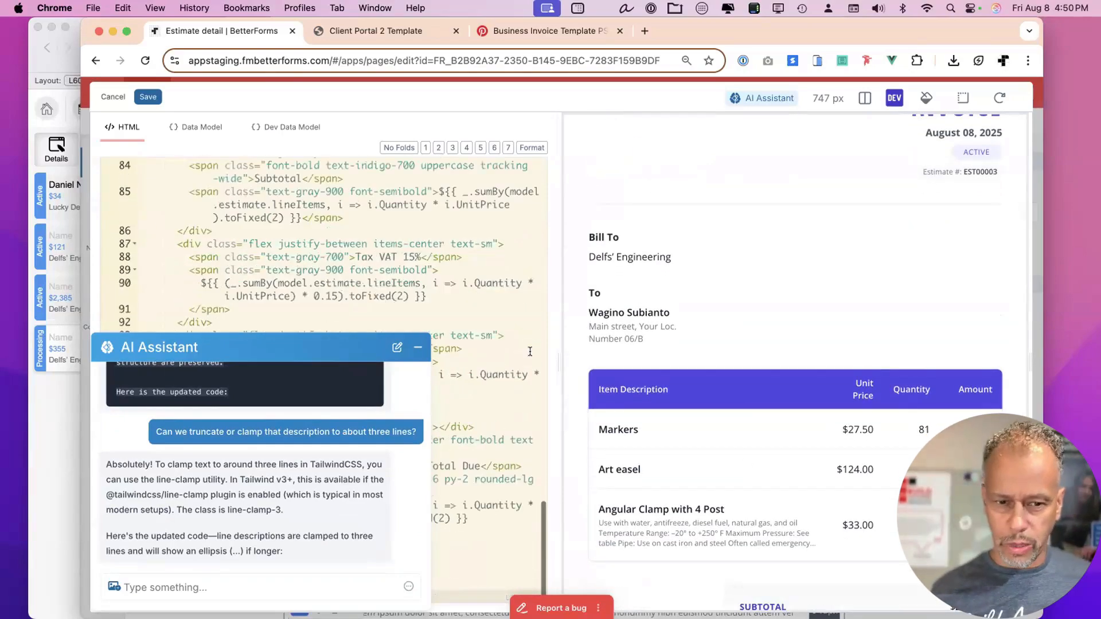
click(415, 346)
click(150, 97)
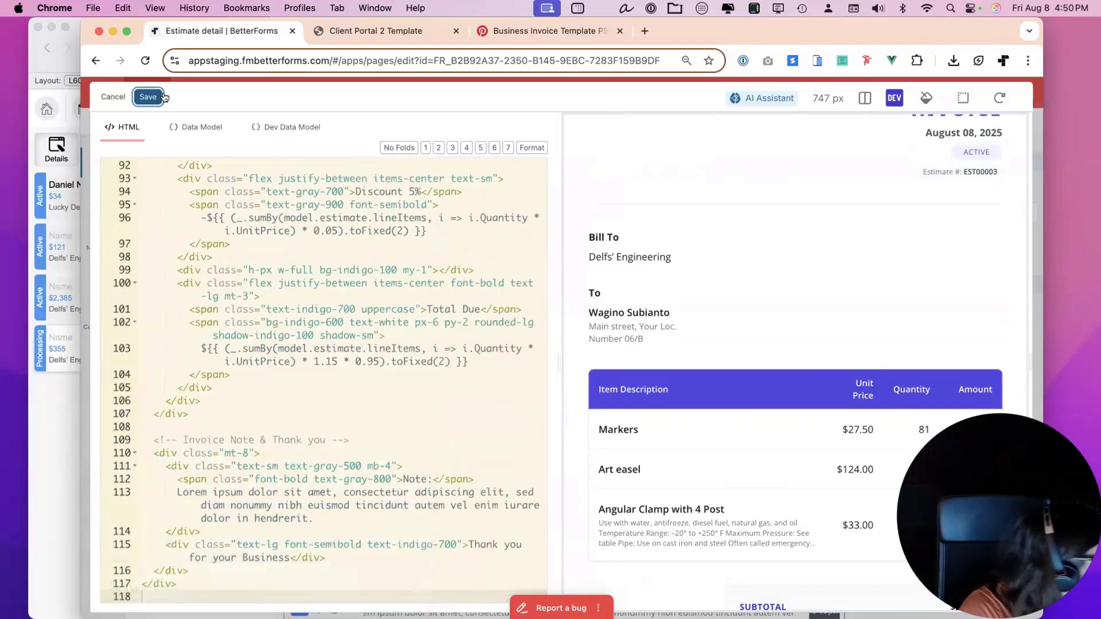
click(412, 31)
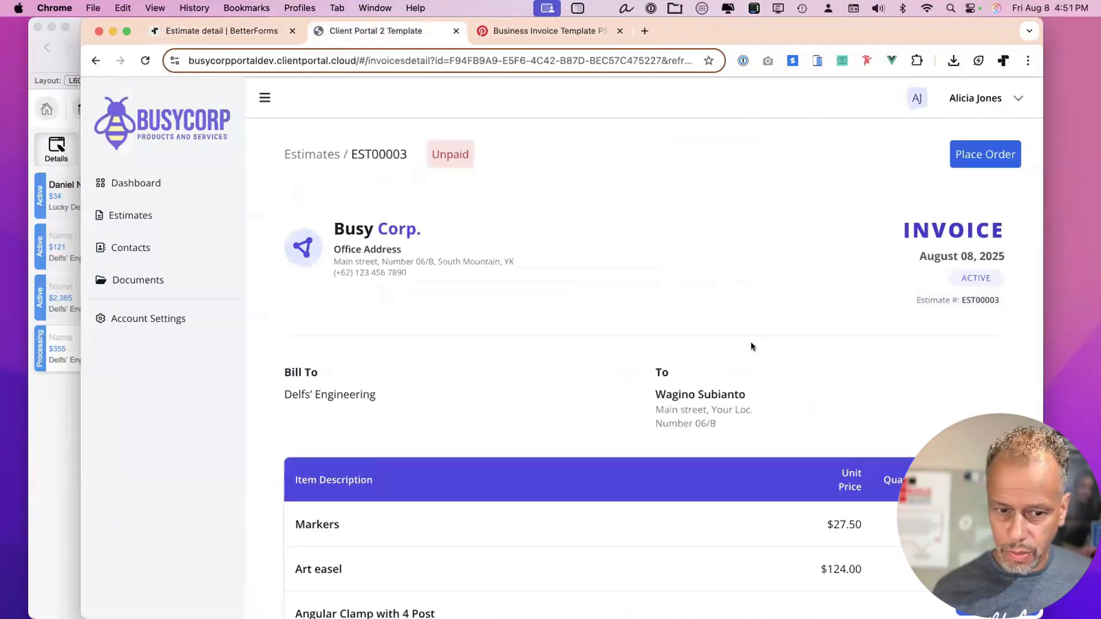
scroll(751, 344, down, 5)
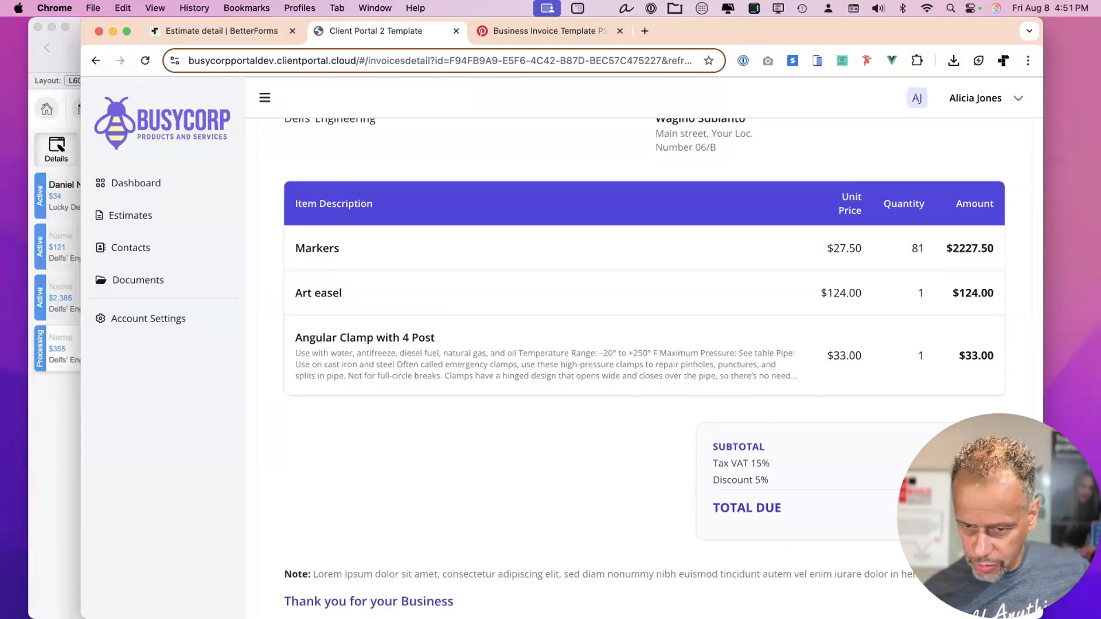
scroll(811, 301, up, 5)
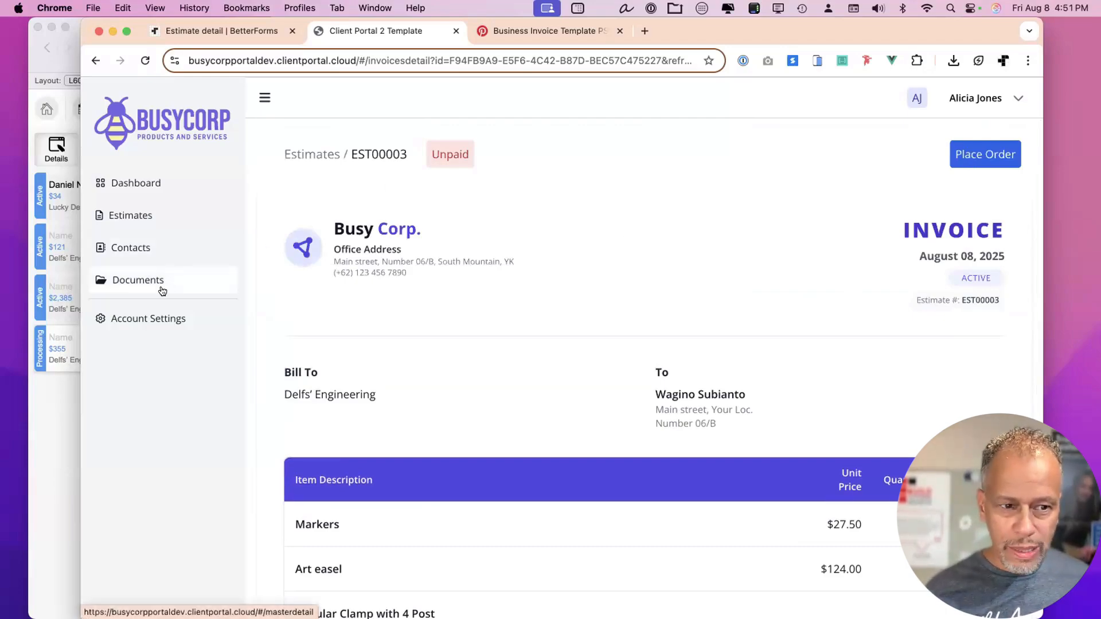
Open Account Settings and autofill first and last name, keeping HR Rep as the position.
click(148, 320)
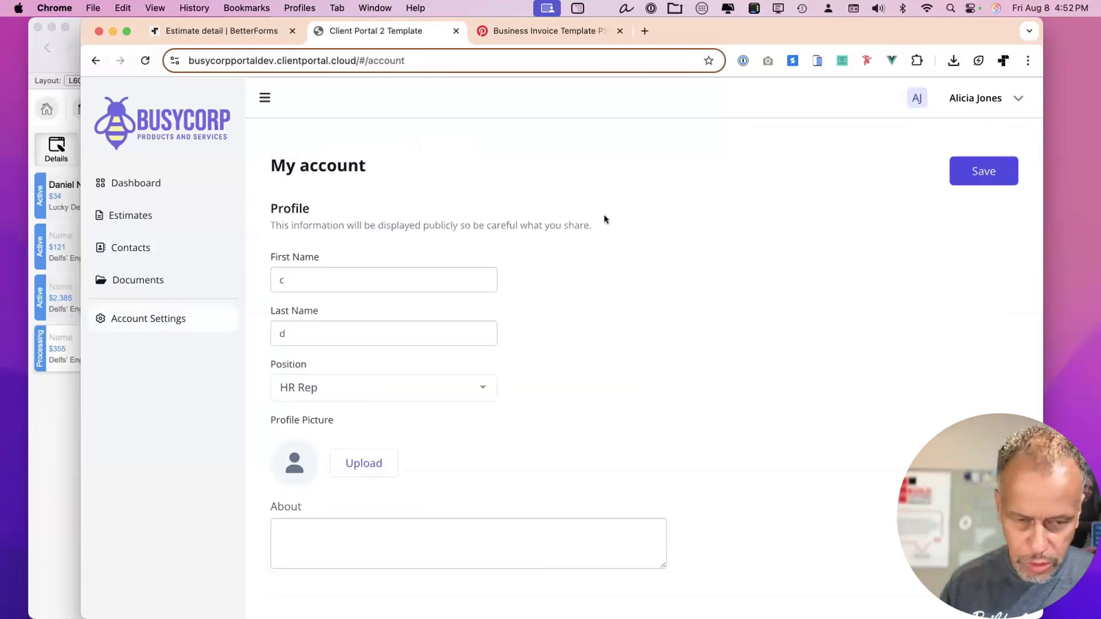
key(super+minus)
key(super+minus)
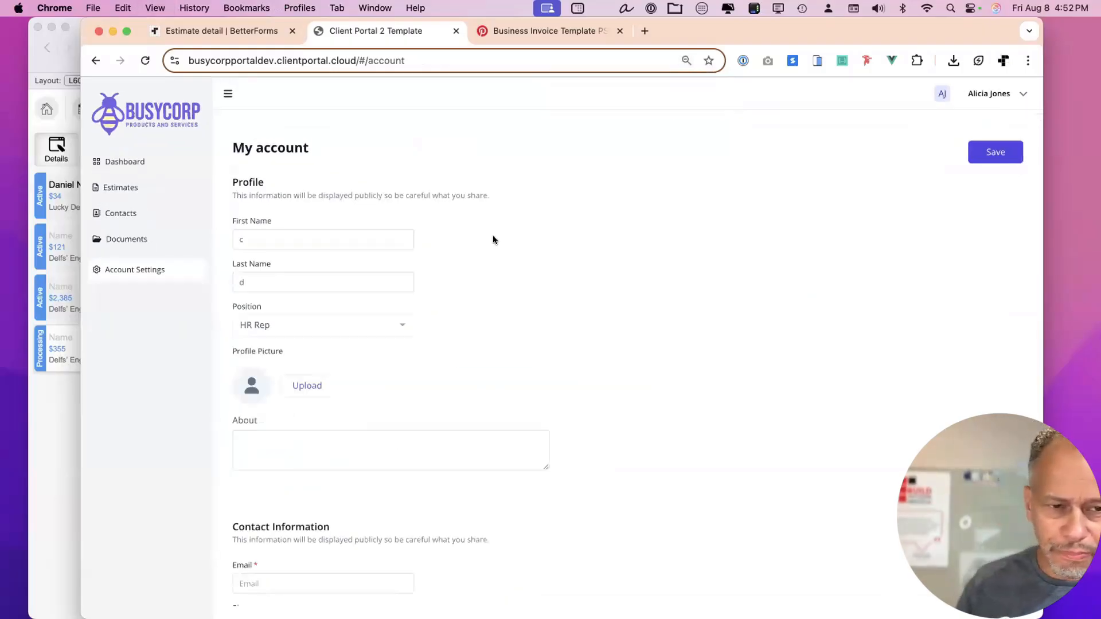
click(276, 239)
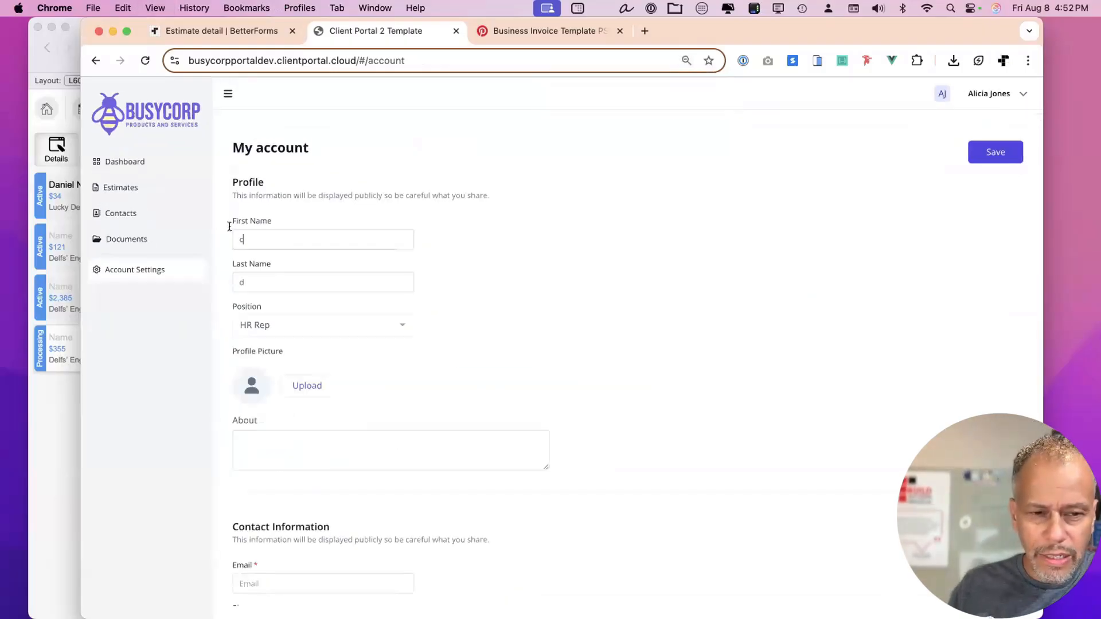
click(546, 278)
click(301, 235)
click(332, 263)
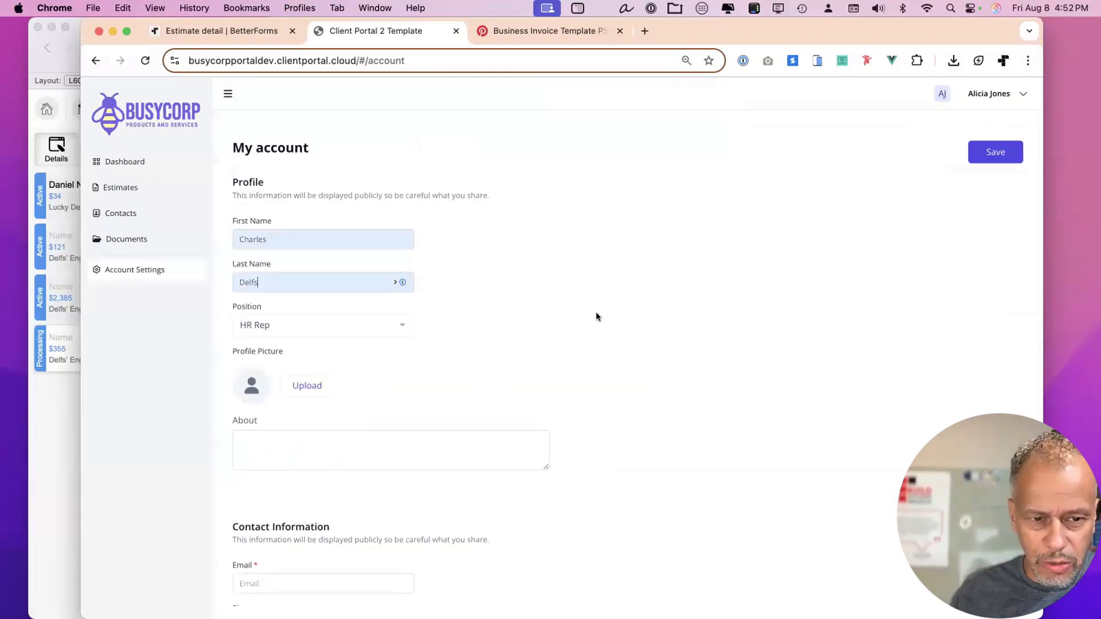
click(338, 325)
click(499, 327)
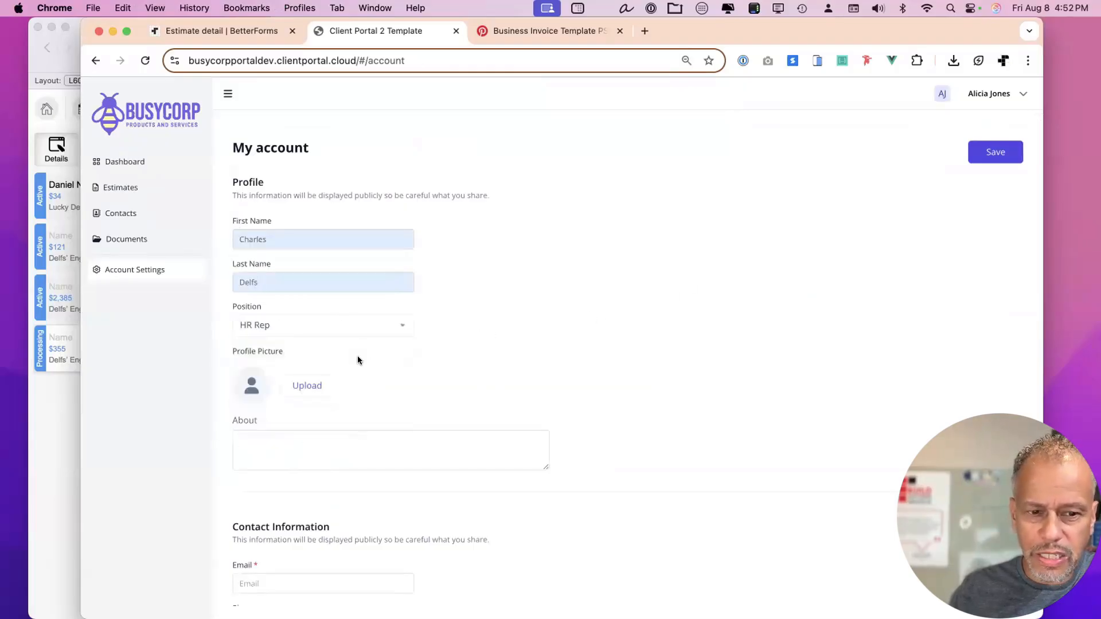
Scroll through the rest of the My account form.
drag(728, 29, 755, 28)
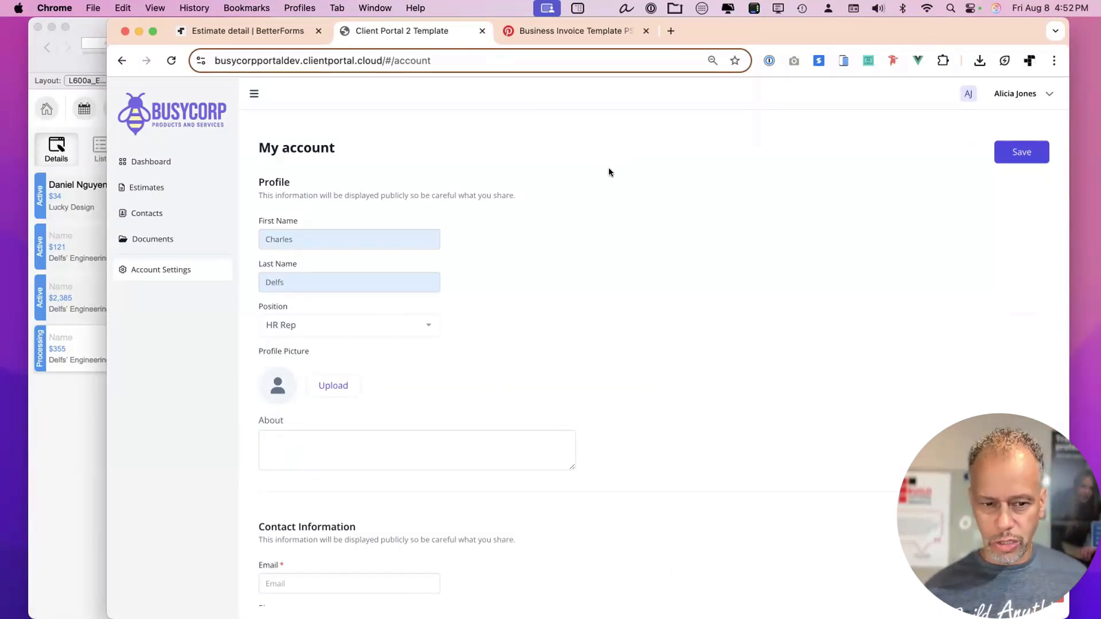
scroll(470, 291, down, 5)
scroll(281, 138, up, 1)
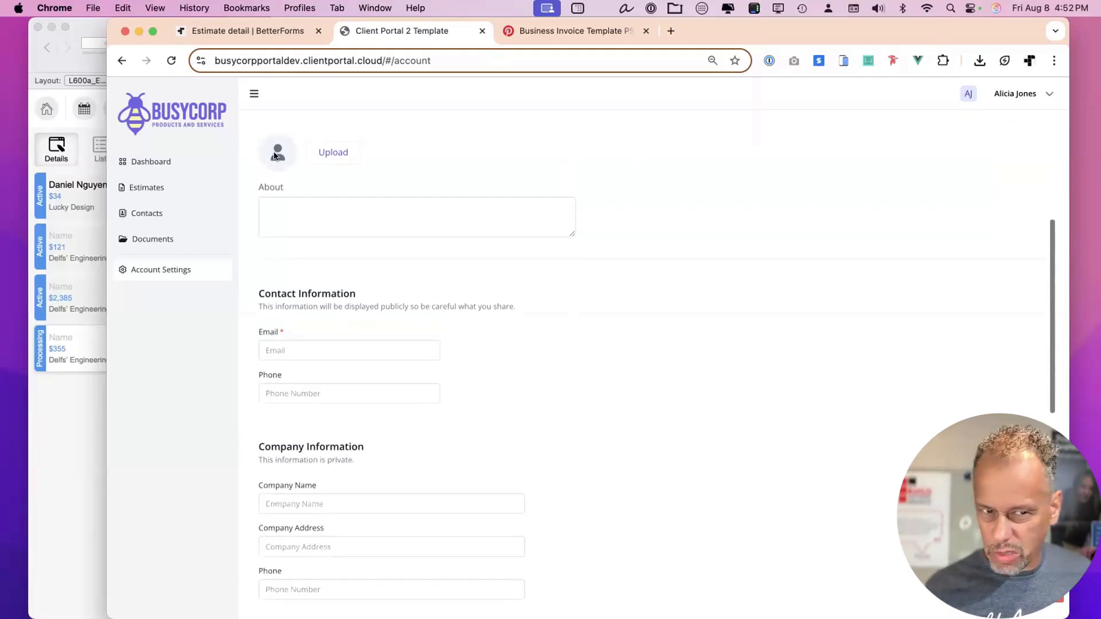
scroll(449, 343, down, 3)
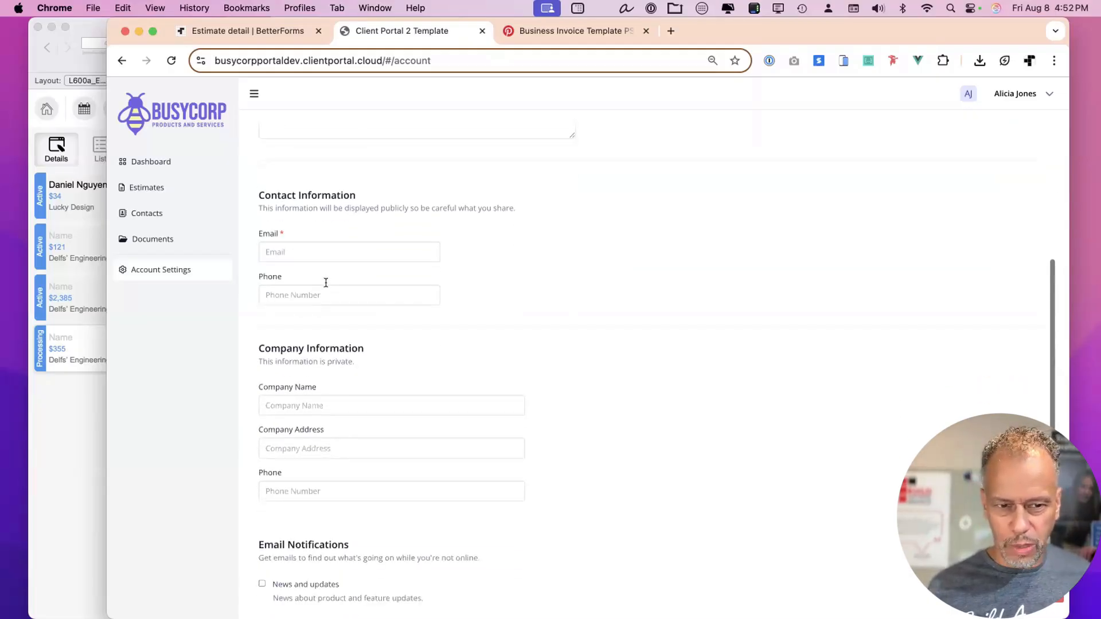
scroll(415, 378, down, 5)
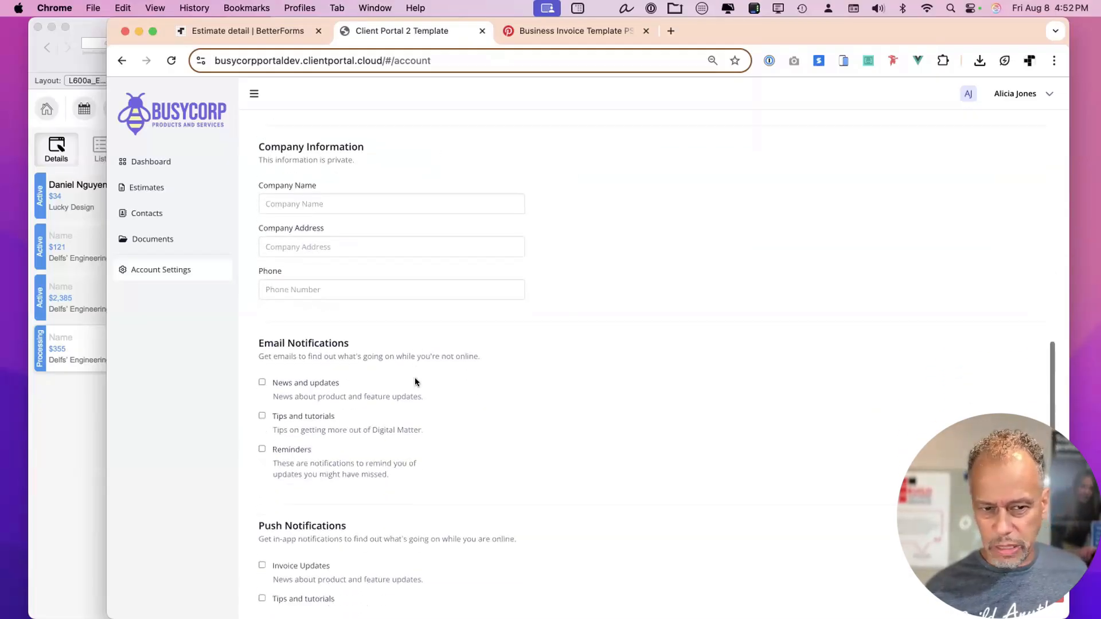
scroll(414, 378, down, 3)
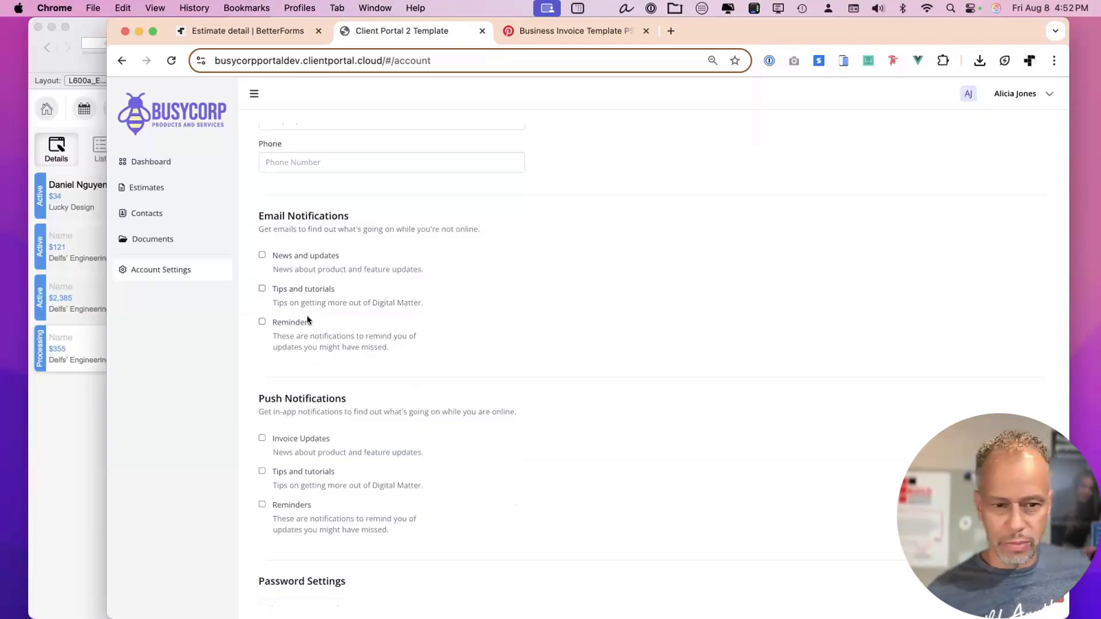
scroll(344, 422, down, 2)
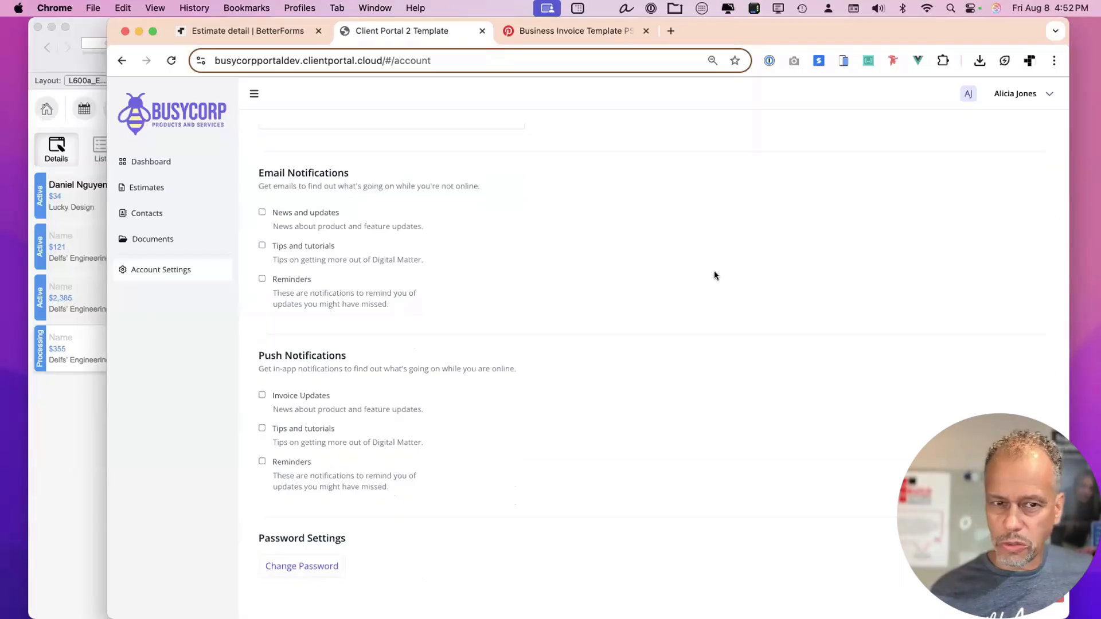
scroll(713, 271, up, 10)
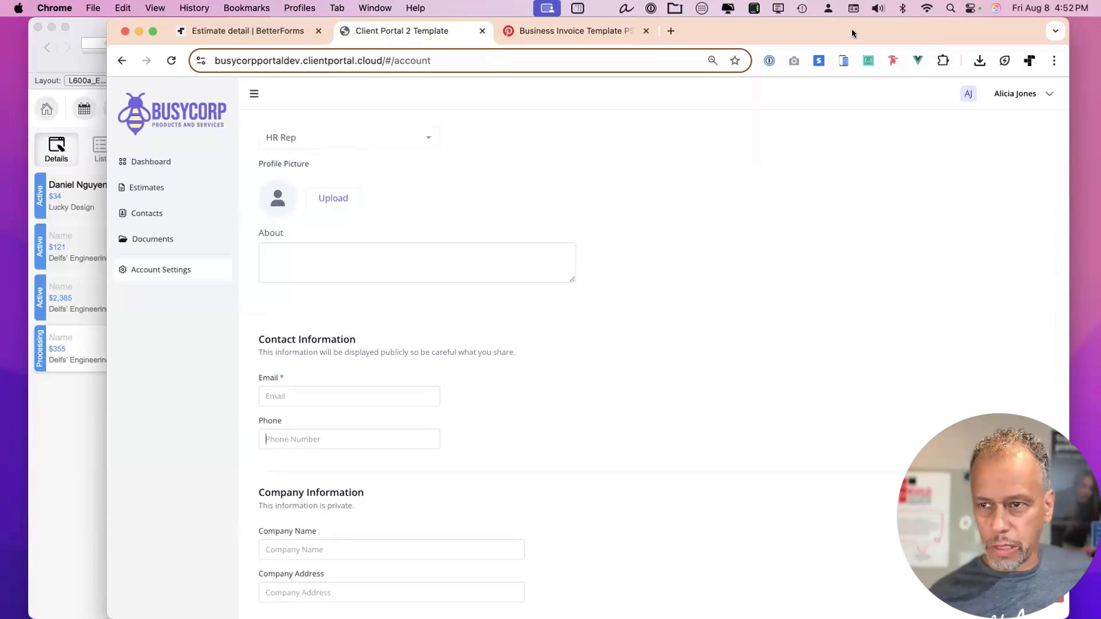
drag(852, 29, 865, 28)
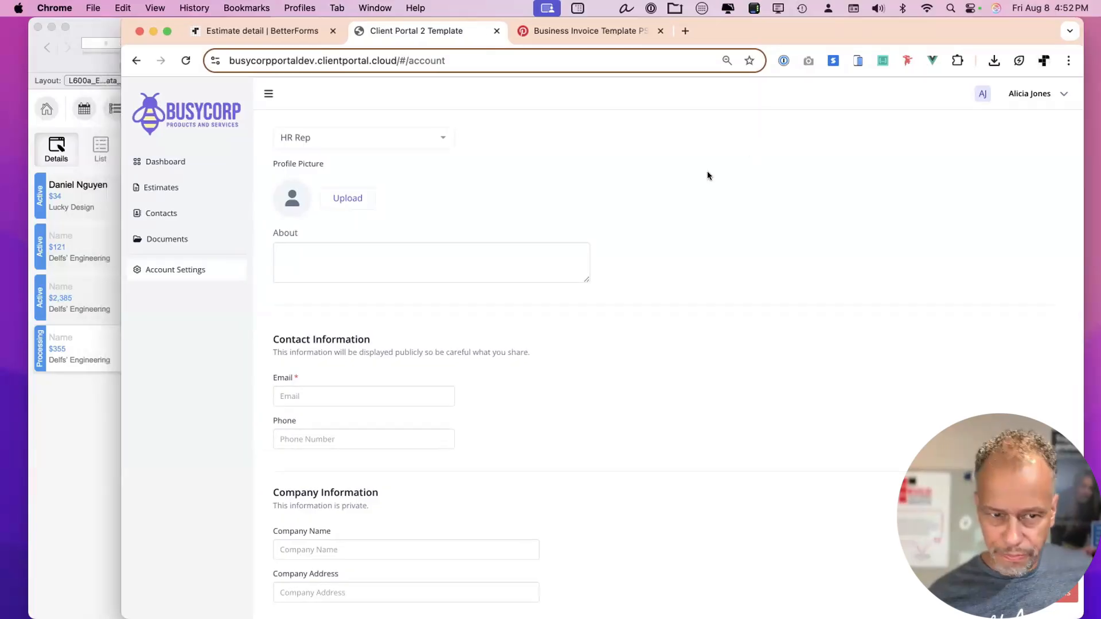
click(259, 31)
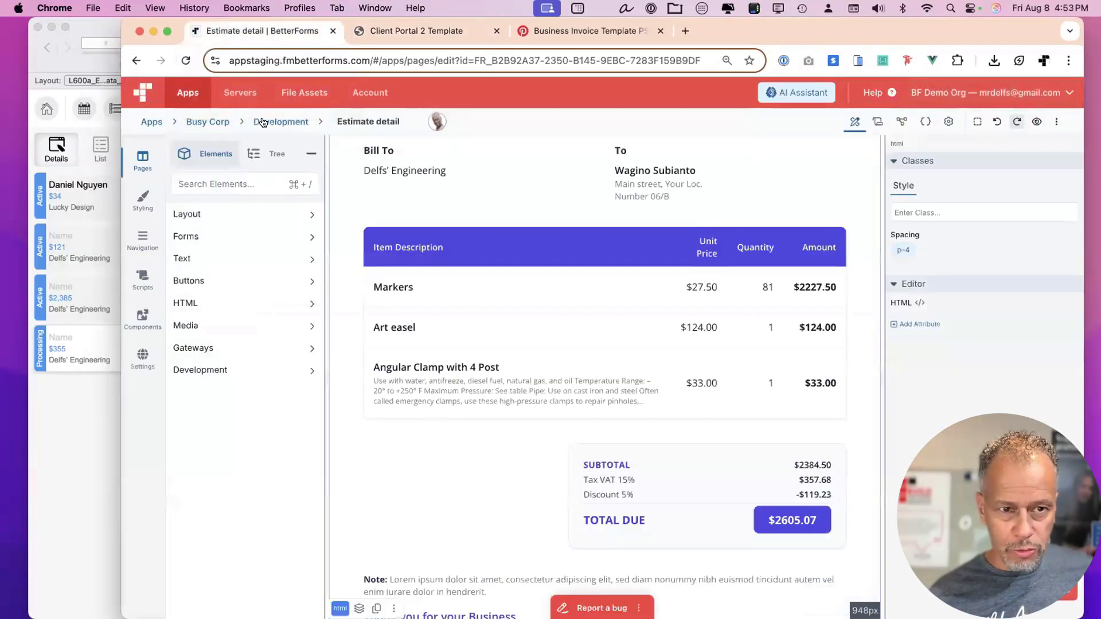
Search Pages for 'acc' and open the account settings page for editing.
click(142, 159)
click(238, 160)
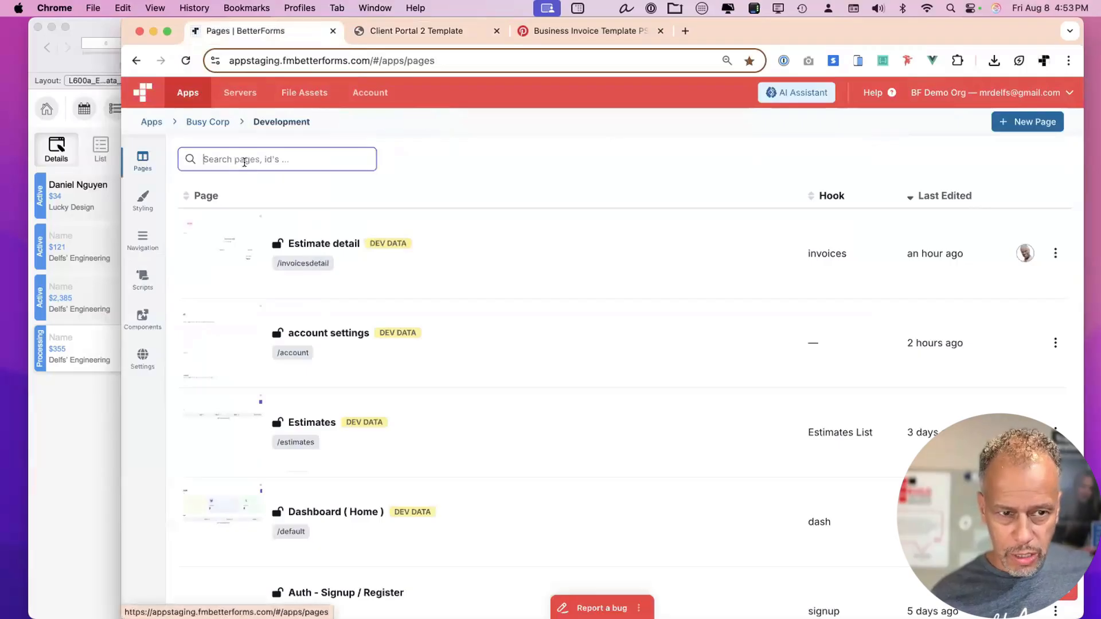
text(acc)
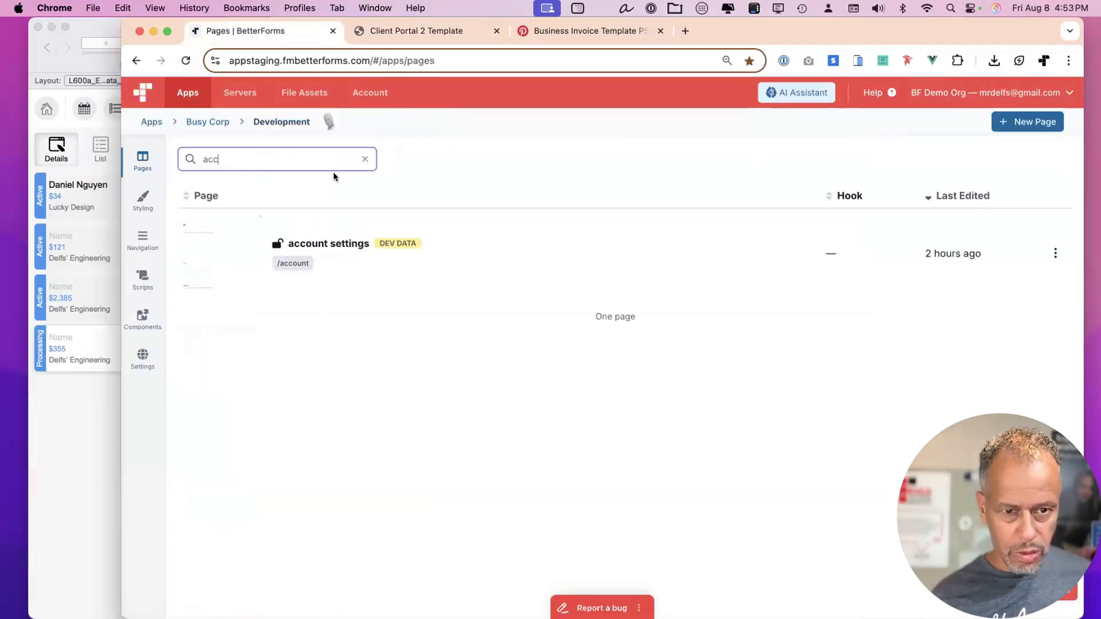
click(442, 250)
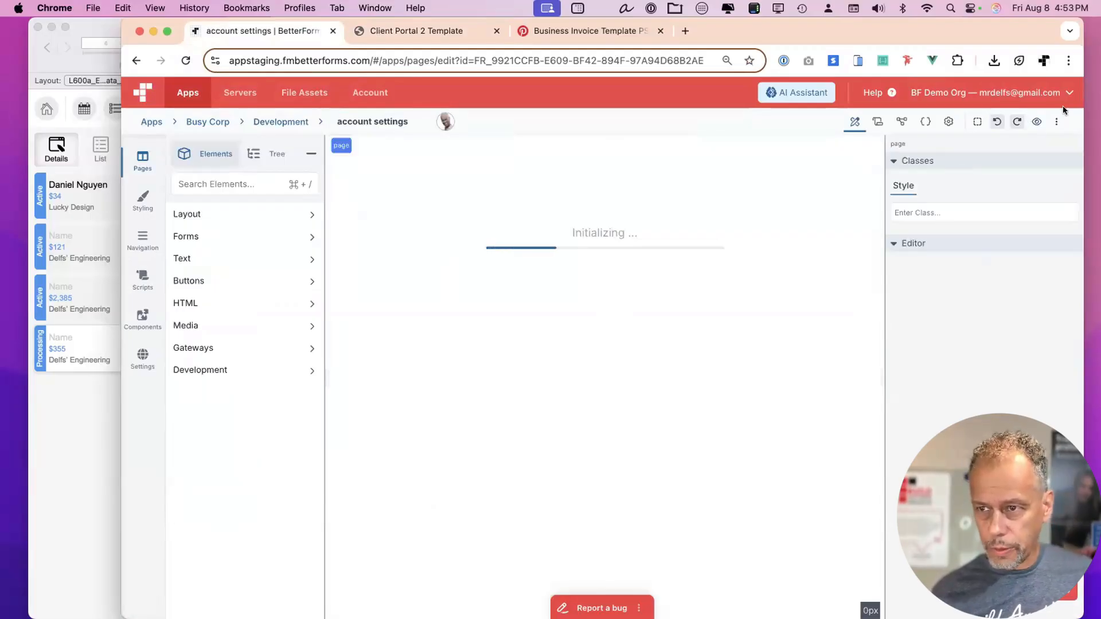
drag(1080, 108, 1082, 108)
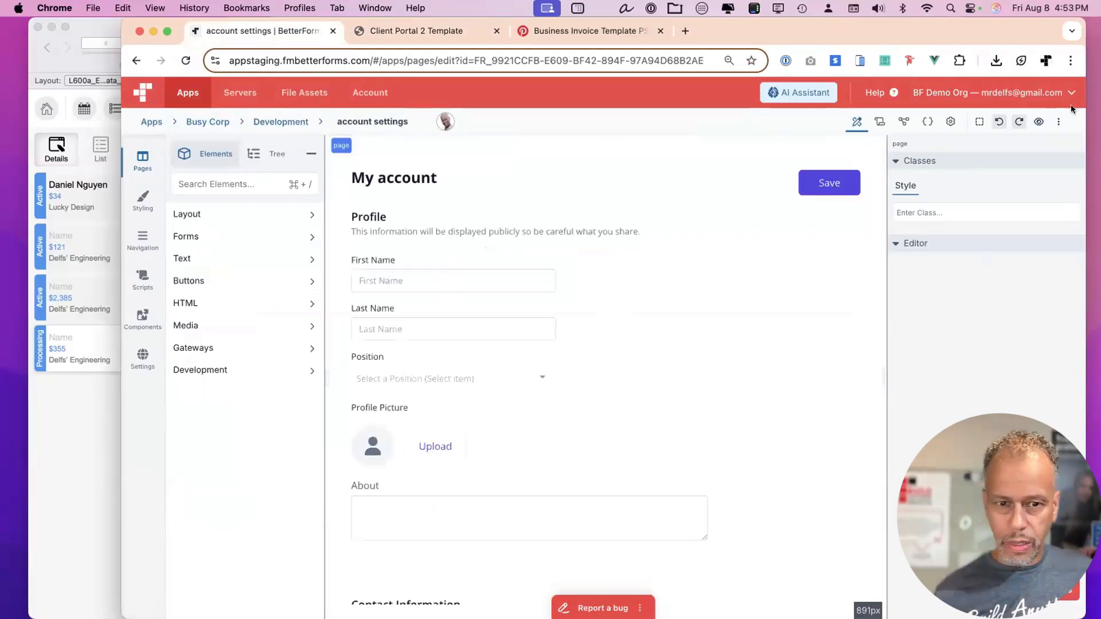
scroll(709, 287, down, 5)
scroll(327, 277, up, 4)
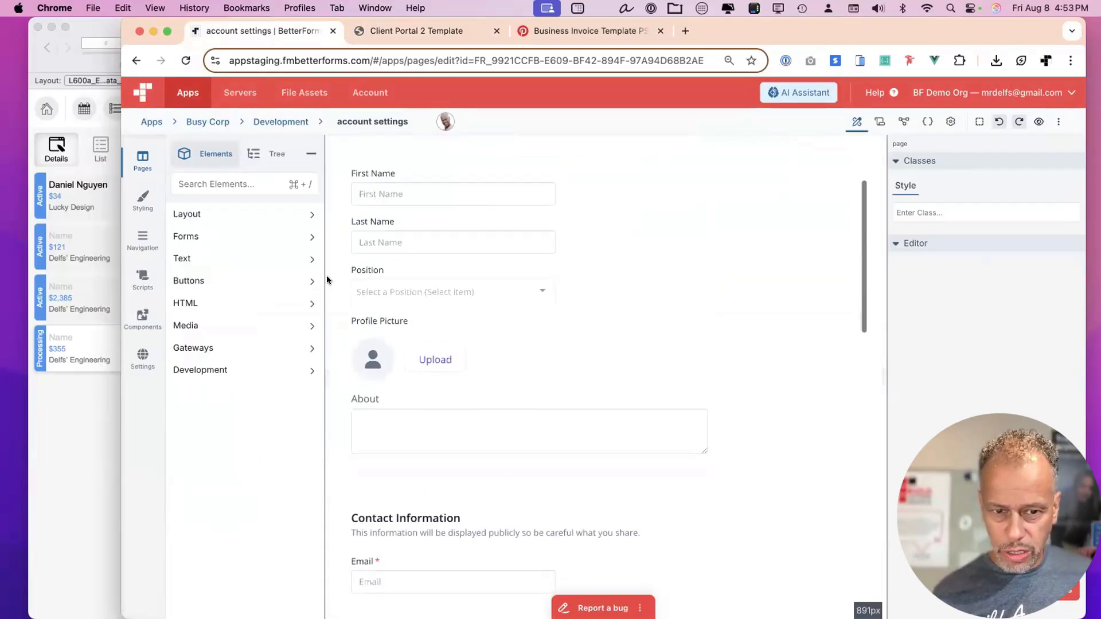
Add a readonly attribute to the Email input and draft 'change email to read only' for the AI Assistant.
click(484, 250)
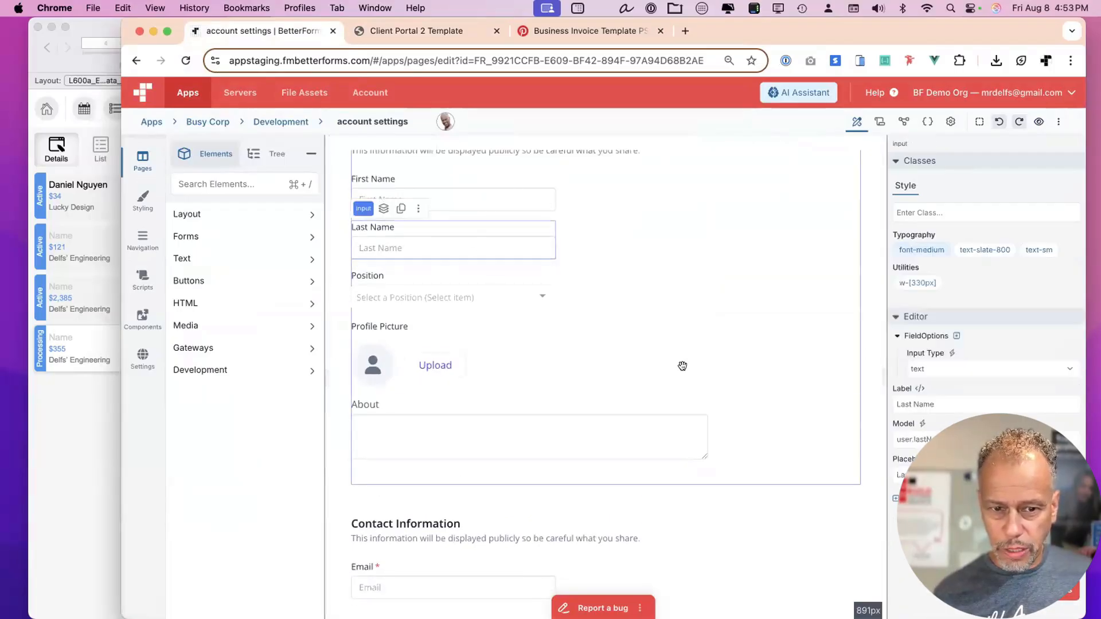
scroll(681, 364, down, 3)
scroll(682, 365, down, 3)
click(469, 294)
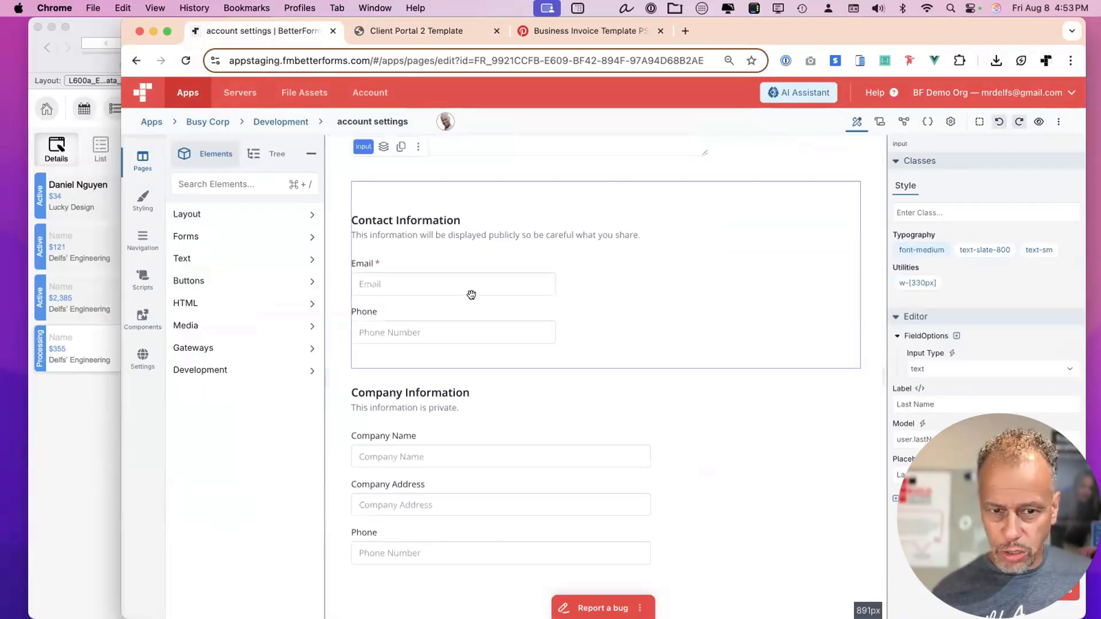
click(475, 285)
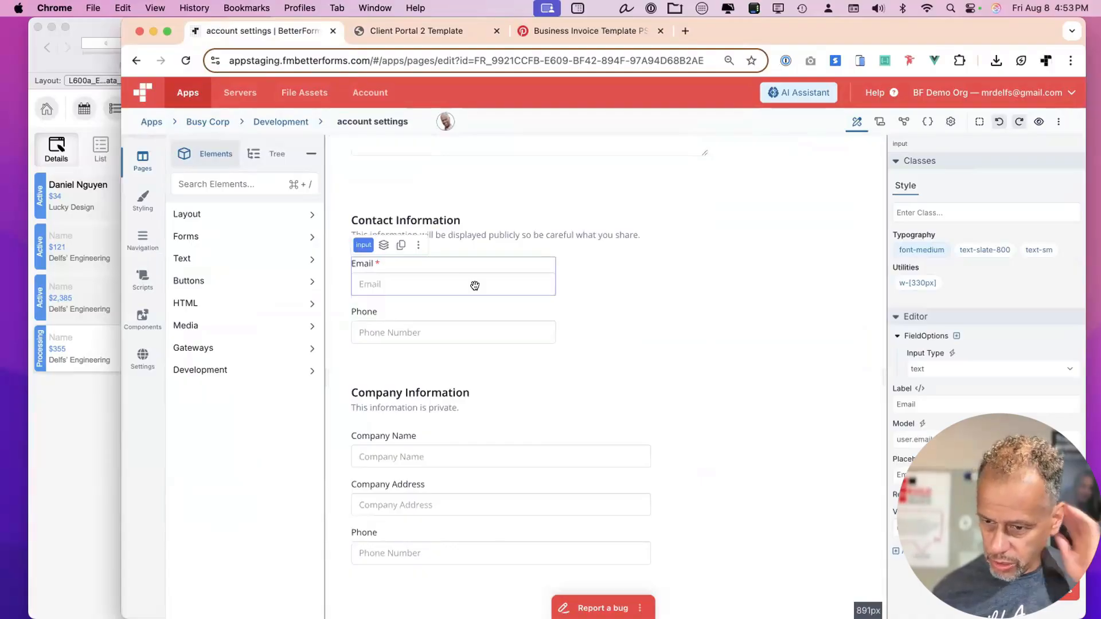
click(889, 549)
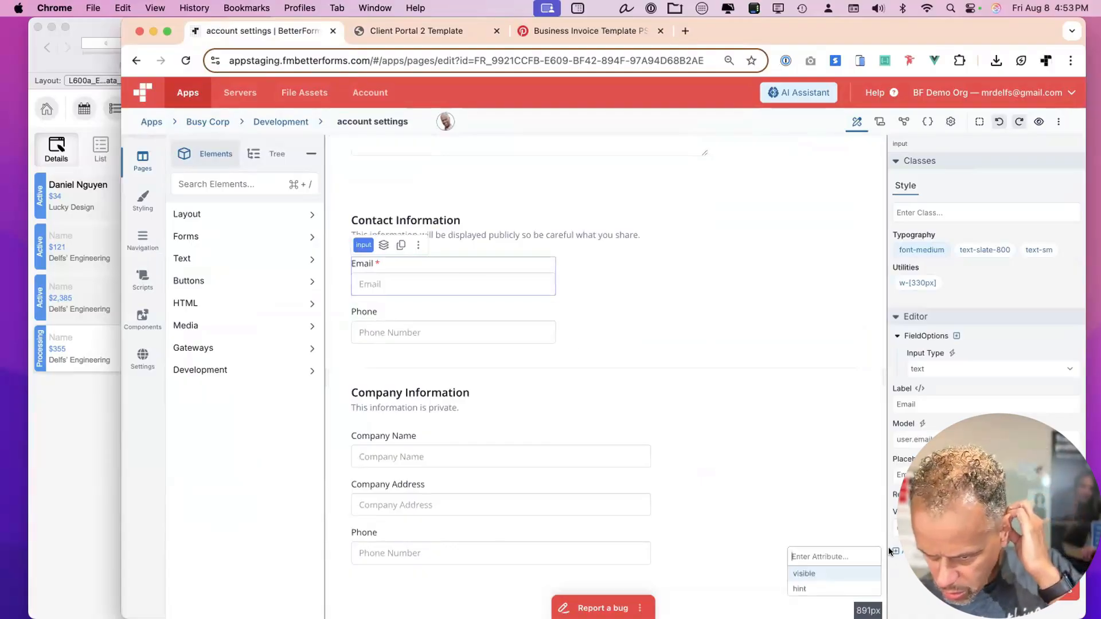
key(Escape)
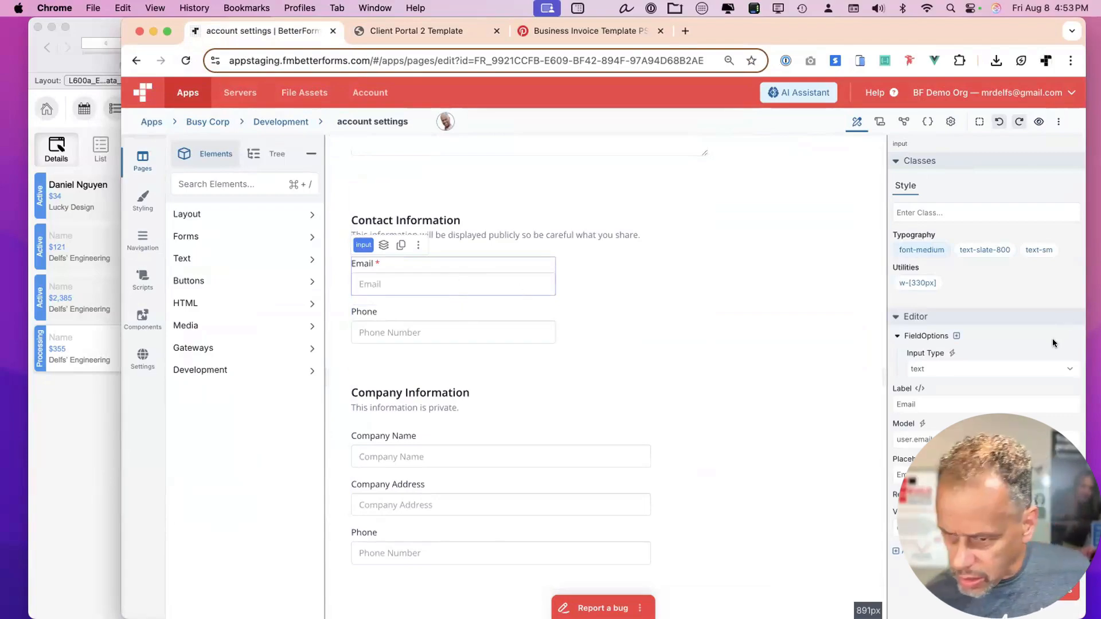
click(893, 548)
text(read)
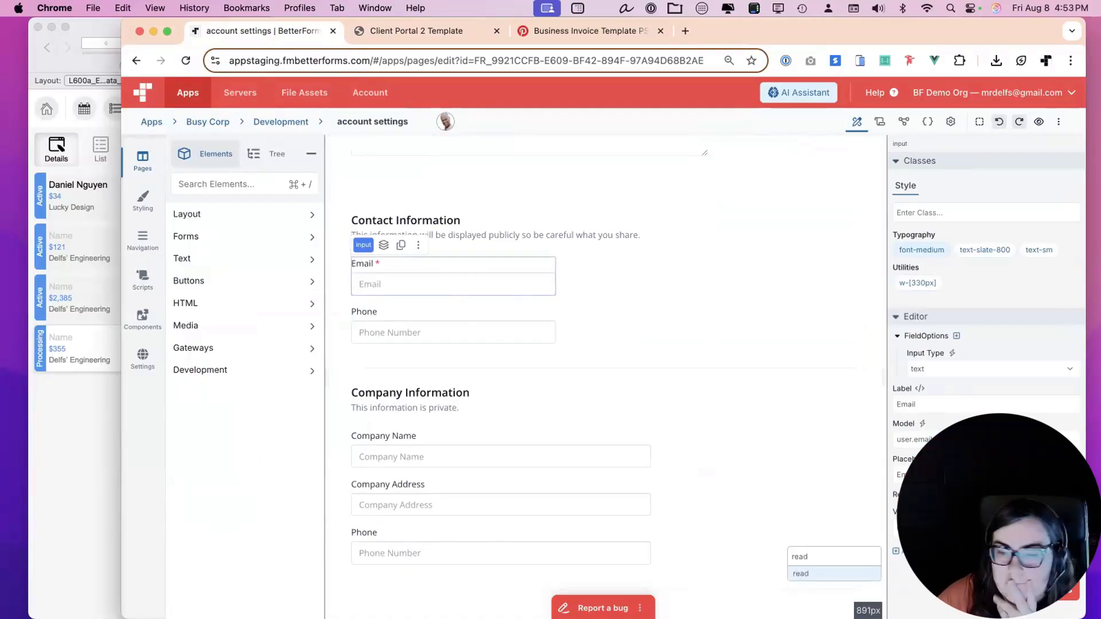
text(only)
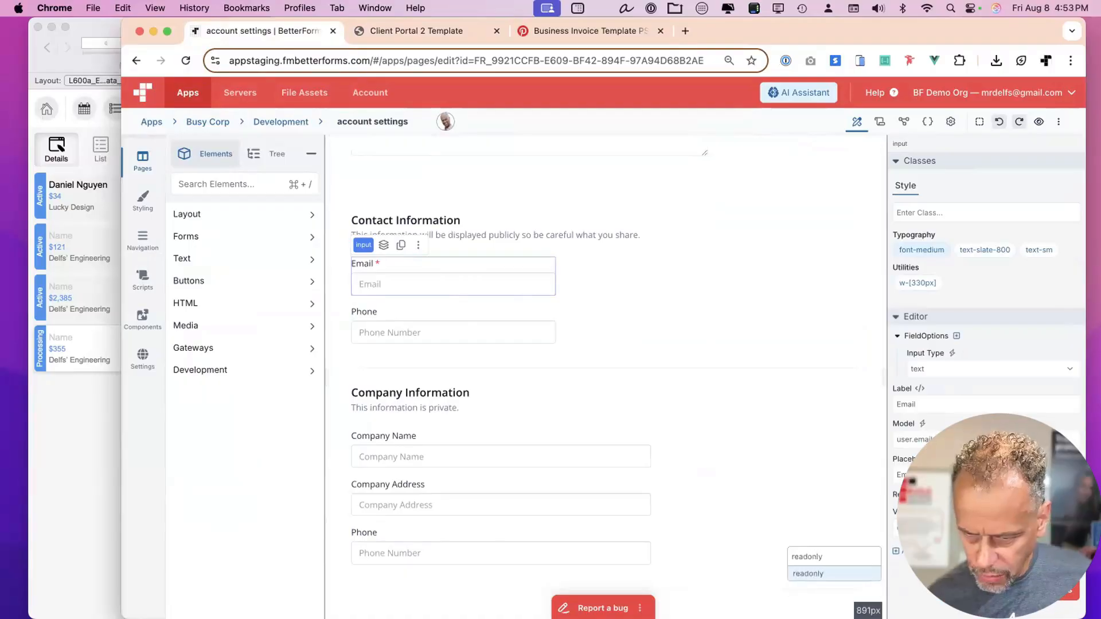
key(Return)
key(Escape)
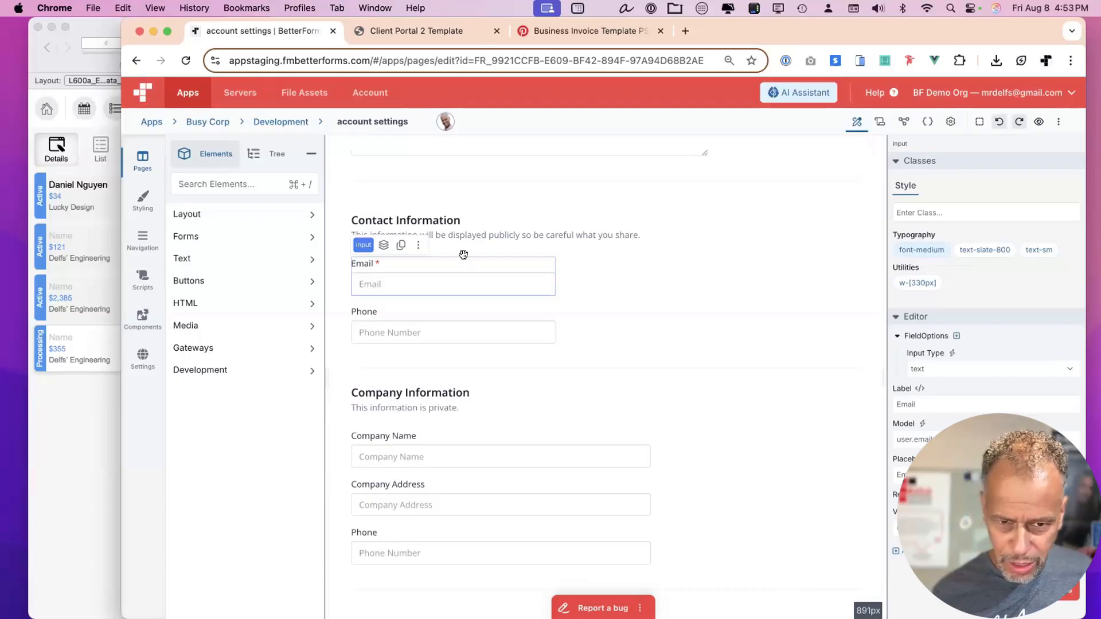
key(super+i)
text(c)
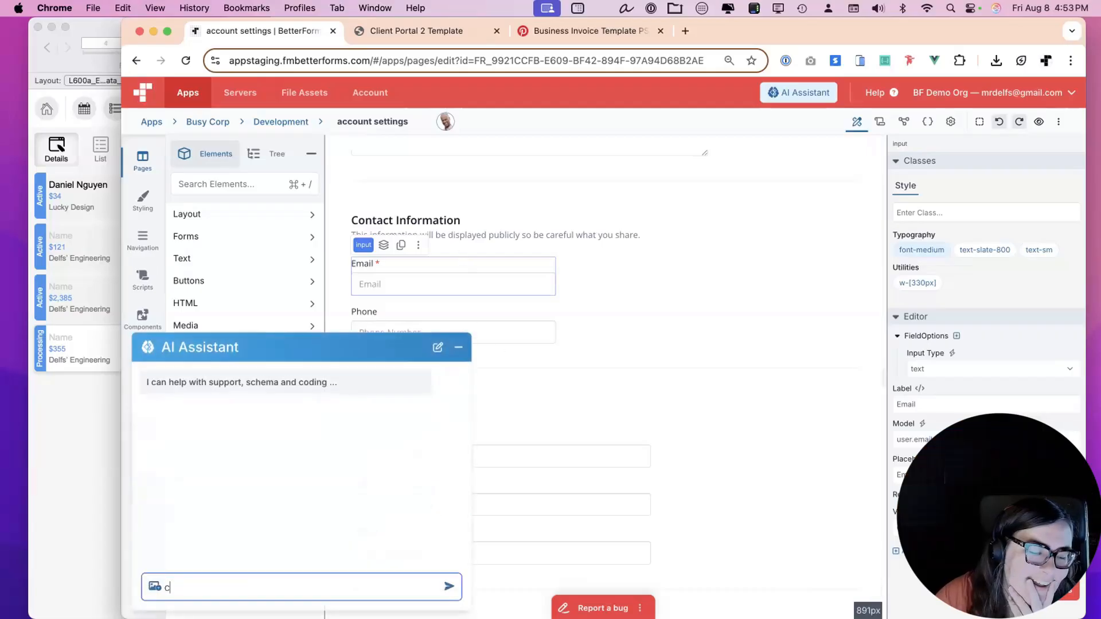
text(hange email )
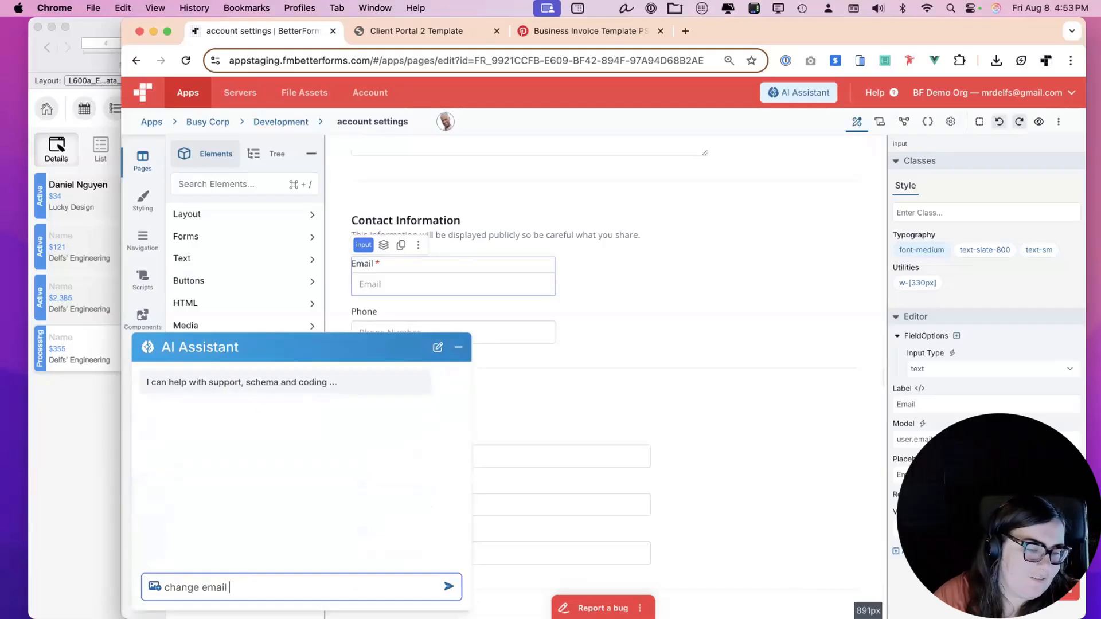
text(to read only)
Send the read-only request, undo the assistant's first attempt, and resend it.
key(Return)
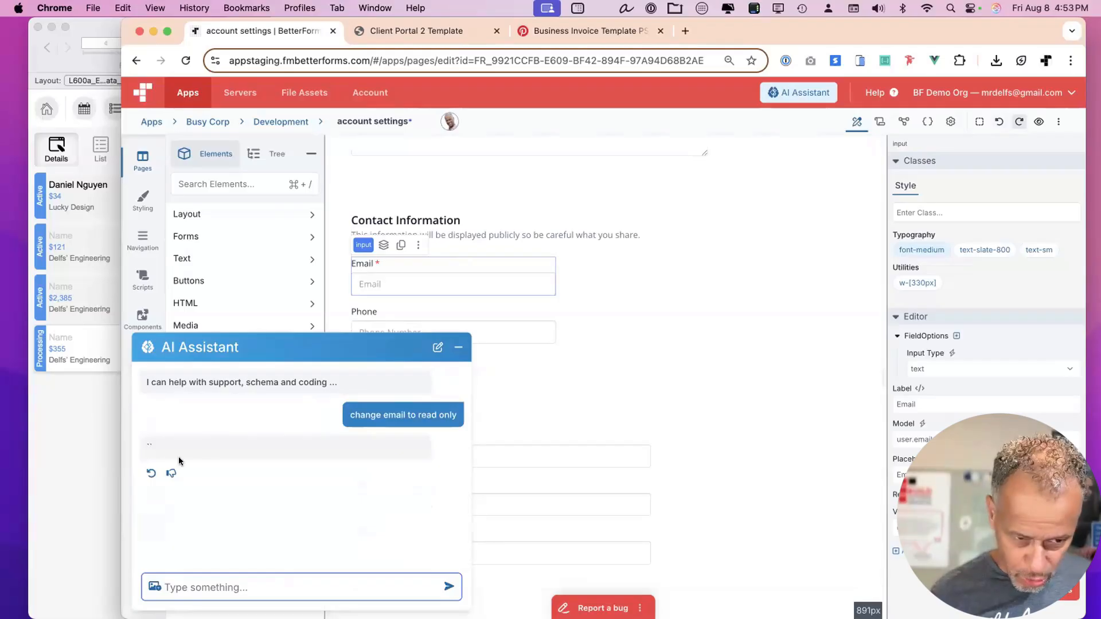
click(150, 474)
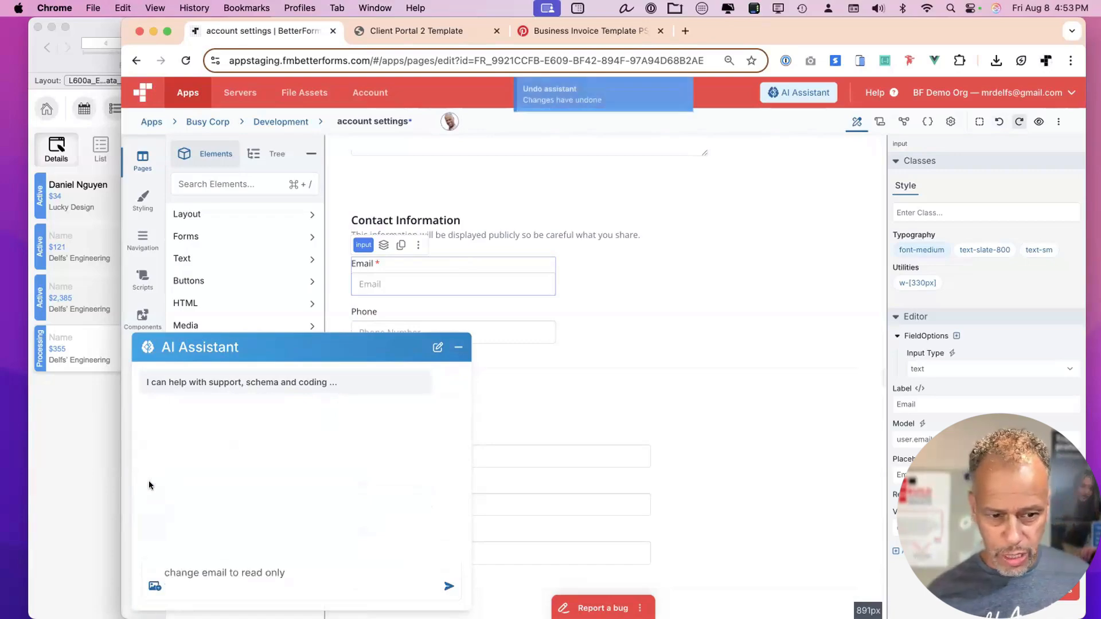
key(Return)
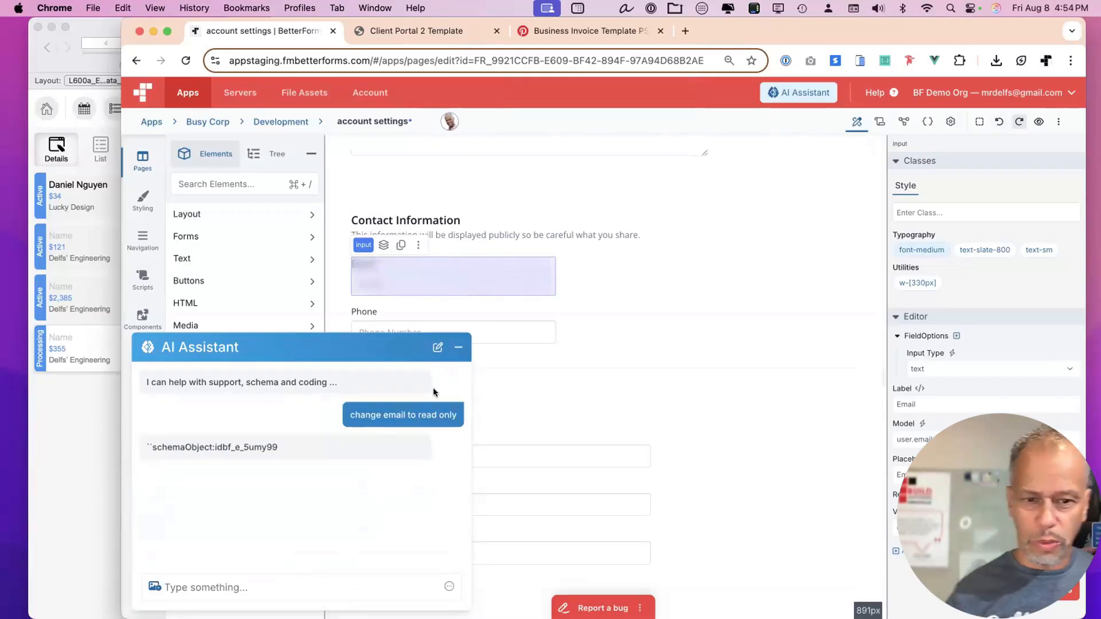
click(457, 348)
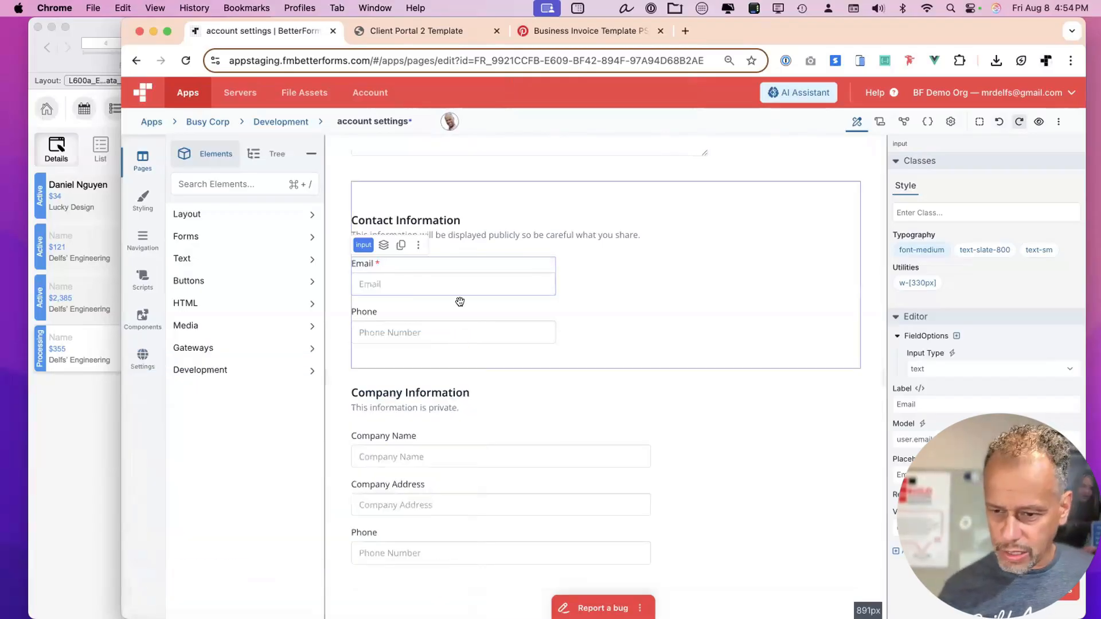
Confirm the Email input's Readonly is true, save the page, and start relabelling it '(Ready Onl'.
click(450, 272)
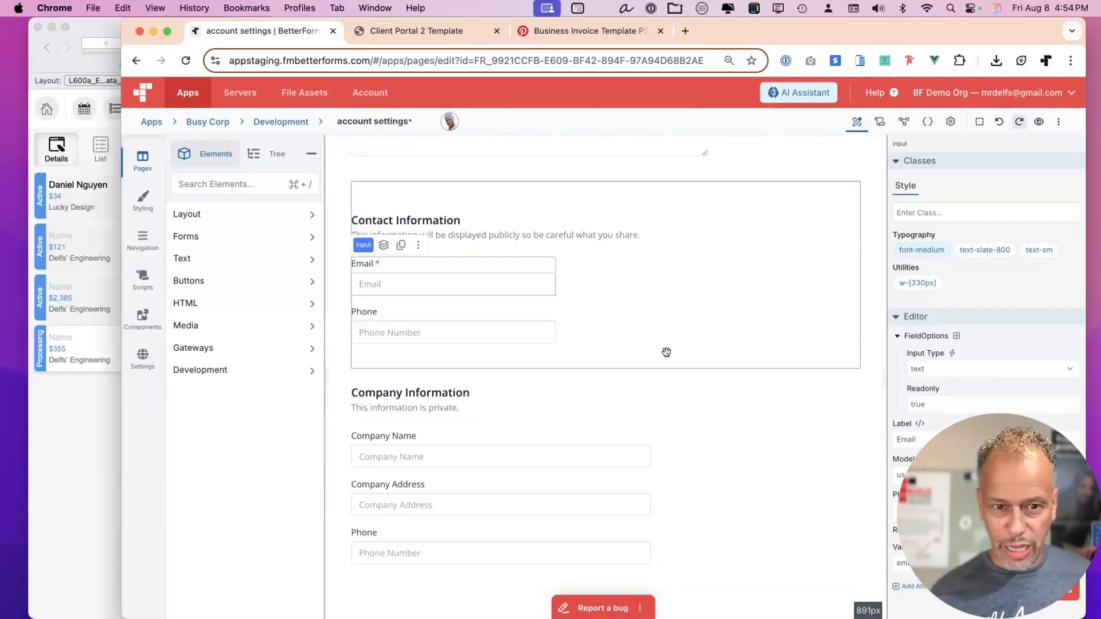
key(super+s)
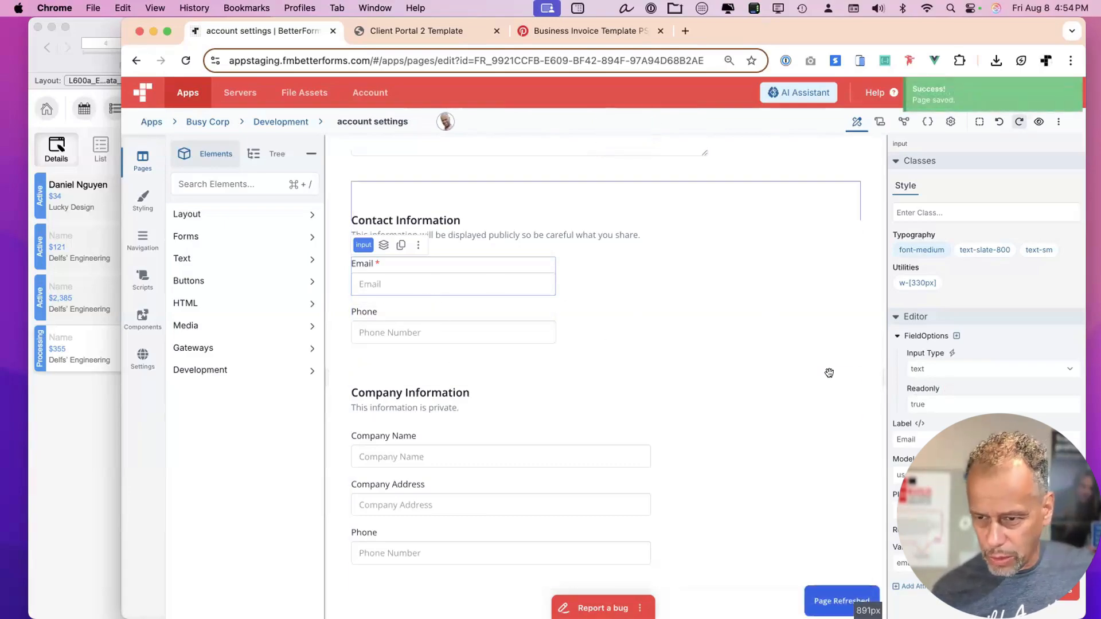
click(932, 434)
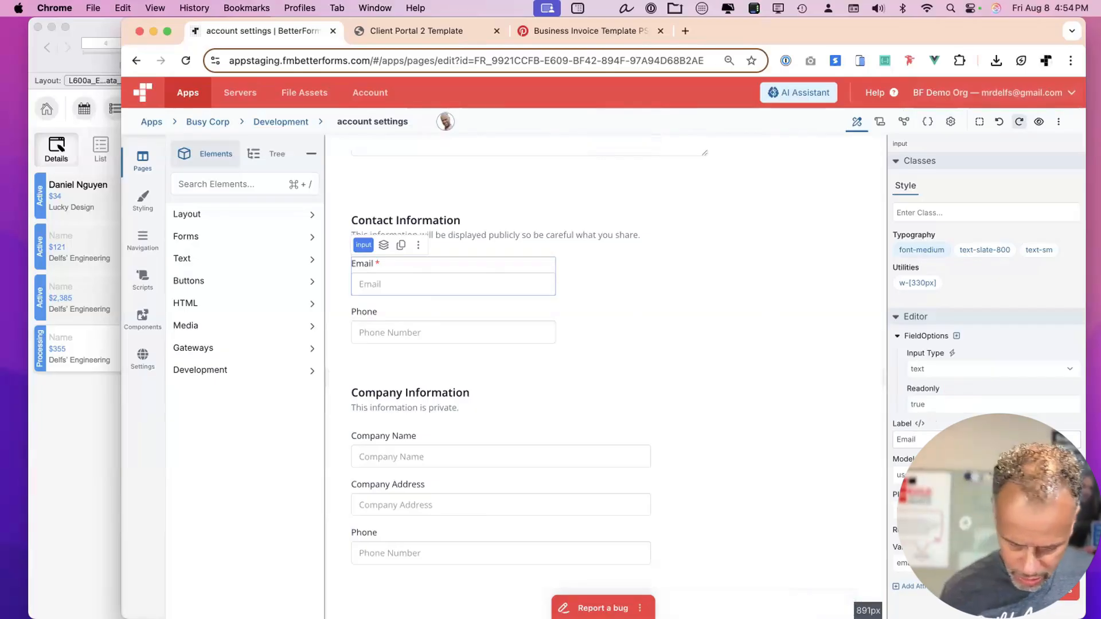
text((Re)
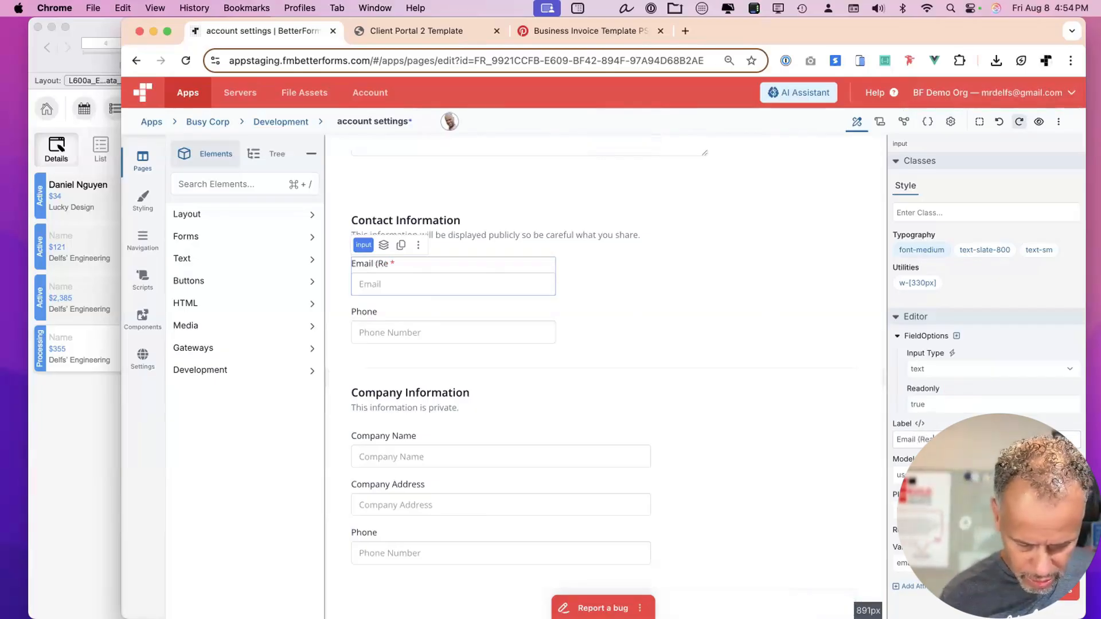
text(ady Only)
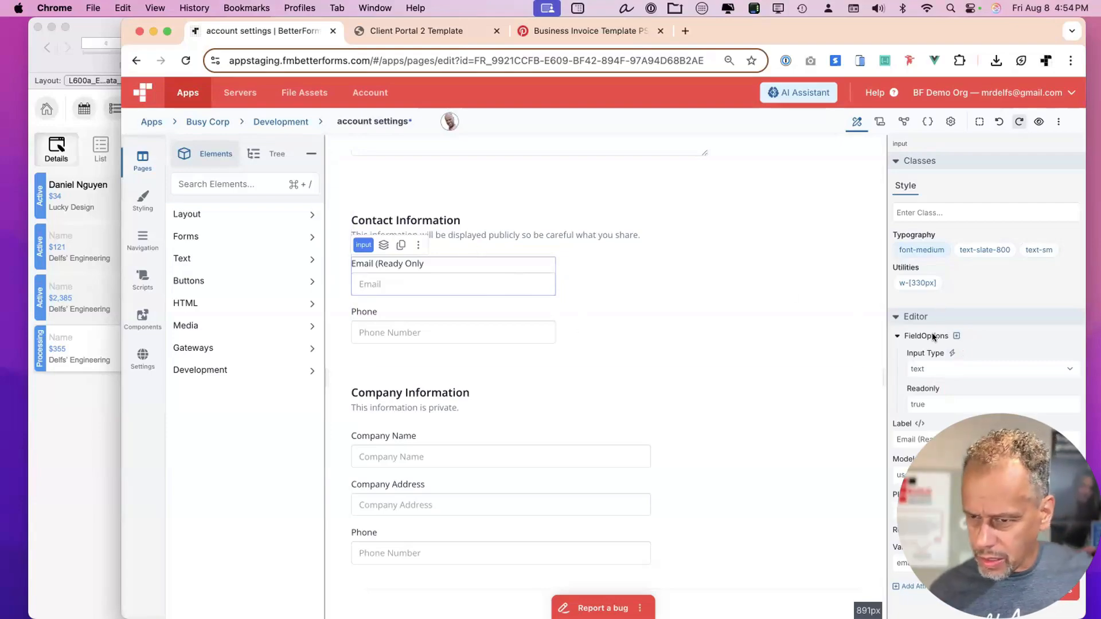
Add a styleClassesField option to the Email field with class 'bg-gr' and save the page.
click(955, 335)
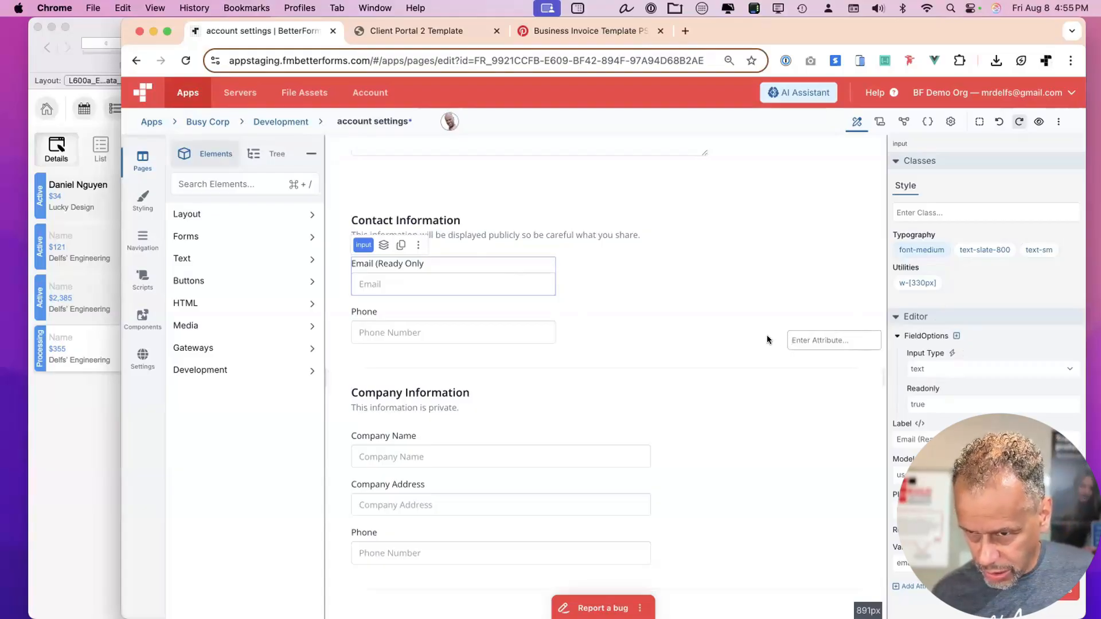
text(styleC)
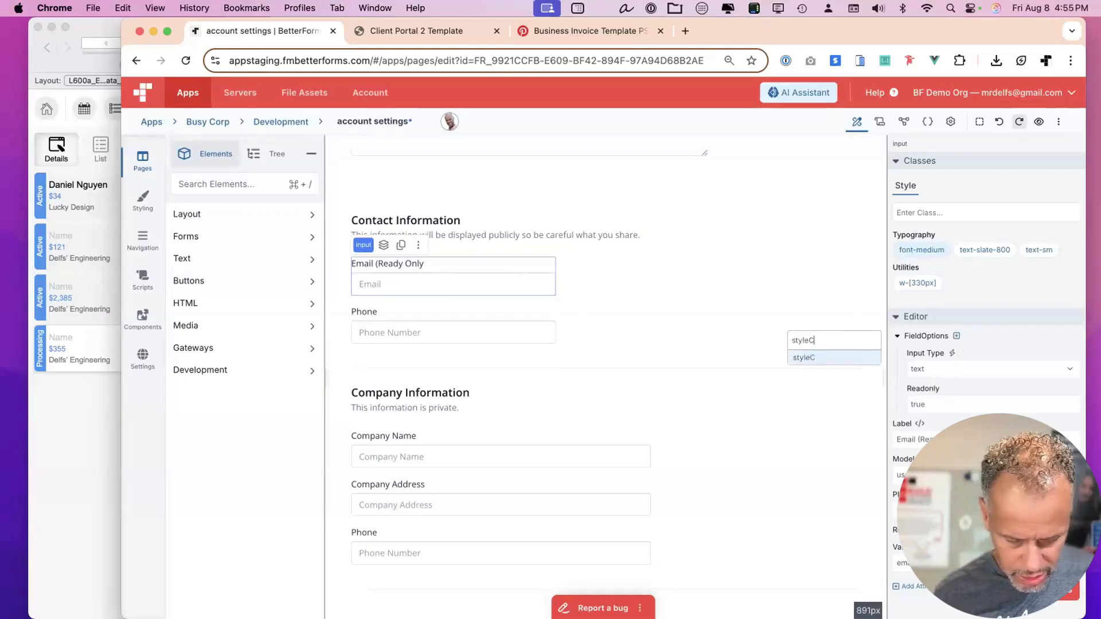
text(lassesFi)
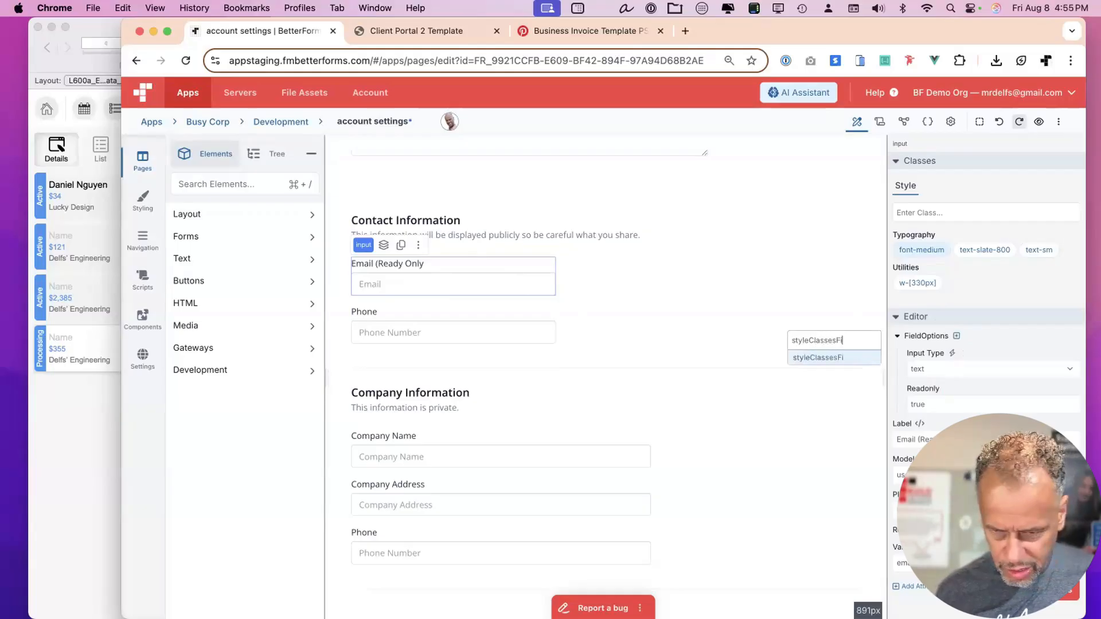
text(eld)
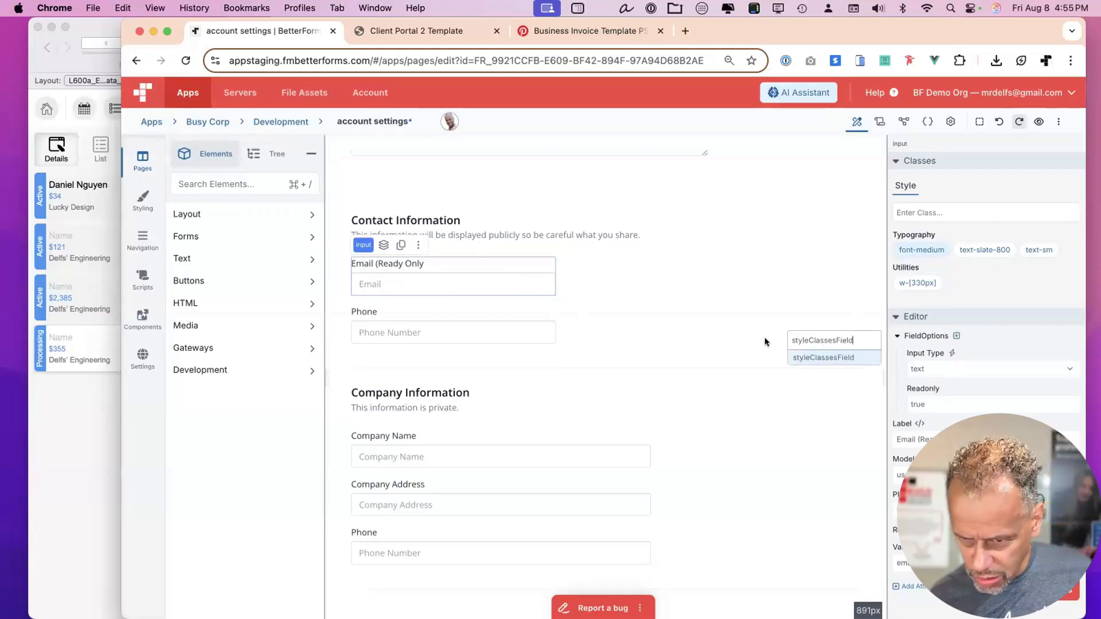
click(826, 357)
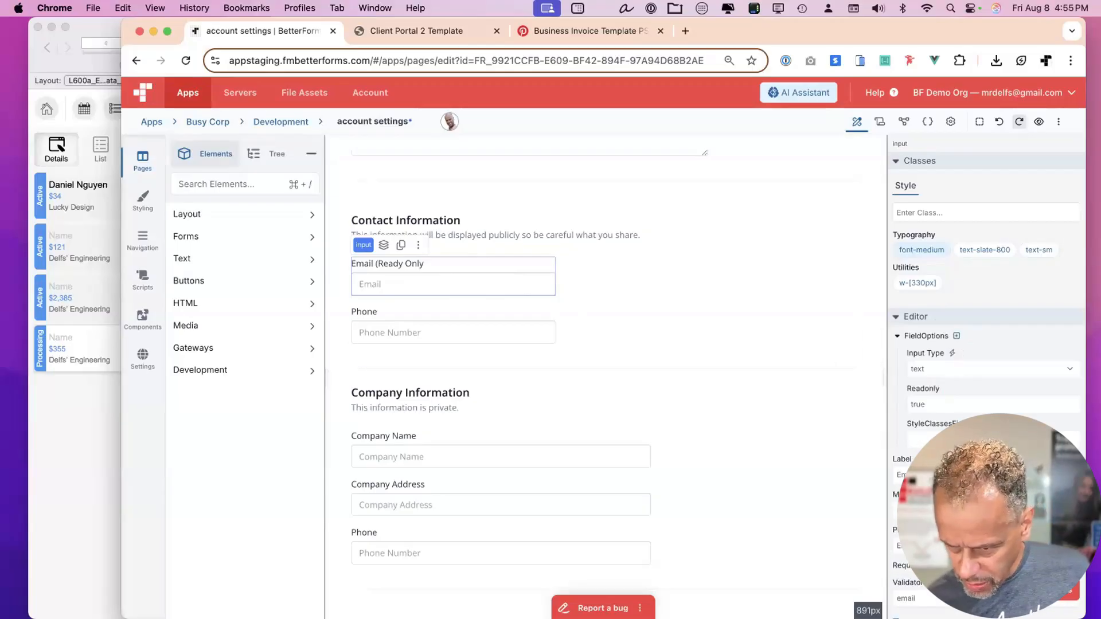
click(975, 439)
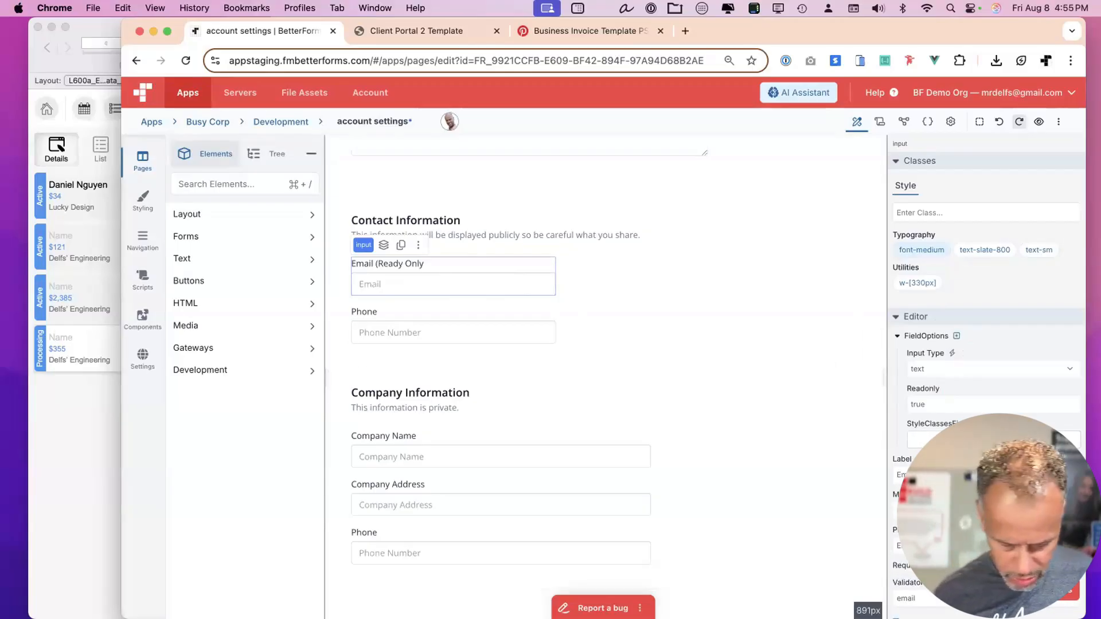
text(bg-gr)
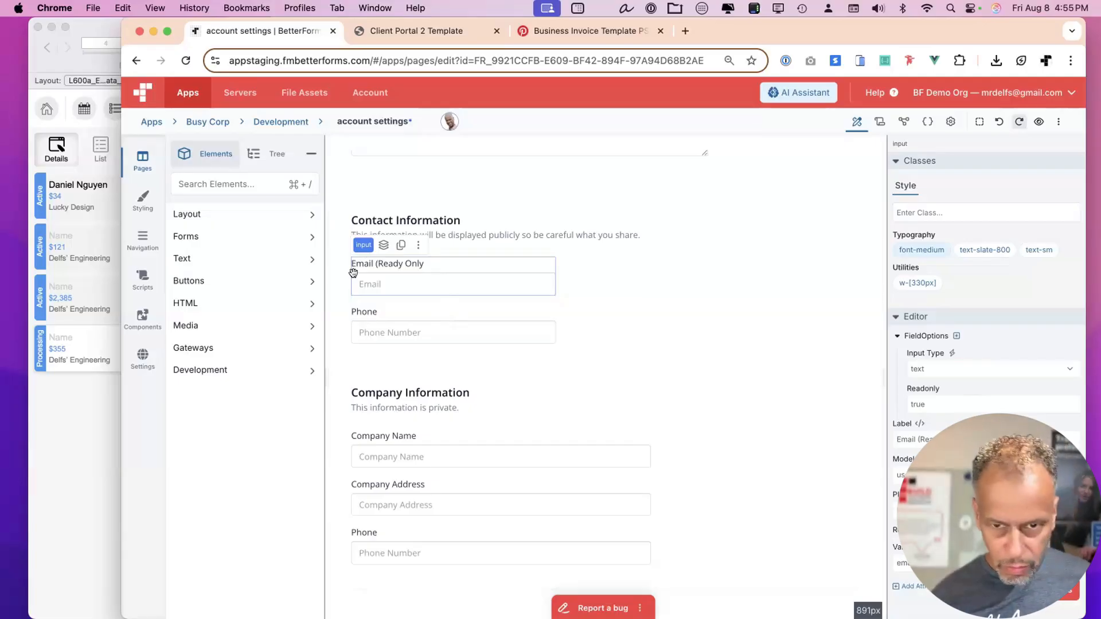
key(super+s)
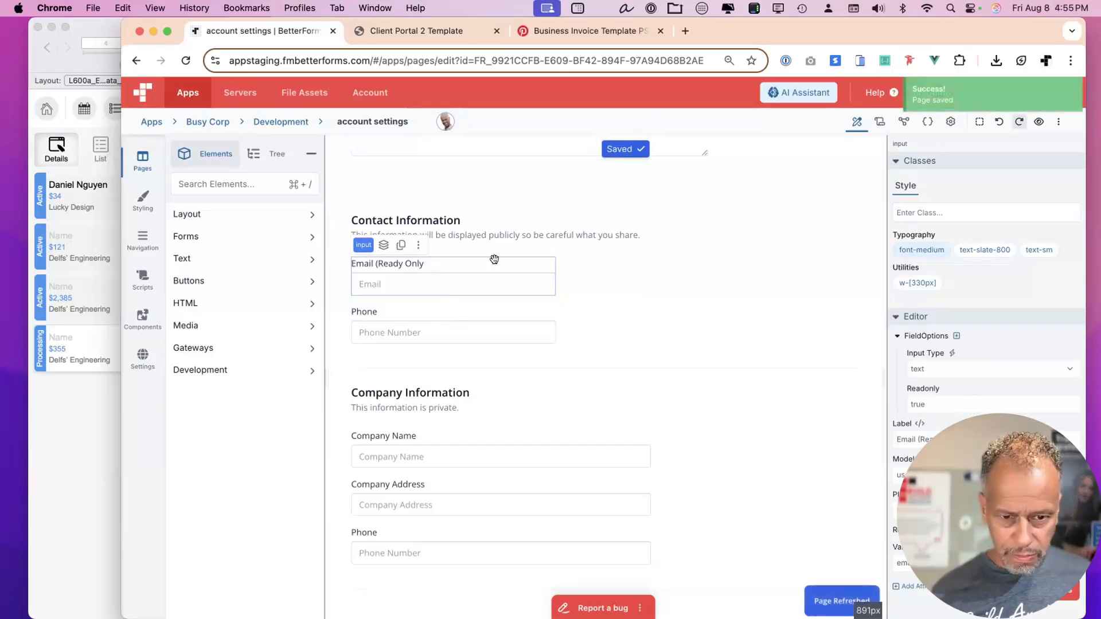
Delete the Push Notifications heading and empty group, then undo to restore them.
scroll(585, 192, up, 1)
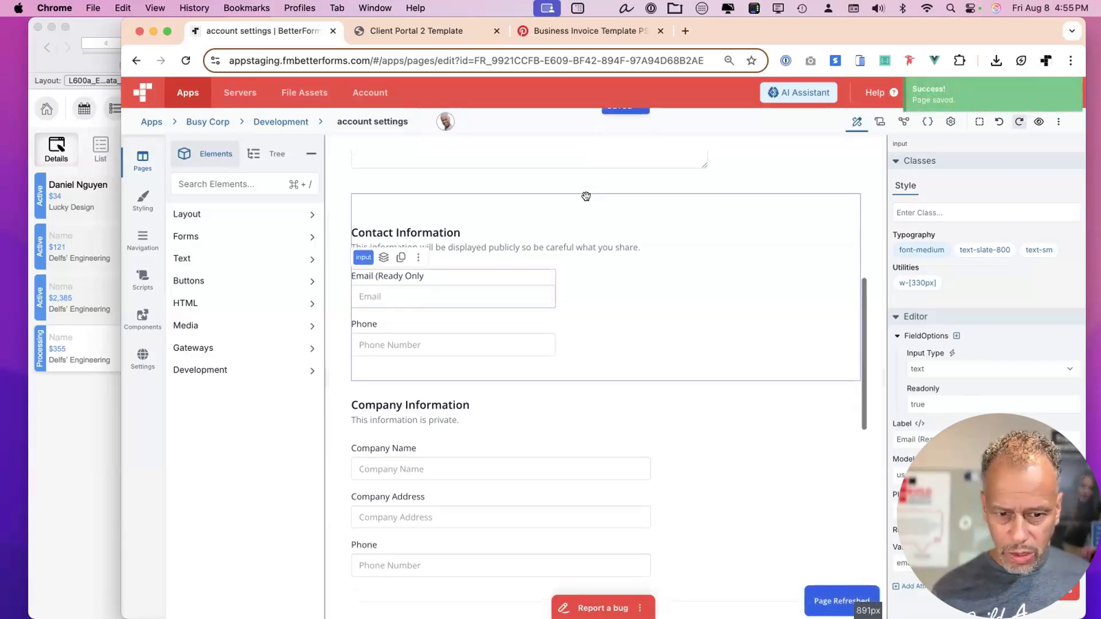
scroll(564, 468, down, 10)
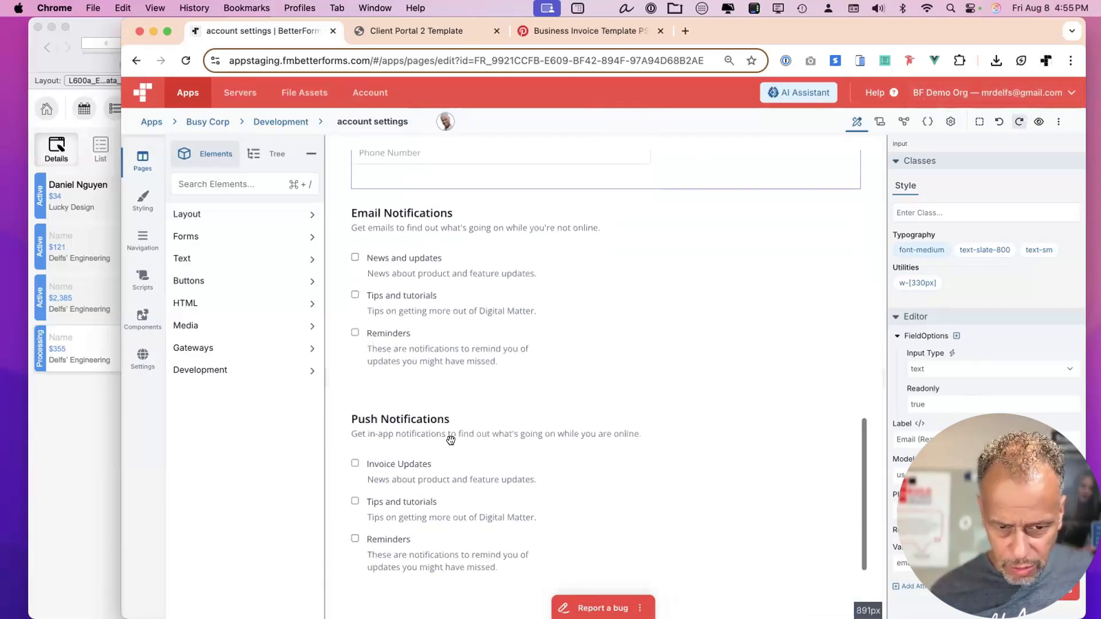
click(472, 418)
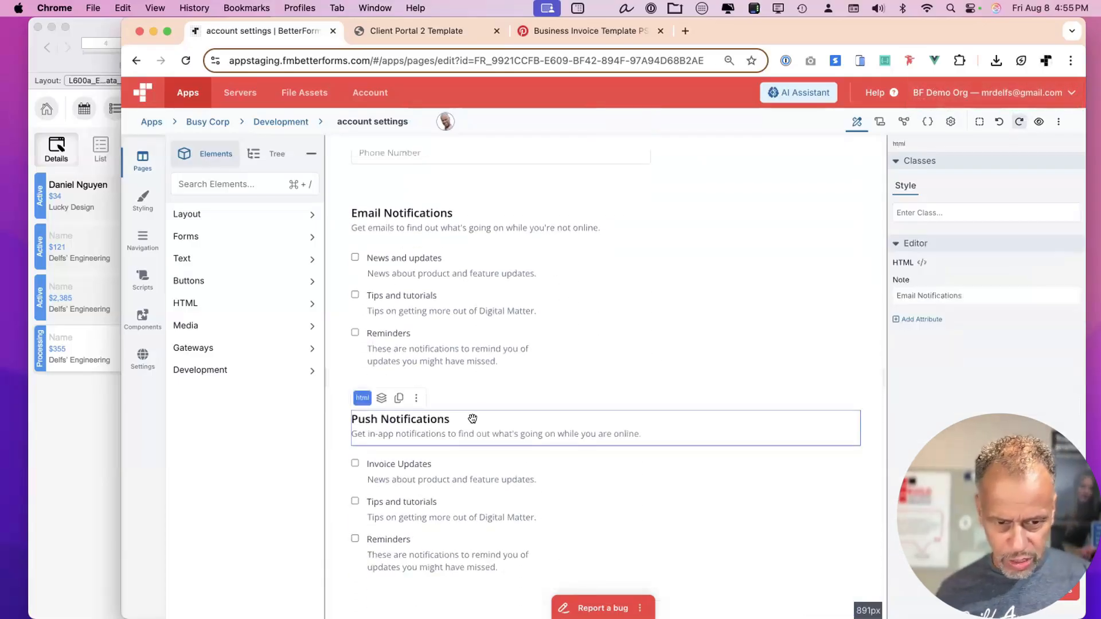
key(Delete)
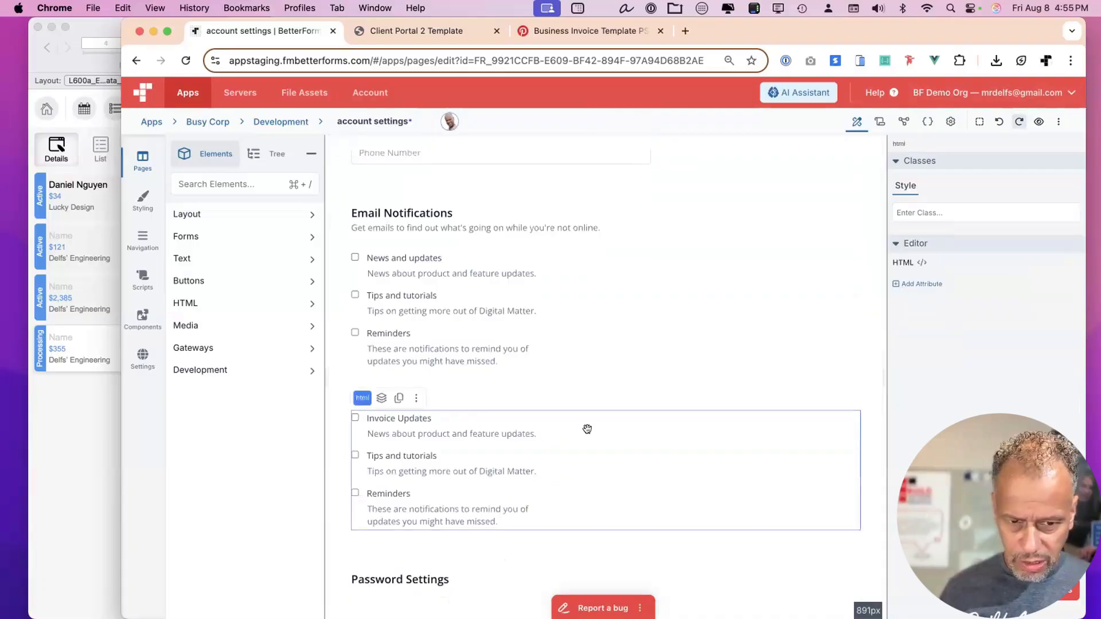
key(BackSpace)
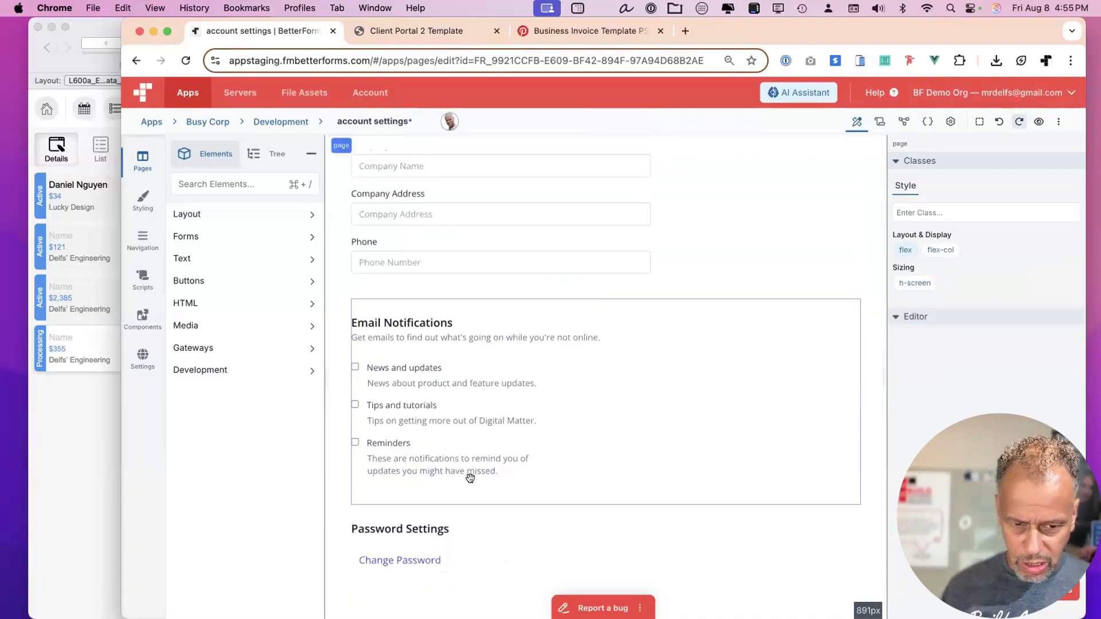
click(999, 122)
click(1000, 122)
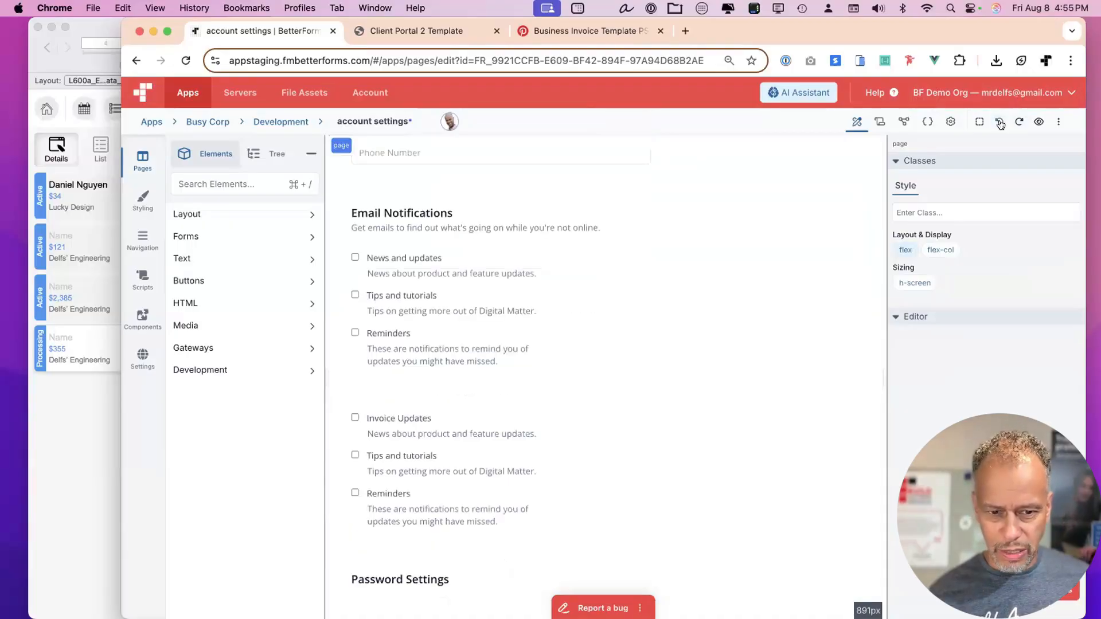
click(999, 122)
Check the attribute lists of the Push Notifications heading and checkbox group without adding anything.
click(471, 428)
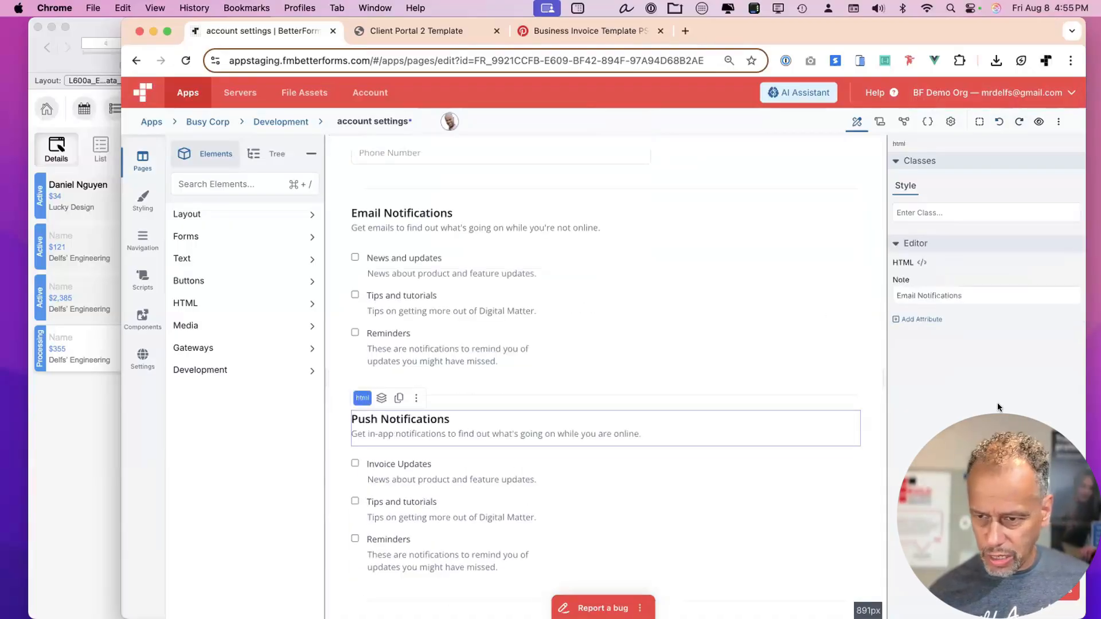
click(920, 319)
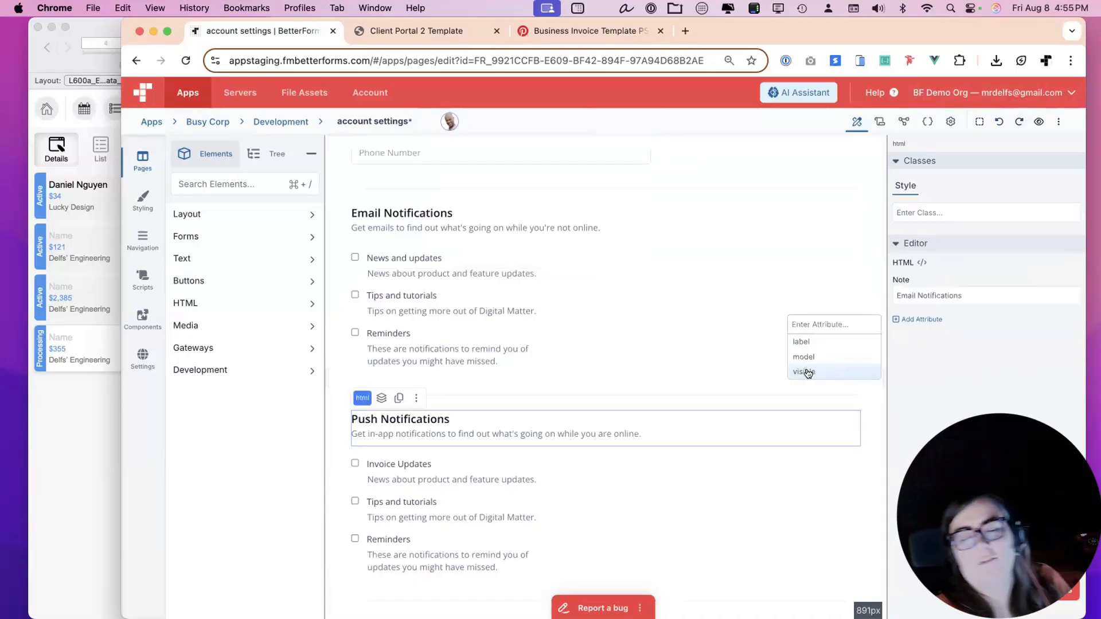
click(633, 458)
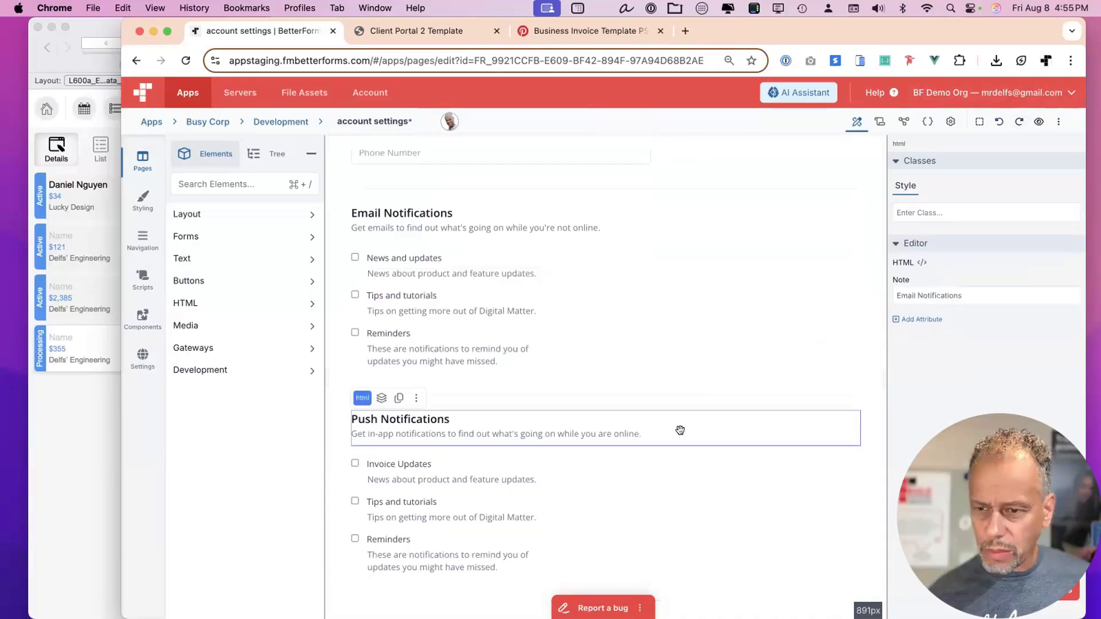
click(585, 499)
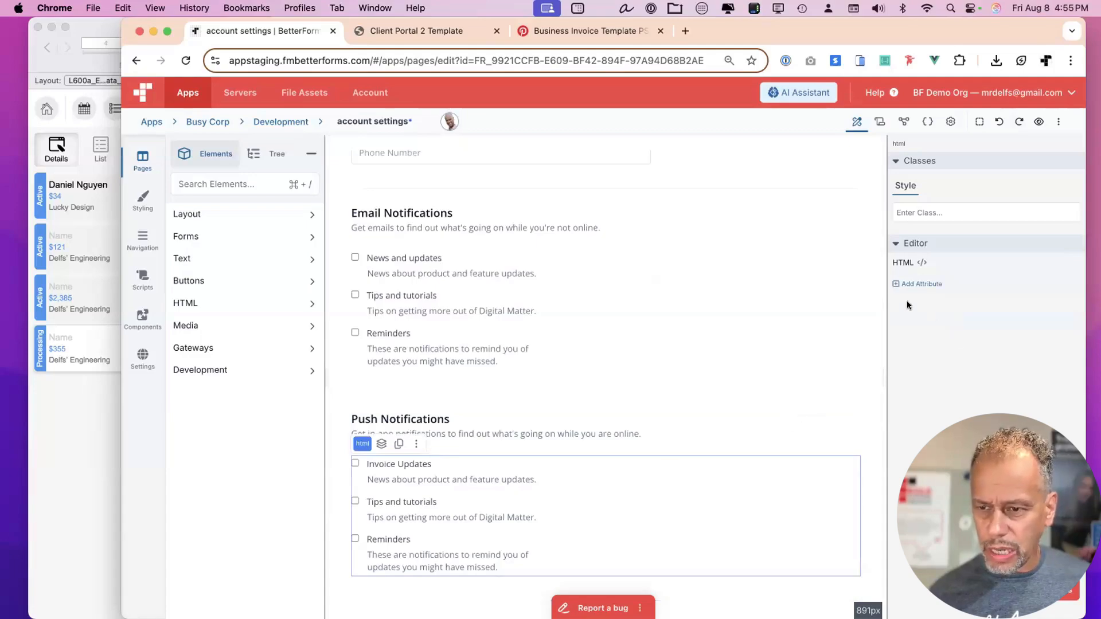
click(894, 283)
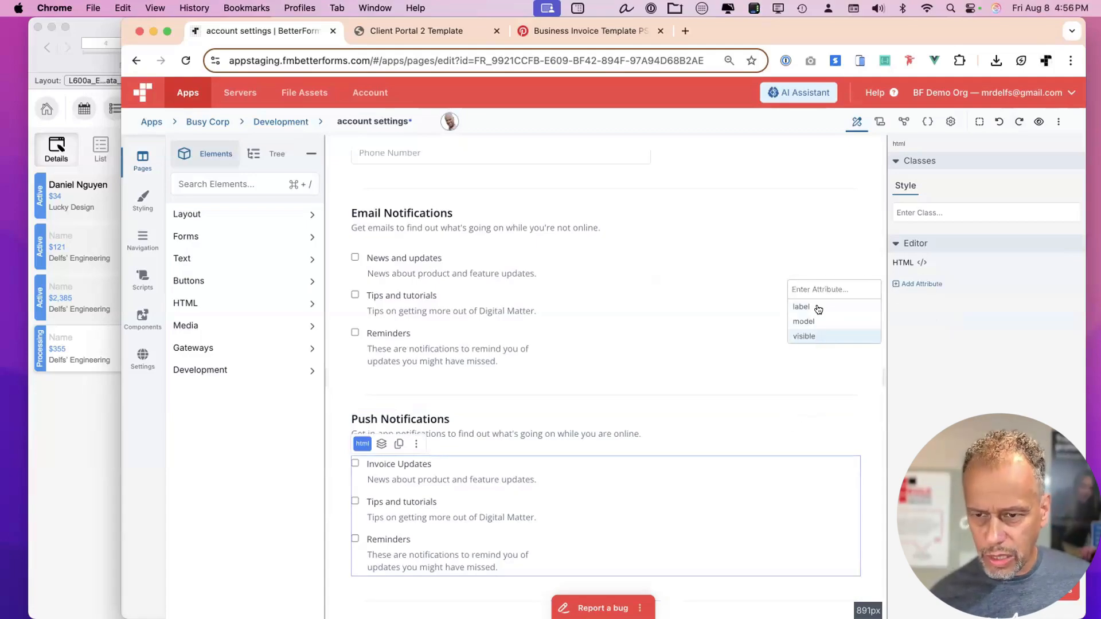
click(560, 475)
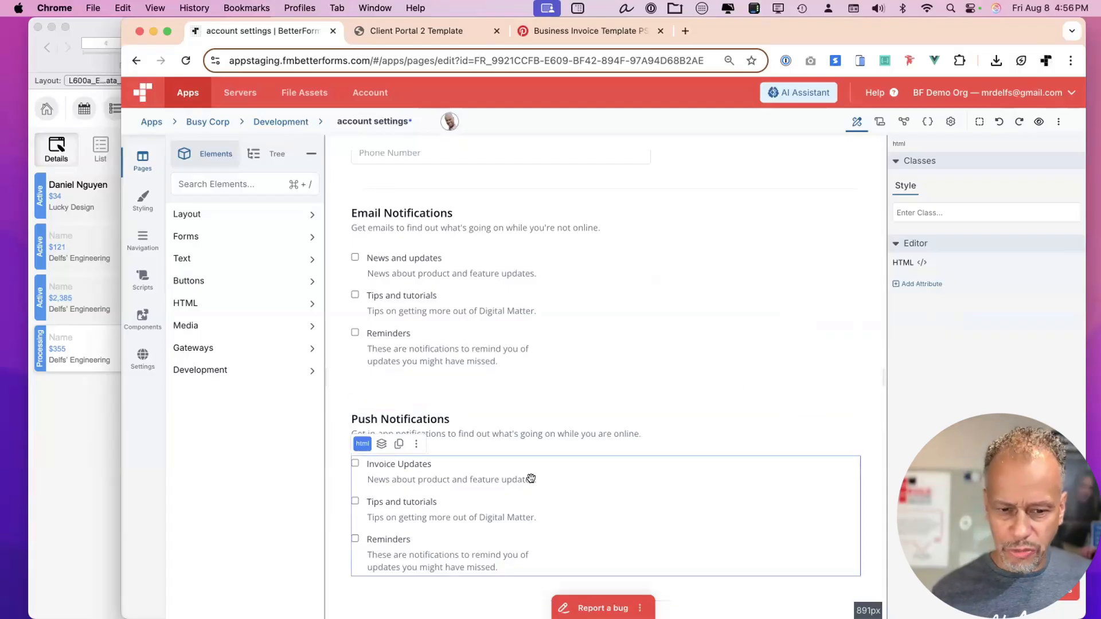
Remove the Push Notifications heading, Invoice Updates checkbox group and leftover empty group, then save.
click(510, 439)
key(Delete)
click(478, 481)
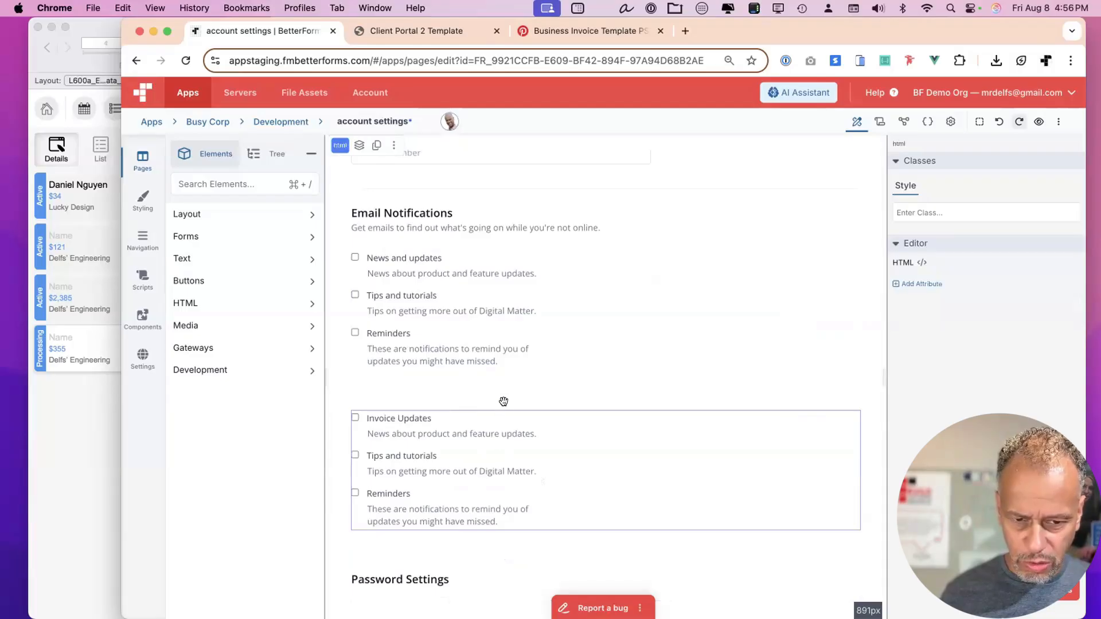
key(Delete)
click(476, 482)
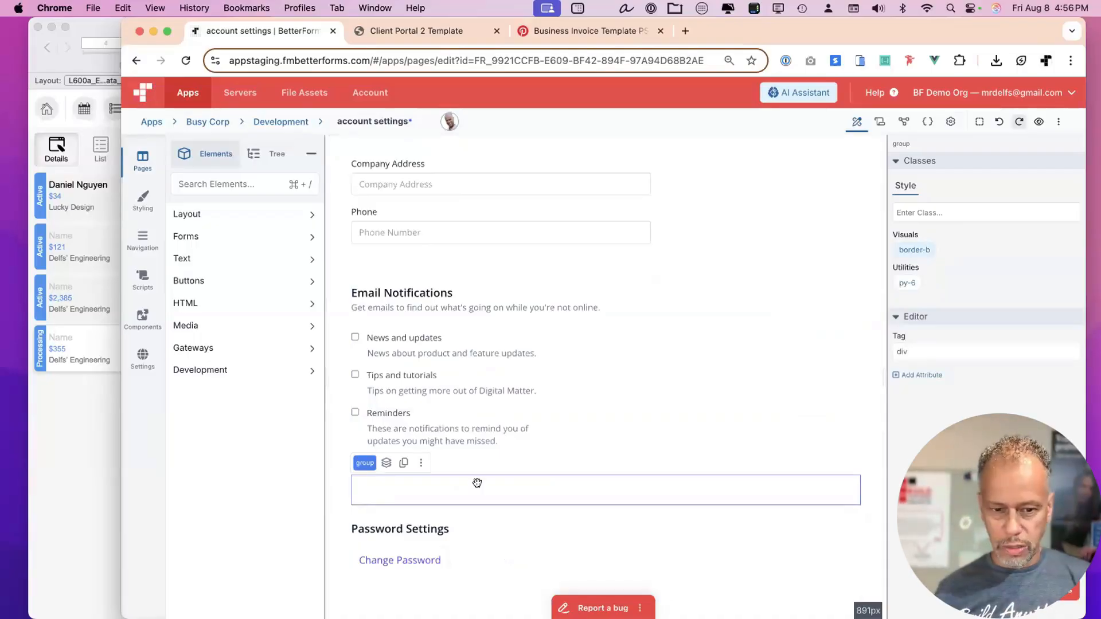
key(Delete)
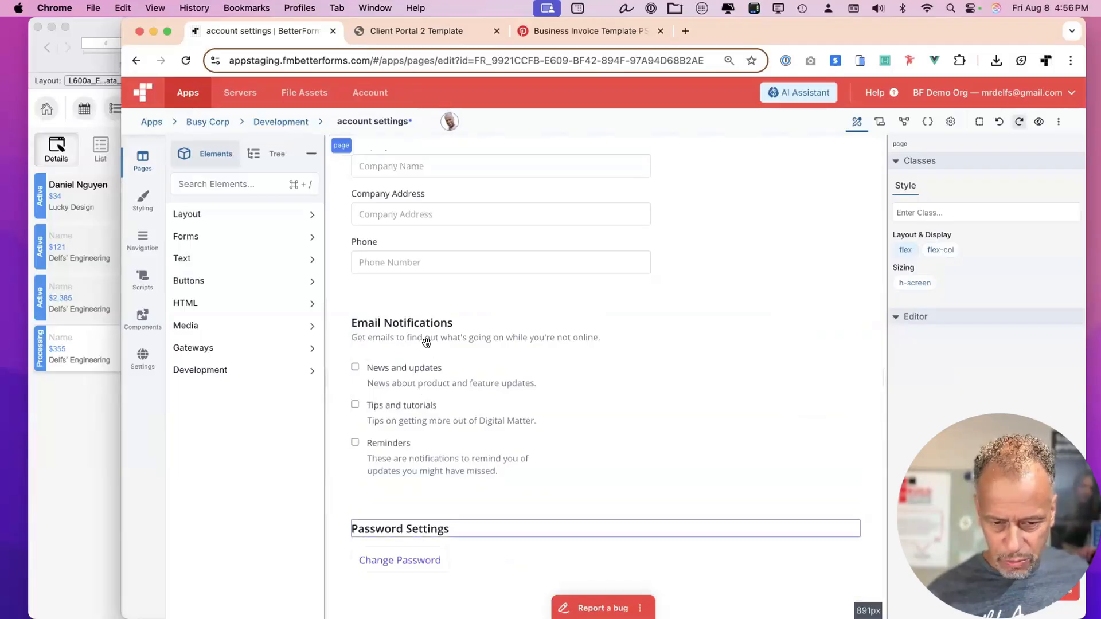
scroll(460, 348, up, 1)
scroll(459, 349, up, 10)
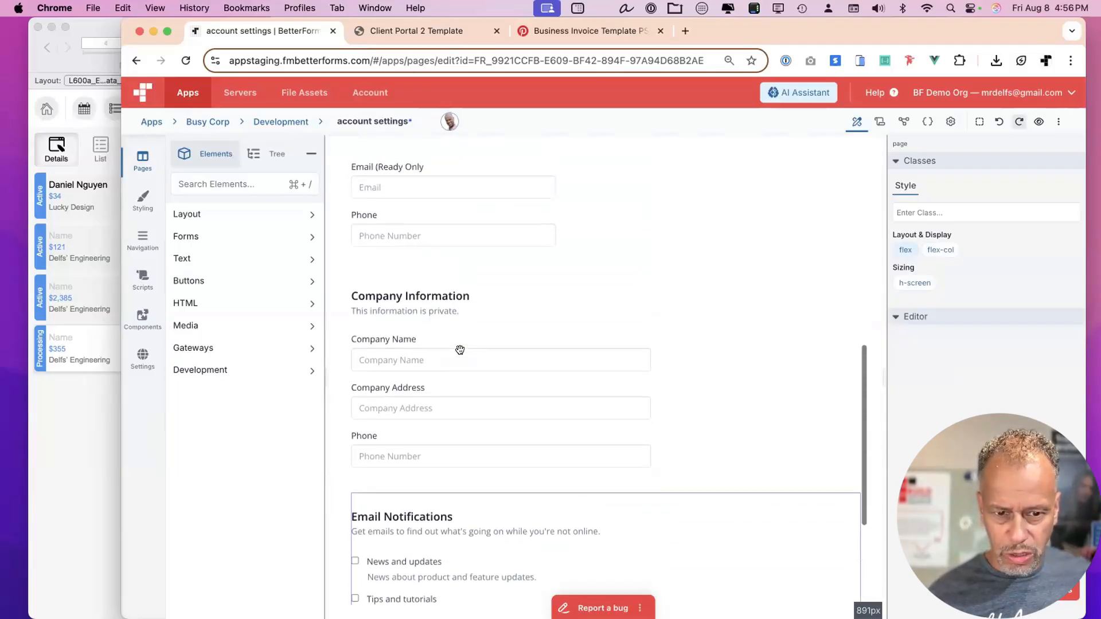
scroll(460, 348, up, 3)
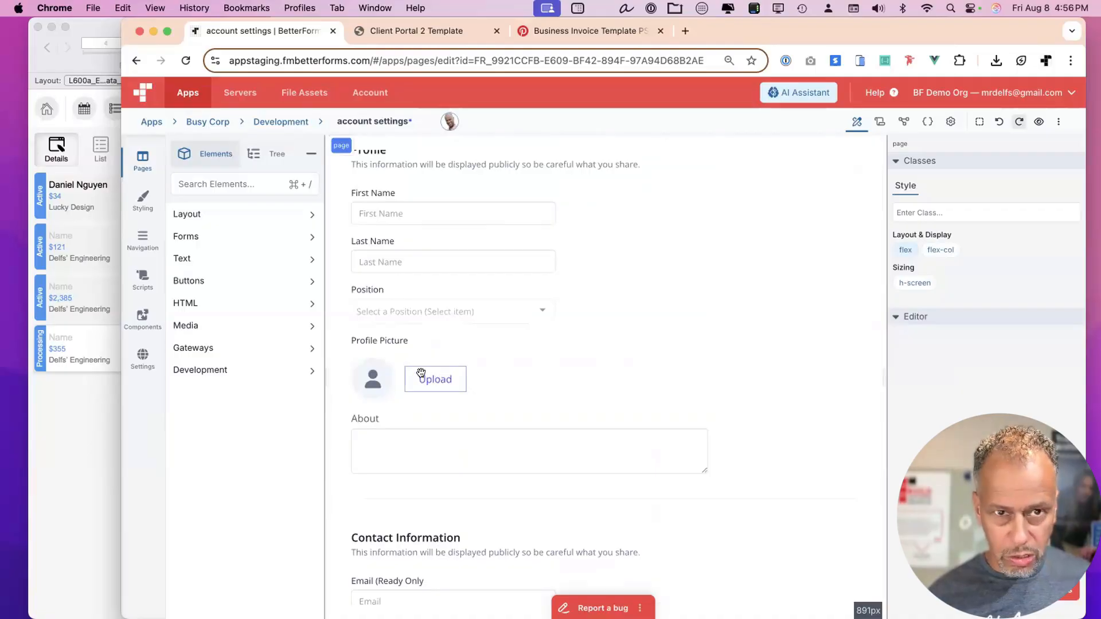
key(super+s)
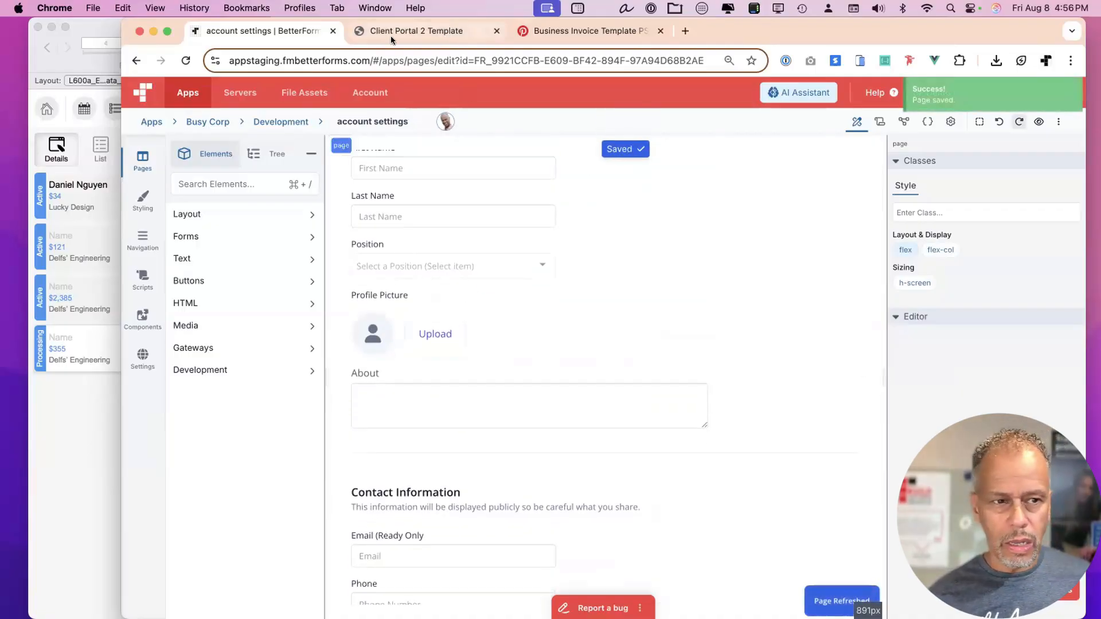
Switch FileMaker to the Contacts layout, then preview the account settings page in the portal.
key(super+Tab)
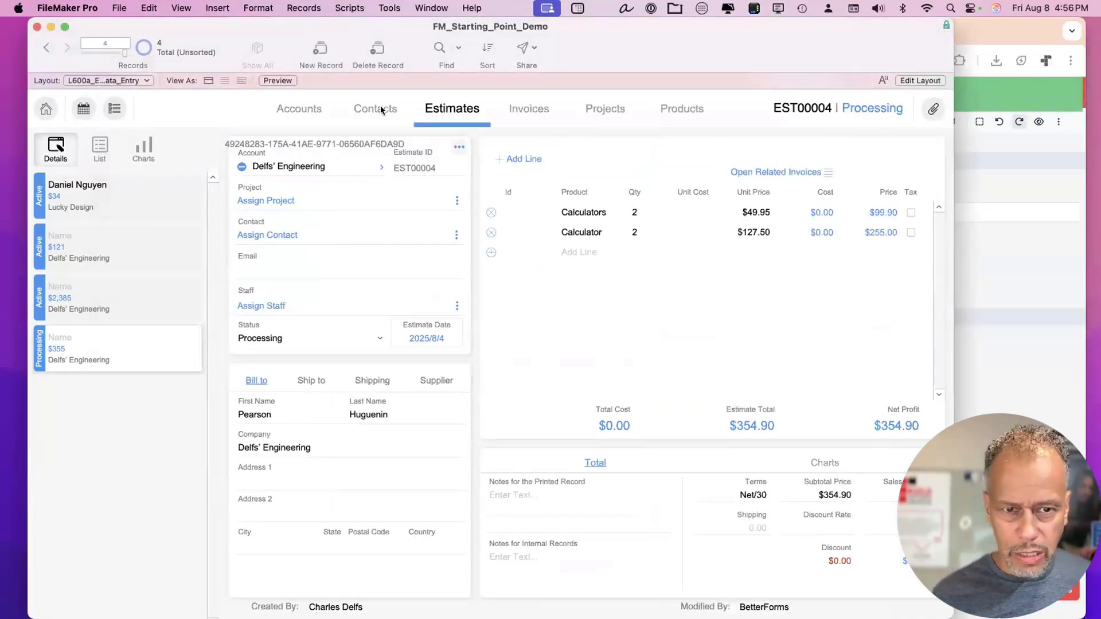
click(381, 108)
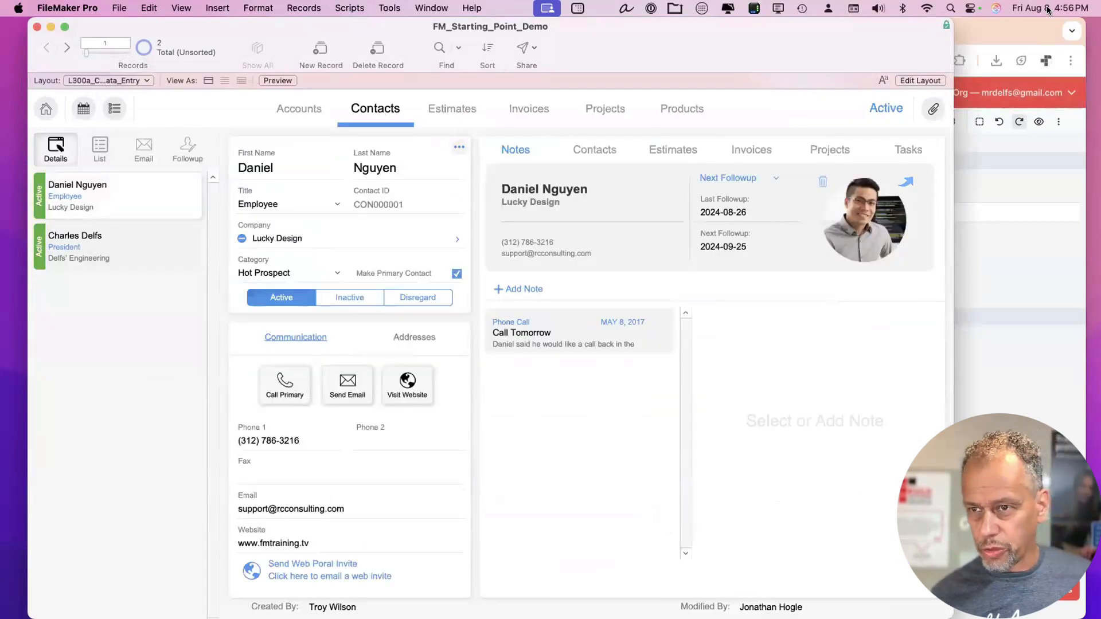
key(super+Tab)
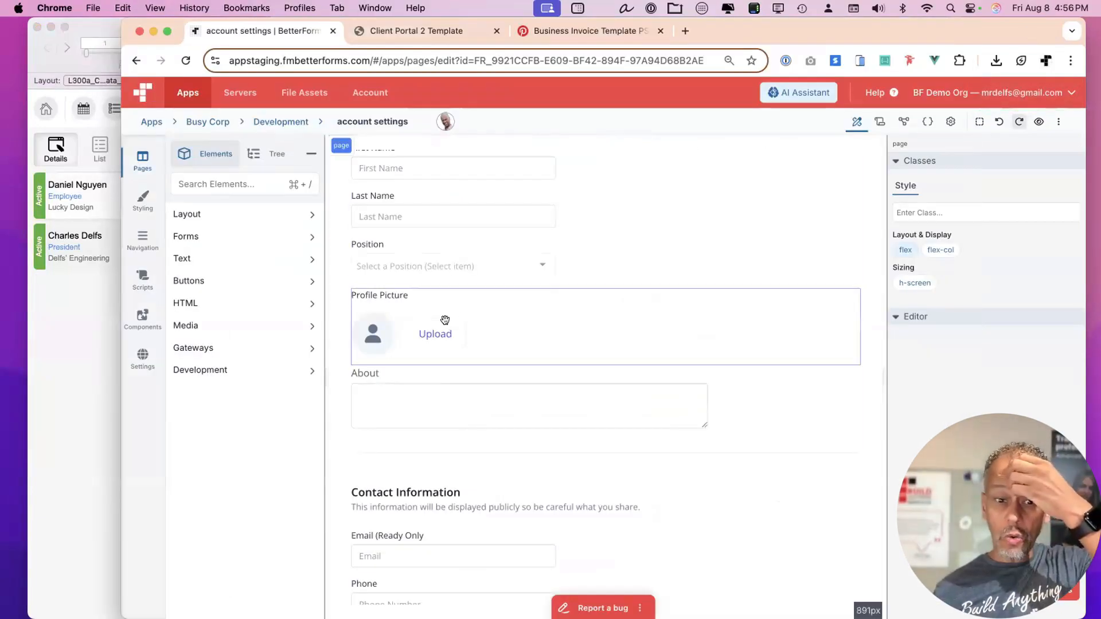
click(1037, 121)
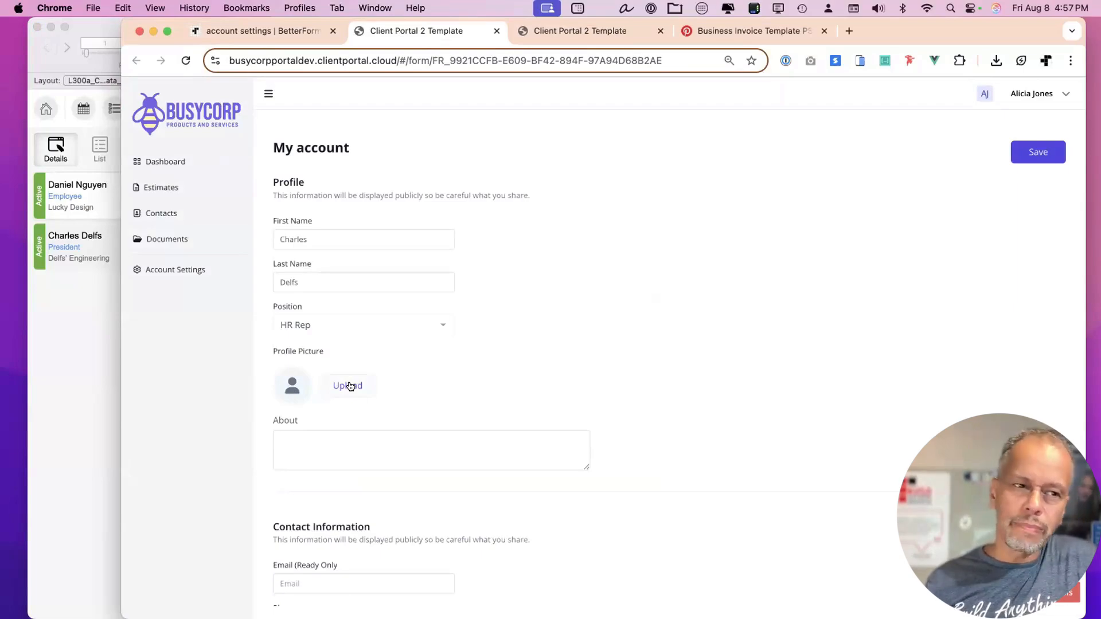
Upload saving data.png as the profile picture and inspect the model in the developer tools.
click(110, 24)
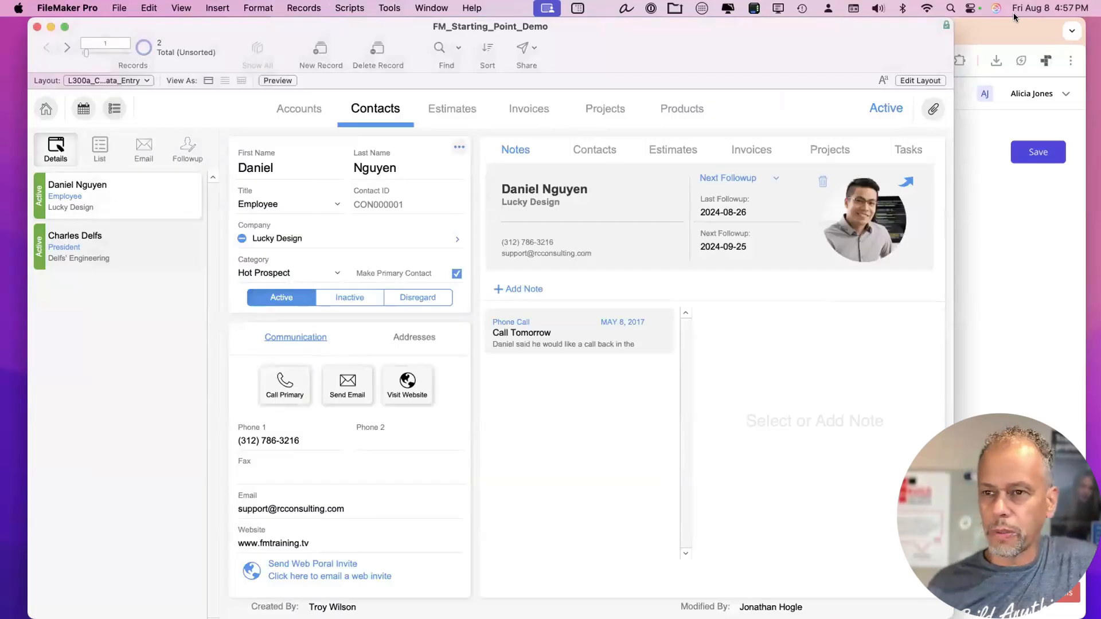
click(1008, 34)
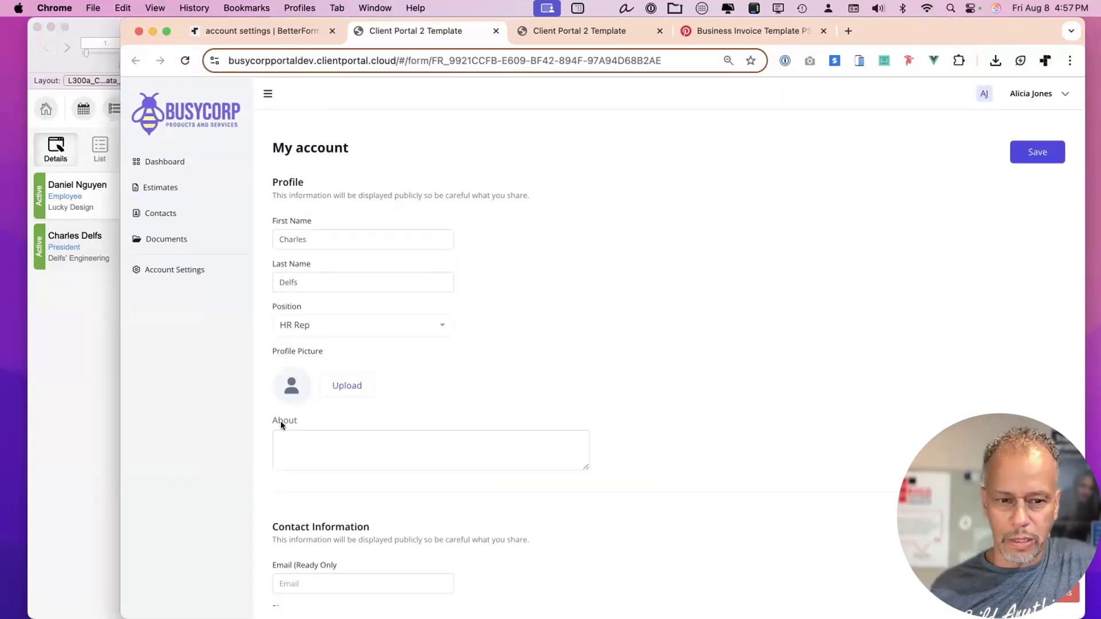
click(356, 388)
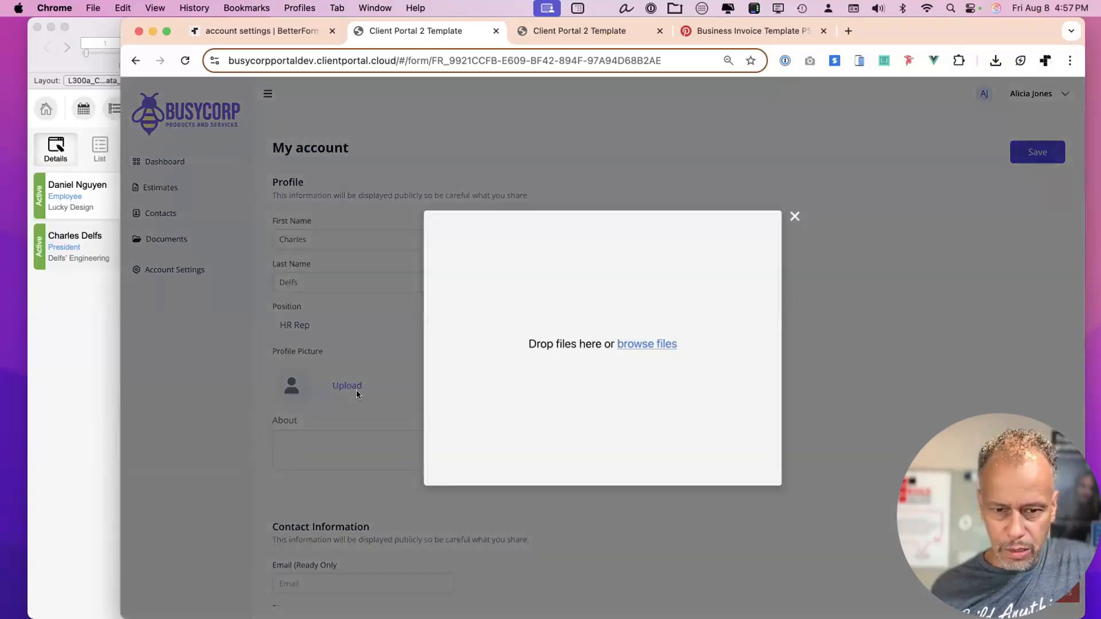
click(651, 347)
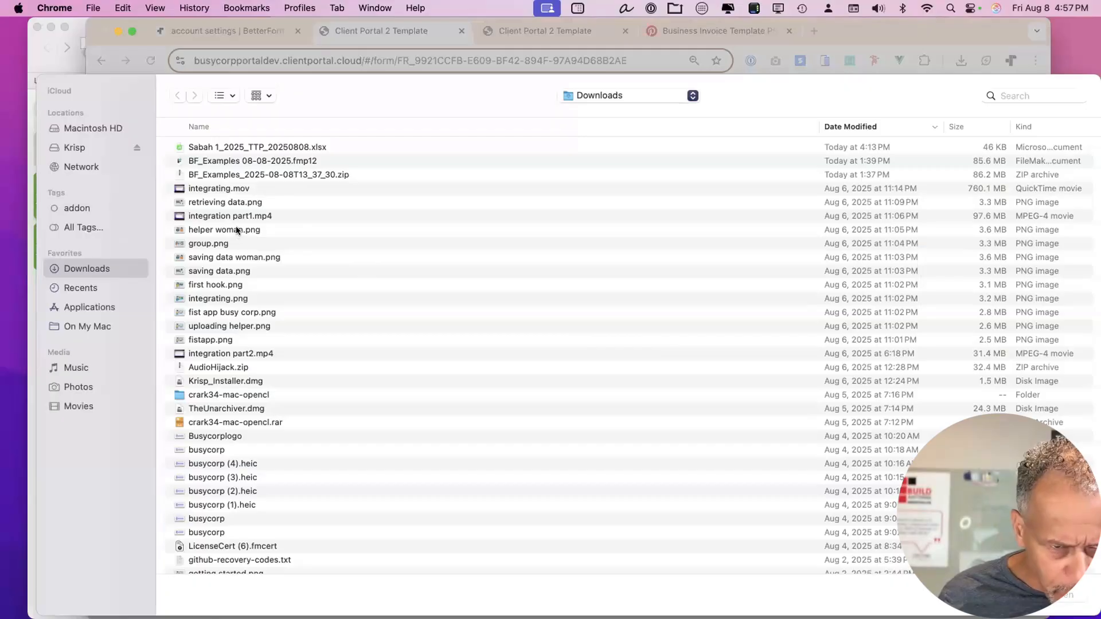
click(229, 270)
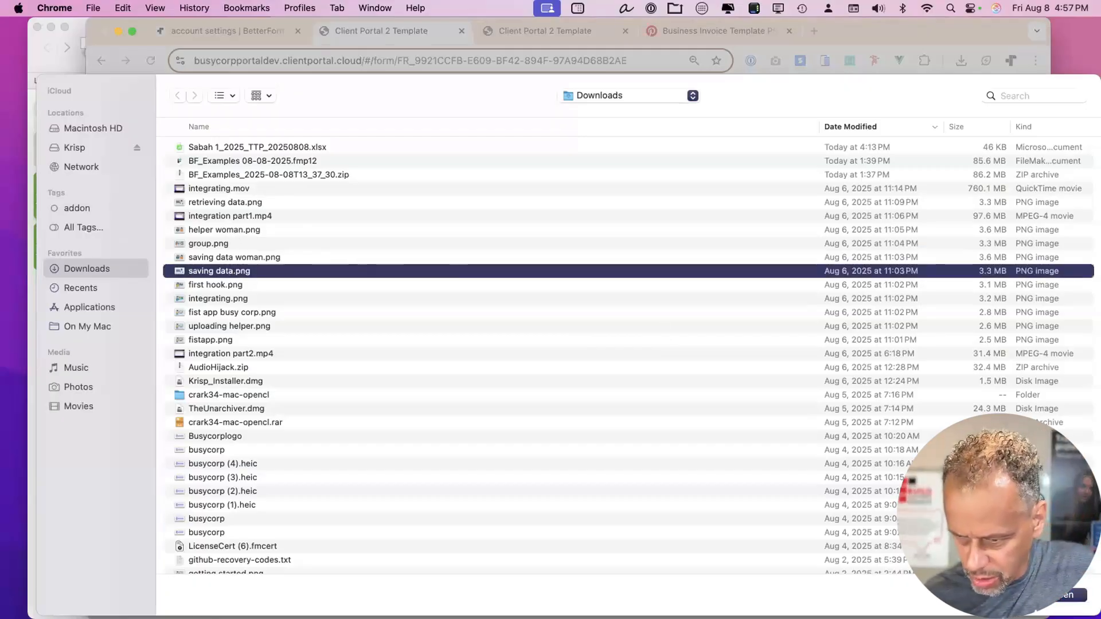
key(Return)
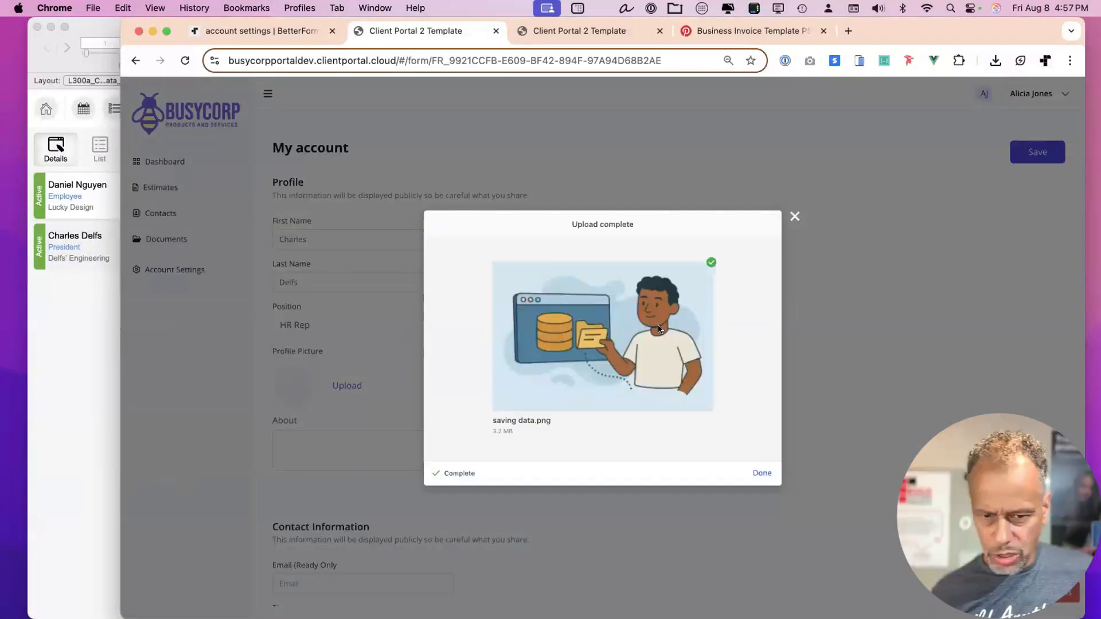
click(761, 473)
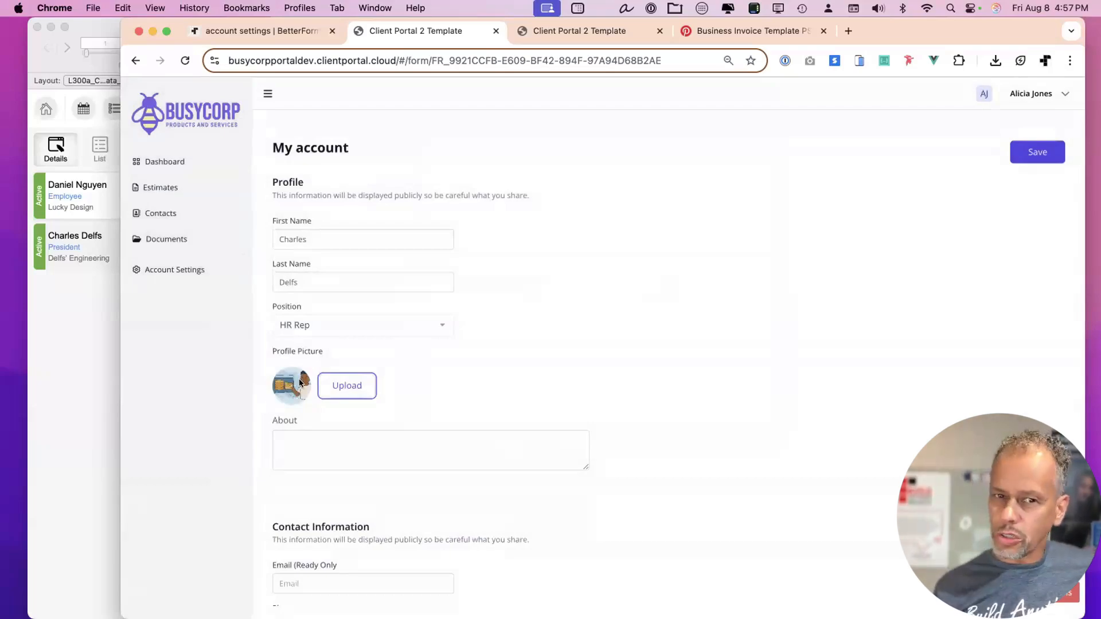
scroll(327, 415, down, 1)
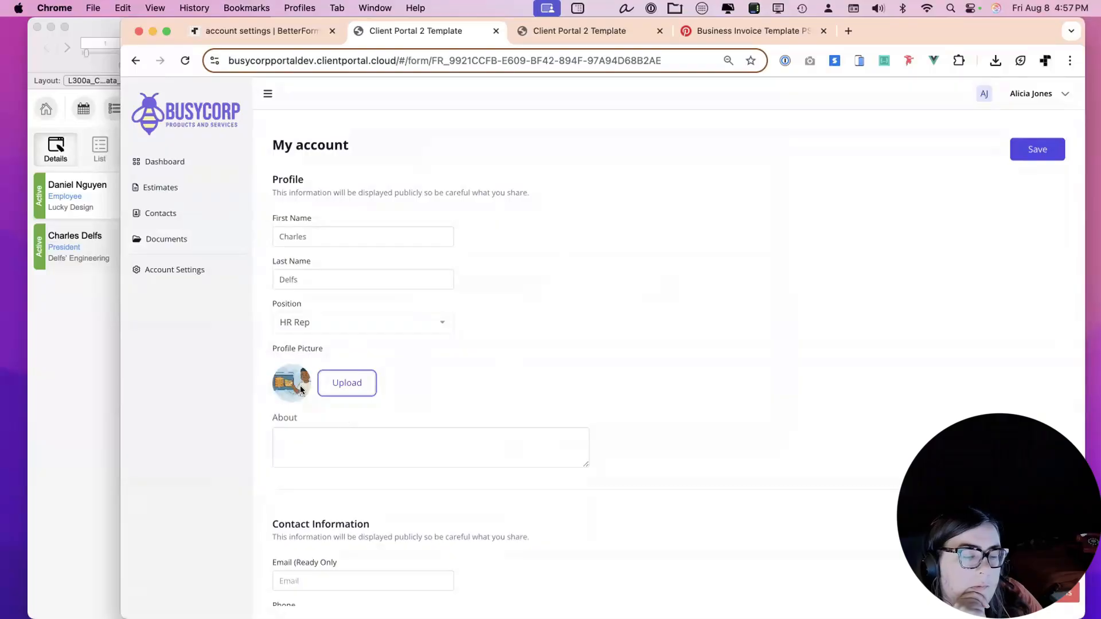
scroll(734, 356, up, 1)
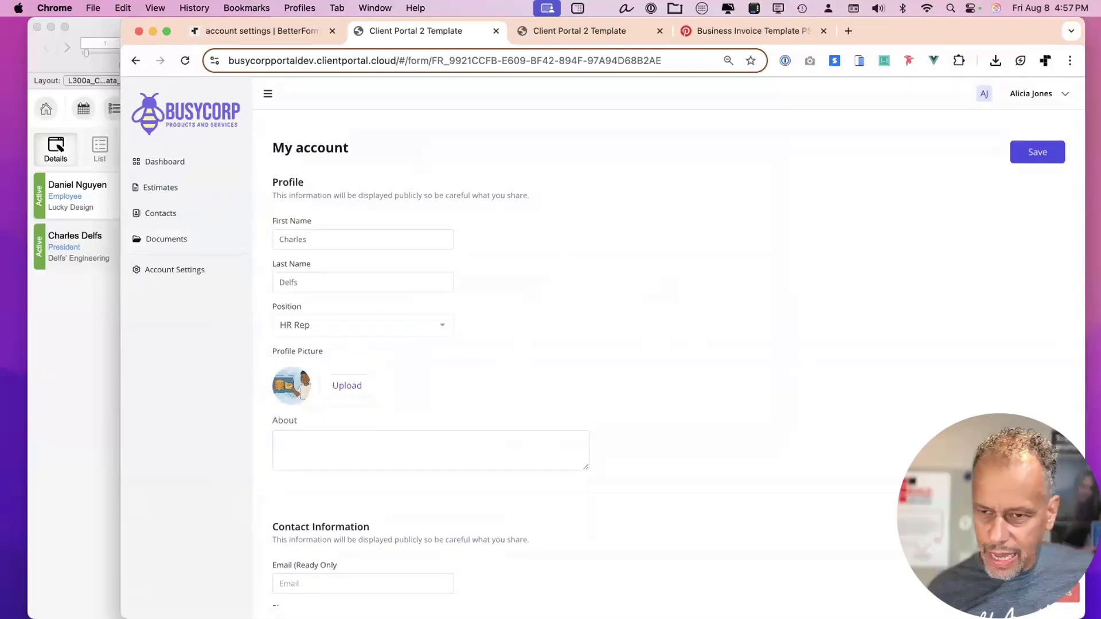
key(ctrl+shift+d)
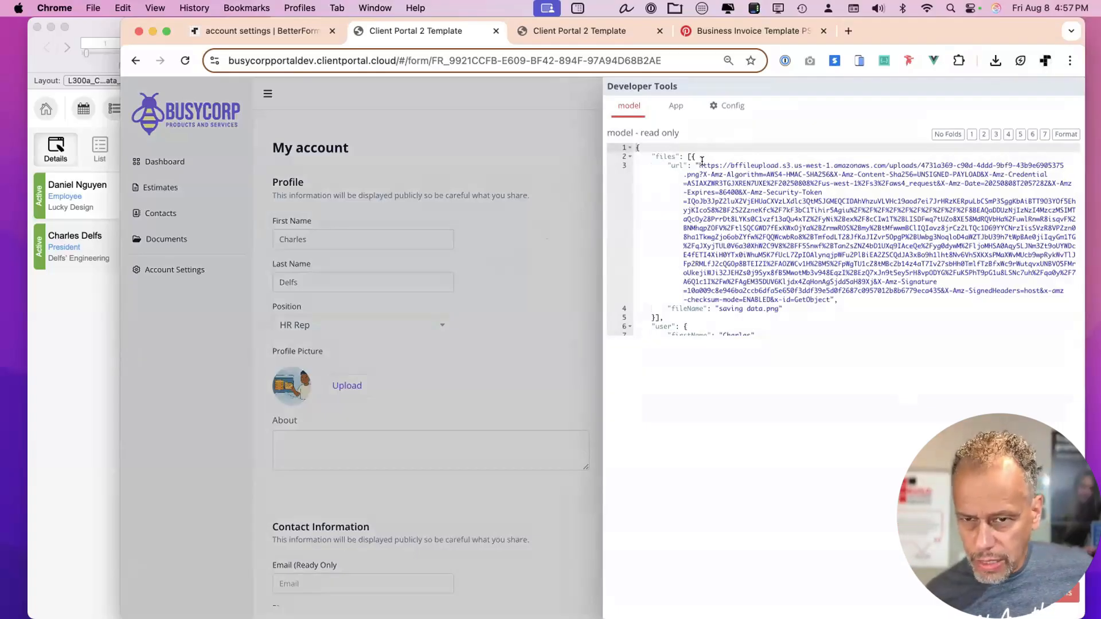
Open the uploaded file's S3 URL from the model in a new browser tab.
mouse_move(698, 165)
mouse_down()
mouse_move(860, 258)
mouse_move(833, 299)
mouse_up()
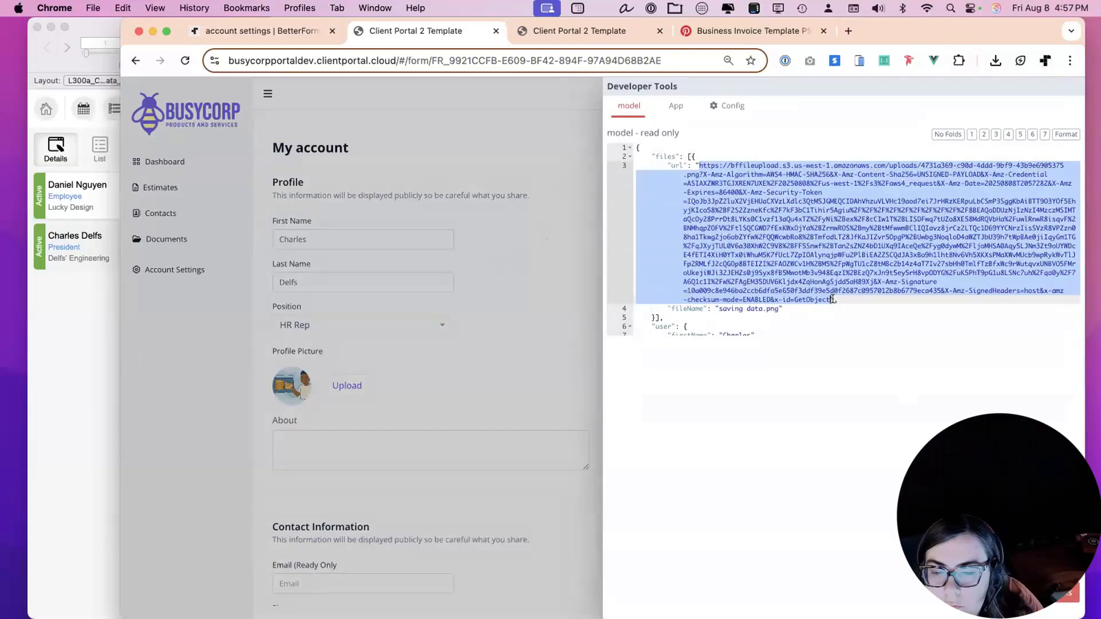
key(super+c)
key(super+t)
key(super+v)
key(Return)
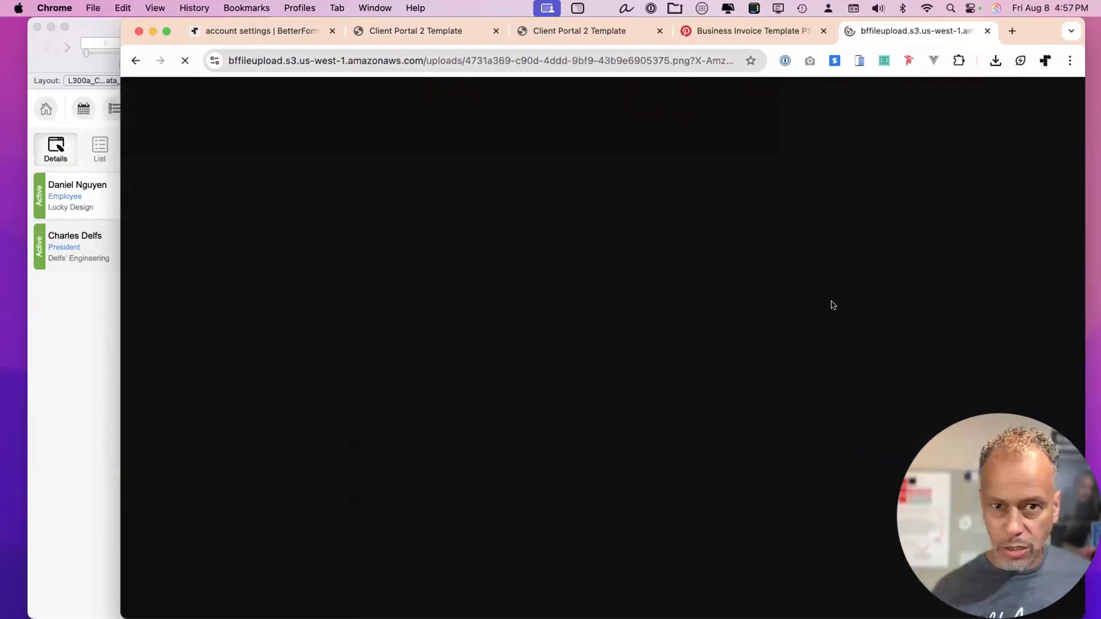
Close the image tab and developer tools, and narrow the browser to reveal FileMaker.
click(983, 32)
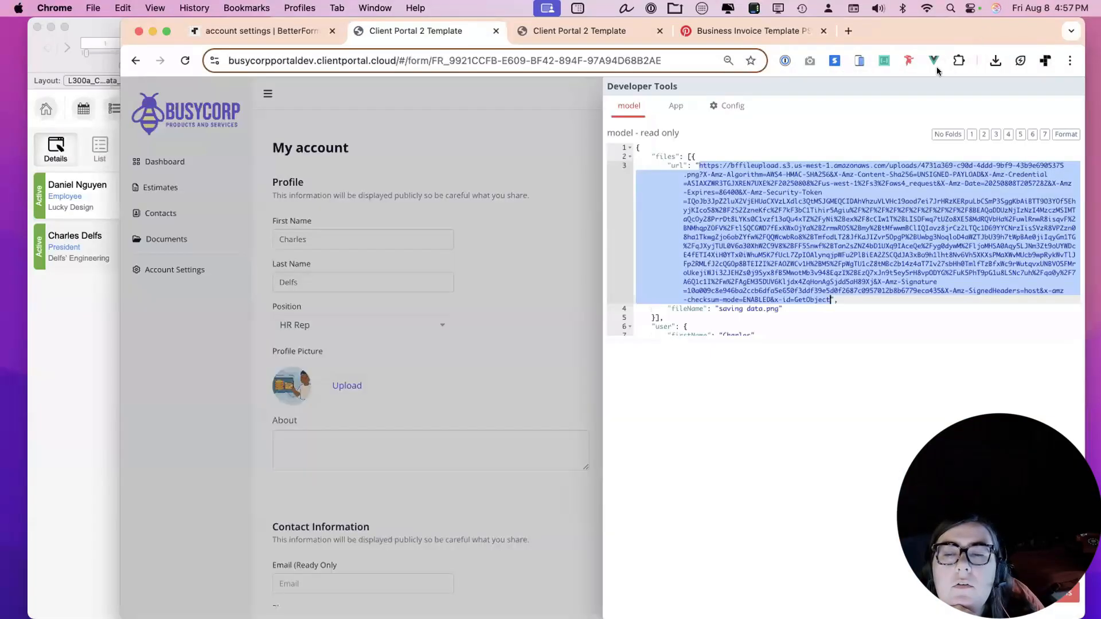
click(564, 121)
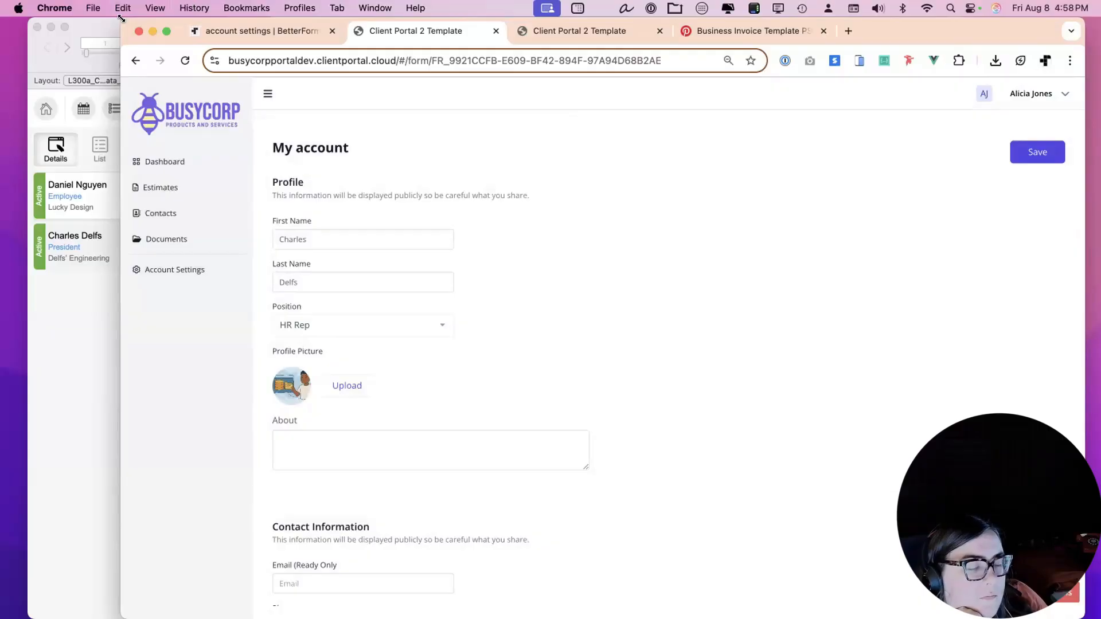
drag(120, 17, 198, 8)
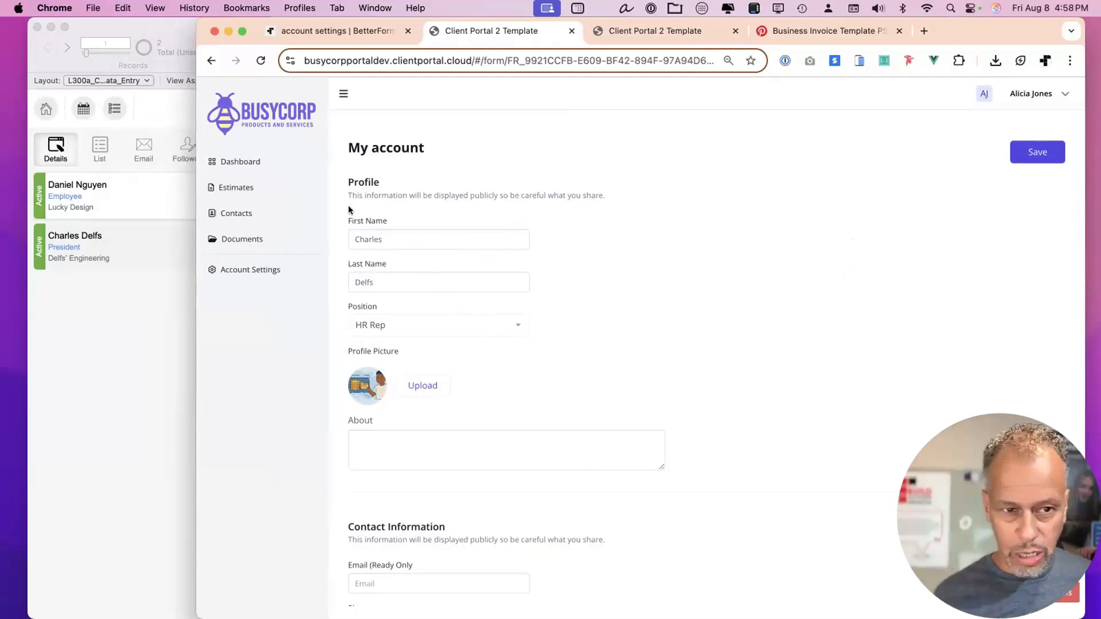
drag(193, 306, 338, 295)
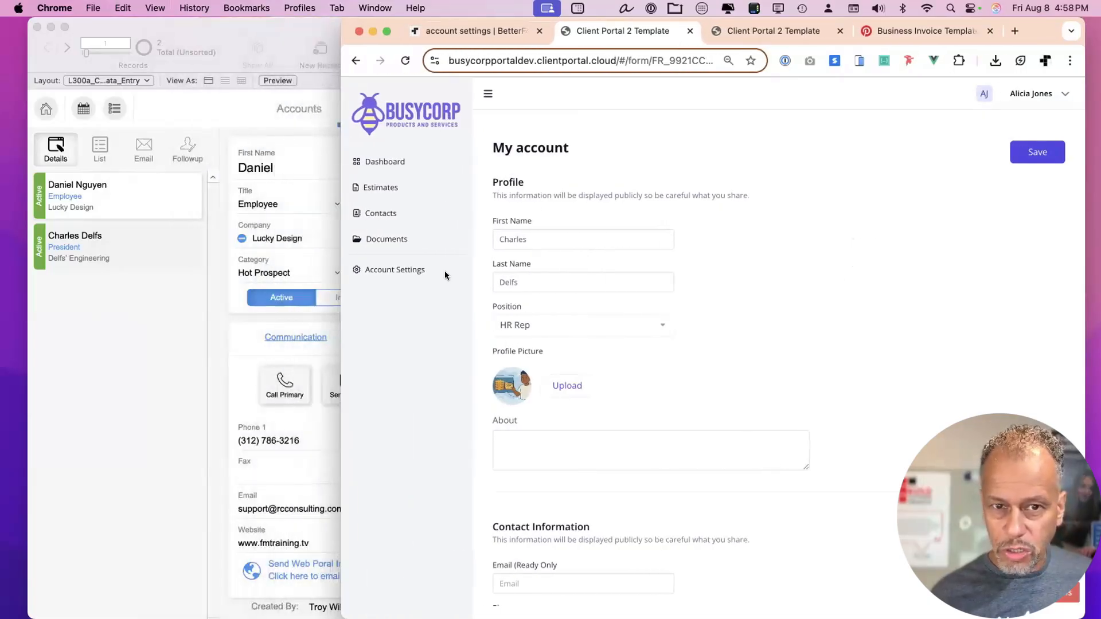
Set the page's Scoped Hook Set Name to 'account', enable the onFormRequest hook, and save.
click(475, 32)
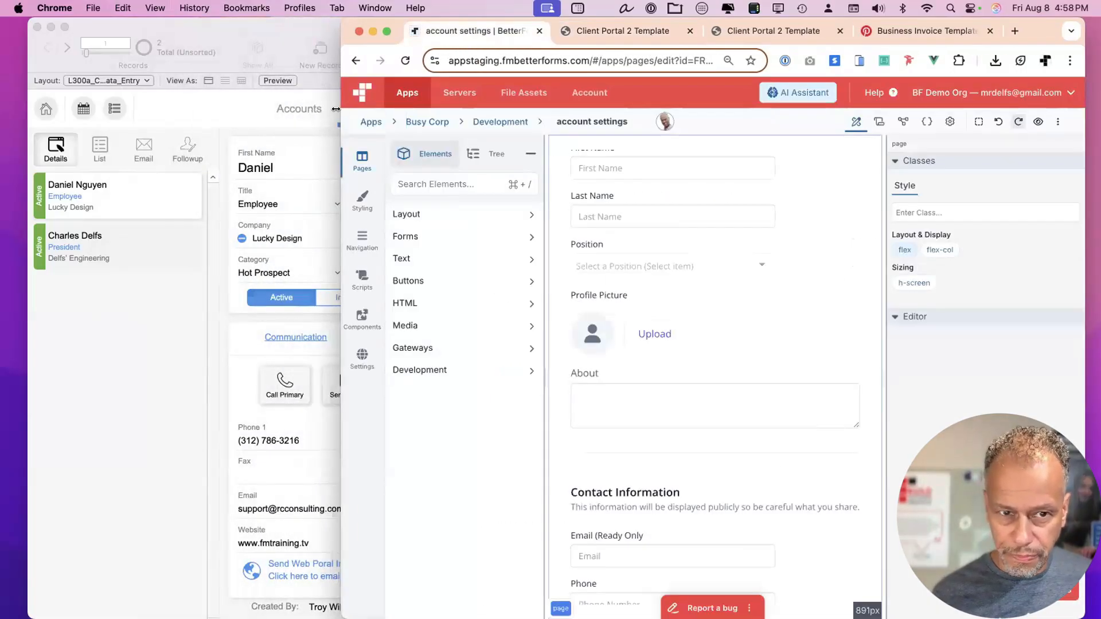
drag(341, 112, 144, 100)
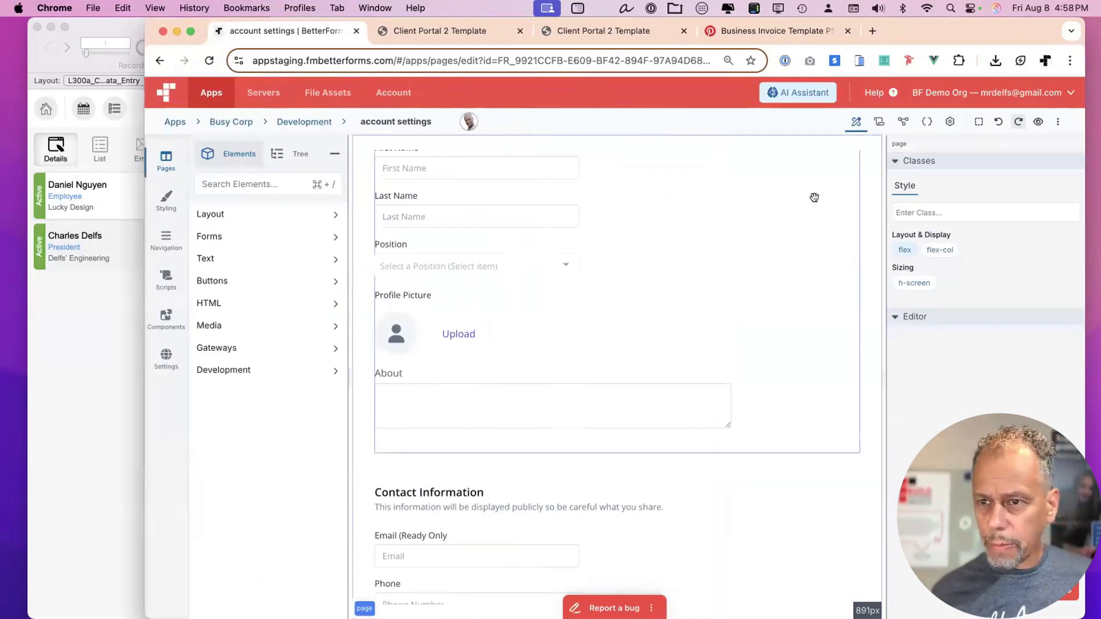
click(949, 122)
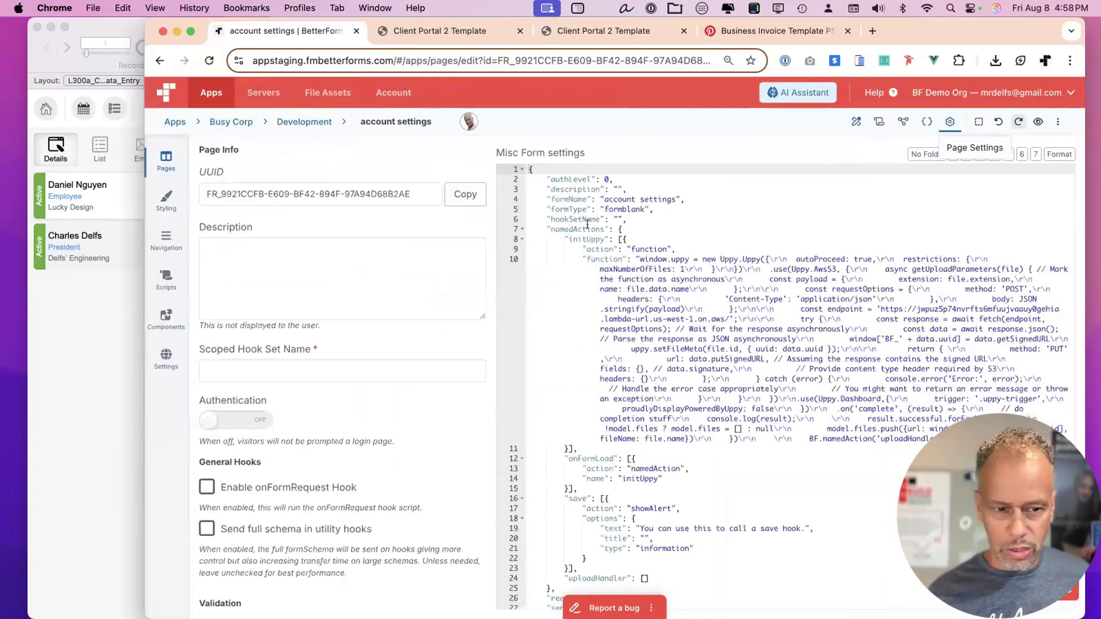
click(251, 367)
text(account)
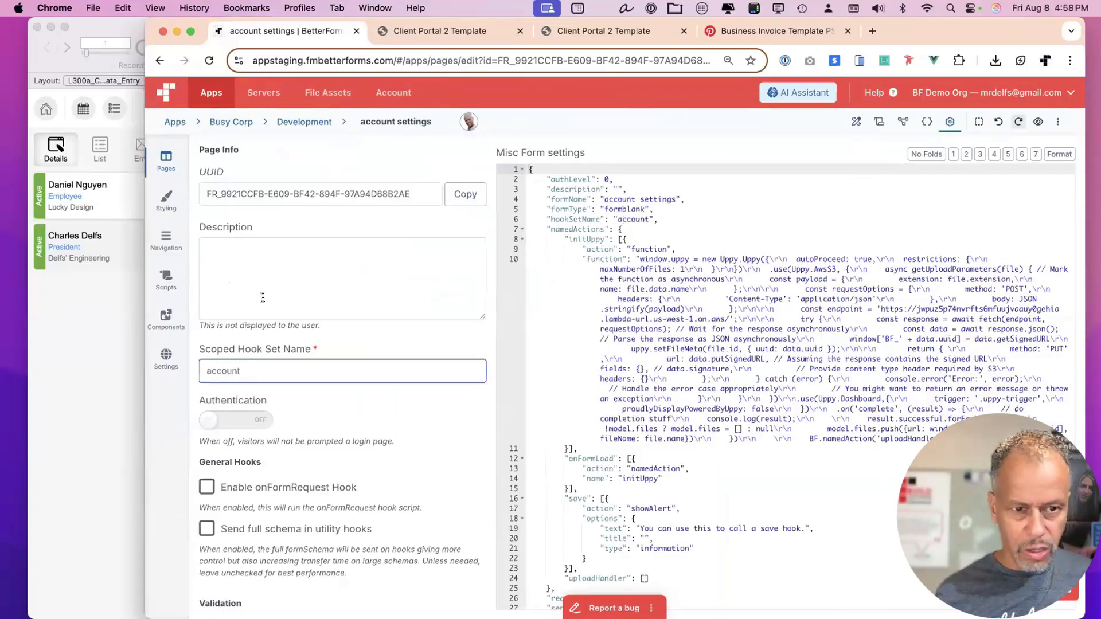
click(206, 486)
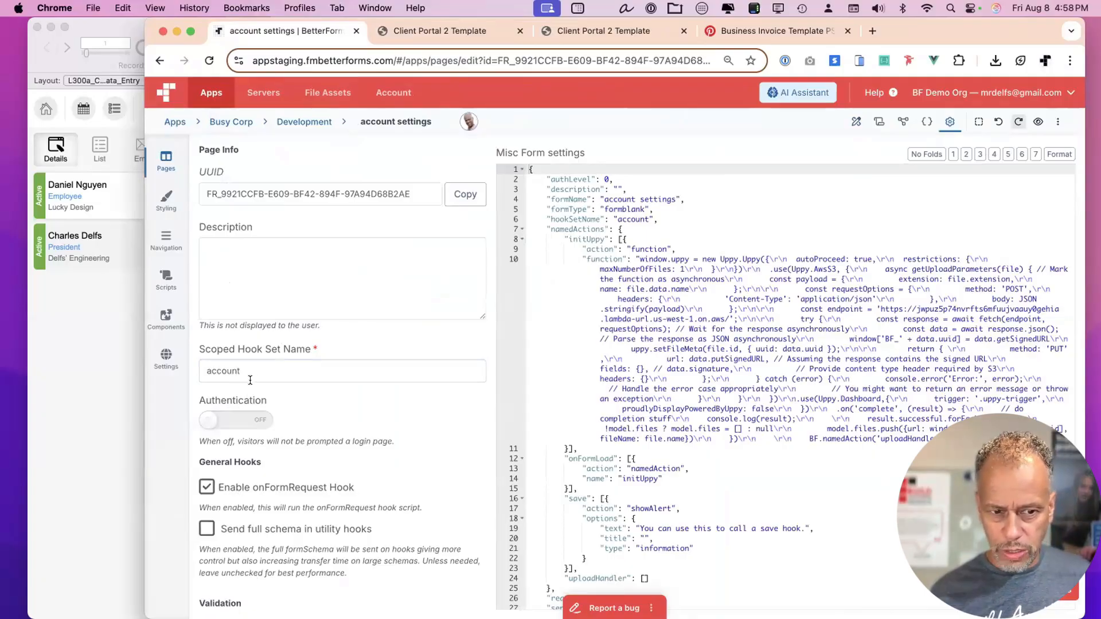
drag(251, 371, 203, 366)
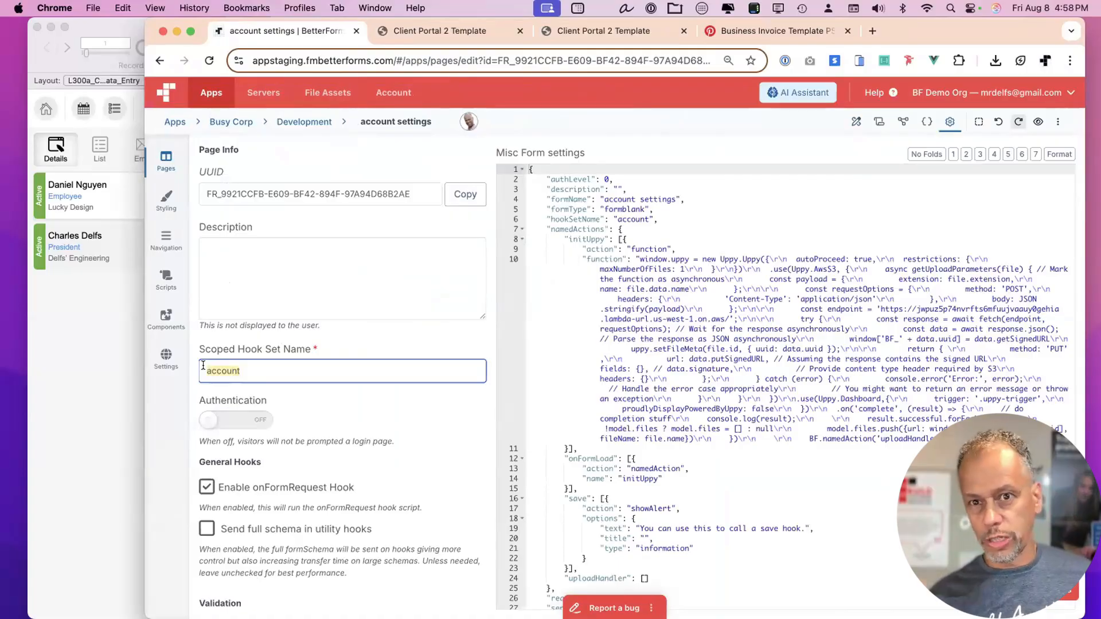
key(super+s)
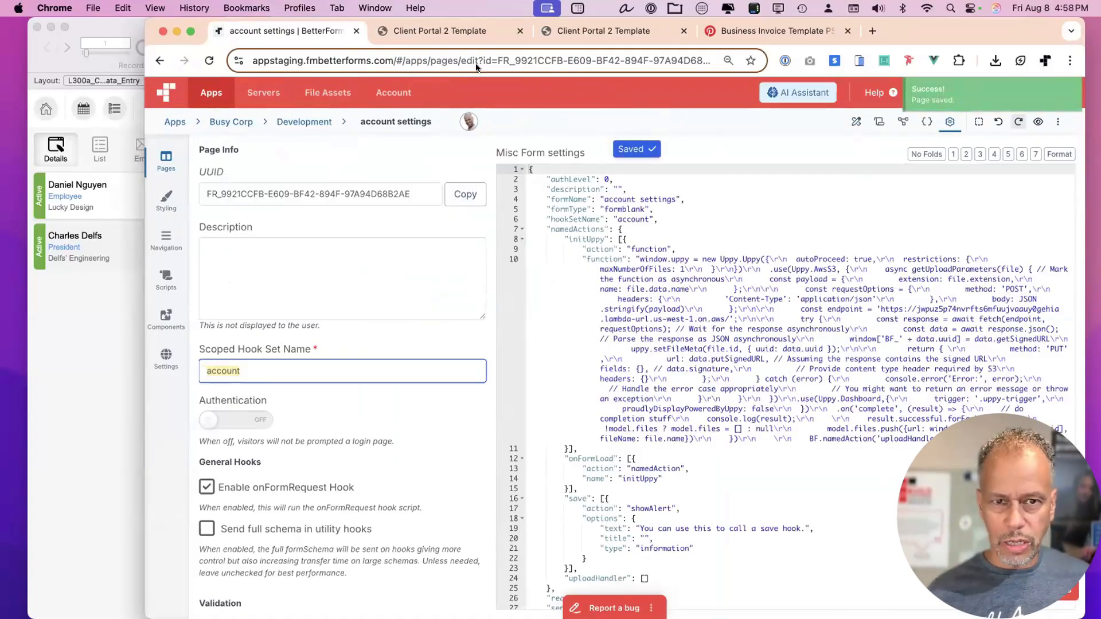
Delete the teamportal hooks folder along with its 23 scripts and folders.
click(129, 27)
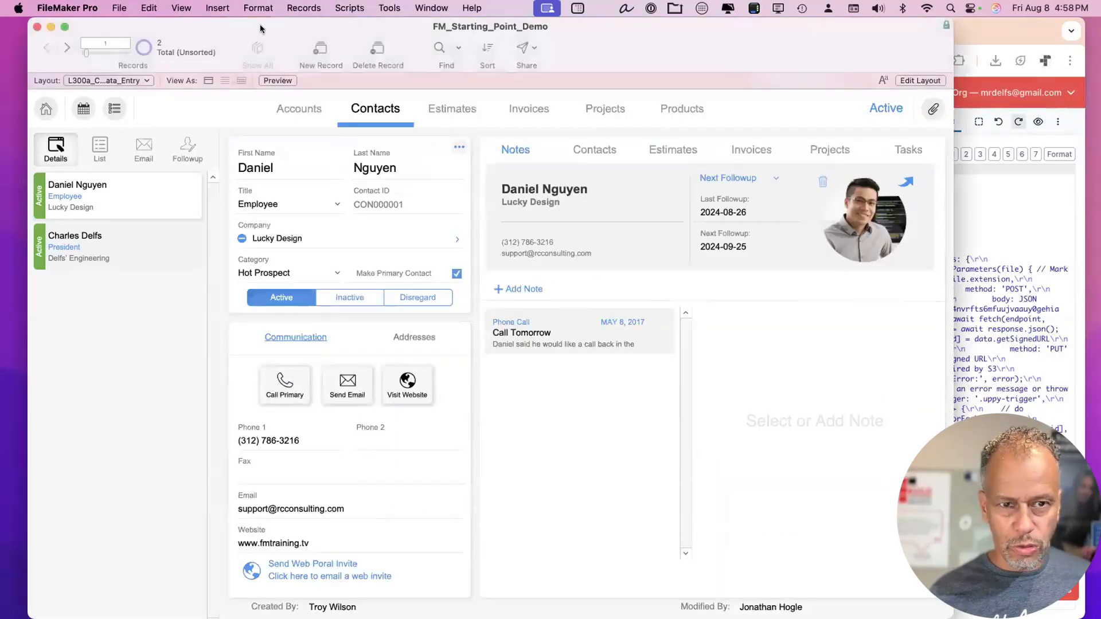
key(super+shift+s)
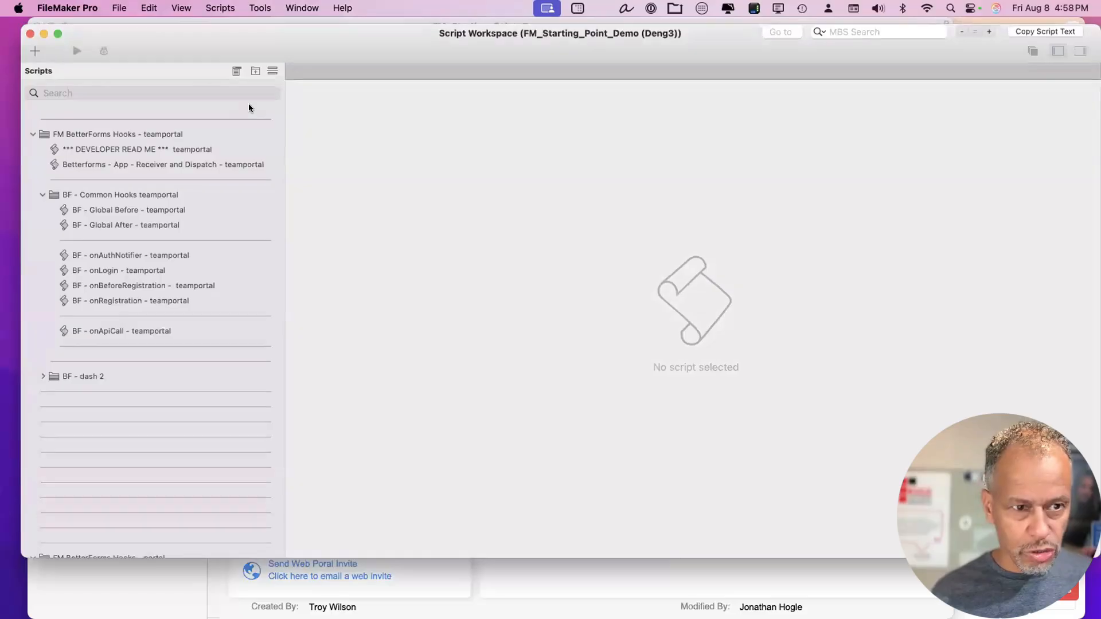
click(185, 135)
key(Left)
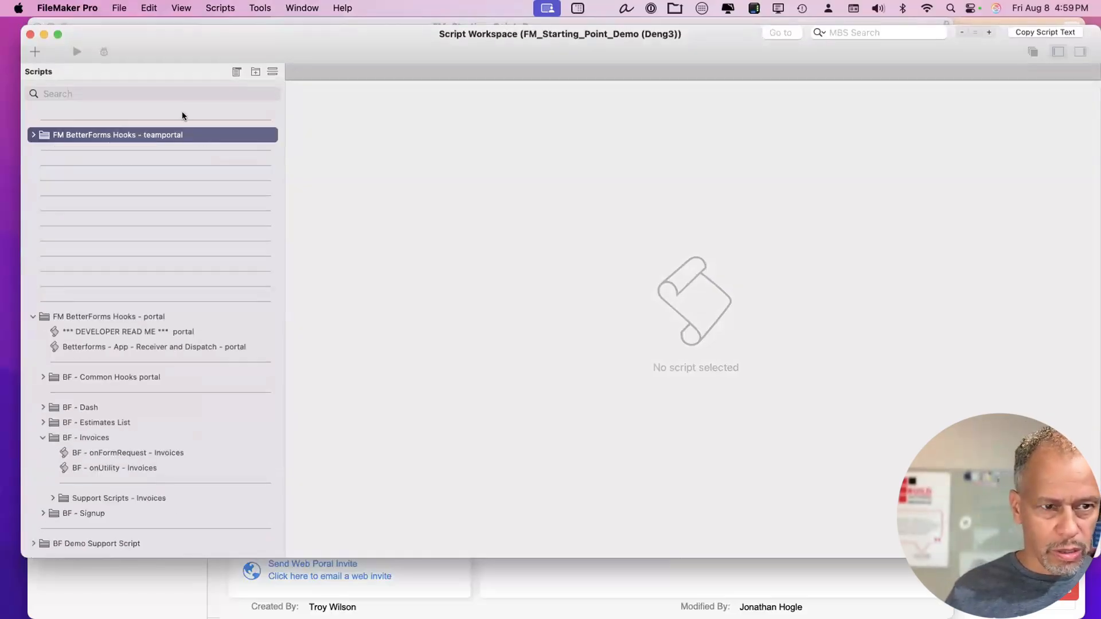
click(182, 117)
shift+click(180, 149)
key(BackSpace)
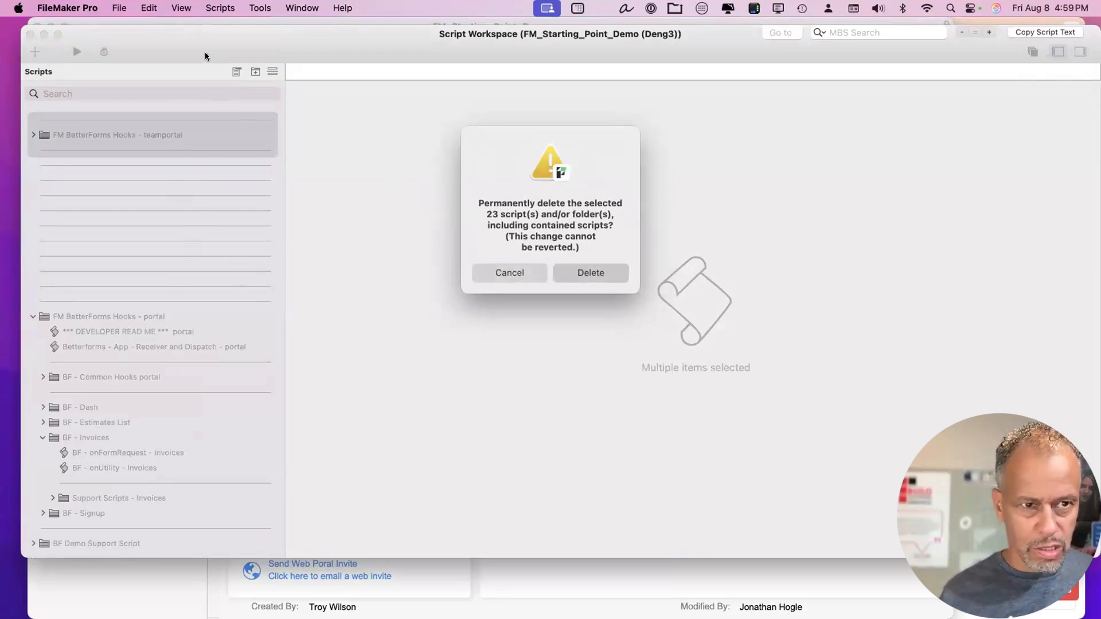
drag(282, 42, 374, 39)
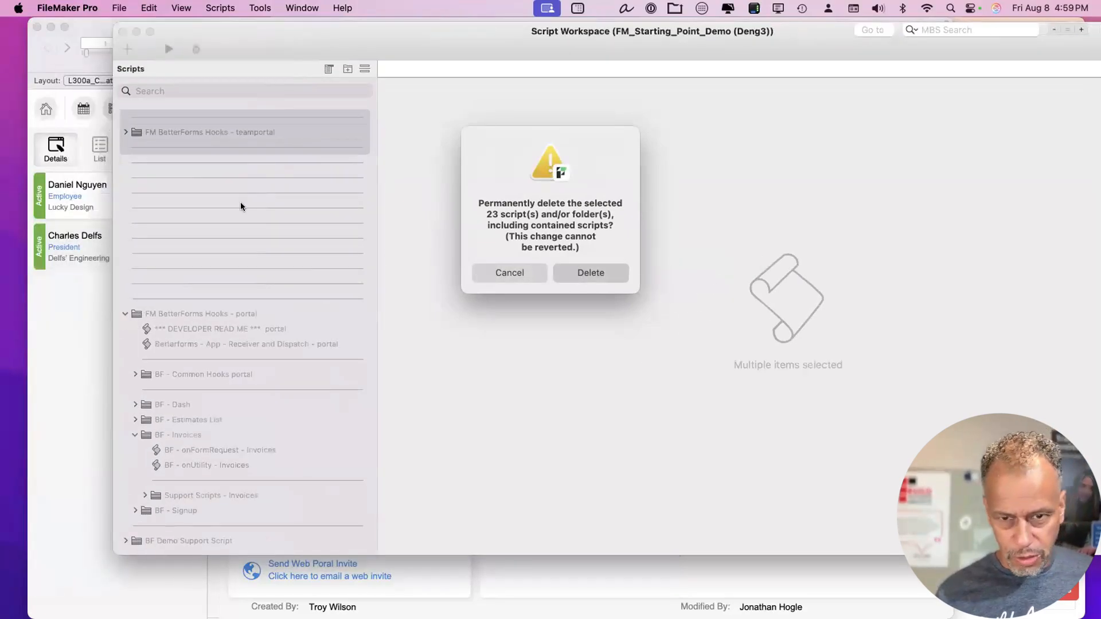
key(Return)
Permanently delete the 9 blank separator scripts.
shift+click(229, 238)
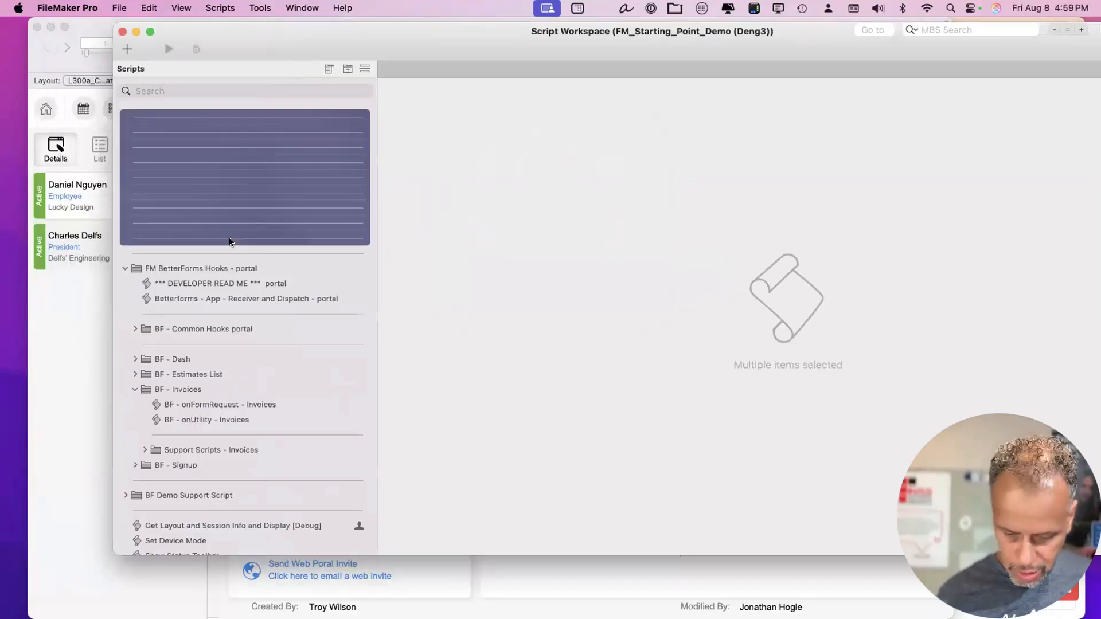
key(Delete)
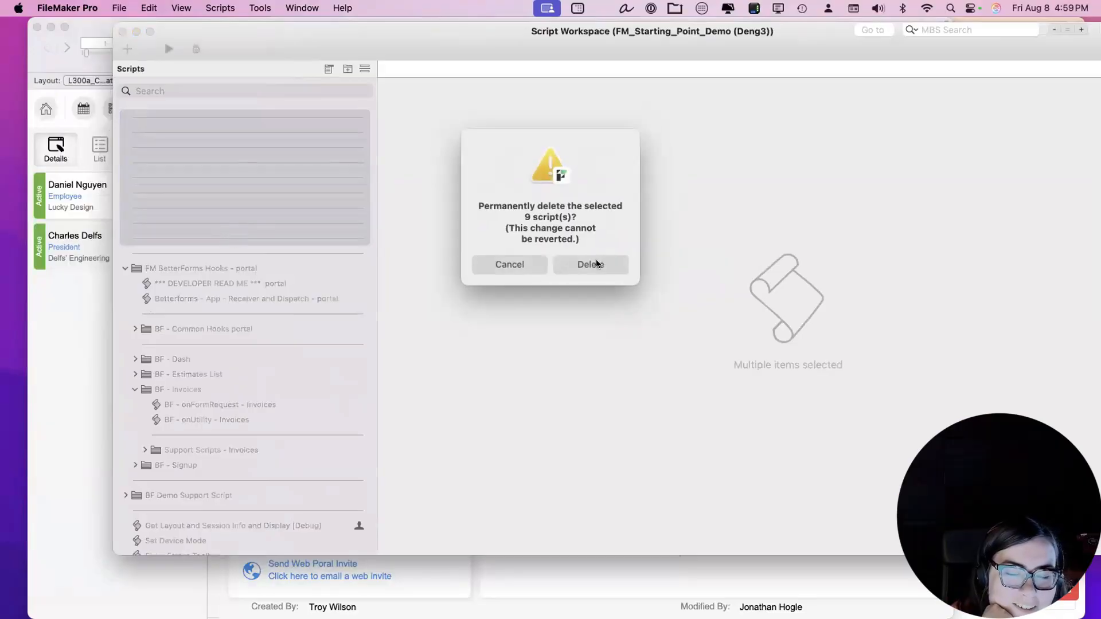
click(597, 264)
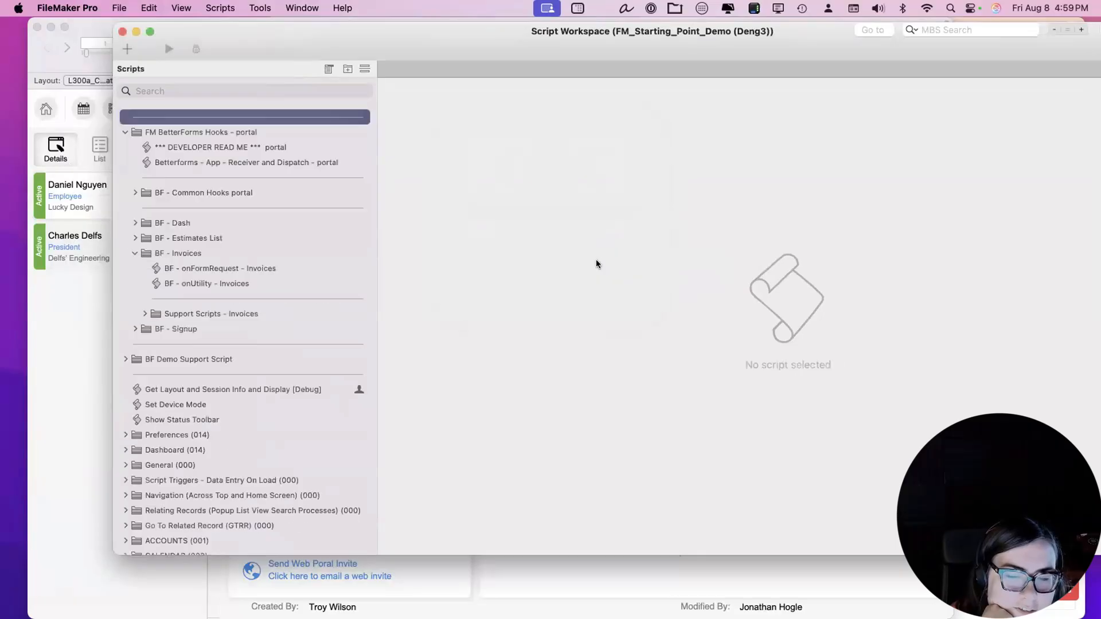
Narrow and reposition the Script Workspace window, and collapse the BF - Invoices folder.
drag(407, 52, 359, 78)
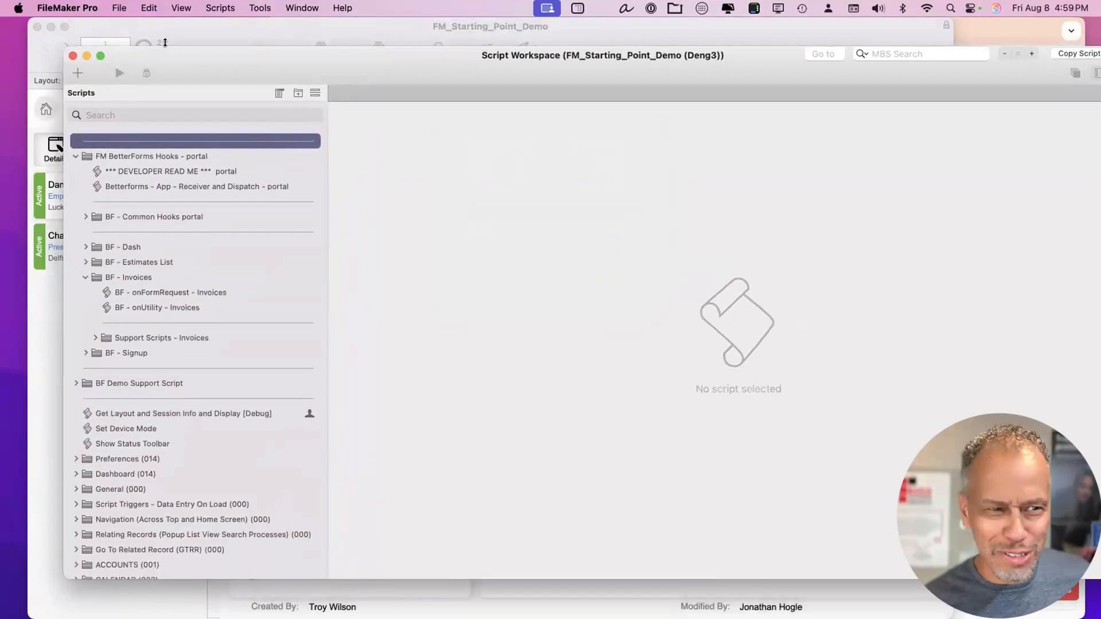
drag(74, 43, 121, 39)
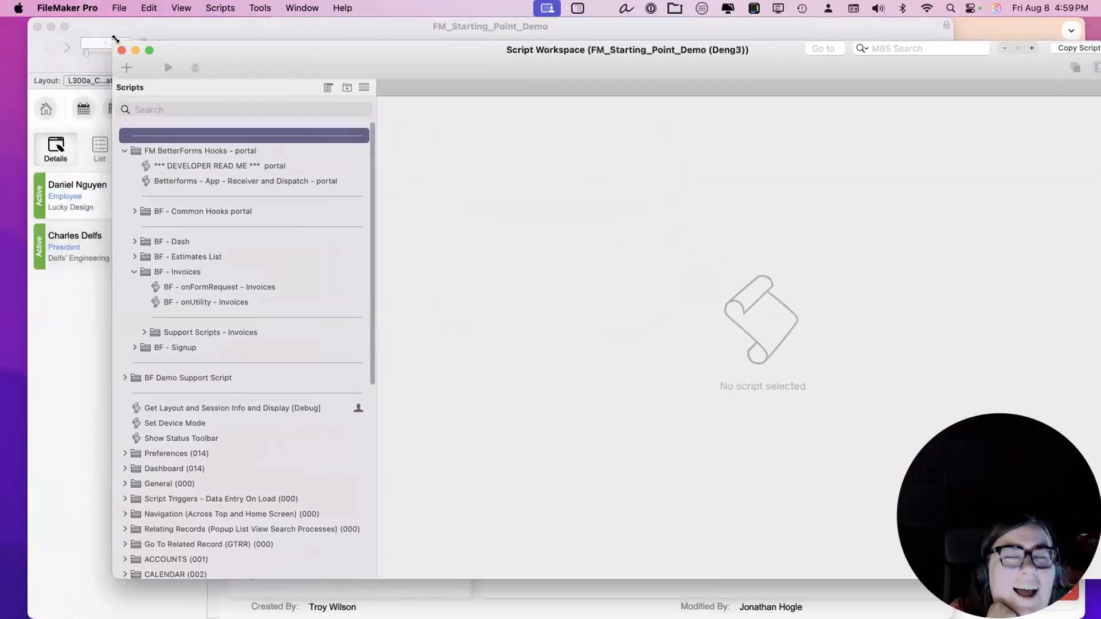
drag(239, 49, 218, 52)
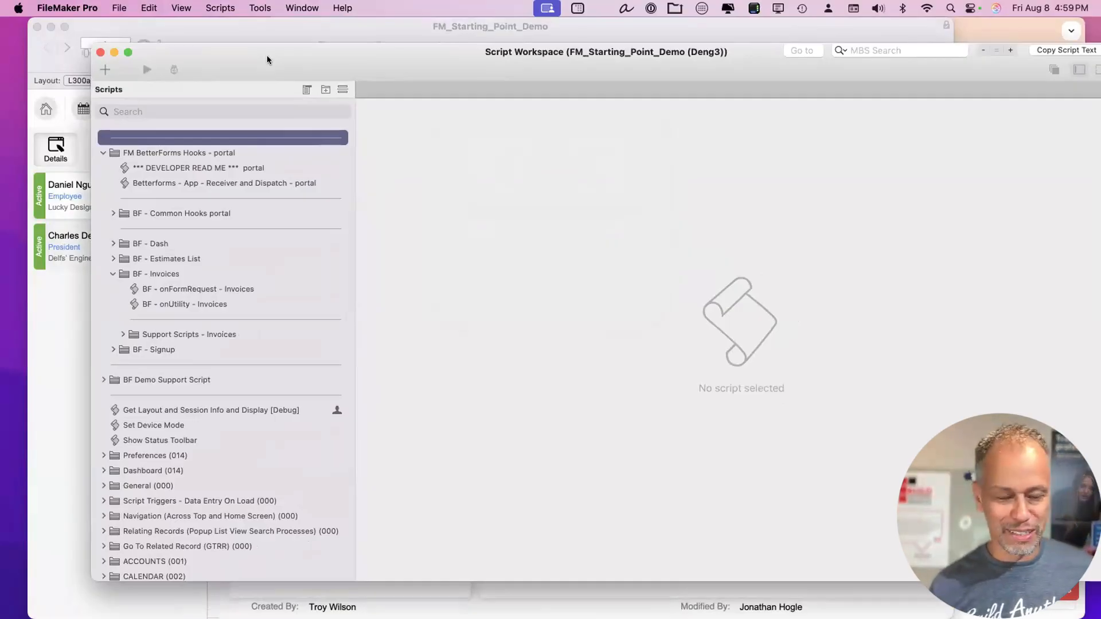
click(197, 156)
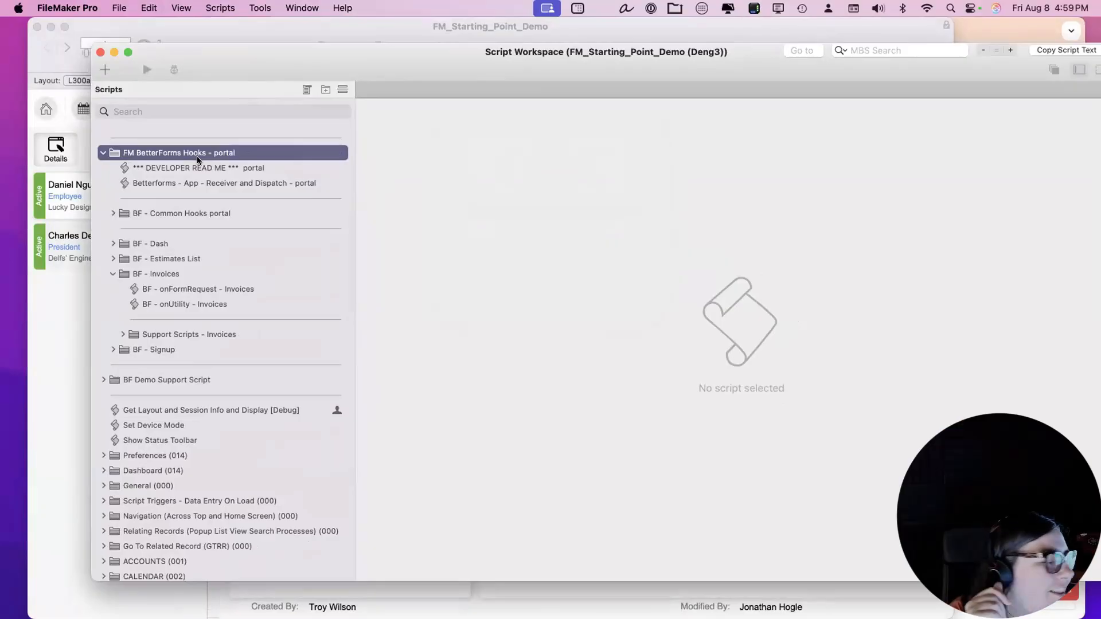
key(Down)
key(Down)
key(Down)
key(Down)
key(Down)
key(Down)
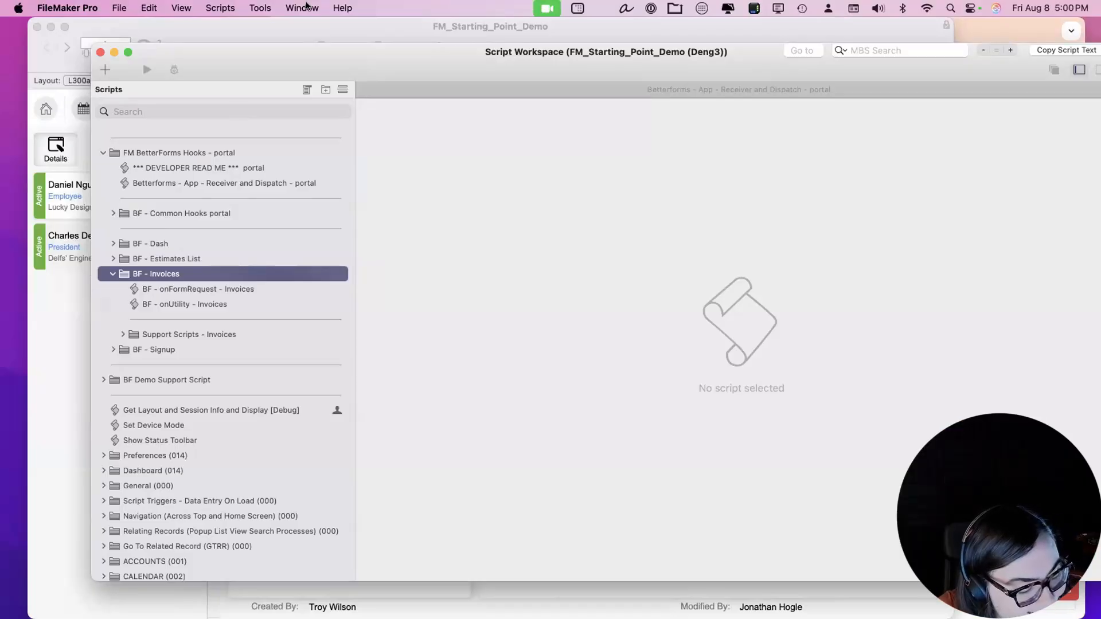
double_click(719, 56)
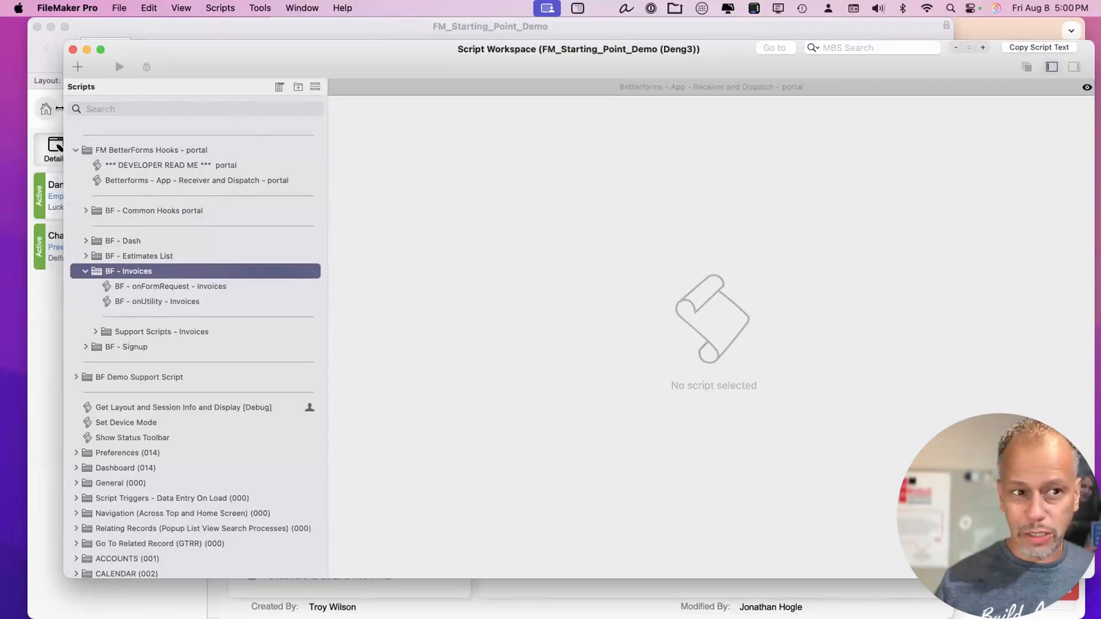
drag(59, 108, 153, 109)
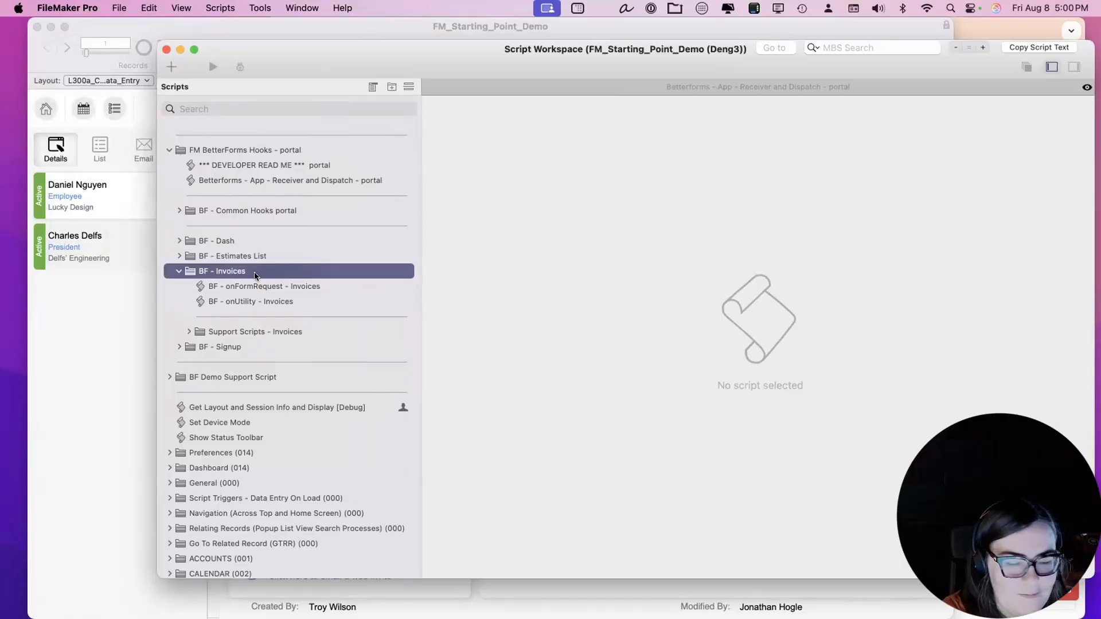
click(178, 272)
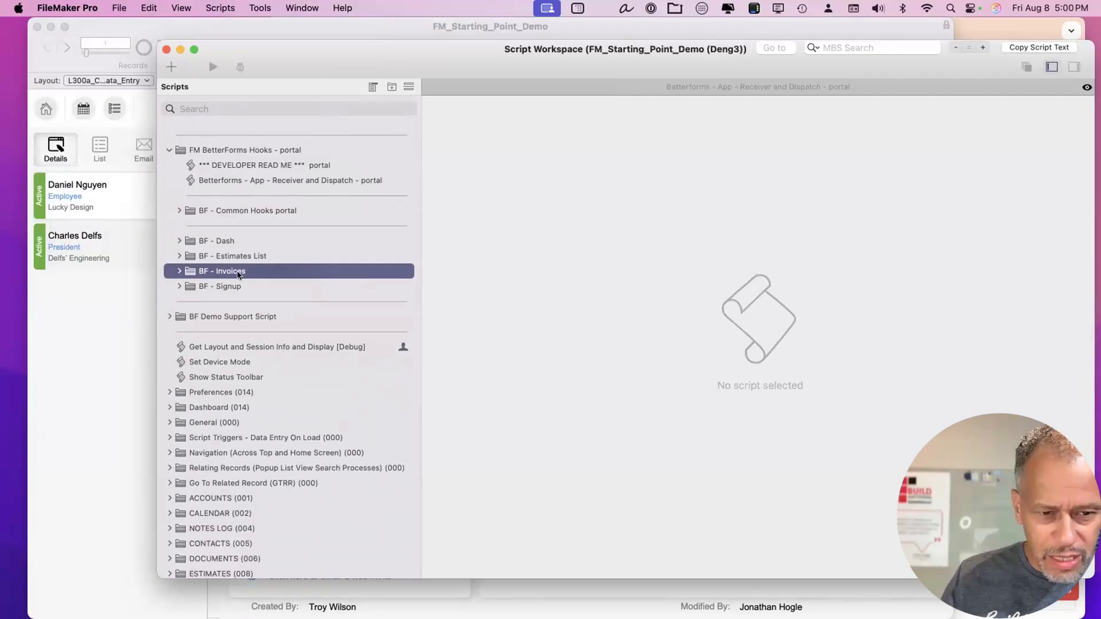
click(233, 287)
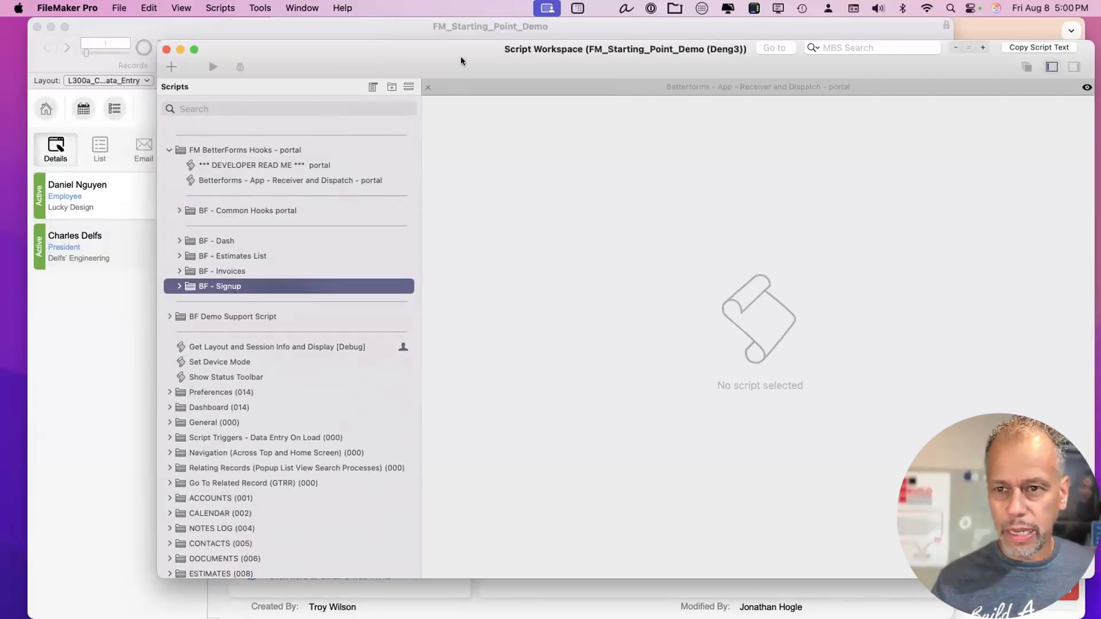
drag(460, 56, 459, 62)
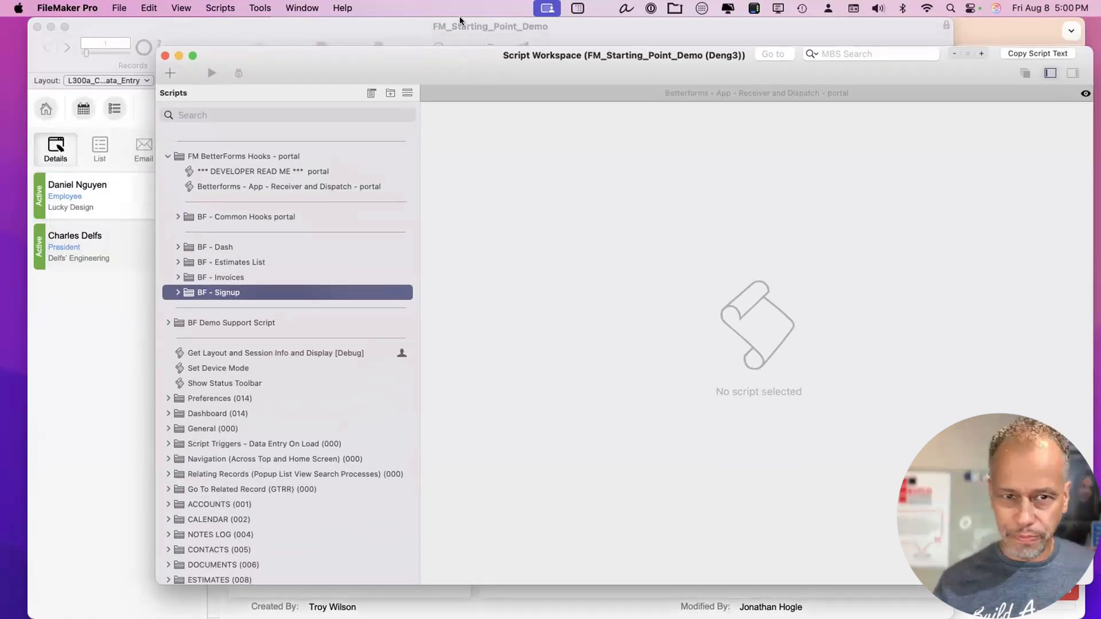
click(304, 8)
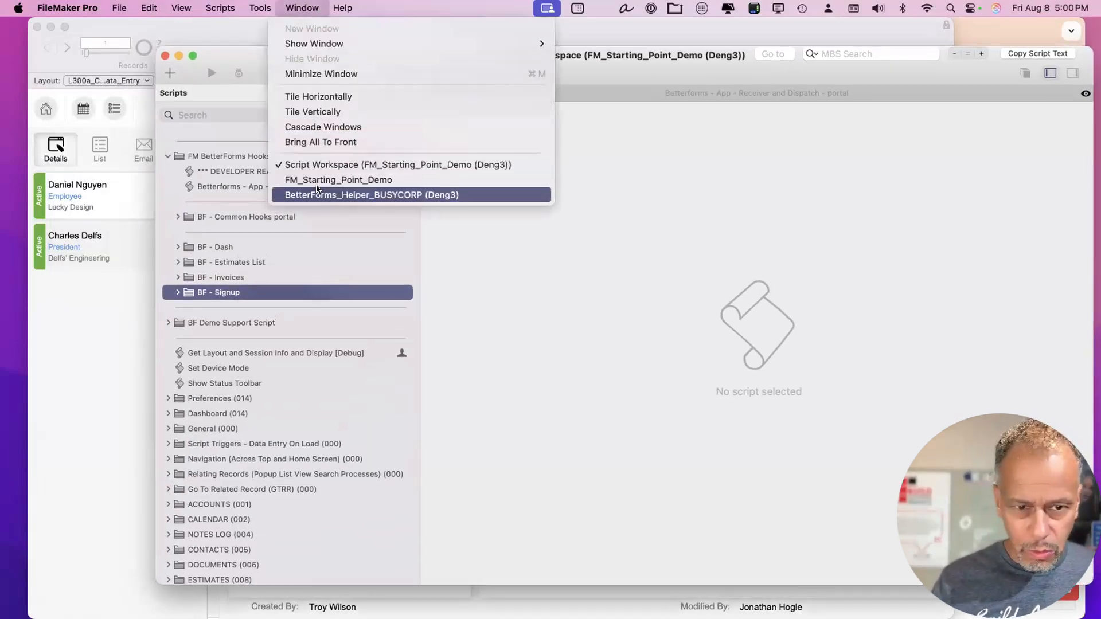
Generate a custom scoped hookset named 'account' in the BetterForms helper's Integration page.
click(332, 196)
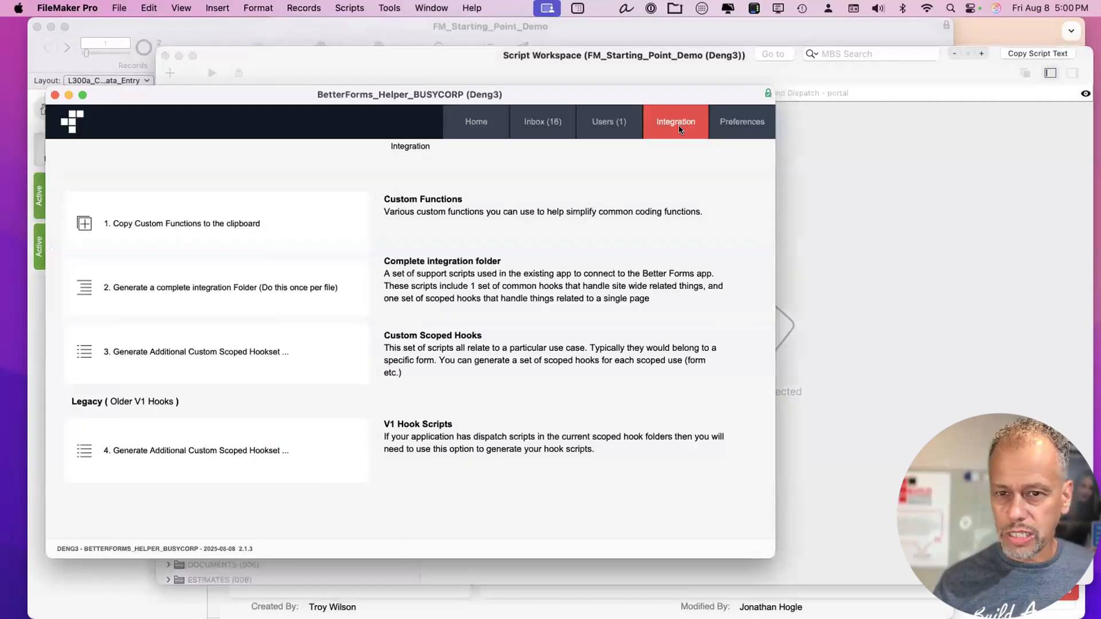
click(243, 369)
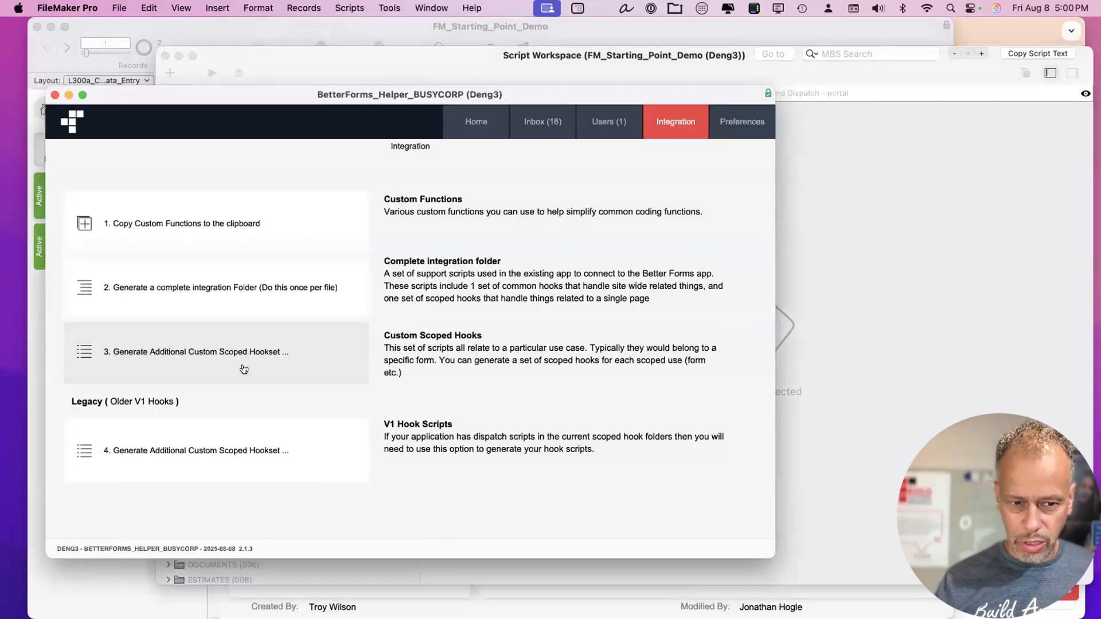
text(acount)
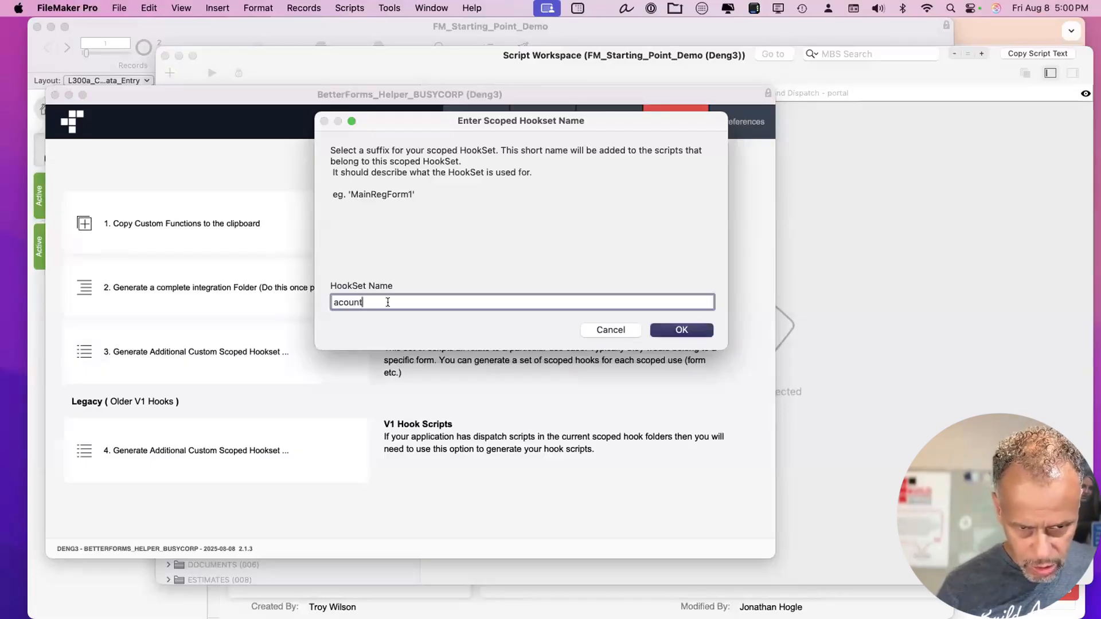
key(super+Left)
key(Right)
text(c)
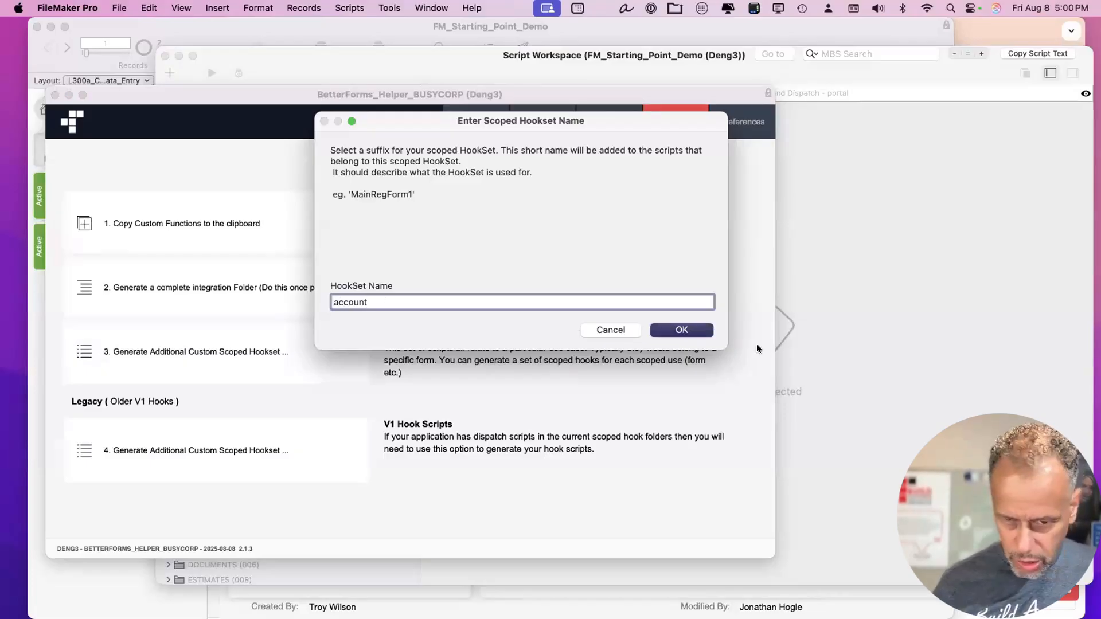
click(685, 329)
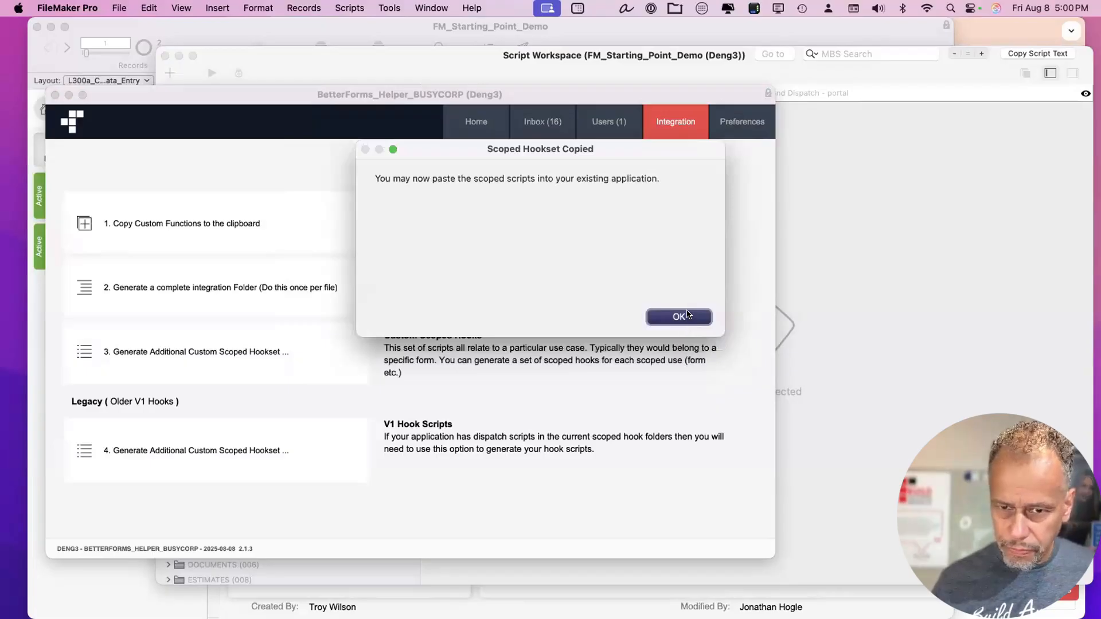
click(685, 322)
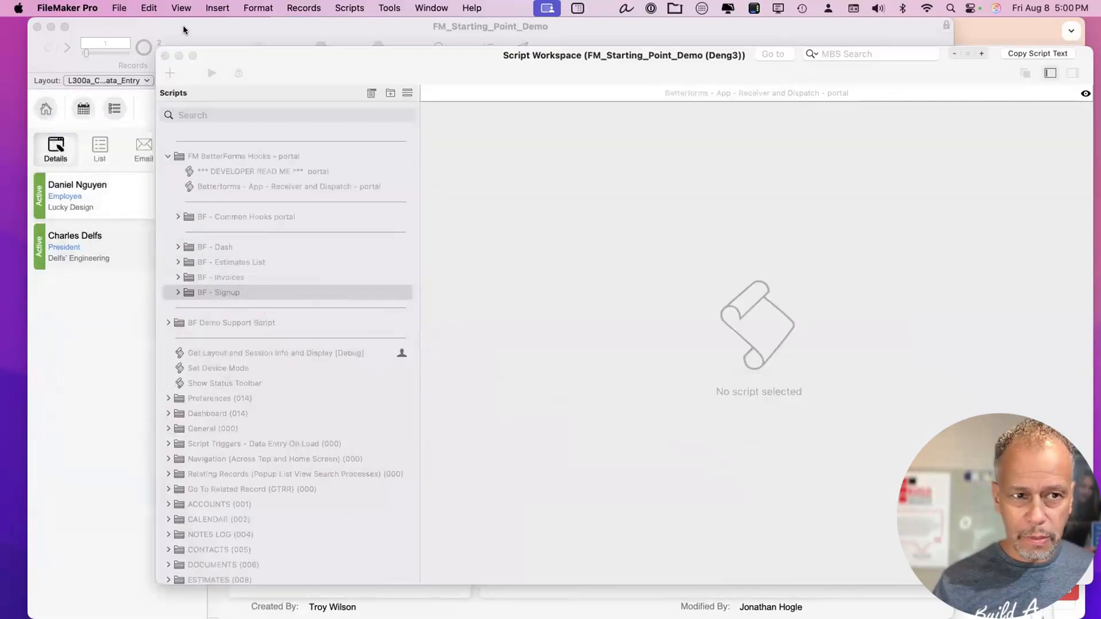
click(184, 25)
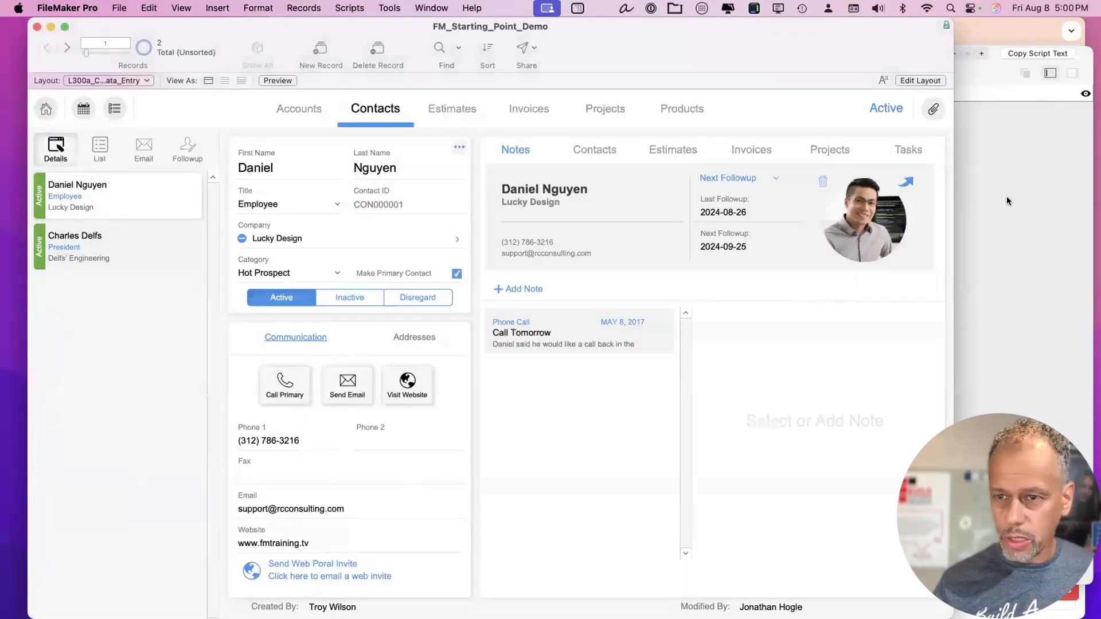
Paste the hookset as BF - account above BF - Dash and open its onFormRequest script.
click(255, 223)
click(225, 294)
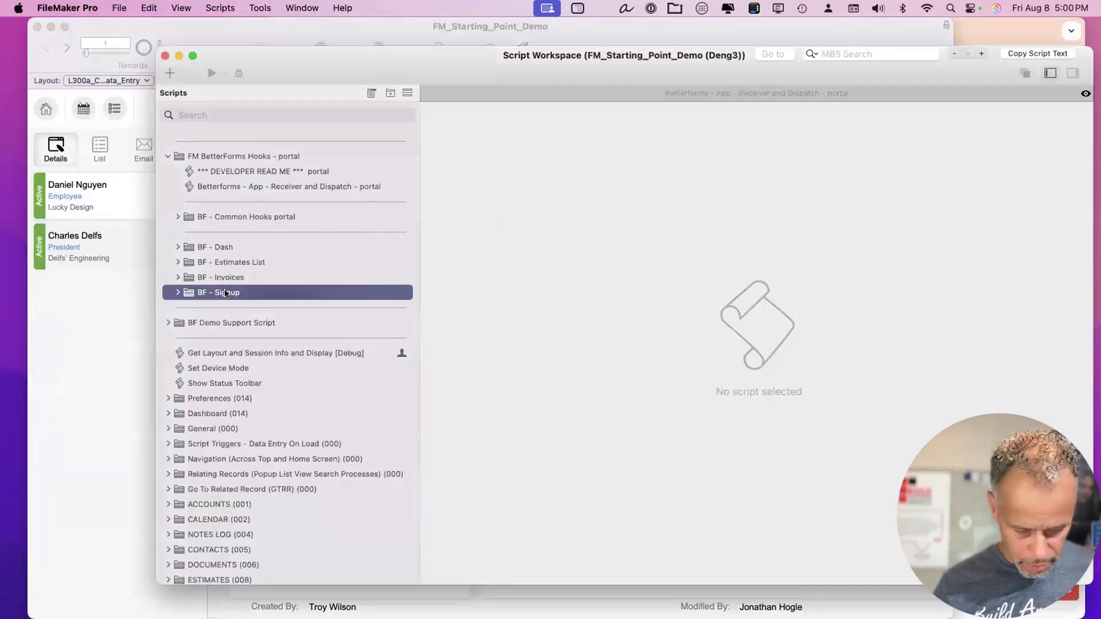
key(super+c)
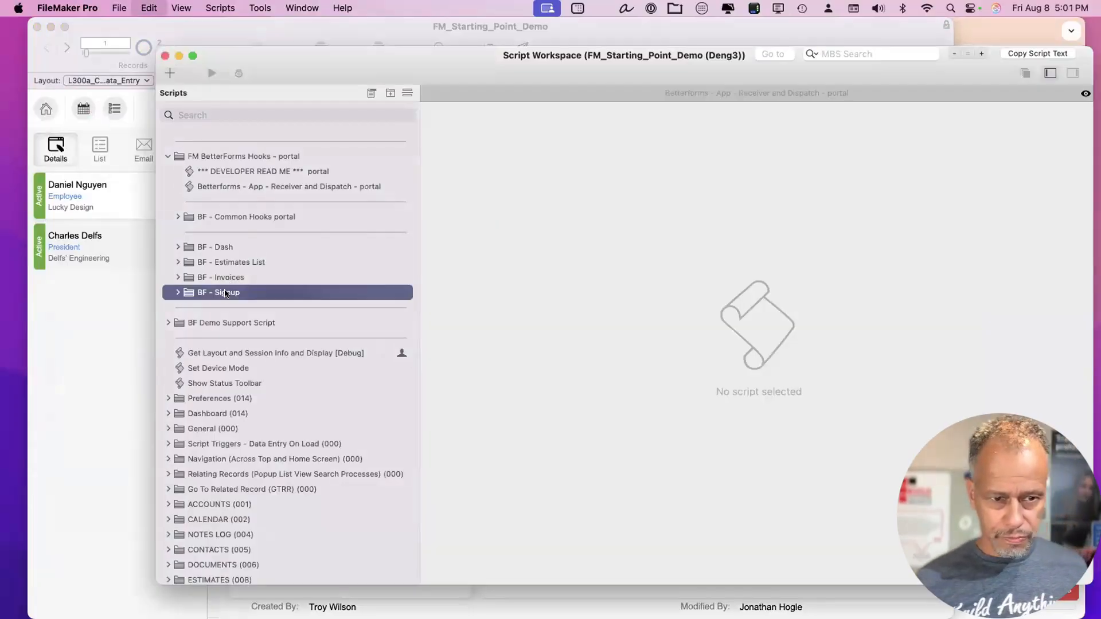
key(super+v)
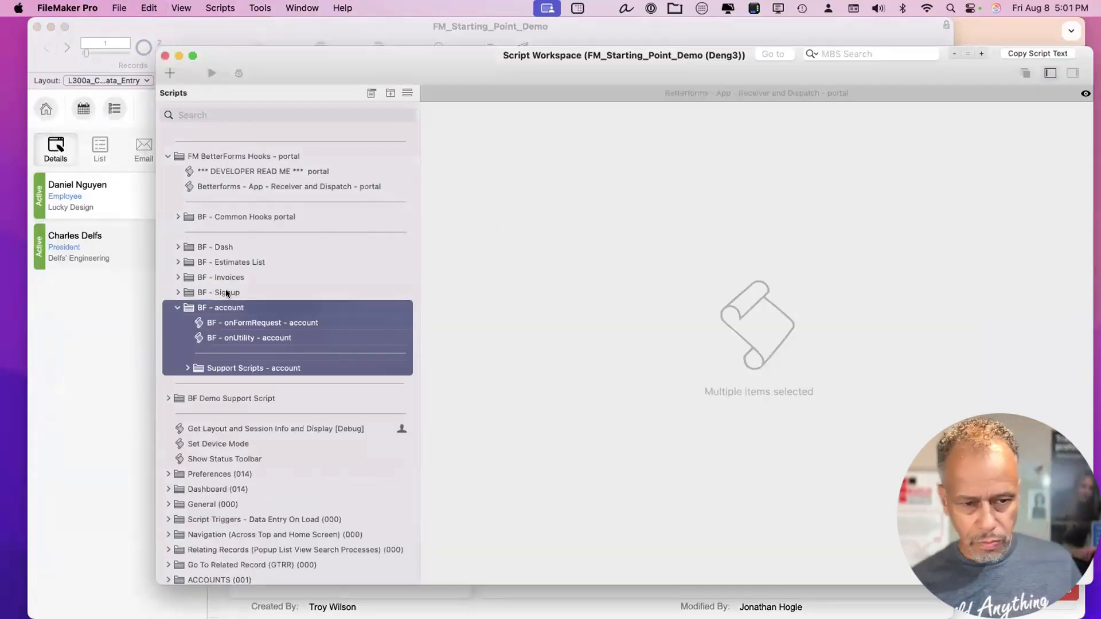
click(178, 308)
drag(212, 310, 218, 234)
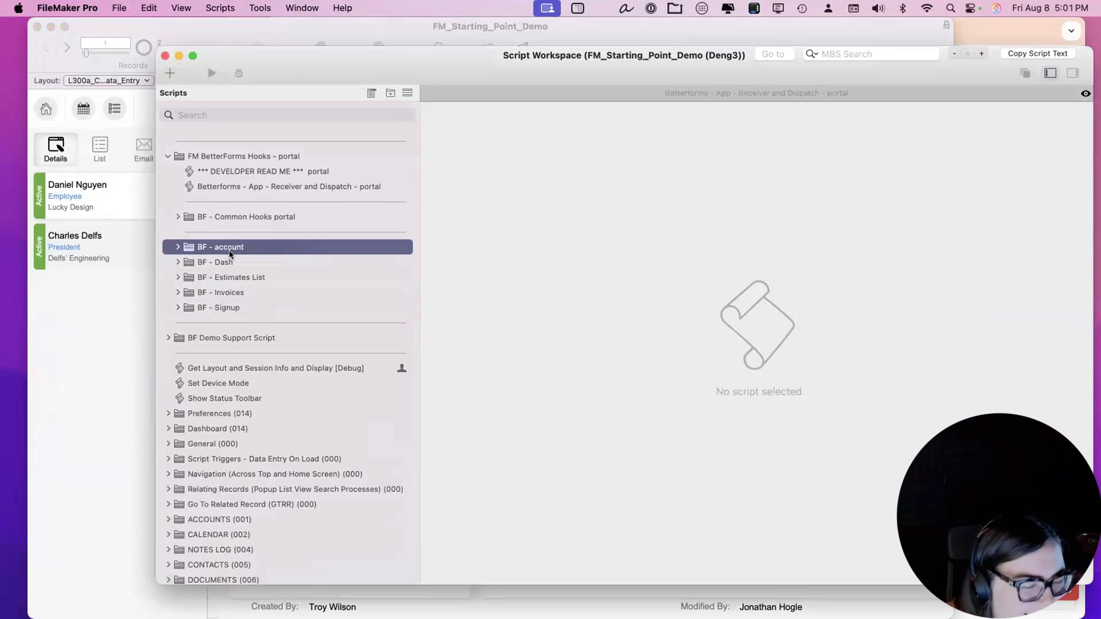
double_click(229, 250)
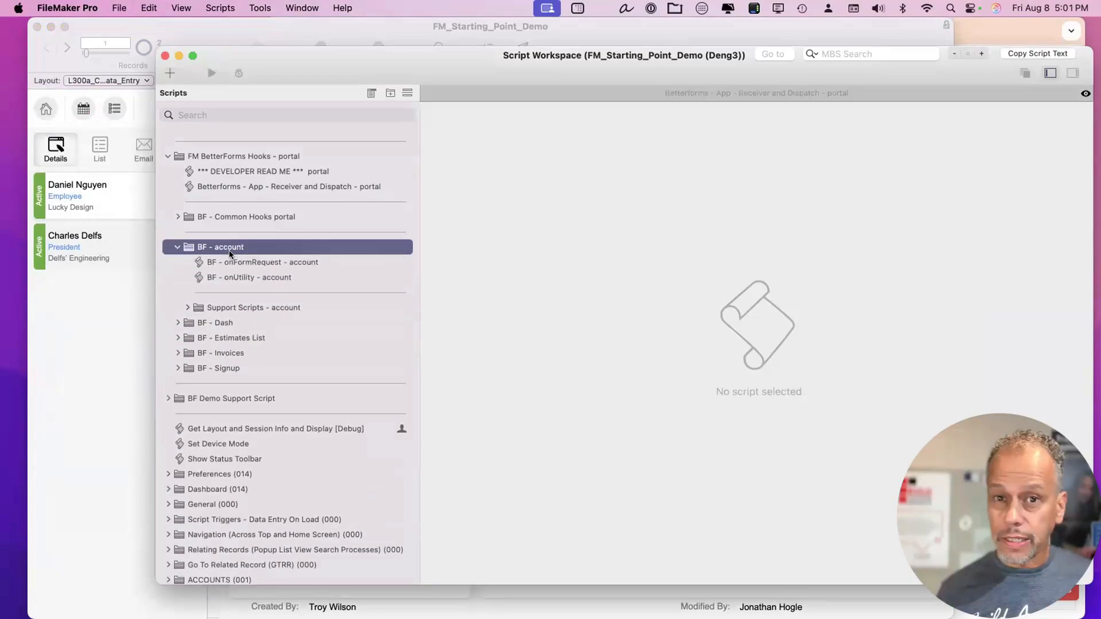
click(249, 266)
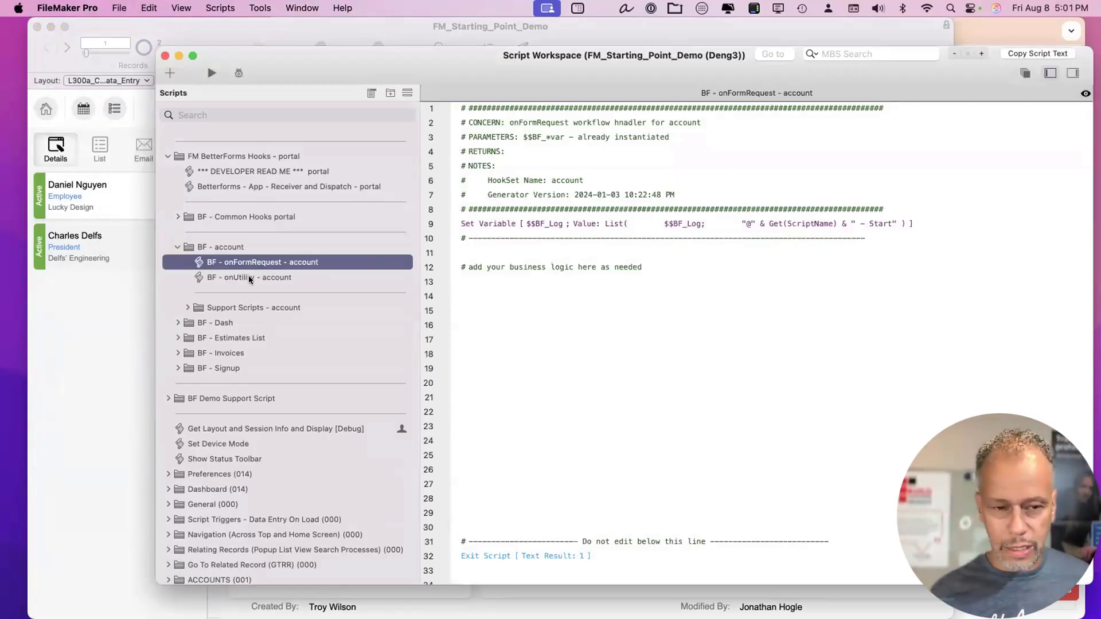
Remove the placeholder business logic comment from the onFormRequest - account script.
click(248, 278)
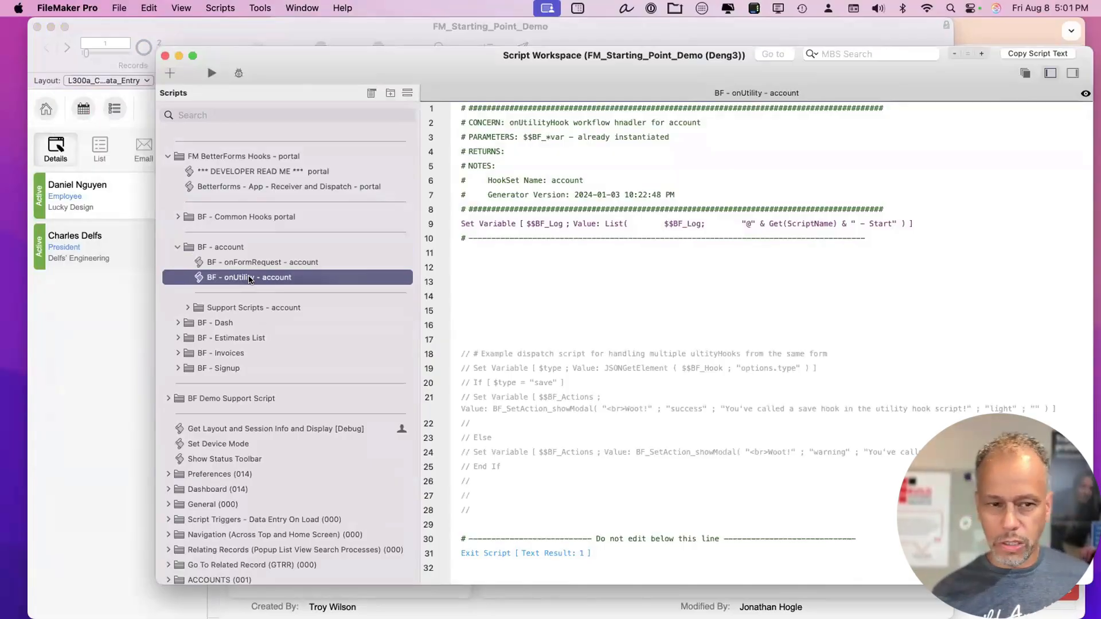
click(267, 261)
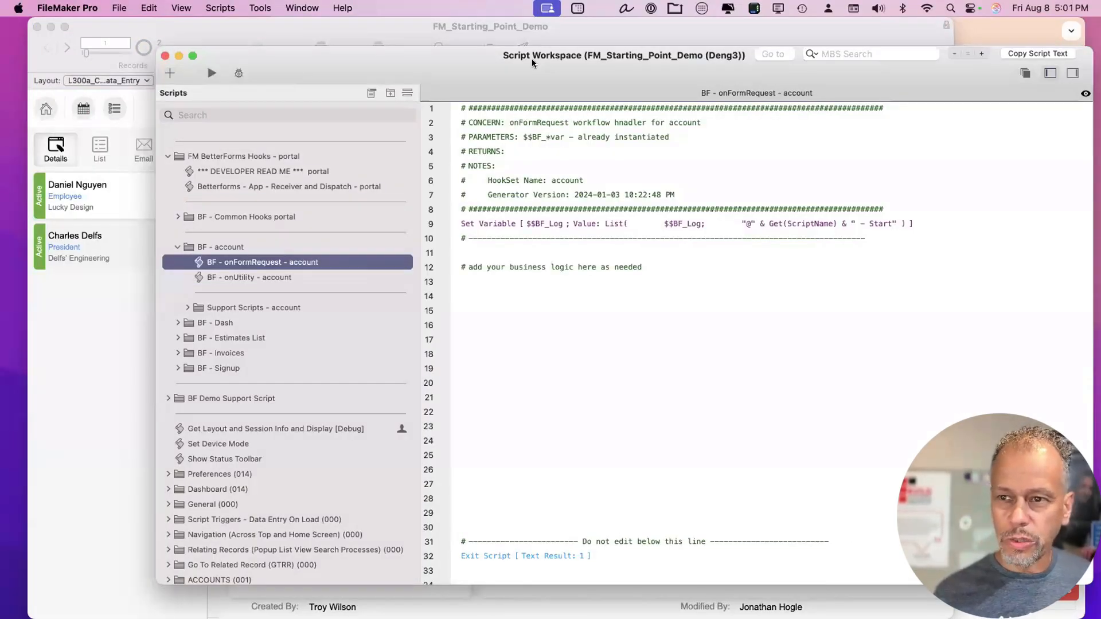
drag(532, 63, 485, 49)
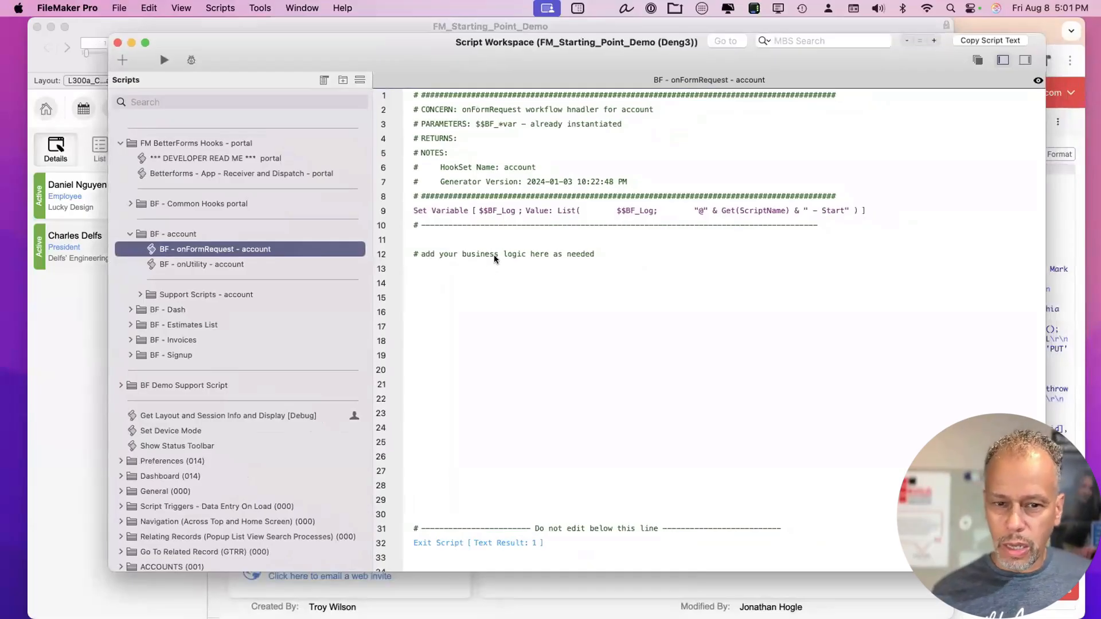
click(494, 254)
key(Return)
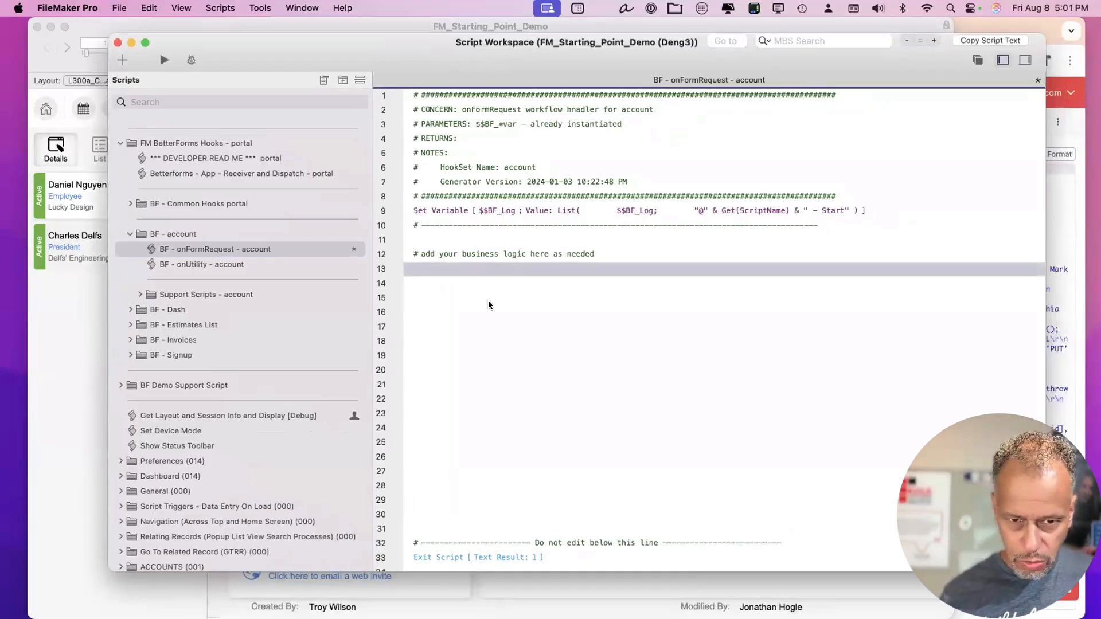
key(BackSpace)
key(BackSpace)
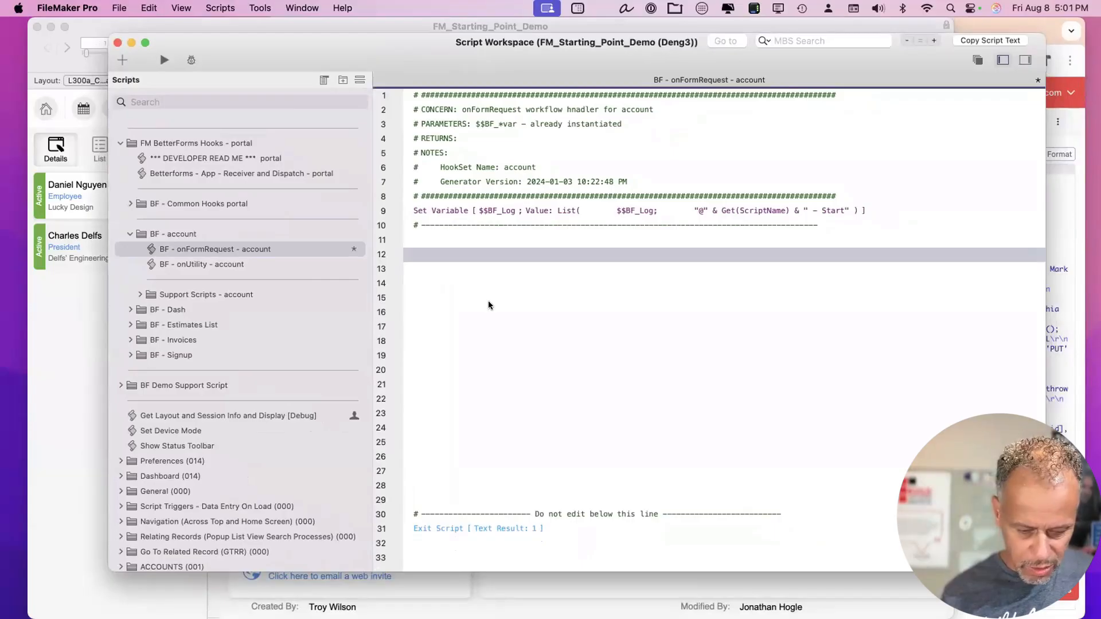
Add comments '# find out the user', '#get users info' and '# return that back to BF'.
text(# )
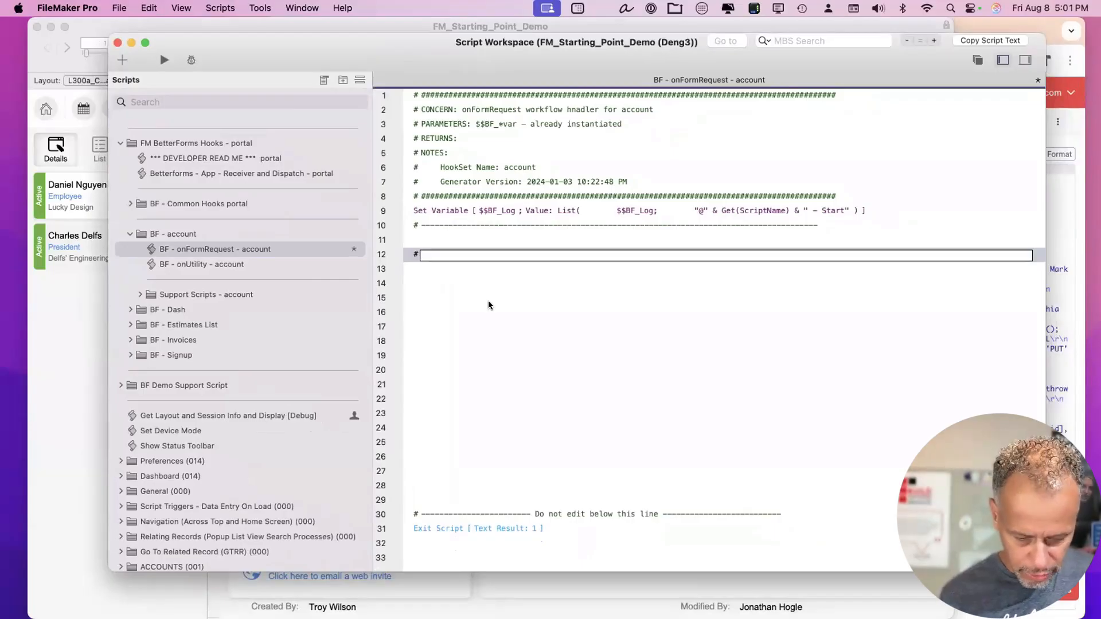
text(find out )
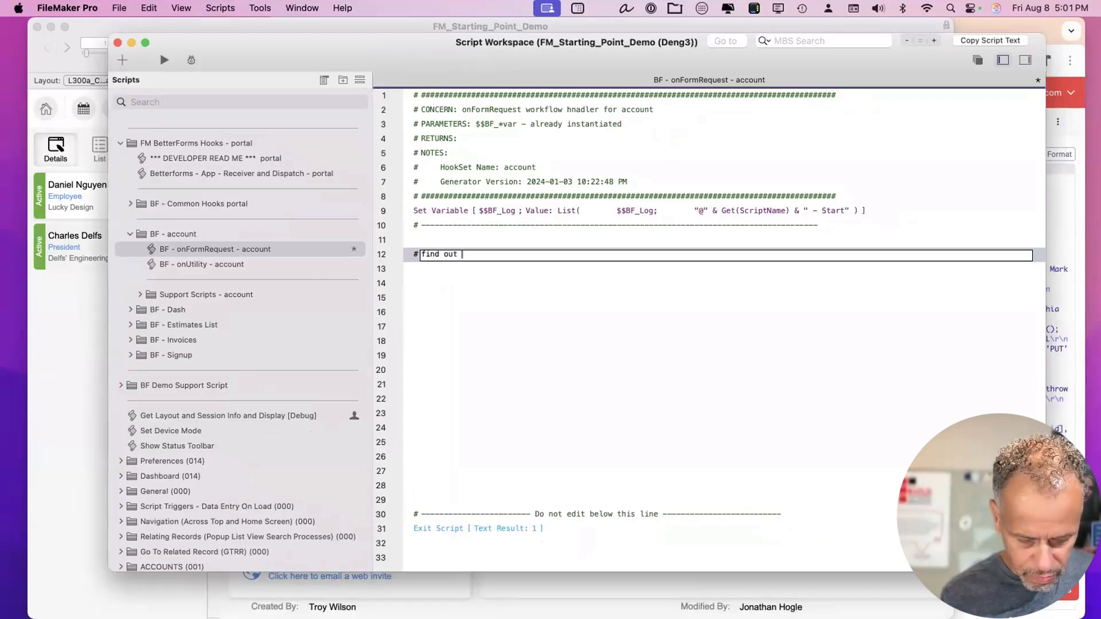
text(the user)
key(Return)
key(Return)
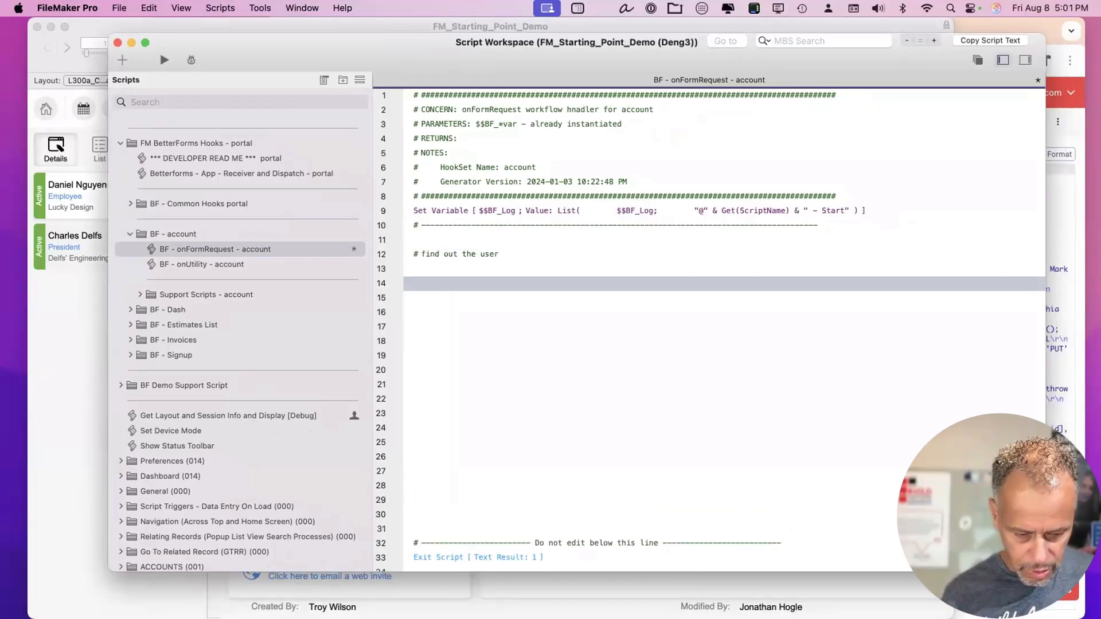
text(#g)
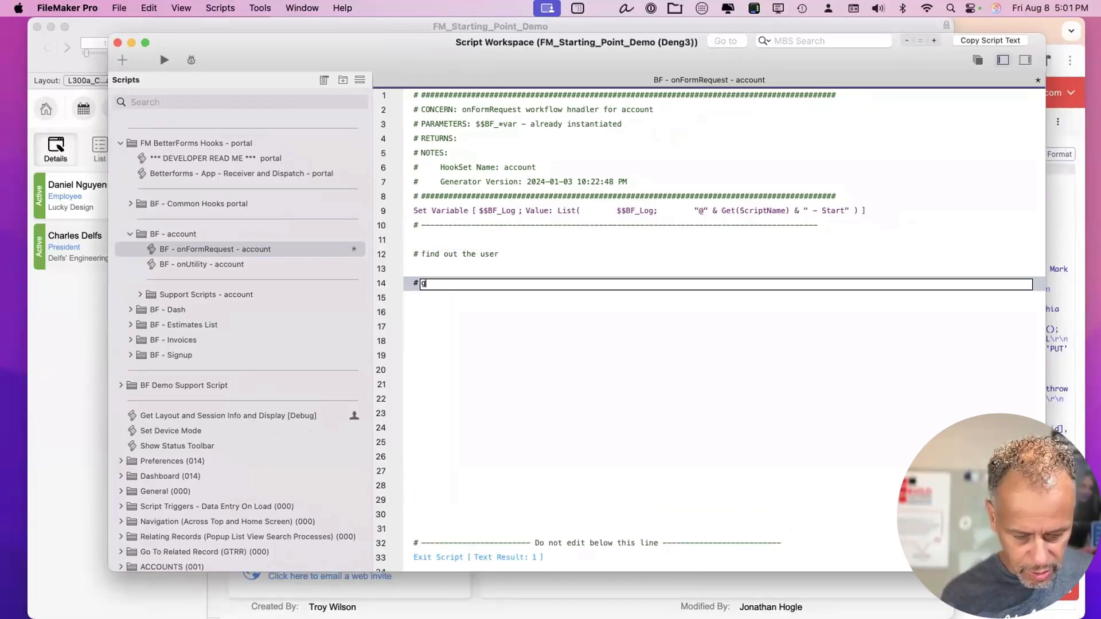
text(et users pi)
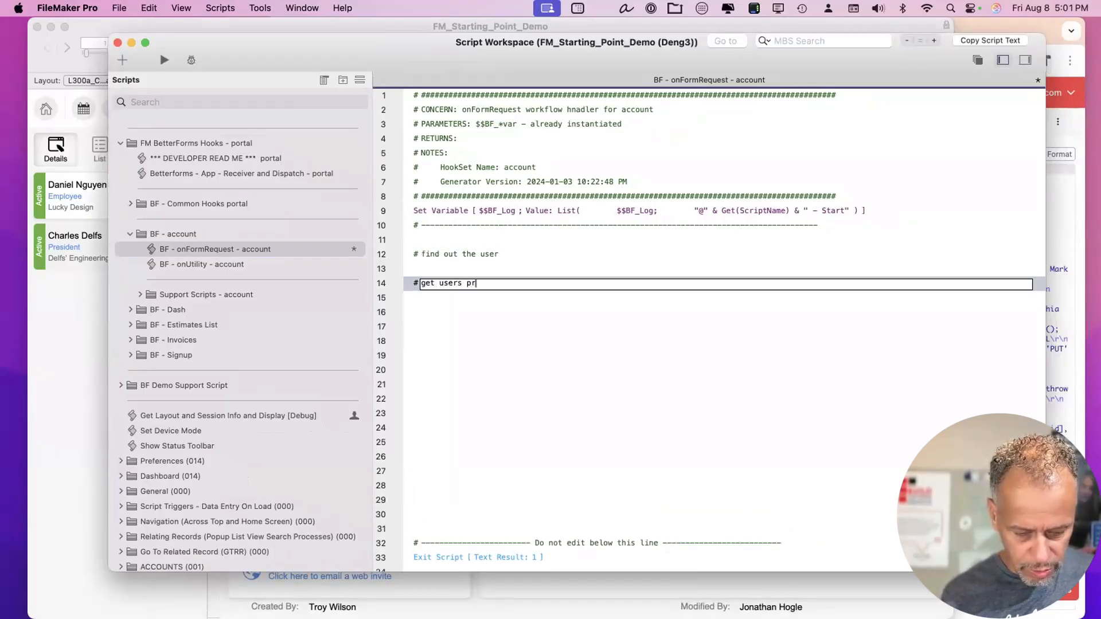
key(BackSpace)
key(BackSpace)
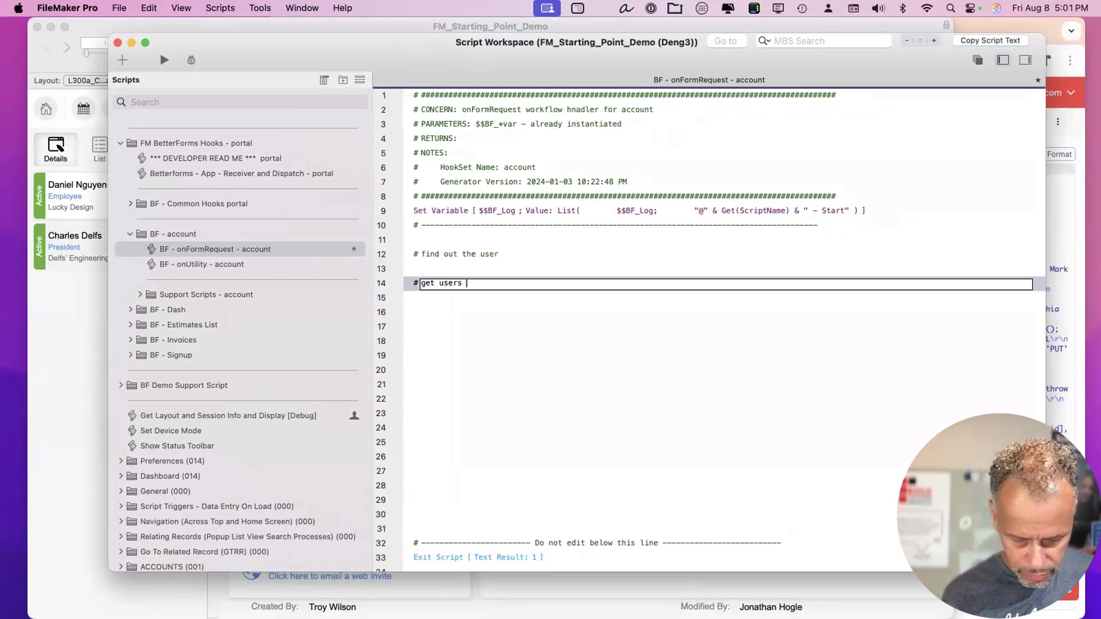
text(info)
key(Return)
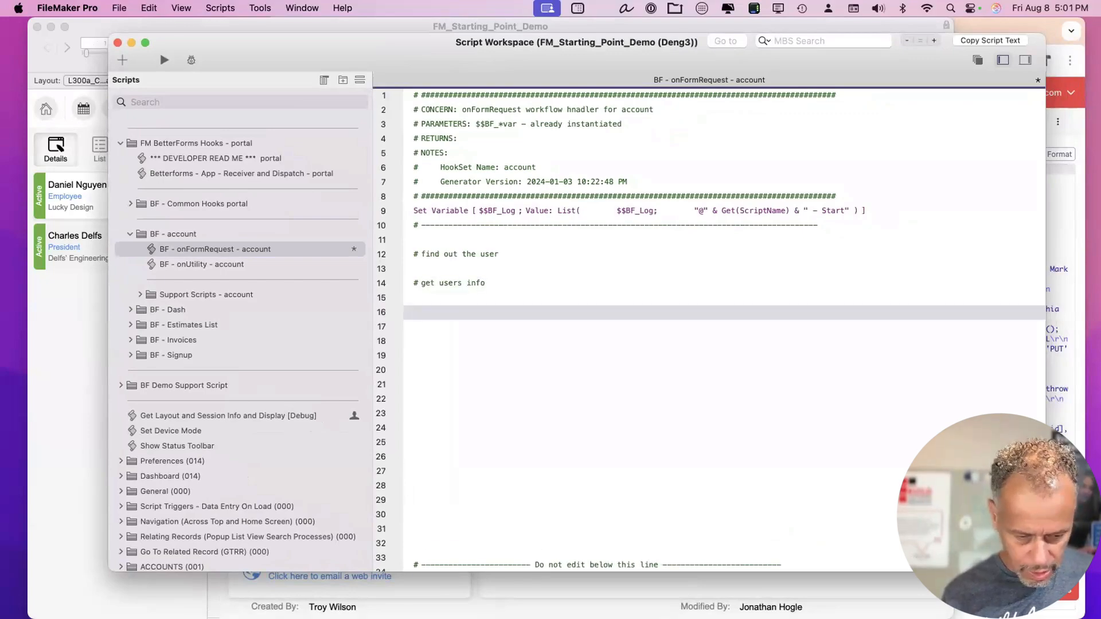
text(# retu)
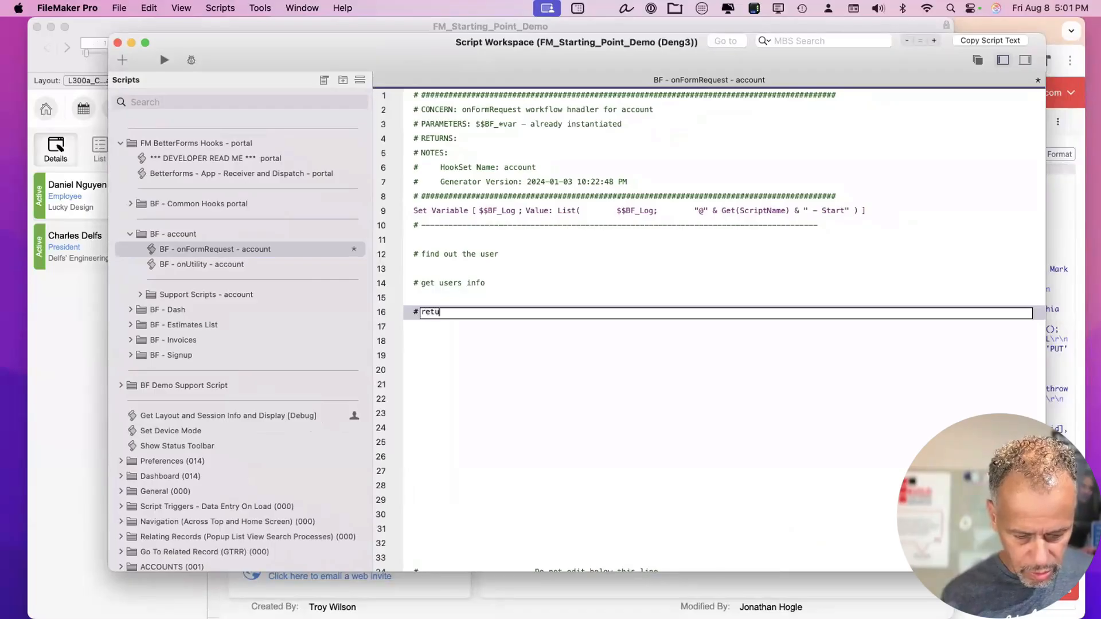
text(rn that back t)
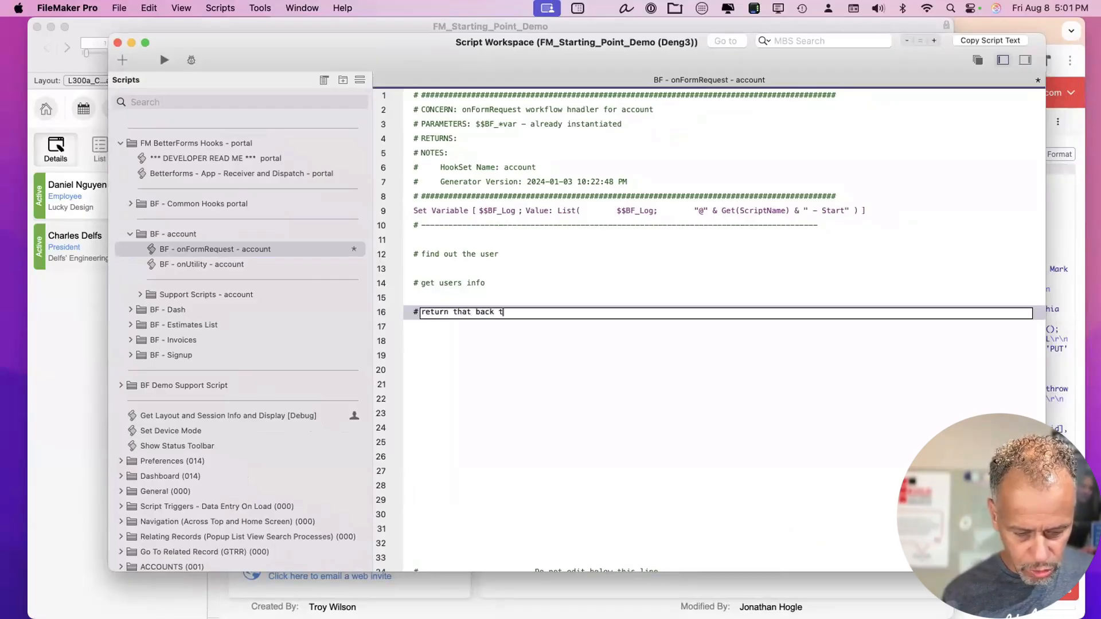
text(o BF)
key(Return)
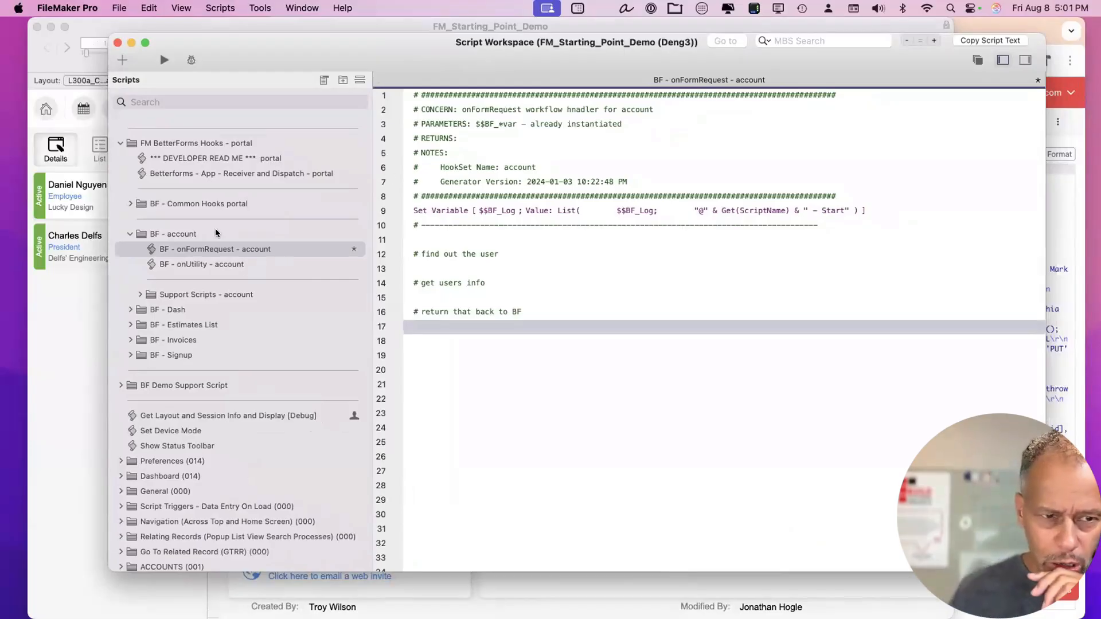
click(175, 314)
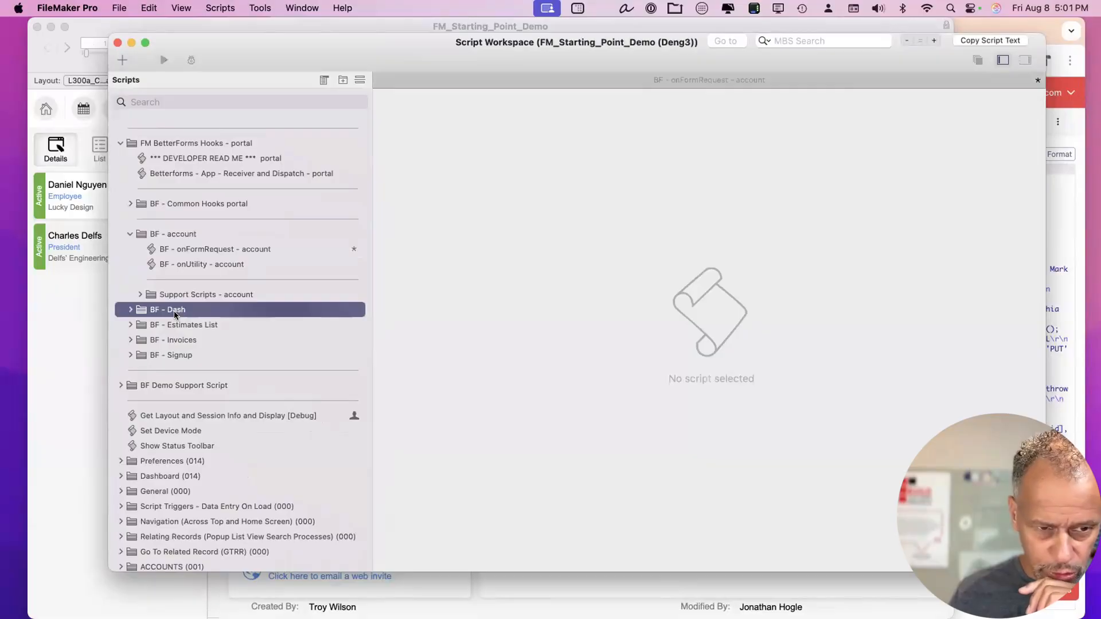
Copy the Set Variable $ID_BetterForms step from the BF - onFormRequest - dash script.
click(130, 309)
click(182, 324)
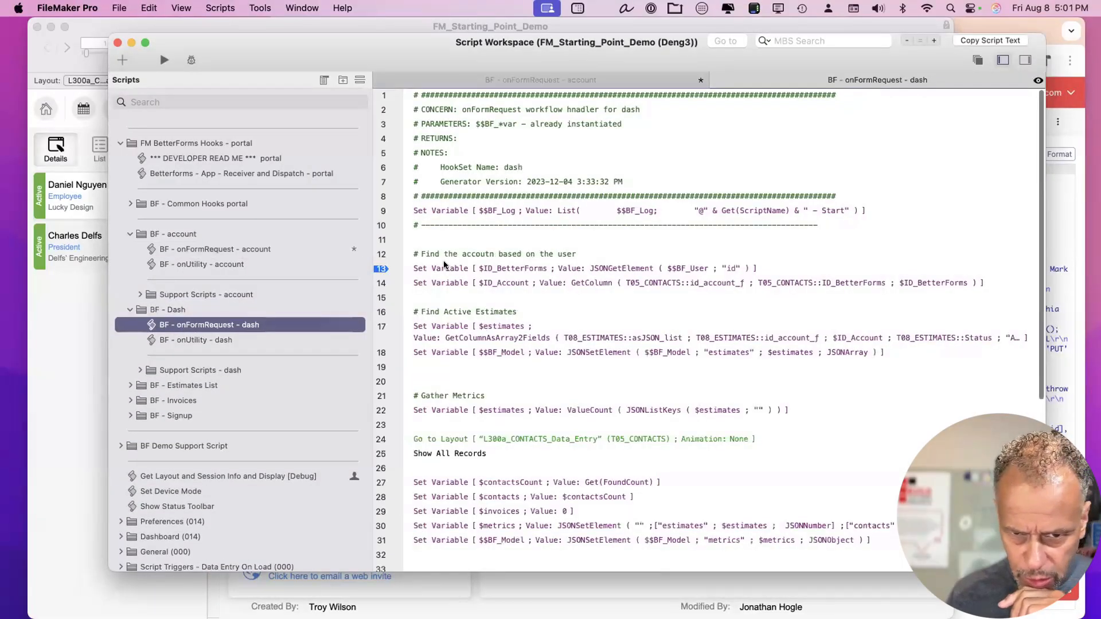
click(445, 266)
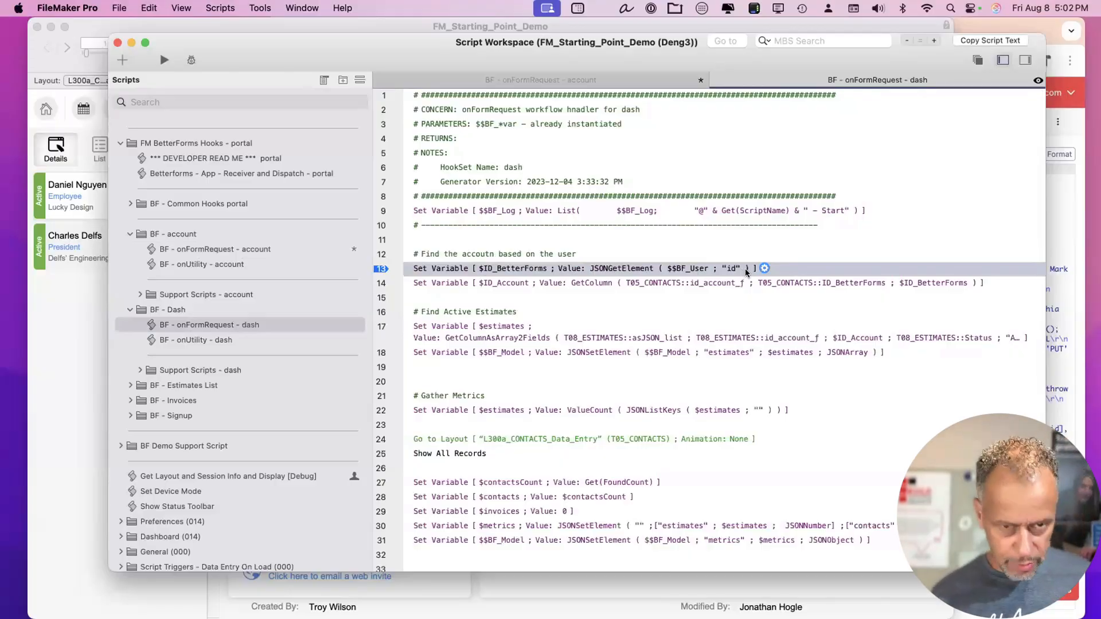
Paste the $ID_BetterForms step under the 'find out the user' comment in the account script and save.
click(568, 82)
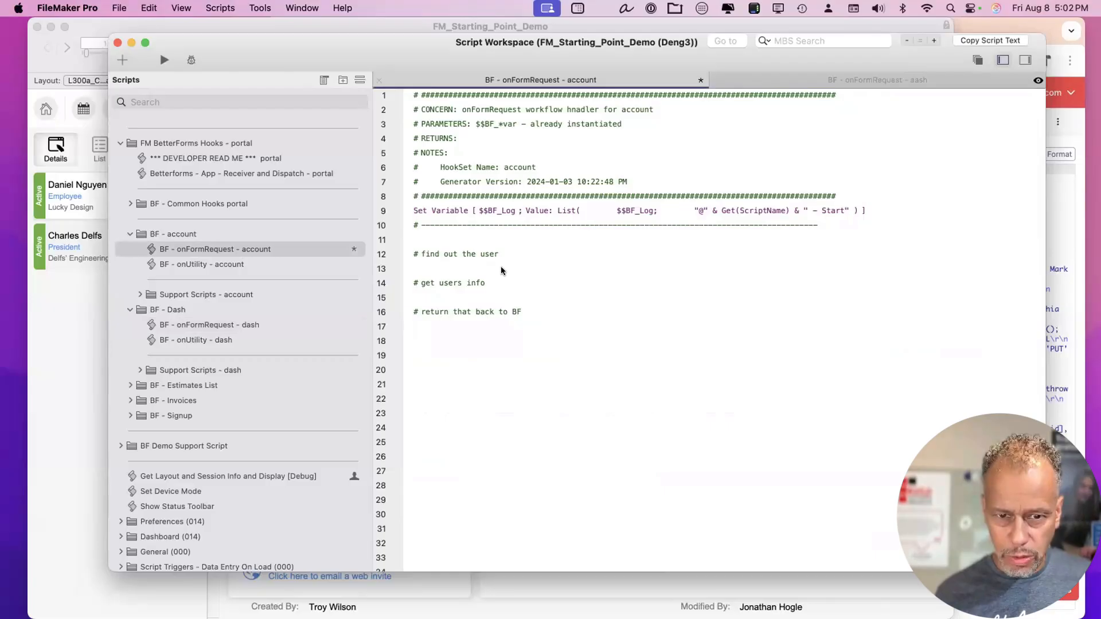
click(467, 254)
click(586, 269)
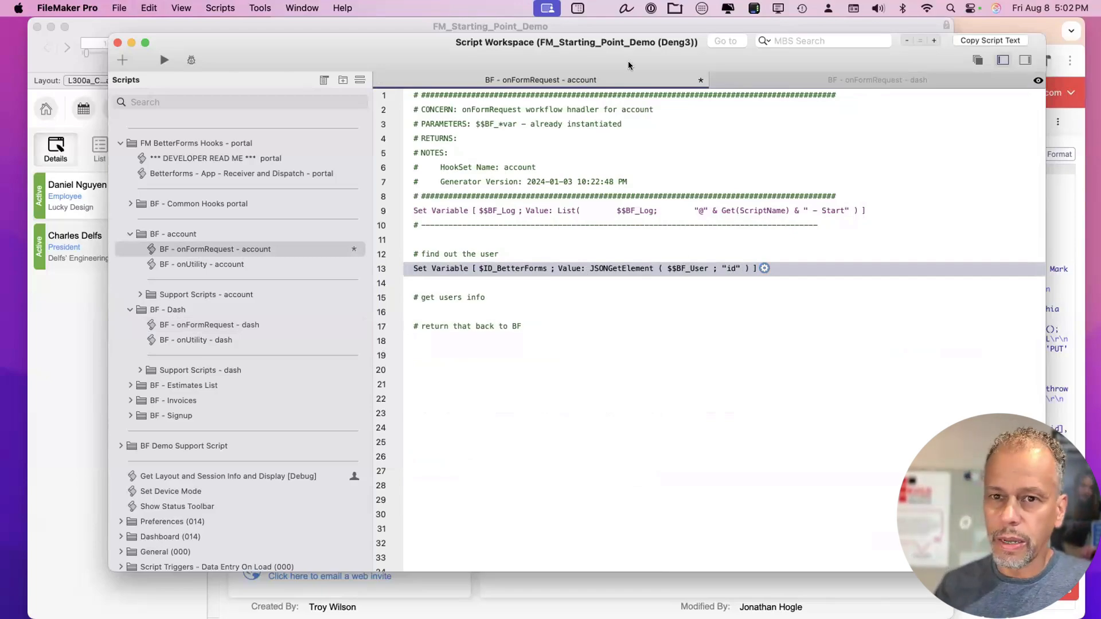
drag(594, 55, 559, 56)
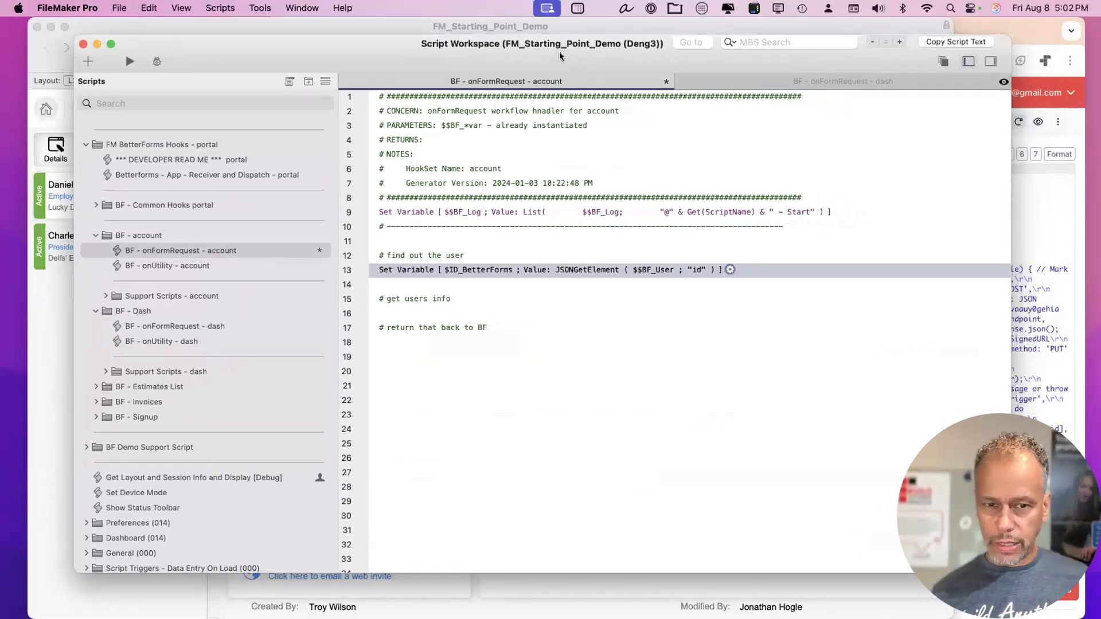
drag(560, 55, 559, 61)
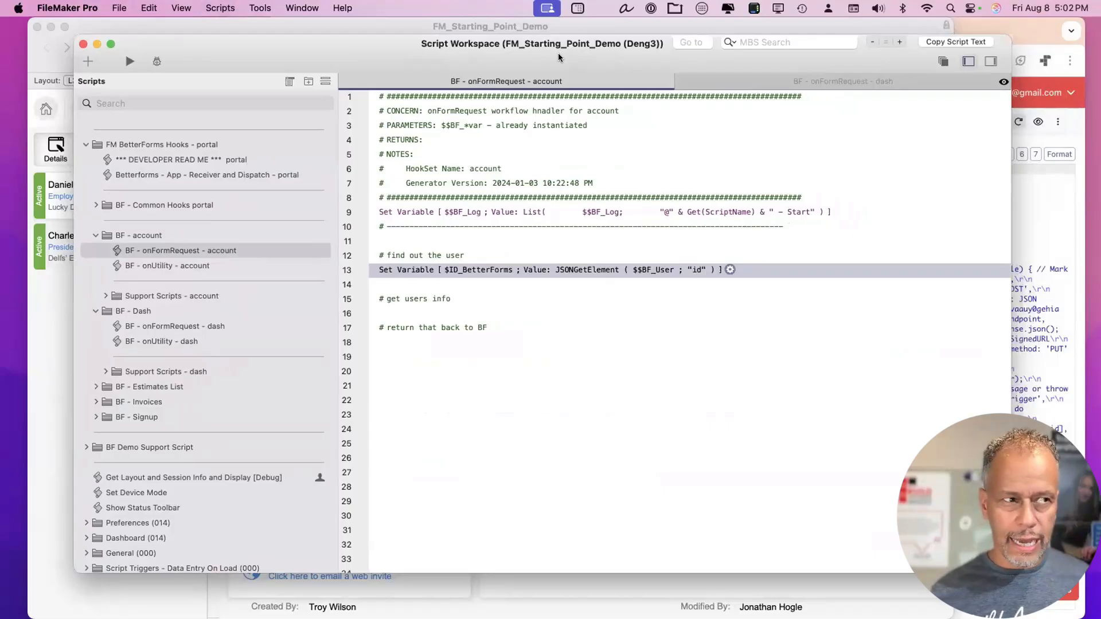
key(super+s)
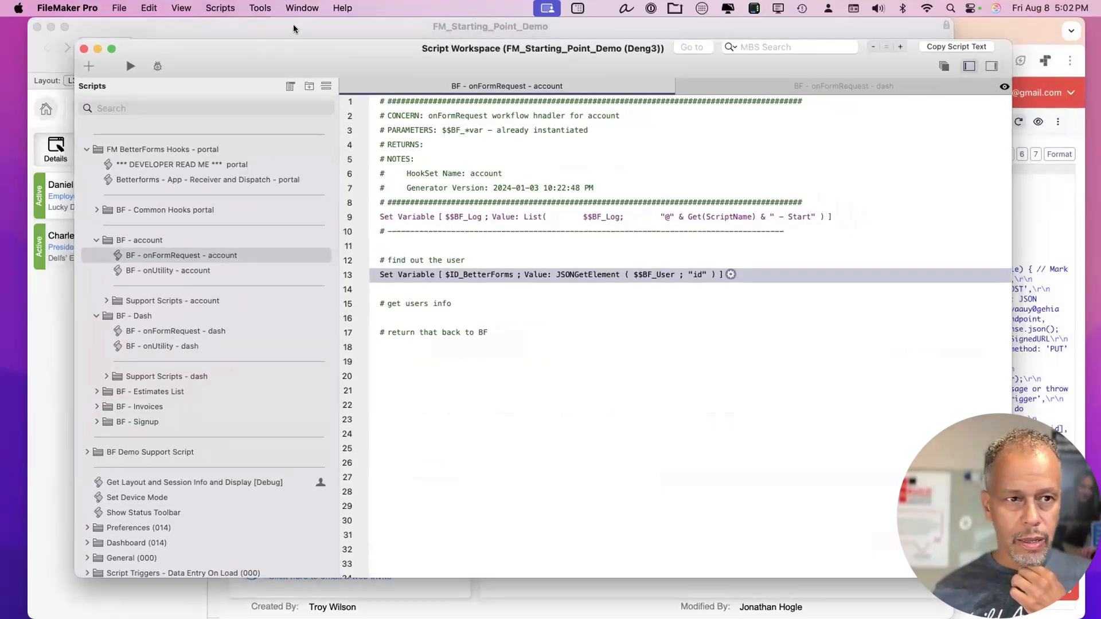
click(302, 8)
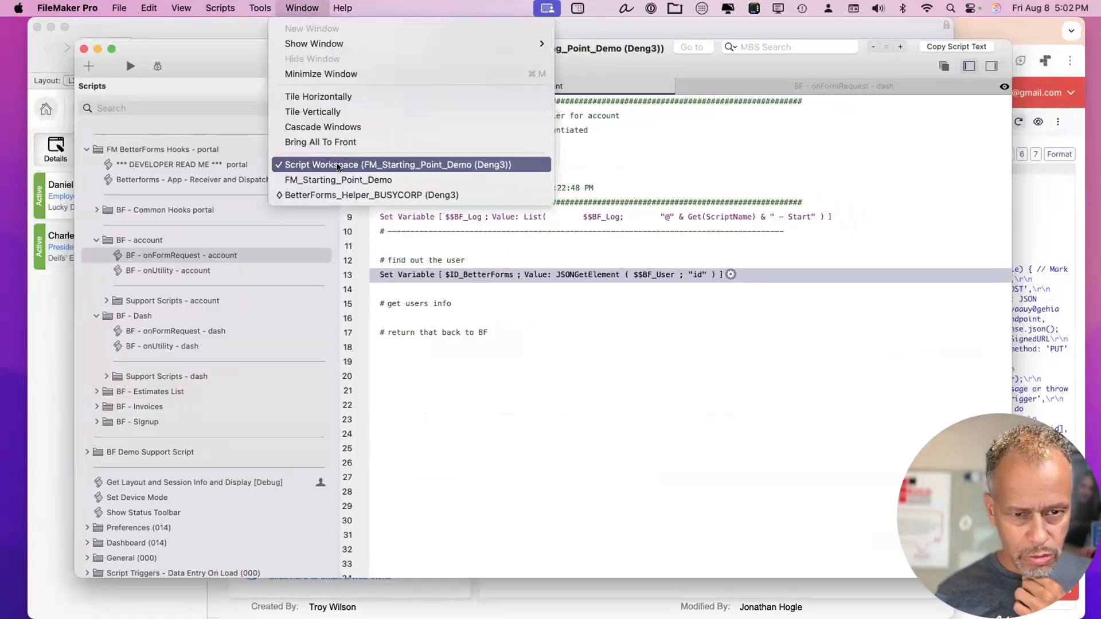
Bring the contacts database forward and review its fields, including the ID_BetterForms definition.
click(336, 180)
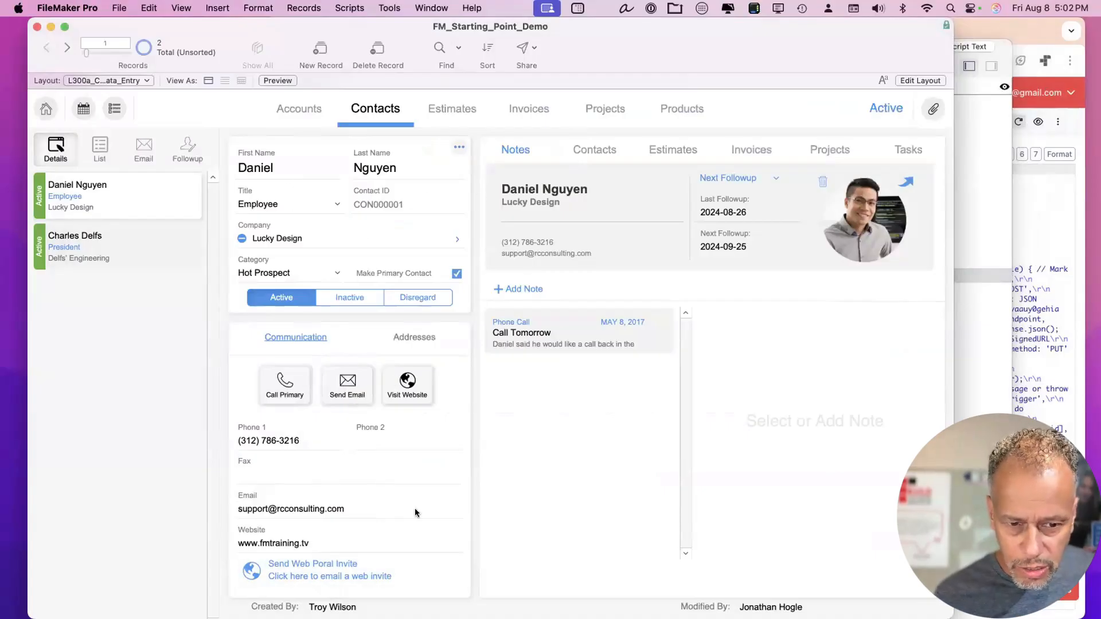
scroll(419, 515, down, 2)
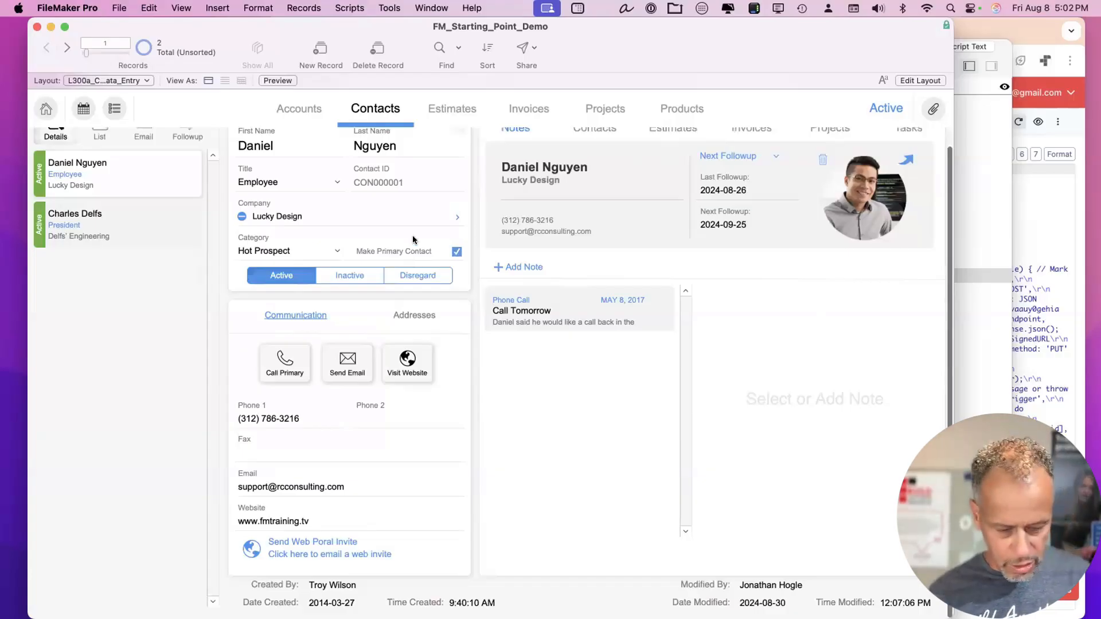
key(super+shift+d)
scroll(178, 273, down, 10)
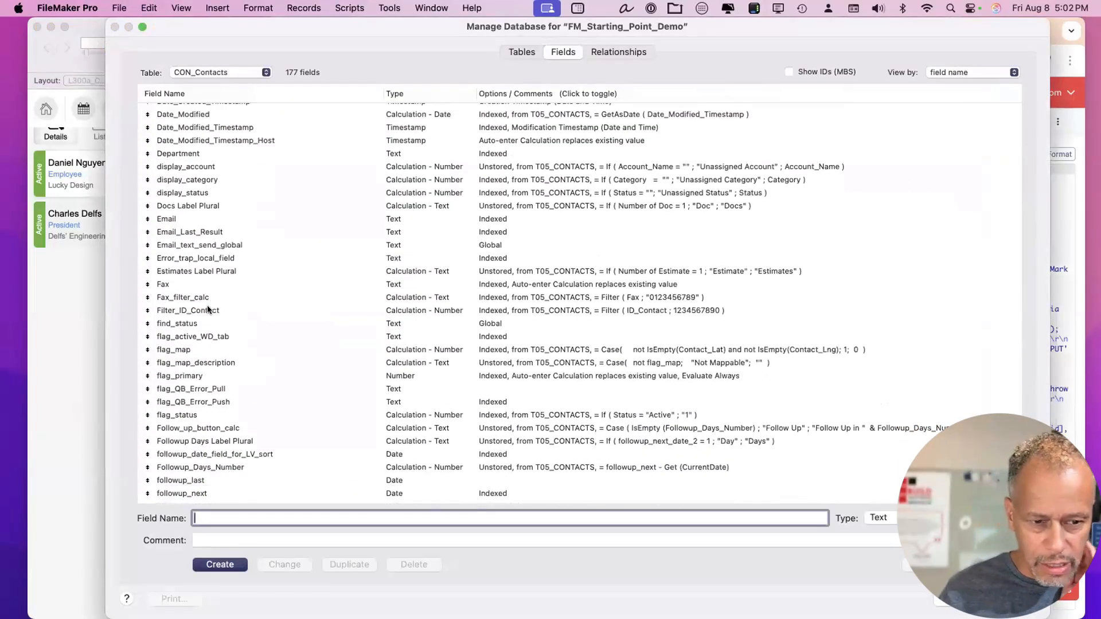
scroll(208, 310, down, 6)
scroll(208, 309, up, 5)
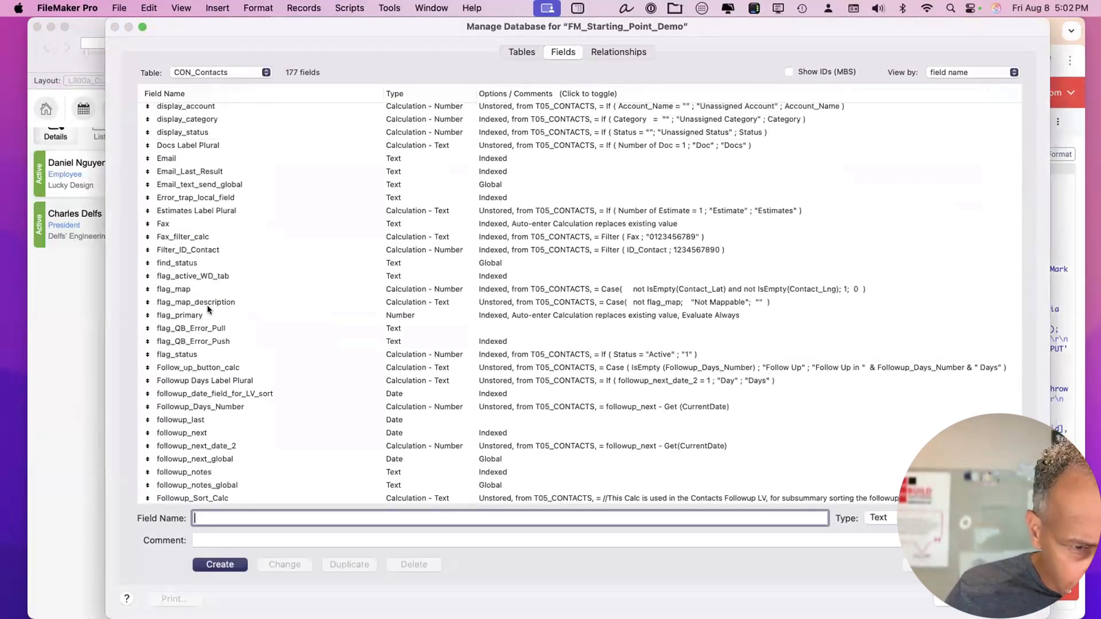
scroll(208, 310, down, 8)
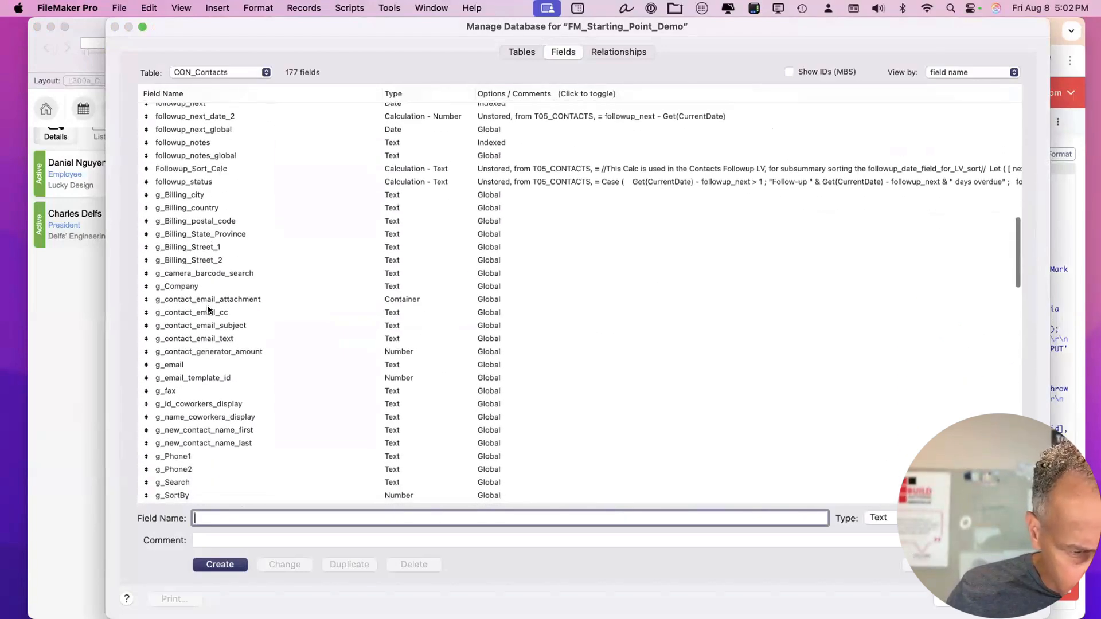
scroll(208, 310, down, 6)
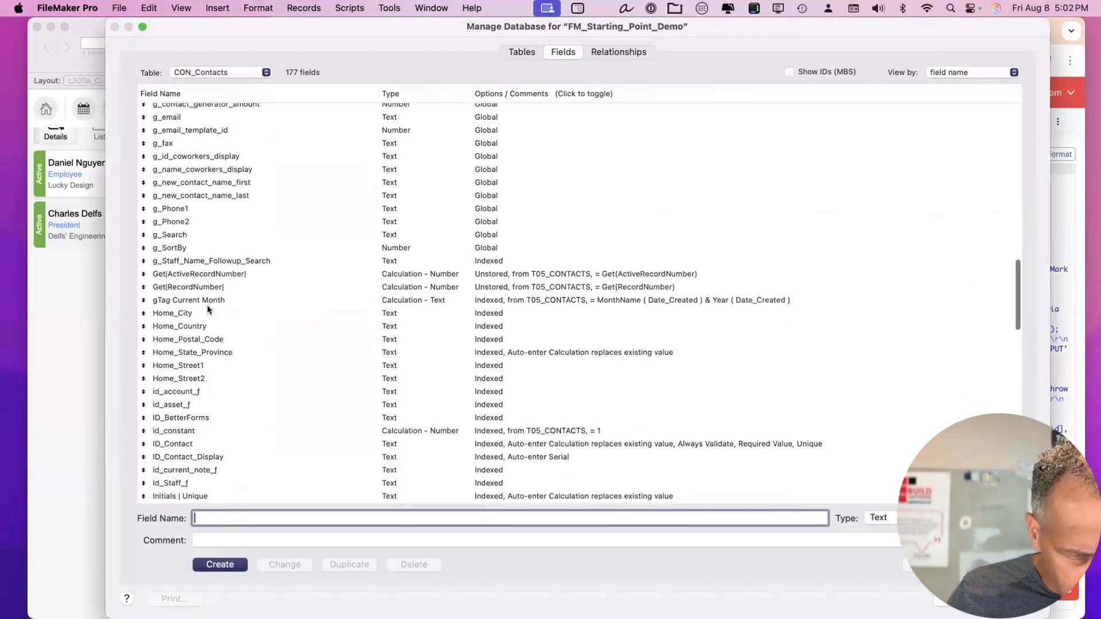
scroll(208, 310, down, 1)
click(200, 371)
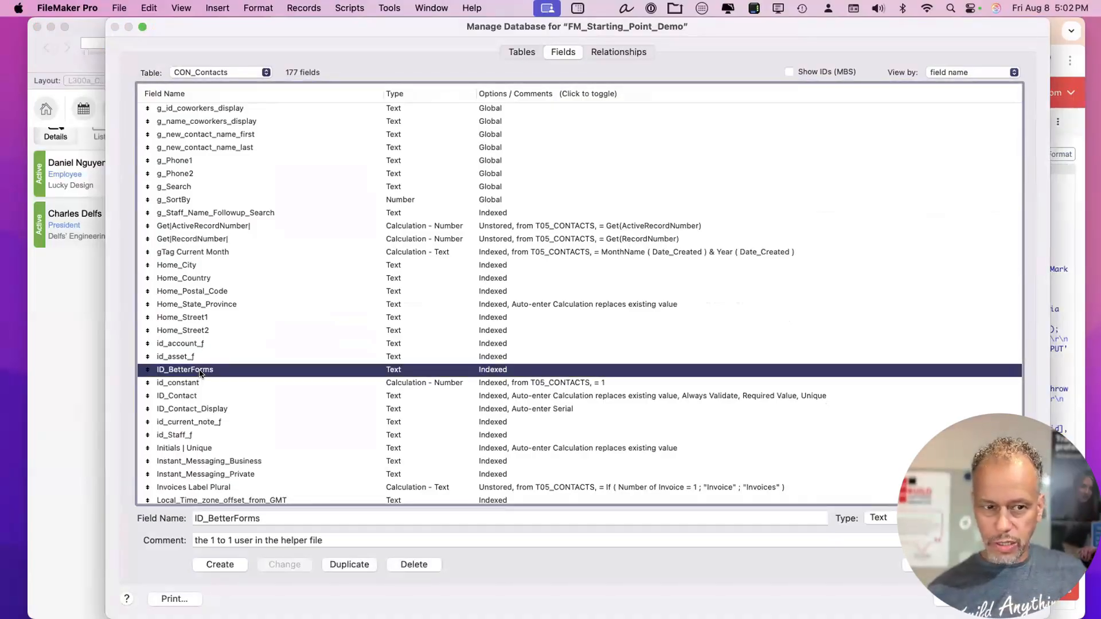
Create a new Calculation field named asJSON in CON_Contacts.
scroll(196, 375, up, 20)
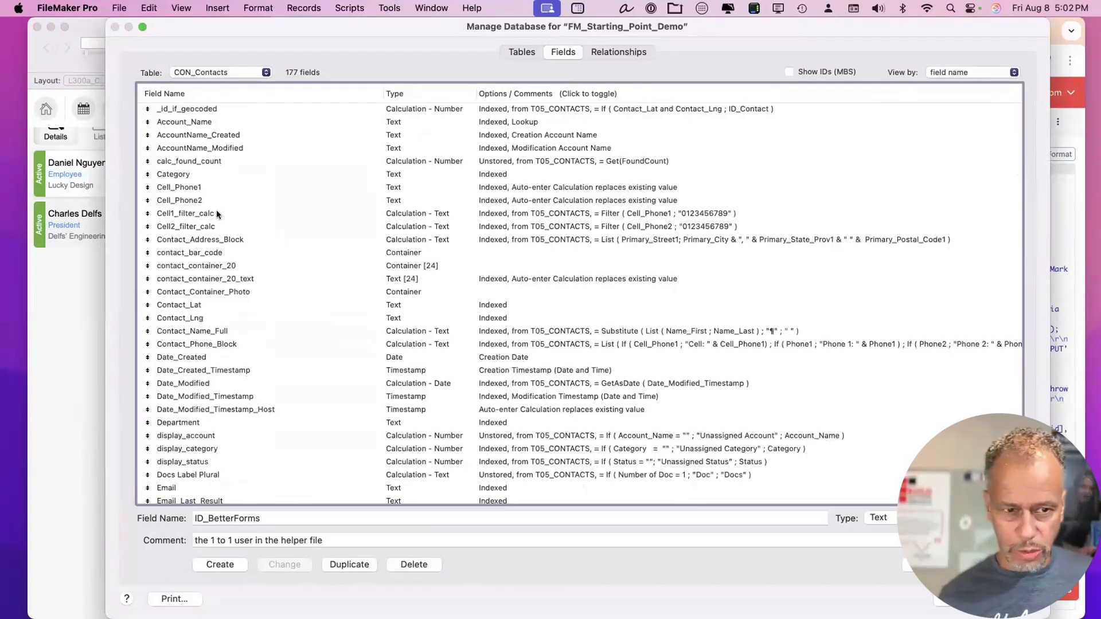
click(215, 216)
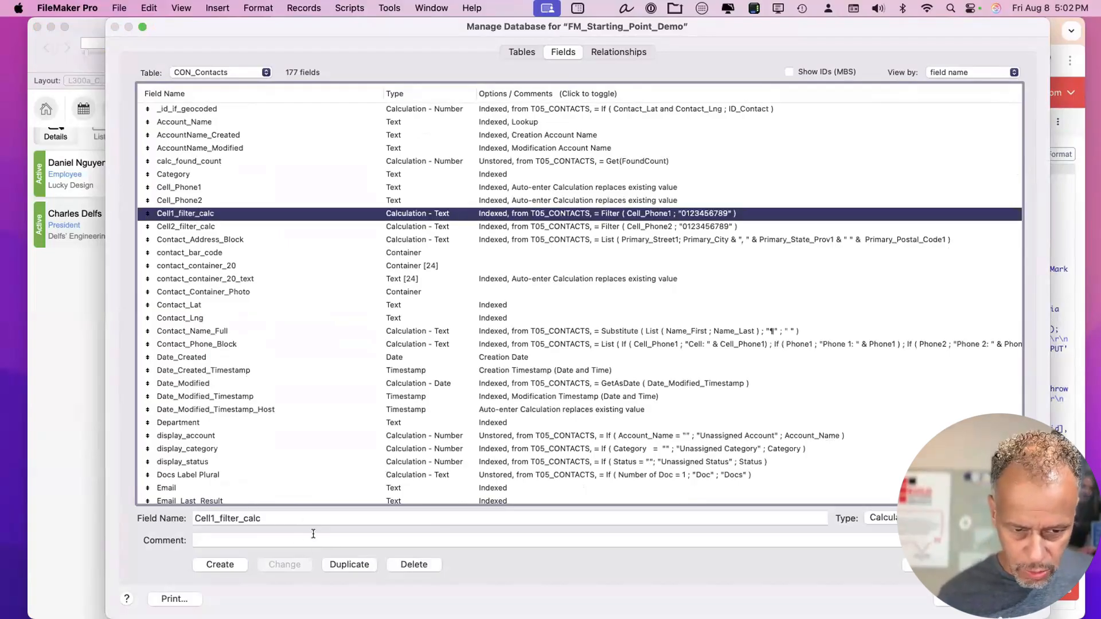
double_click(314, 519)
text(asJSON)
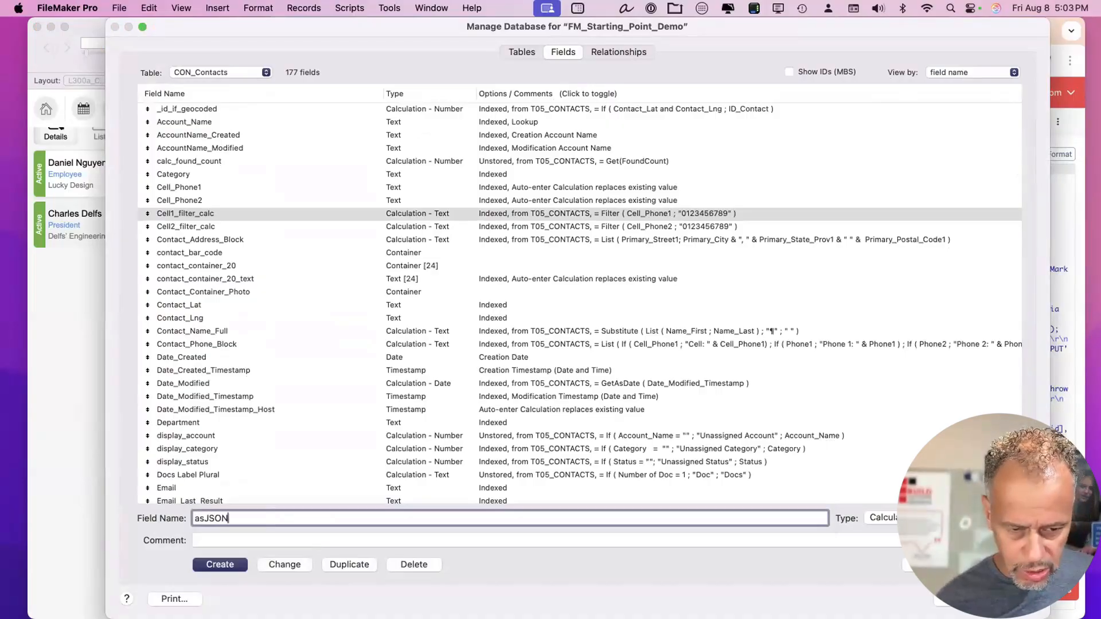
key(Return)
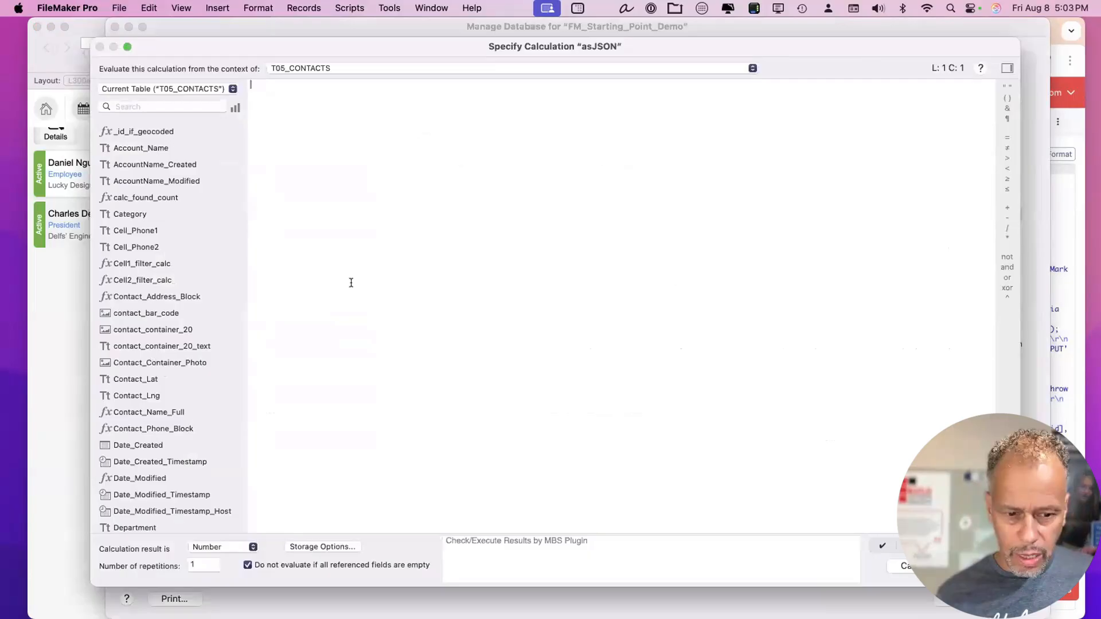
Start the formula with a JSONSetElement template and an empty bracketed key line.
text(jsonse)
key(Return)
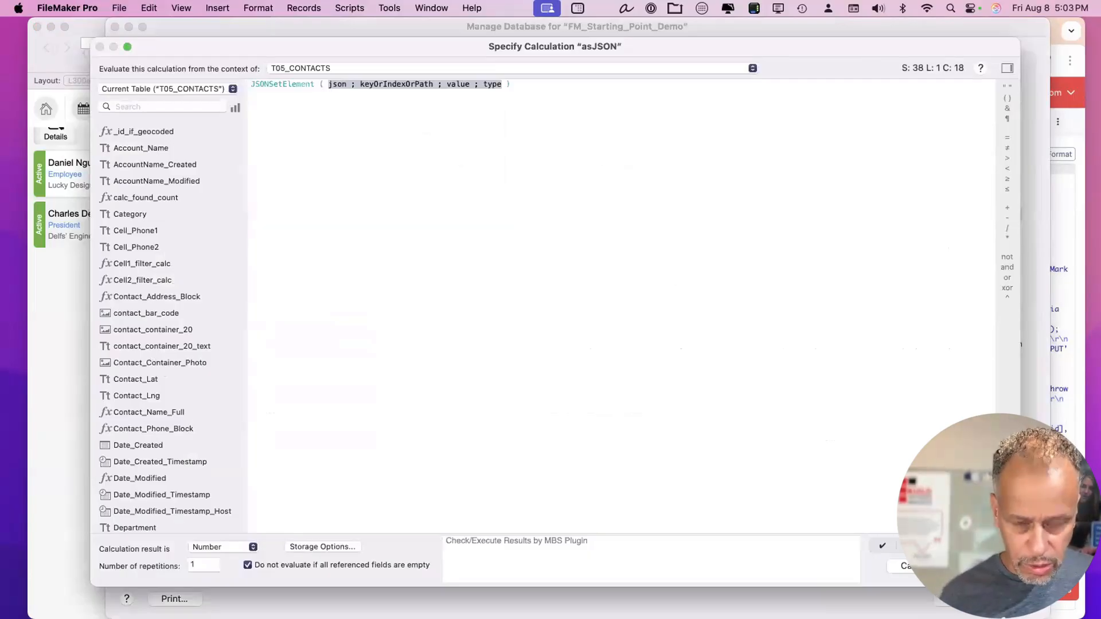
text("")
key(Return)
key(Return)
text(;)
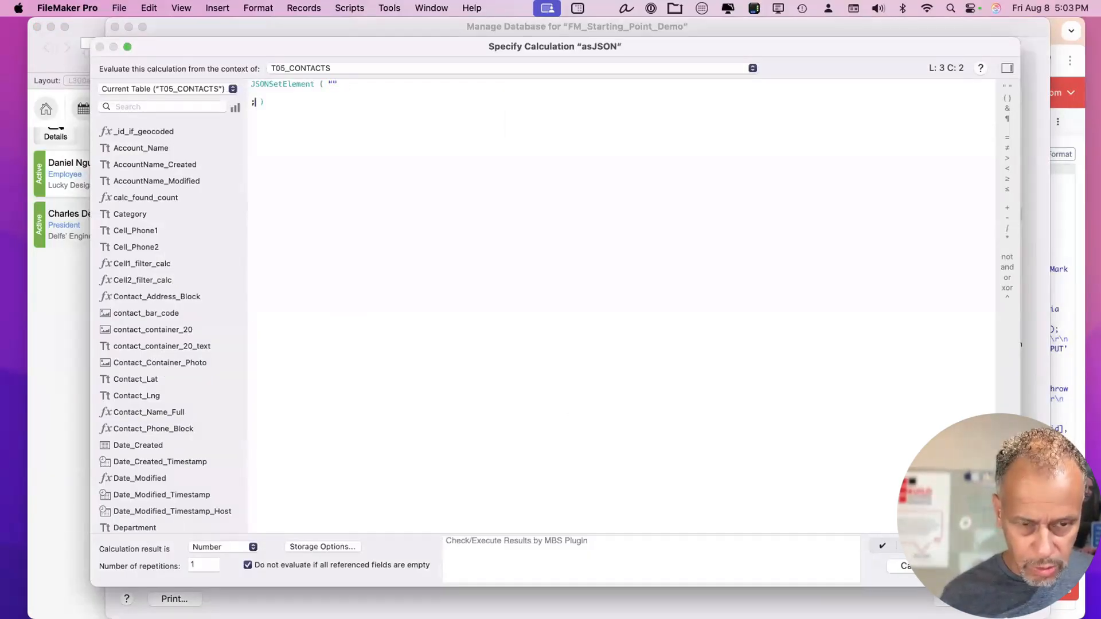
text([])
key(Return)
key(Return)
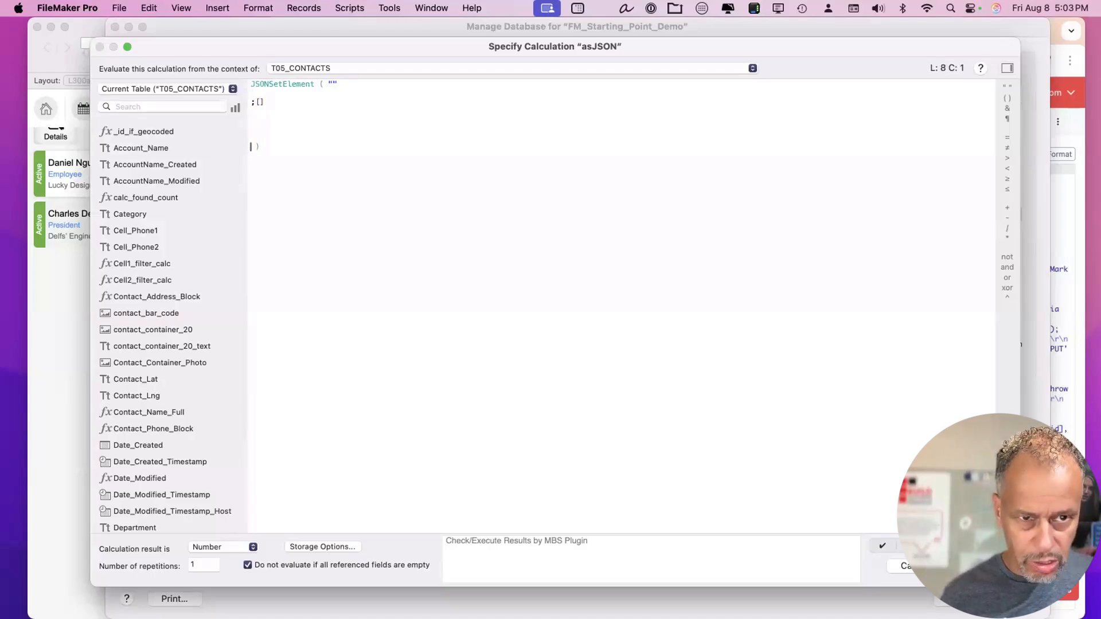
click(265, 101)
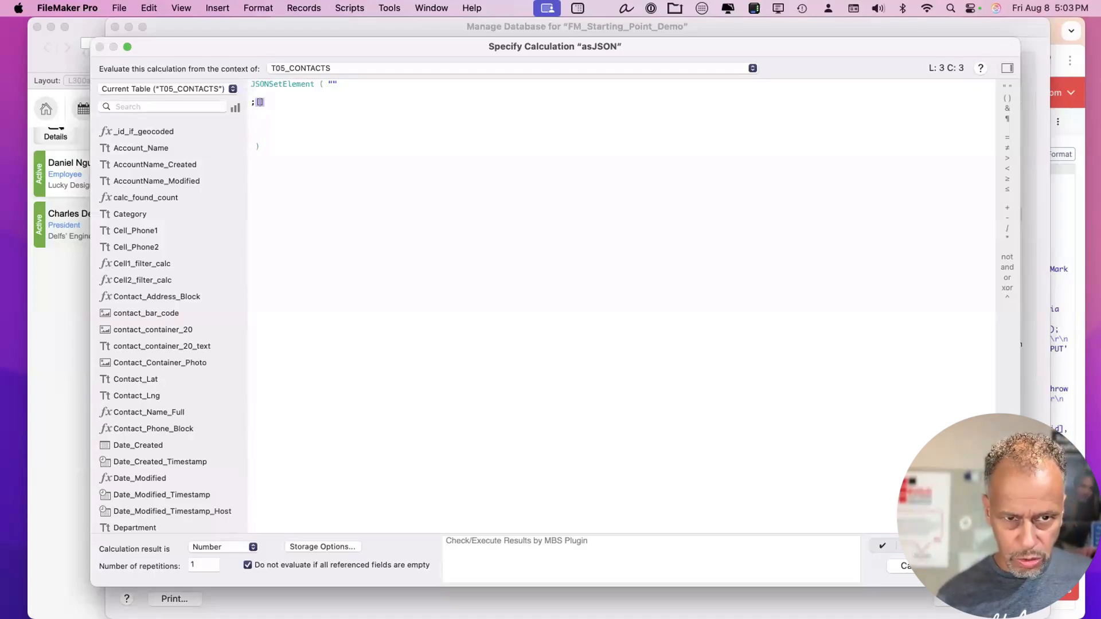
text("")
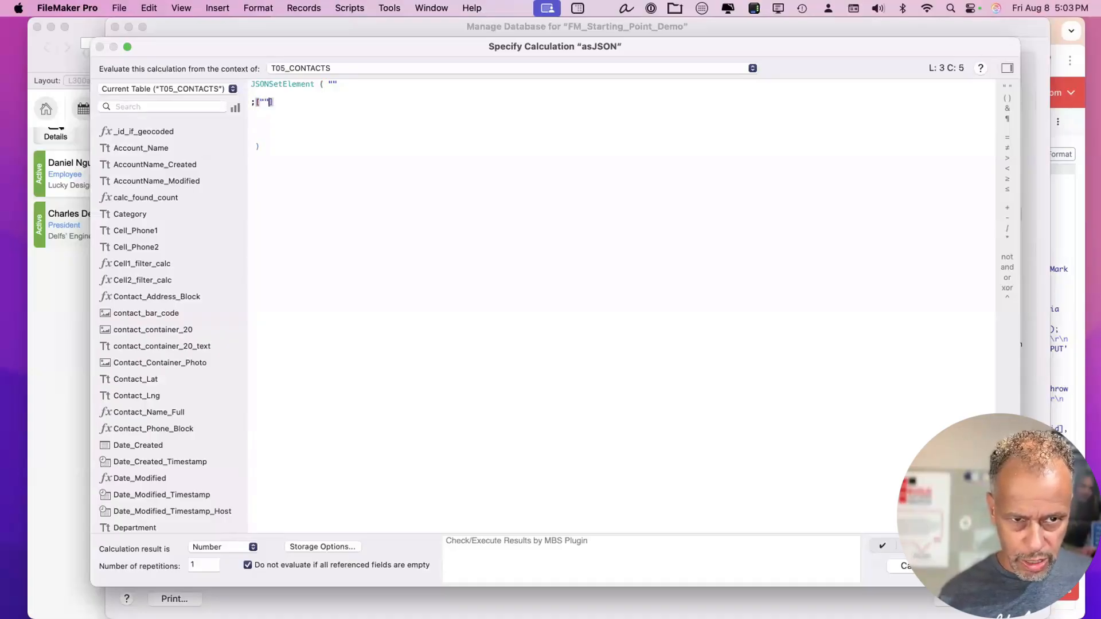
key(Left)
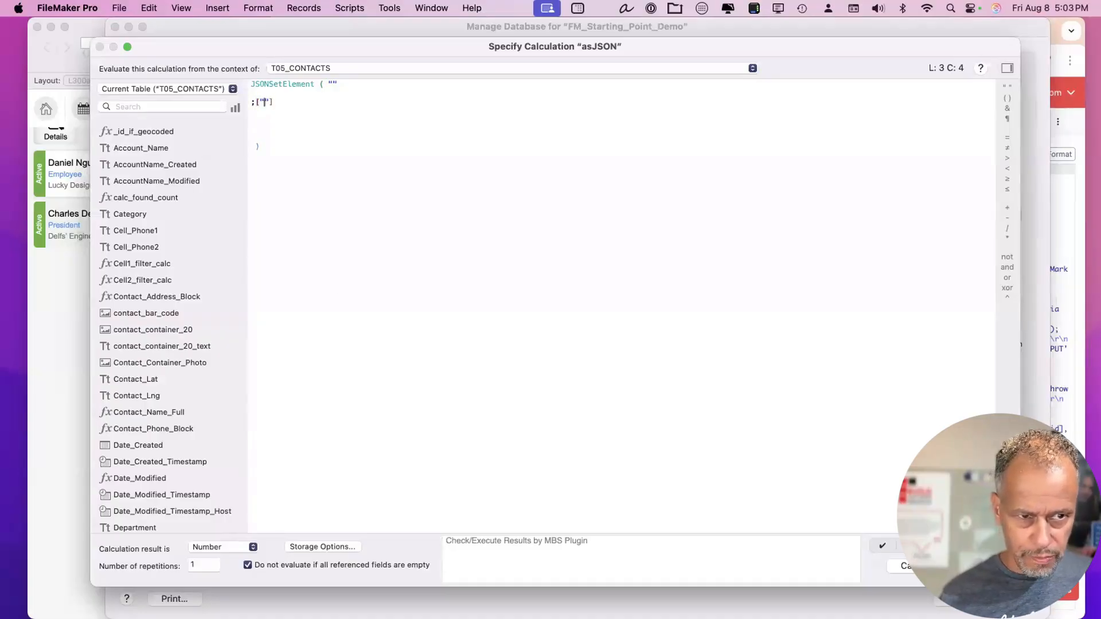
Complete the line as ["ID_Contact" ; ID_Contact ; jsonstring] and duplicate it three times.
click(180, 104)
text(id)
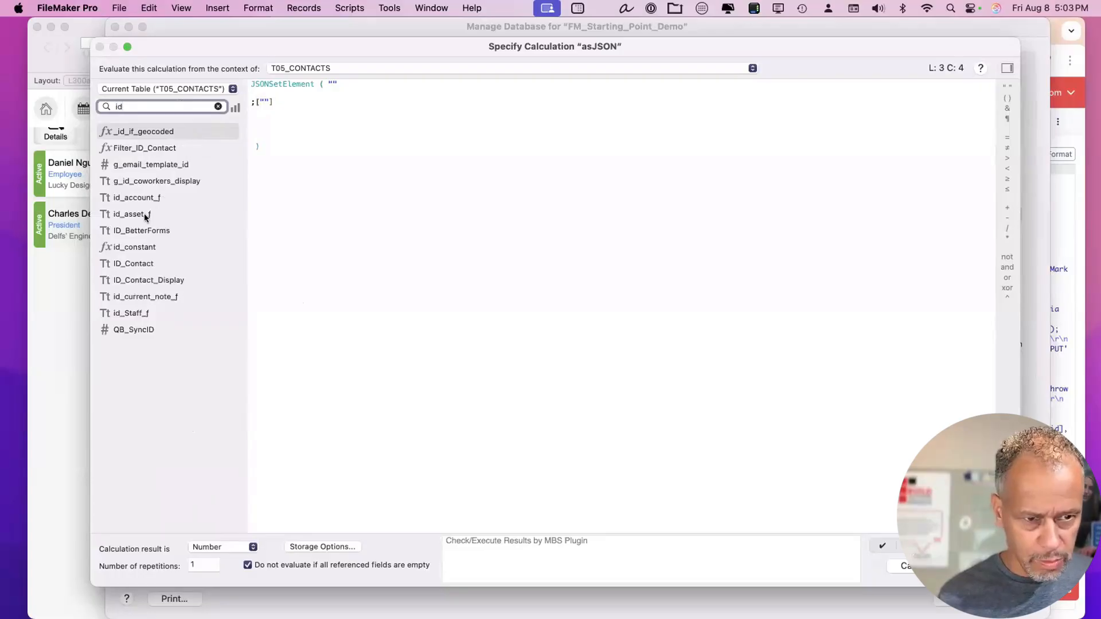
double_click(134, 264)
double_click(295, 101)
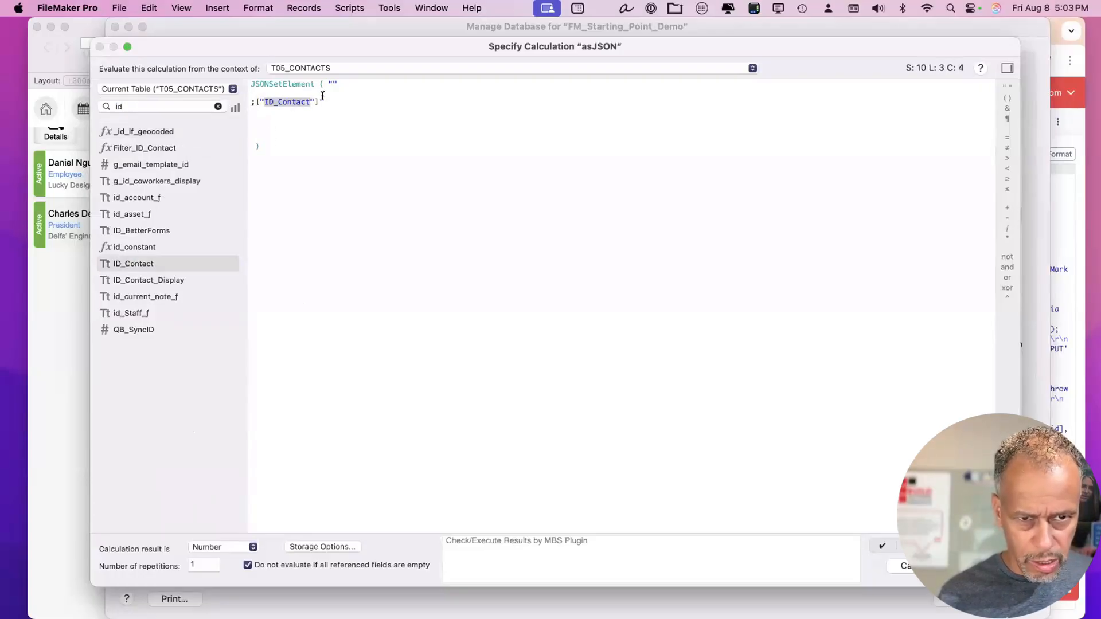
key(Right)
key(Right)
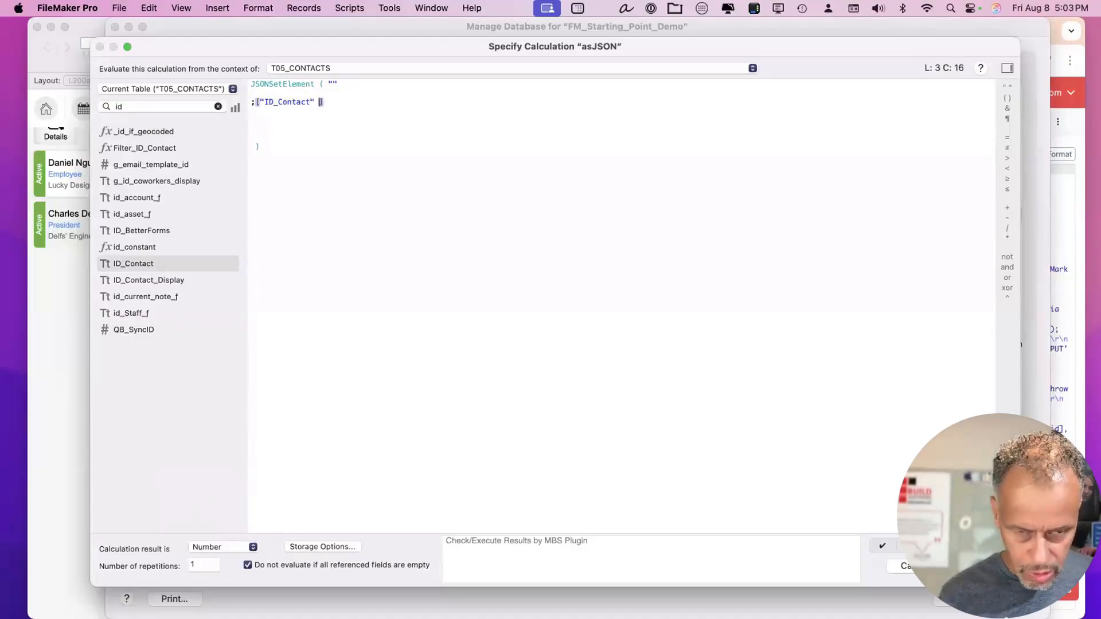
text(; ID_Contact ; )
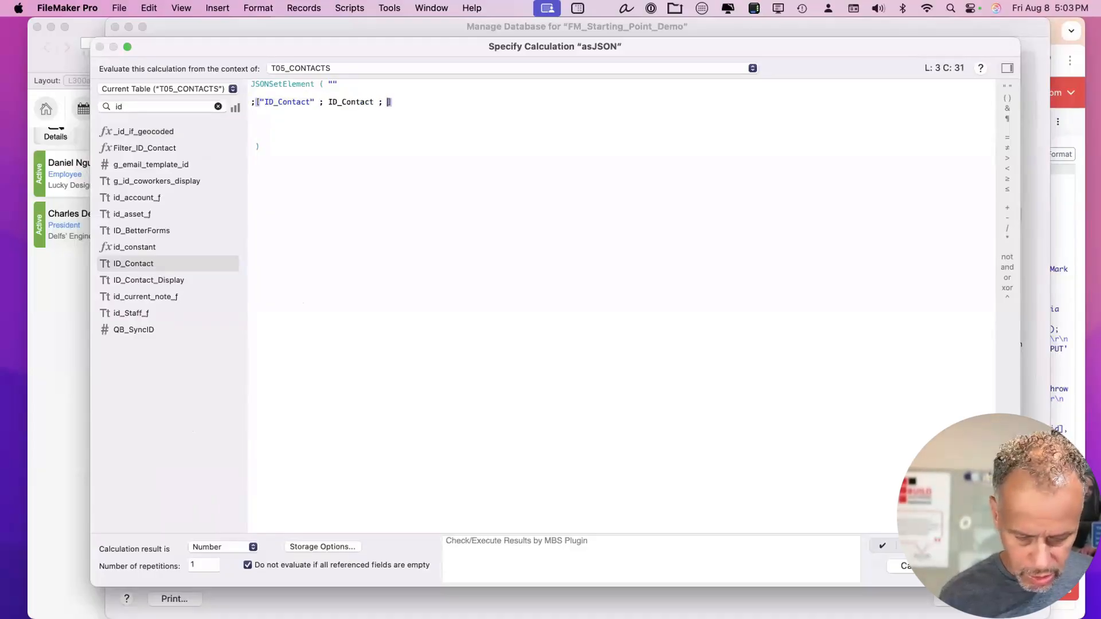
text(jsonstring)
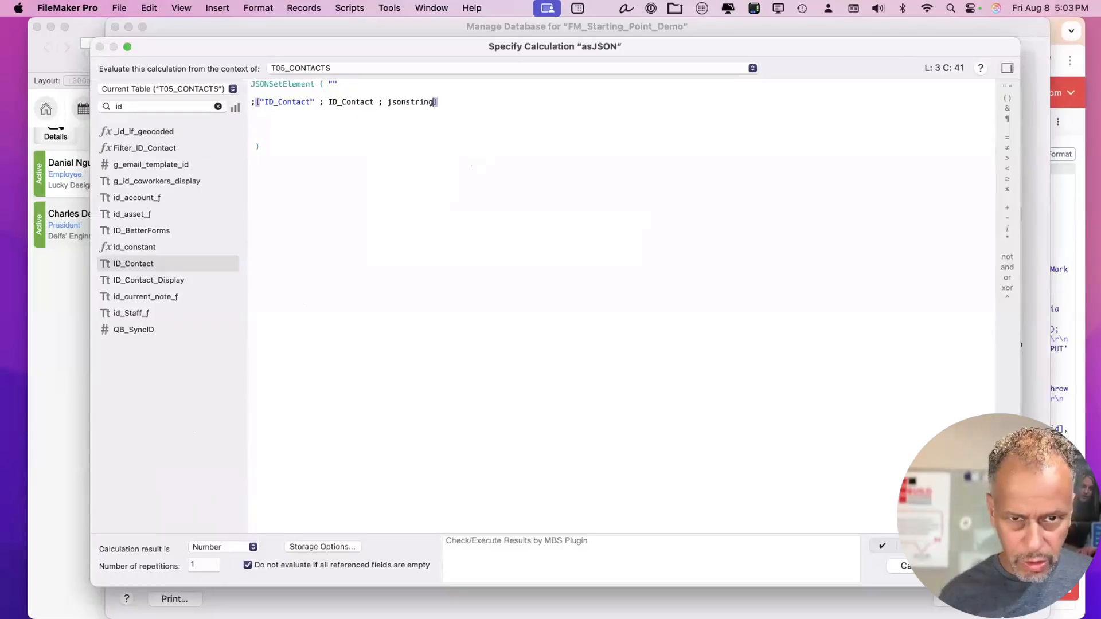
key(shift+Up)
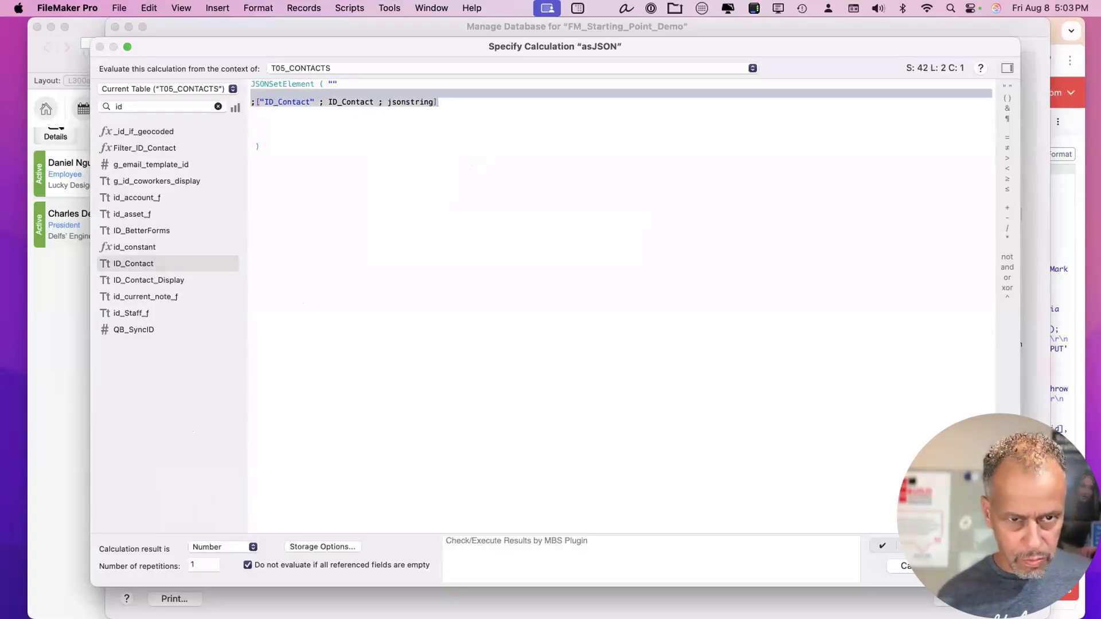
key(super+c)
key(super+v)
key(super+v)
key(super+v)
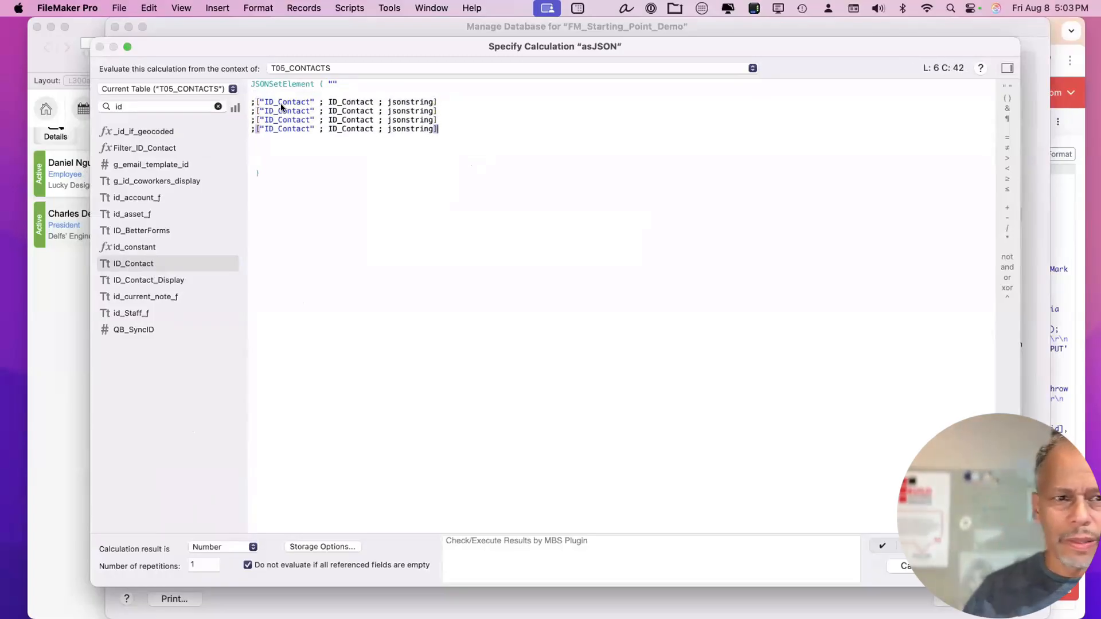
Change the second line's key and field to Name_First.
double_click(281, 103)
double_click(281, 110)
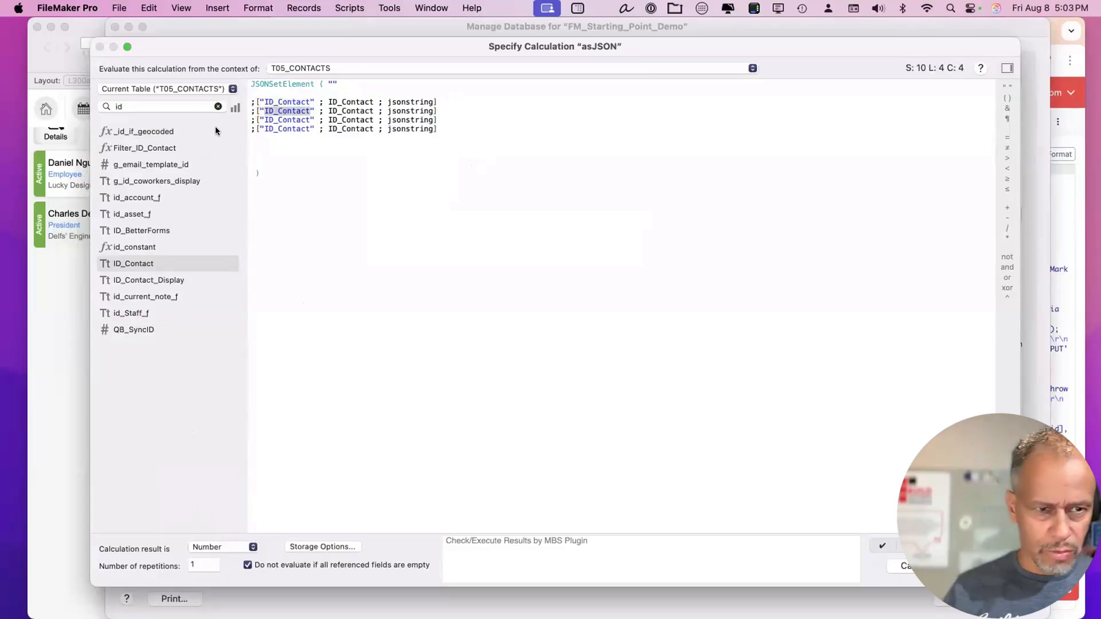
click(156, 105)
text(first)
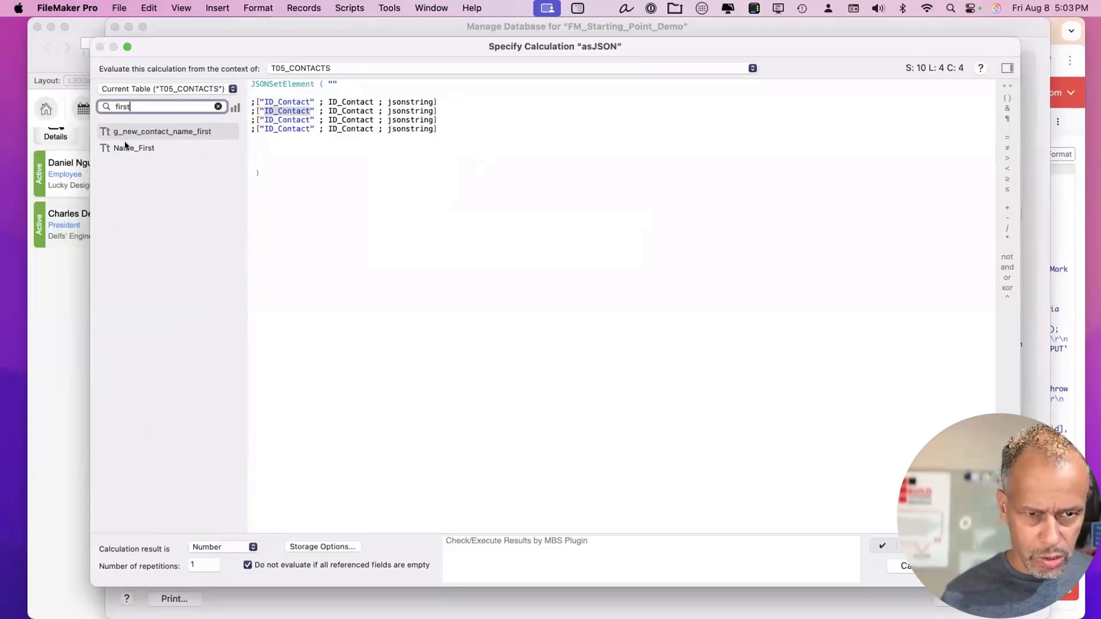
double_click(127, 148)
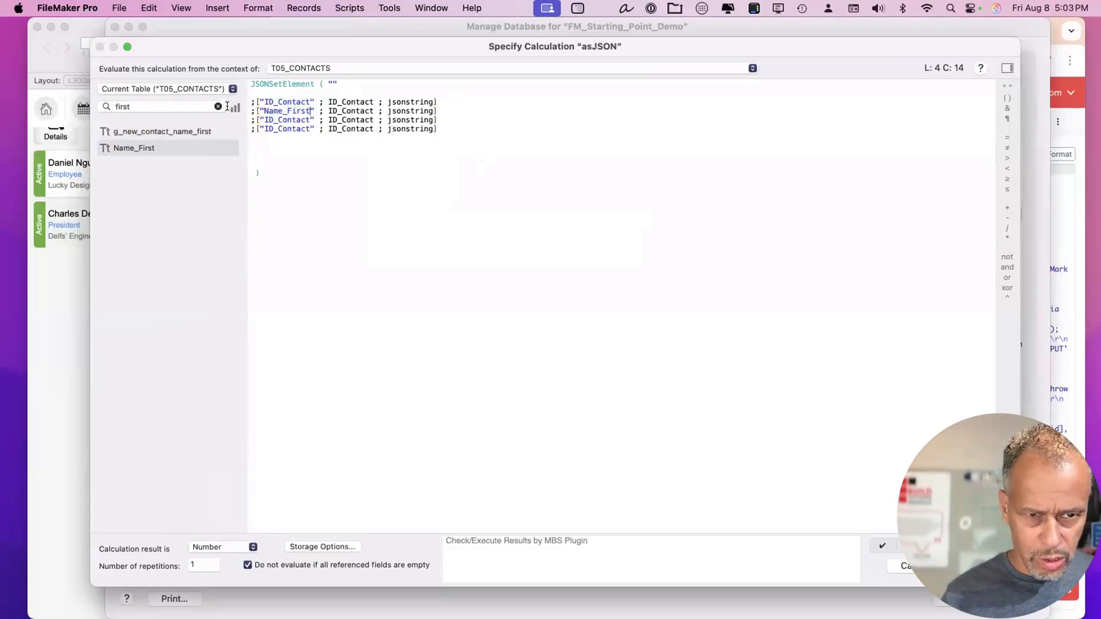
double_click(349, 110)
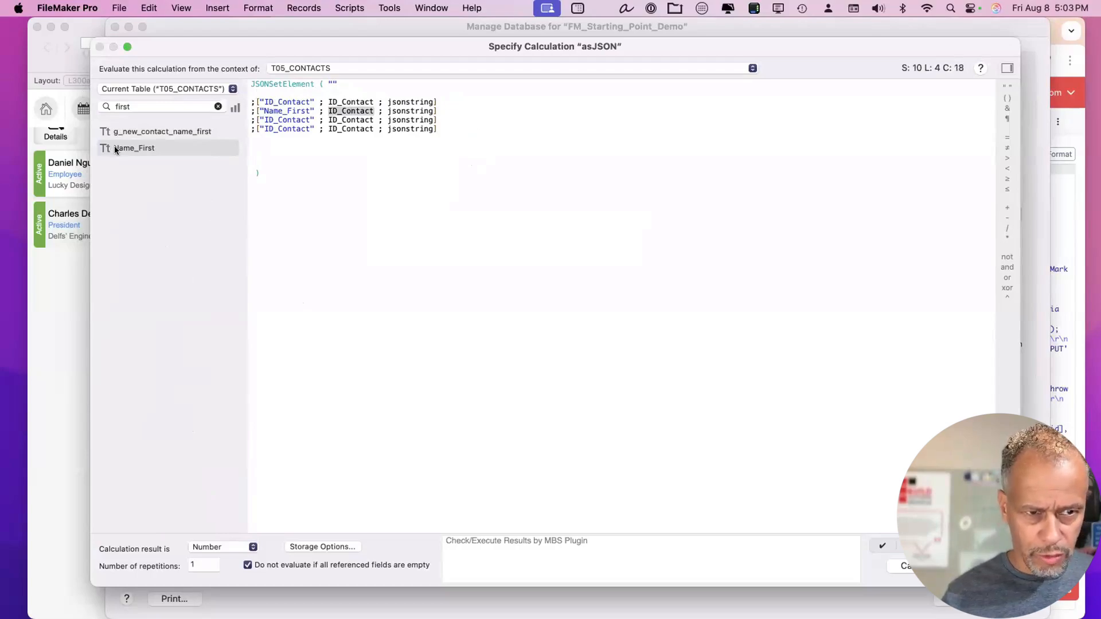
double_click(115, 149)
Change the third line's key and field to Name_Last.
key(super+f)
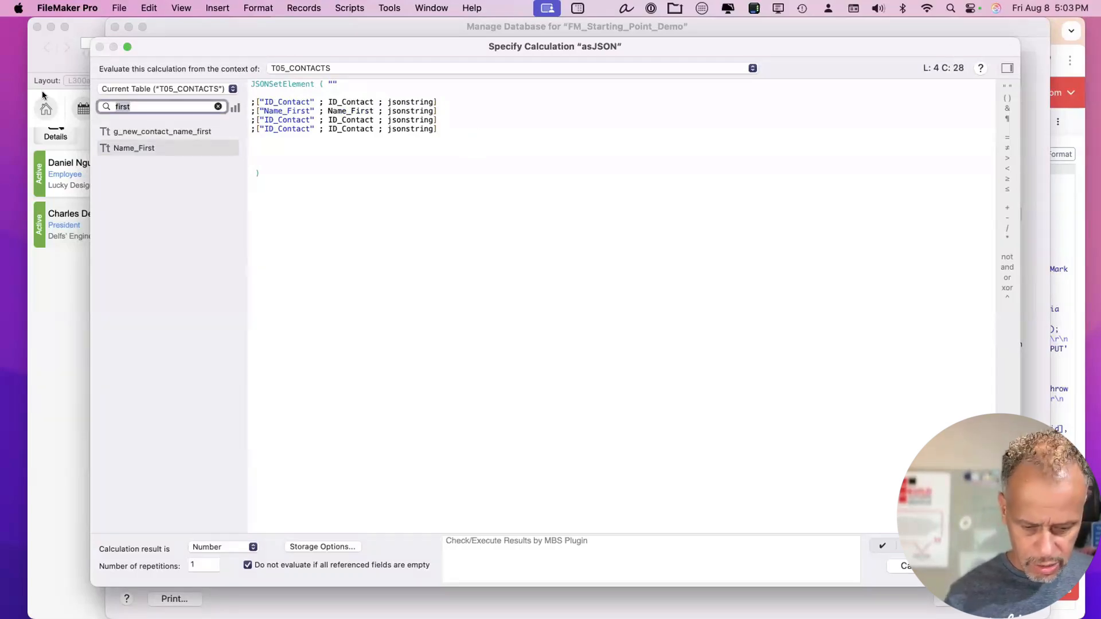
text(las)
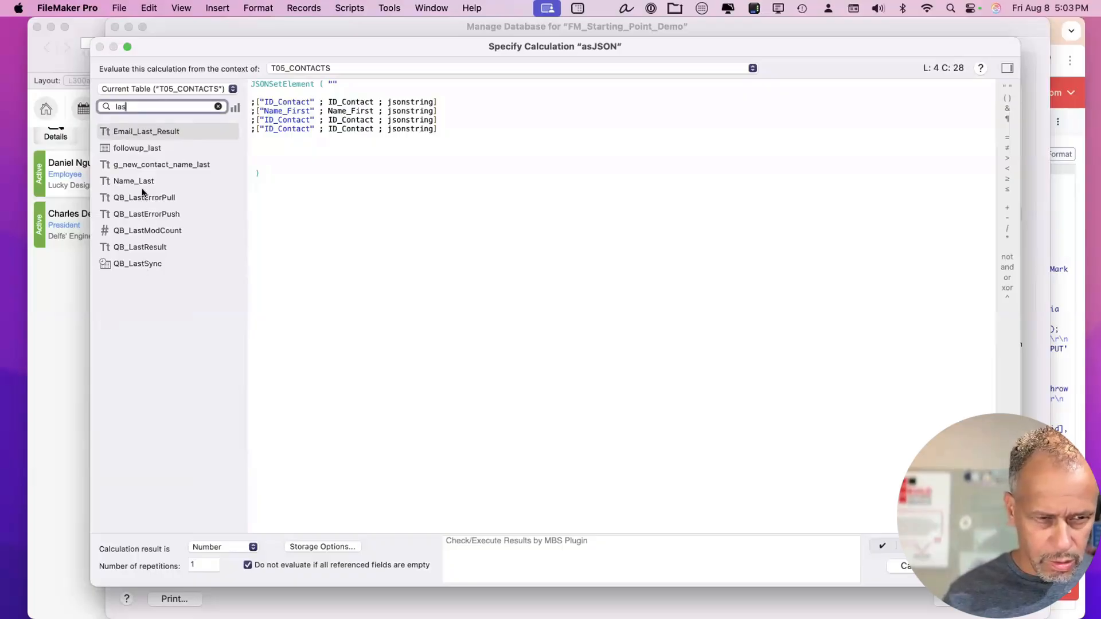
click(146, 179)
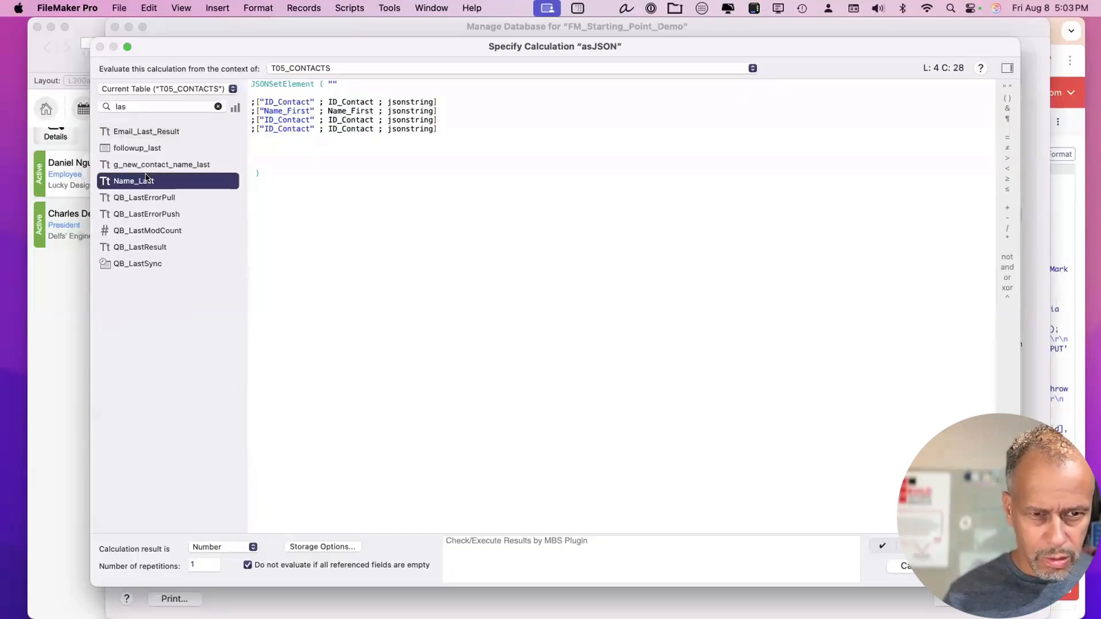
double_click(280, 118)
click(143, 181)
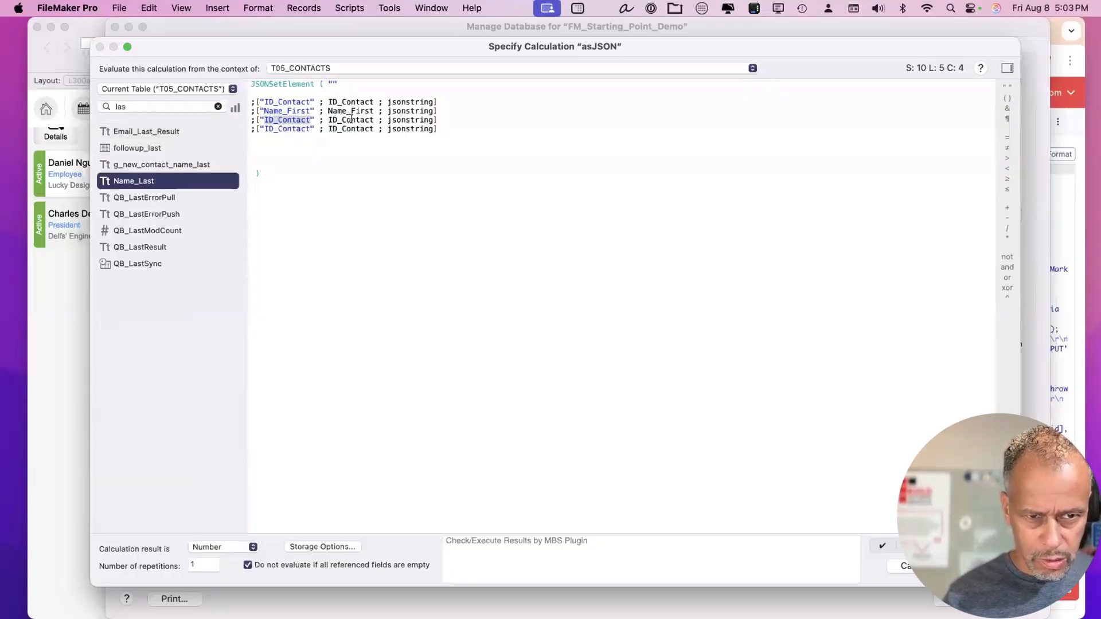
double_click(138, 182)
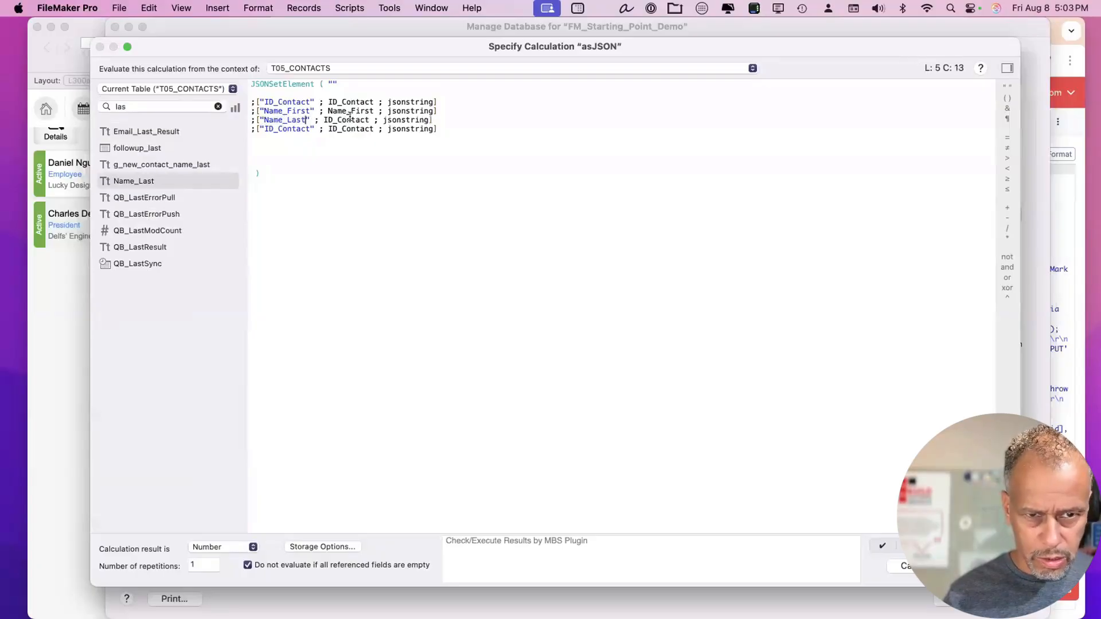
double_click(349, 118)
double_click(138, 180)
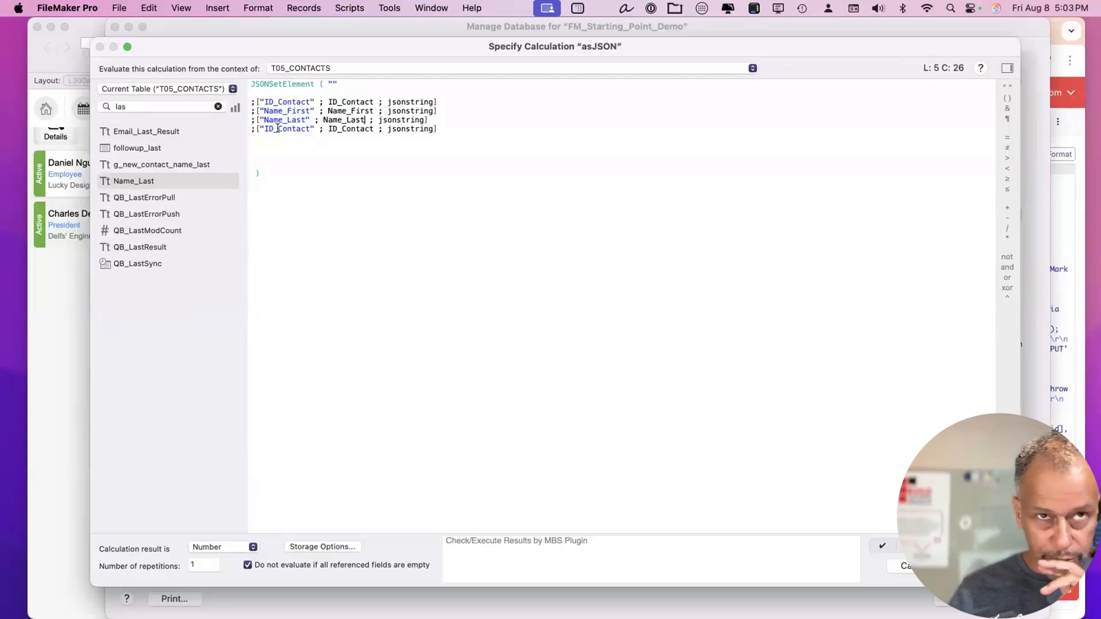
click(1056, 26)
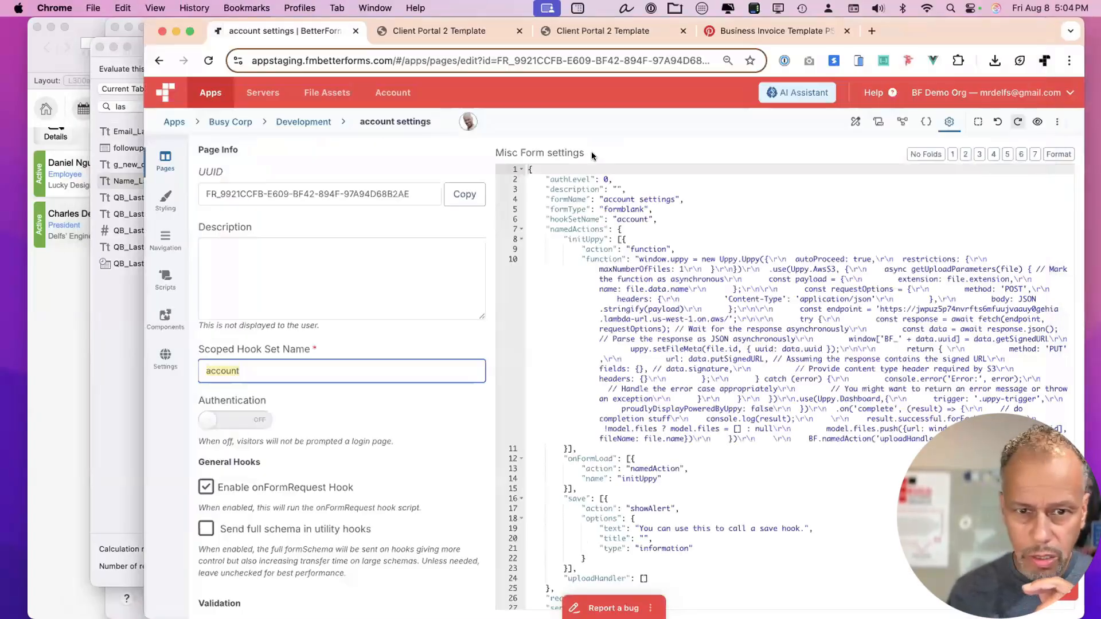
Change the fourth line's key and field to Email.
click(854, 121)
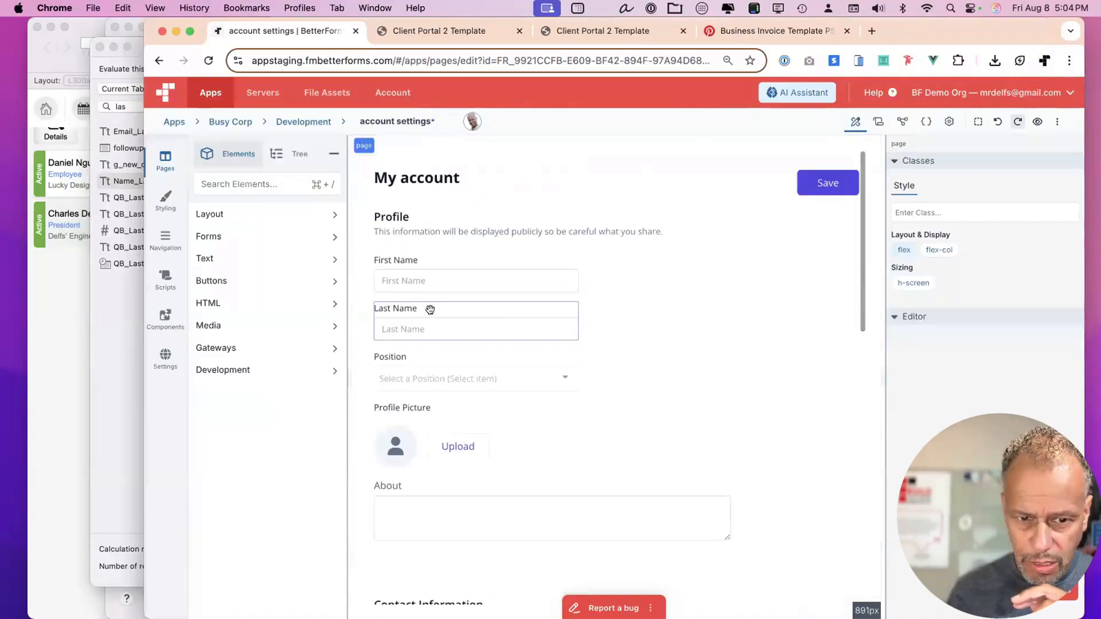
click(94, 305)
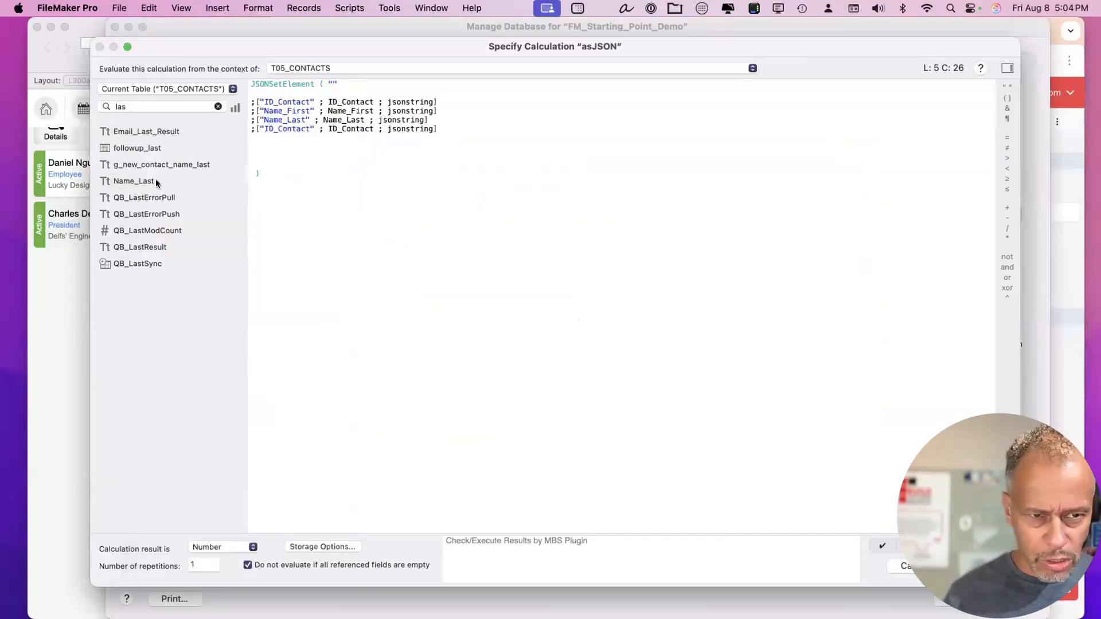
click(273, 142)
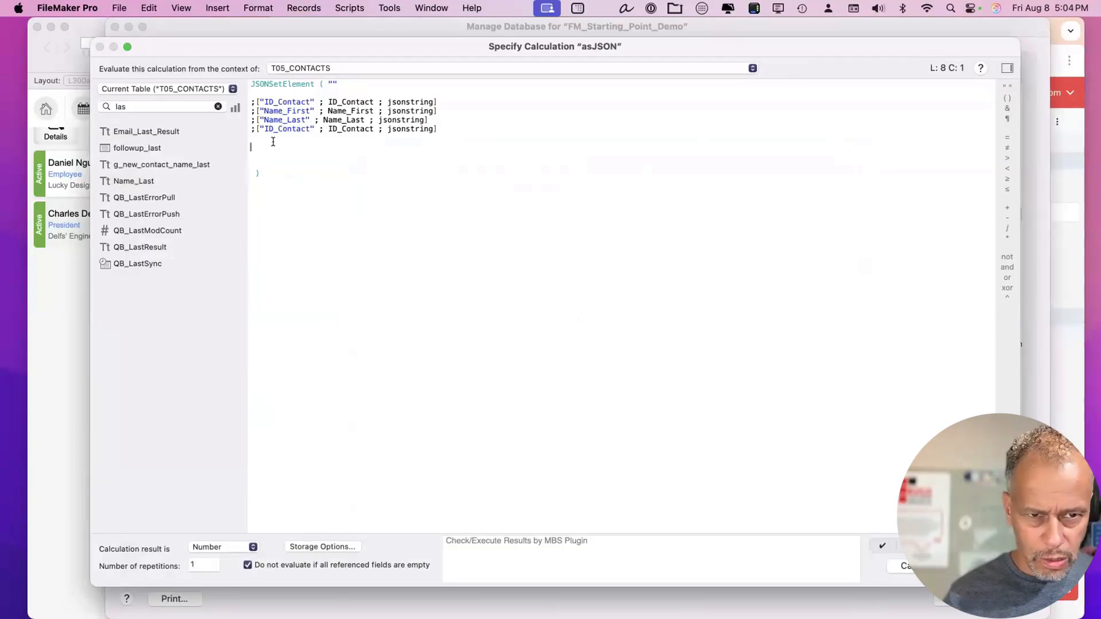
double_click(298, 129)
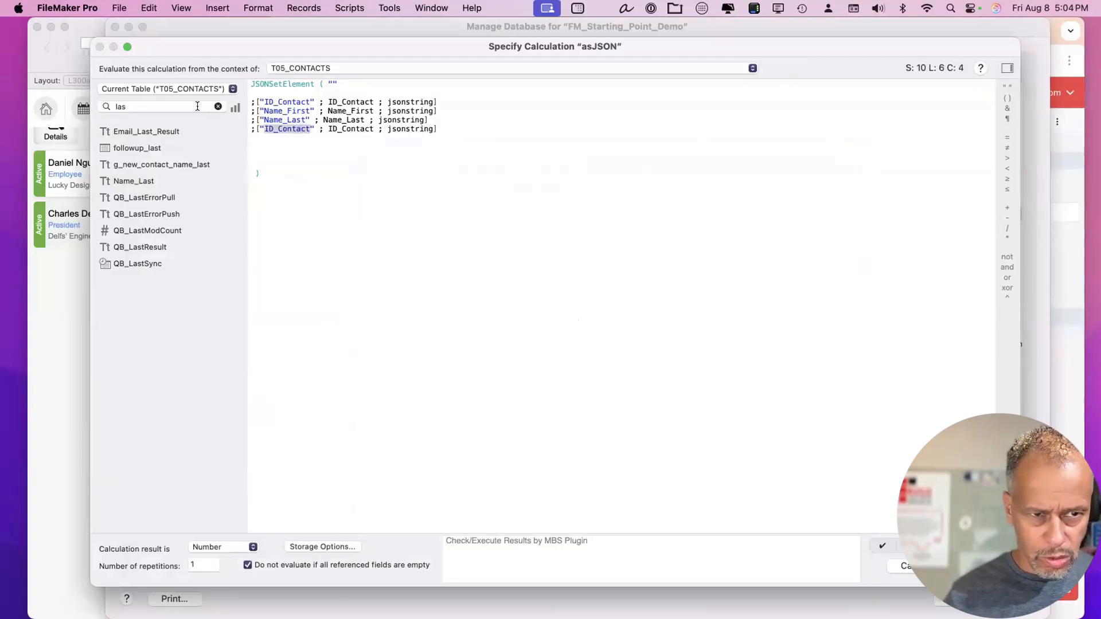
key(Tab)
text(ema)
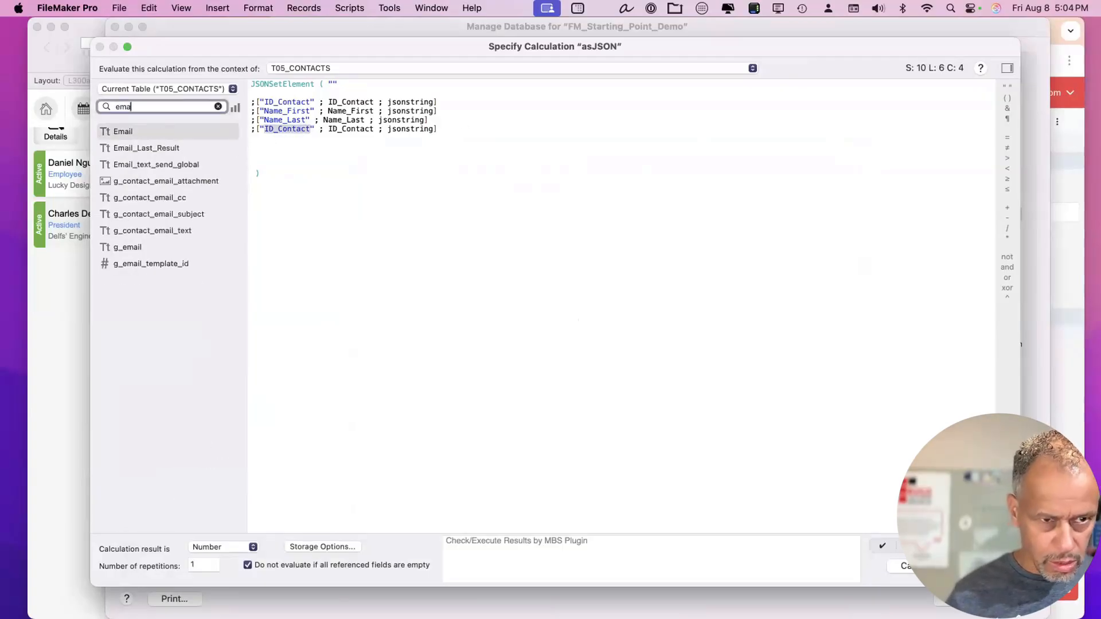
click(142, 131)
double_click(142, 132)
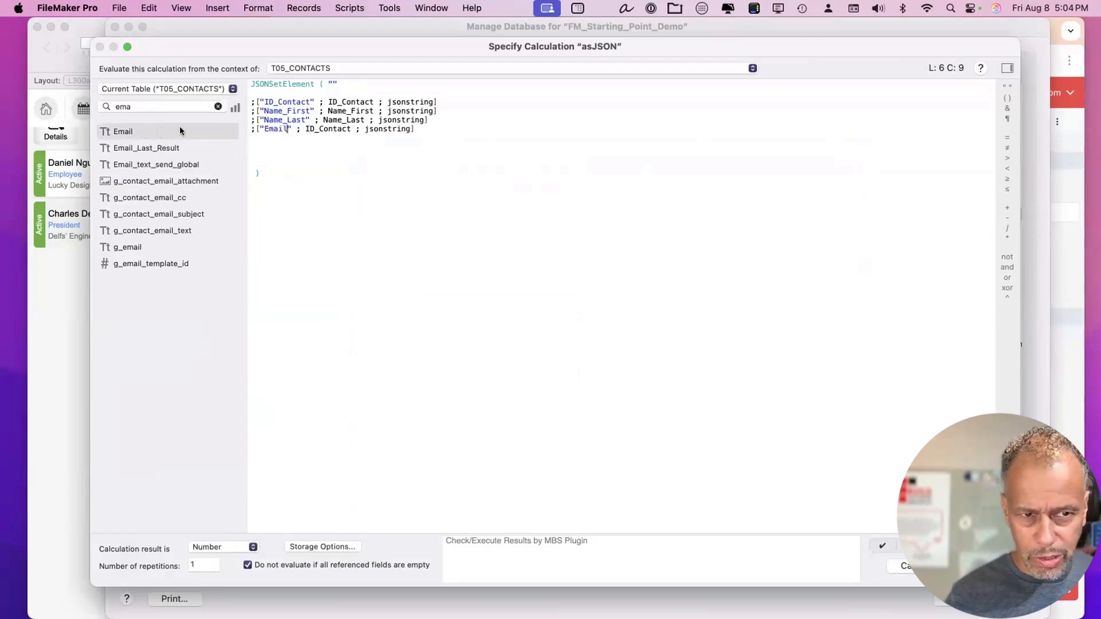
double_click(332, 127)
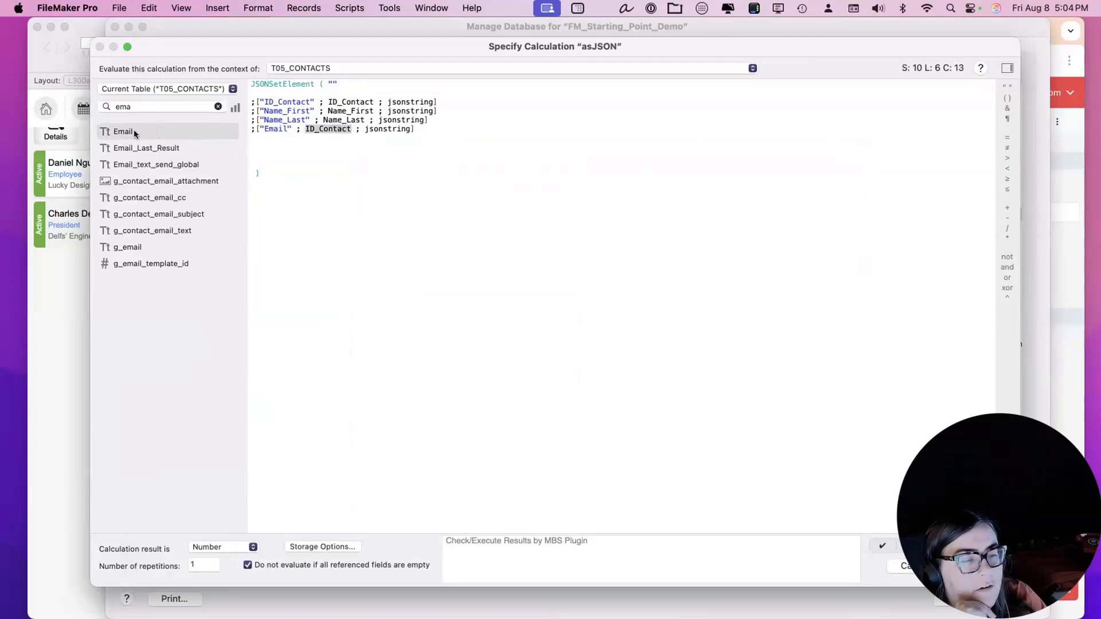
double_click(133, 131)
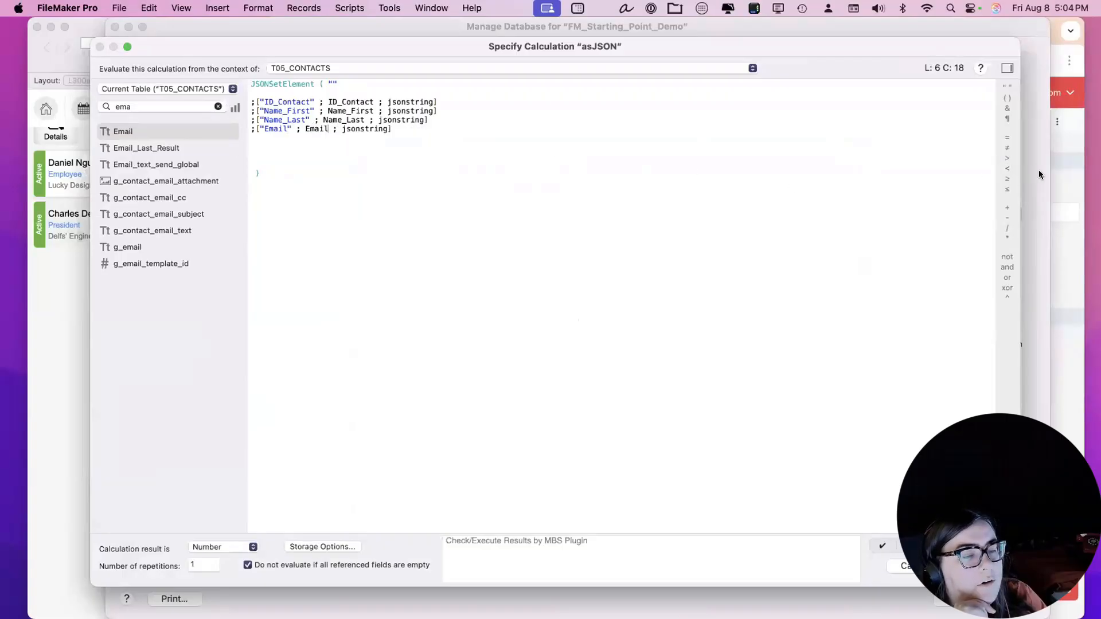
Clear the field search and locate the Department field in the field list.
click(1066, 172)
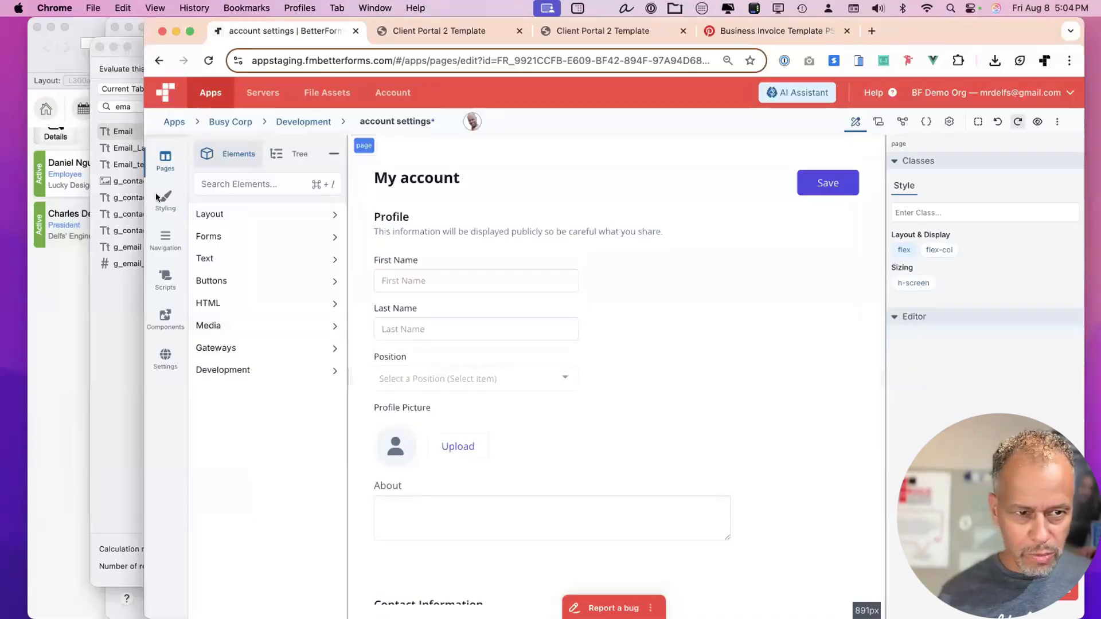
key(super+Tab)
double_click(118, 107)
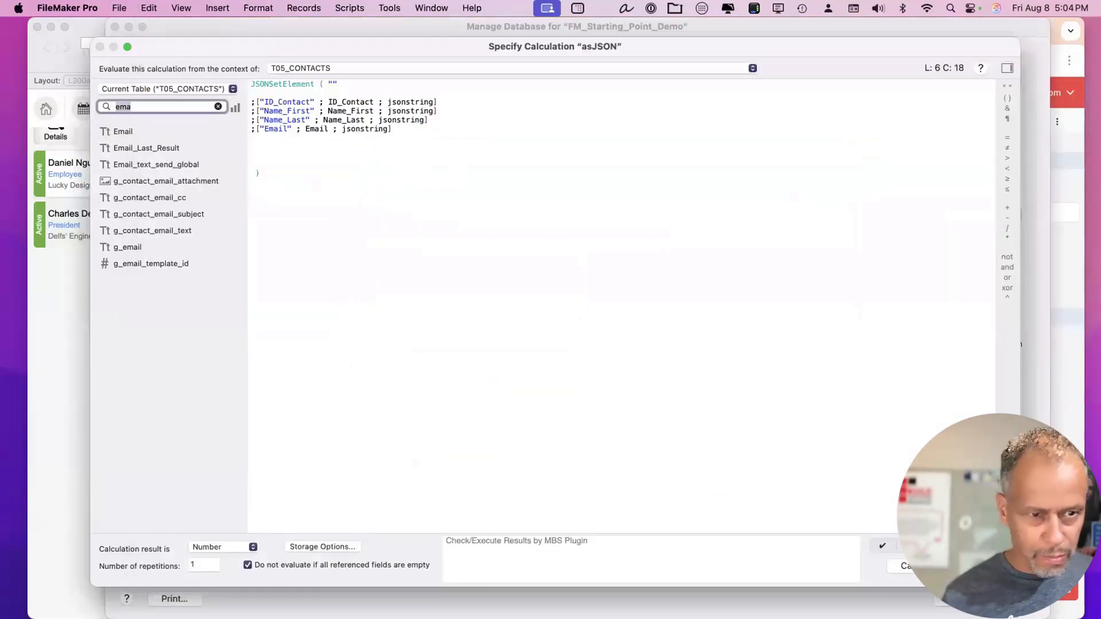
key(BackSpace)
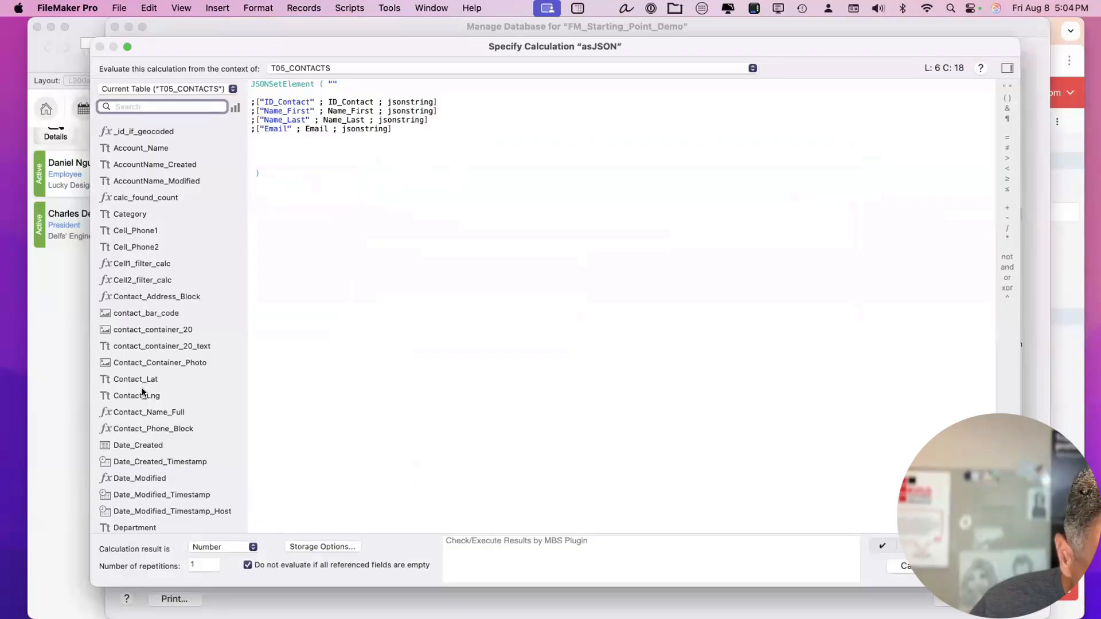
scroll(150, 417, down, 5)
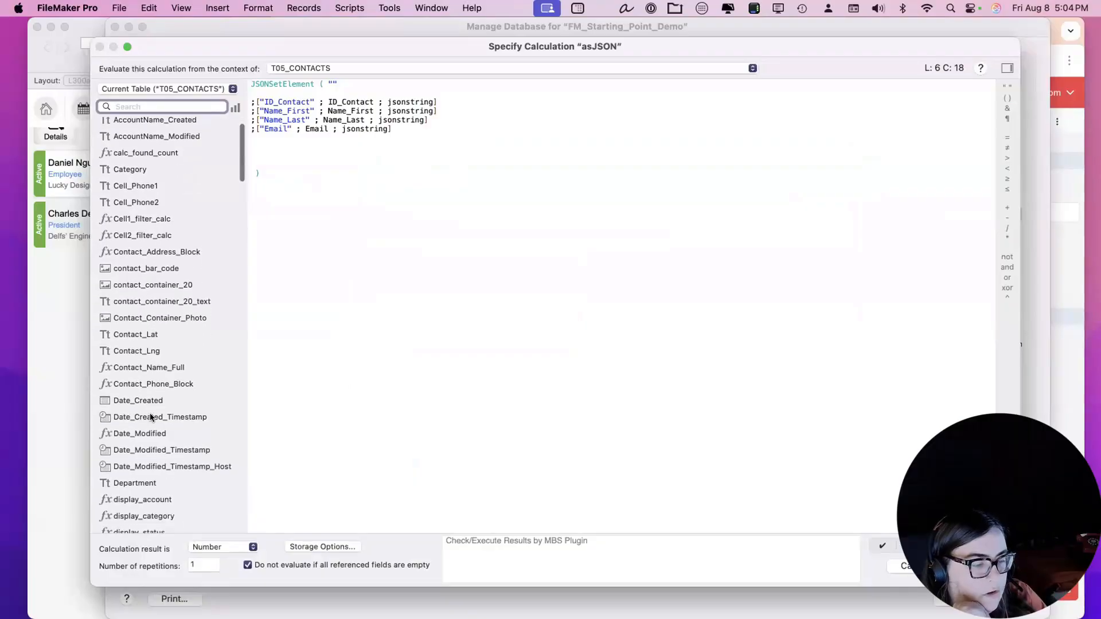
scroll(150, 412, down, 3)
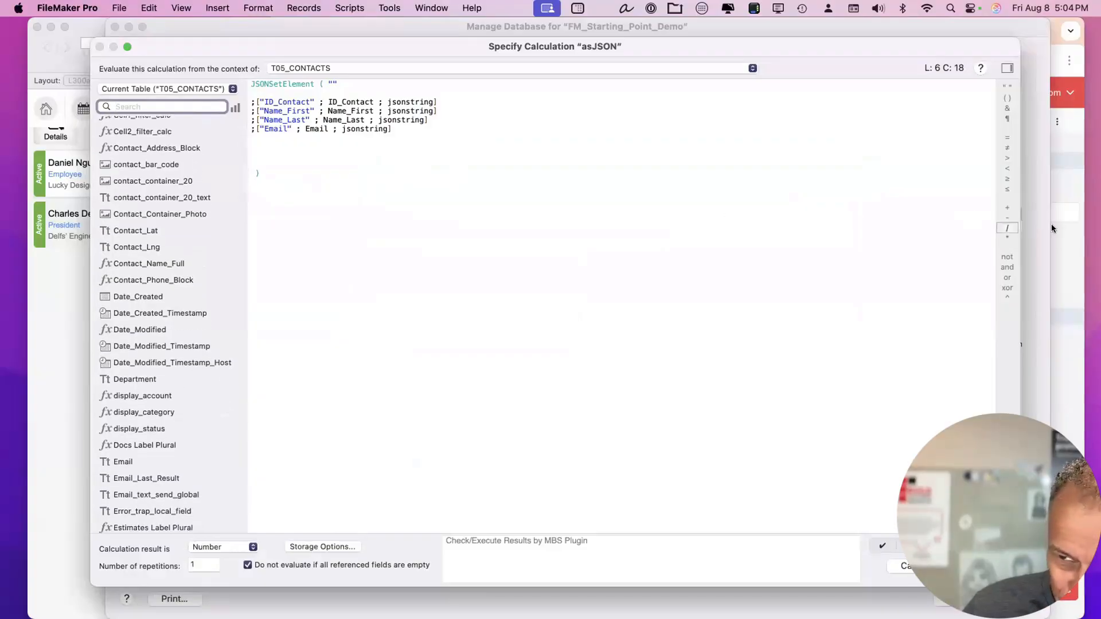
click(1069, 232)
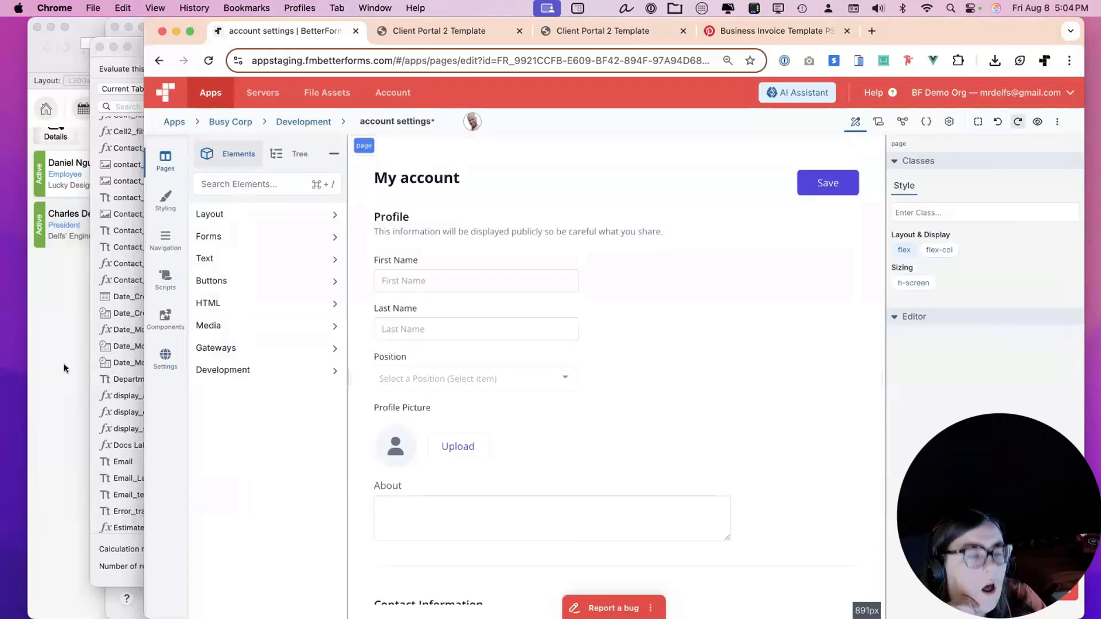
click(64, 368)
scroll(166, 339, down, 6)
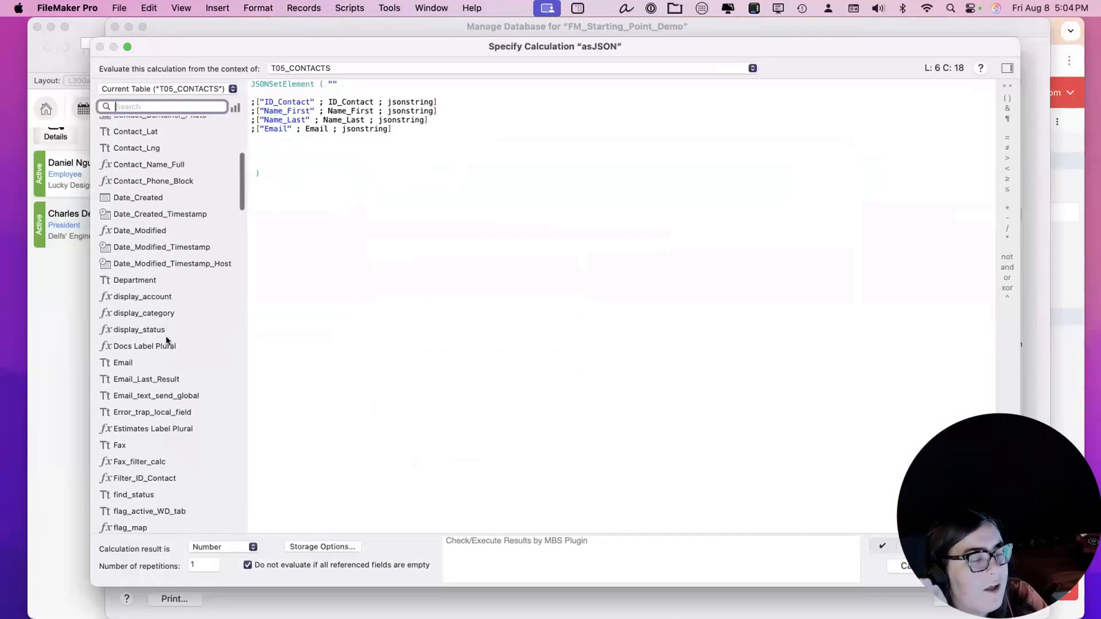
scroll(163, 310, down, 1)
click(152, 265)
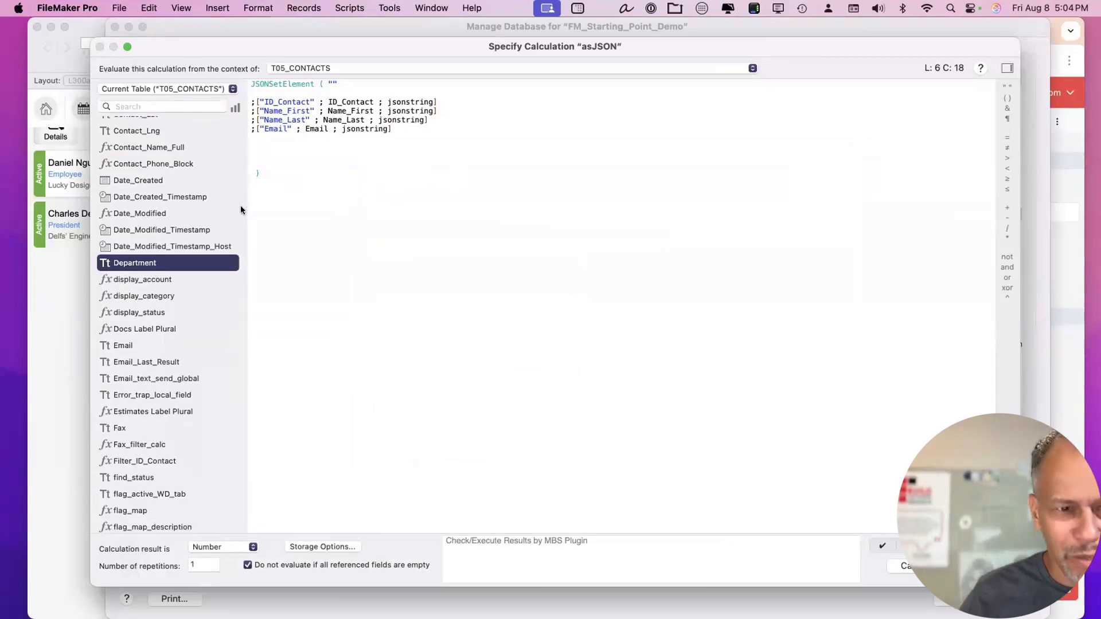
Duplicate the Email line and change its key and field to Department.
drag(432, 129, 446, 117)
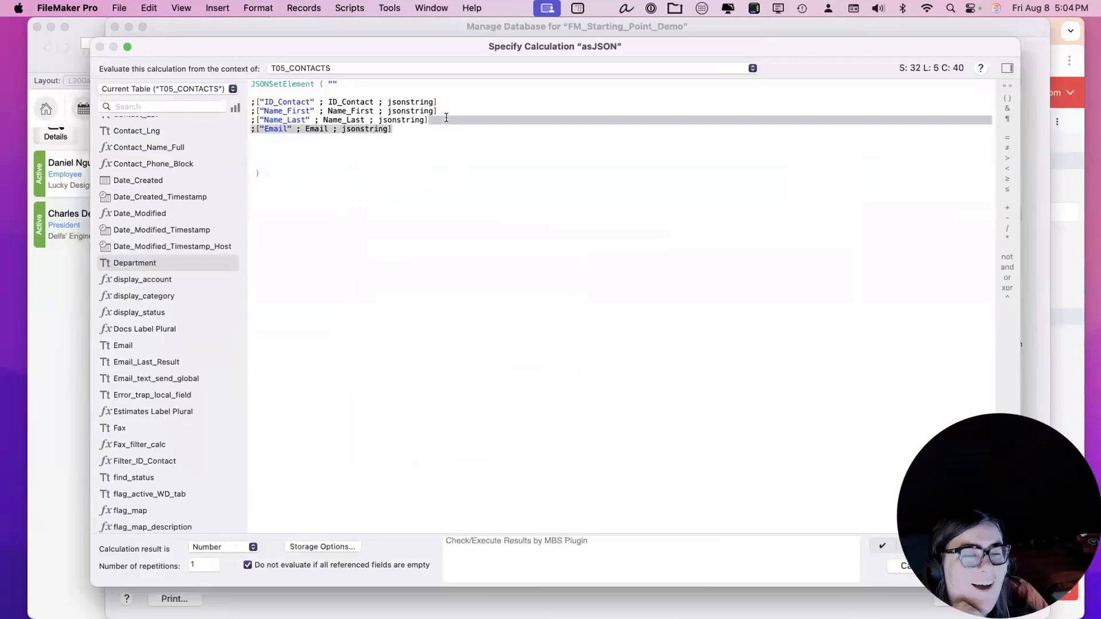
key(super+c)
key(Right)
key(super+v)
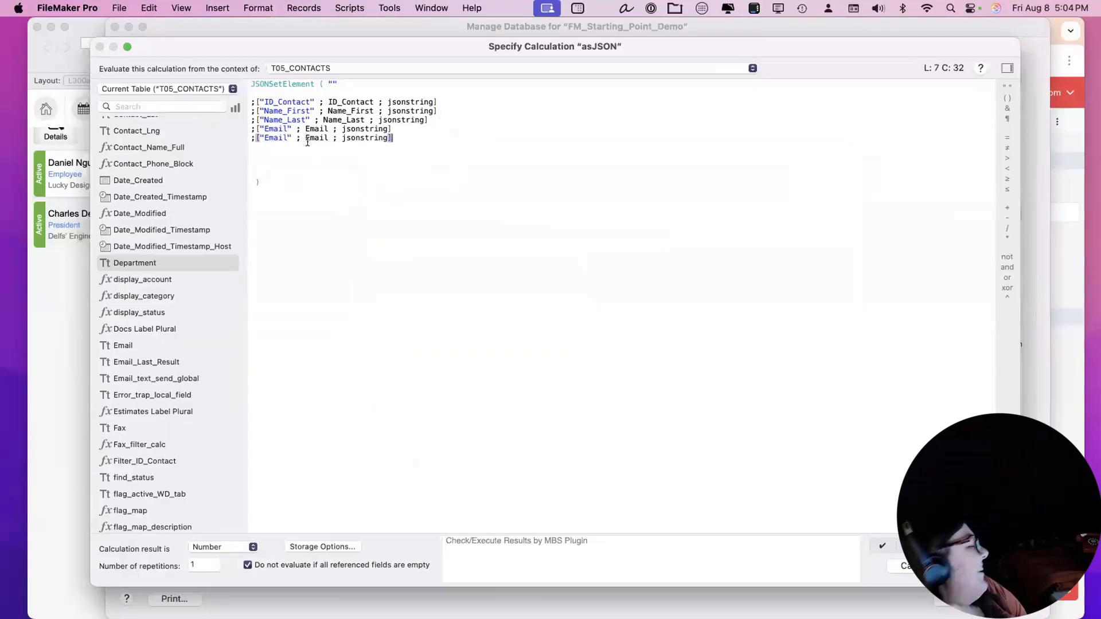
double_click(274, 138)
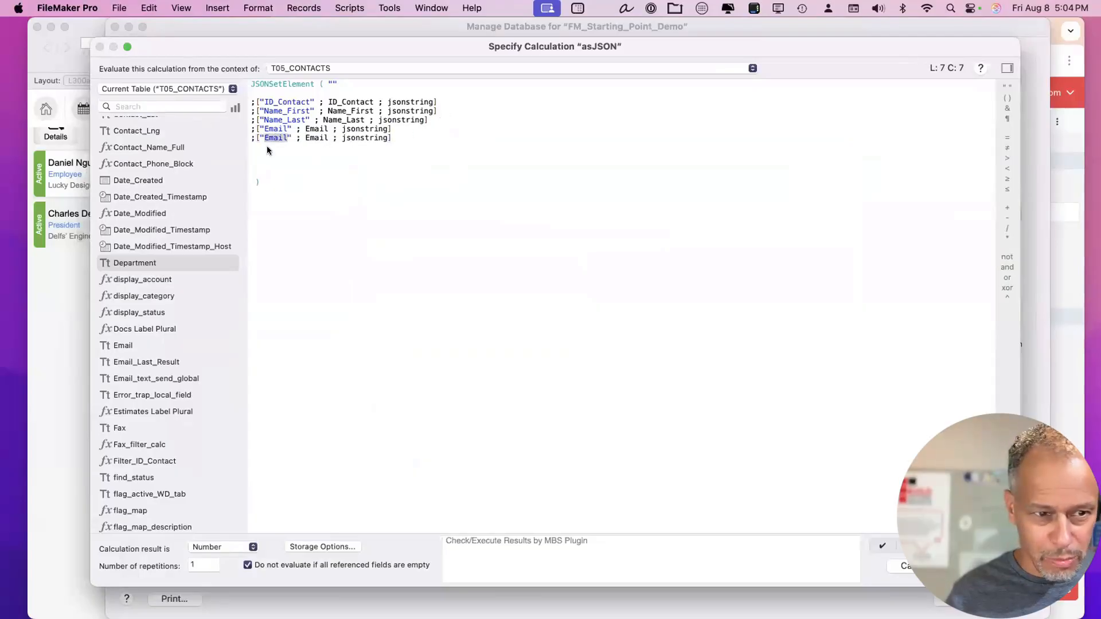
double_click(135, 263)
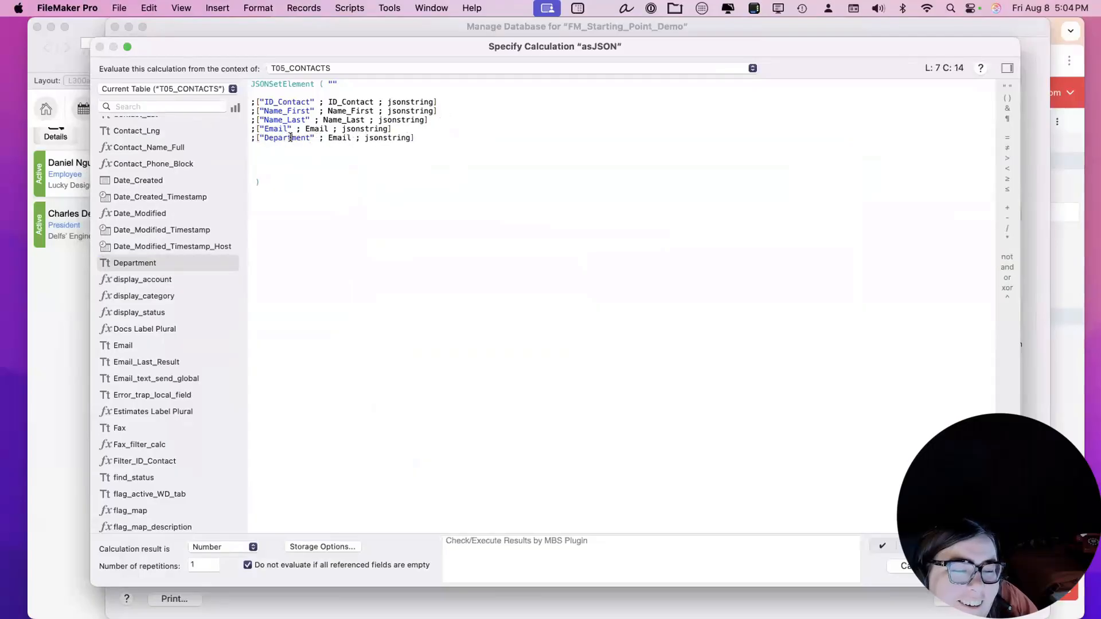
double_click(291, 137)
key(super+c)
double_click(340, 138)
key(super+v)
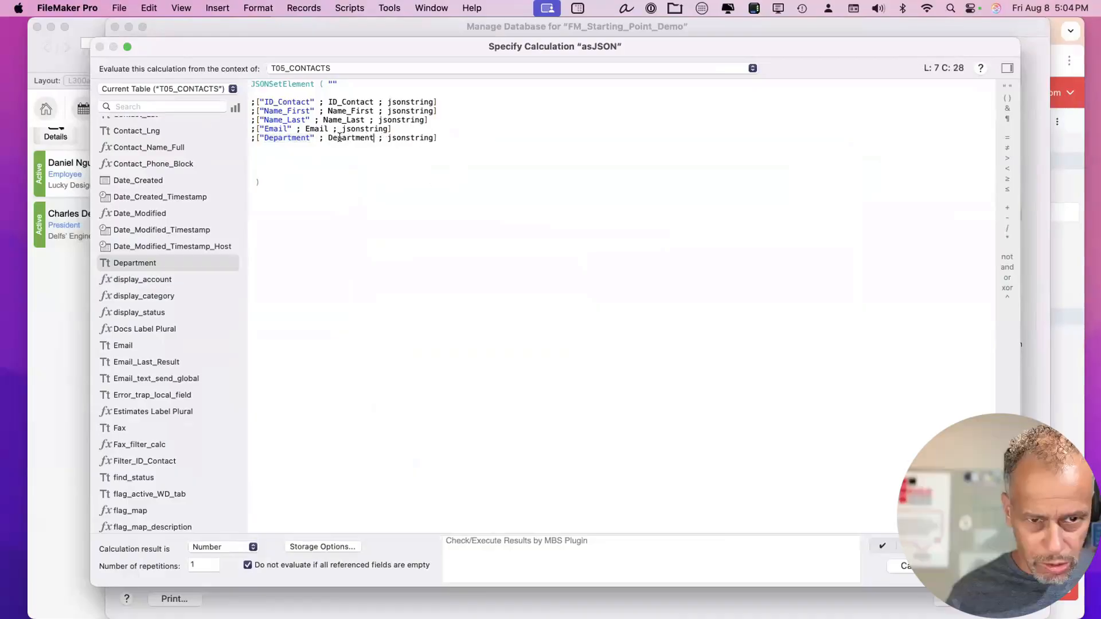
click(1075, 287)
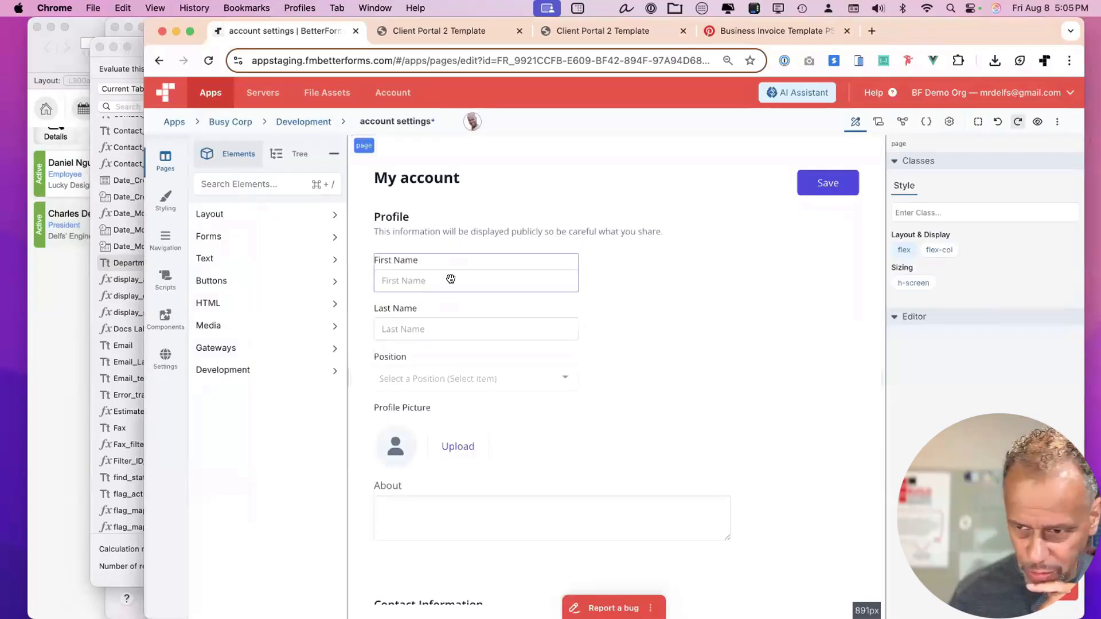
click(450, 279)
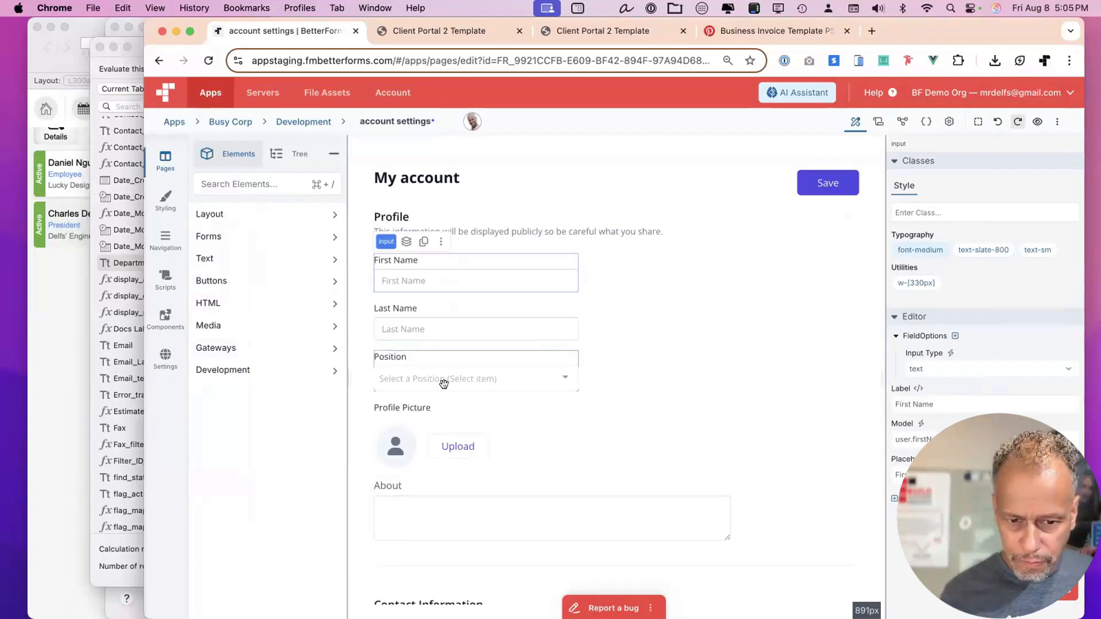
scroll(442, 379, down, 5)
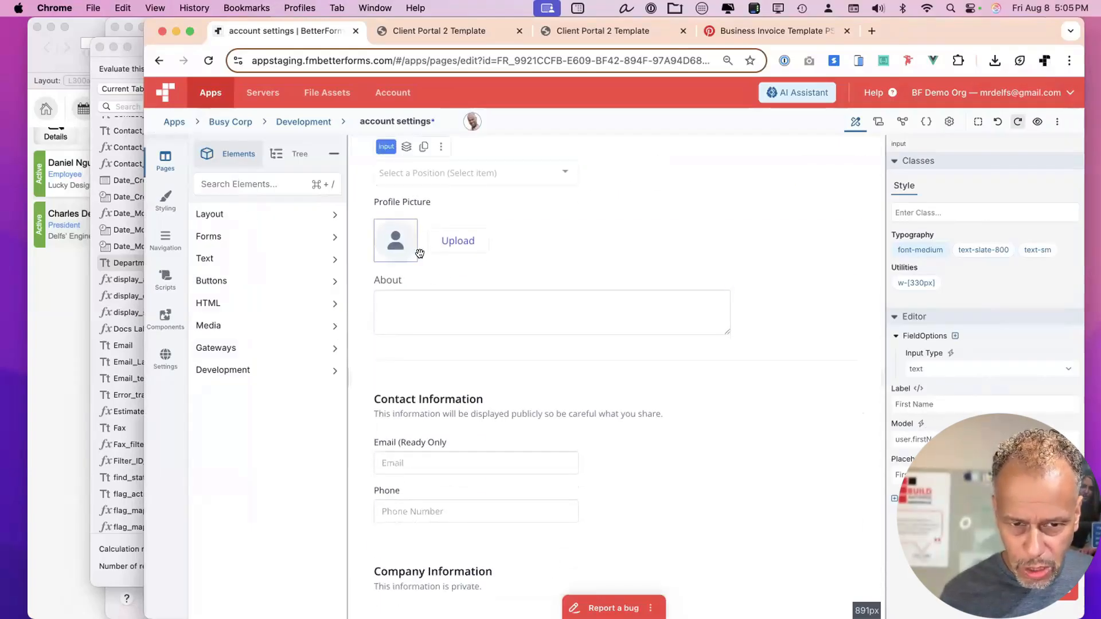
scroll(407, 255, down, 1)
click(406, 265)
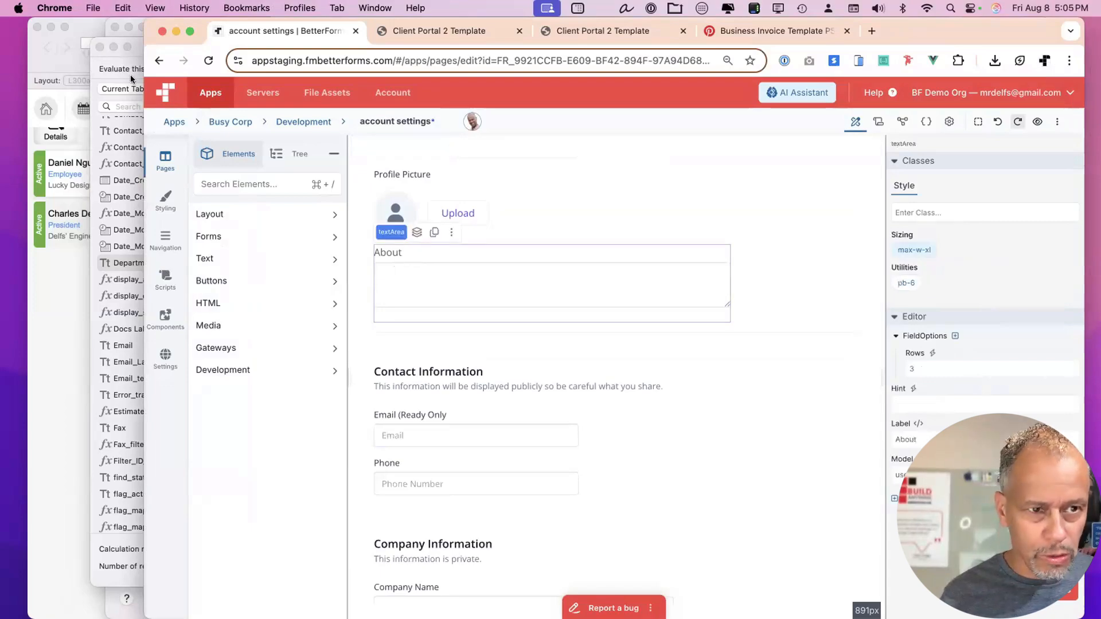
click(125, 56)
scroll(172, 229, down, 3)
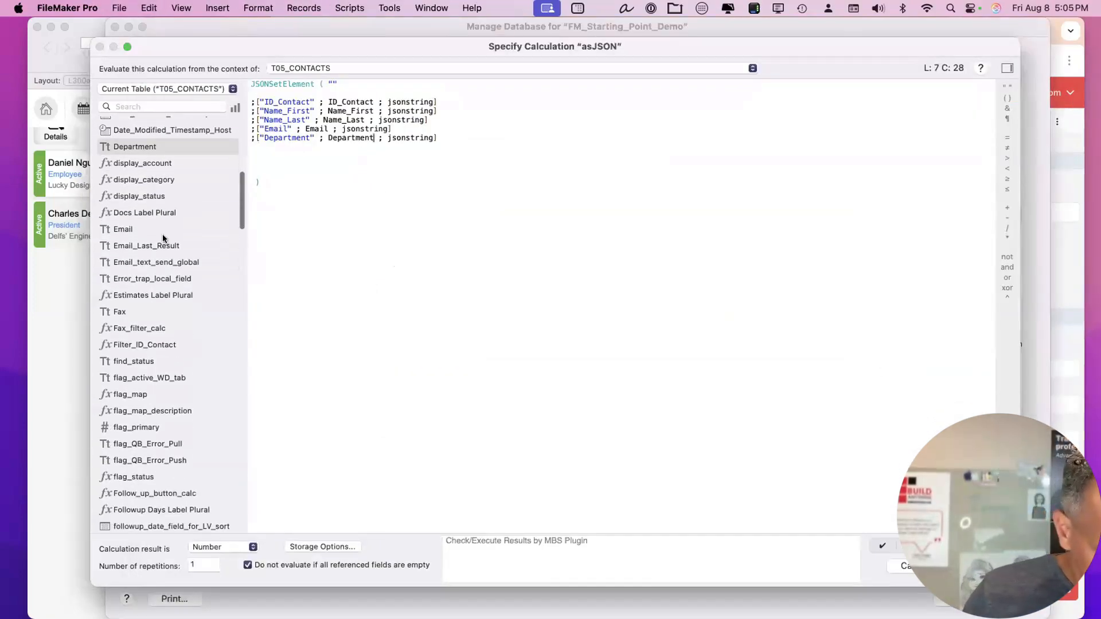
scroll(166, 150, up, 5)
scroll(164, 141, up, 2)
click(160, 107)
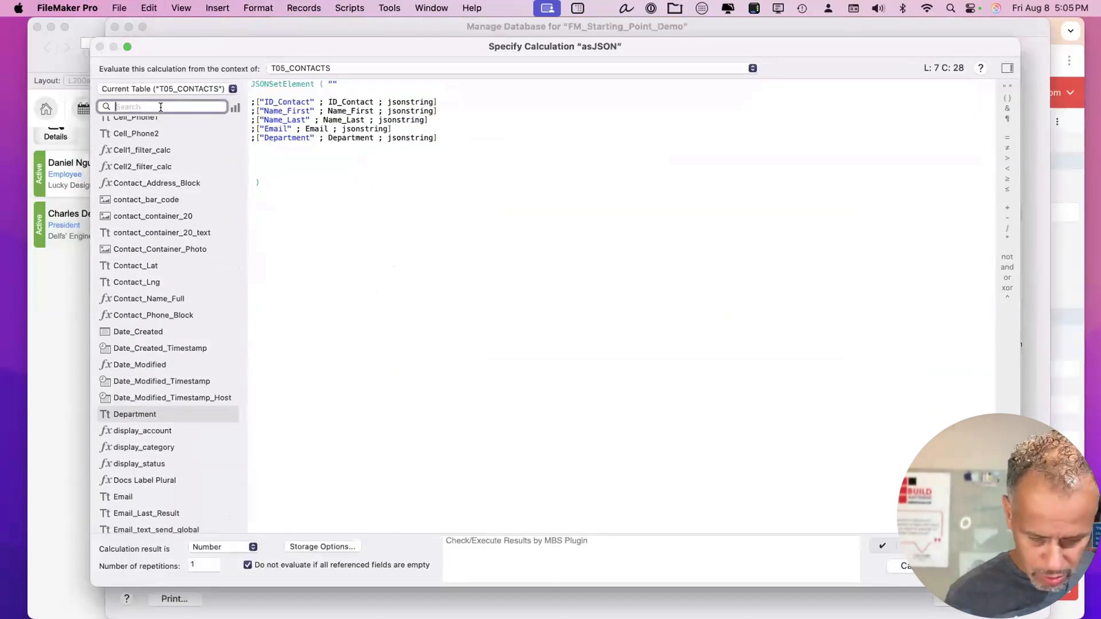
text(comm)
key(BackSpace)
key(BackSpace)
key(BackSpace)
key(BackSpace)
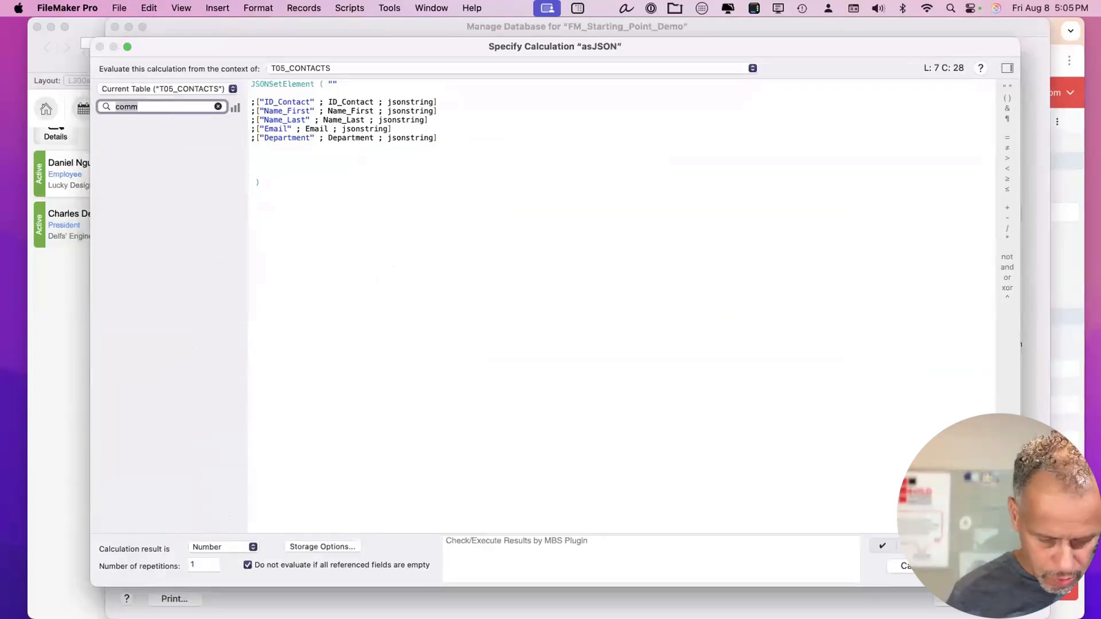
text(des)
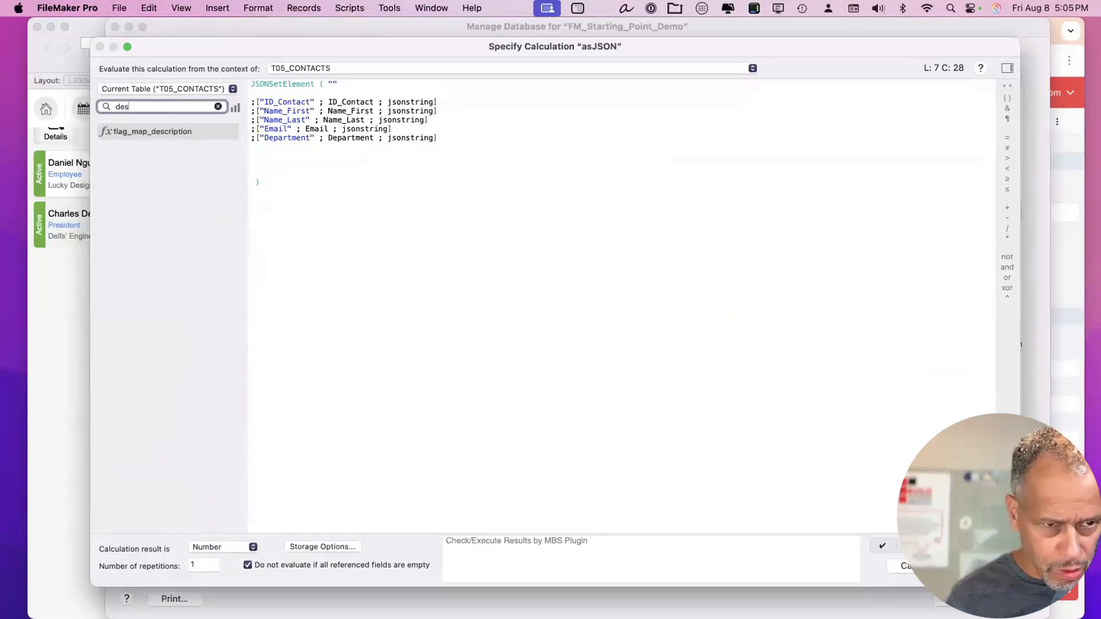
key(BackSpace)
key(BackSpace)
key(BackSpace)
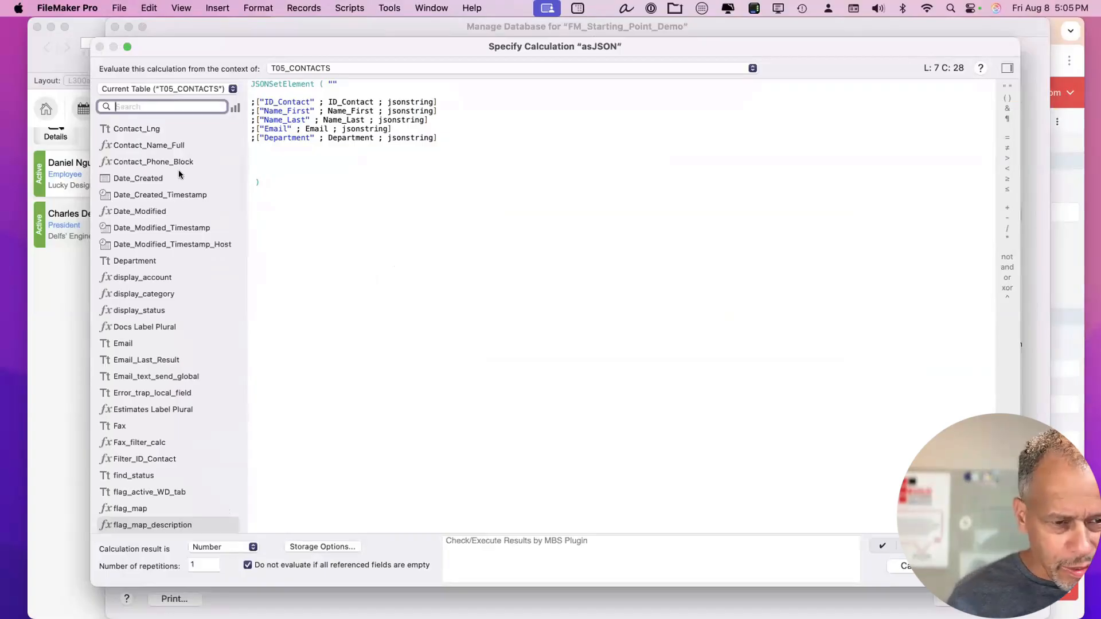
scroll(201, 364, down, 5)
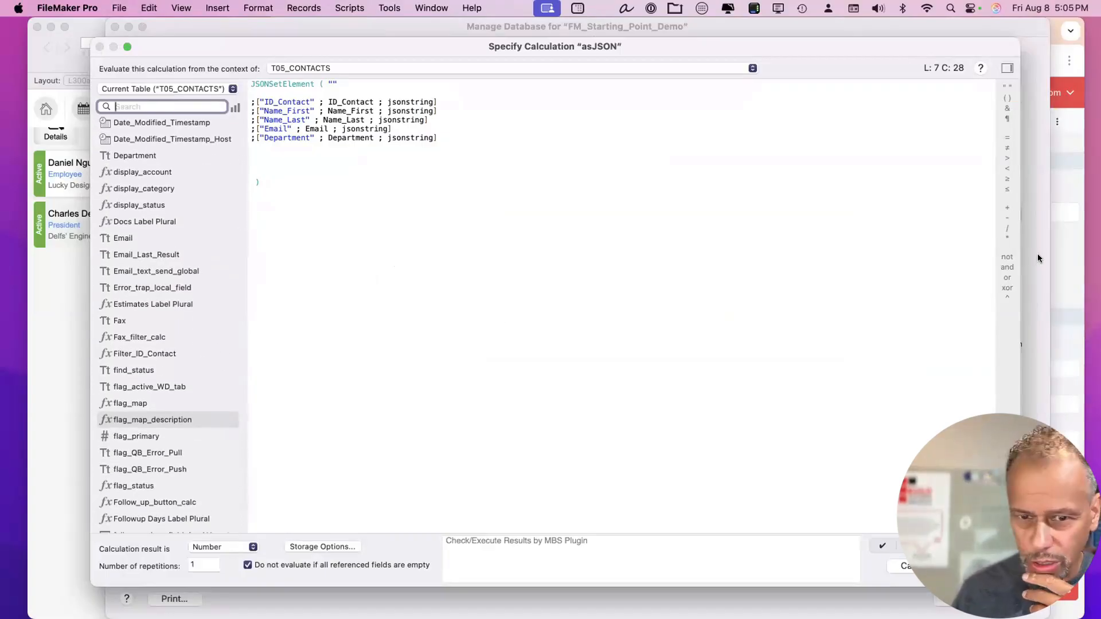
click(1060, 261)
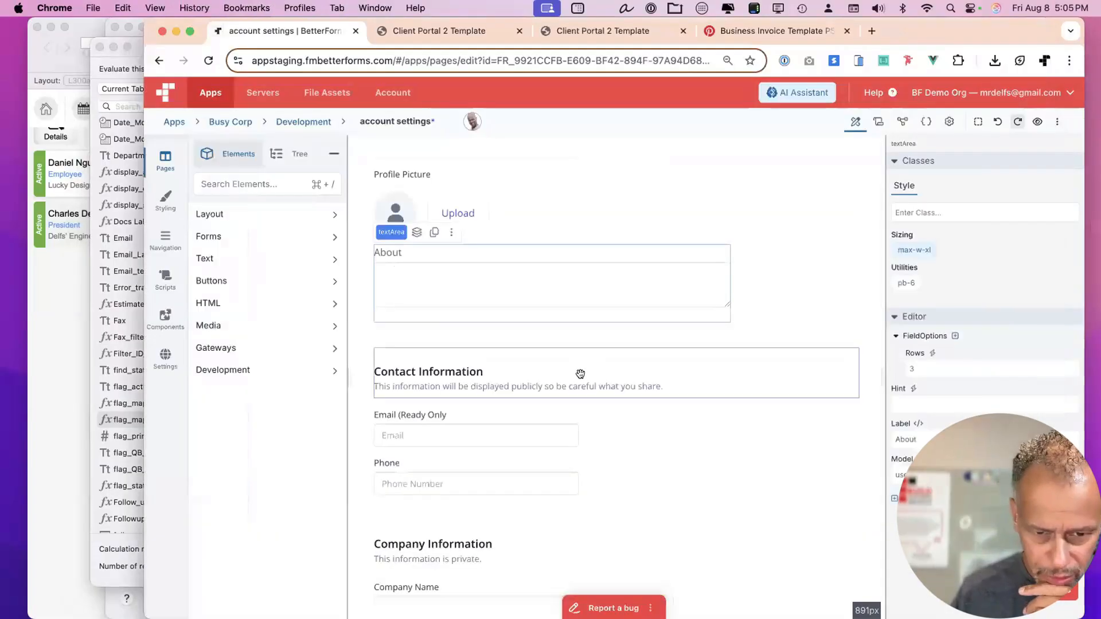
scroll(580, 373, down, 3)
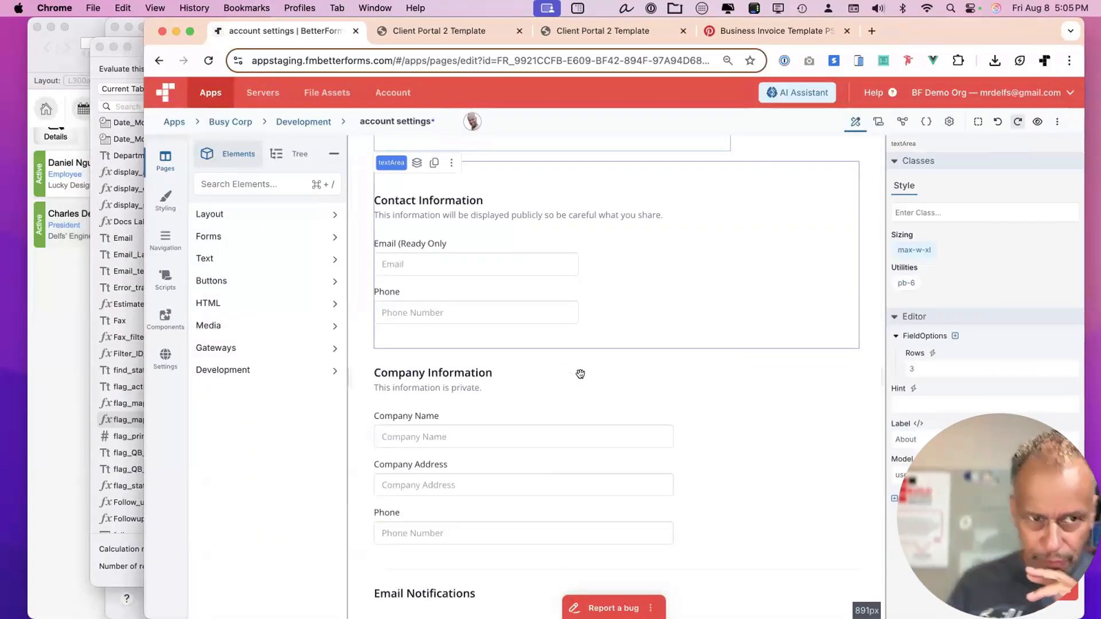
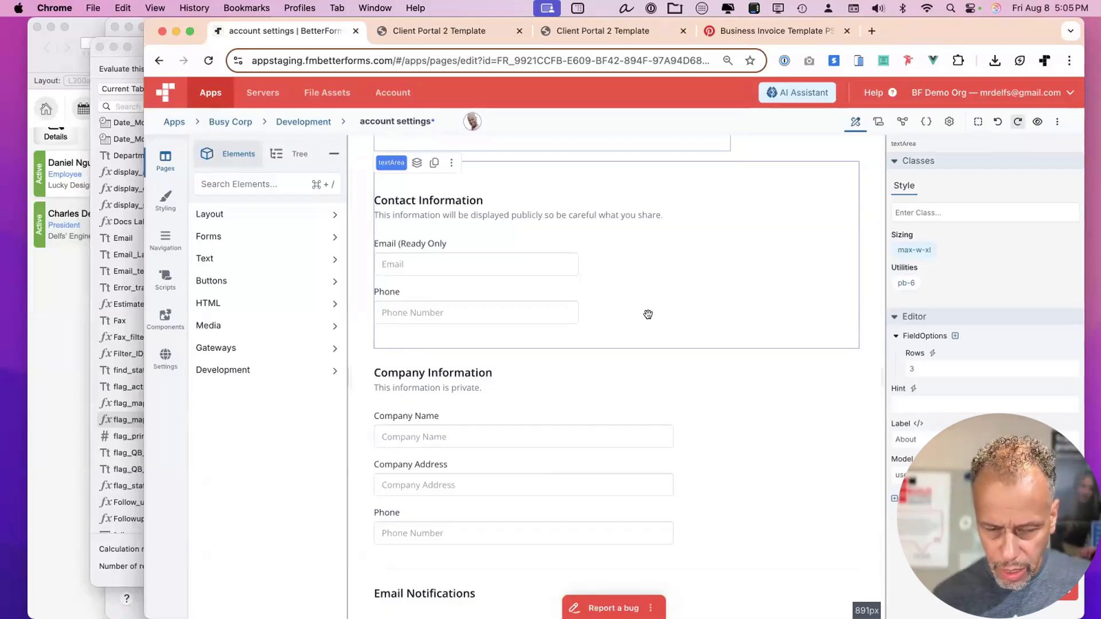
Duplicate the Department line twice and change one copy's key and field to Phone1.
scroll(631, 342, down, 3)
scroll(631, 342, down, 2)
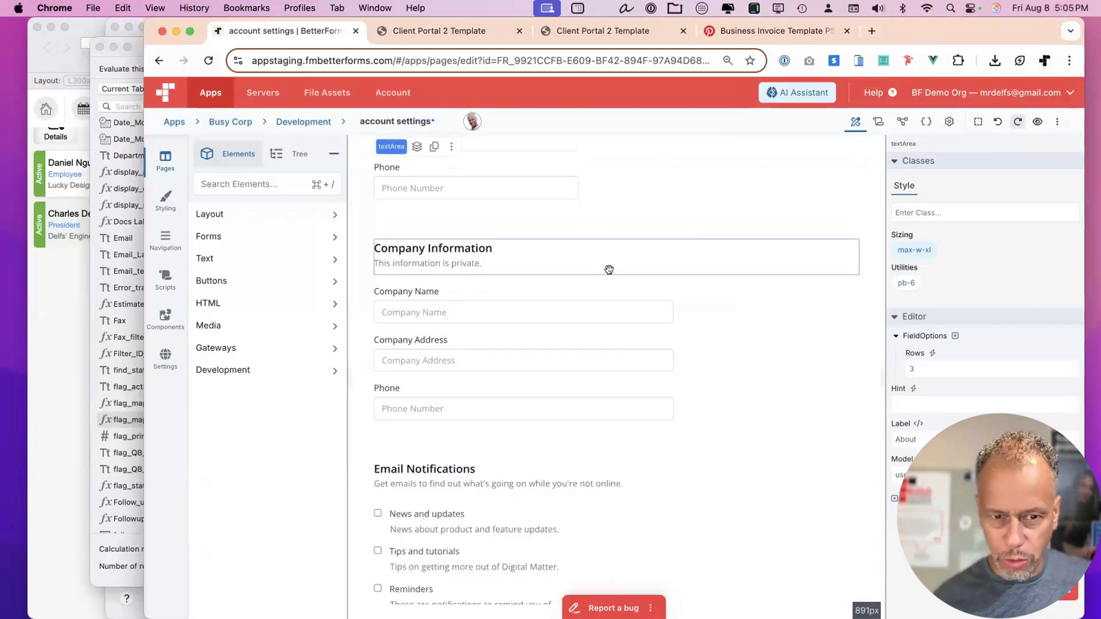
scroll(606, 265, down, 1)
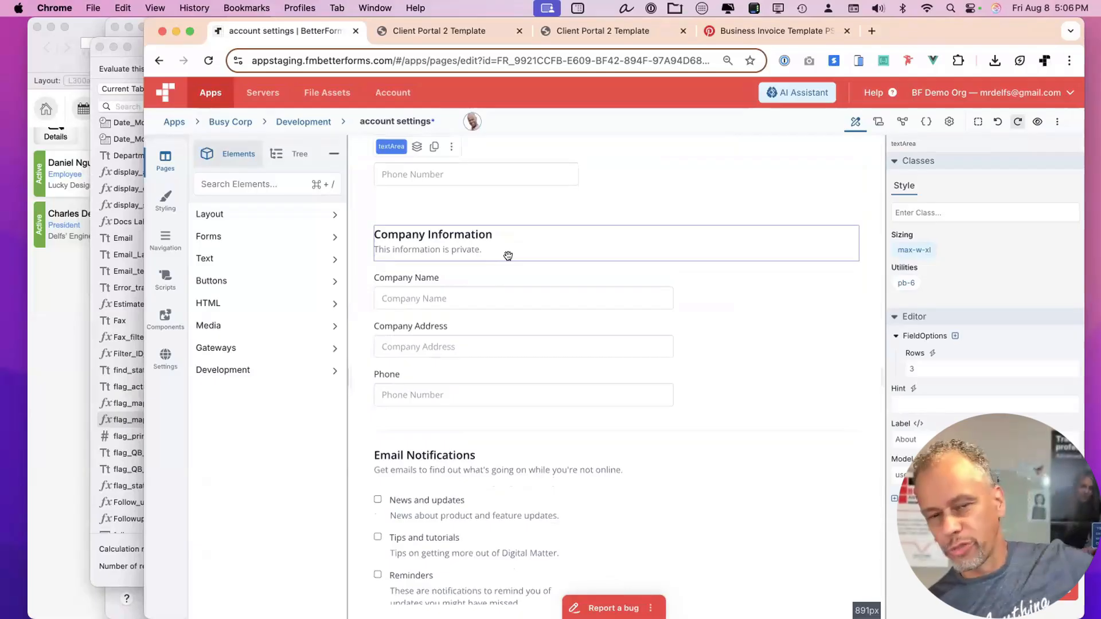
scroll(536, 329, down, 5)
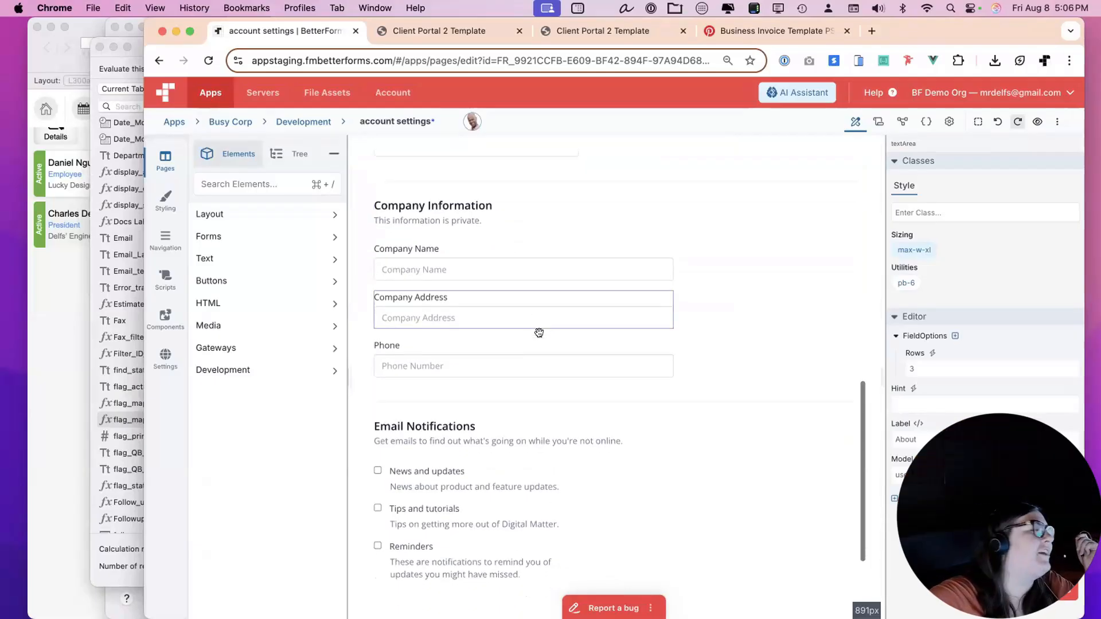
click(119, 57)
click(192, 108)
text(phon)
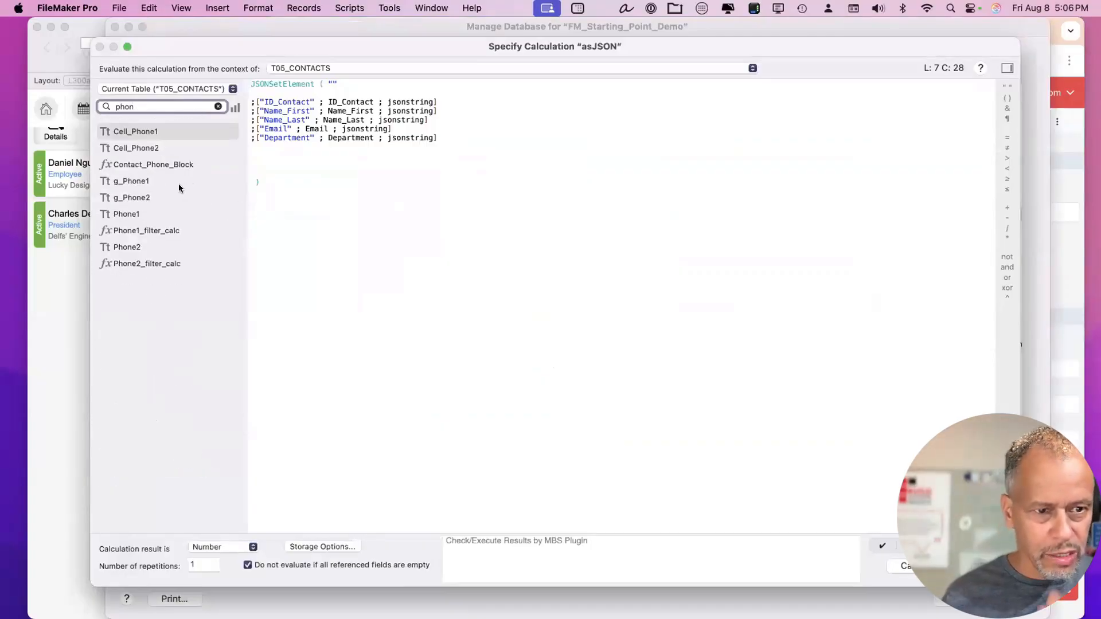
click(127, 215)
click(463, 134)
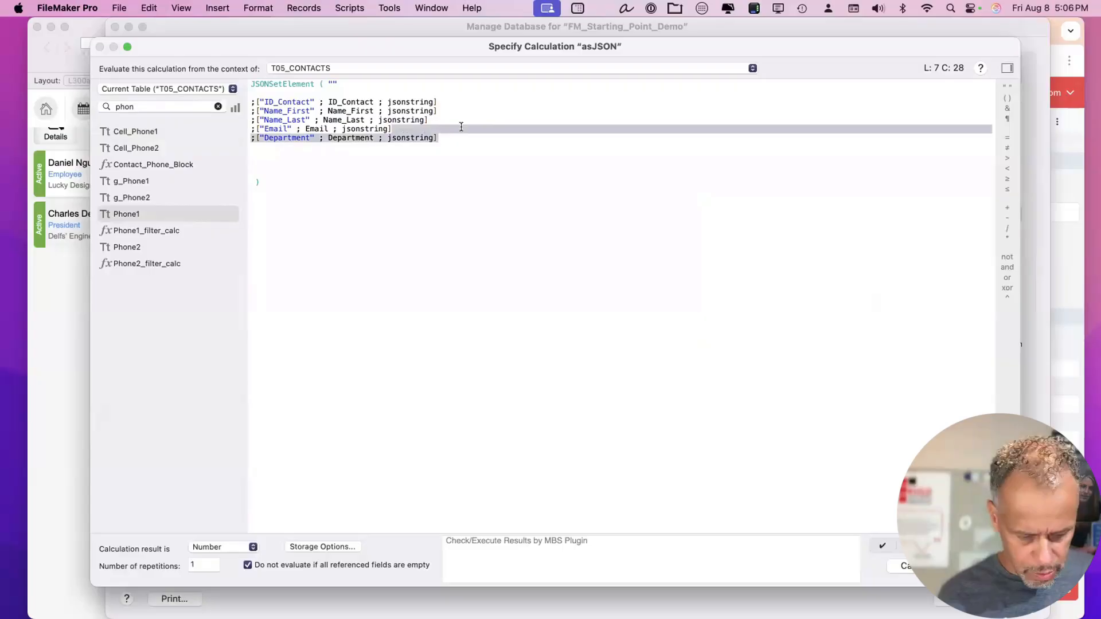
key(super+d)
key(super+d)
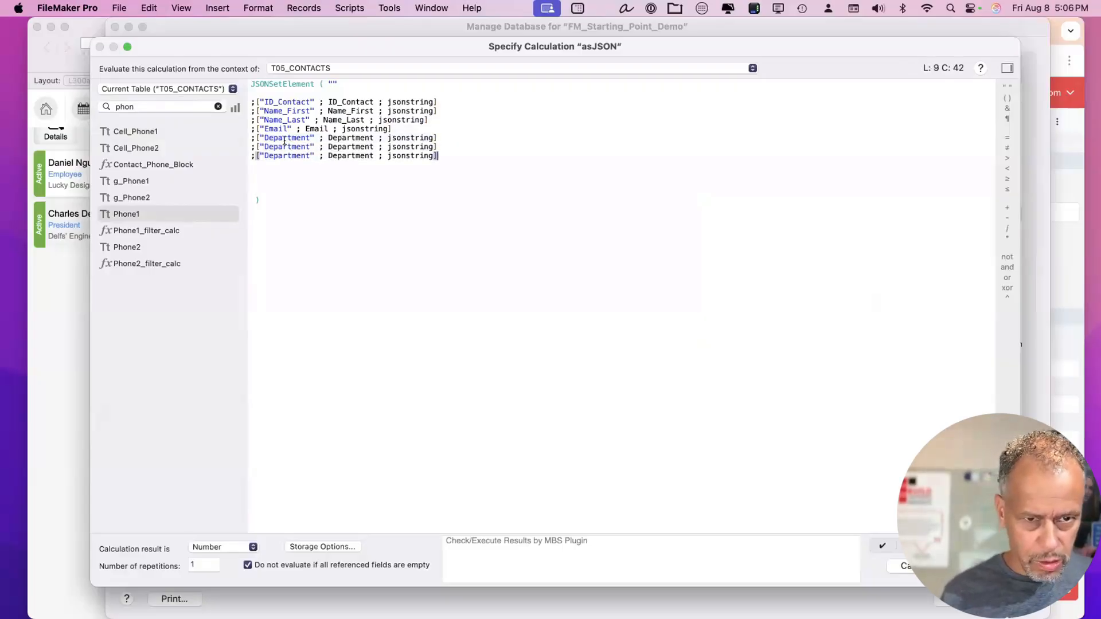
double_click(289, 145)
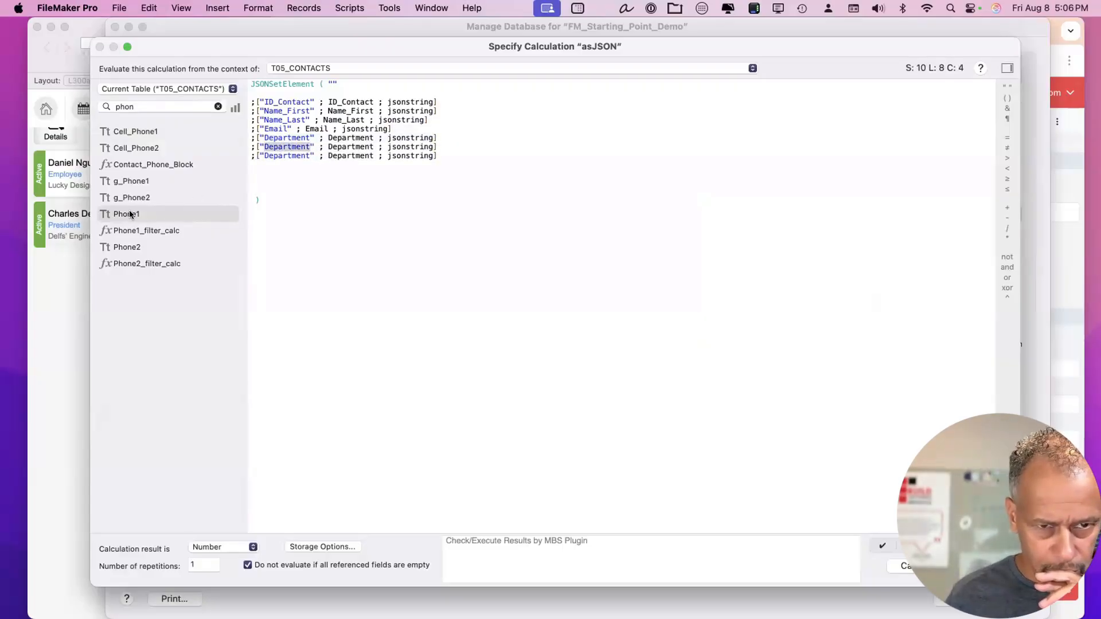
double_click(131, 214)
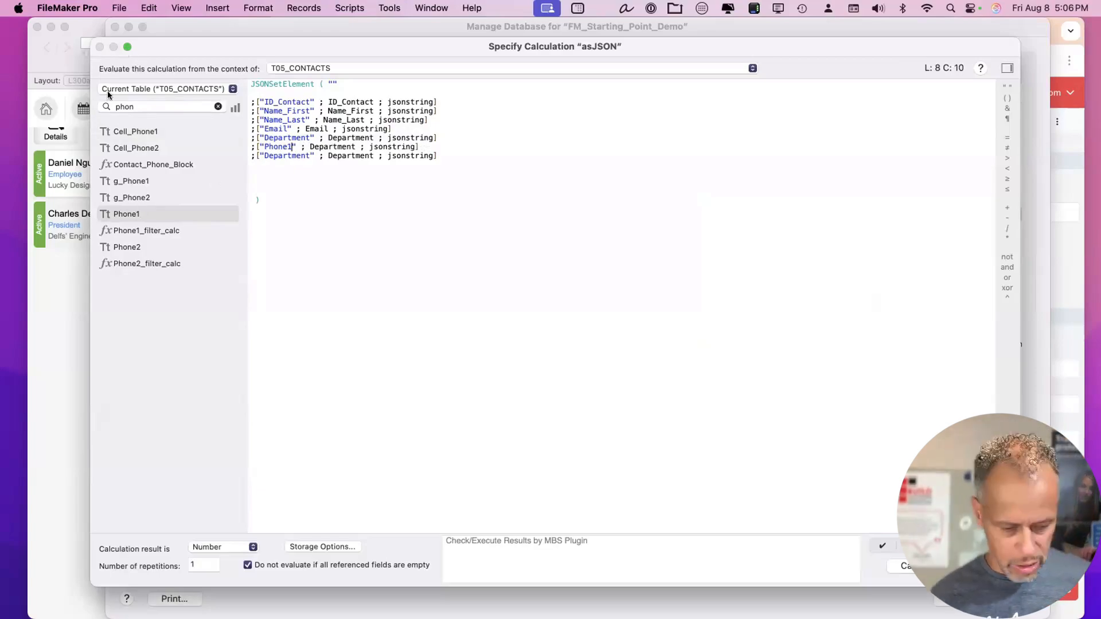
Screenshot the asJSON calculation dialog and paste it into a new ChatGPT prompt.
key(super+shift+4)
drag(82, 35, 636, 363)
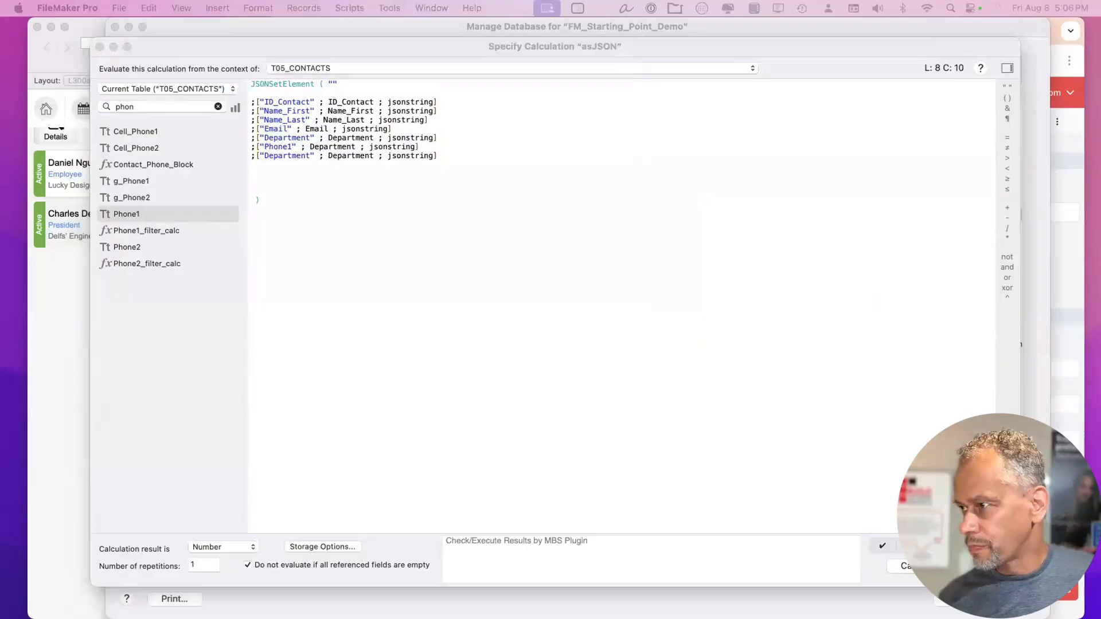
key(super+Tab)
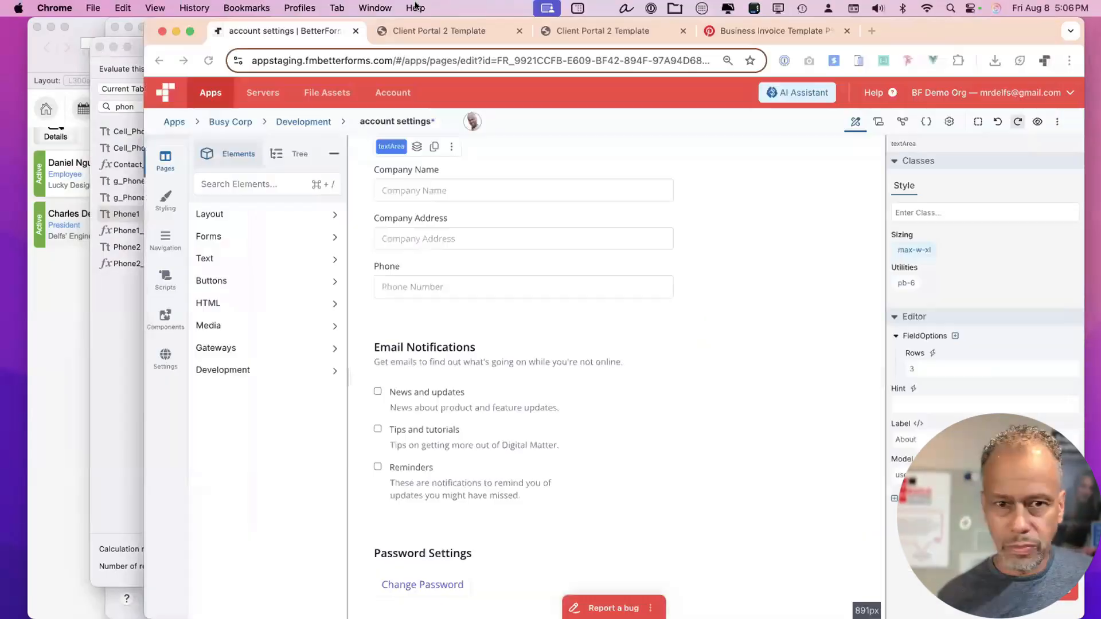
key(super+grave)
key(super+v)
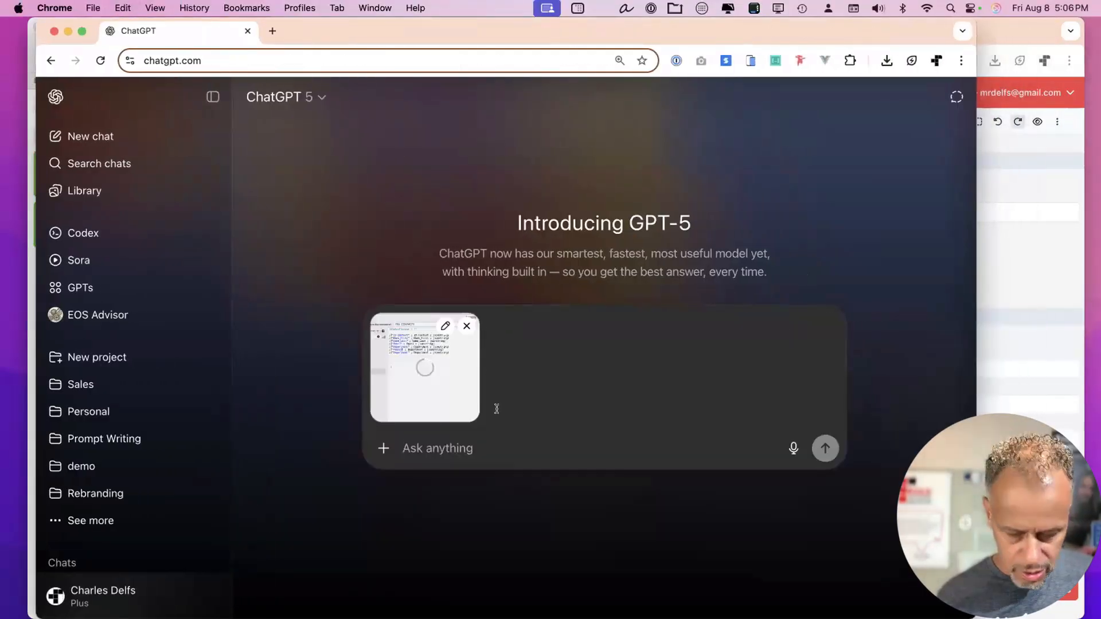
Write 'can you add phone' in ChatGPT and clear FileMaker's field search to list every field.
text(can you add phone,)
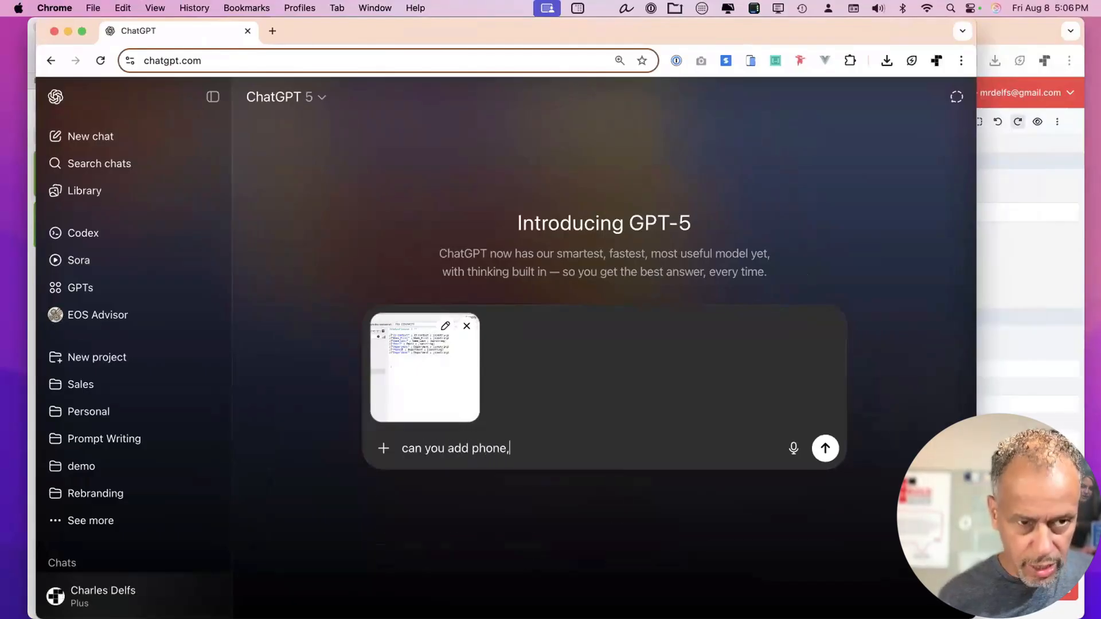
drag(391, 31, 723, 51)
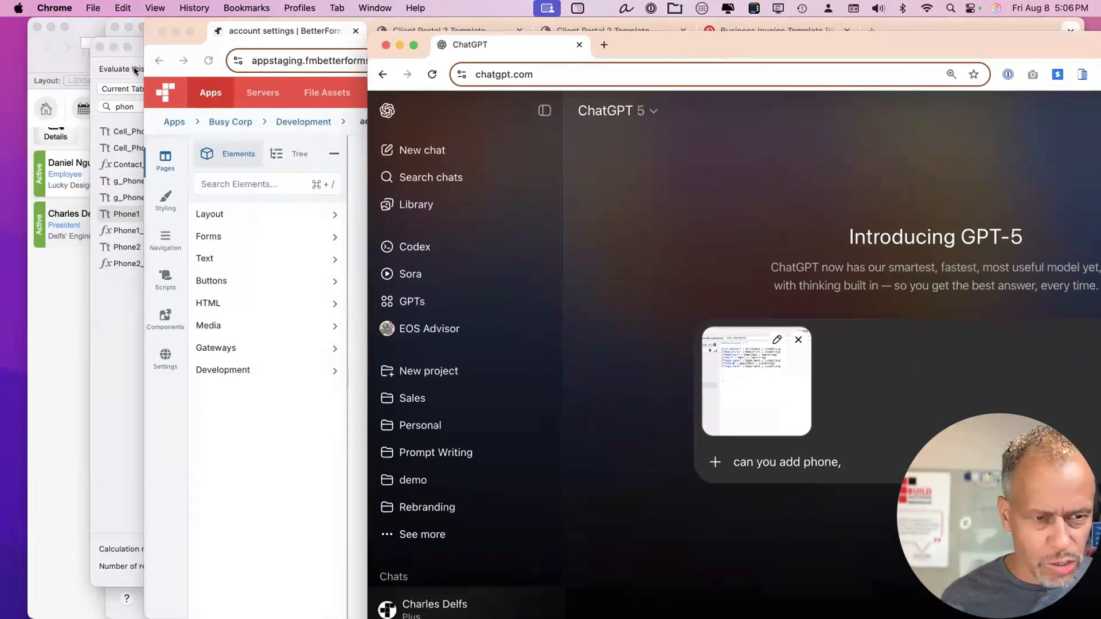
click(138, 198)
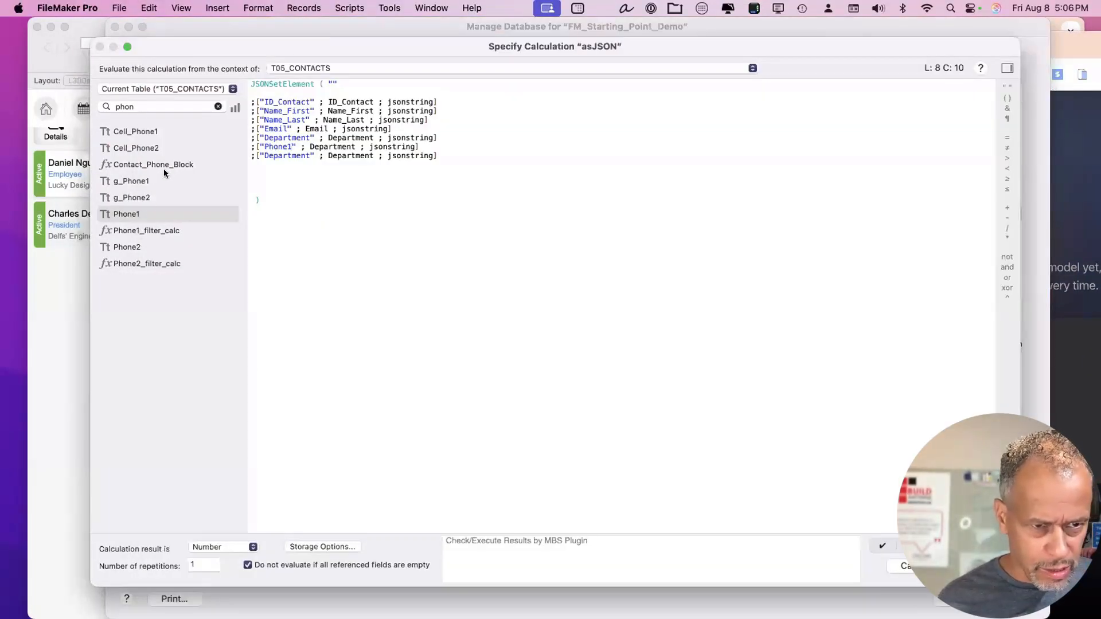
click(217, 106)
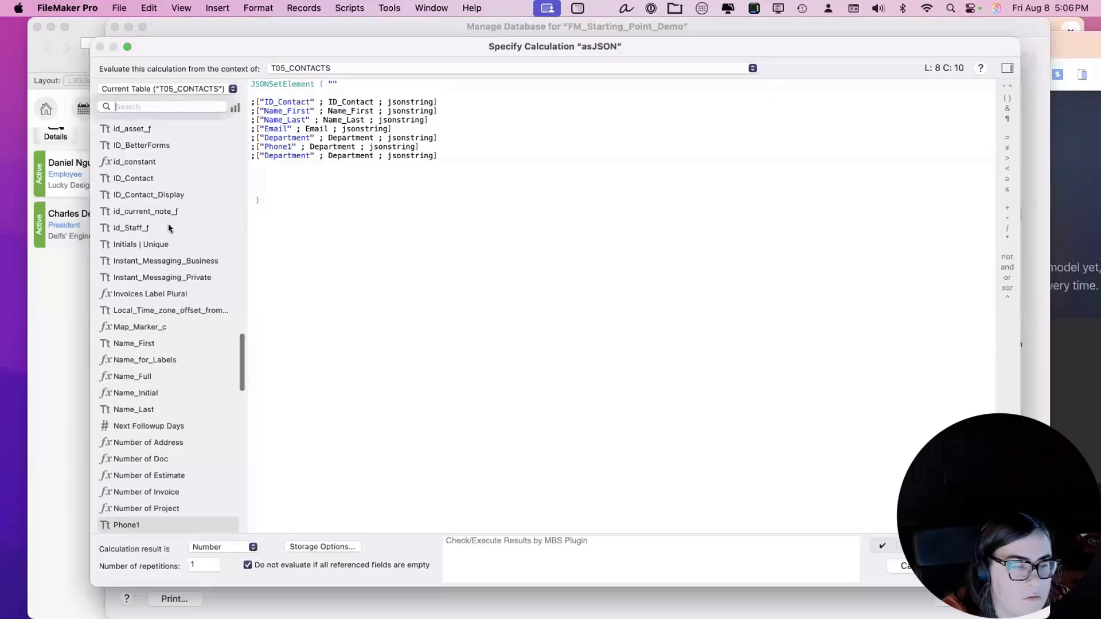
scroll(167, 277, down, 5)
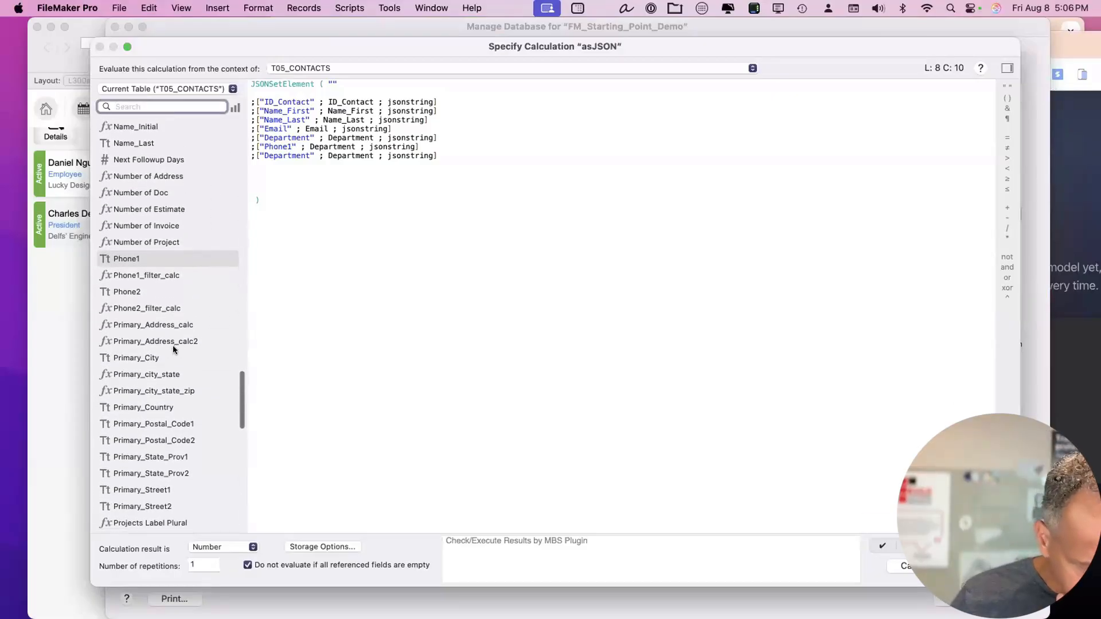
scroll(173, 348, down, 3)
scroll(173, 347, down, 4)
scroll(173, 347, up, 5)
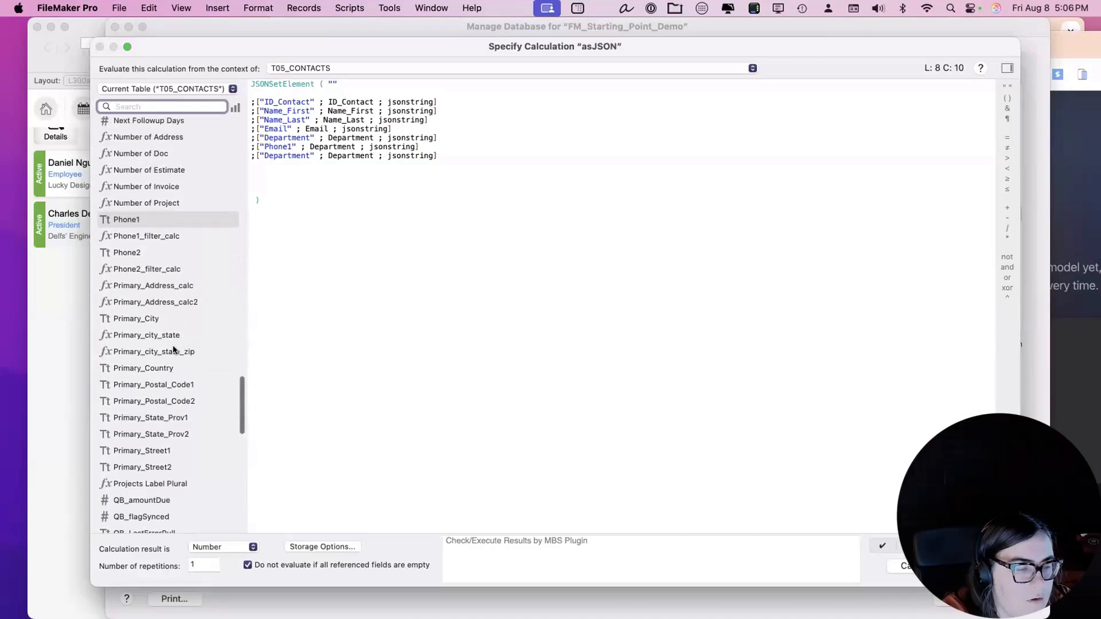
scroll(173, 348, up, 5)
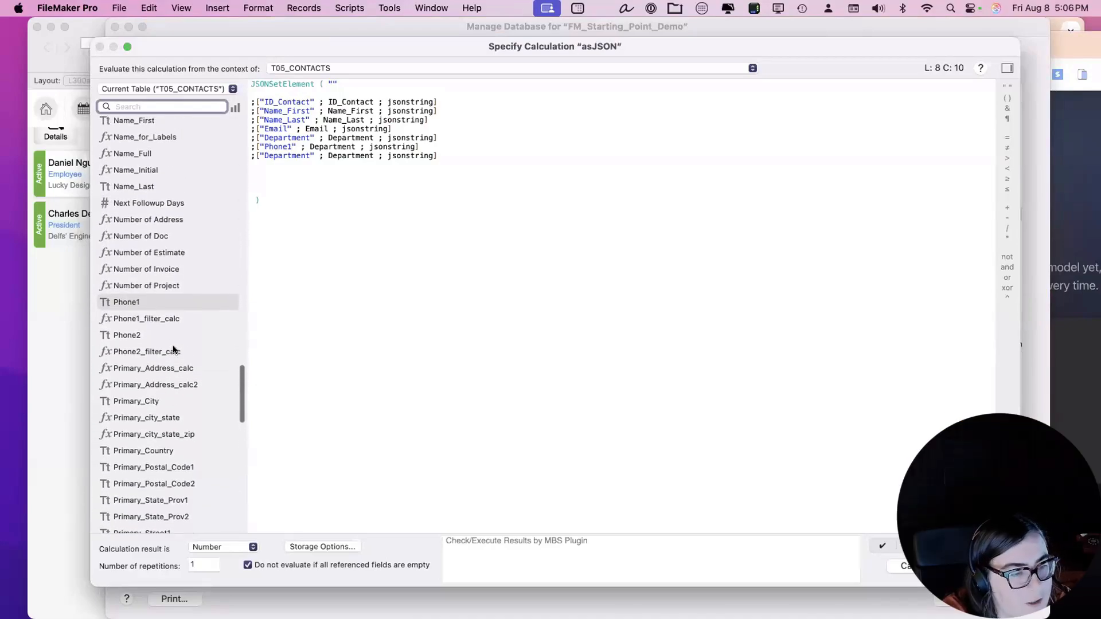
scroll(173, 349, up, 1)
scroll(173, 349, up, 2)
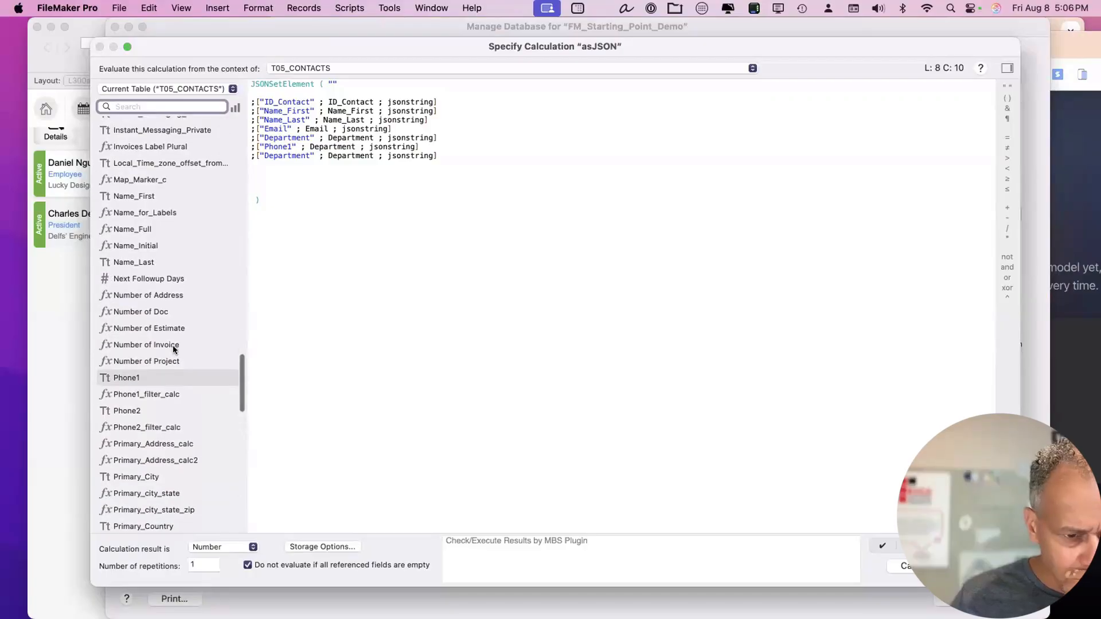
scroll(173, 349, down, 1)
scroll(173, 349, up, 3)
scroll(173, 349, down, 5)
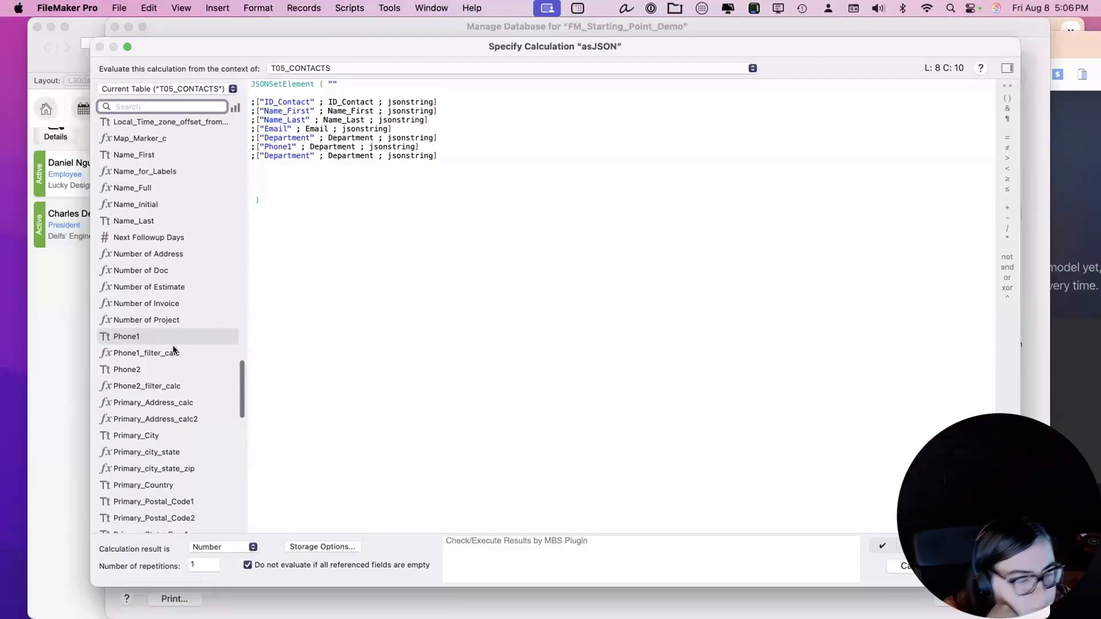
scroll(173, 349, down, 2)
Capture a new screenshot of the calculation with its full field list, and remove the old attachment.
key(super+shift+4)
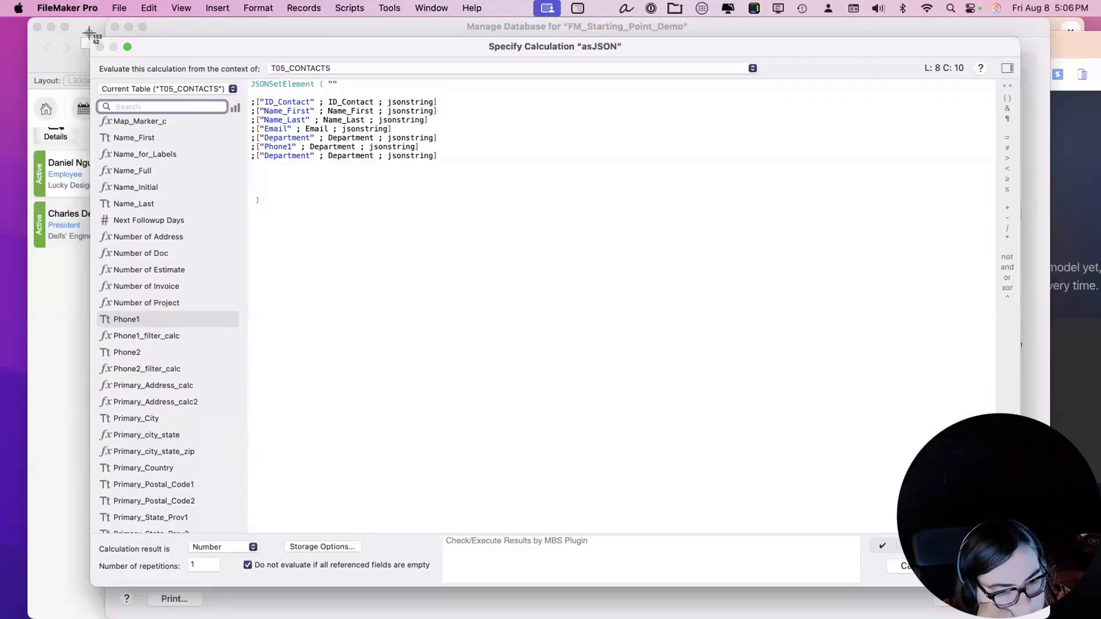
drag(93, 35, 948, 585)
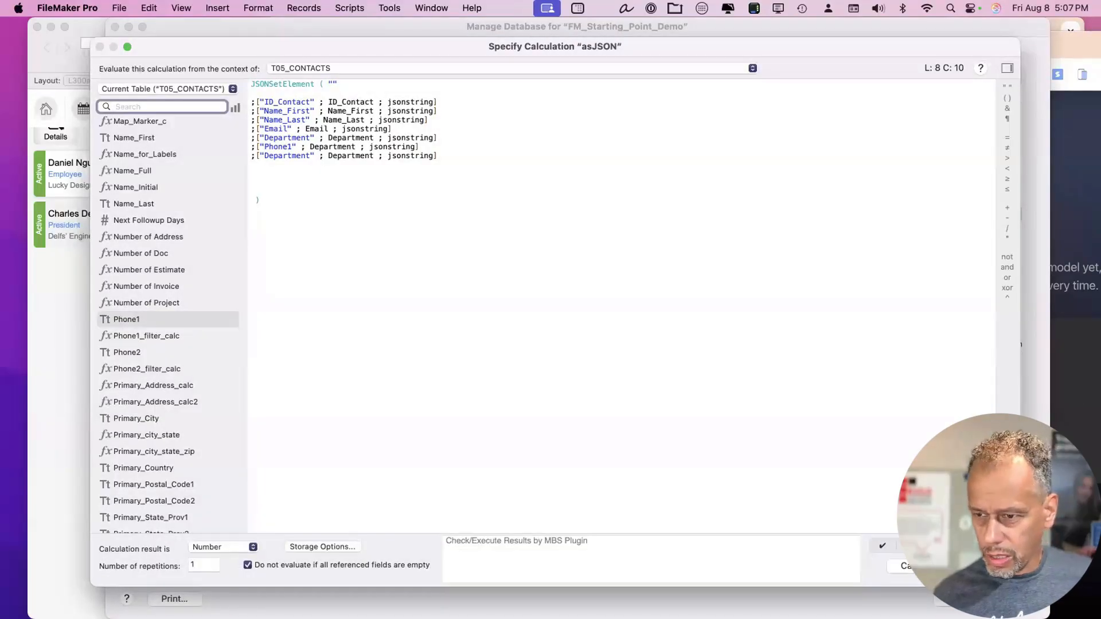
key(F11)
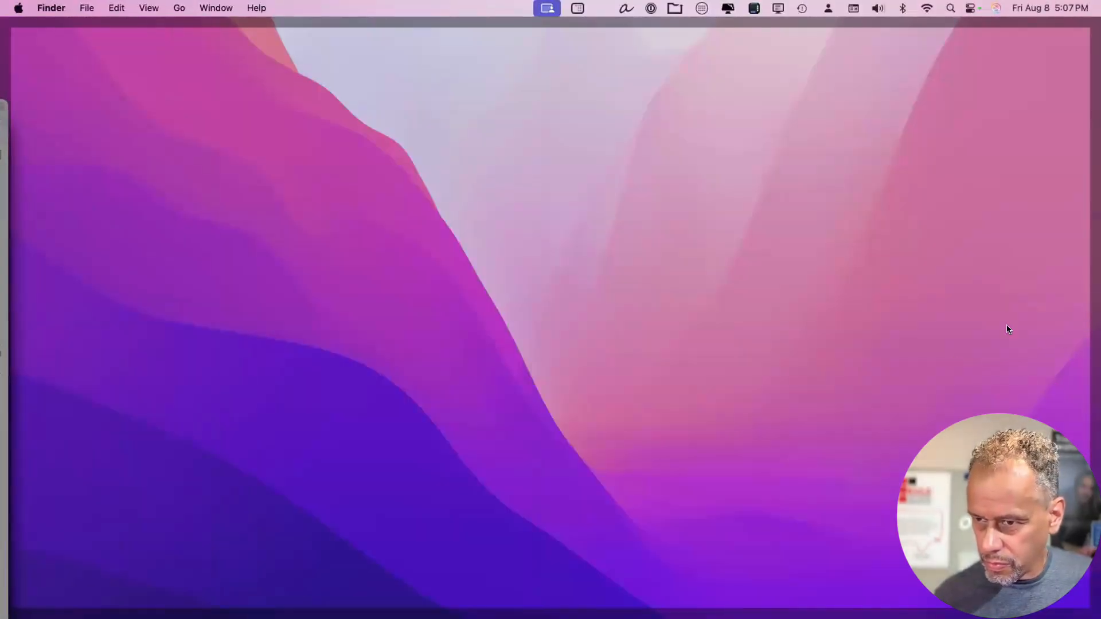
key(F11)
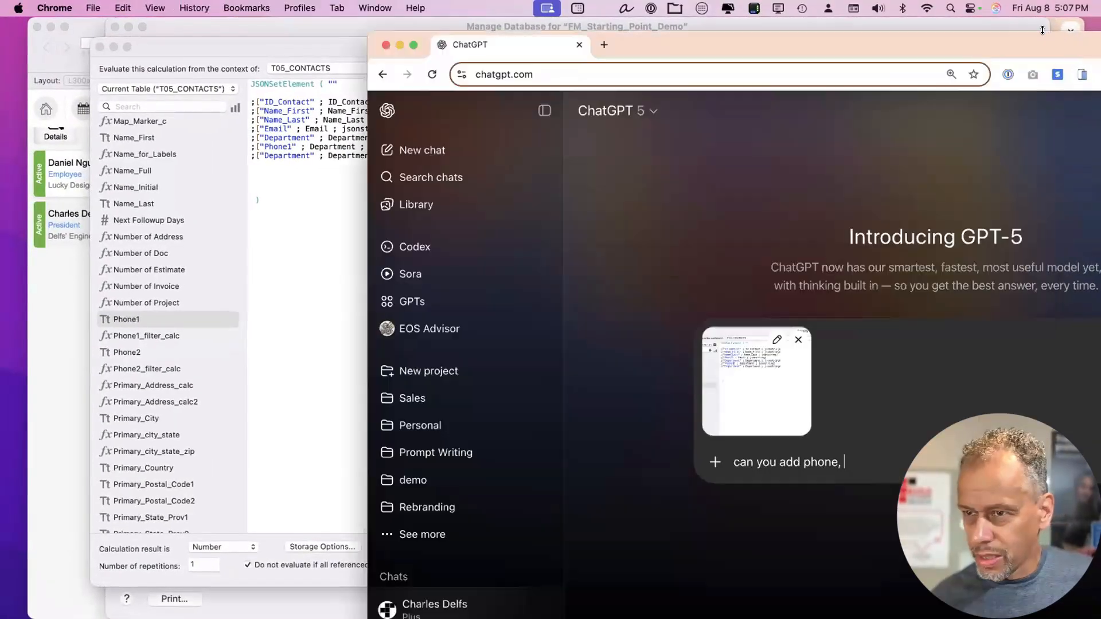
drag(1032, 36, 749, 23)
click(523, 322)
Attach the new screenshot and send 'can you add phone and address fiels to the filemaker calc'.
key(super+v)
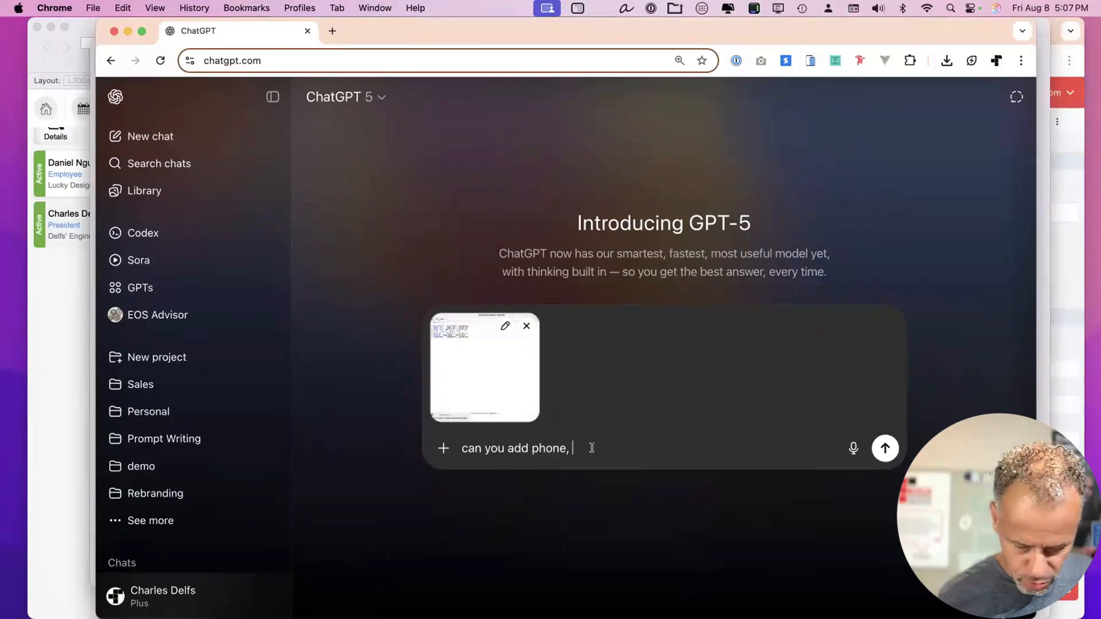
text(nd addre)
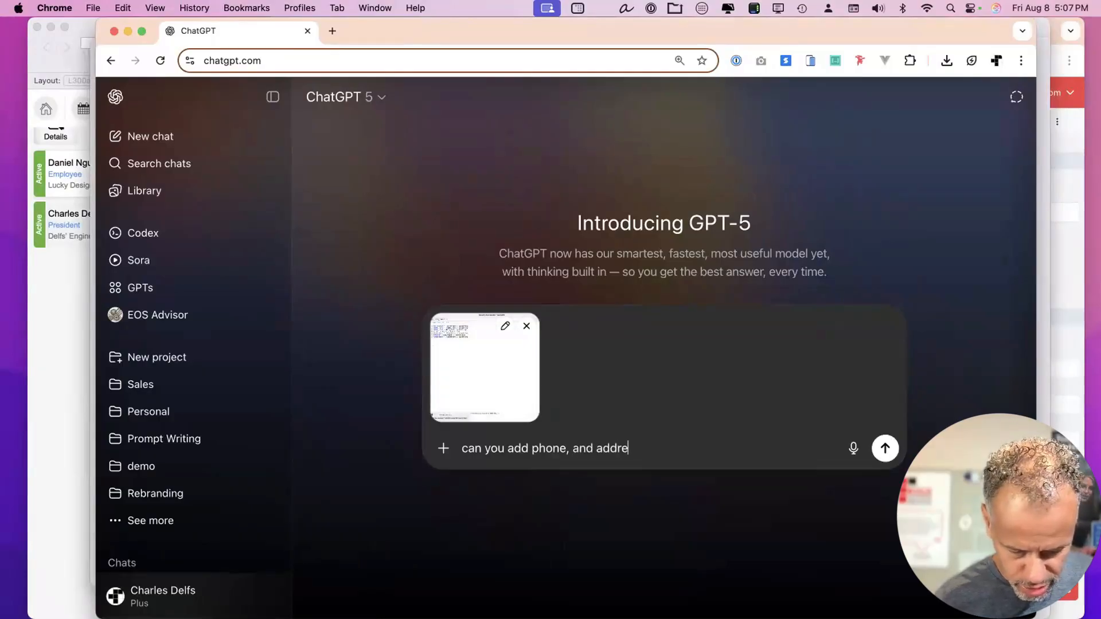
text(ss fiels to the )
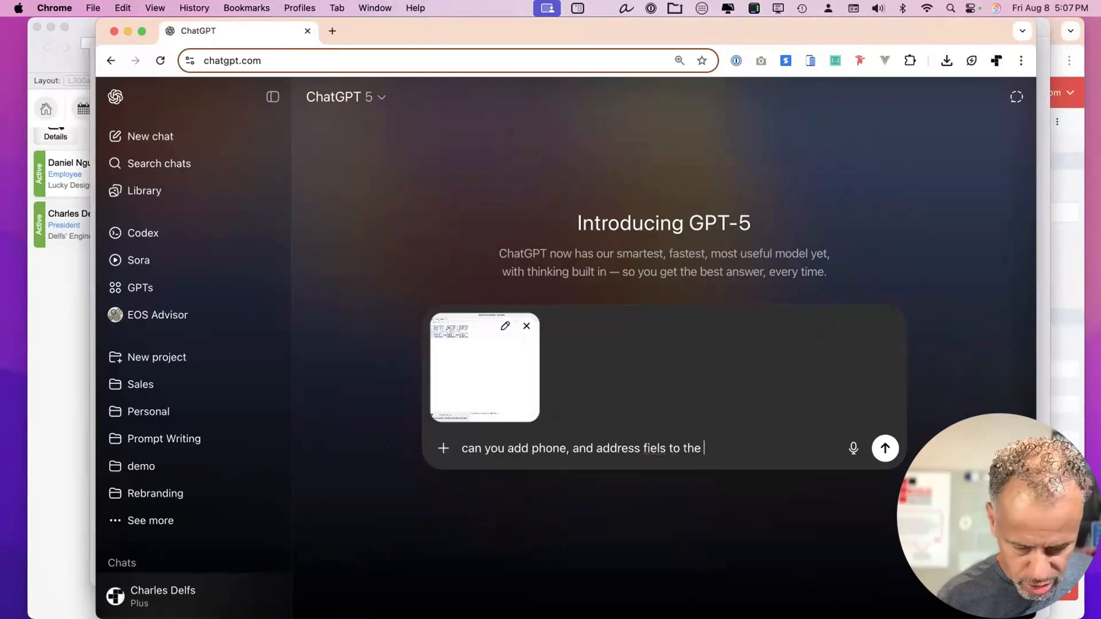
text(filemaker calc)
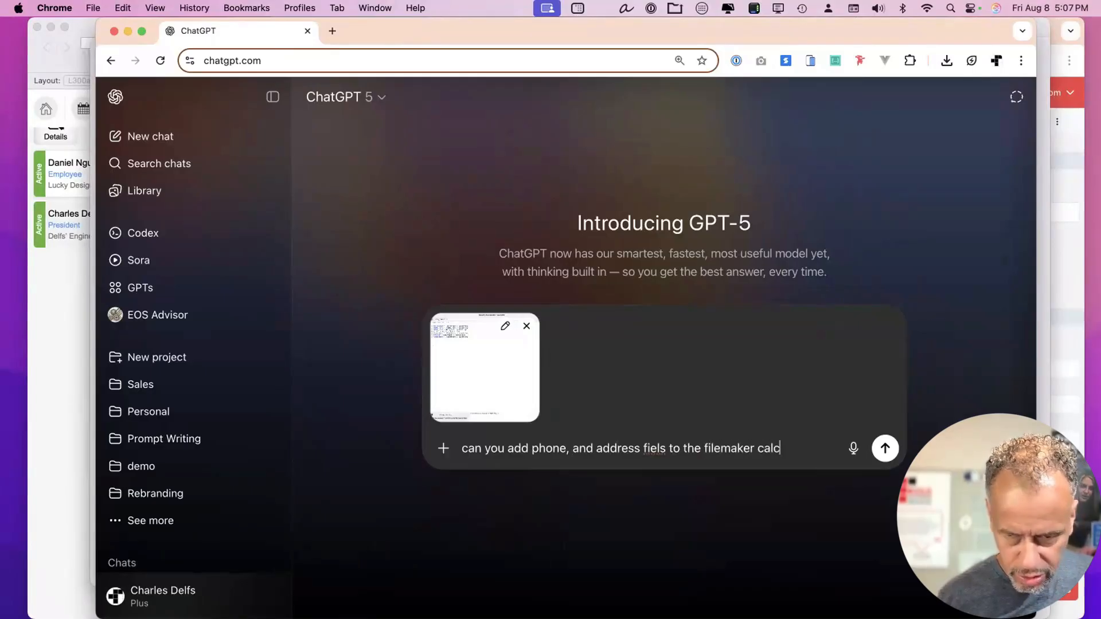
key(Return)
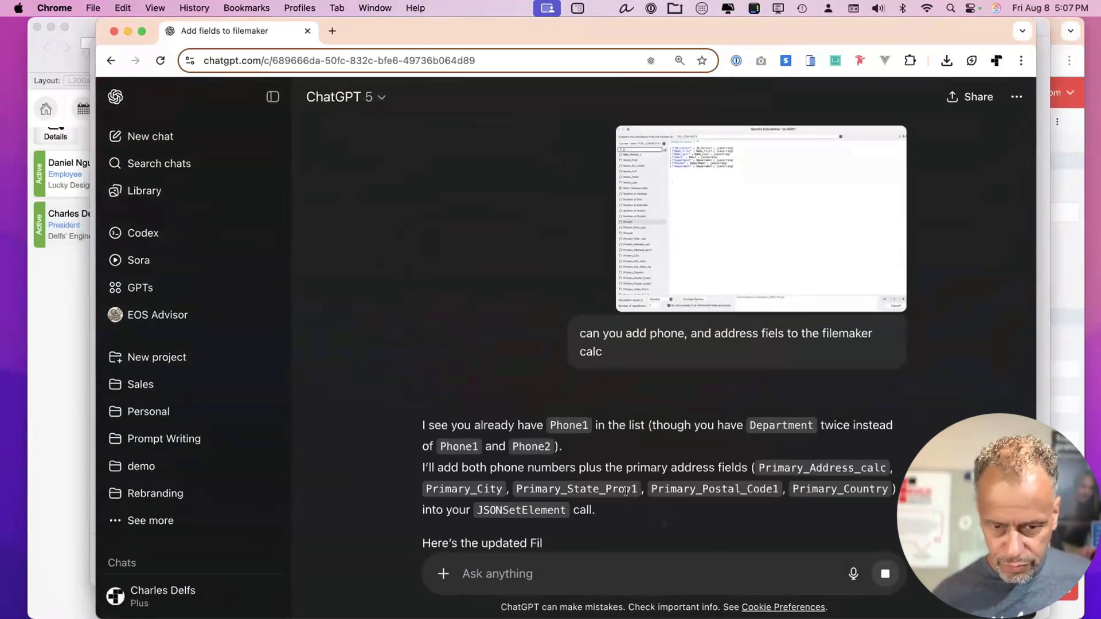
Copy the updated JSONSetElement calculation from ChatGPT's reply.
scroll(634, 460, down, 6)
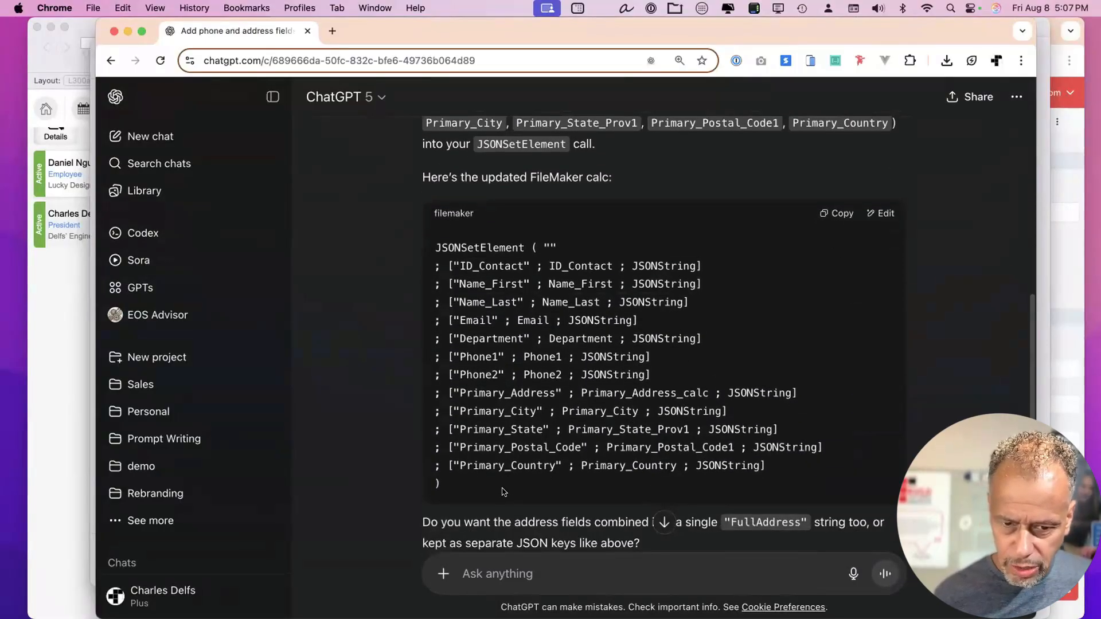
drag(509, 485, 424, 243)
key(super+c)
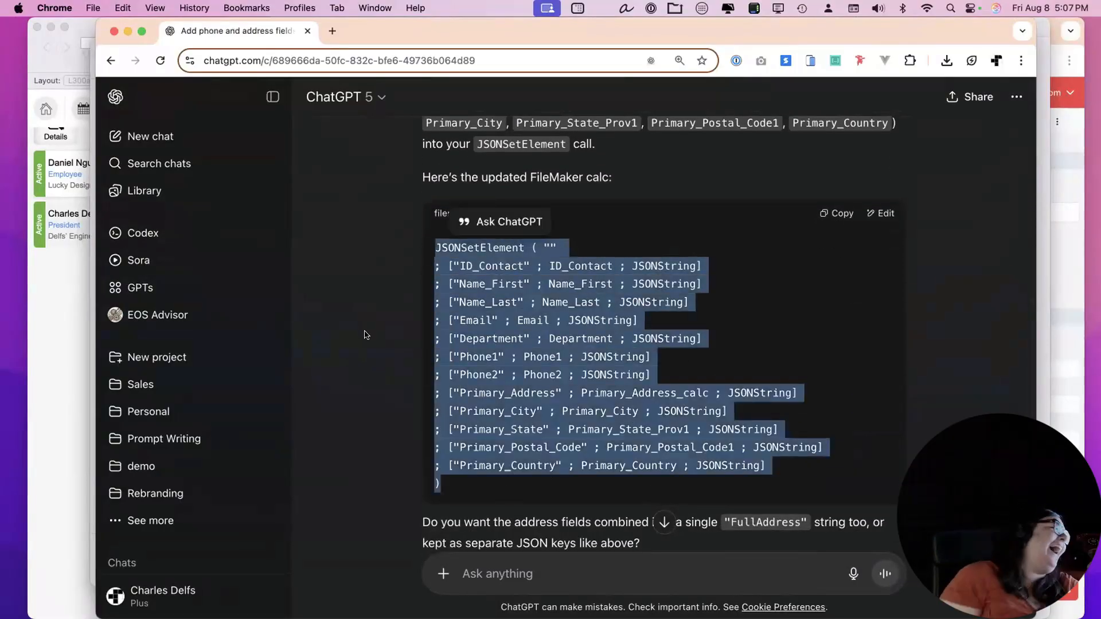
drag(359, 28, 413, 101)
key(super+m)
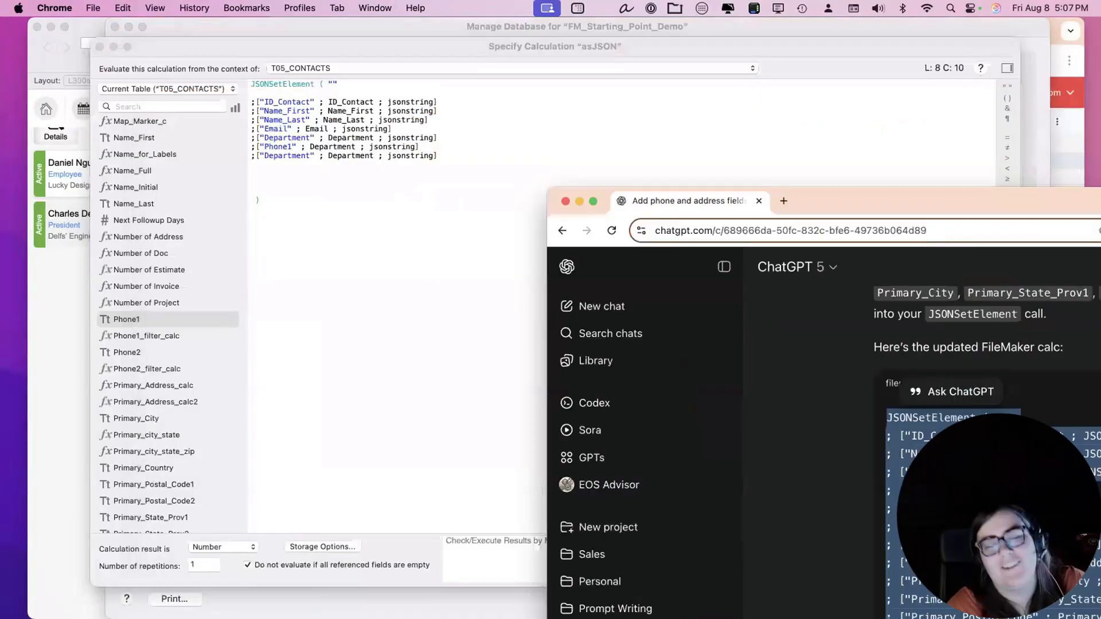
Replace the asJSON formula with the copied calculation containing the phone and address keys.
click(448, 194)
key(super+a)
key(super+v)
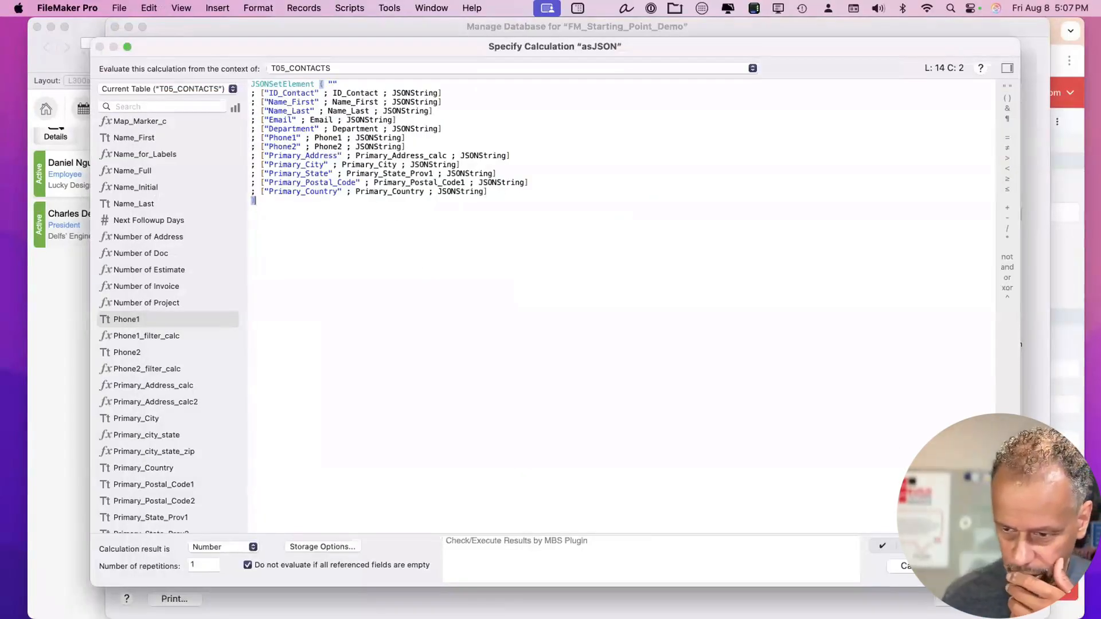
key(Return)
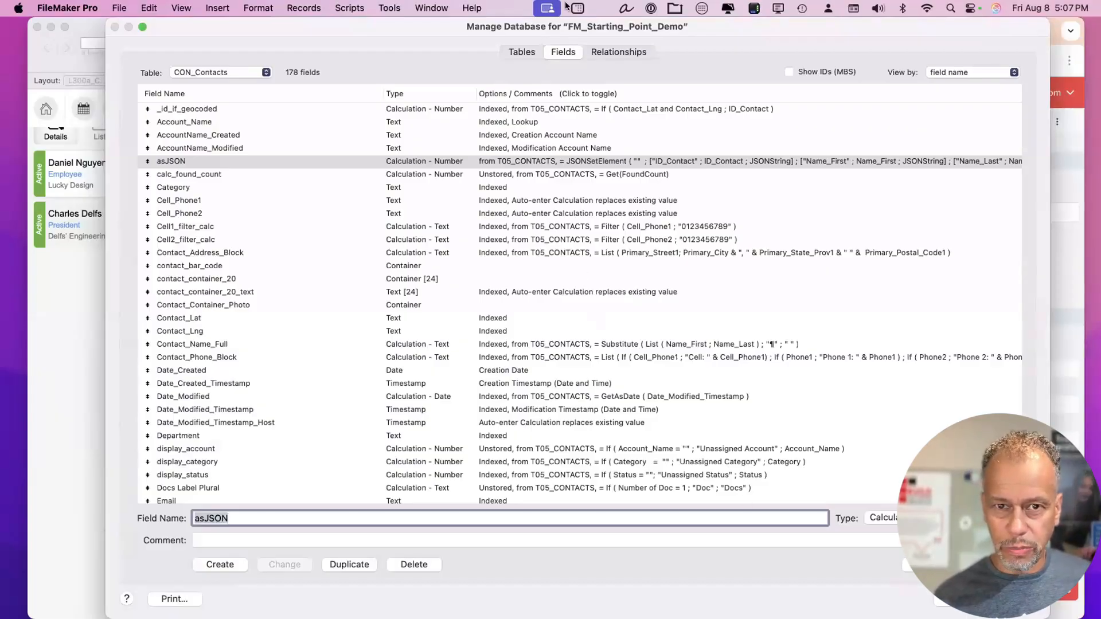
Close Manage Database, keeping the change, and show the second contact record.
drag(424, 25, 423, 23)
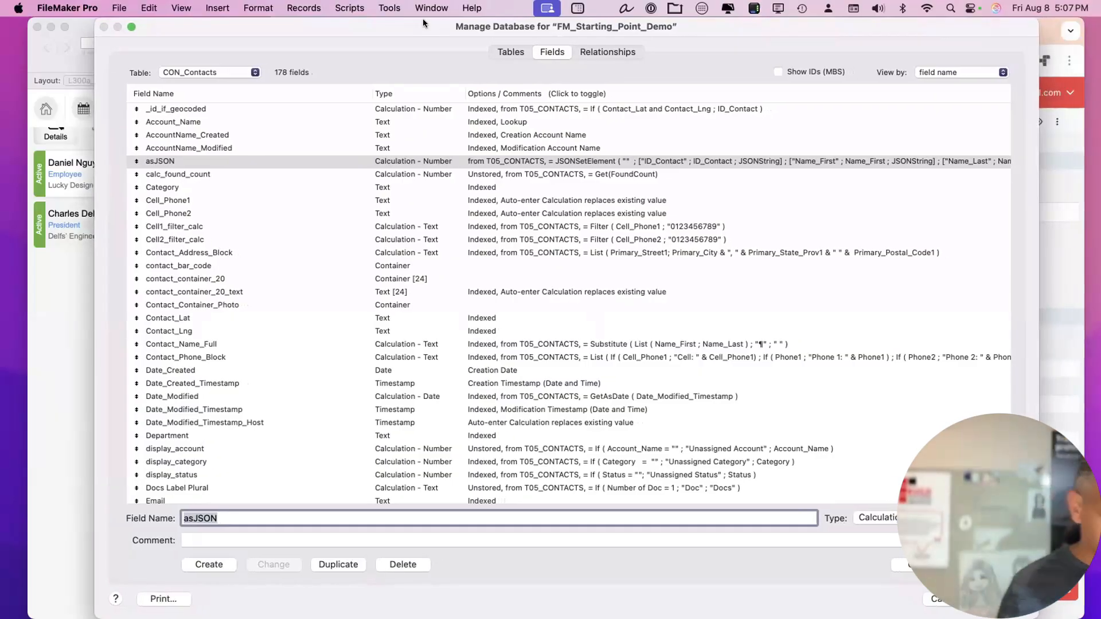
key(Return)
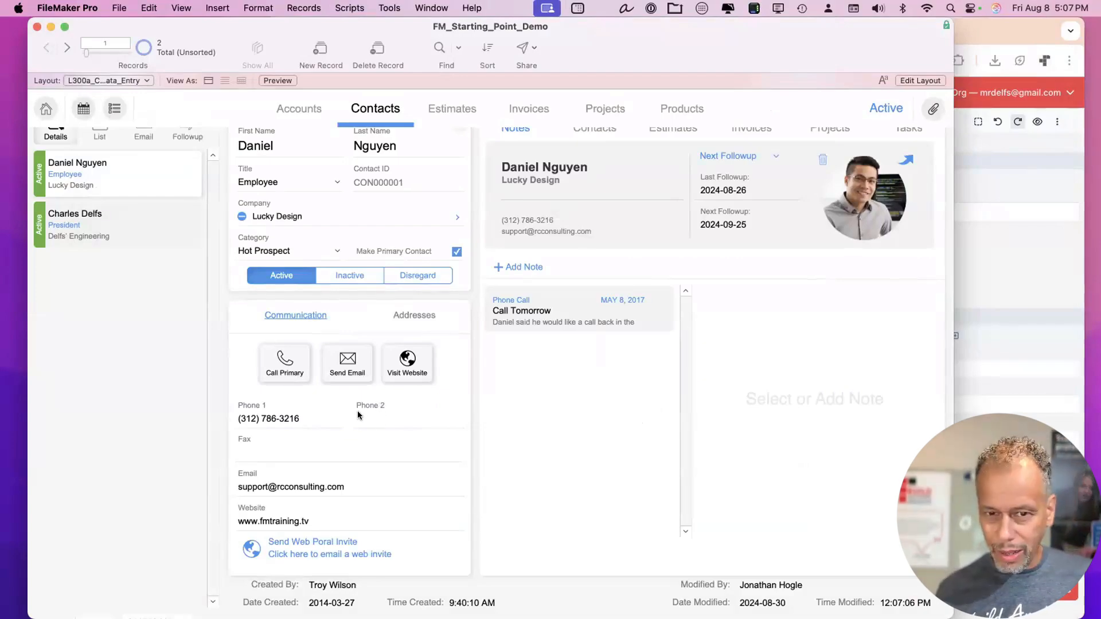
click(142, 222)
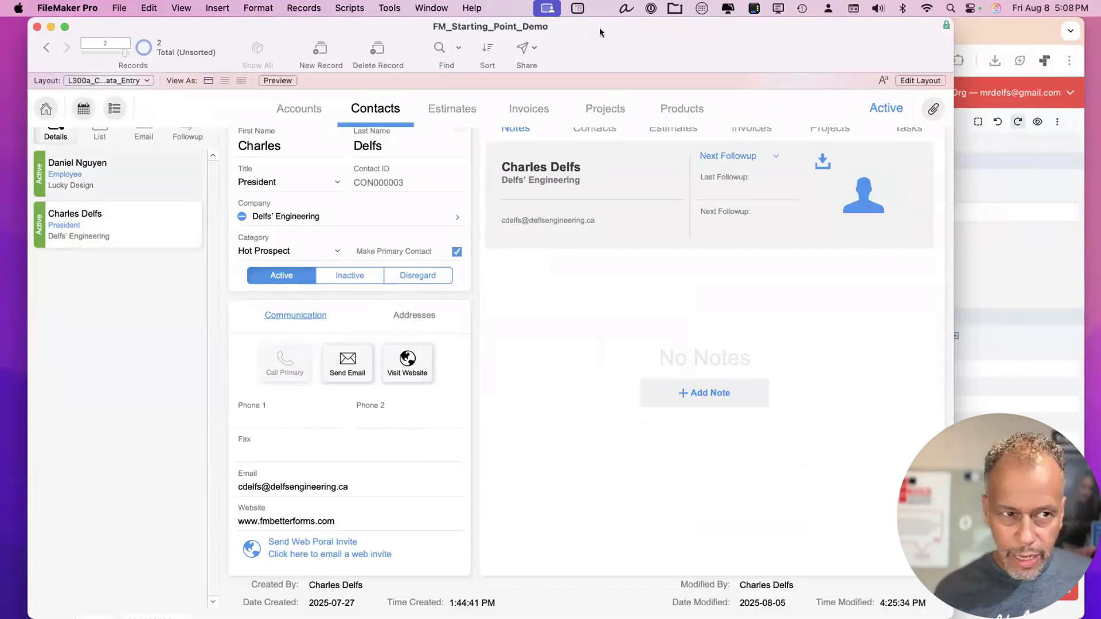
drag(607, 32, 598, 31)
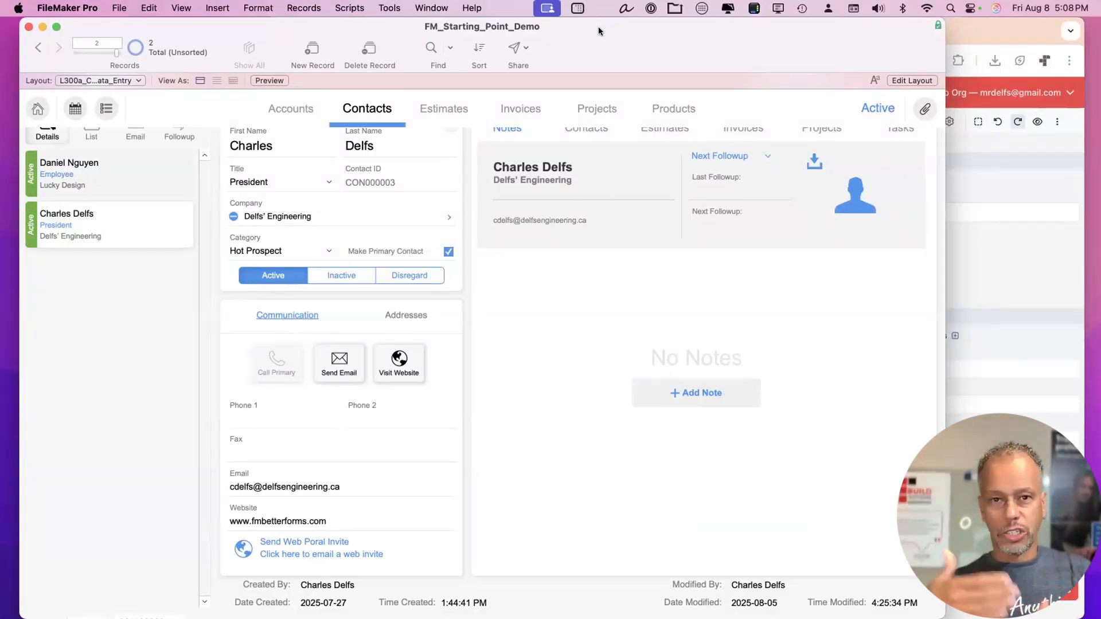
Look over the BetterForms account settings company fields, then open FileMaker's Script Workspace.
click(993, 33)
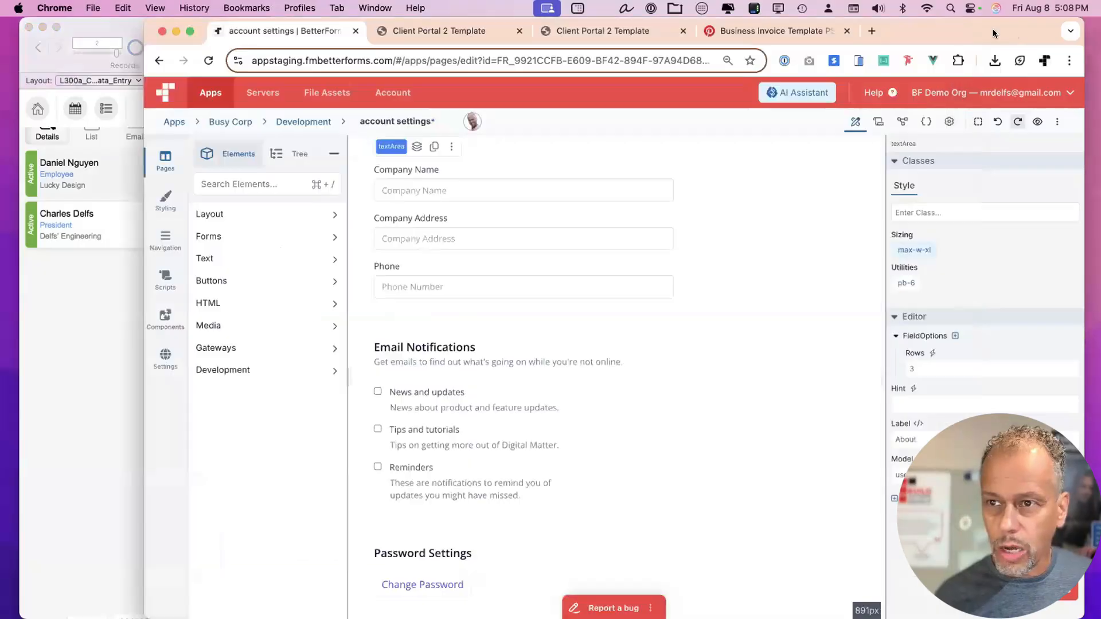
drag(982, 28, 966, 26)
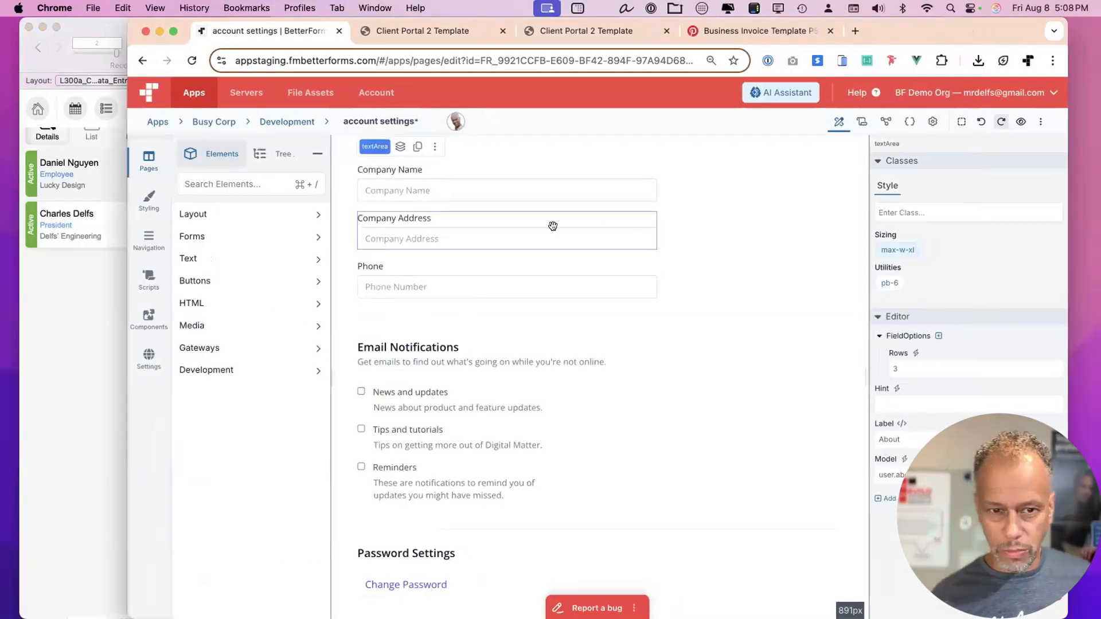
scroll(442, 251, up, 3)
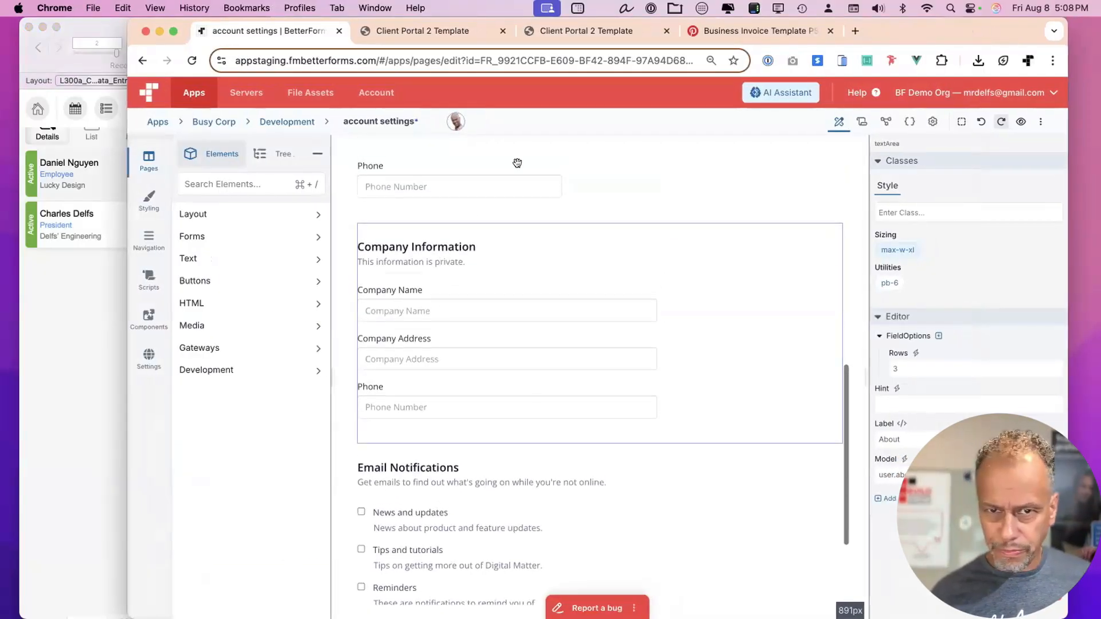
click(80, 295)
key(super+shift+s)
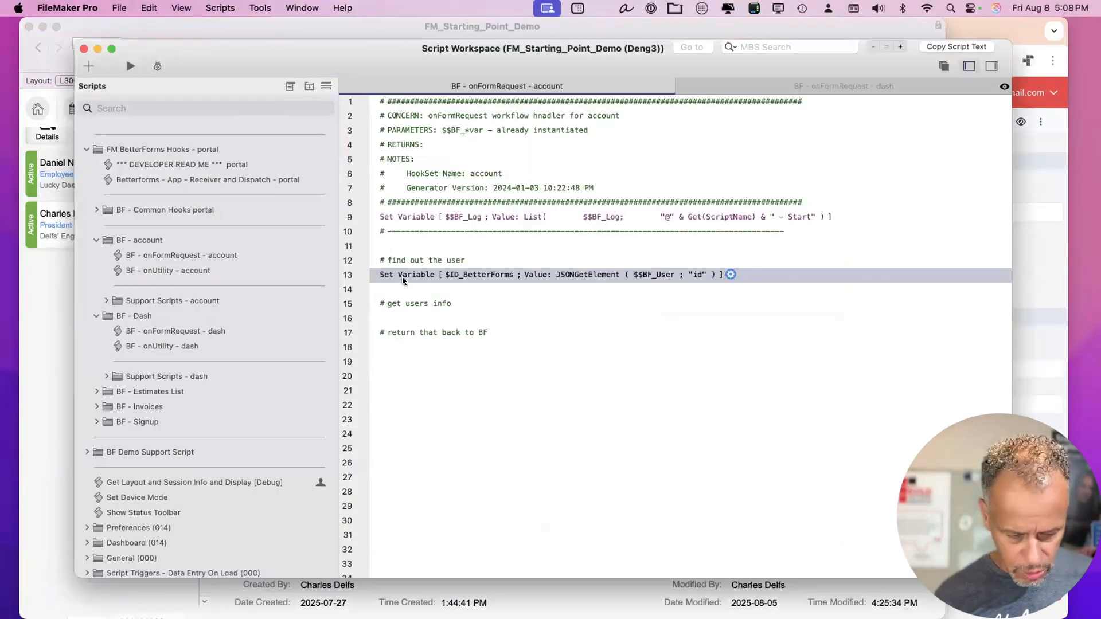
Add a Set Variable step named $user after the user-id step and open its value calculation.
key(Return)
text(set var)
key(Return)
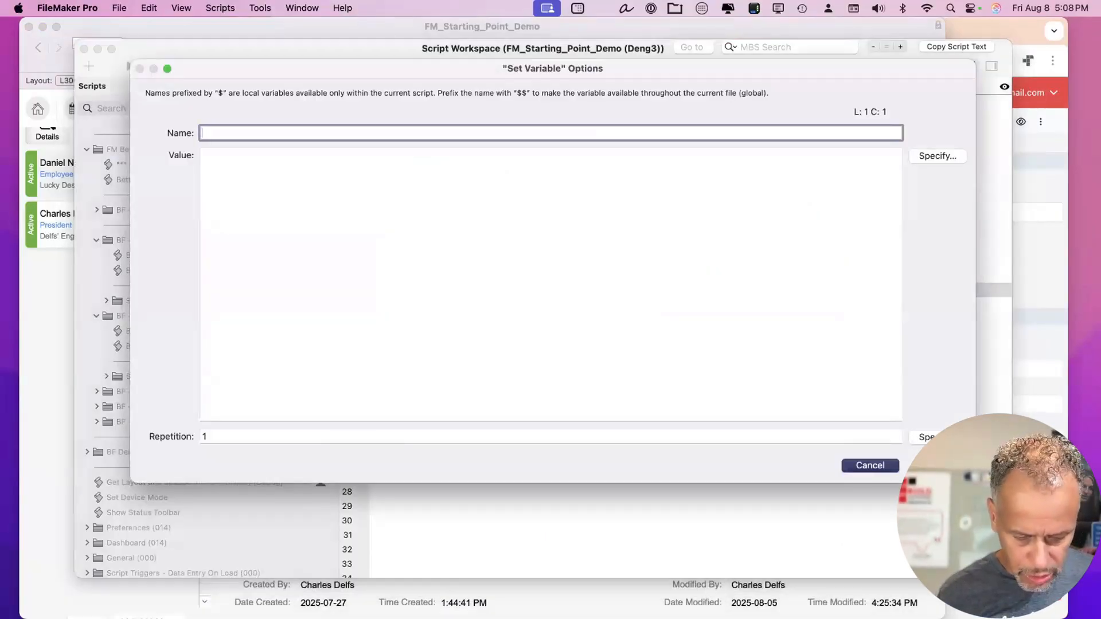
text(user)
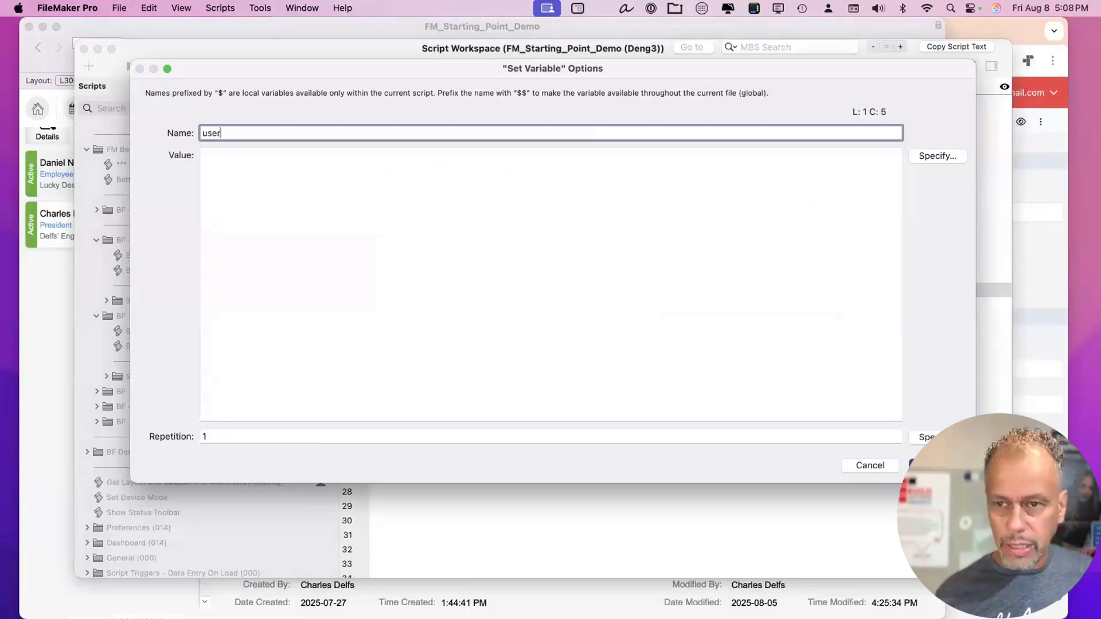
key(Tab)
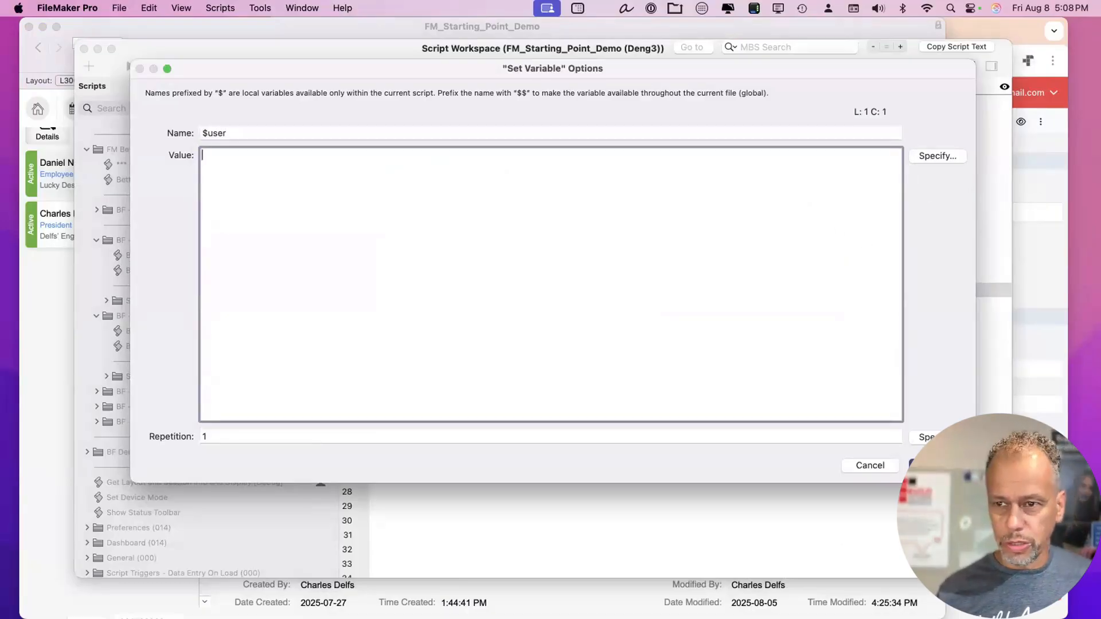
click(917, 156)
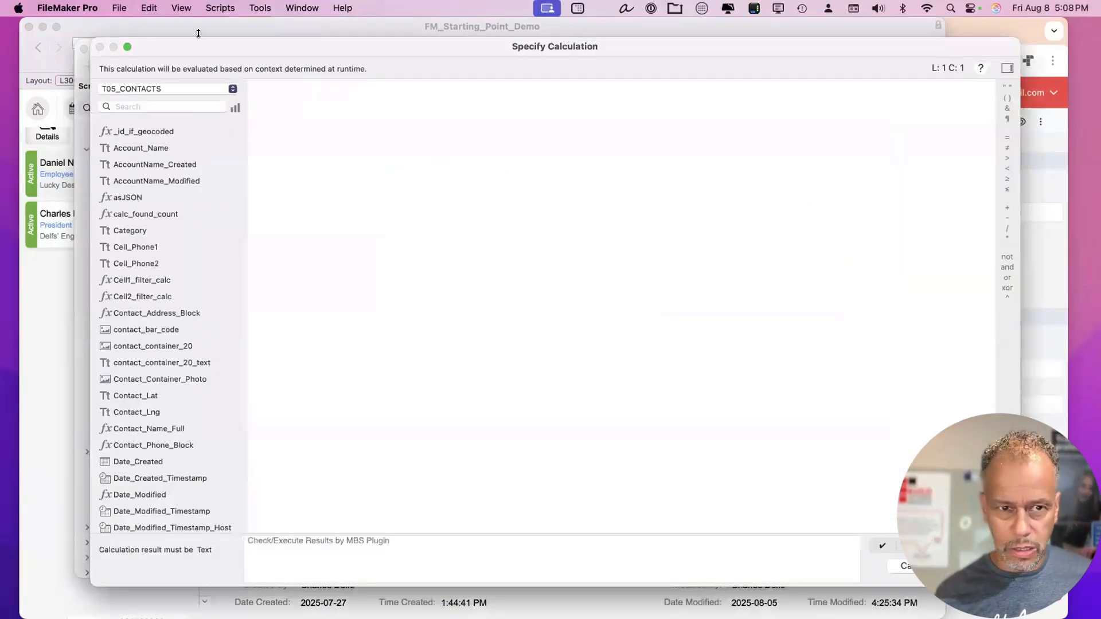
drag(234, 54, 229, 64)
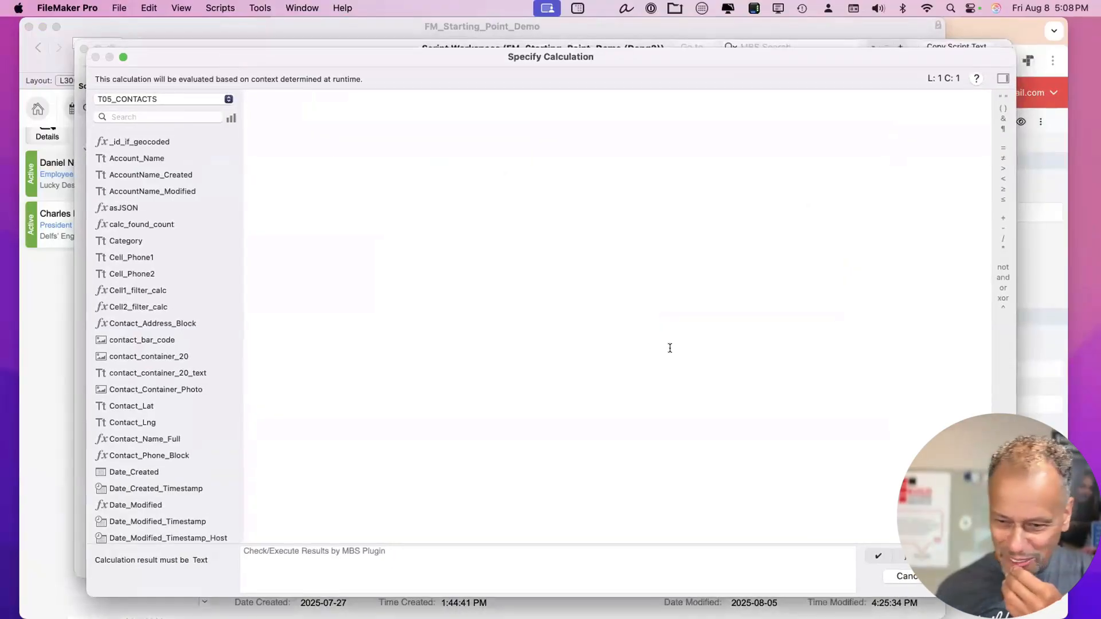
click(900, 576)
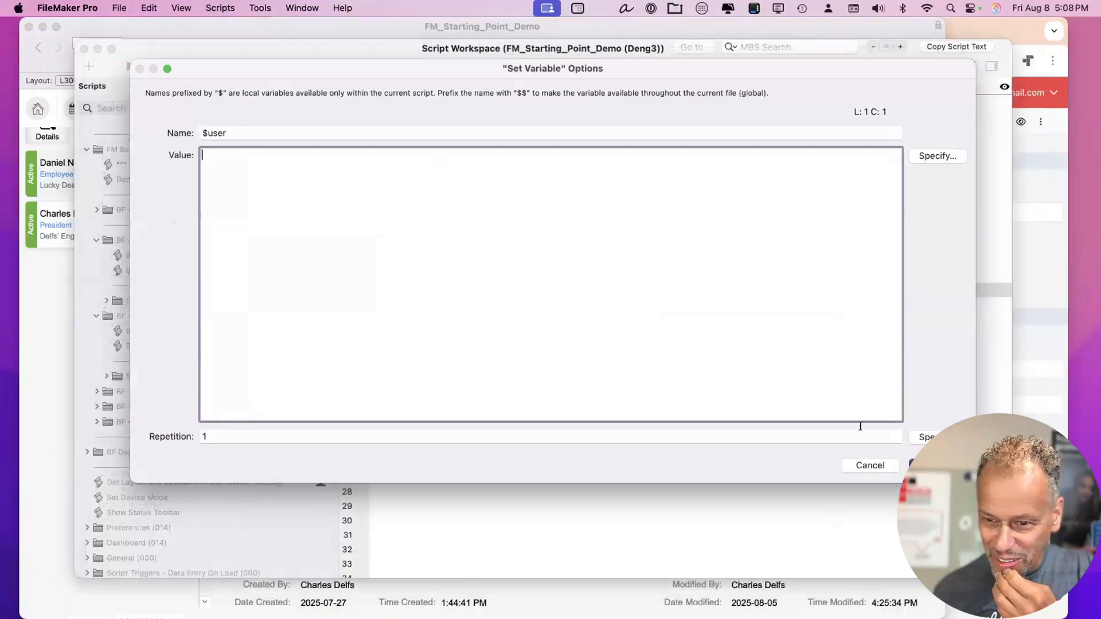
drag(974, 480, 696, 240)
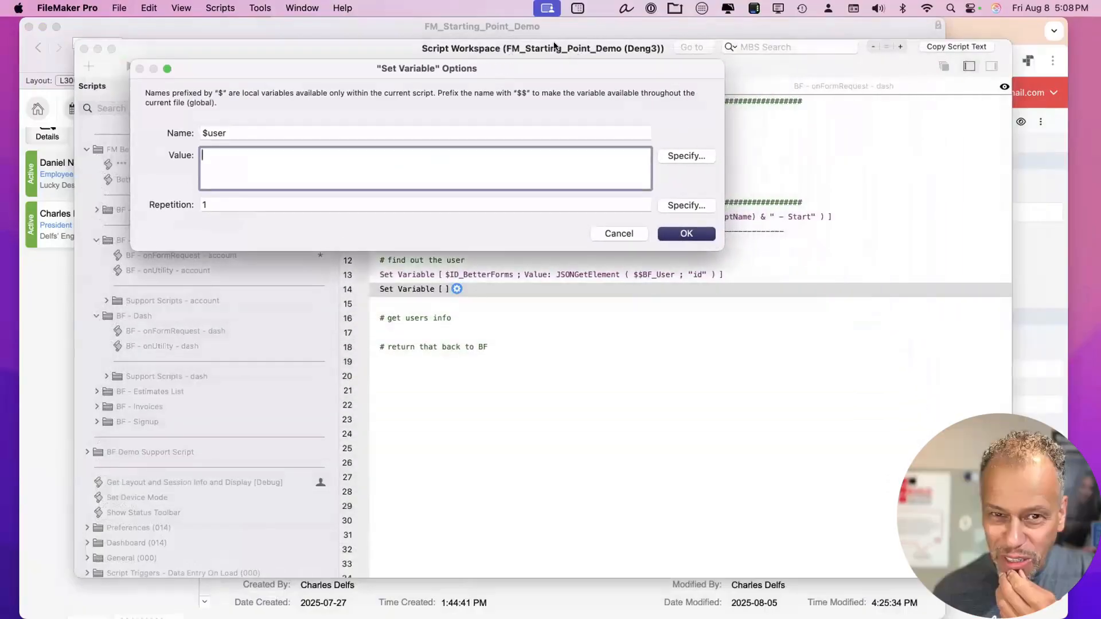
drag(554, 70, 641, 108)
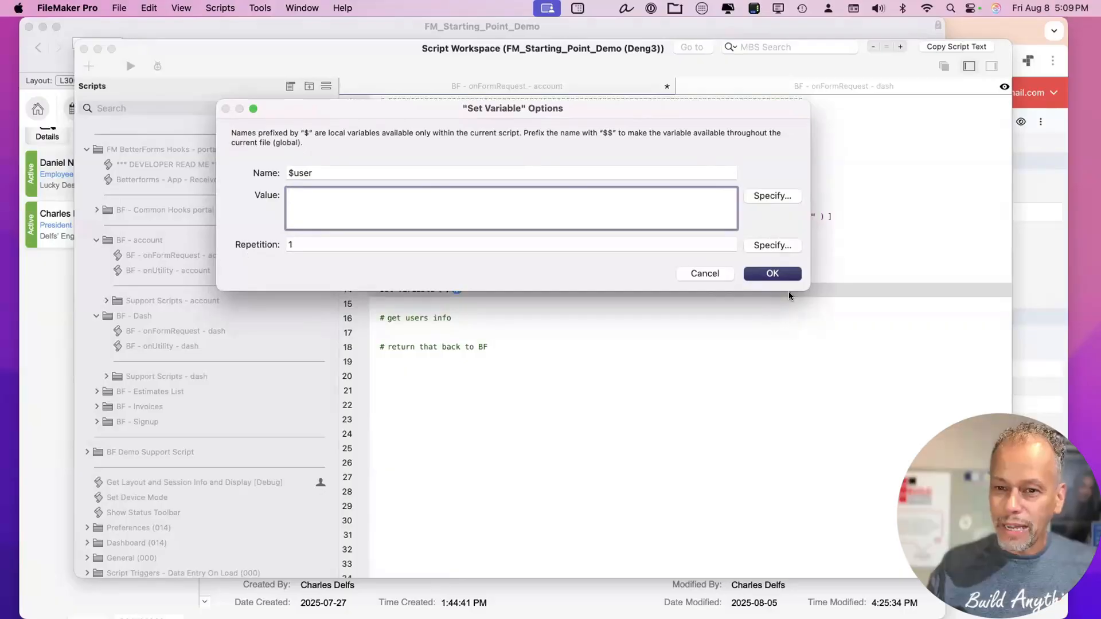
drag(802, 288, 811, 304)
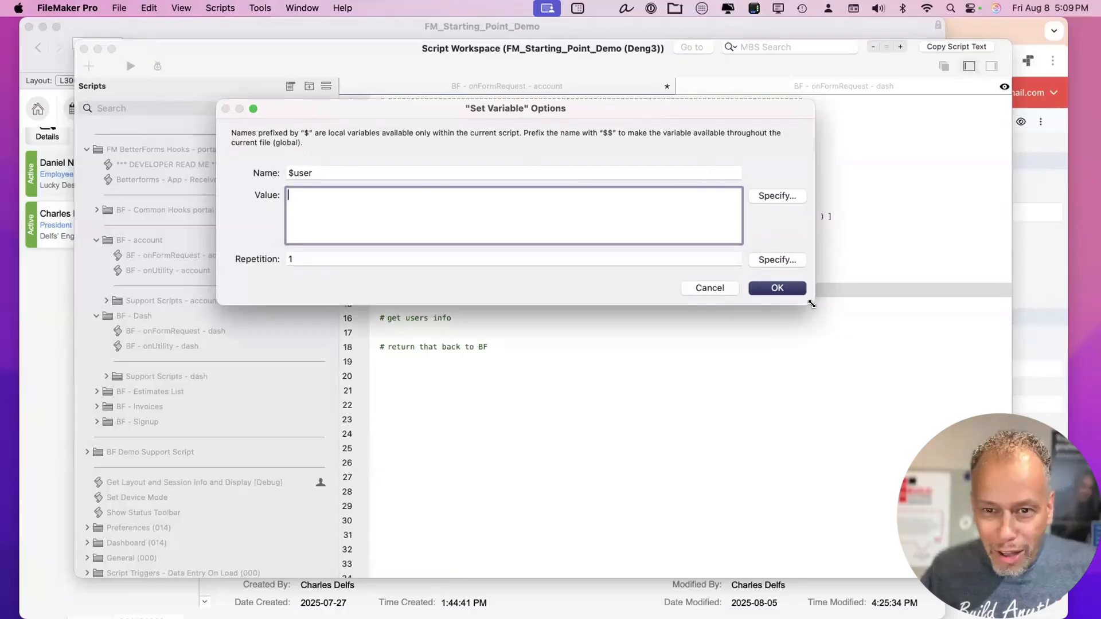
click(776, 196)
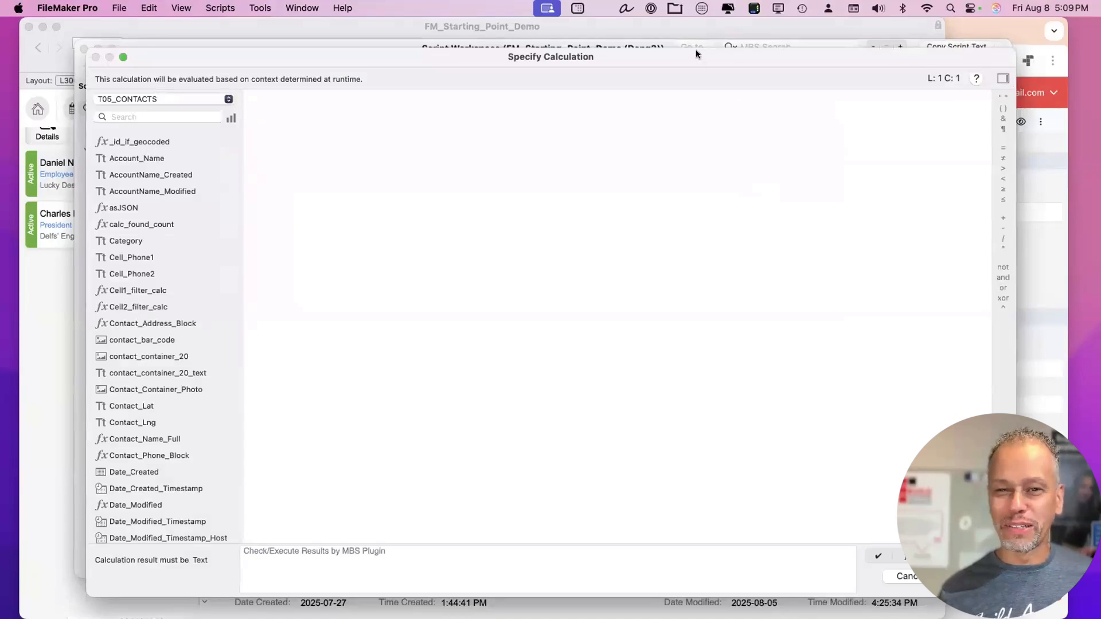
Start the $user value with GetColumn, using T05_CONTACTS::asJSON as the column field.
mouse_move(696, 54)
mouse_down()
mouse_move(690, 29)
mouse_move(679, 36)
mouse_move(691, 42)
mouse_up()
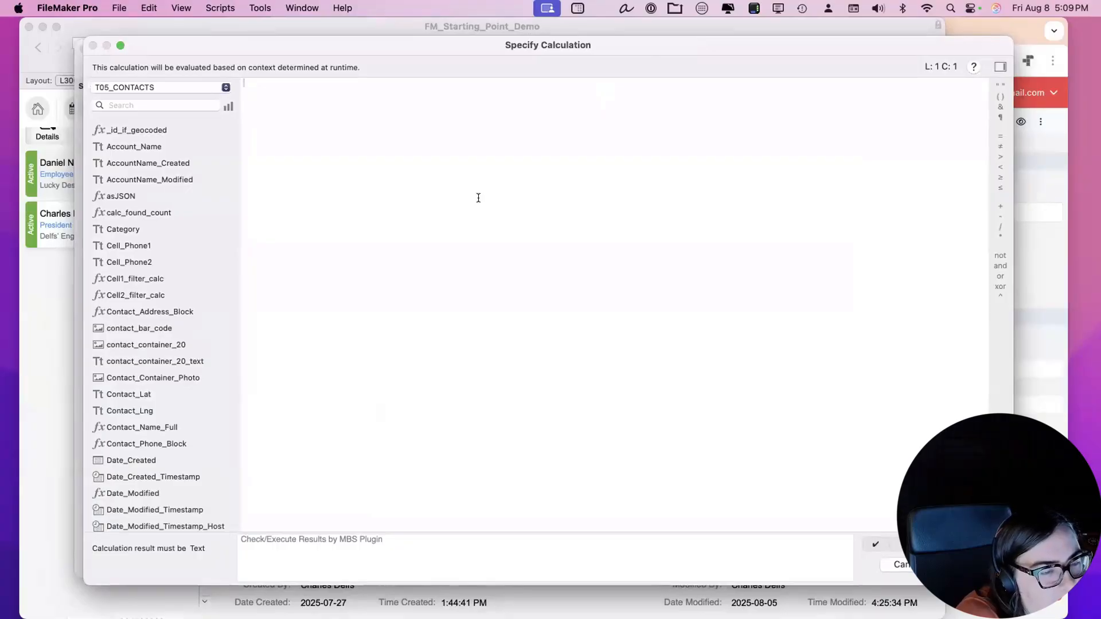
text(getc)
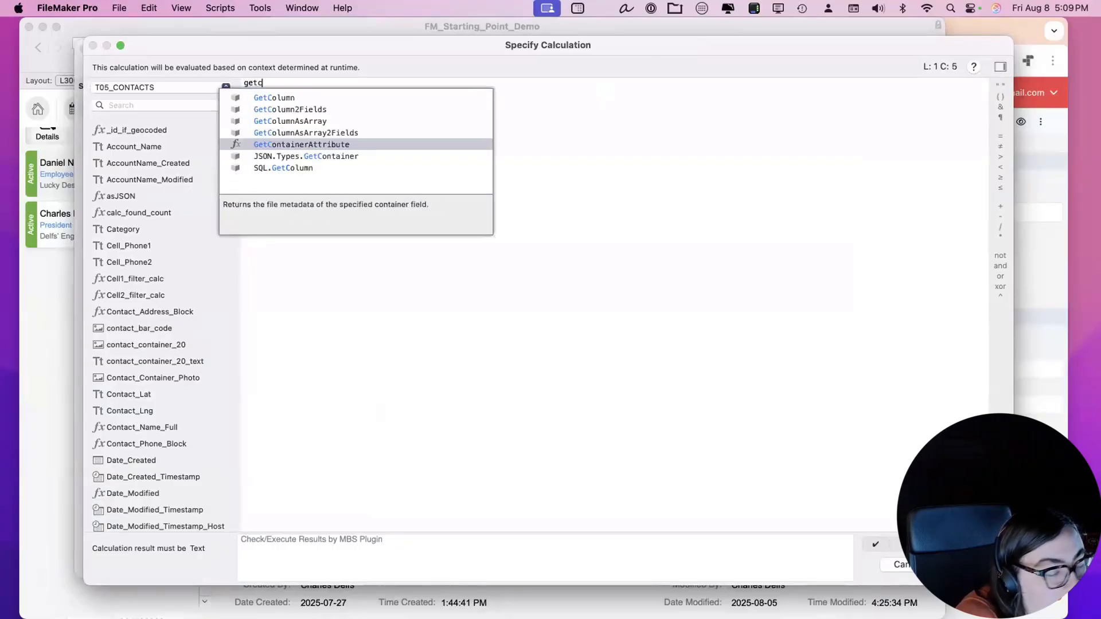
key(Up)
key(Up)
key(Up)
key(Up)
key(Return)
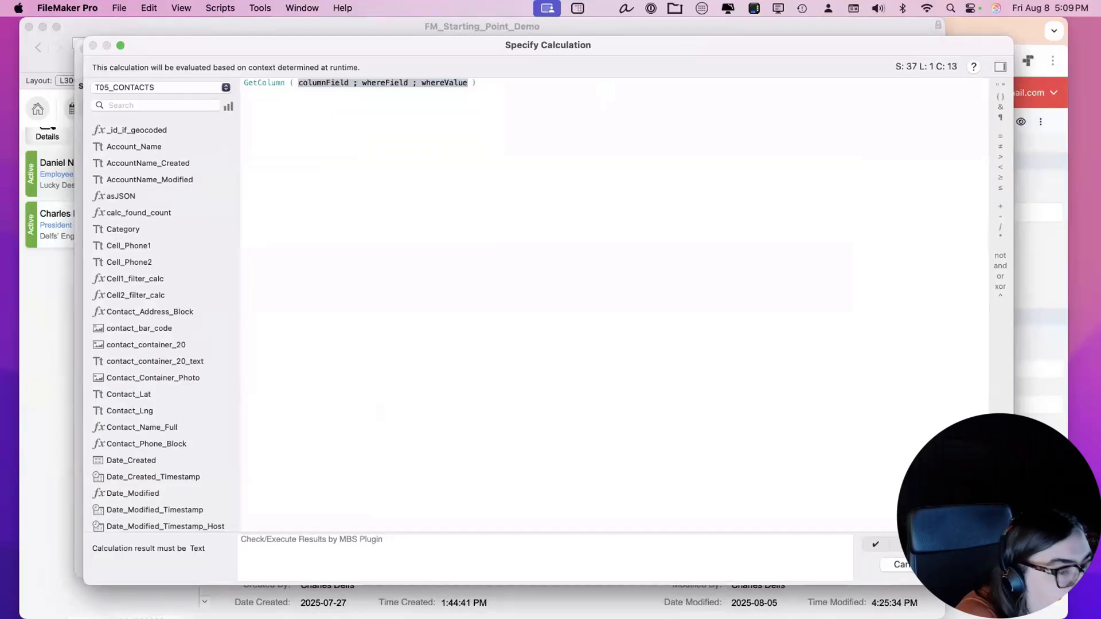
double_click(330, 82)
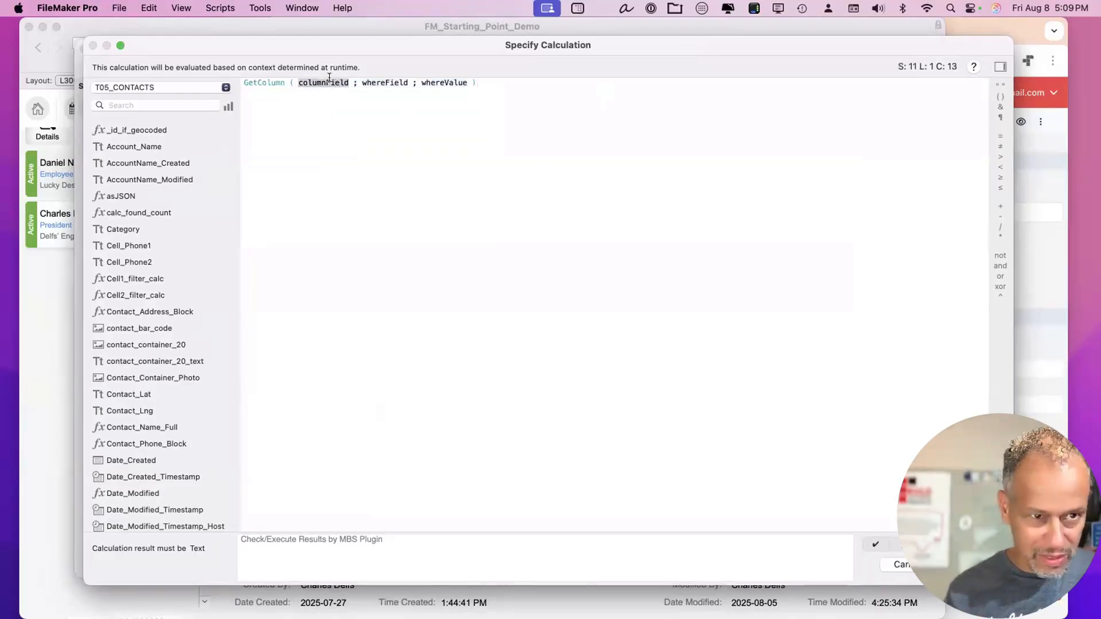
text(conta)
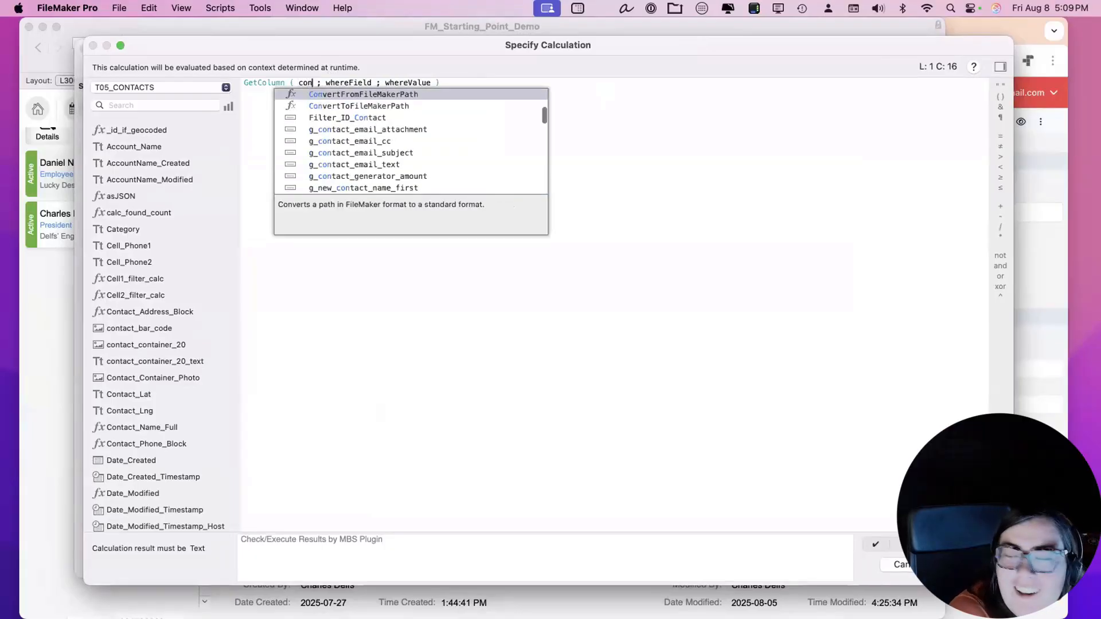
text(c)
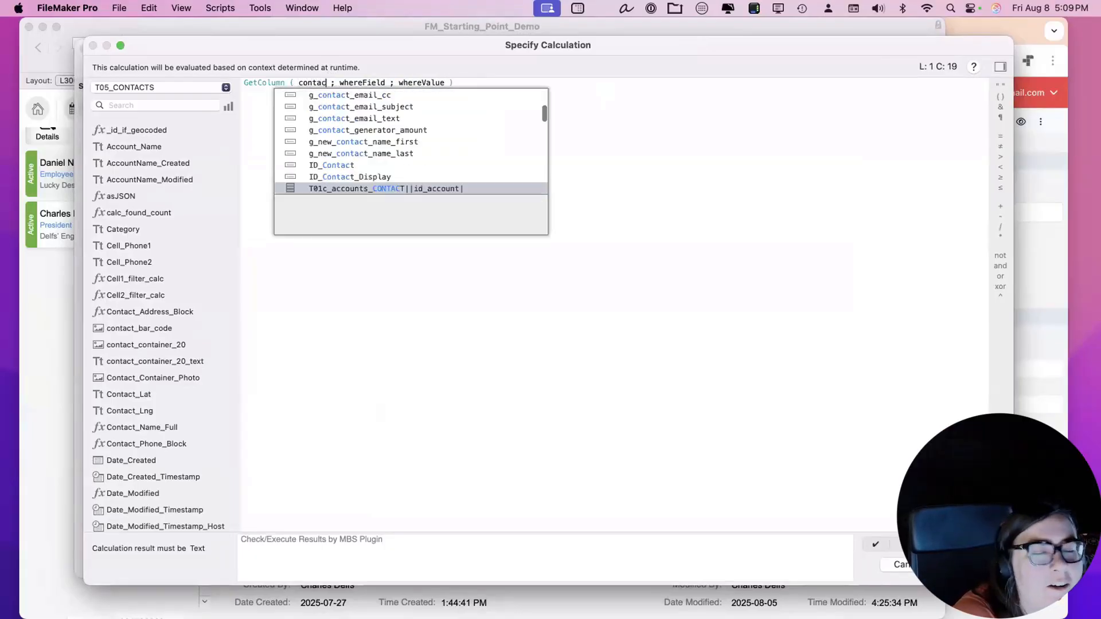
key(Up)
key(Up)
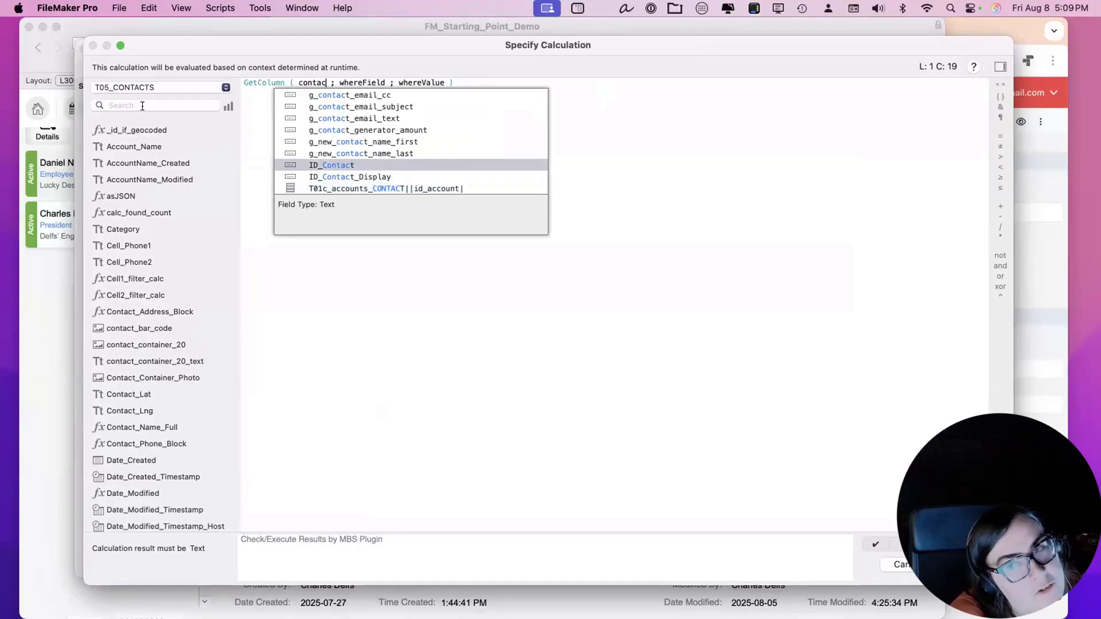
click(142, 105)
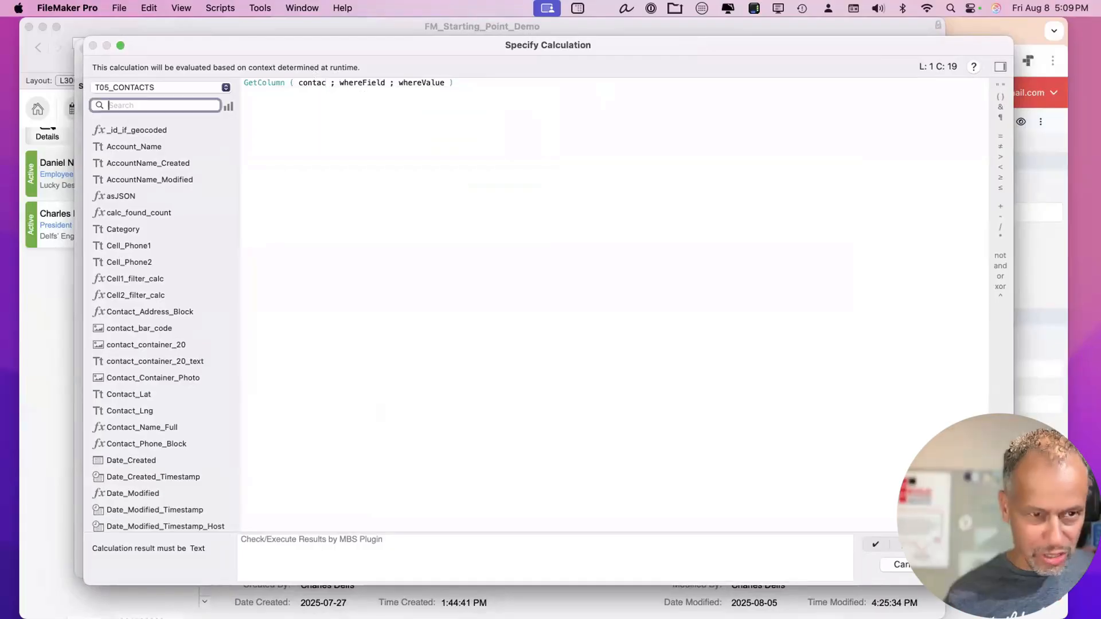
text(as)
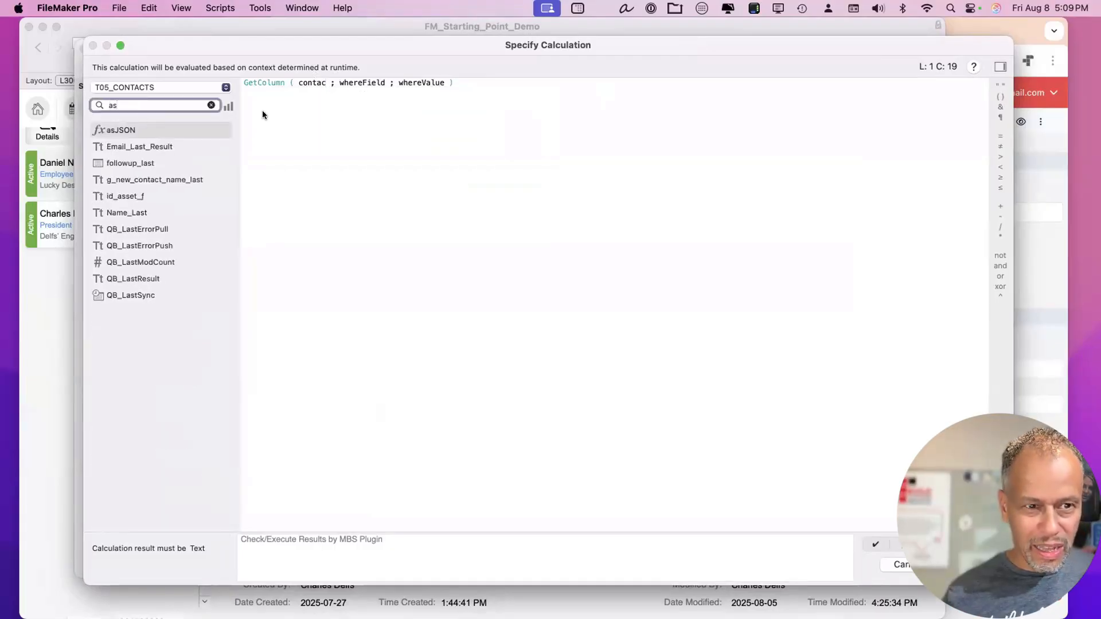
double_click(315, 82)
double_click(116, 129)
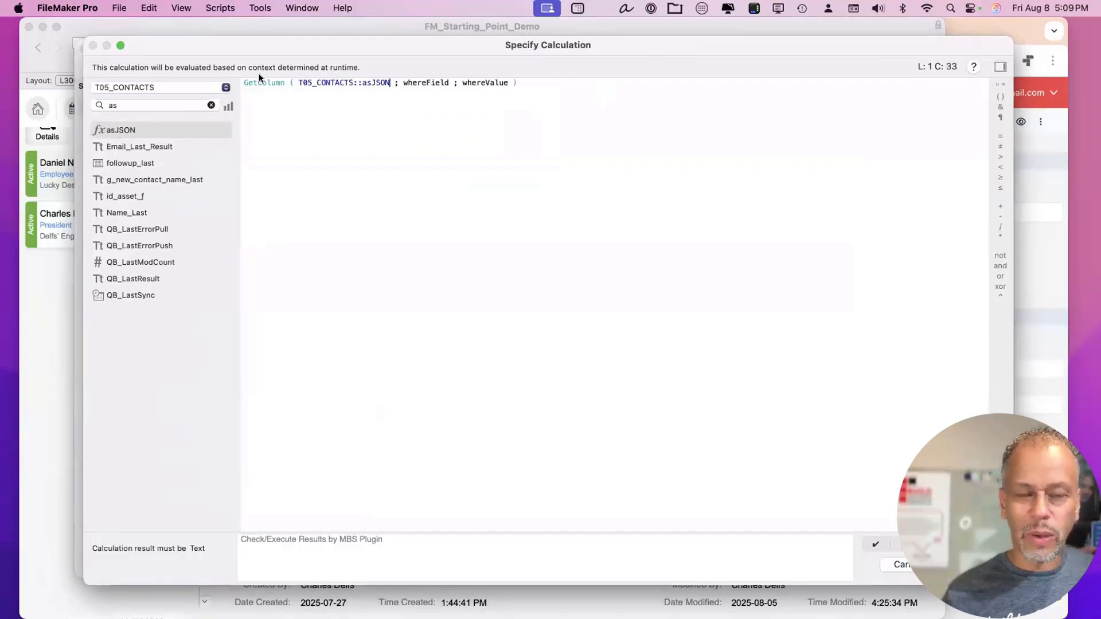
Match T05_CONTACTS::ID_BetterForms against $ID_BetterForms, then confirm the calculation and the Set Variable step.
double_click(426, 83)
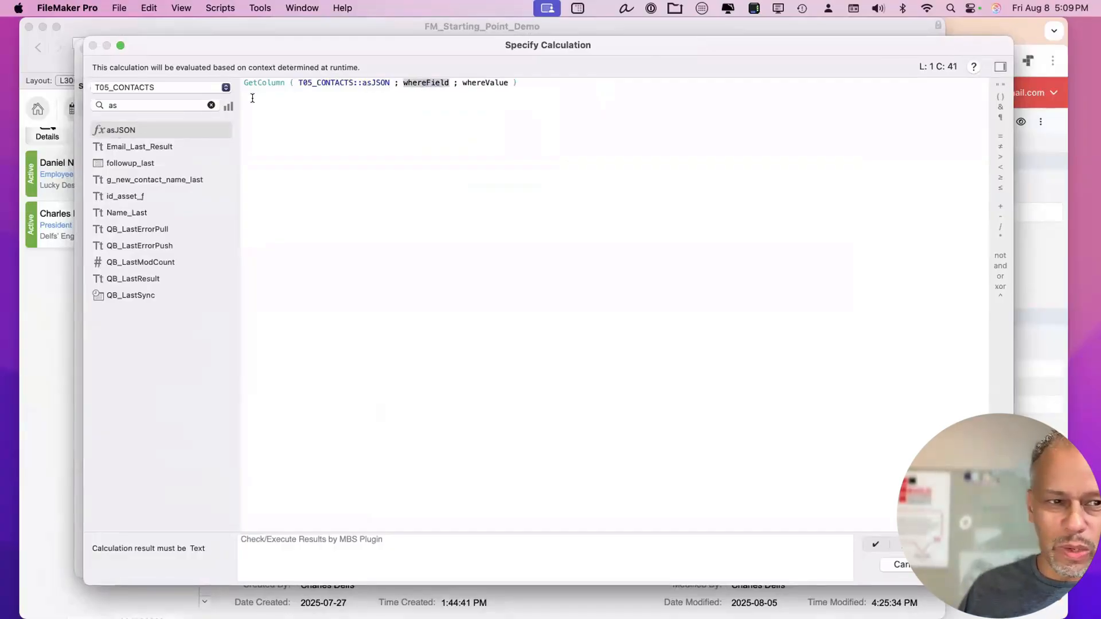
double_click(124, 105)
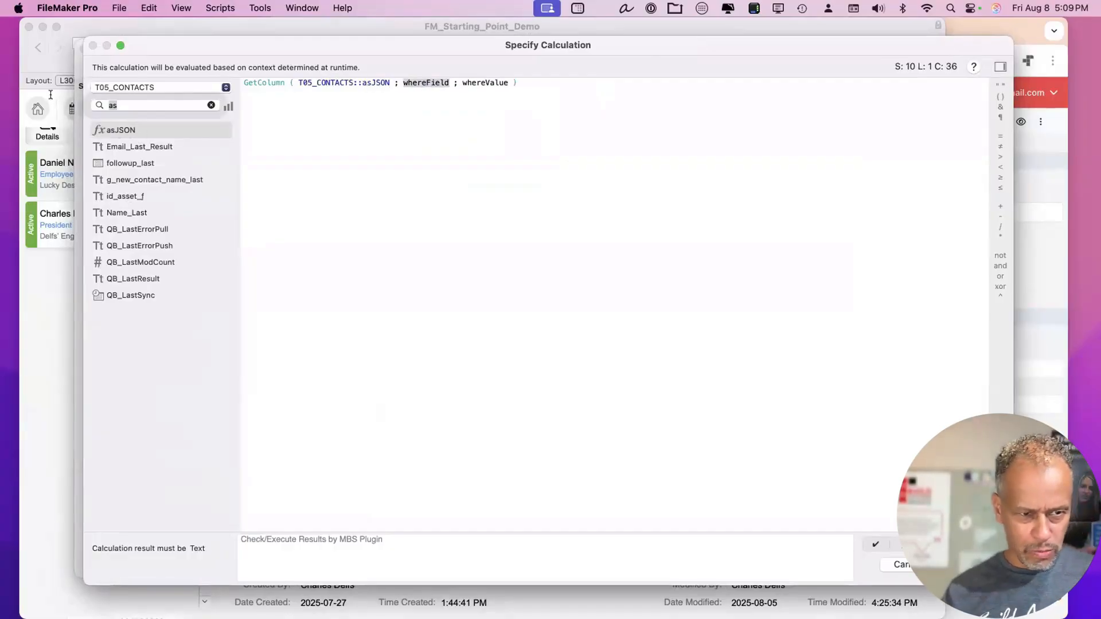
text(bett)
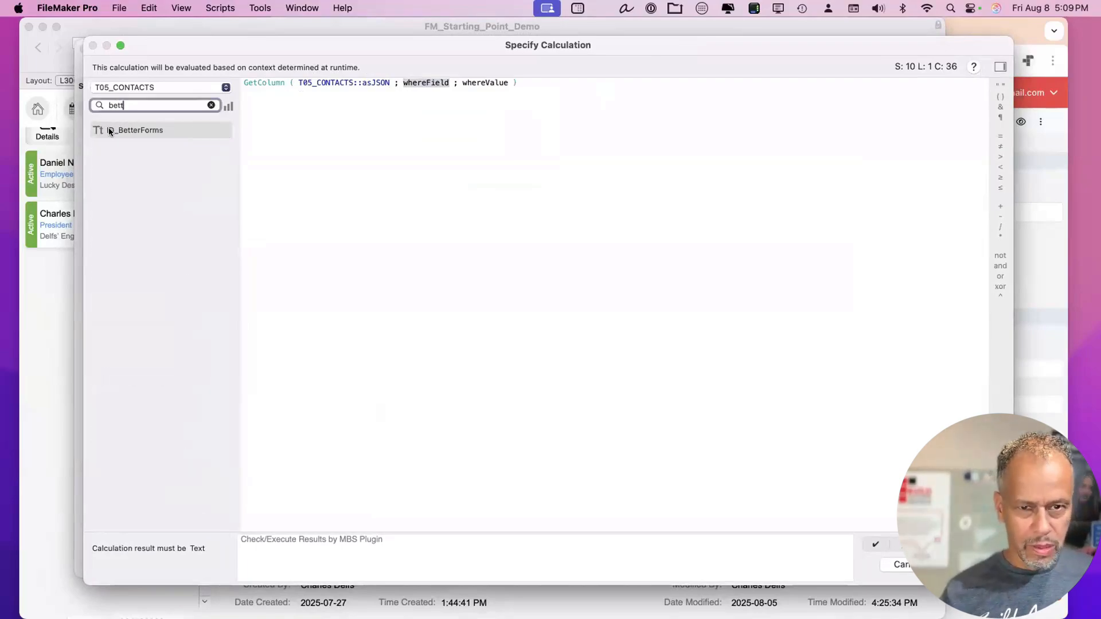
double_click(109, 131)
double_click(513, 83)
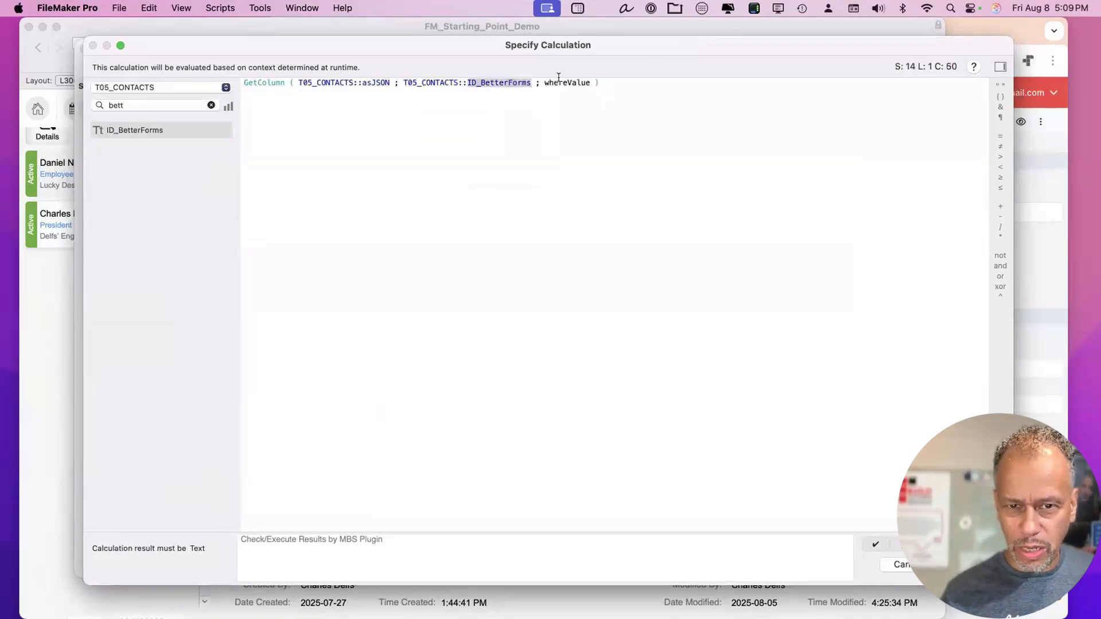
double_click(557, 82)
drag(505, 46, 478, 373)
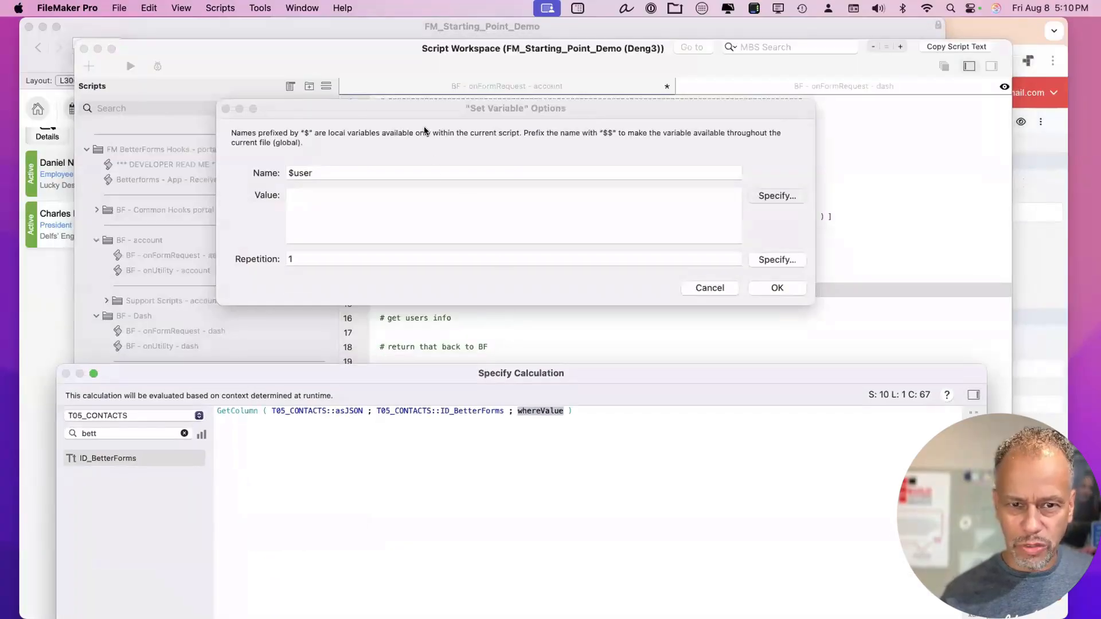
drag(432, 106, 465, 63)
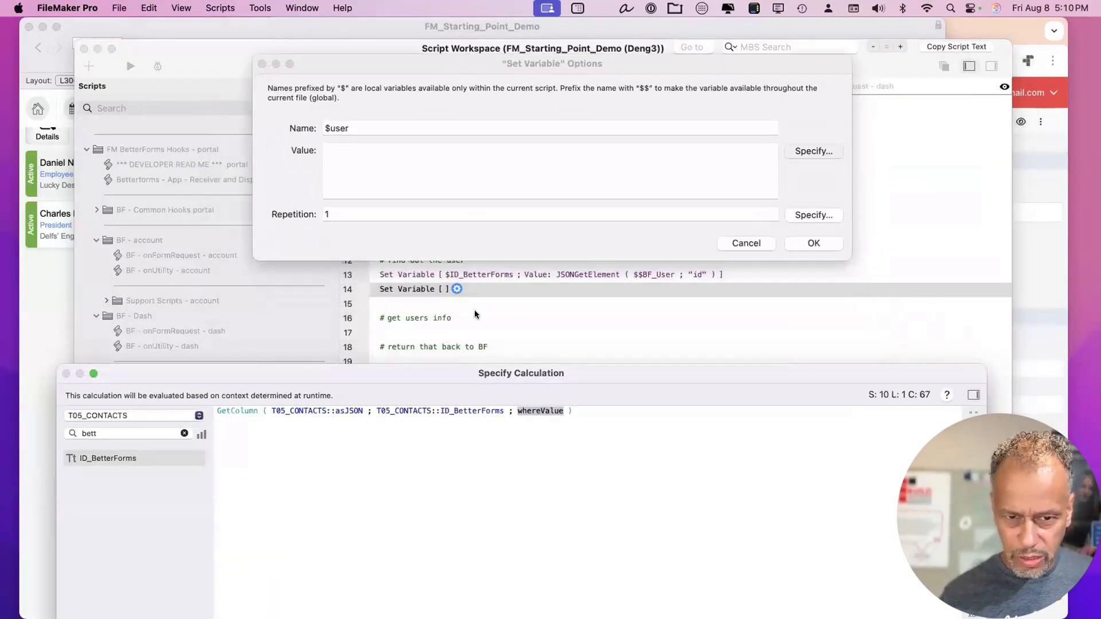
text($)
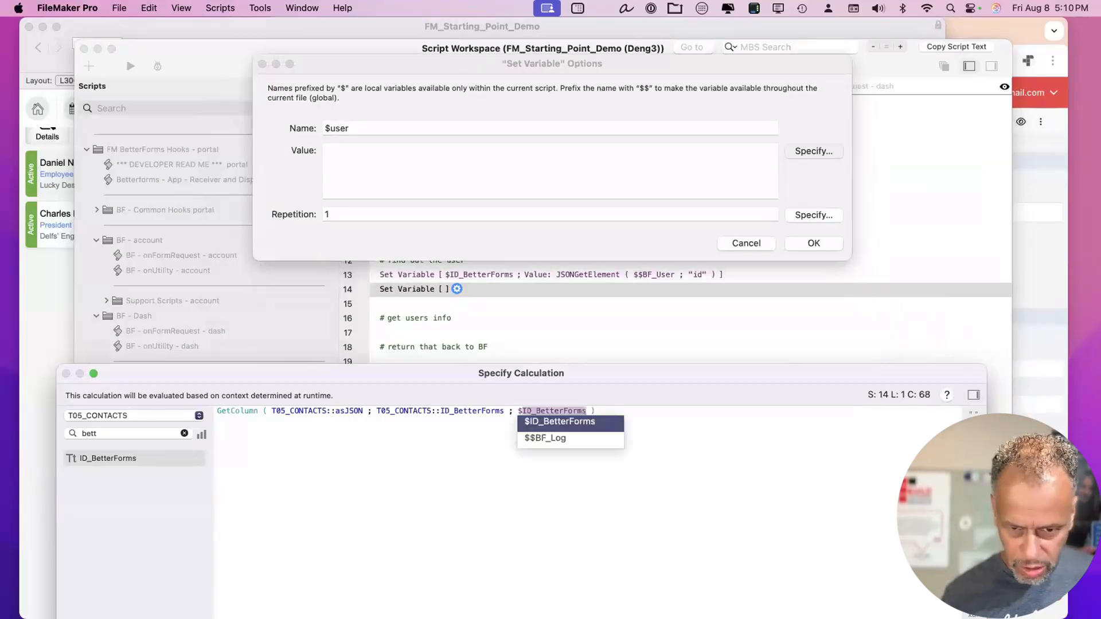
key(Return)
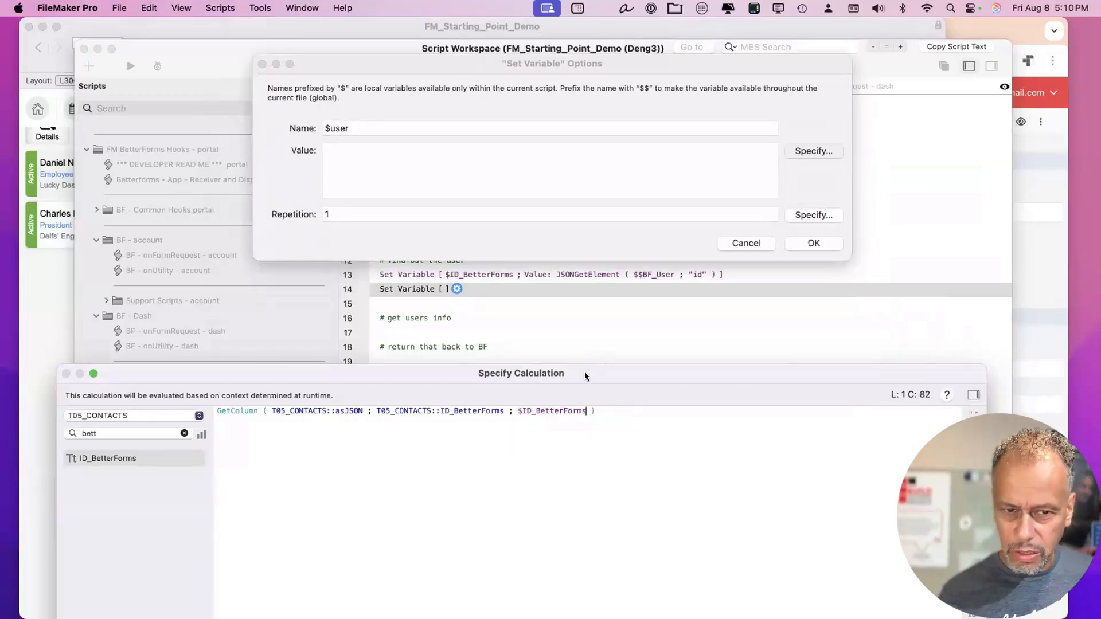
drag(583, 373, 597, 88)
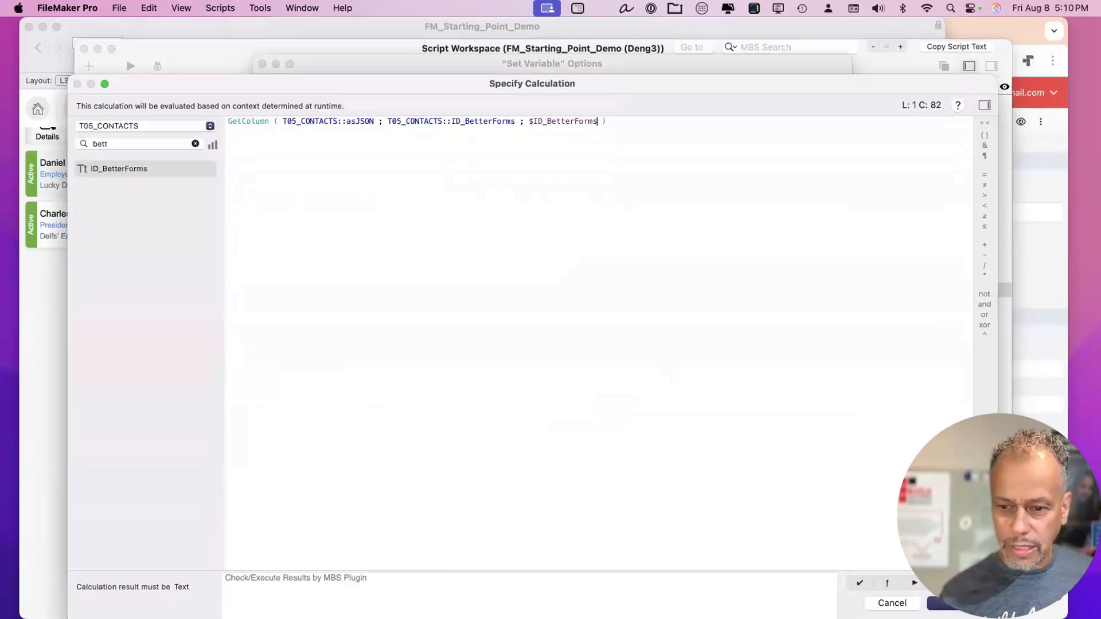
click(952, 603)
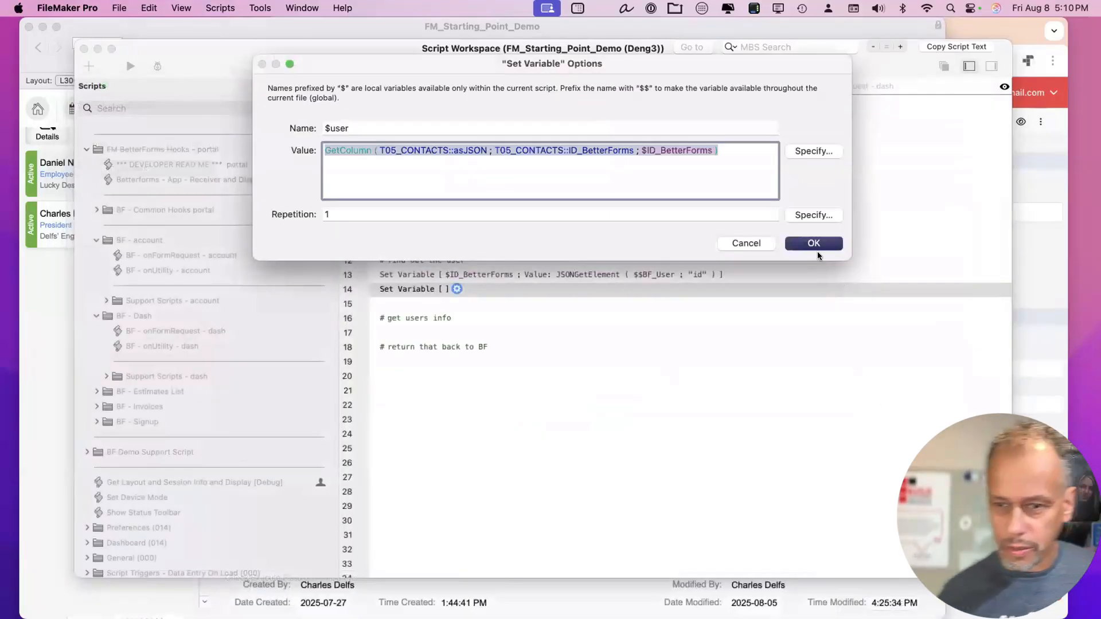
click(813, 243)
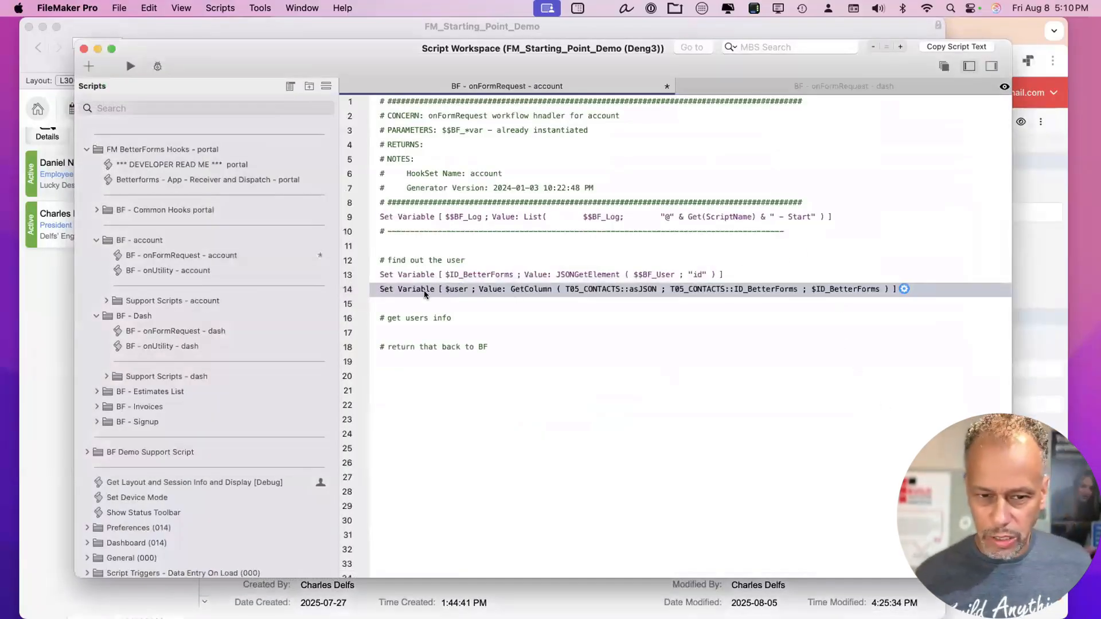
Move the '# get users info' comment above the $user step and delete the blank step below.
key(Down)
key(Down)
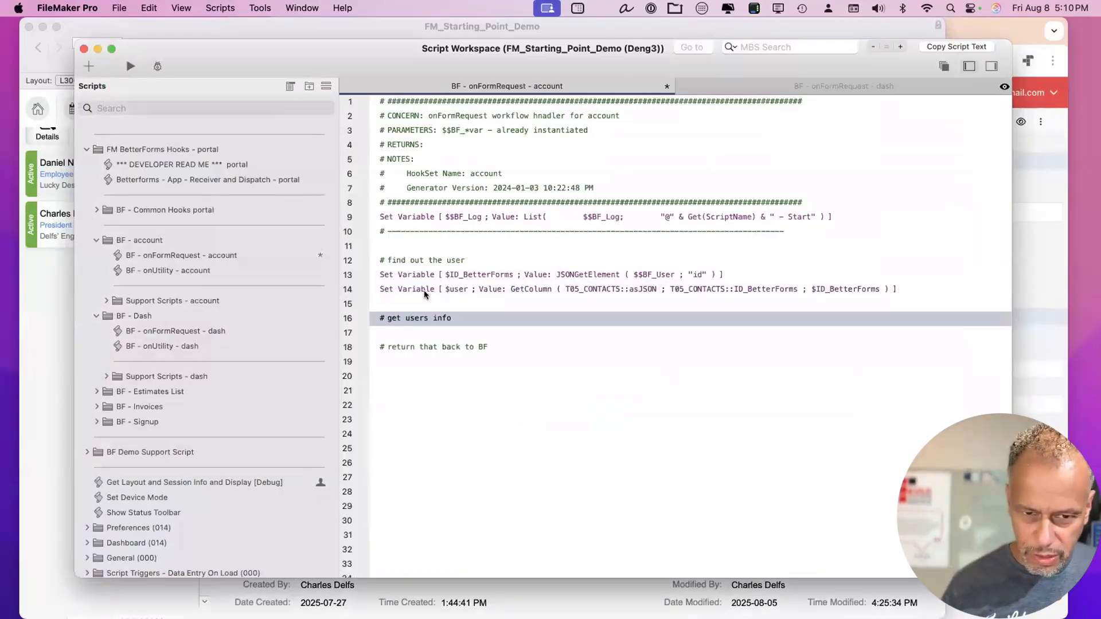
drag(414, 318, 416, 274)
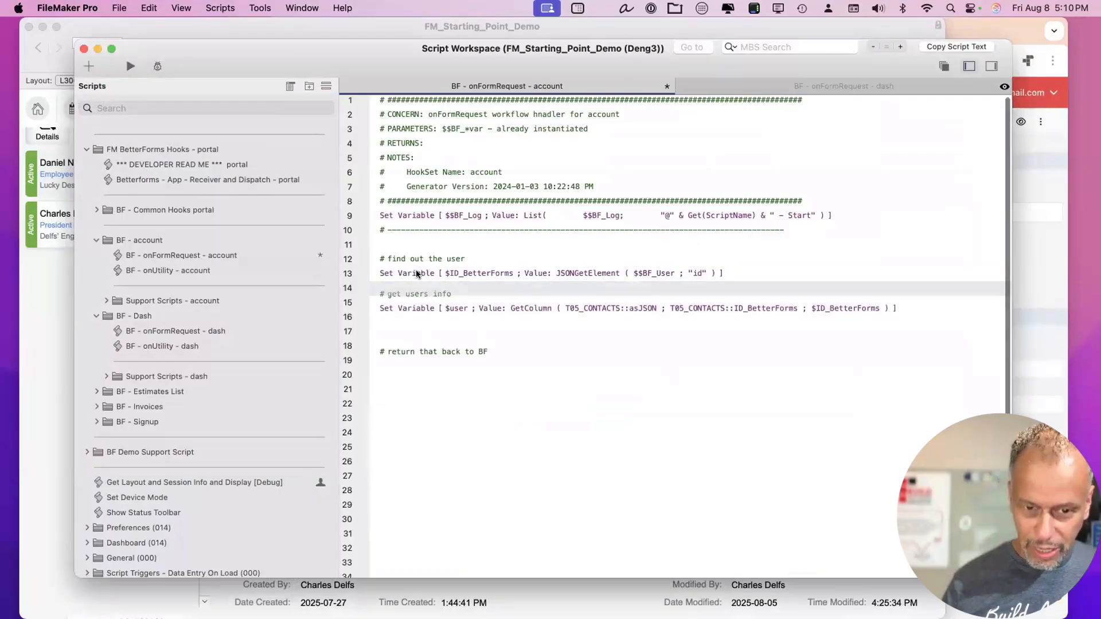
click(421, 331)
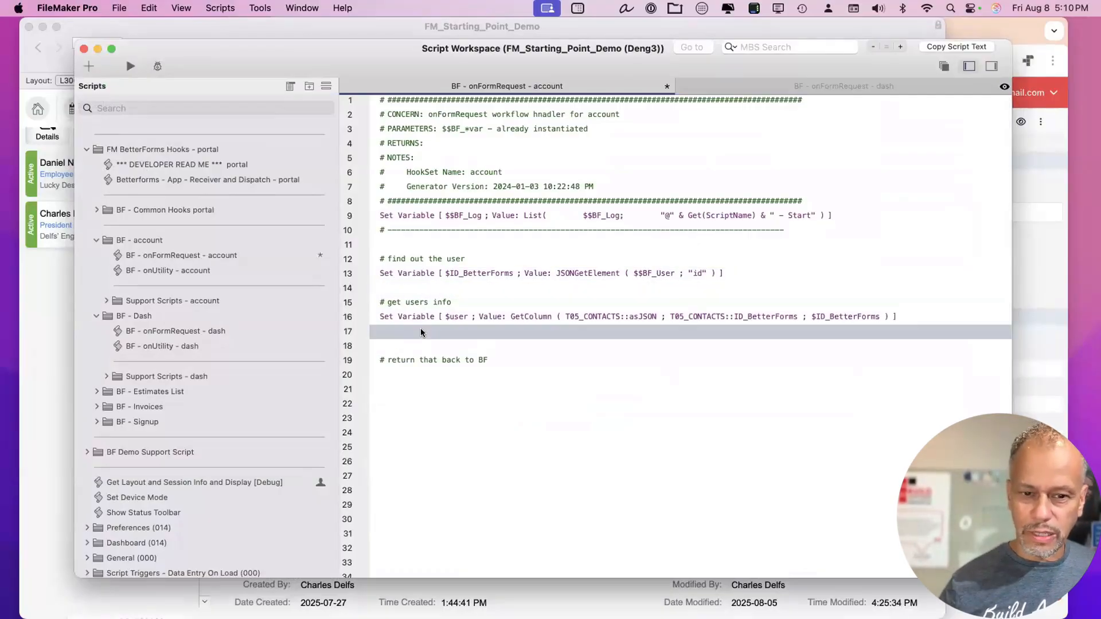
key(BackSpace)
click(410, 347)
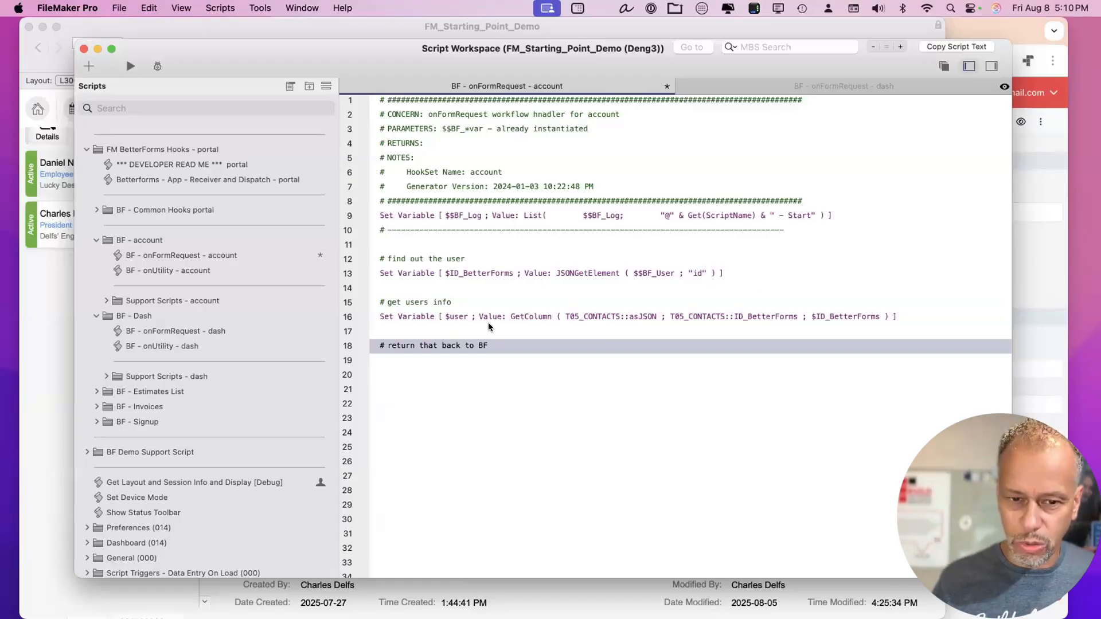
key(Up)
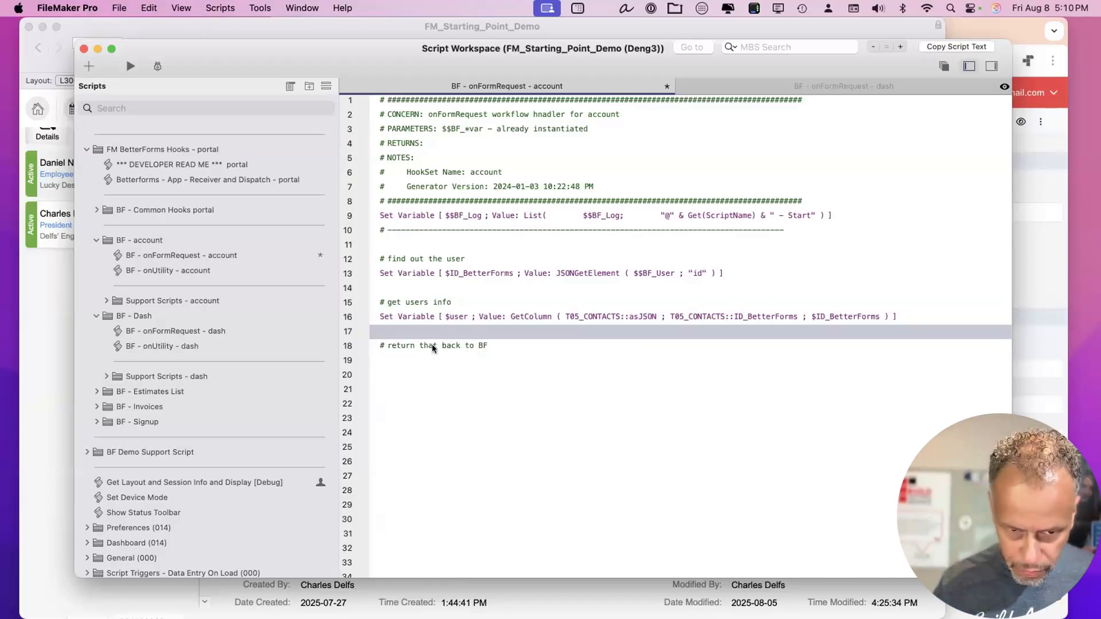
key(Down)
key(Down)
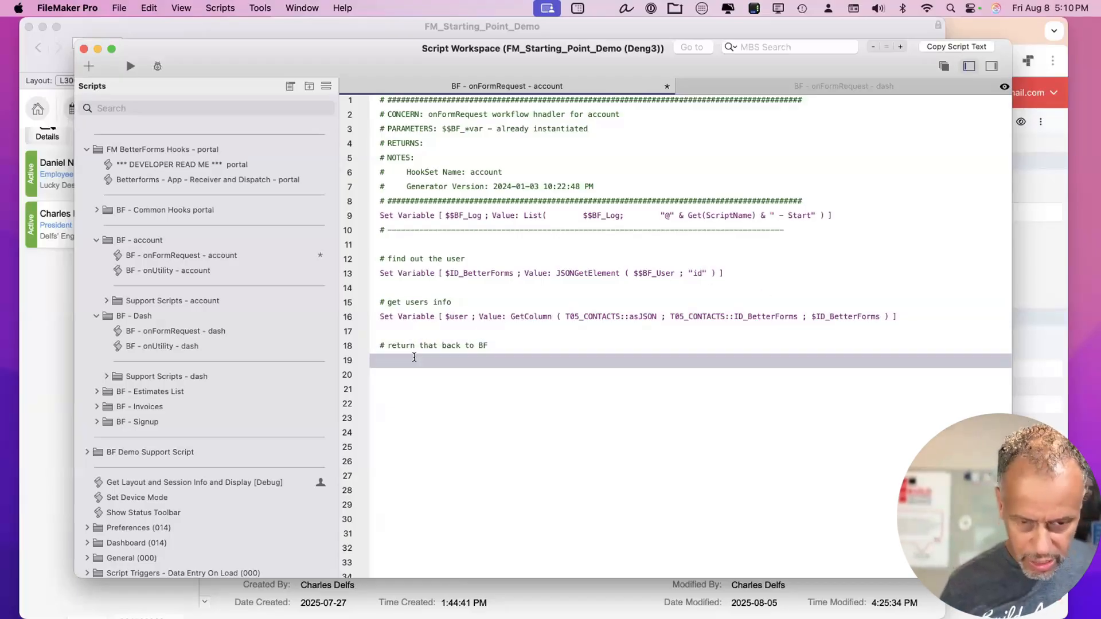
Add a step setting $$BF_Model to JSONSetElement ( $$BF_Model ; "user" ; $user ; JSONObject ), then save.
text(set var)
key(Return)
text($)
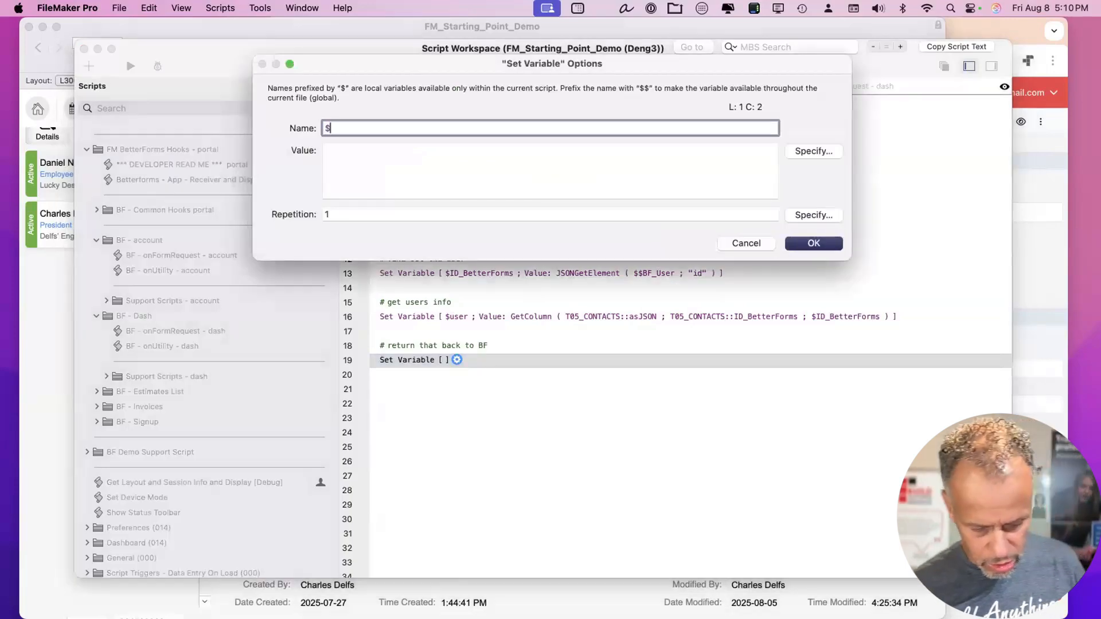
text($BF_Mo)
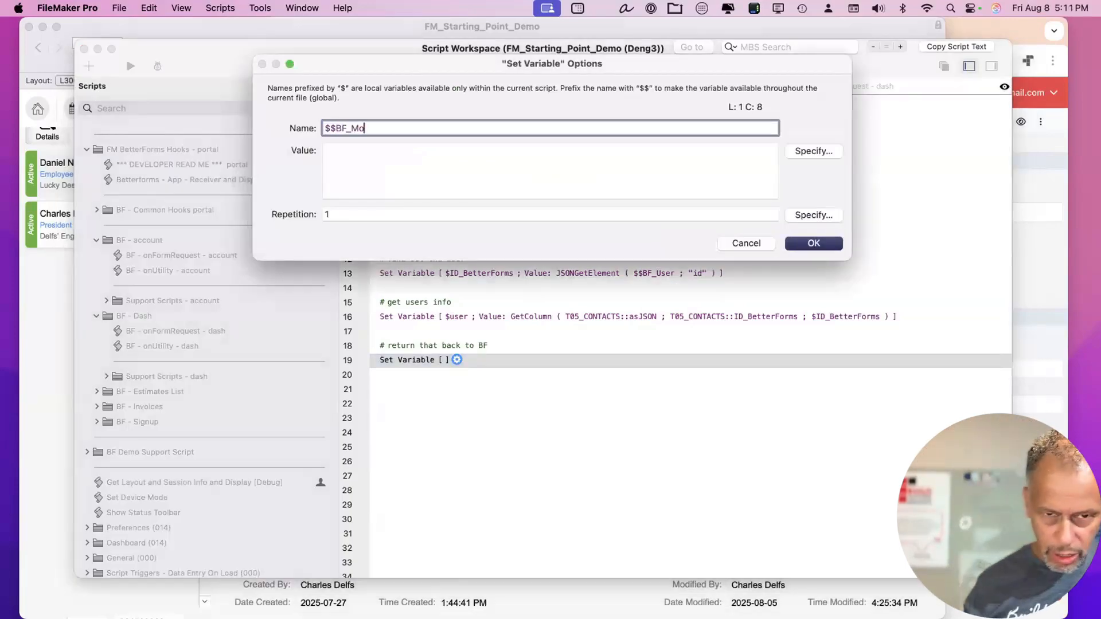
text(del)
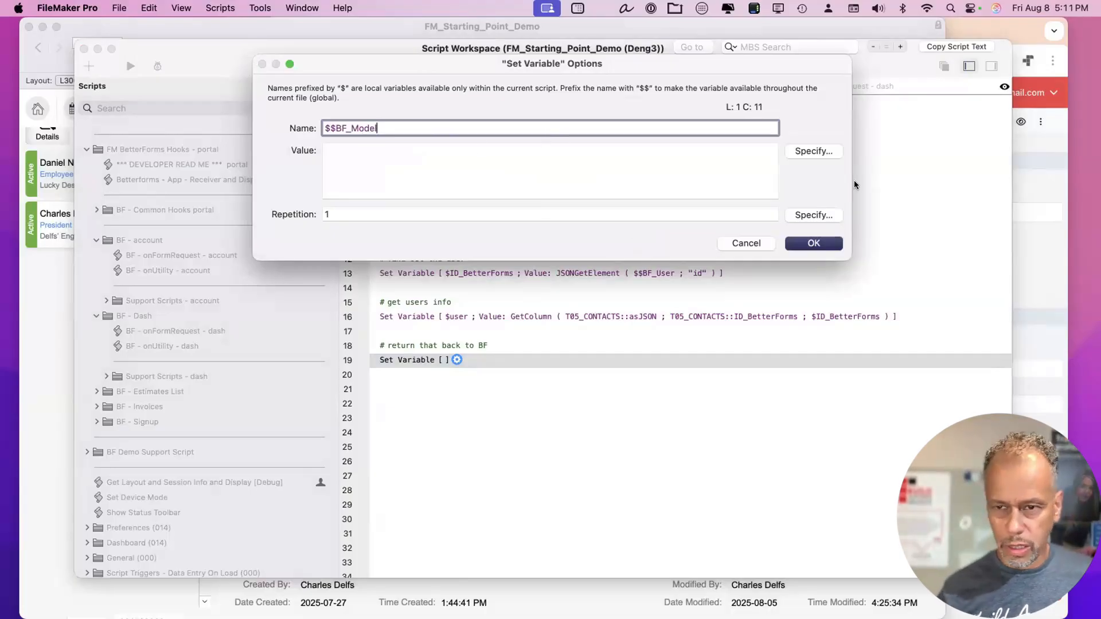
key(super+a)
key(super+c)
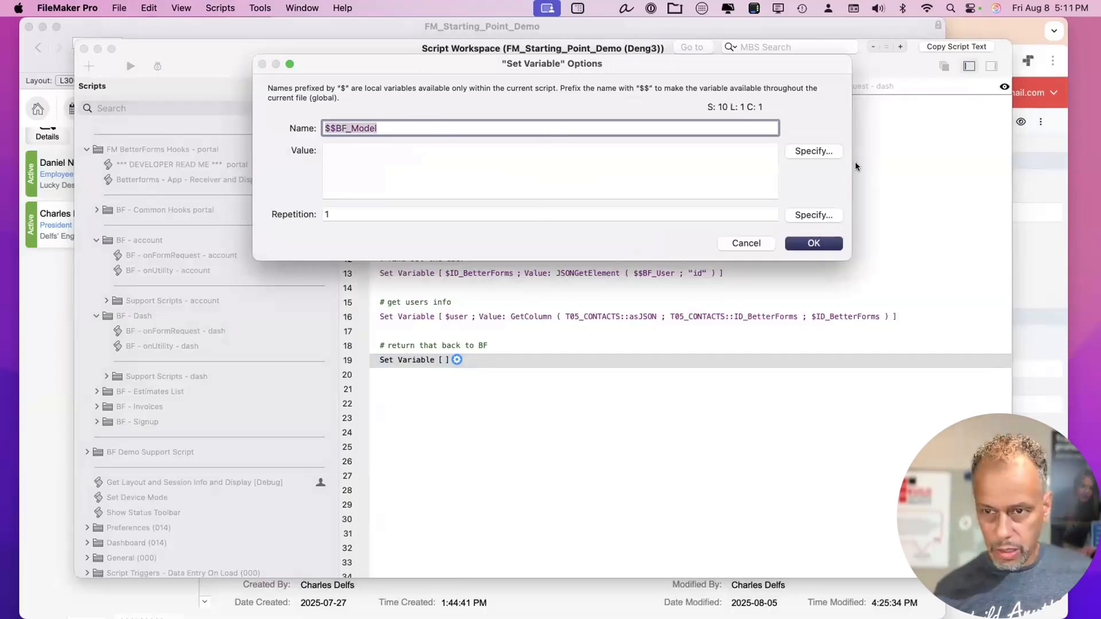
click(820, 150)
text(jsonset)
key(Return)
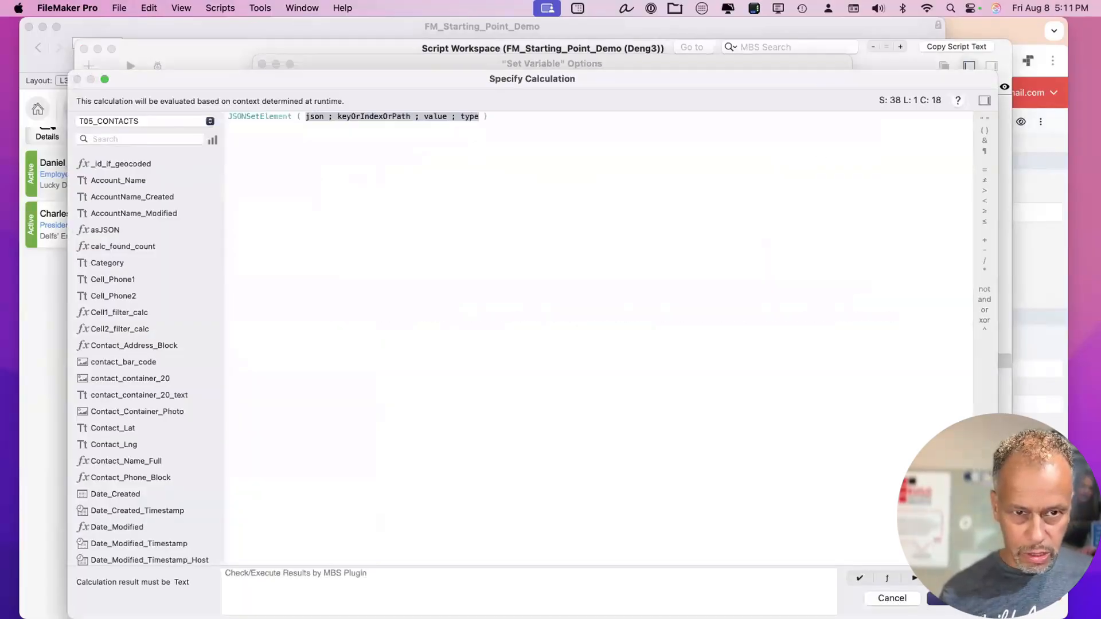
key(super+v)
text(; )
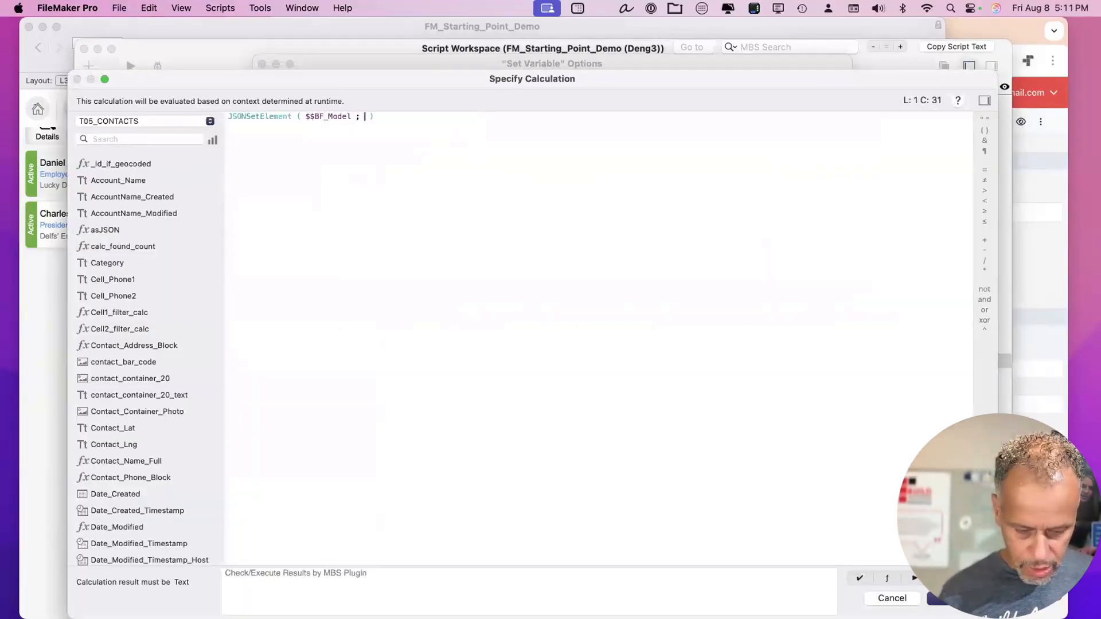
text("user")
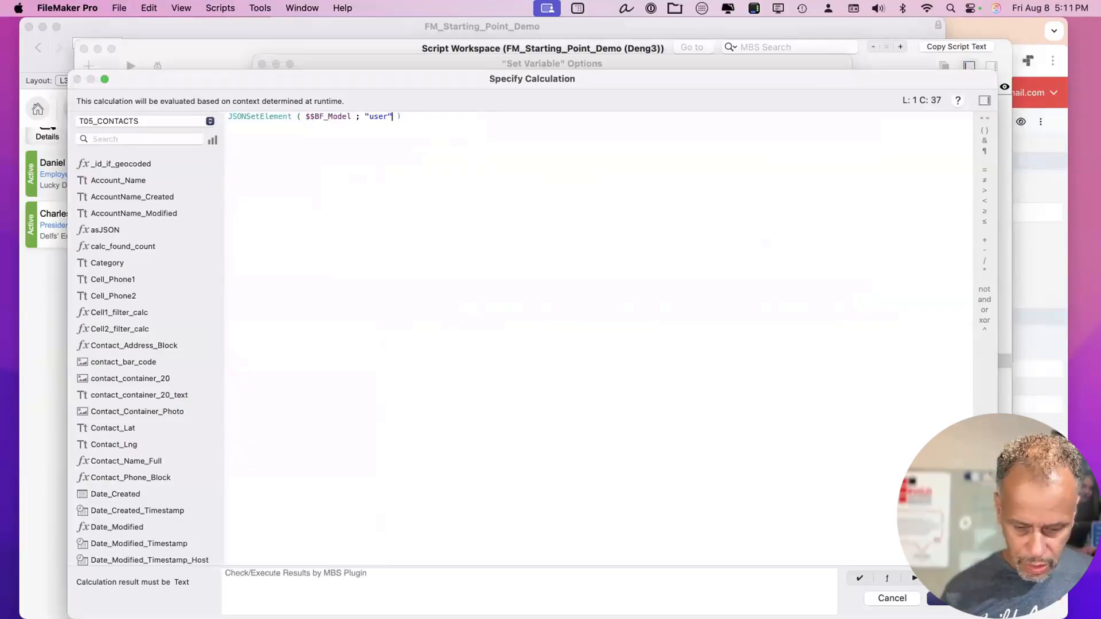
text( ;  )
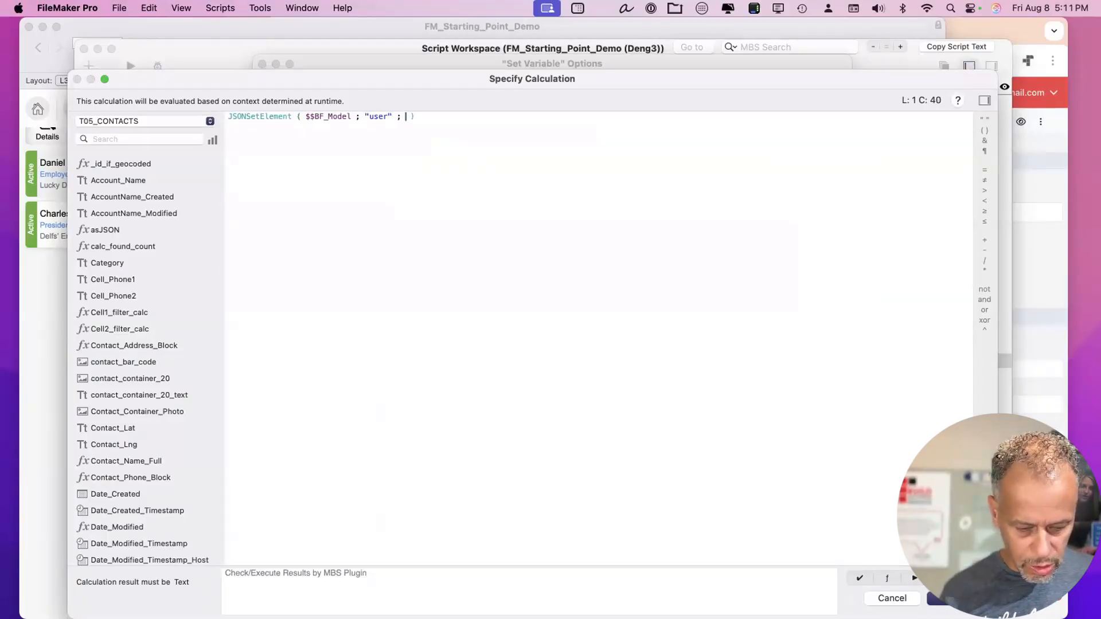
text($user)
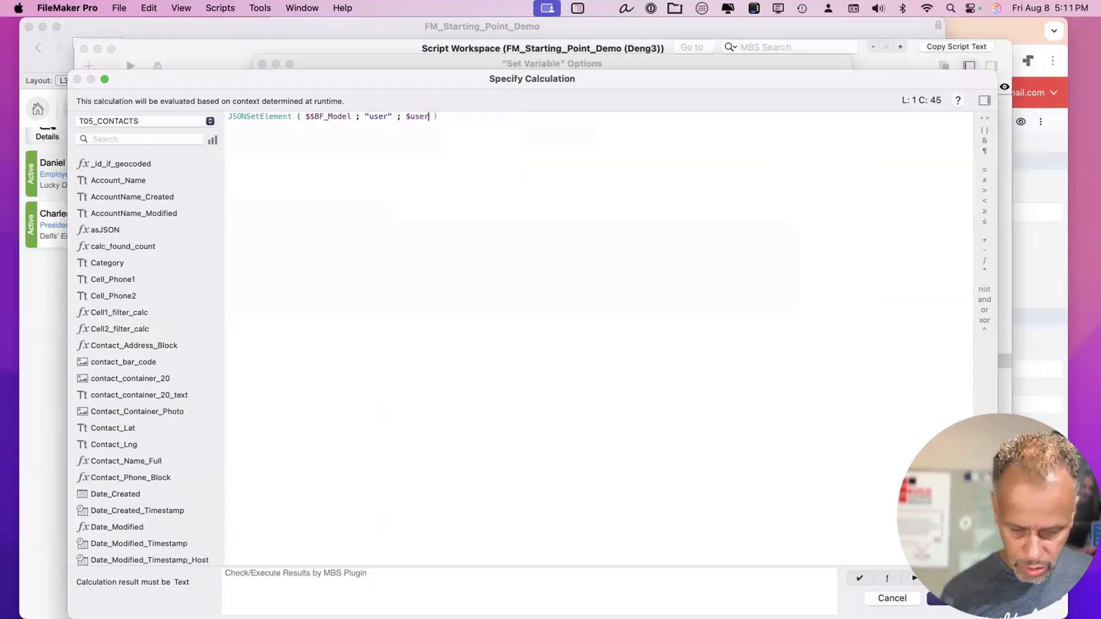
text( ; json )
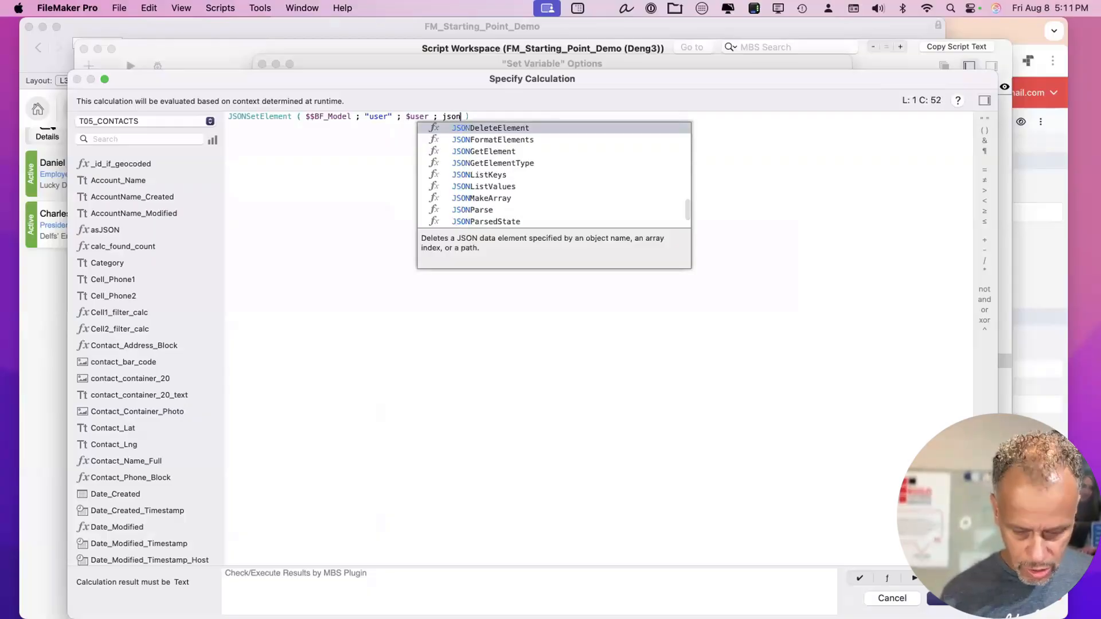
text(Object)
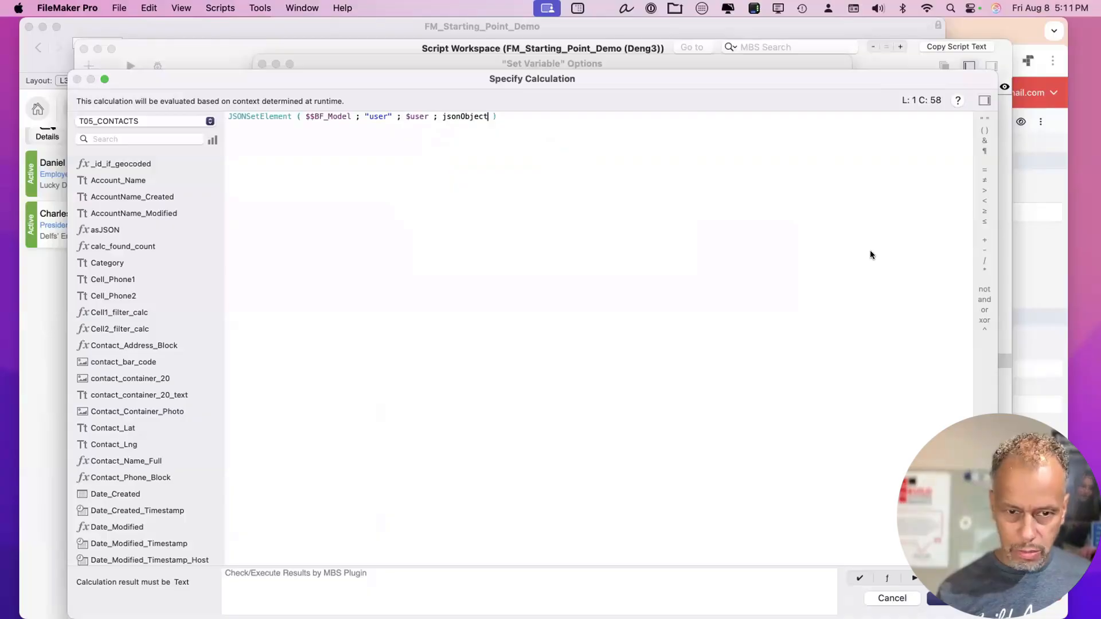
key(Return)
key(Return)
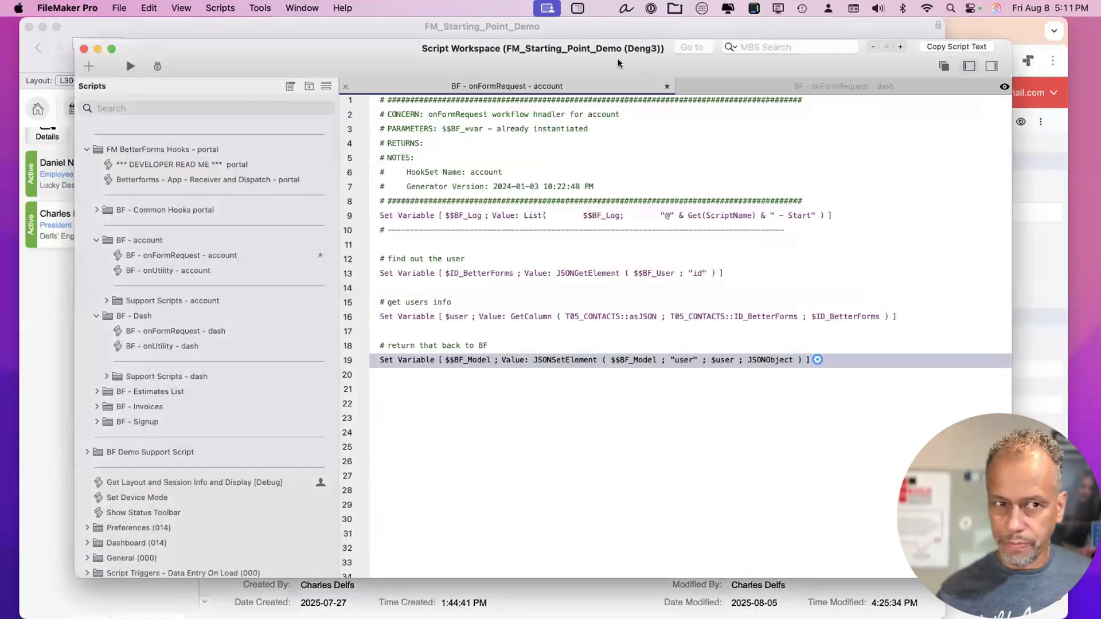
drag(619, 63, 602, 57)
key(super+s)
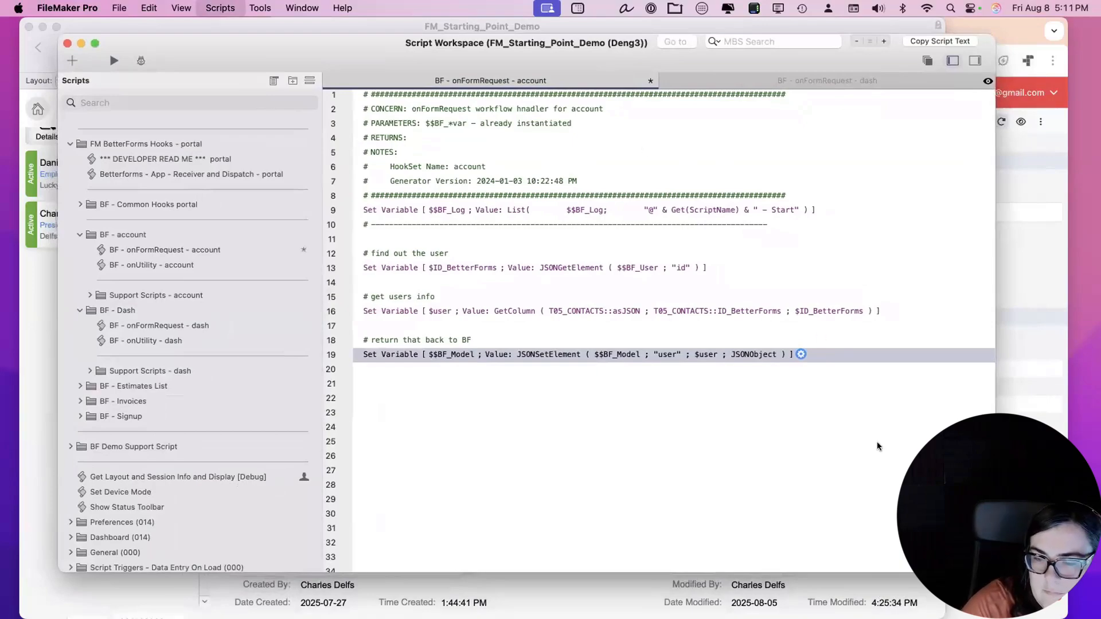
Review the $$BF_Model step's value calculation and close its dialogs unchanged.
drag(995, 571, 972, 521)
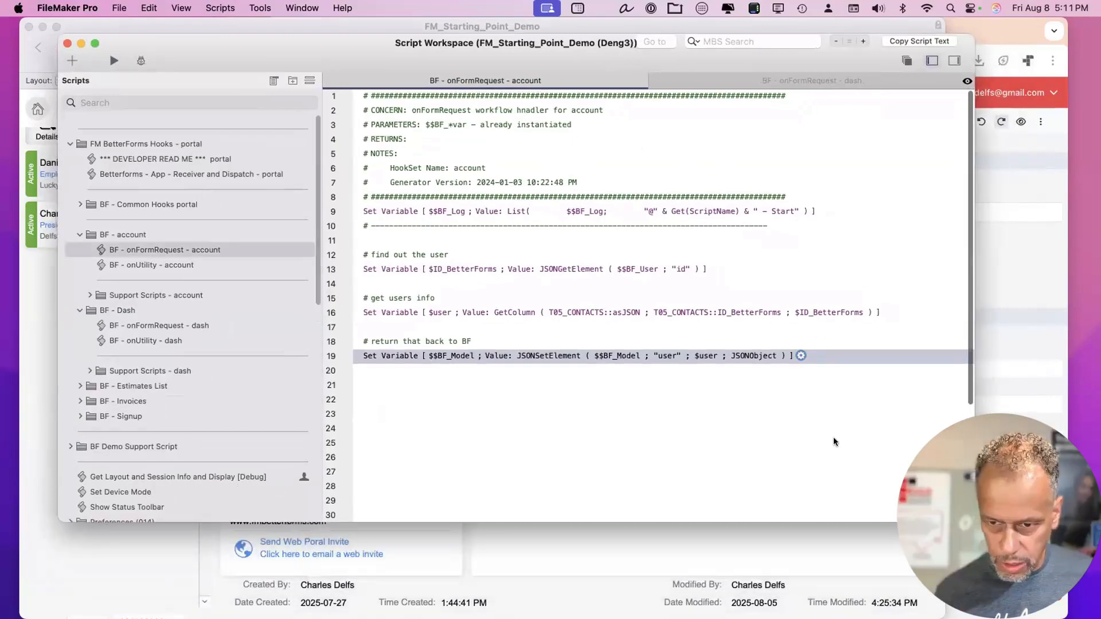
click(800, 355)
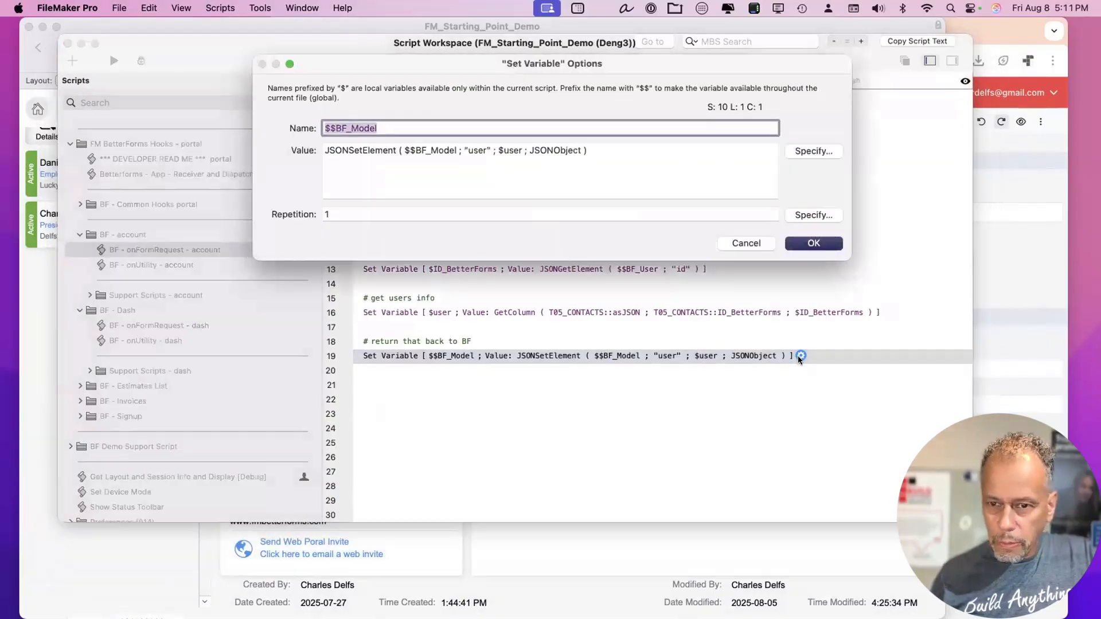
click(820, 242)
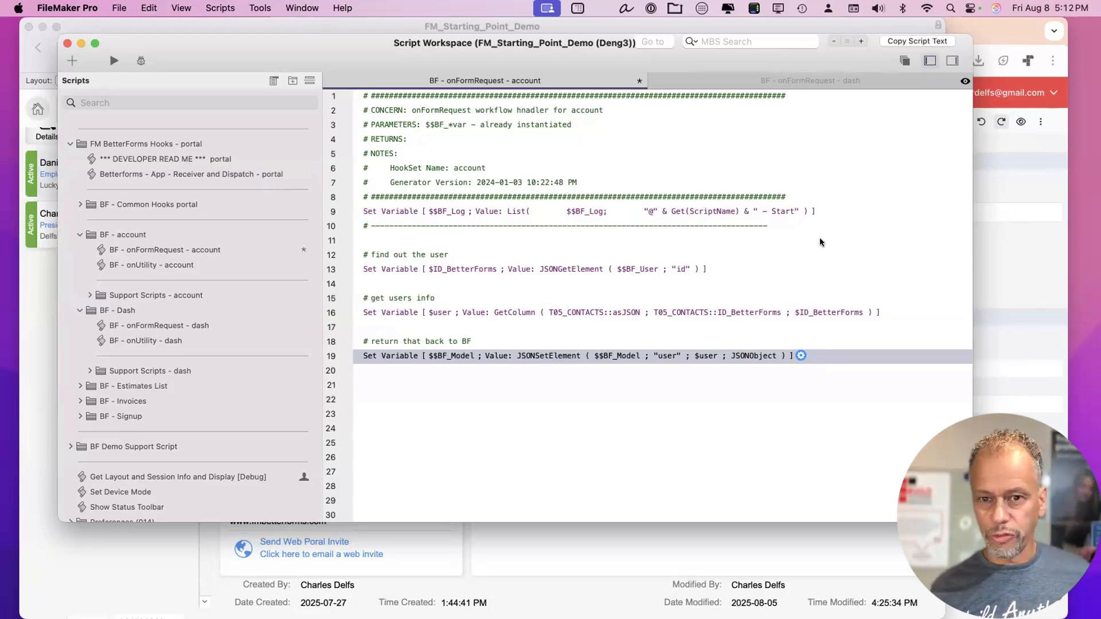
click(799, 355)
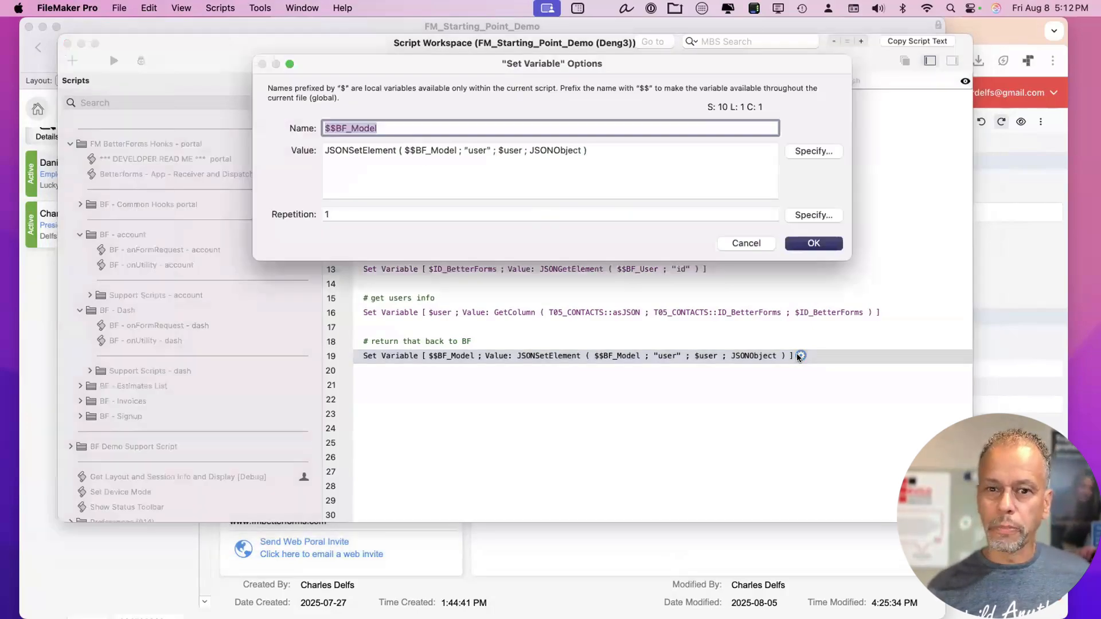
click(808, 149)
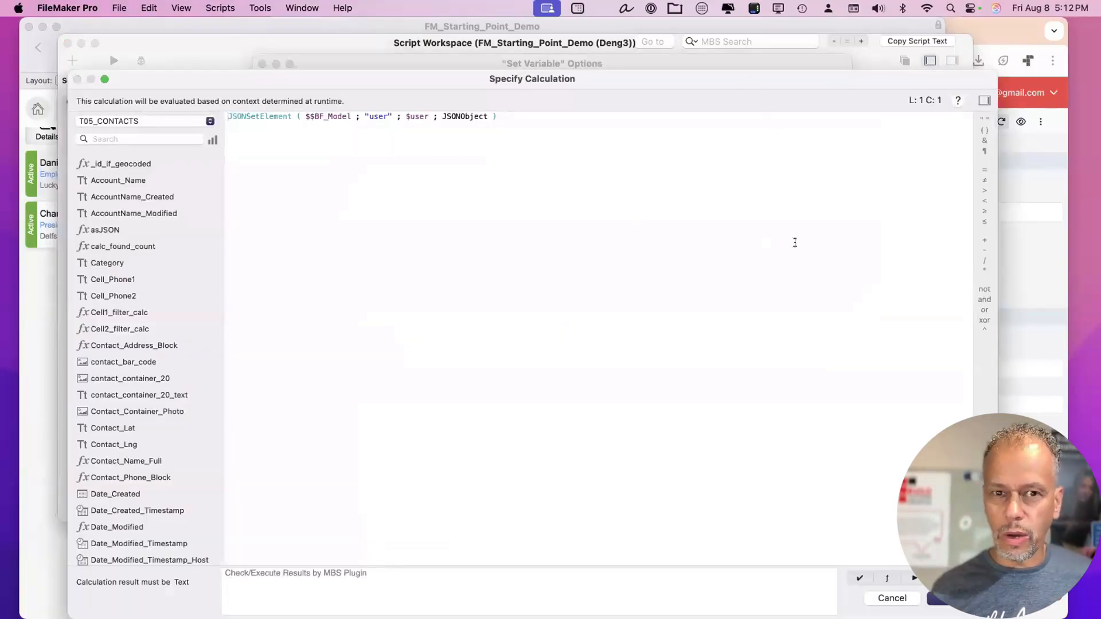
key(Escape)
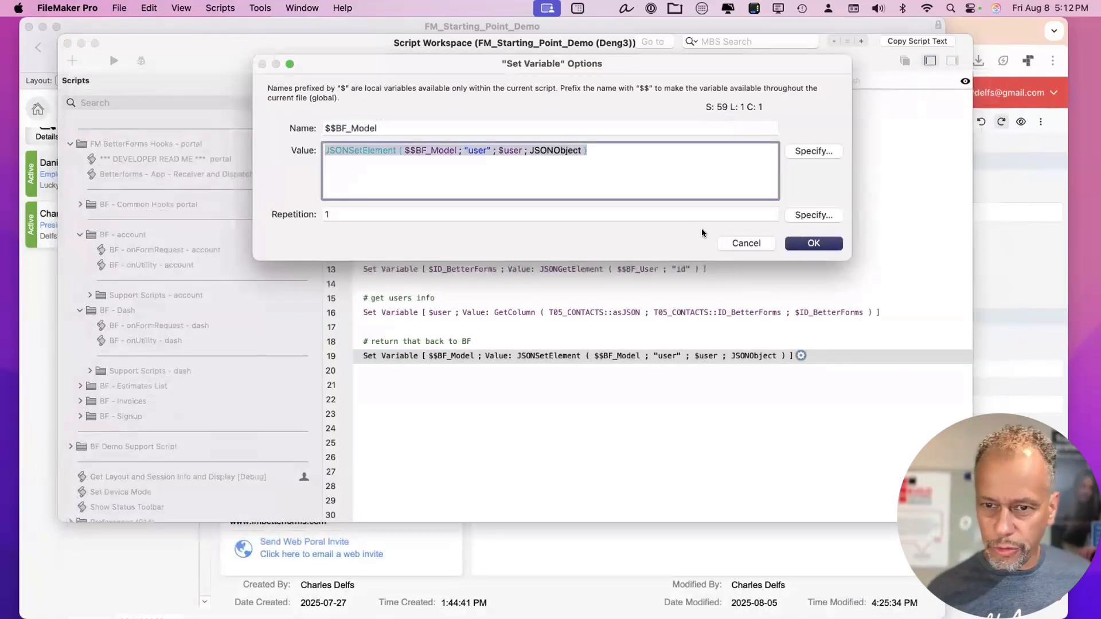
click(809, 241)
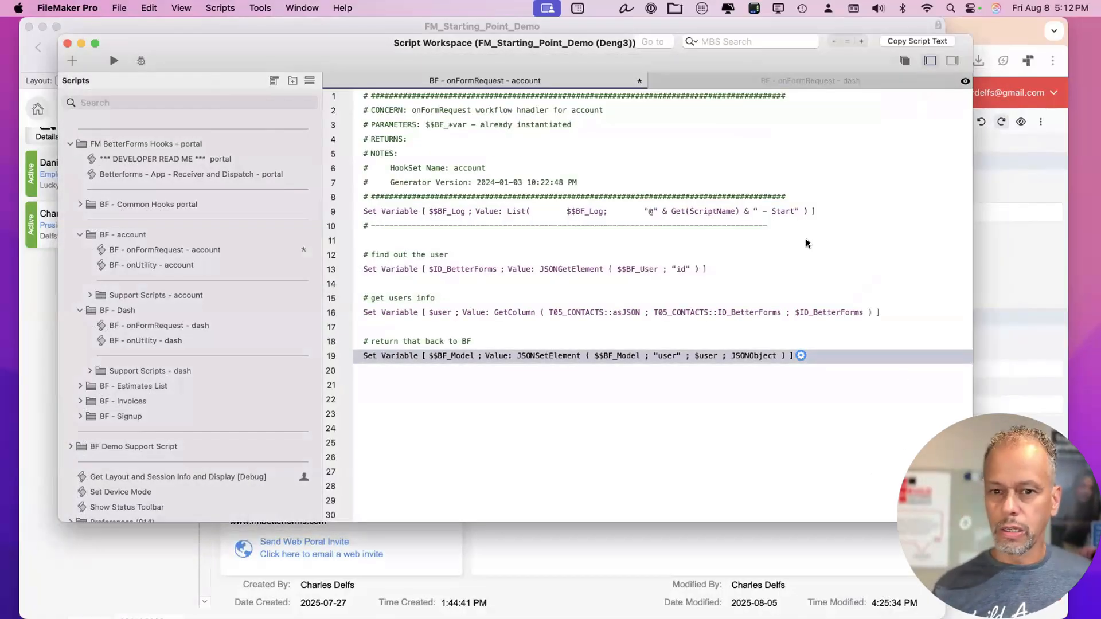
click(800, 355)
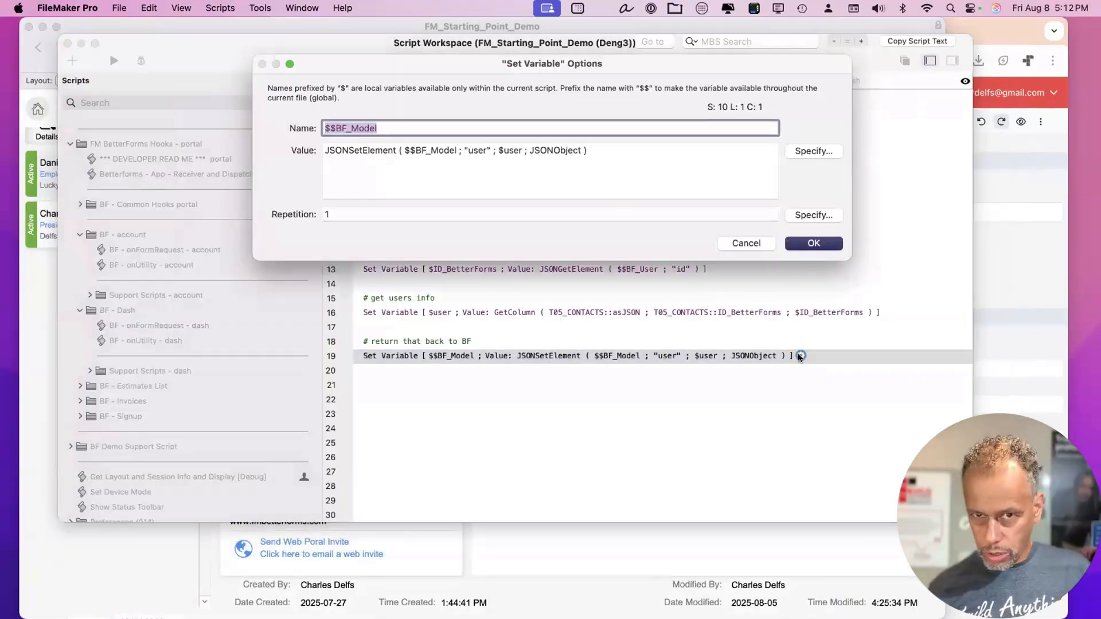
click(810, 152)
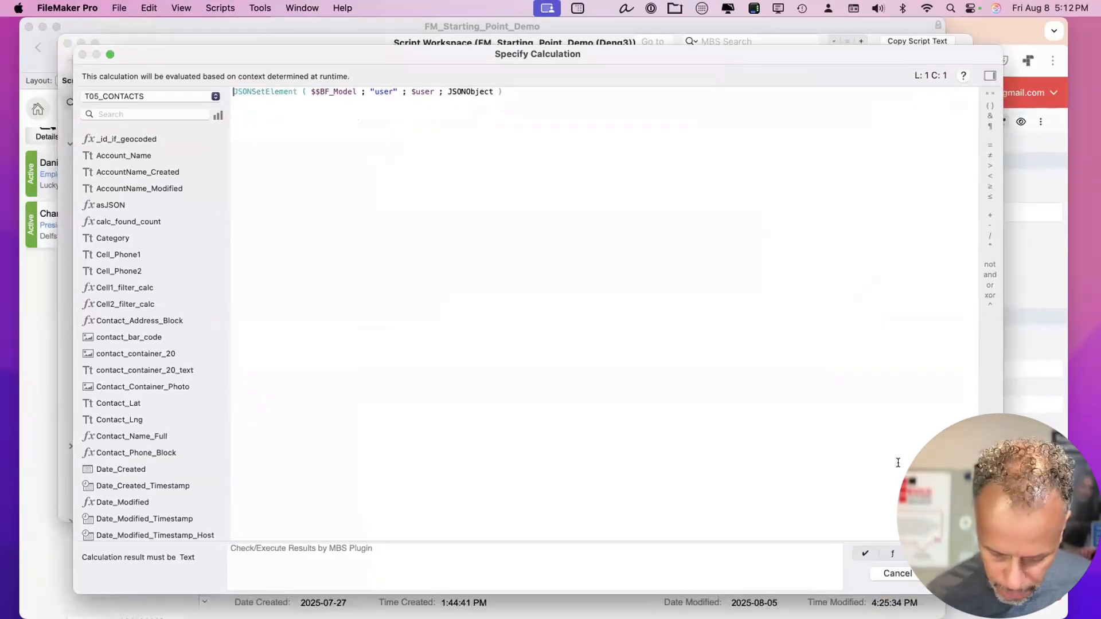
key(Return)
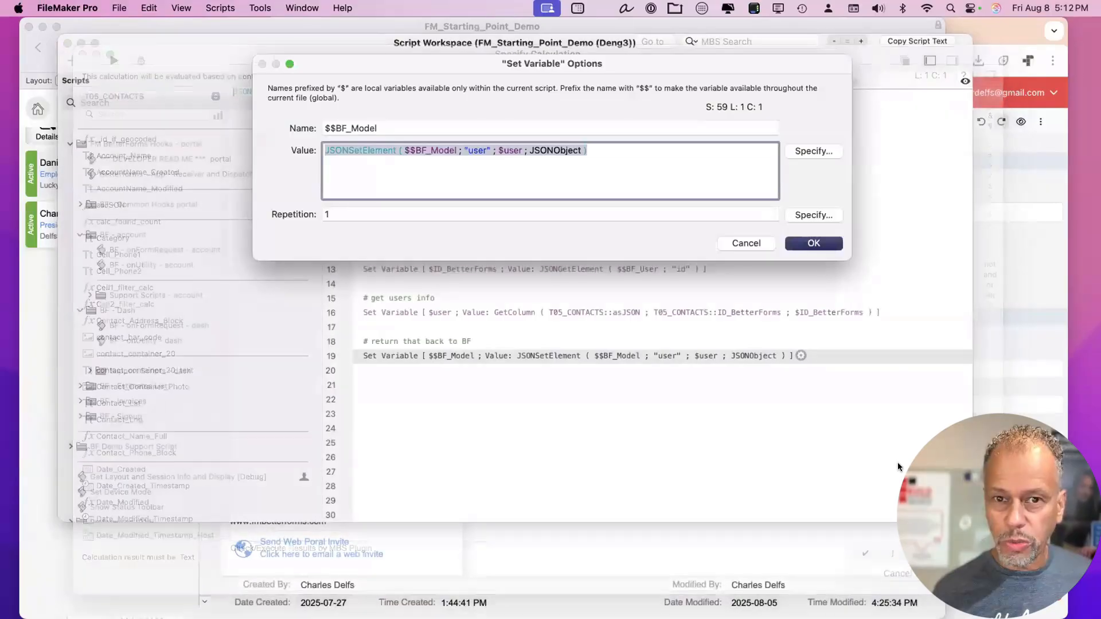
key(Return)
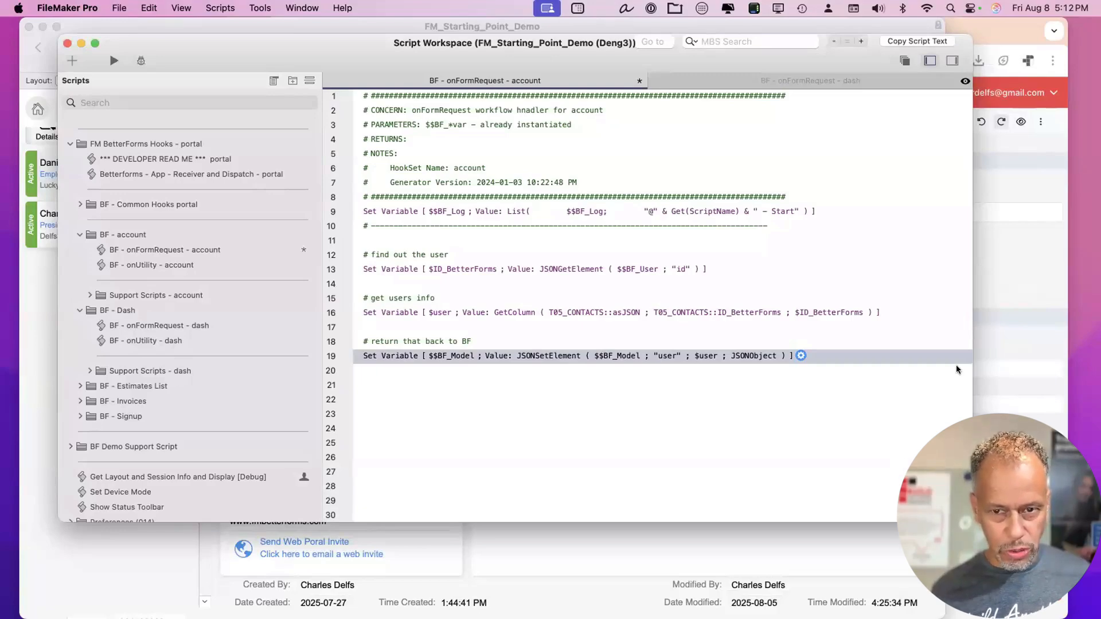
click(898, 241)
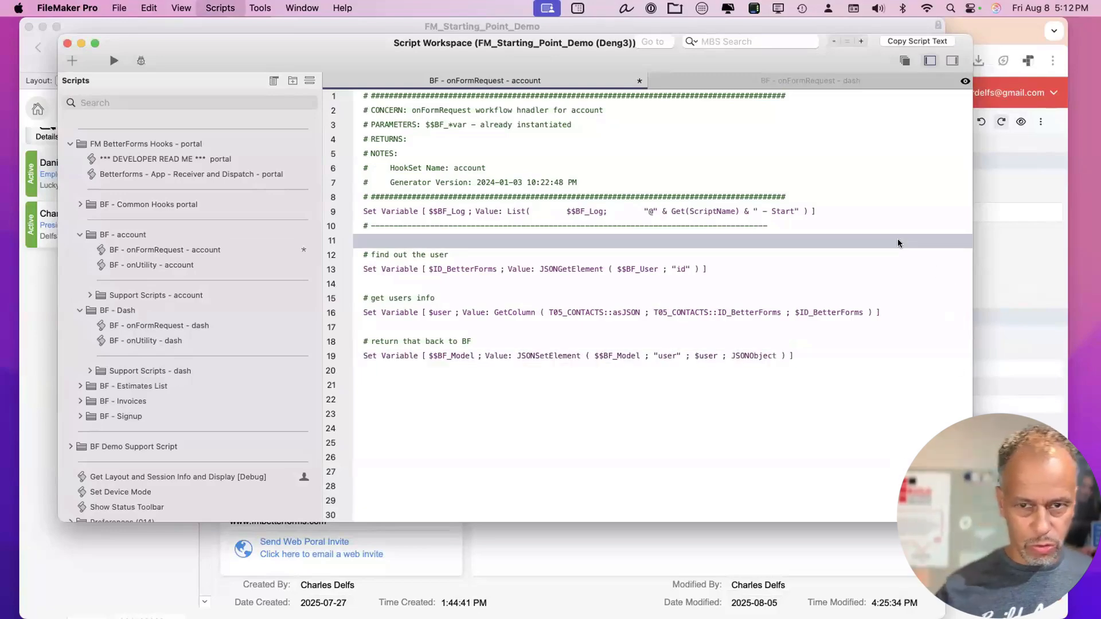
Save the onFormRequest - account script and return to the BetterForms editor in Chrome.
key(super+s)
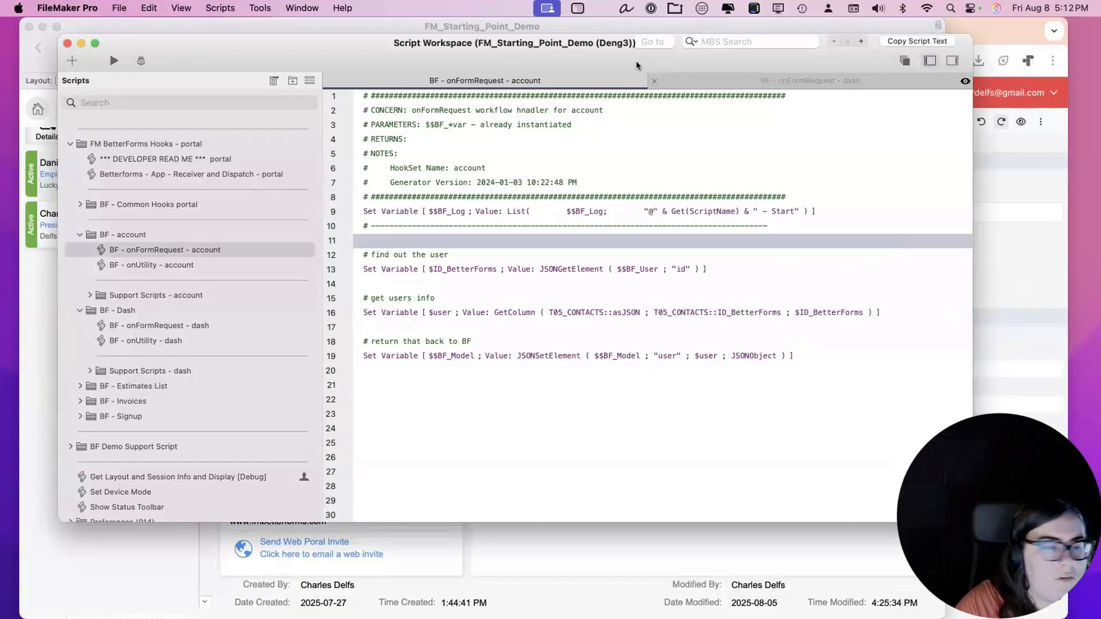
drag(636, 64, 644, 68)
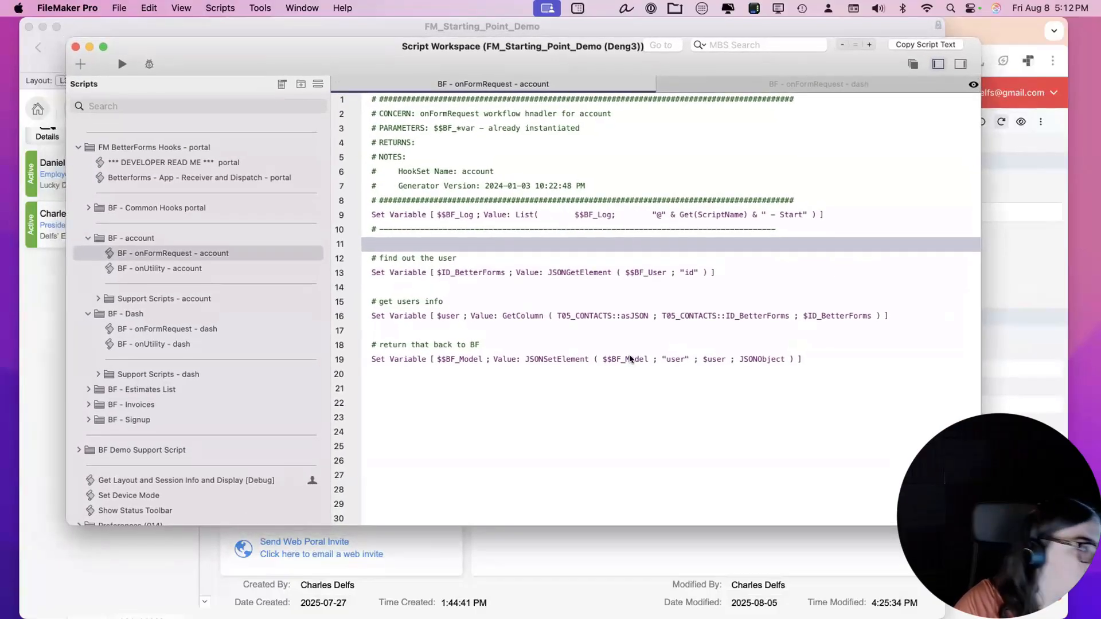
click(633, 375)
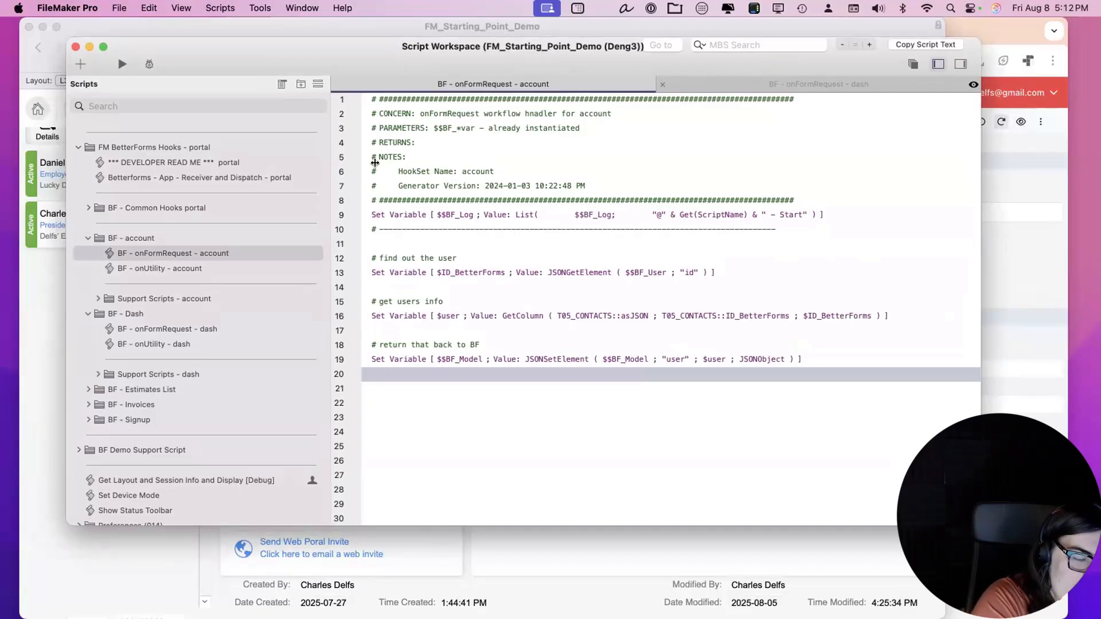
drag(365, 50, 361, 50)
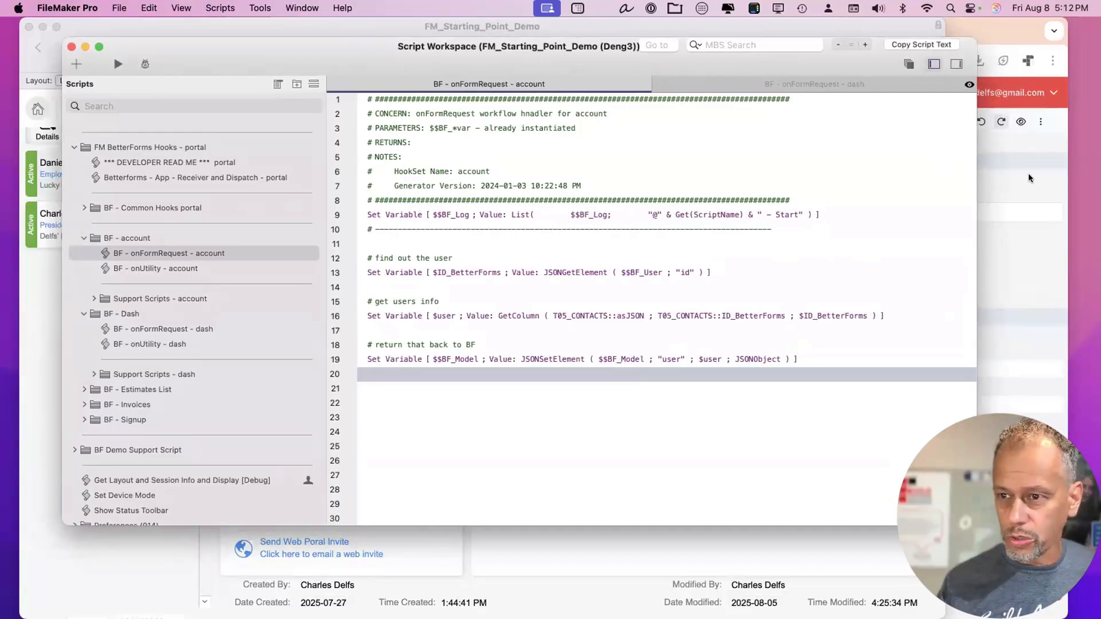
key(super+Tab)
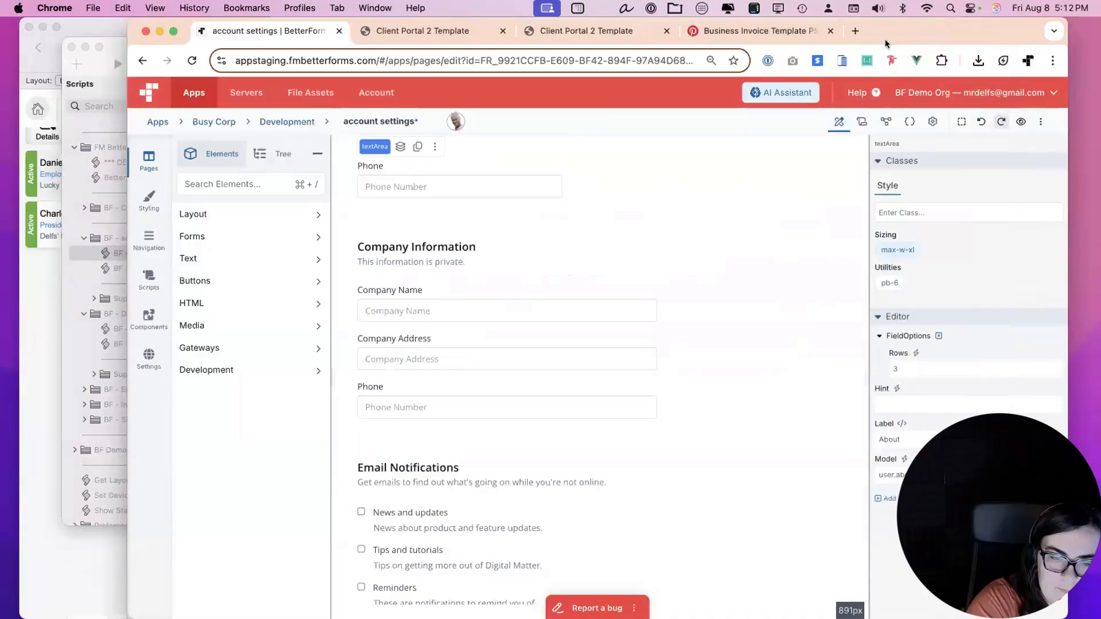
Log out of the client portal and sign back in with the account password.
click(423, 33)
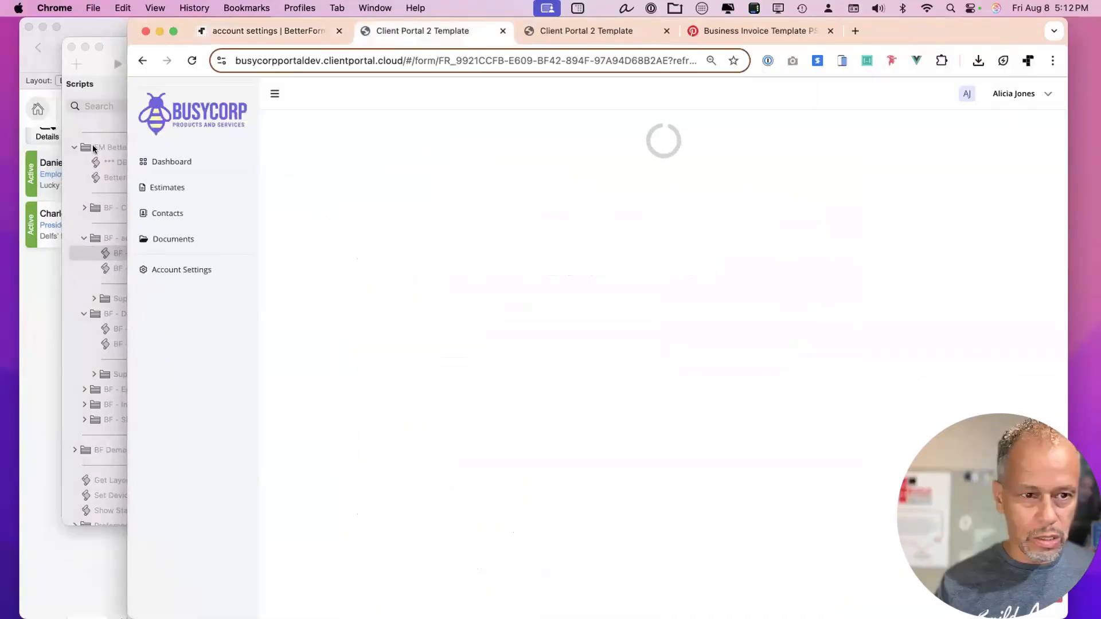
click(171, 161)
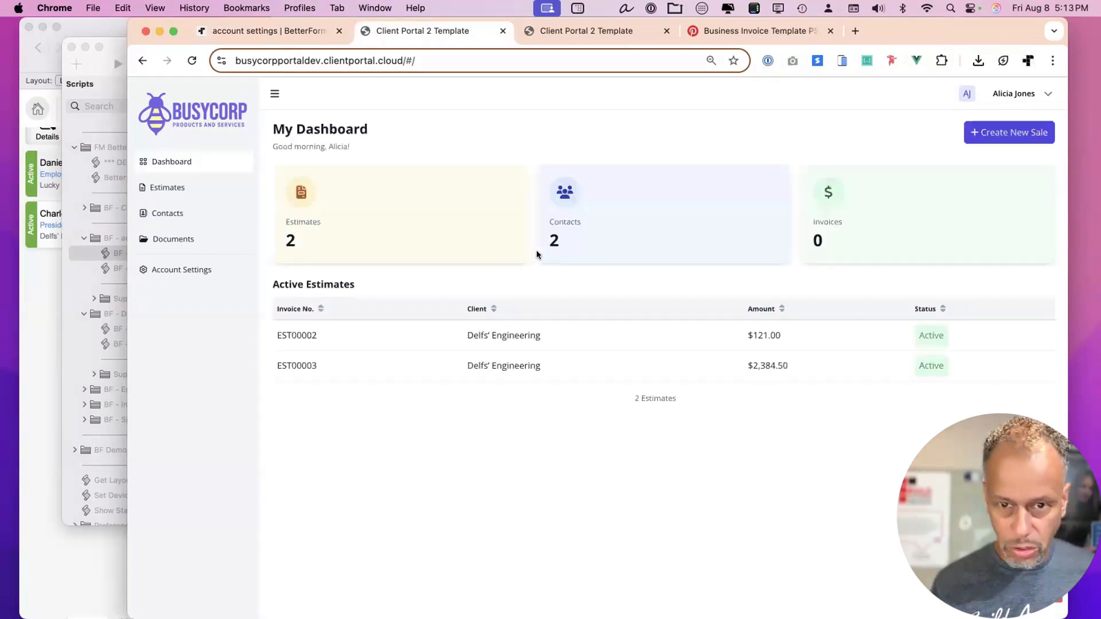
click(1031, 98)
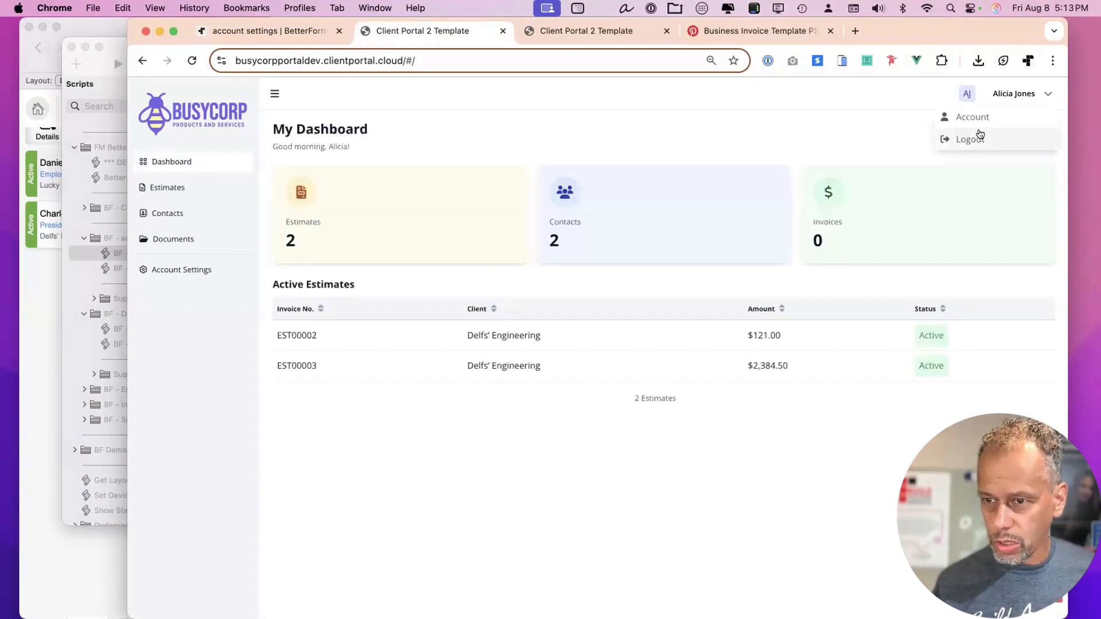
click(979, 138)
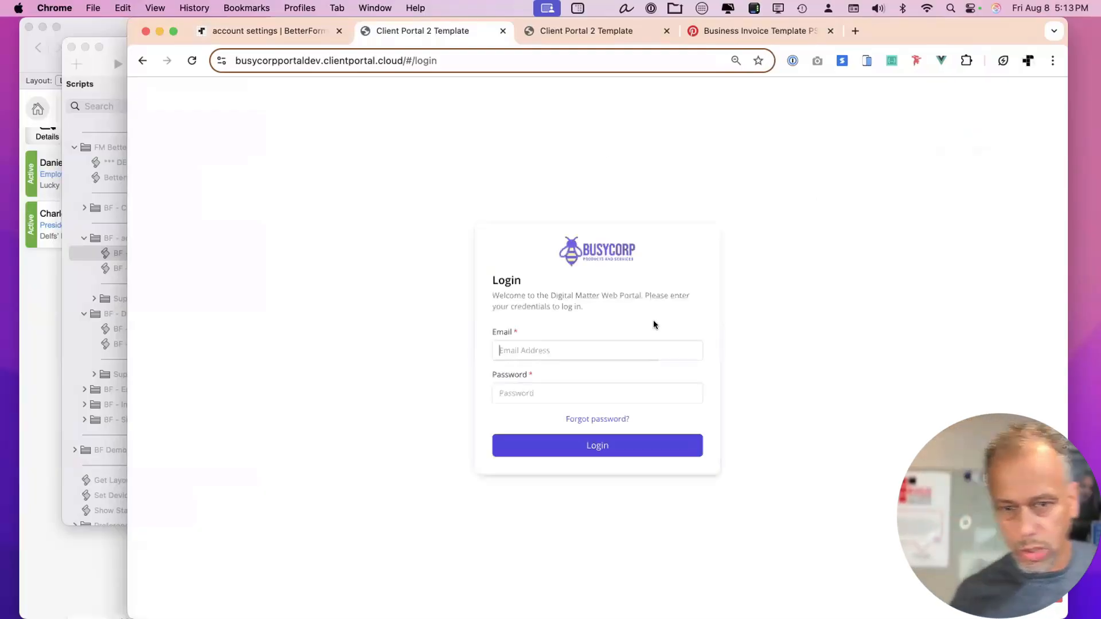
click(593, 390)
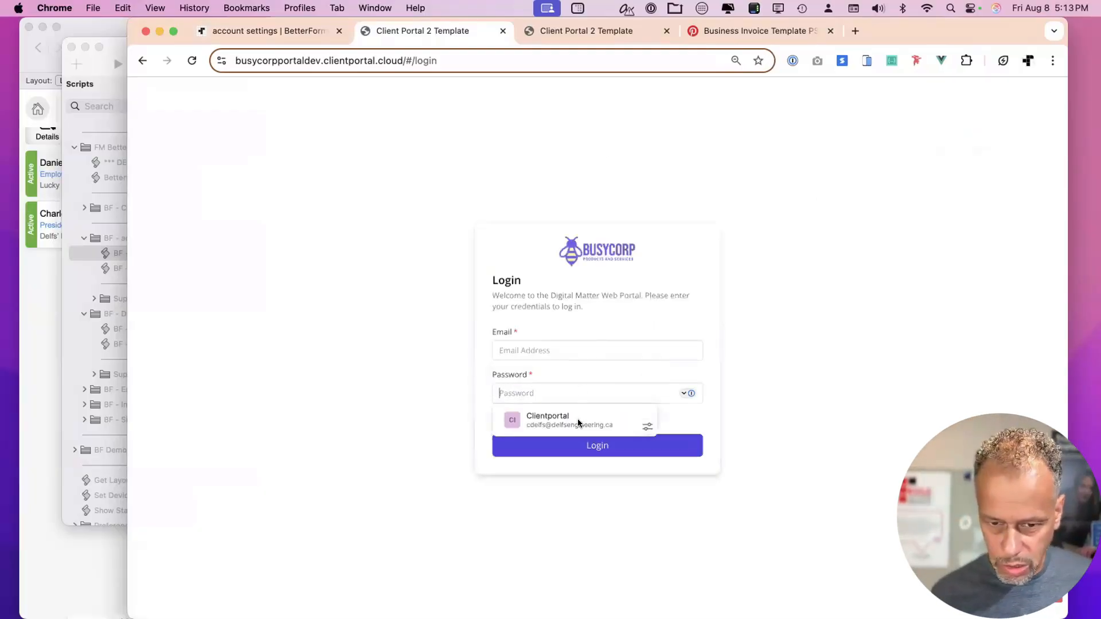
click(578, 423)
click(663, 445)
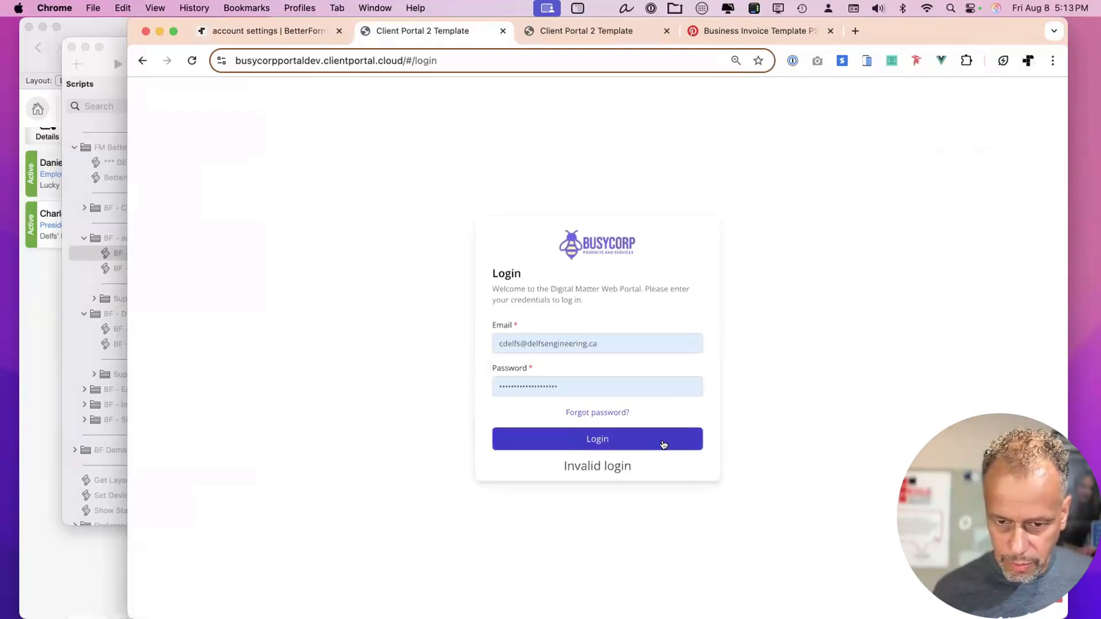
double_click(602, 386)
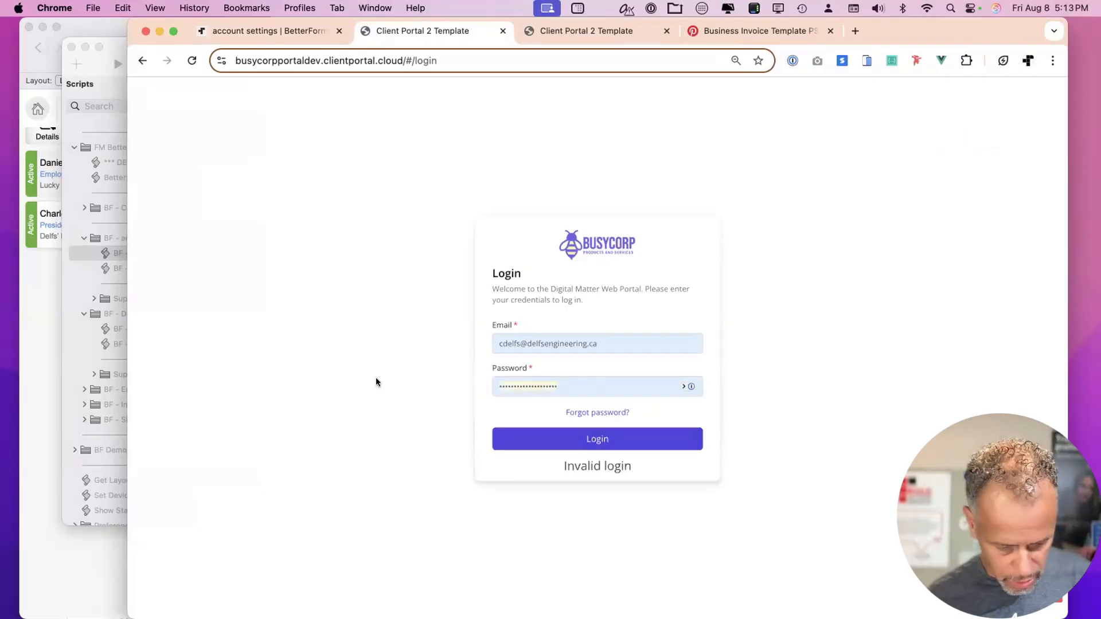
text(•••)
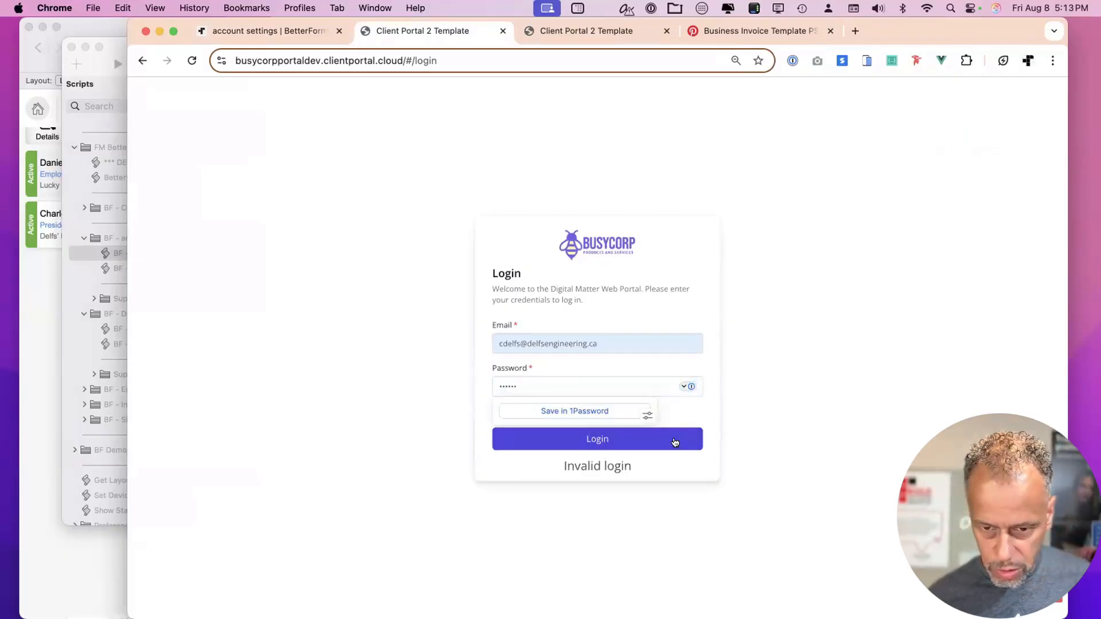
click(597, 439)
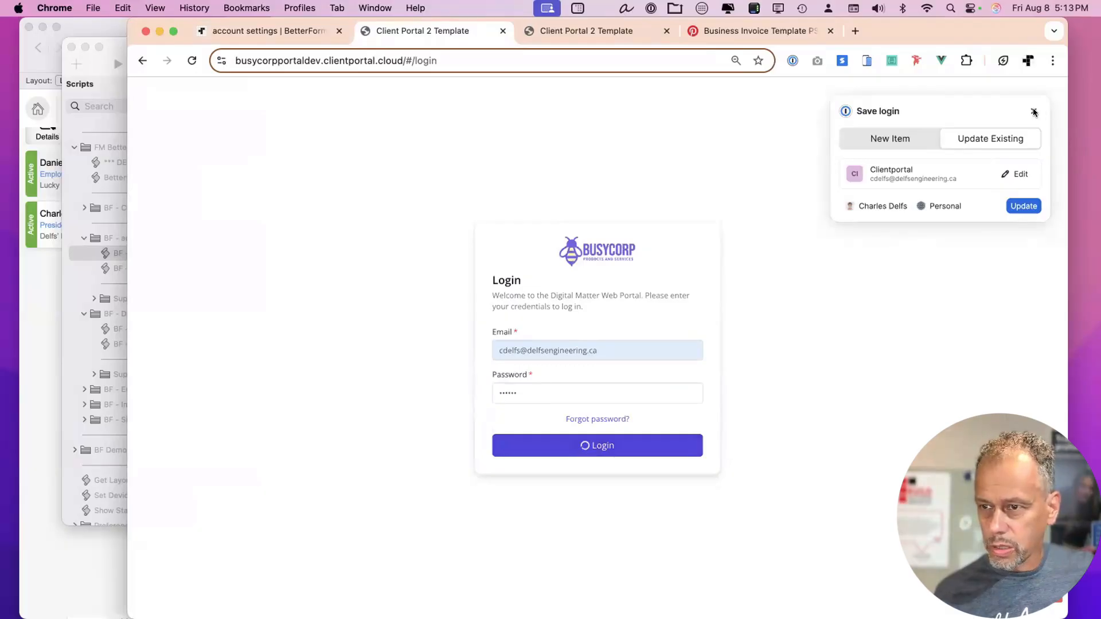
click(1033, 111)
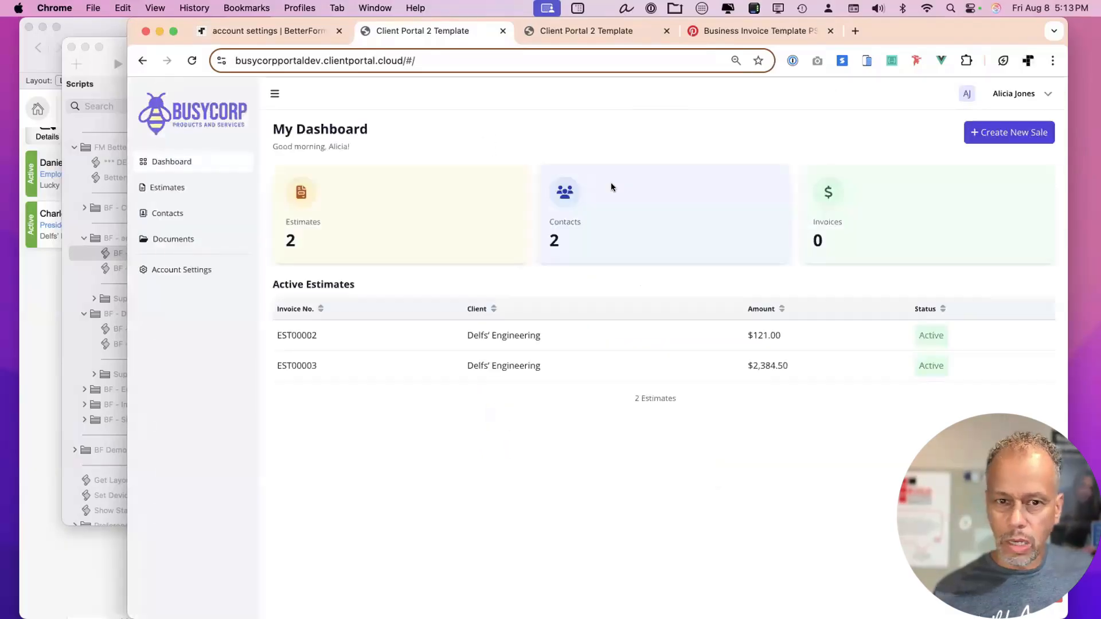
Open the portal's Account Settings page and inspect its data model in developer tools.
click(182, 270)
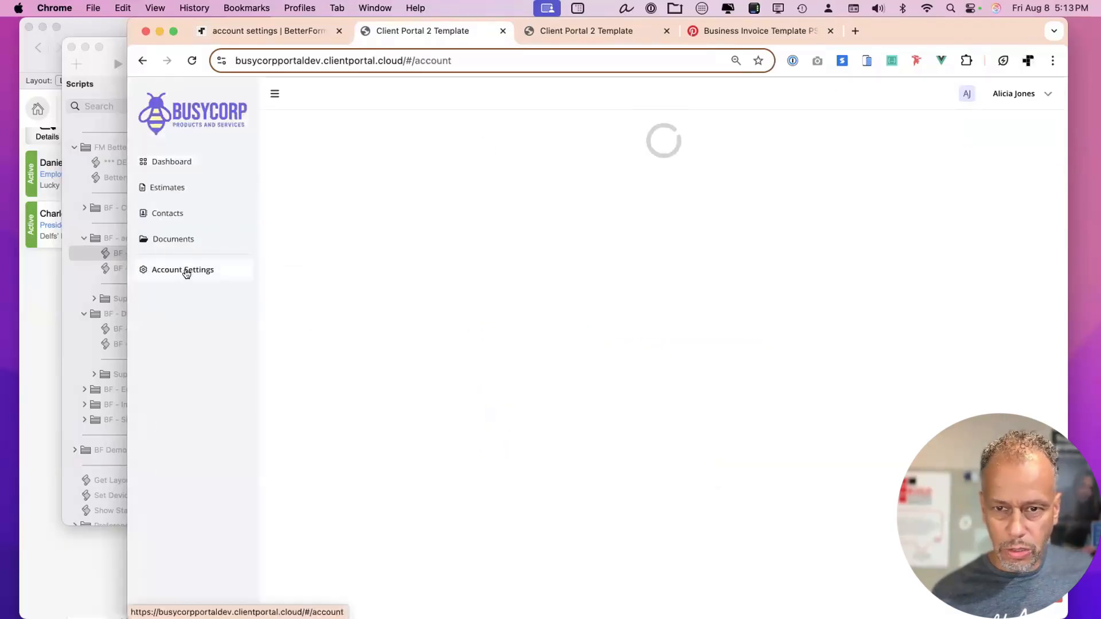
drag(931, 27, 918, 28)
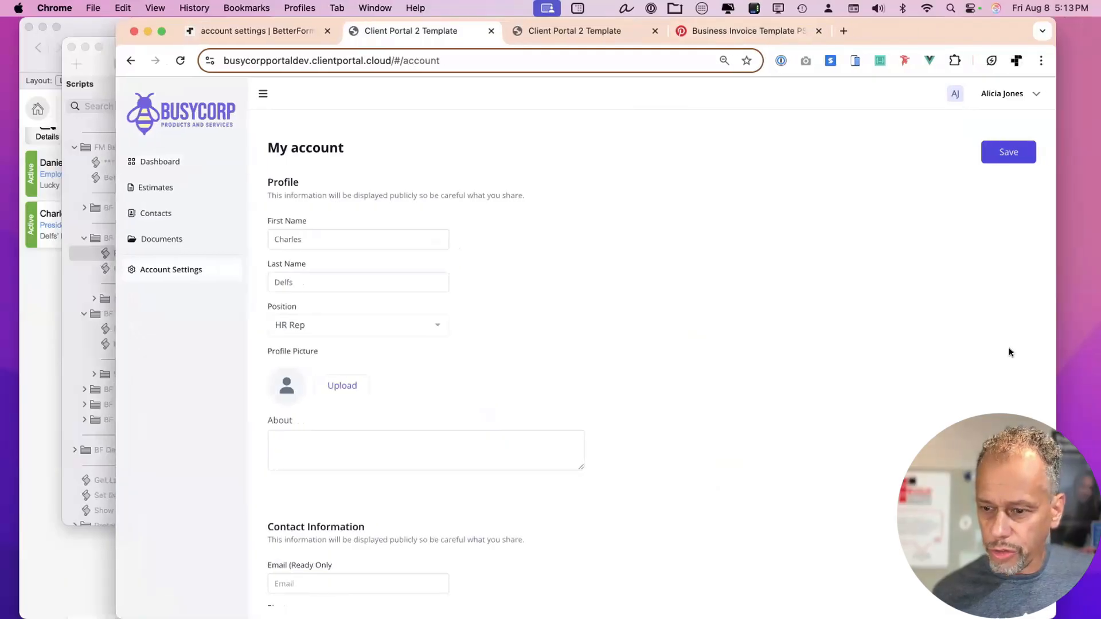
click(954, 93)
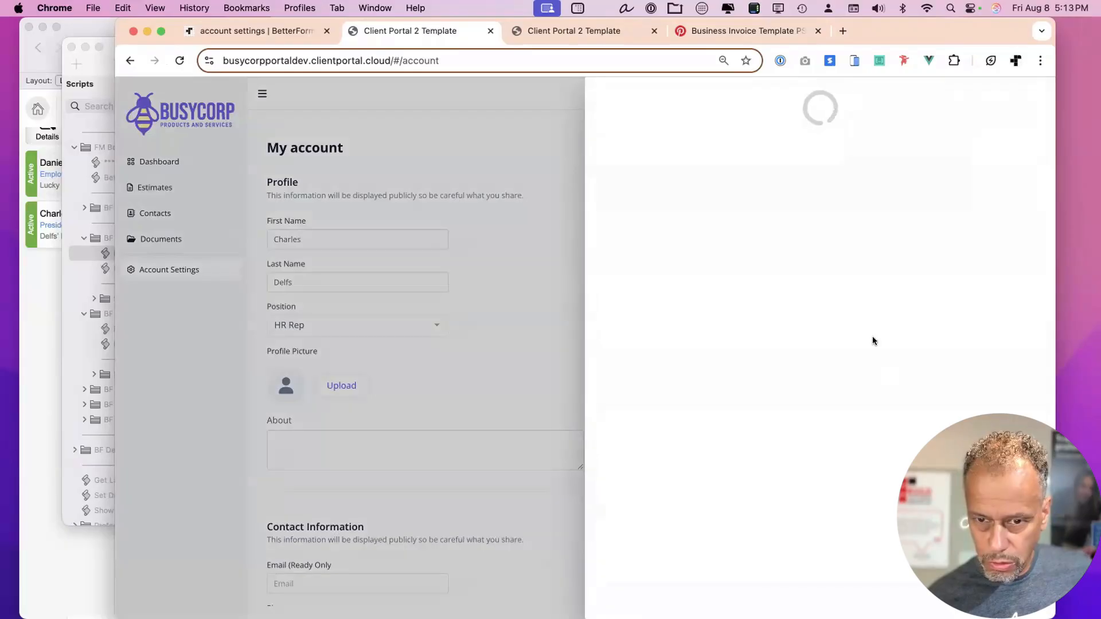
click(687, 207)
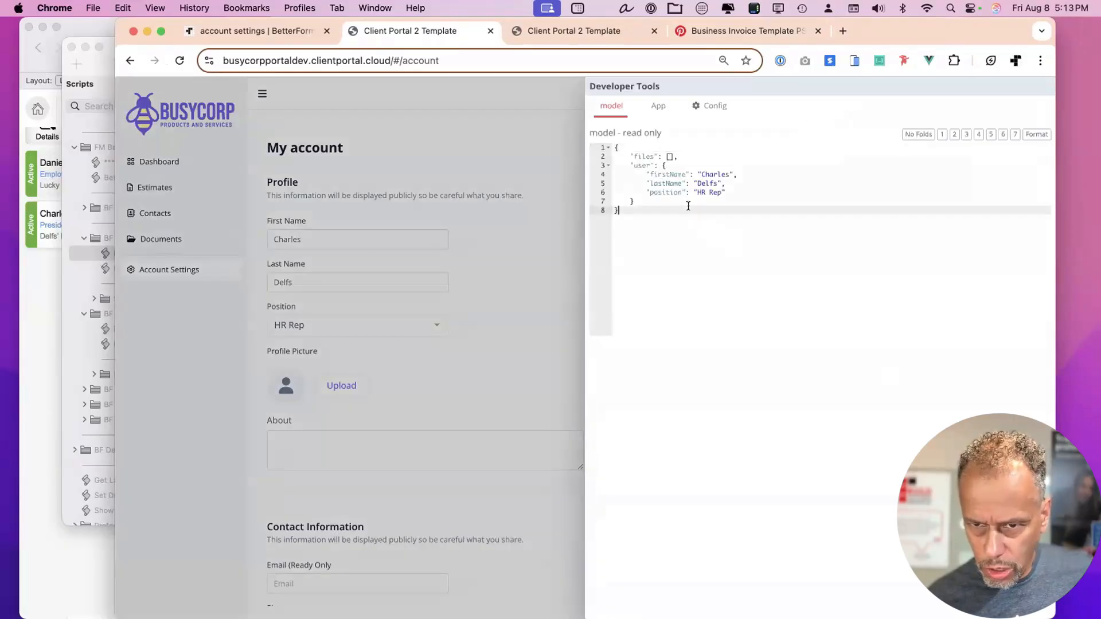
click(388, 148)
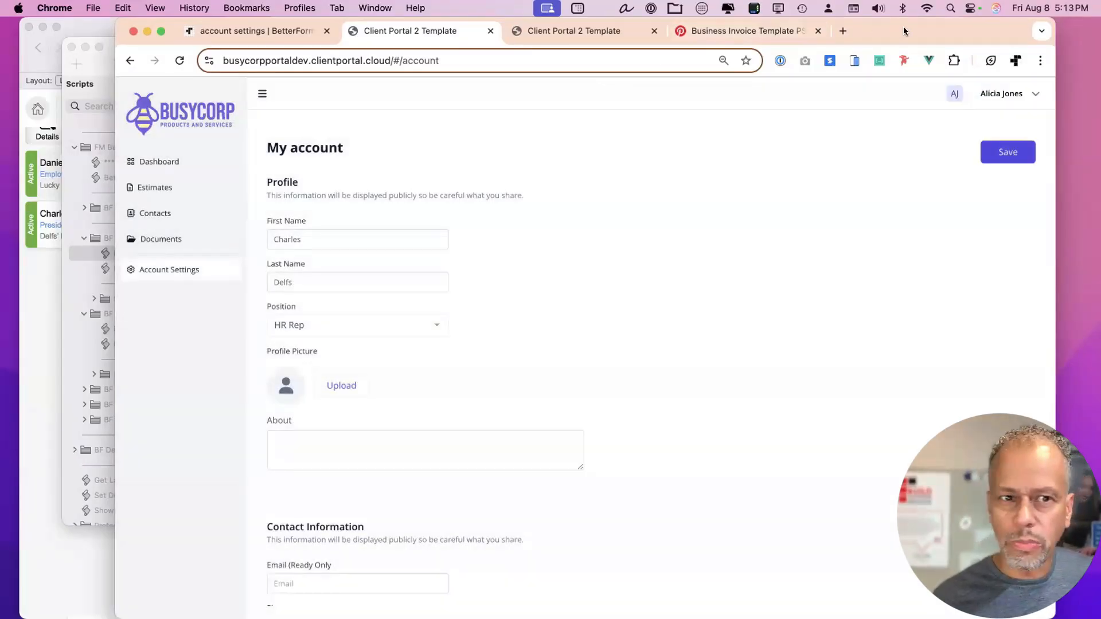
drag(289, 31, 295, 31)
click(283, 31)
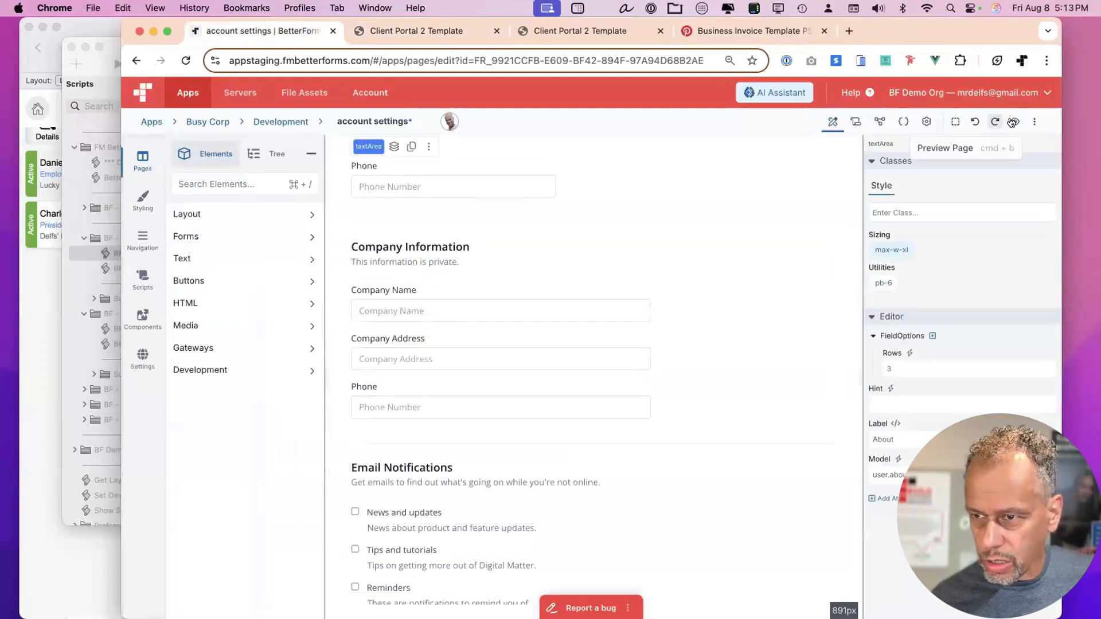
Enable the onFormRequest hook in the account settings page settings and save.
click(925, 122)
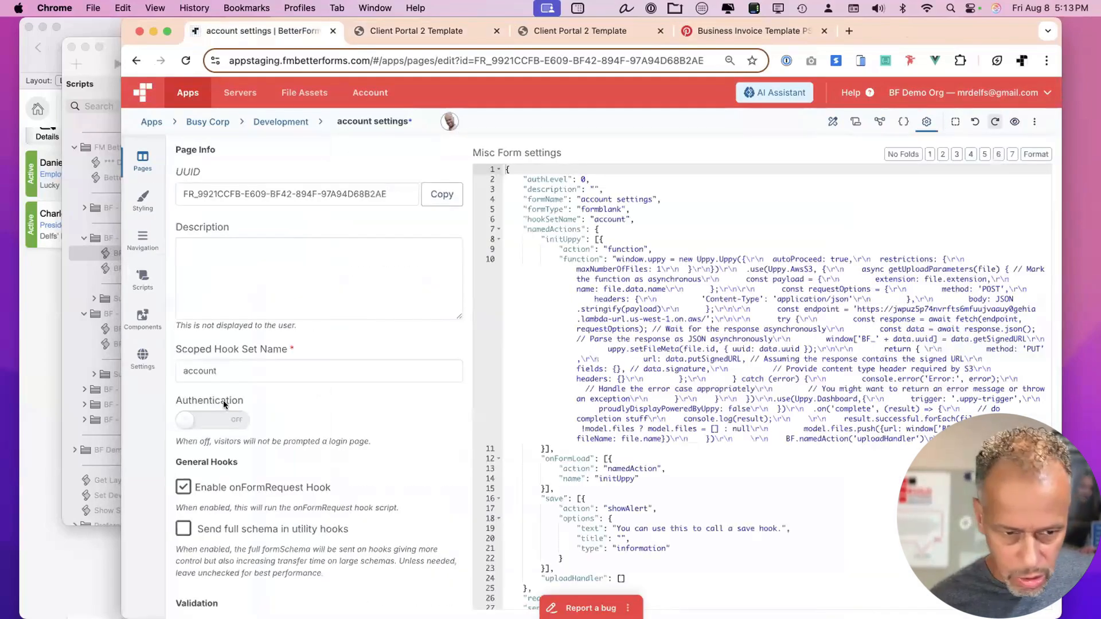
click(64, 288)
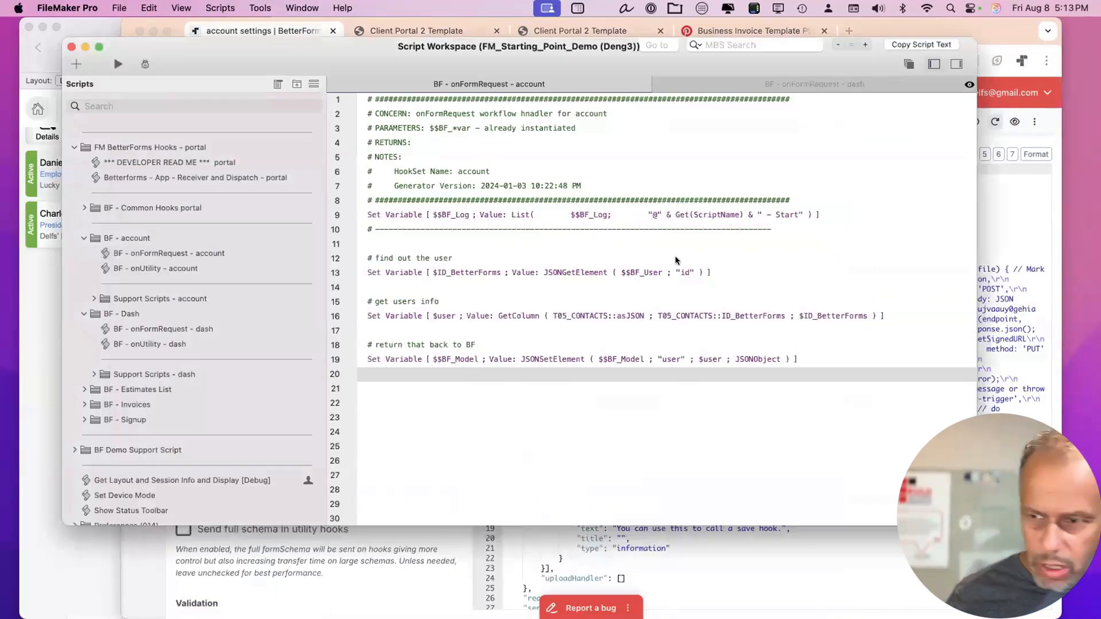
click(1019, 227)
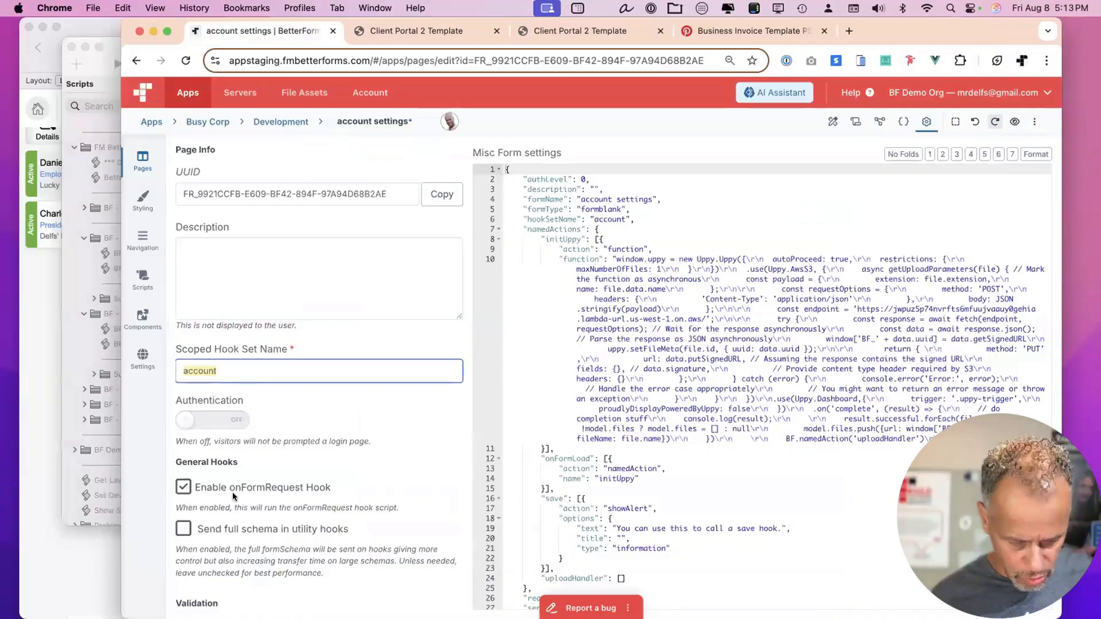
key(super+s)
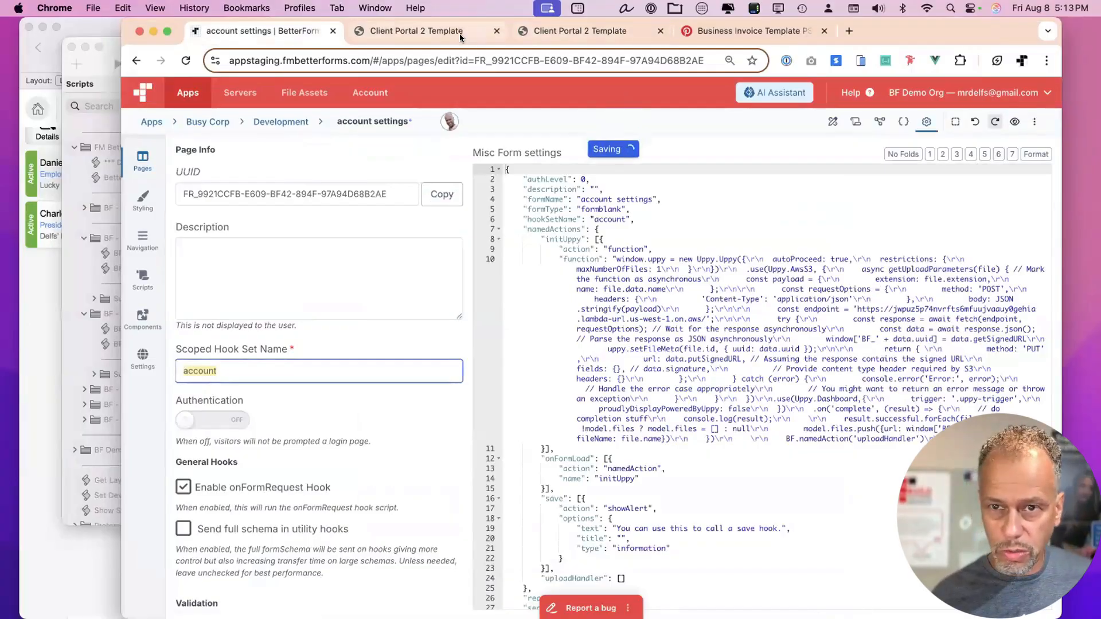
Check the portal's My account form JSON in developer tools.
click(416, 31)
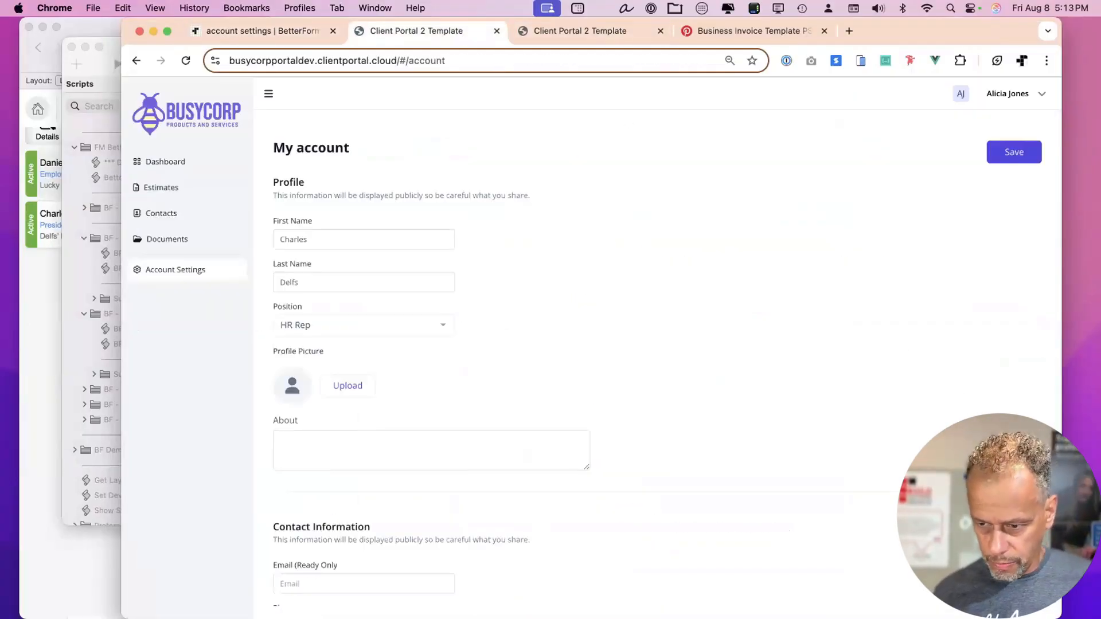
key(ctrl+shift+d)
click(578, 295)
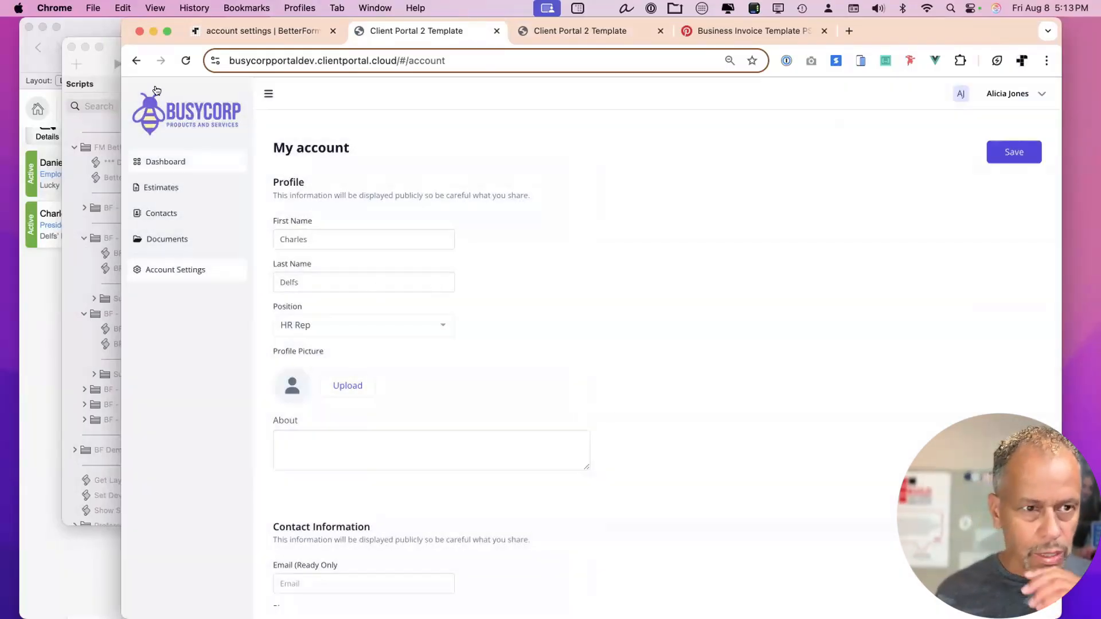
click(119, 20)
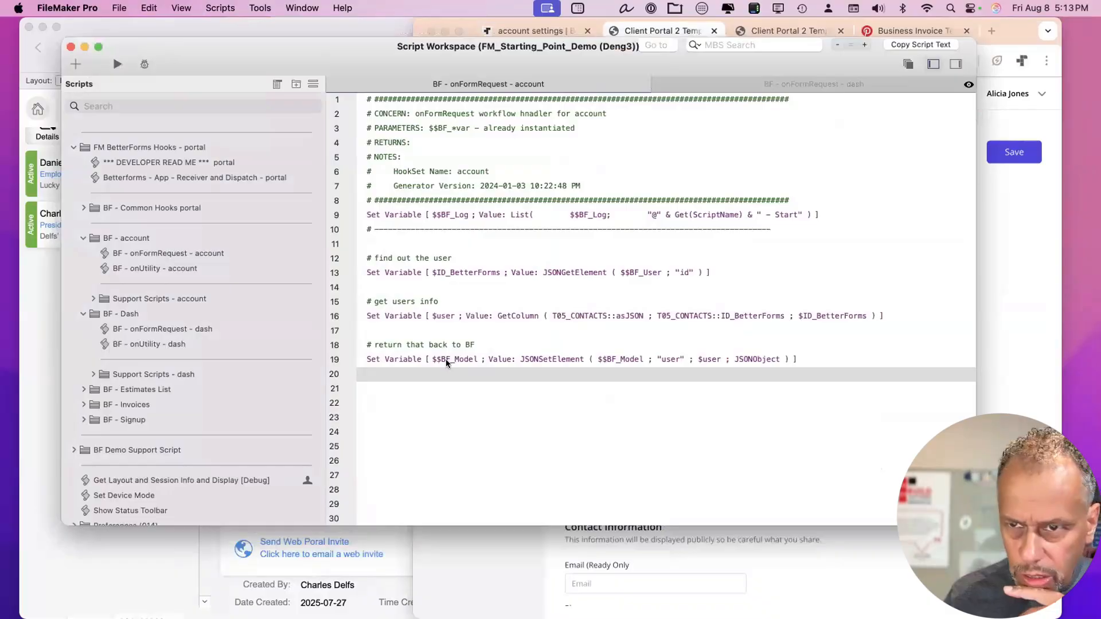
Collapse the BF - Dash folder and select the BF - onFormRequest - account script.
click(172, 312)
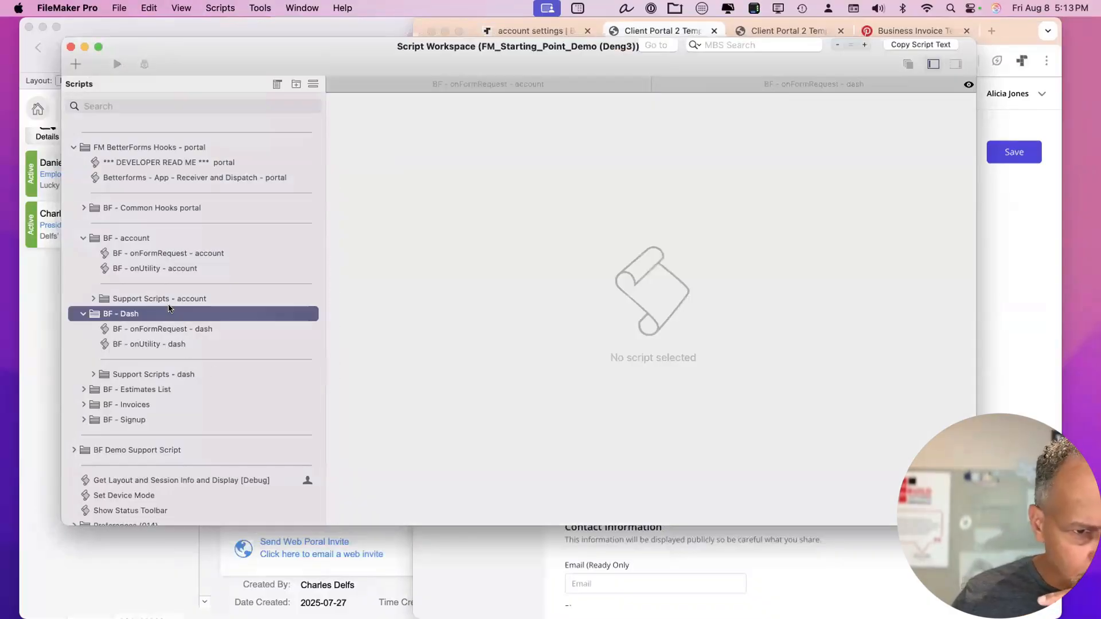
double_click(169, 309)
key(Home)
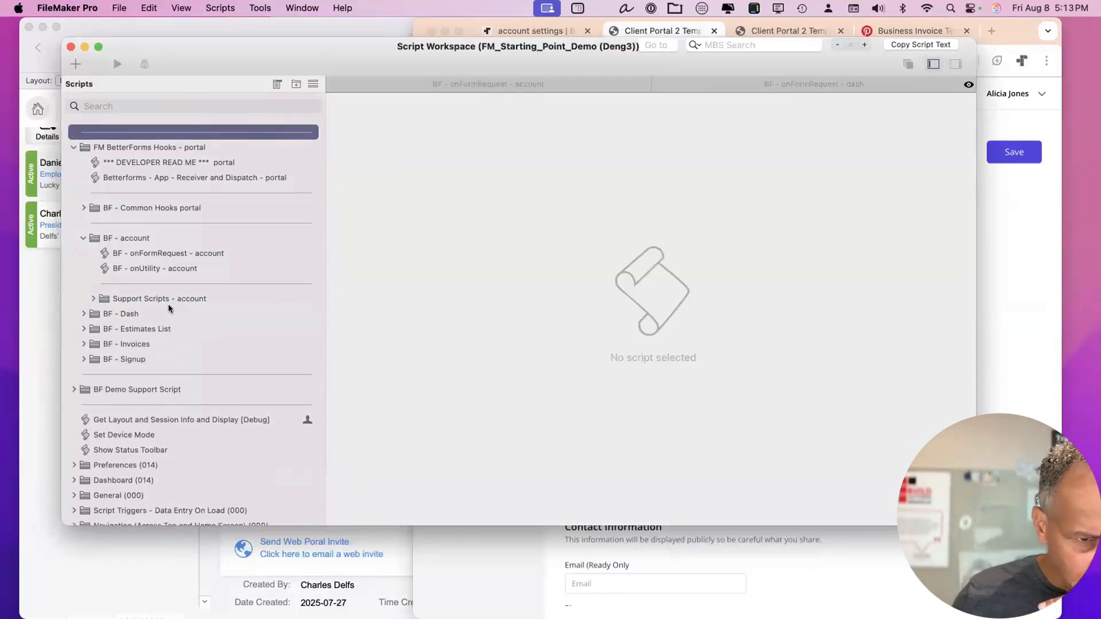
key(Down)
key(Down)
key(Down)
key(Down)
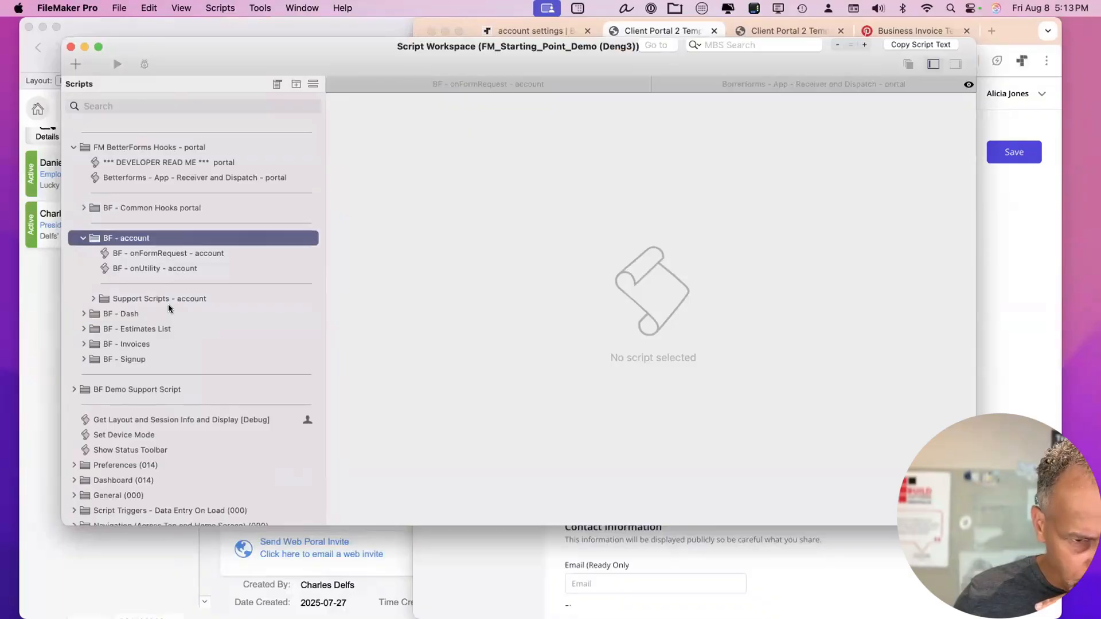
key(Down)
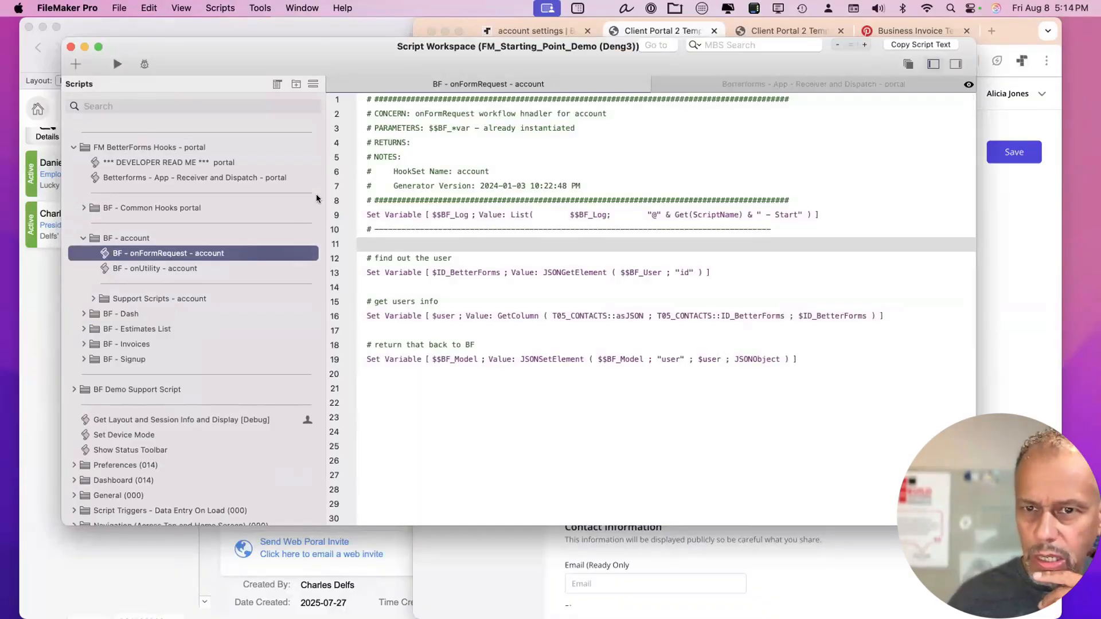
drag(442, 71, 515, 117)
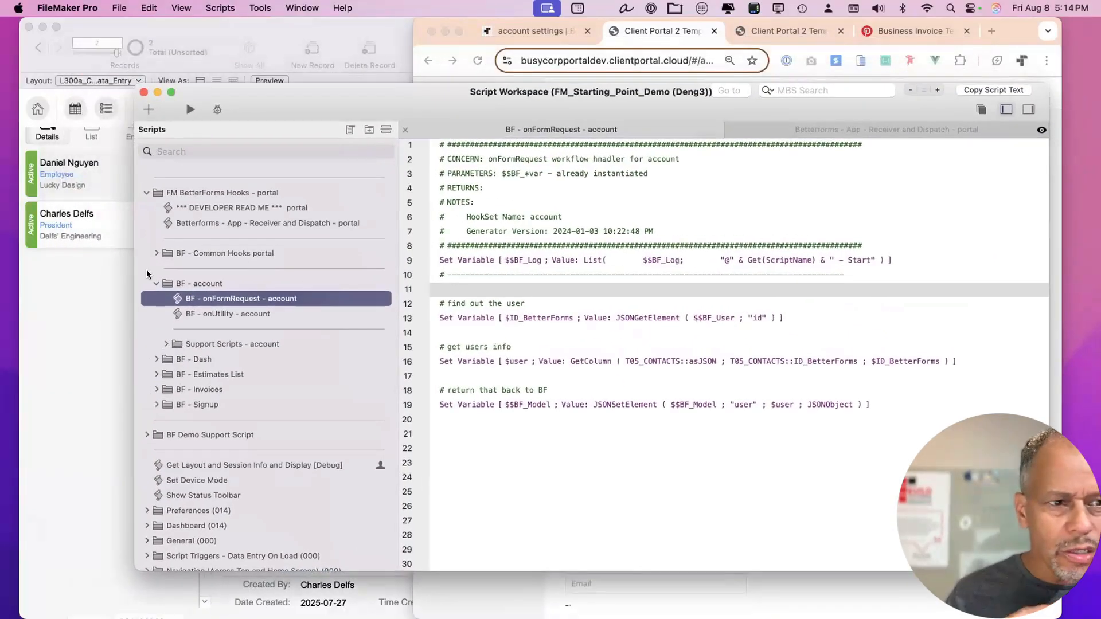
click(76, 57)
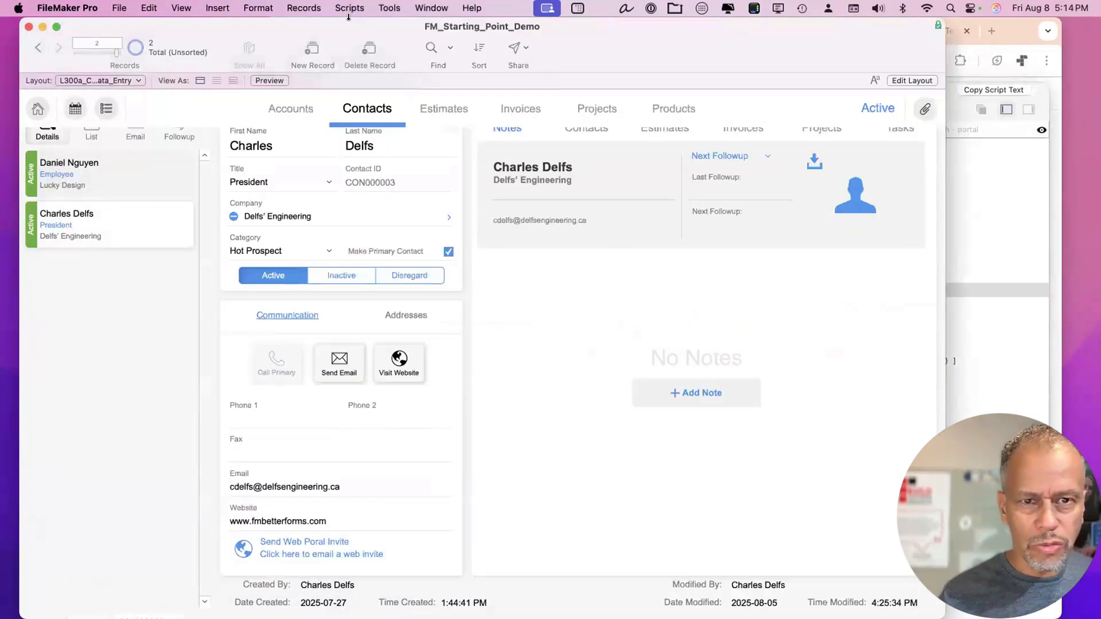
Empty the BetterForms Helper inbox and reload Account Settings to trigger new hook calls.
click(422, 8)
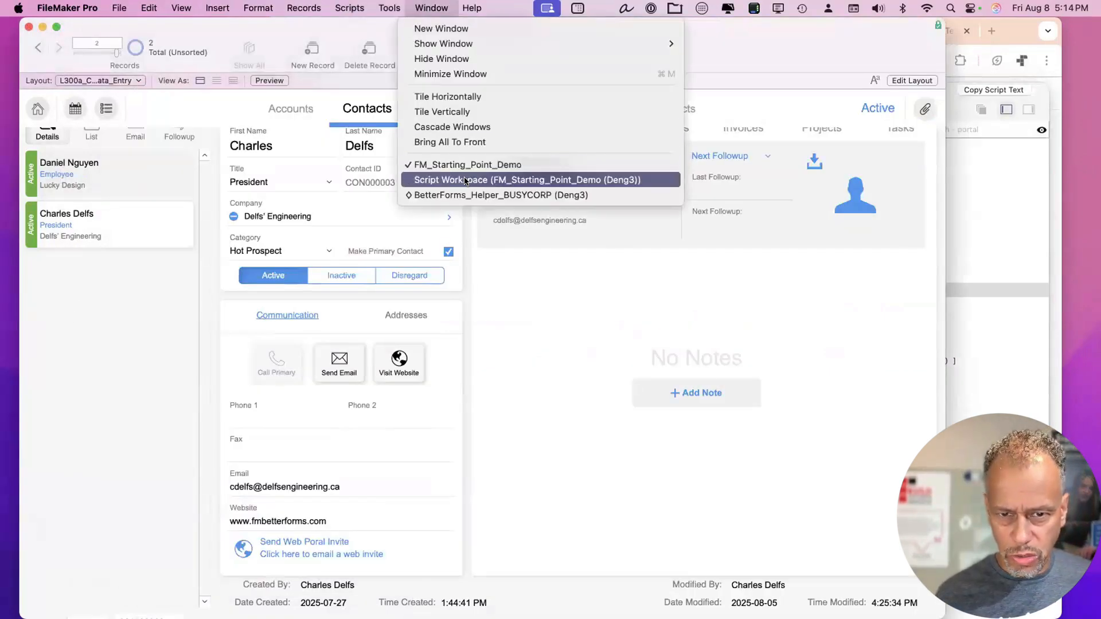
click(466, 195)
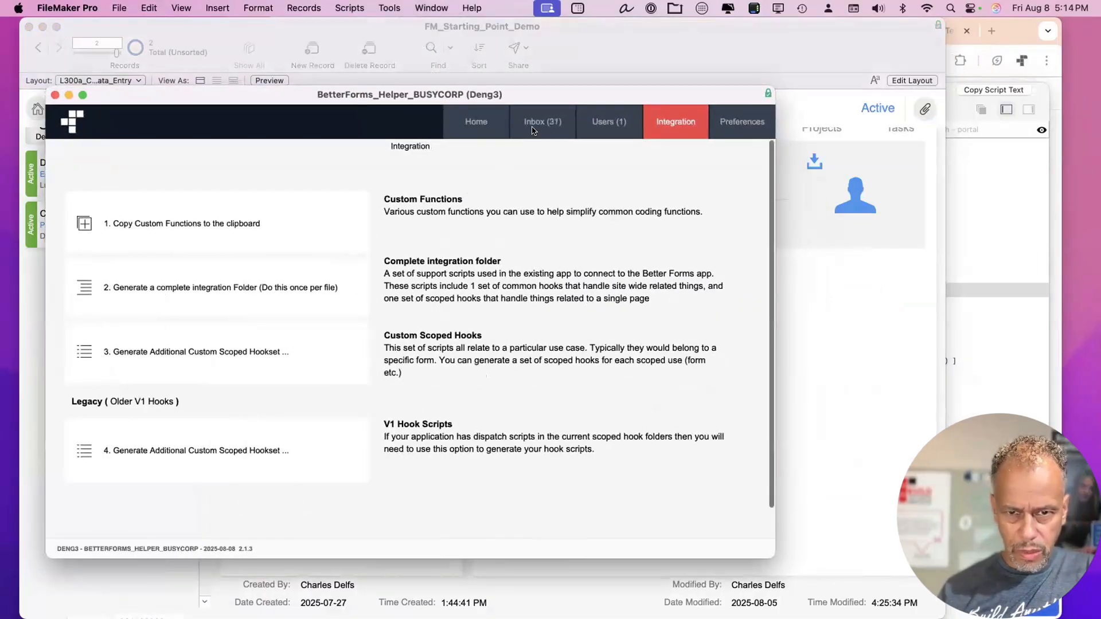
click(532, 122)
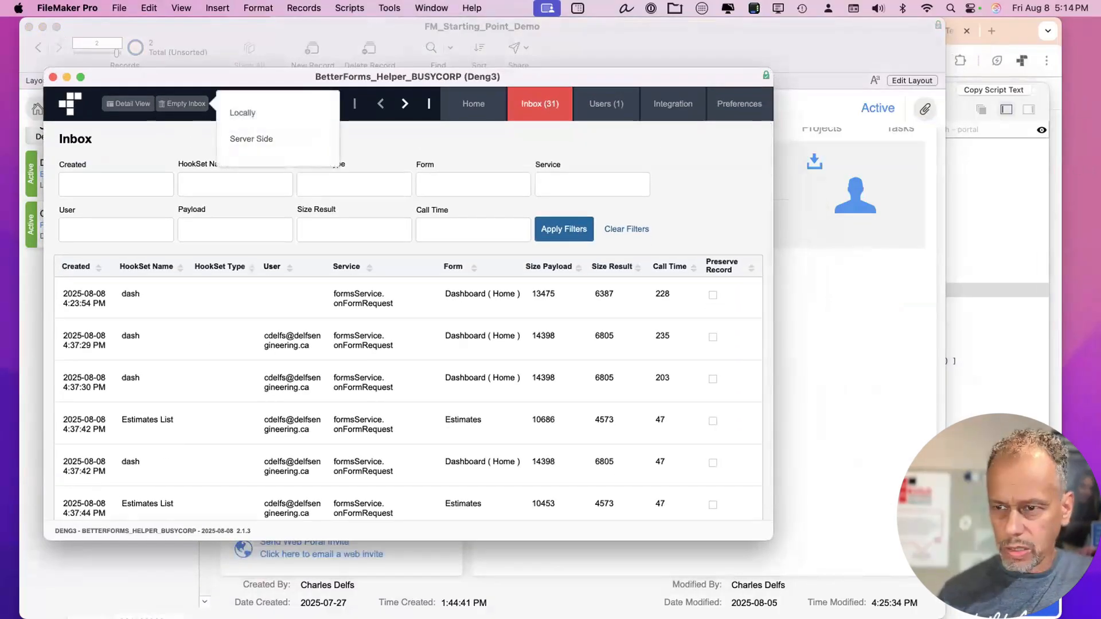
click(251, 139)
click(995, 34)
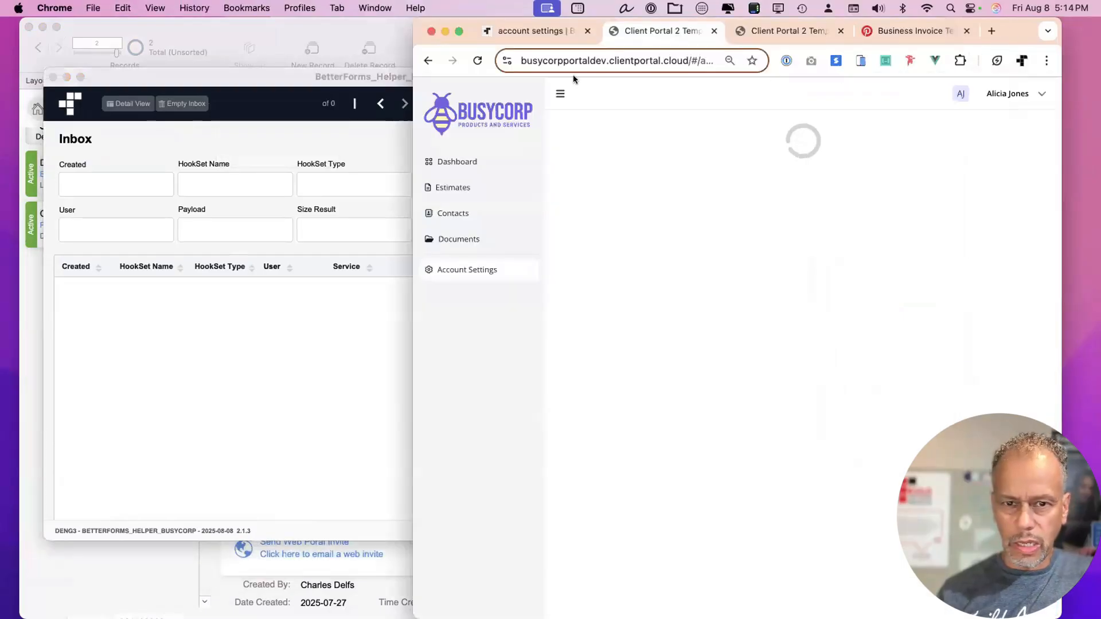
click(462, 239)
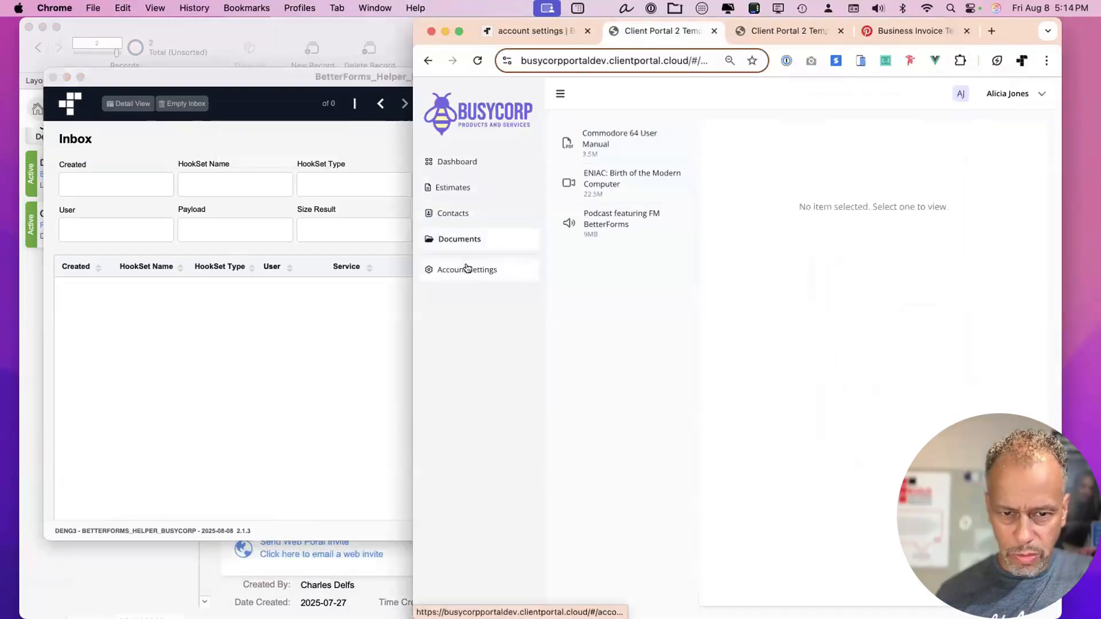
click(467, 269)
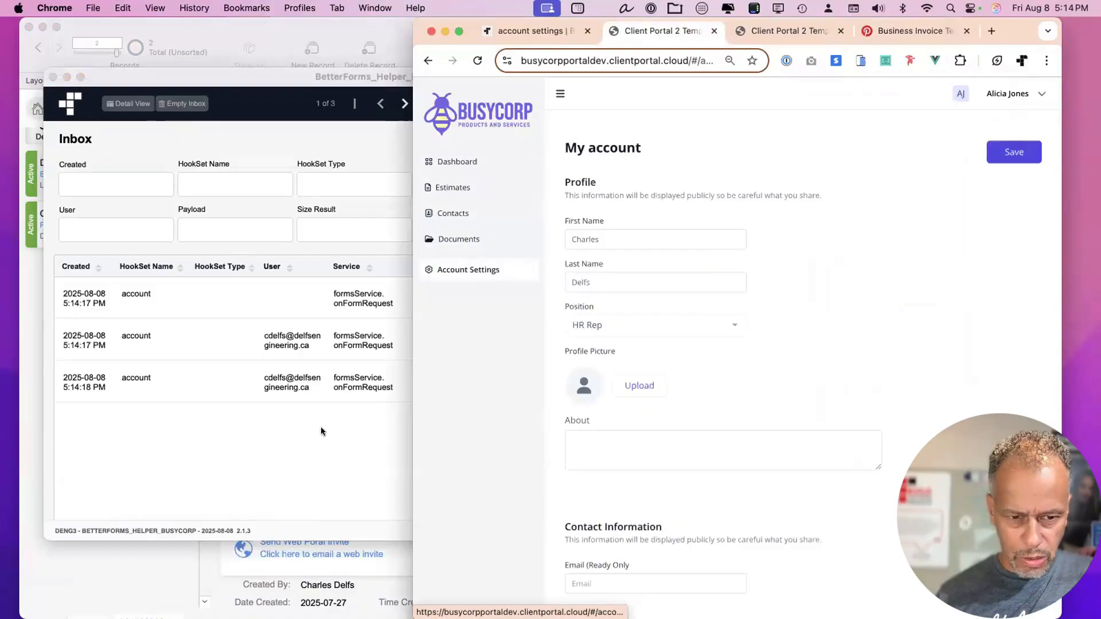
Inspect the third account hook call's details and its script trace log.
click(252, 427)
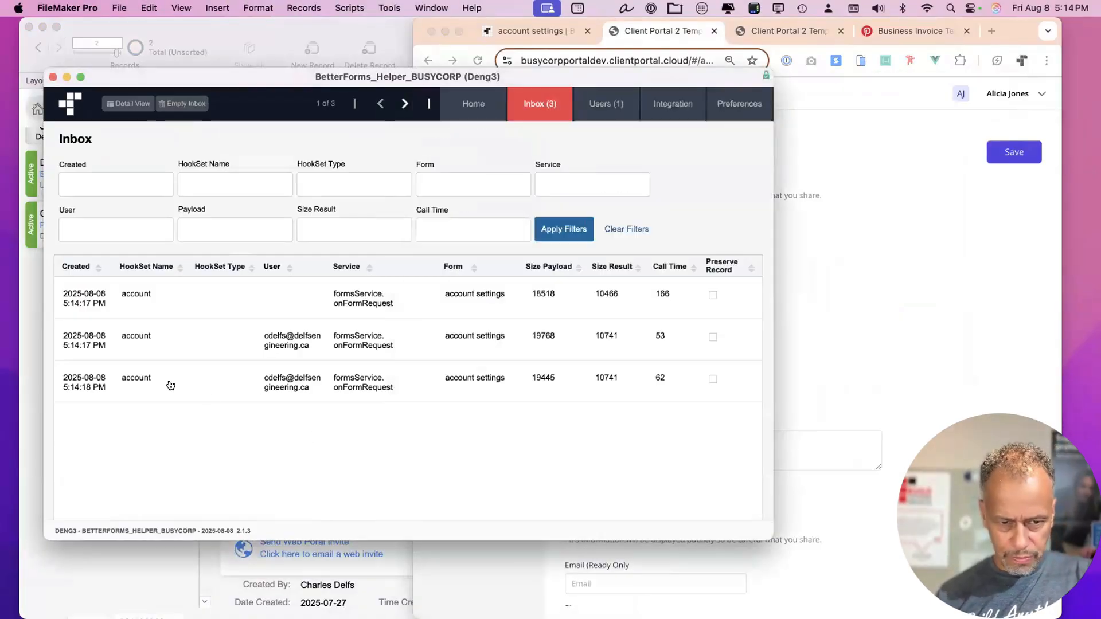
click(338, 385)
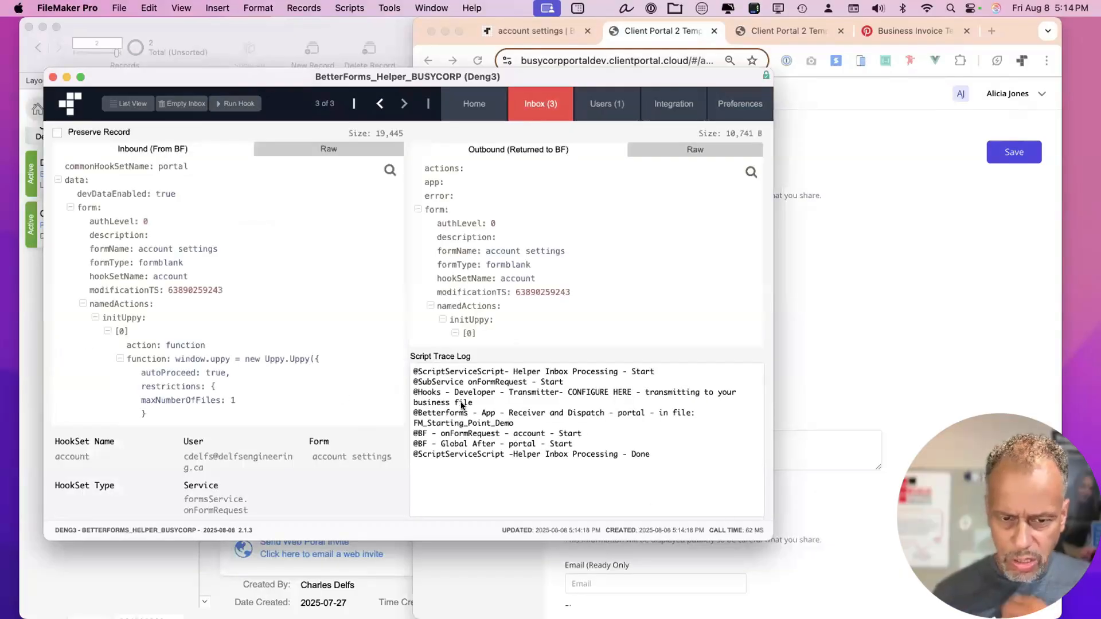
click(468, 434)
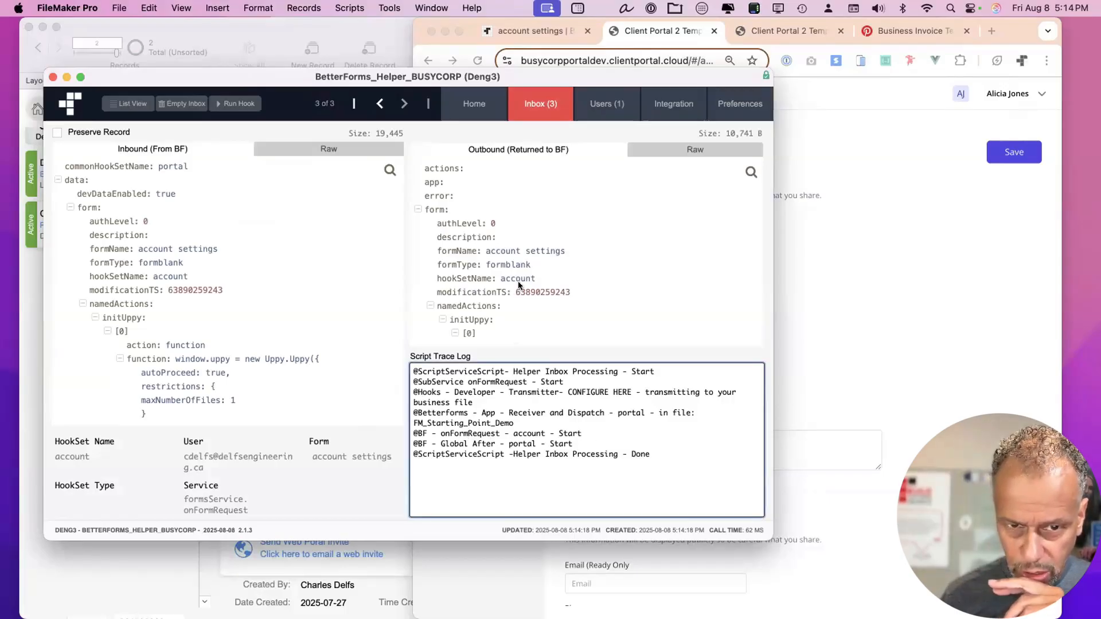
scroll(518, 281, down, 2)
click(417, 175)
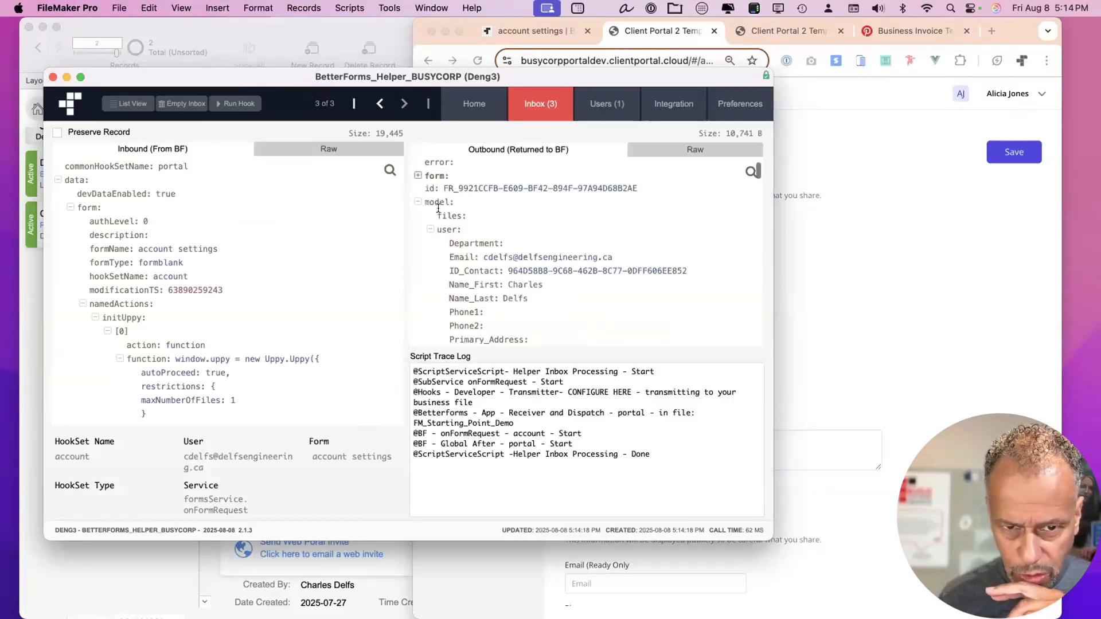
Review the My account page model in developer tools, then return to the page editor.
click(899, 145)
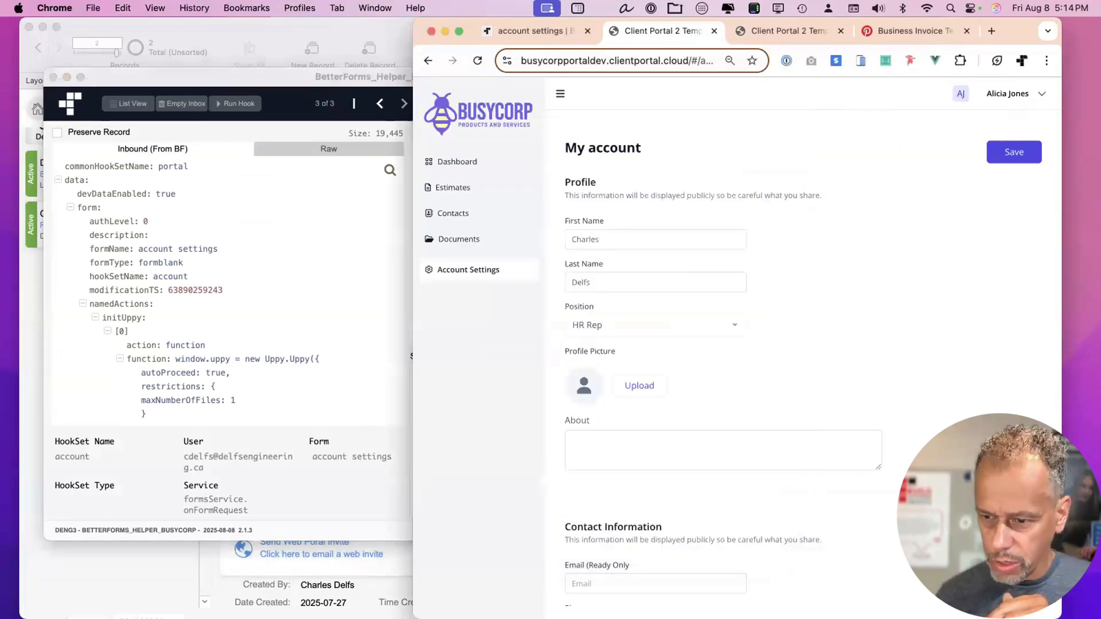
key(ctrl+shift+d)
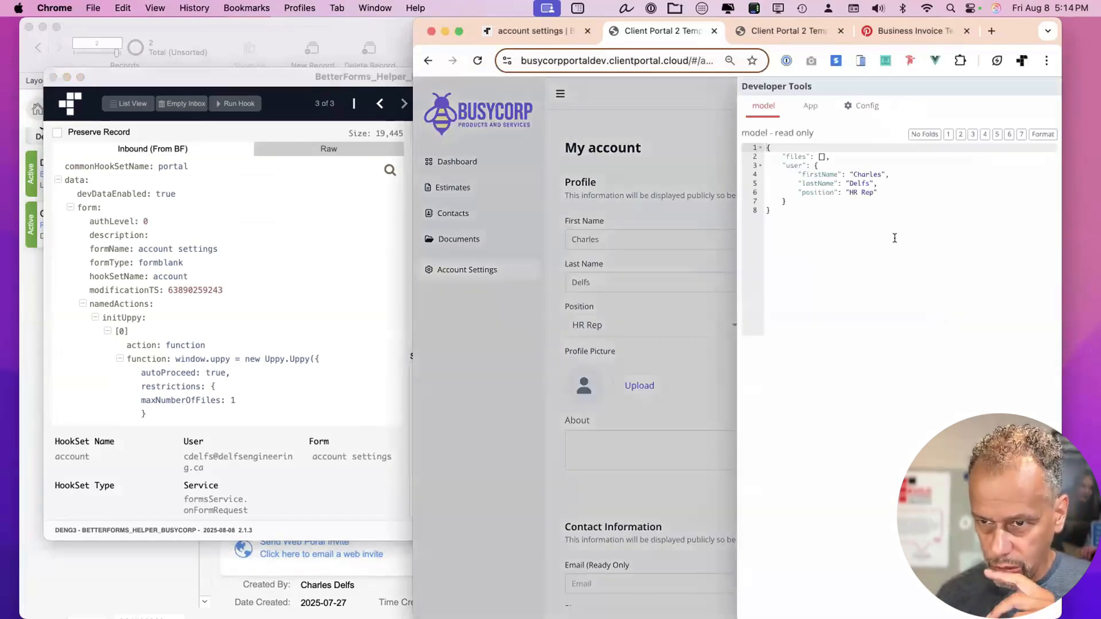
key(ctrl+shift+d)
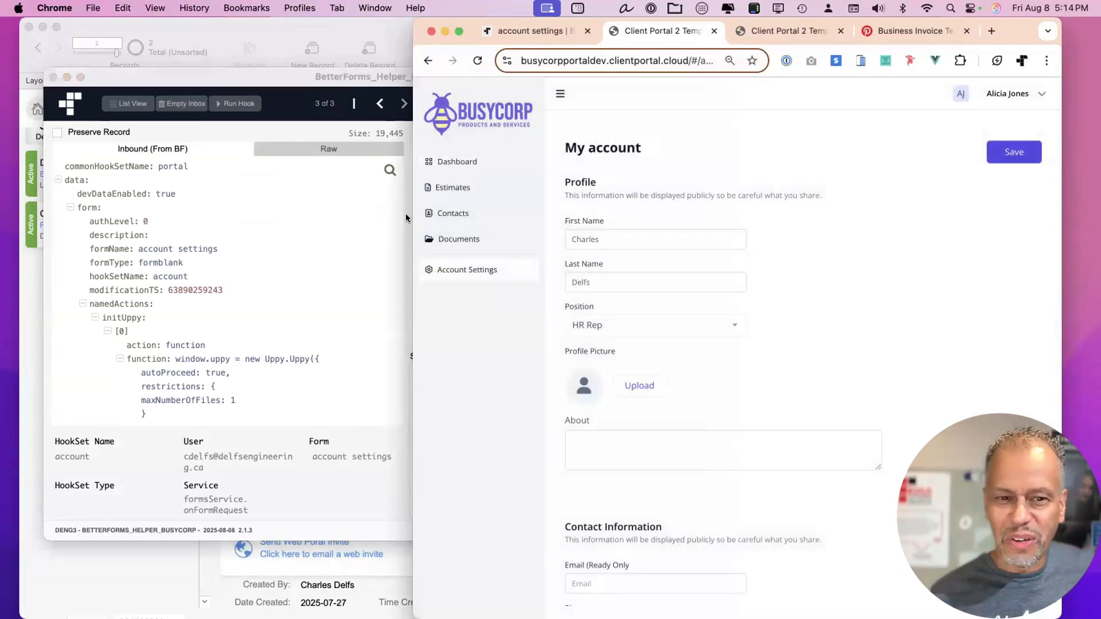
drag(408, 214, 283, 208)
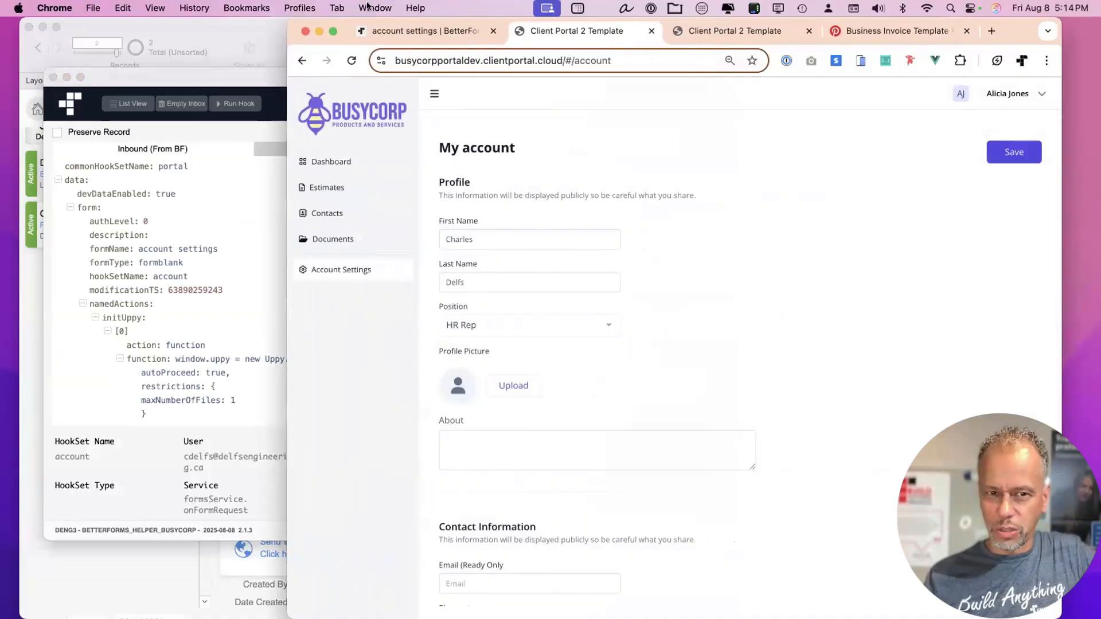
click(393, 32)
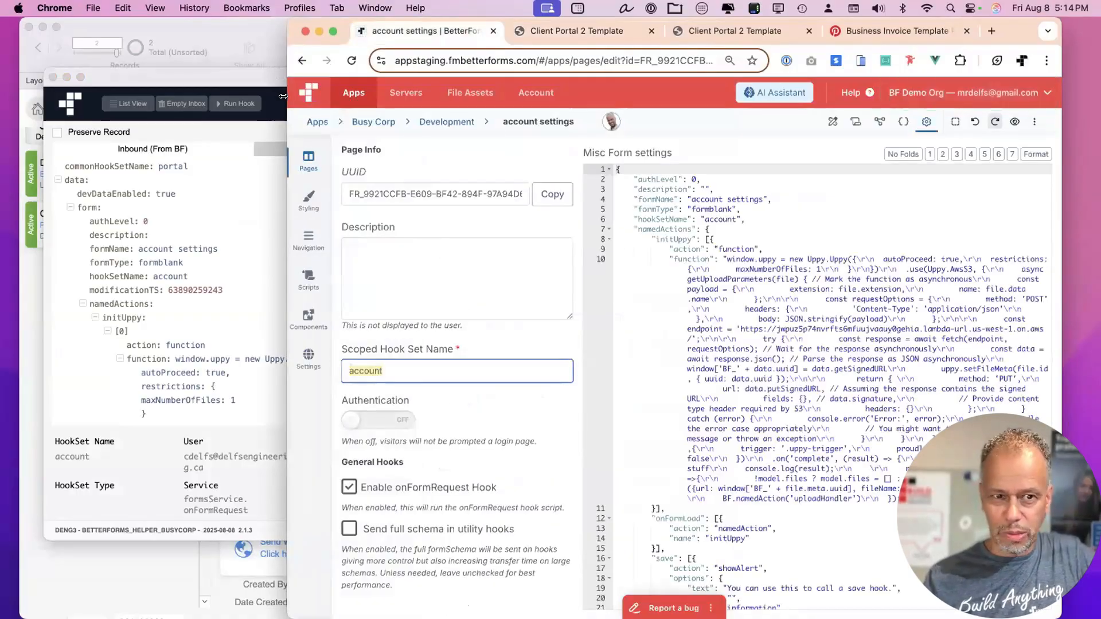
Compare the account settings data models against the portal's My account and Documents pages.
drag(283, 96, 115, 96)
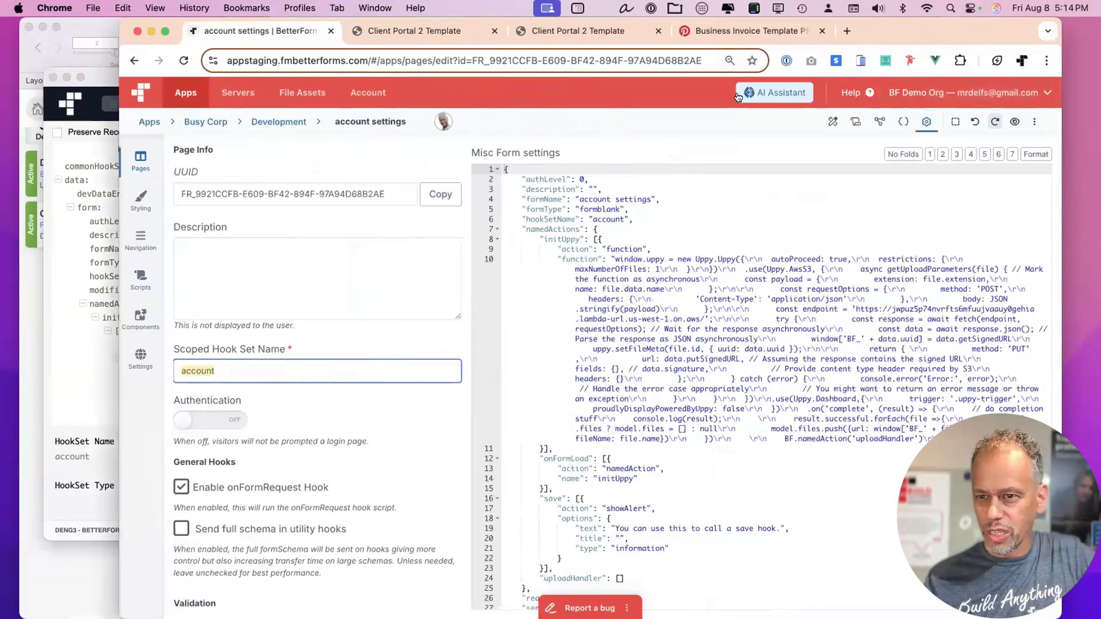
click(880, 123)
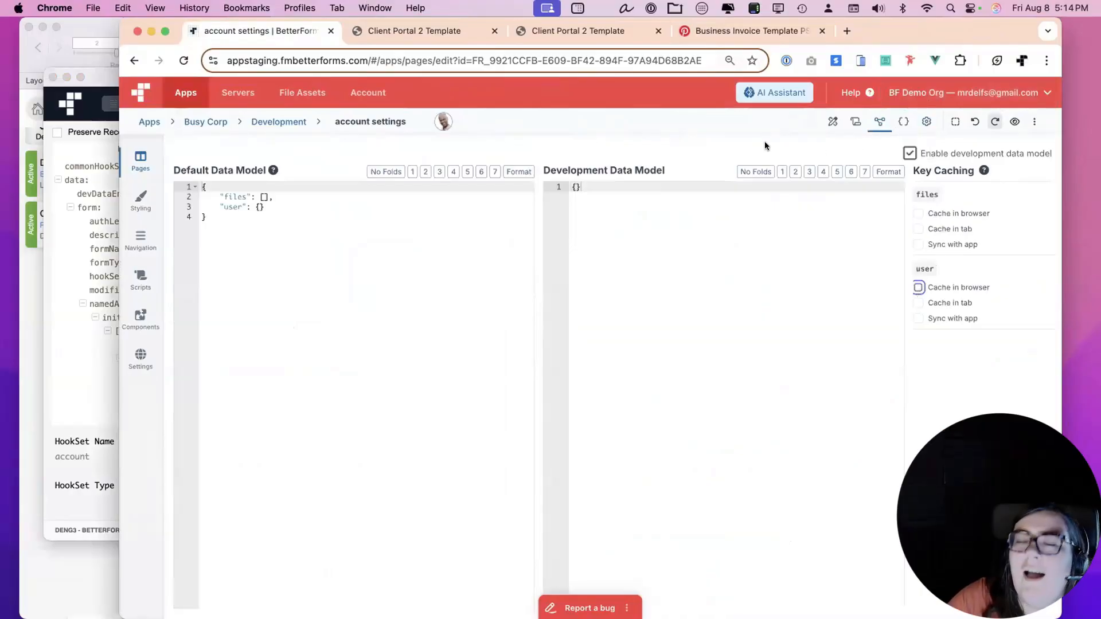
click(445, 32)
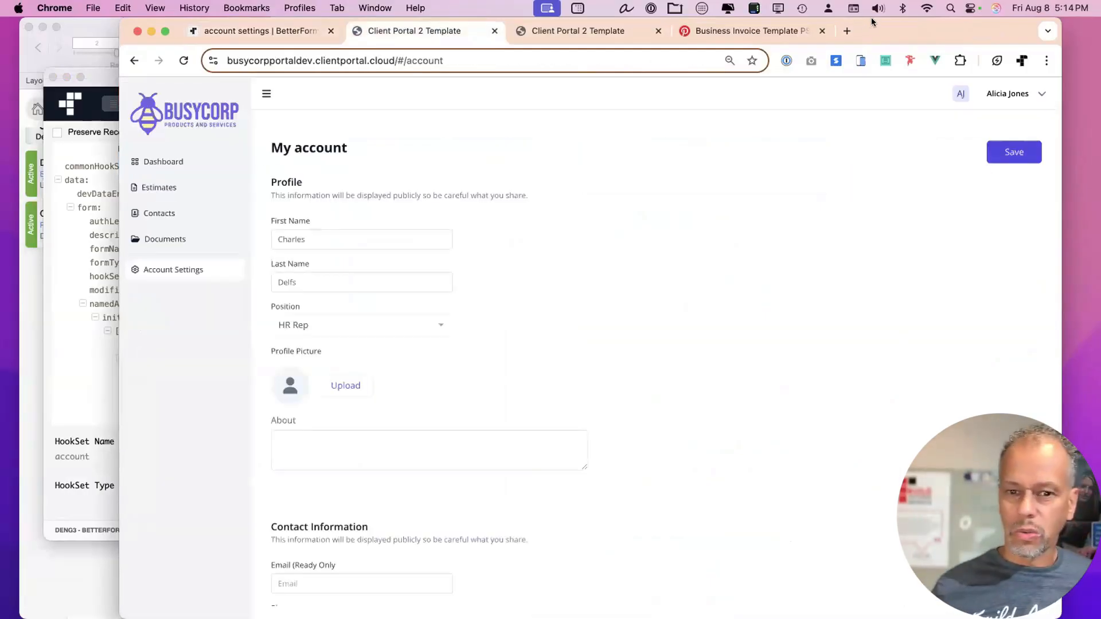
click(288, 33)
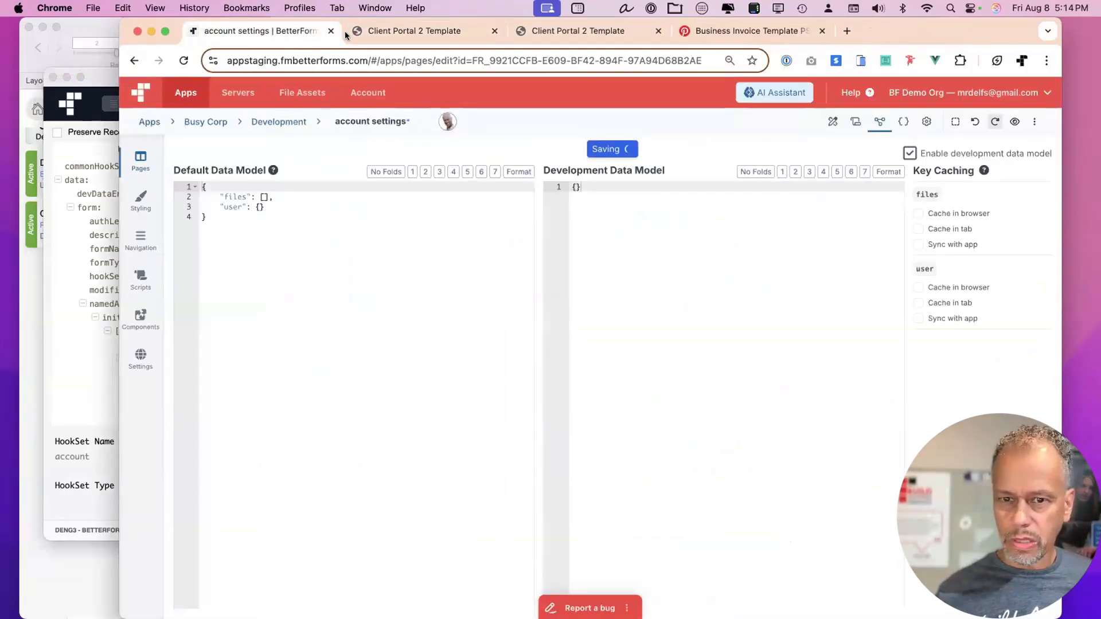
click(397, 28)
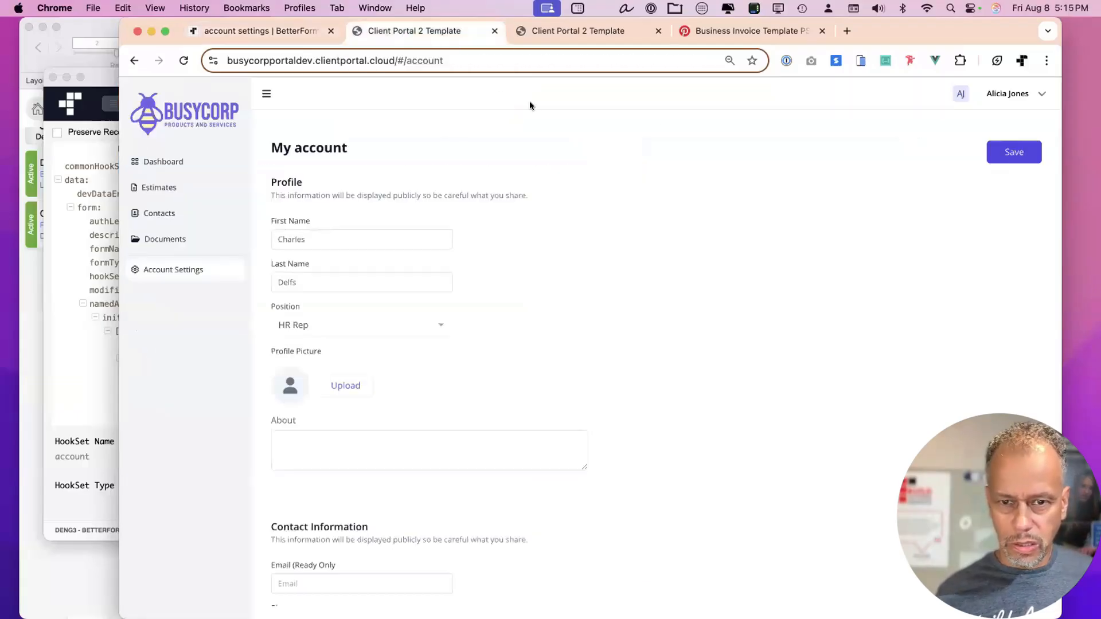
click(166, 239)
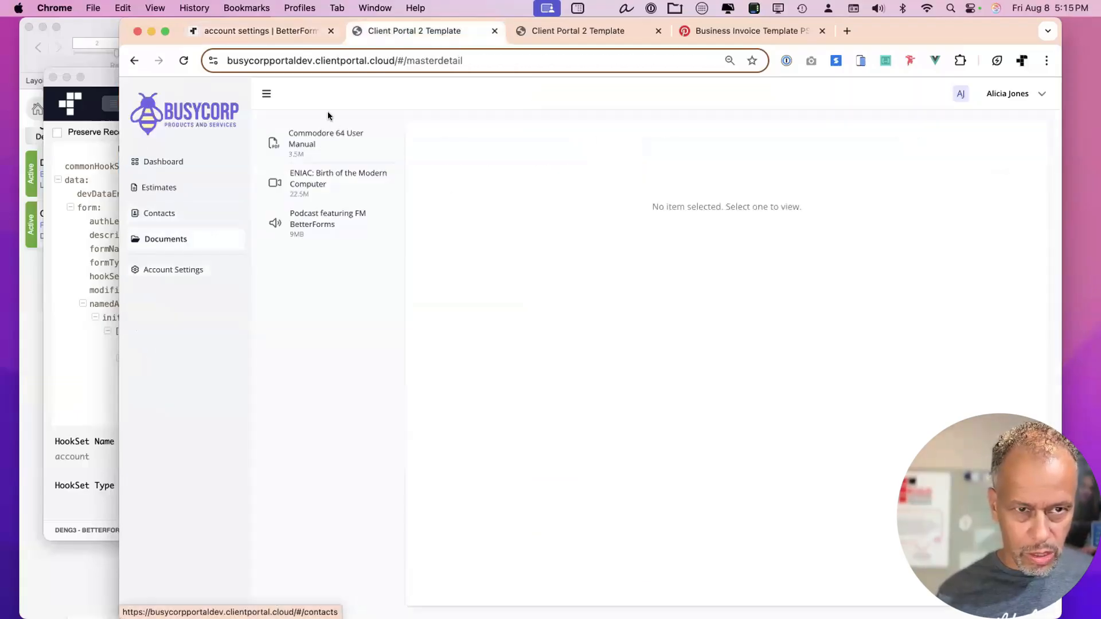
click(287, 28)
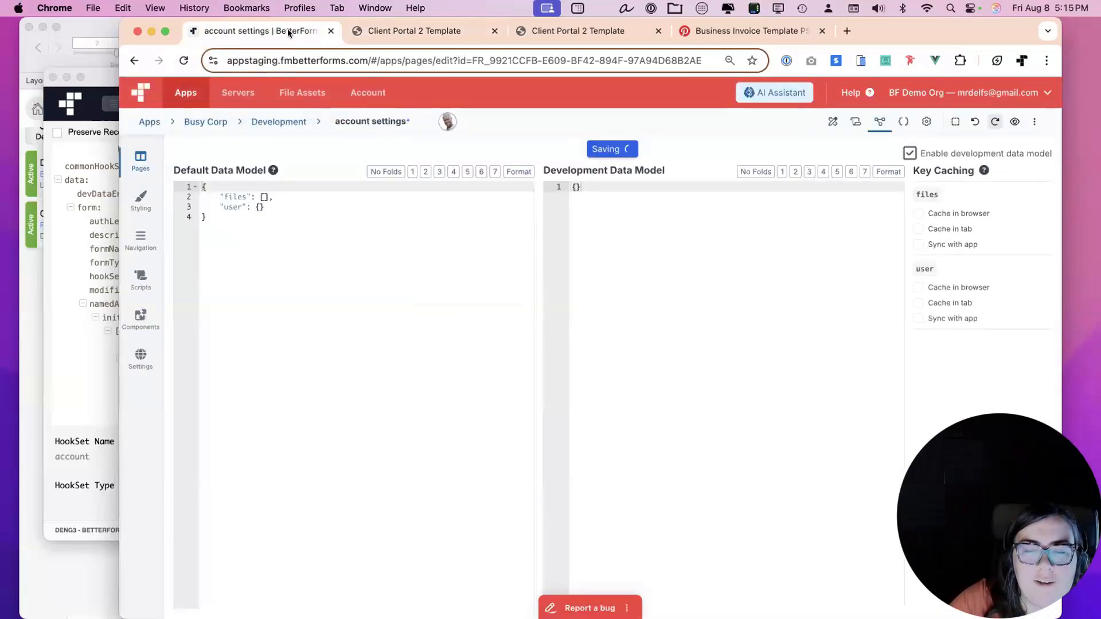
drag(919, 21, 889, 20)
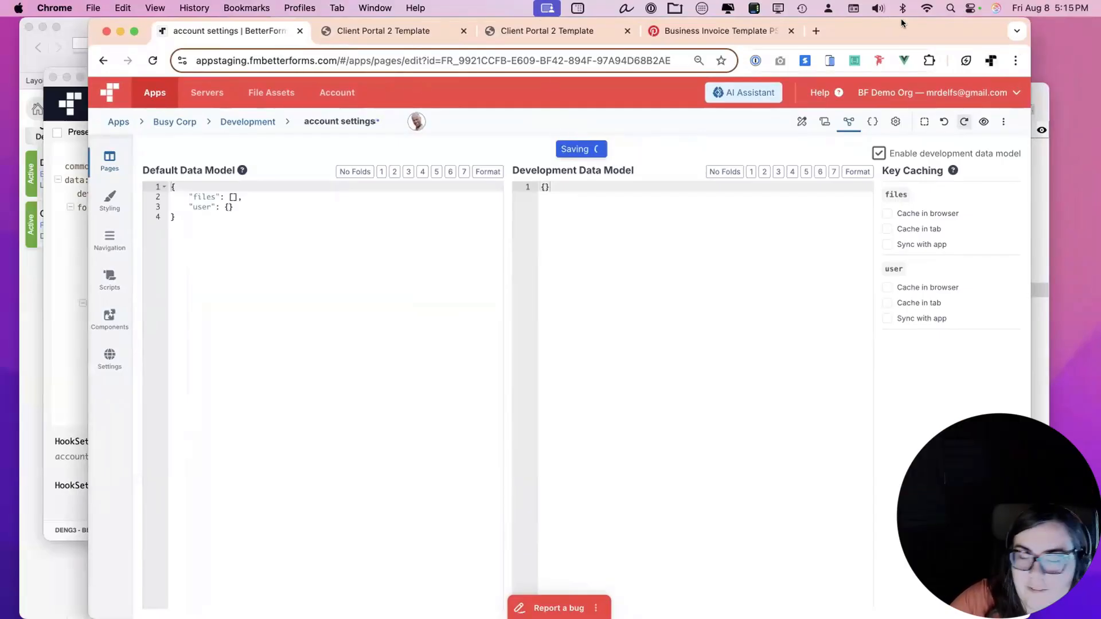
drag(900, 19, 903, 18)
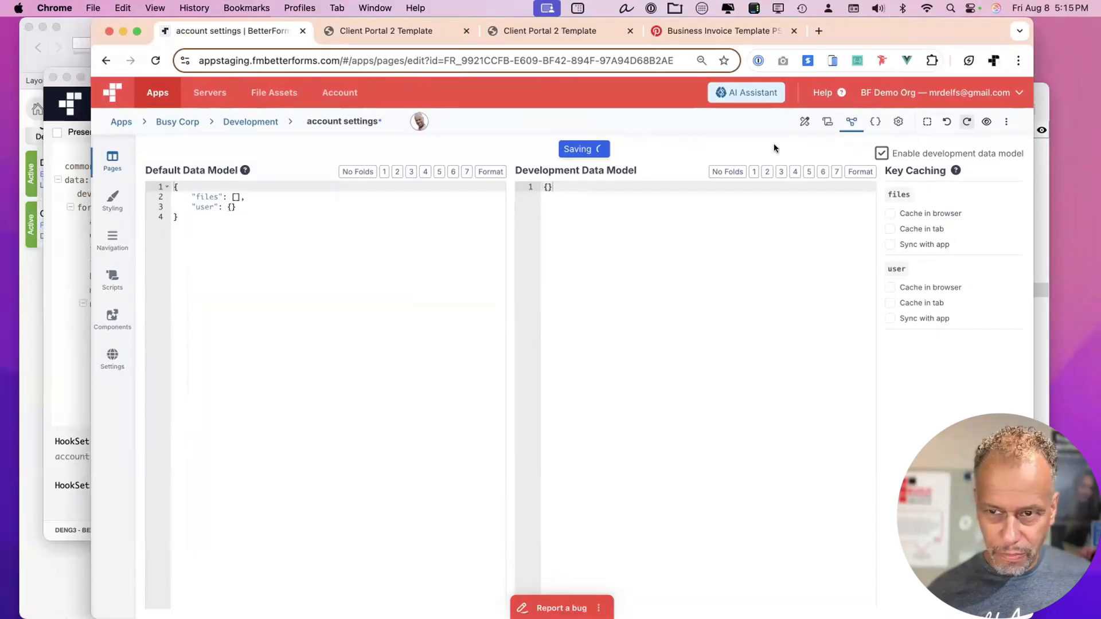
click(265, 121)
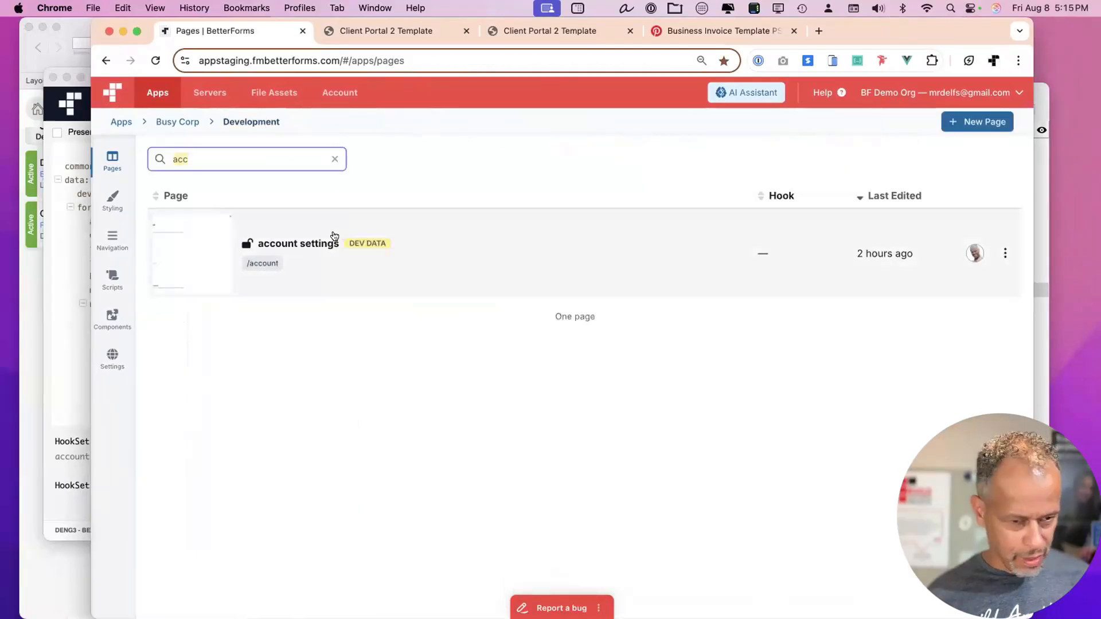
key(super+t)
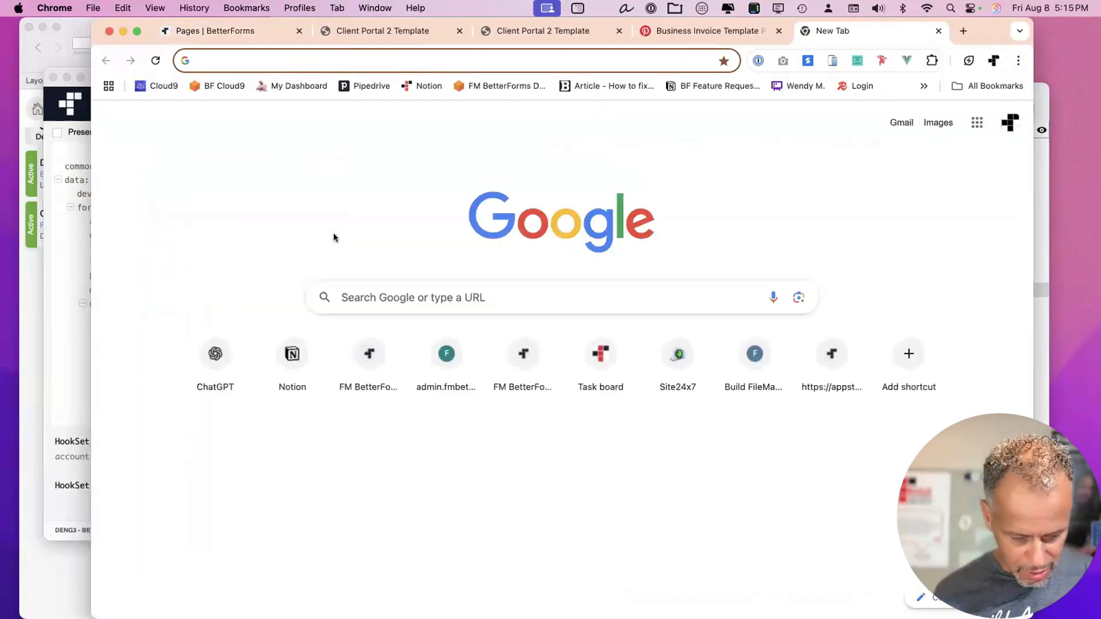
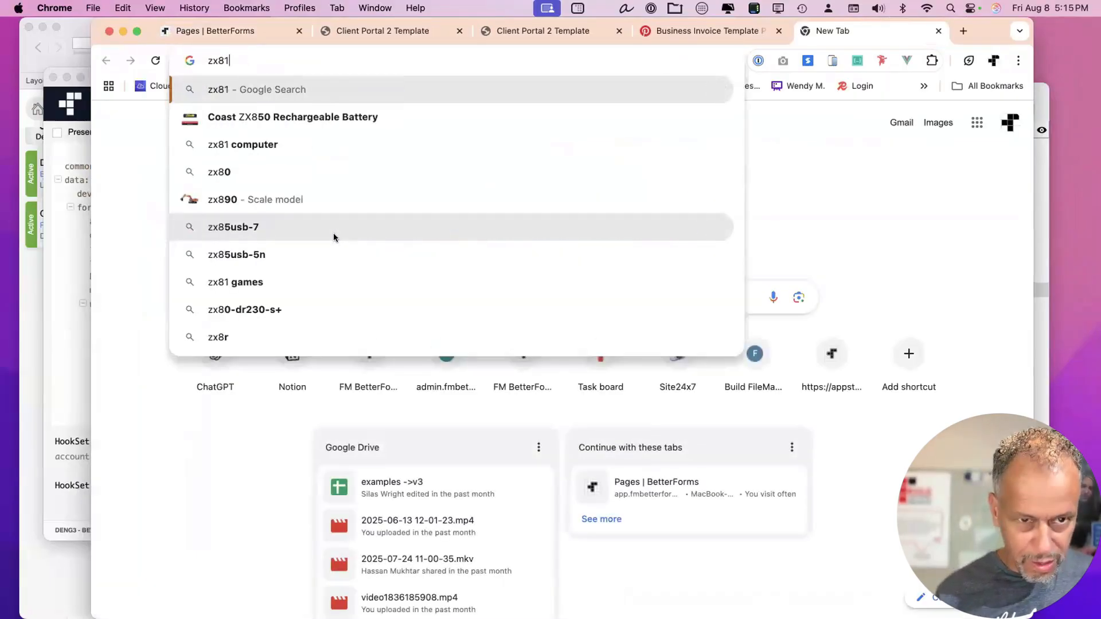
key(Return)
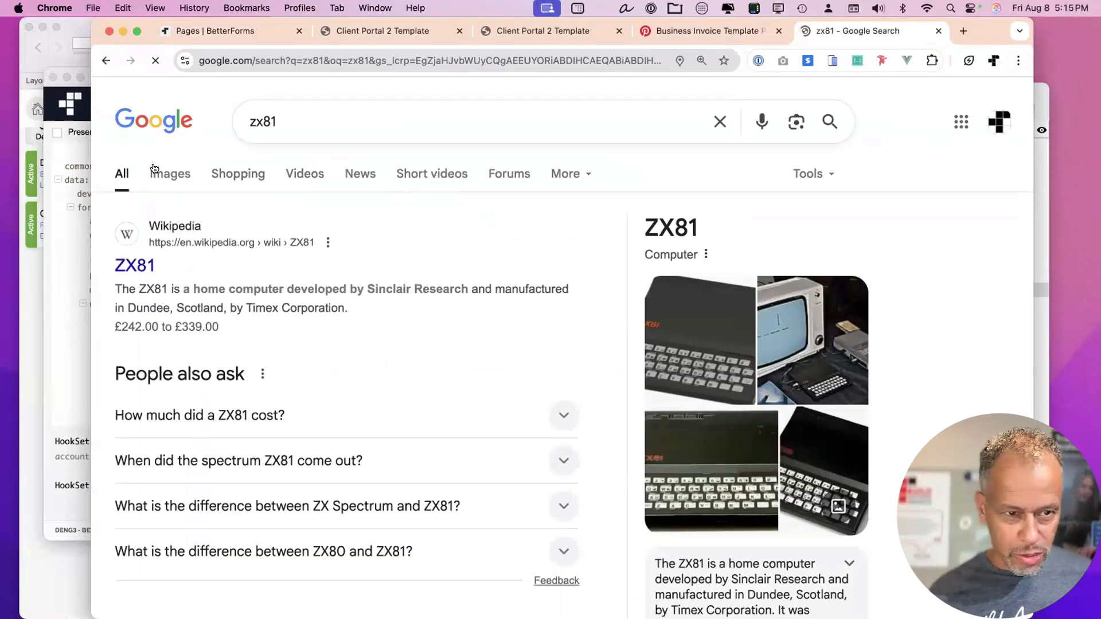
click(165, 173)
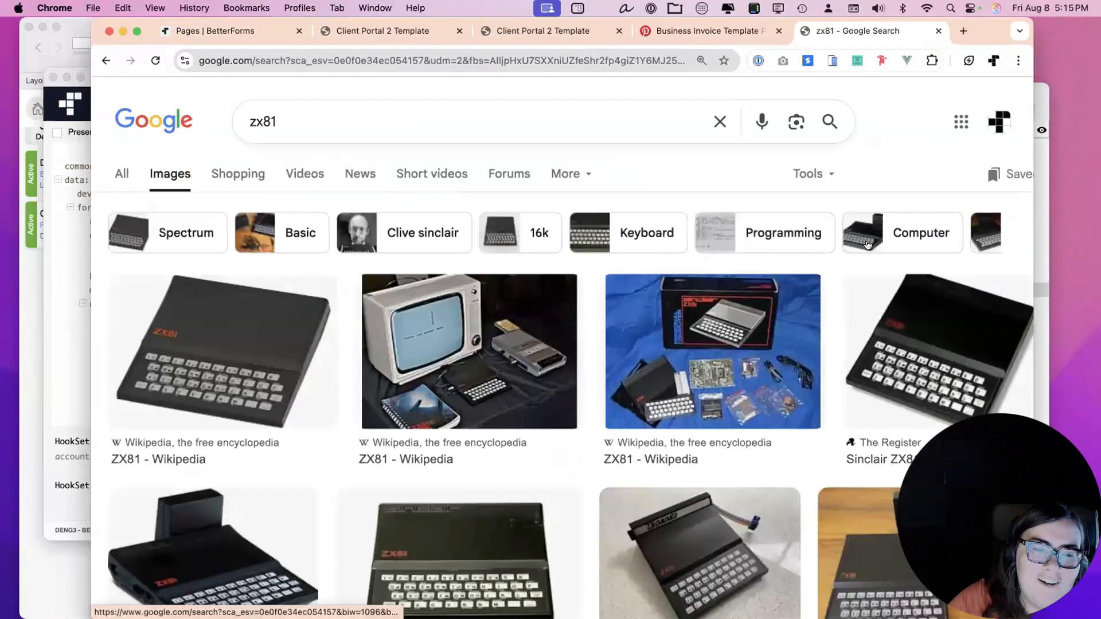
scroll(866, 245, down, 2)
scroll(868, 246, down, 1)
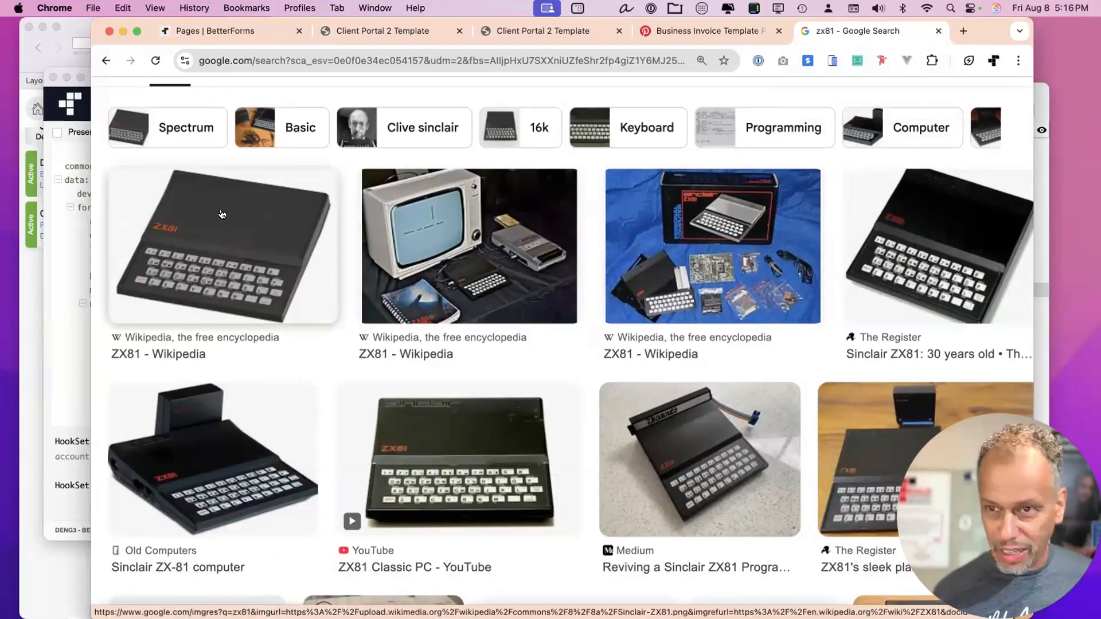
key(super+w)
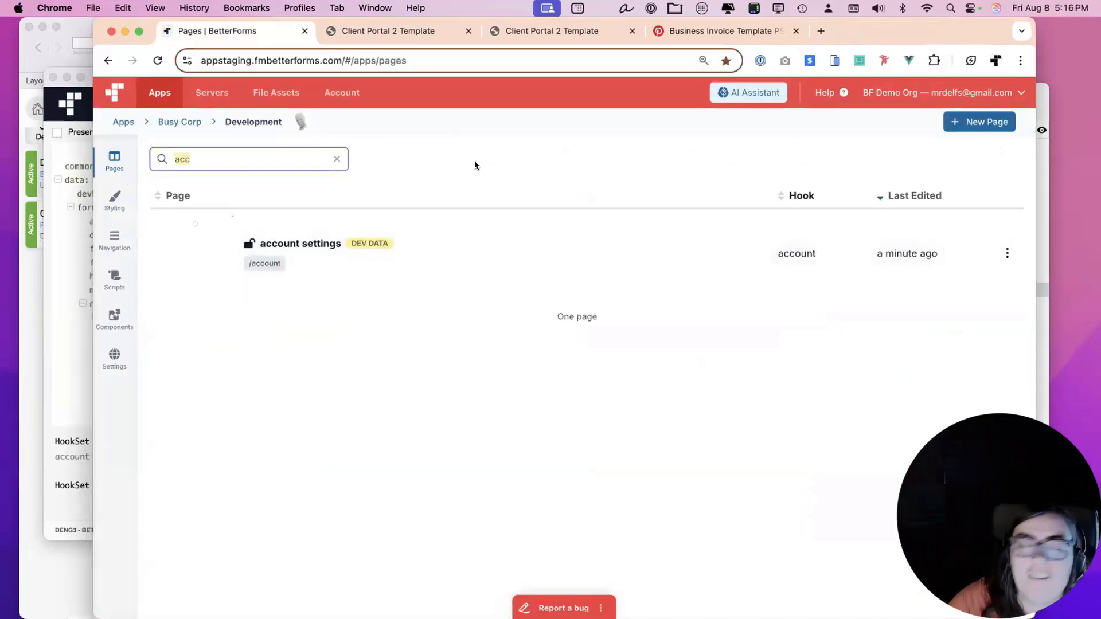
Open the account settings page, go back to the Pages list, and switch to FileMaker.
click(360, 224)
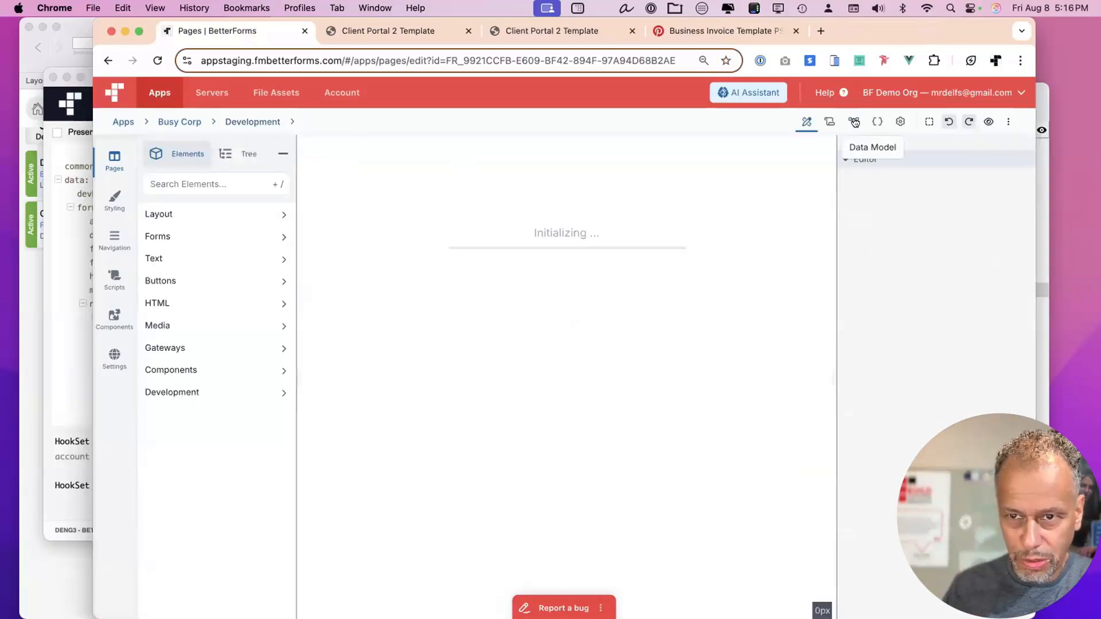
scroll(854, 122, left, 5)
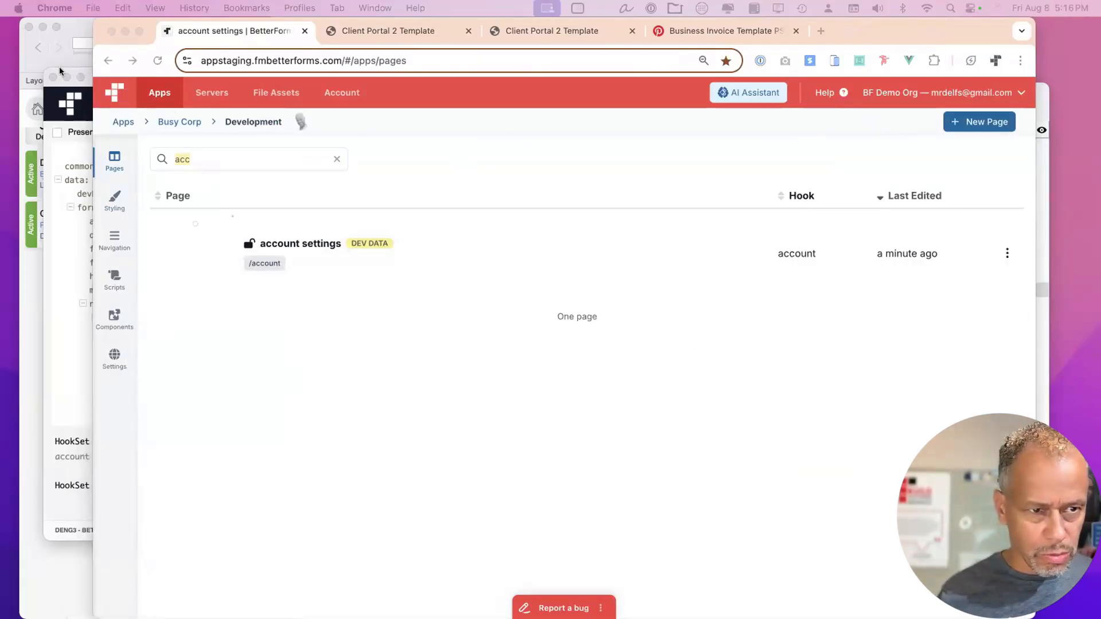
click(85, 36)
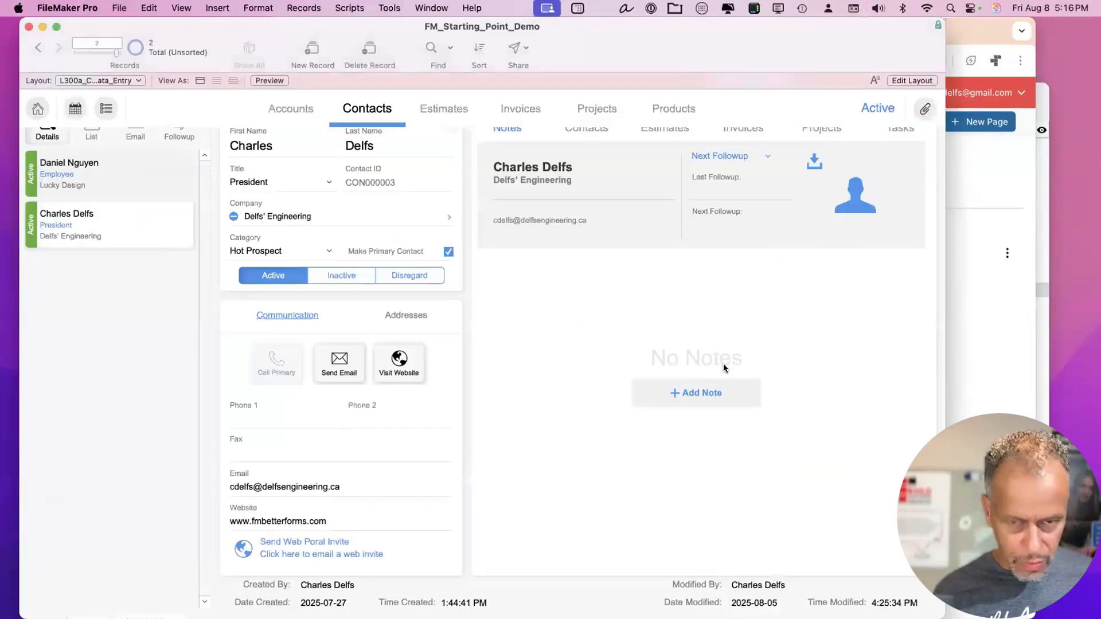
Delete the surplus blank lines in BF - onFormRequest - account and save the script.
key(super+shift+s)
drag(524, 101, 509, 115)
drag(534, 18, 533, 18)
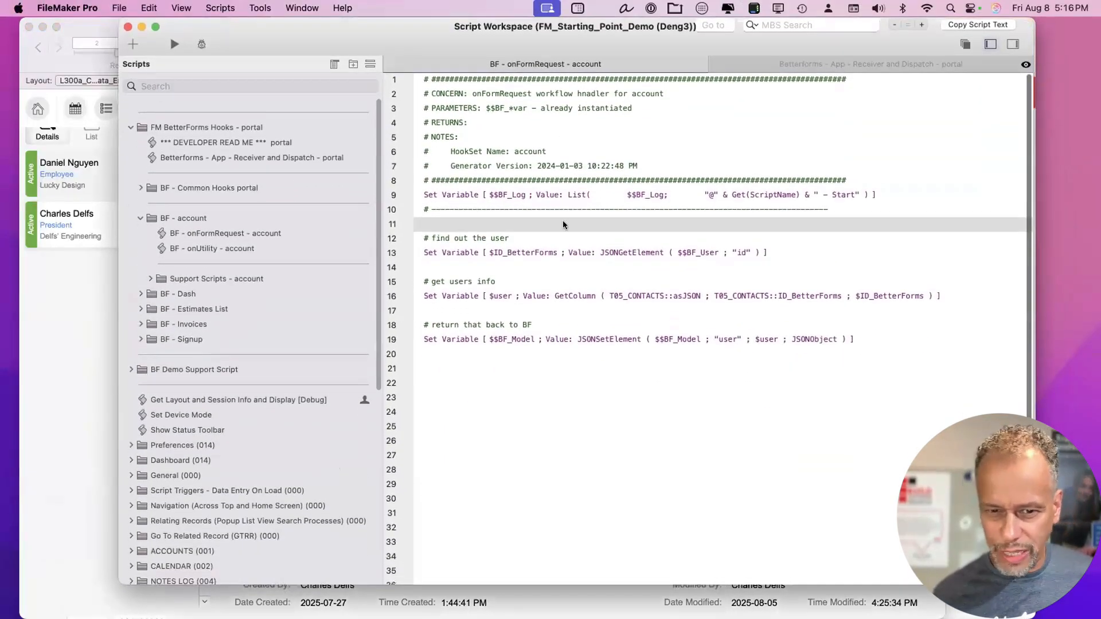
scroll(559, 237, down, 3)
click(521, 305)
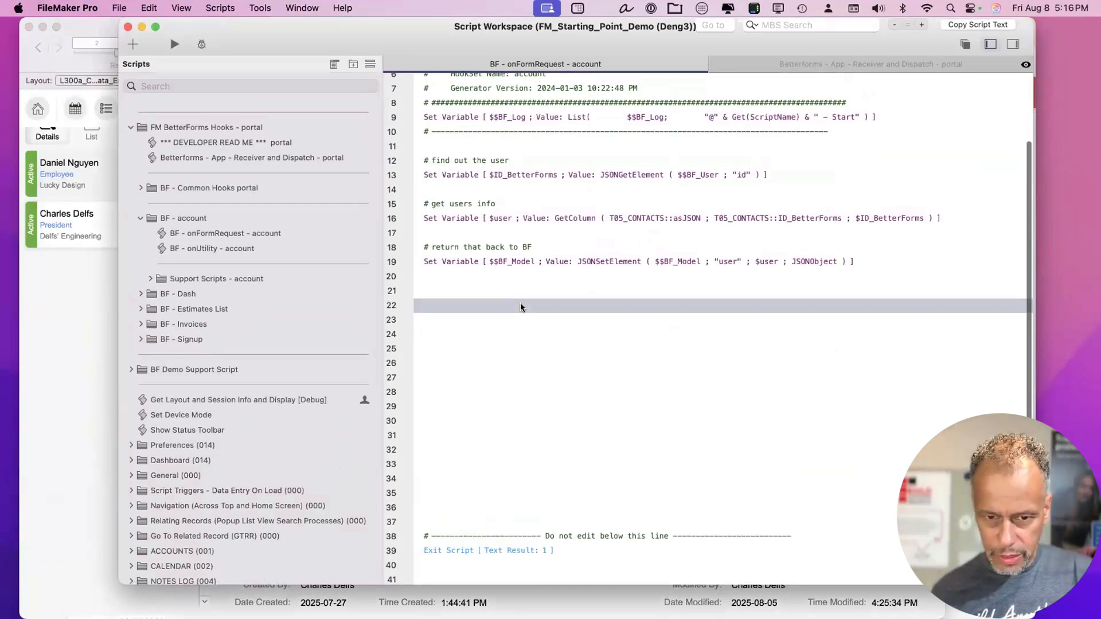
key(BackSpace)
key(BackSpace)
key(BackSpace)
key(BackSpace)
key(BackSpace)
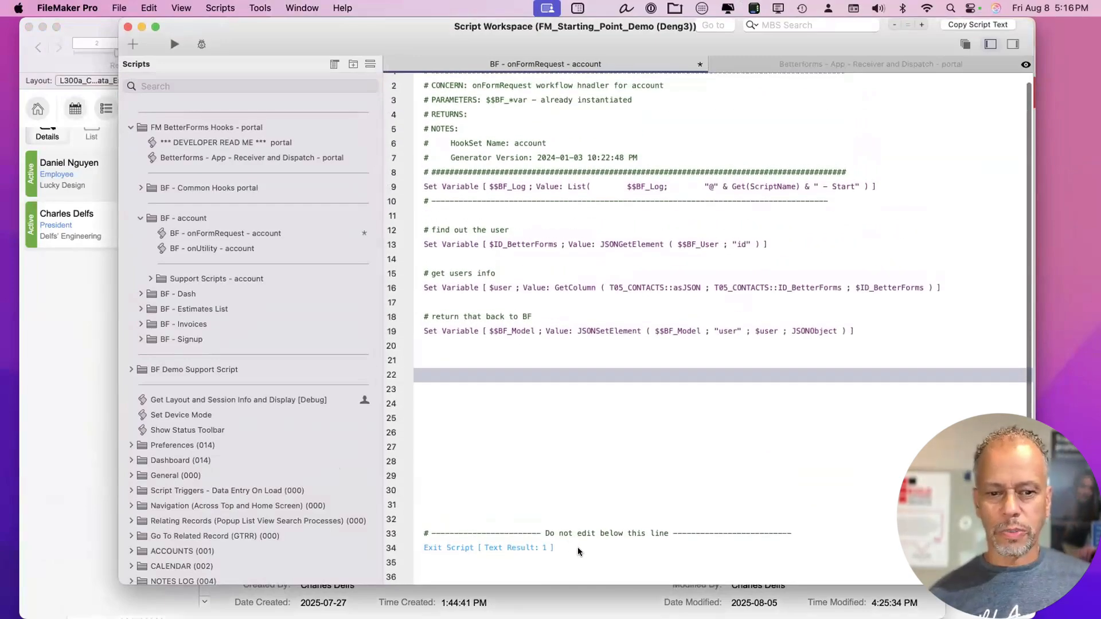
click(579, 547)
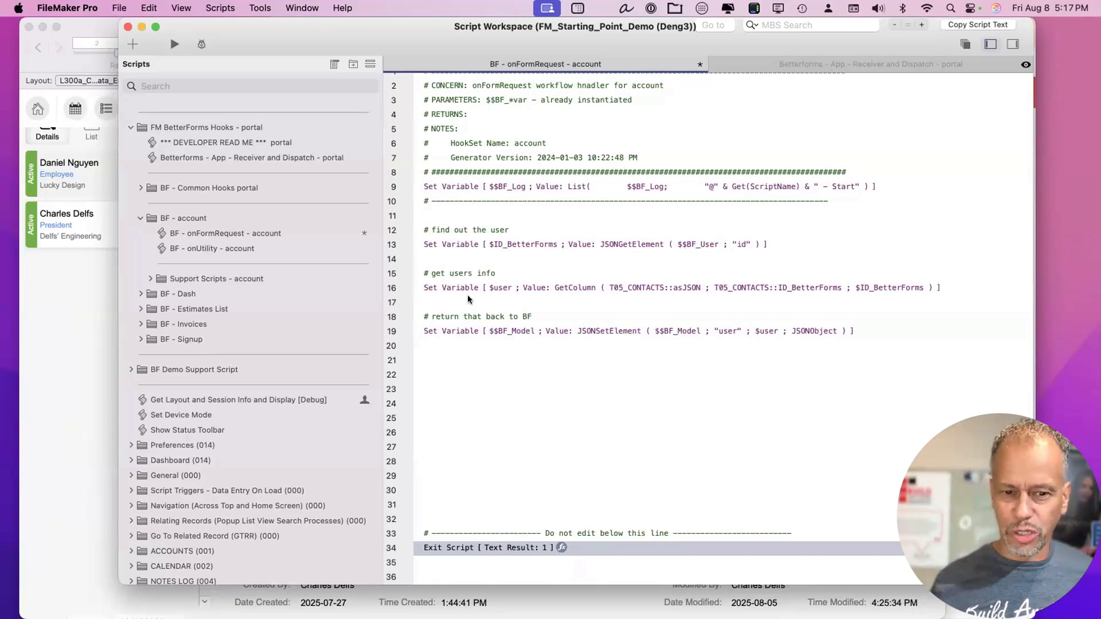
click(513, 391)
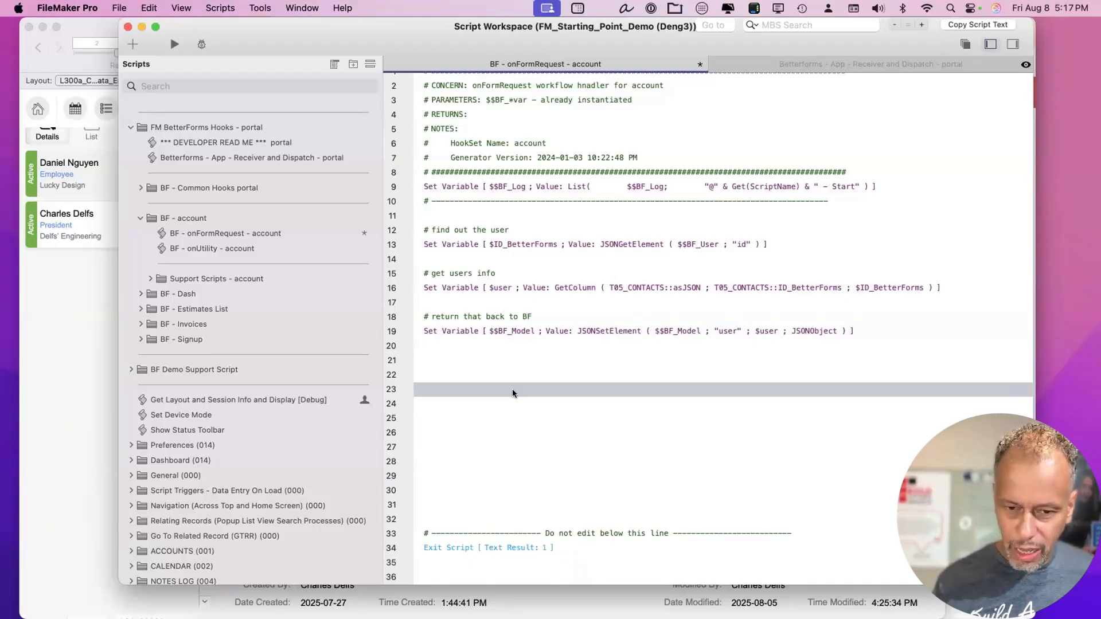
key(BackSpace)
key(BackSpace)
key(BackSpace)
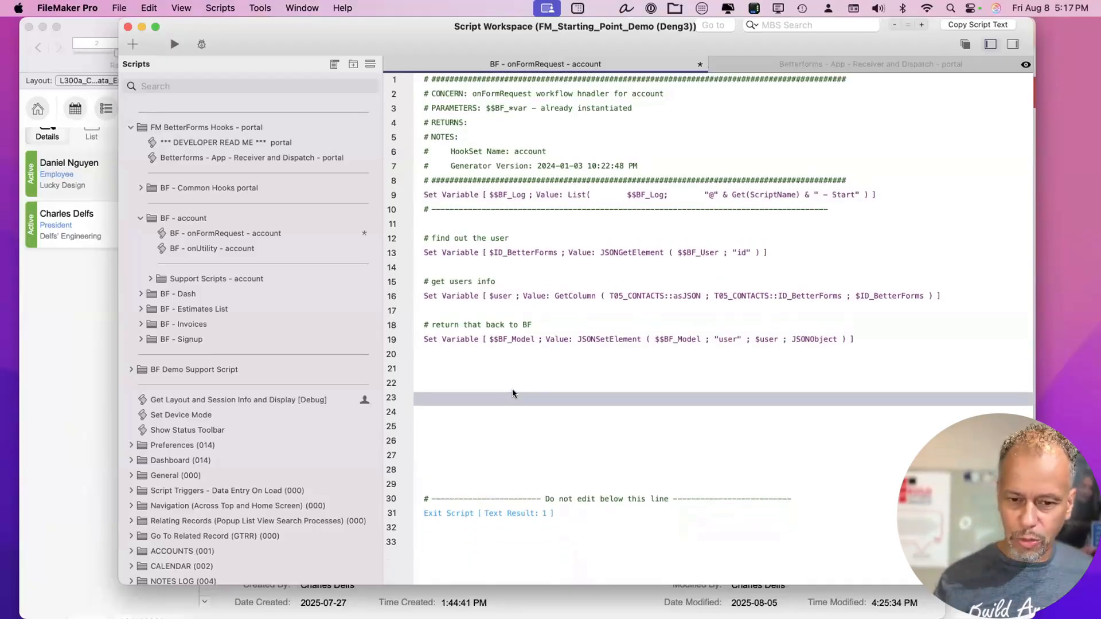
click(578, 513)
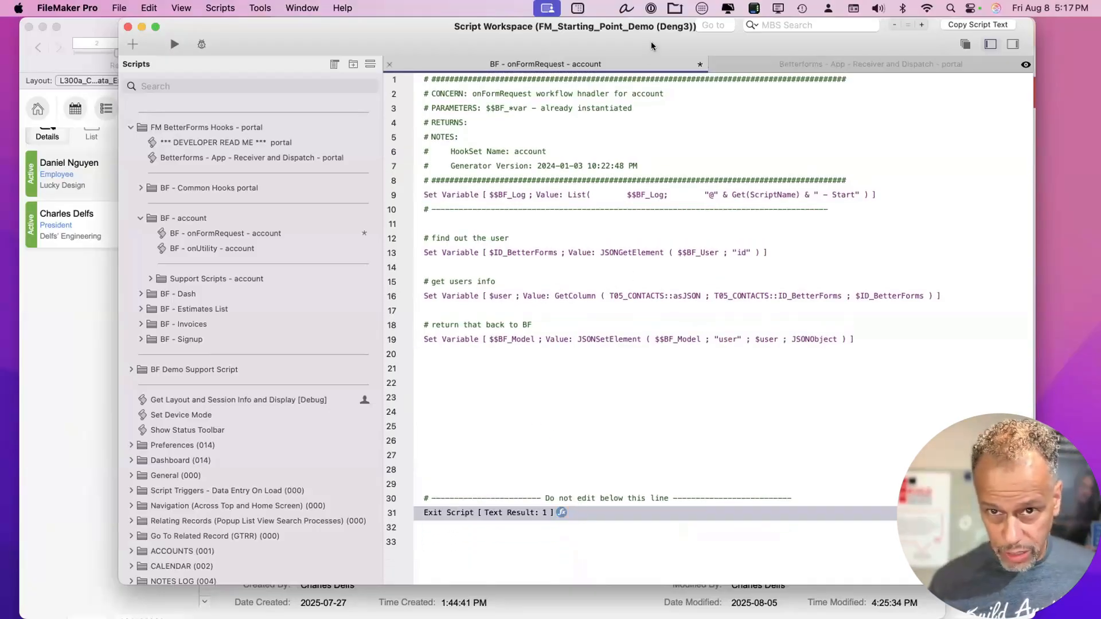
drag(652, 40, 655, 41)
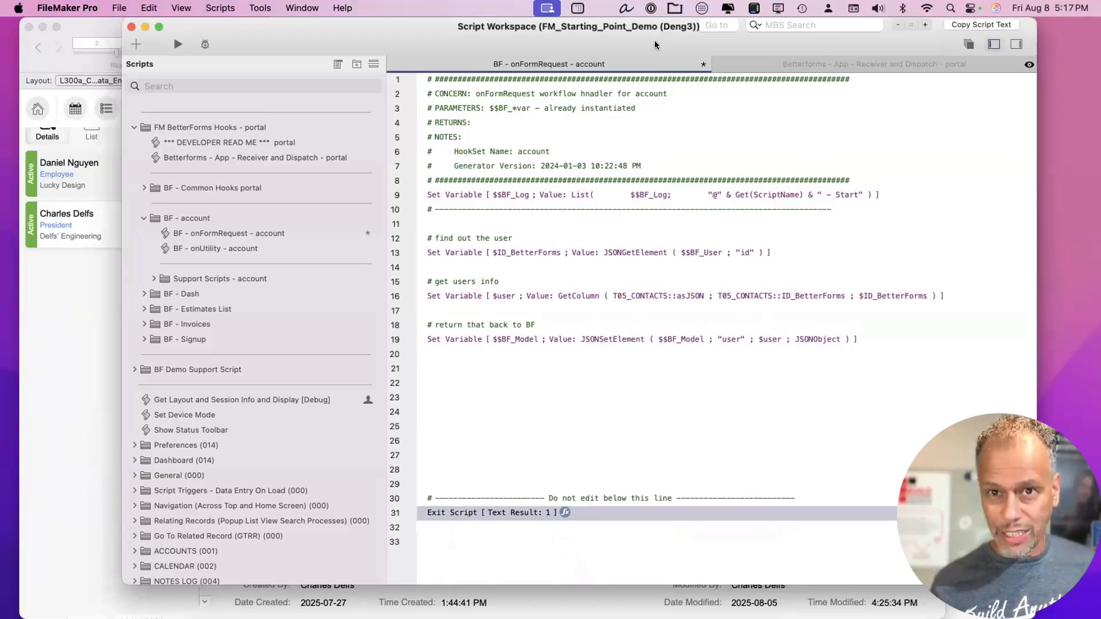
key(super+s)
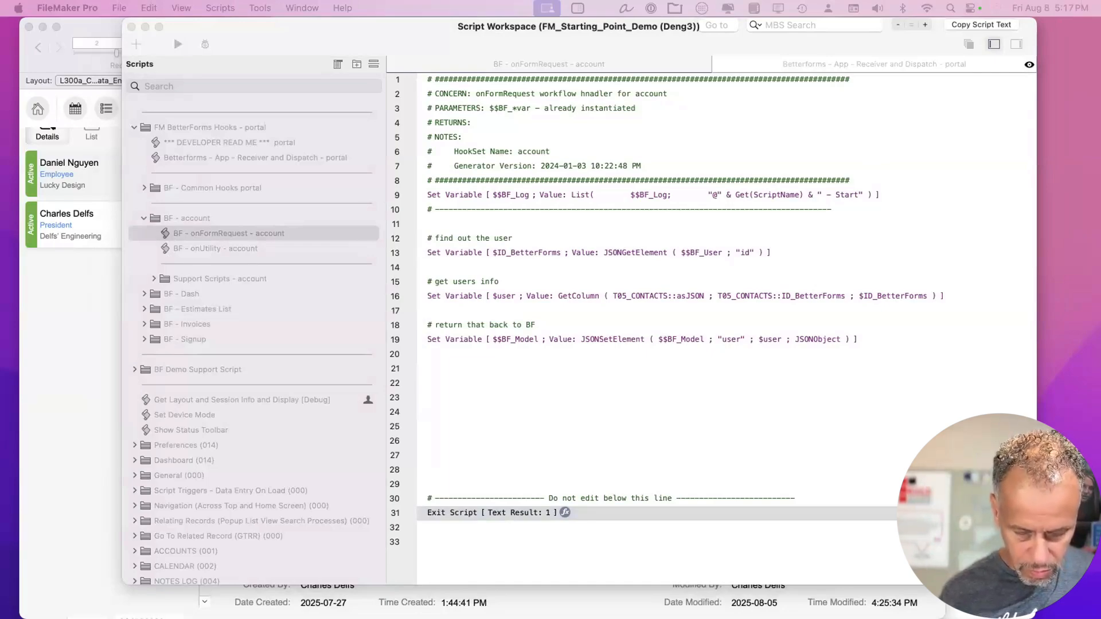
Close the script and reopen the account settings page editor in the browser.
click(516, 139)
key(super+w)
key(super+w)
key(super+w)
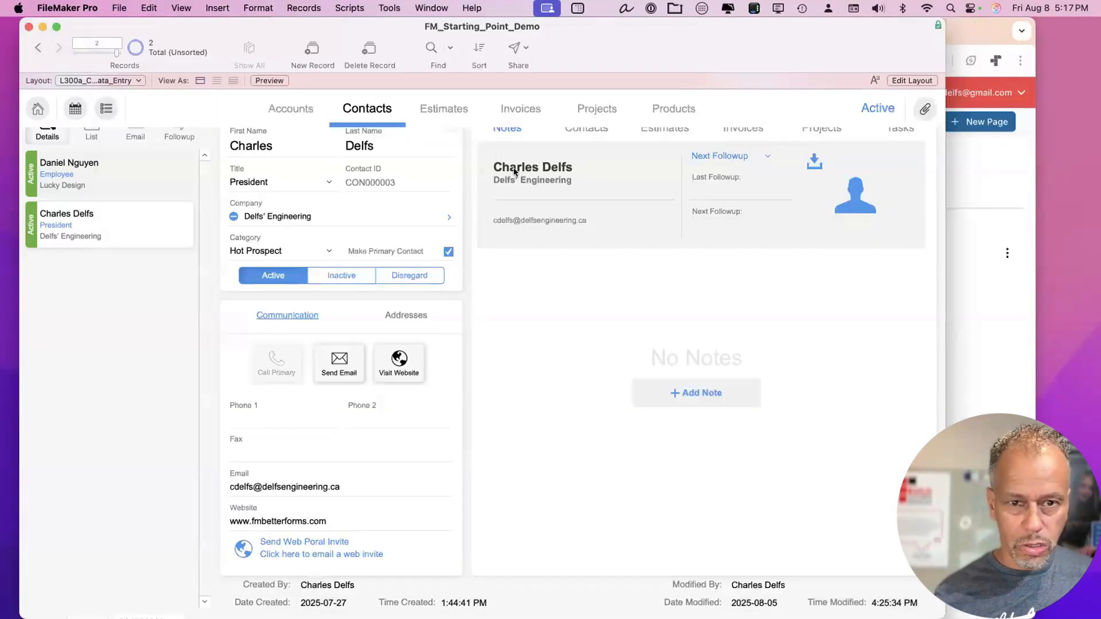
click(960, 26)
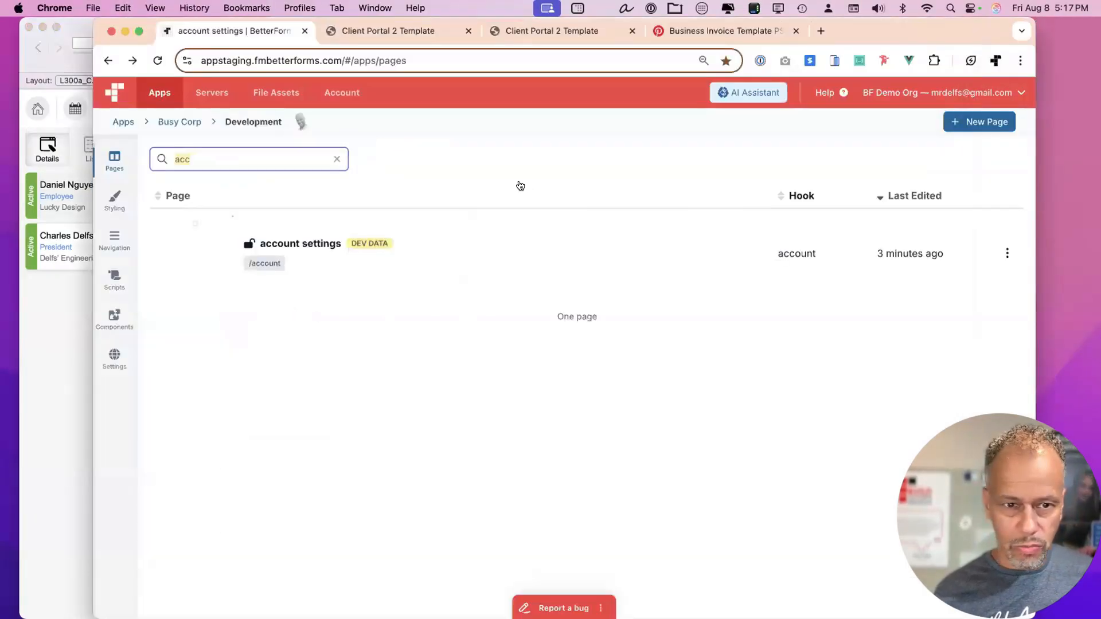
click(418, 243)
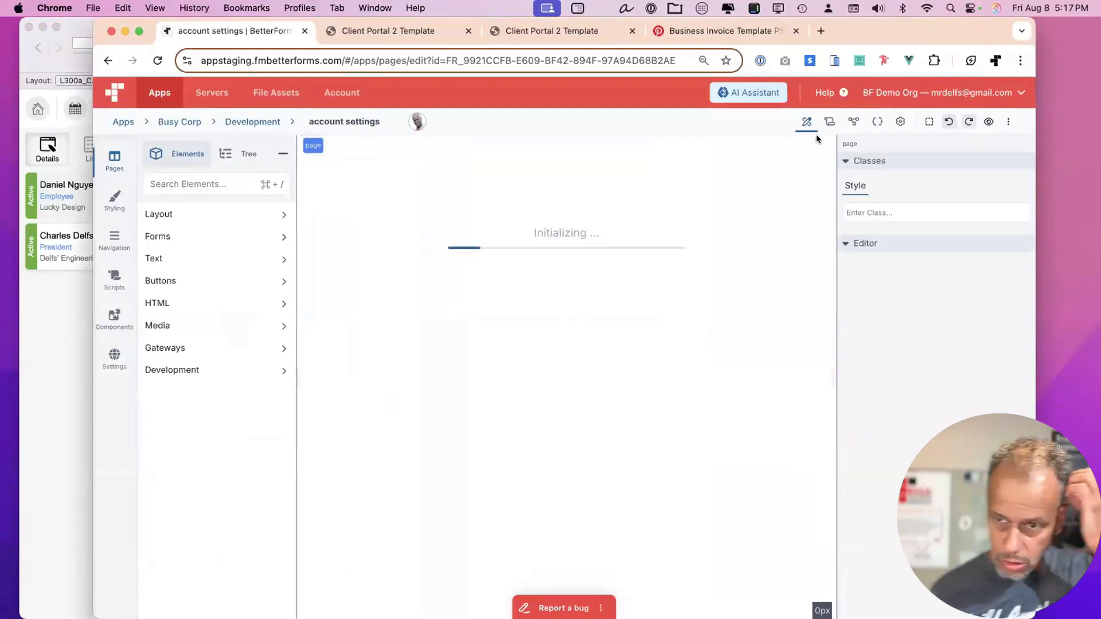
View the portal Account Settings data model and copy the whole model JSON.
click(853, 122)
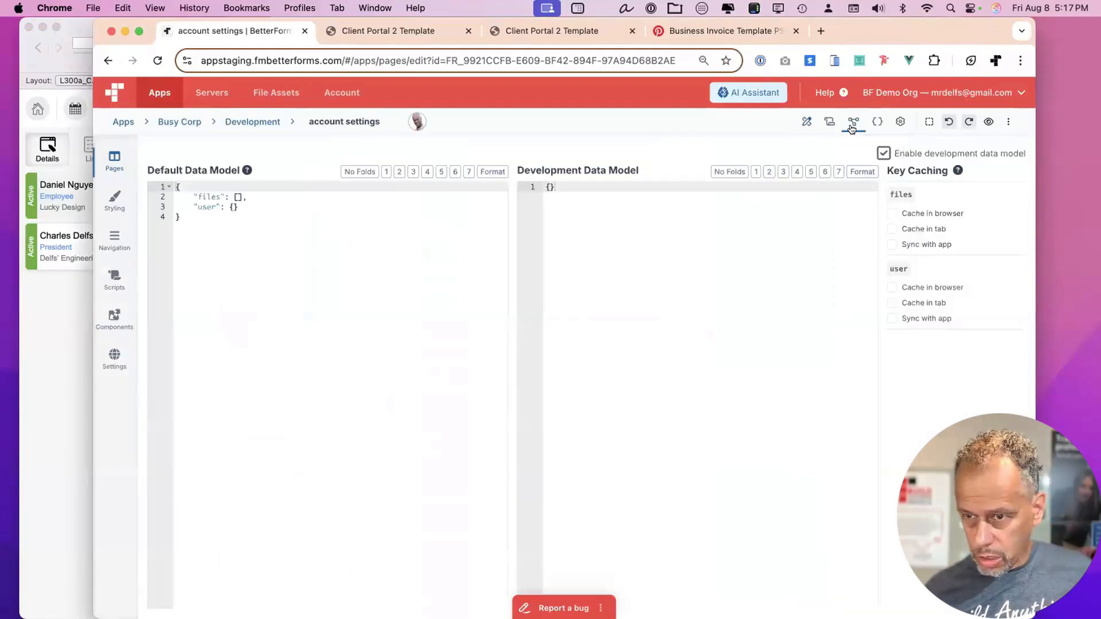
click(398, 30)
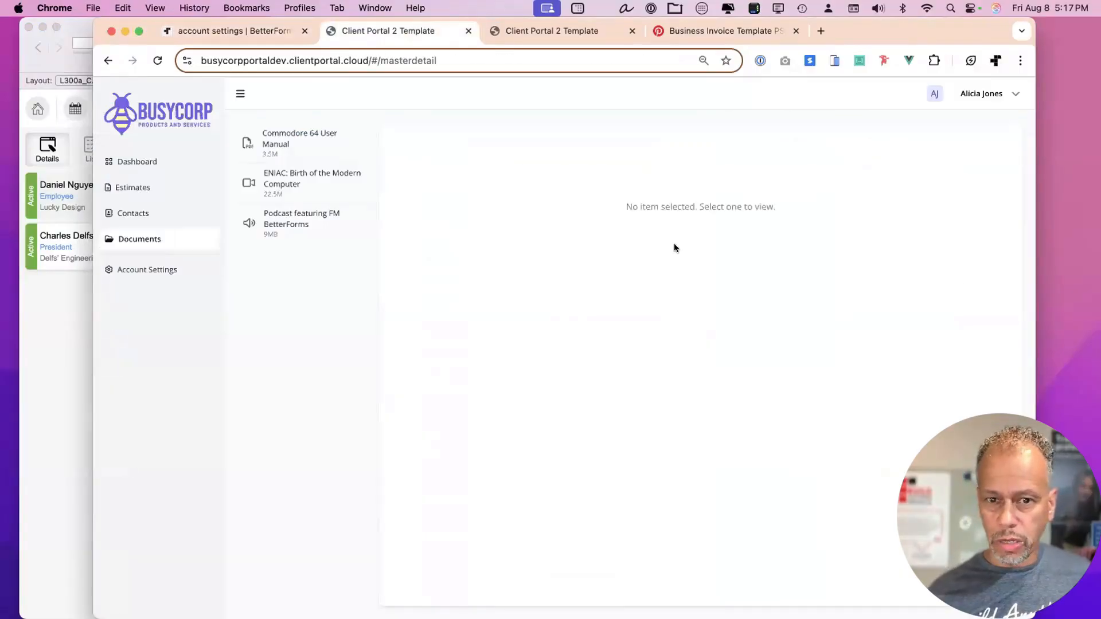
click(154, 272)
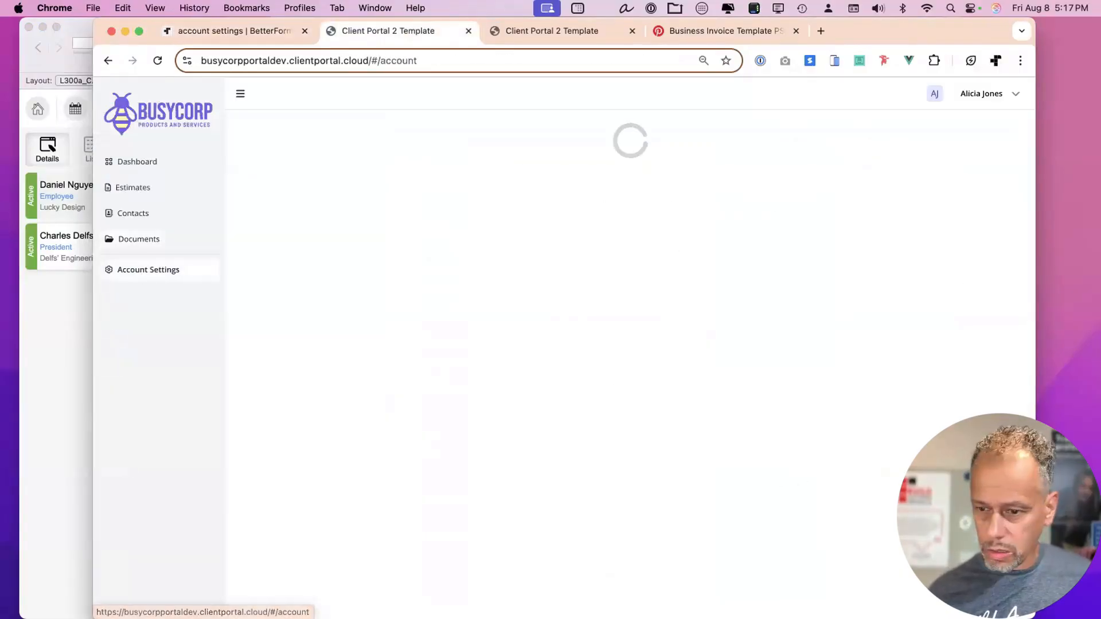
key(ctrl+shift+d)
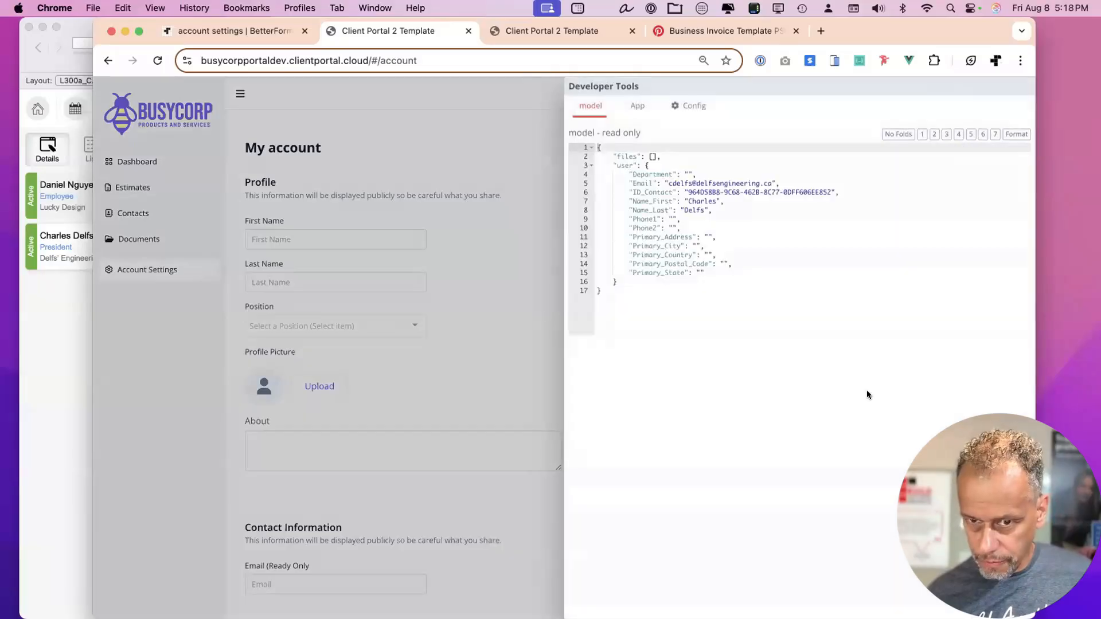
drag(727, 278, 577, 170)
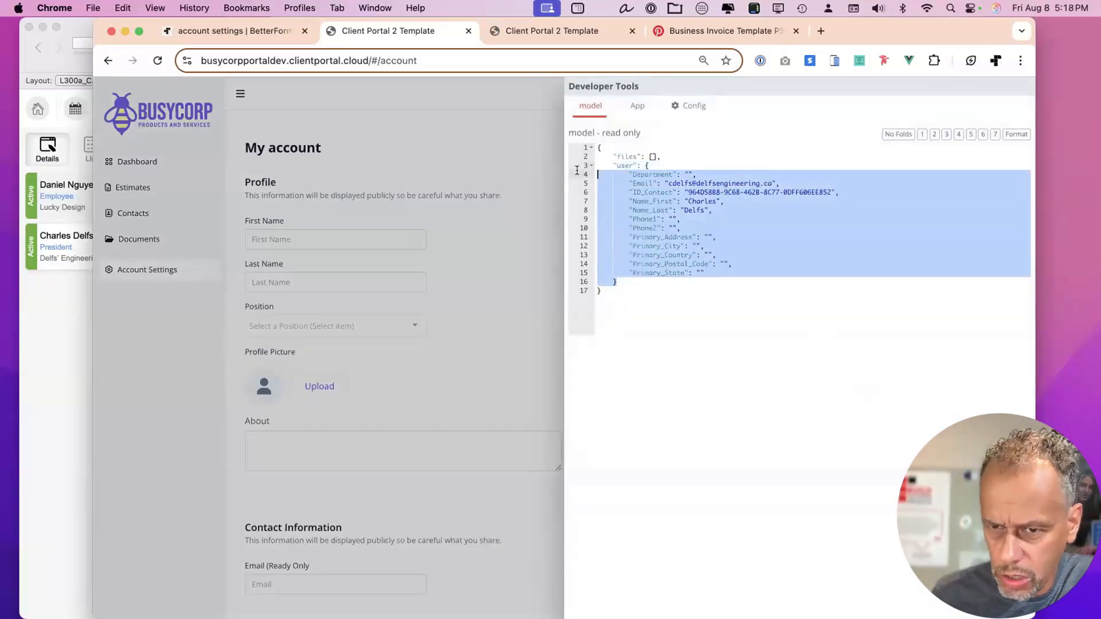
click(665, 198)
drag(672, 219, 677, 228)
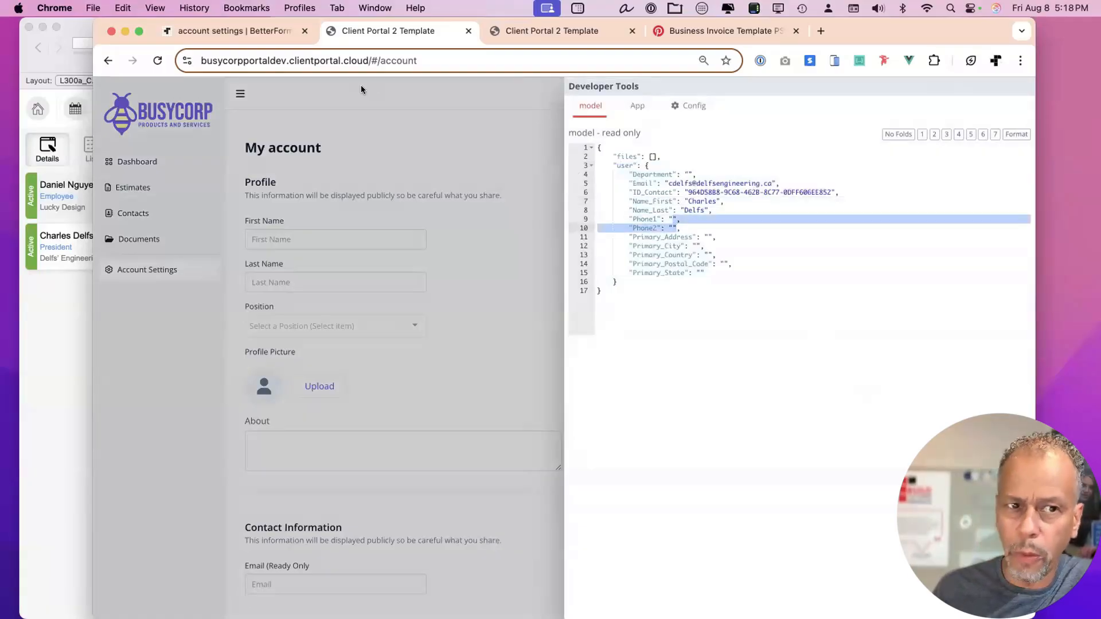
click(721, 271)
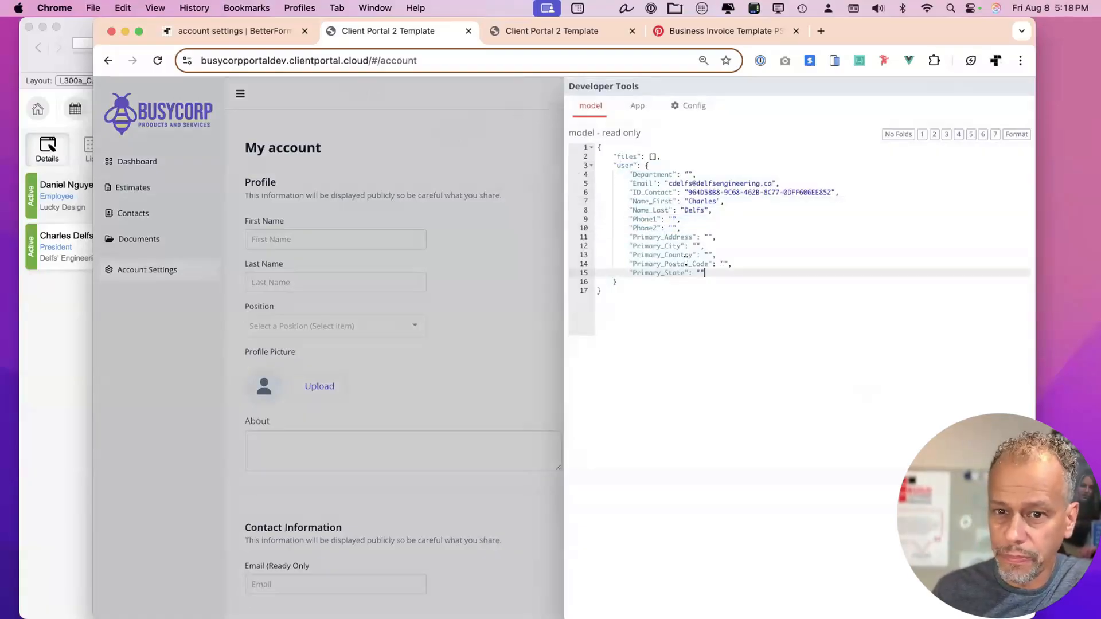
key(cmd+a)
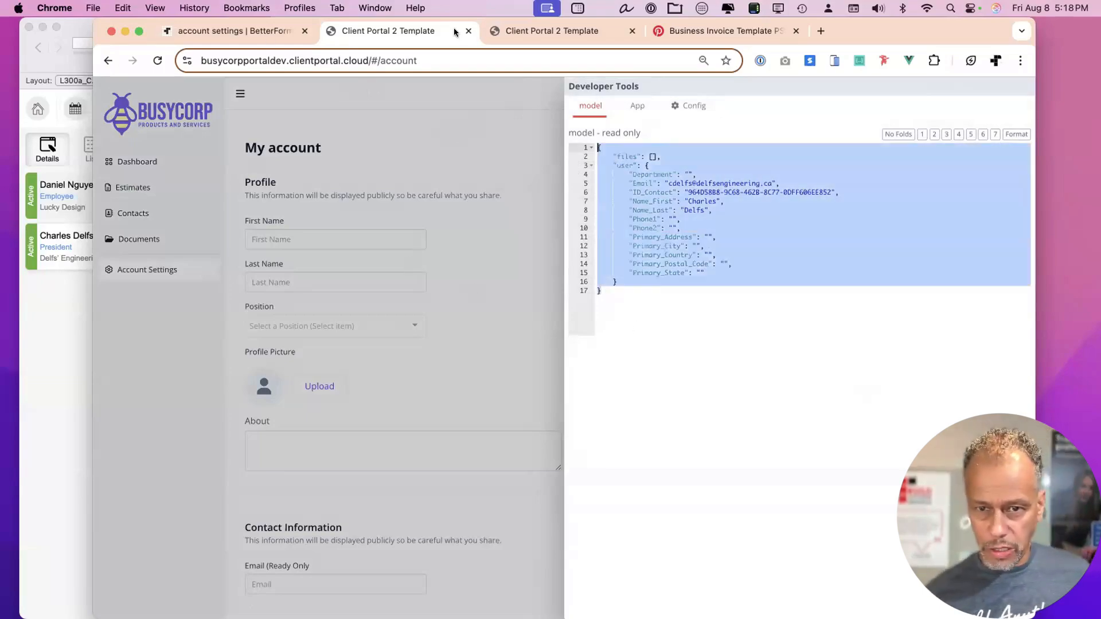
key(cmd+c)
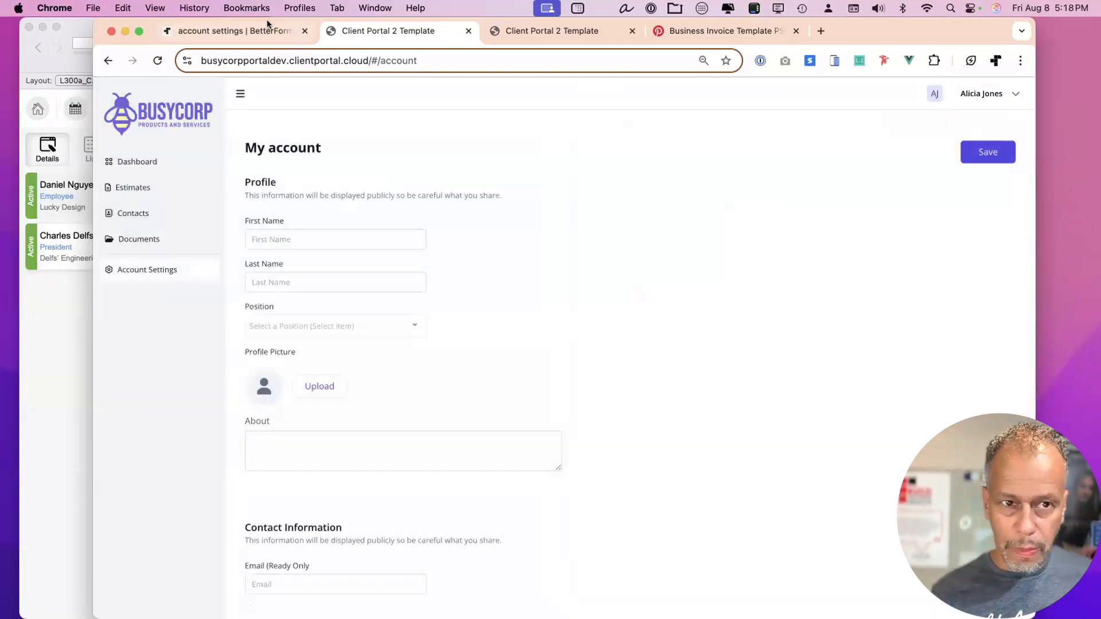
Check the First Name input's model binding in the editor against the portal's model.
click(247, 31)
click(805, 121)
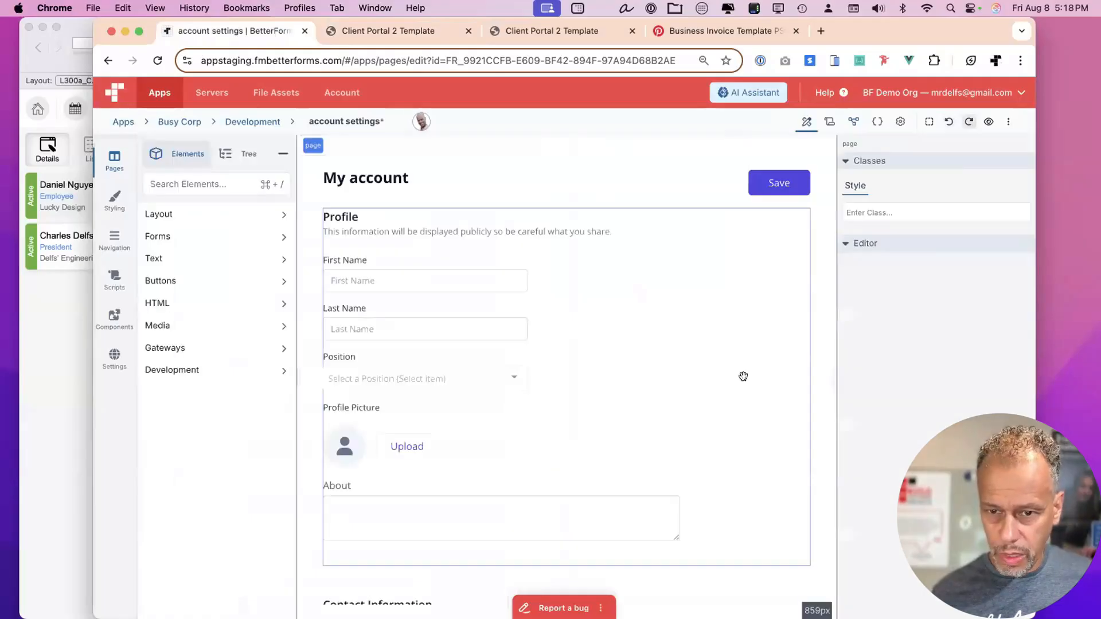
click(448, 278)
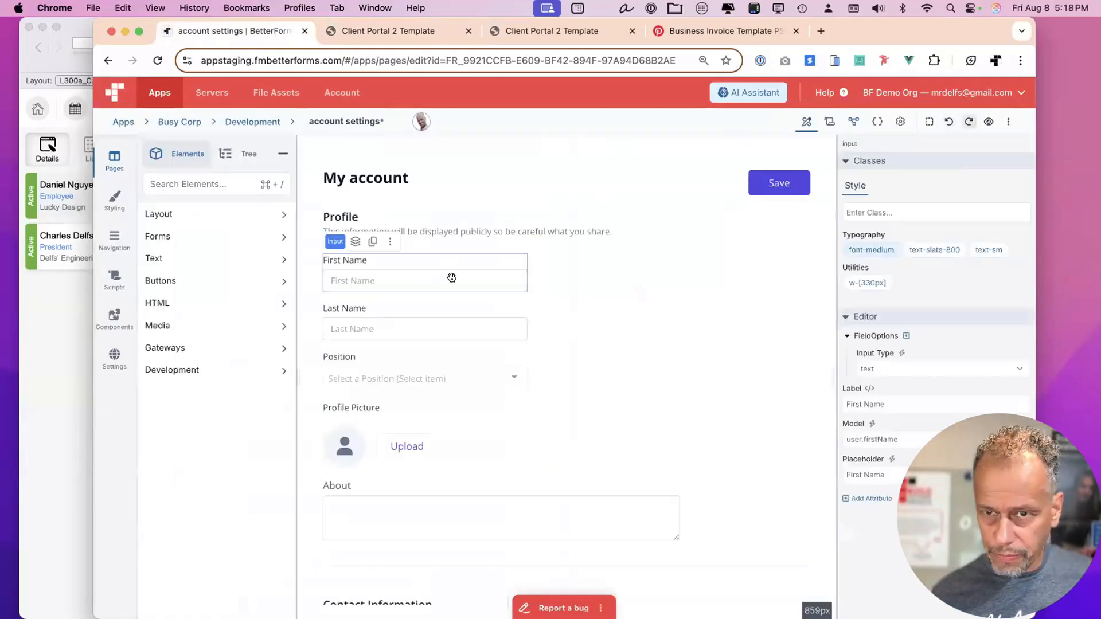
click(402, 31)
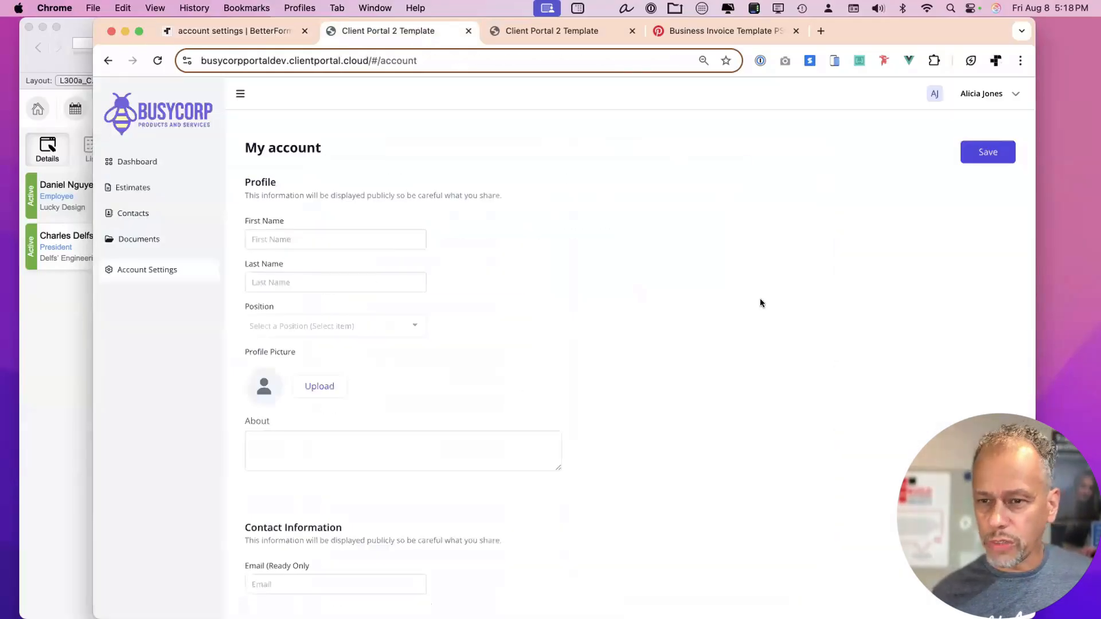
key(ctrl+shift+d)
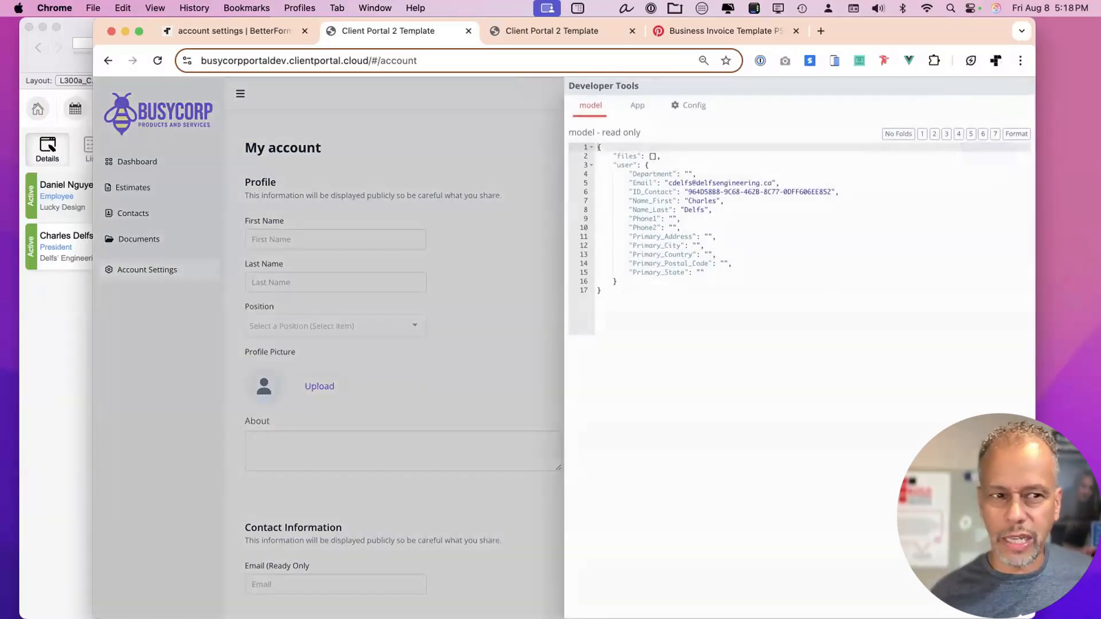
click(69, 314)
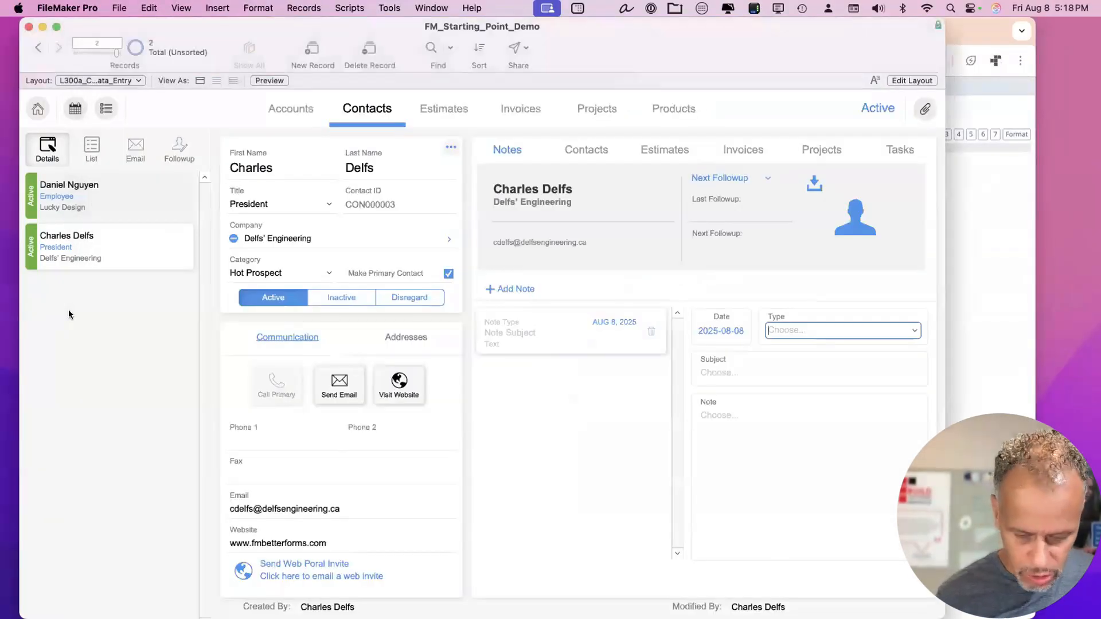
Check the Contact ID field's mapping in Layout mode, cancel unchanged, and return to Browse mode.
key(super+l)
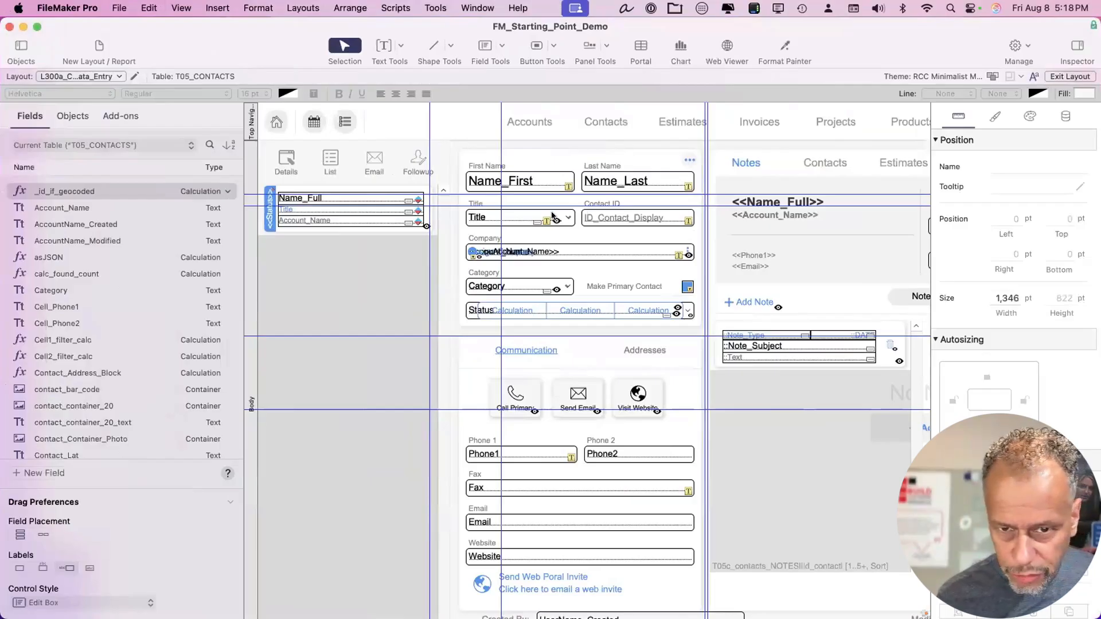
double_click(624, 213)
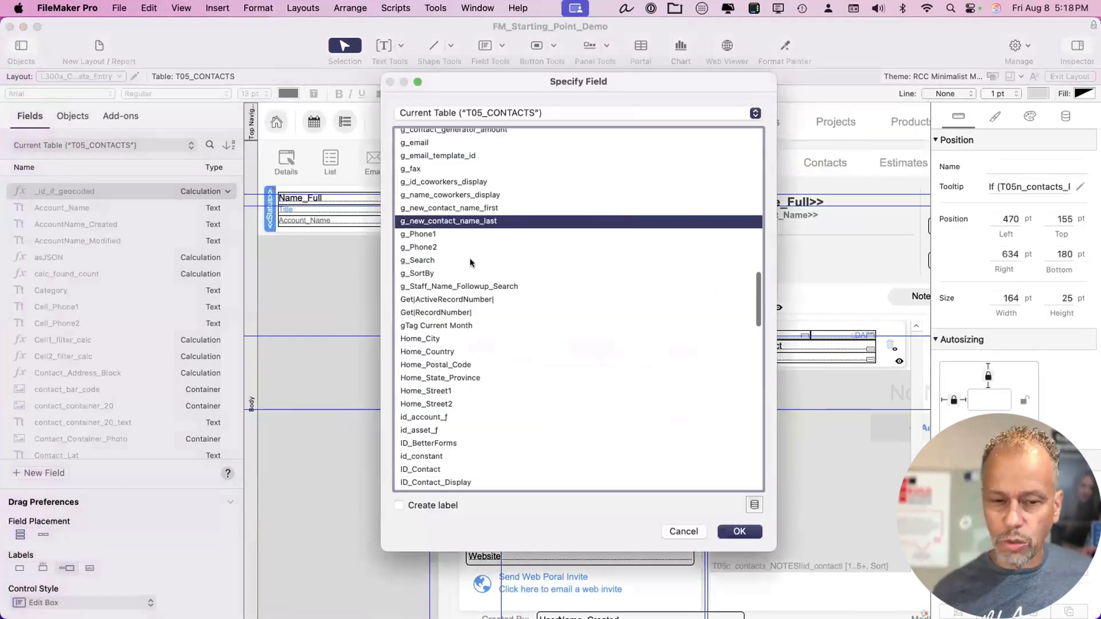
click(474, 391)
click(470, 156)
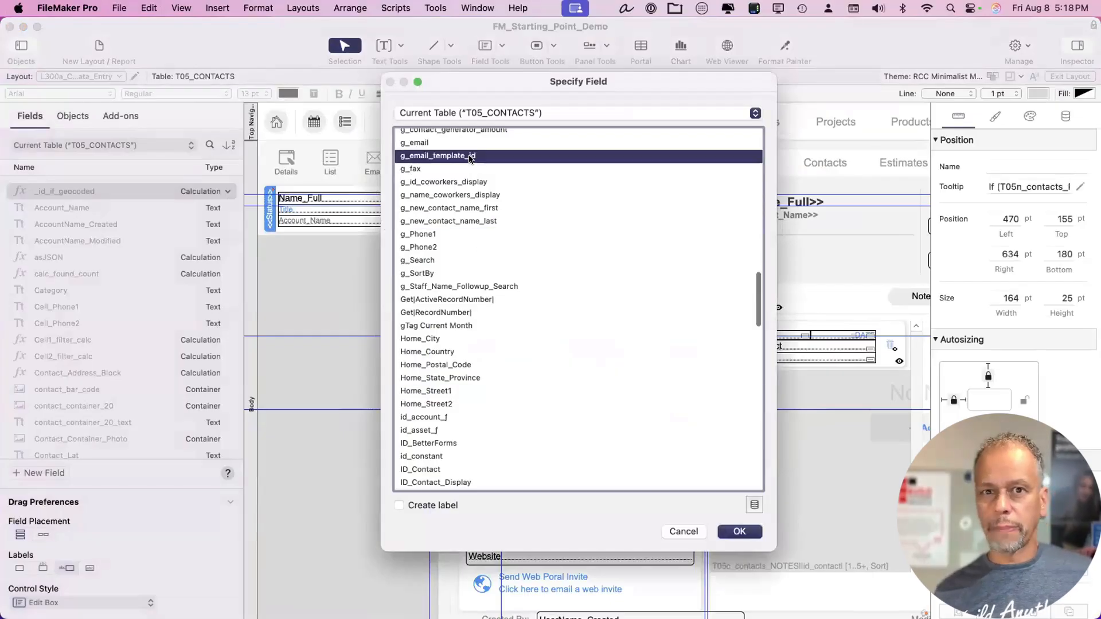
key(Escape)
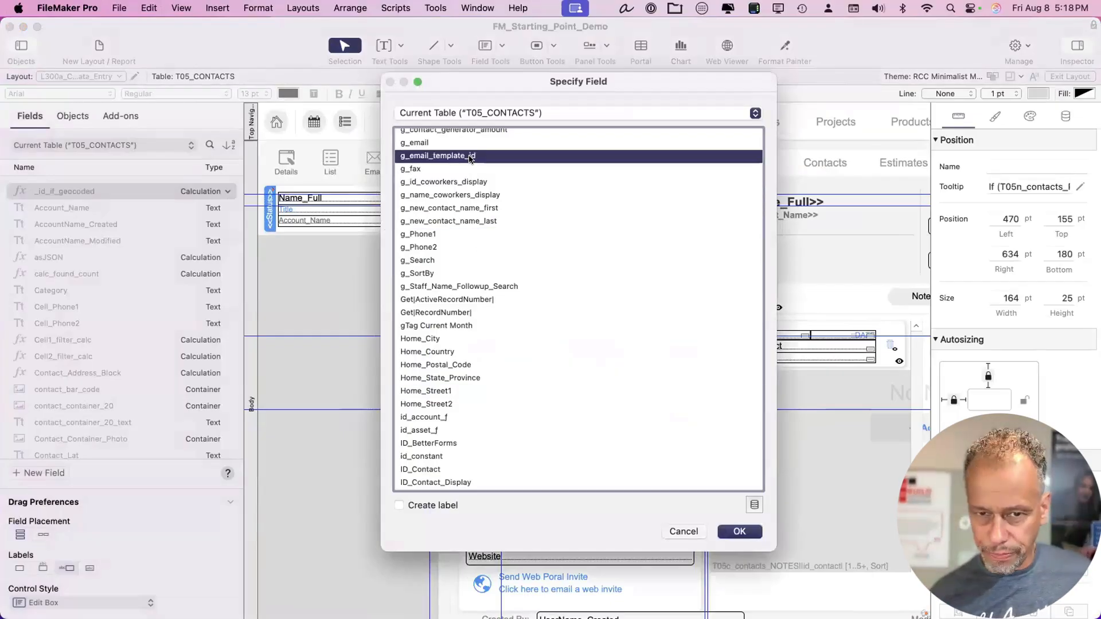
key(super+b)
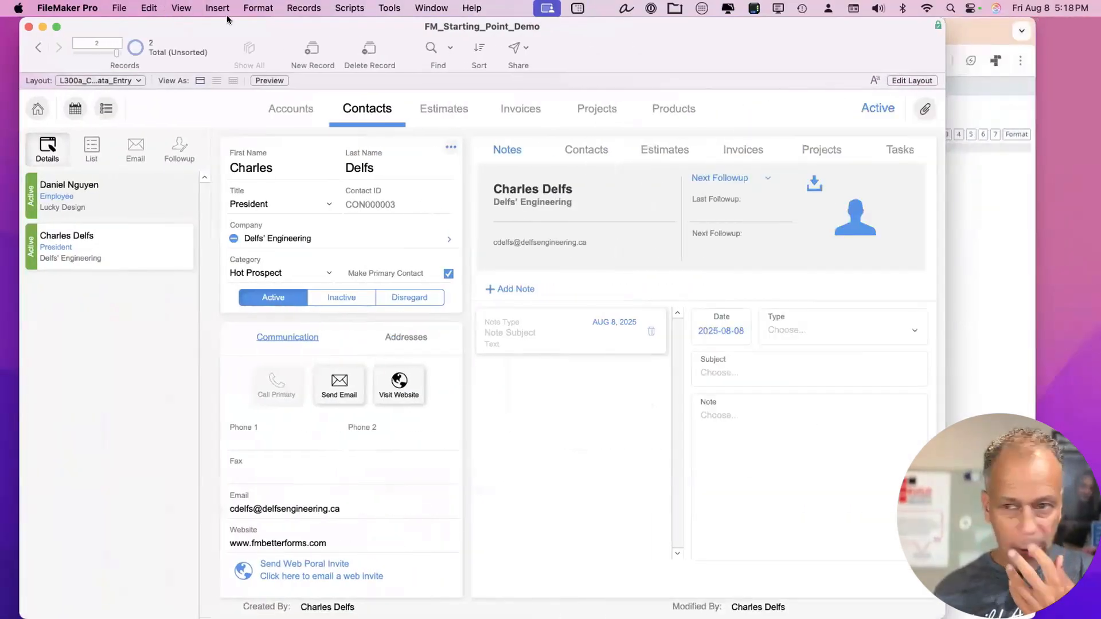
click(985, 276)
Copy the Name_First key, type 'hello' into First Name, and confirm it lands under firstName.
double_click(659, 200)
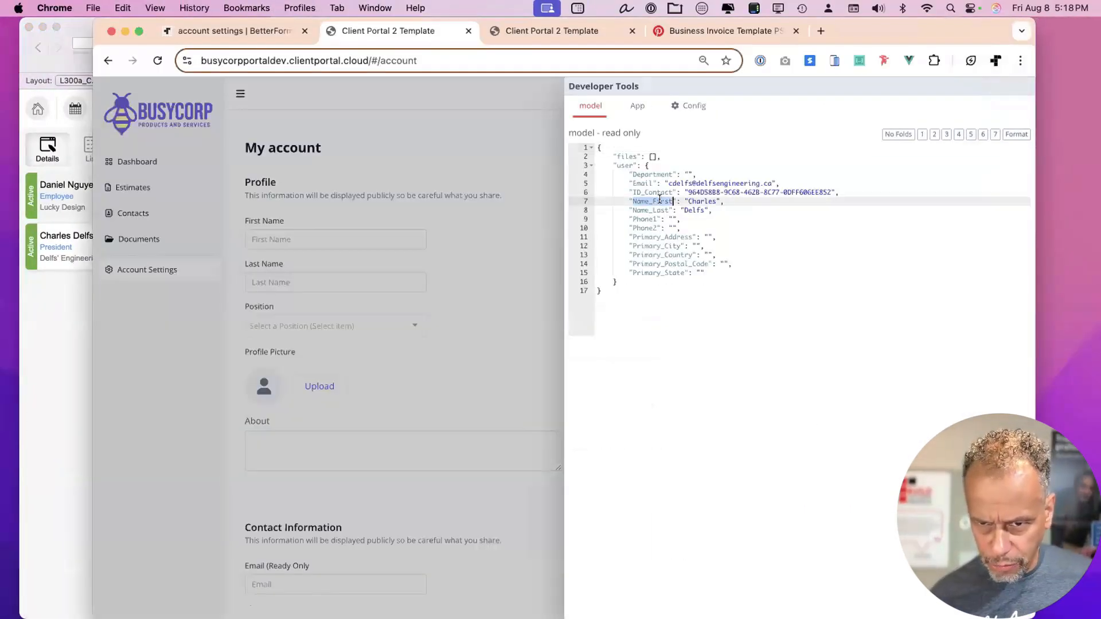
key(super+c)
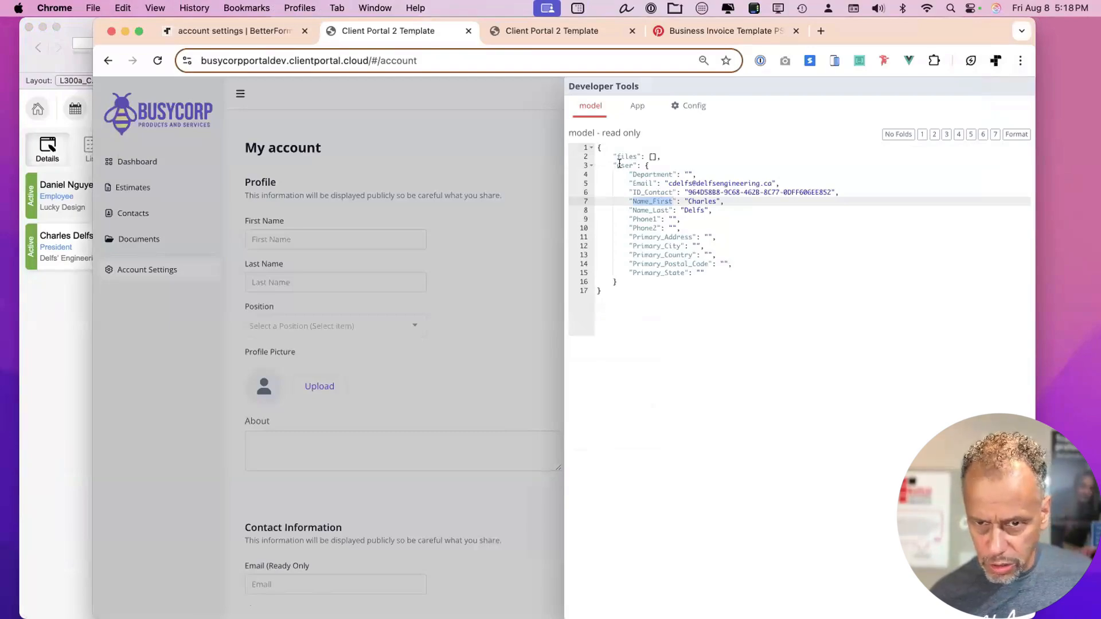
click(466, 227)
click(313, 244)
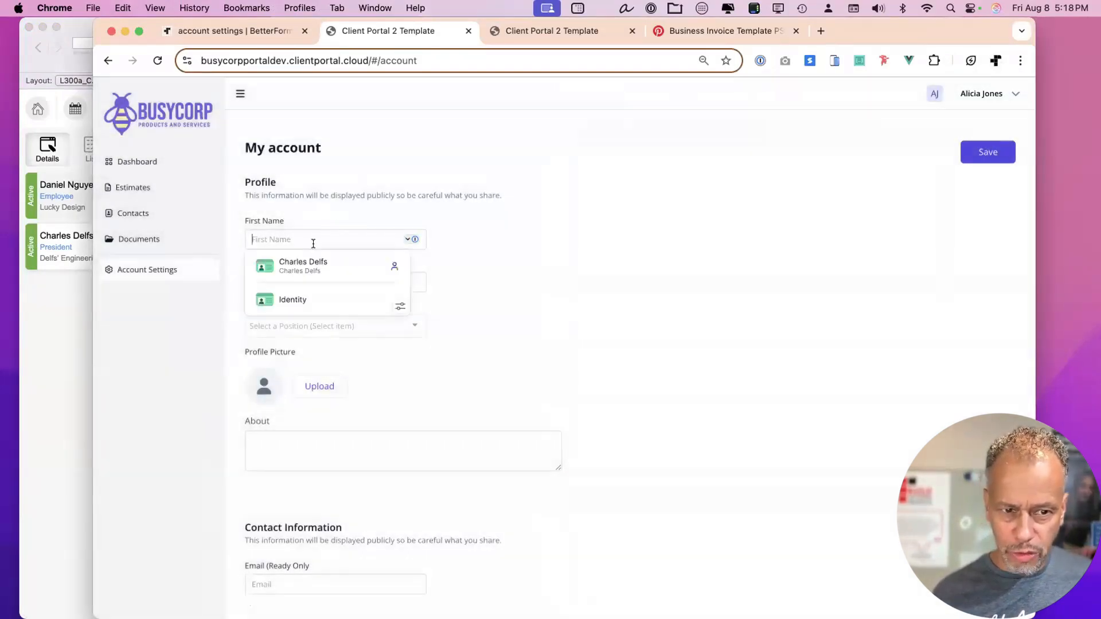
text(hello)
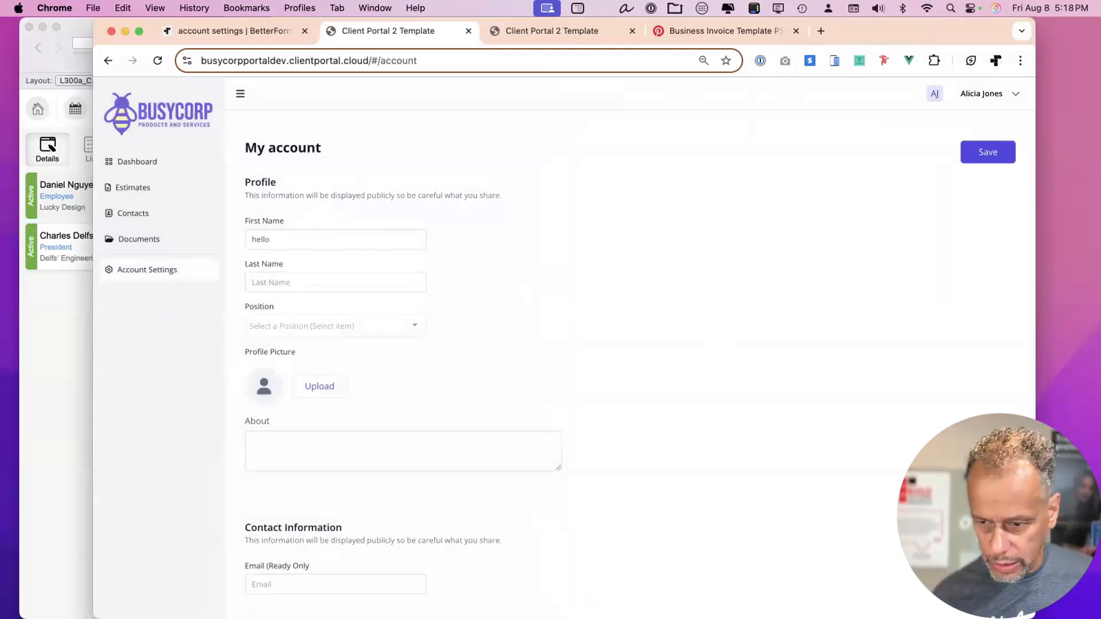
key(ctrl+shift+d)
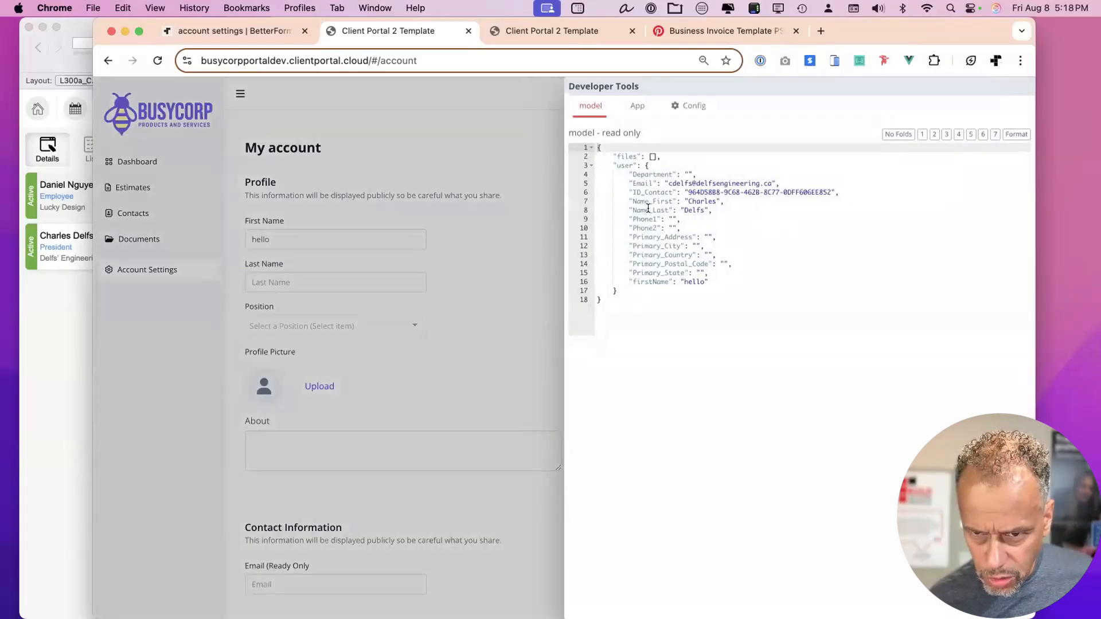
double_click(643, 282)
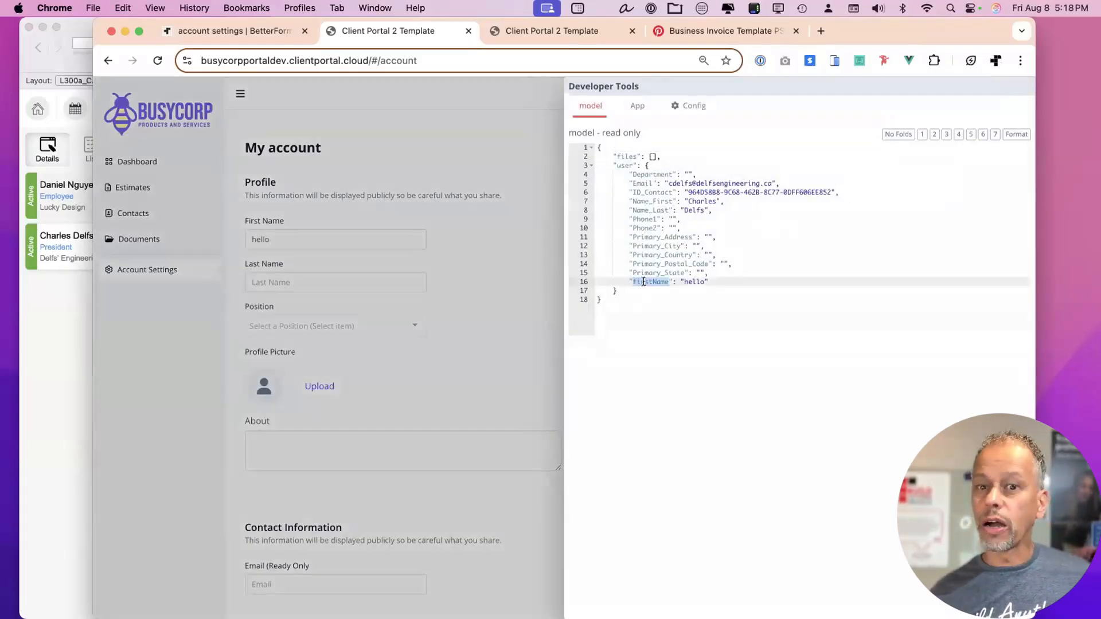
click(413, 140)
click(273, 30)
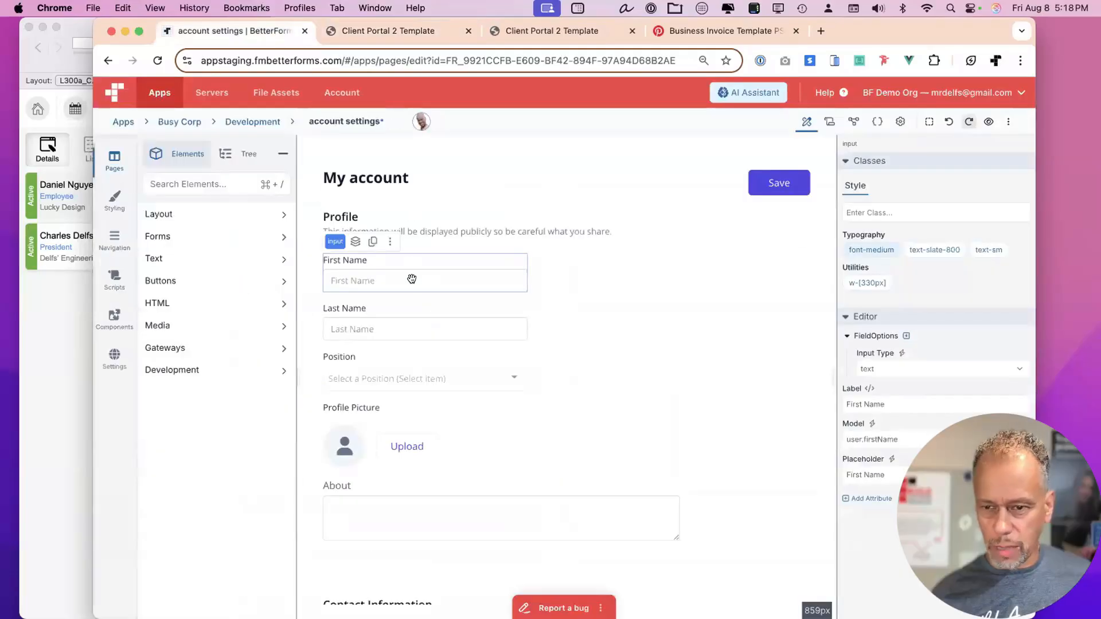
Bind the First Name and Last Name inputs to user.Name_First and user.Name_Last.
double_click(878, 440)
key(super+v)
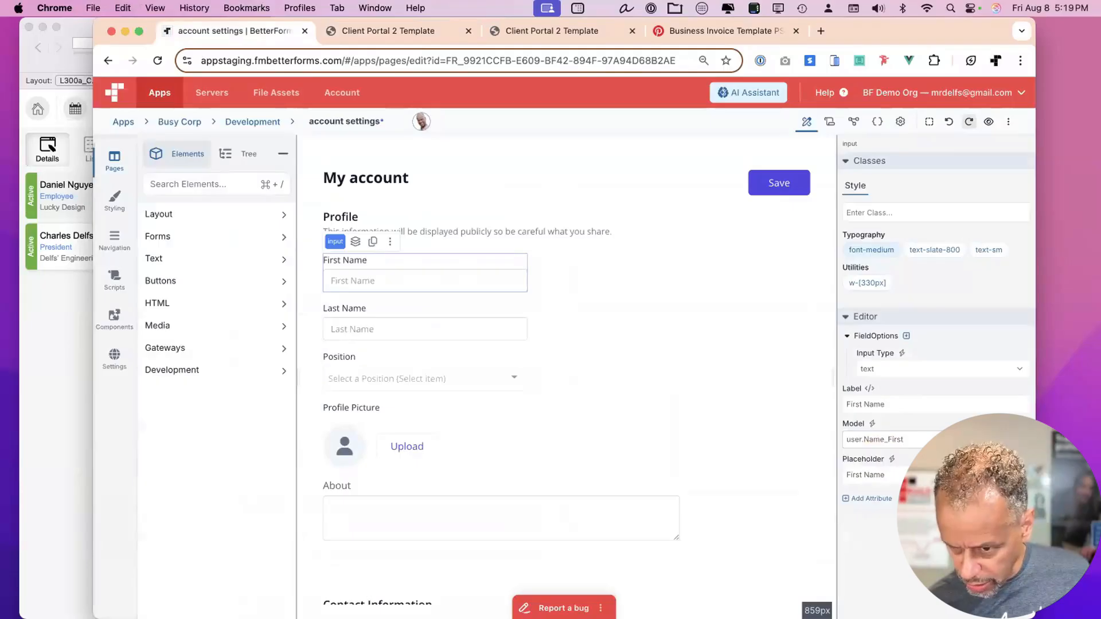
click(472, 317)
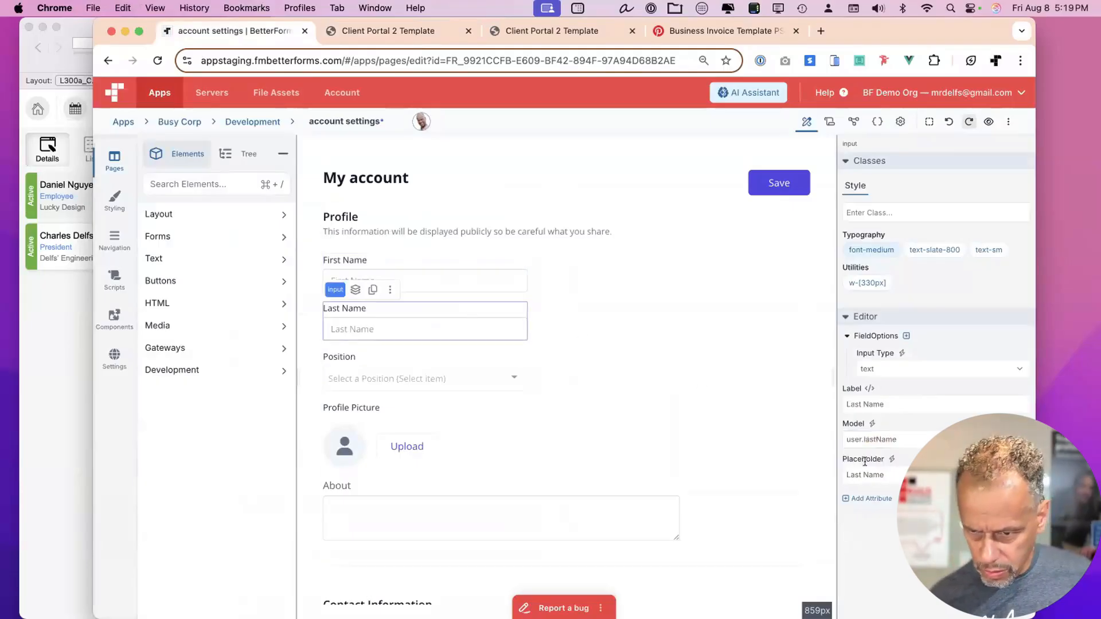
double_click(928, 438)
text(Name_First)
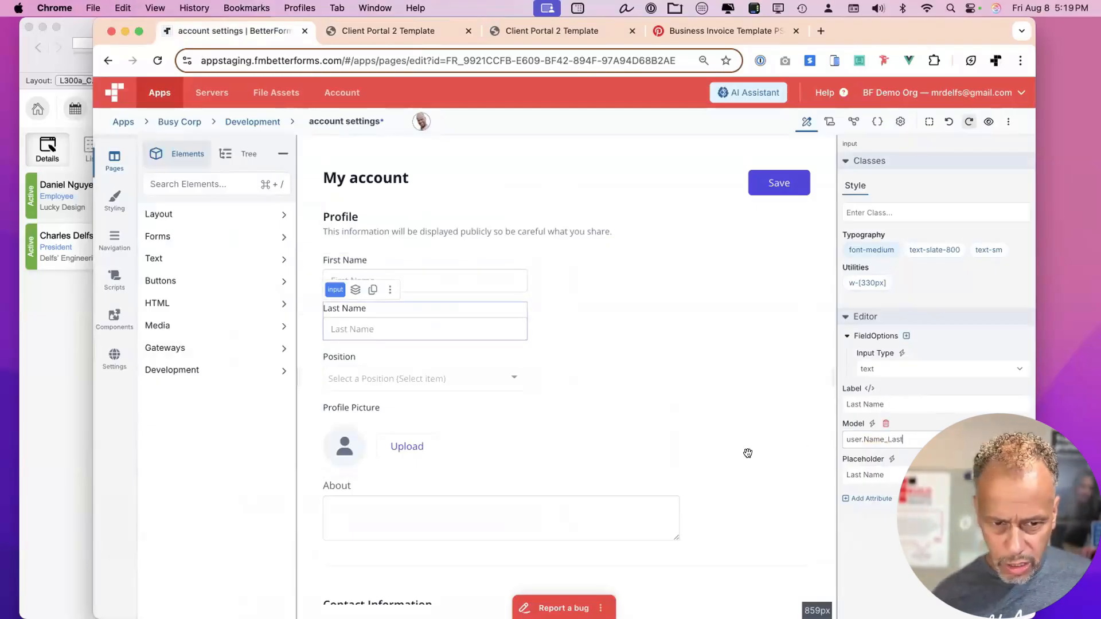
Check the Department key in the live portal's data model, then close developer tools.
click(418, 30)
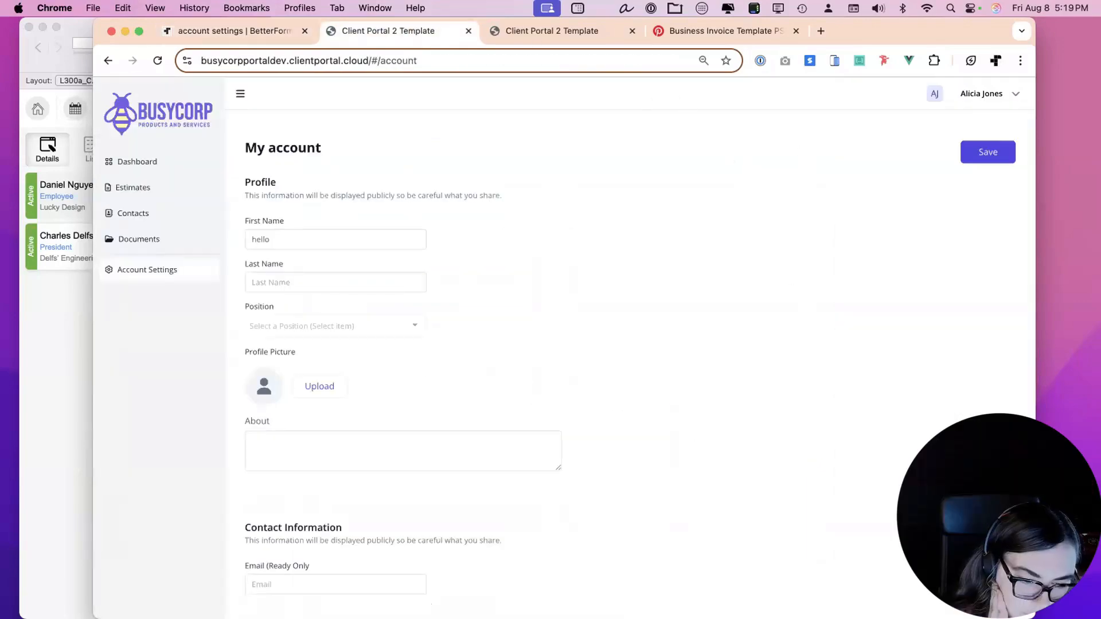
key(ctrl+shift+d)
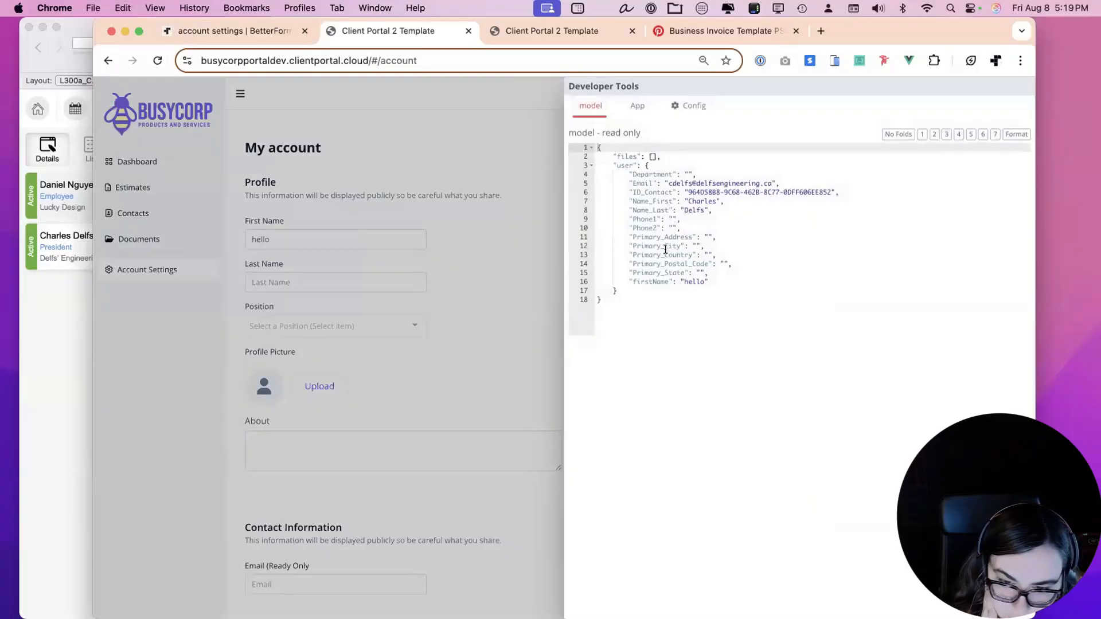
double_click(657, 173)
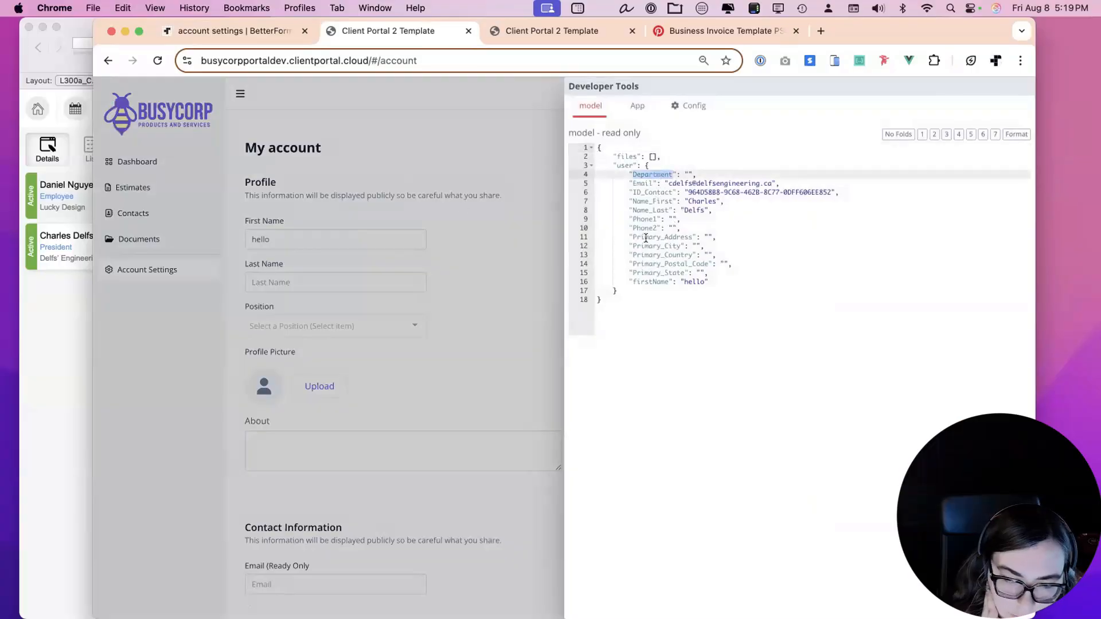
key(ctrl+shift+d)
key(super+1)
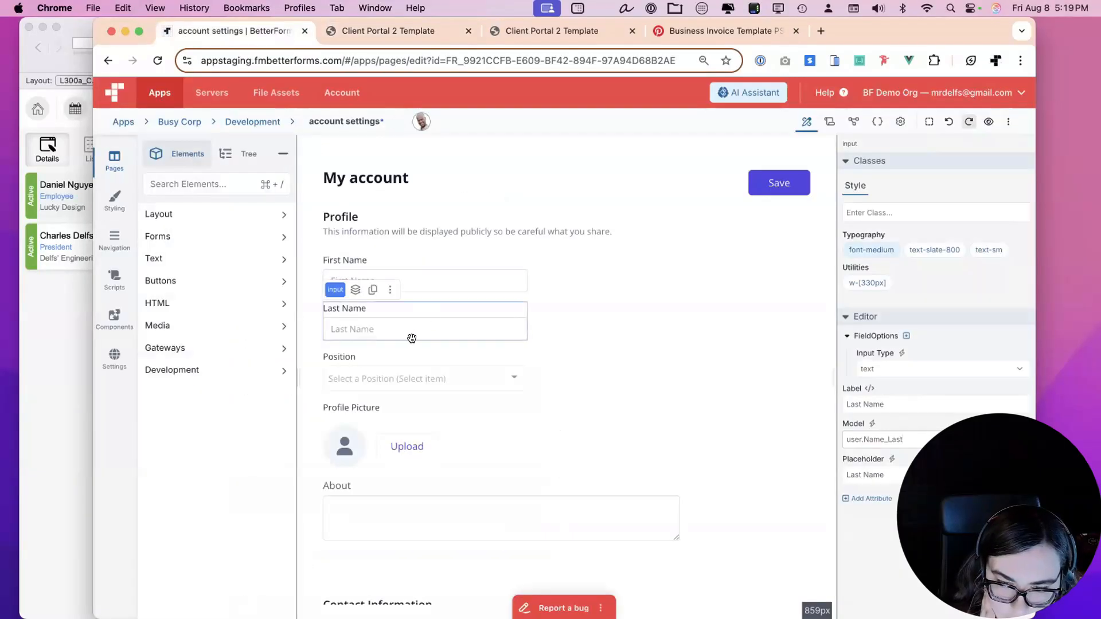
Bind the Position dropdown's model to user.Department.
click(411, 369)
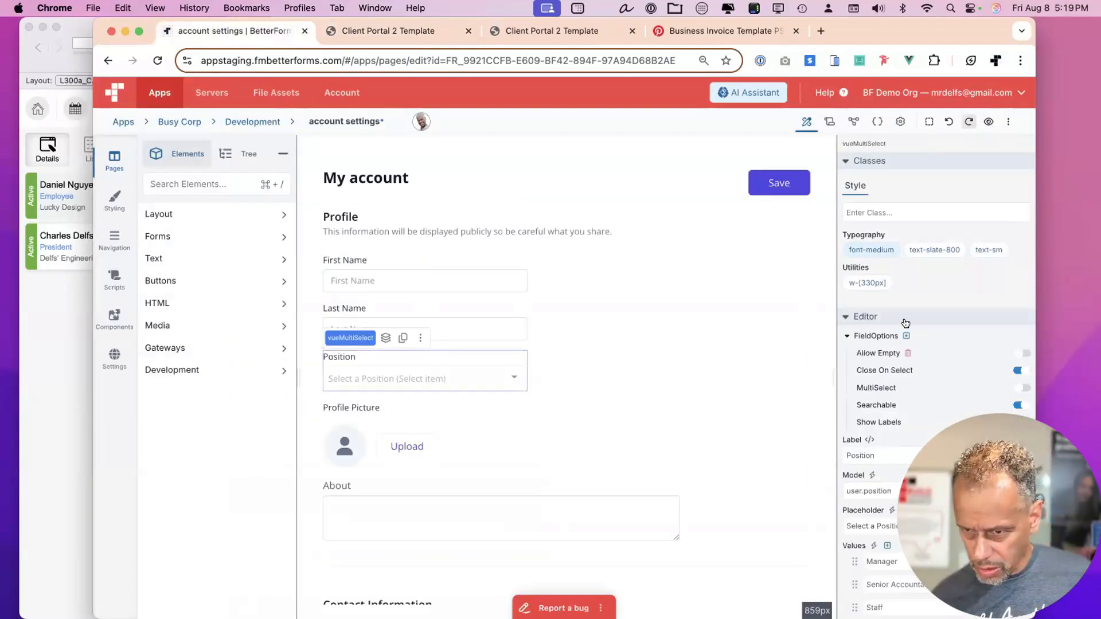
scroll(897, 404, down, 2)
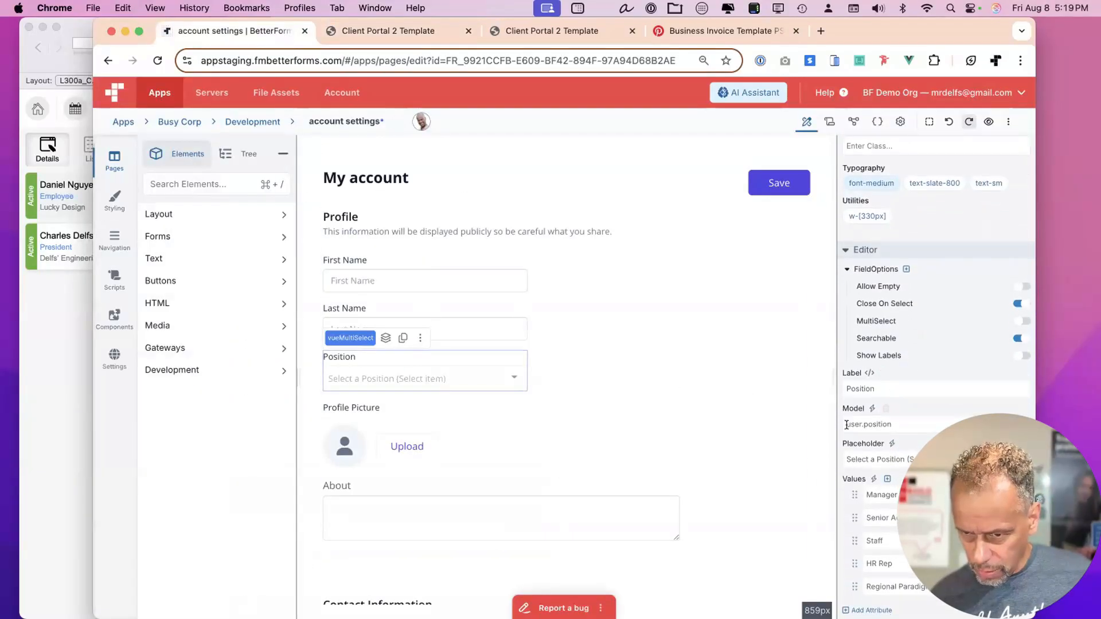
double_click(875, 424)
text(Department)
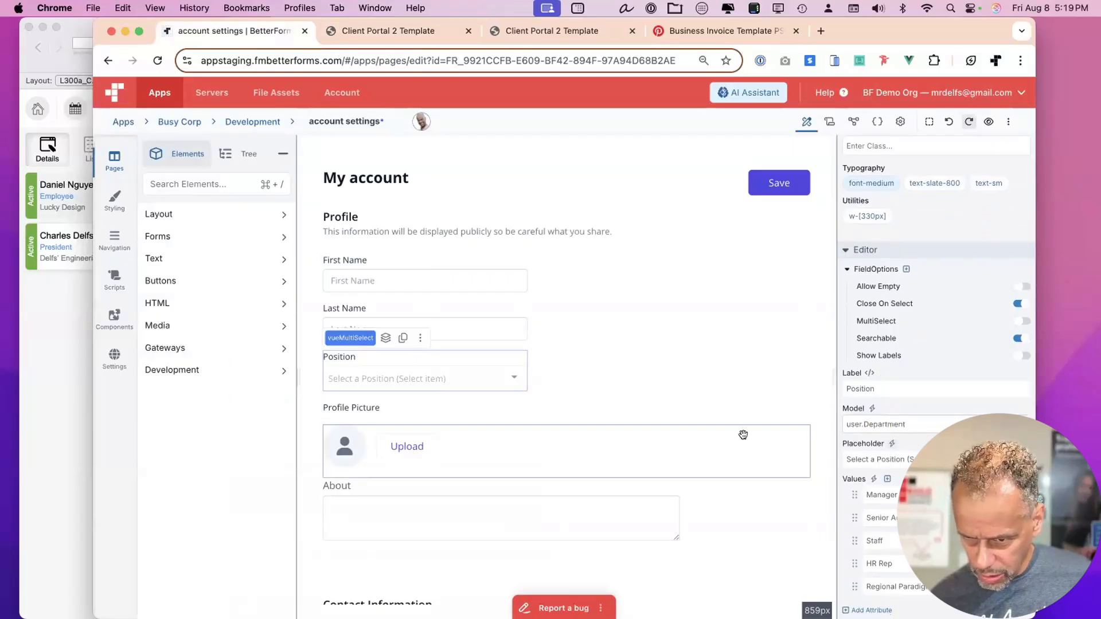
scroll(743, 435, down, 2)
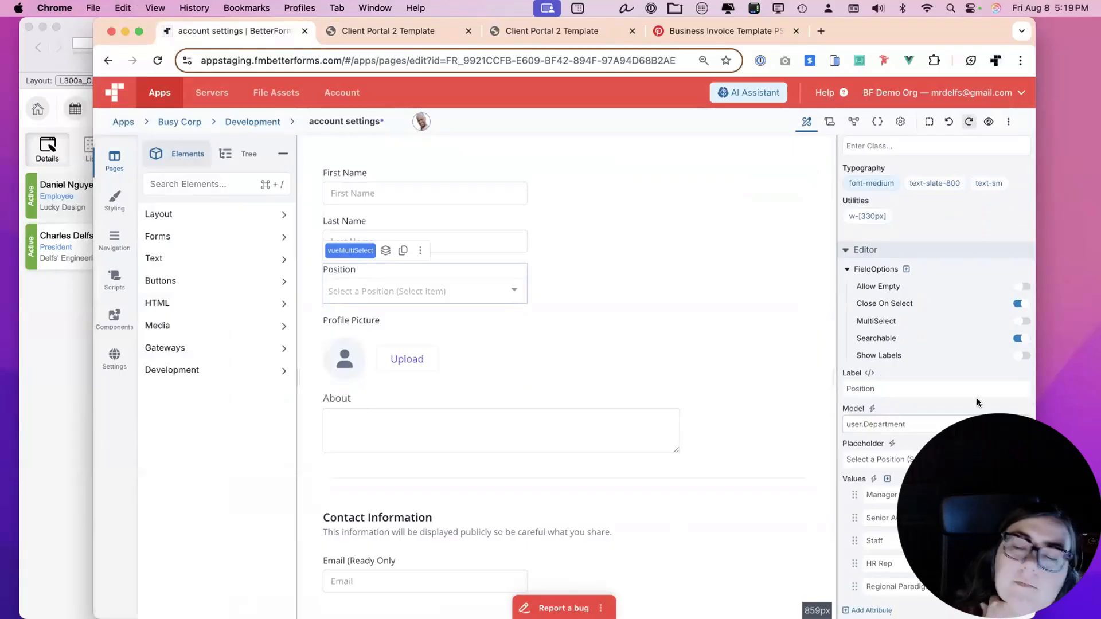
scroll(963, 411, down, 1)
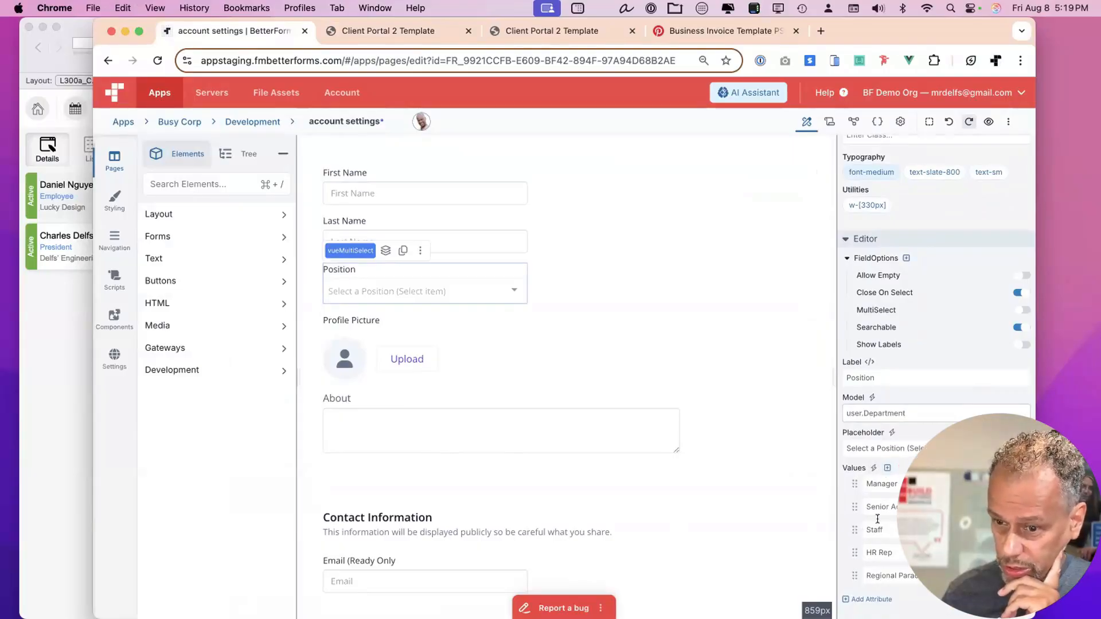
Replace the Position dropdown's preset values with a blank formula and save the page.
click(871, 468)
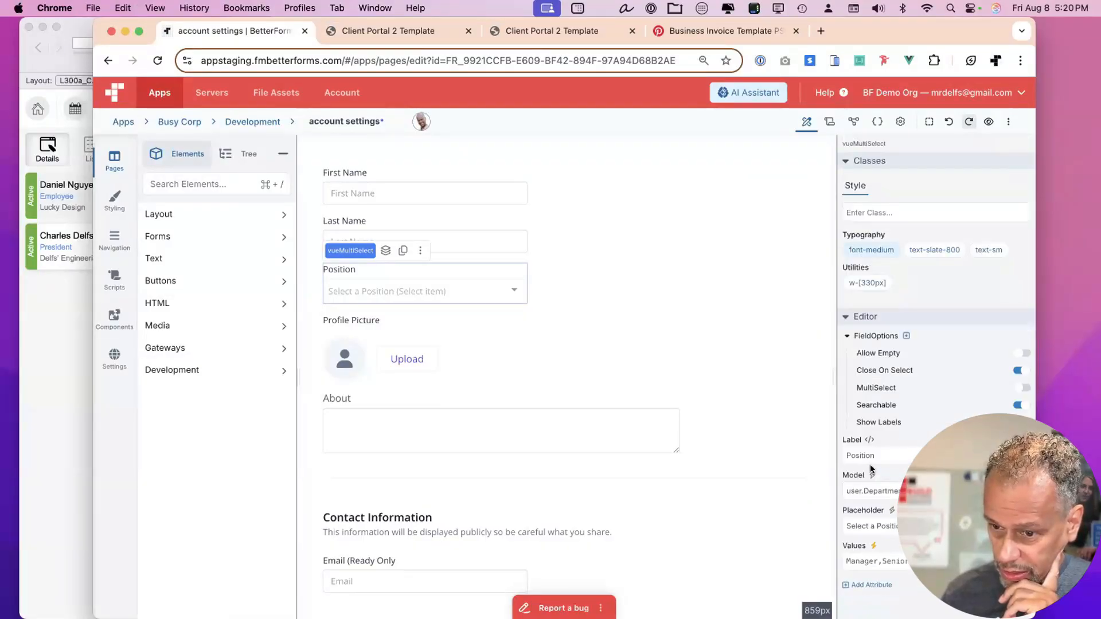
click(890, 558)
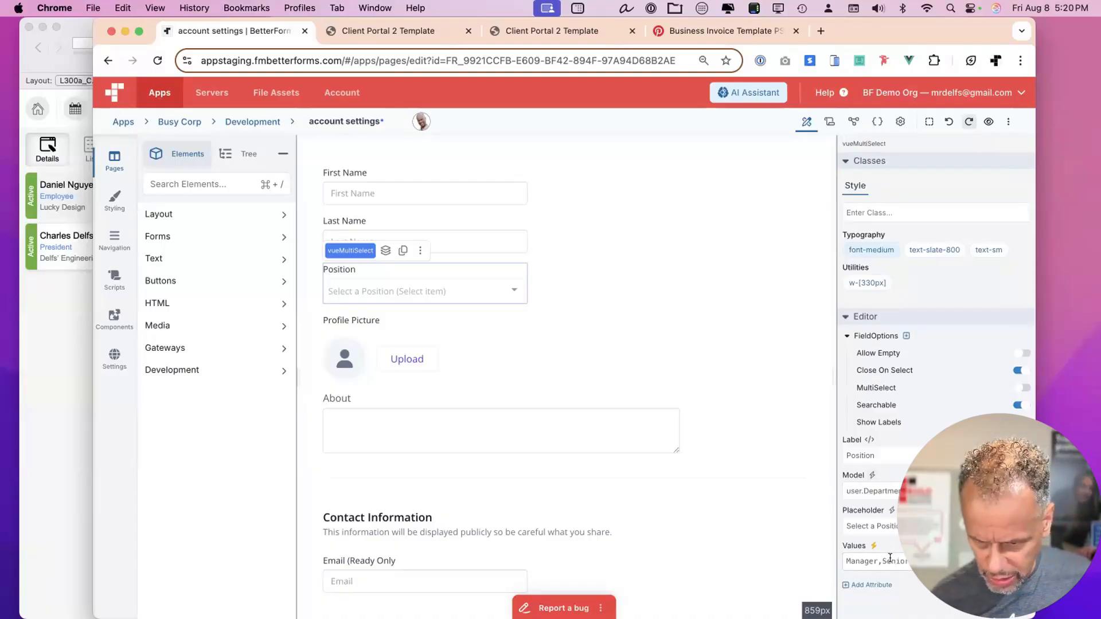
key(super+a)
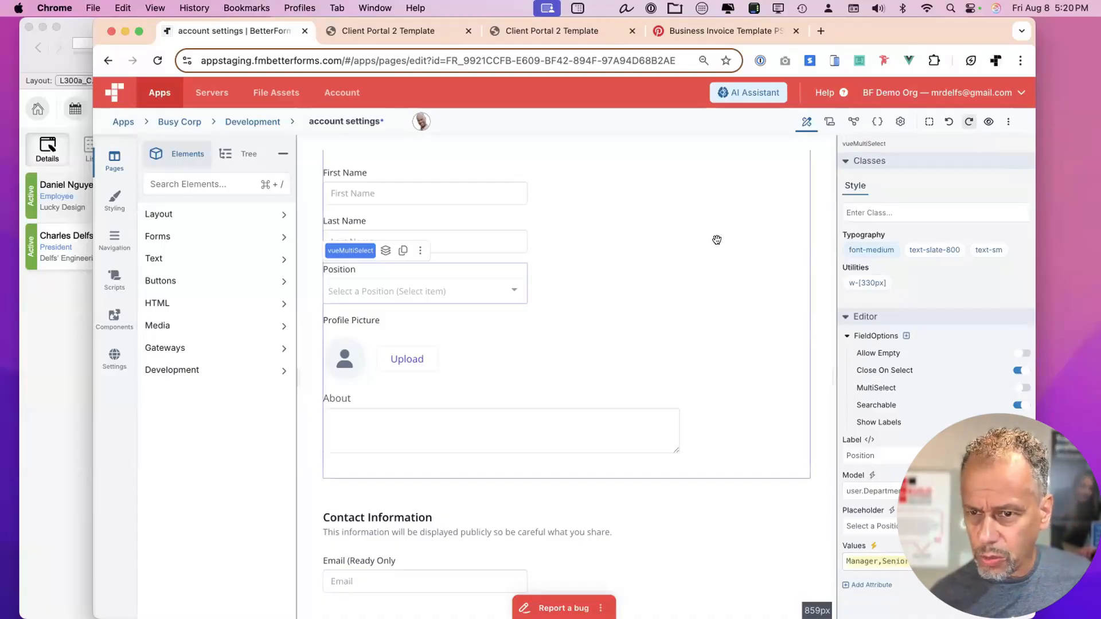
click(815, 232)
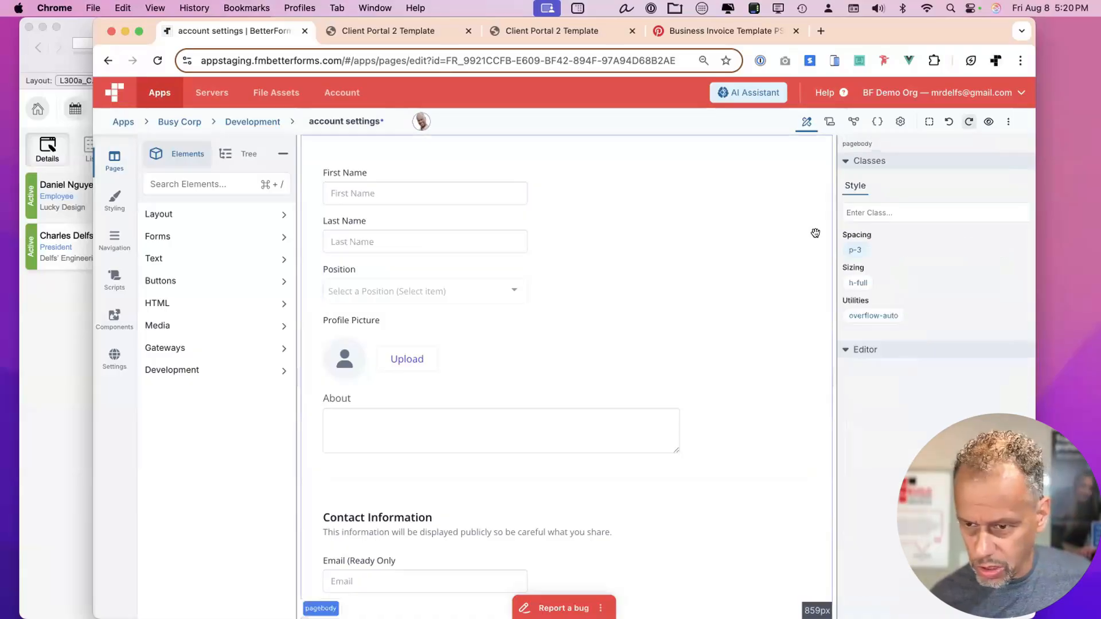
key(super+s)
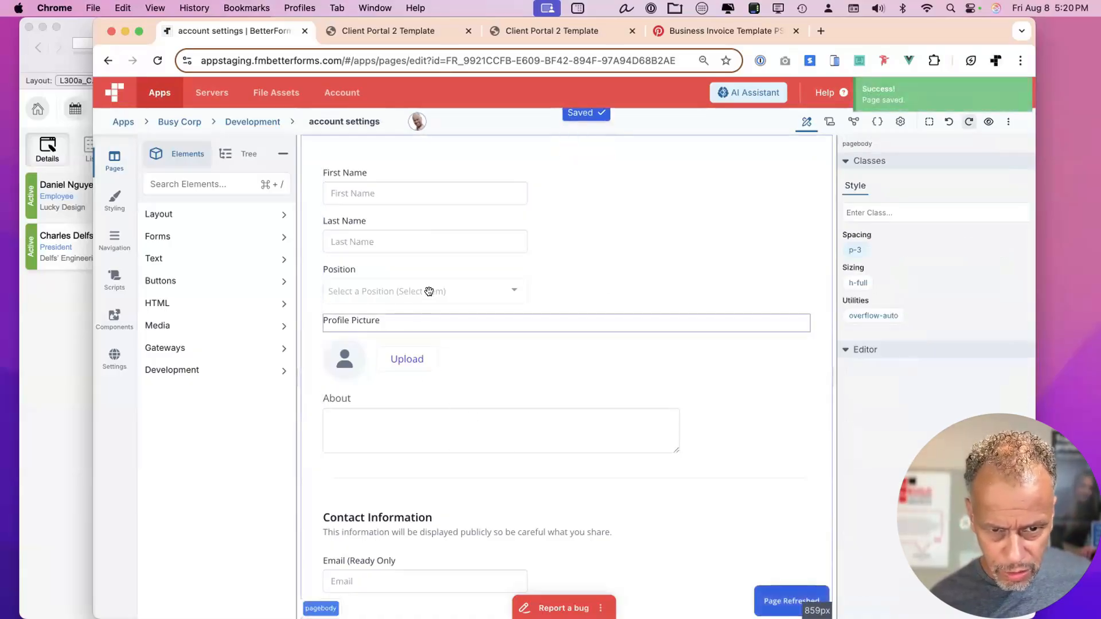
click(446, 290)
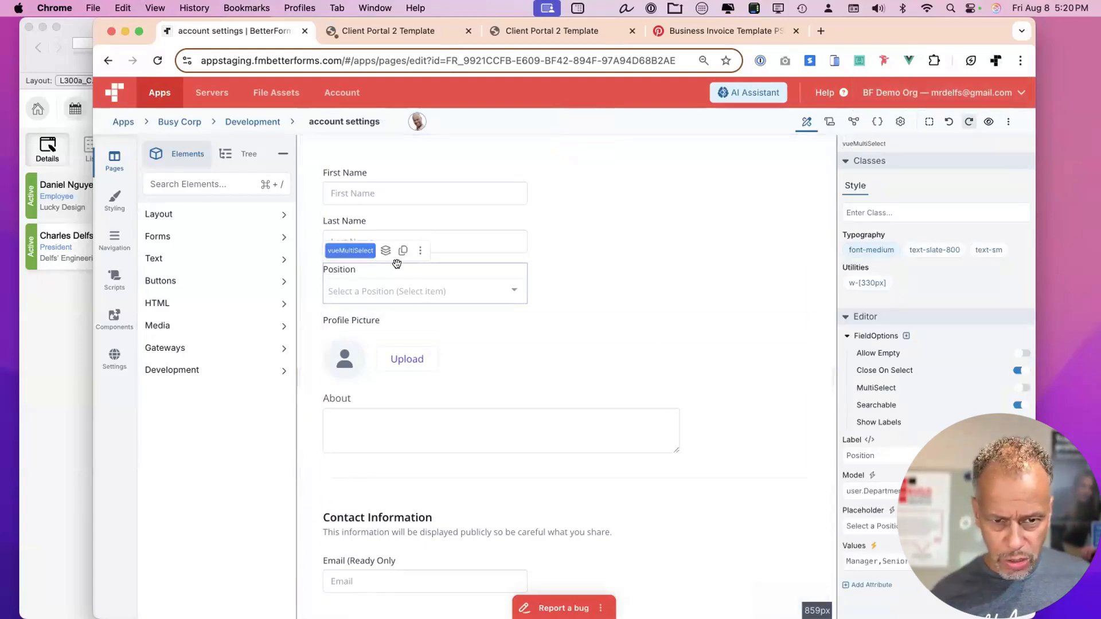
drag(399, 255, 430, 320)
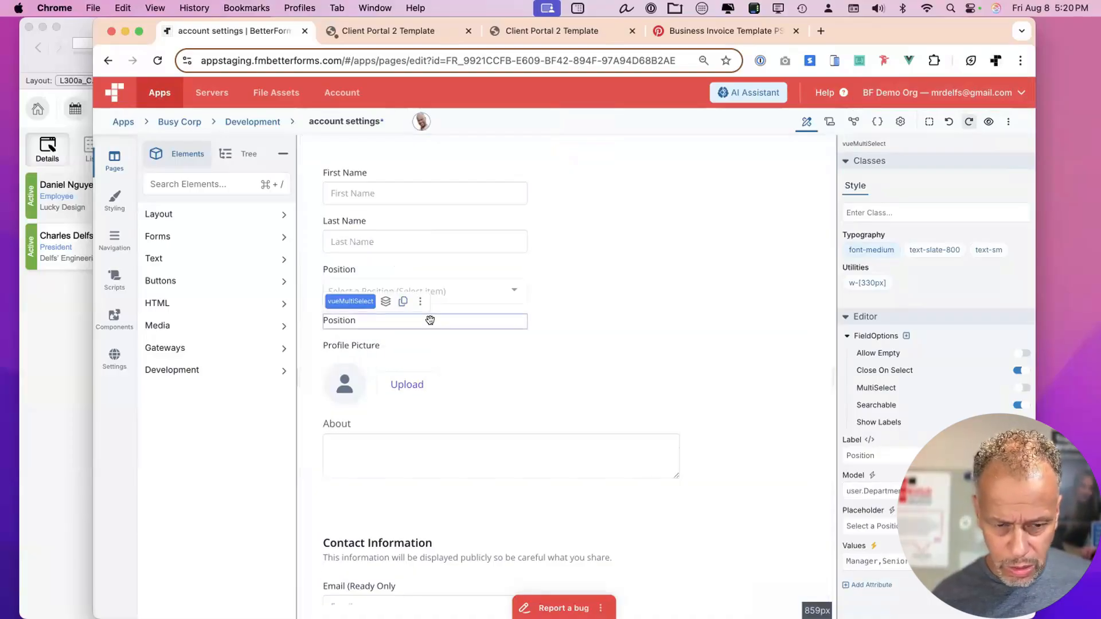
drag(430, 320, 484, 296)
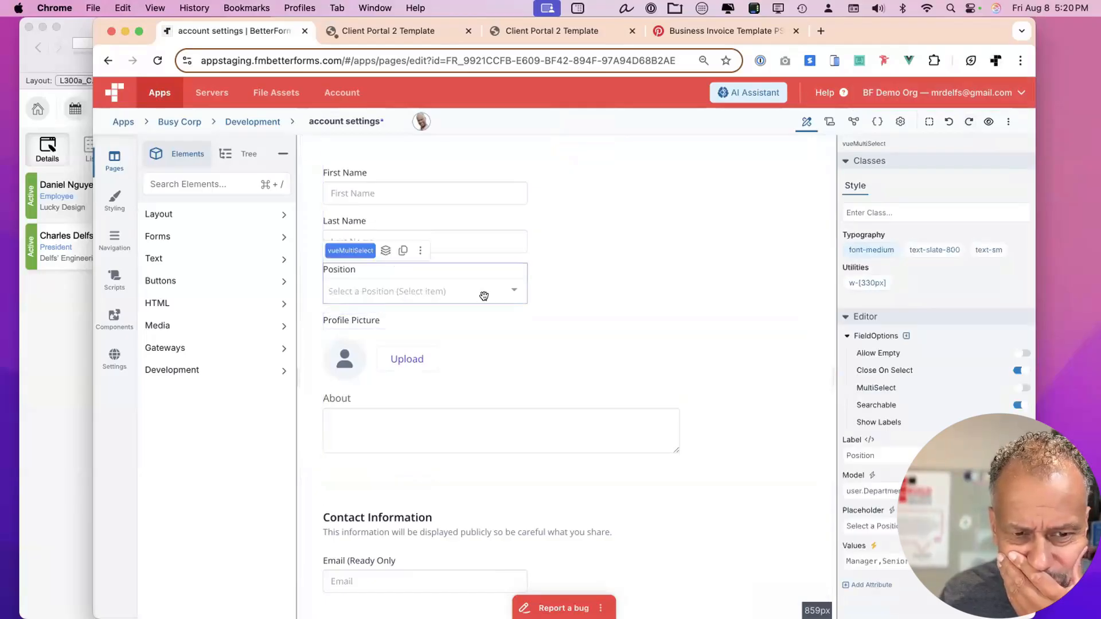
click(872, 546)
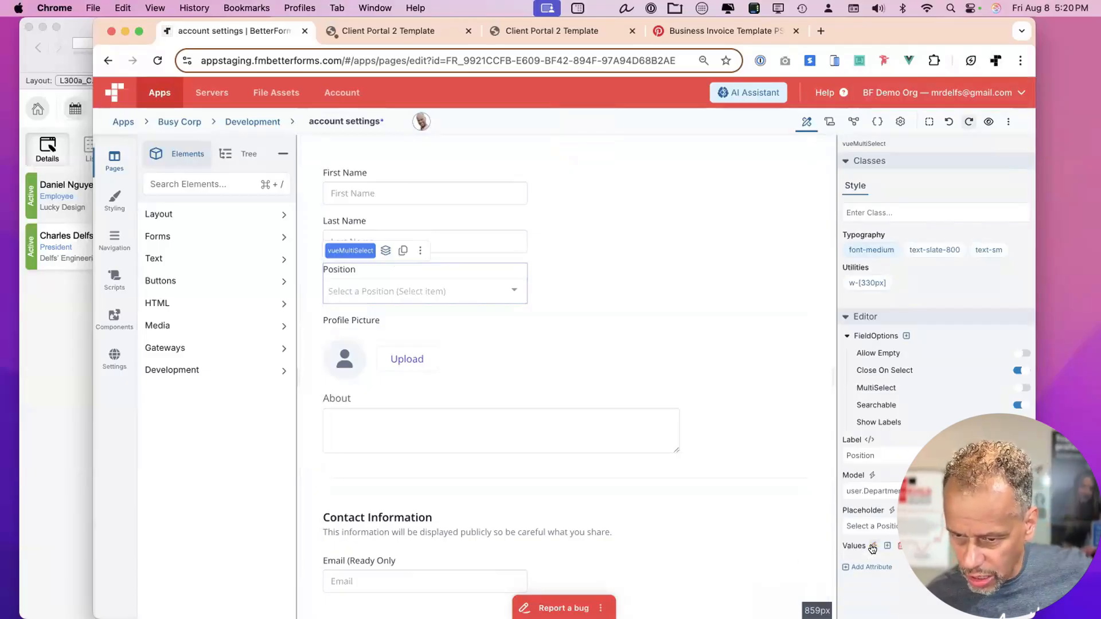
click(872, 546)
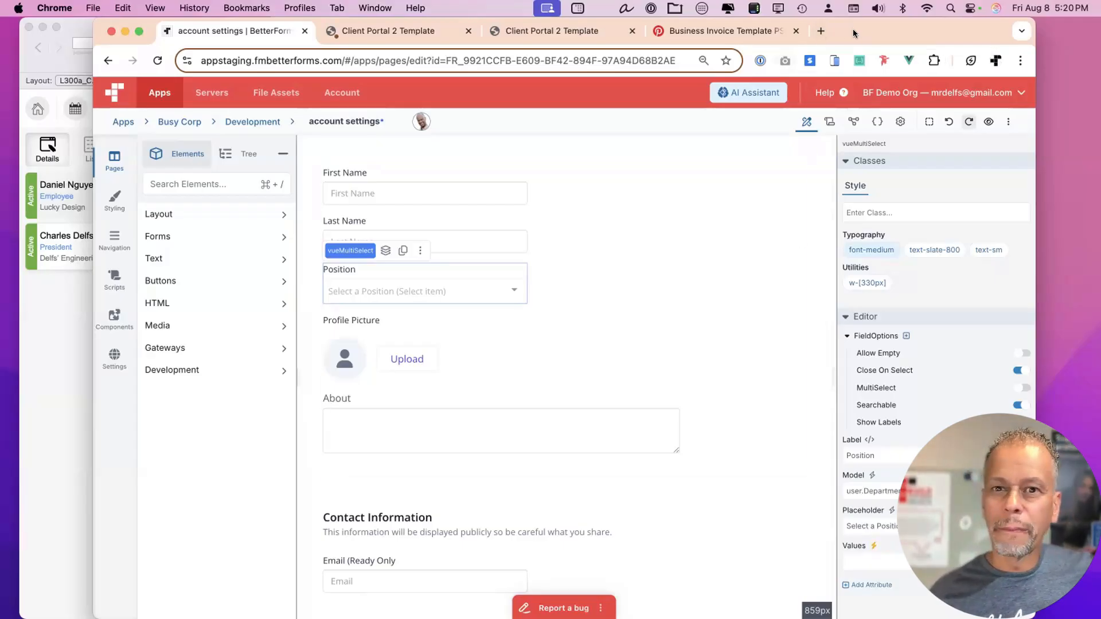
Show the page's data model panel.
drag(852, 29, 841, 28)
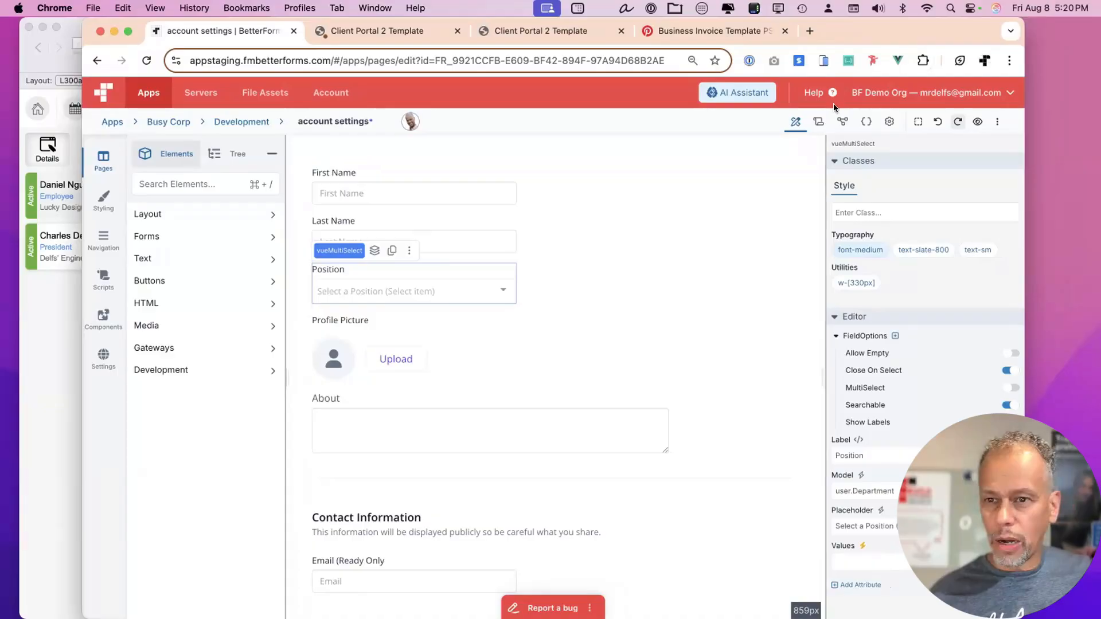
click(819, 121)
click(839, 121)
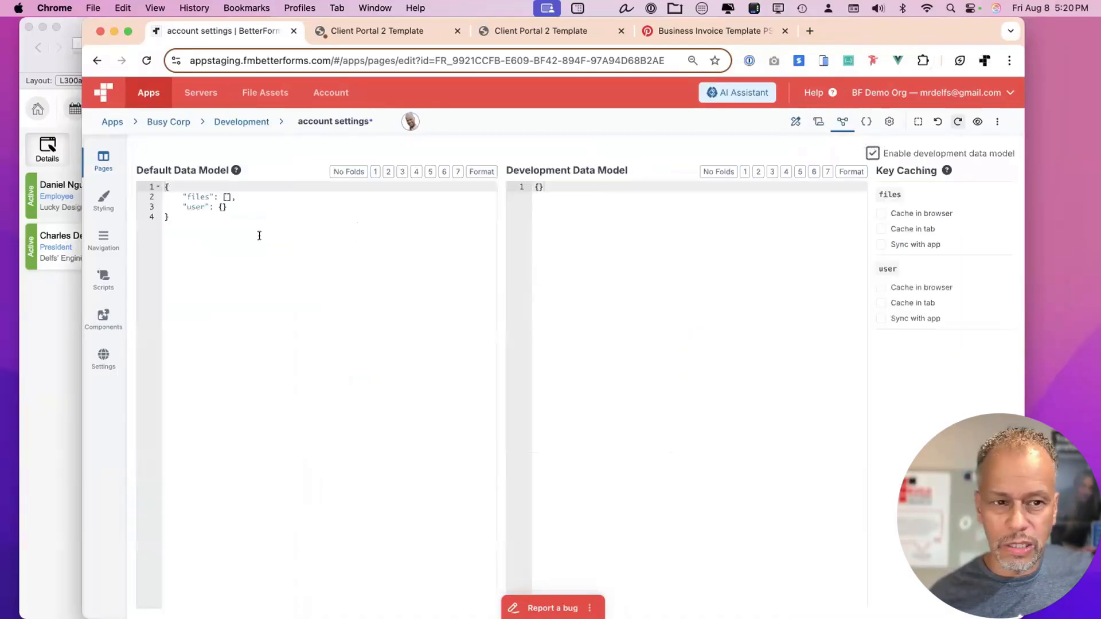
Add a Departments array of Sales, Shipping and Management to the default data model and save.
click(248, 207)
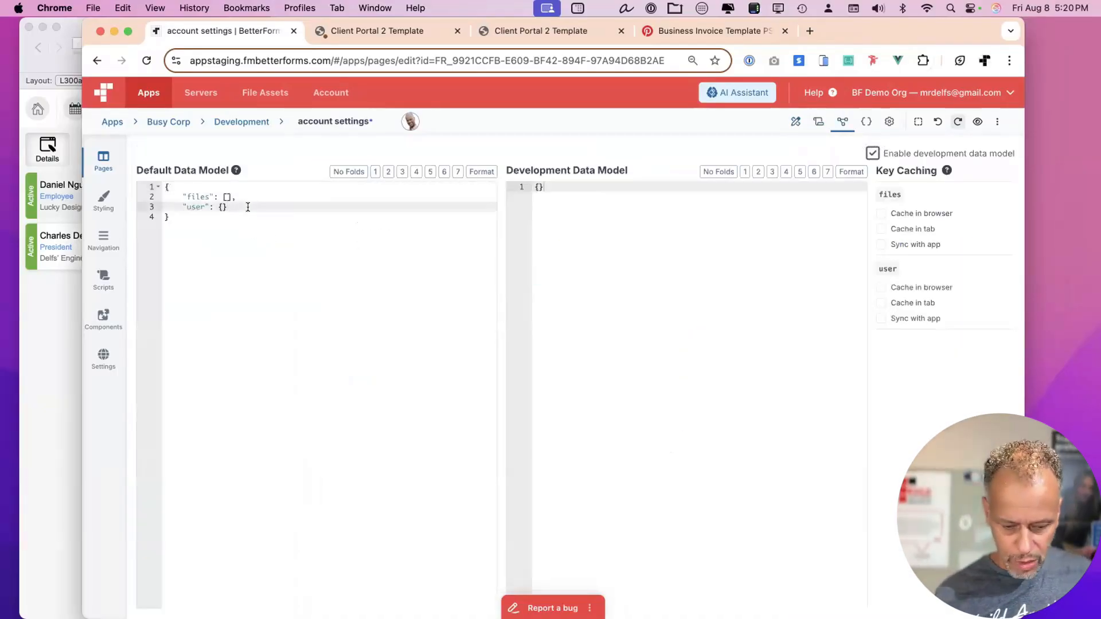
text(,)
key(Return)
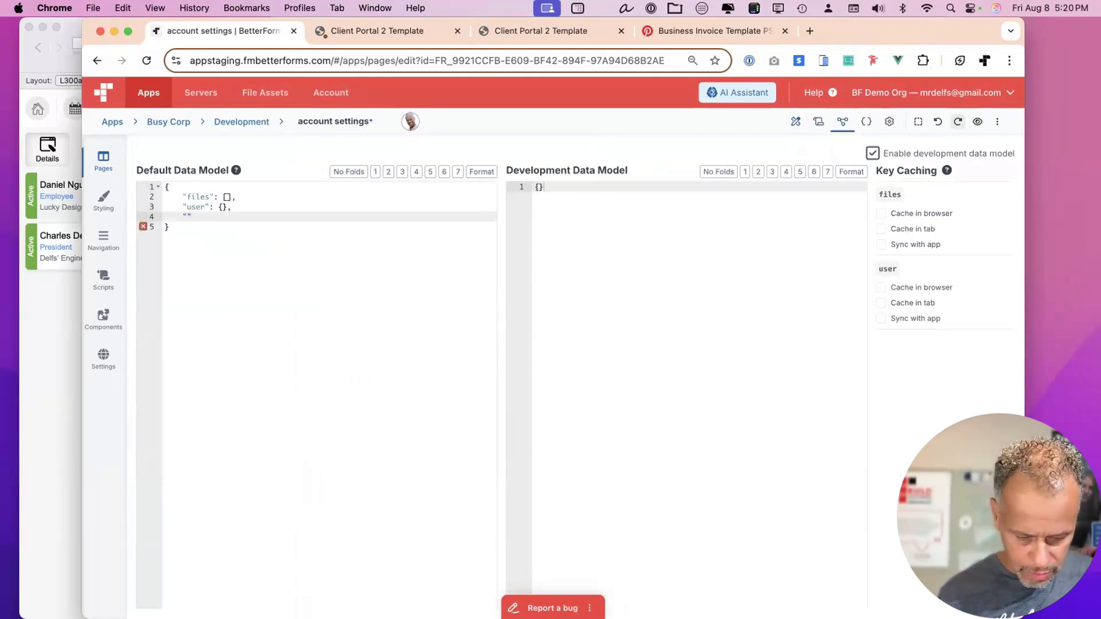
text("Department)
text(s":)
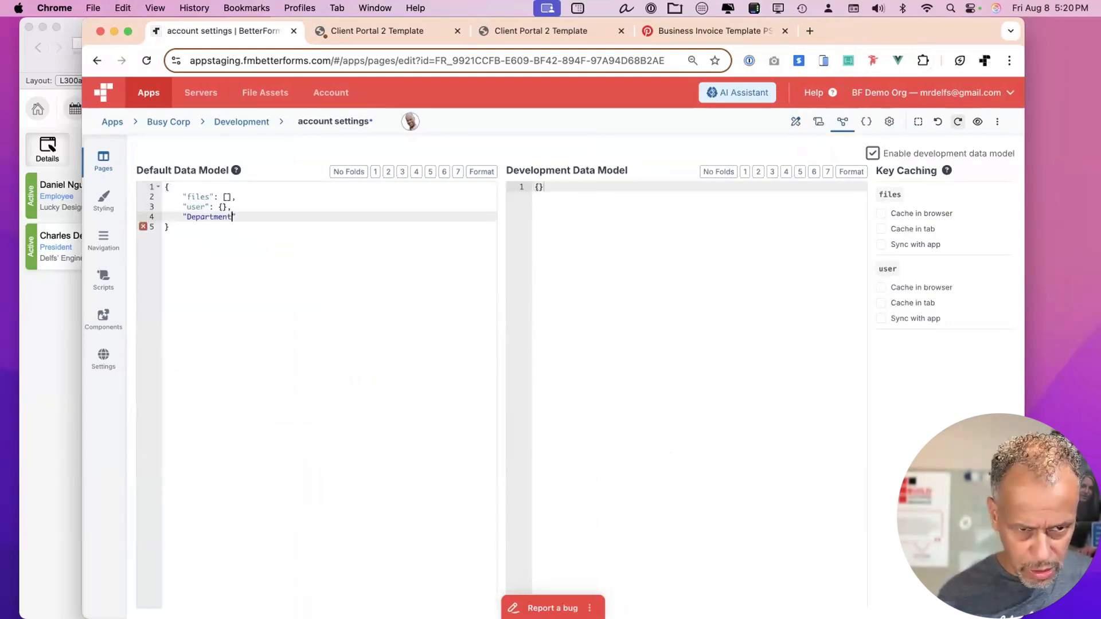
text(")
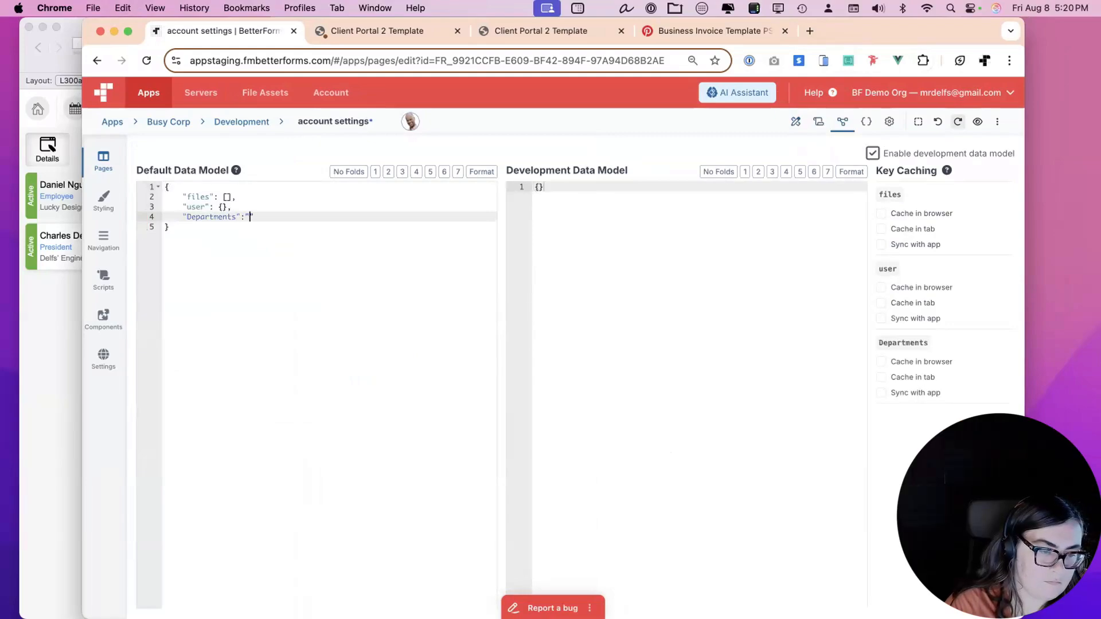
text([)
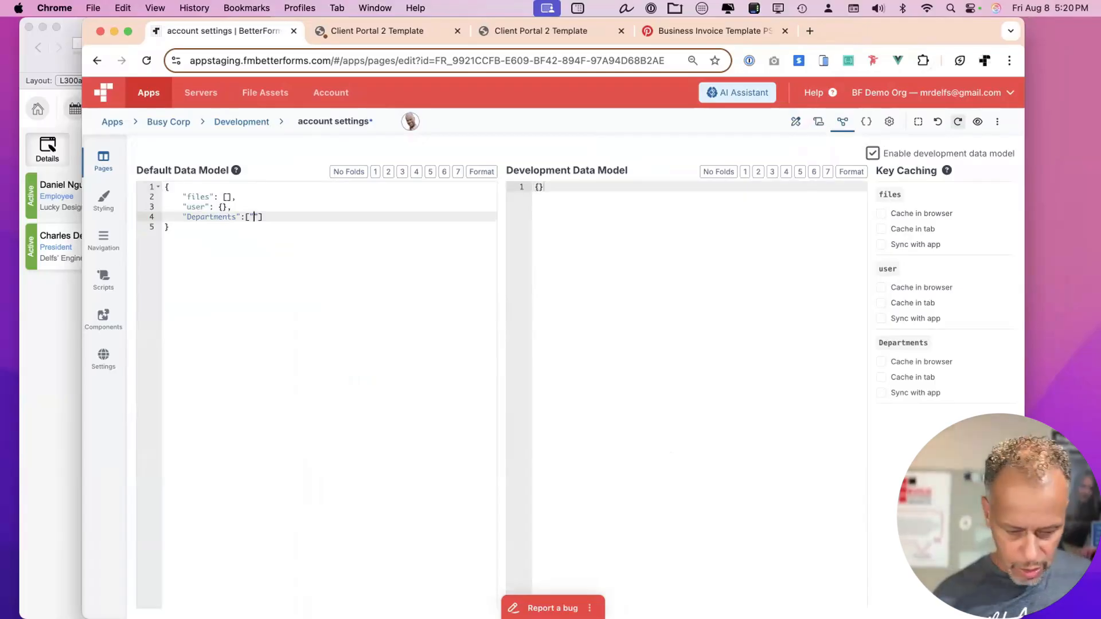
text("Sales")
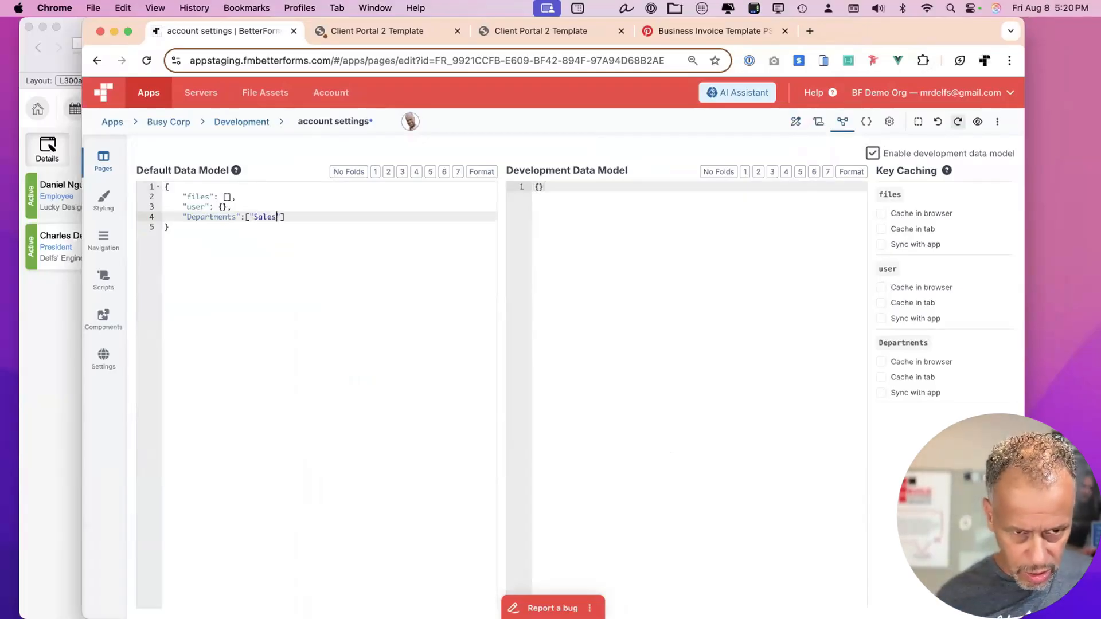
text(,"Sh)
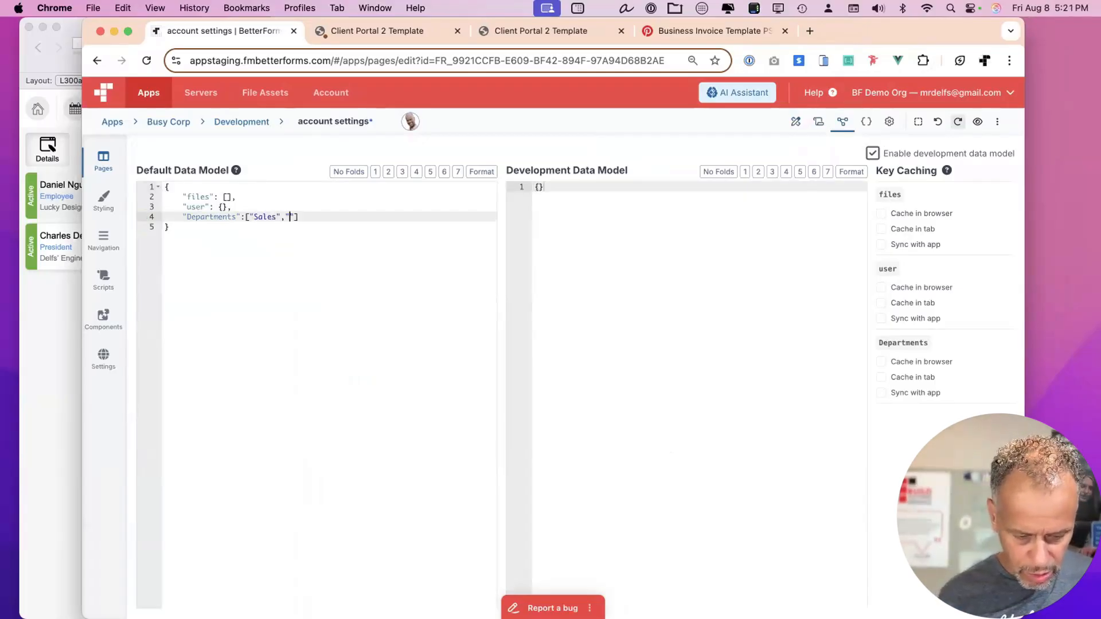
text(ipping")
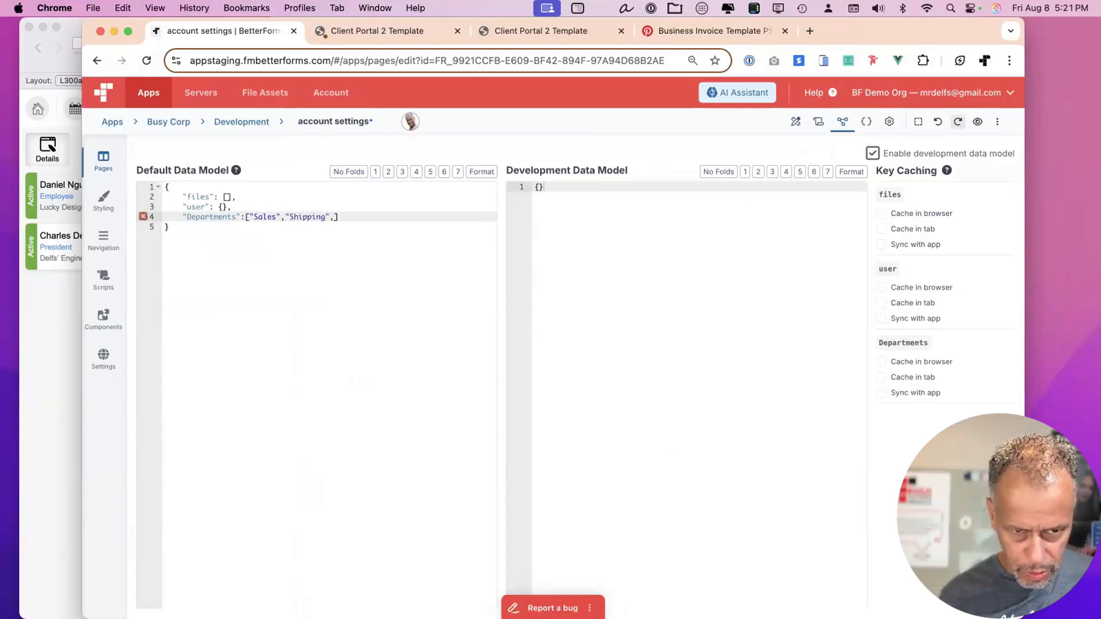
text(, "Management)
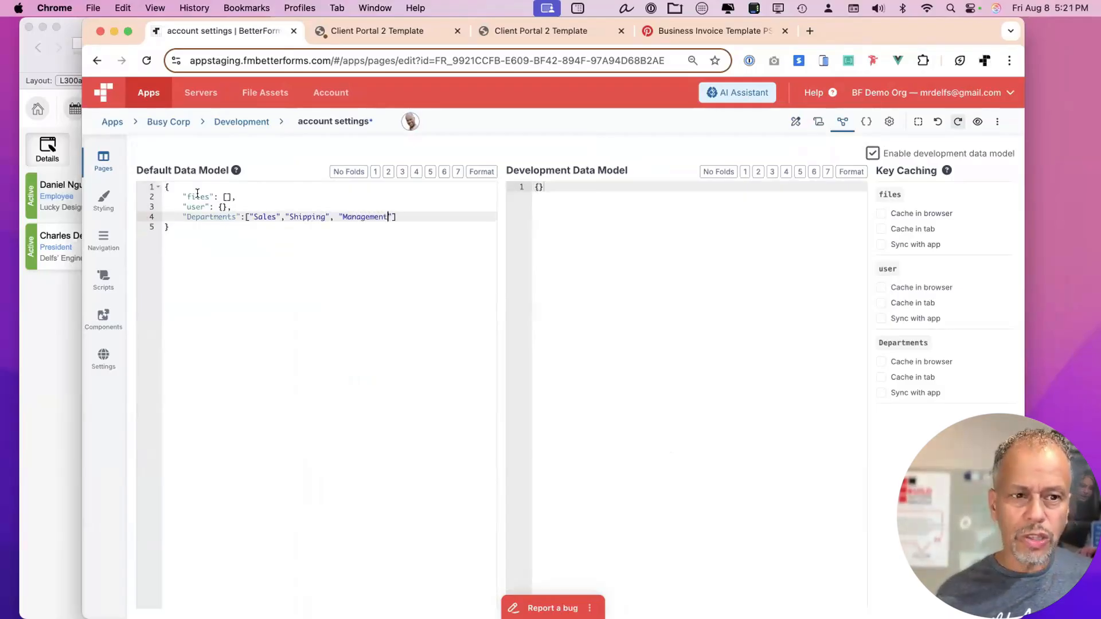
drag(214, 214, 412, 209)
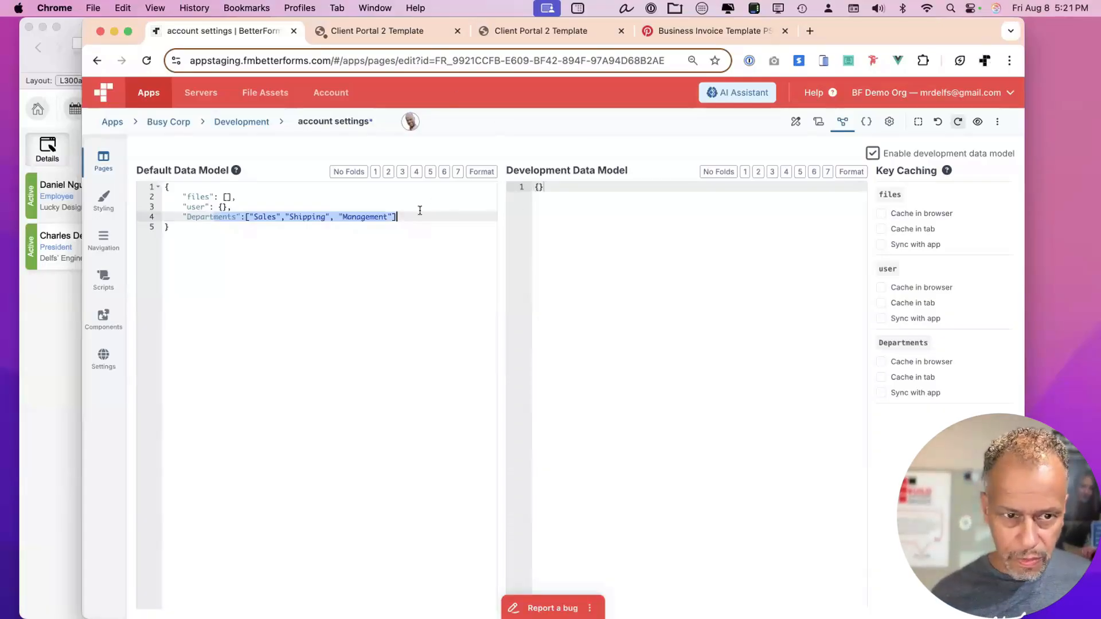
key(super+s)
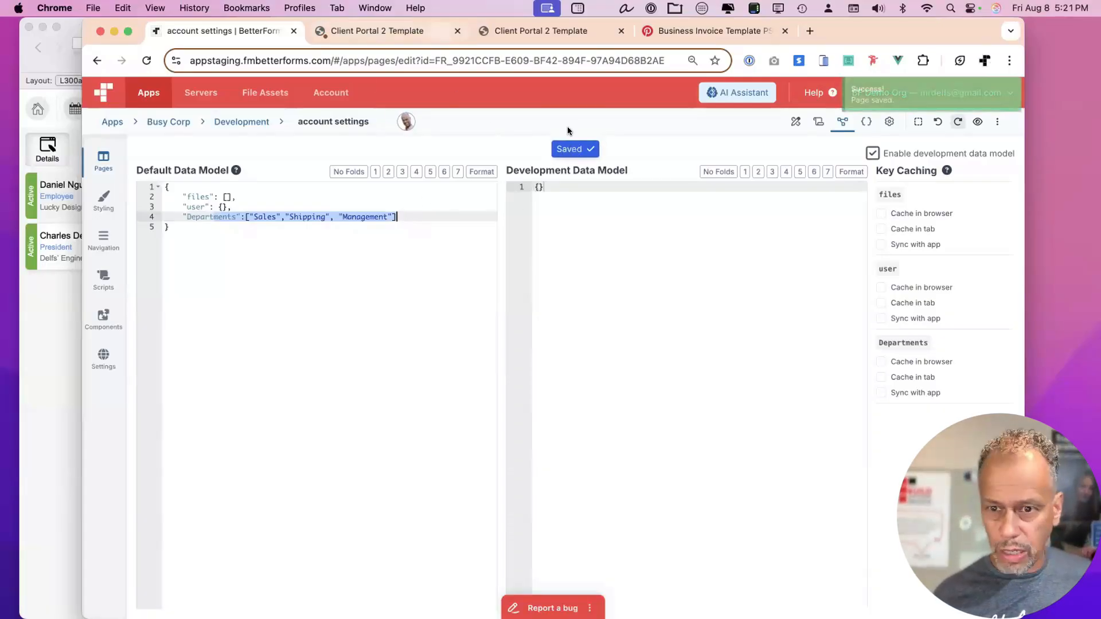
click(377, 30)
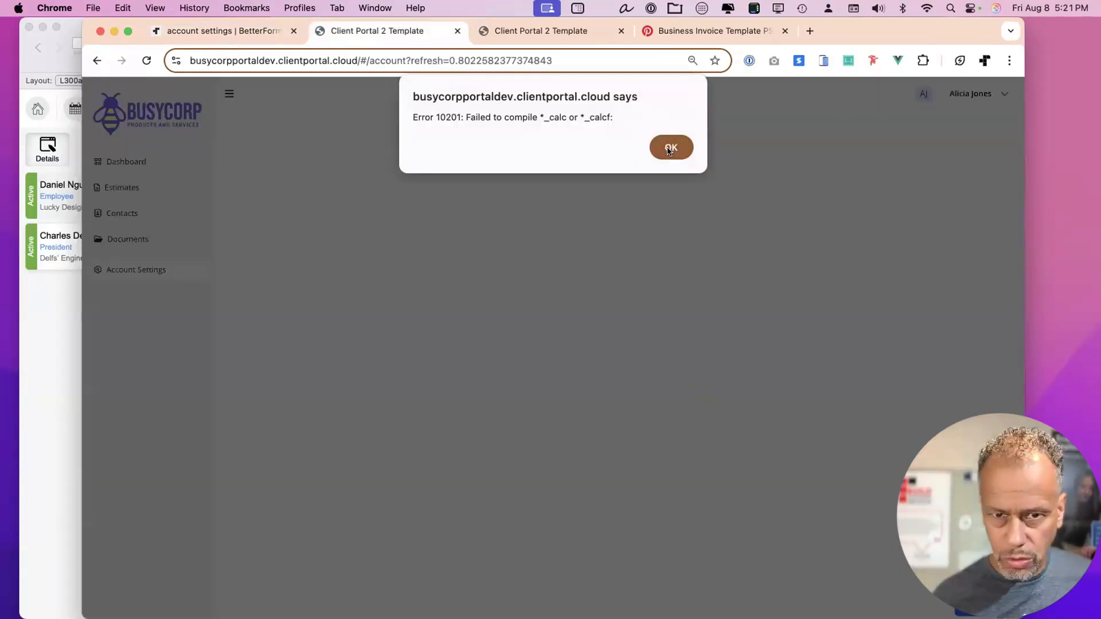
Dismiss the compile error and set the Position values to model.Departments, then save.
click(668, 150)
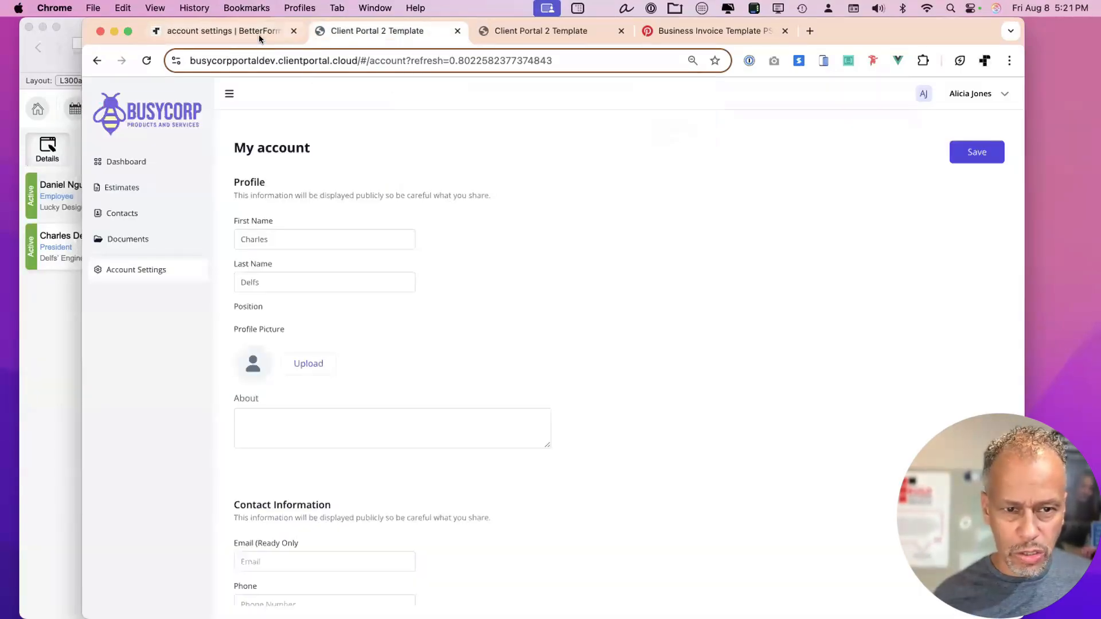
click(259, 33)
click(793, 121)
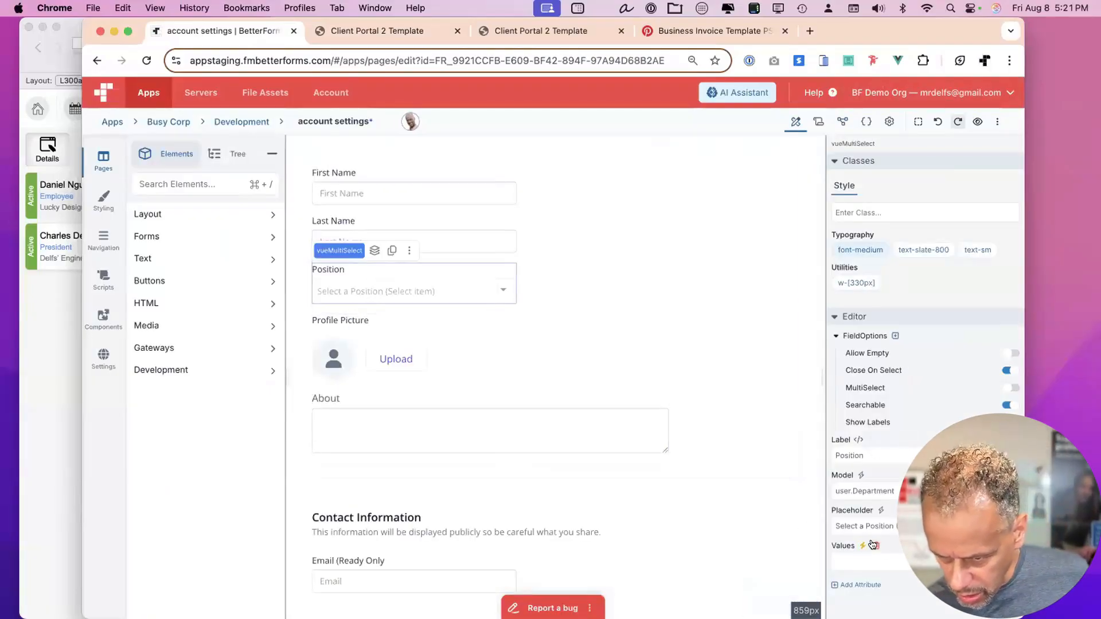
click(853, 561)
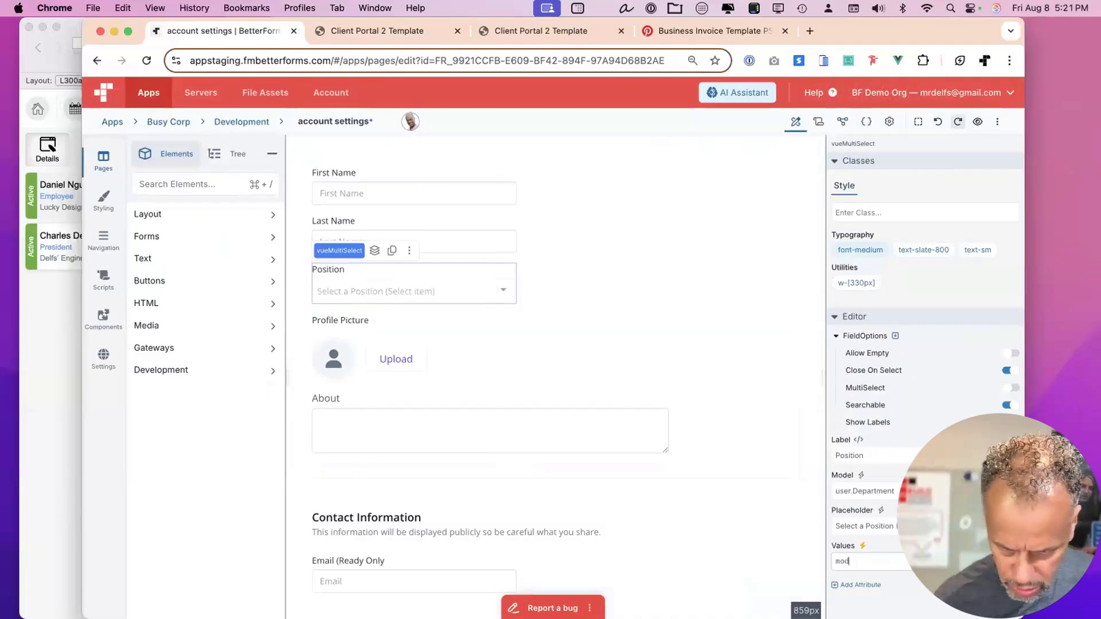
text(model.De)
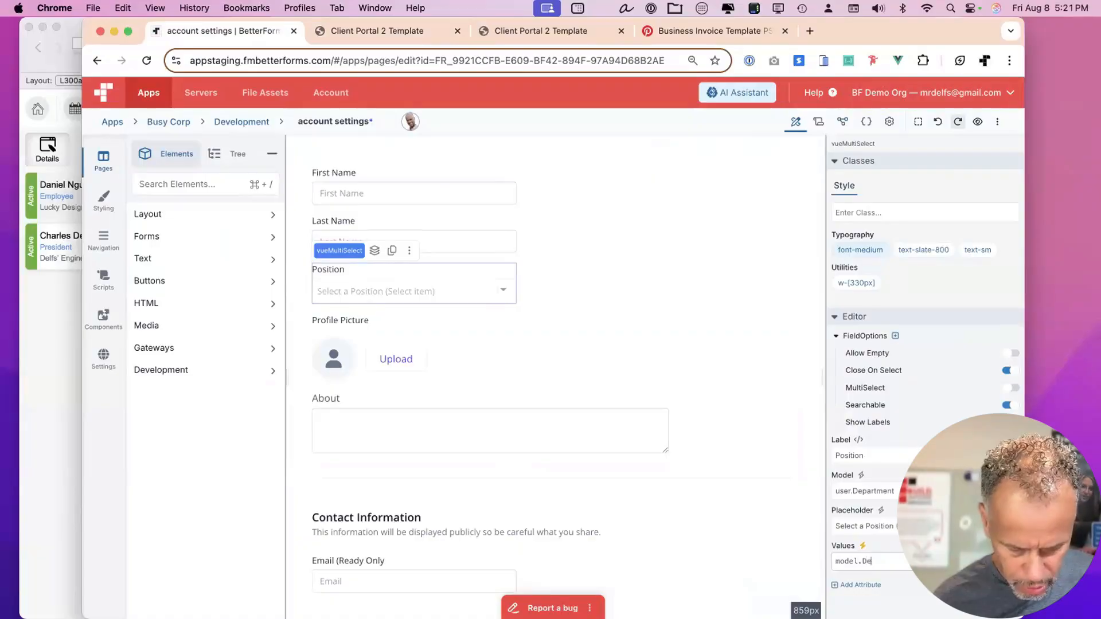
text(tarments)
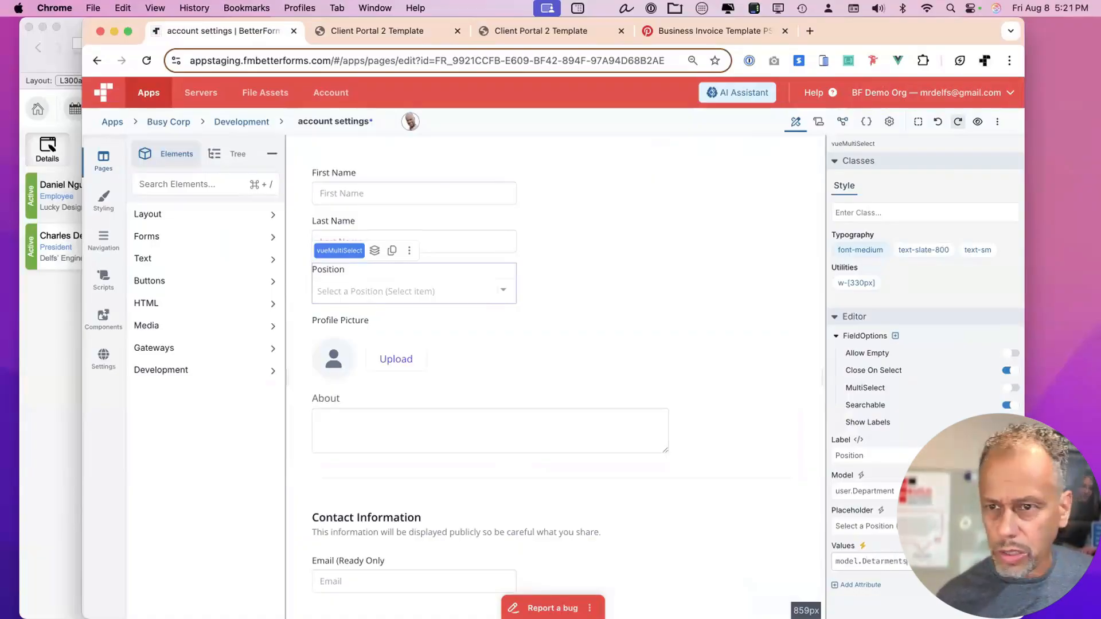
click(842, 122)
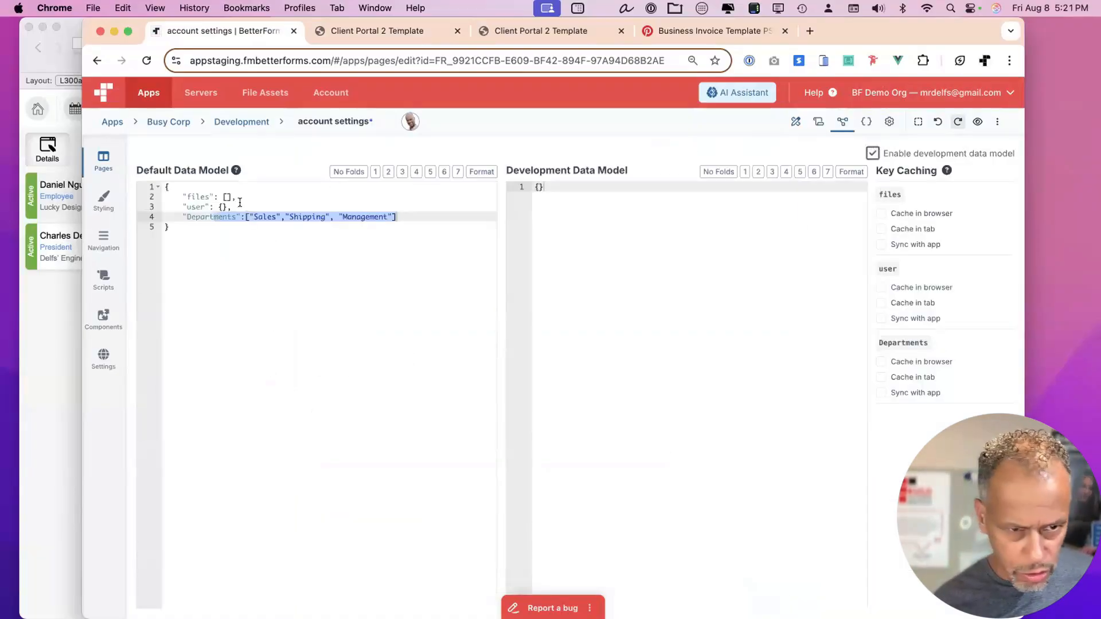
double_click(210, 216)
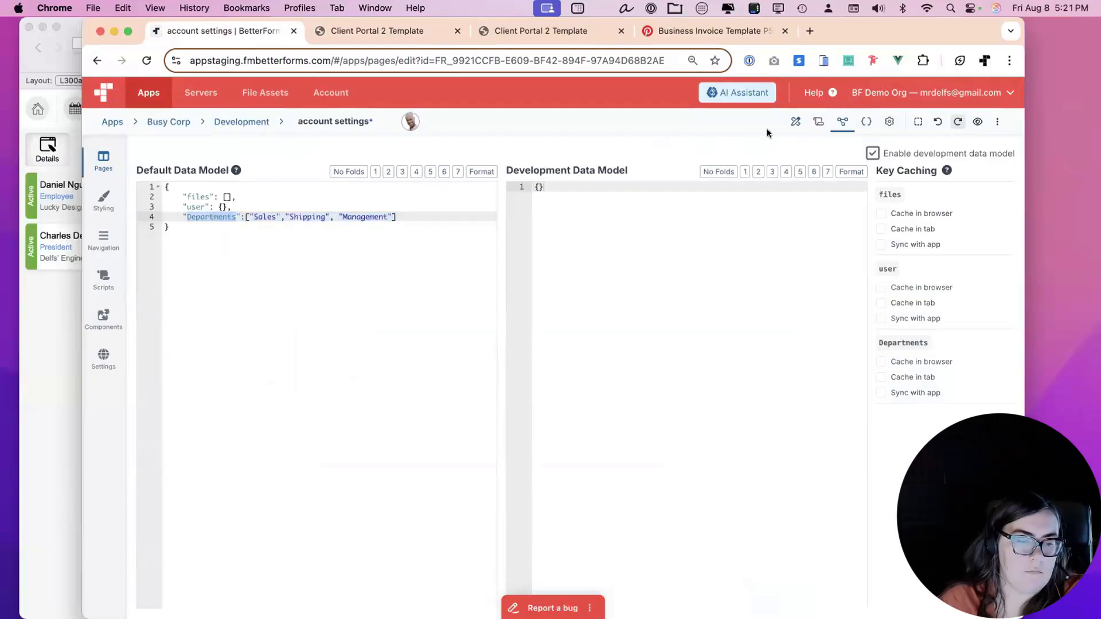
click(795, 123)
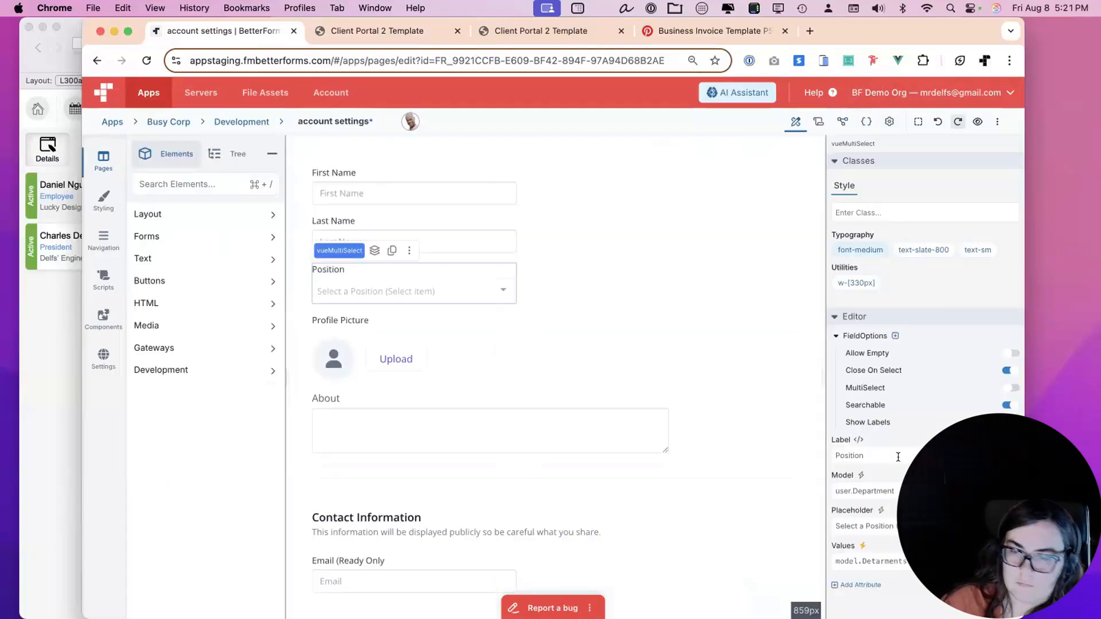
click(862, 556)
key(super+s)
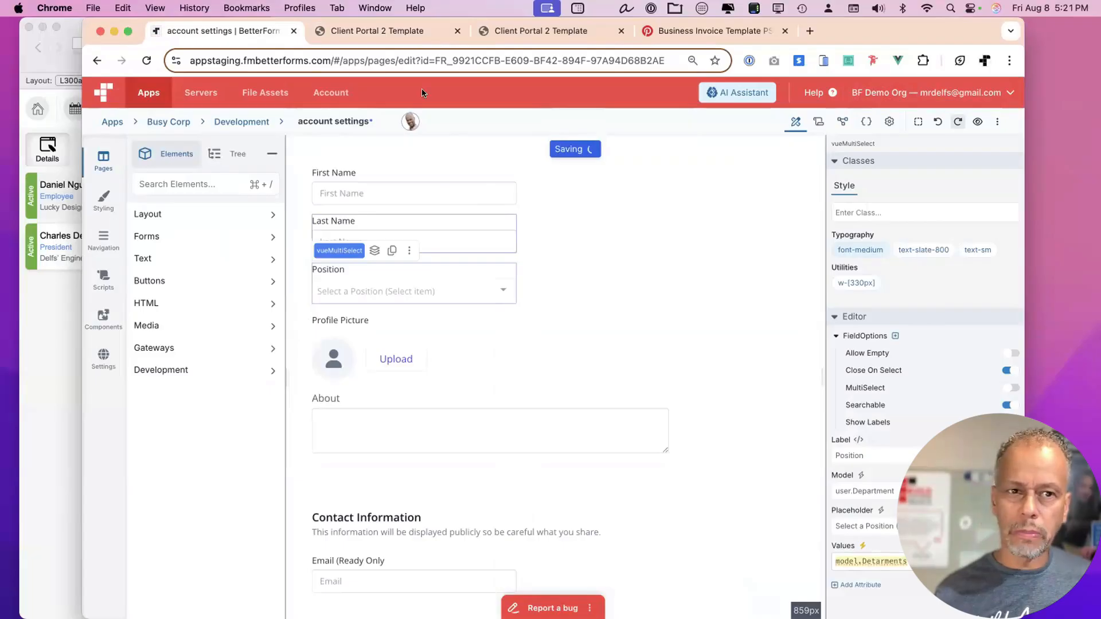
Fix the misspelled Position values expression and save the page again.
click(369, 31)
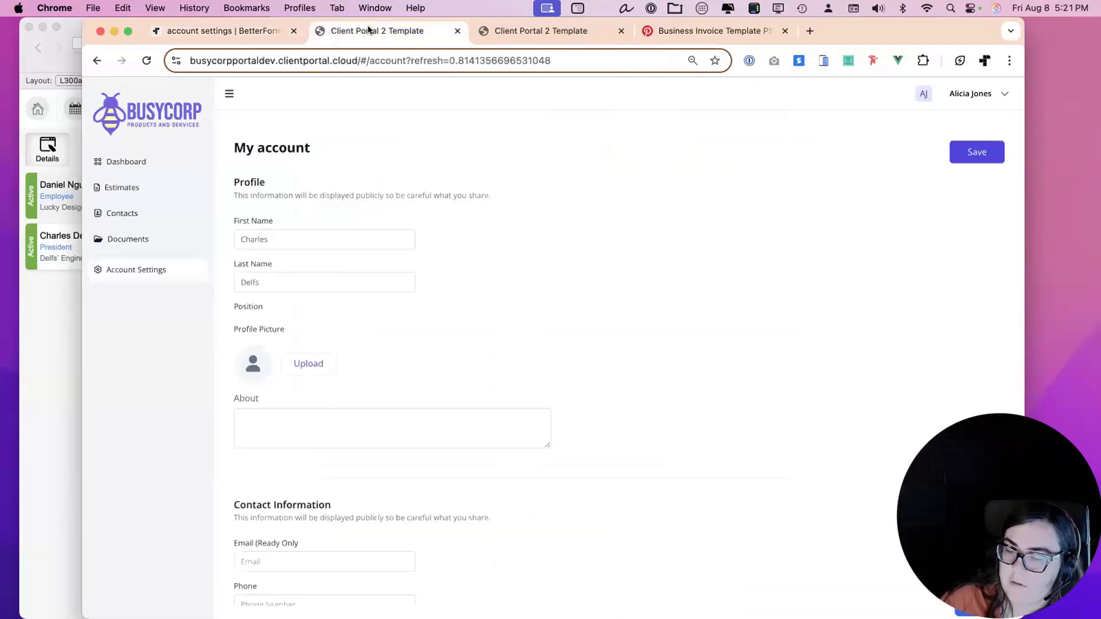
click(280, 36)
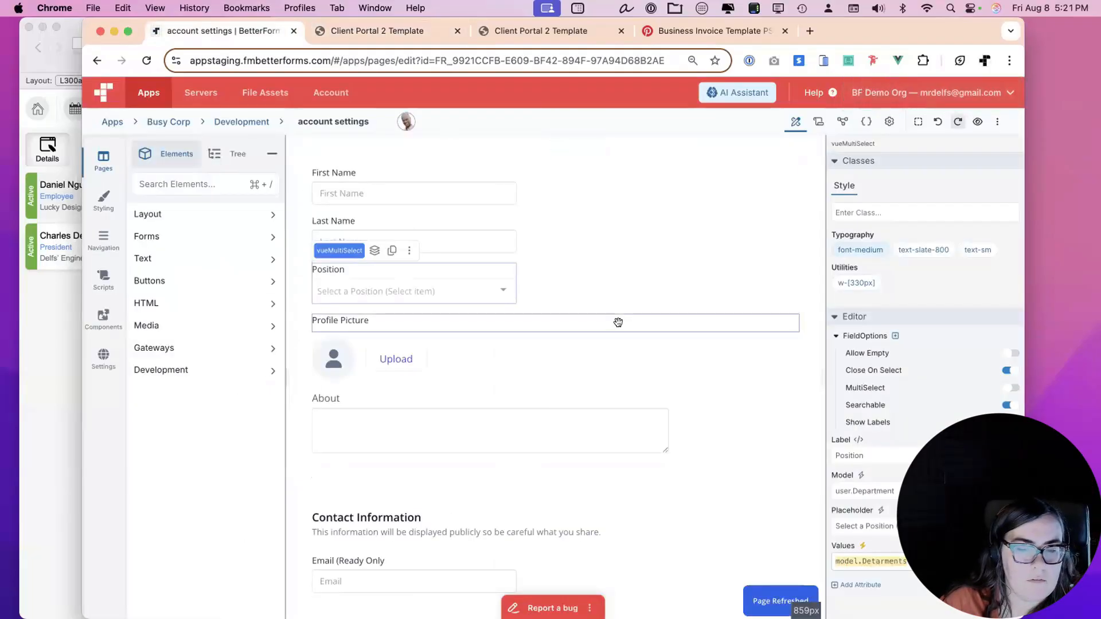
click(877, 557)
key(BackSpace)
key(BackSpace)
key(BackSpace)
key(BackSpace)
key(BackSpace)
key(BackSpace)
key(BackSpace)
key(BackSpace)
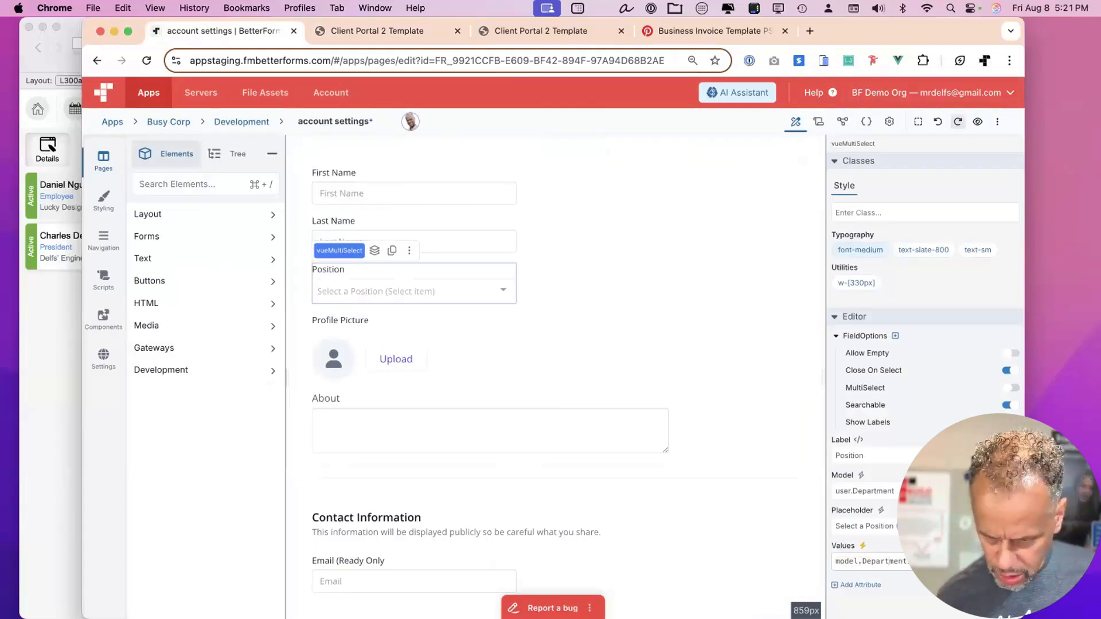
key(super+s)
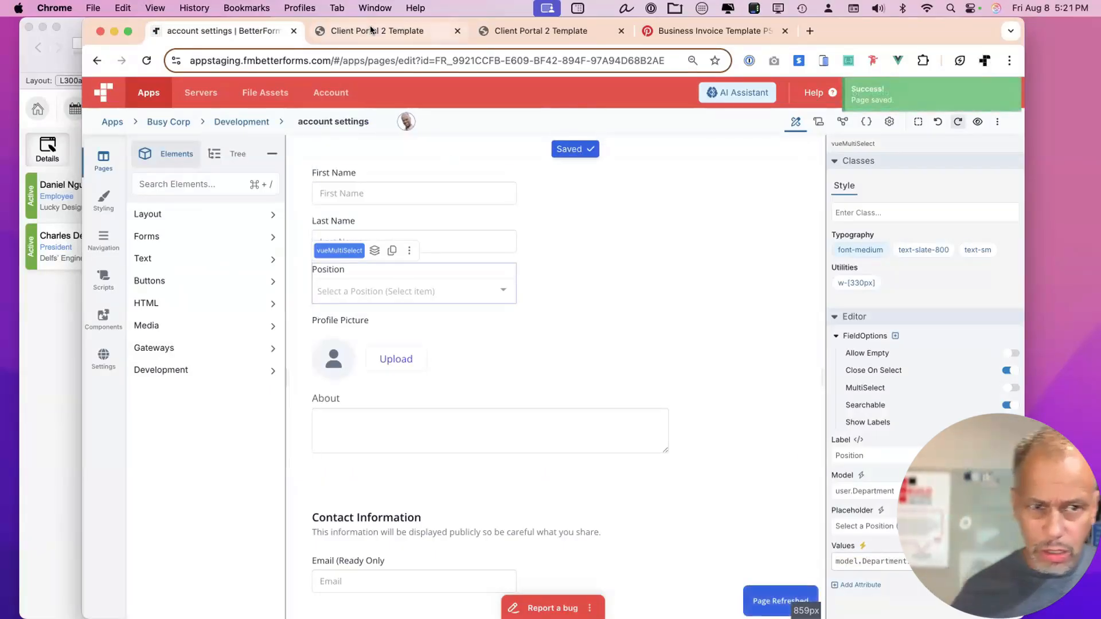
Confirm the portal's Position dropdown lists Sales, Shipping and Management.
click(369, 26)
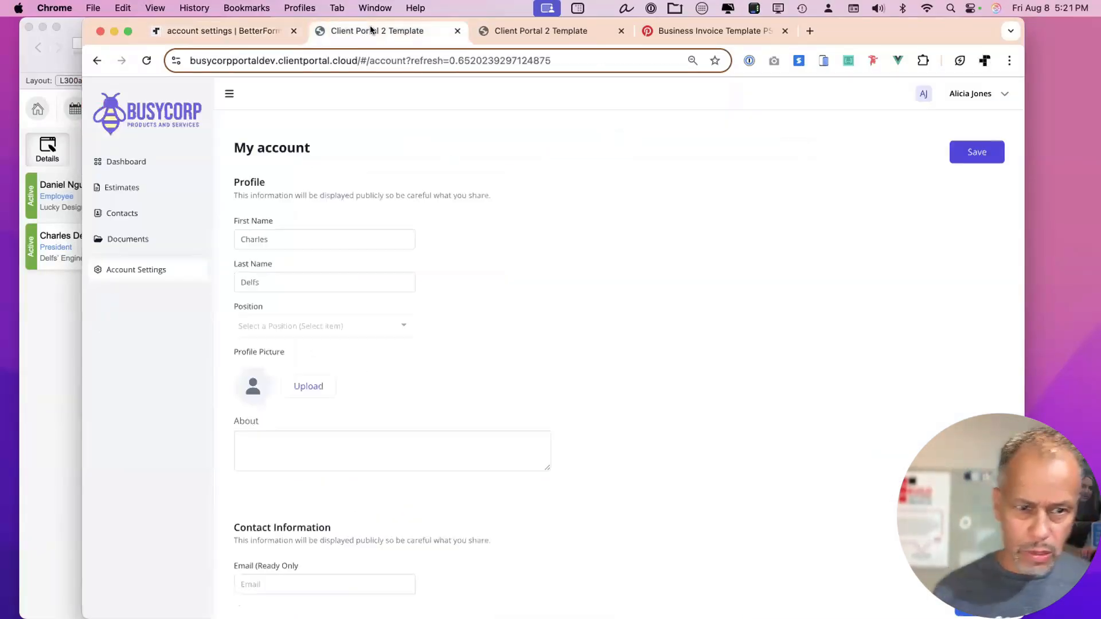
click(400, 333)
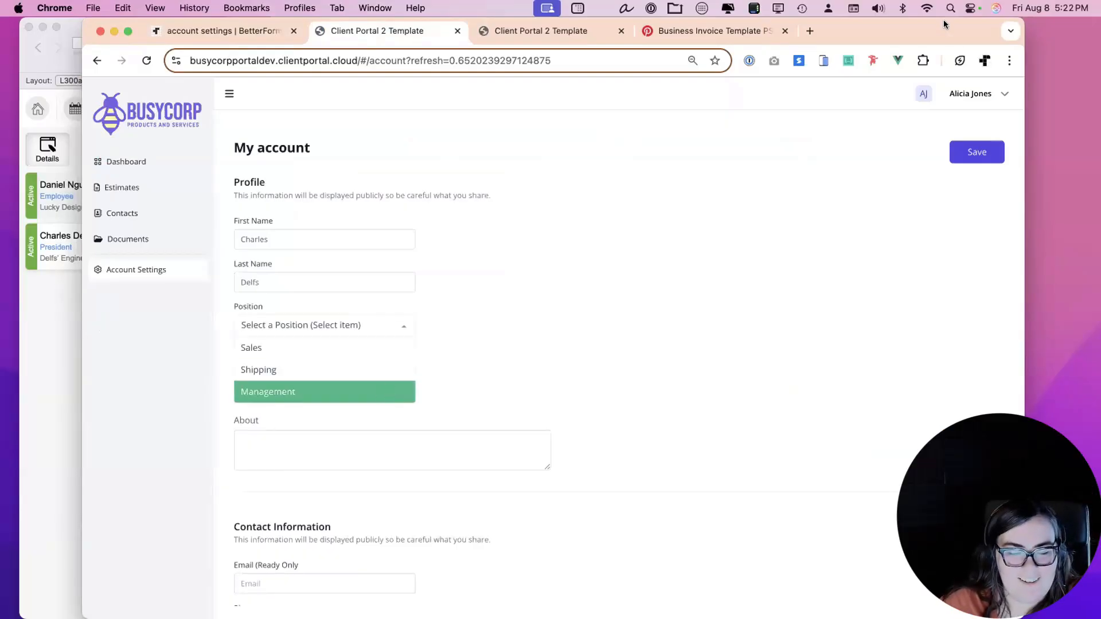
click(74, 293)
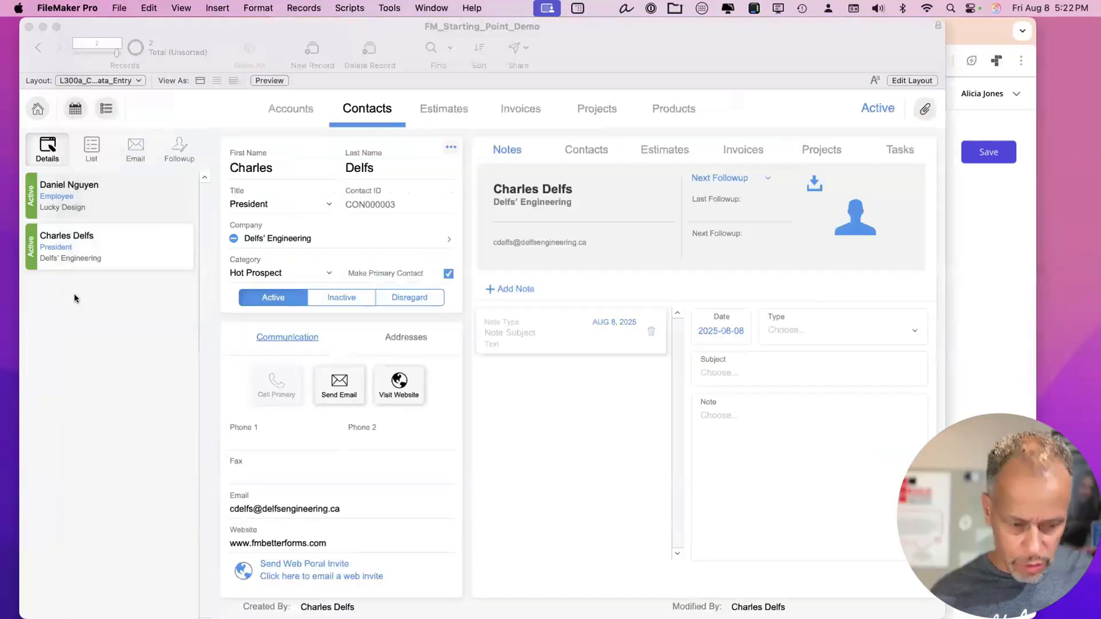
Add a Set Variable step named departments on line 14 of BF - onFormRequest - account.
key(super+shift+s)
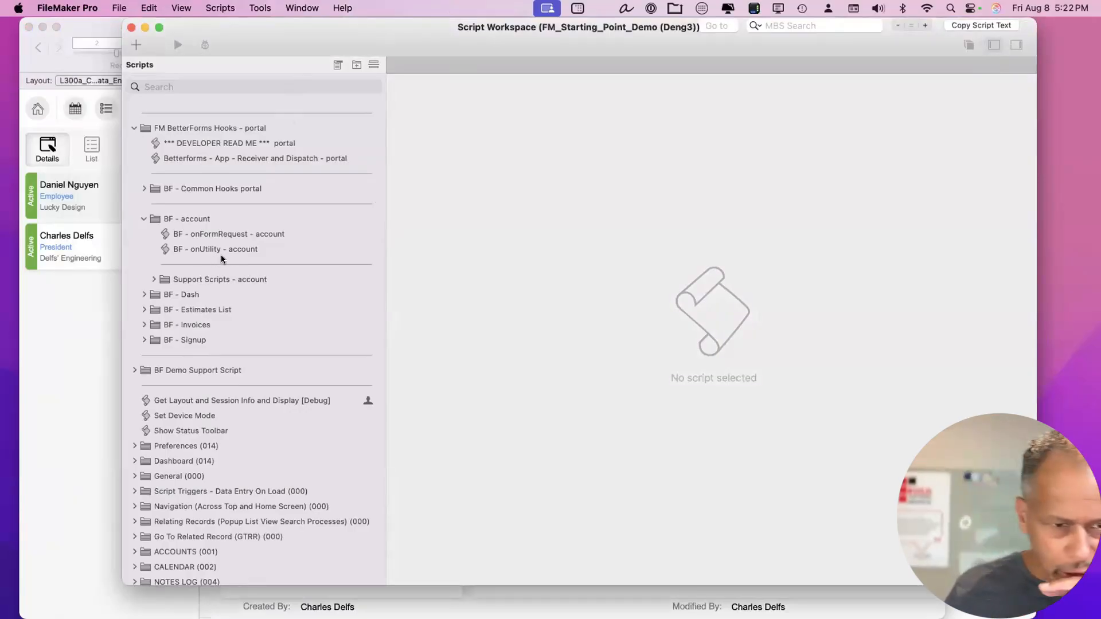
click(211, 235)
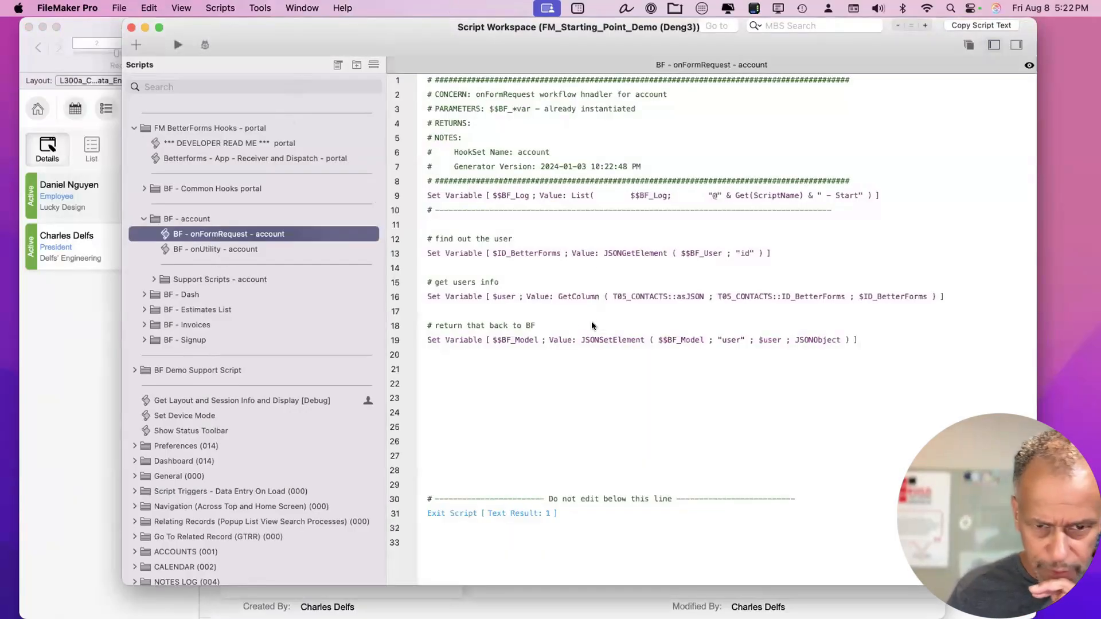
click(482, 265)
text(set var)
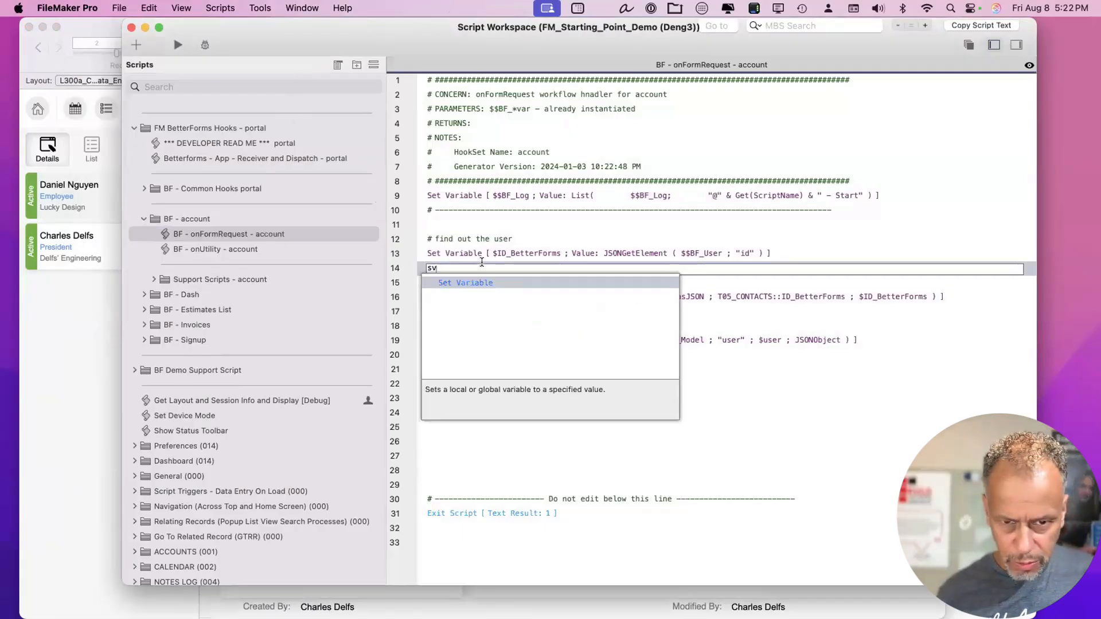
key(Return)
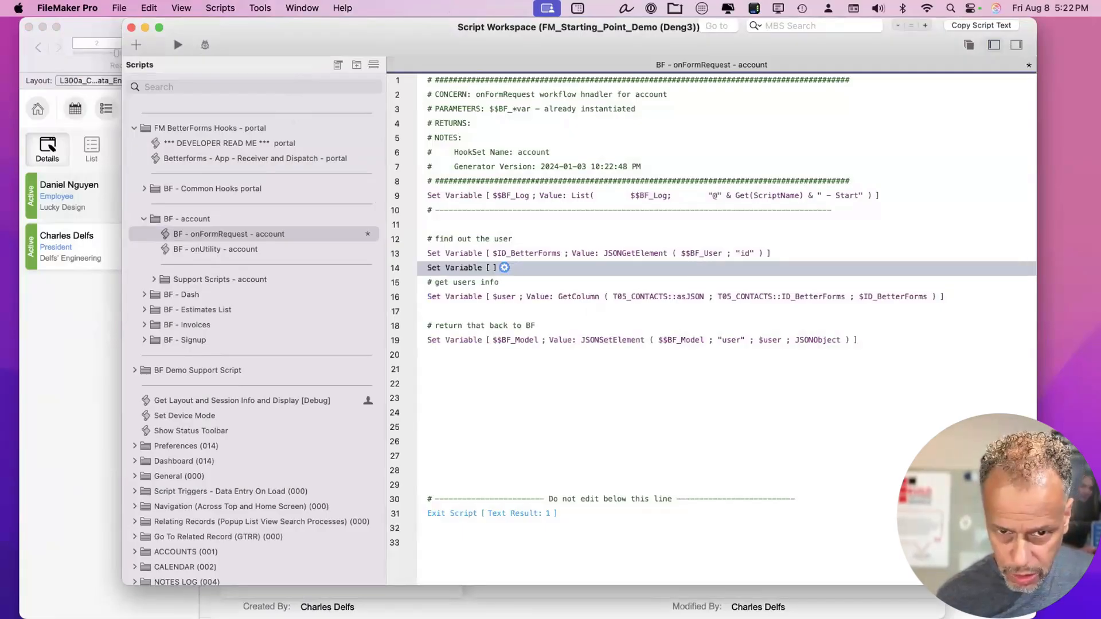
key(Return)
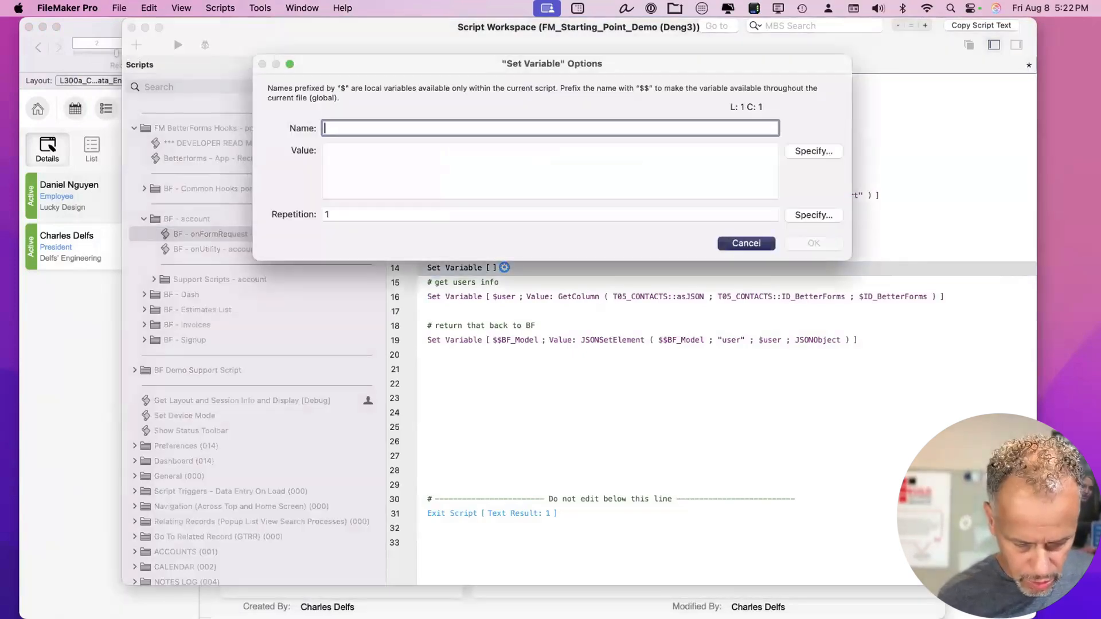
text(D)
key(BackSpace)
text(d)
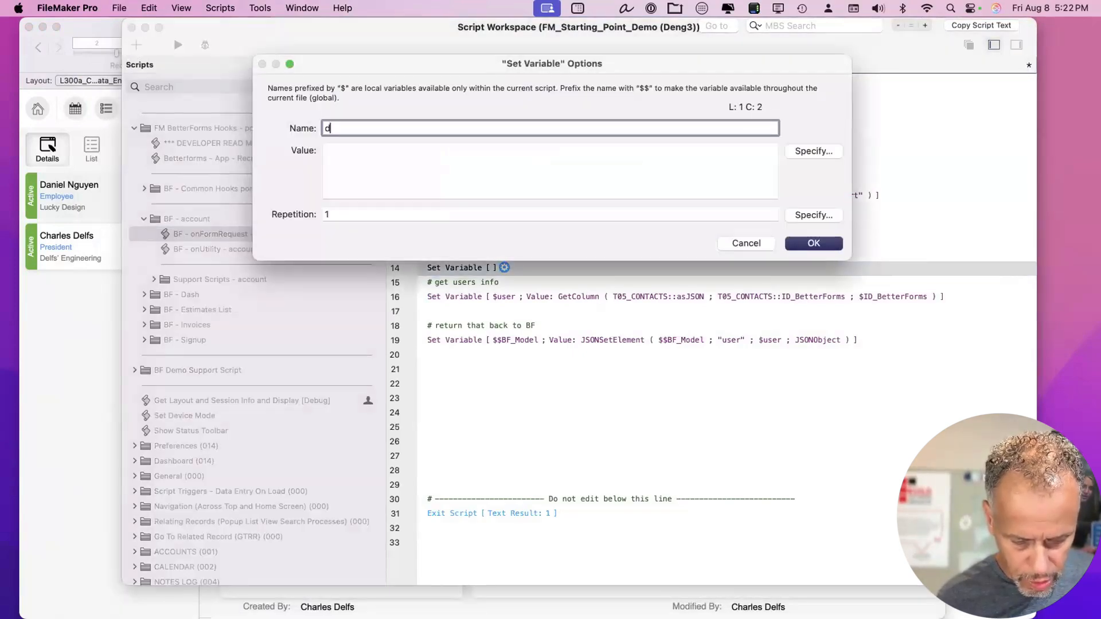
text(epart)
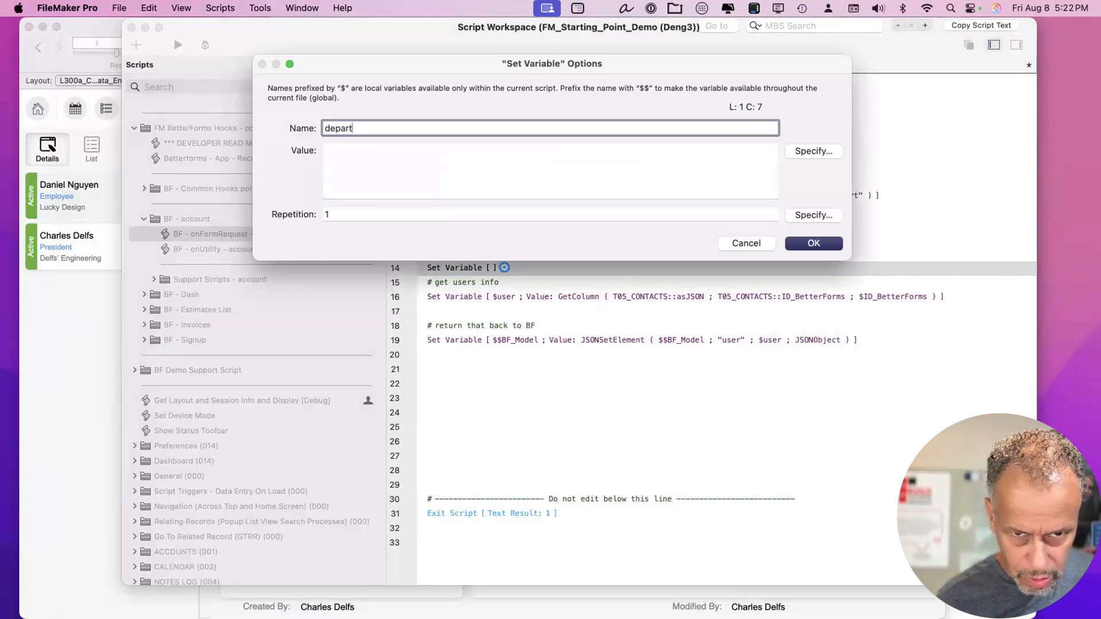
text(nts)
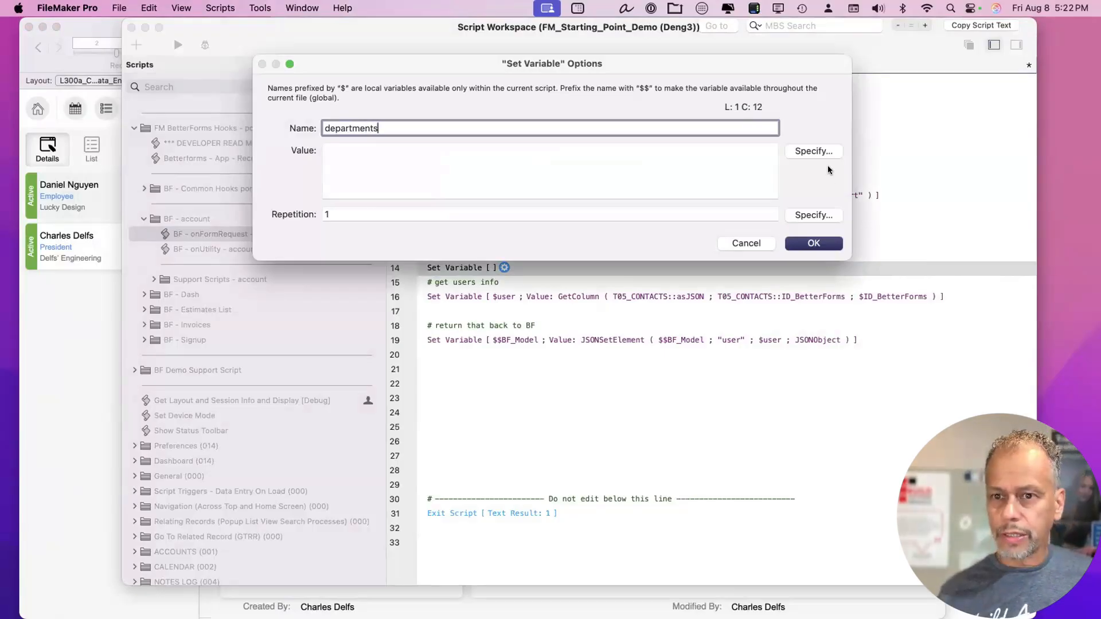
click(813, 151)
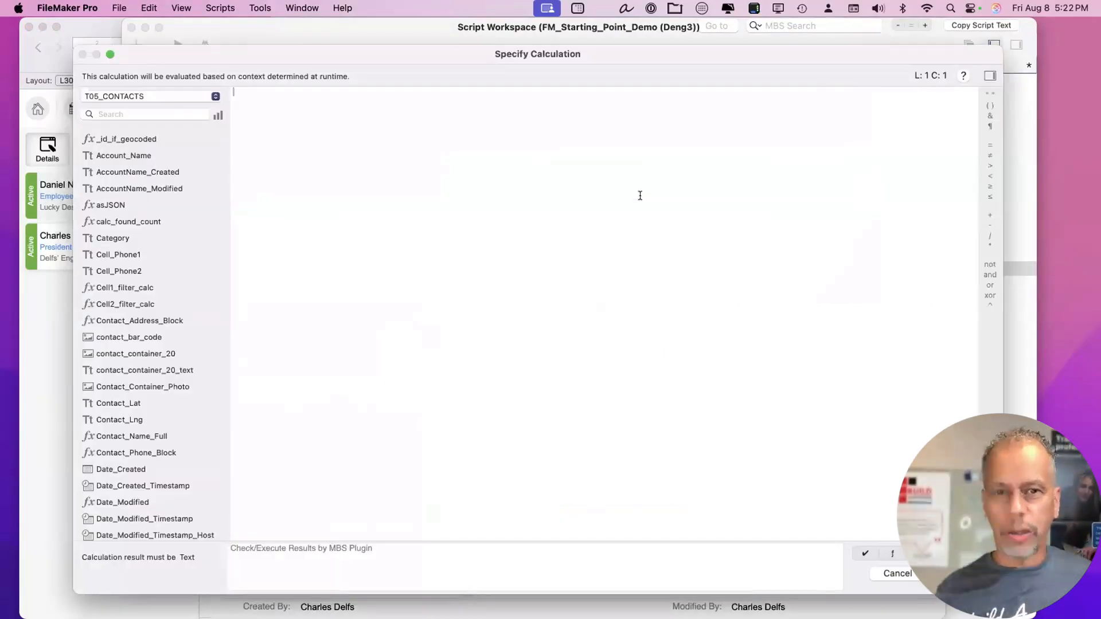
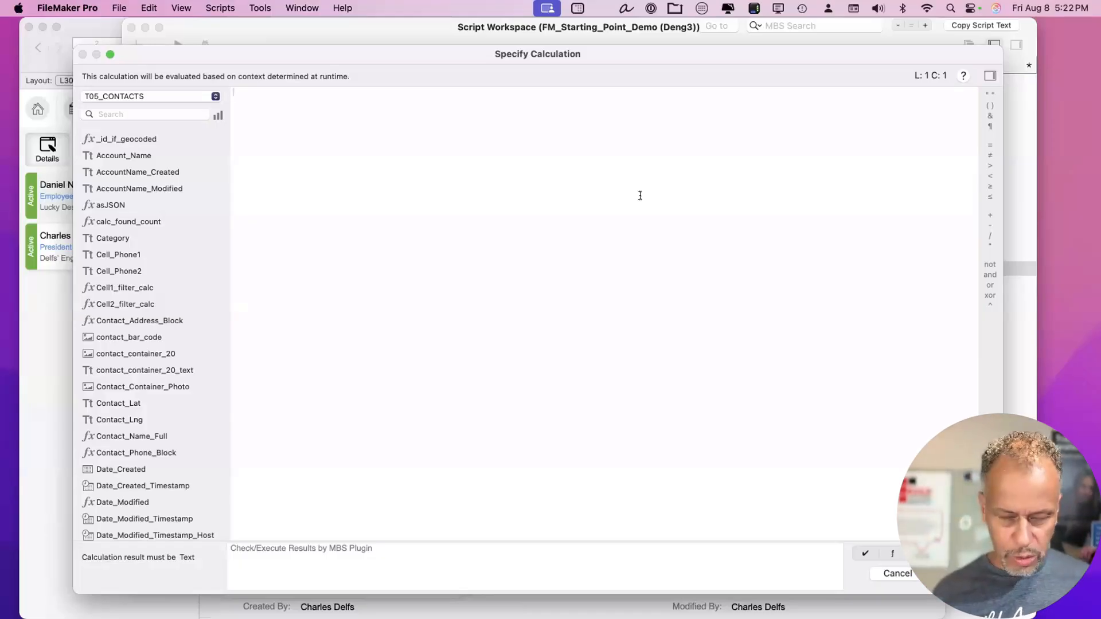
Cancel the calculation and variable dialogs, delete the empty Set Variable step, and save the script.
click(897, 573)
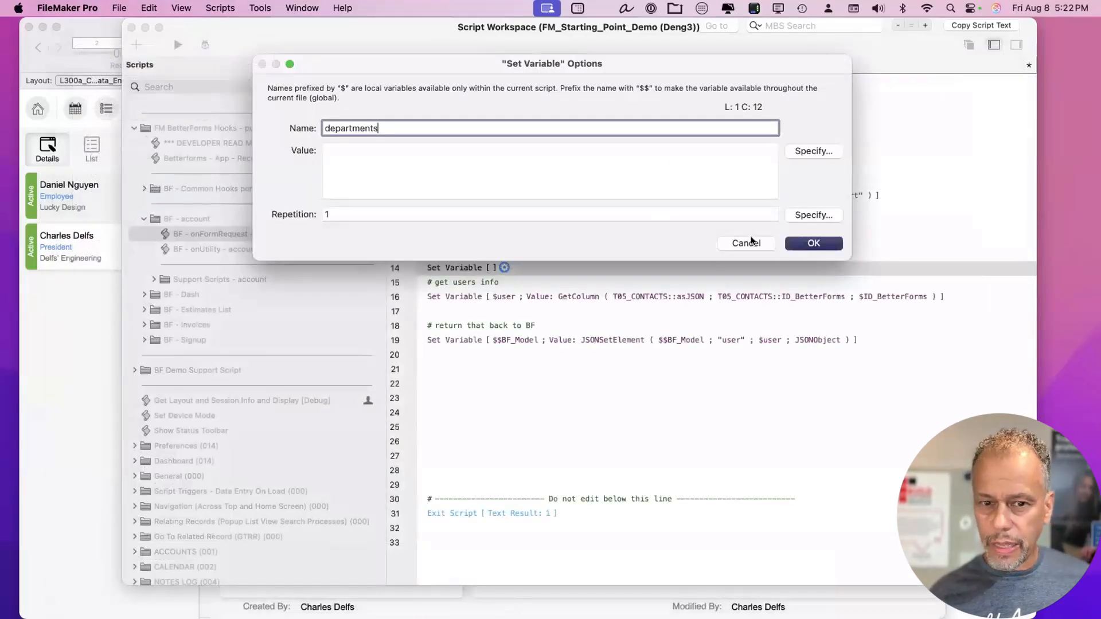
click(745, 243)
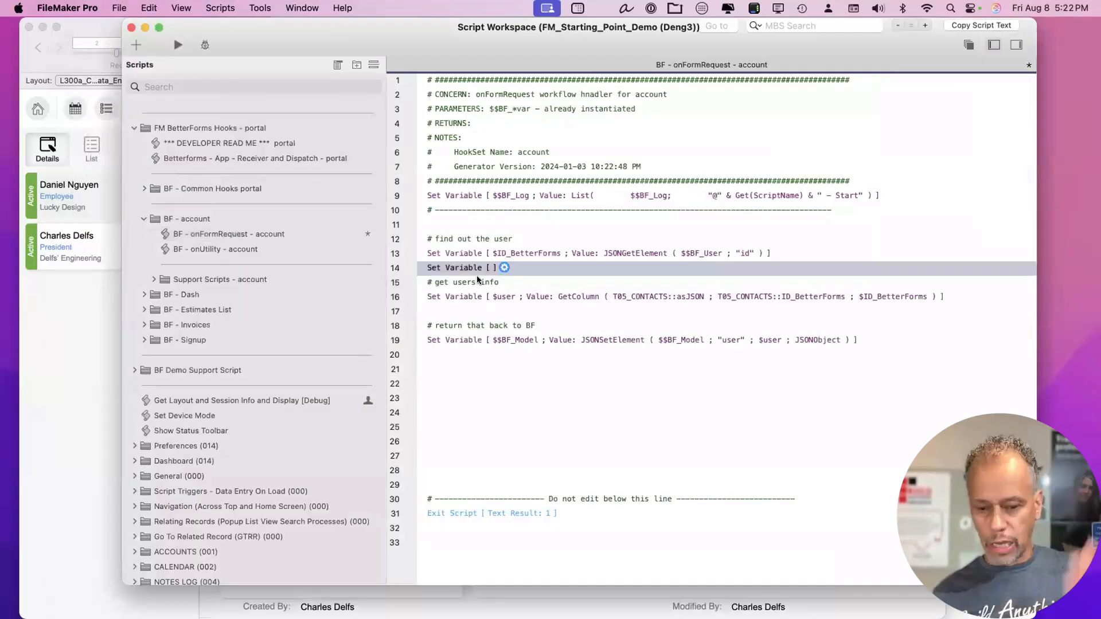
key(BackSpace)
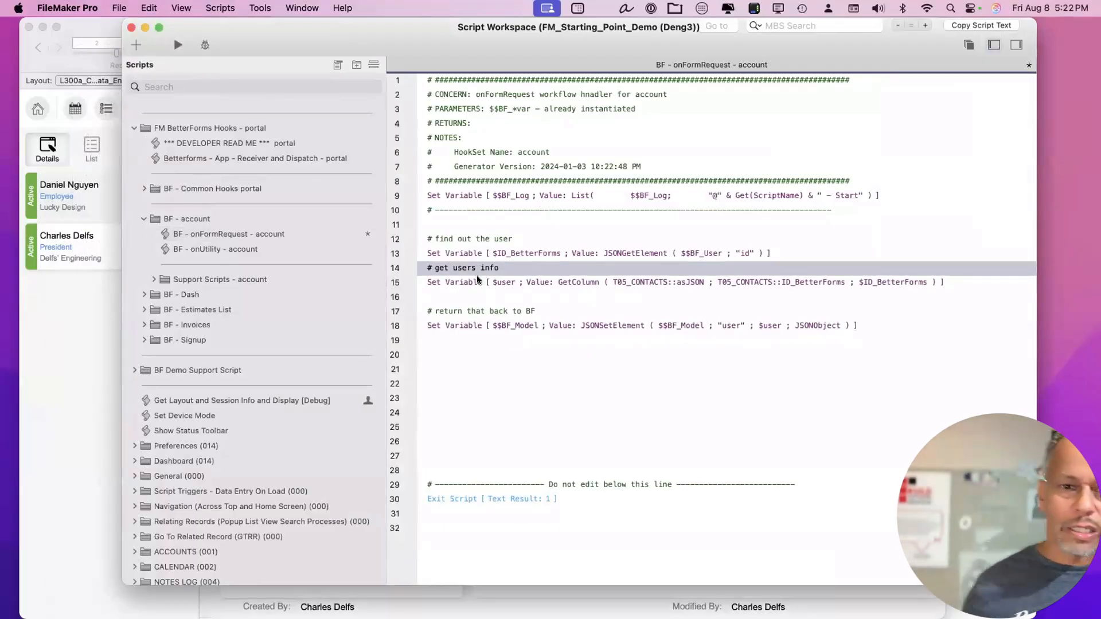
key(Return)
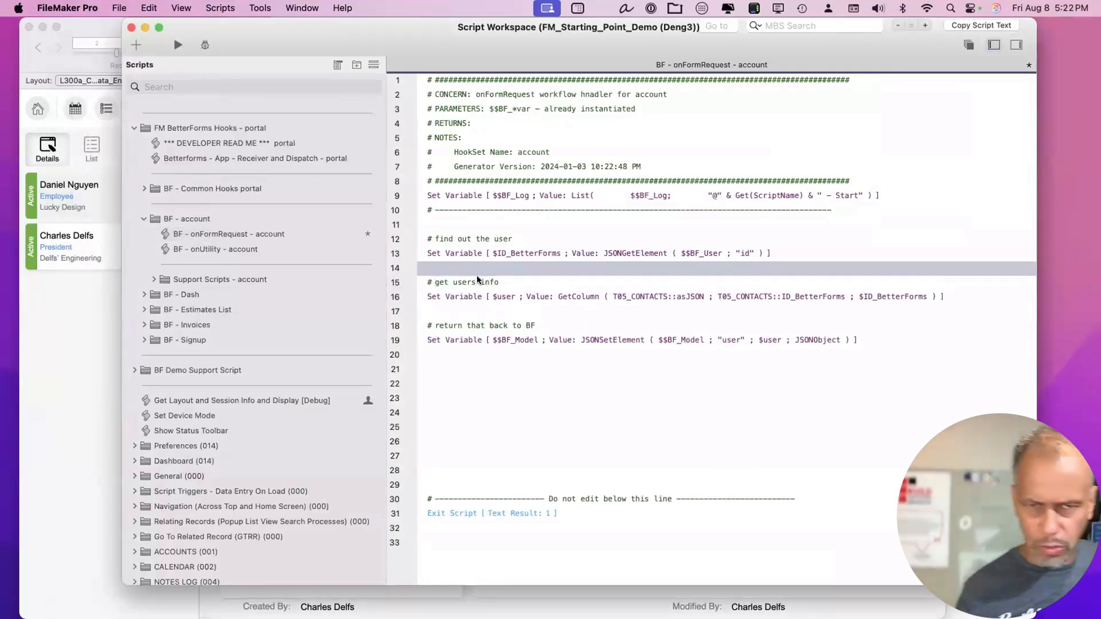
key(super+s)
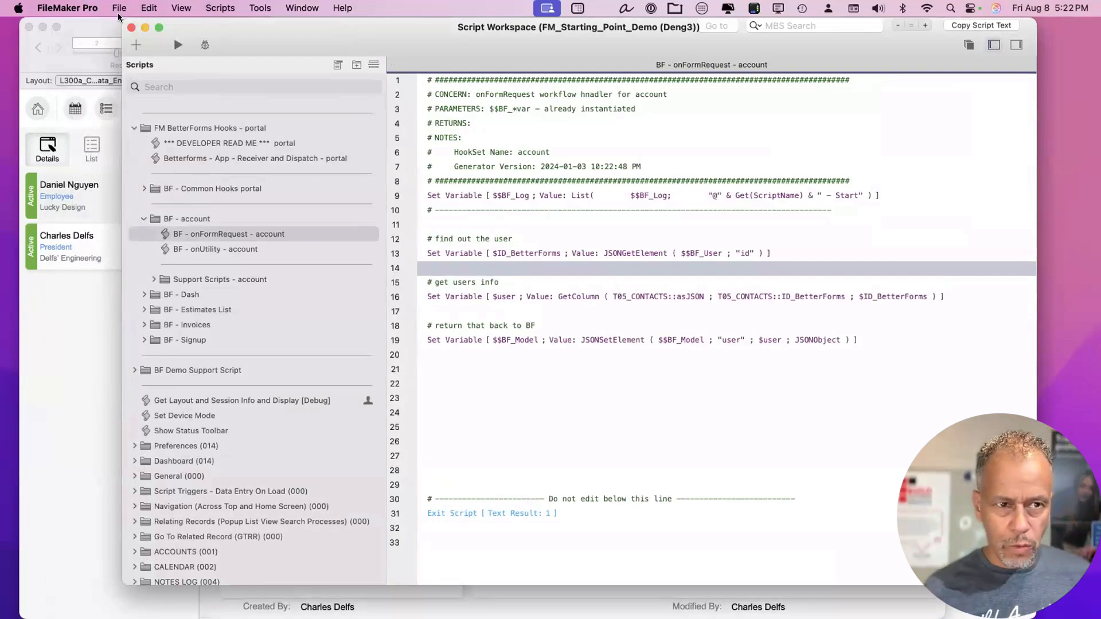
Resize the Script Workspace, review the script's empty lines, then bring up the portal's My account page.
drag(118, 15, 213, 63)
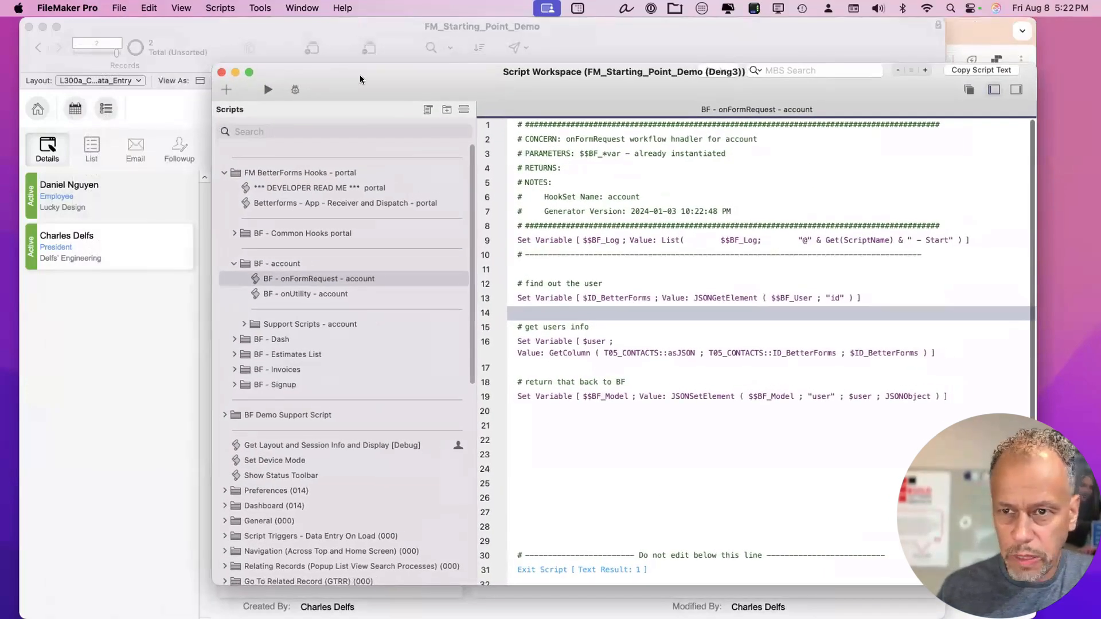
click(656, 365)
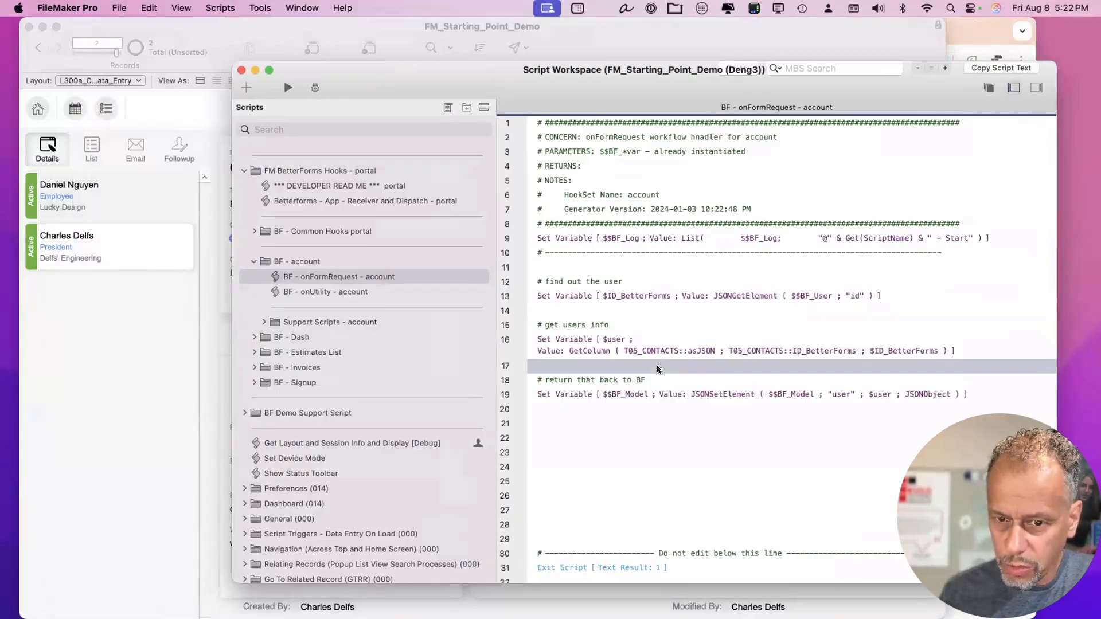
click(625, 309)
click(664, 425)
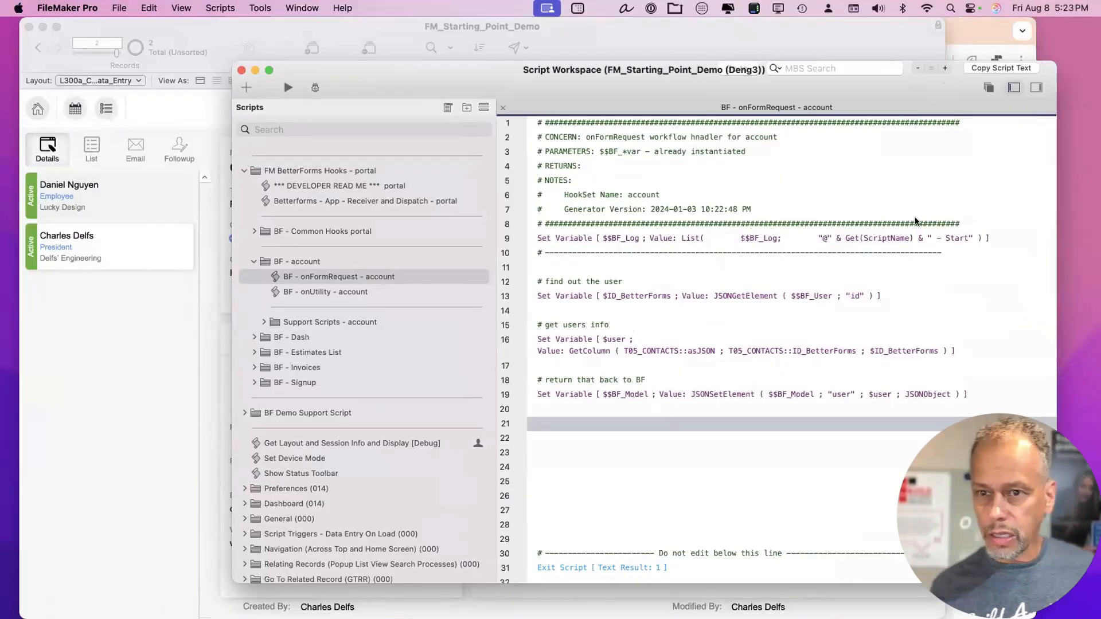
click(963, 34)
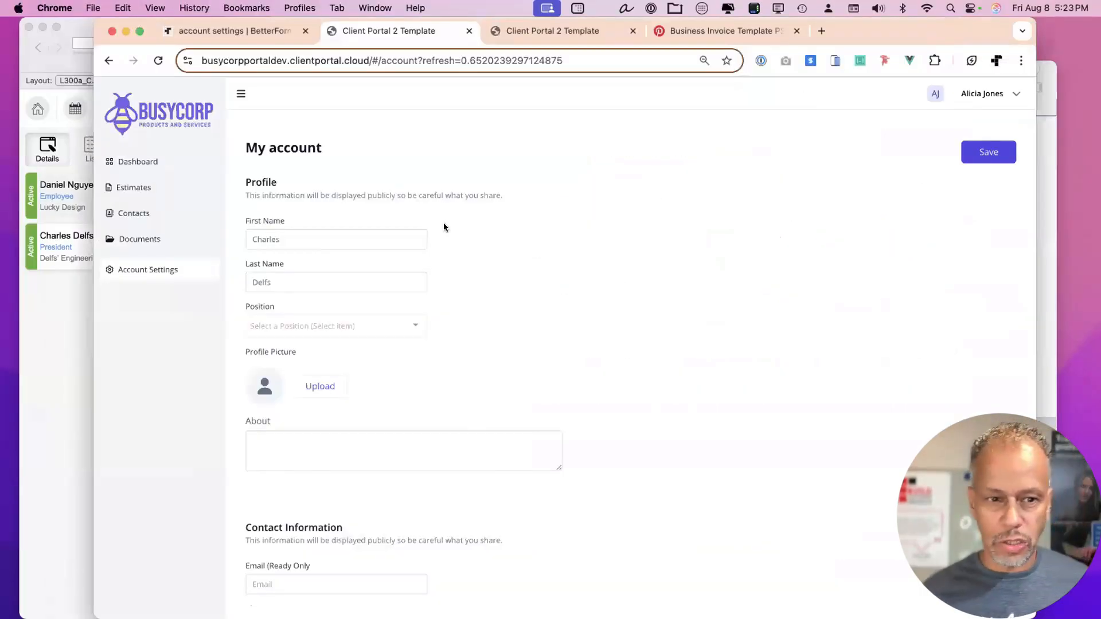
In the FileMaker contact record, change the first name to end with the middle initial 'K.' and commit it.
click(346, 239)
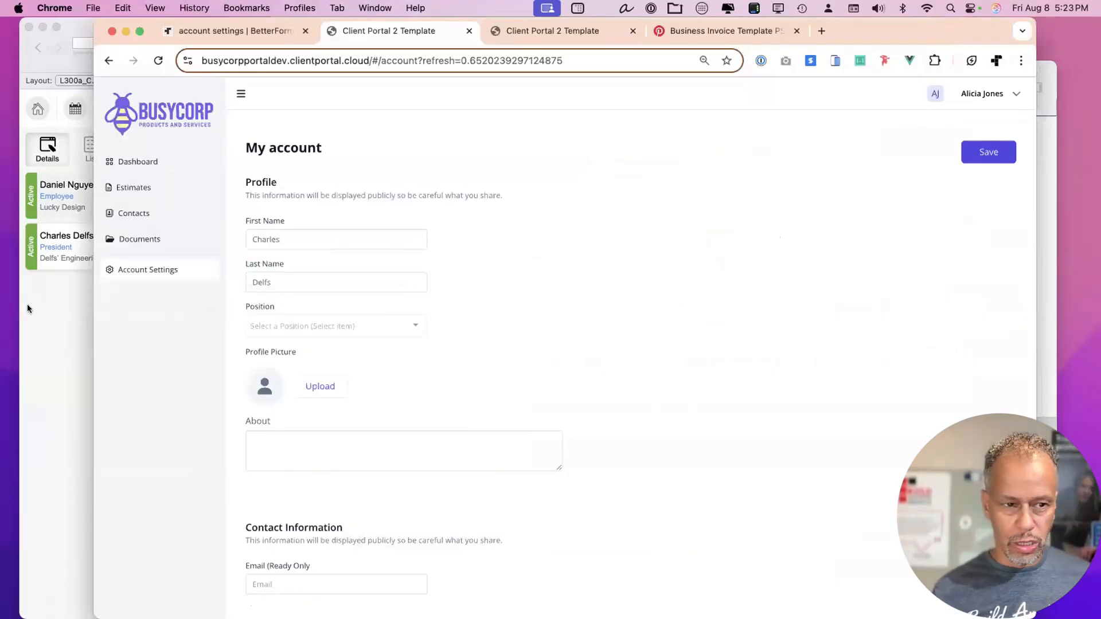
click(61, 303)
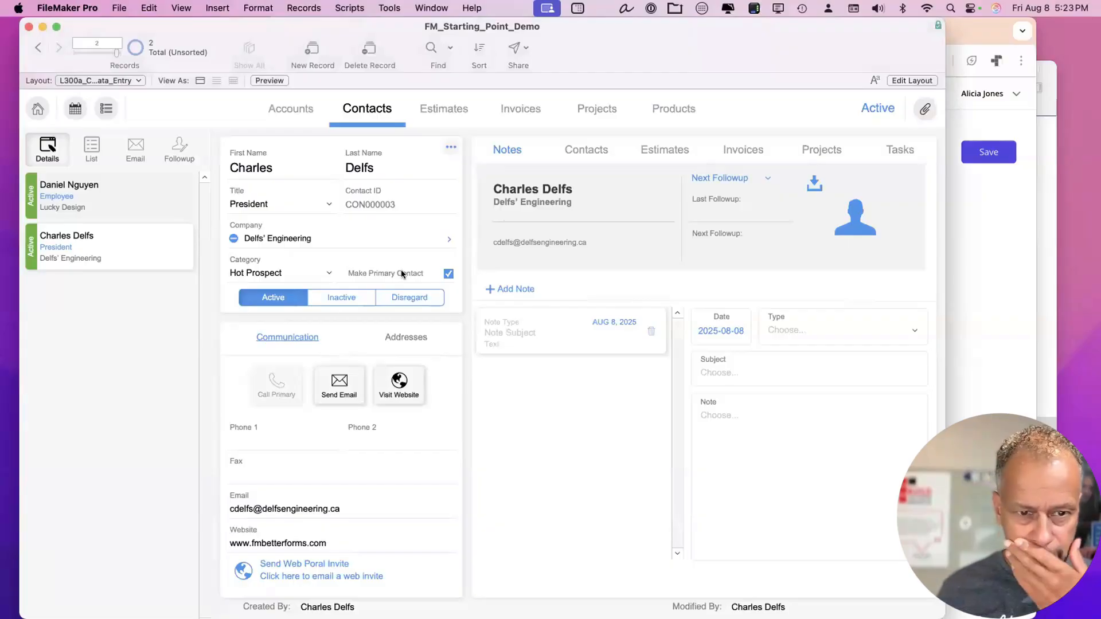
click(292, 161)
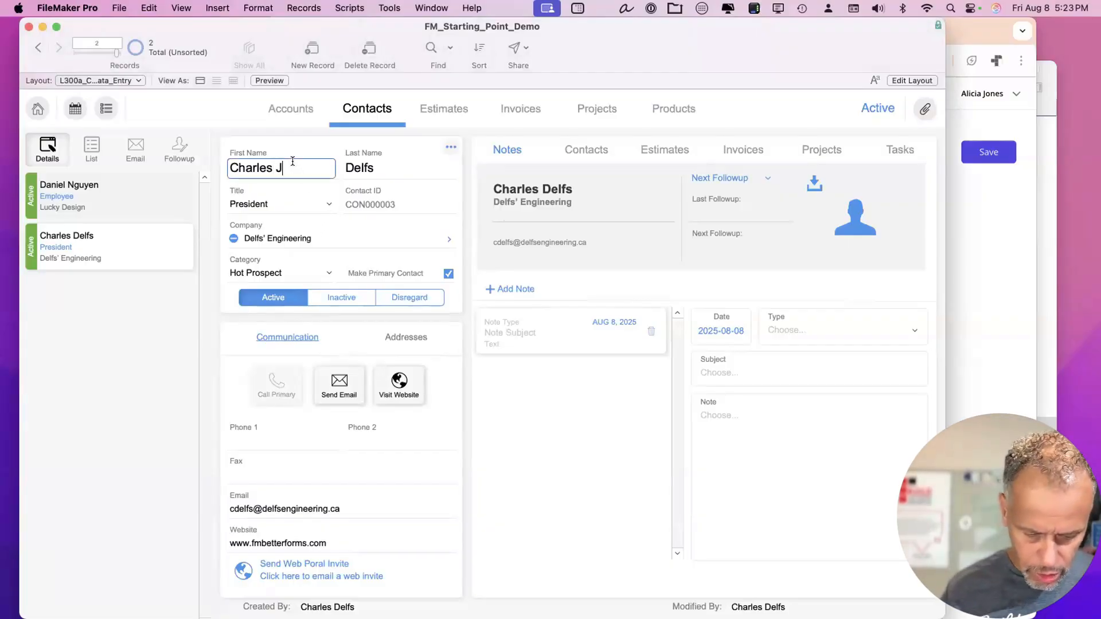
key(BackSpace)
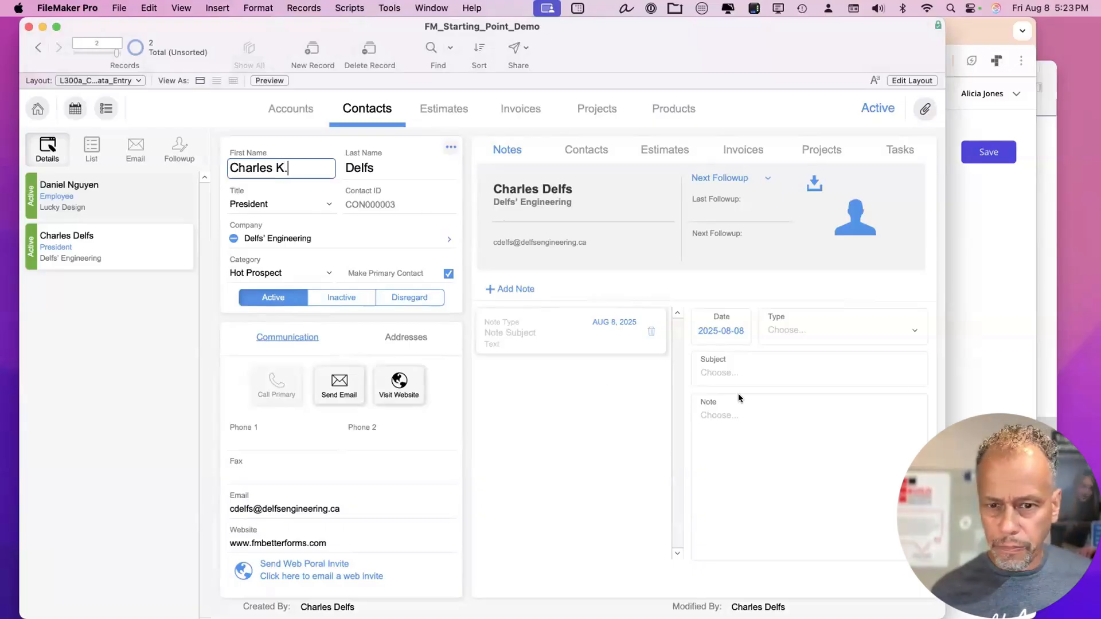
text(K.)
click(719, 287)
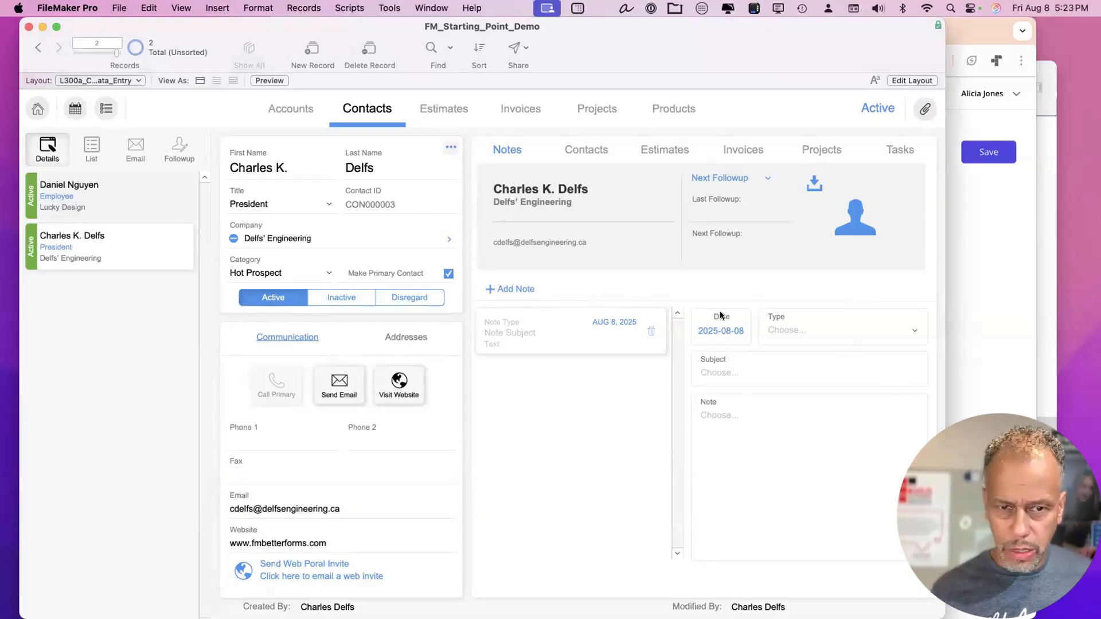
click(980, 291)
On the portal's Account Settings form, set Position to Shipping and save.
click(133, 240)
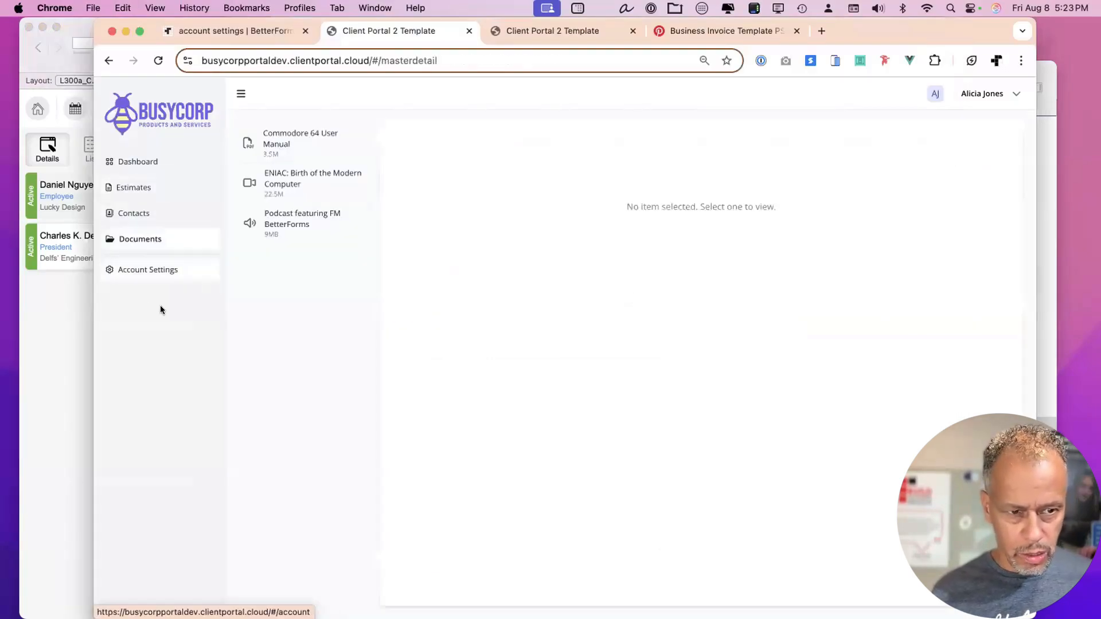
click(142, 270)
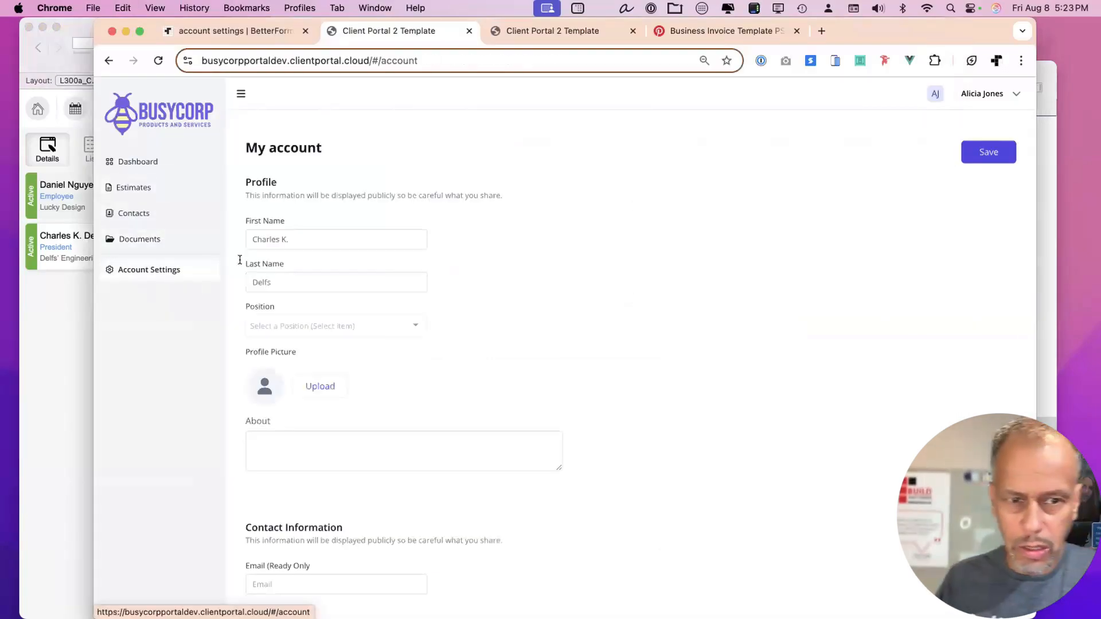
click(301, 236)
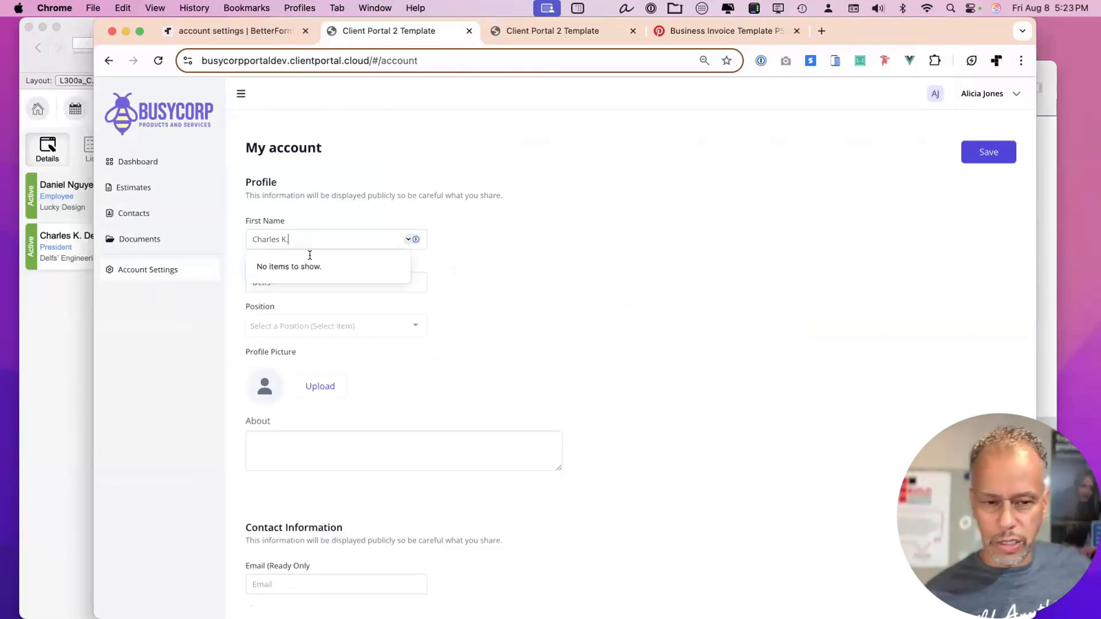
click(354, 326)
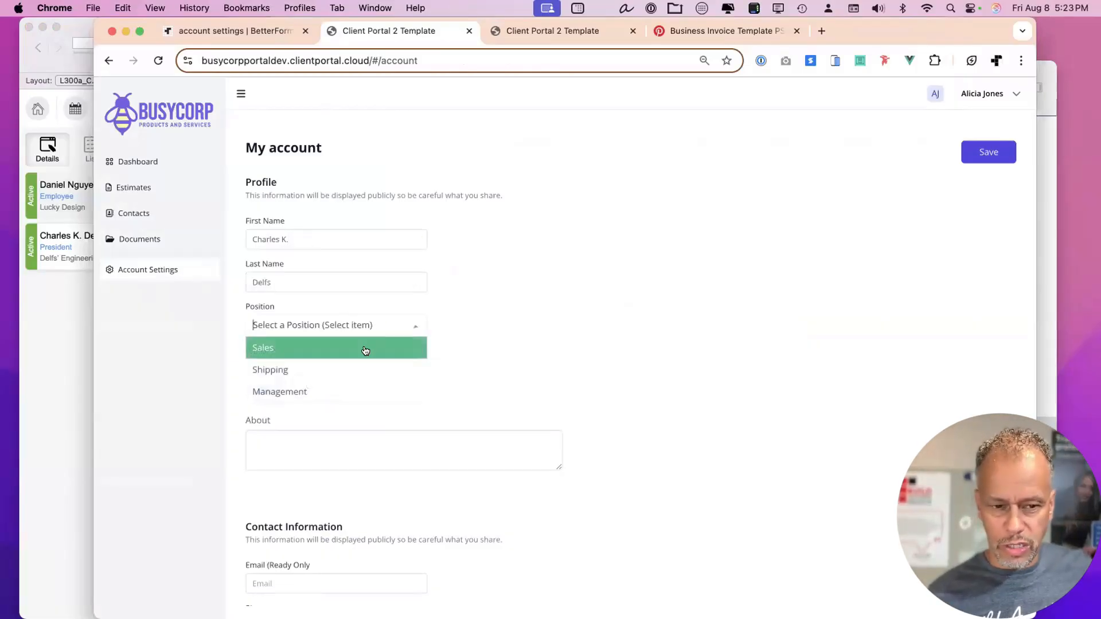
click(340, 363)
drag(939, 32, 970, 31)
click(1004, 154)
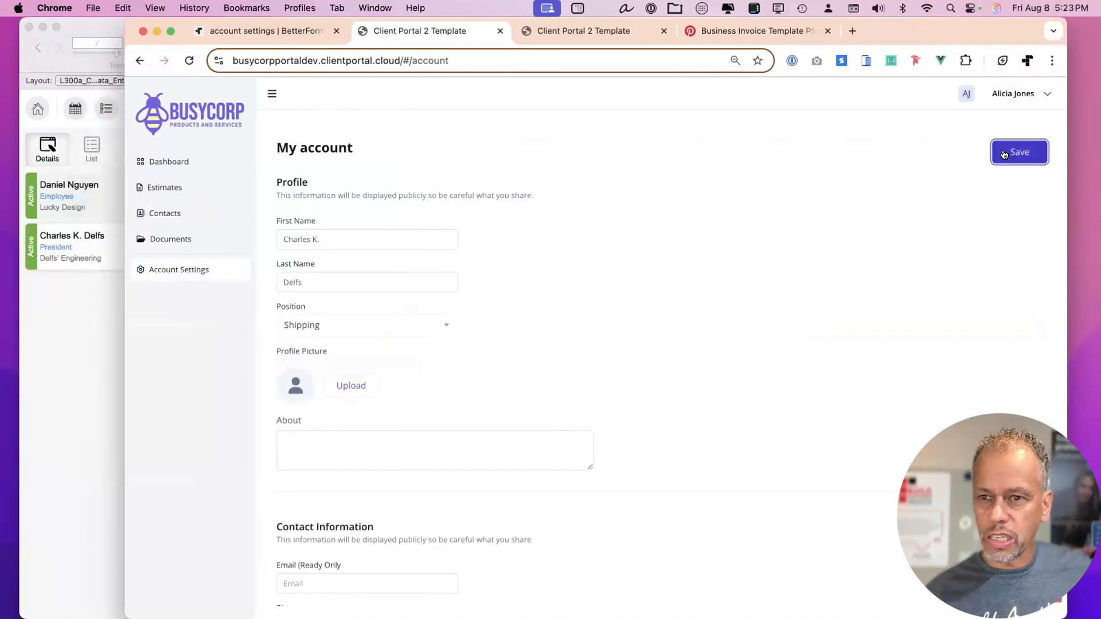
Open the save button's named save script in the account settings page editor.
click(293, 33)
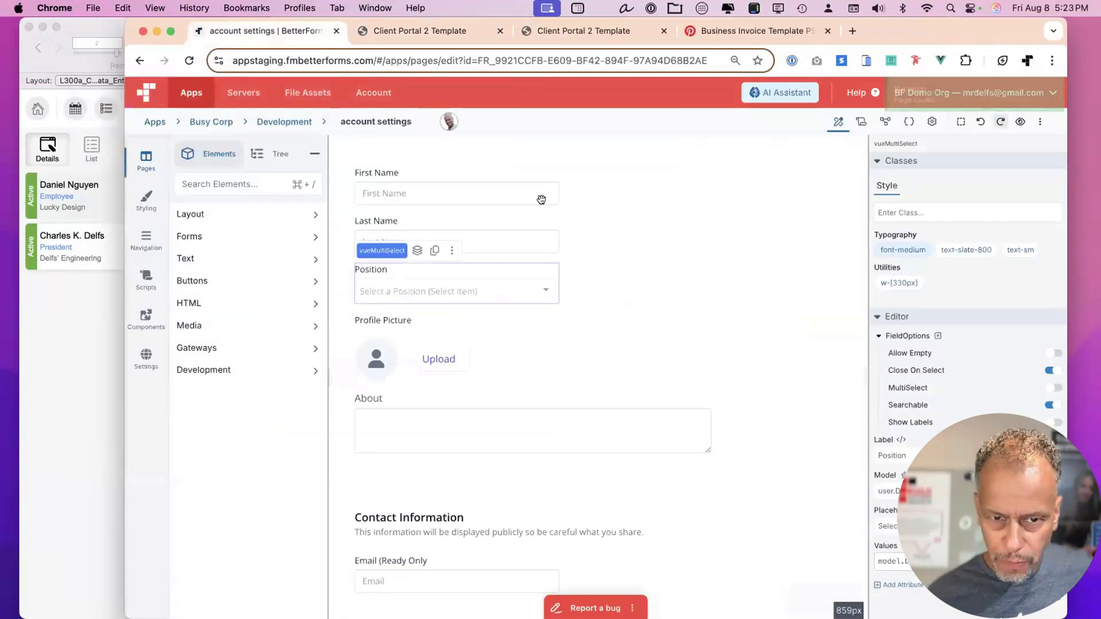
click(791, 185)
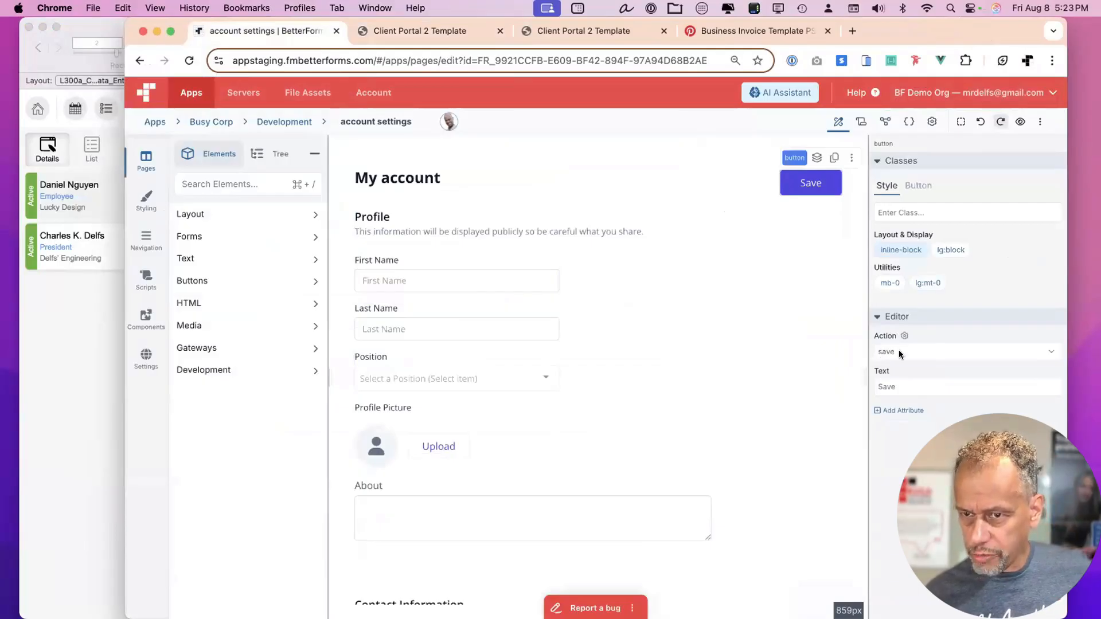
click(858, 120)
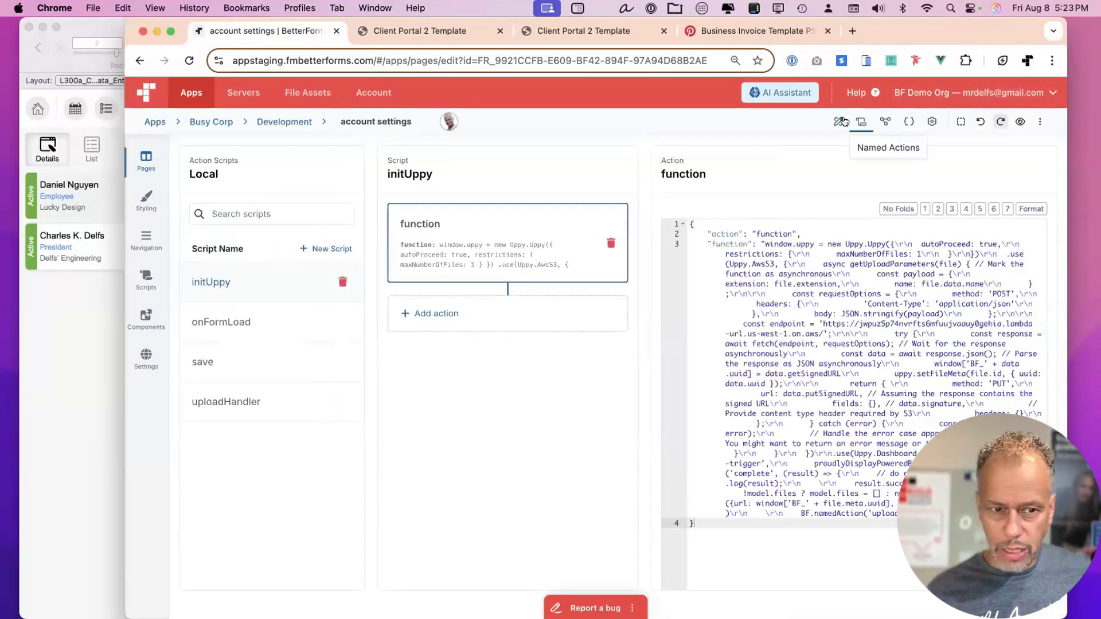
click(226, 366)
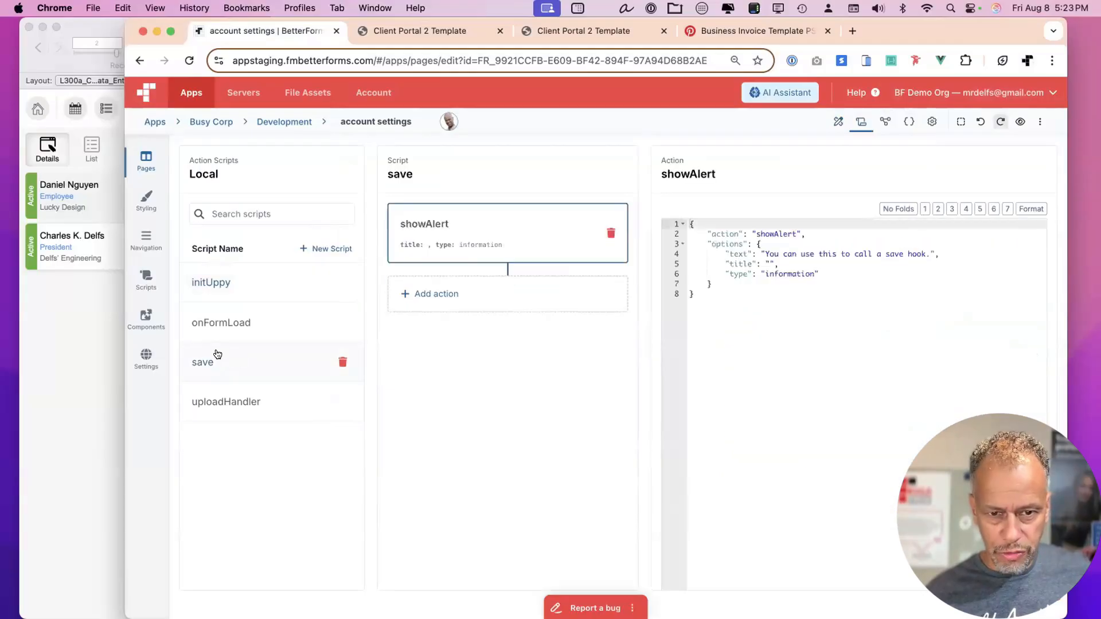
Add validate and runUtilityHook actions to the save script and save the page.
click(486, 295)
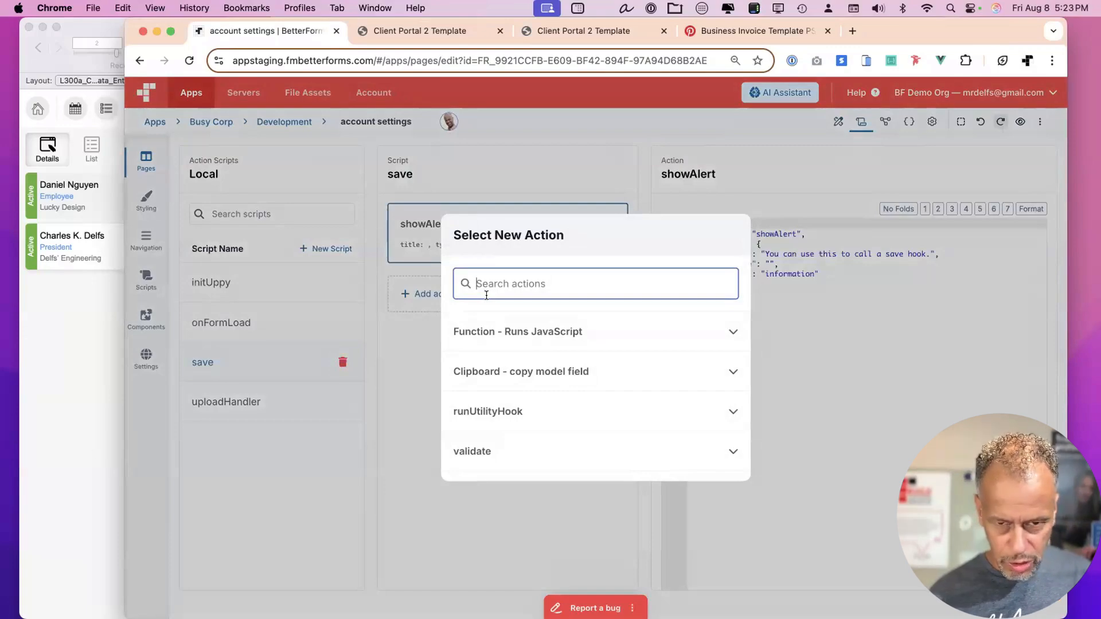
text(val)
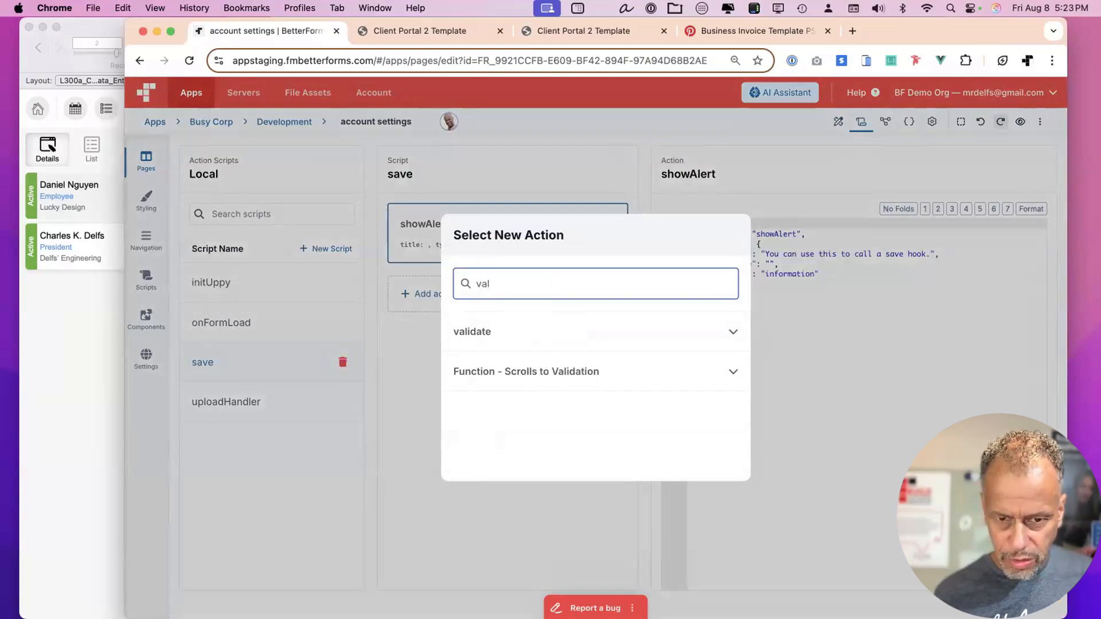
click(495, 335)
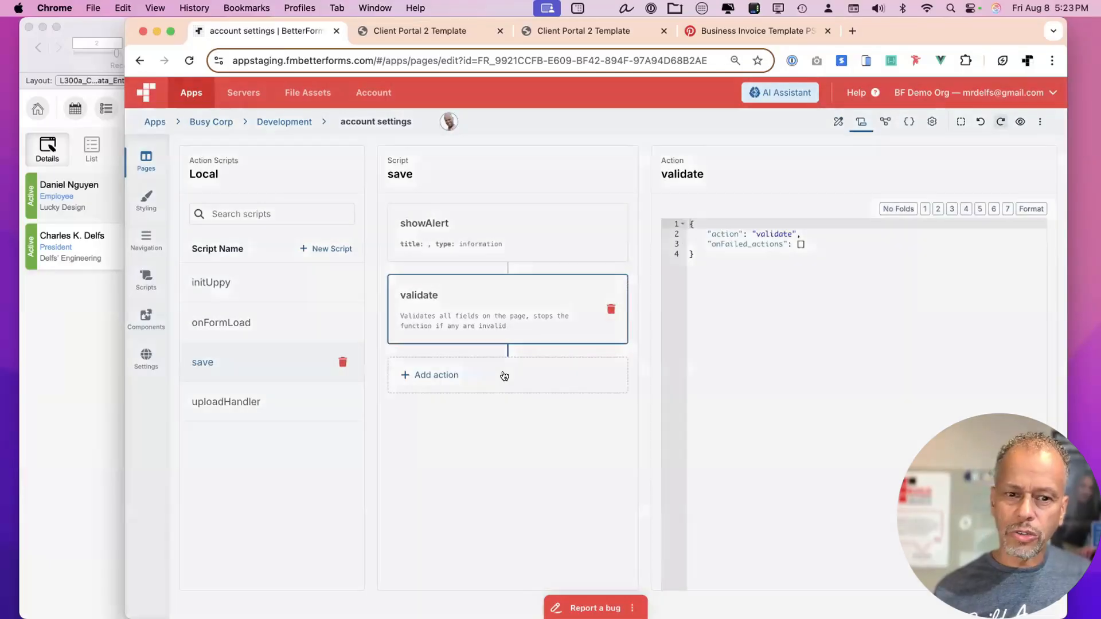
click(504, 376)
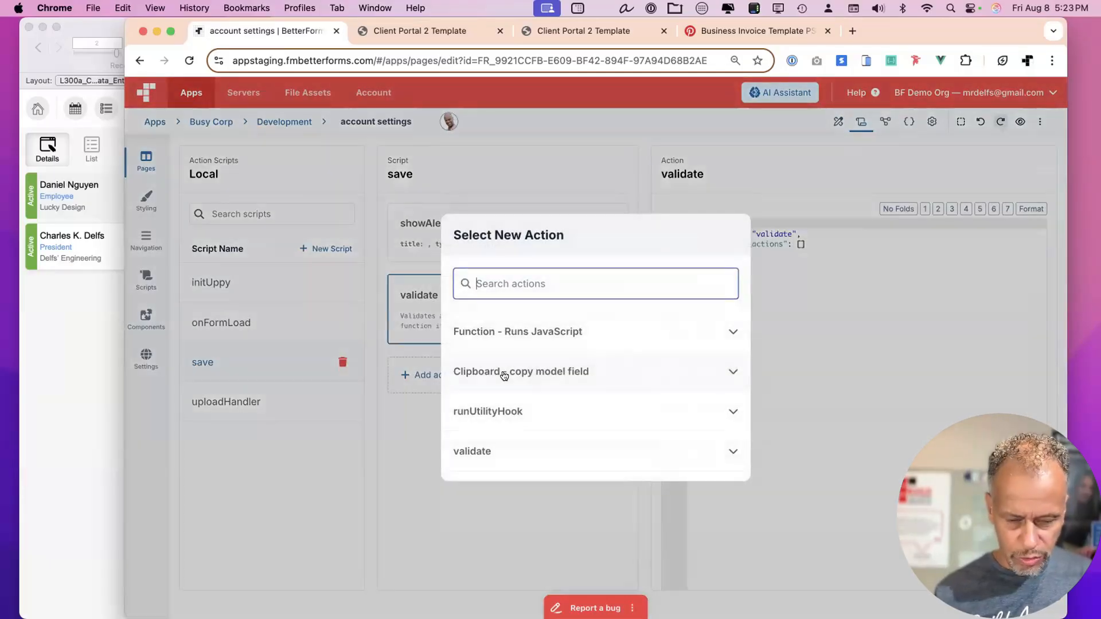
text(hook)
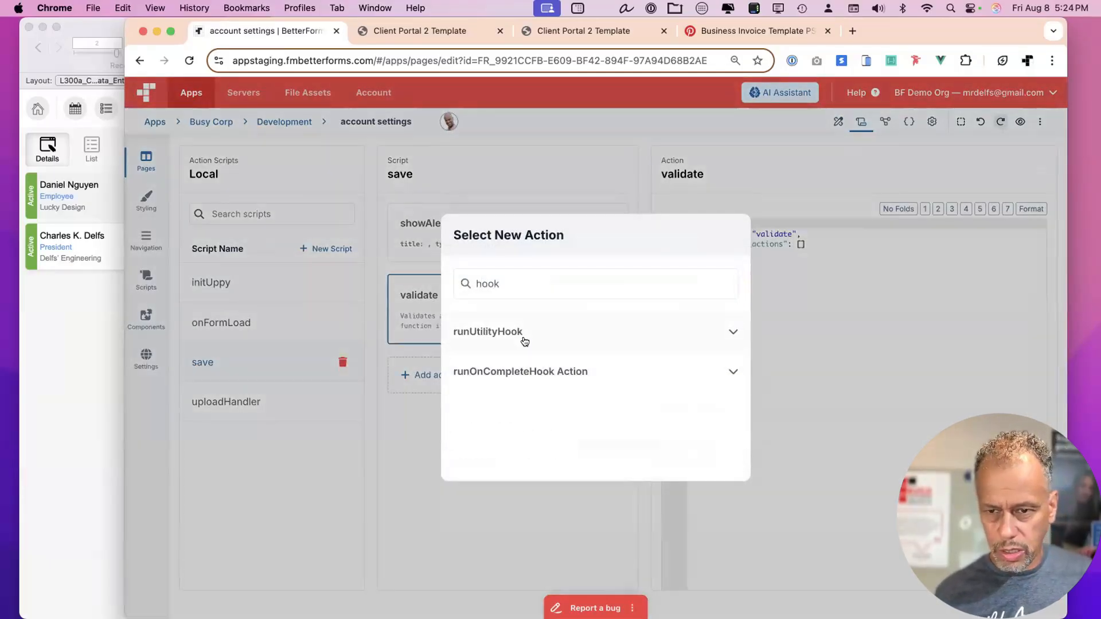
click(524, 342)
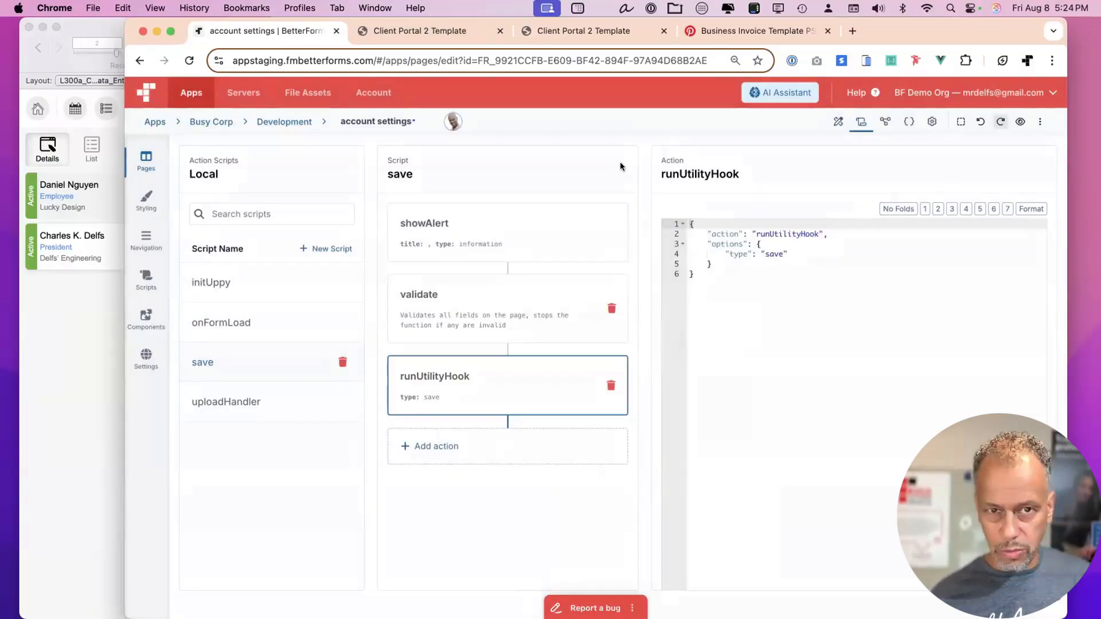
key(super+s)
Check the client portal, then return to the account settings editor's Designer view.
click(424, 30)
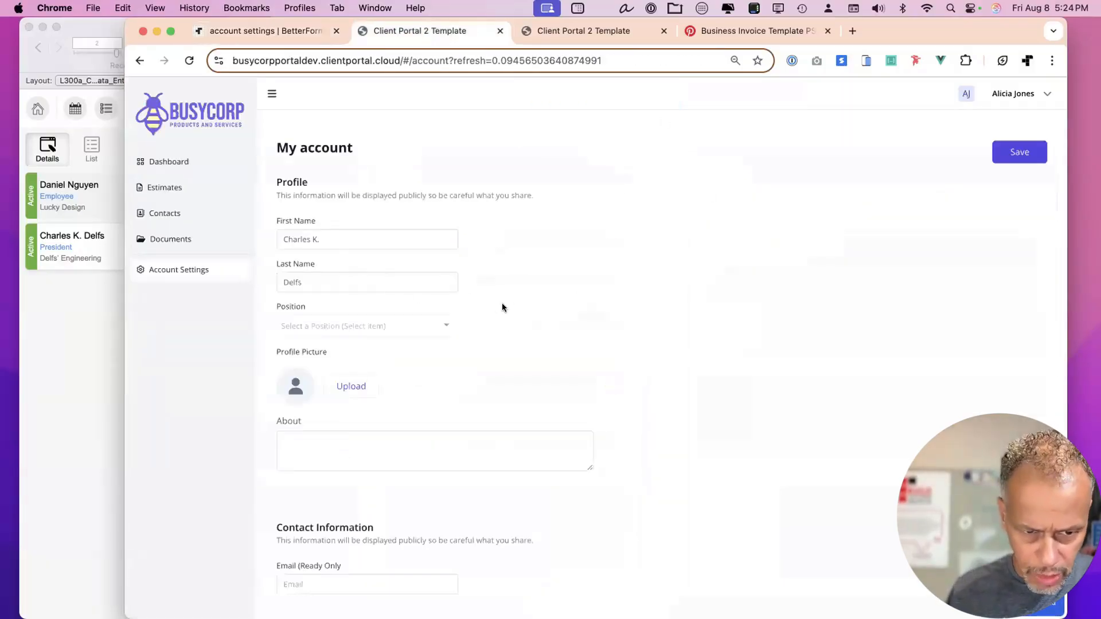
scroll(503, 307, down, 5)
scroll(503, 308, up, 3)
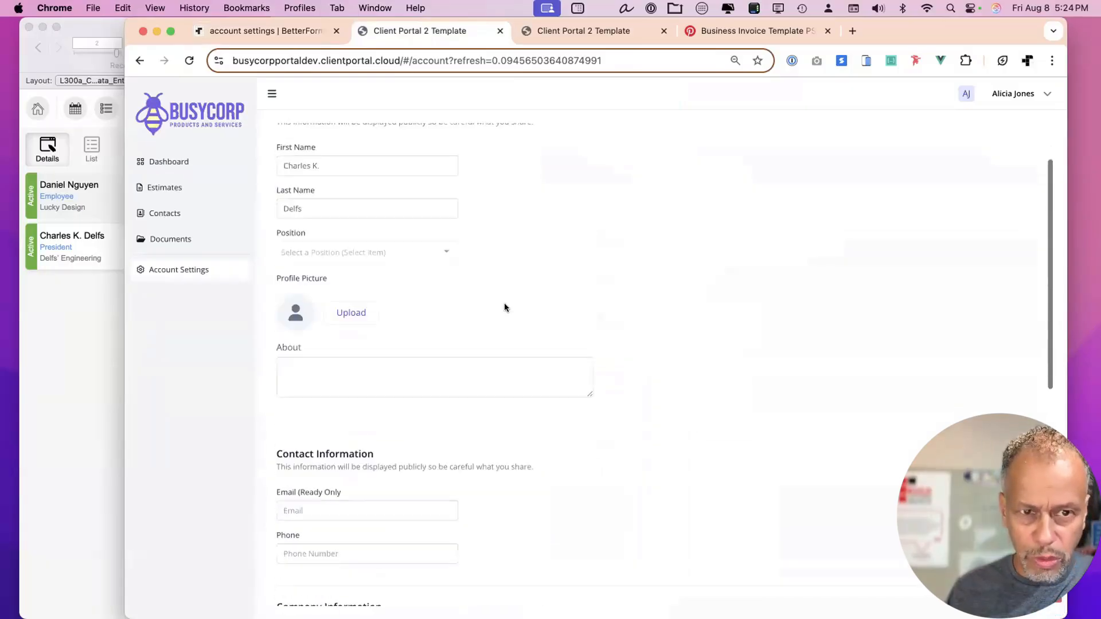
scroll(487, 287, up, 2)
click(269, 31)
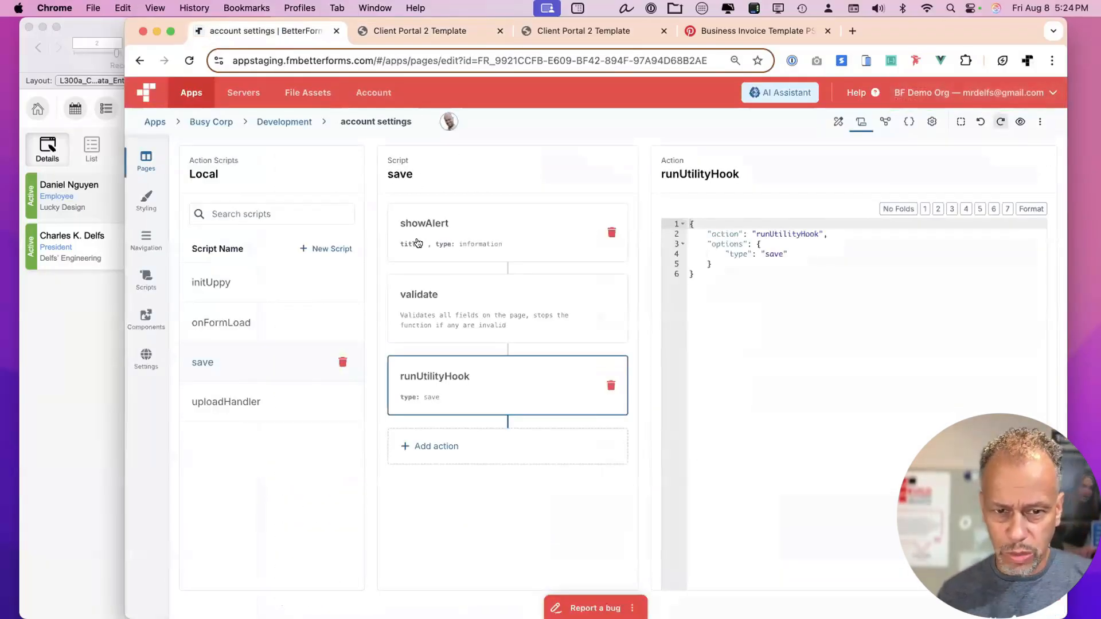
click(835, 122)
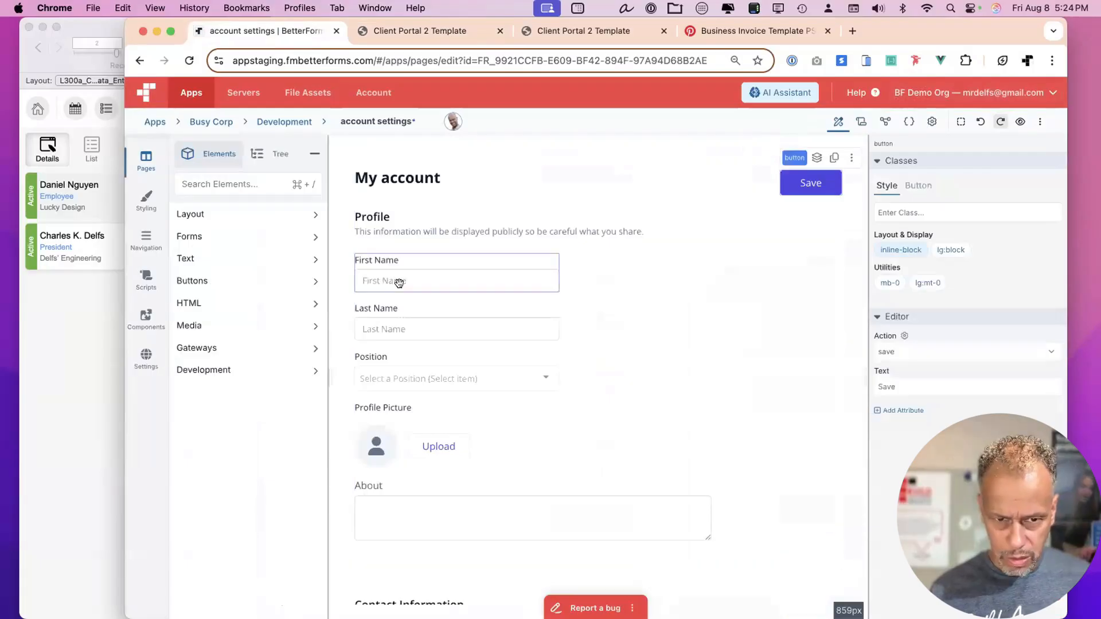
Have the AI Assistant make the First Name input required, verify its validation option, and save.
click(399, 283)
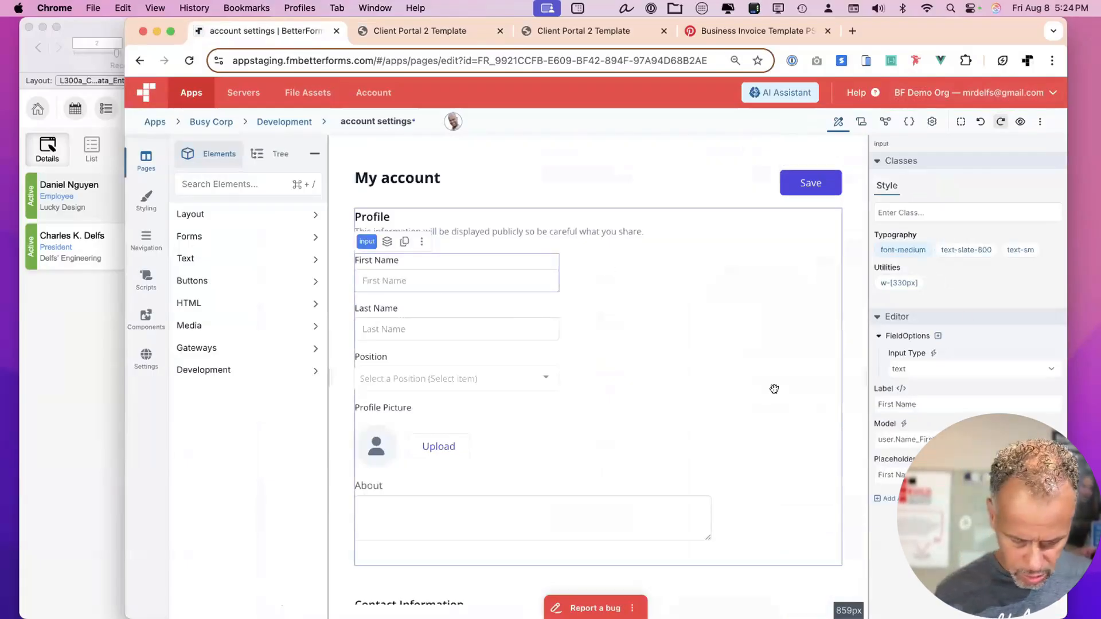
key(super+k)
text(make first name re)
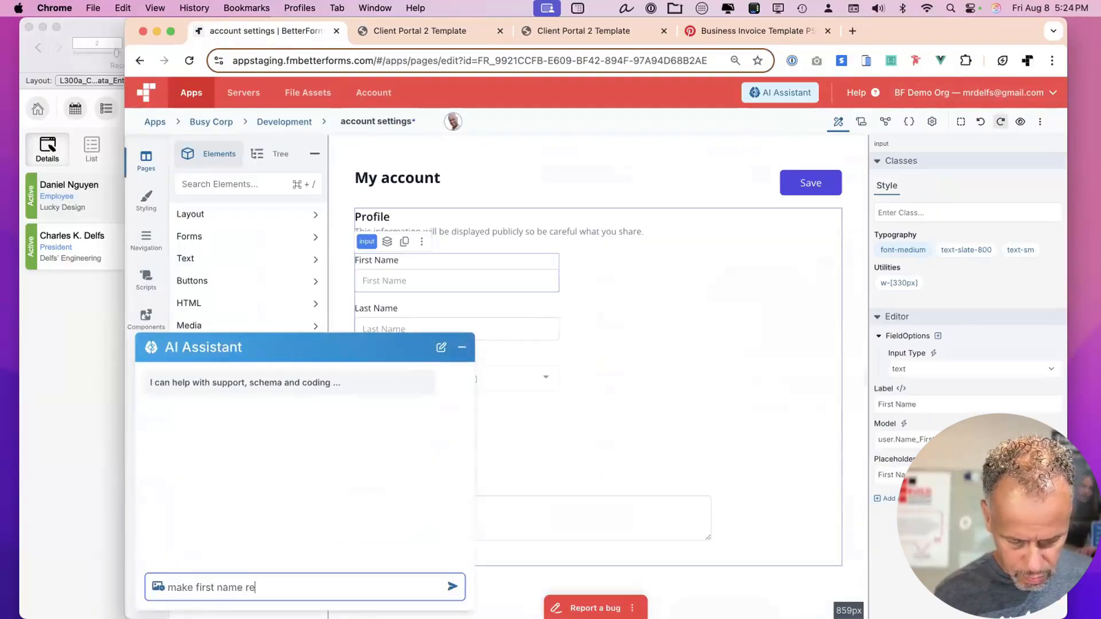
text(qured)
key(Return)
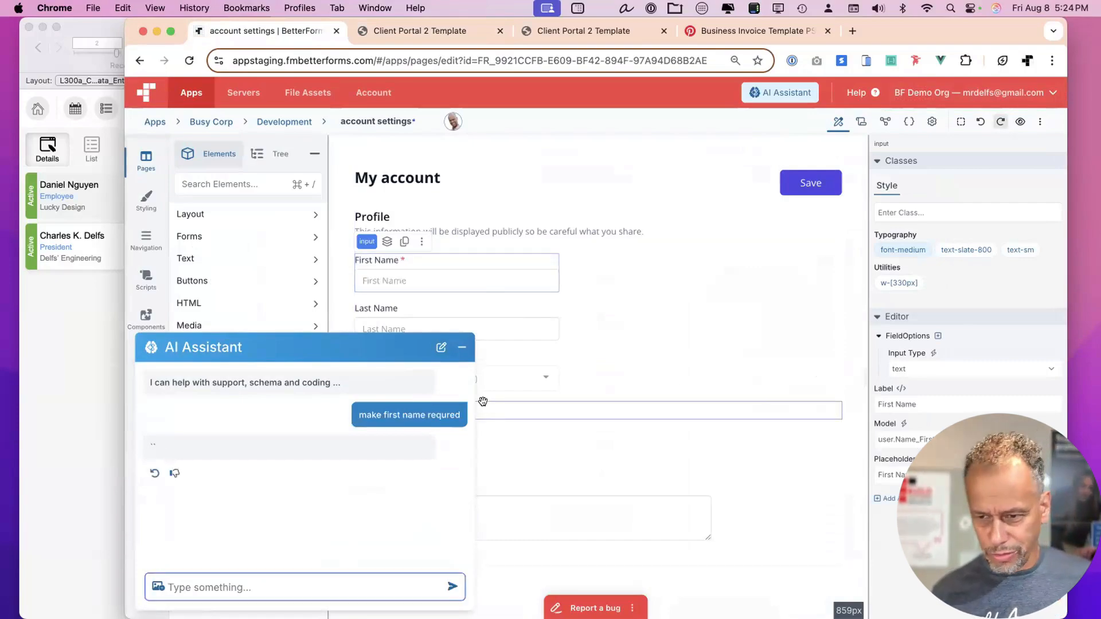
click(506, 266)
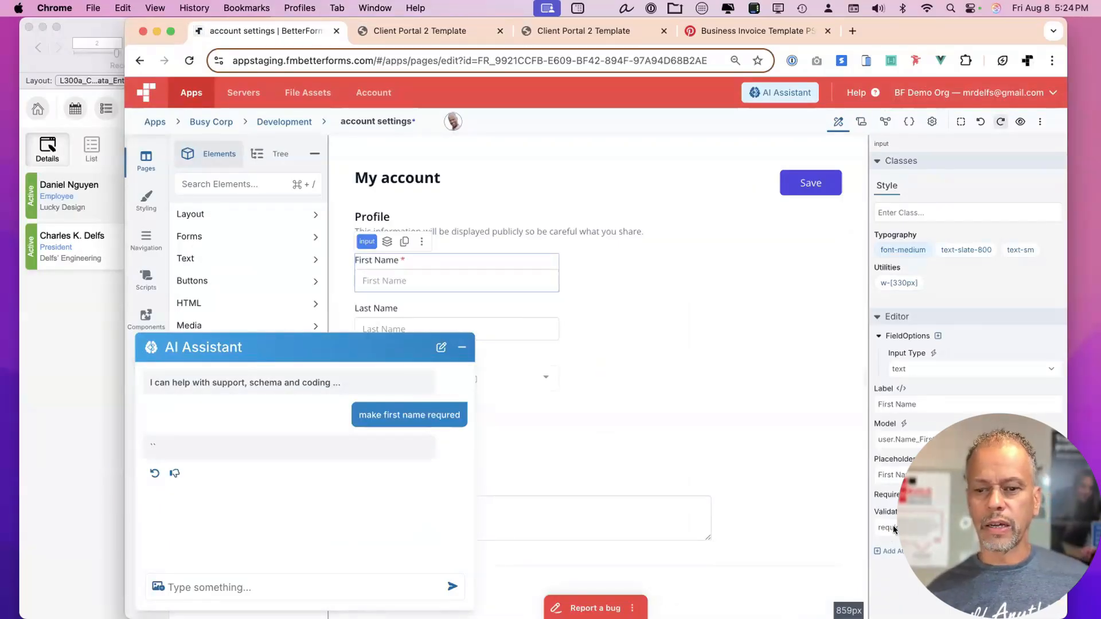
click(912, 527)
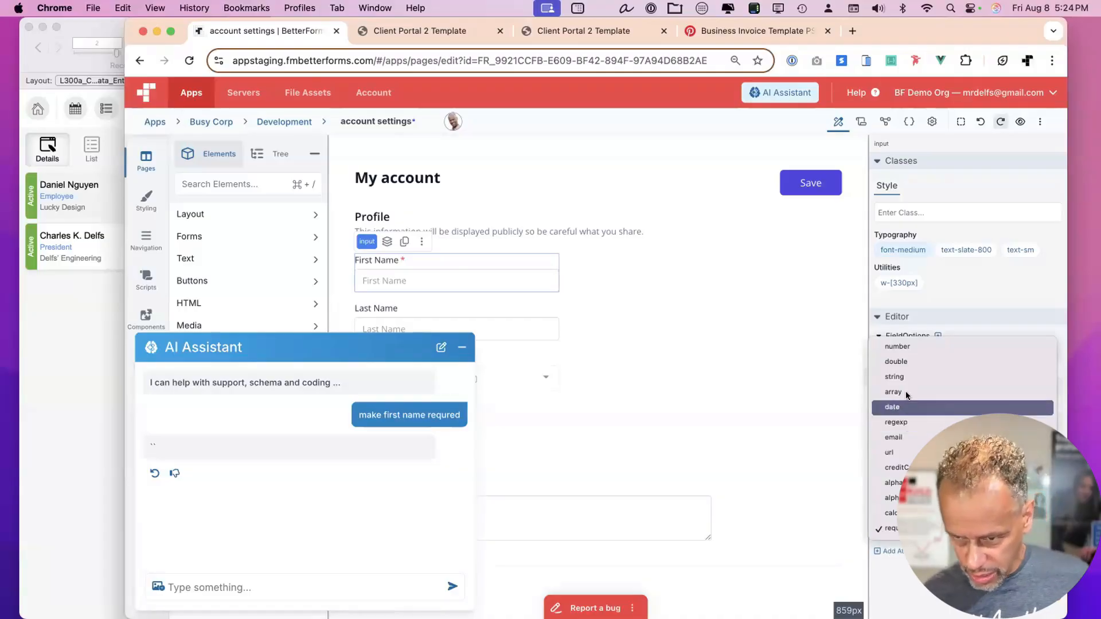
click(907, 576)
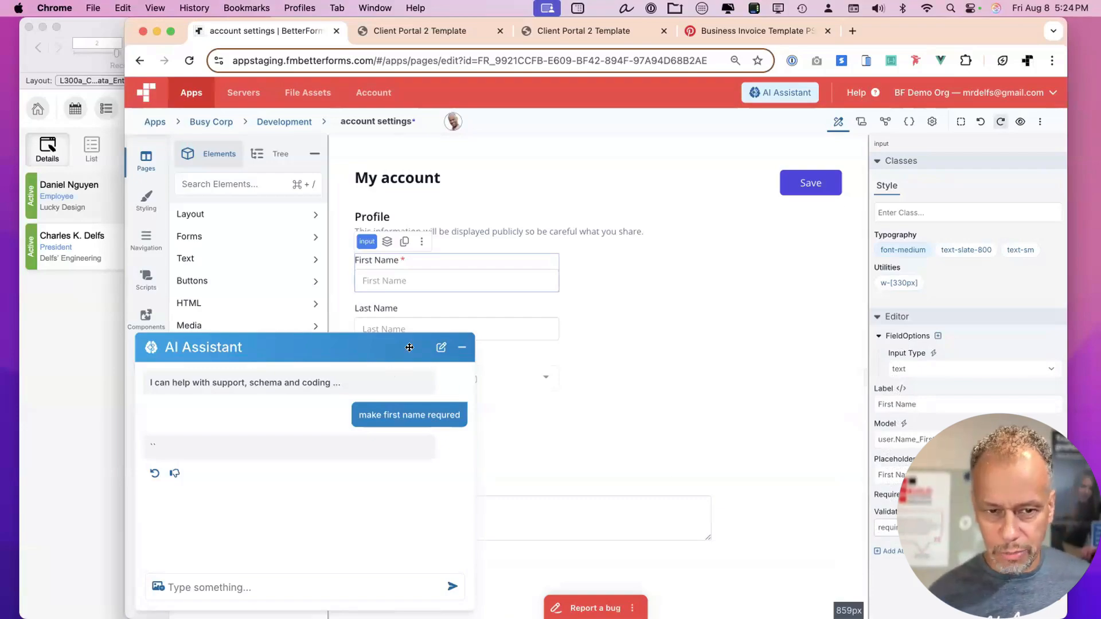
click(461, 346)
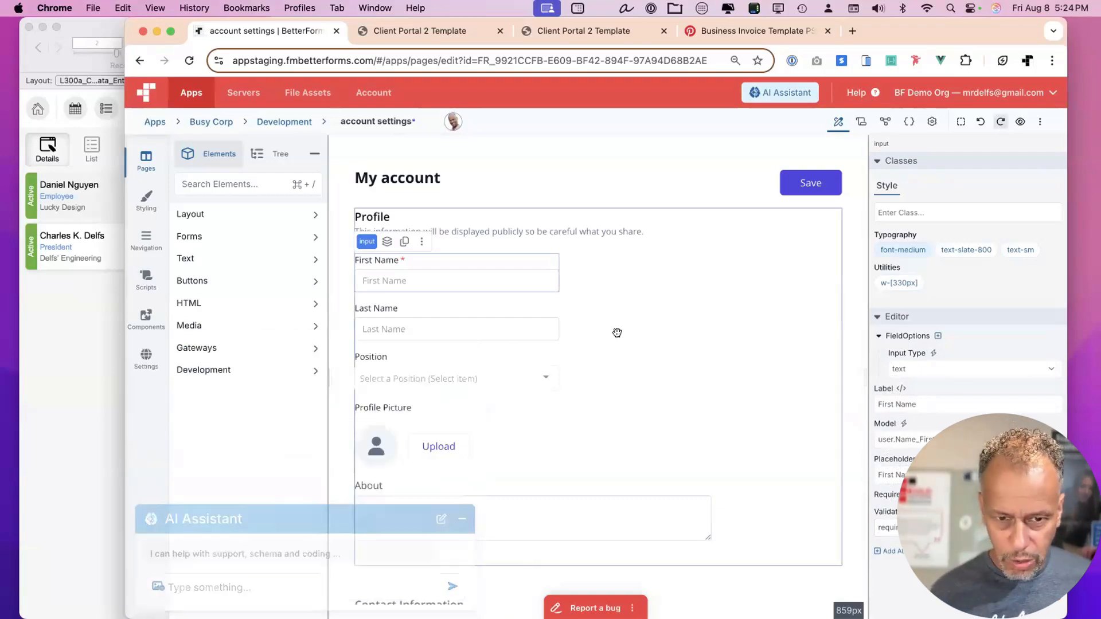
key(super+s)
Clear First Name in the portal and Save to confirm the 'This field is required!' error.
click(445, 28)
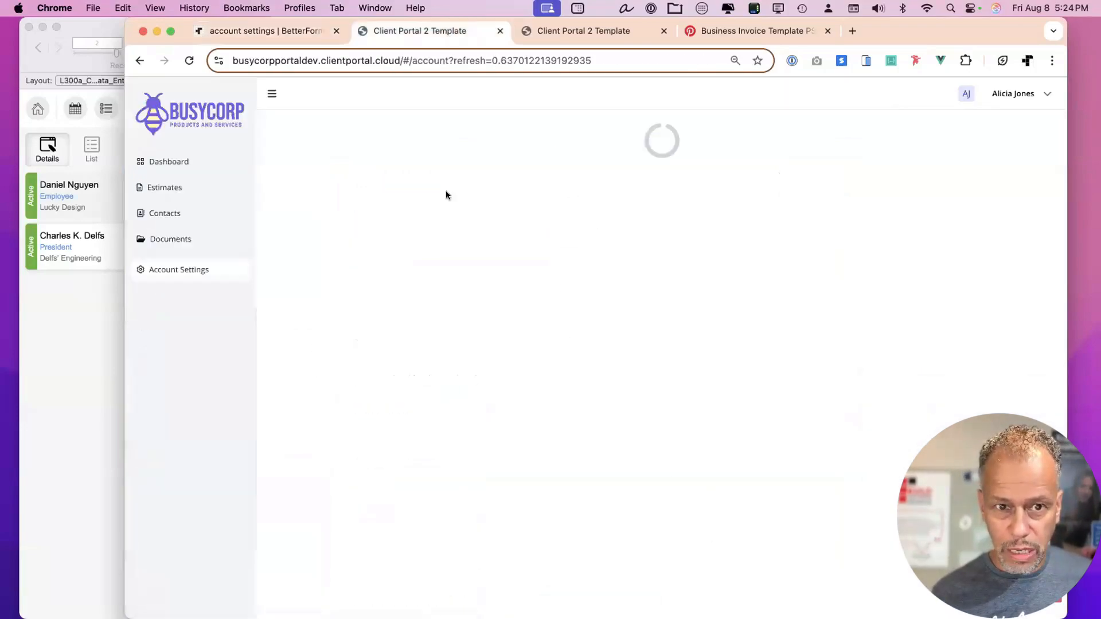
click(344, 239)
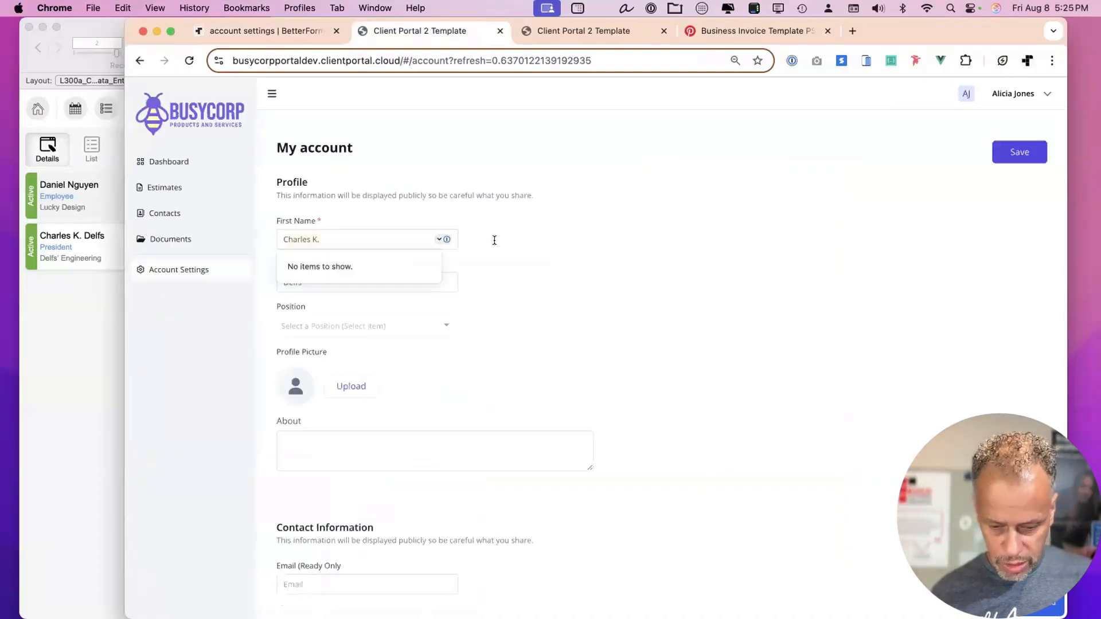
key(super+a)
key(BackSpace)
click(587, 239)
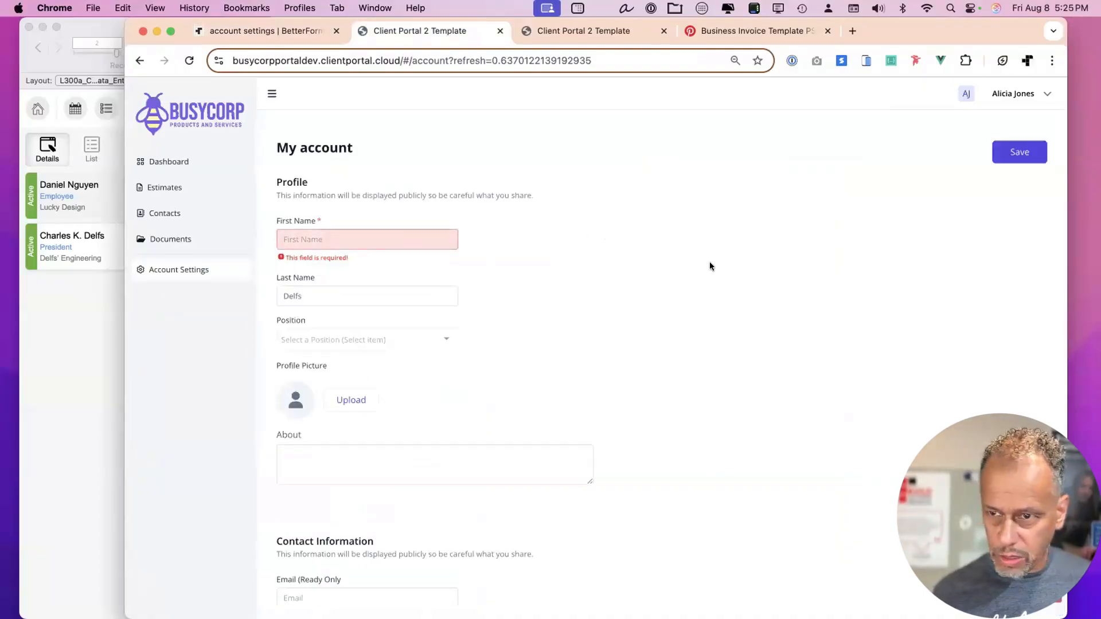
click(1022, 150)
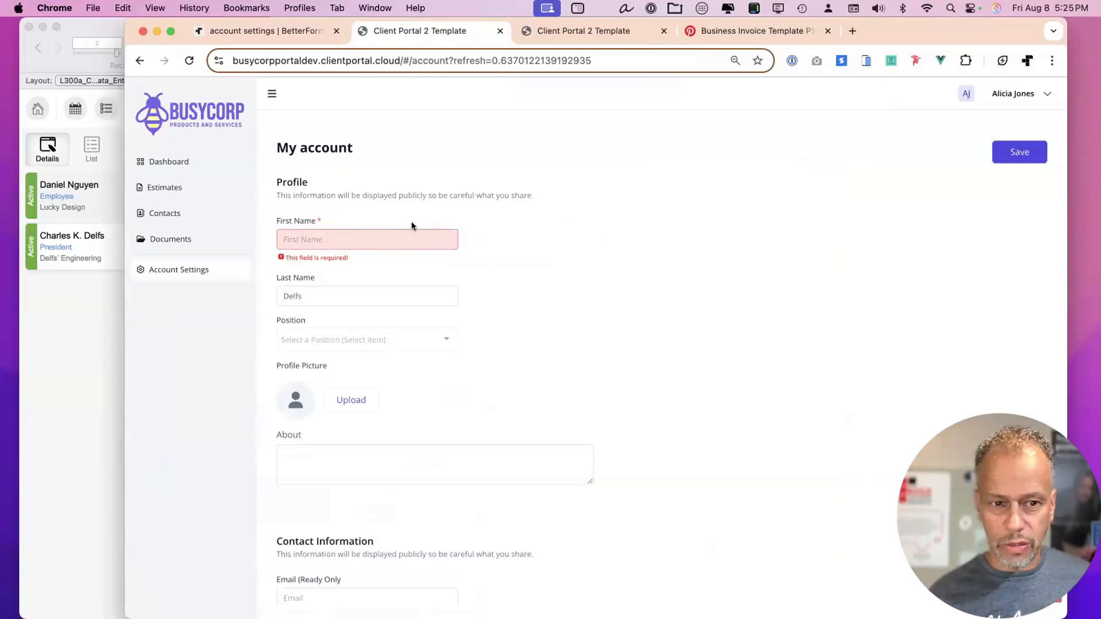
click(399, 231)
click(516, 189)
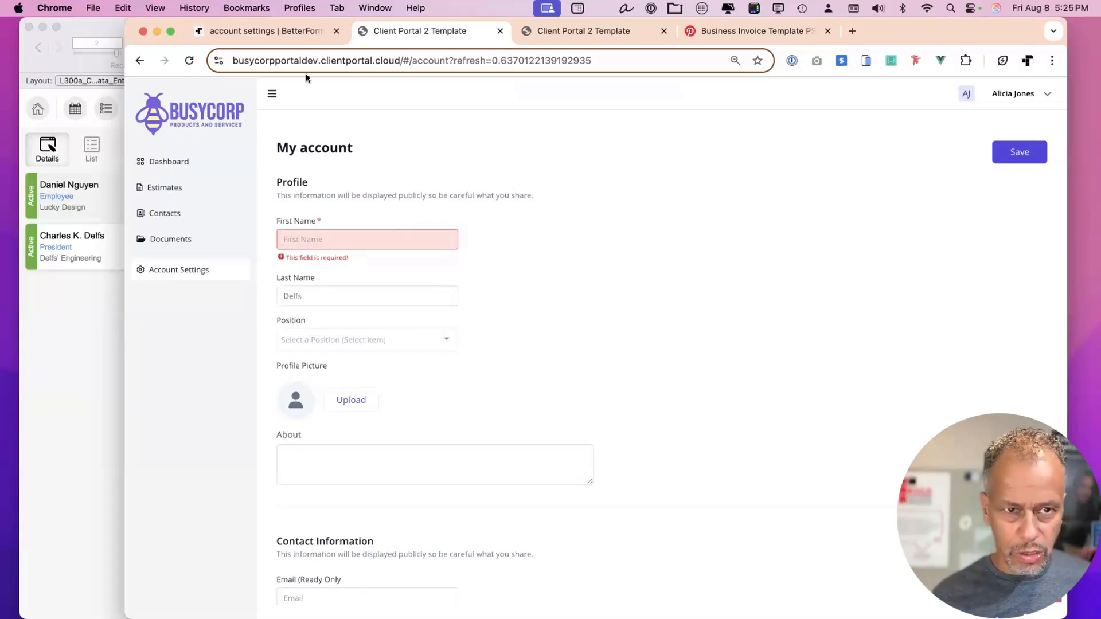
click(286, 32)
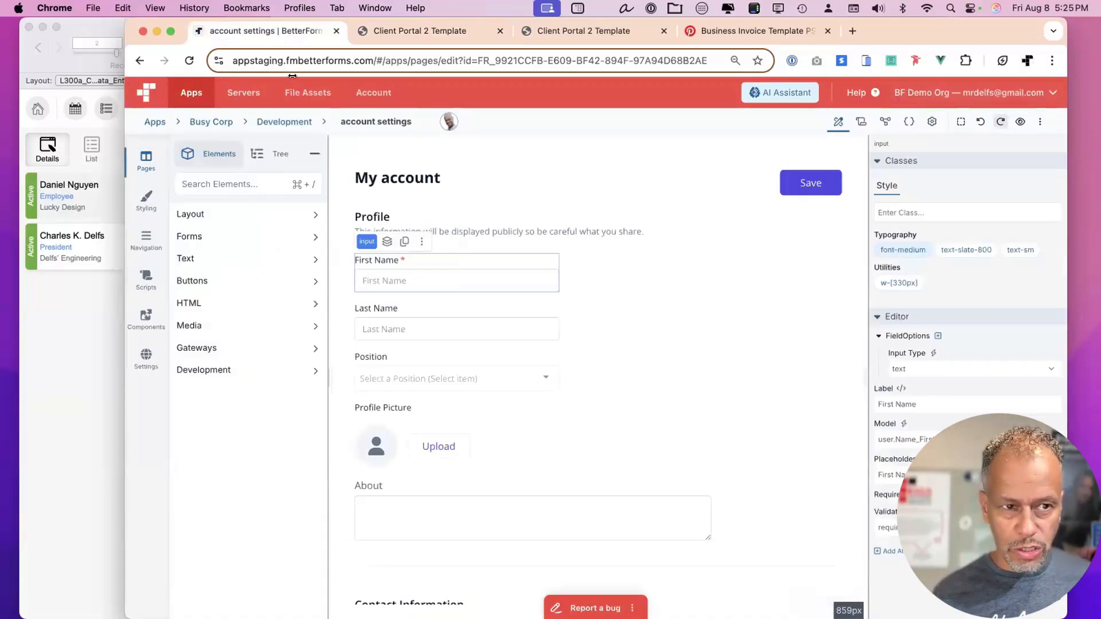
drag(125, 76, 412, 75)
Open Script Workspace in FileMaker and open the BF - onUtility - account script.
click(290, 42)
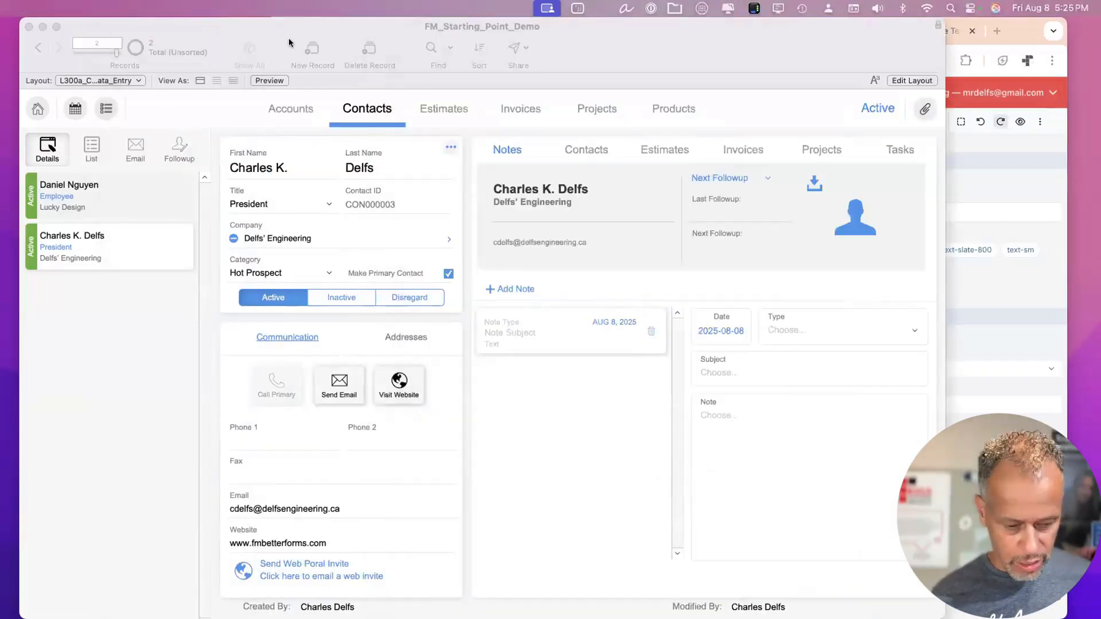
key(super+shift+s)
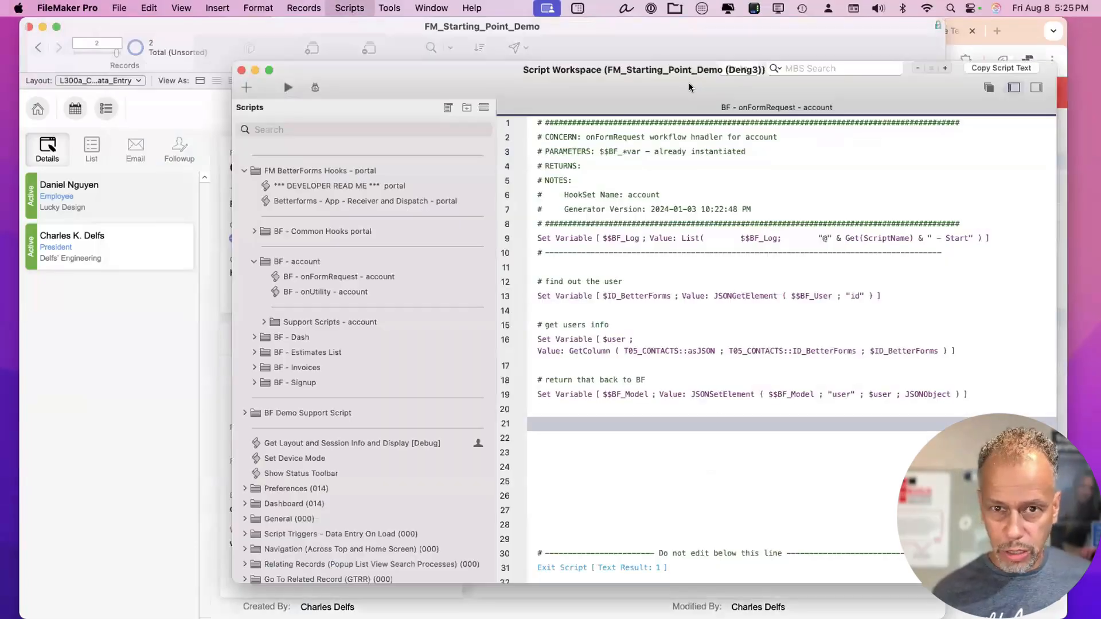
drag(624, 80, 589, 71)
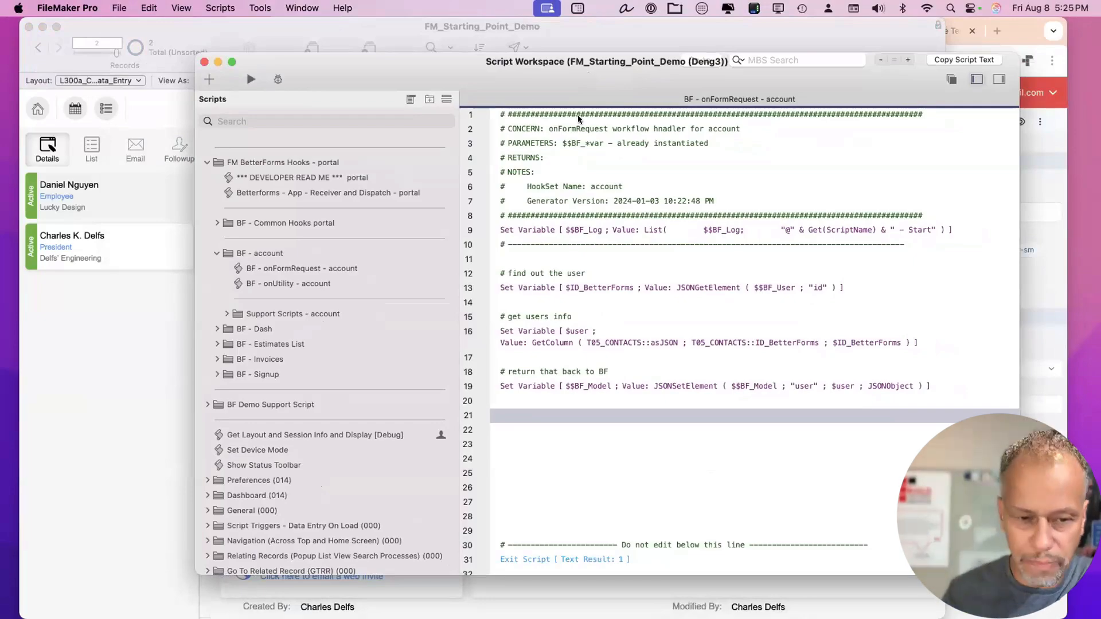
click(311, 266)
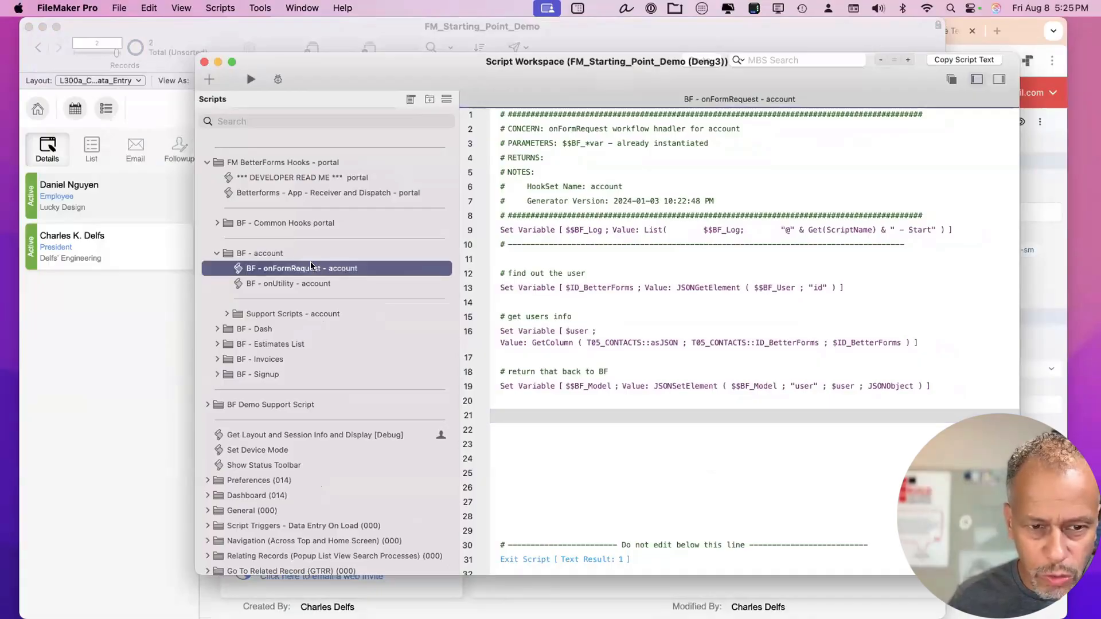
click(303, 281)
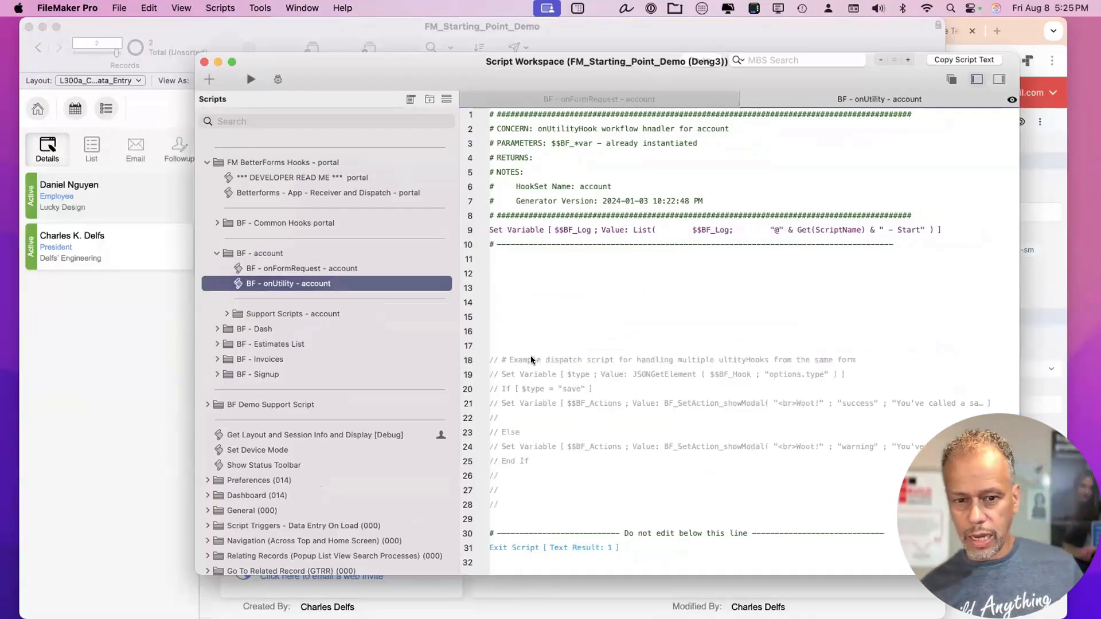
Insert a Set Variable step named $user on line 12 of the onUtility script.
click(531, 301)
key(Return)
key(Return)
key(Return)
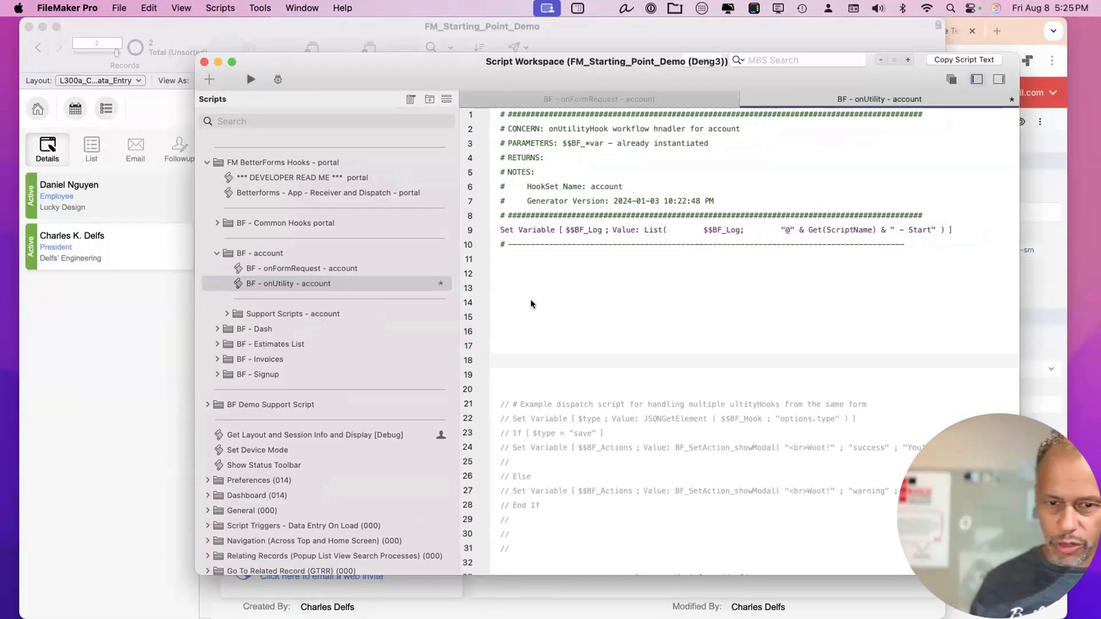
key(Return)
key(Return)
key(Return)
click(569, 270)
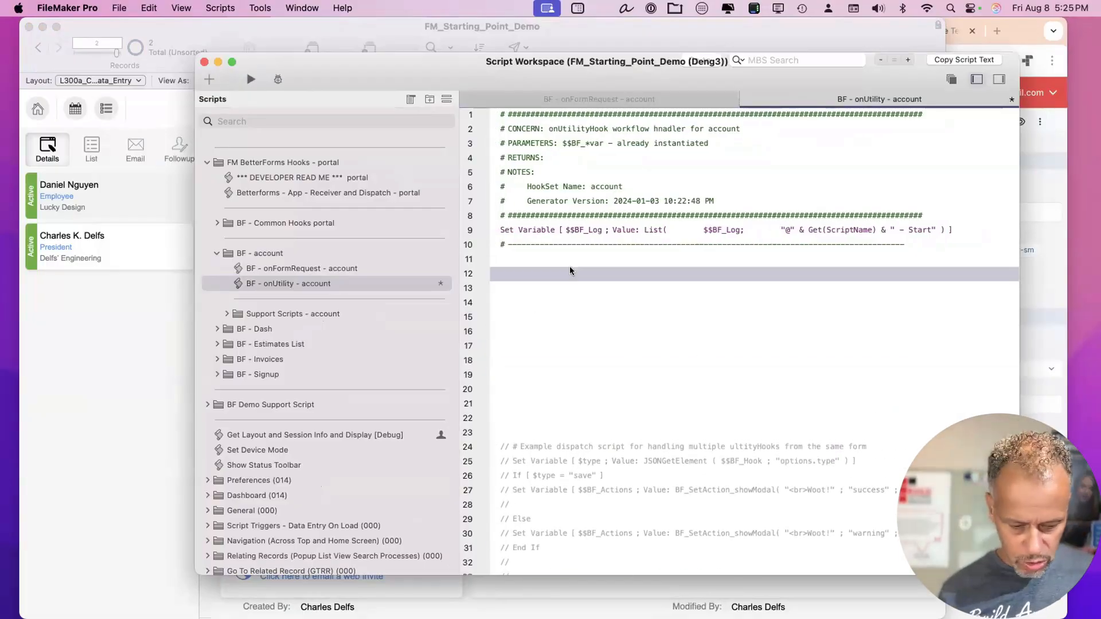
text(set var)
key(Return)
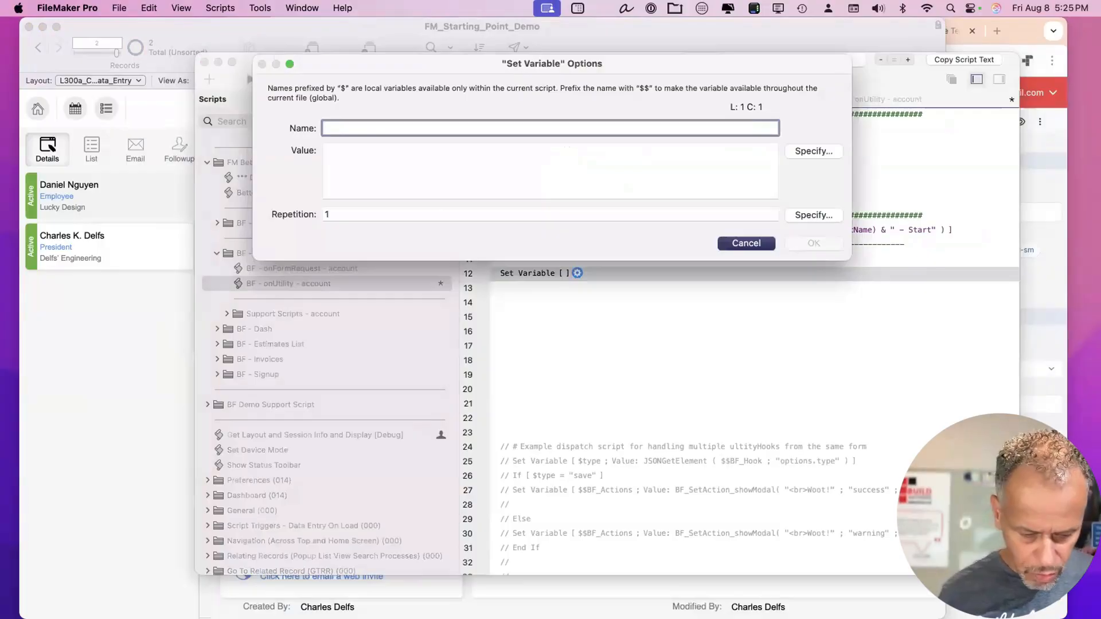
text(user)
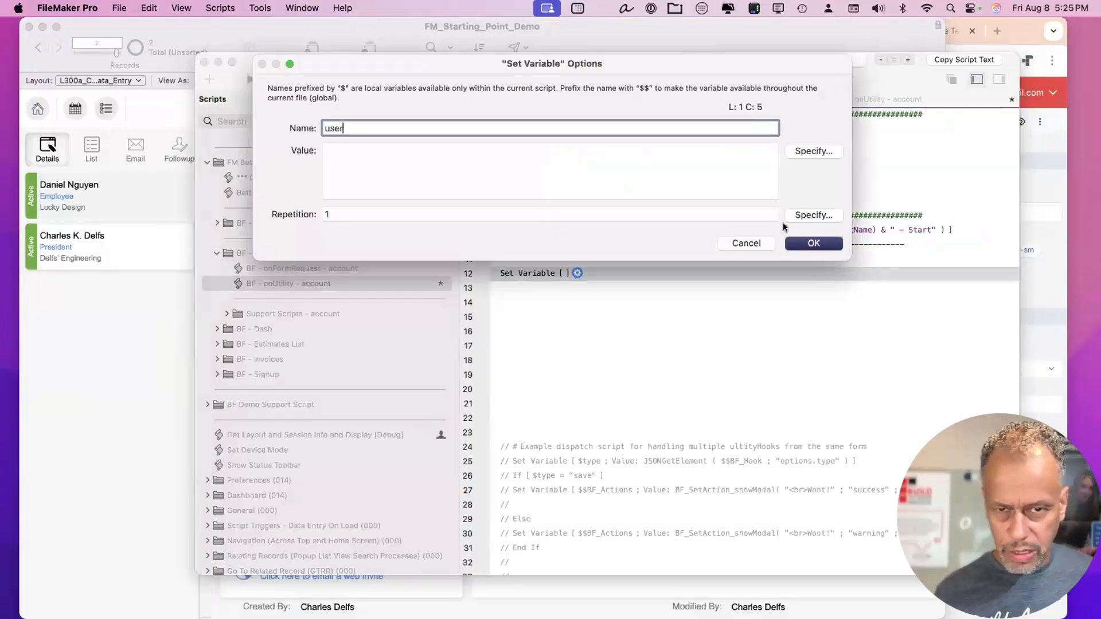
Set $user's value to JSONGetElement ( $$BF_Model ; "user" ).
click(807, 152)
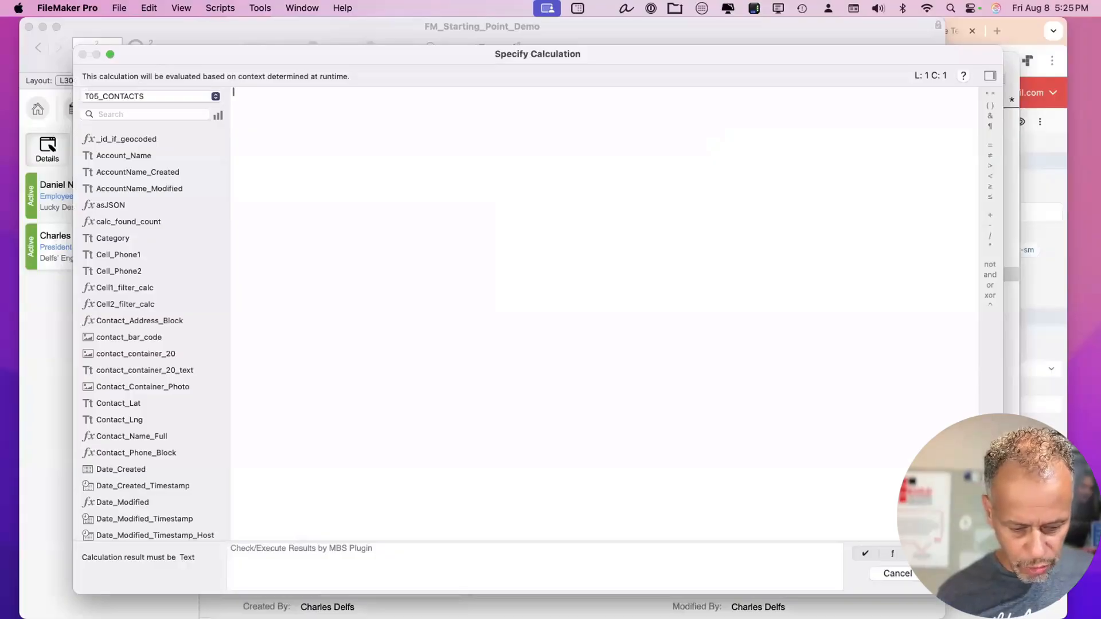
text($$MF_Mod)
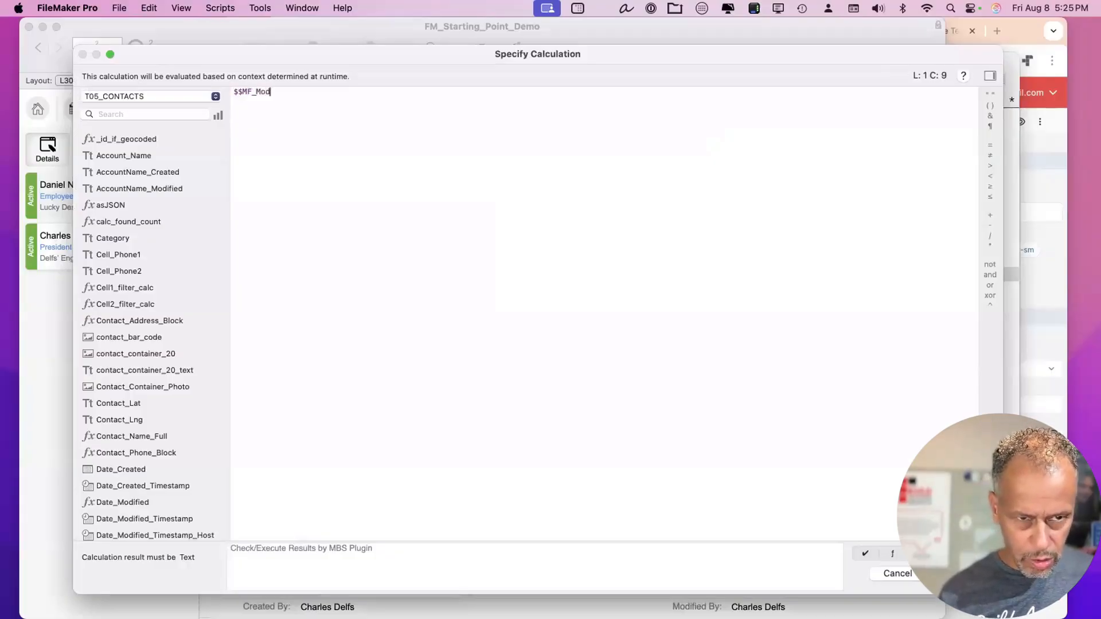
text(e)
key(super+a)
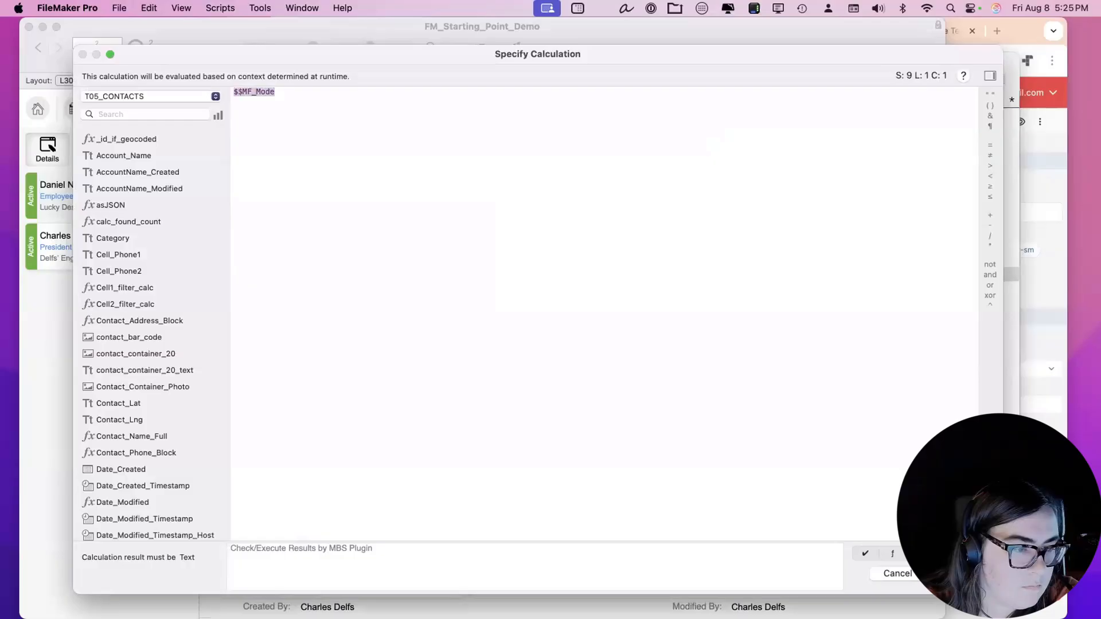
text($$BF_Mode)
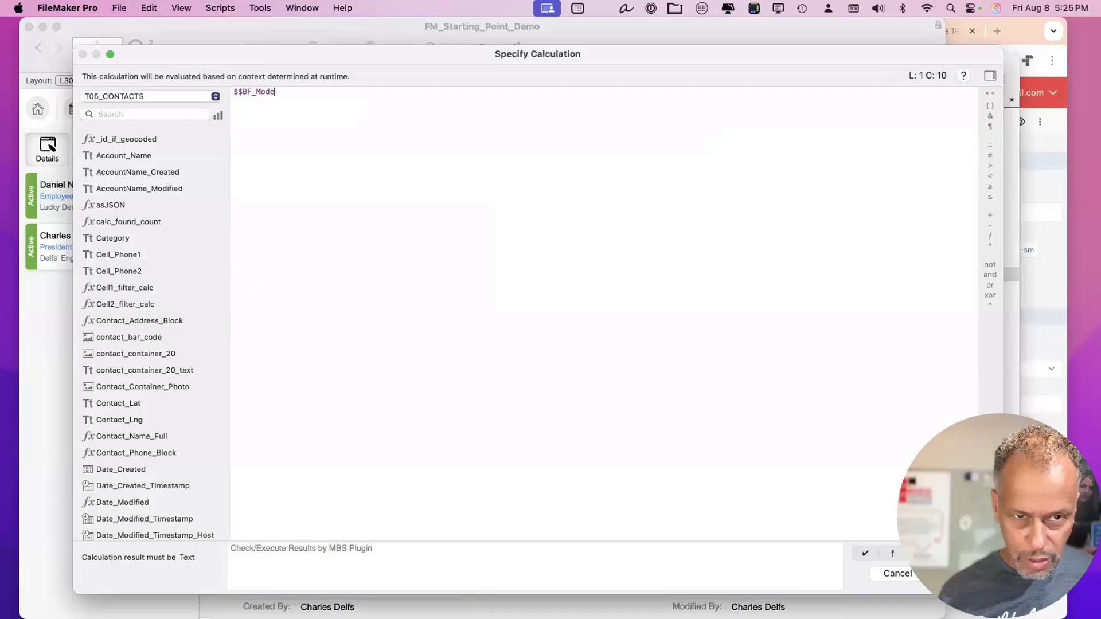
text(l)
key(super+a)
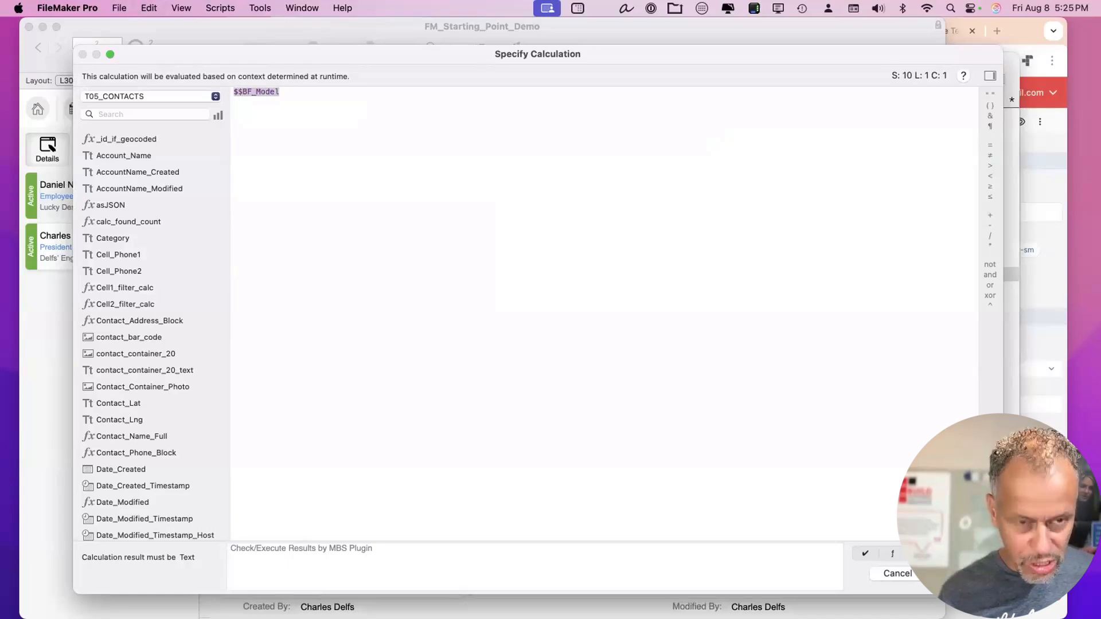
text(JSONG)
key(Return)
text(; "user")
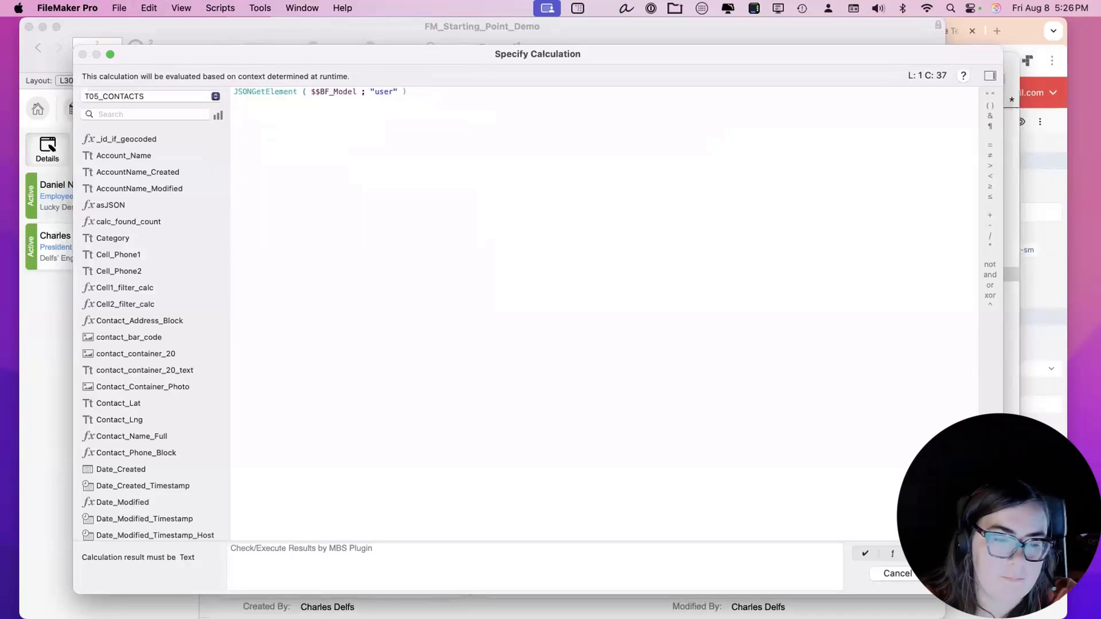
key(Return)
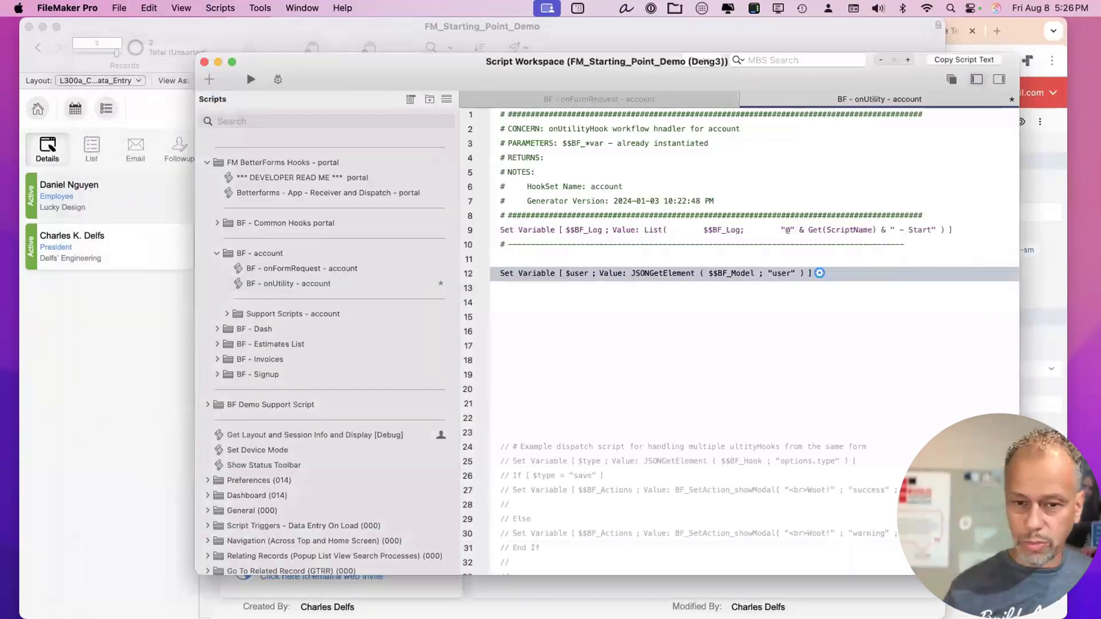
Insert a Set Variable step named $idContact on line 13.
click(547, 294)
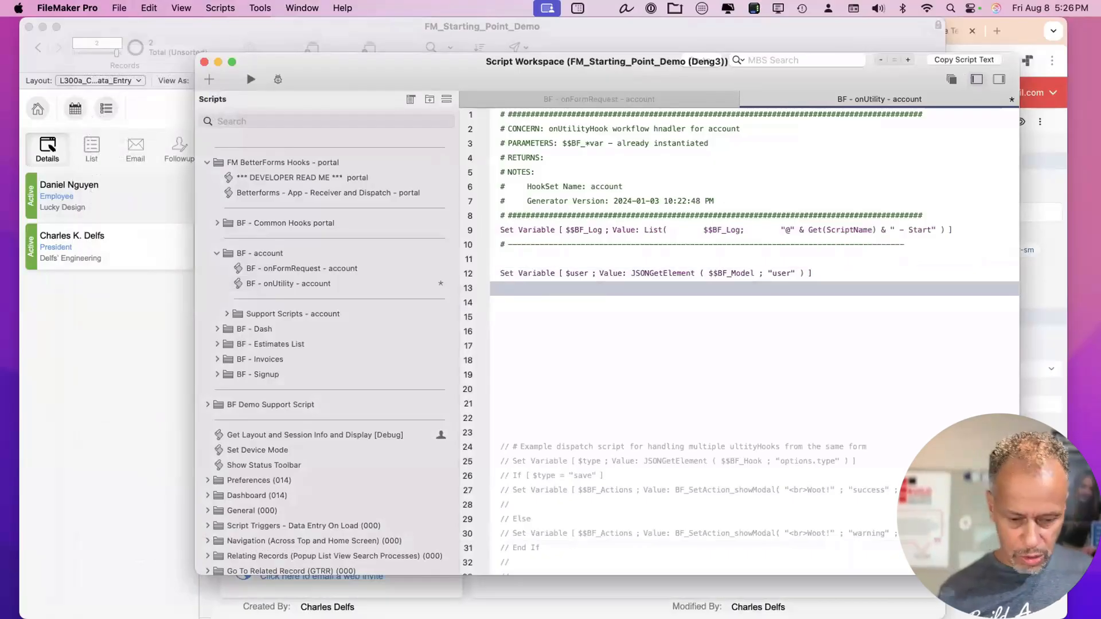
key(Return)
click(547, 288)
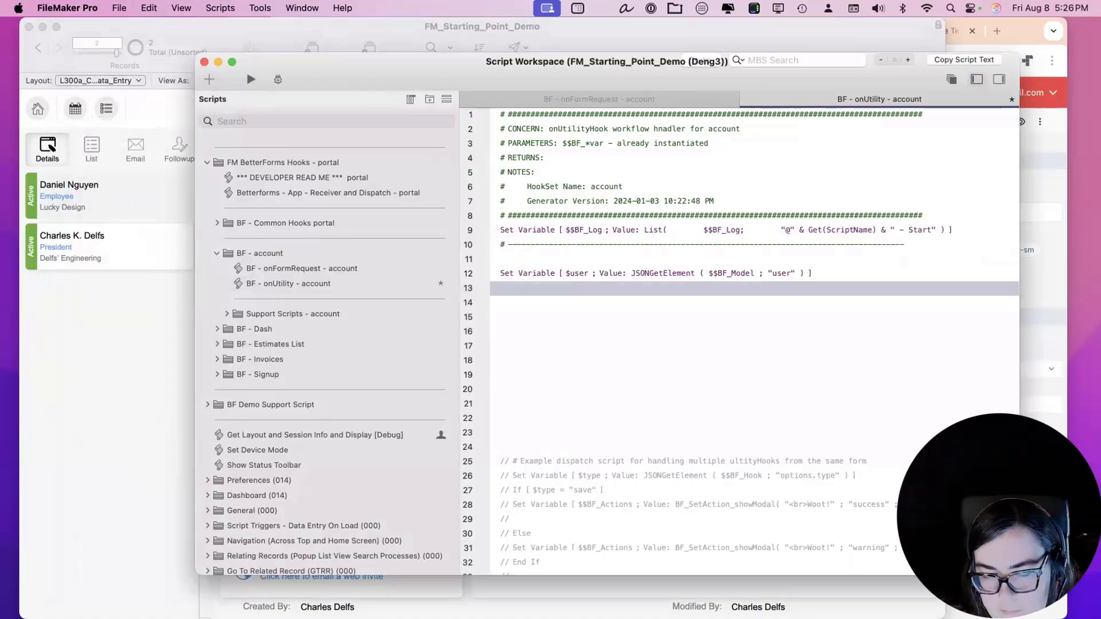
text(set var)
key(Return)
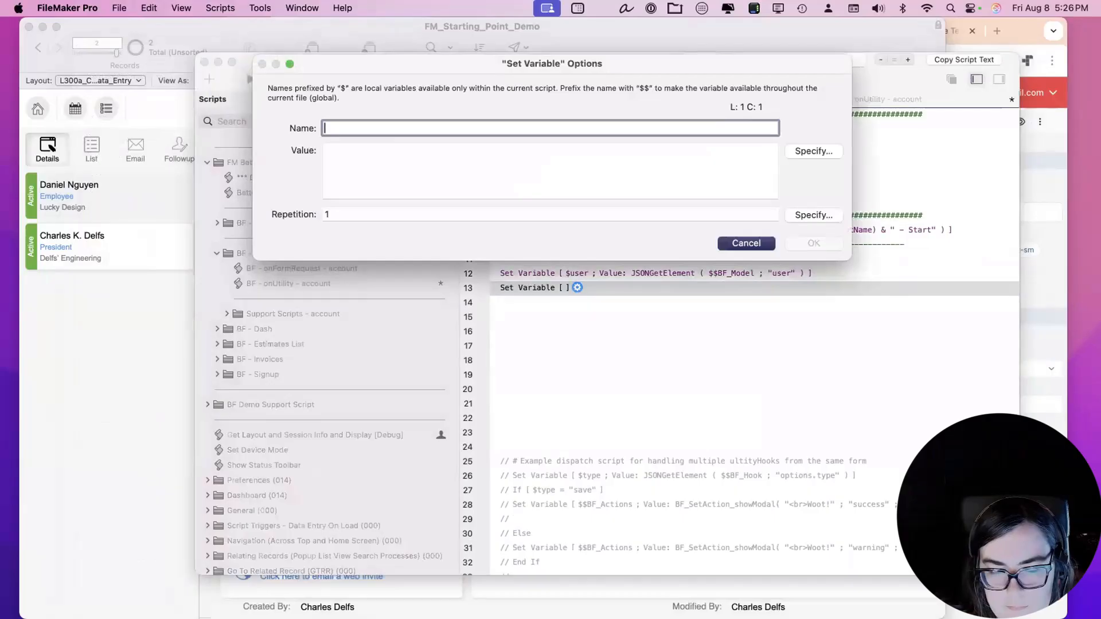
text(id)
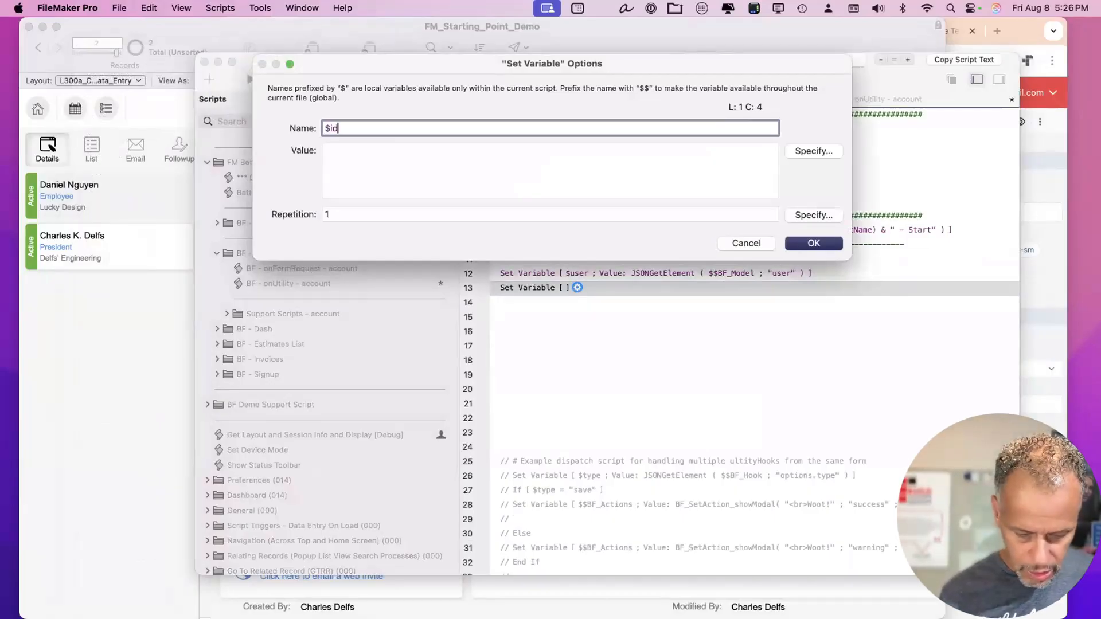
text(Contact)
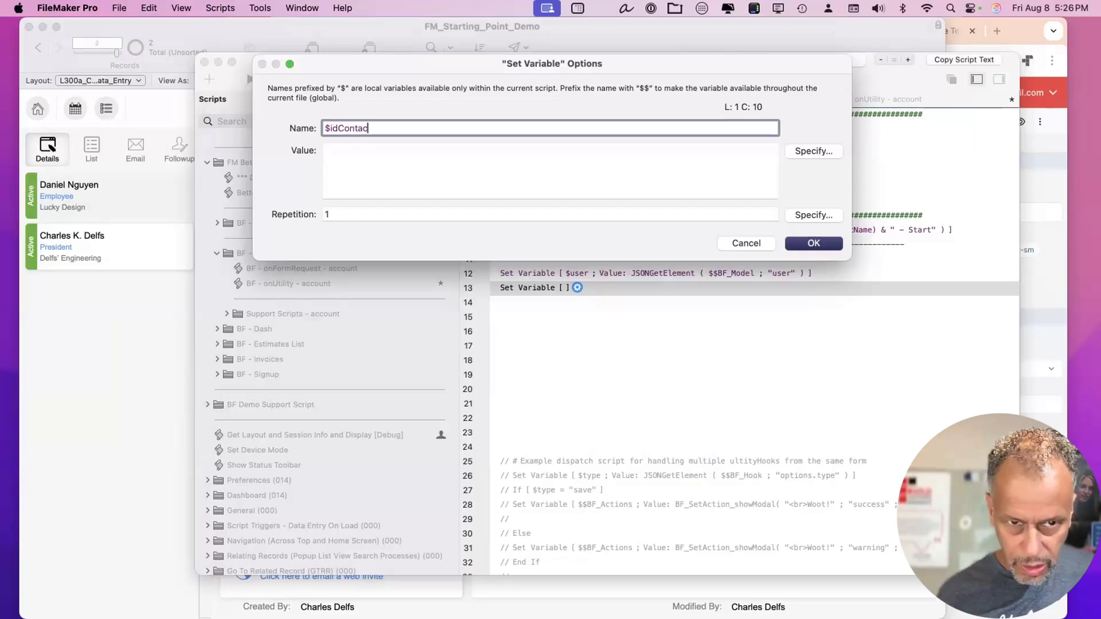
Look up the ID_Contact key name in the portal's JSON data model.
click(1061, 152)
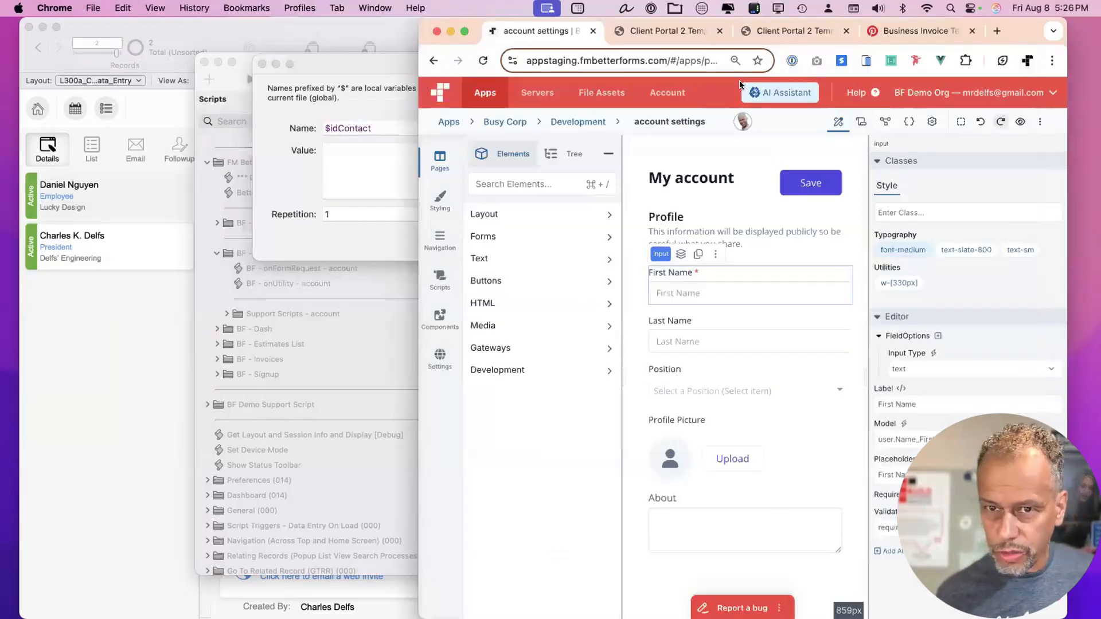
click(687, 34)
key(ctrl+shift+d)
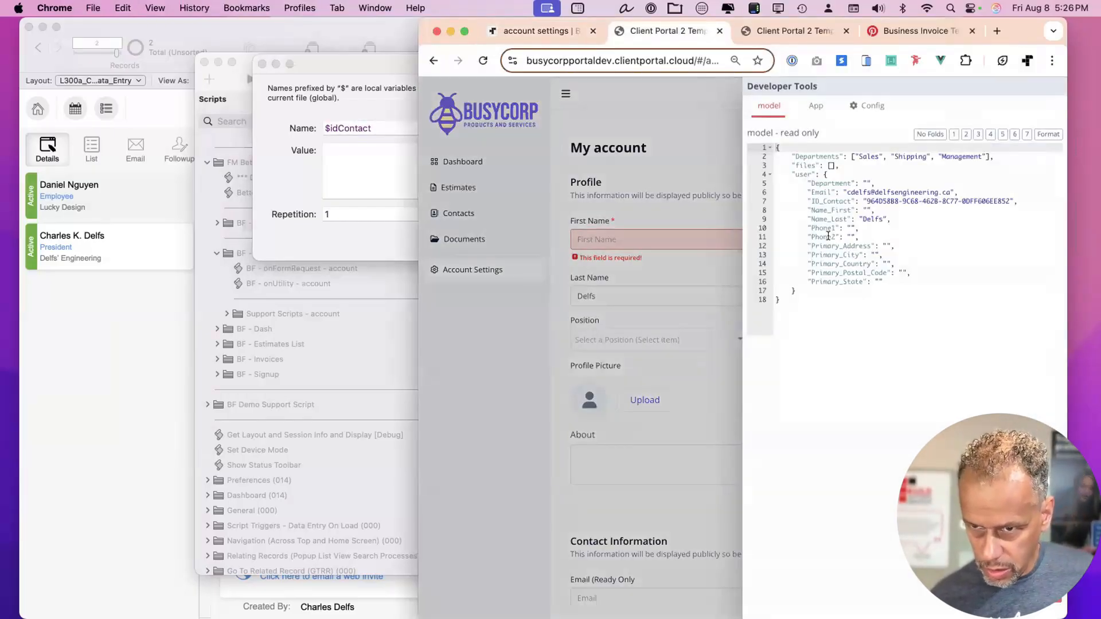
double_click(830, 200)
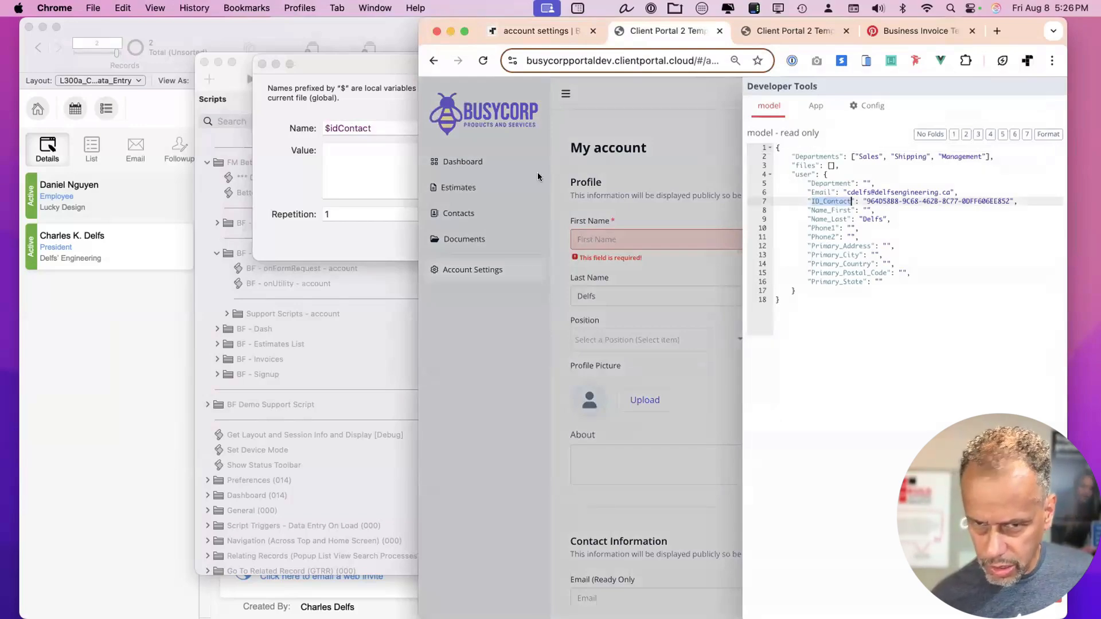
click(347, 152)
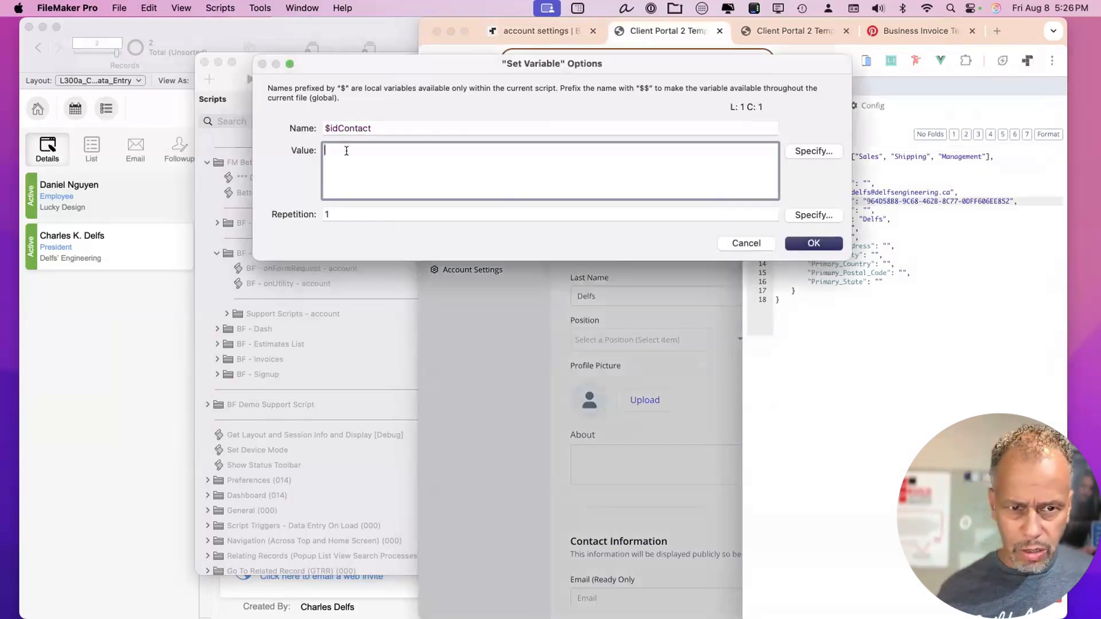
Set $idContact's value to JSONGetElement ( $user ; "ID_Contact" ).
click(827, 152)
text(jsong)
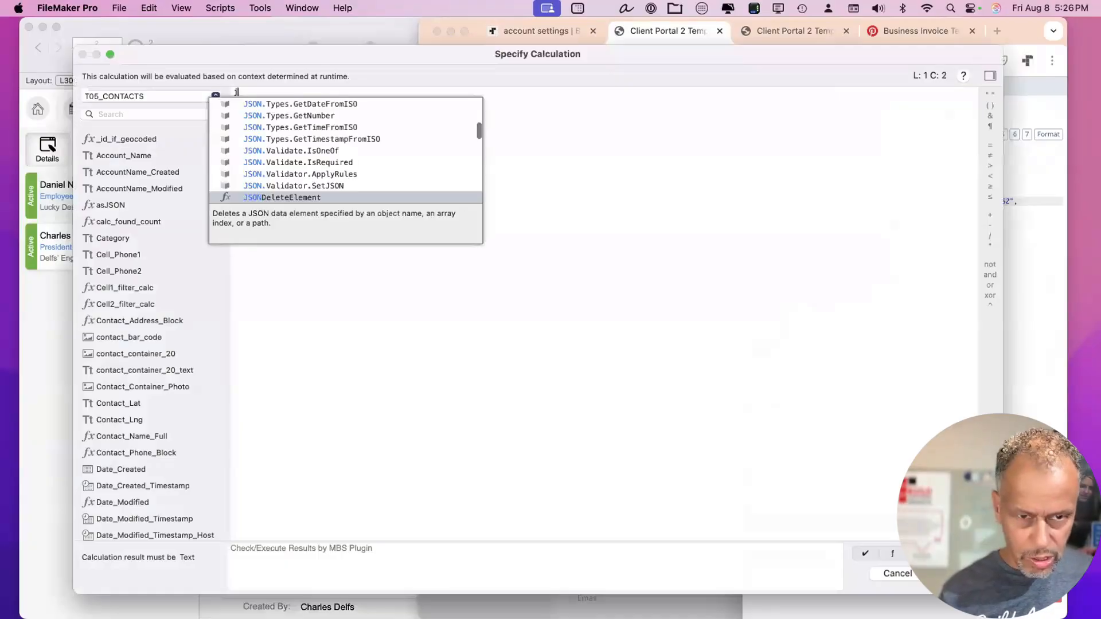
key(Return)
text($user)
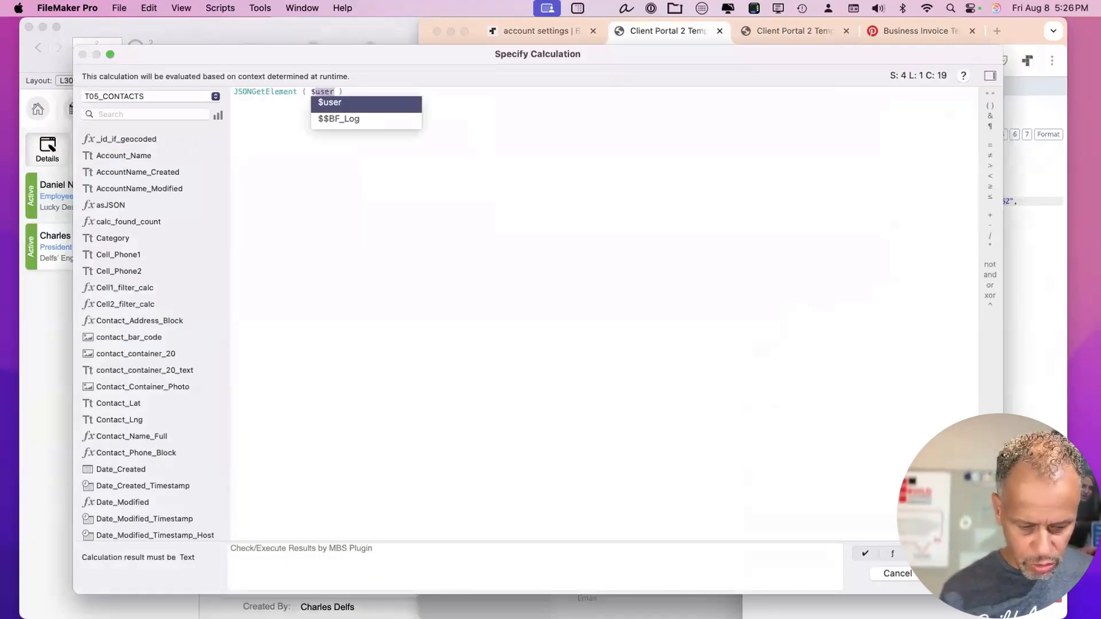
key(Return)
text(;)
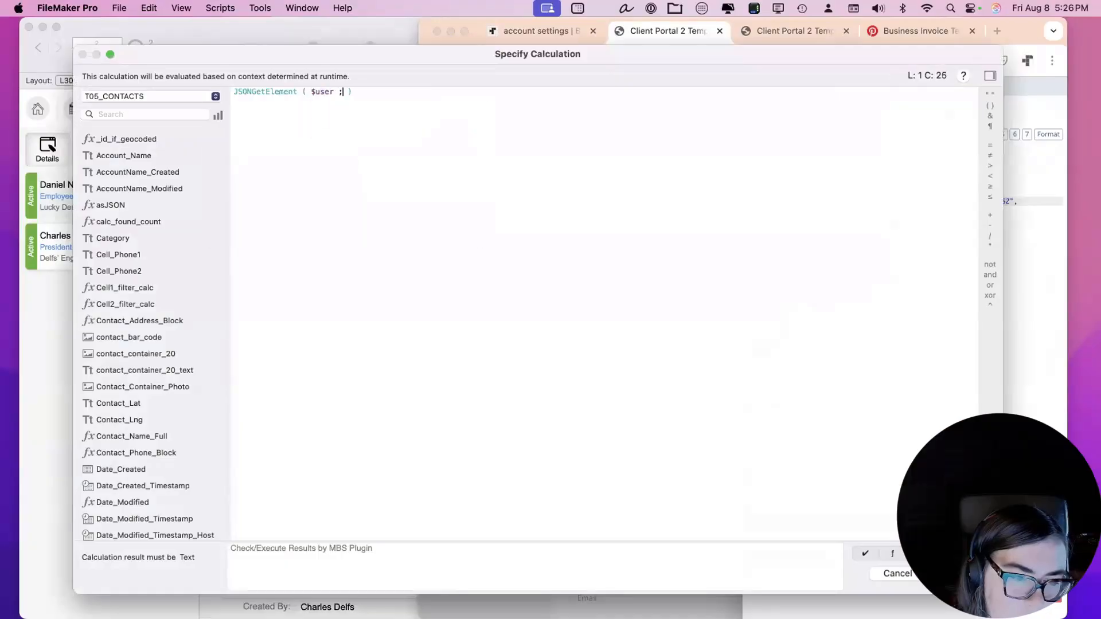
text( "ID_Contact")
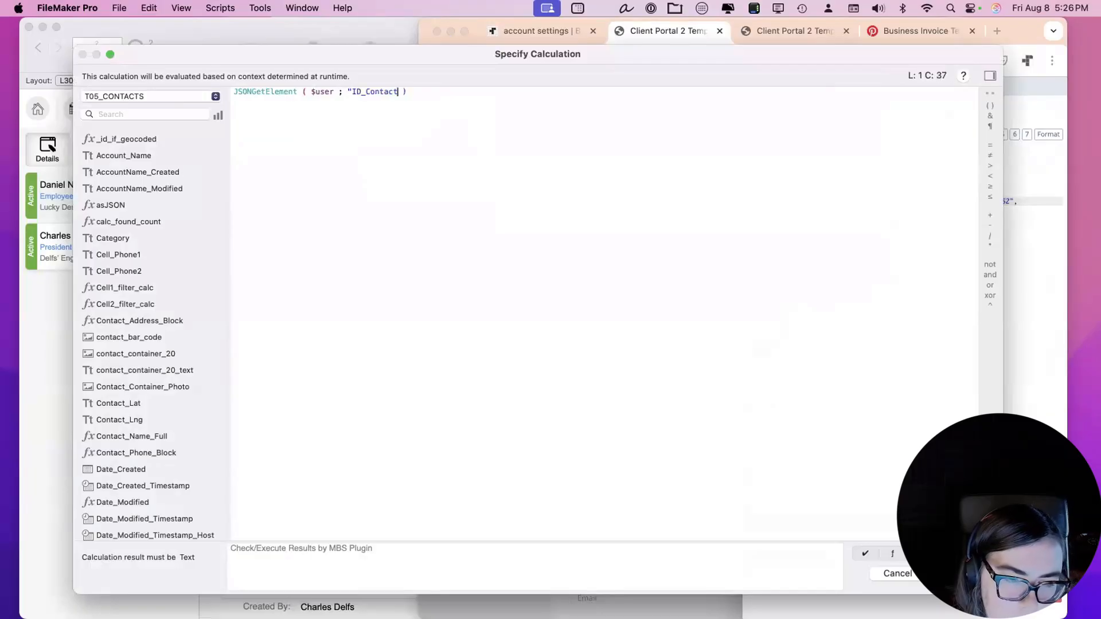
key(Return)
key(Return)
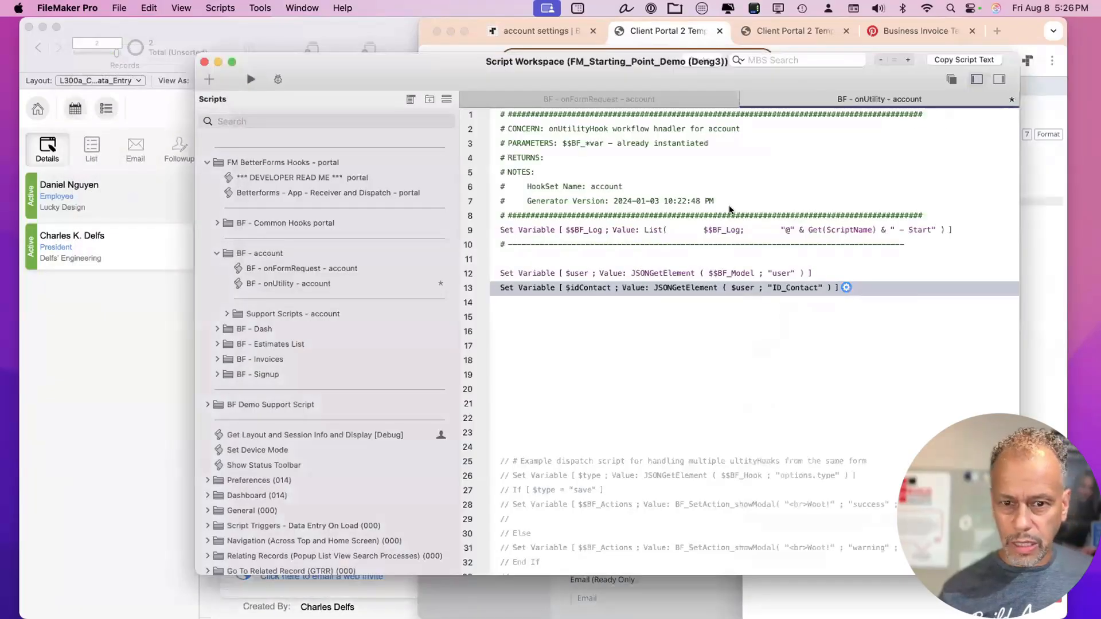
click(534, 302)
Add a Go to Layout step targeting the L300a_CONTACTS_Data_Entry layout.
text(gtl)
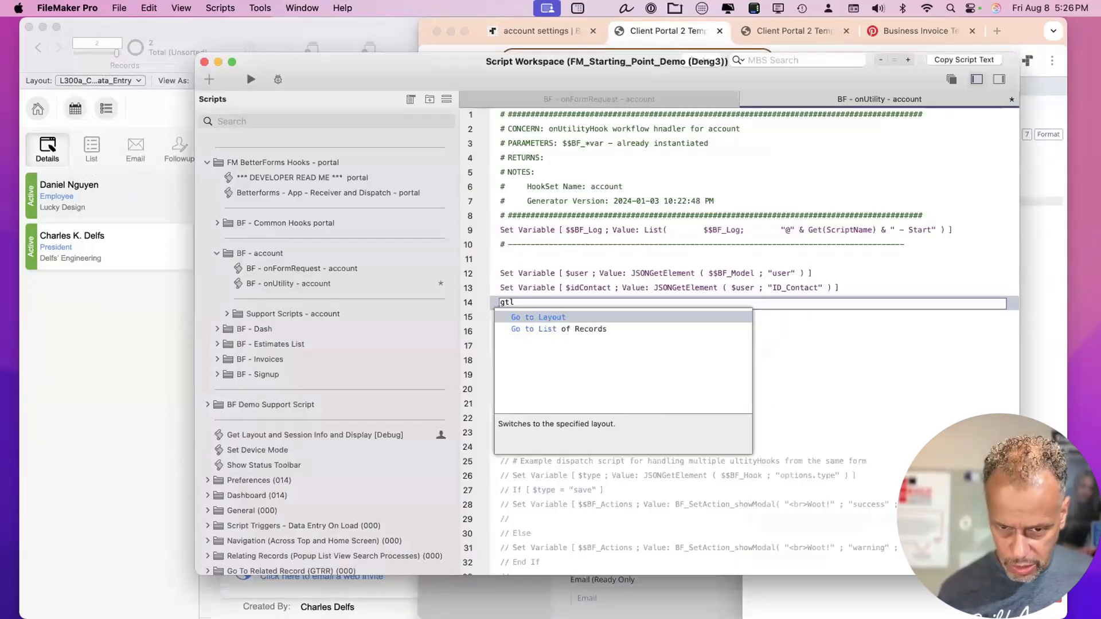
key(Return)
click(590, 302)
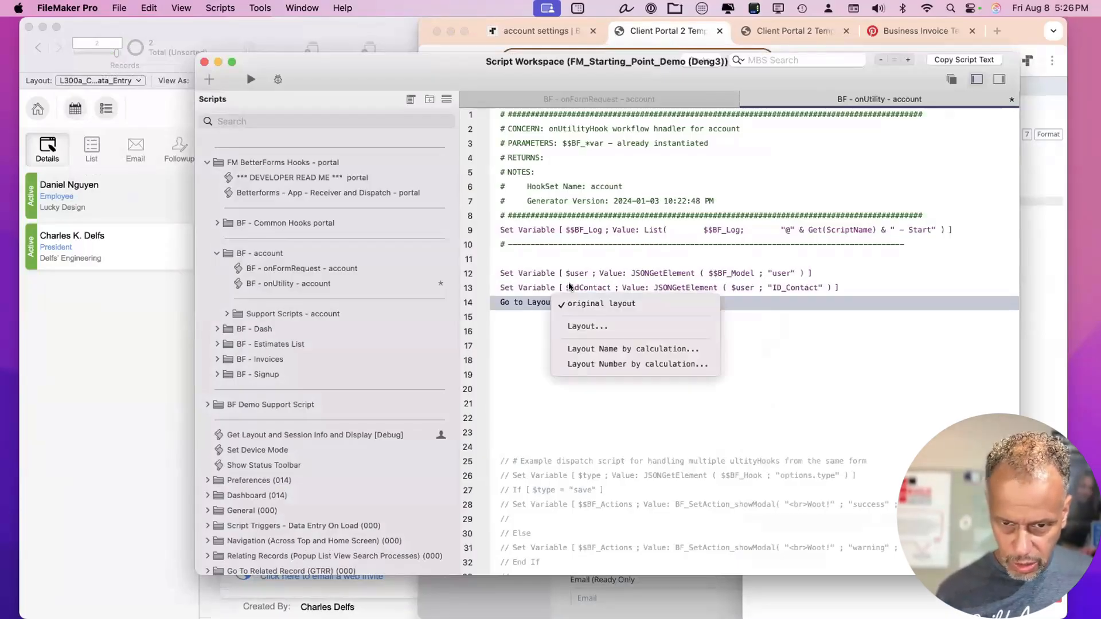
click(581, 326)
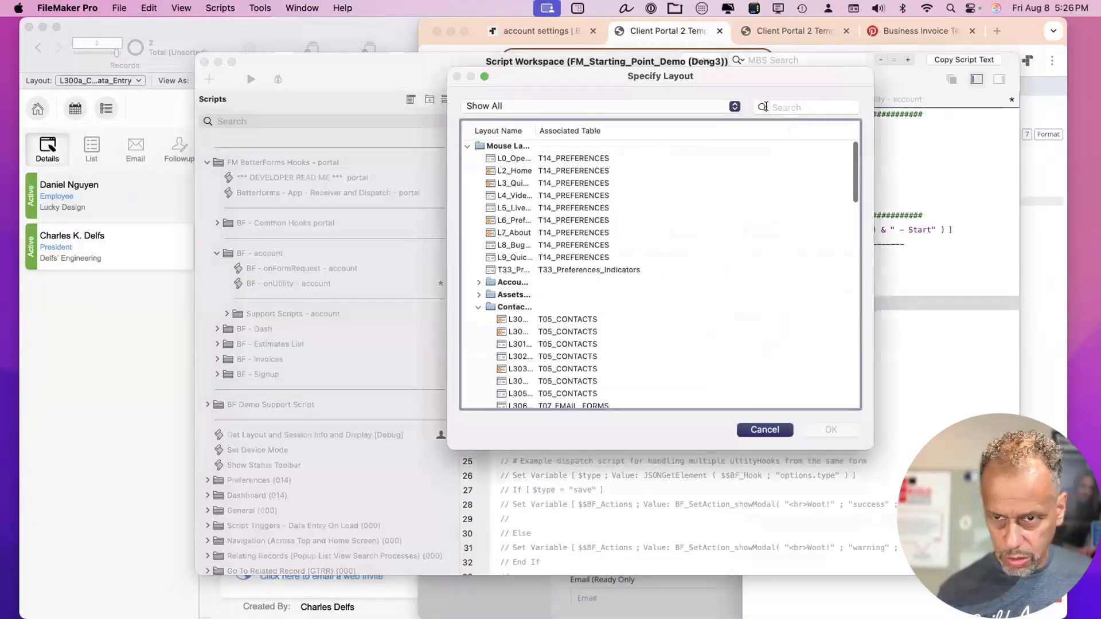
click(768, 105)
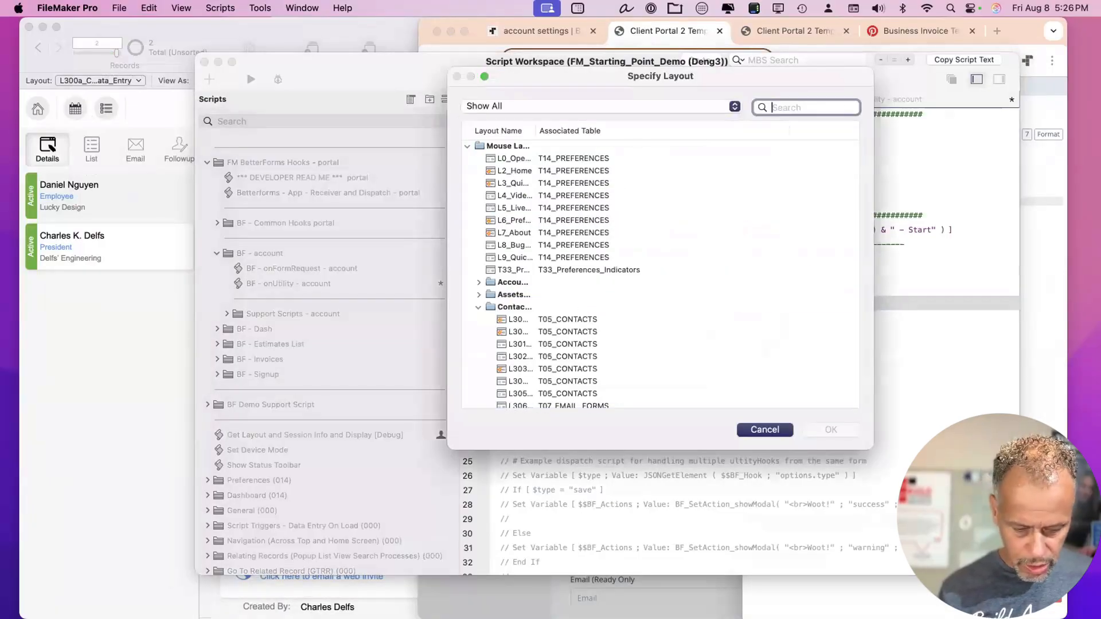
text(contac)
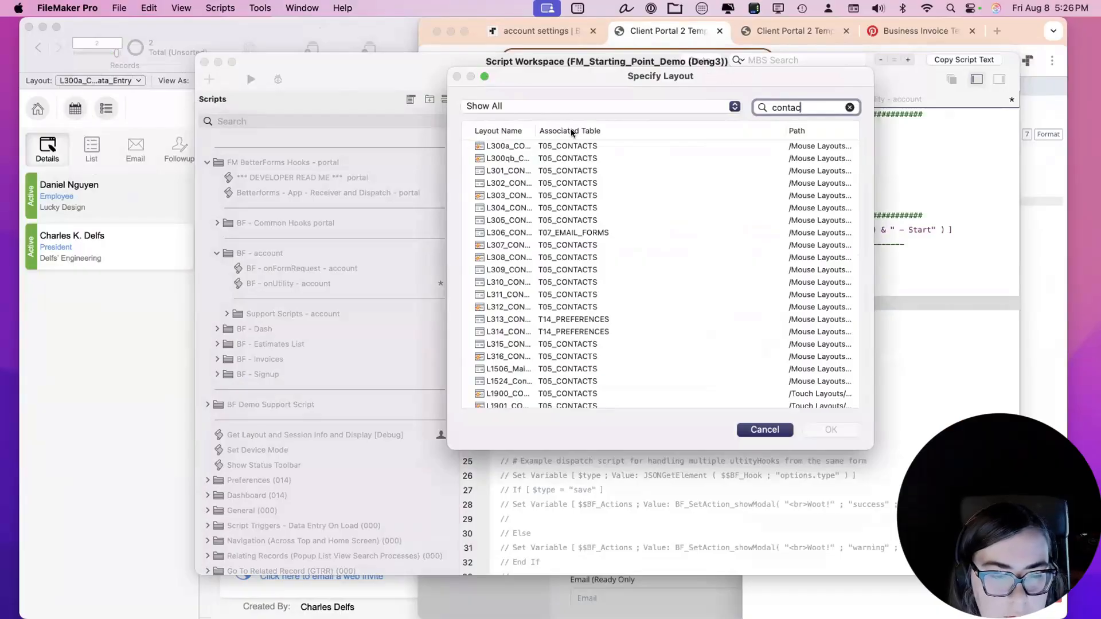
click(521, 144)
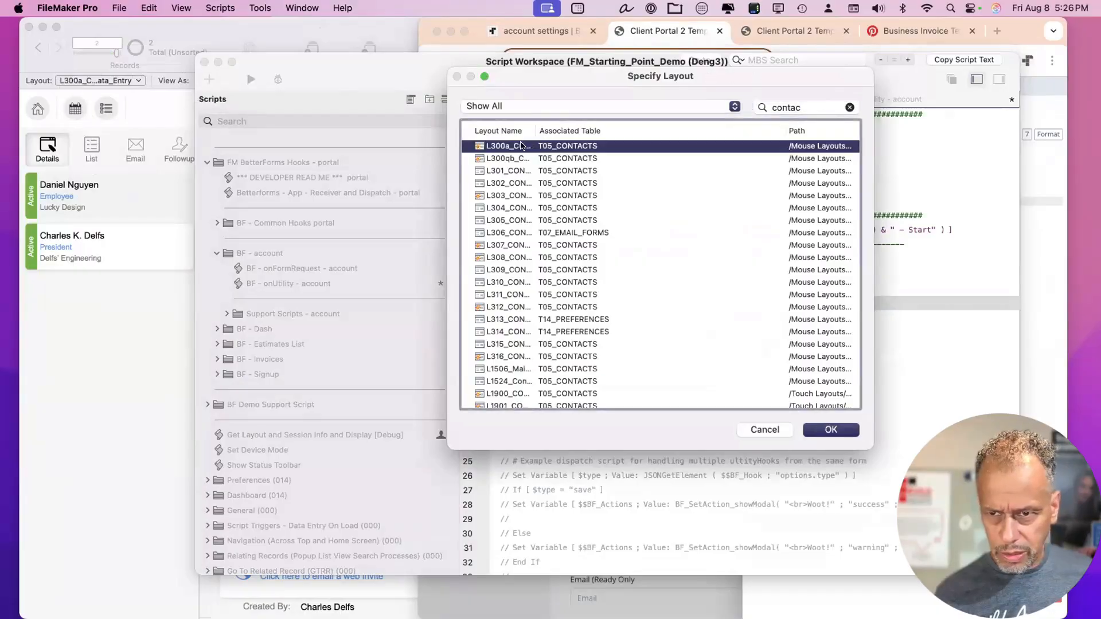
double_click(520, 145)
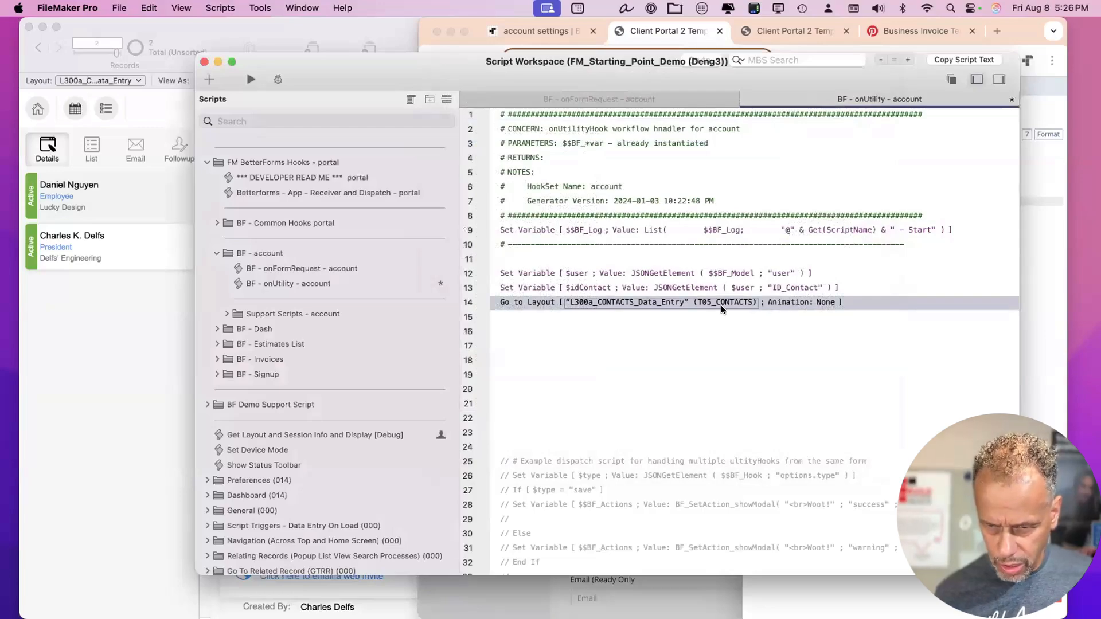
Add a Perform Find step on line 16.
click(646, 329)
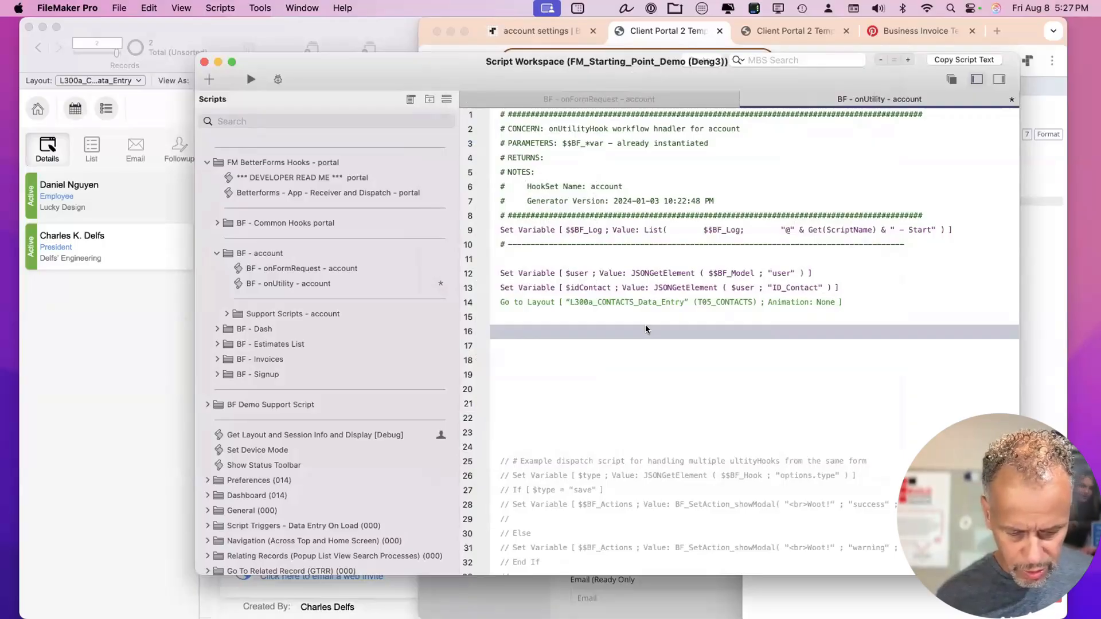
text(perform find)
key(Return)
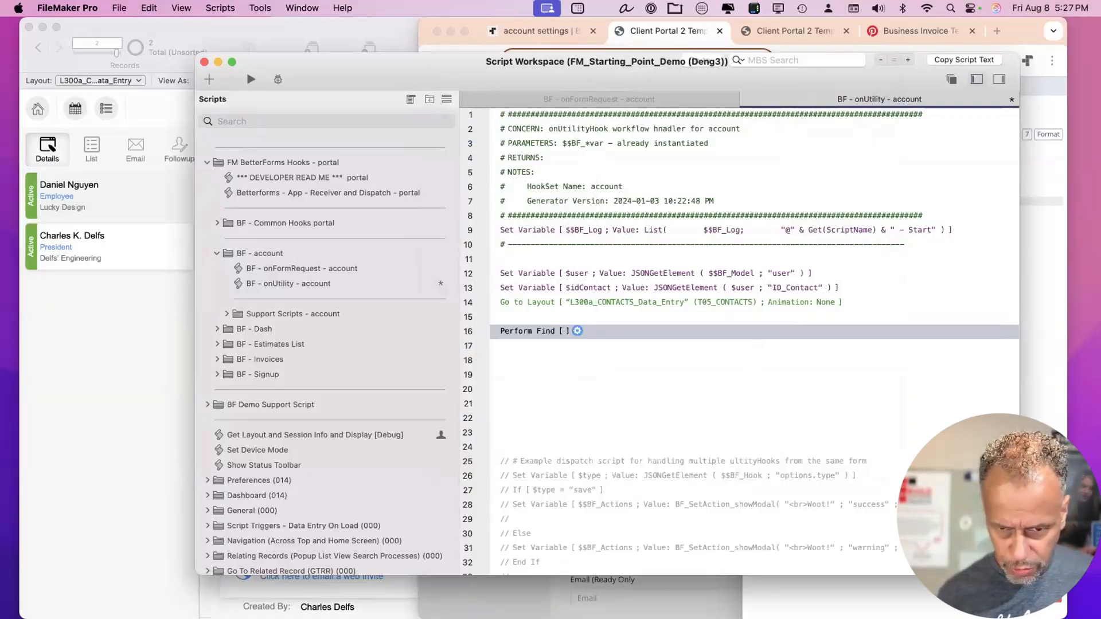
Add a find request criterion matching T05_CONTACTS::ID_Contact to $ID_Contact in Perform Find.
click(576, 330)
click(610, 354)
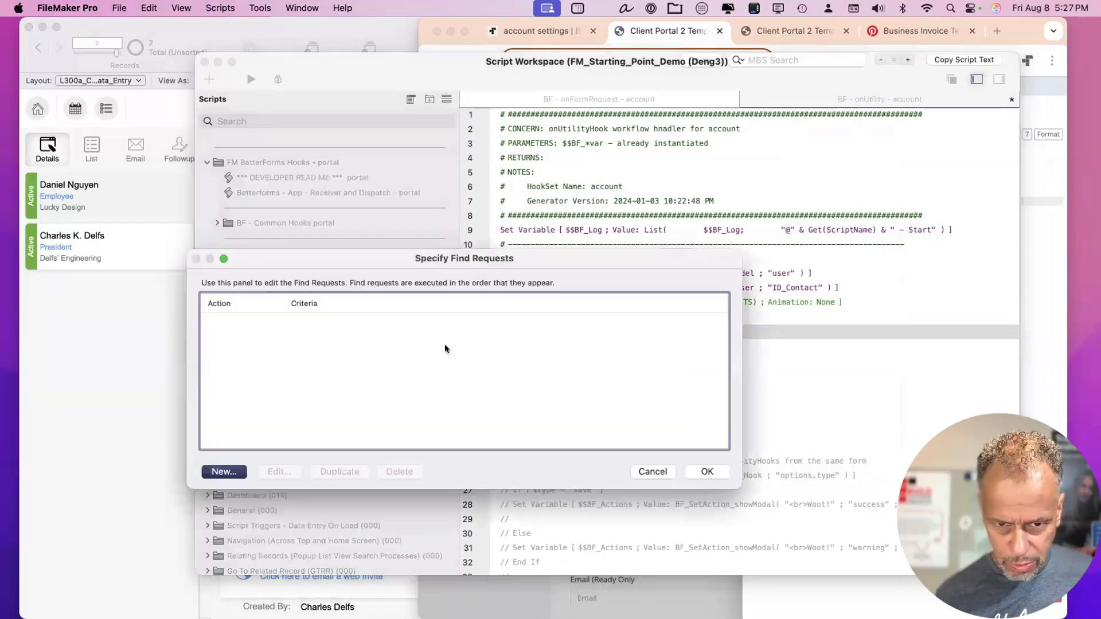
click(224, 471)
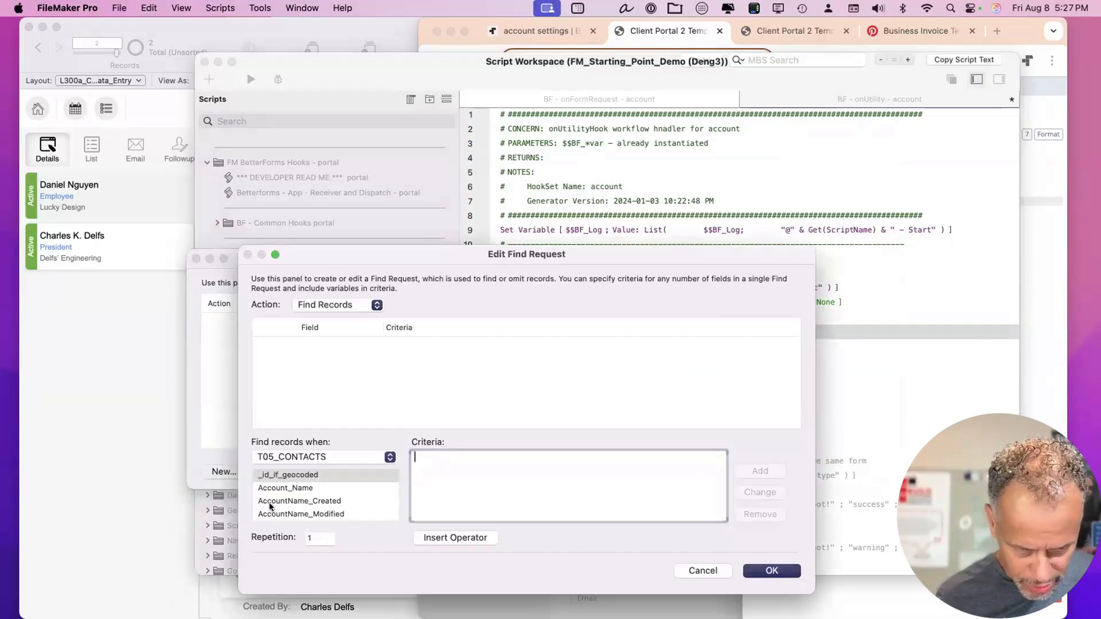
scroll(272, 504, down, 5)
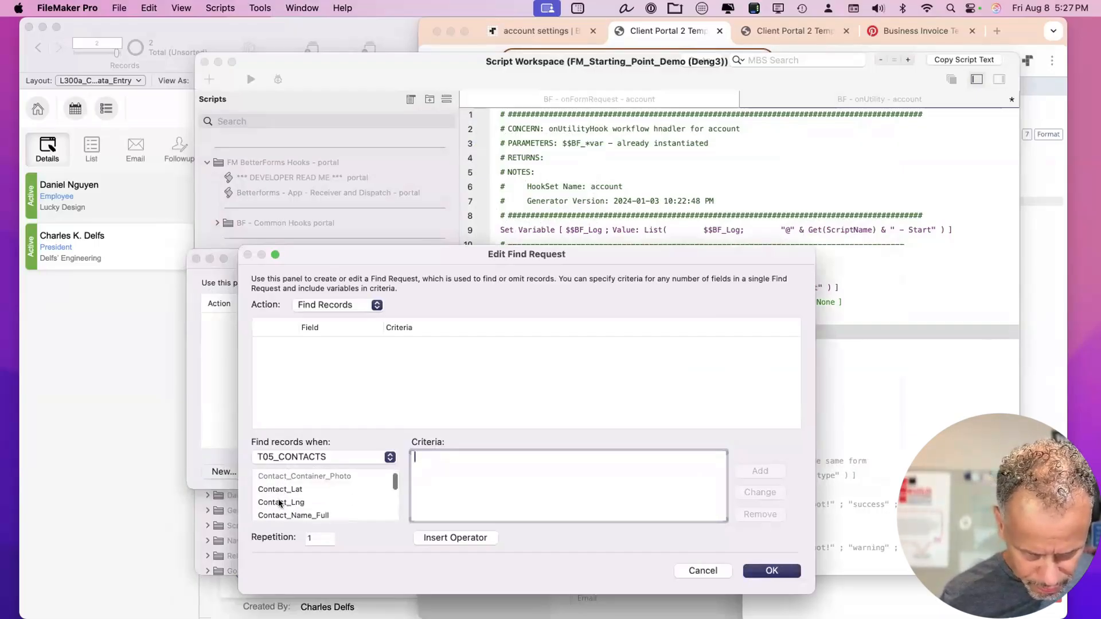
scroll(279, 503, down, 10)
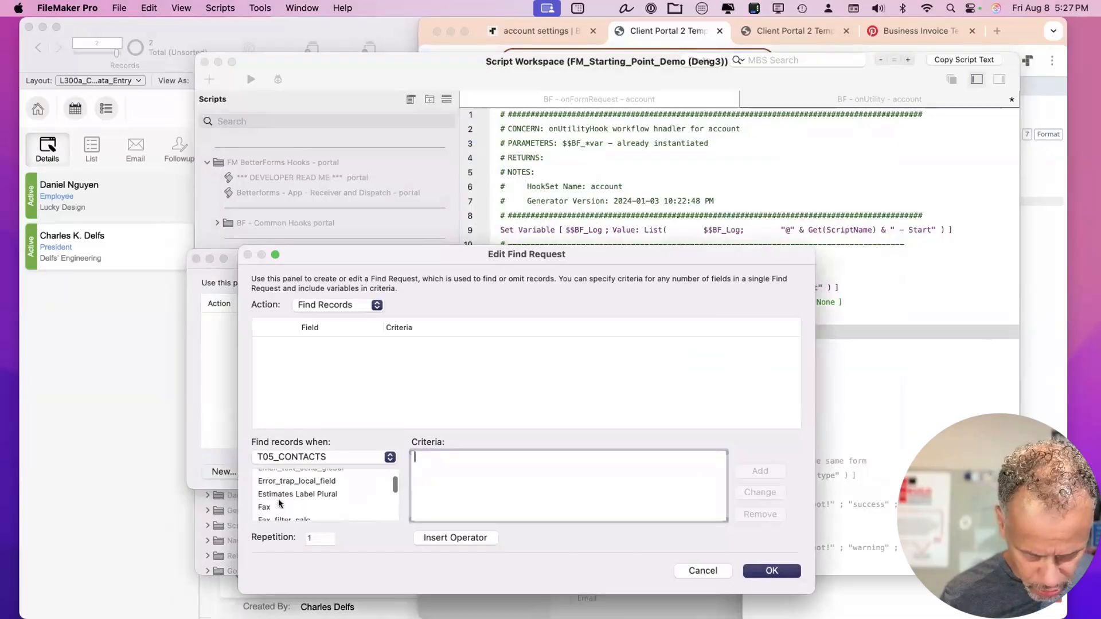
scroll(279, 502, down, 8)
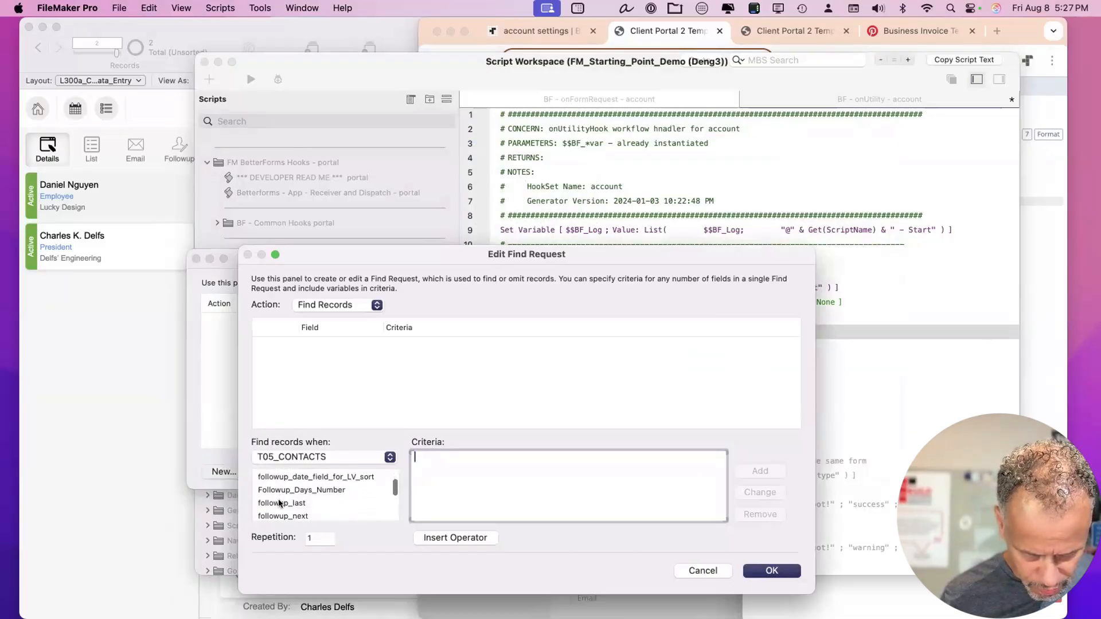
scroll(279, 503, down, 8)
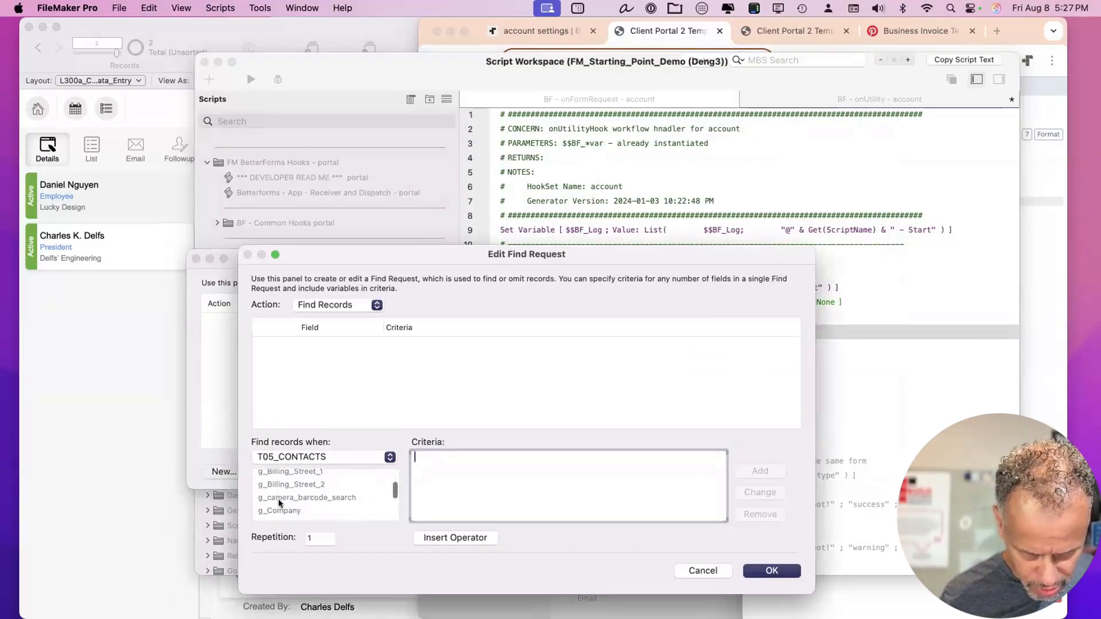
scroll(279, 503, down, 8)
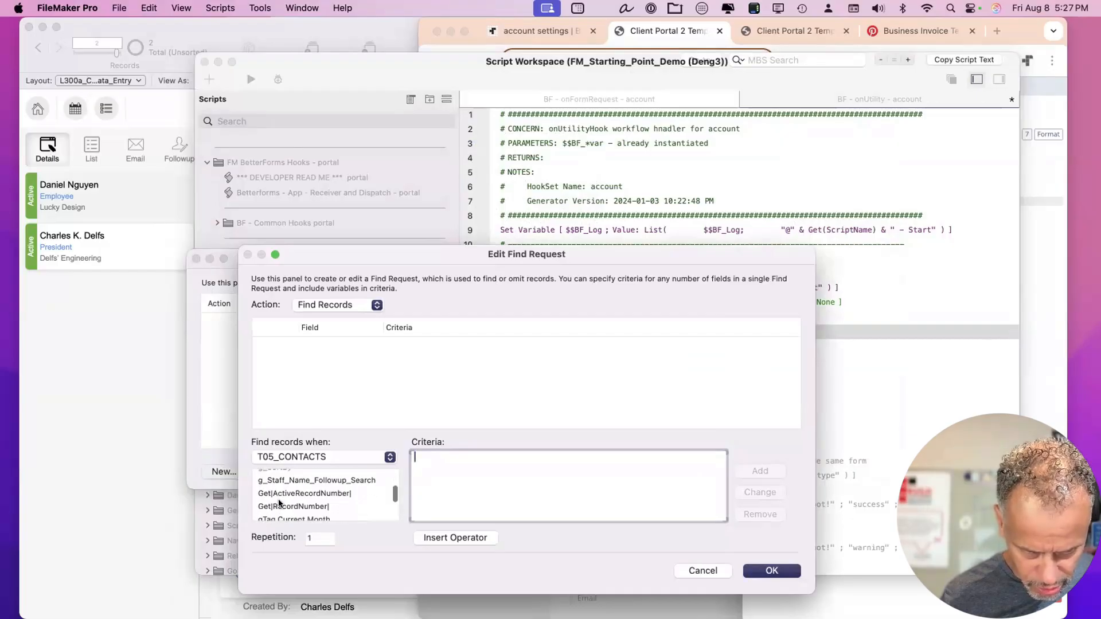
scroll(279, 503, down, 8)
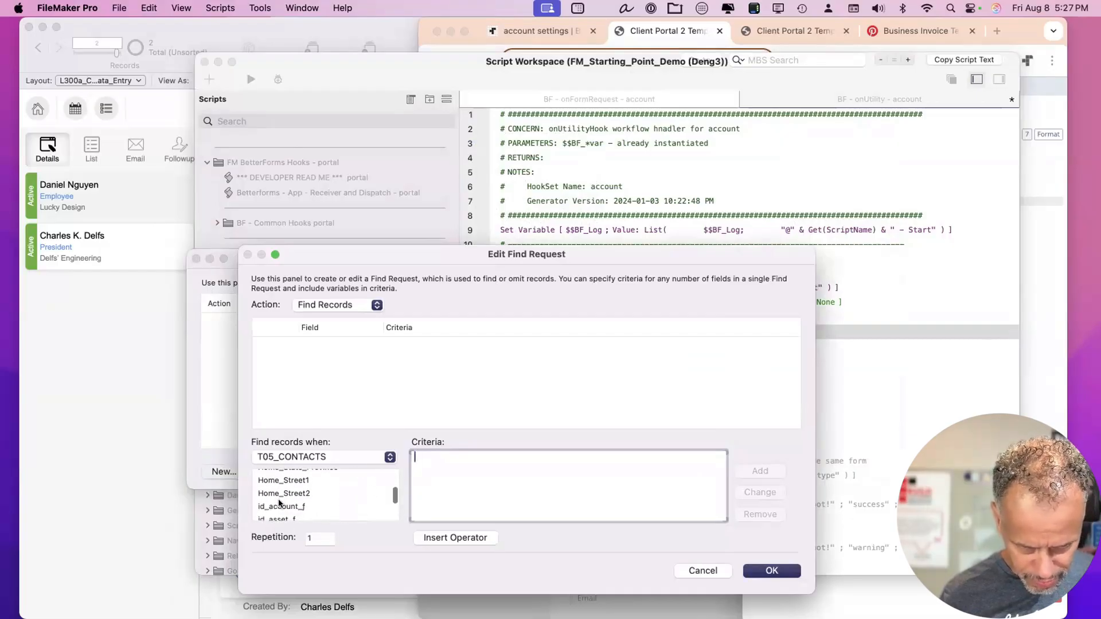
scroll(280, 503, down, 3)
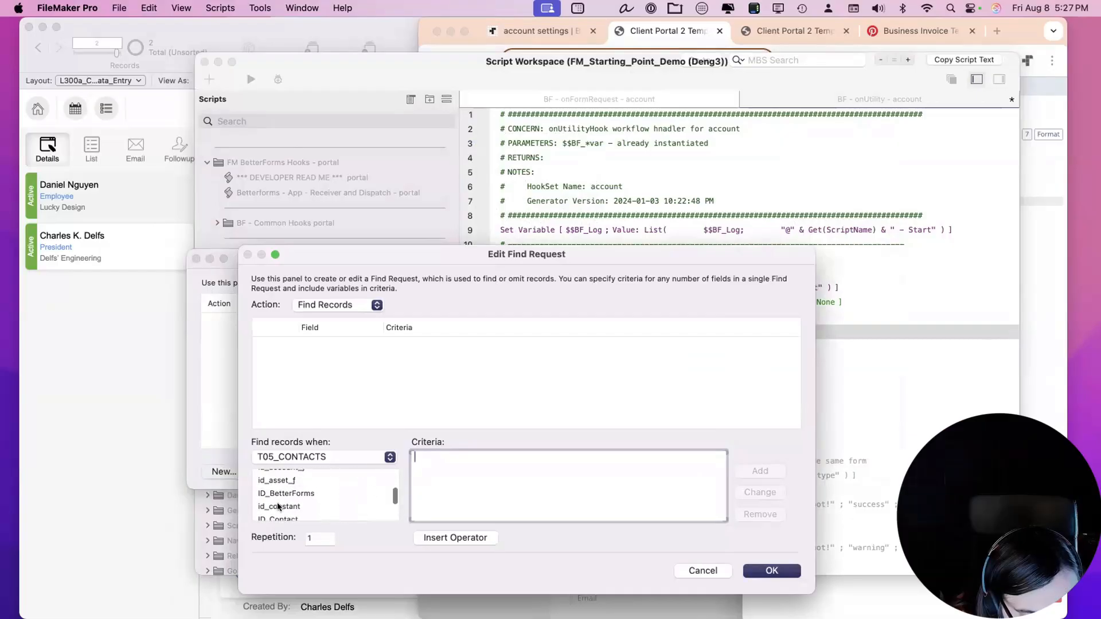
scroll(278, 504, down, 2)
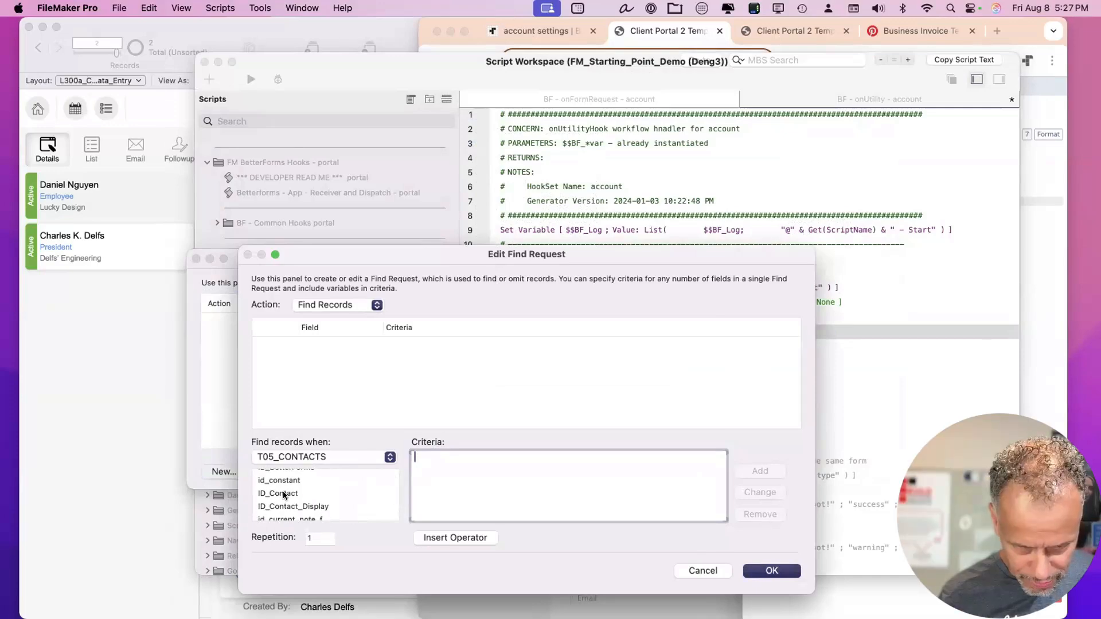
click(284, 494)
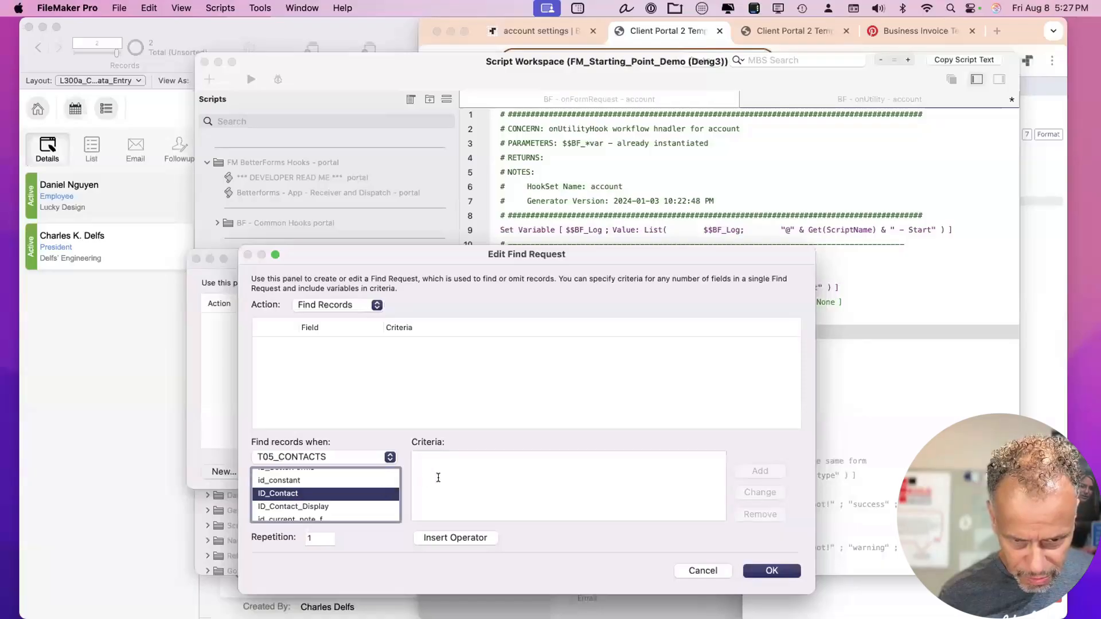
click(438, 478)
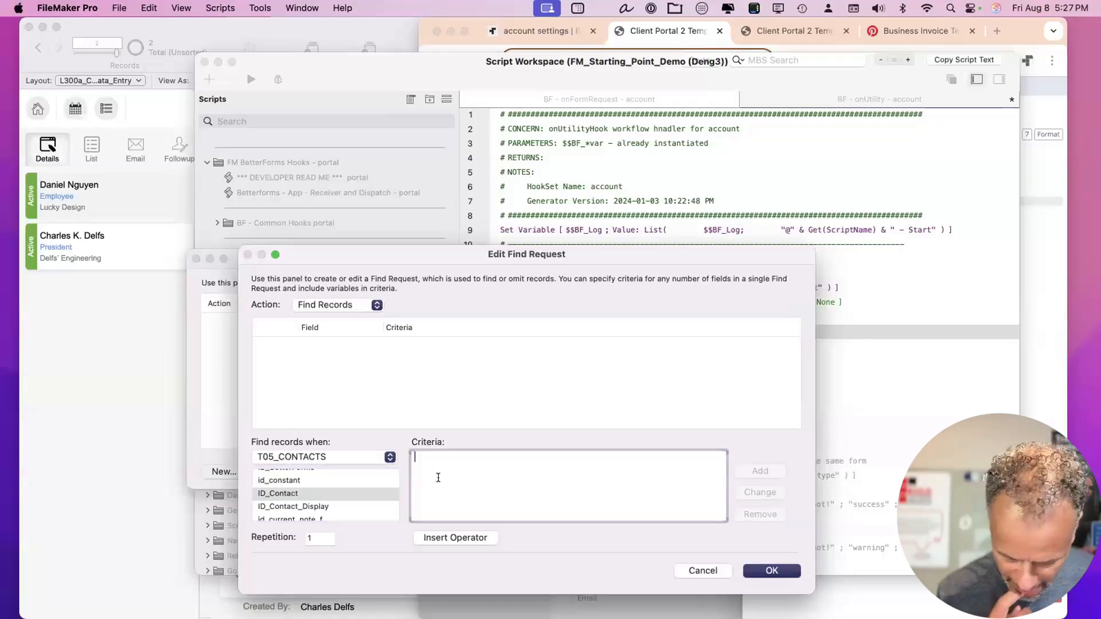
text($)
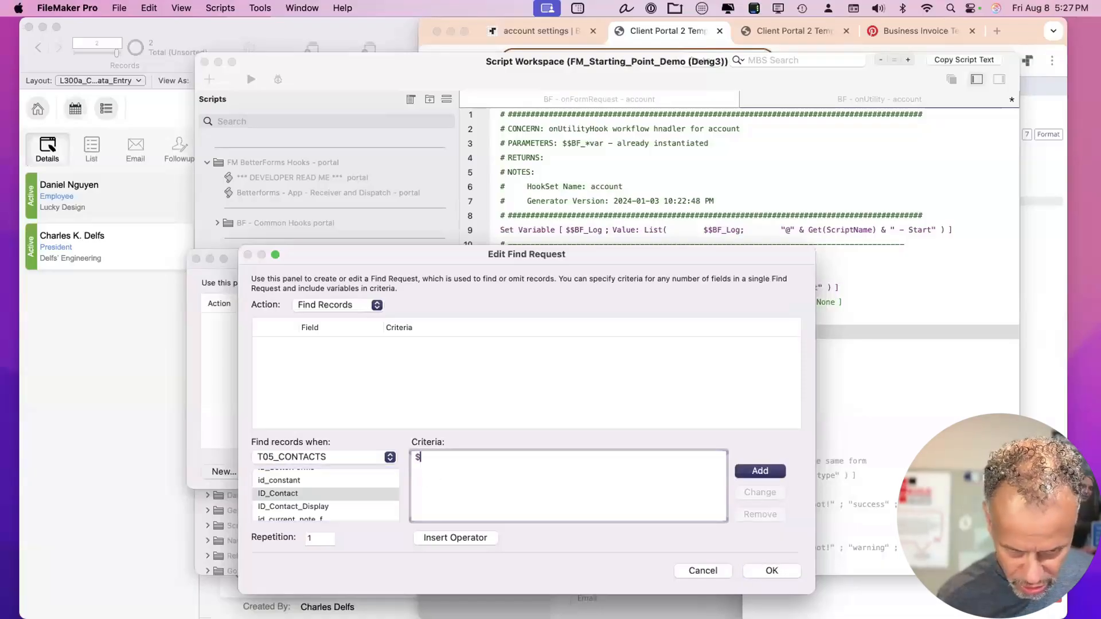
text(ID_Contact)
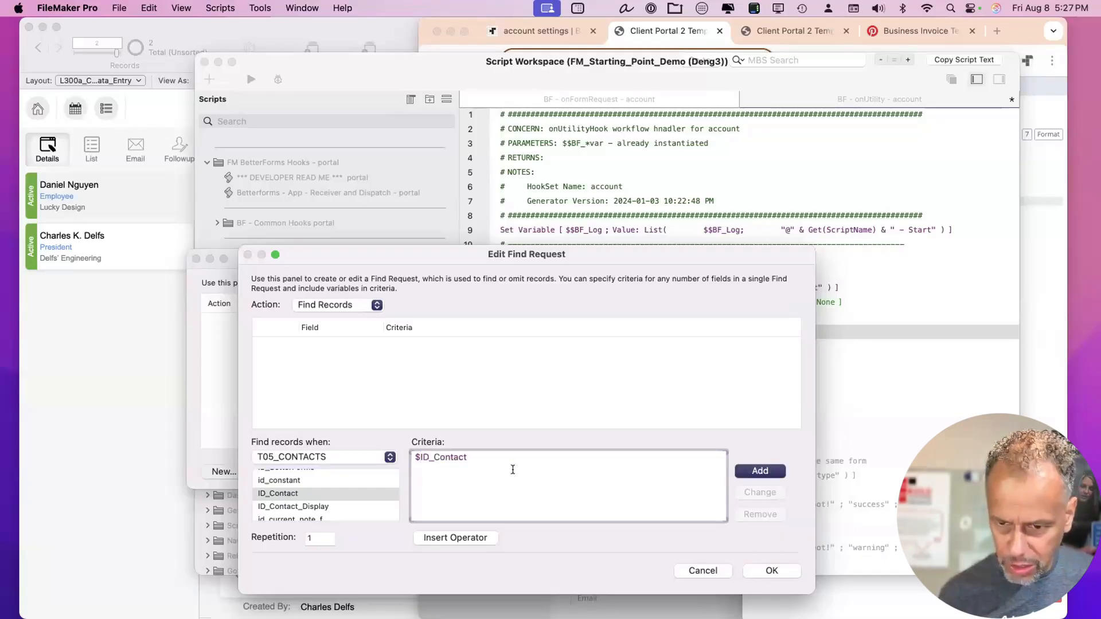
click(774, 471)
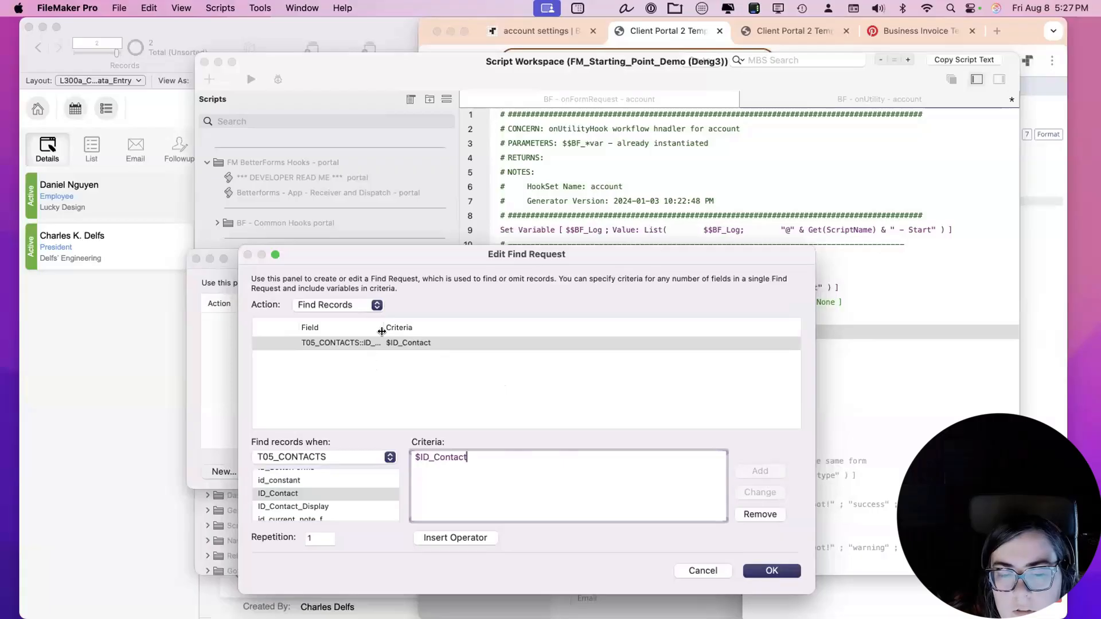
Confirm the ID_Contact find request and the stored request list for Perform Find.
drag(382, 330, 427, 322)
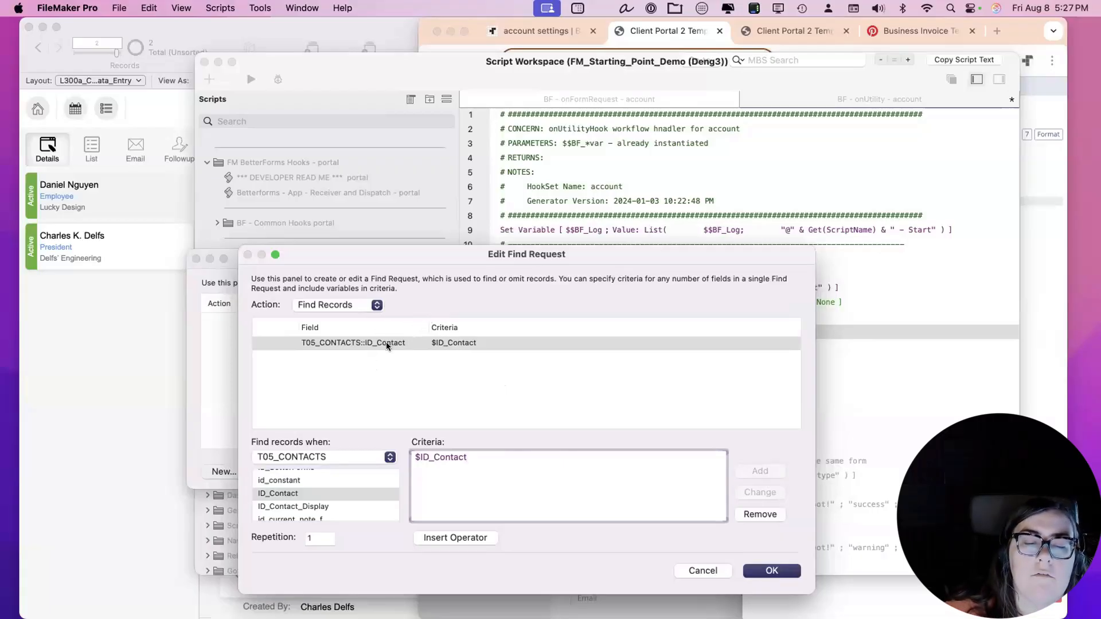
drag(602, 254, 592, 412)
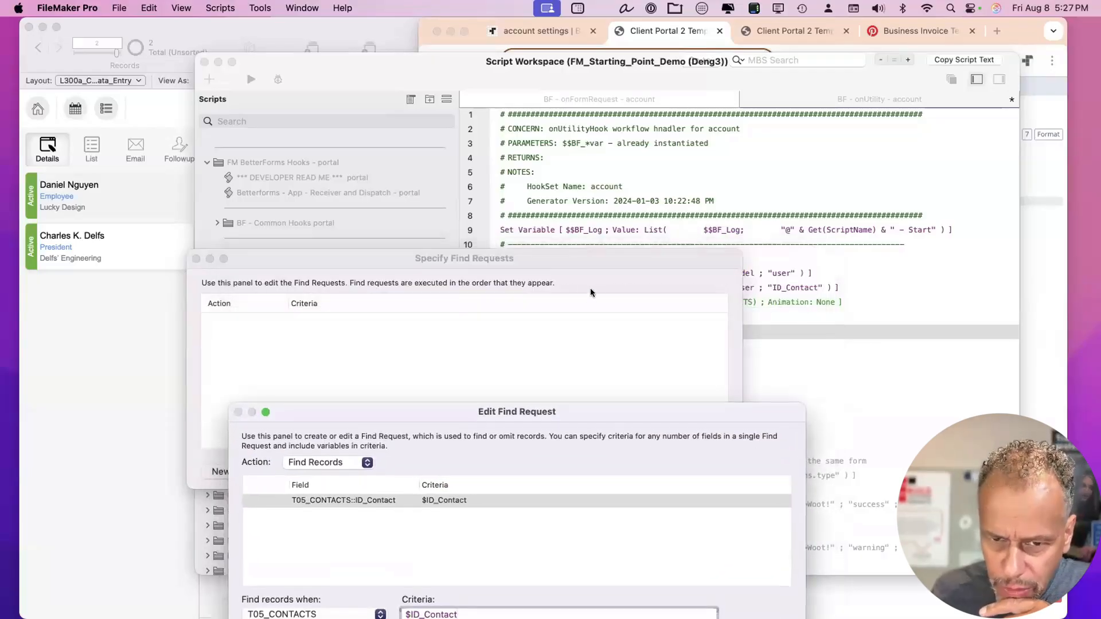
drag(603, 261, 570, 337)
drag(589, 411, 621, 213)
click(769, 498)
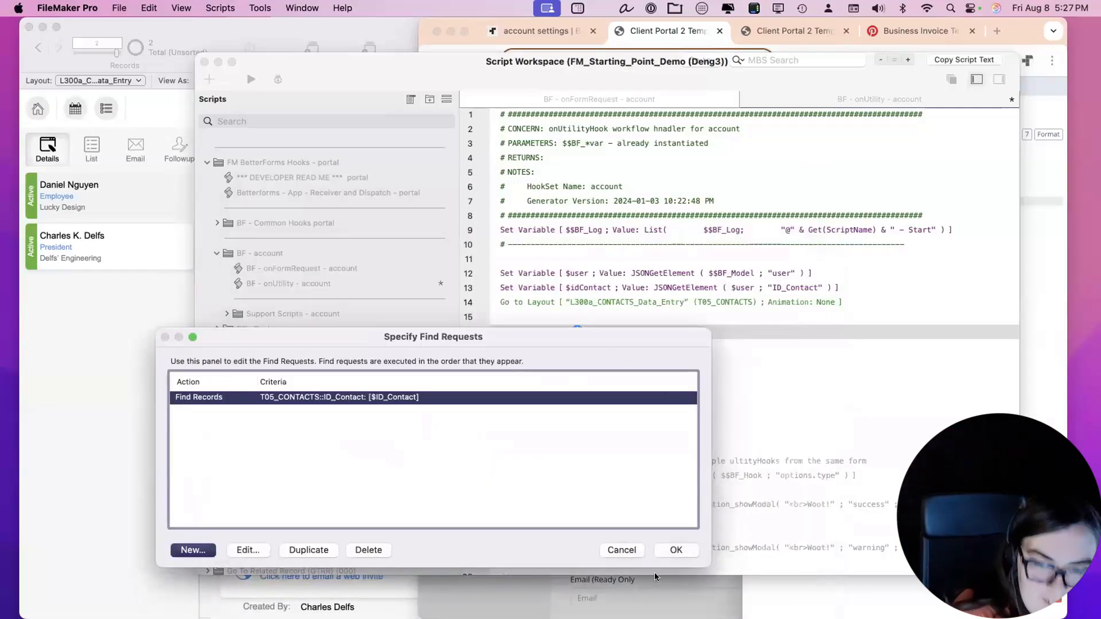
click(676, 550)
Rename line 13's variable from $idContact to $ID_Contact.
double_click(590, 288)
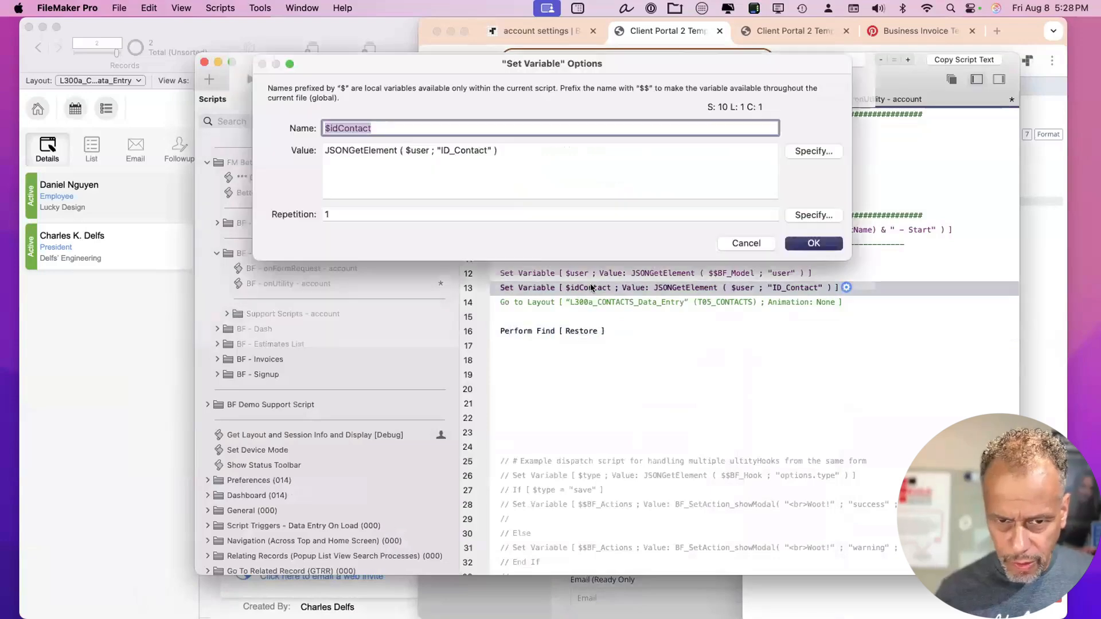
text(ID_Contact)
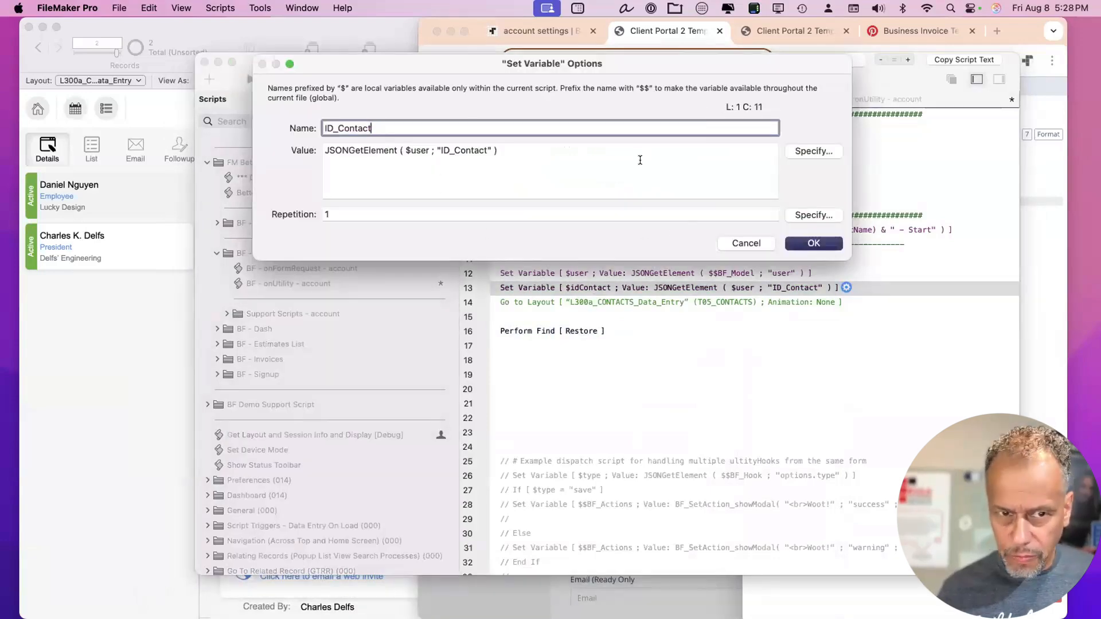
click(723, 197)
click(798, 242)
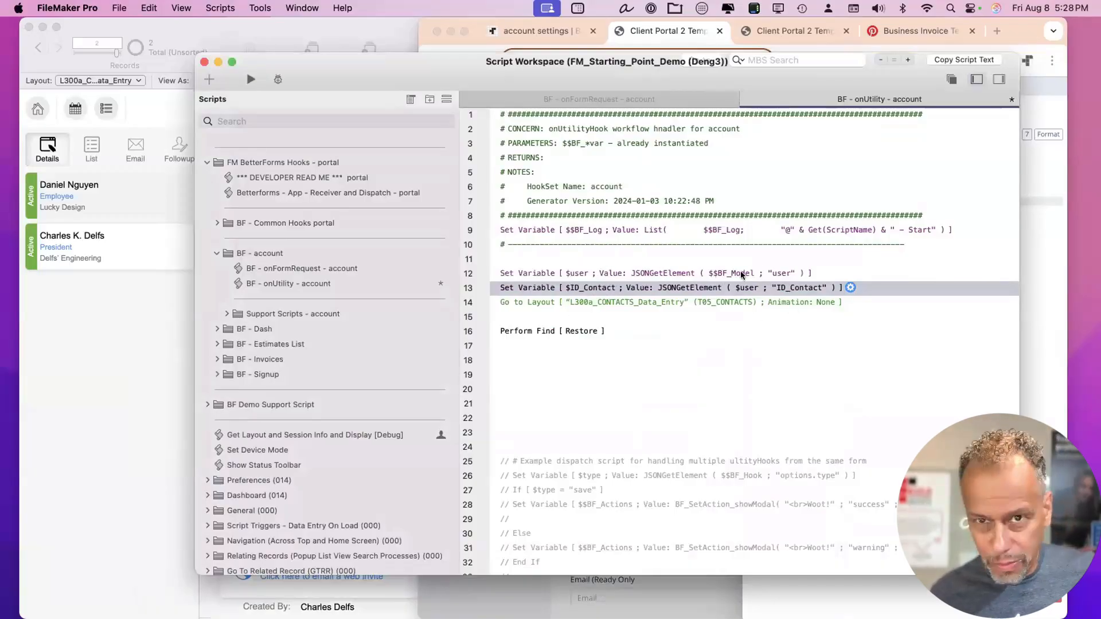
Review Perform Find's stored requests and add a blank step line below it.
click(526, 302)
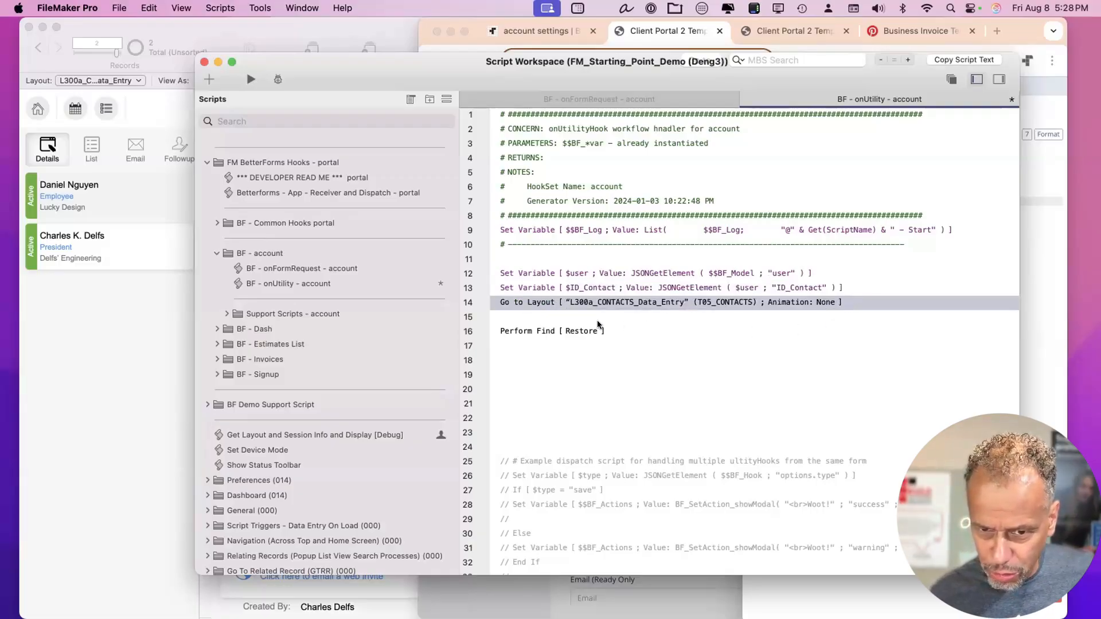
click(566, 317)
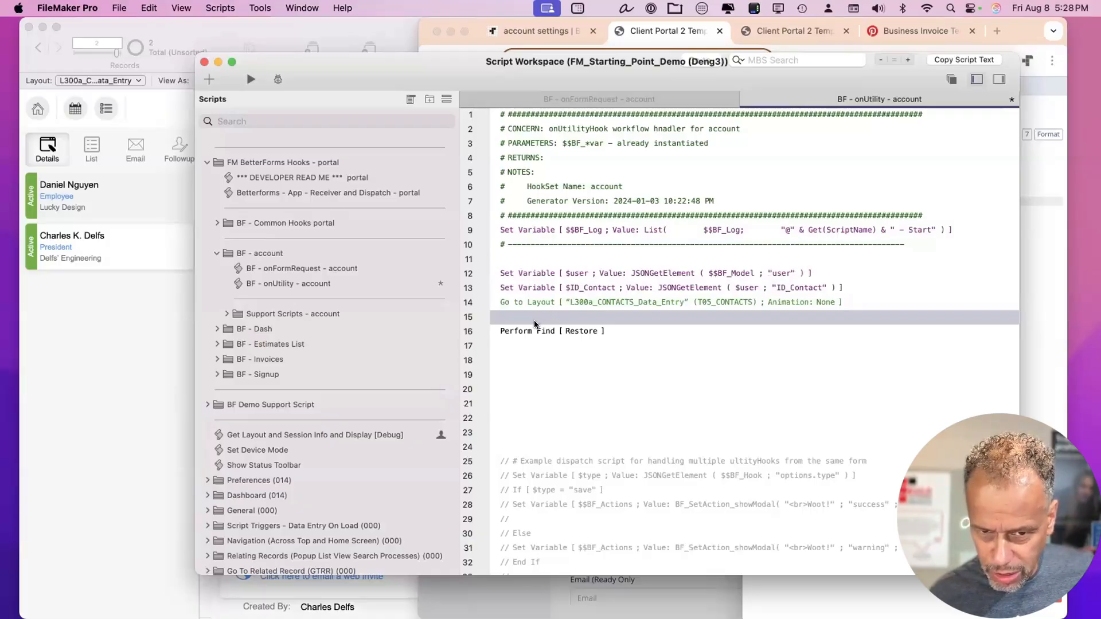
click(537, 303)
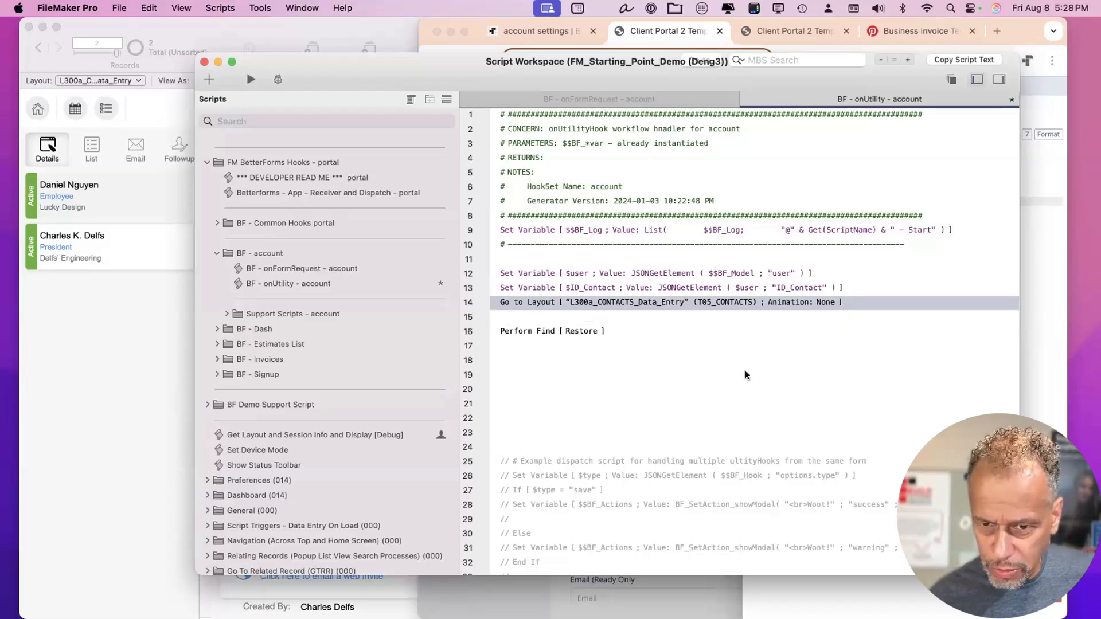
click(795, 331)
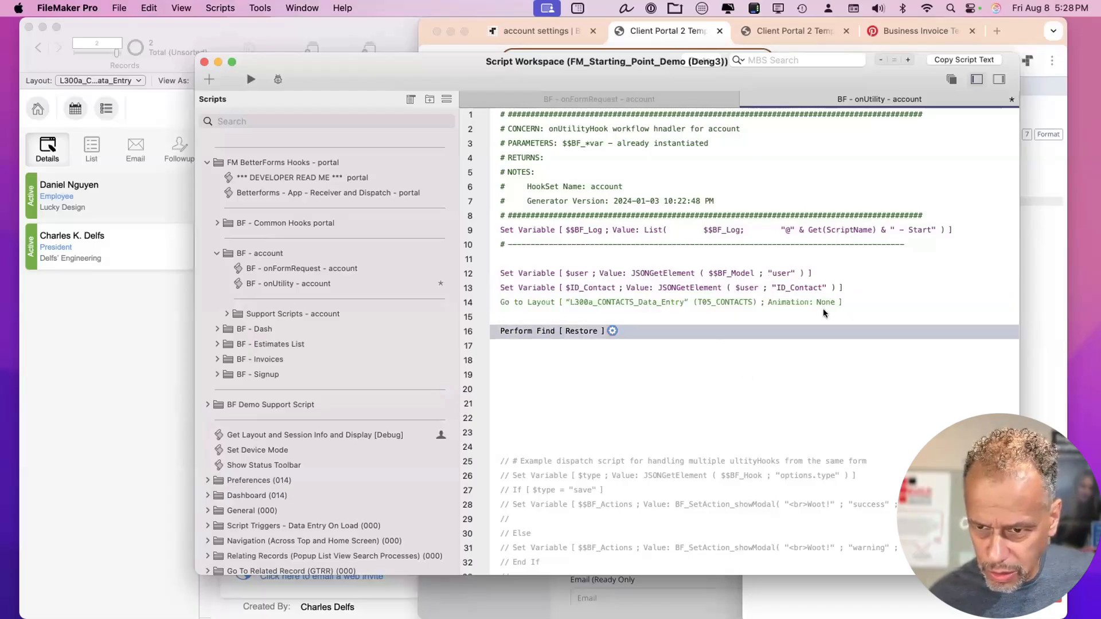
click(611, 331)
click(675, 356)
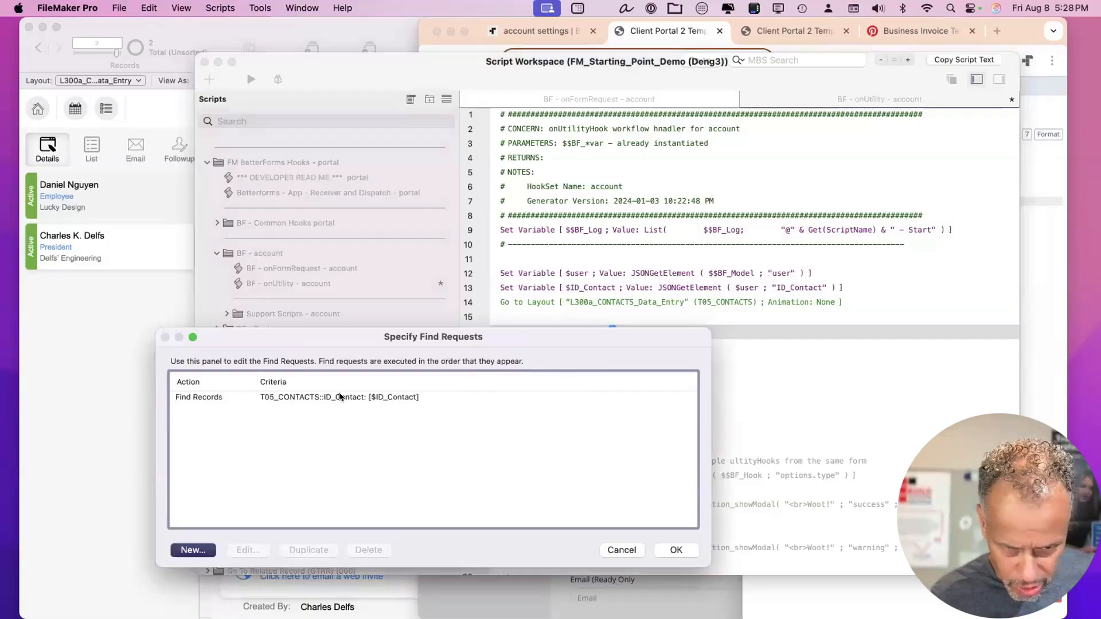
click(672, 550)
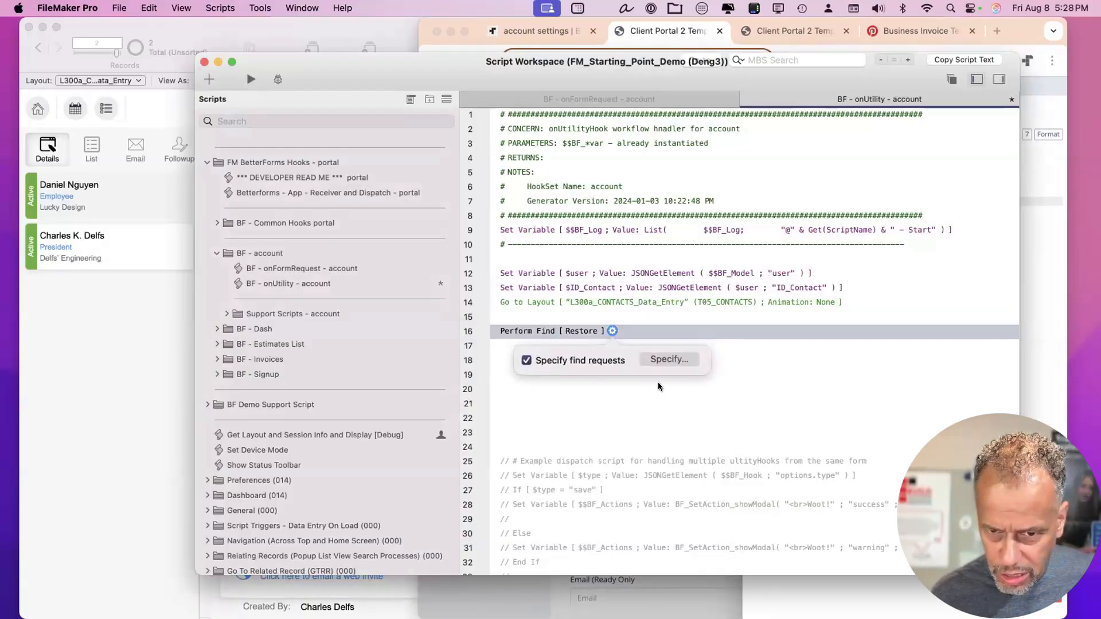
click(576, 406)
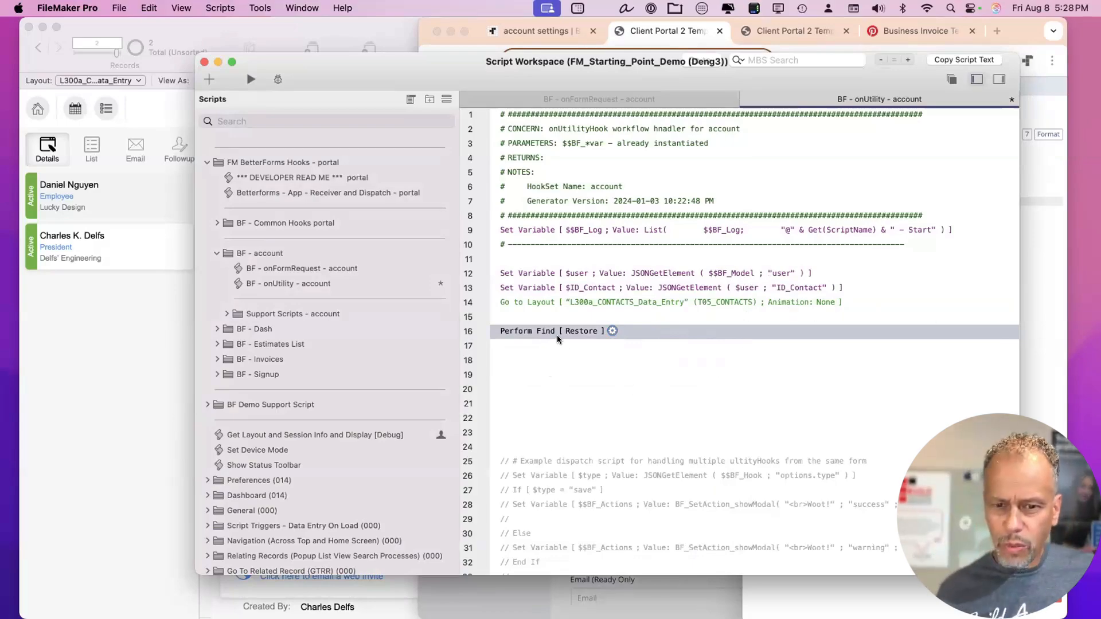
key(Return)
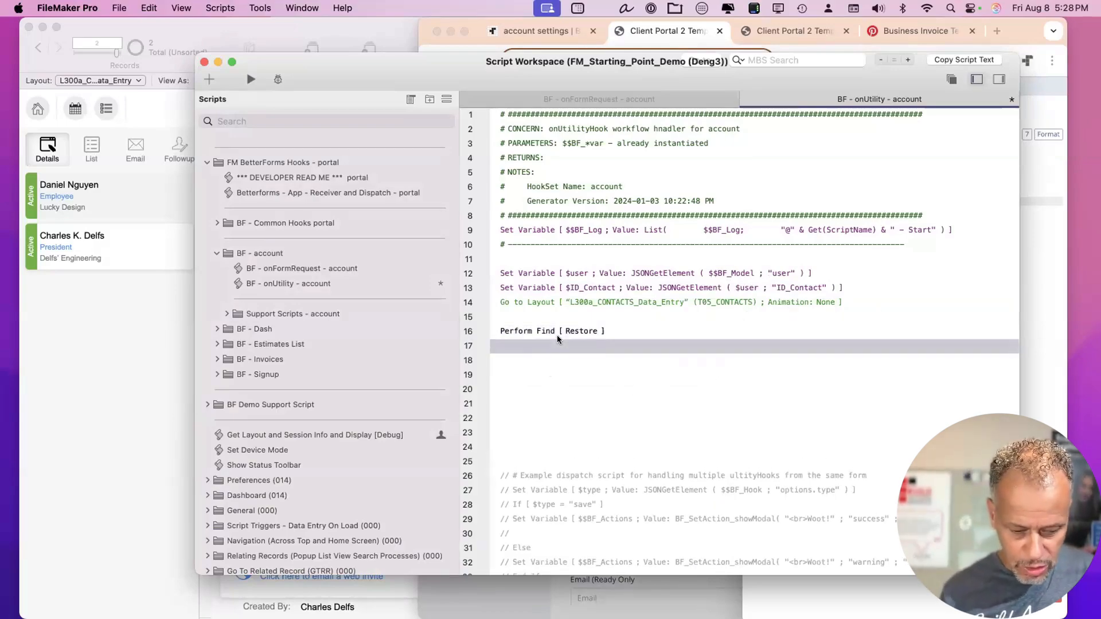
Add a Set Field step on line 17 using the 'set f' shortcut.
text(set f)
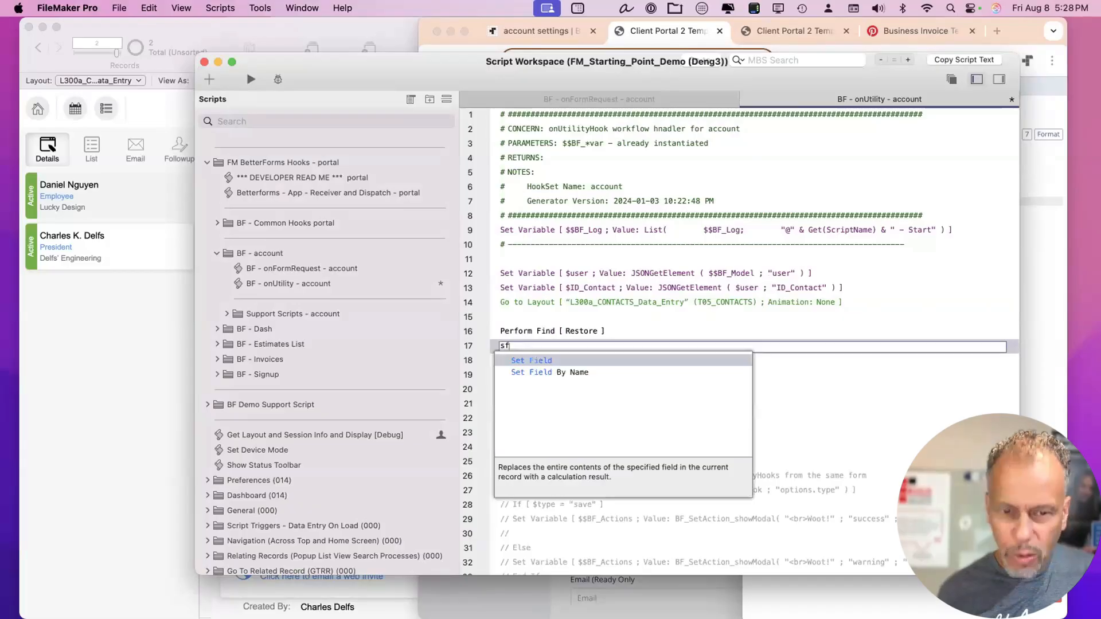
key(Return)
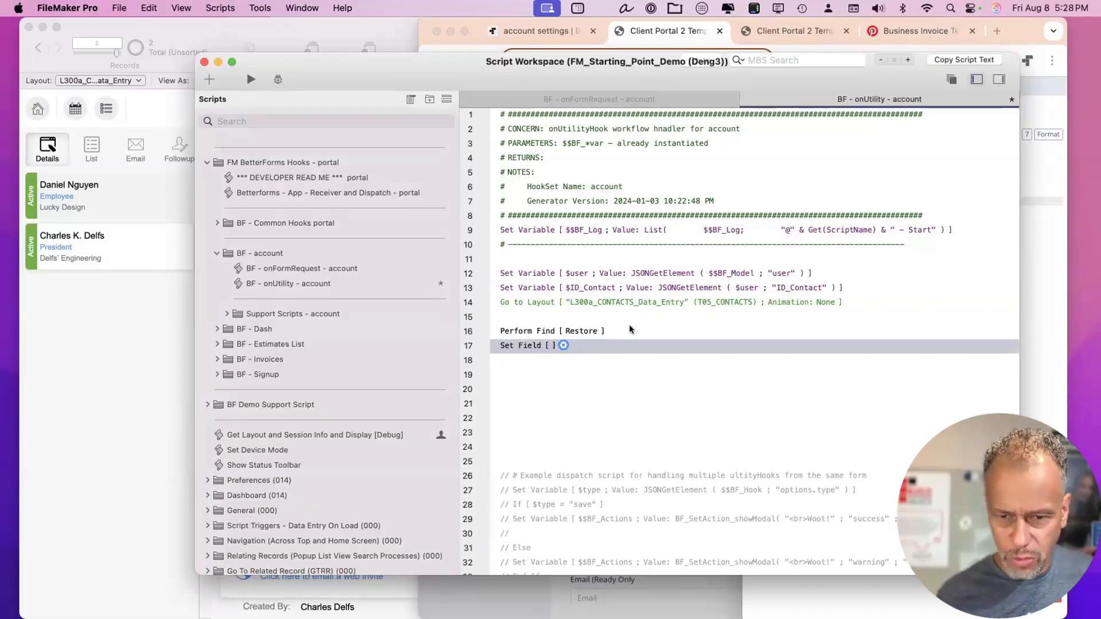
click(562, 345)
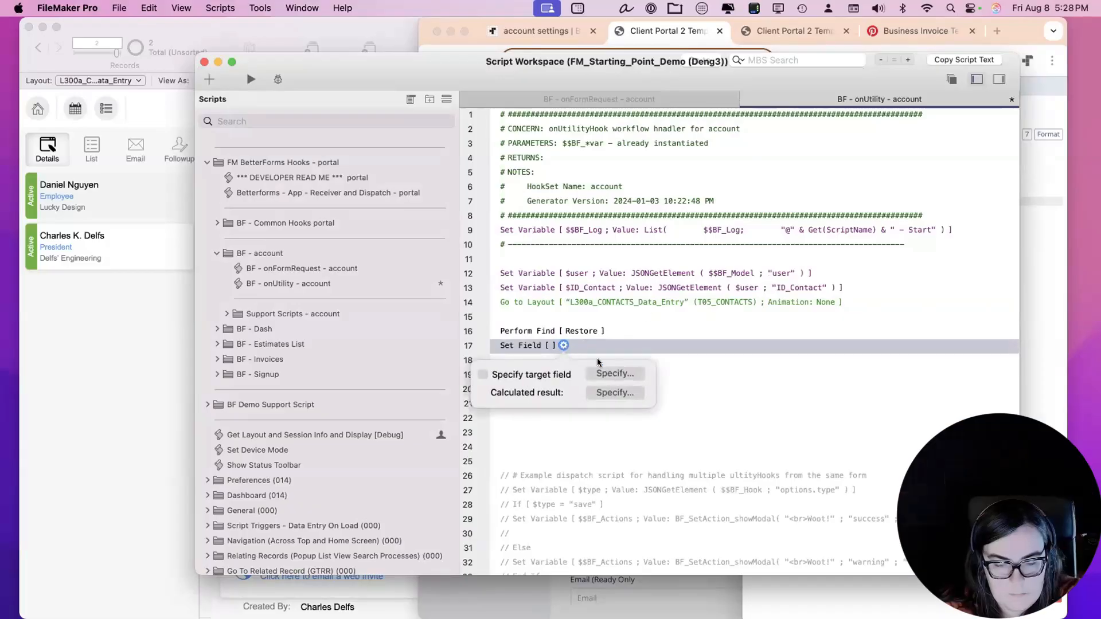
Make T05_CONTACTS::Name_First the Set Field target and begin its calculated result.
click(607, 373)
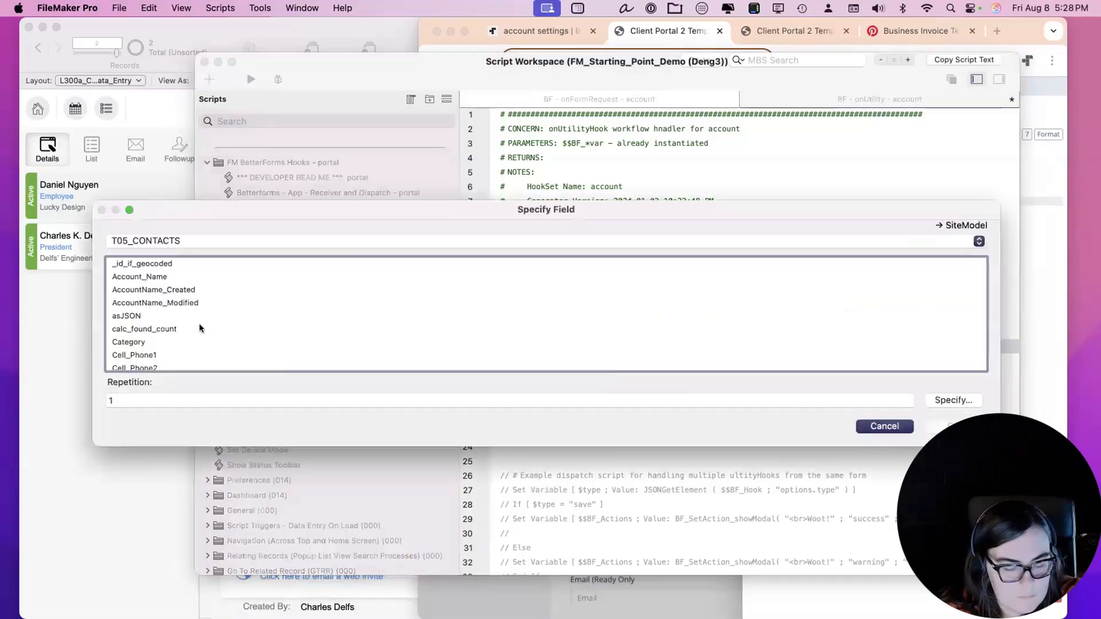
scroll(199, 325, down, 4)
scroll(199, 328, down, 3)
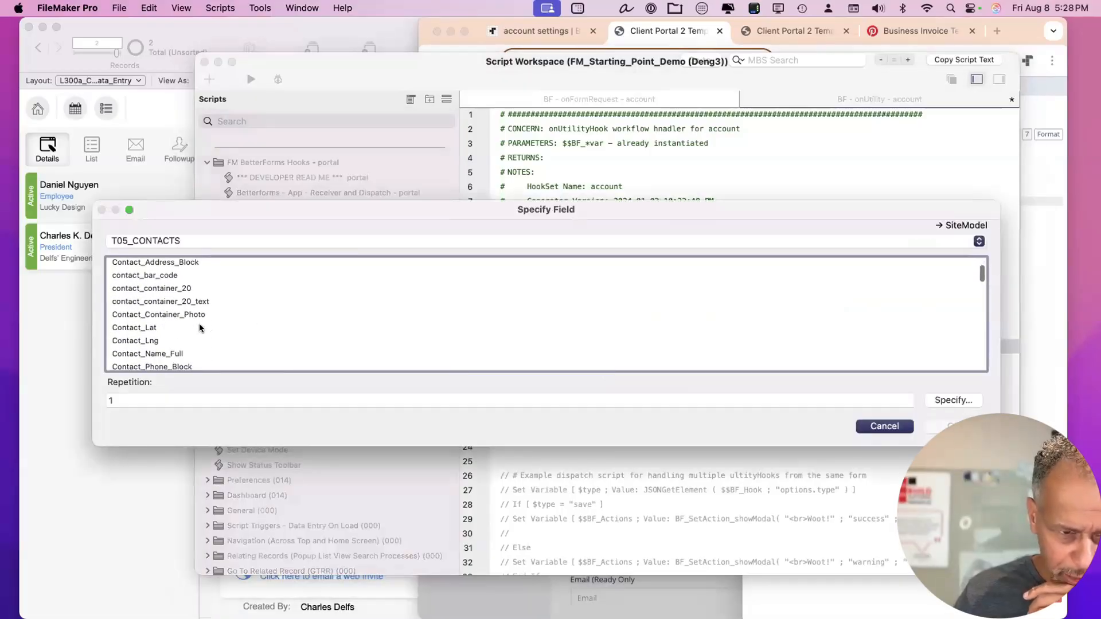
scroll(199, 328, down, 10)
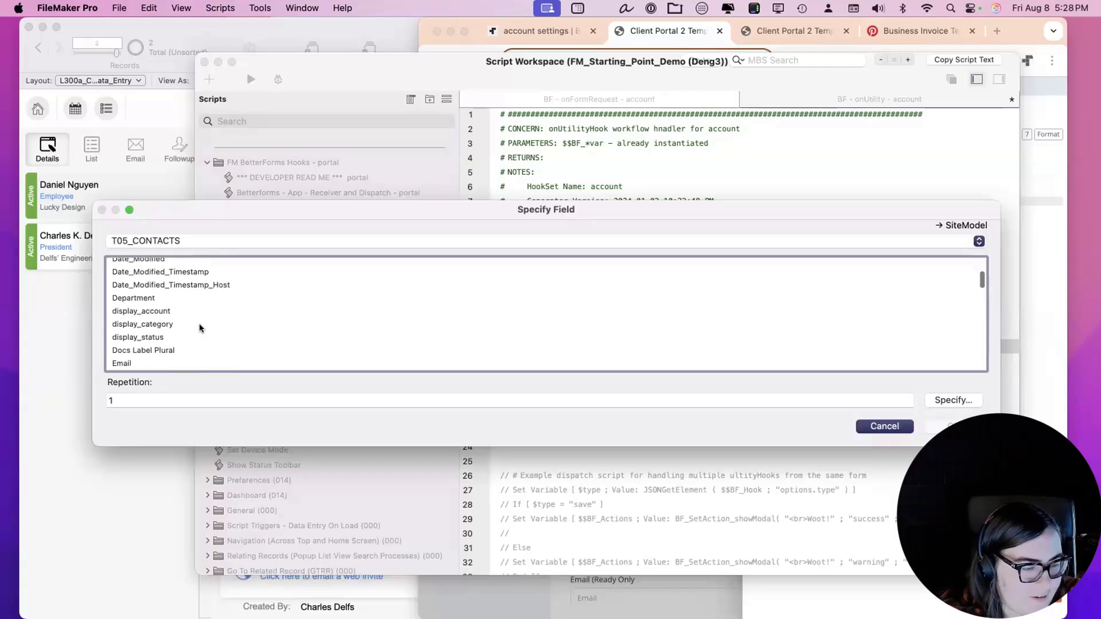
scroll(199, 328, down, 10)
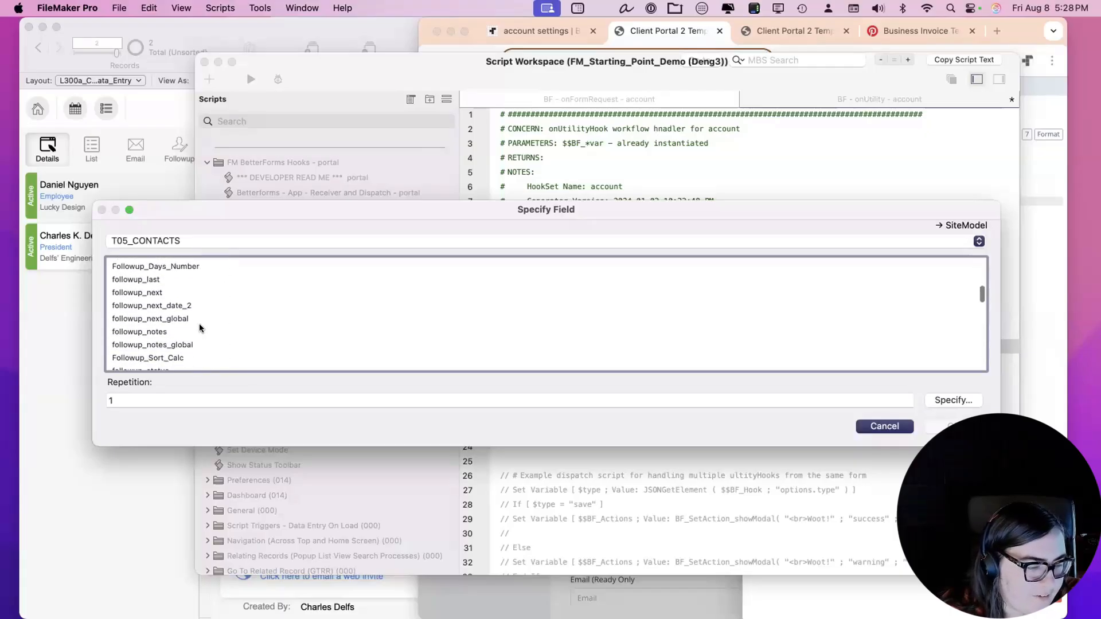
scroll(199, 328, down, 10)
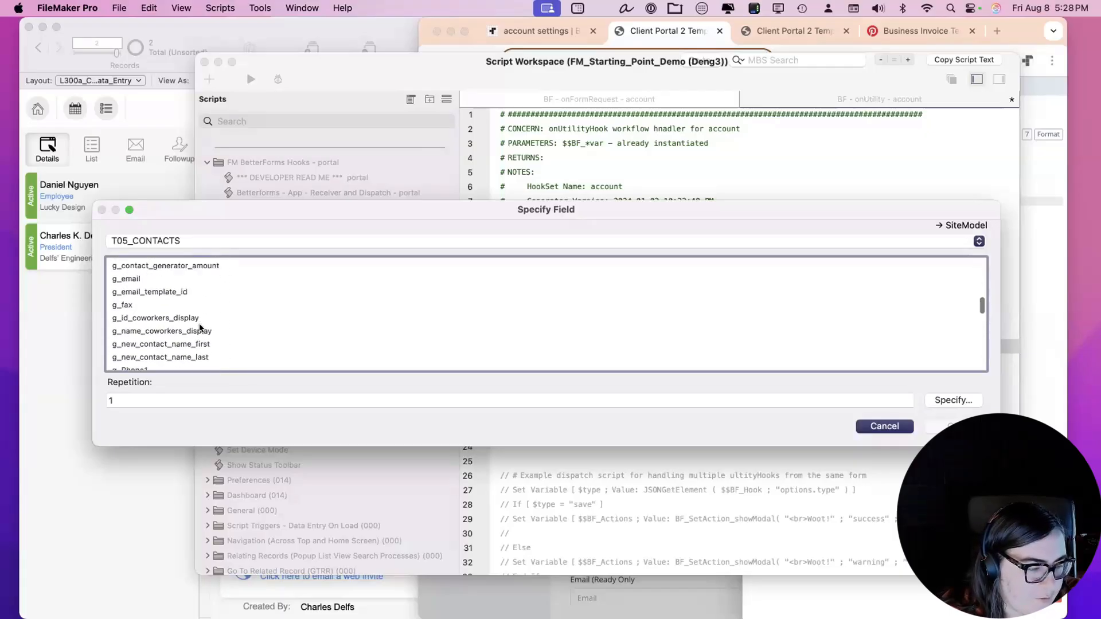
scroll(198, 327, down, 8)
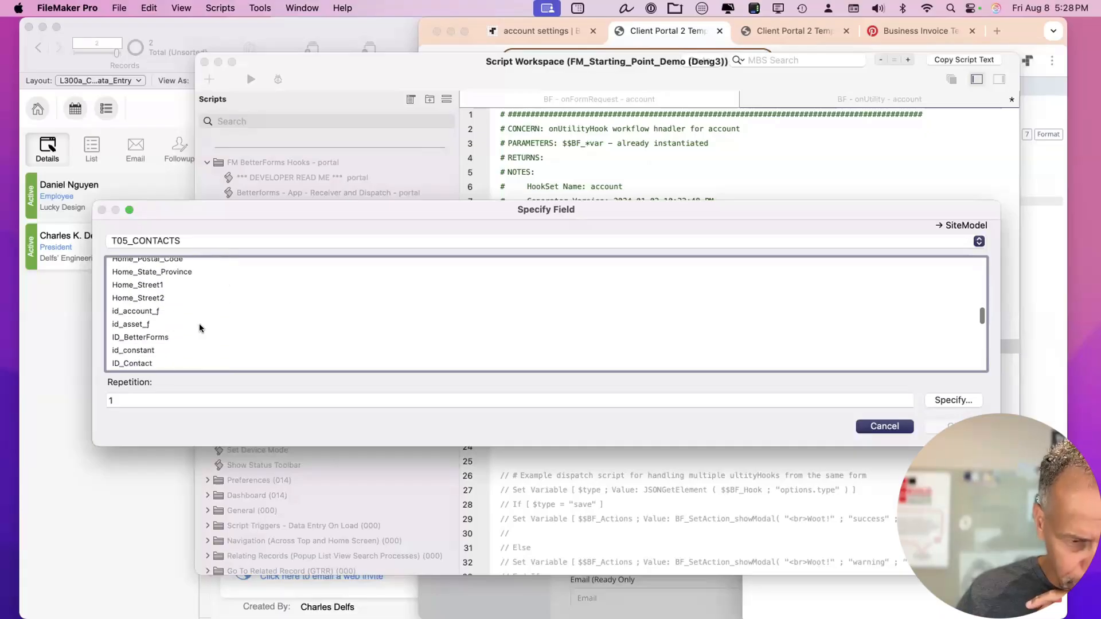
scroll(196, 327, down, 4)
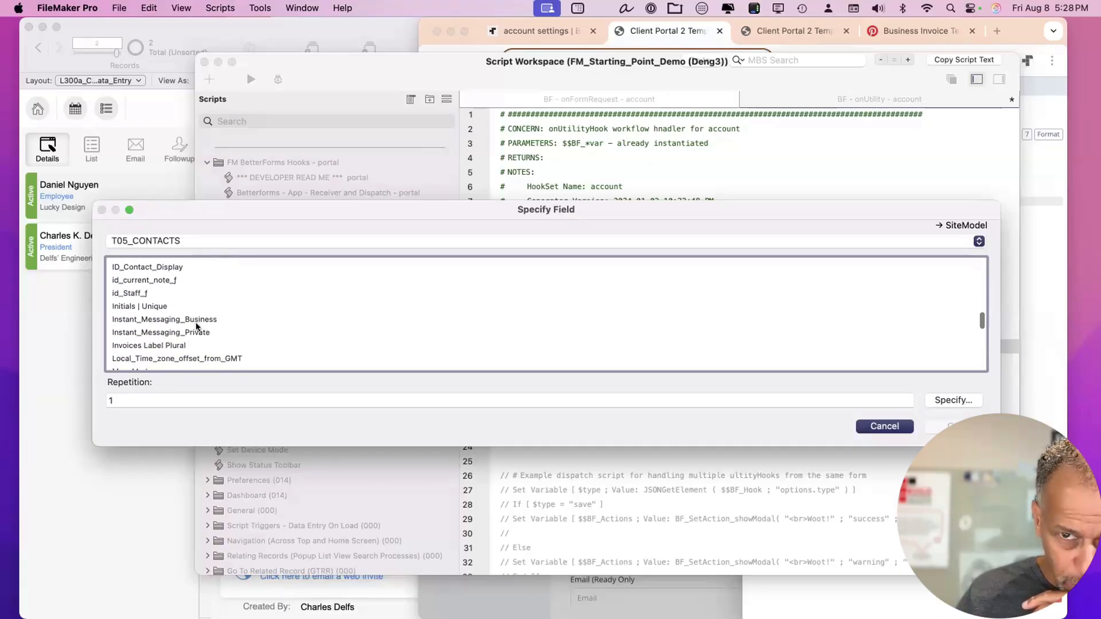
scroll(196, 327, down, 1)
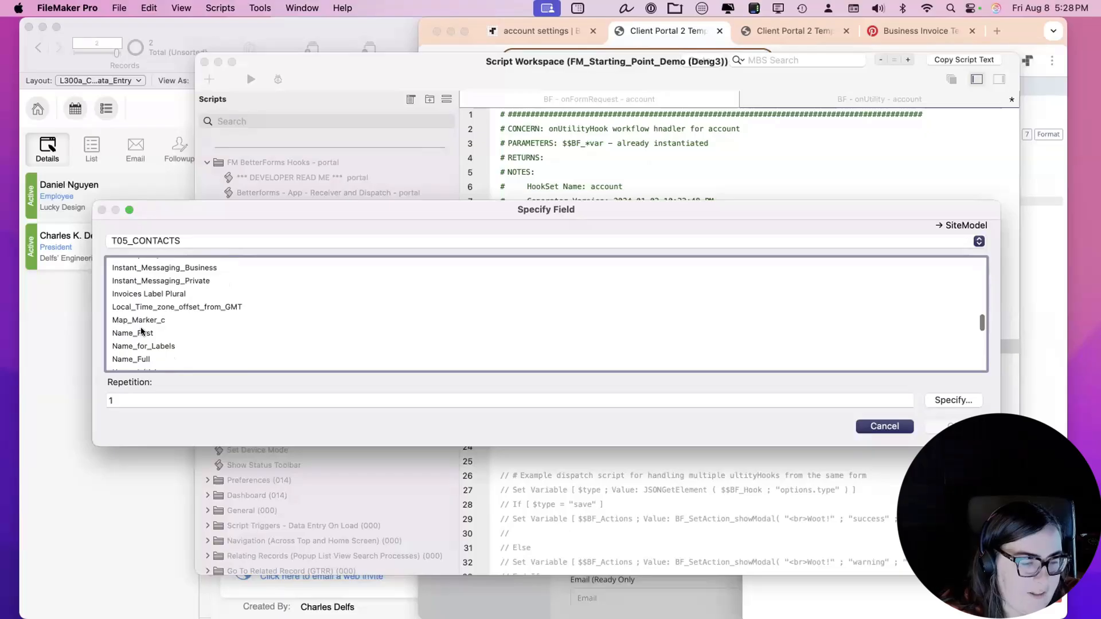
click(142, 332)
key(Return)
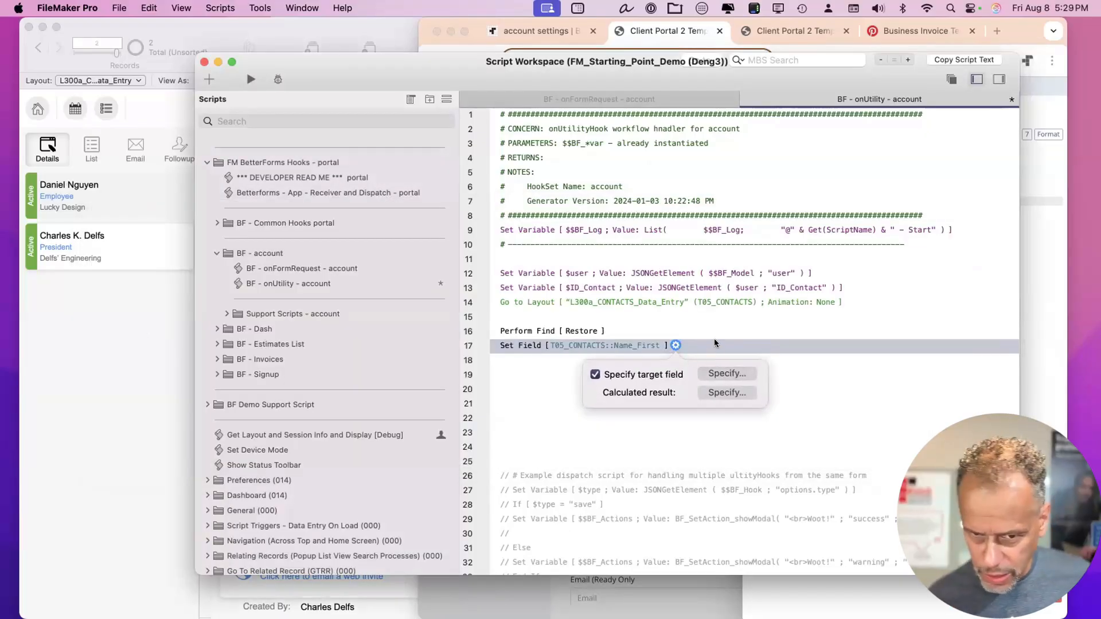
click(725, 393)
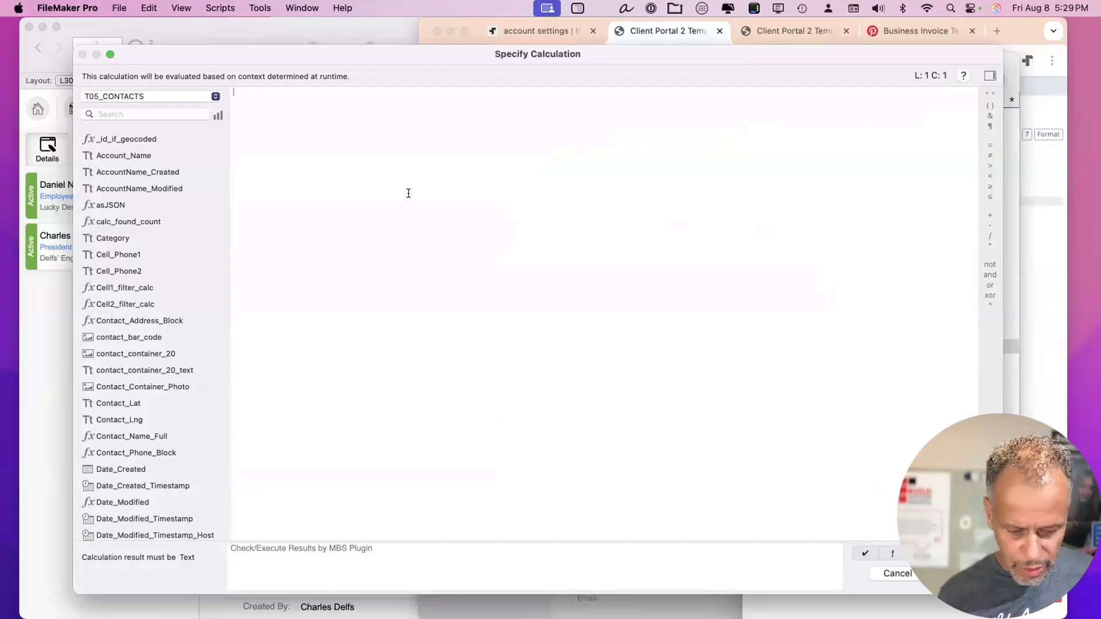
Set Name_First's calculation to JSONGetElement ( $user ; "Name_First" ).
text($)
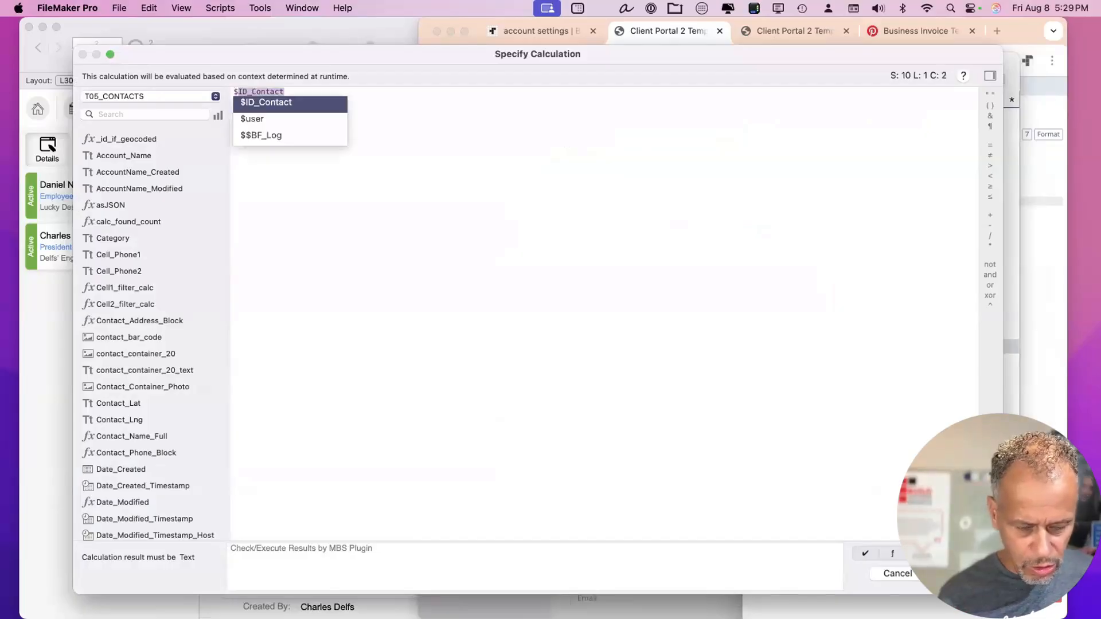
key(Down)
key(super+a)
key(super+c)
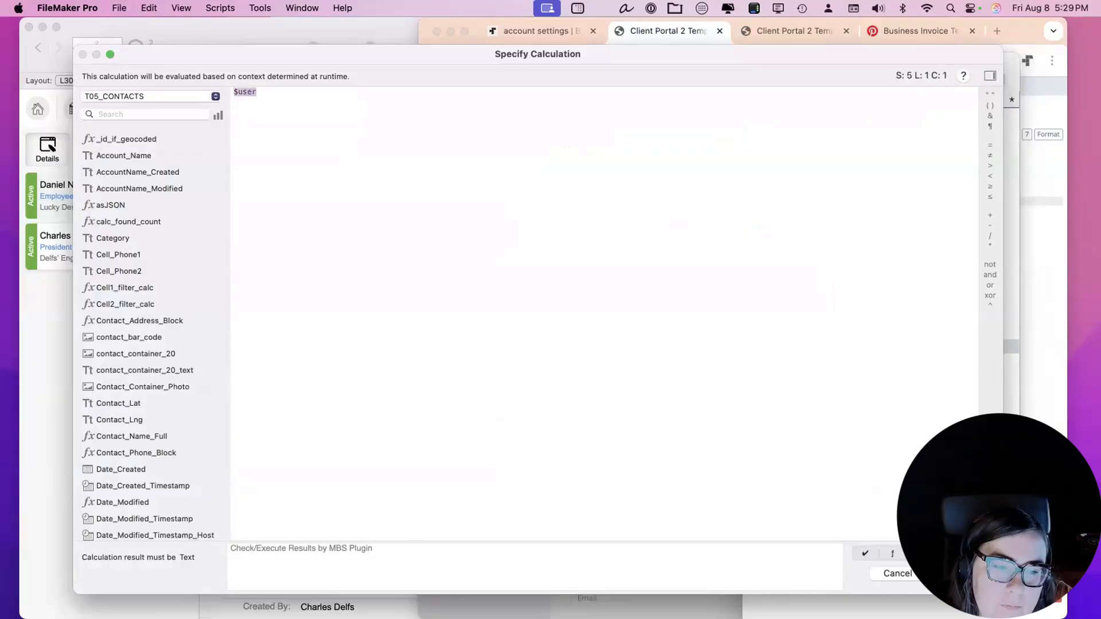
text(json)
key(Return)
key(super+v)
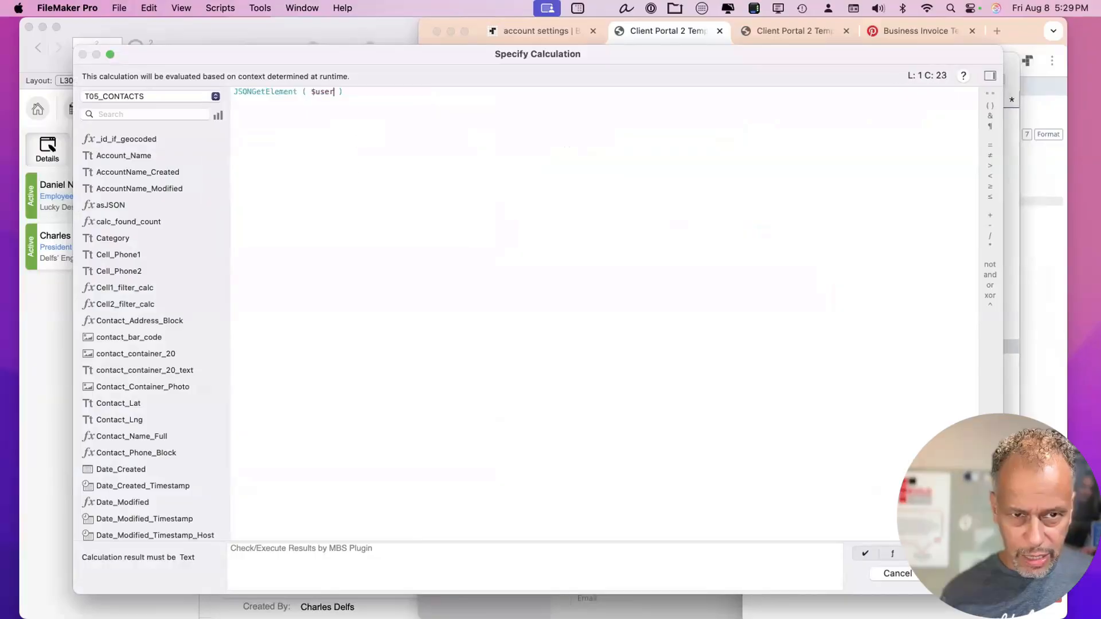
text(; "")
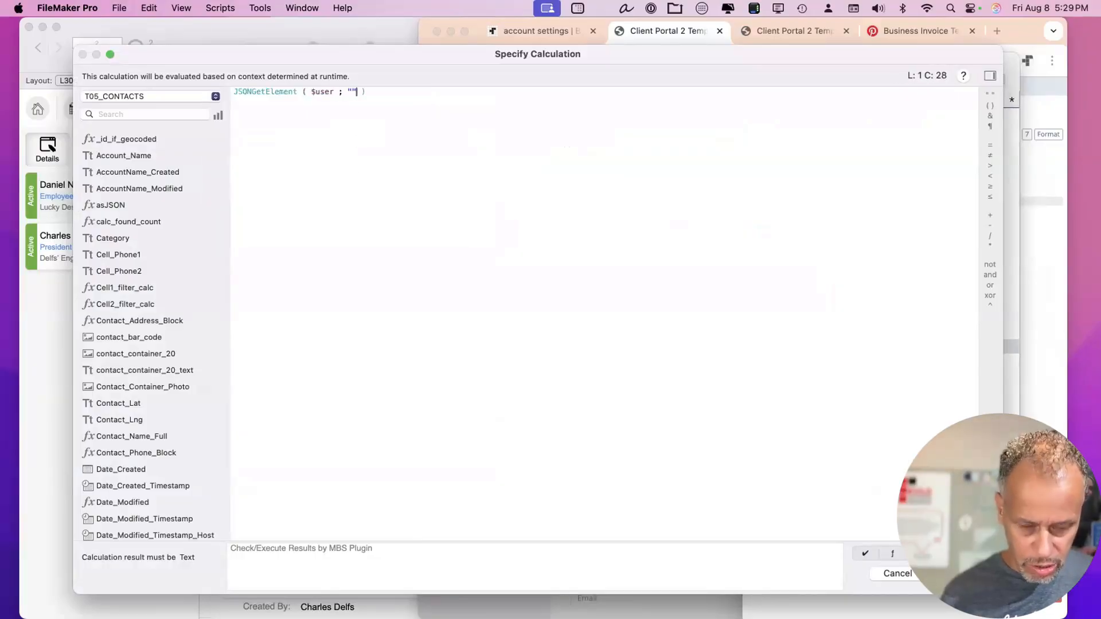
key(Left)
text(Name_)
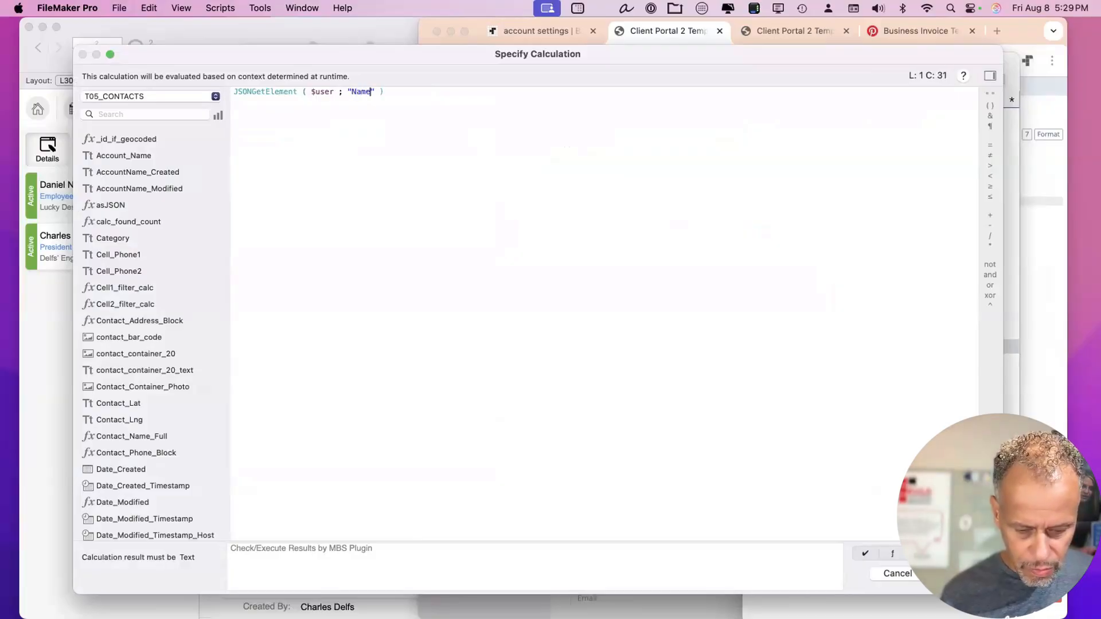
text(First)
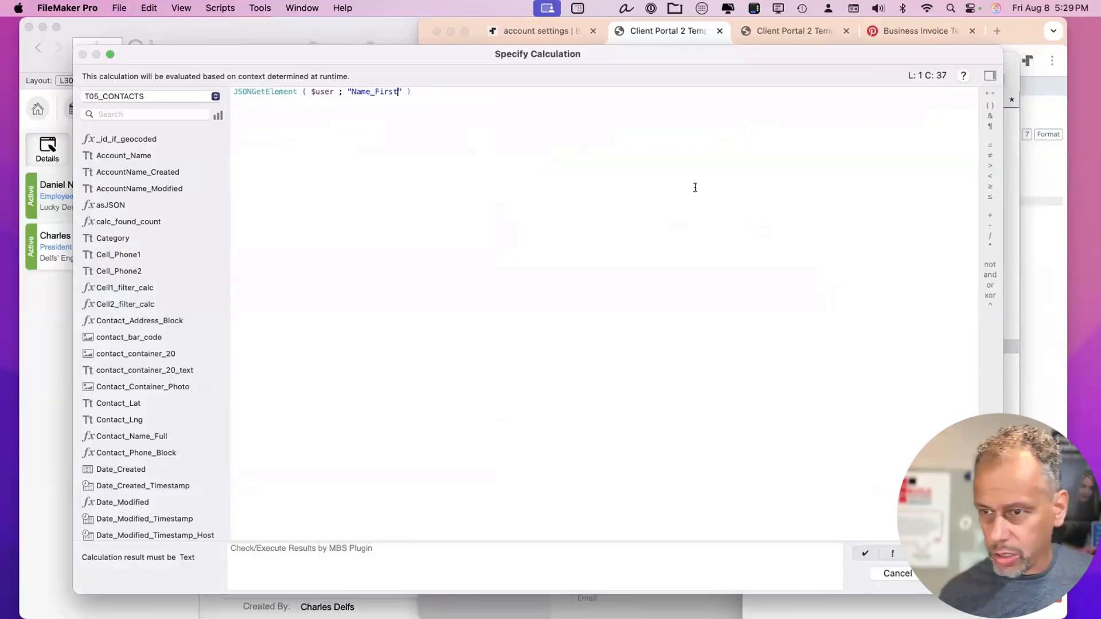
click(1020, 33)
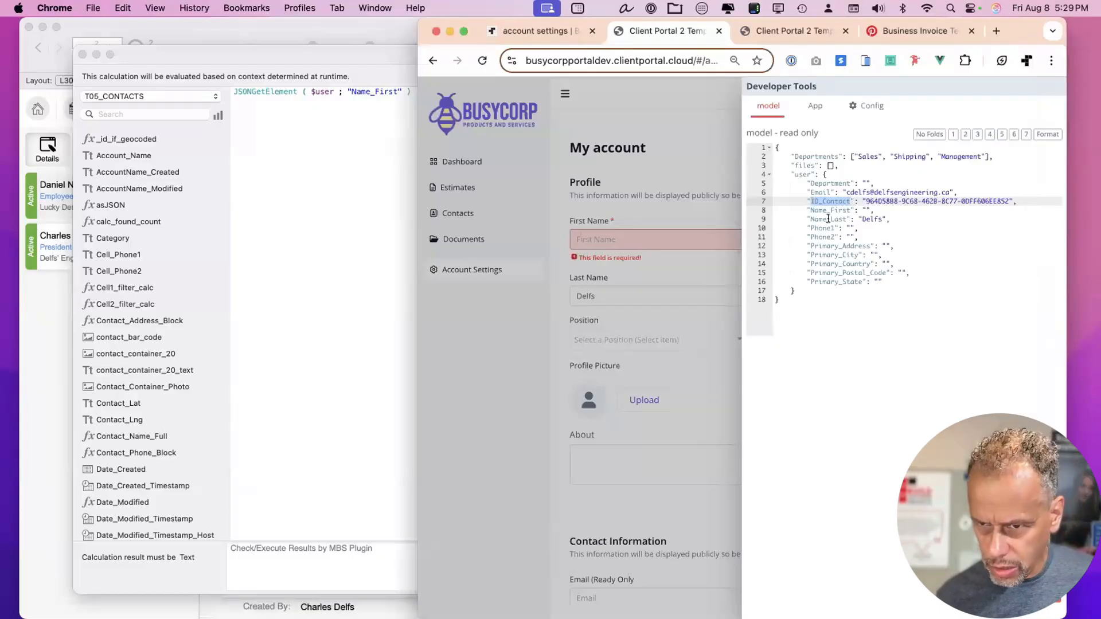
click(326, 167)
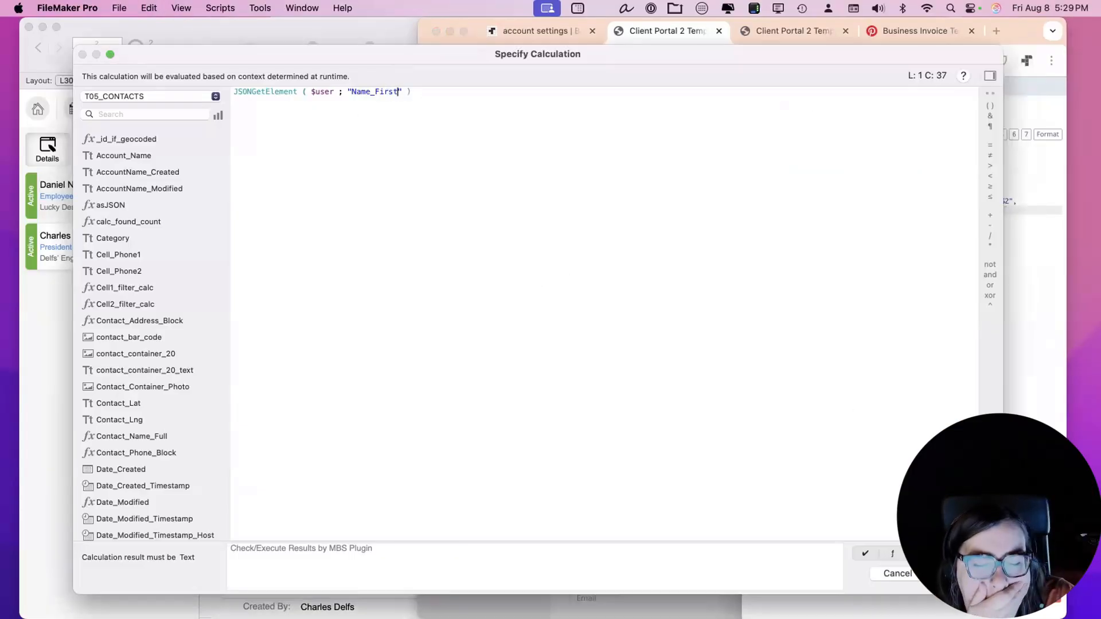
click(949, 573)
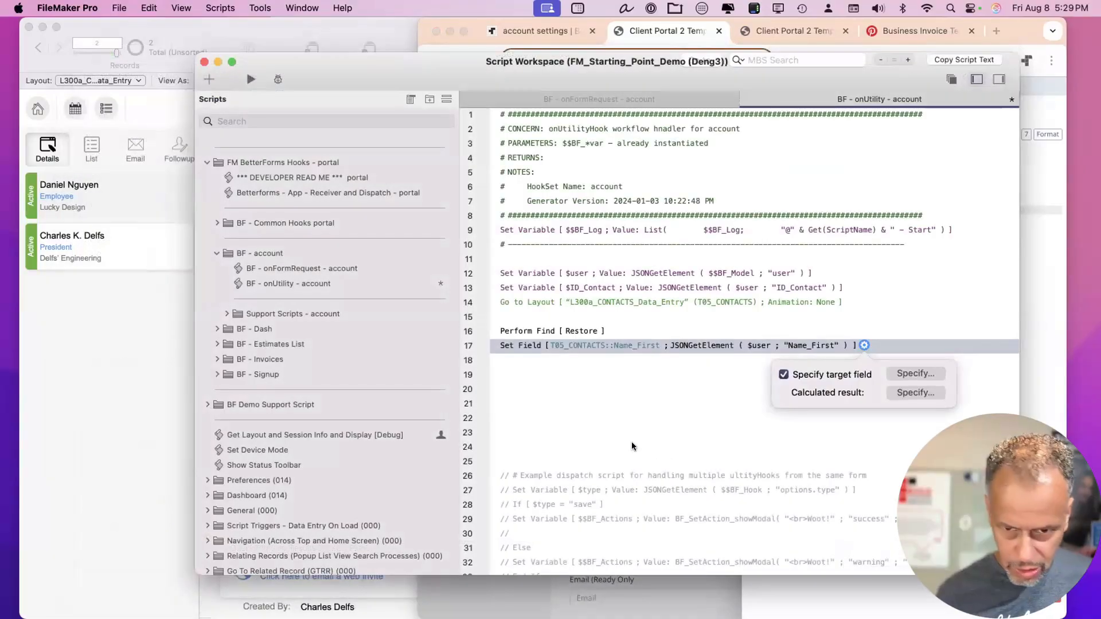
Delete the blank lines so the duplicated Set Field step sits on line 18.
click(544, 355)
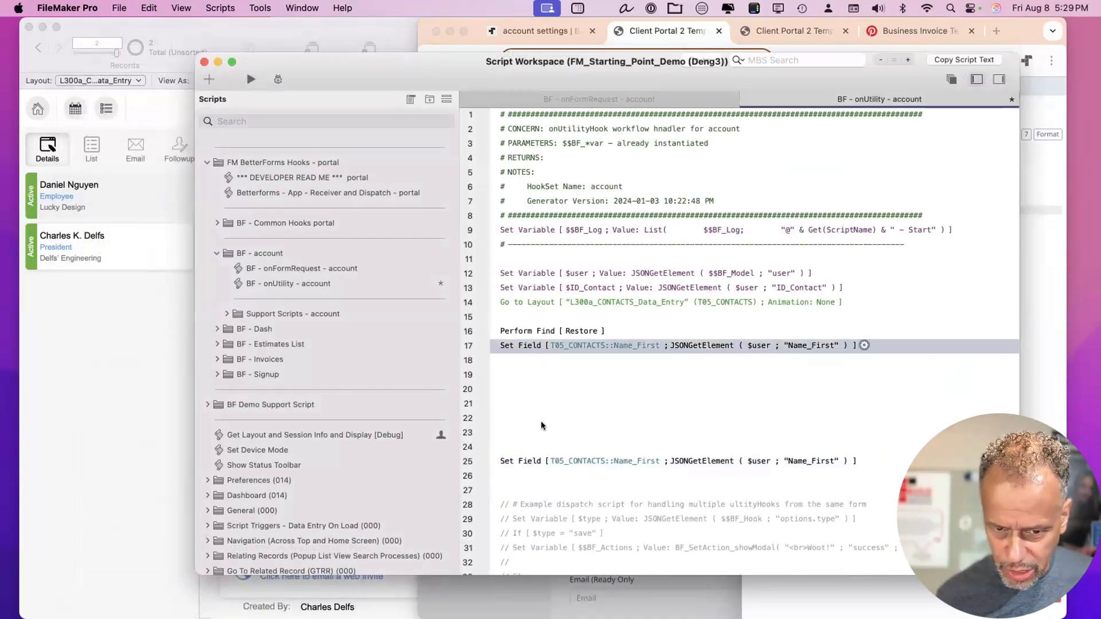
click(522, 357)
key(BackSpace)
key(BackSpace)
key(BackSpace)
key(BackSpace)
key(BackSpace)
key(BackSpace)
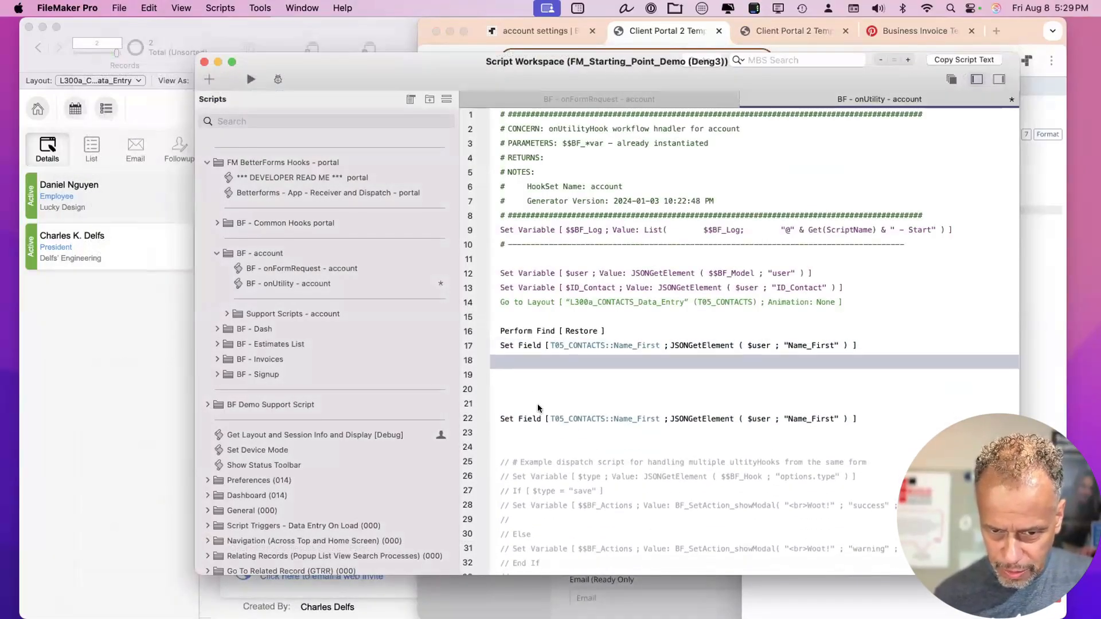
key(BackSpace)
click(512, 387)
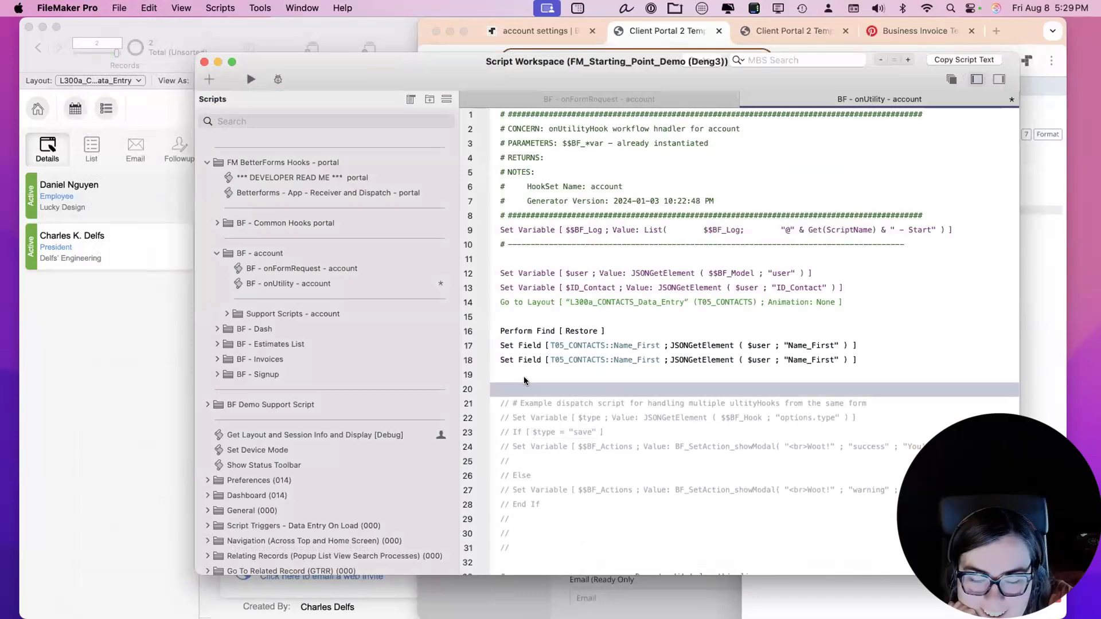
click(528, 360)
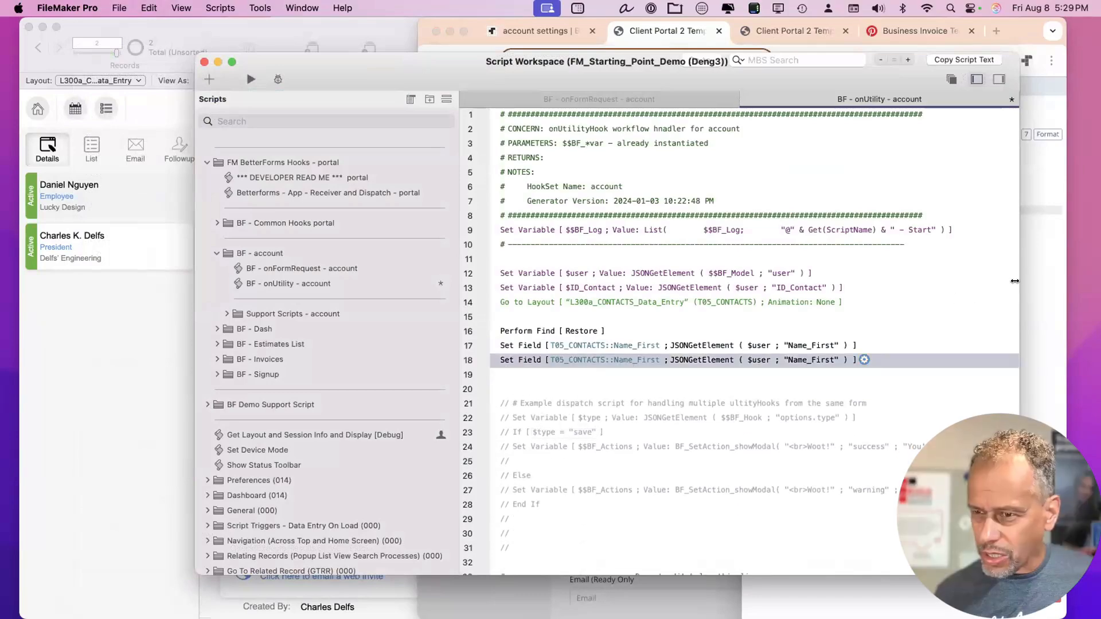
key(super+Tab)
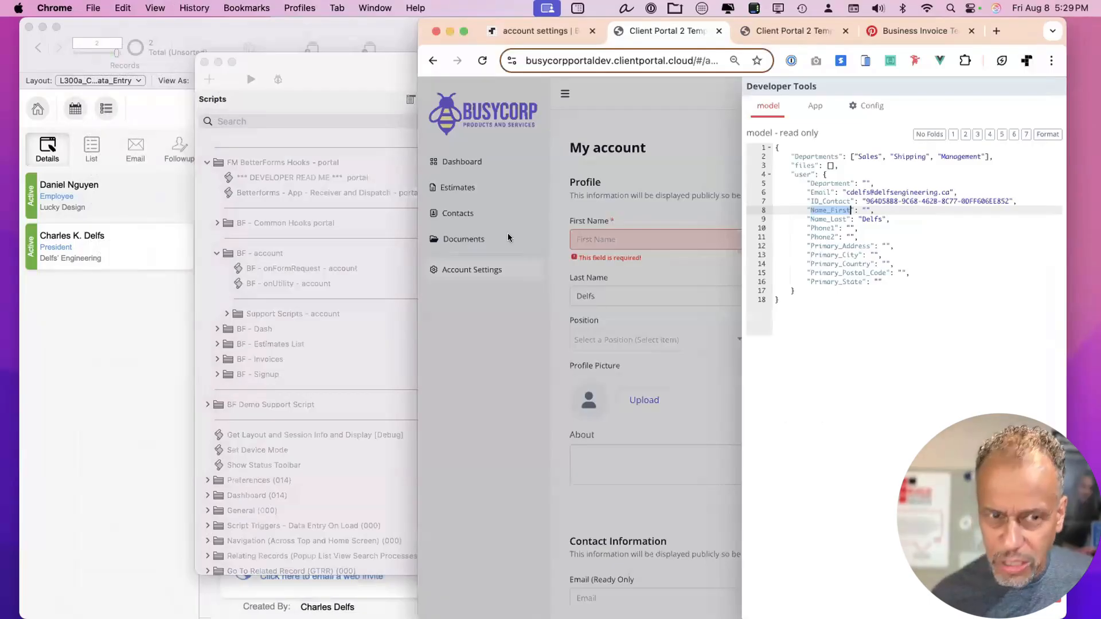
Change line 18's Set Field target to T05_CONTACTS::Department.
click(336, 57)
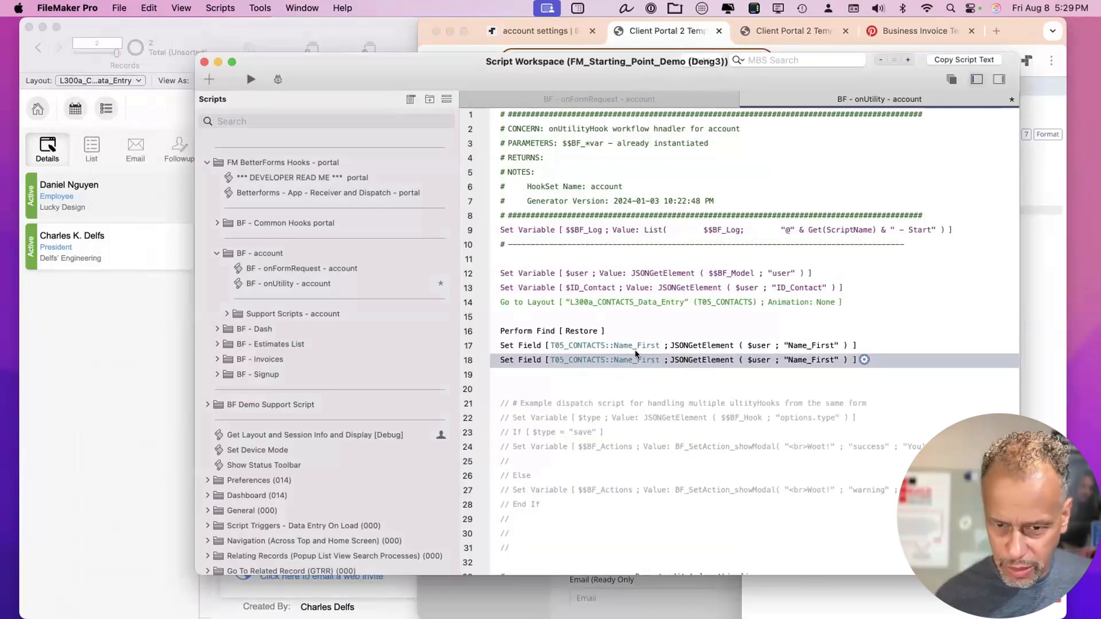
click(624, 361)
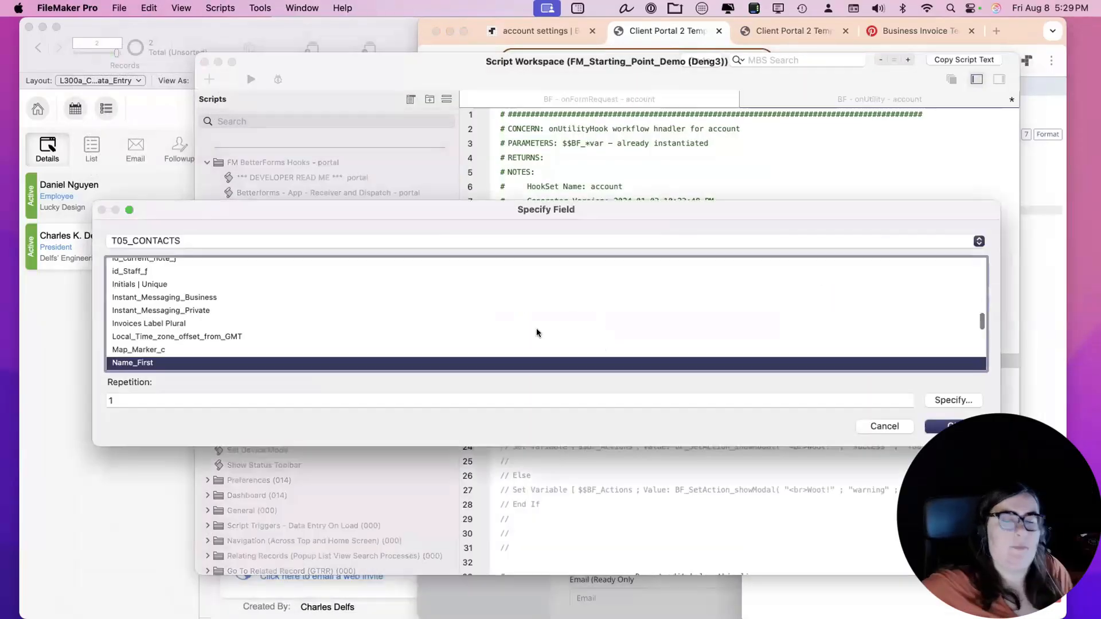
click(145, 298)
key(d)
key(e)
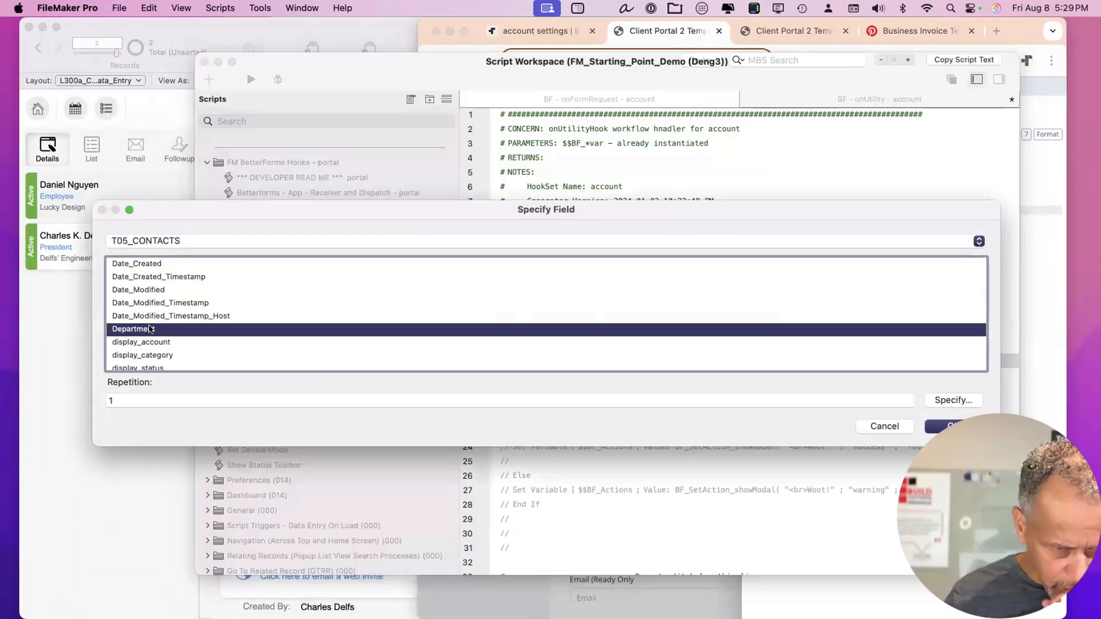
double_click(150, 329)
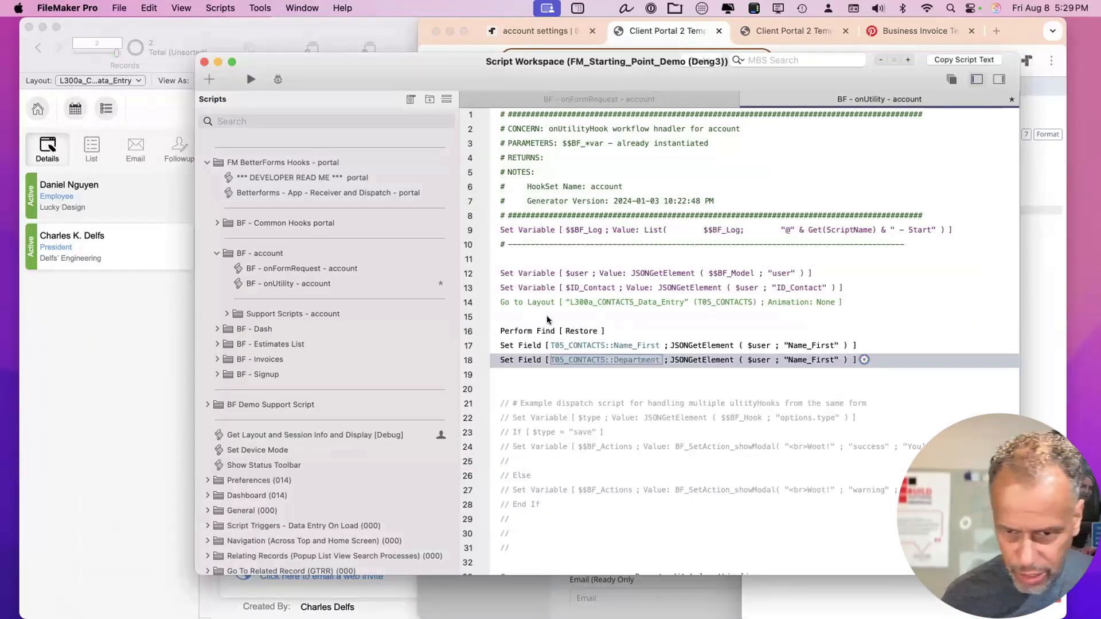
Change line 18's calculation key to "Department" and save the script.
click(827, 358)
double_click(374, 92)
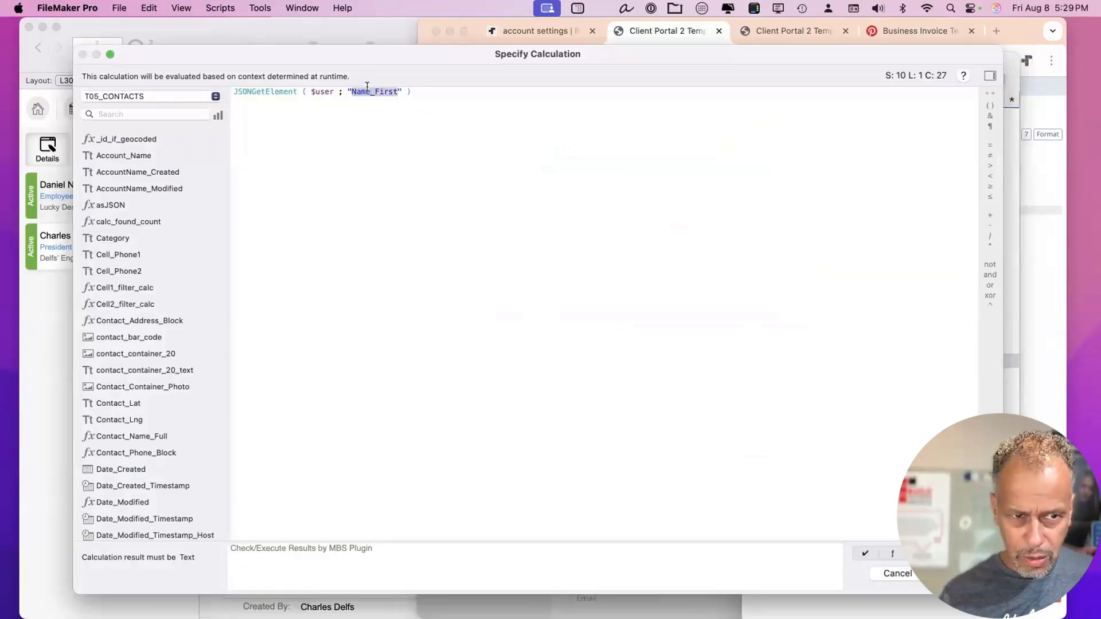
text(Department)
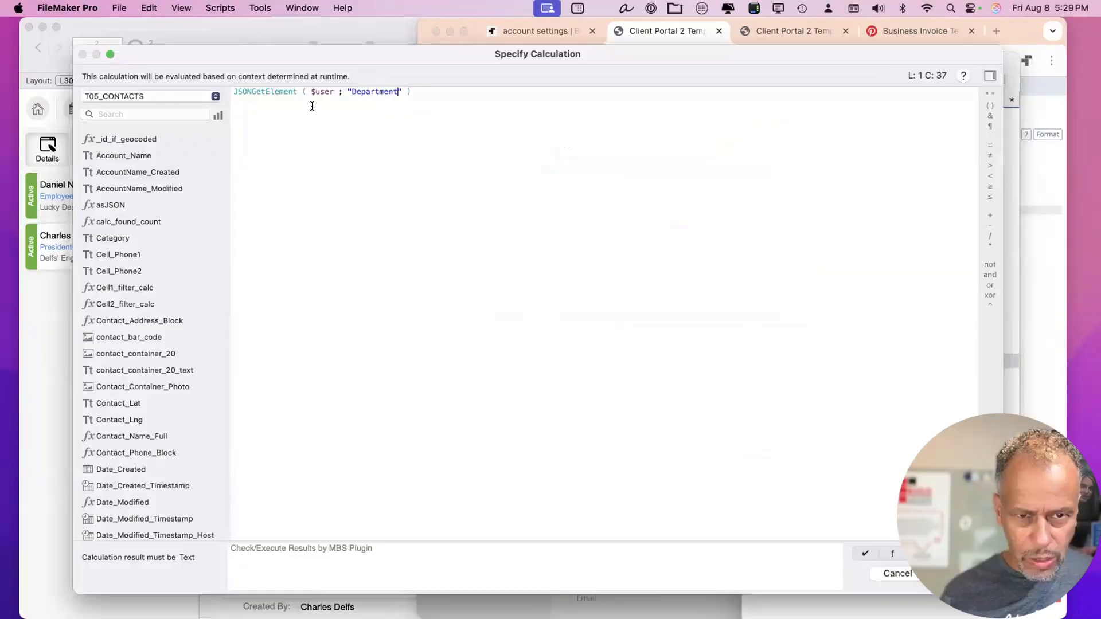
double_click(369, 89)
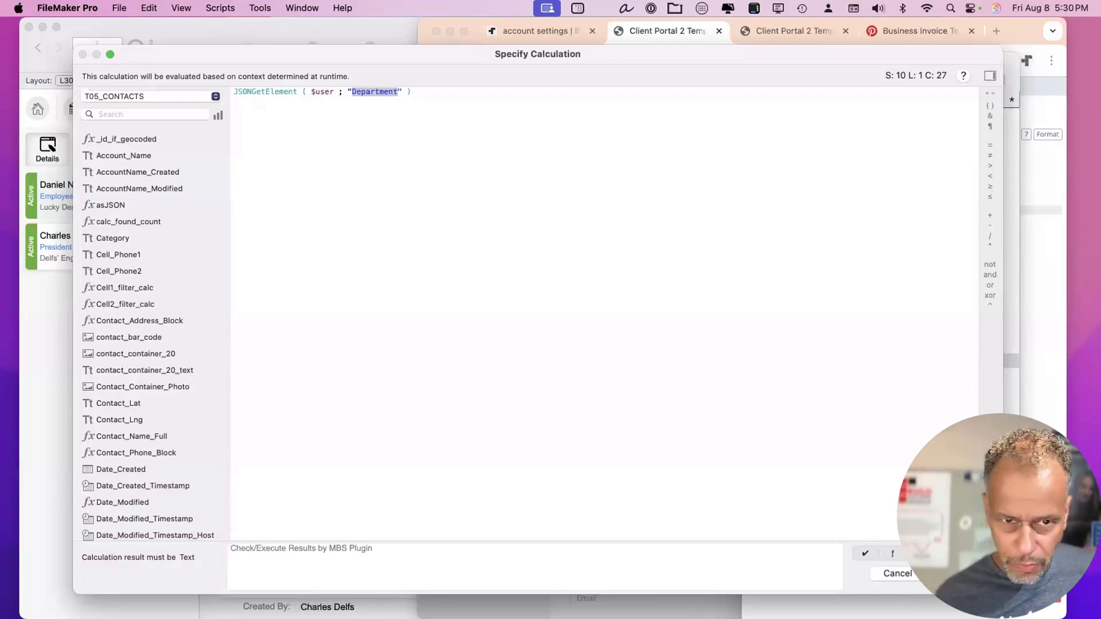
click(963, 573)
key(super+s)
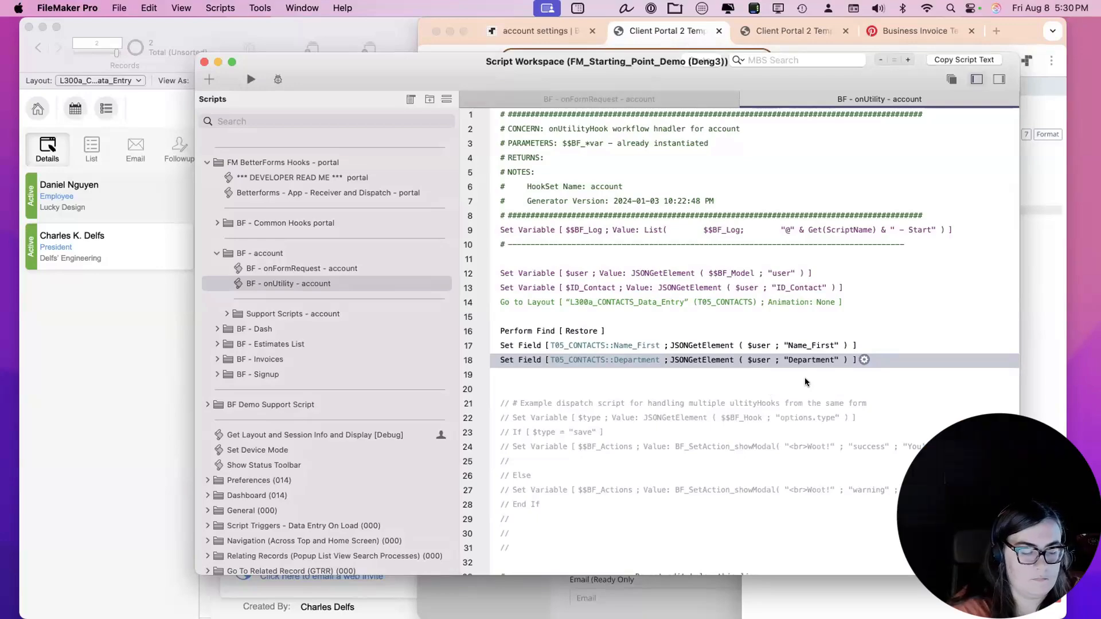
Add an If / End If block after the Department step.
key(Return)
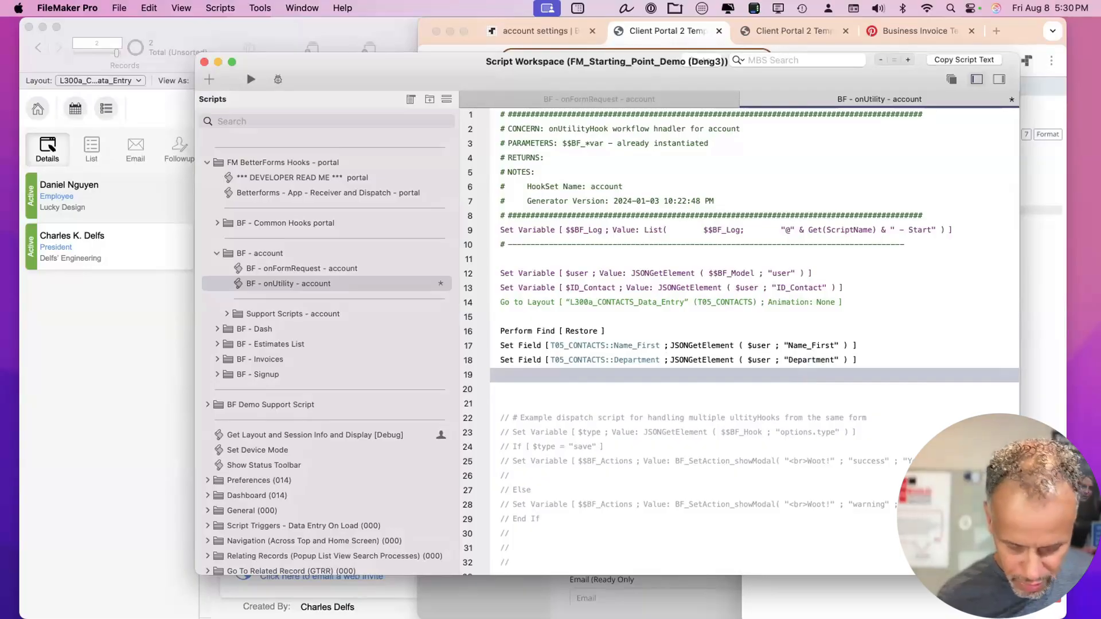
key(Return)
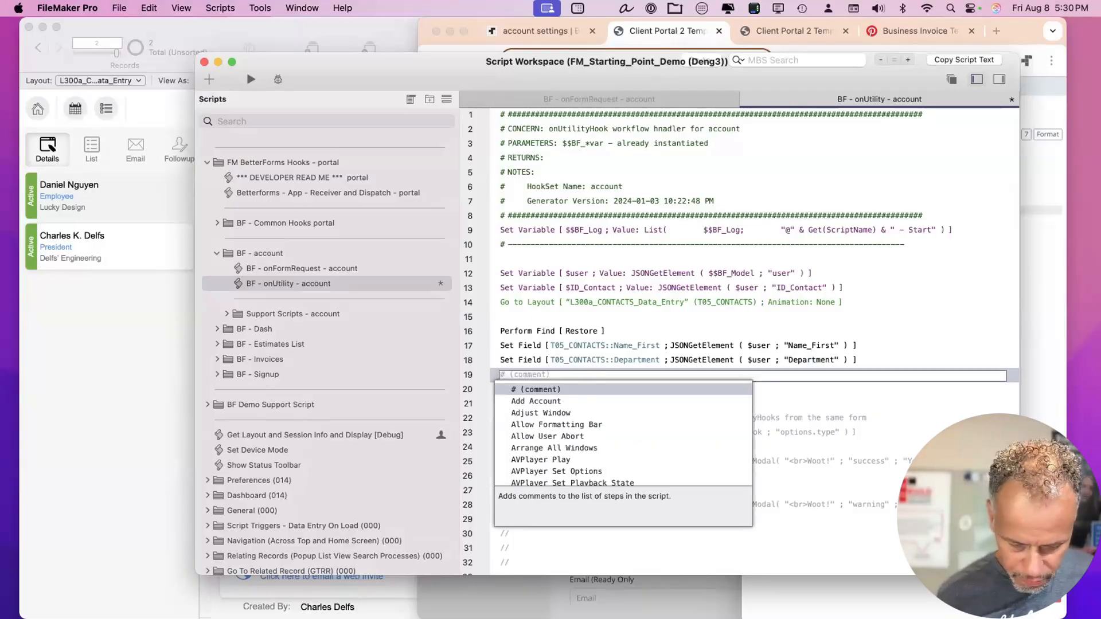
key(Up)
key(Down)
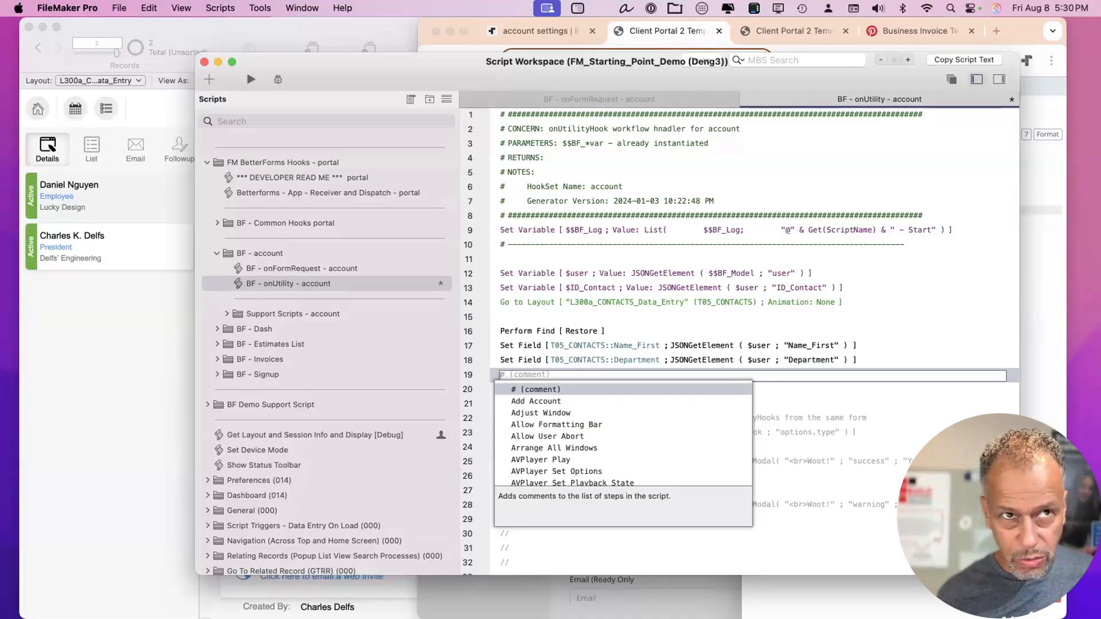
text(inser)
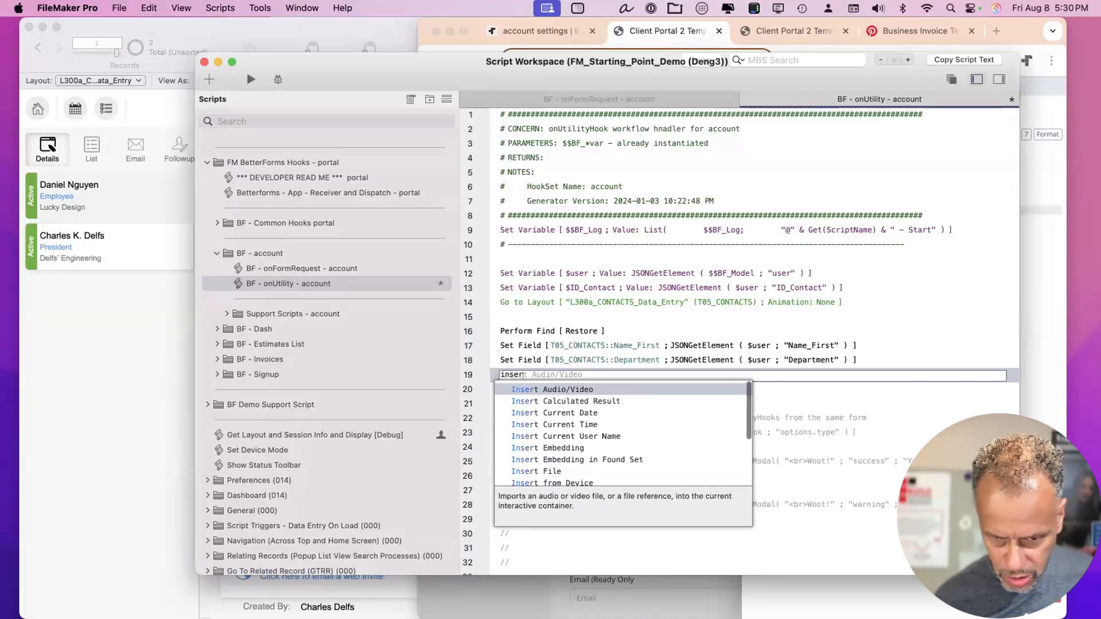
key(BackSpace)
key(BackSpace)
key(BackSpace)
key(BackSpace)
key(BackSpace)
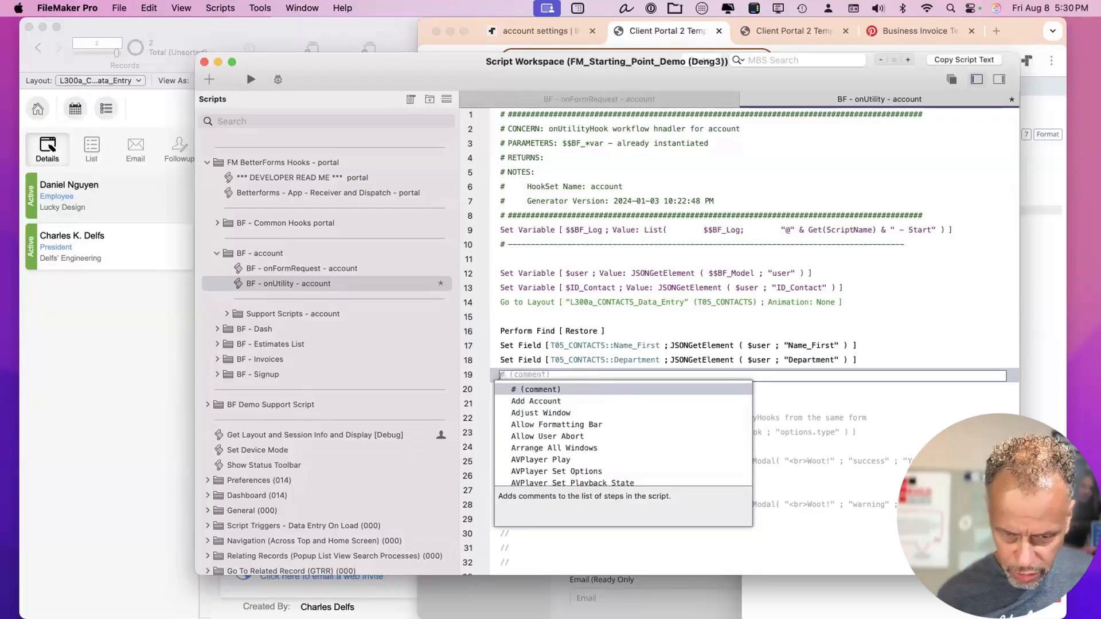
text(if)
key(Return)
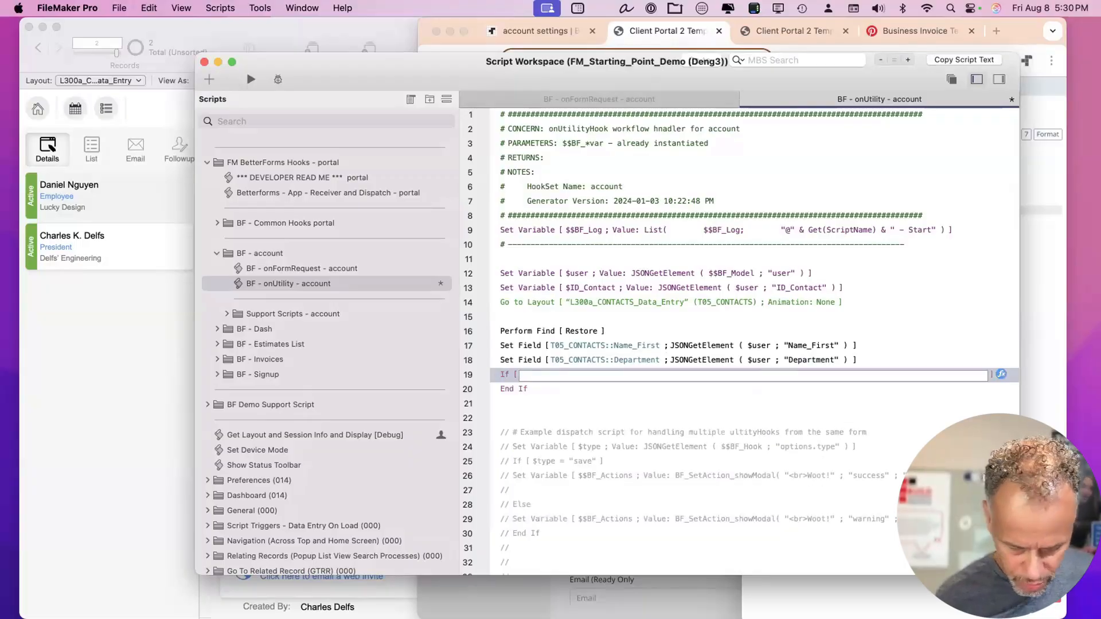
Begin the If condition as JSONGetElement ( $user ; ".
text(jsong)
key(Return)
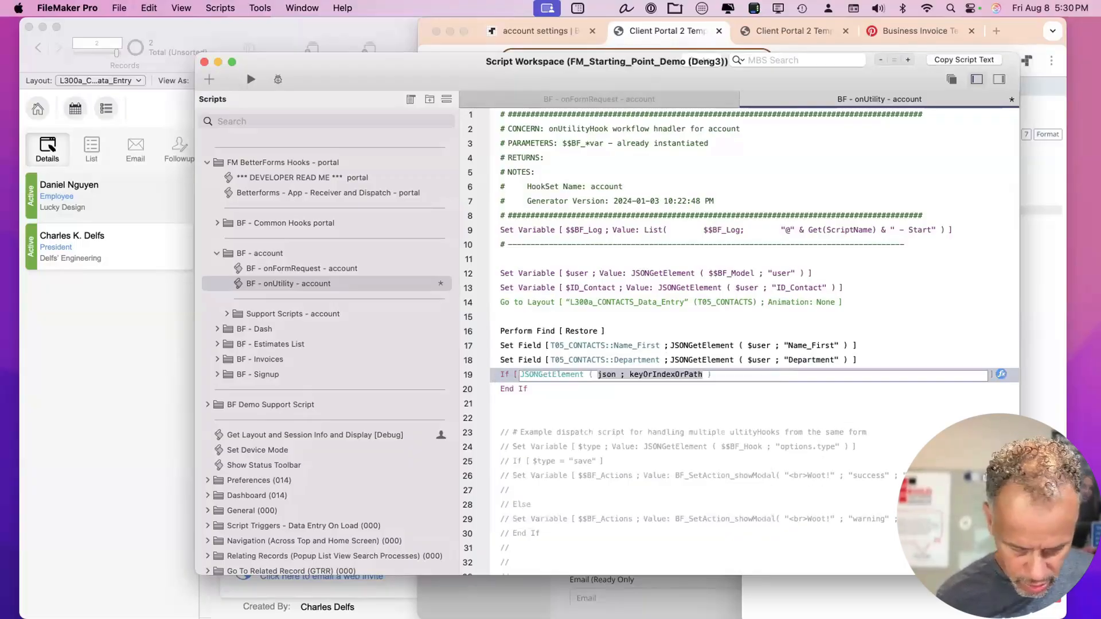
text($u)
key(Return)
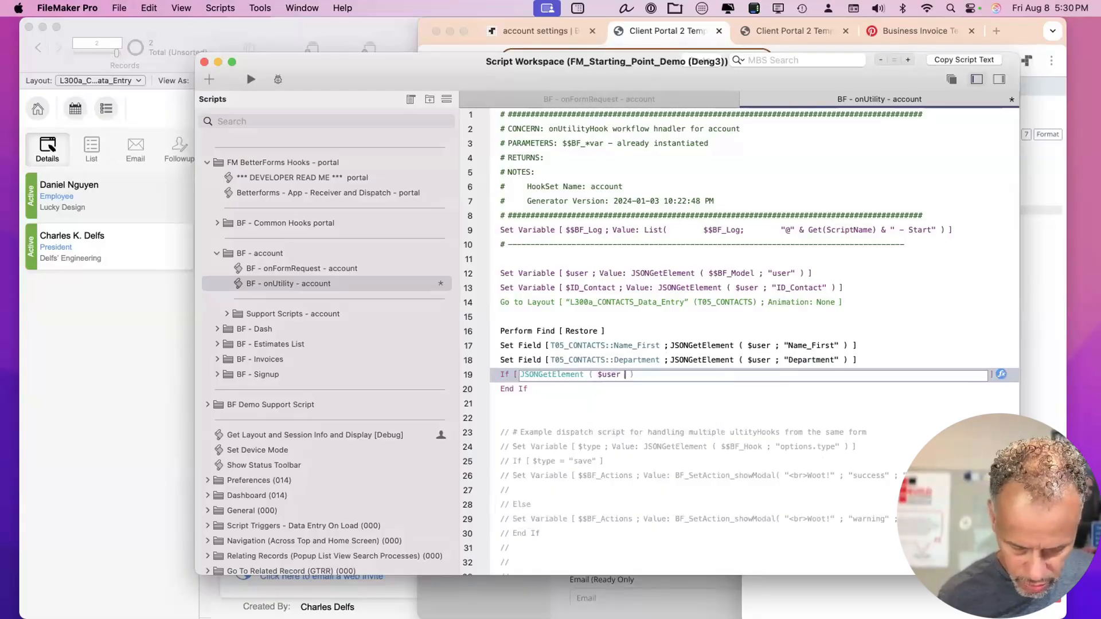
text(;")
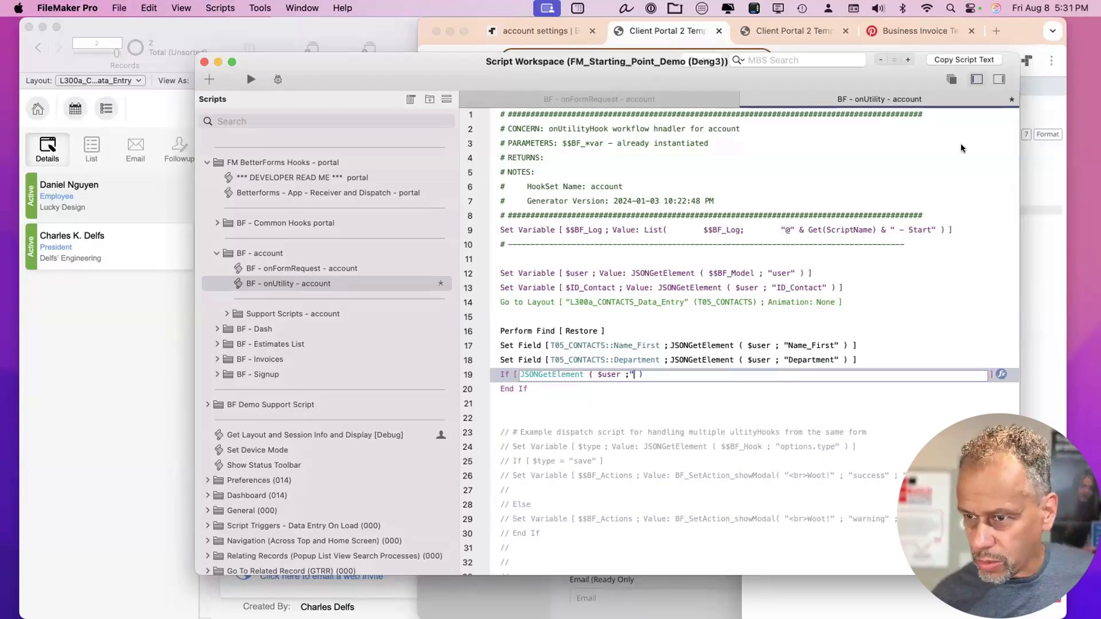
Upload group.png as the new profile picture.
click(1027, 176)
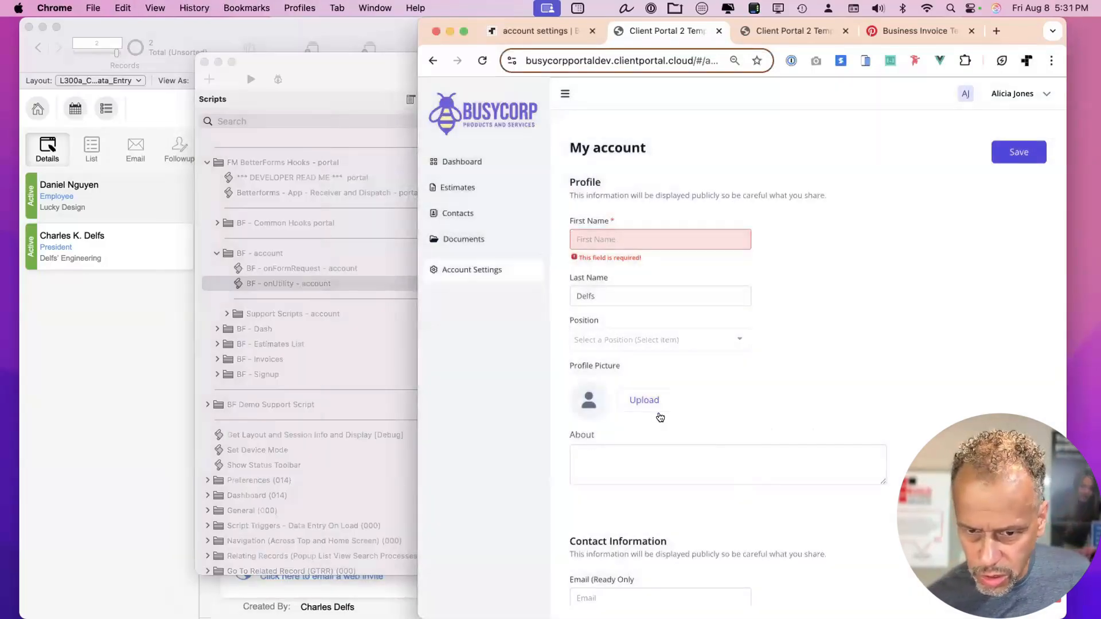
click(645, 401)
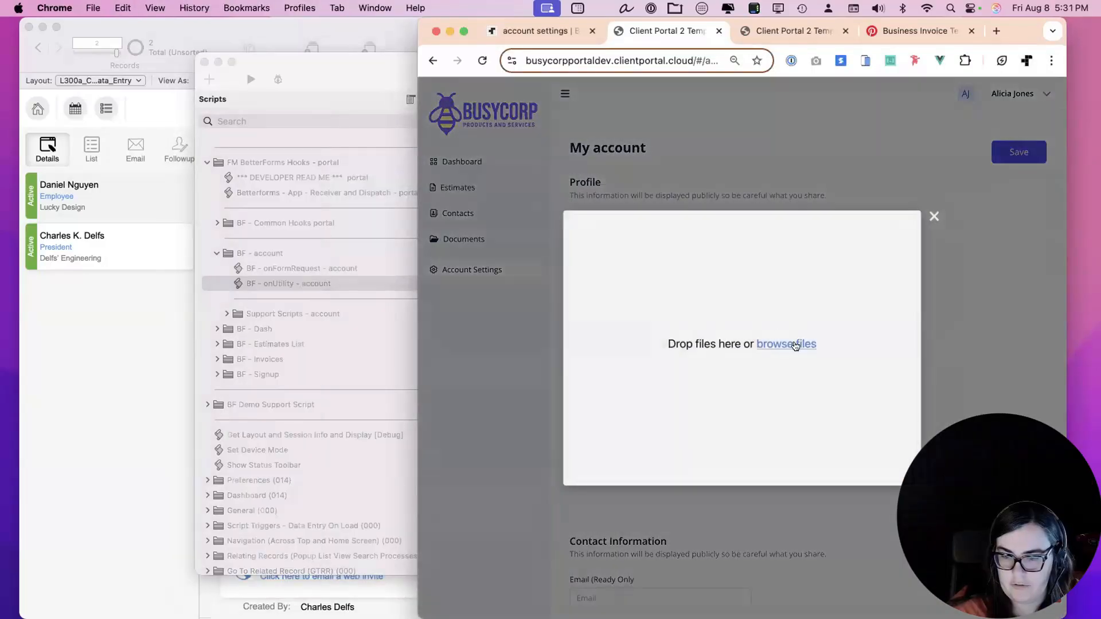
click(730, 343)
click(216, 244)
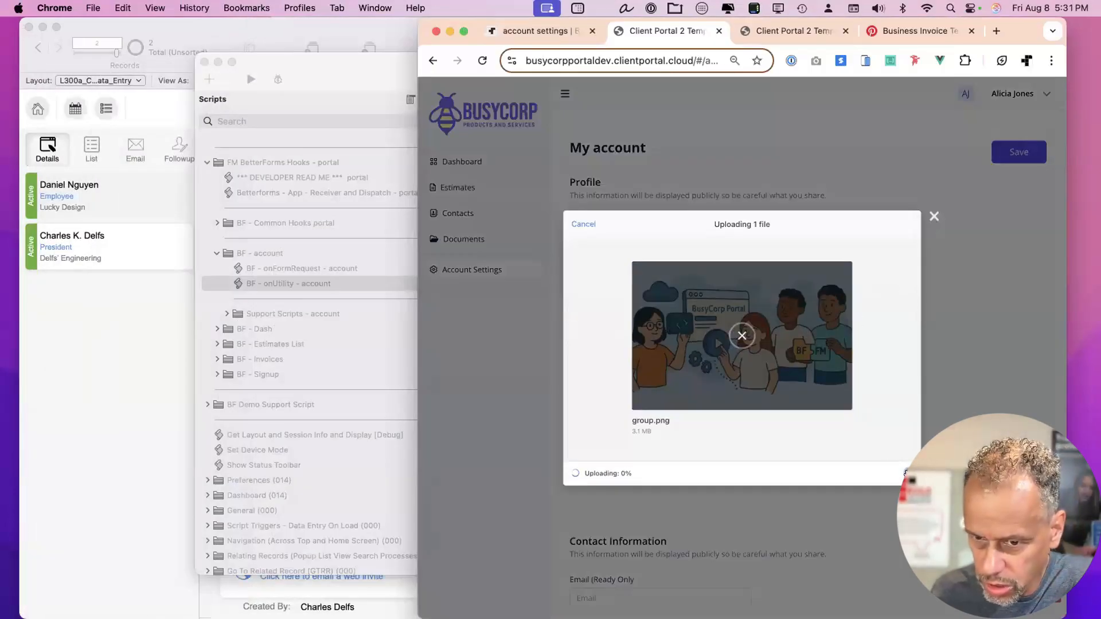
click(900, 473)
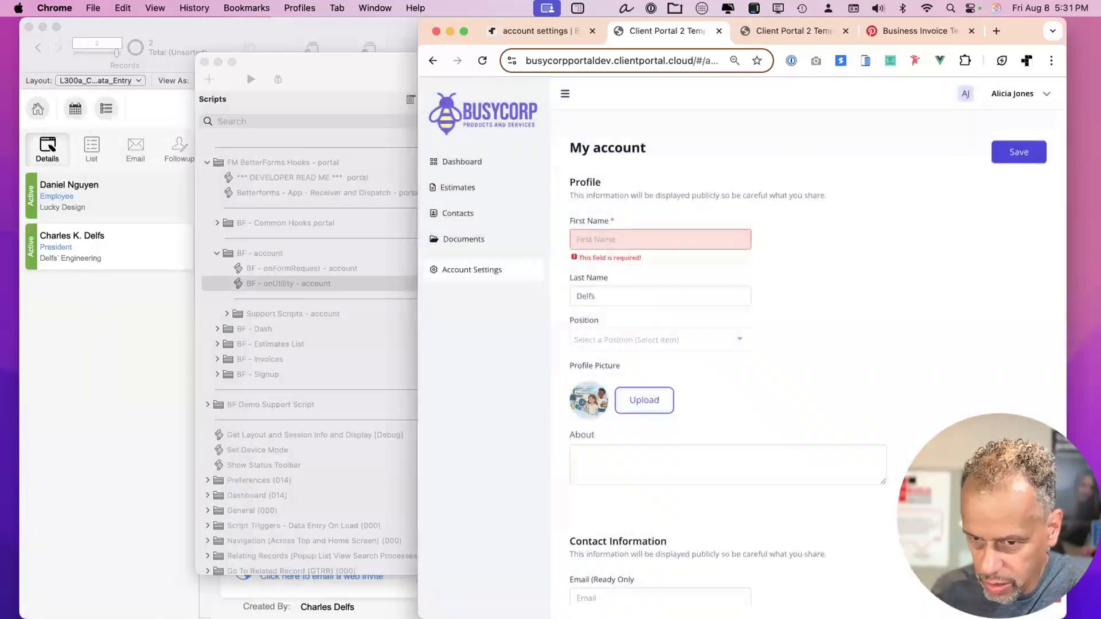
Inspect the uploaded file's url in the form model via Developer Tools.
key(ctrl+shift+d)
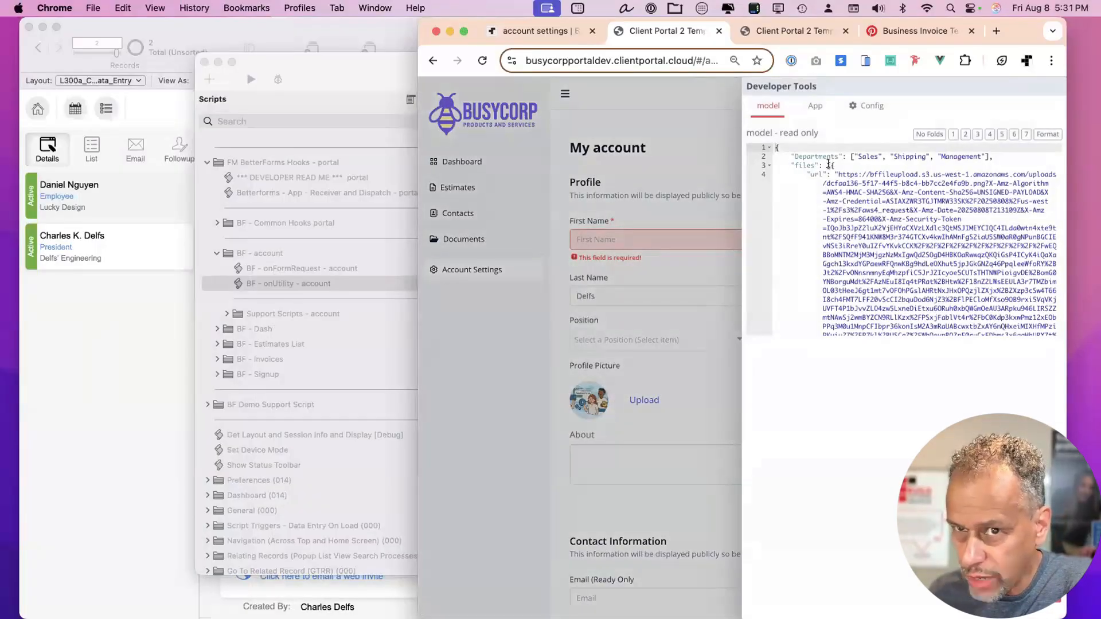
click(814, 174)
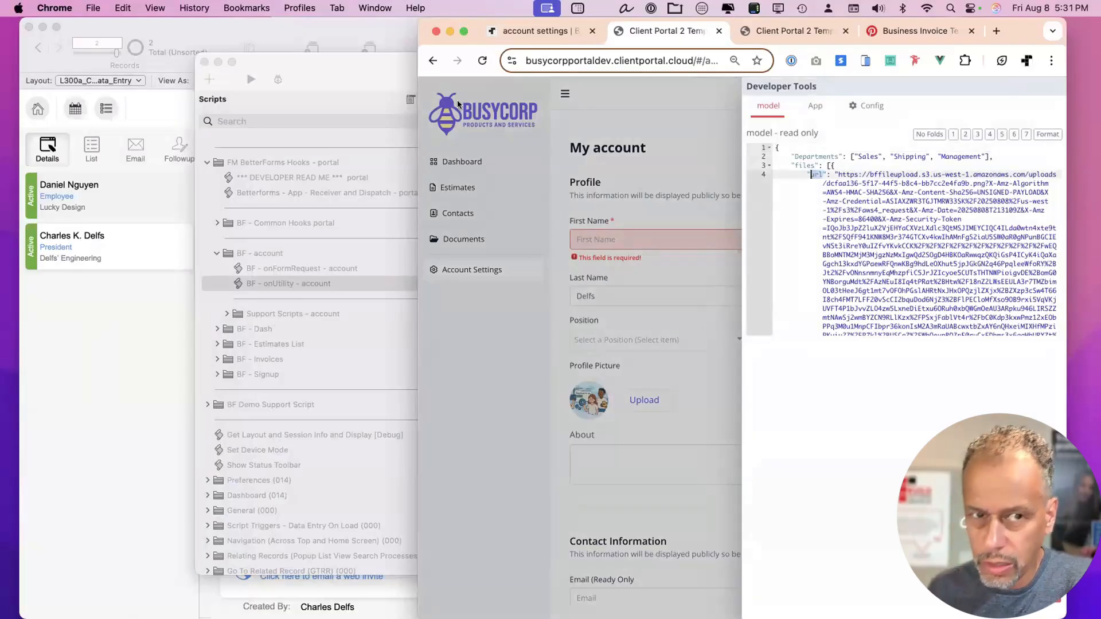
click(344, 76)
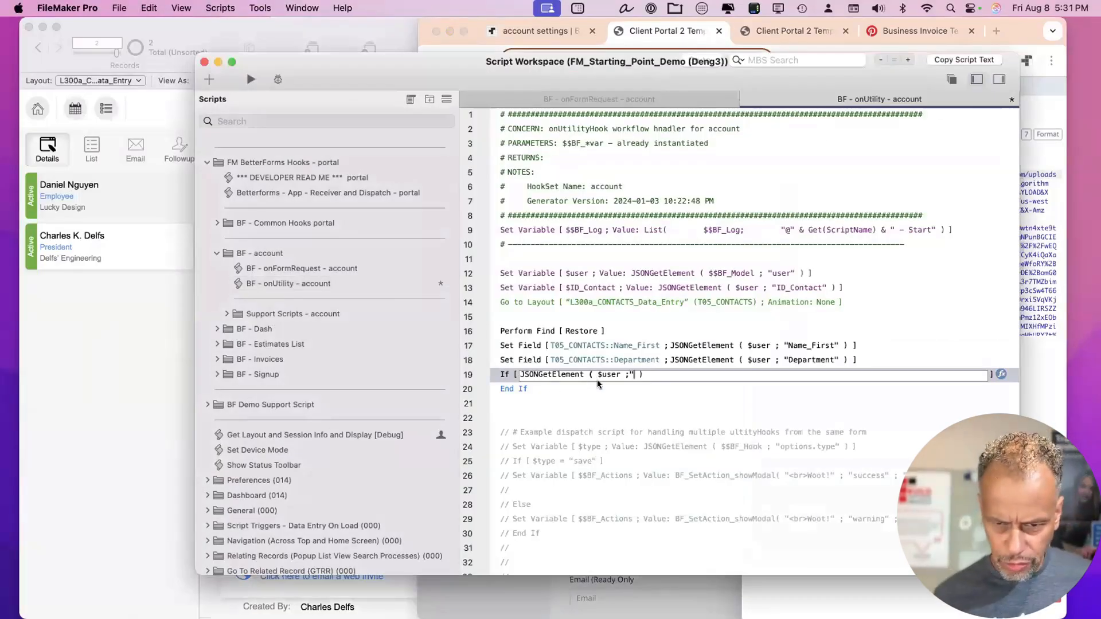
Write line 19's condition as not IsEmpty ( JSONGetElement ( $user ; "files[0].url ) ).
click(522, 374)
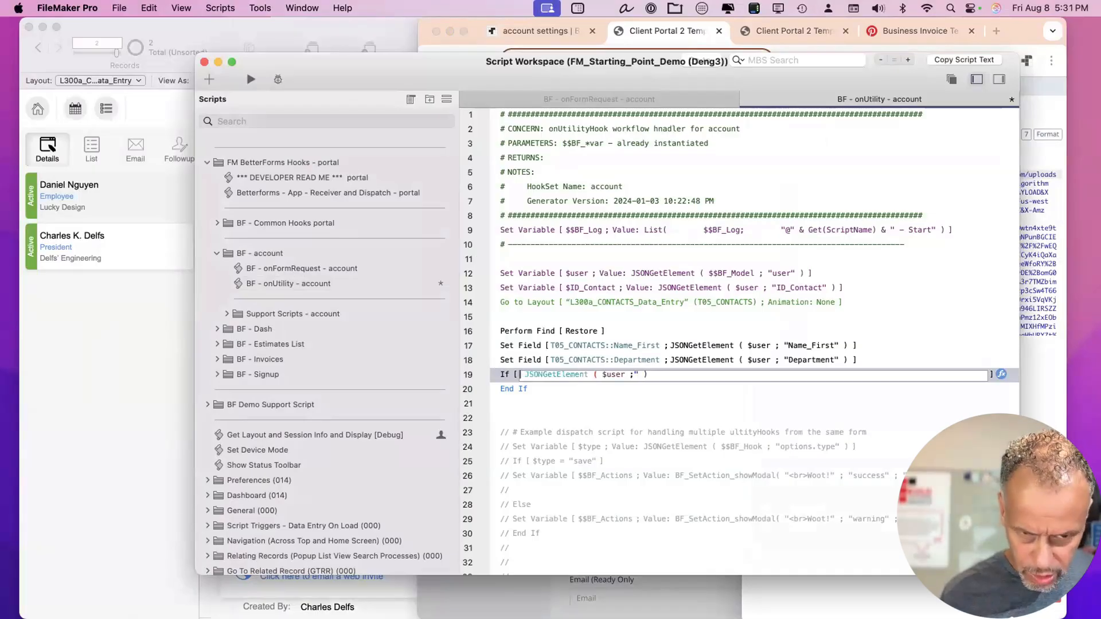
text(is)
key(Return)
key(BackSpace)
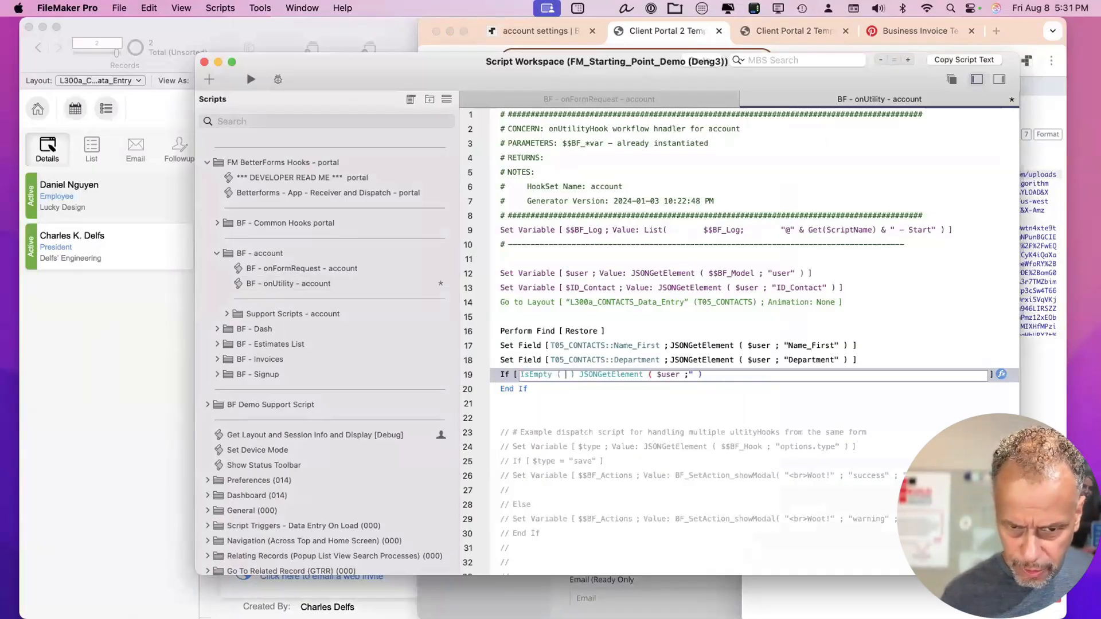
key(Delete)
key(Delete)
click(693, 374)
text())
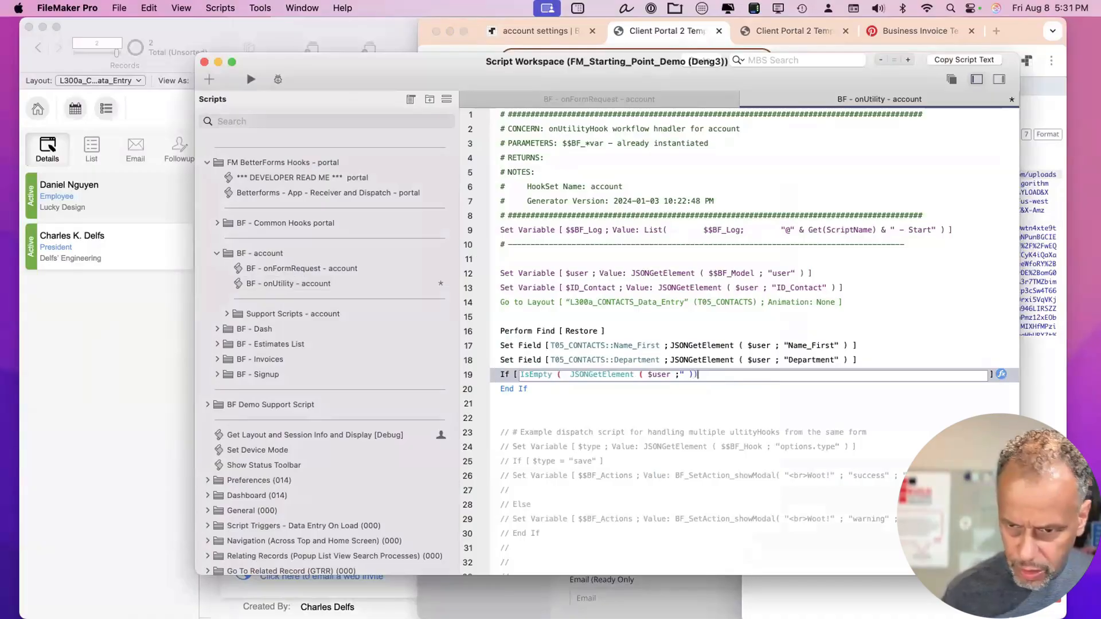
click(680, 369)
text(files)
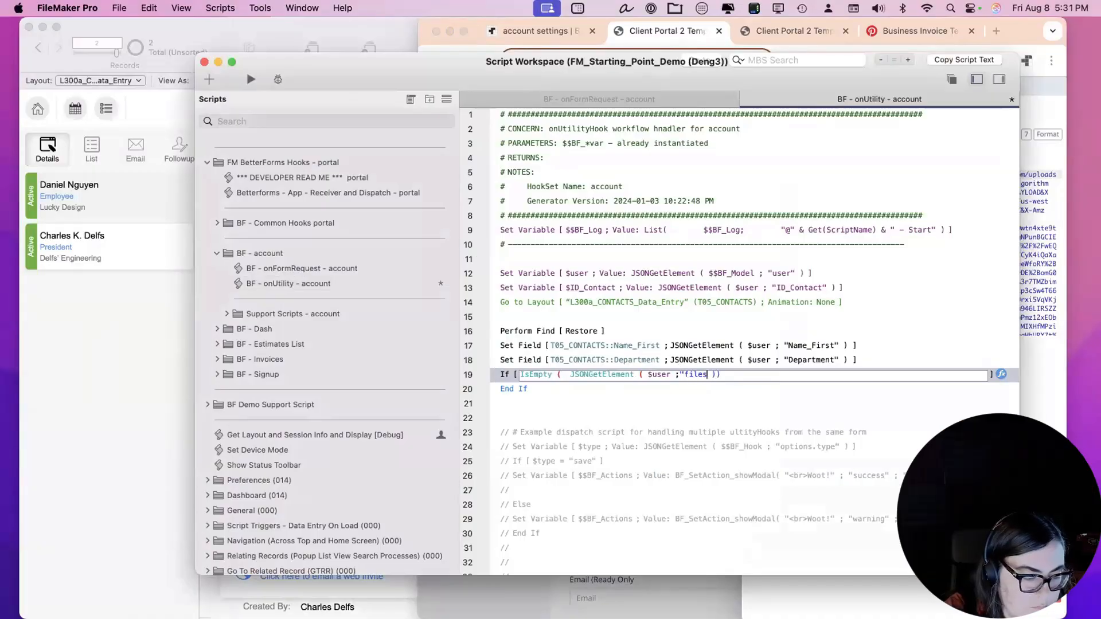
text([0])
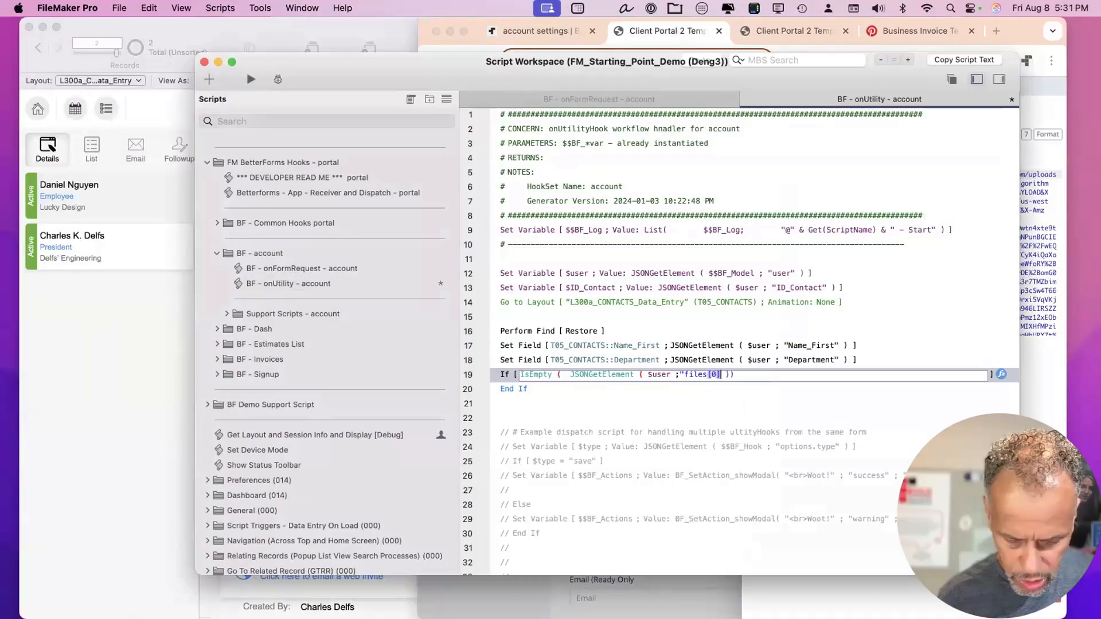
text(.)
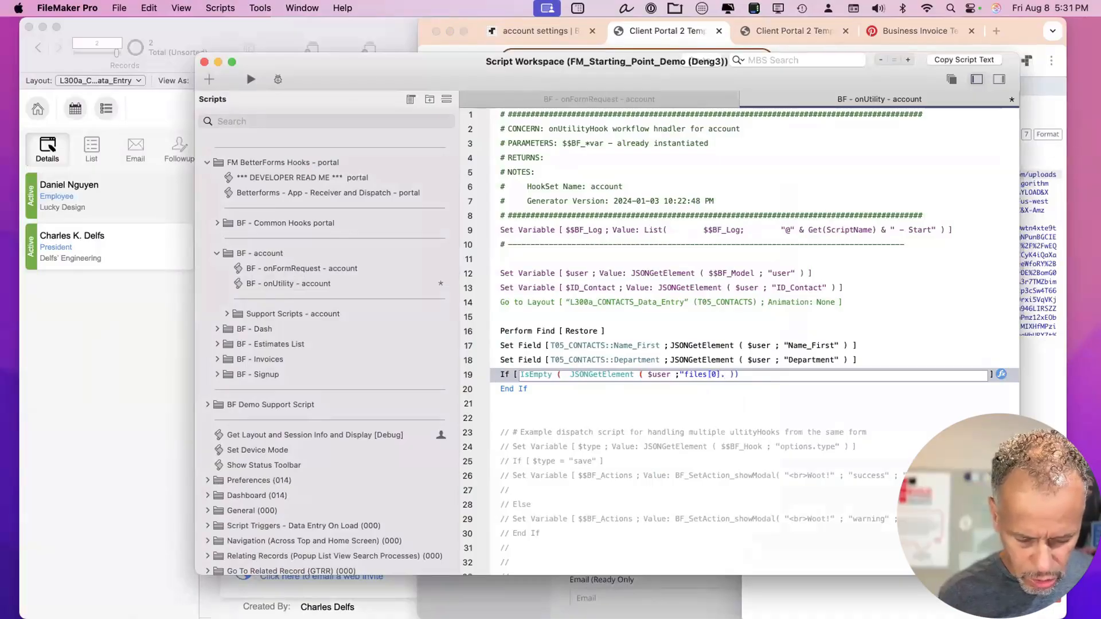
text(url)
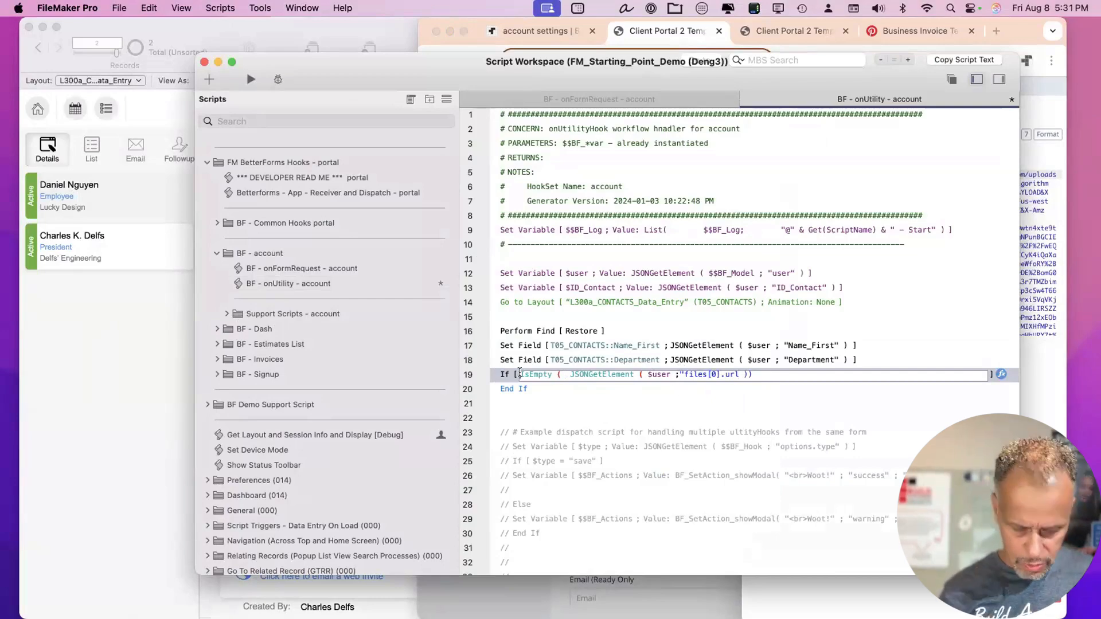
click(519, 374)
text(not)
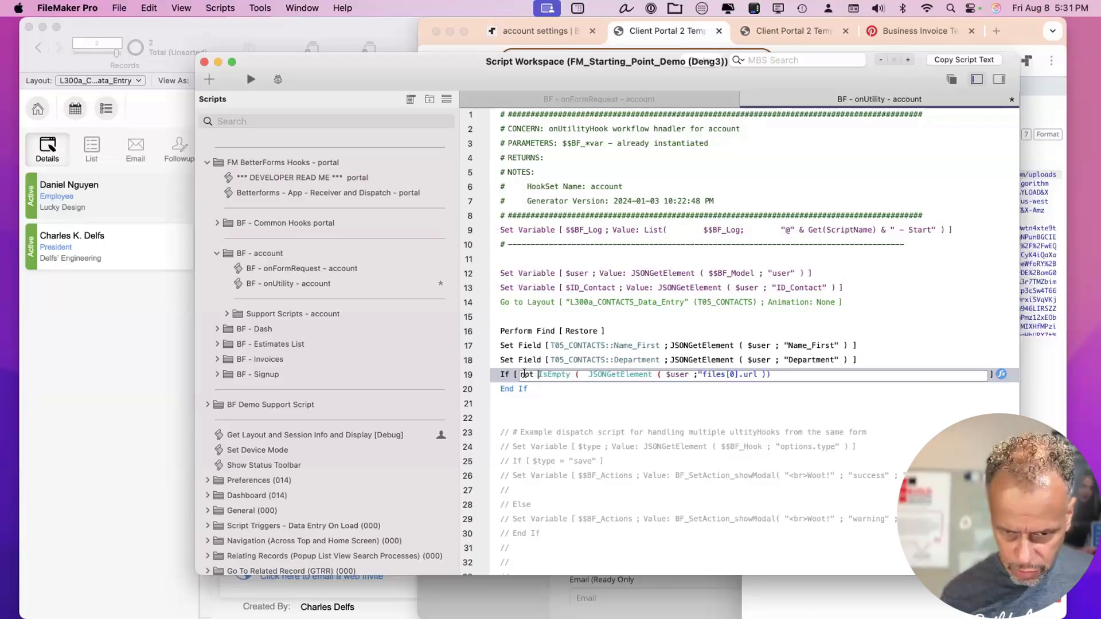
key(Return)
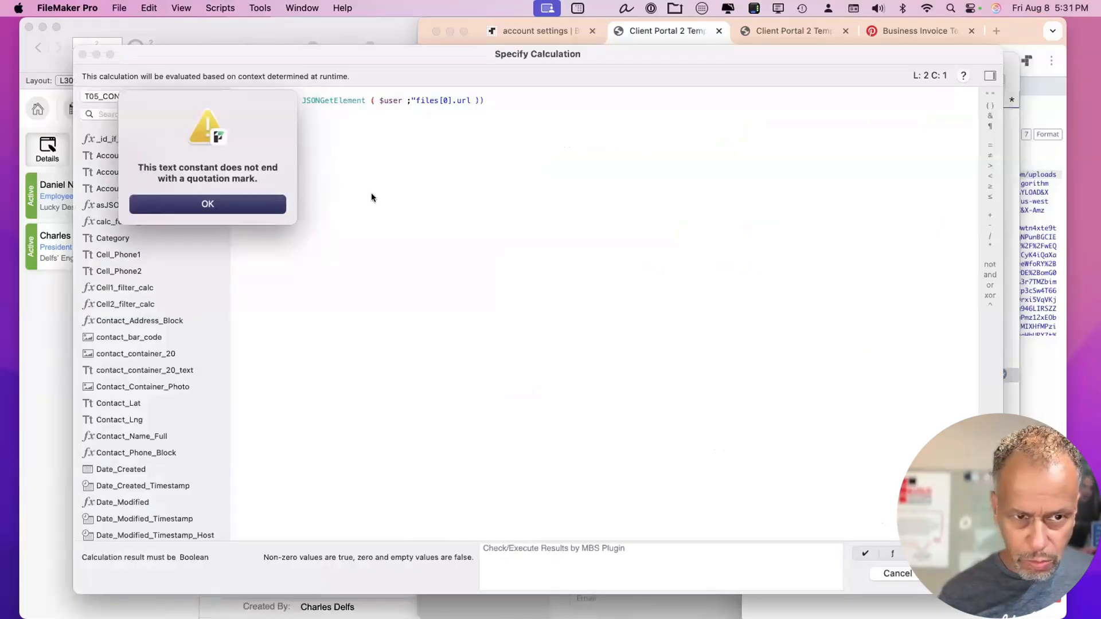
Add the missing closing quote after files[0].url and insert blank lines inside the If.
click(269, 202)
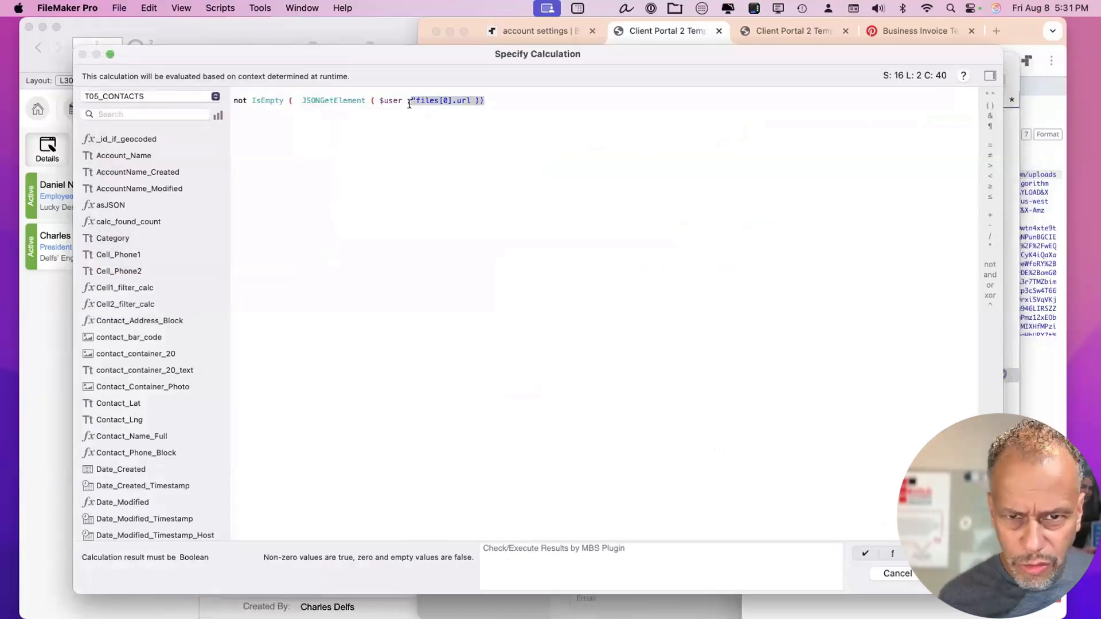
click(470, 100)
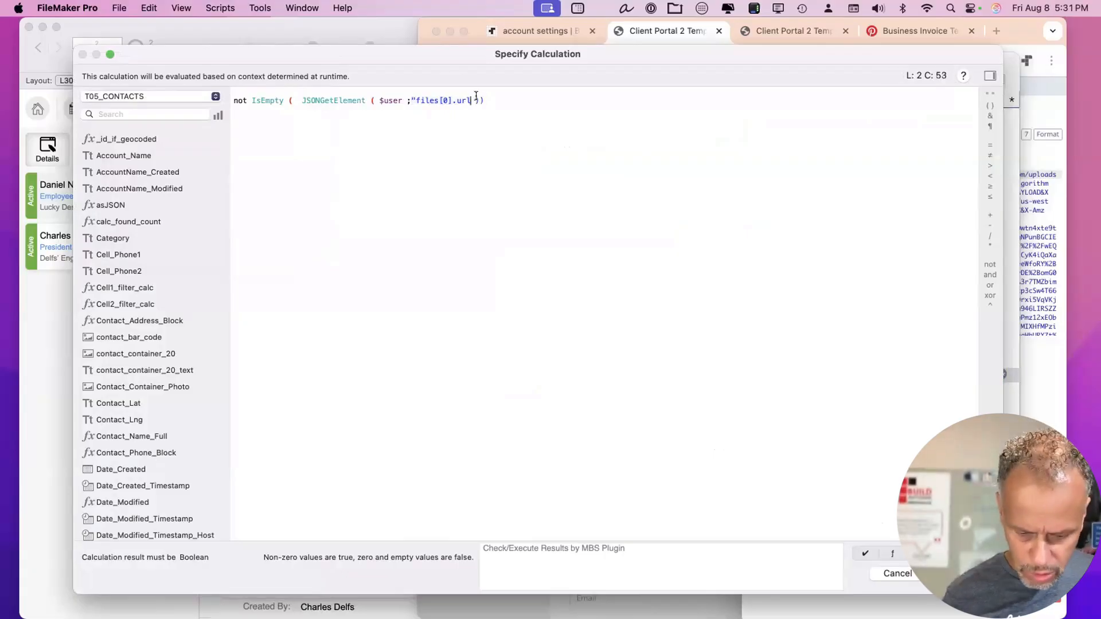
text(")
key(Return)
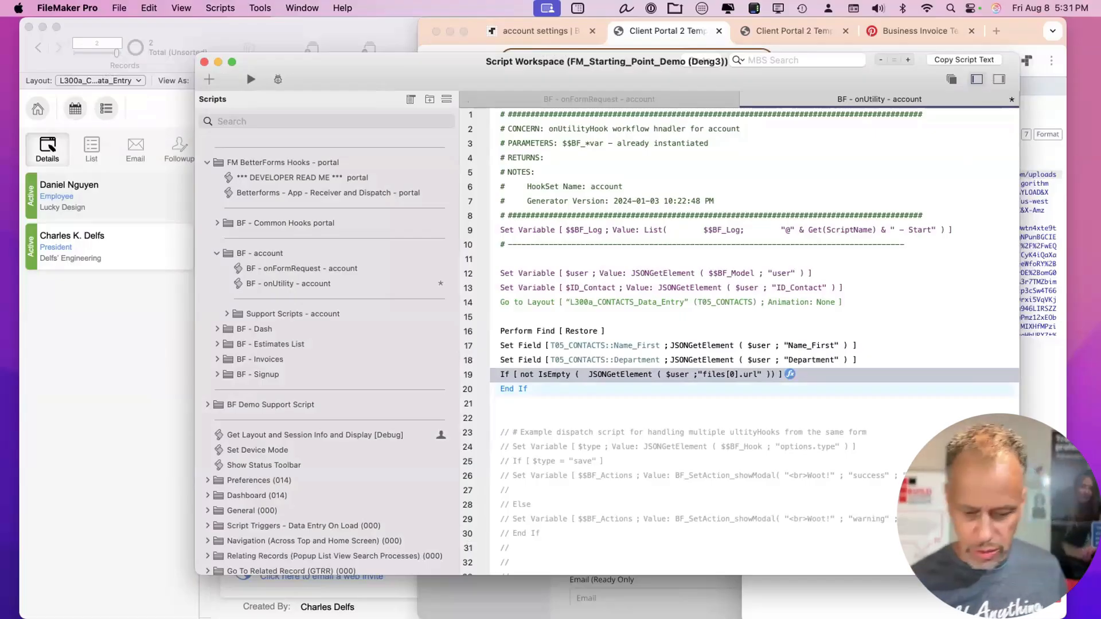
key(Return)
key(Return)
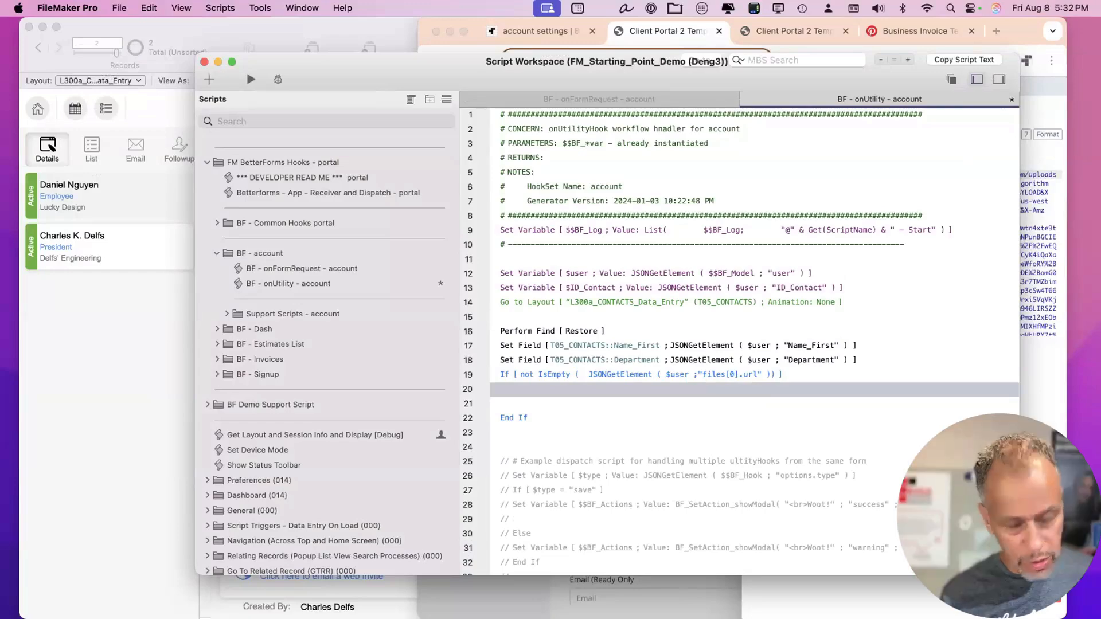
Add an Insert from URL step inside the If that targets Contact_Container_Photo.
text(insert)
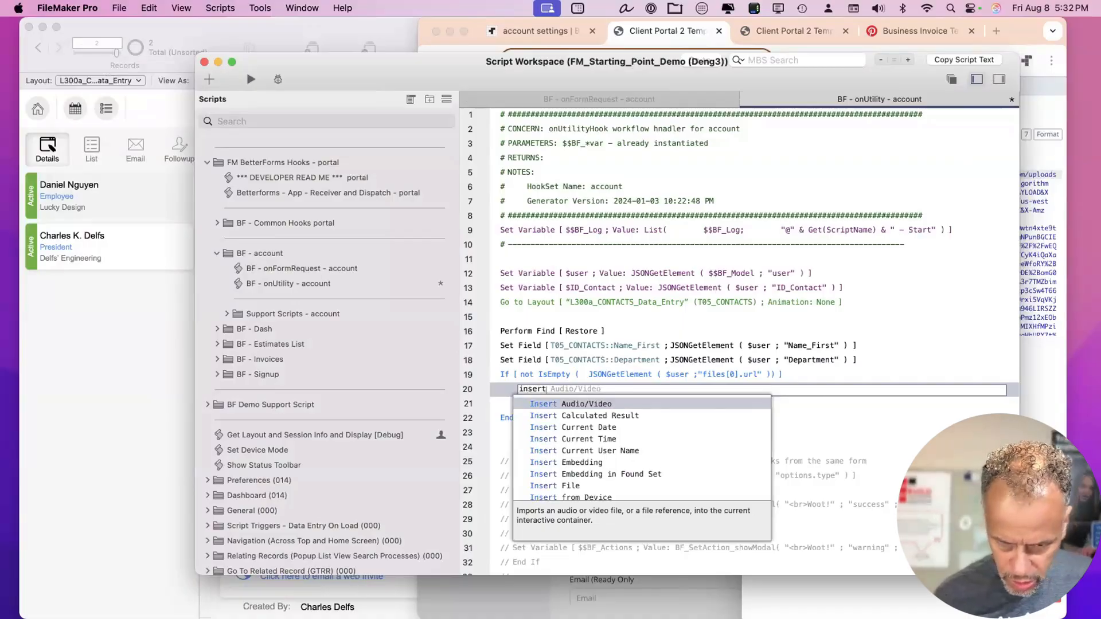
text(u)
key(BackSpace)
text(u)
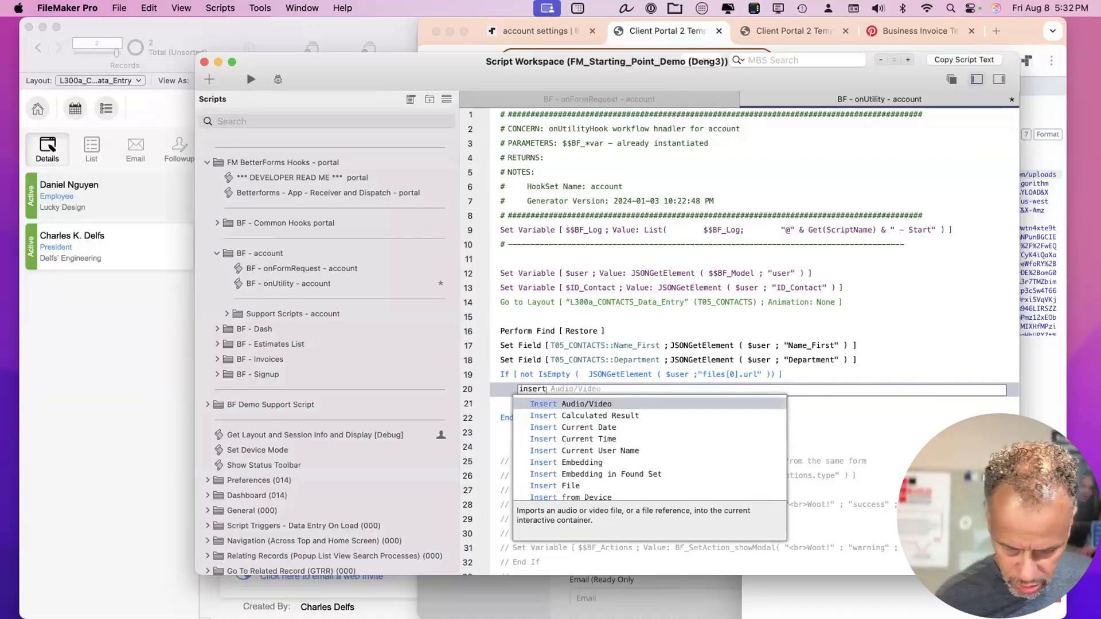
key(Down)
key(Down)
key(Down)
key(Down)
key(Down)
key(Down)
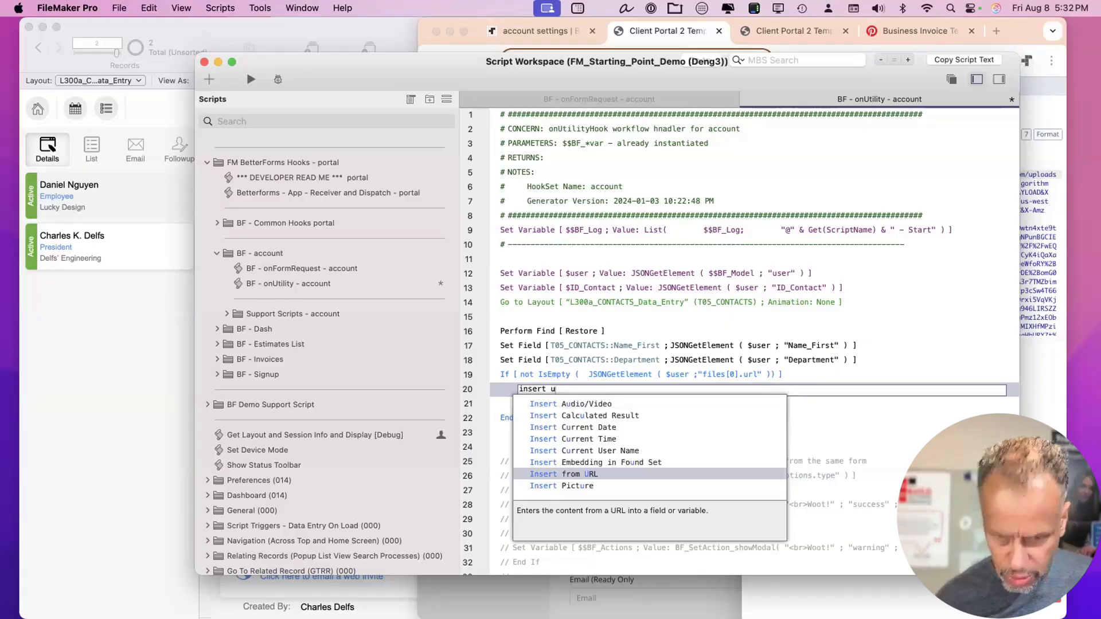
key(Return)
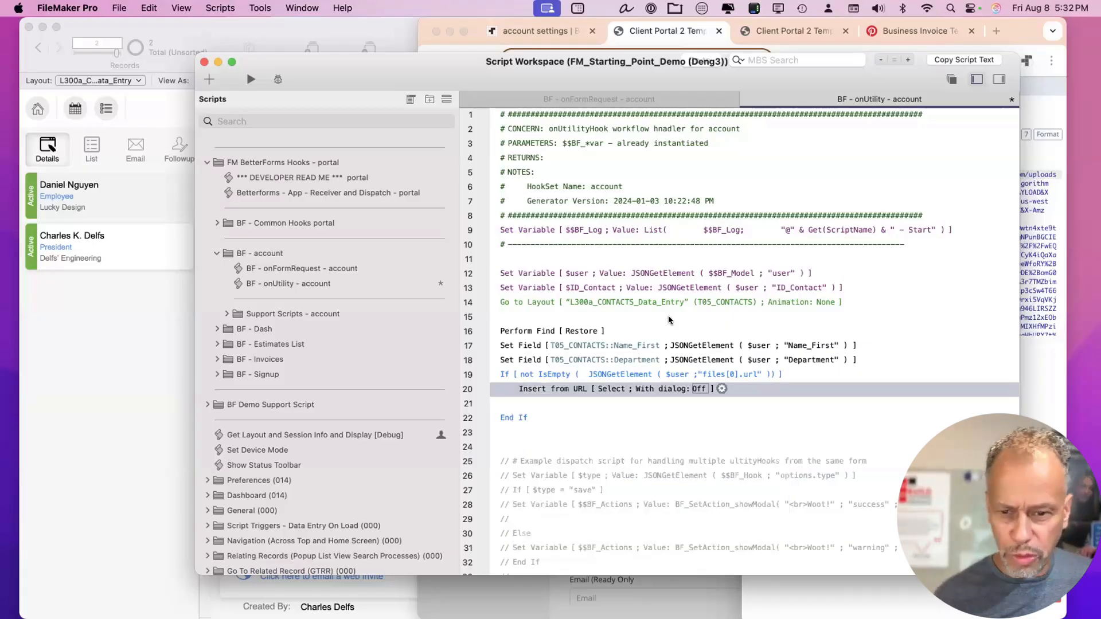
click(720, 388)
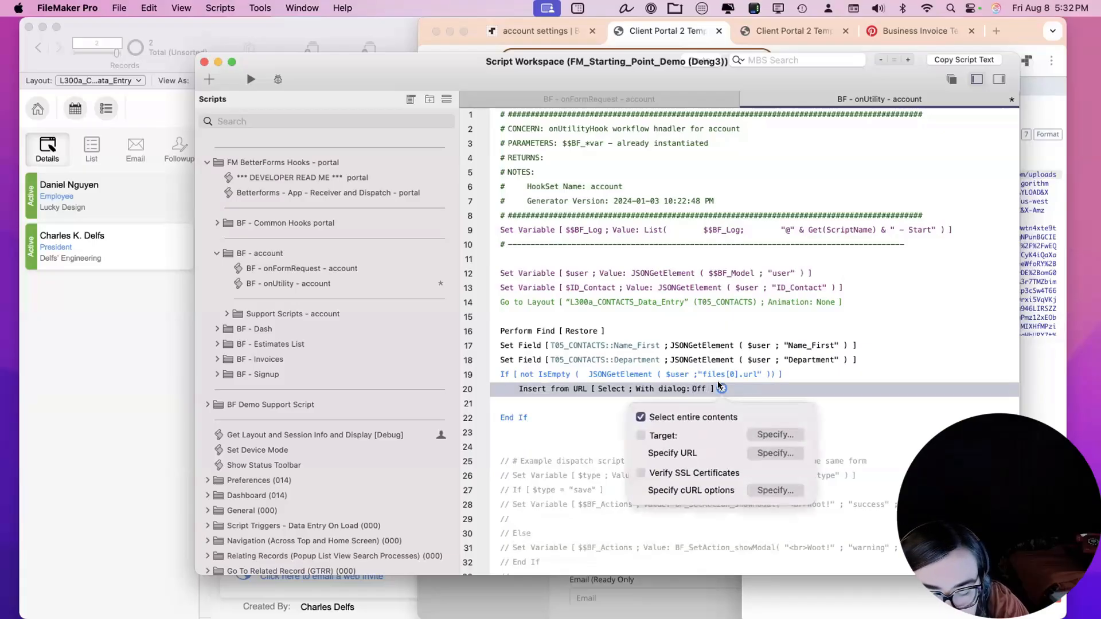
click(768, 436)
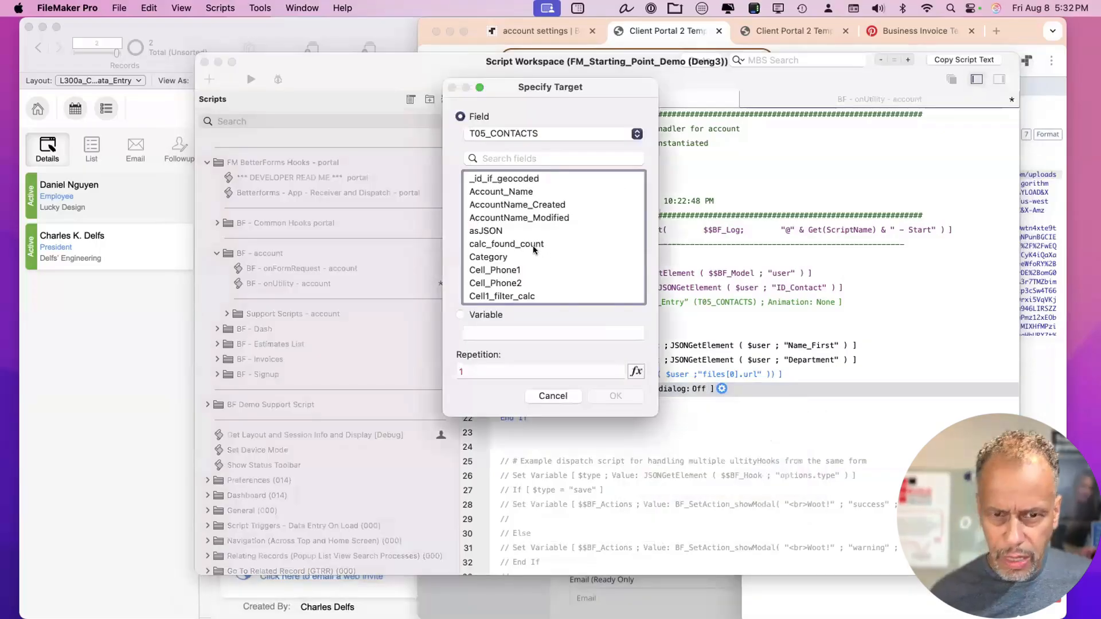
scroll(531, 246, down, 5)
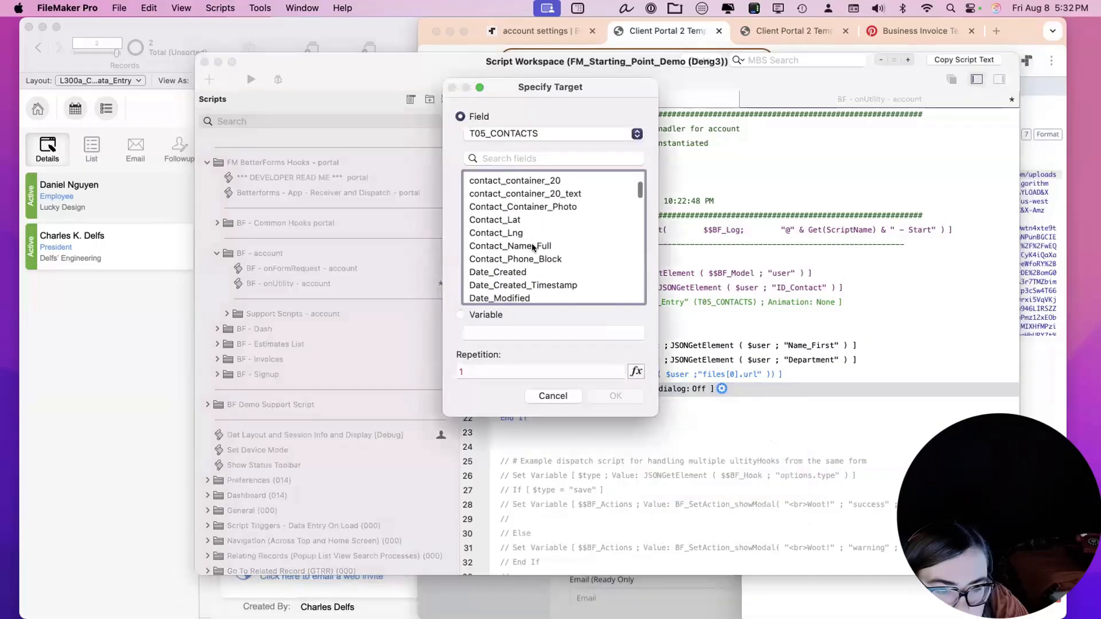
scroll(532, 247, down, 3)
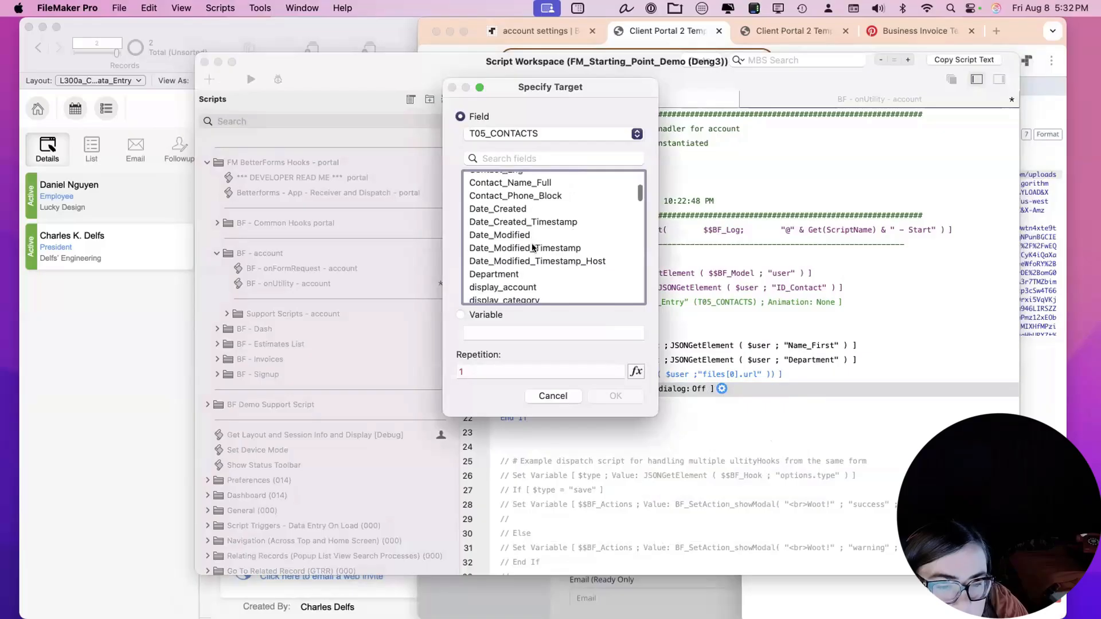
scroll(532, 247, up, 2)
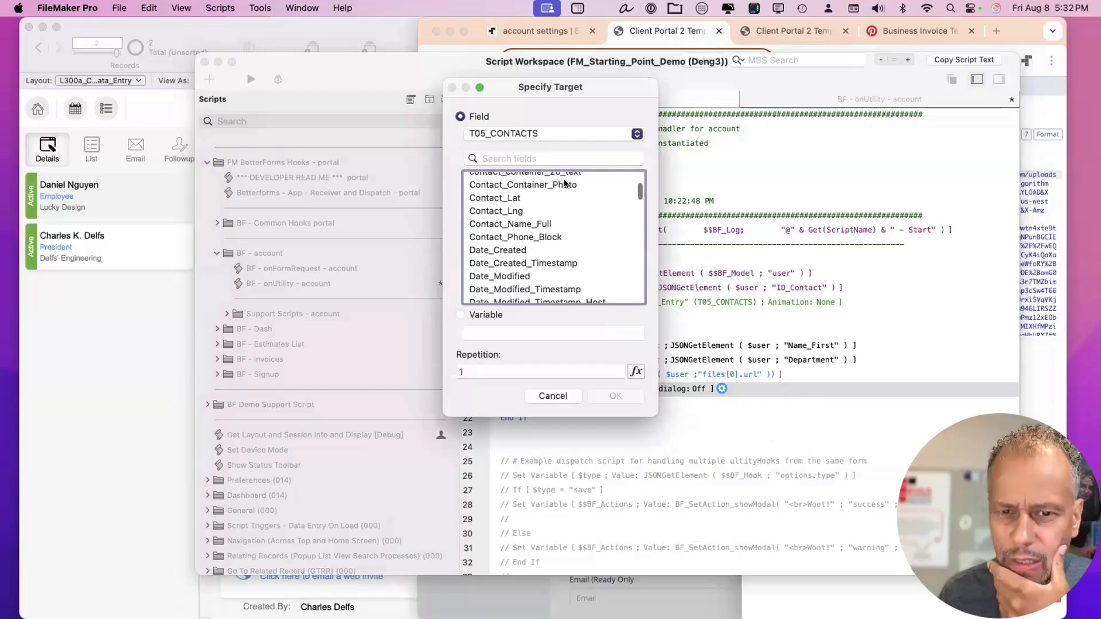
double_click(565, 182)
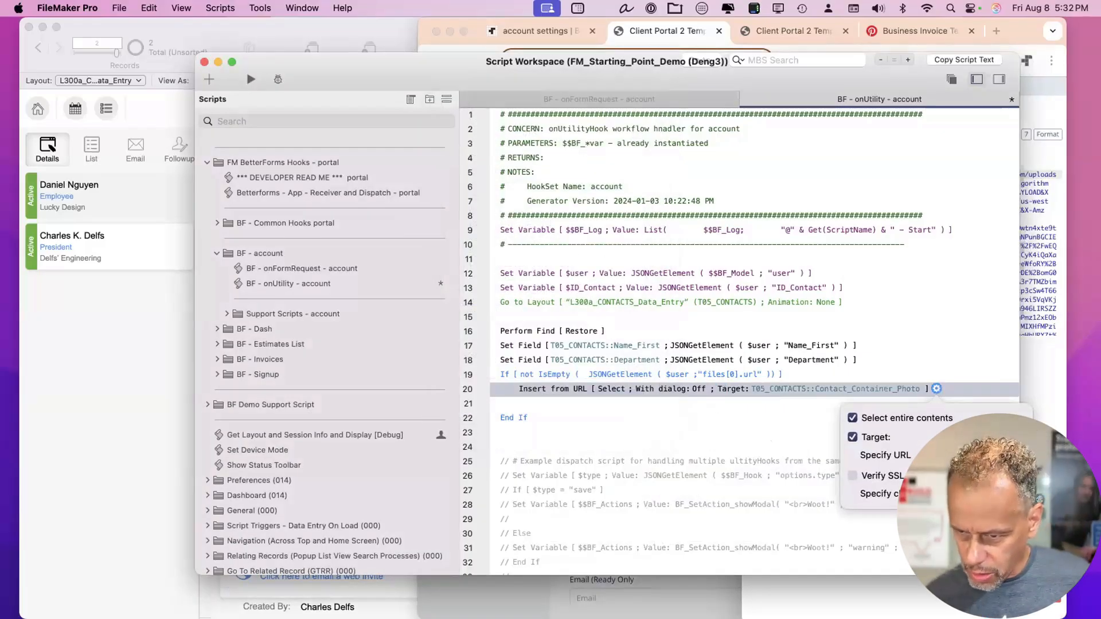
Set the step's URL to the calculation JSONGetElement ( $user ; "file[0].url" ) and confirm both dialogs.
click(897, 457)
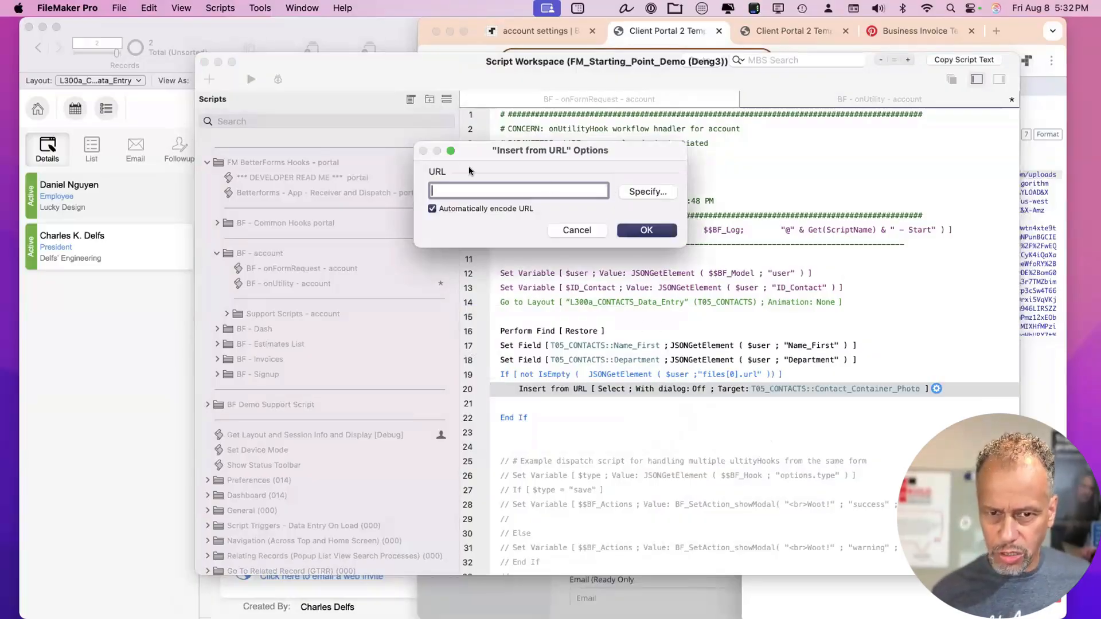
click(648, 194)
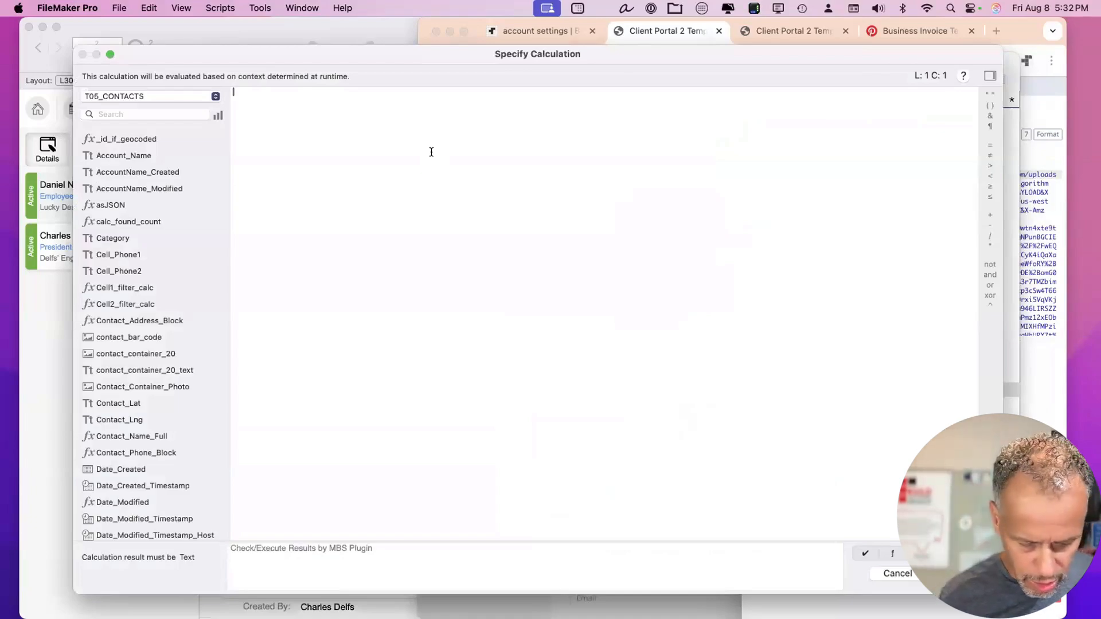
text(jsong)
key(Return)
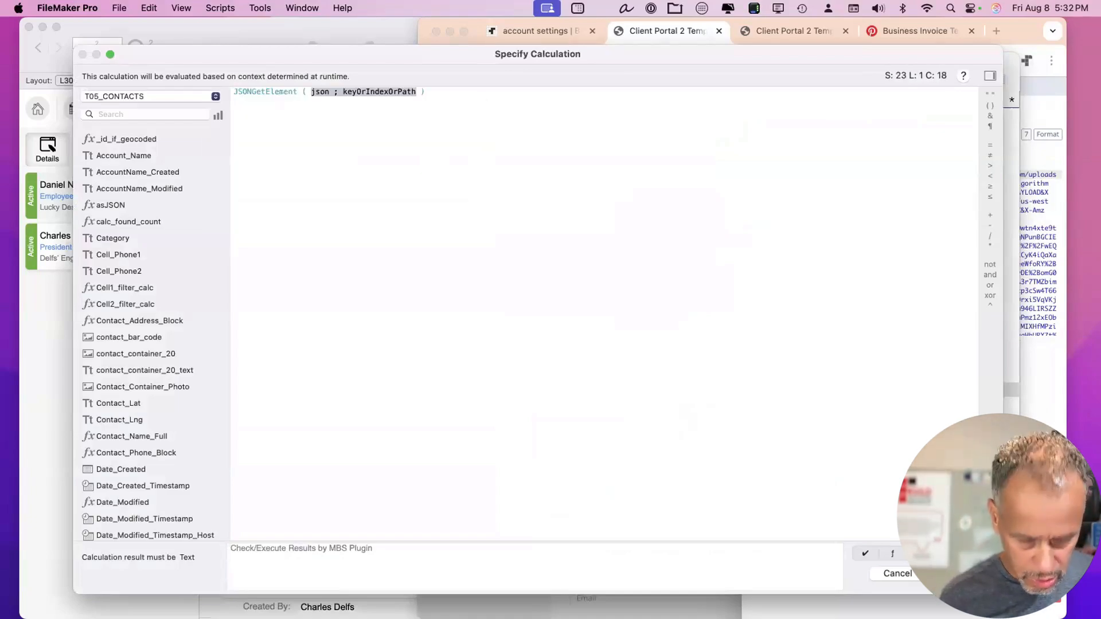
text($user)
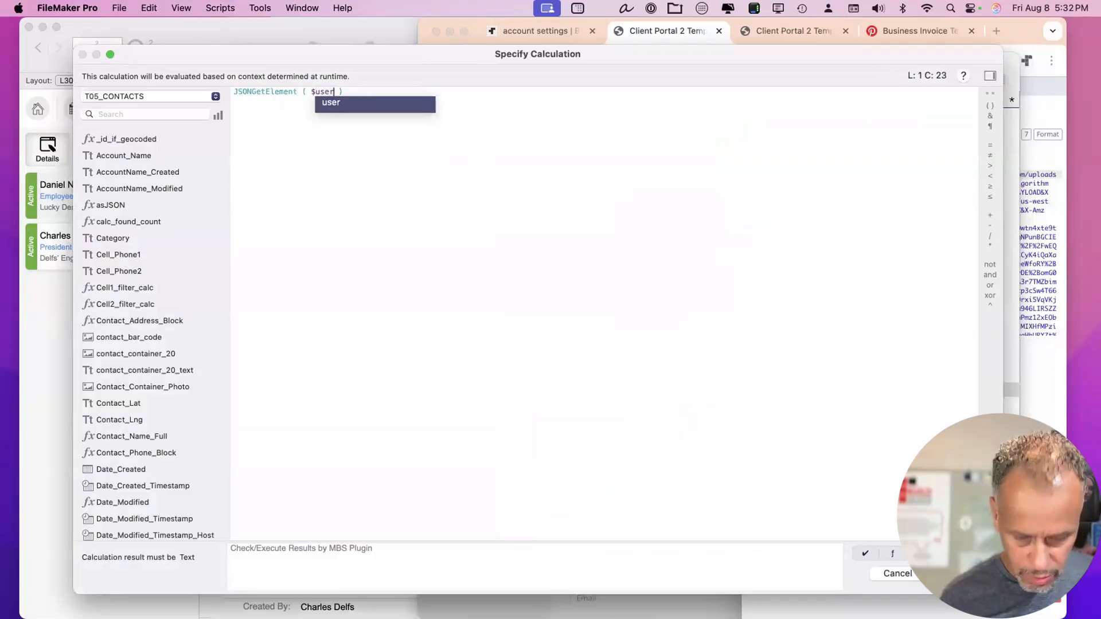
text( ; )
text("file")
key(Left)
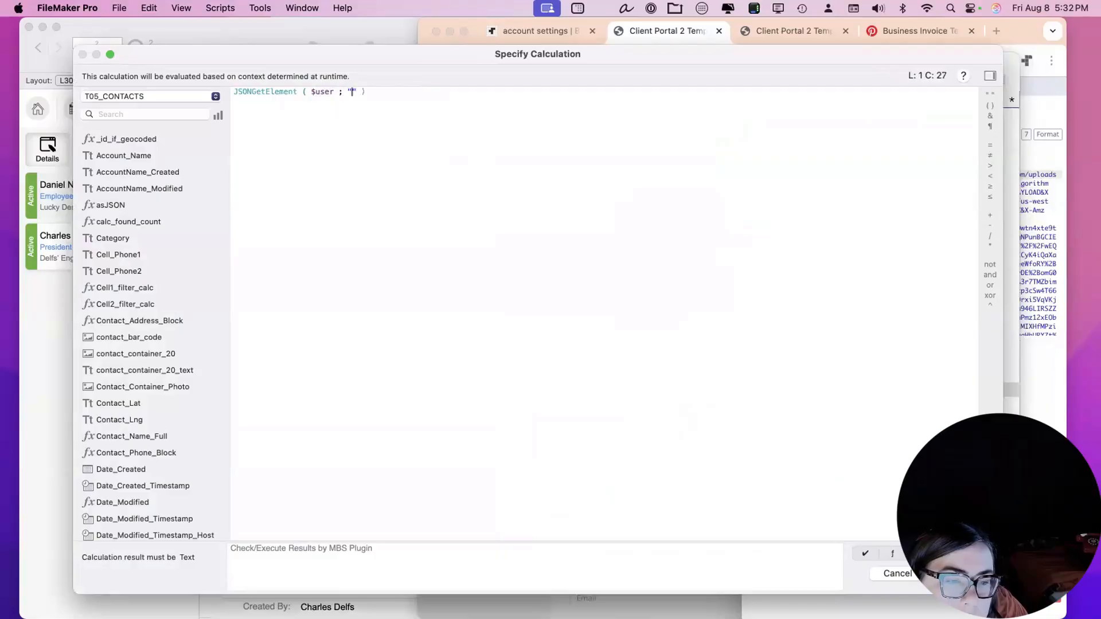
text(file)
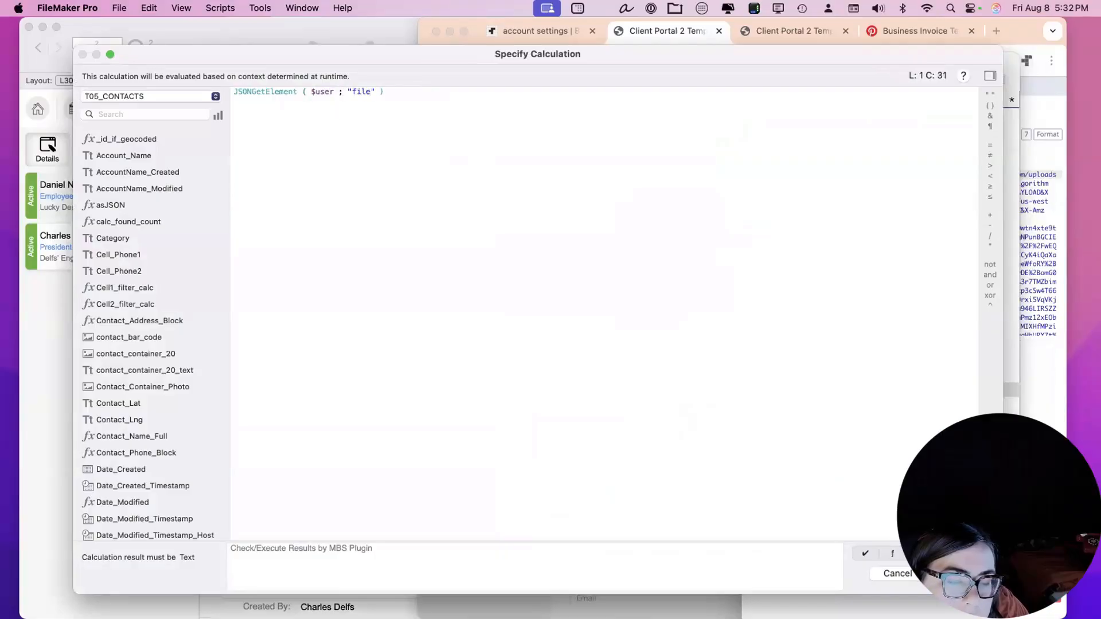
text([0])
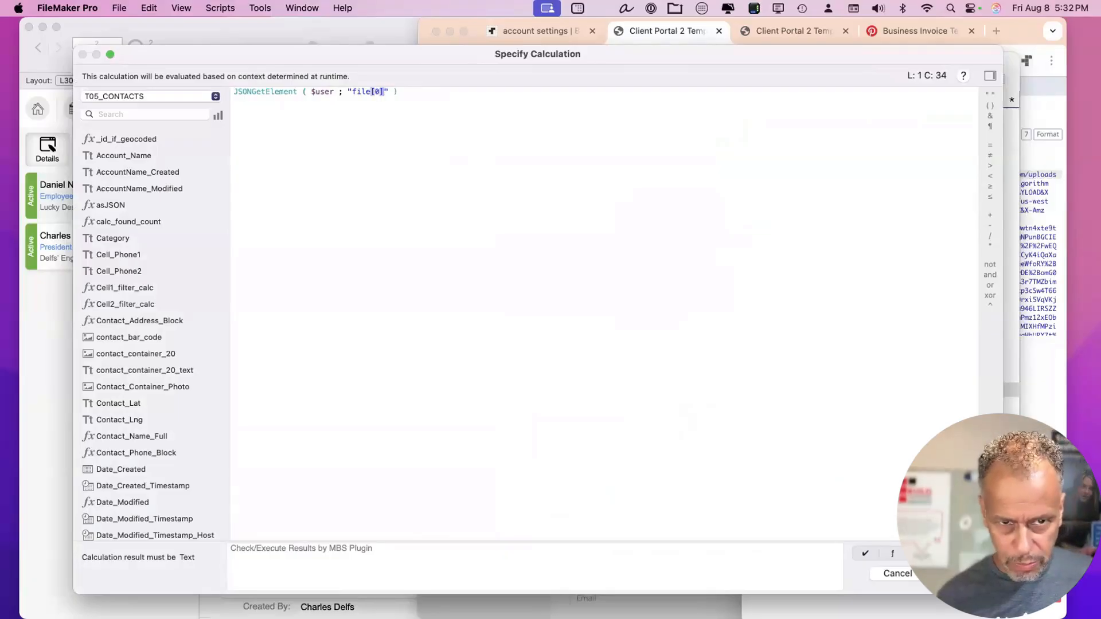
text(.url)
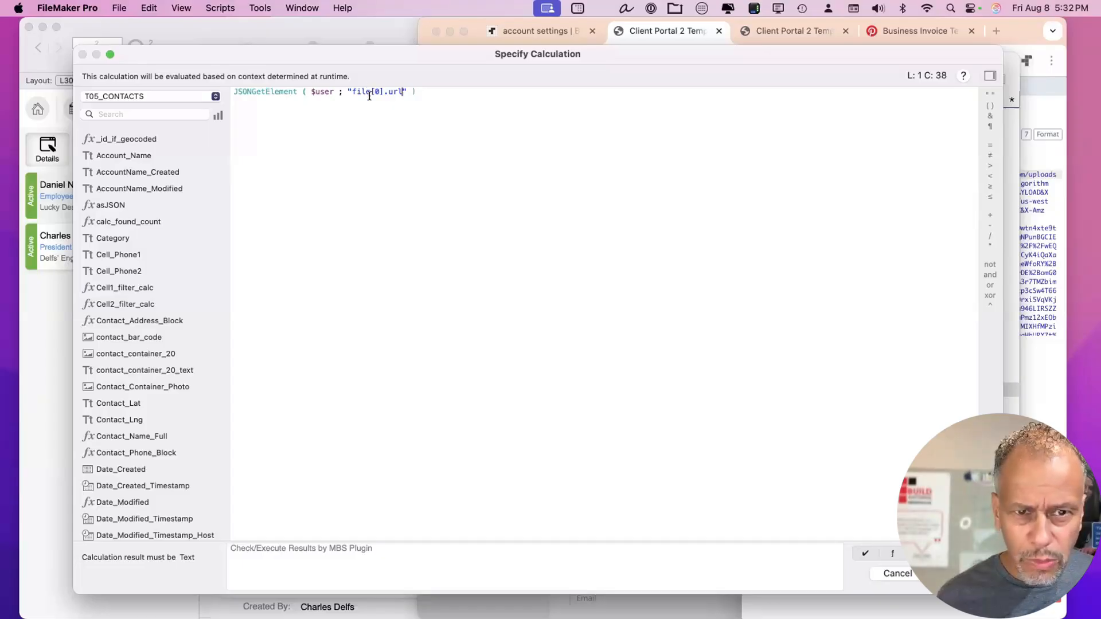
drag(409, 92, 335, 90)
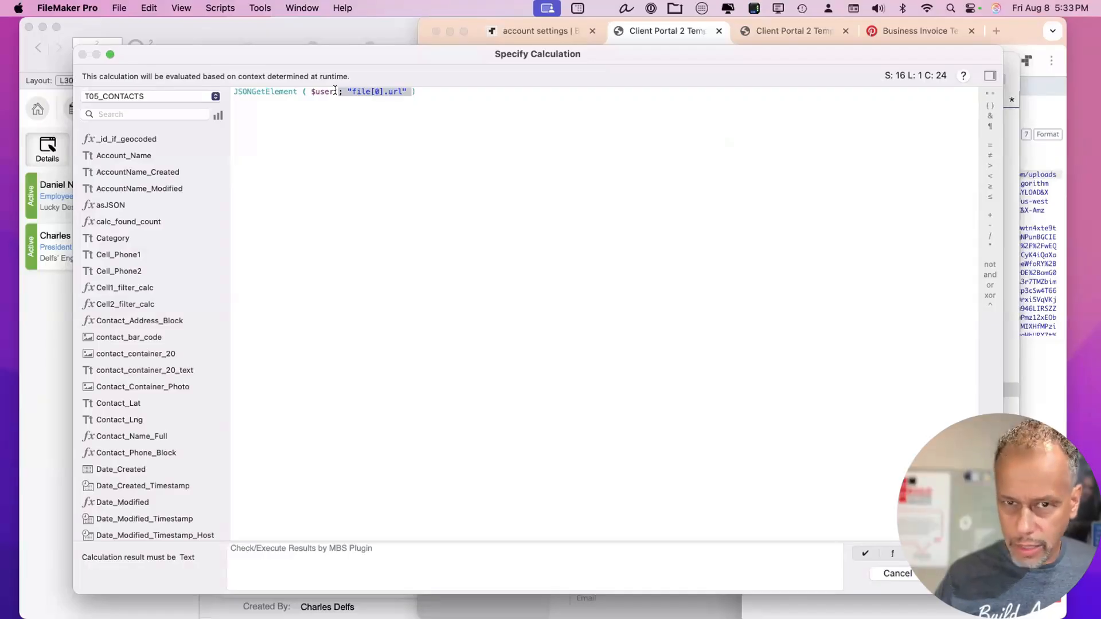
click(474, 95)
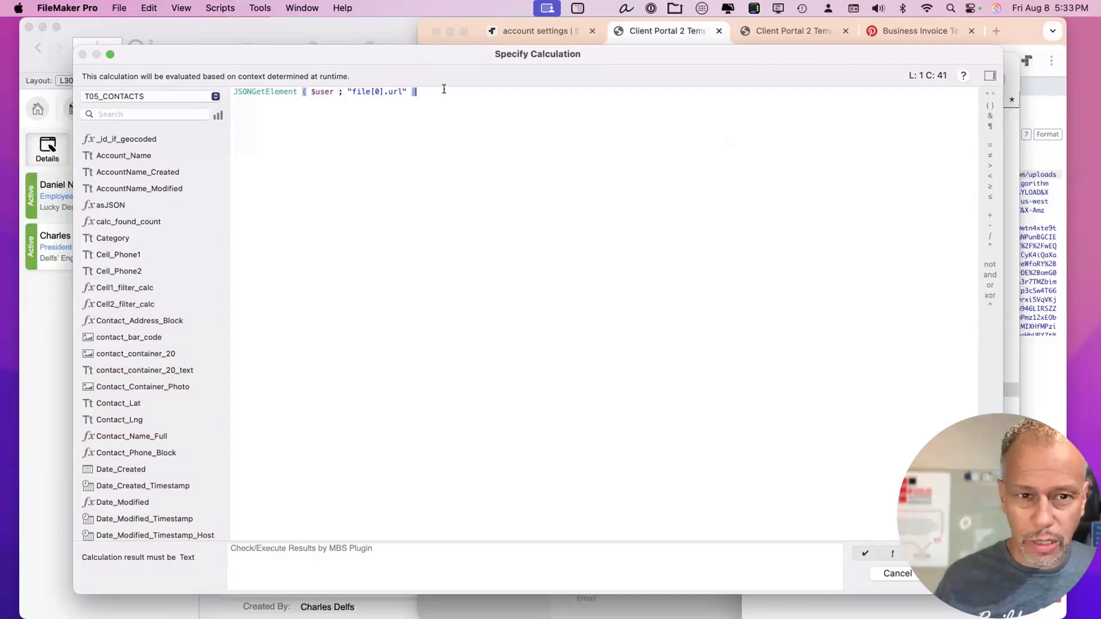
drag(444, 89, 178, 78)
click(415, 128)
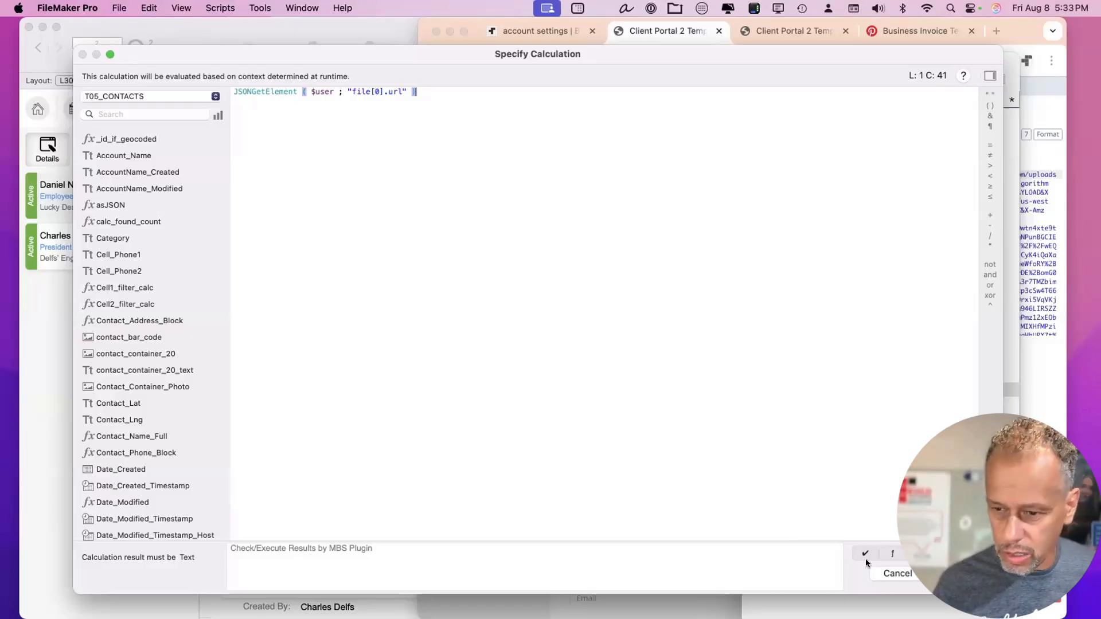
click(948, 573)
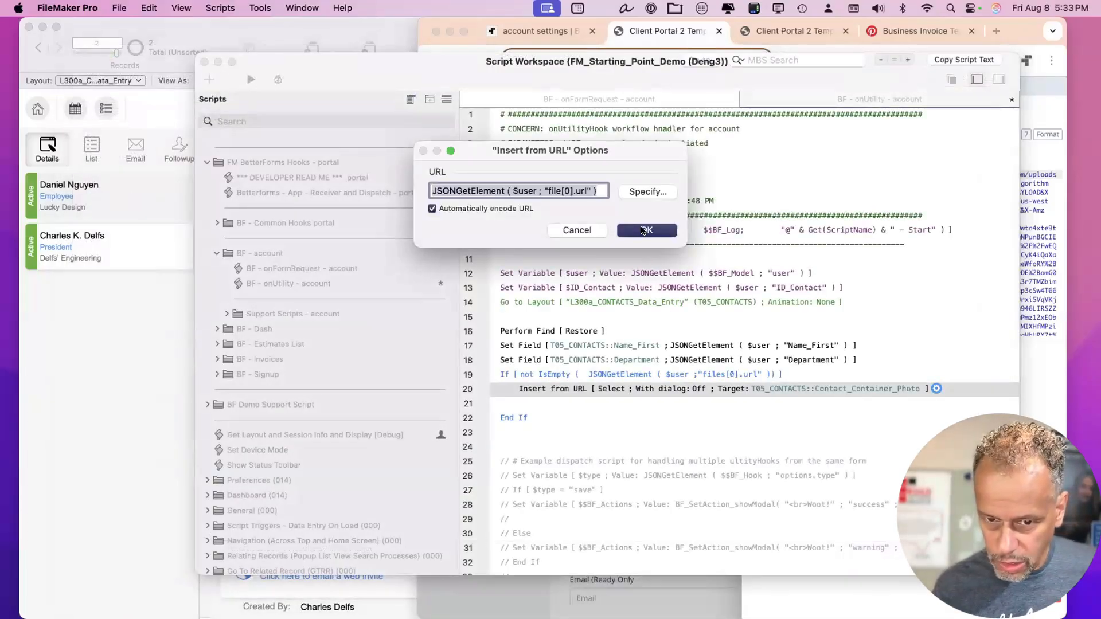
click(642, 230)
Add Commit Records/Requests after End If and save the script.
click(531, 444)
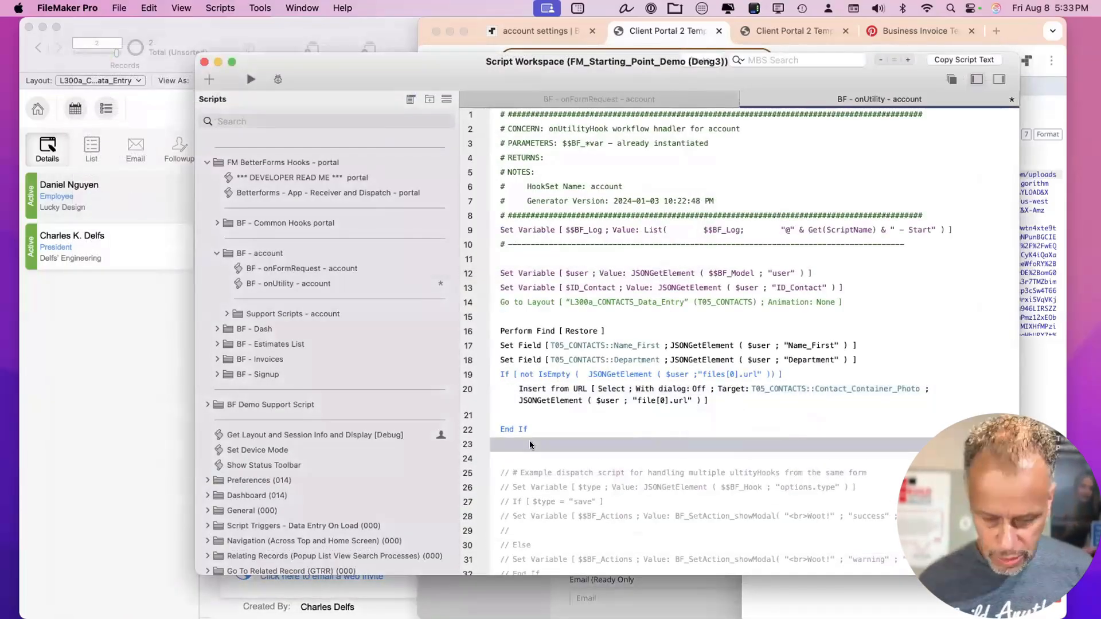
text(omm)
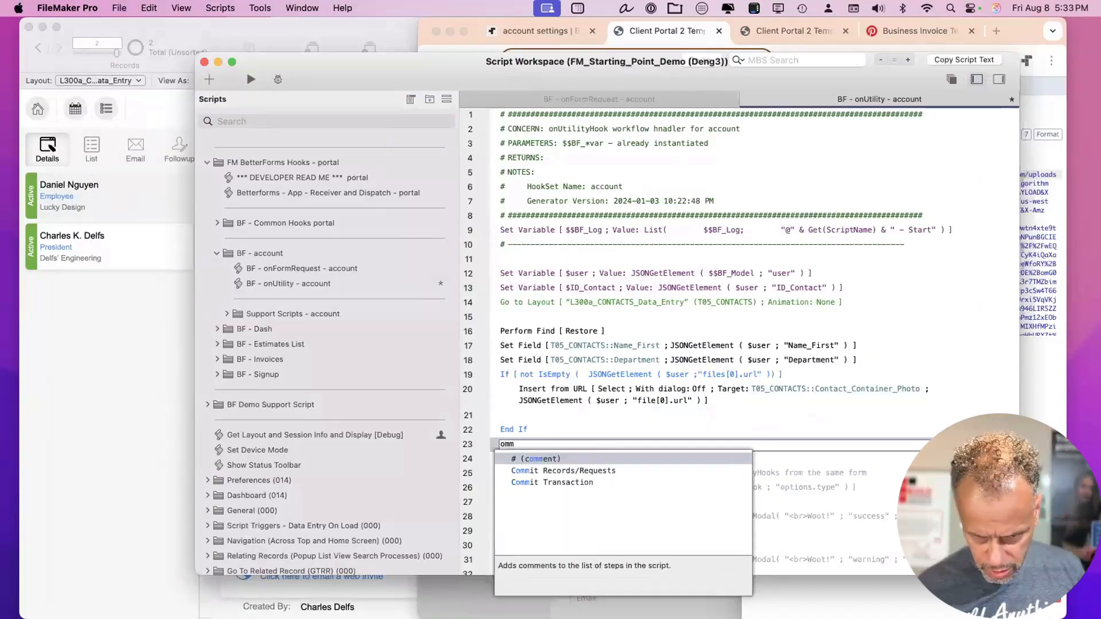
key(Down)
key(Return)
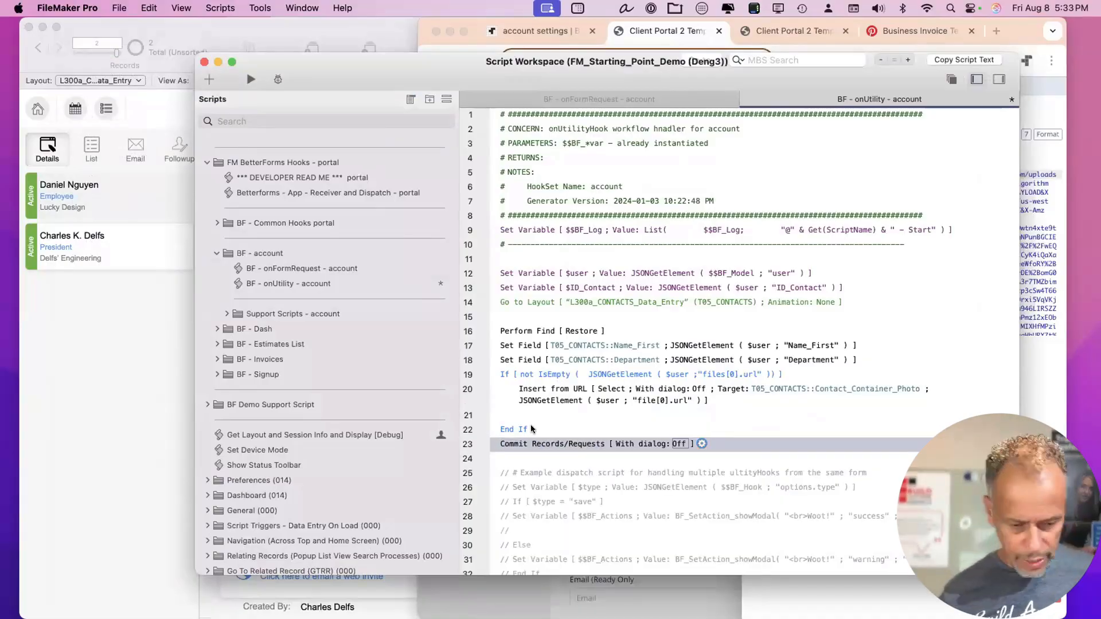
key(super+s)
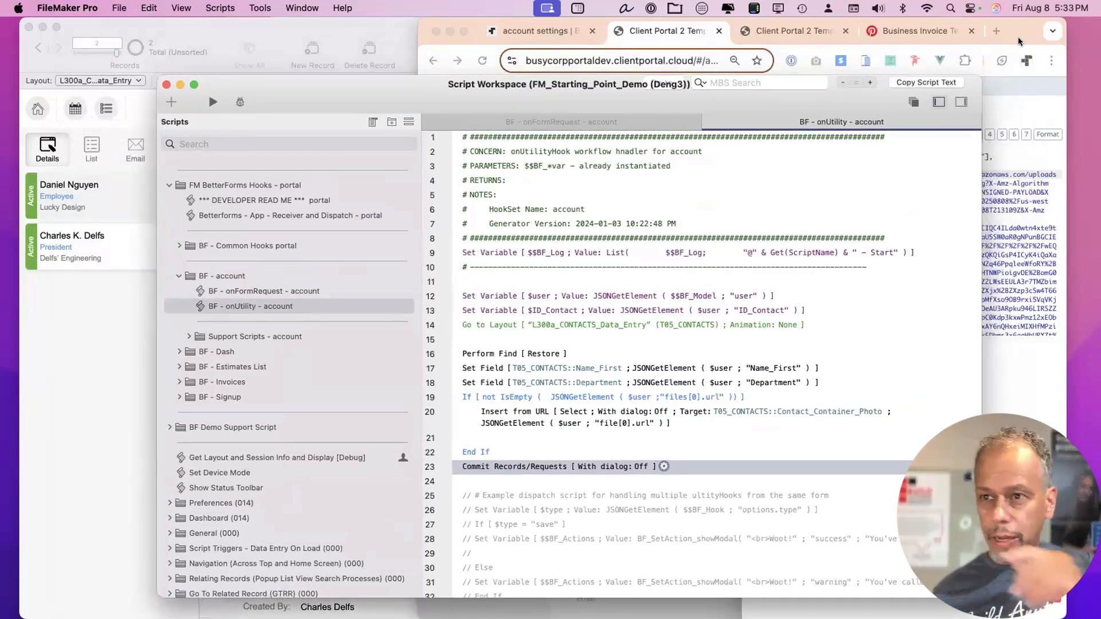
Correct the first name in the portal's My account form.
click(1004, 40)
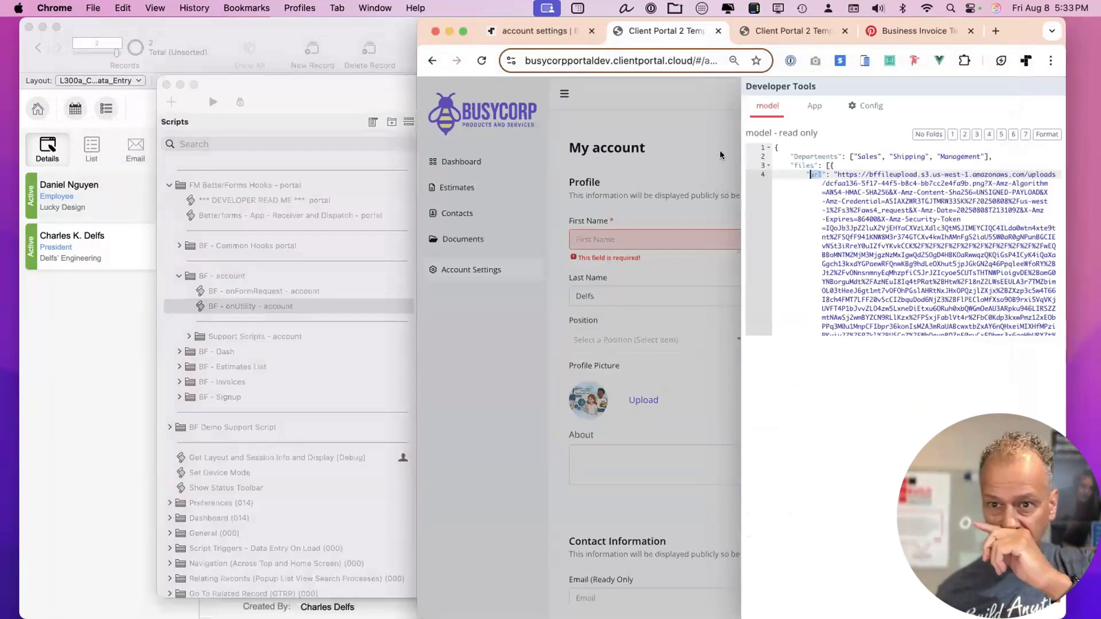
click(651, 237)
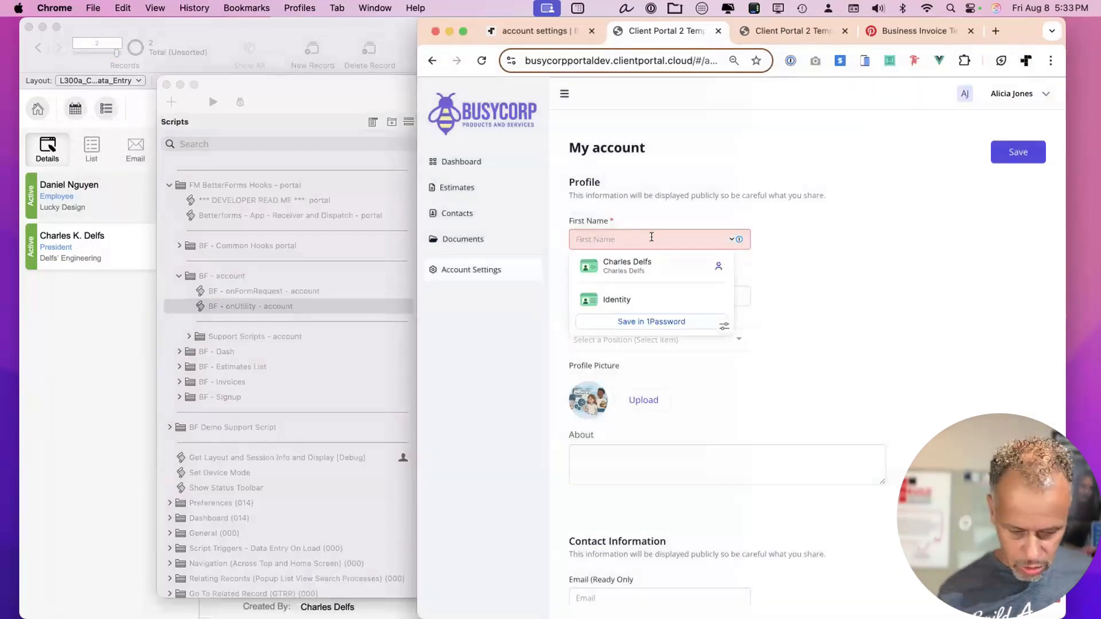
text(Clarle)
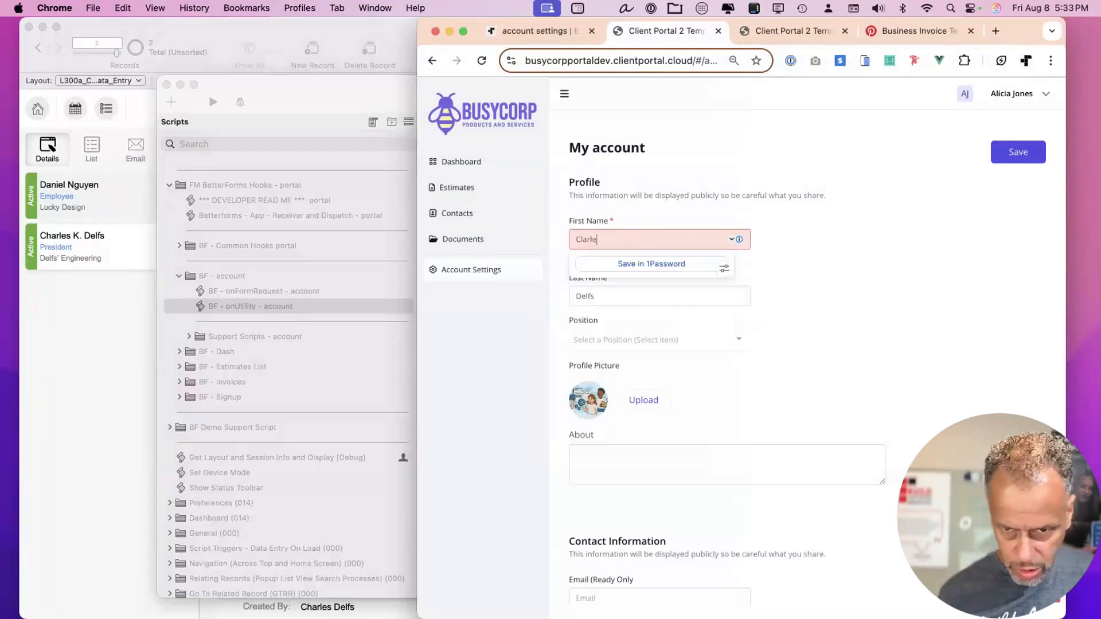
text(ss)
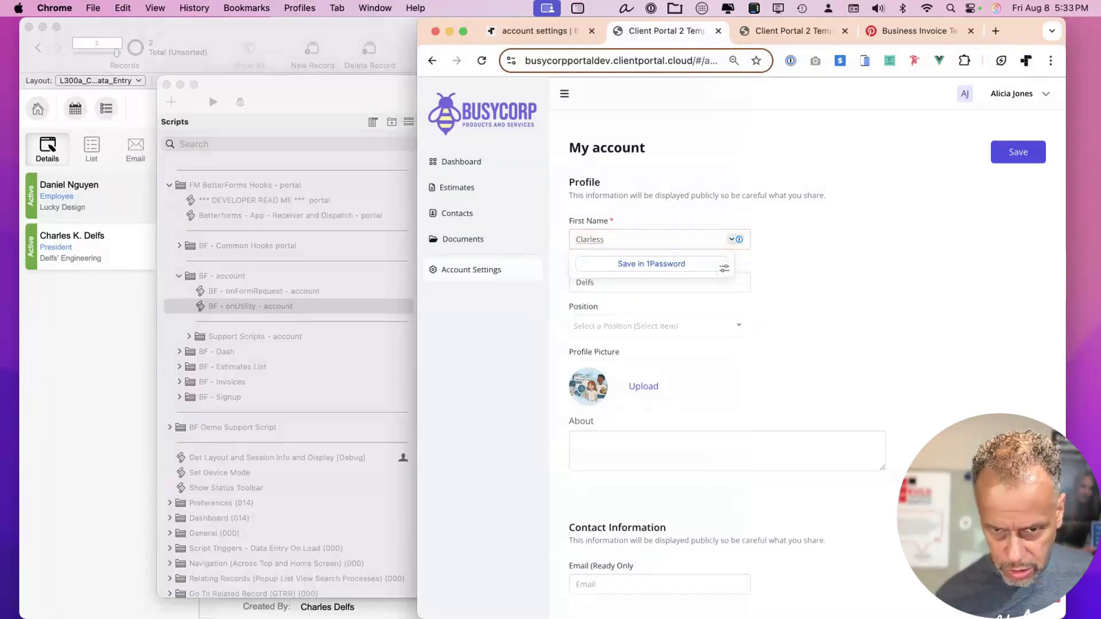
click(578, 239)
key(Delete)
text(h)
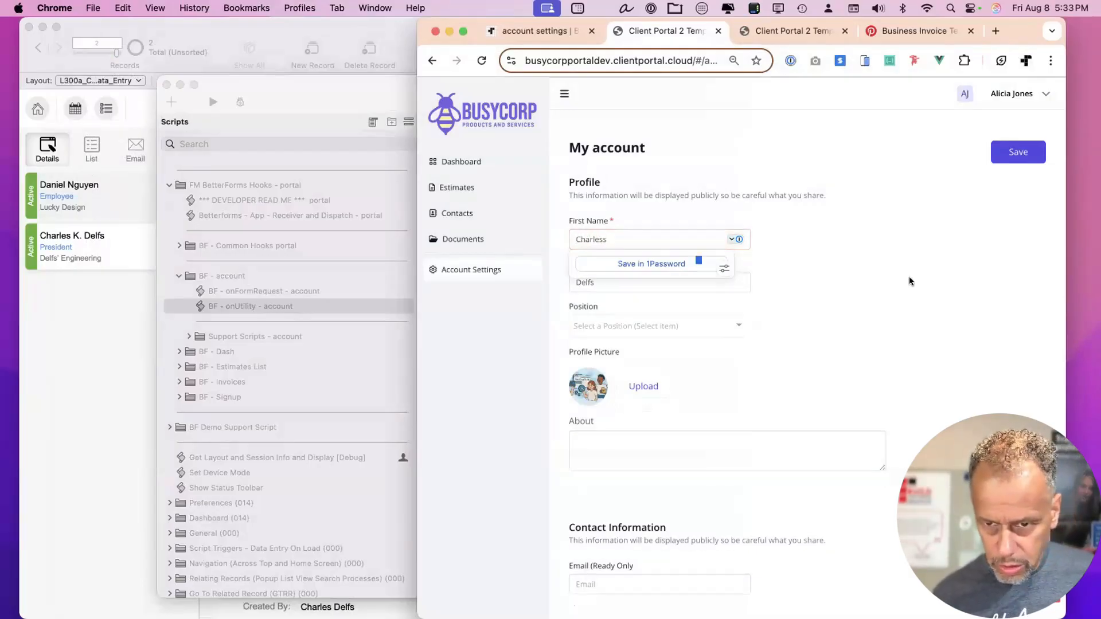
click(880, 283)
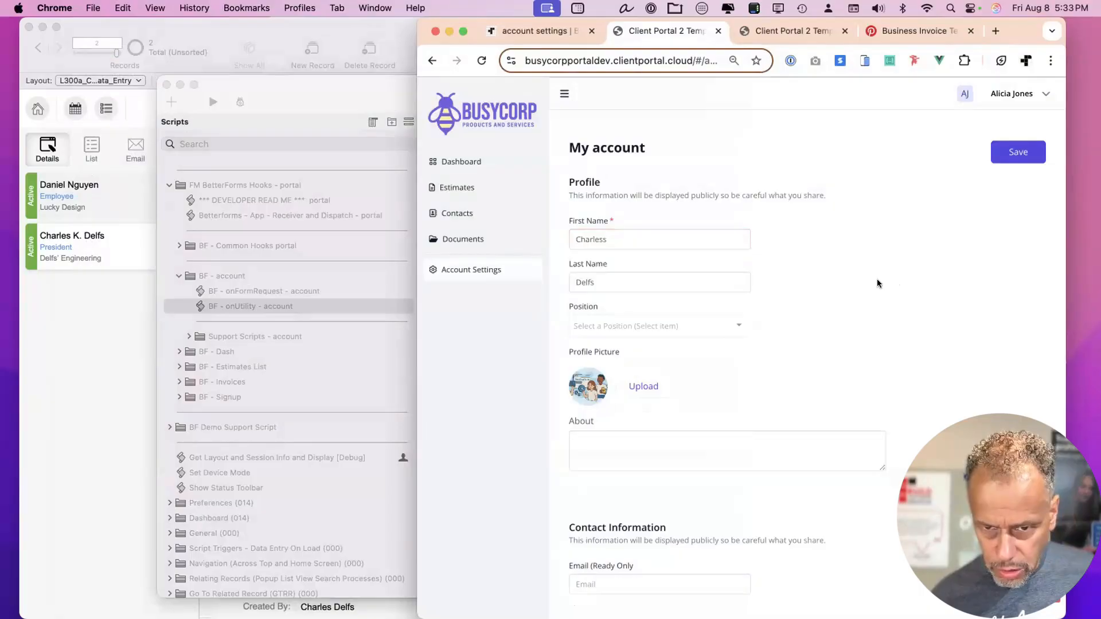
Set Position to Shipping and save the account settings.
click(643, 325)
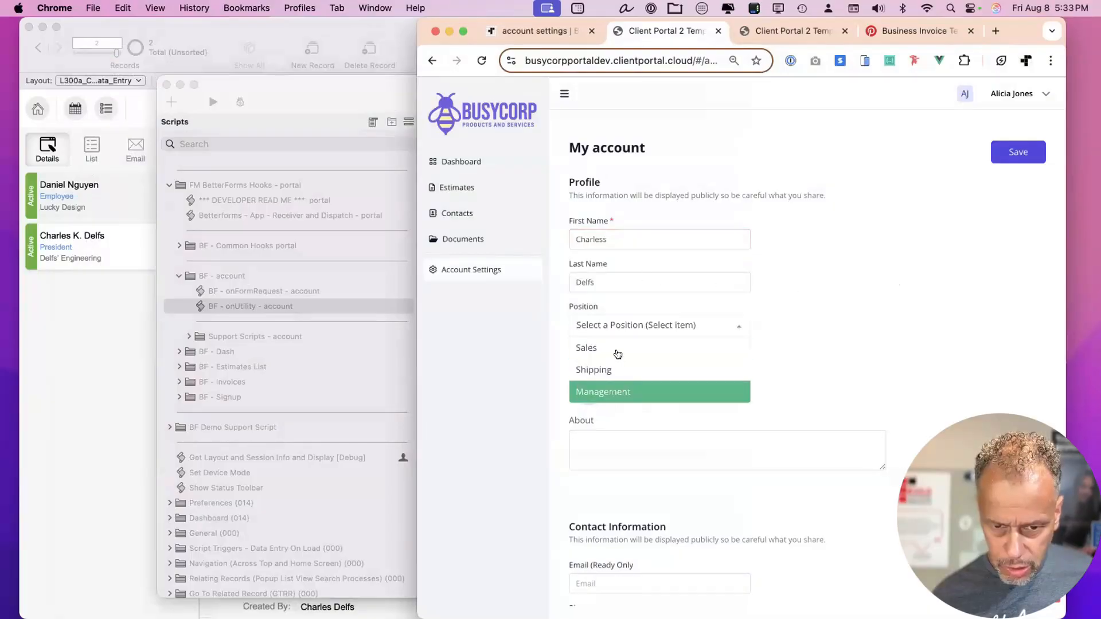
click(618, 366)
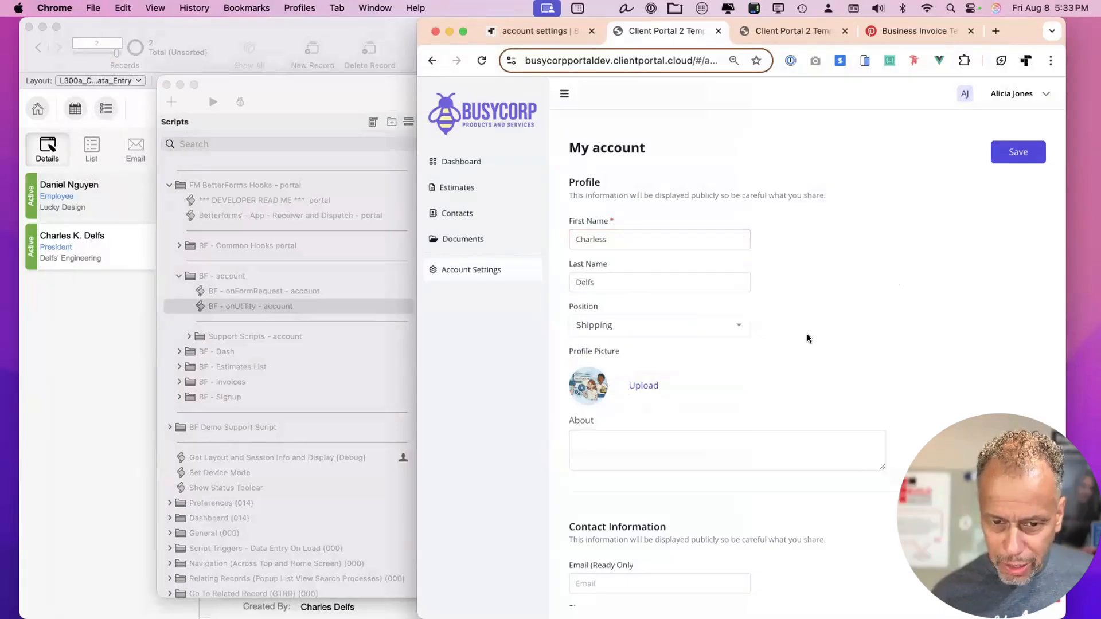
scroll(791, 339, down, 2)
scroll(788, 339, down, 1)
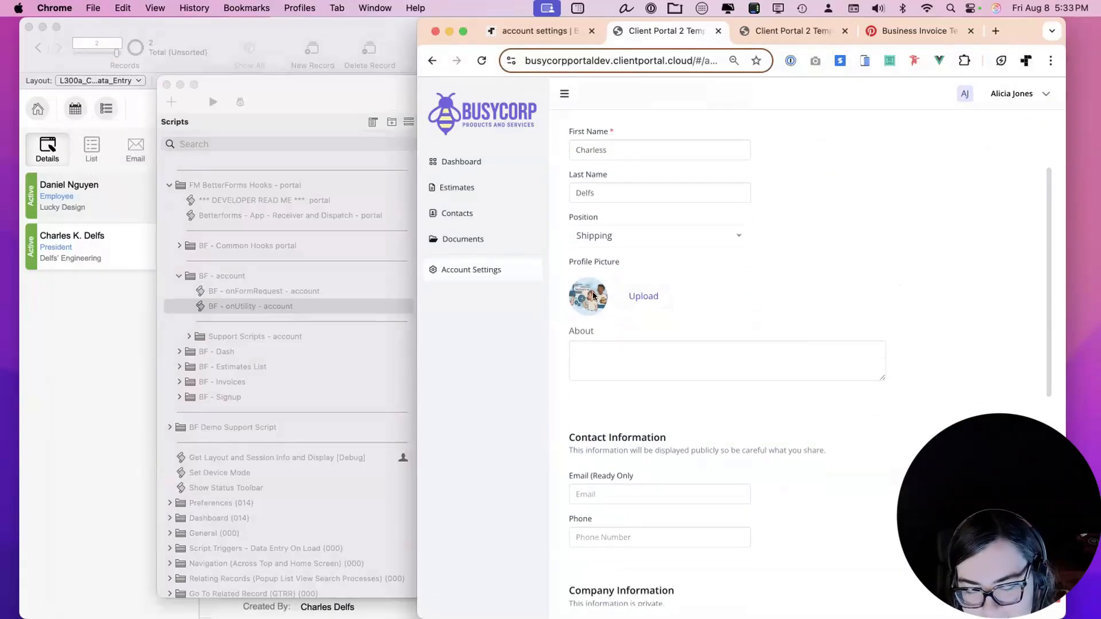
click(298, 82)
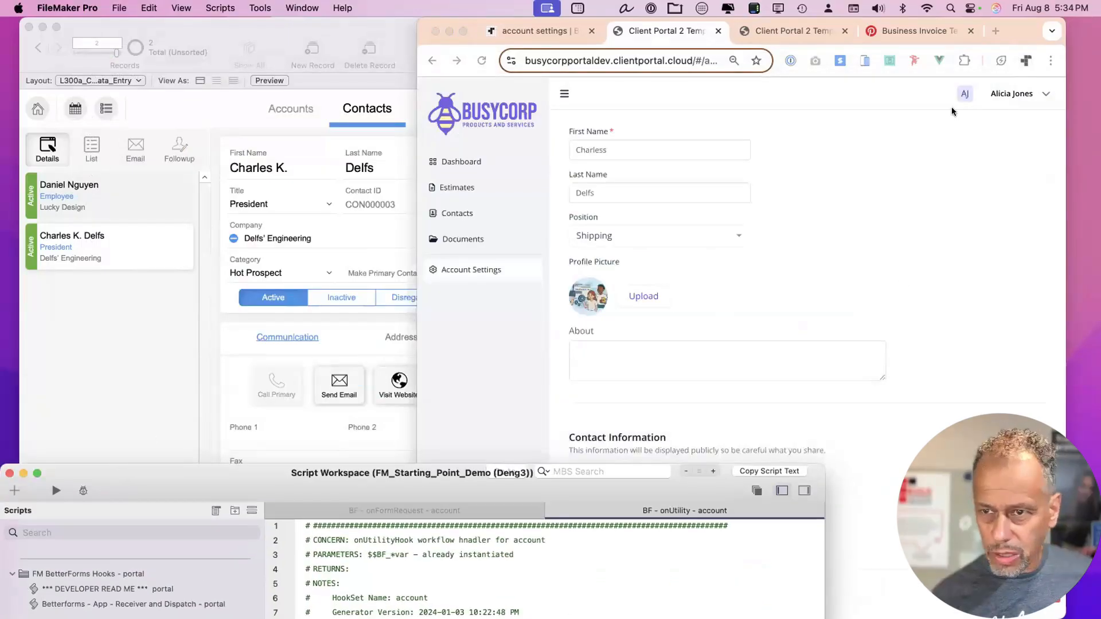
drag(1017, 33, 1044, 35)
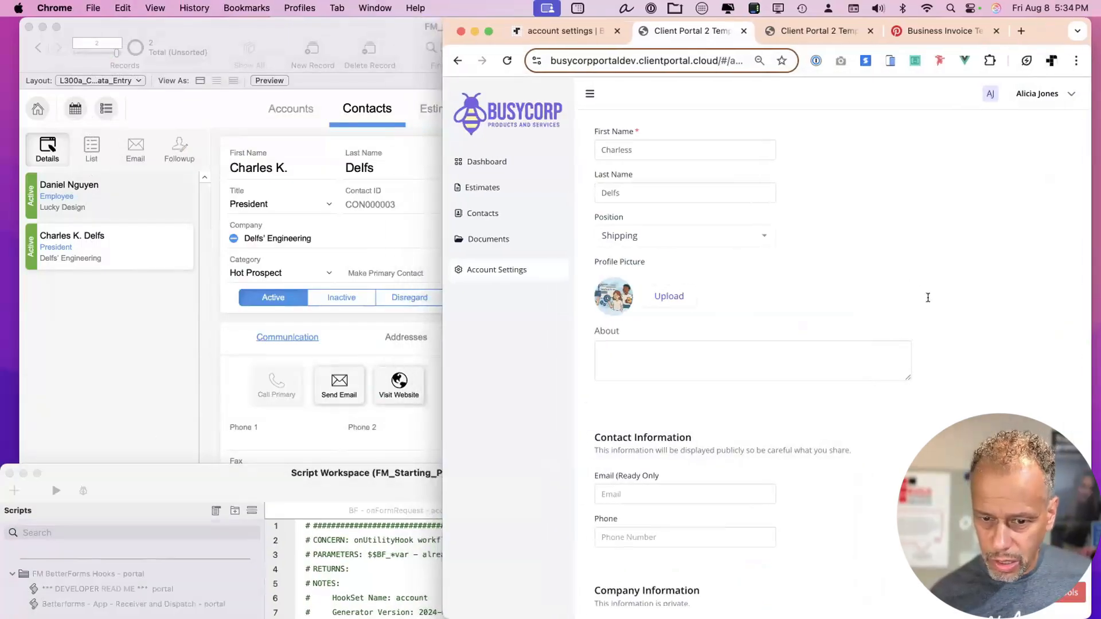
scroll(774, 424, up, 2)
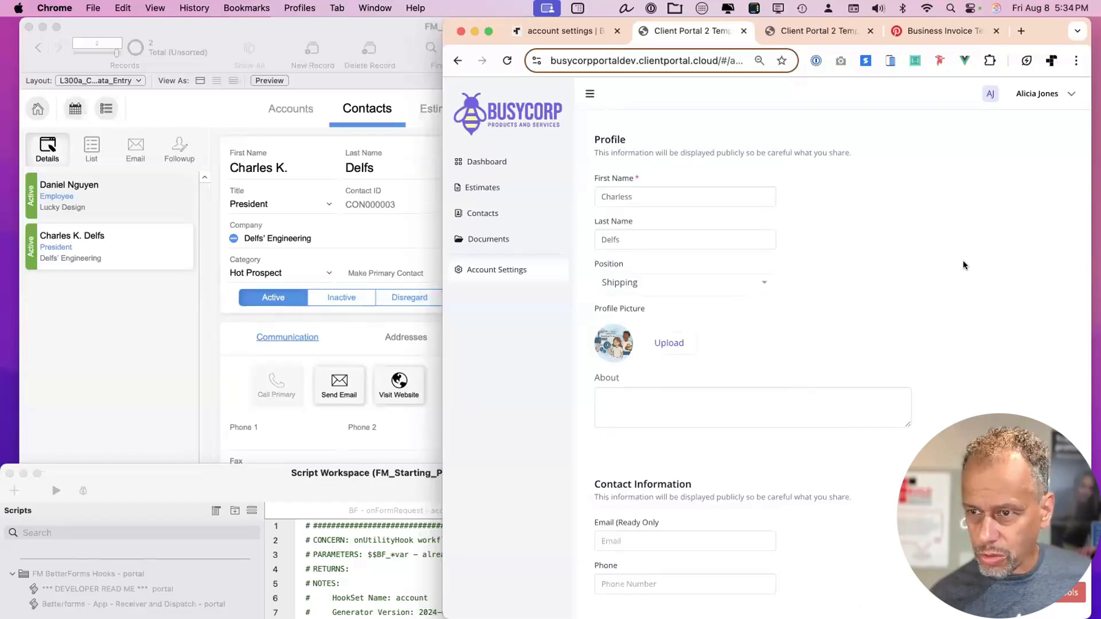
scroll(962, 265, up, 1)
click(1041, 152)
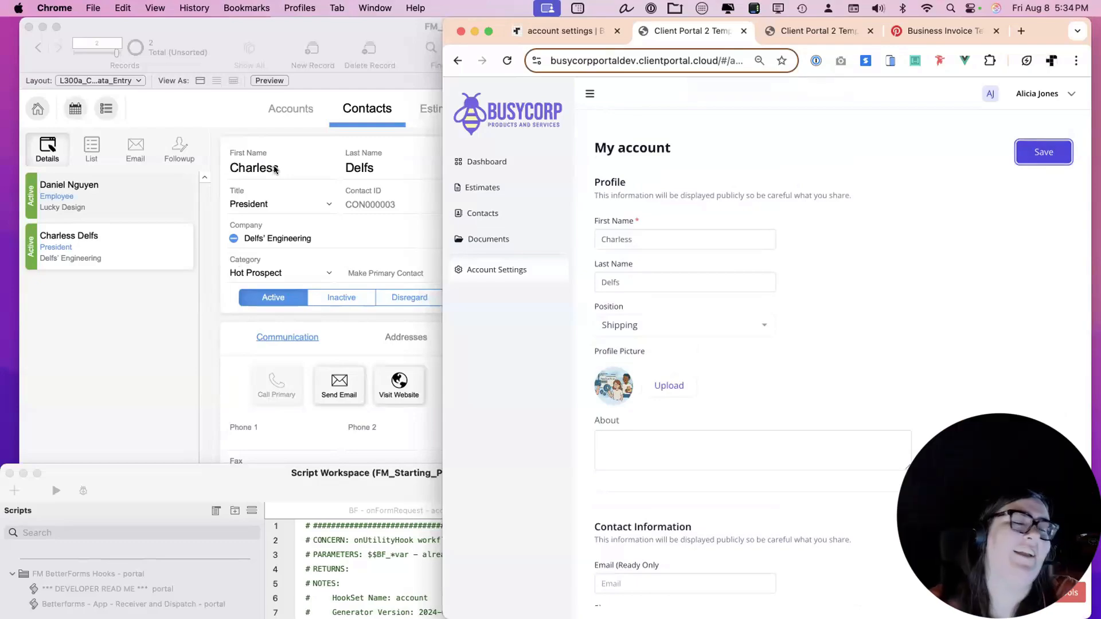
Inspect the contact photo button's setup in Layout mode, then return to Browse mode.
click(178, 312)
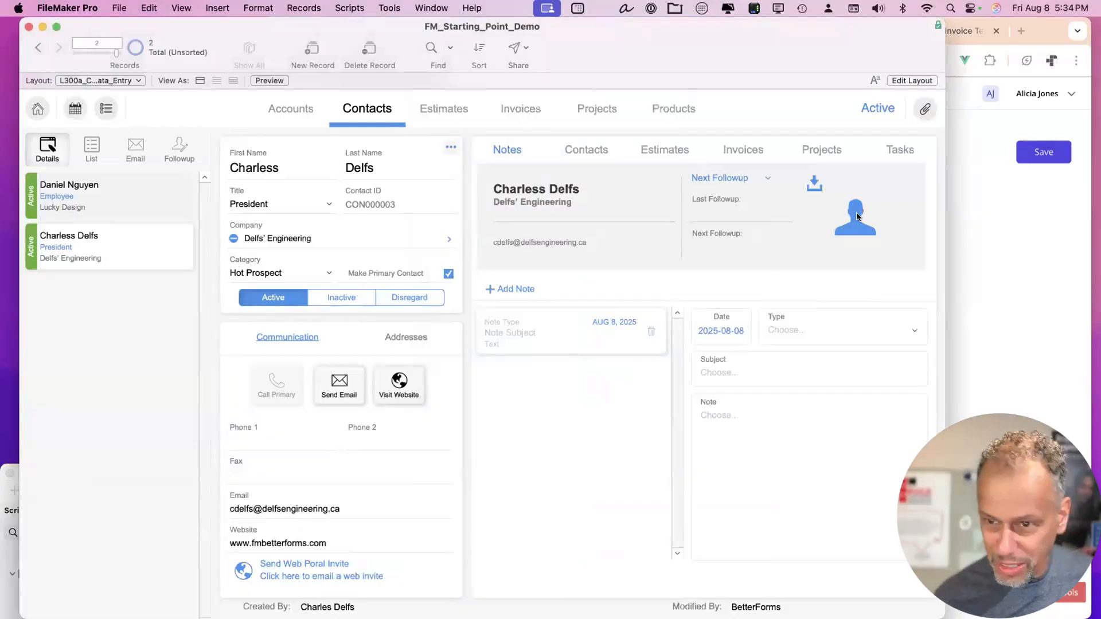
key(super+l)
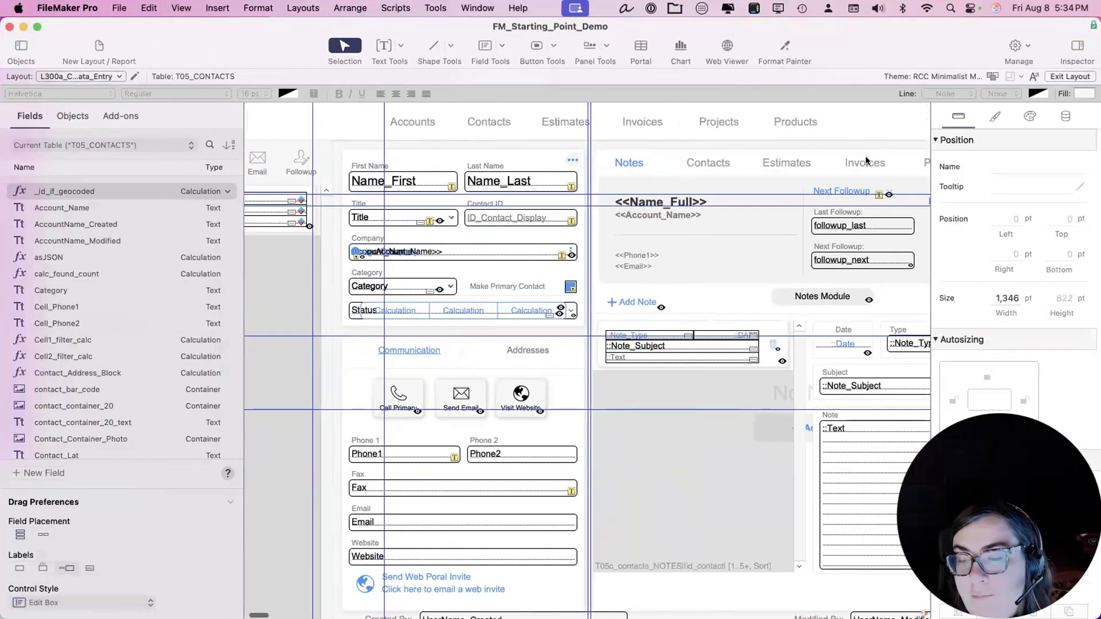
scroll(865, 161, right, 5)
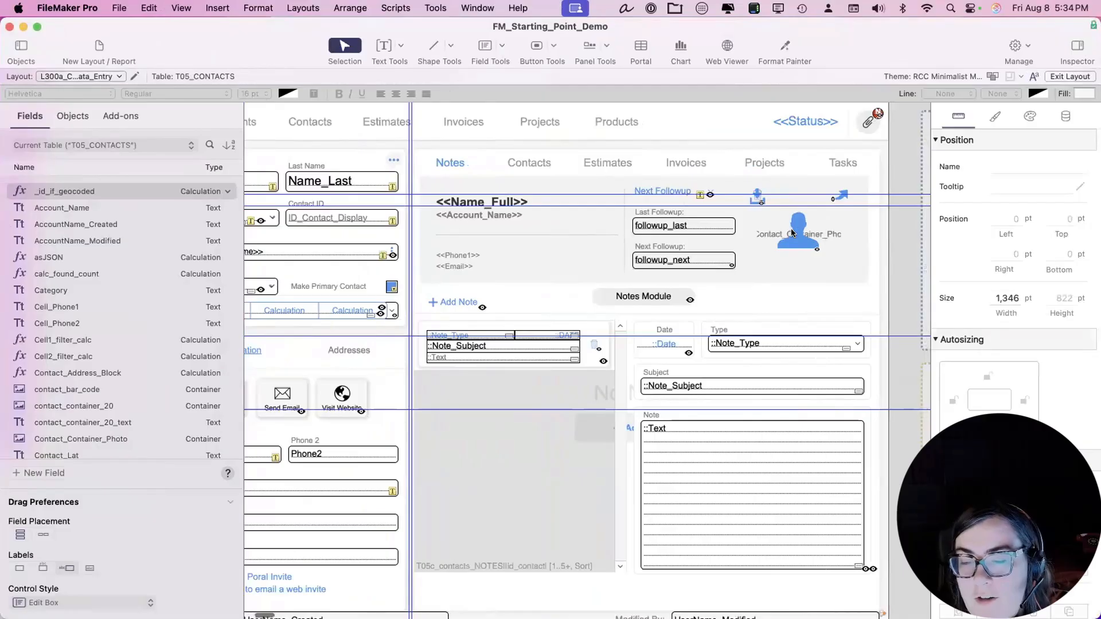
double_click(827, 236)
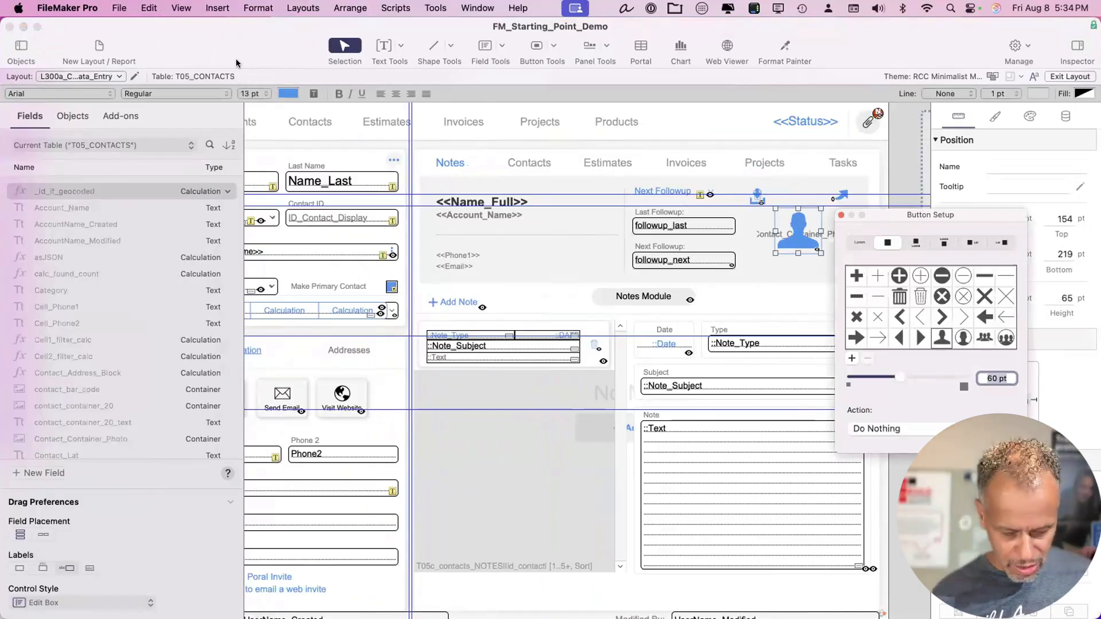
key(super+b)
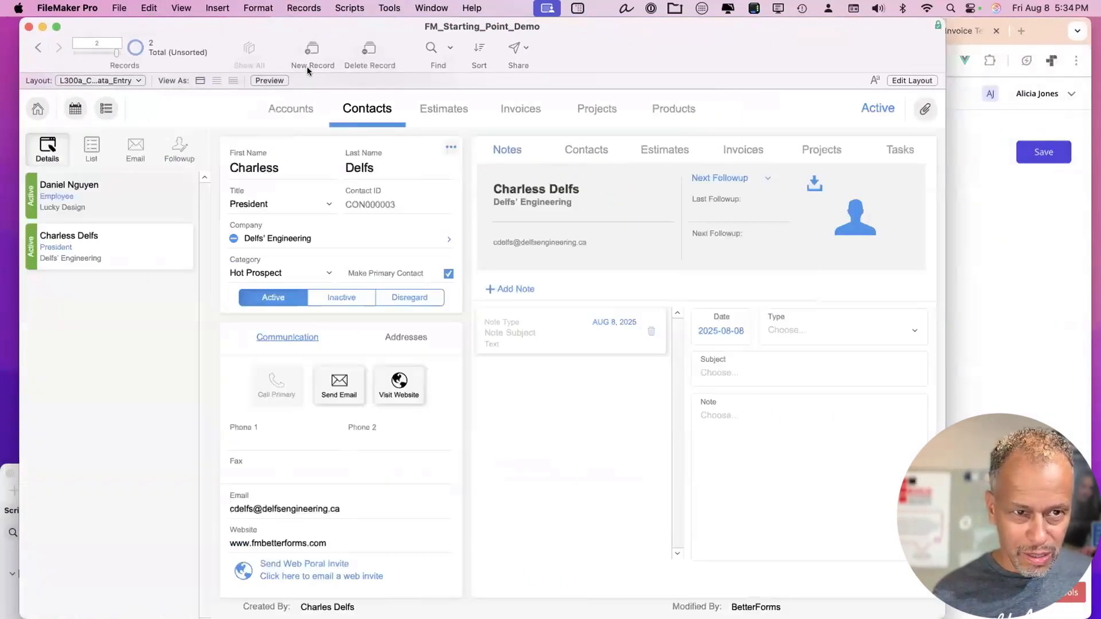
Open the 5:34:09 PM save hook in the BetterForms helper Inbox and review its model data.
click(109, 400)
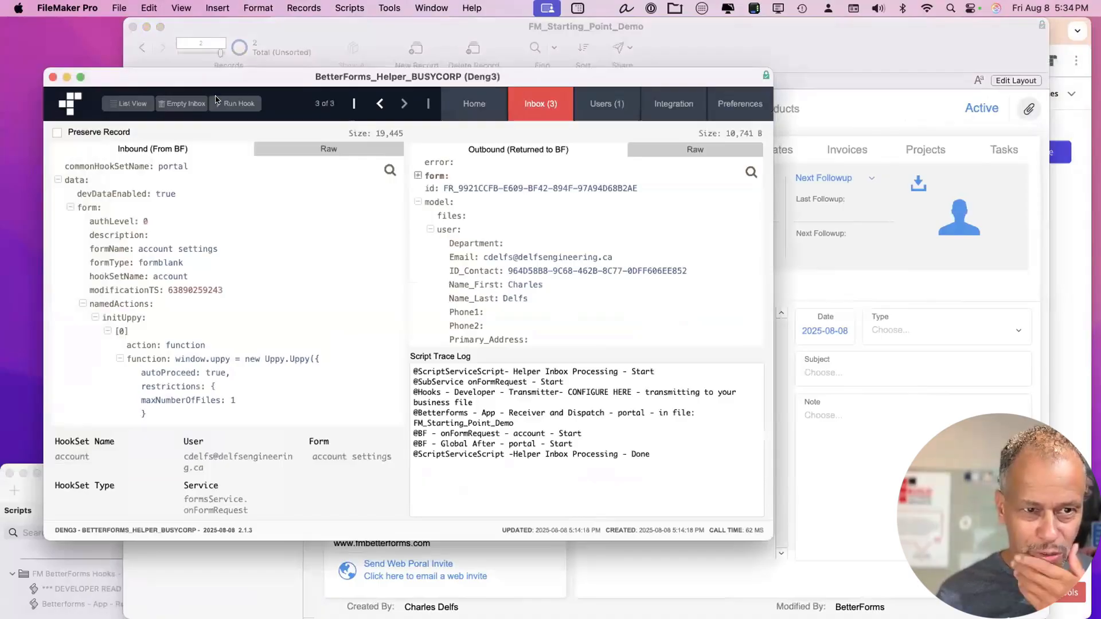
click(129, 103)
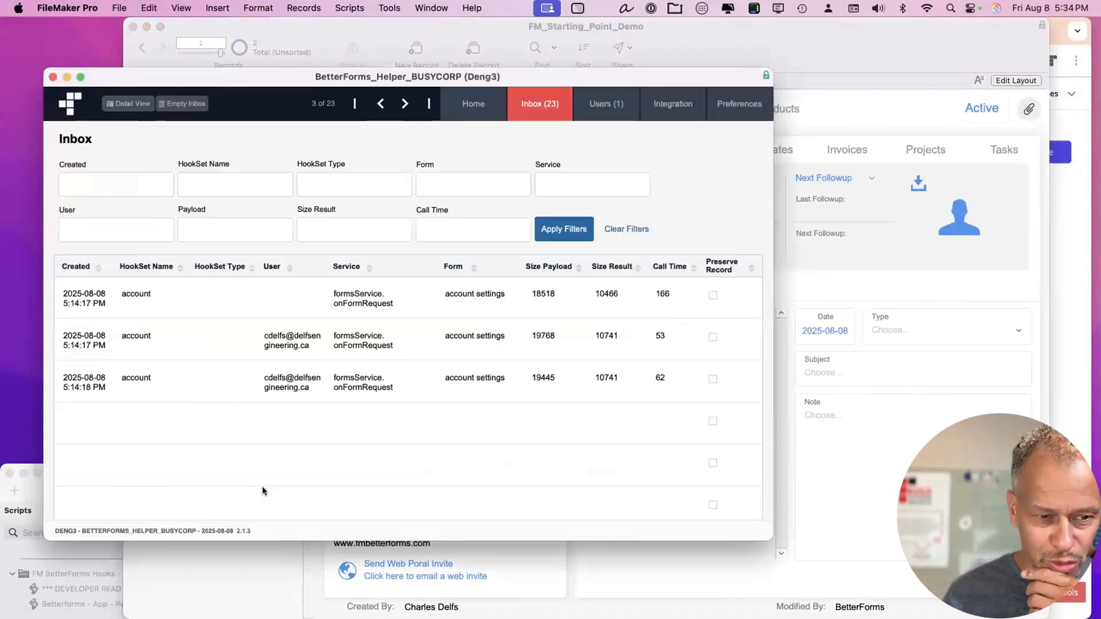
scroll(215, 490, down, 10)
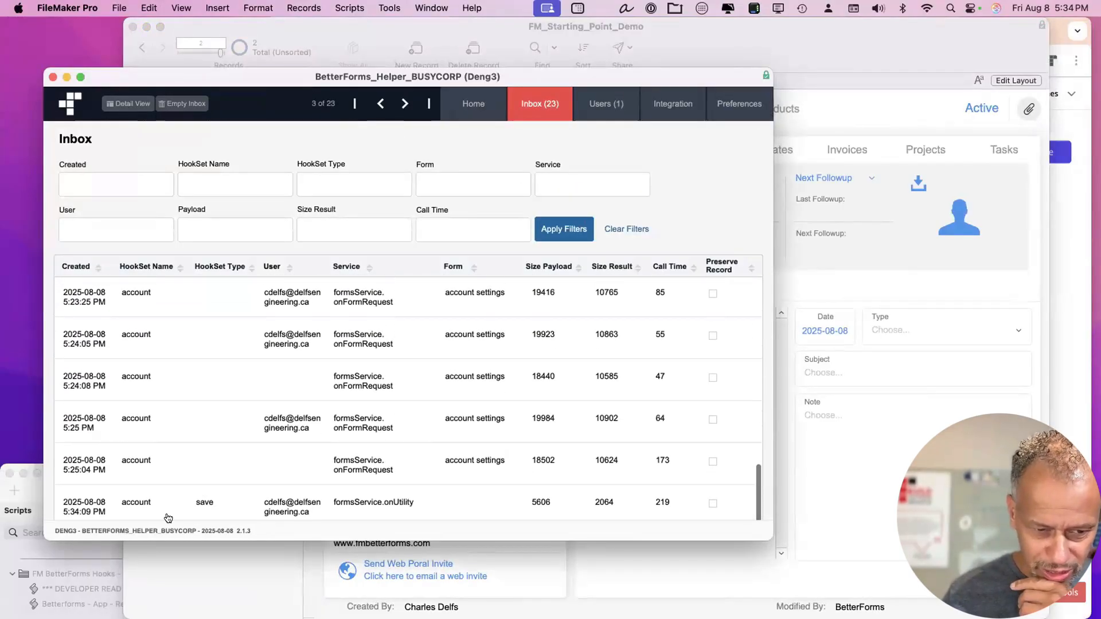
click(258, 510)
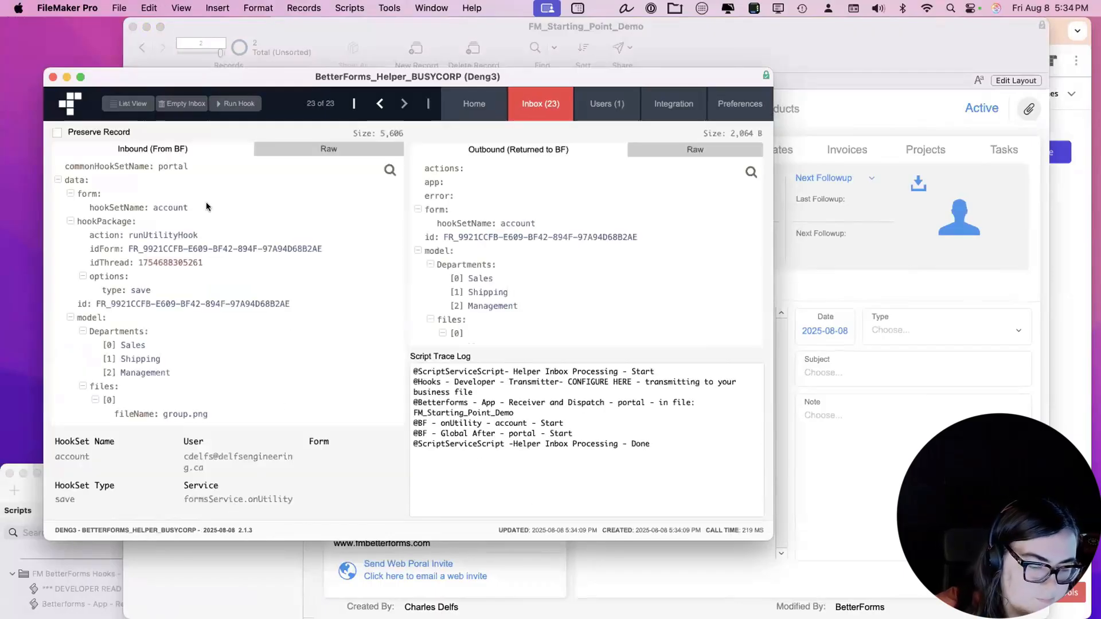
scroll(115, 264, down, 3)
drag(105, 218, 215, 406)
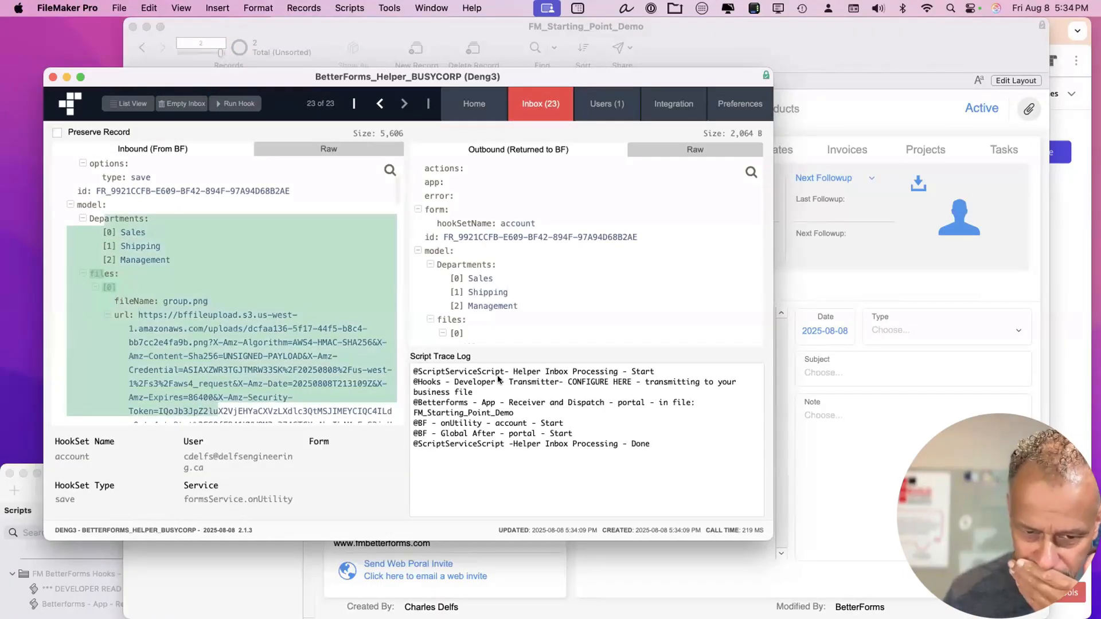
drag(552, 74, 543, 94)
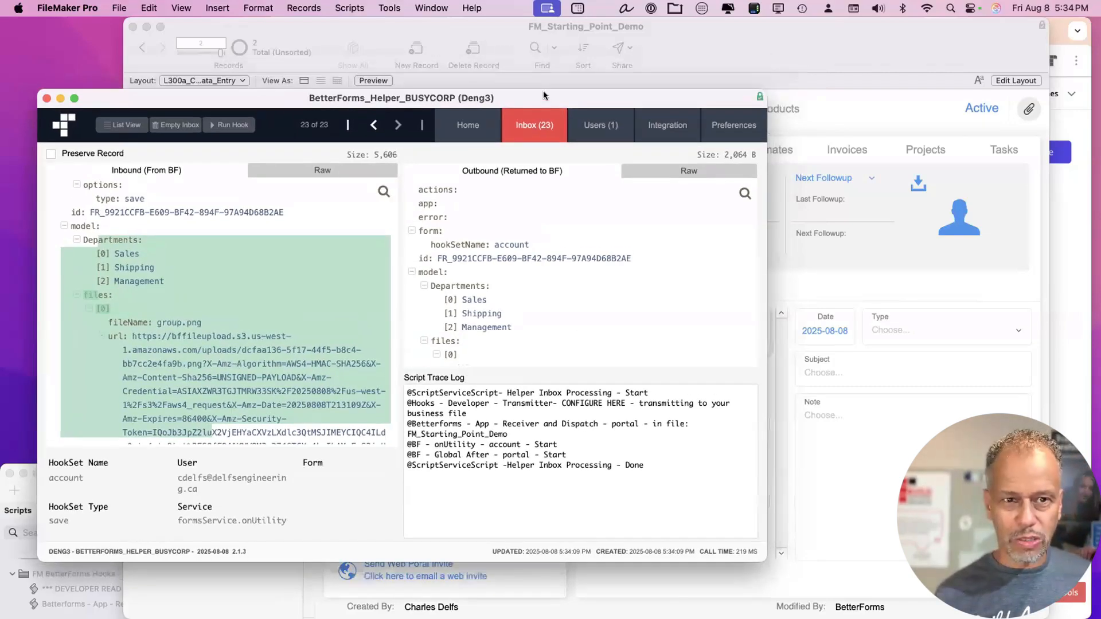
Set a breakpoint on line 12 of BF - onUtility - account and replay the hook under the debugger.
click(442, 30)
key(super+shift+s)
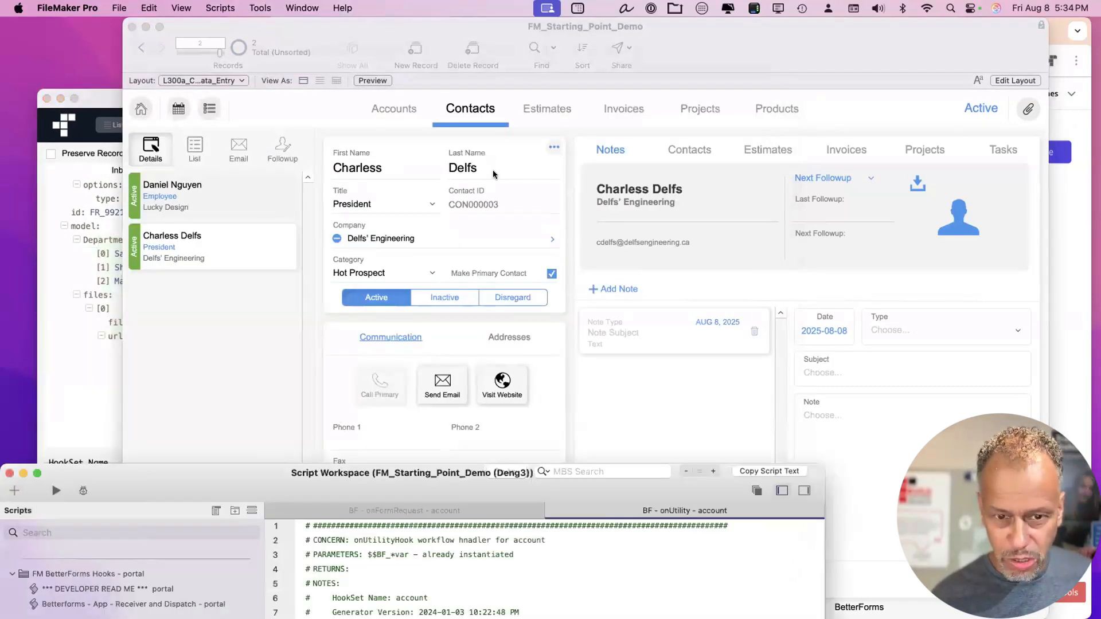
mouse_move(248, 459)
mouse_down()
mouse_move(437, 16)
mouse_move(409, 16)
mouse_up()
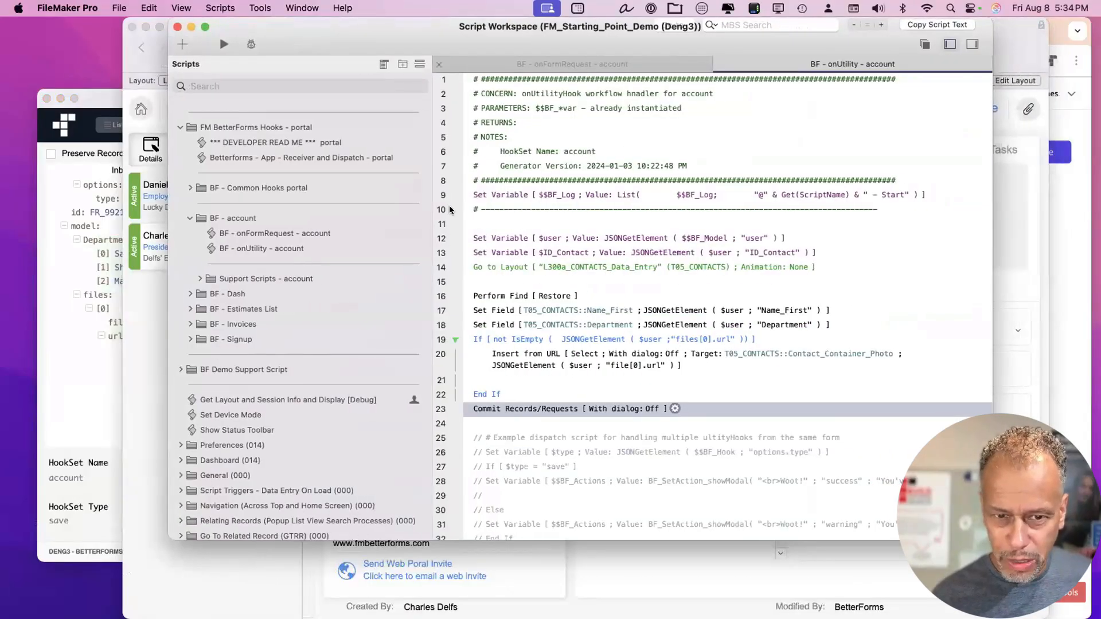
click(441, 239)
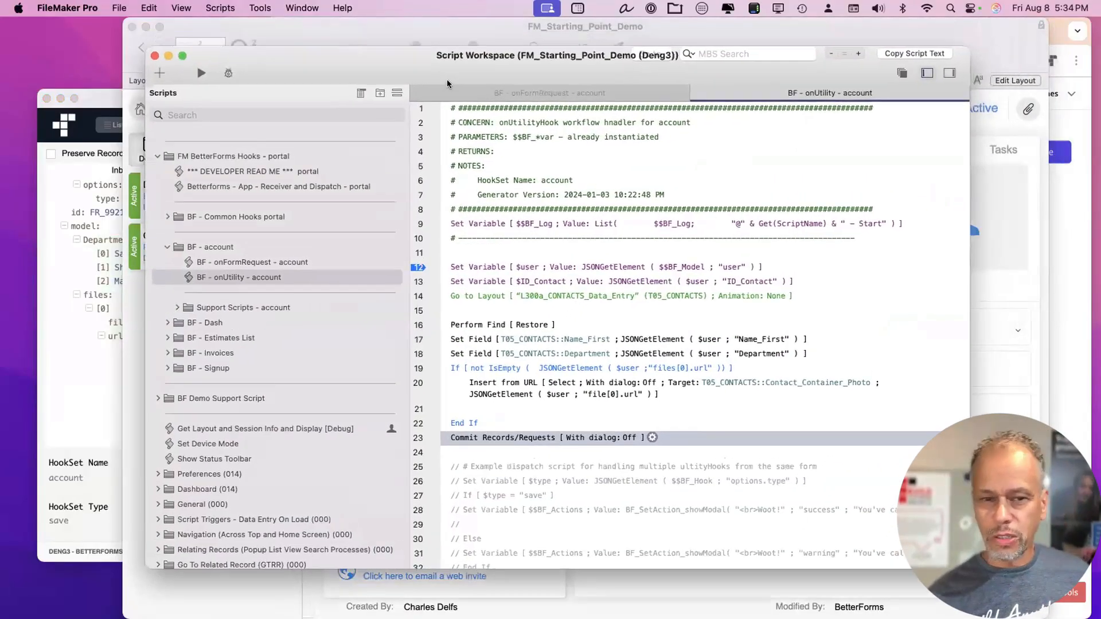
drag(477, 36, 466, 89)
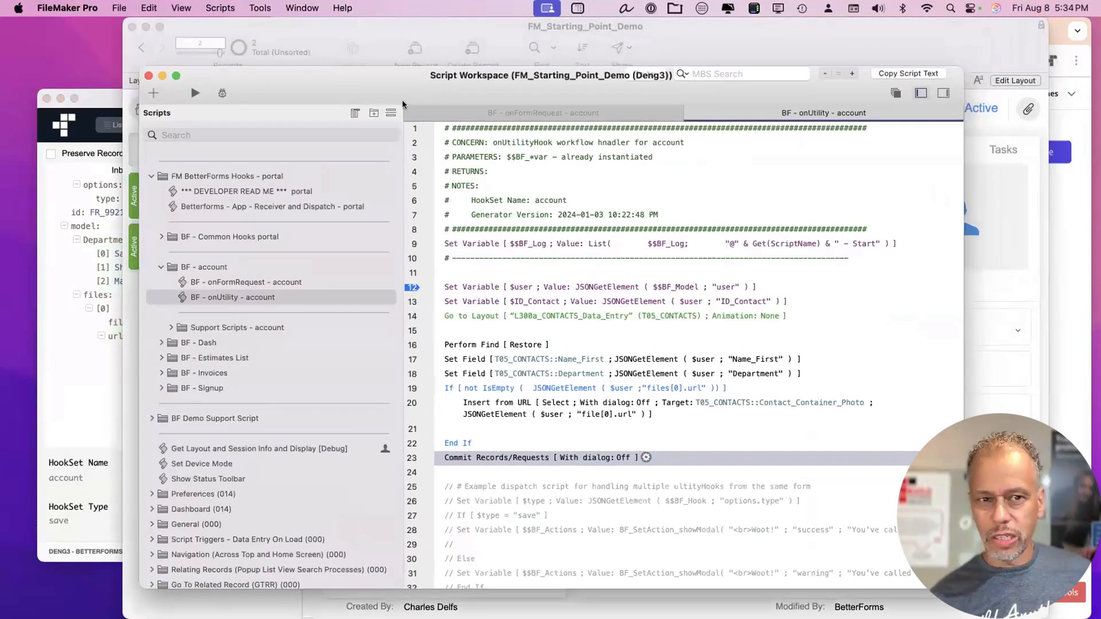
drag(399, 110, 399, 123)
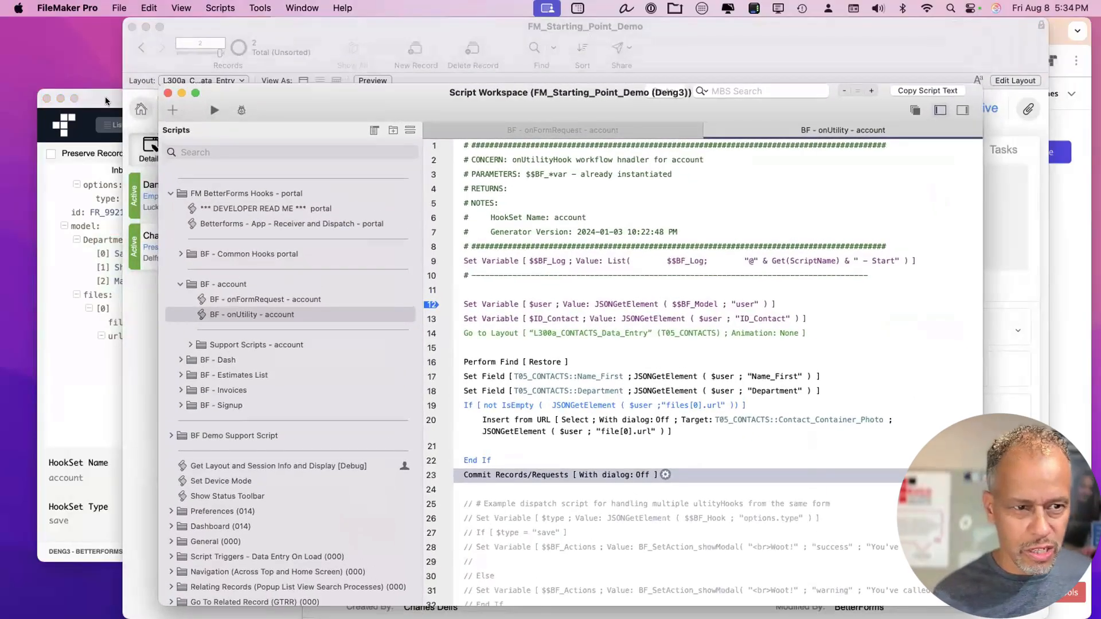
click(108, 99)
click(230, 125)
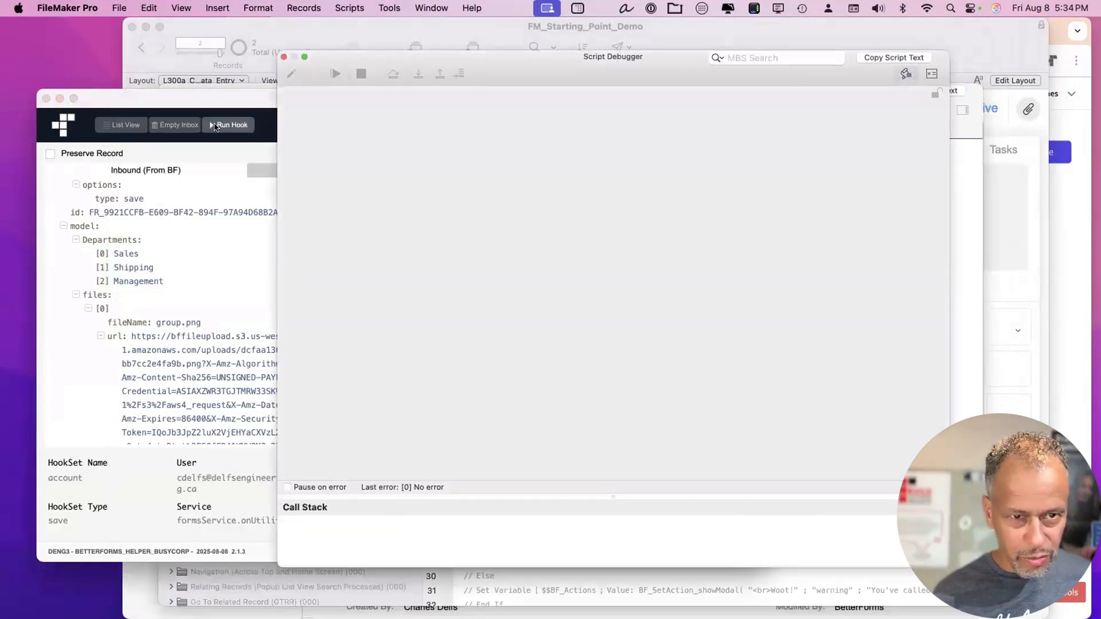
drag(376, 60, 185, 36)
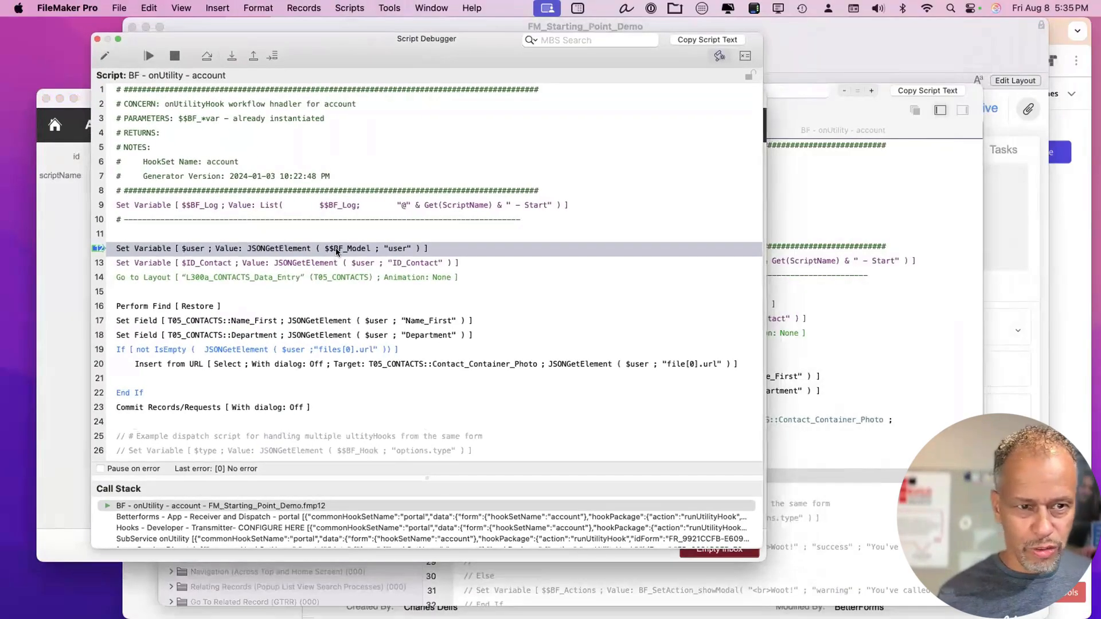
Step the onUtility script through the contact field updates and photo insert to End If.
click(229, 58)
click(229, 58)
click(230, 58)
click(230, 58)
click(230, 58)
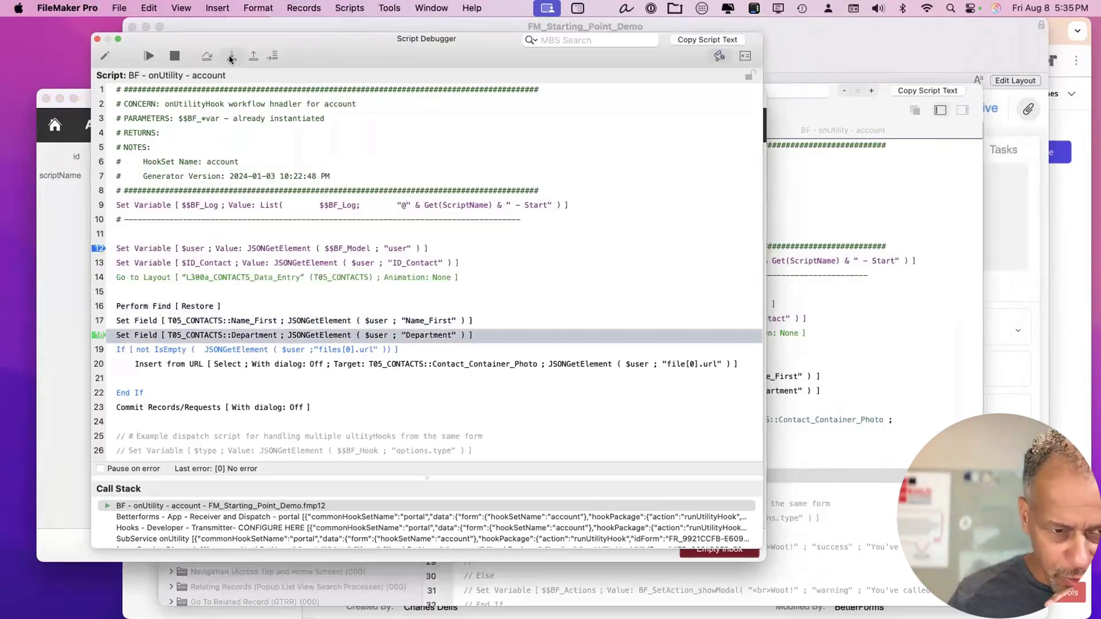
click(230, 58)
click(230, 58)
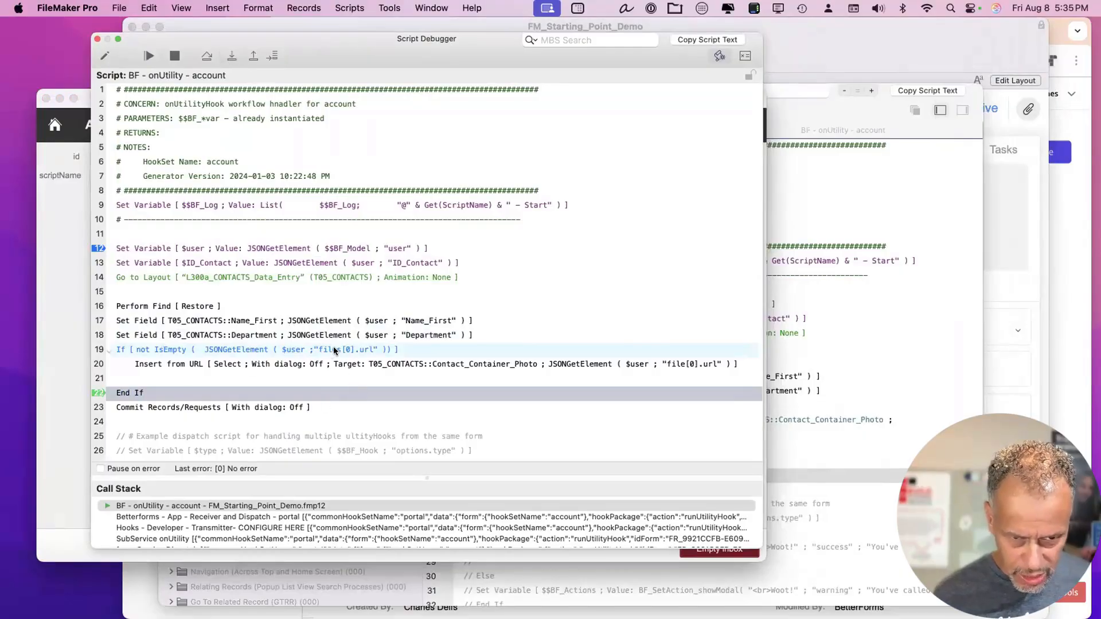
Inspect the full $user JSON in the Data Viewer, then bring the My account page forward.
key(super+shift+d)
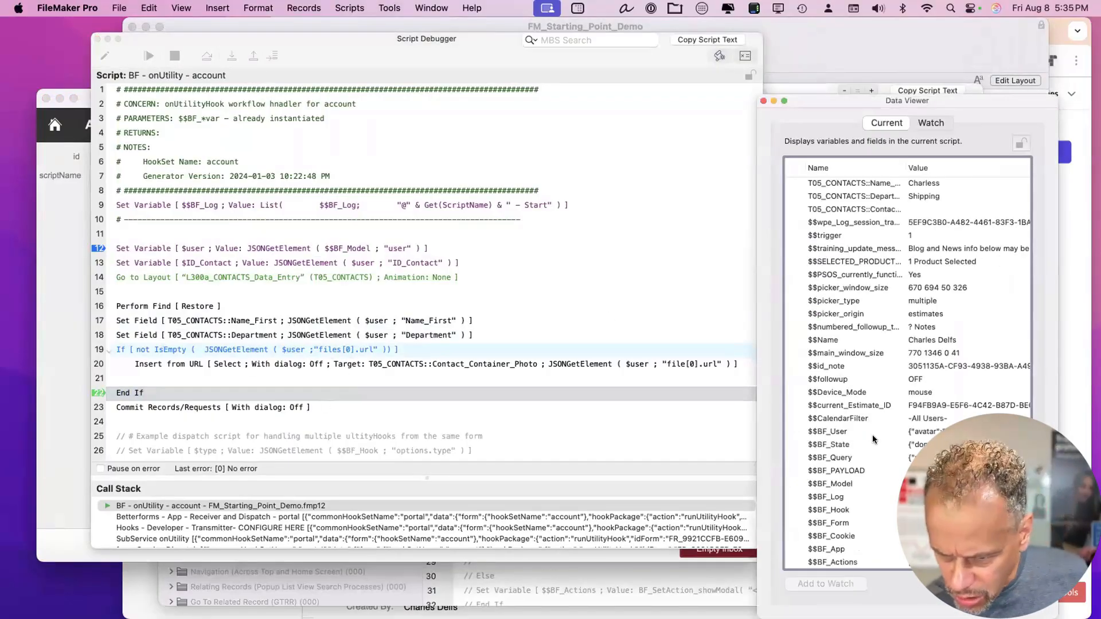
scroll(872, 439, down, 3)
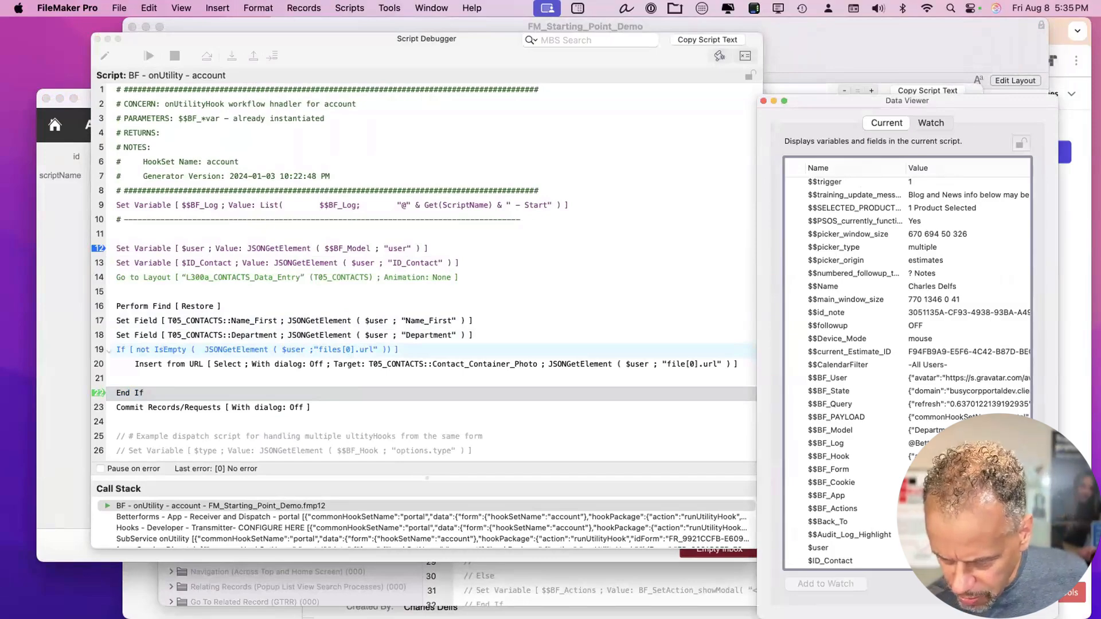
double_click(818, 548)
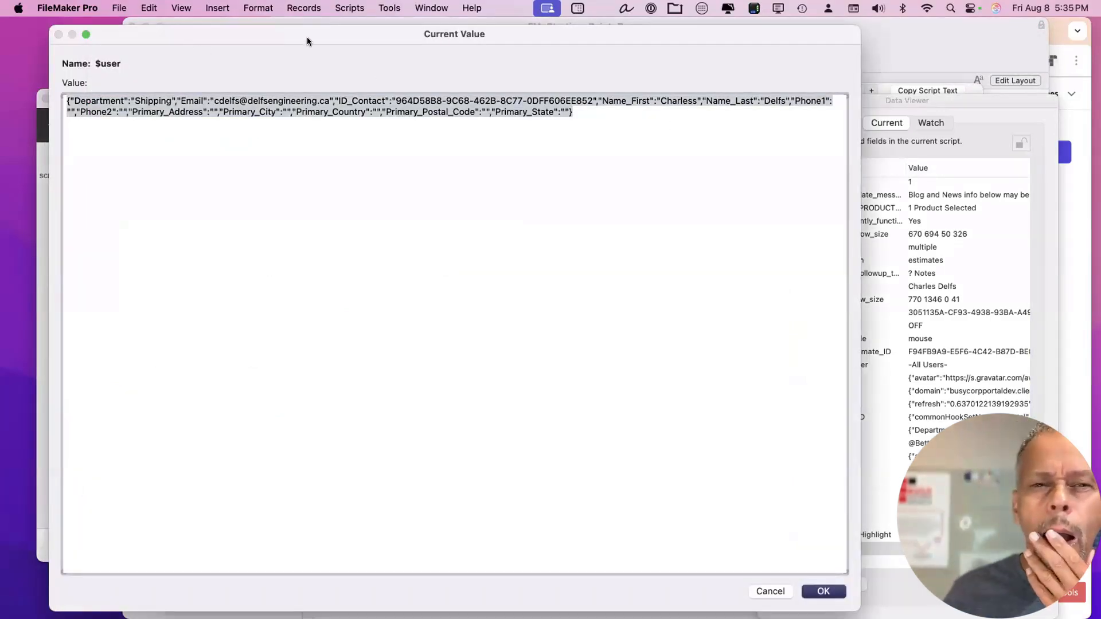
click(769, 591)
click(1064, 383)
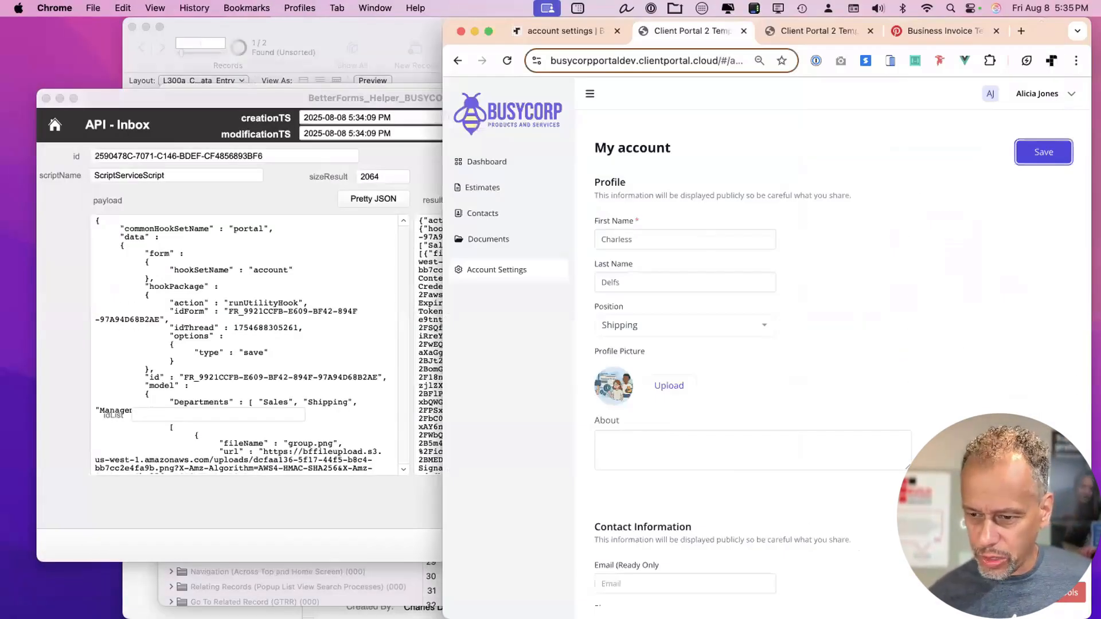
Fold the files and user model nodes in BetterForms Developer Tools, then halt and close the Script Debugger.
key(ctrl+shift+d)
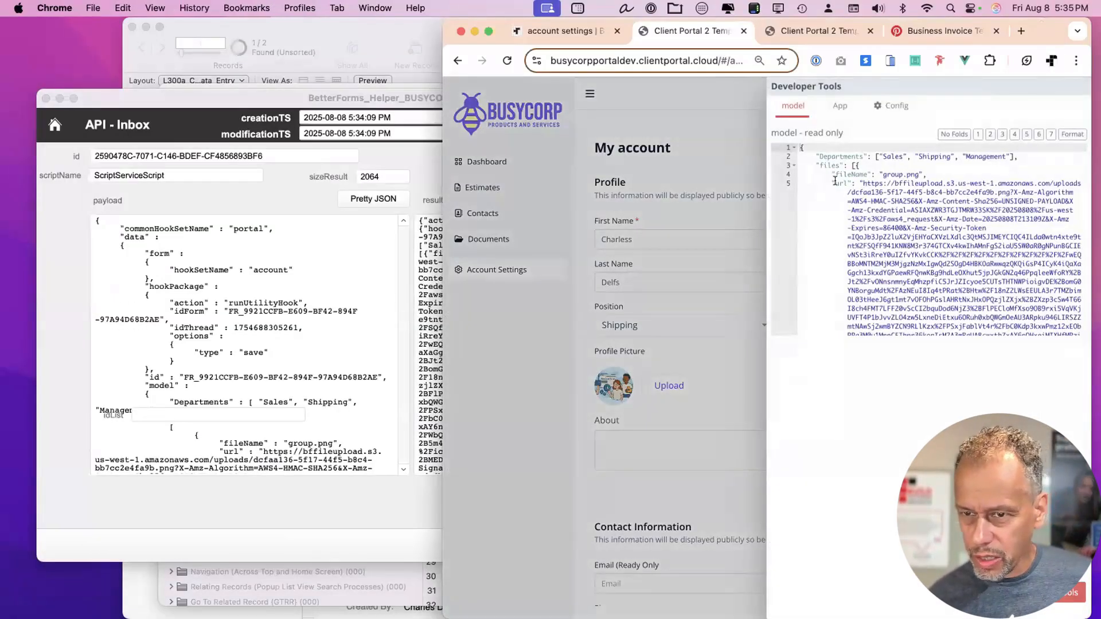
click(794, 166)
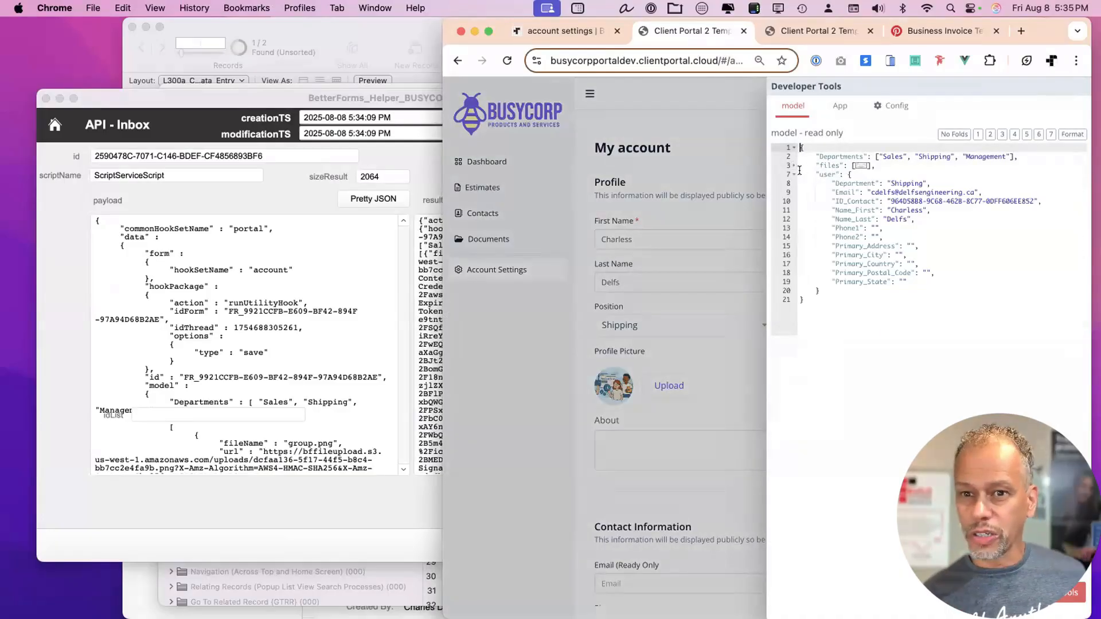
click(792, 175)
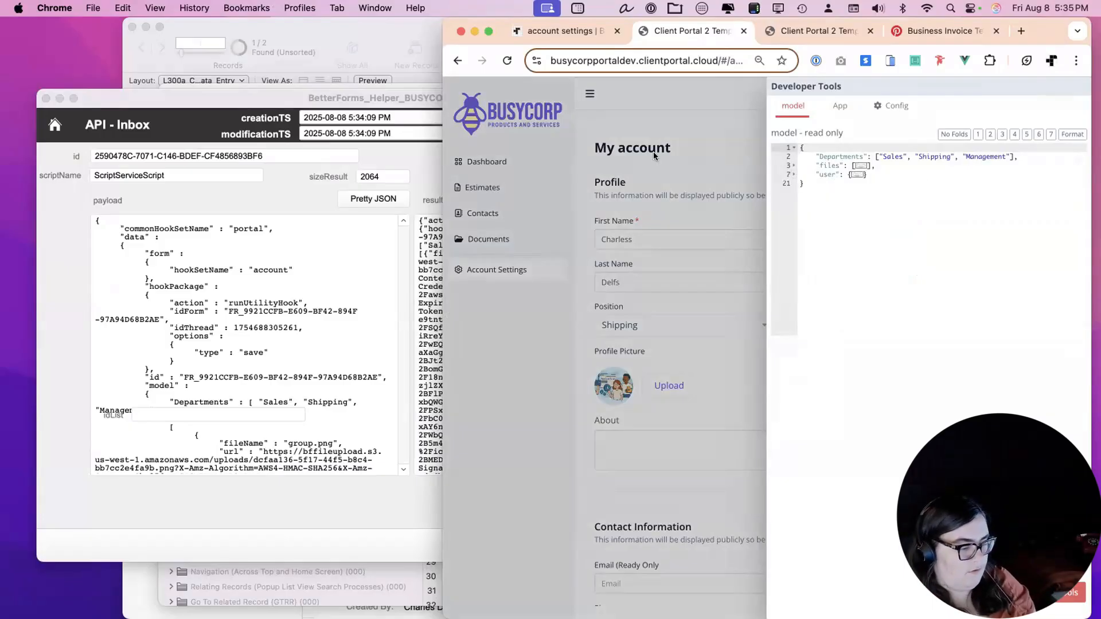
click(510, 207)
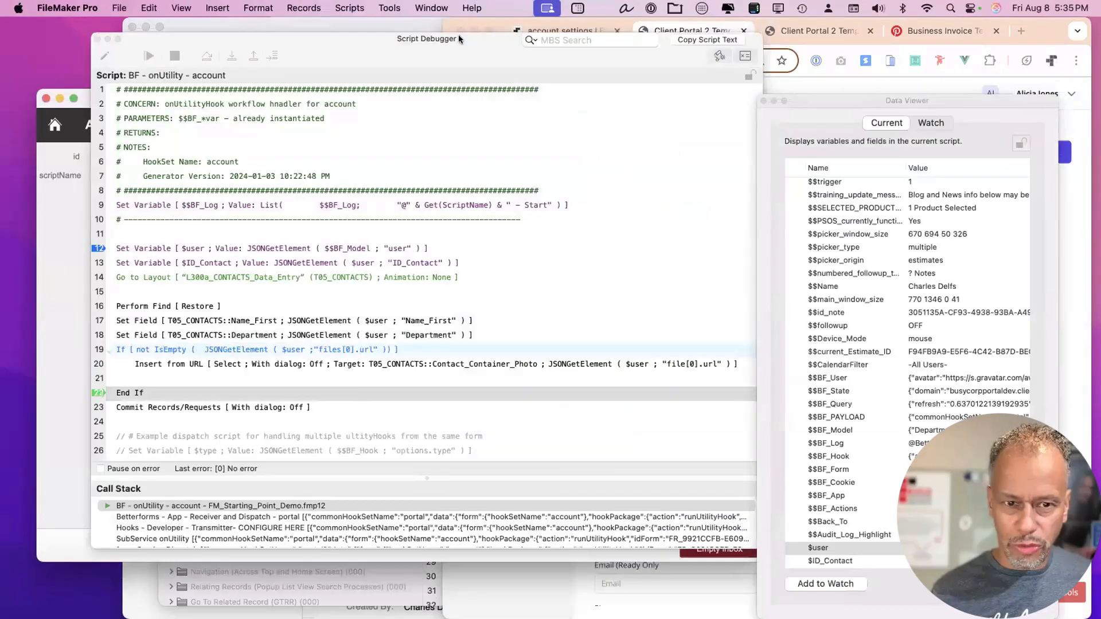
click(170, 55)
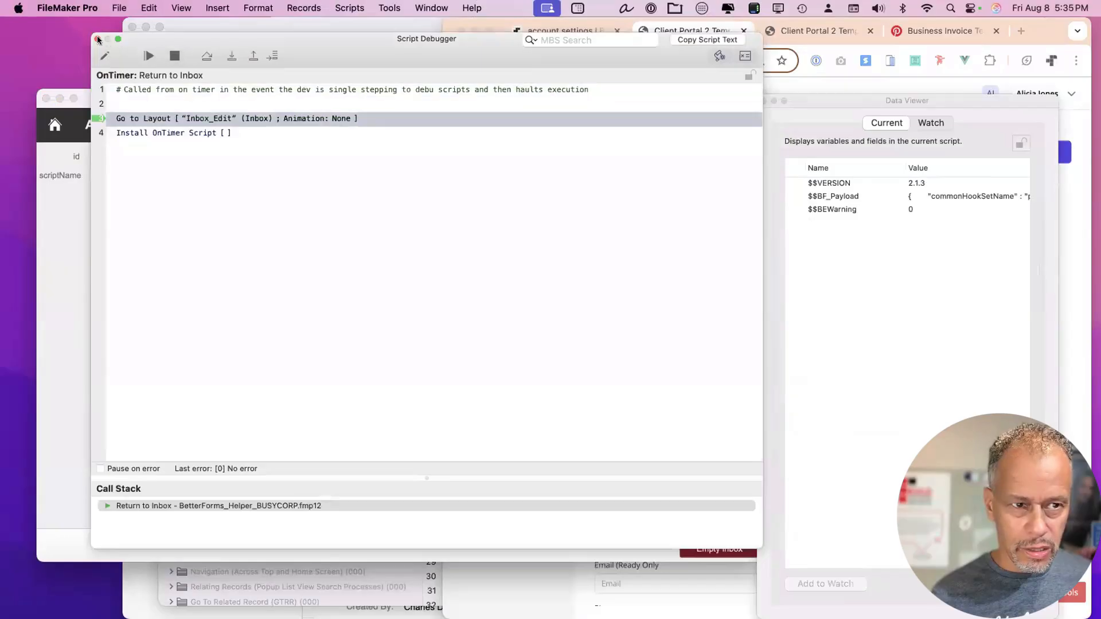
click(97, 38)
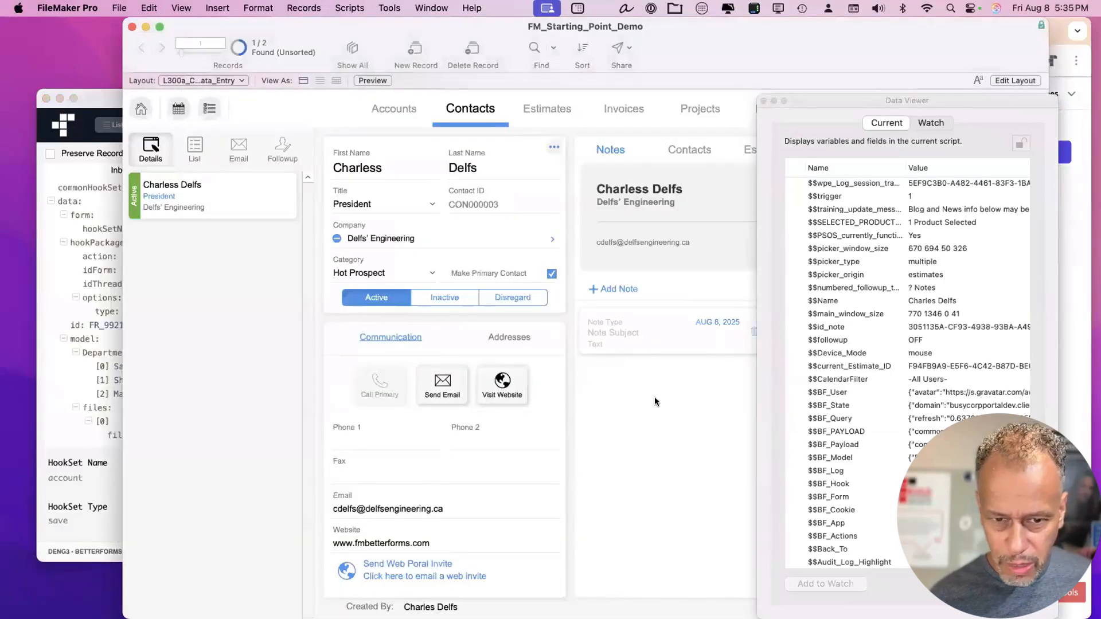
Replace $user with $$BF_Model in line 20's Insert from URL calculation and save.
key(super+shift+s)
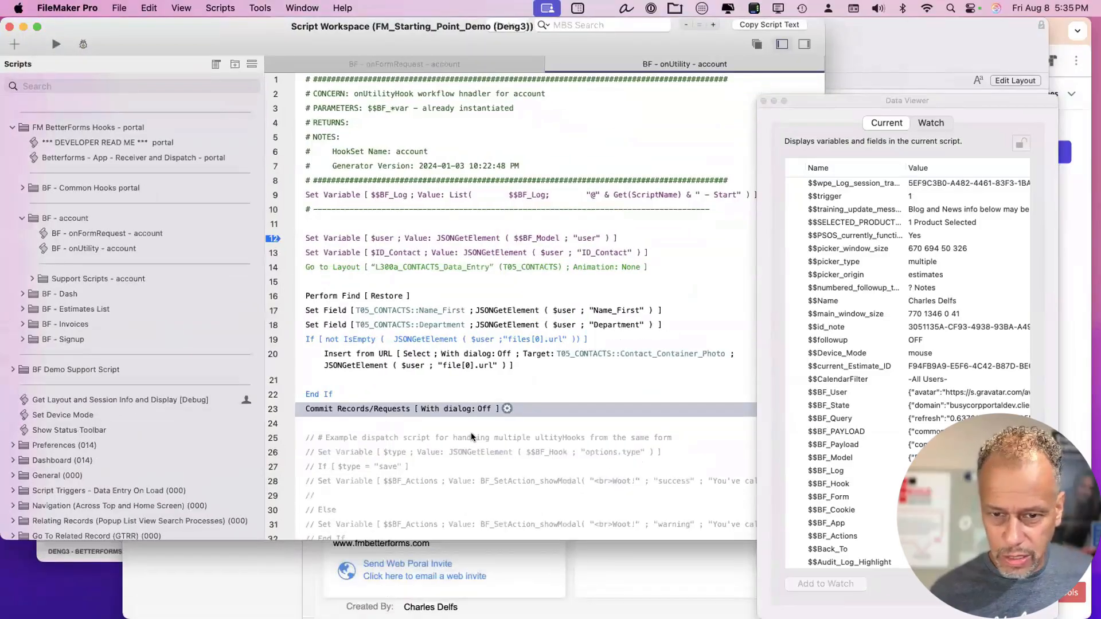
scroll(490, 419, down, 1)
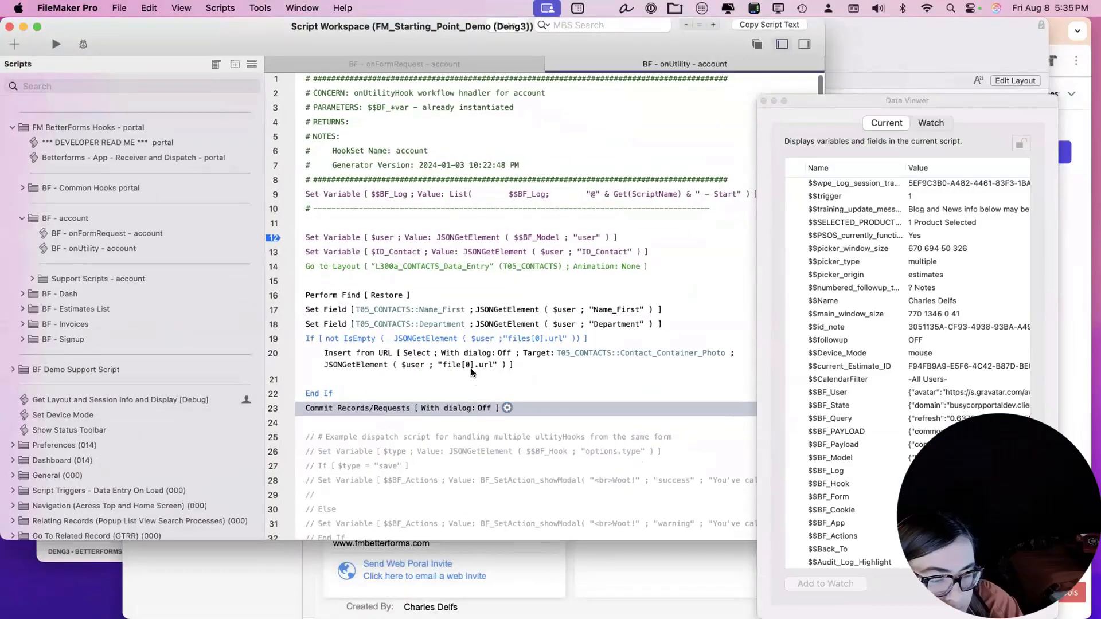
double_click(501, 351)
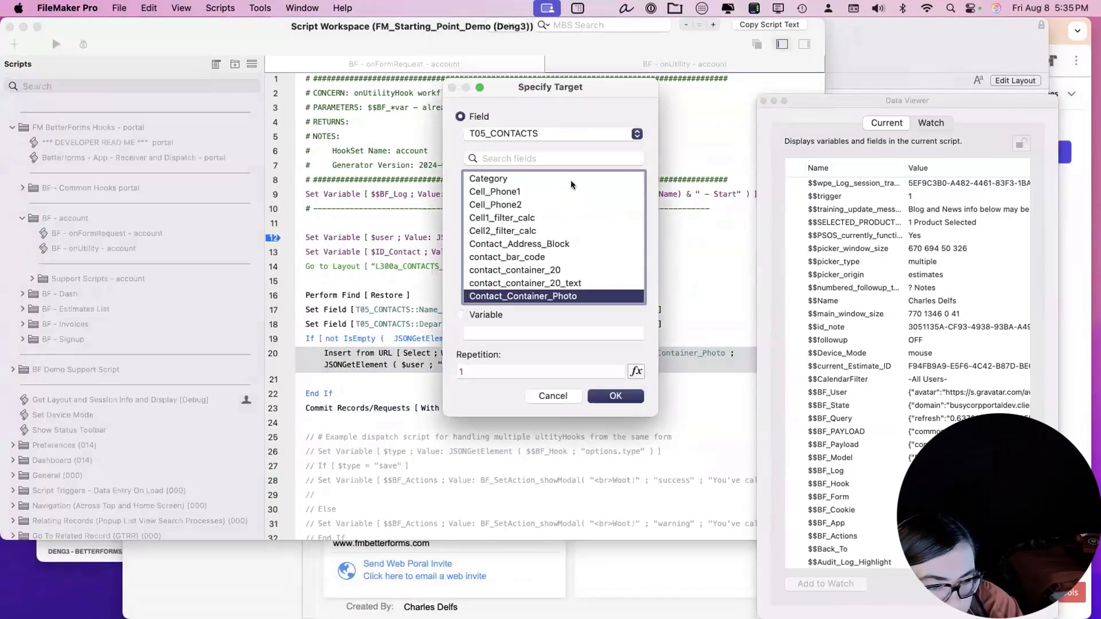
click(552, 396)
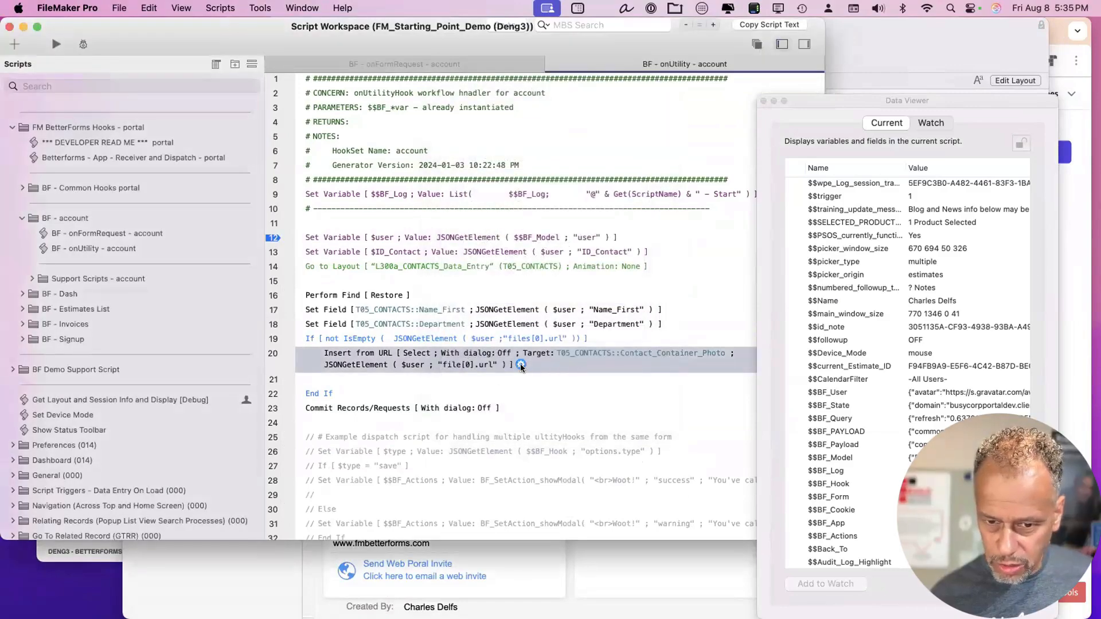
click(520, 364)
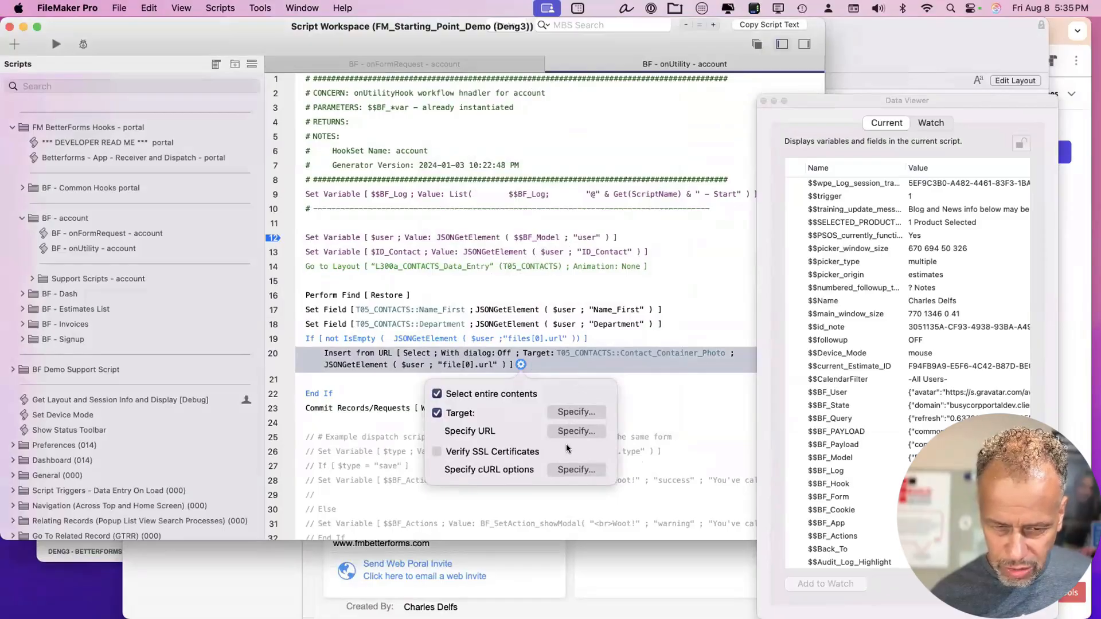
click(573, 430)
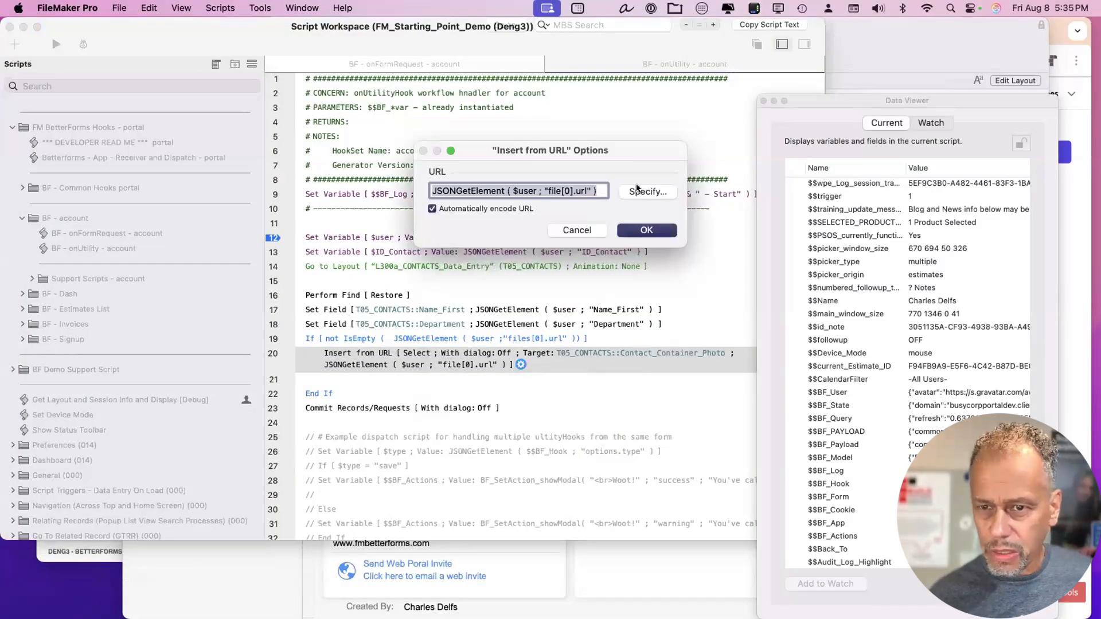
click(637, 191)
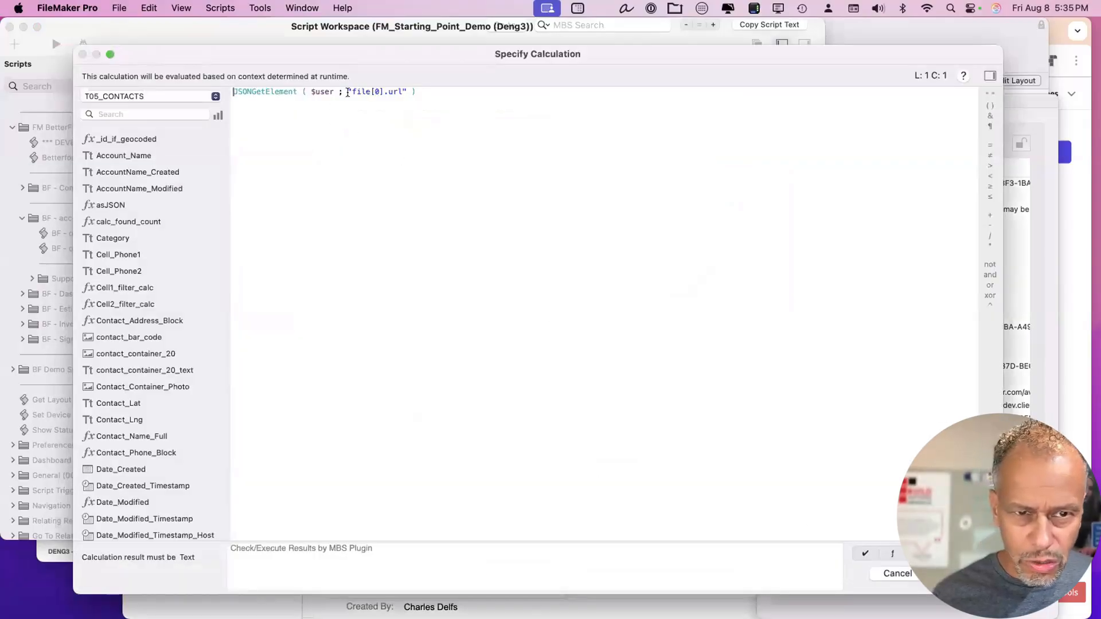
drag(333, 90, 305, 90)
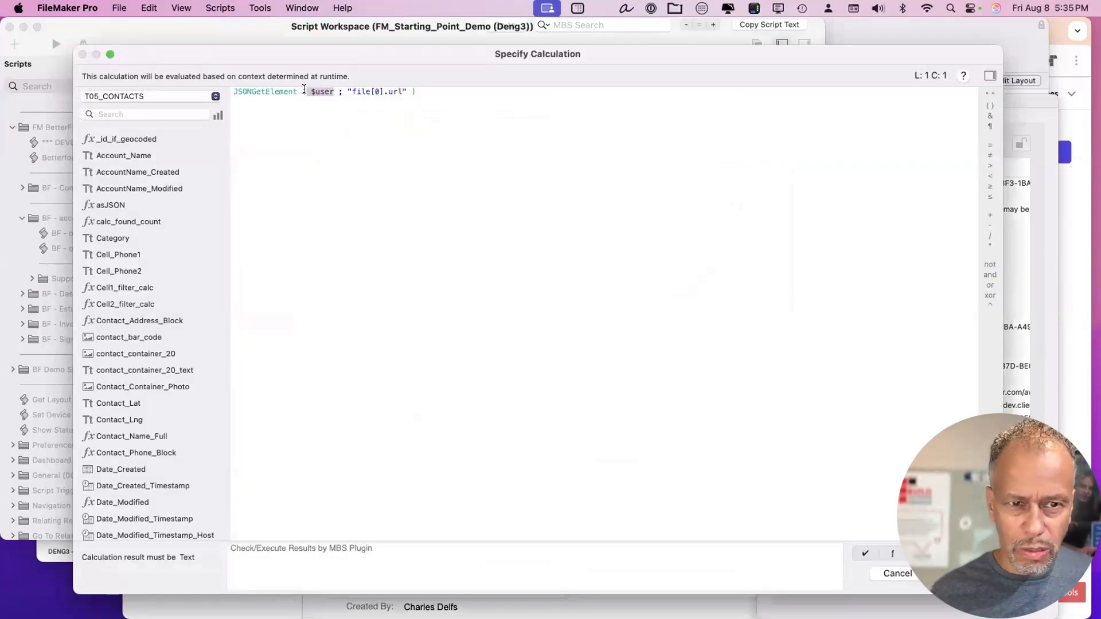
text($$BF_Mode)
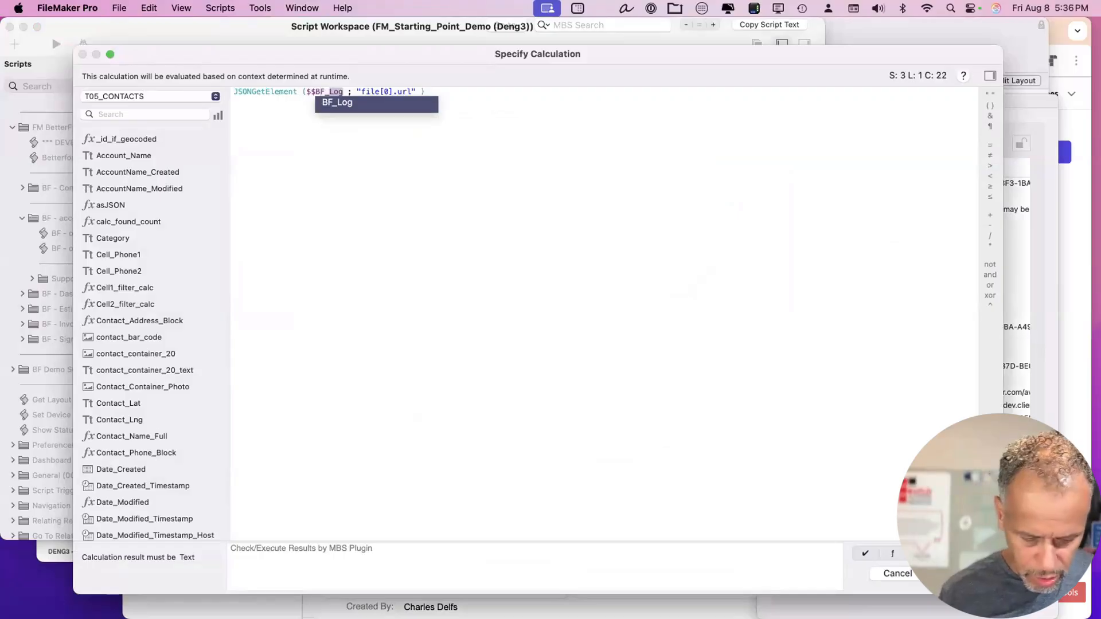
text(l)
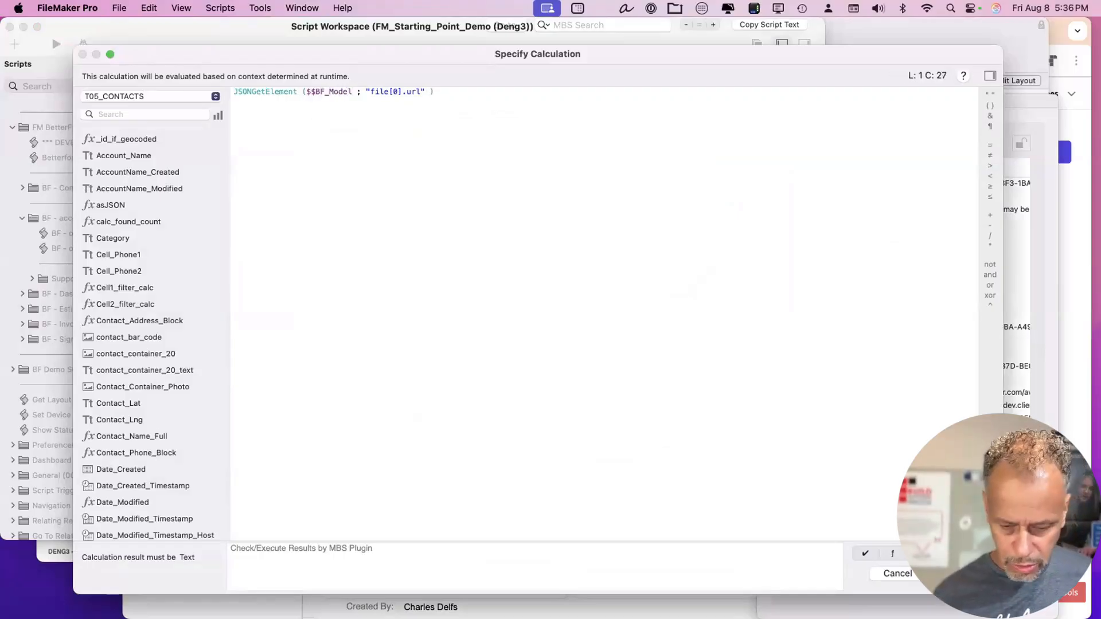
key(Return)
key(Return)
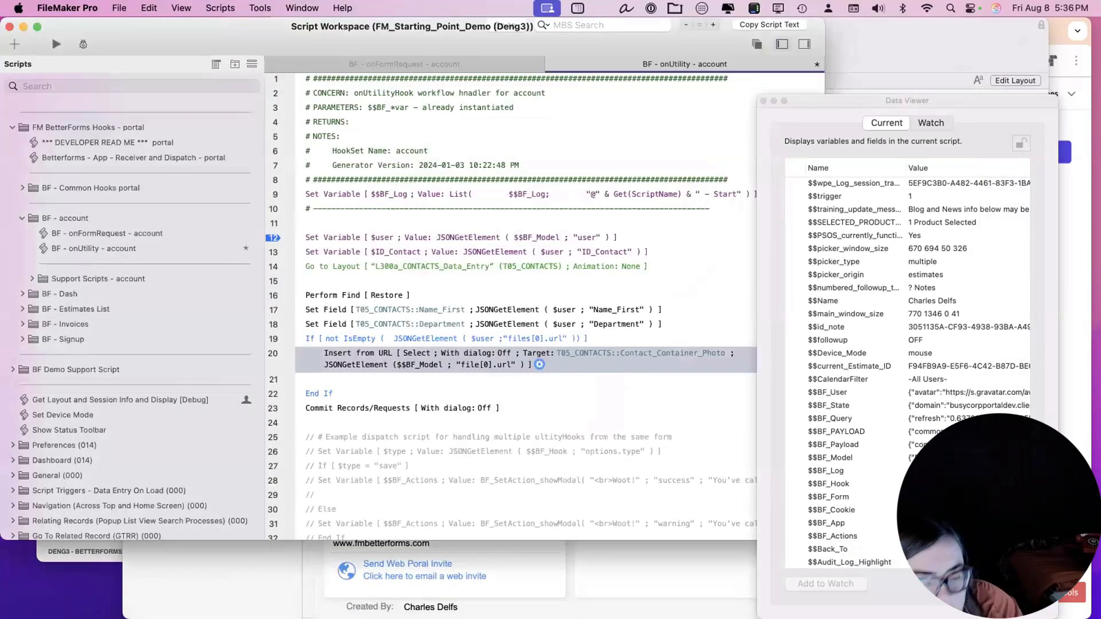
key(super+s)
Switch line 19's If condition from $user to $$BF_Model and save the script.
drag(362, 35, 361, 194)
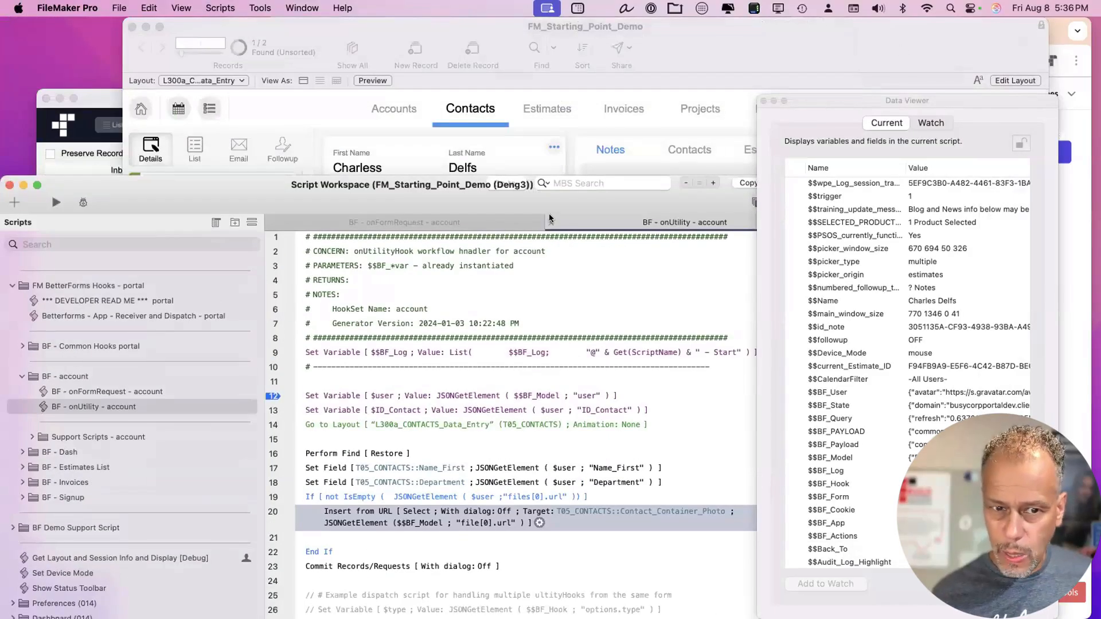
drag(549, 194, 549, 171)
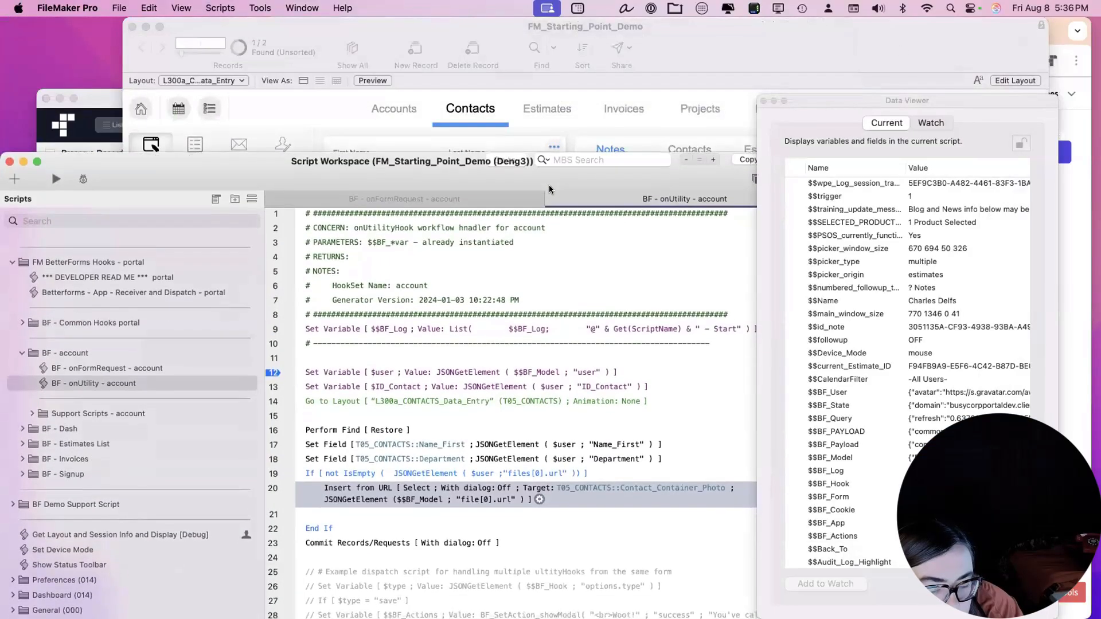
click(509, 472)
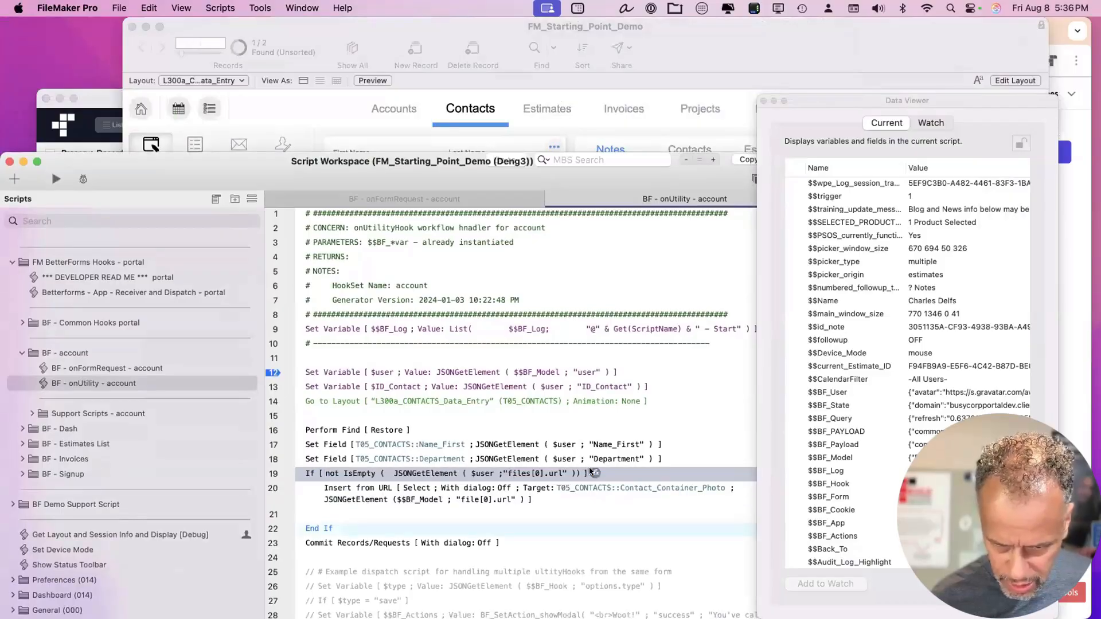
click(591, 469)
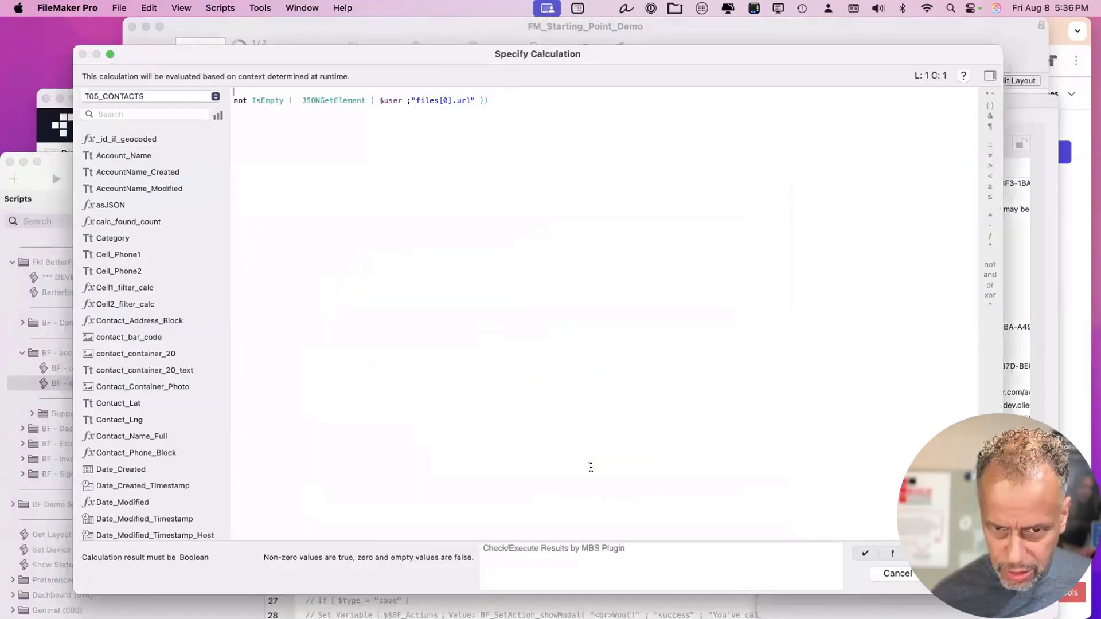
double_click(388, 96)
text($BF_M)
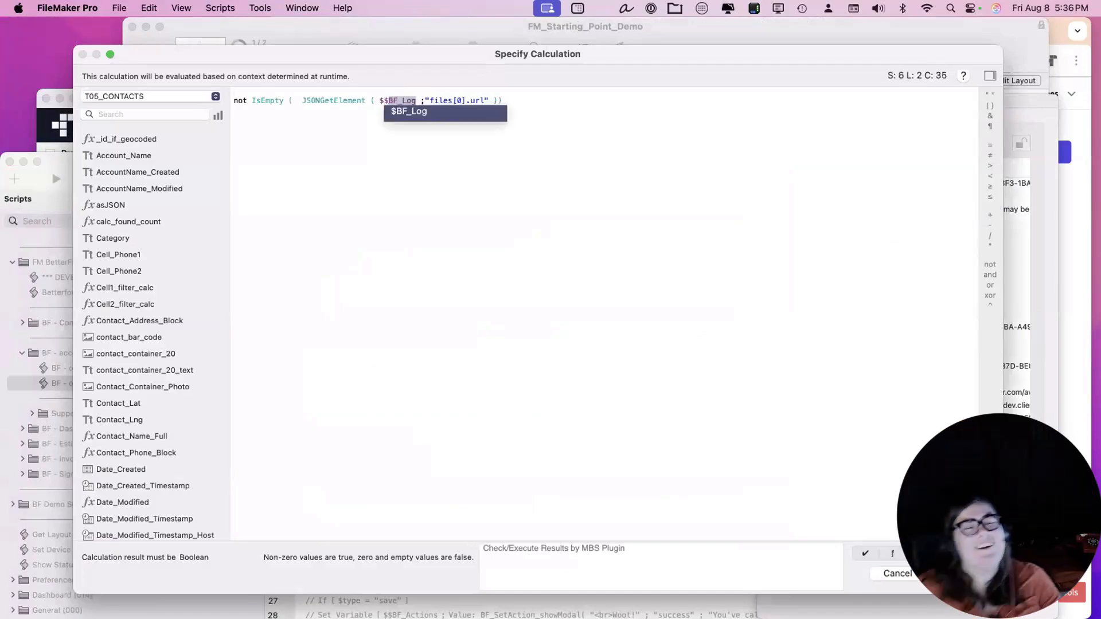
text(odel)
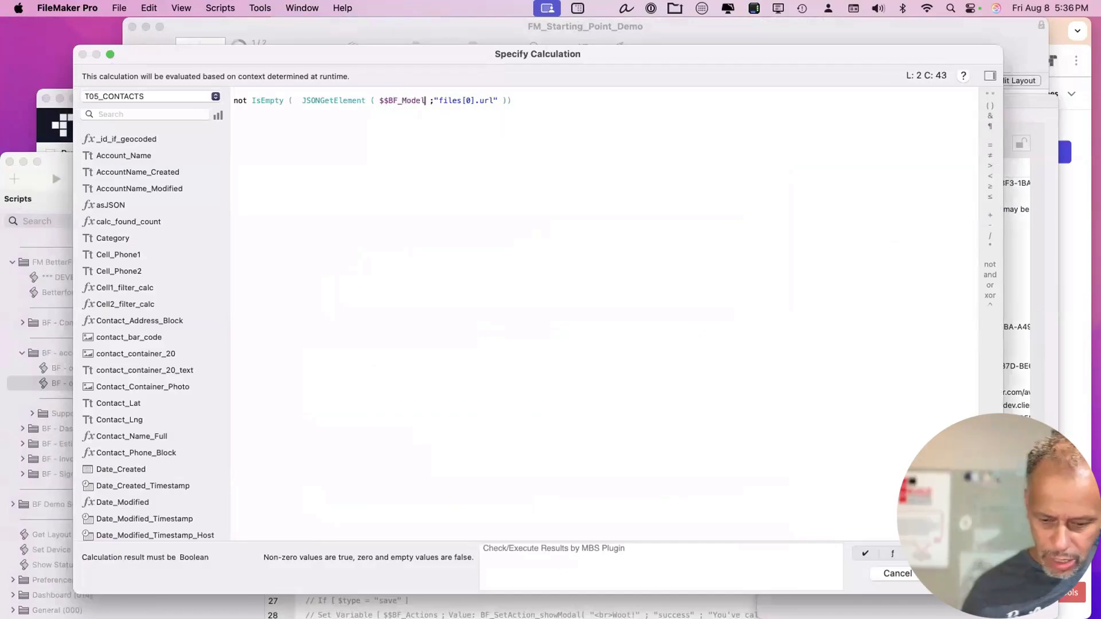
key(KP_Enter)
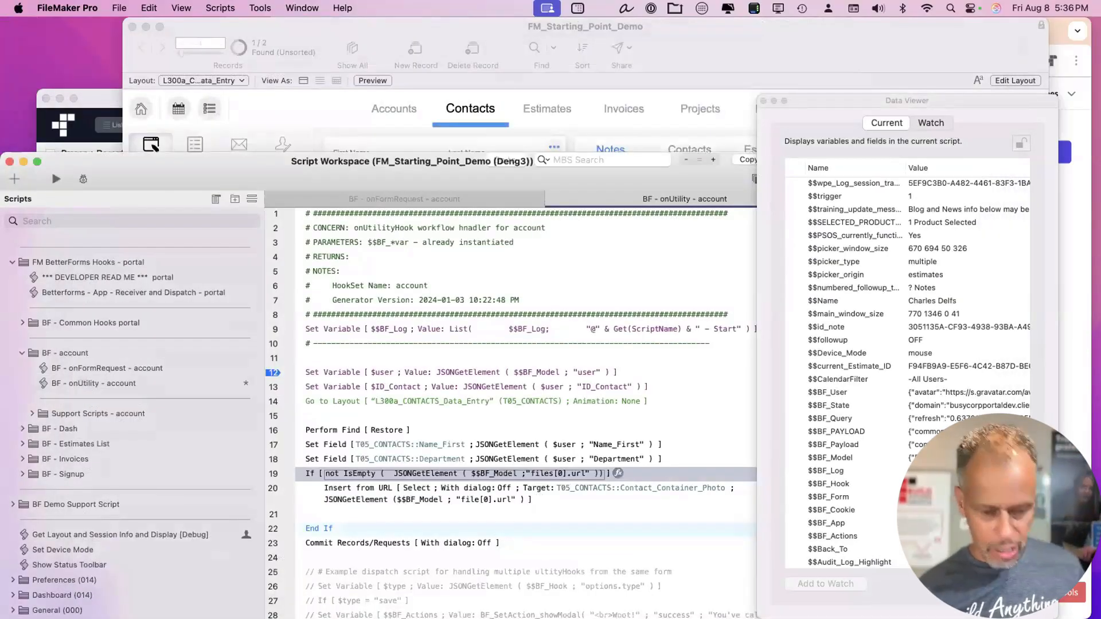
key(super+s)
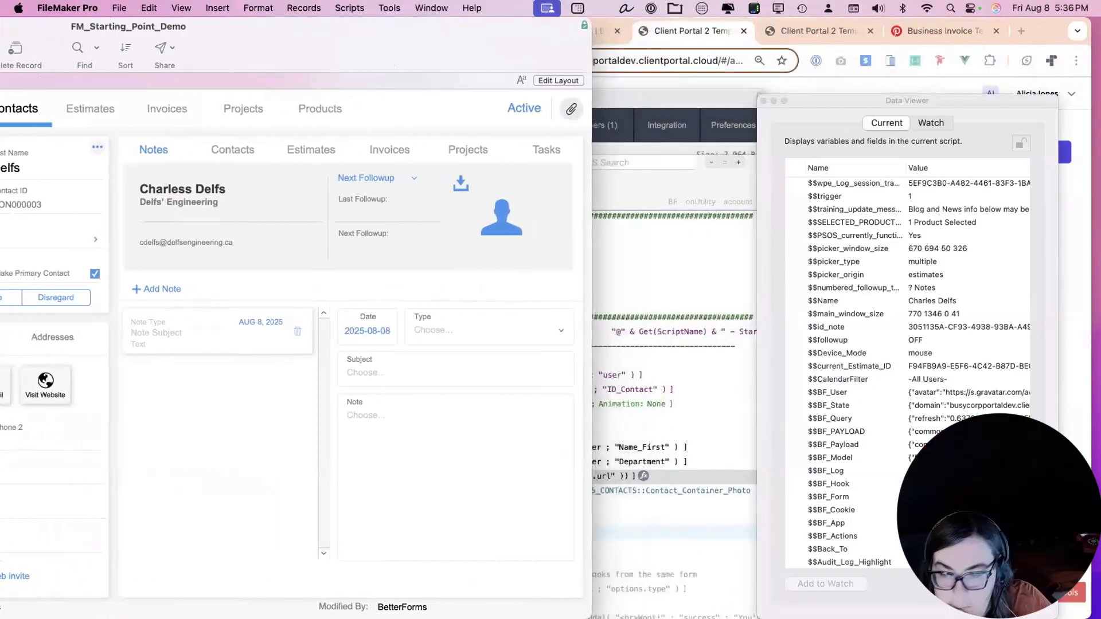
Submit the My account form in the portal again to fire the account save hook.
click(872, 275)
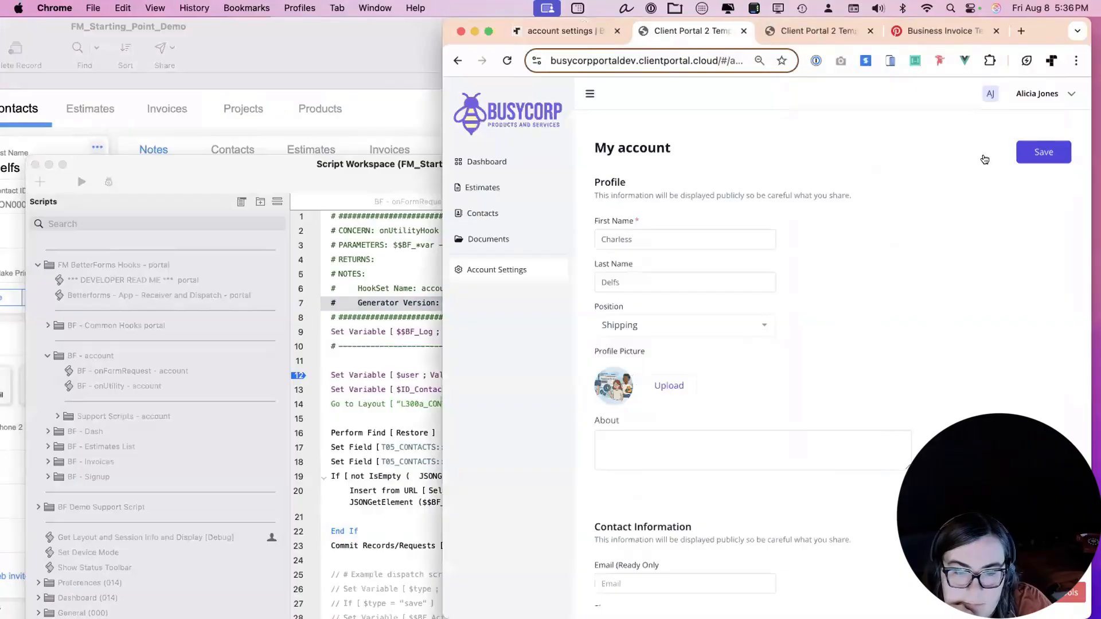
drag(1020, 28, 989, 30)
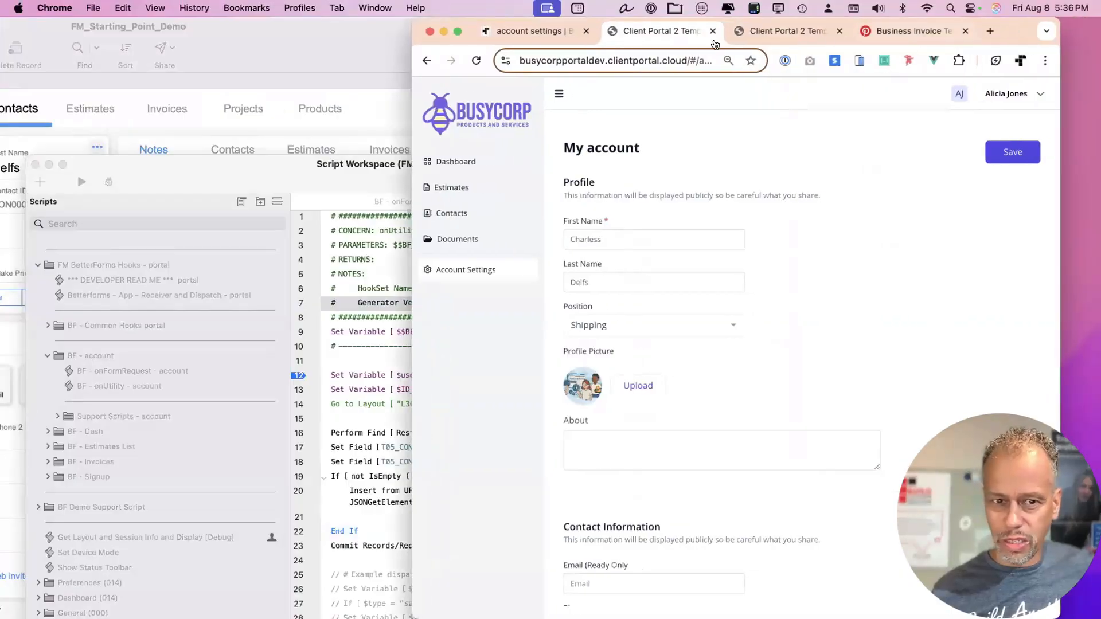
click(208, 308)
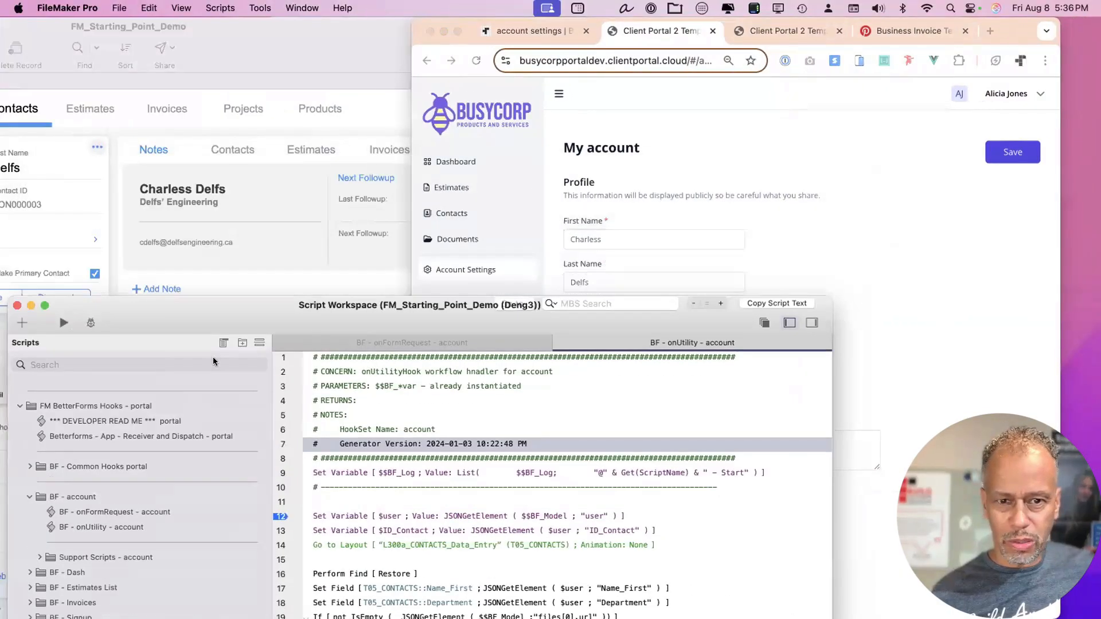
drag(1000, 31, 997, 273)
click(977, 378)
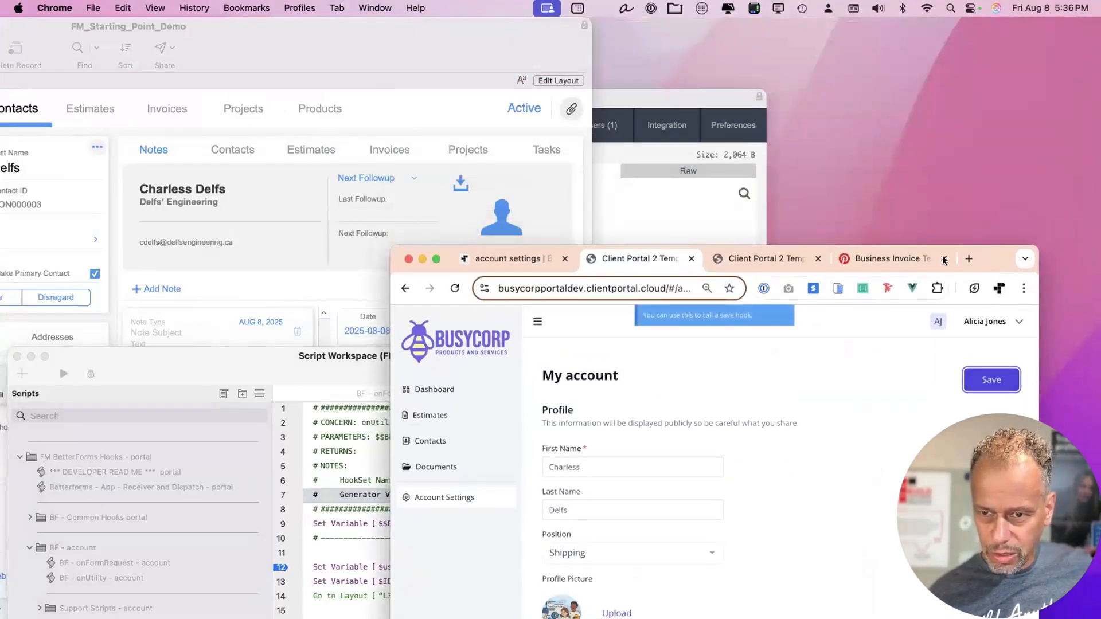
drag(986, 263, 997, 248)
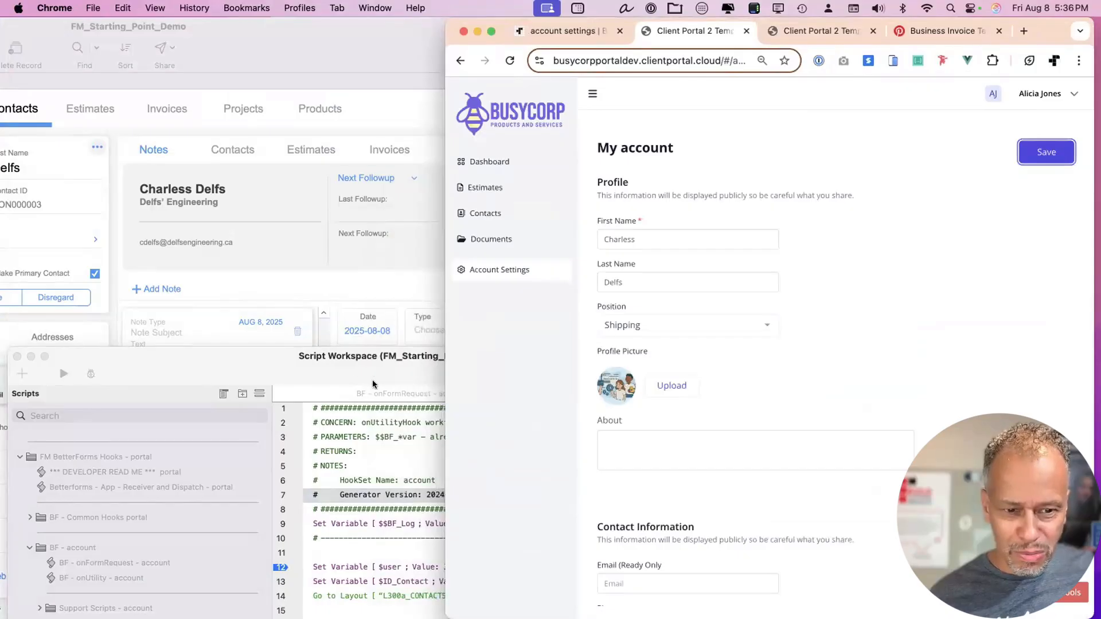
Maximize the FileMaker Contacts window and bring up the BetterForms helper with script debugging.
click(373, 384)
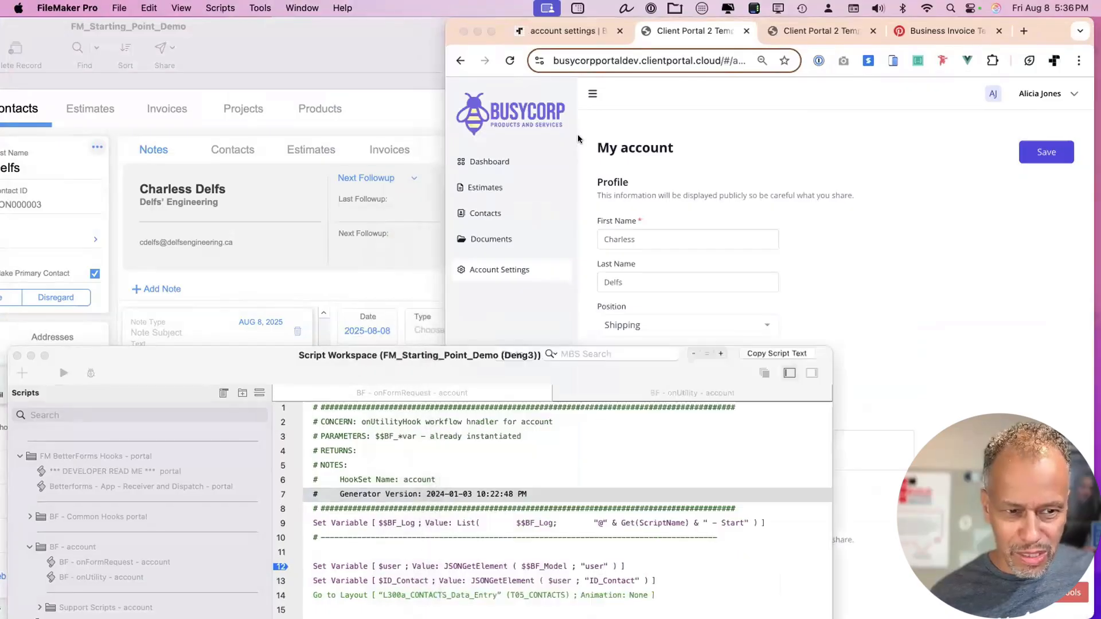
drag(108, 27, 288, 22)
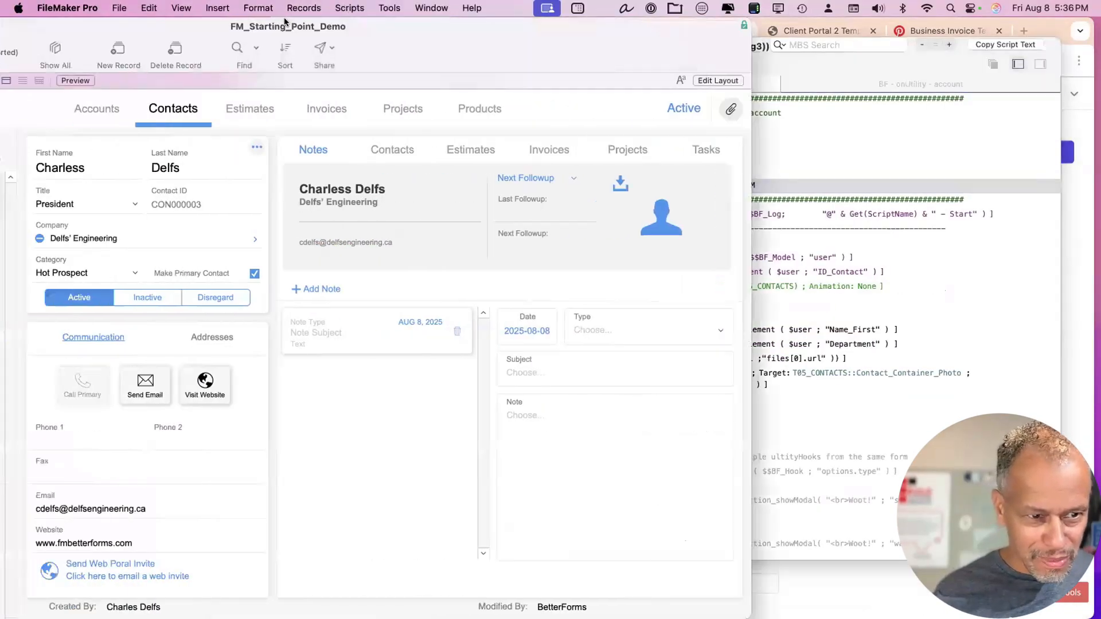
double_click(161, 24)
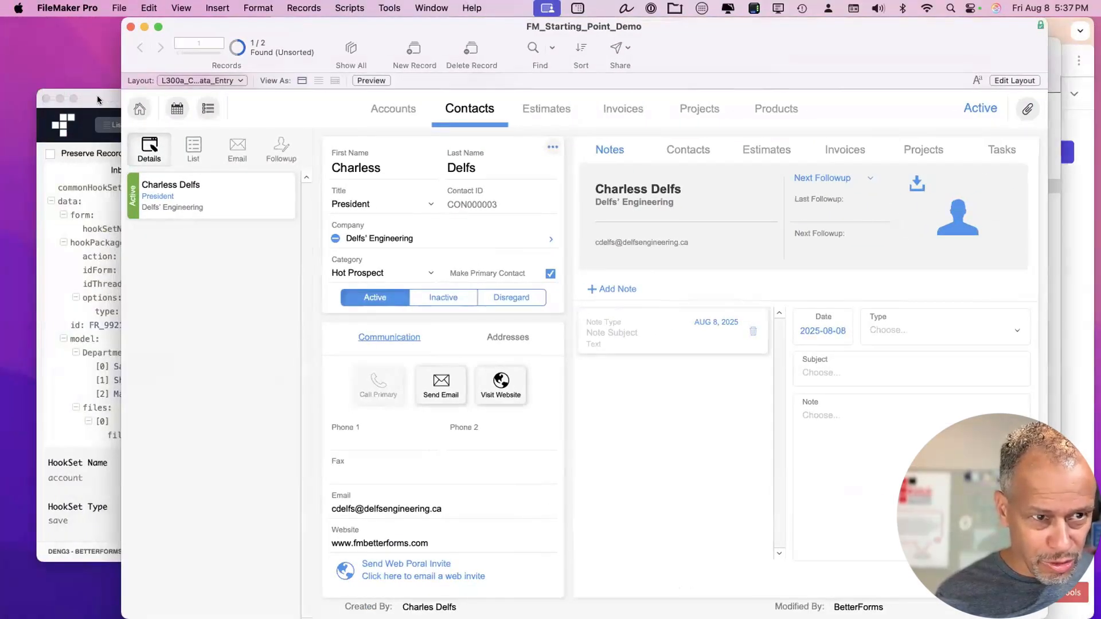
click(97, 100)
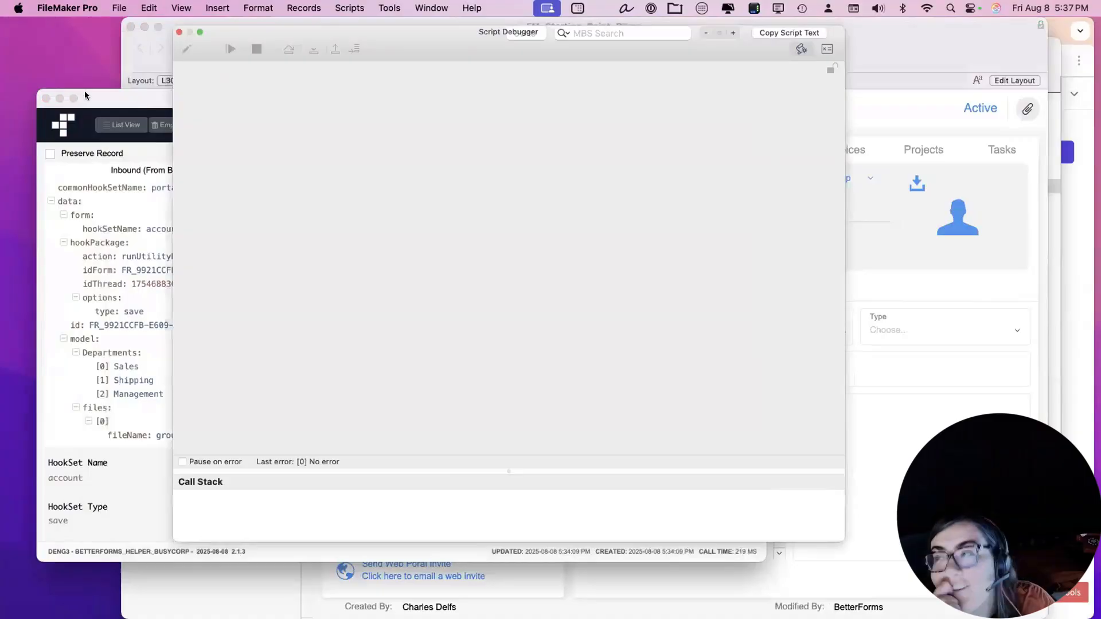
Replay the captured hook, continue to the line 12 breakpoint, and step through Insert from URL to End If.
drag(109, 97, 9, 92)
click(132, 120)
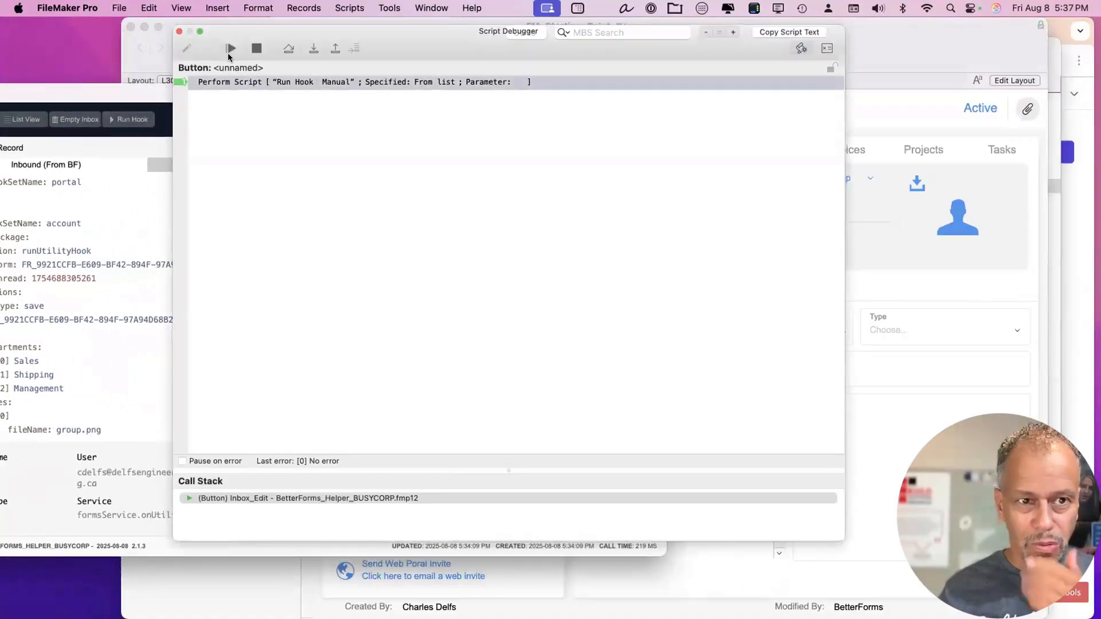
click(230, 51)
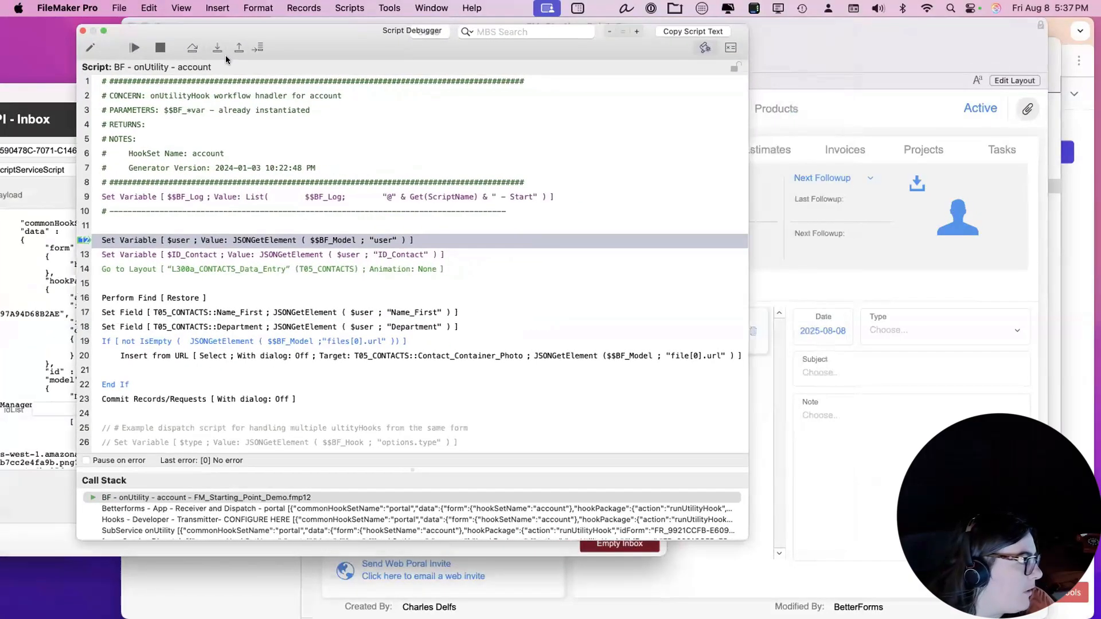
click(217, 48)
click(218, 48)
click(217, 48)
click(217, 48)
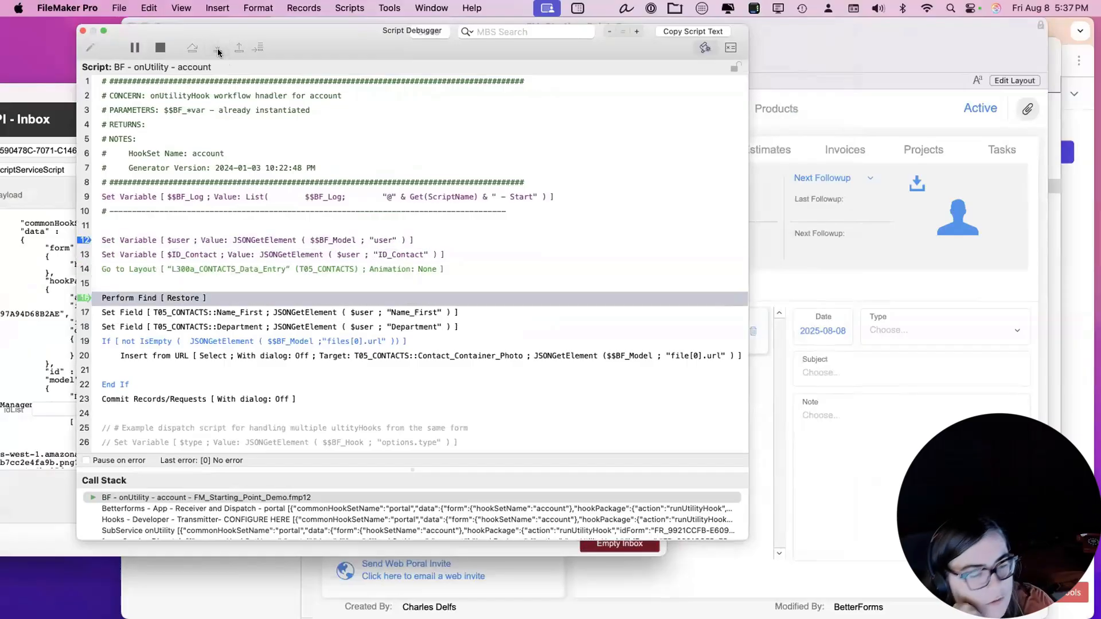
click(217, 48)
click(218, 48)
click(218, 48)
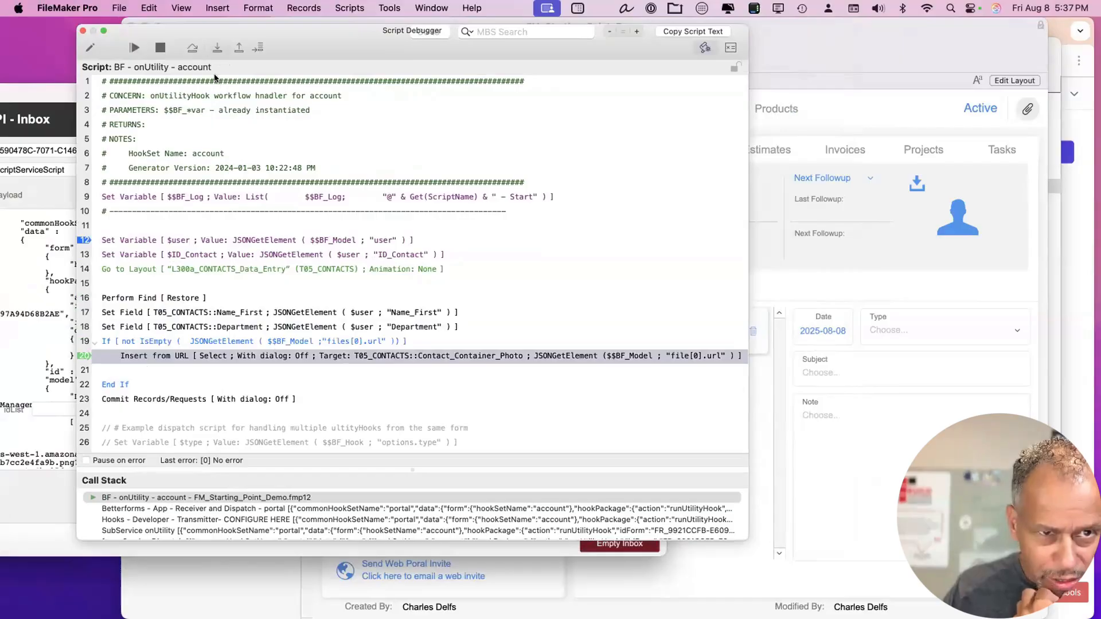
click(216, 48)
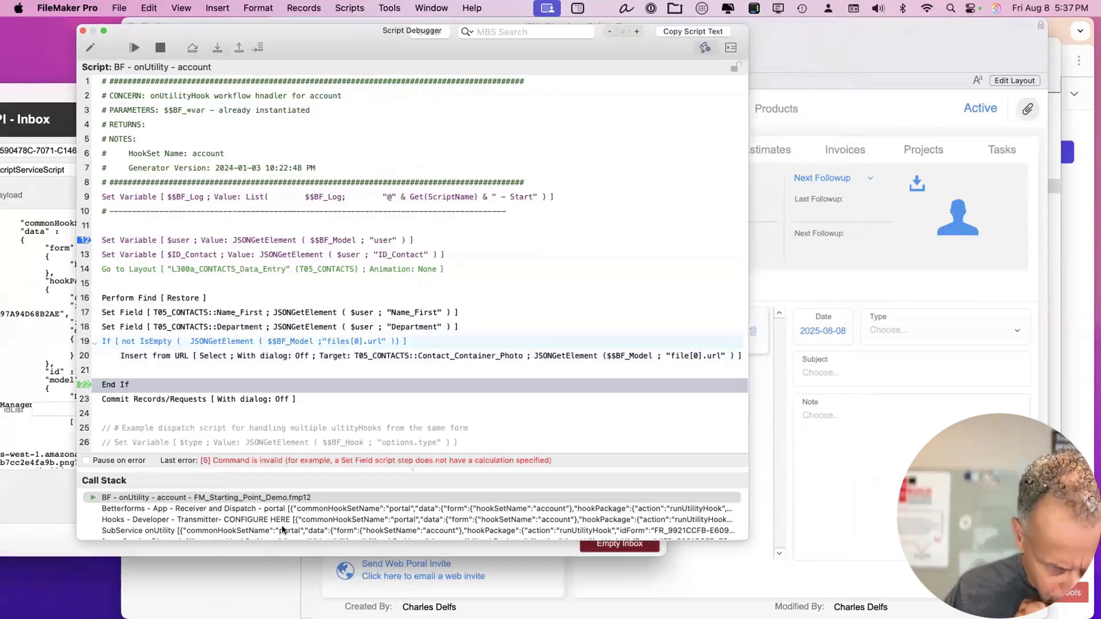
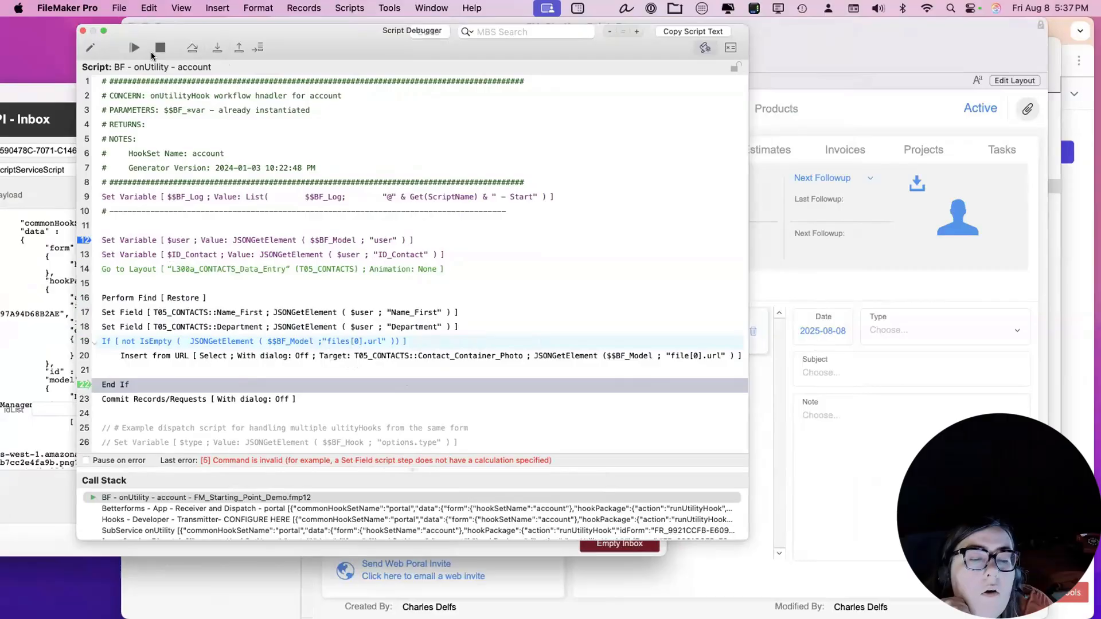
Halt the paused account script, close the Script Debugger, and open the helper file's Script Workspace.
click(160, 47)
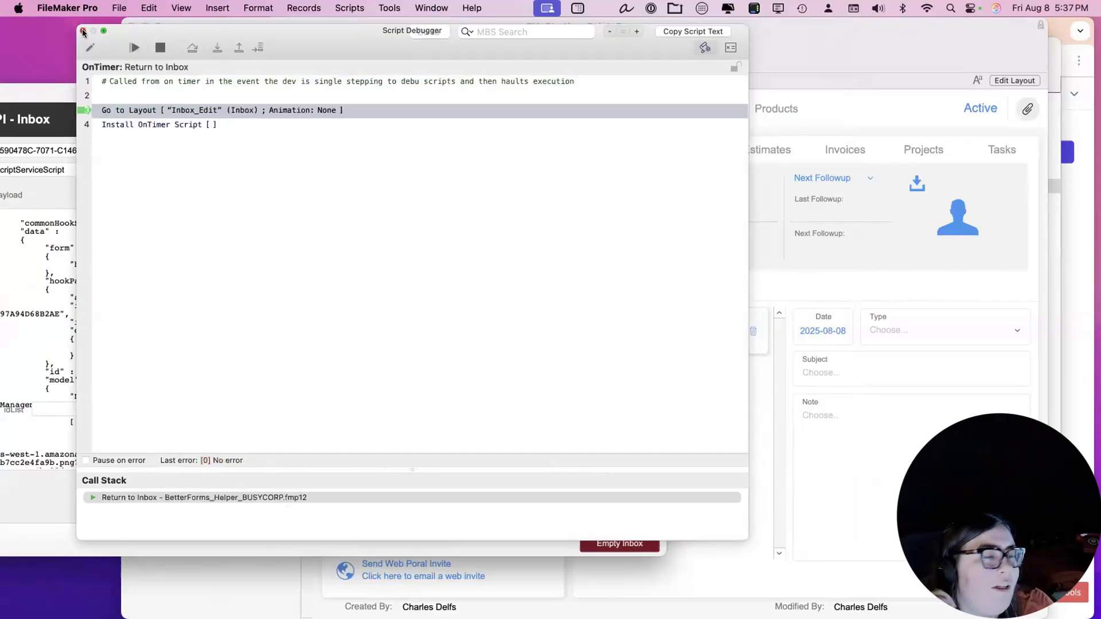
click(82, 31)
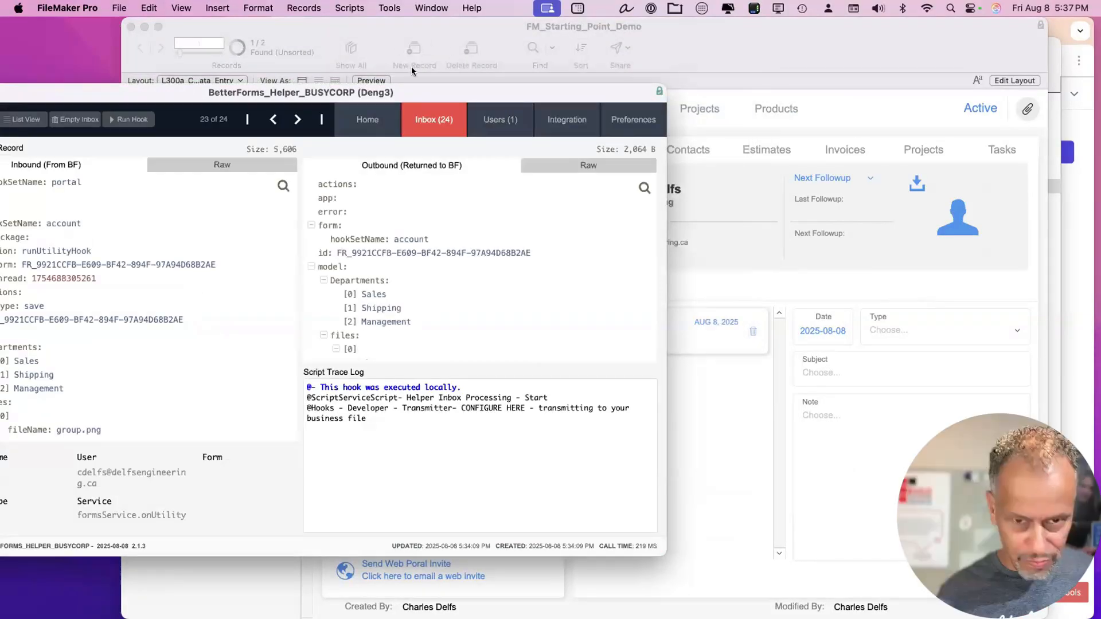
key(super+shift+s)
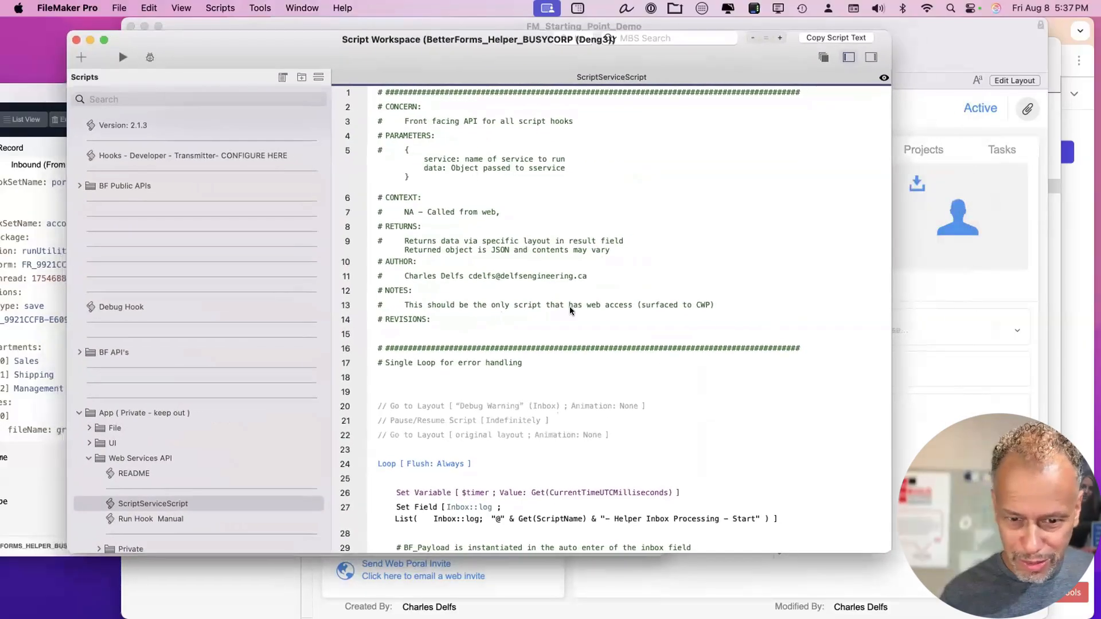
scroll(567, 378, down, 15)
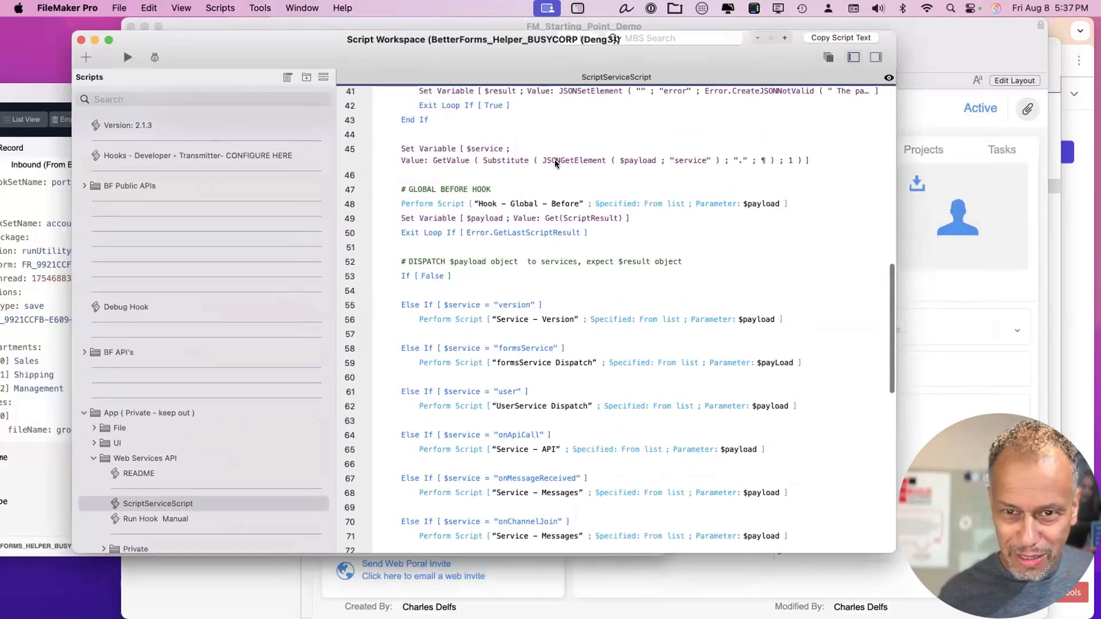
scroll(535, 417, up, 15)
scroll(205, 353, down, 3)
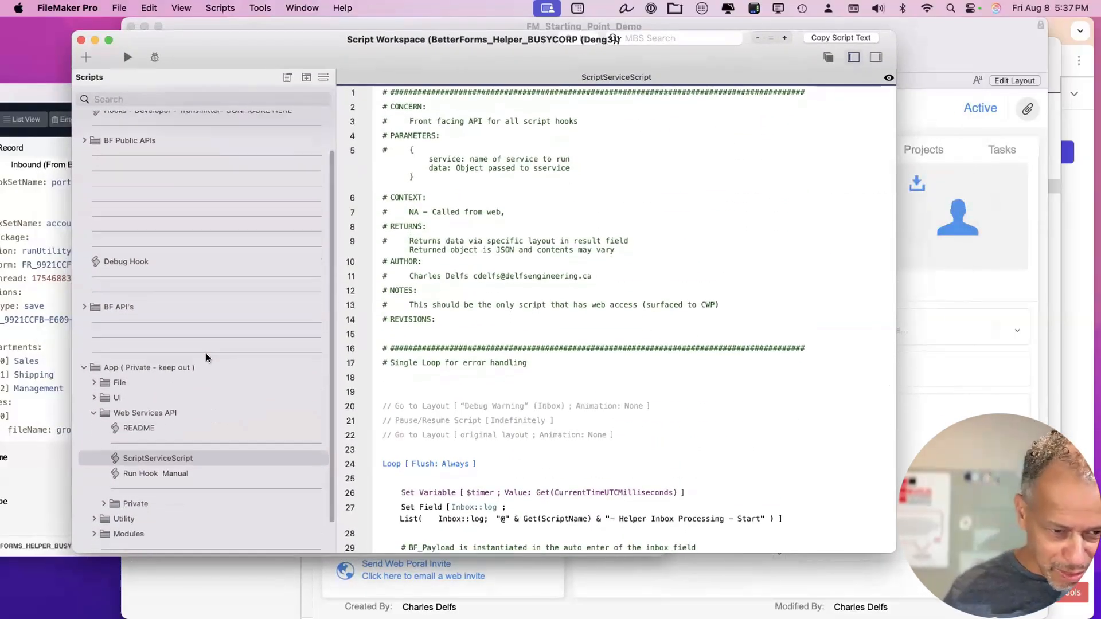
scroll(157, 375, up, 3)
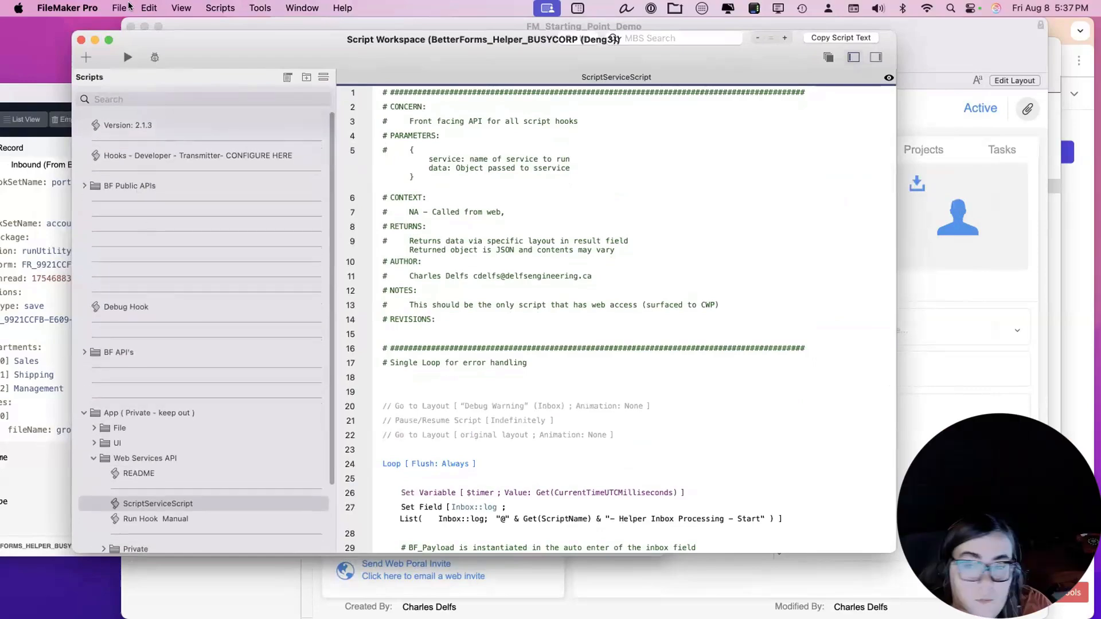
Move the helper script window aside and open FM_Starting_Point_Demo's scripts to BF - onUtility - account.
drag(199, 46, 150, 238)
click(279, 50)
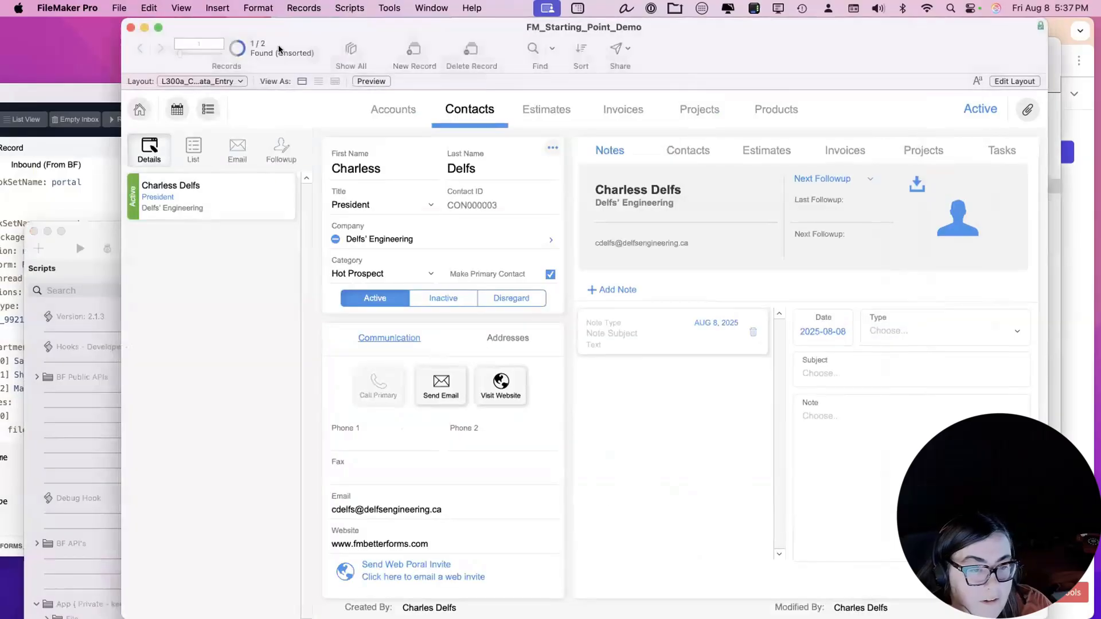
key(super+shift+s)
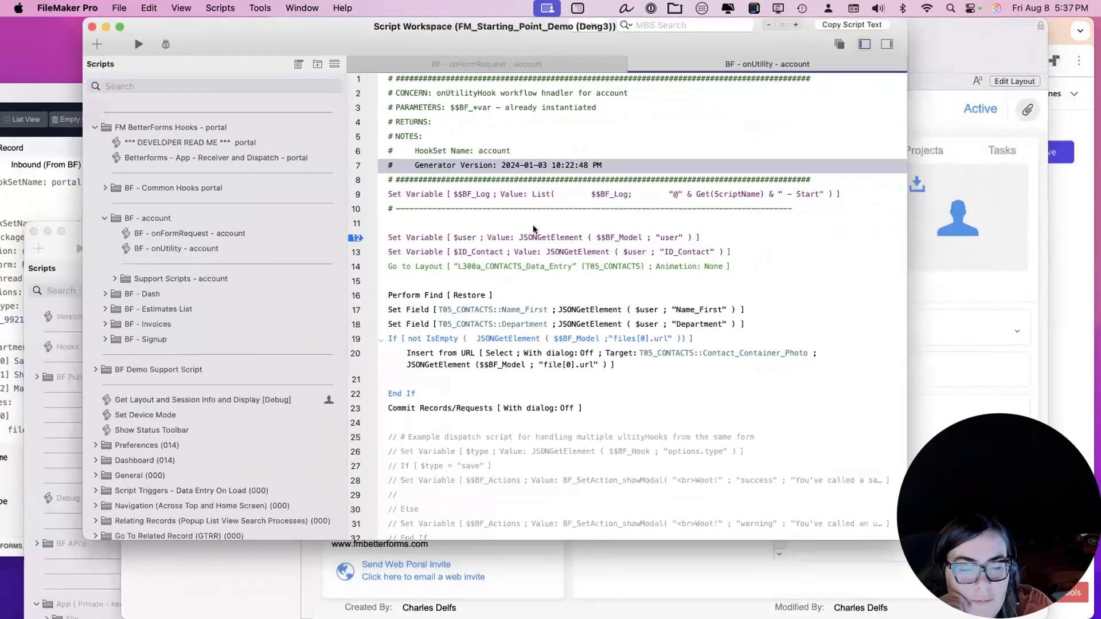
Change the line 20 Insert from URL calculation from file[0].url to files[0].url.
scroll(728, 378, down, 1)
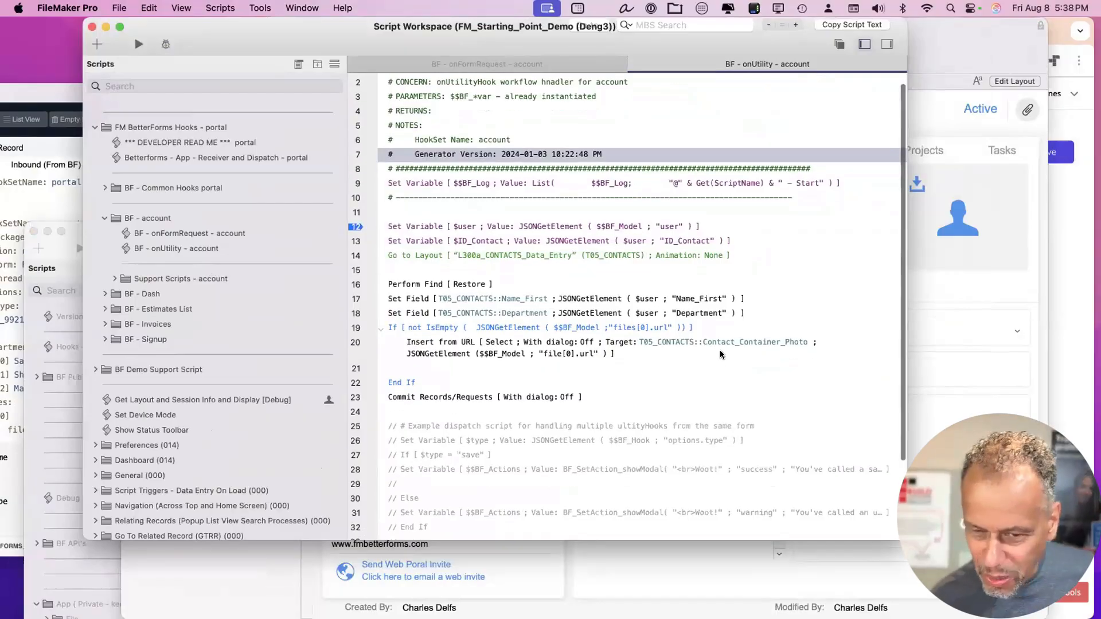
click(767, 342)
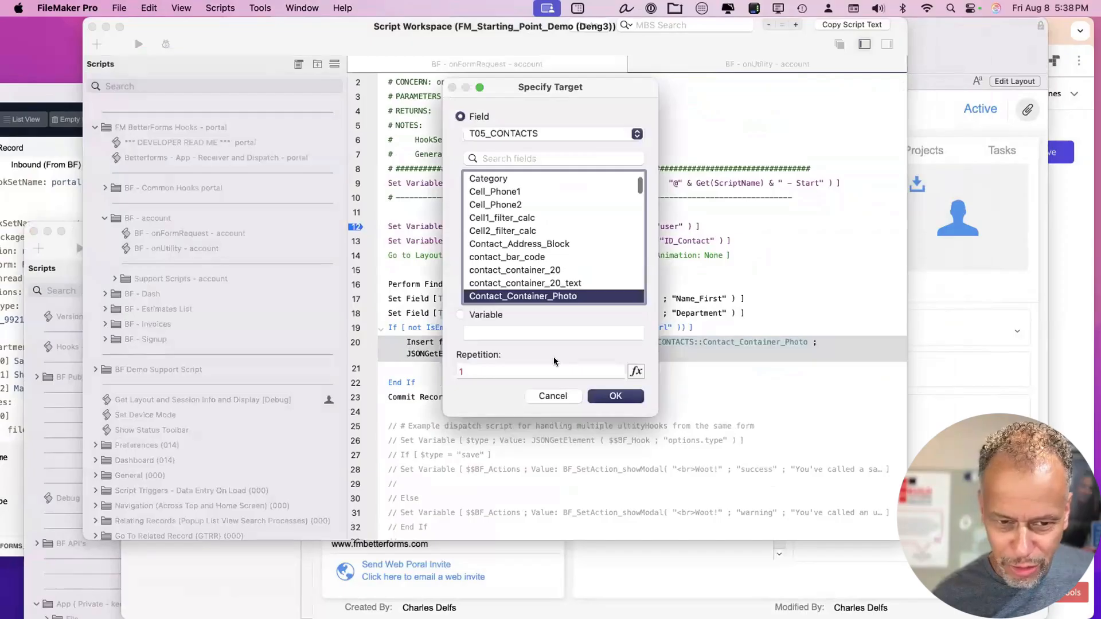
click(566, 396)
click(623, 353)
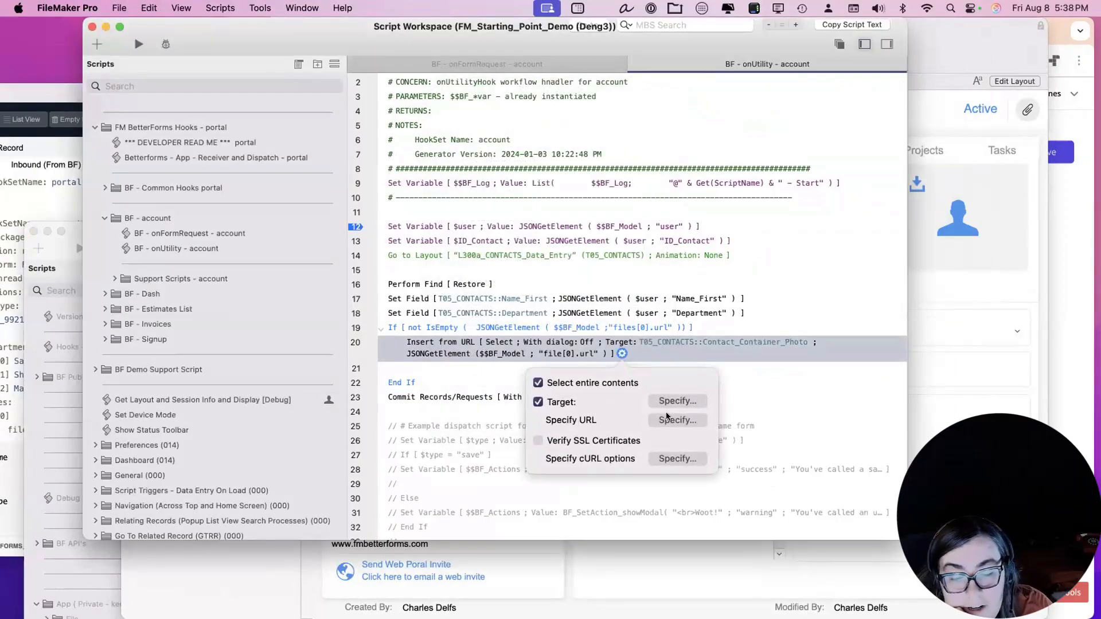
click(678, 421)
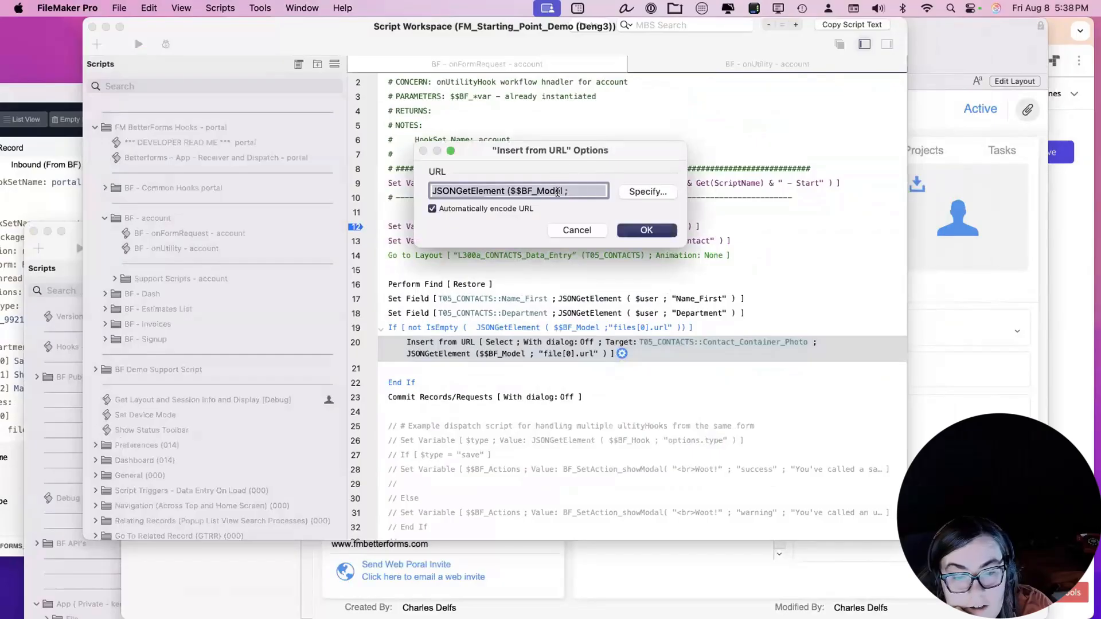
click(631, 193)
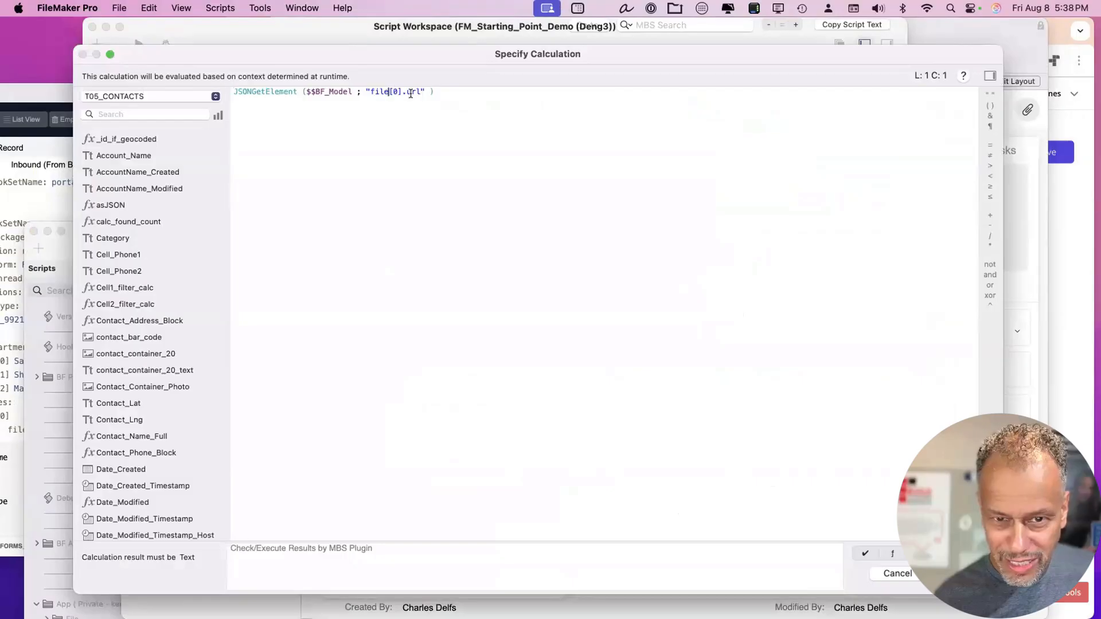
text(s)
key(Return)
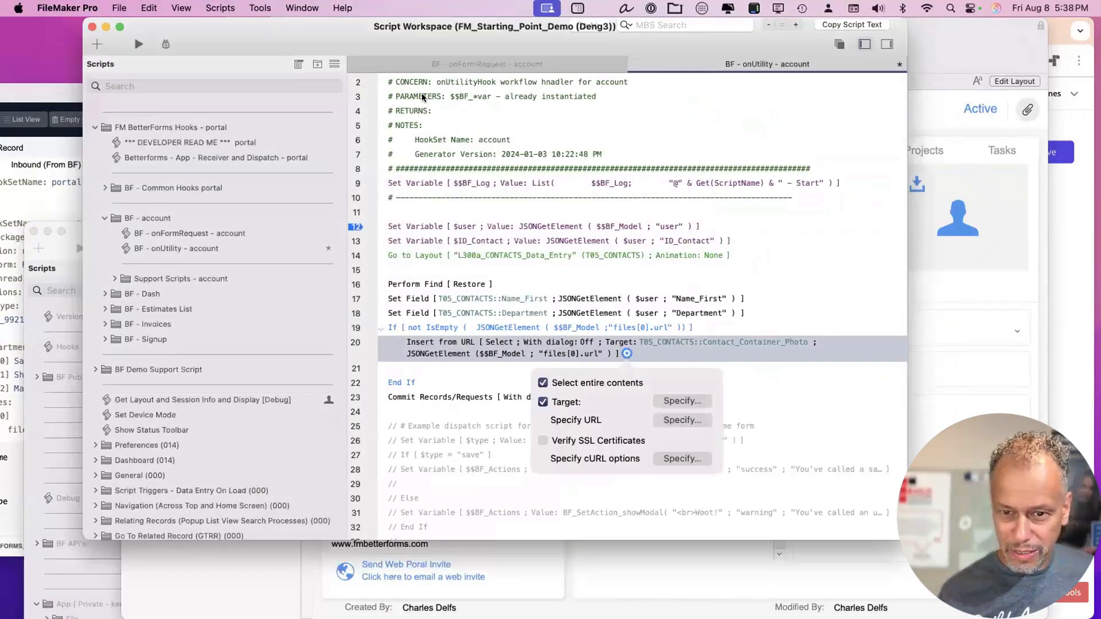
key(Return)
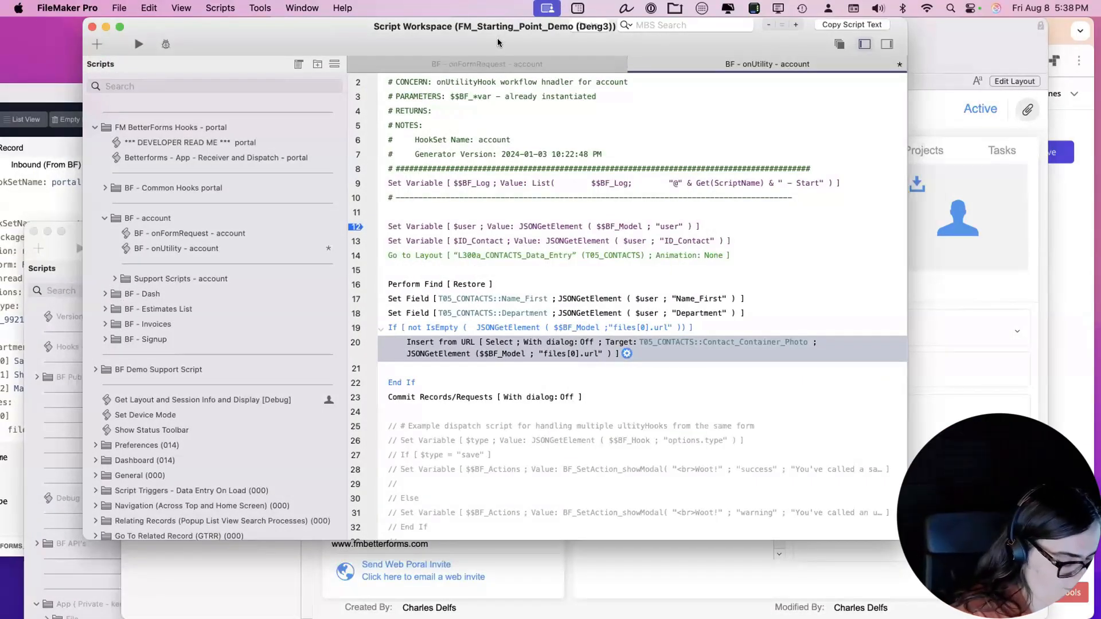
Save the edited BF - onUtility - account script.
drag(494, 46, 483, 49)
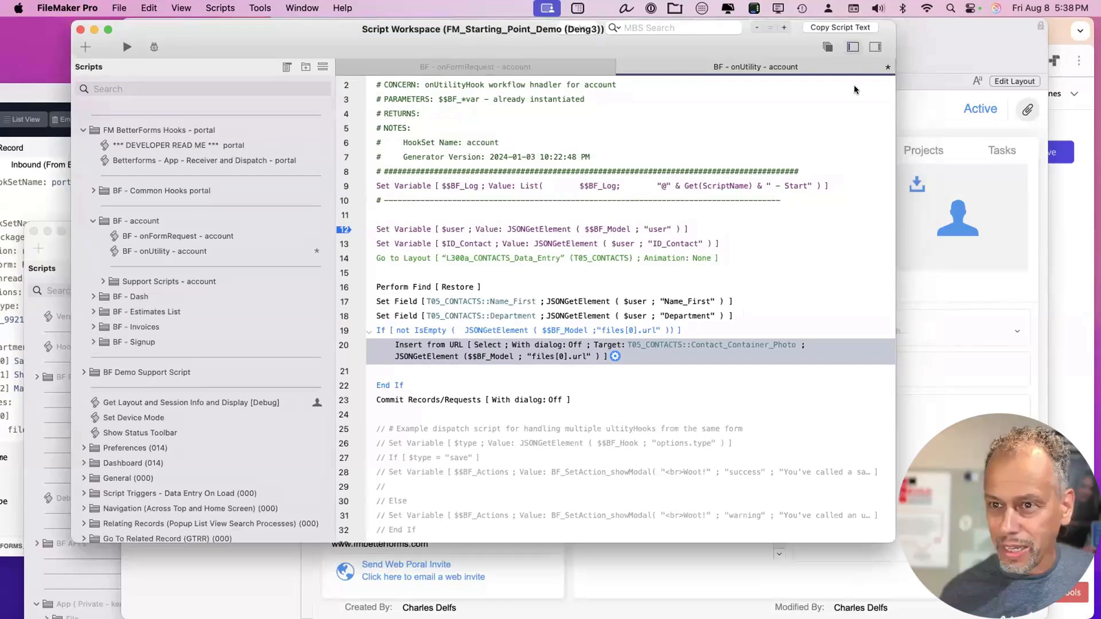
key(super+s)
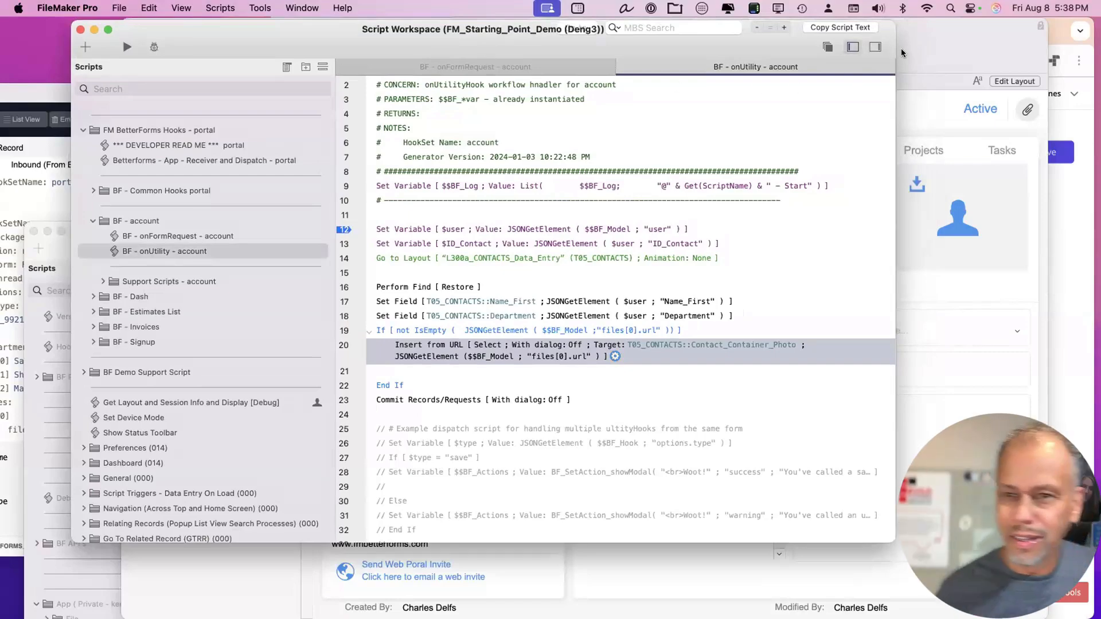
drag(782, 49, 776, 65)
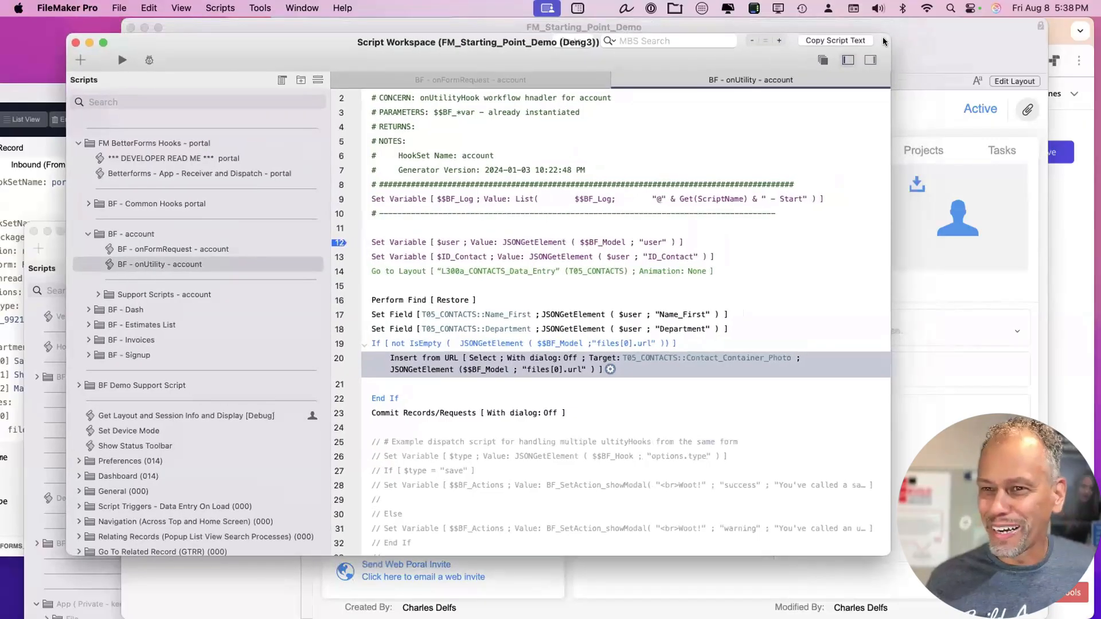
click(919, 26)
Move the FileMaker and helper windows aside to check the portal's My account page in Chrome.
drag(919, 26, 325, 11)
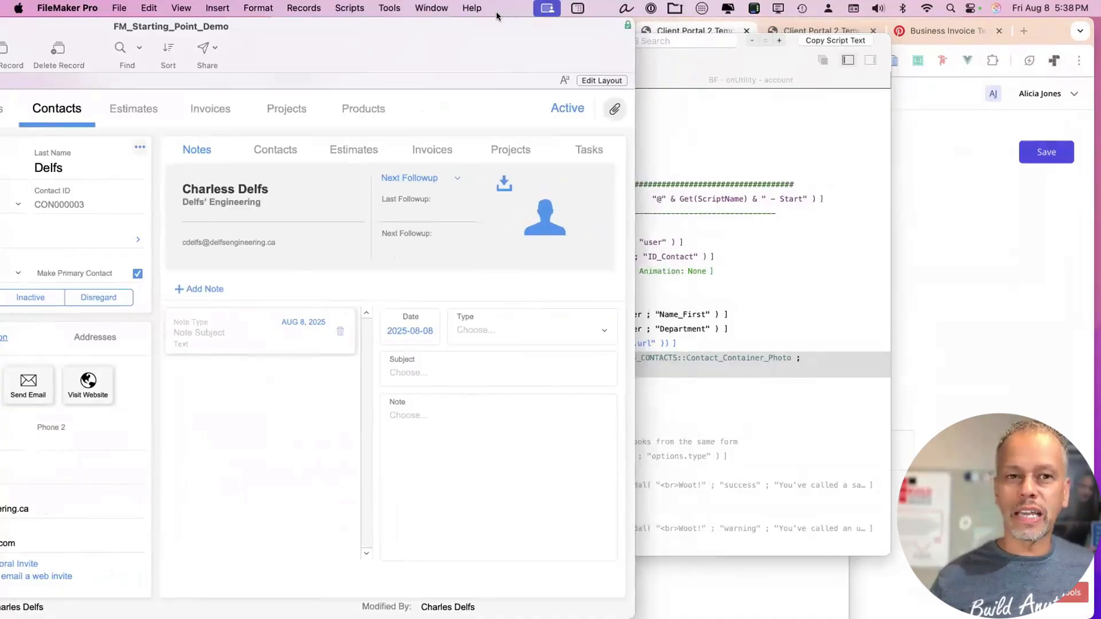
drag(636, 35, 1089, 30)
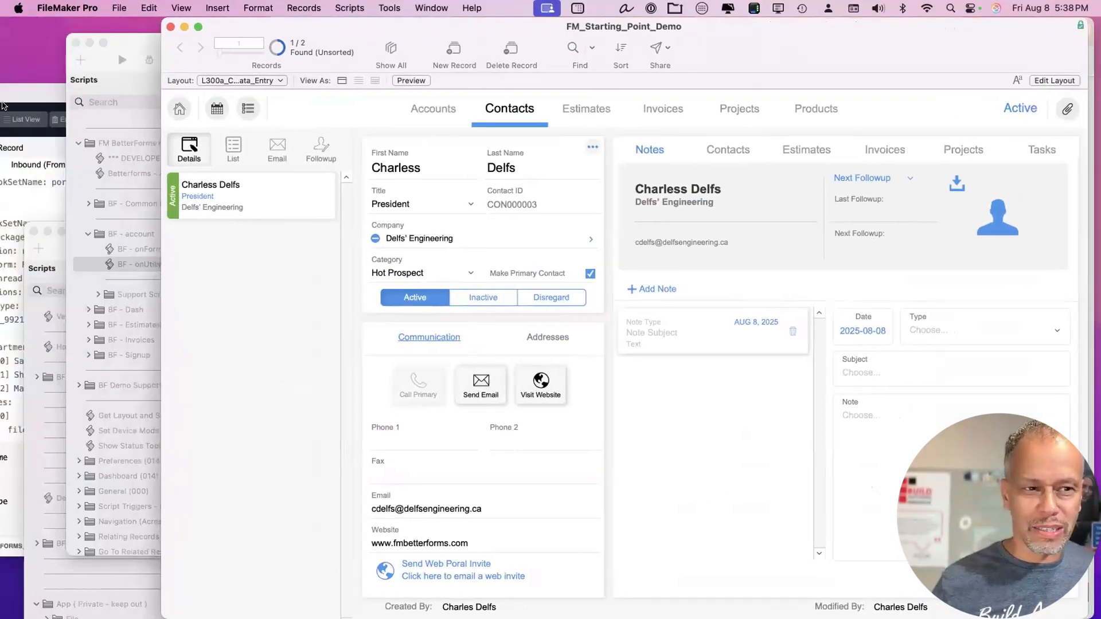
drag(56, 95, 139, 133)
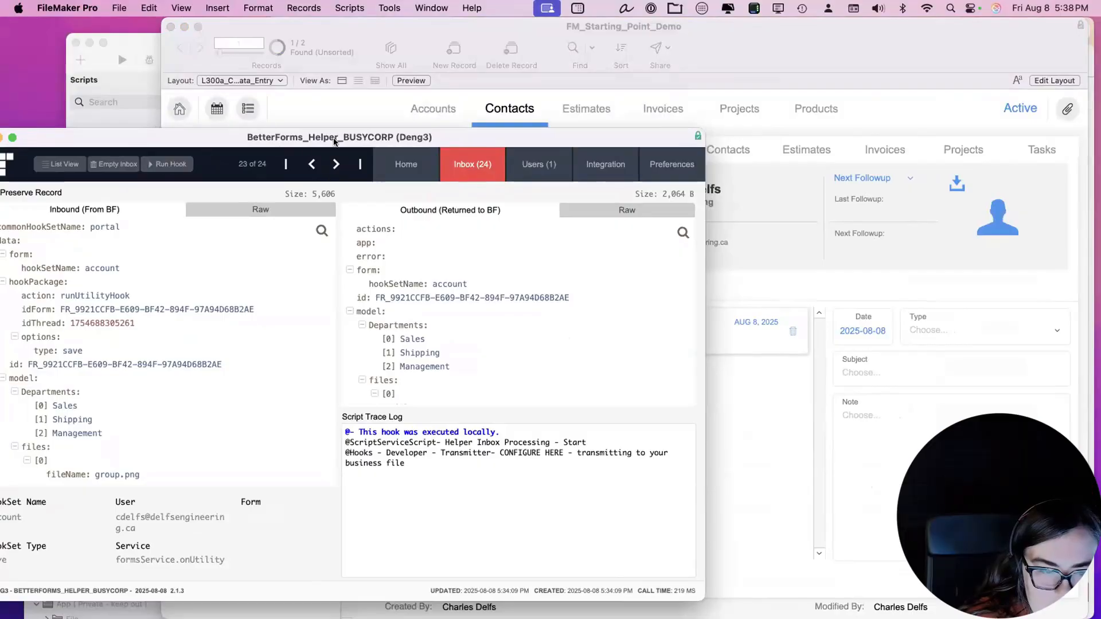
drag(286, 143, 63, 161)
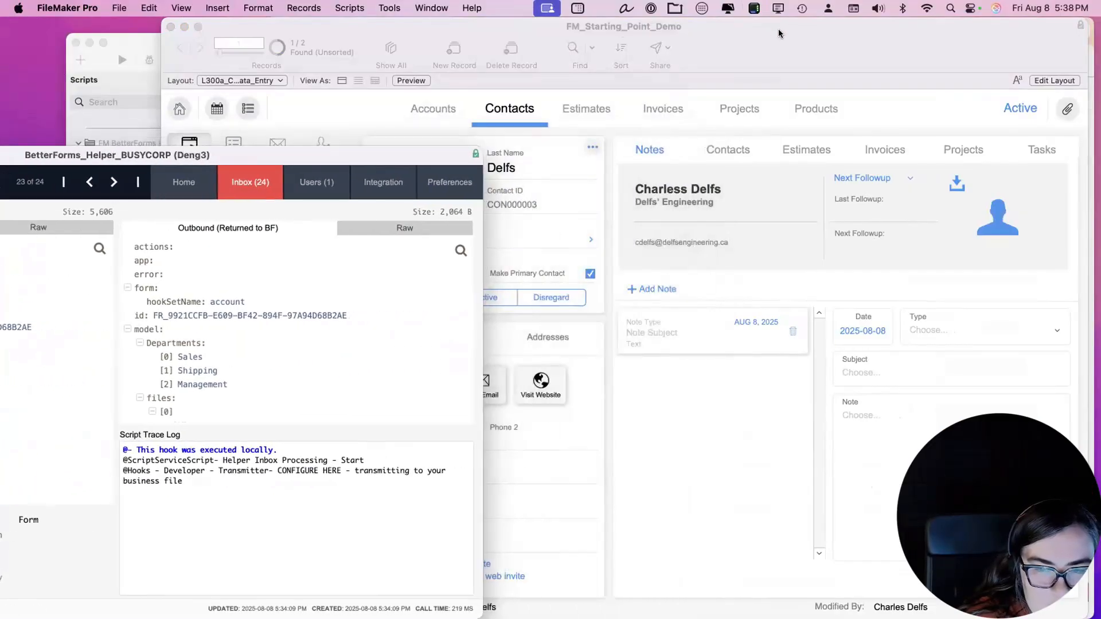
drag(779, 33, 294, 9)
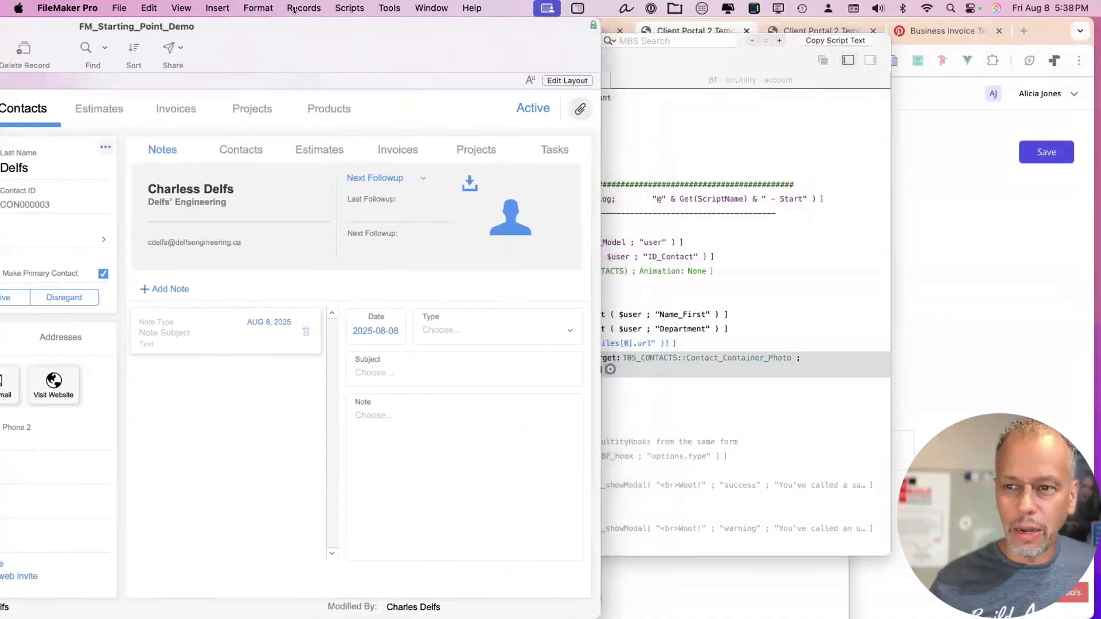
click(926, 174)
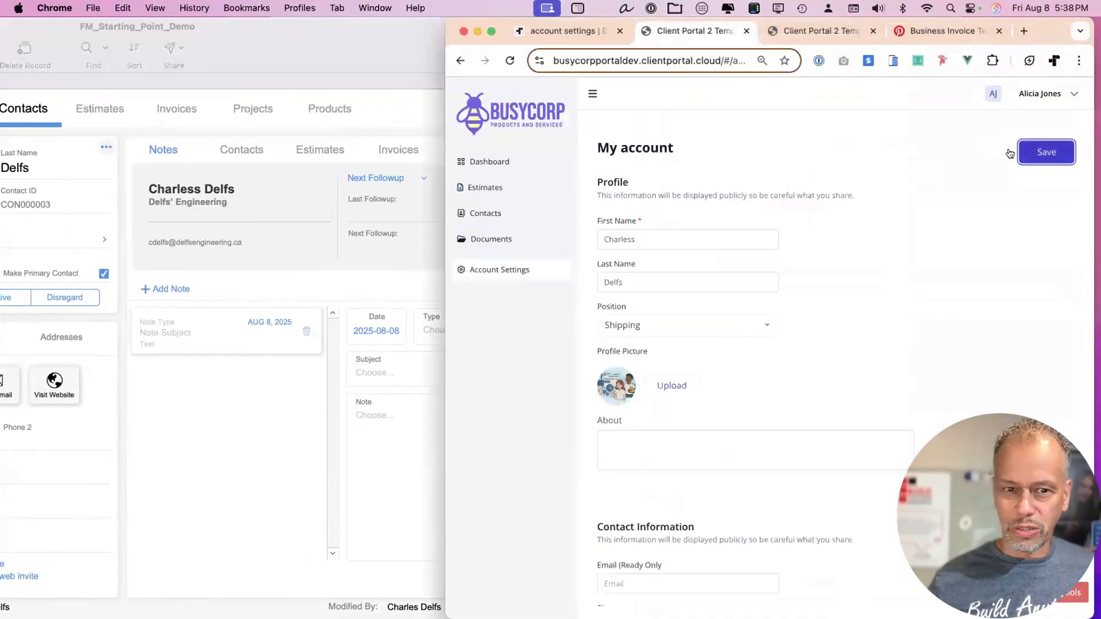
Return to FileMaker and let the Script Debugger open for the new account save hook.
click(389, 38)
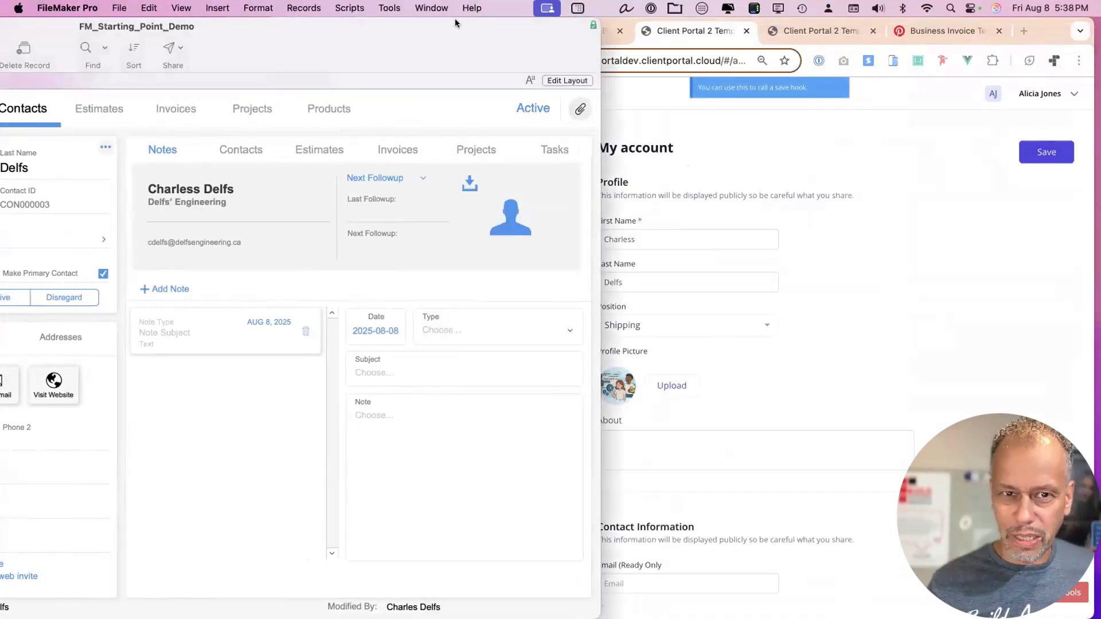
double_click(455, 23)
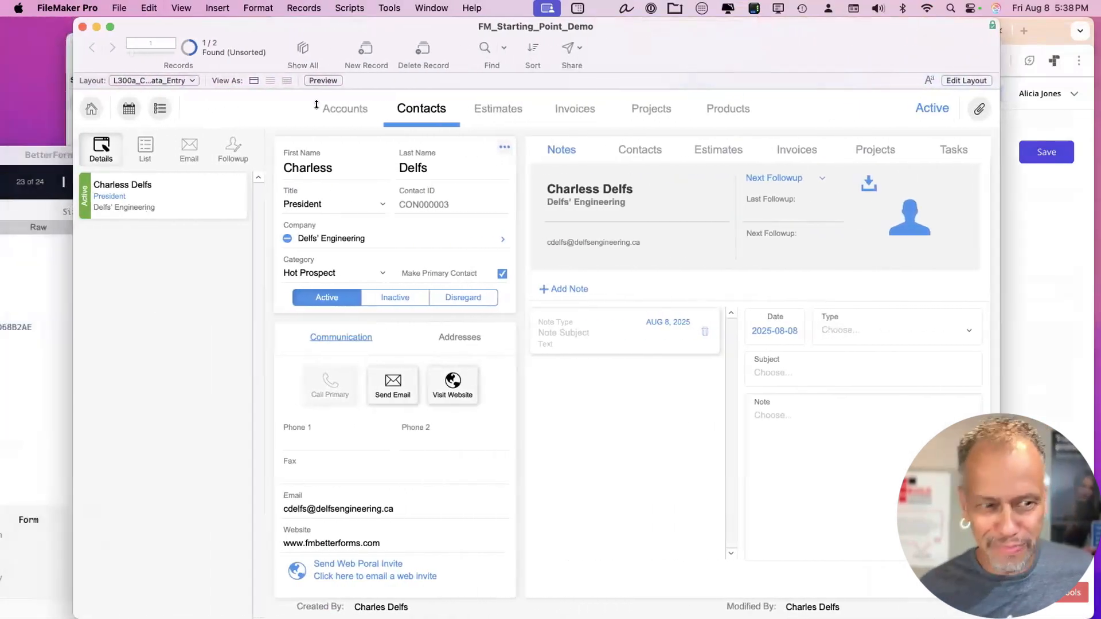
double_click(395, 29)
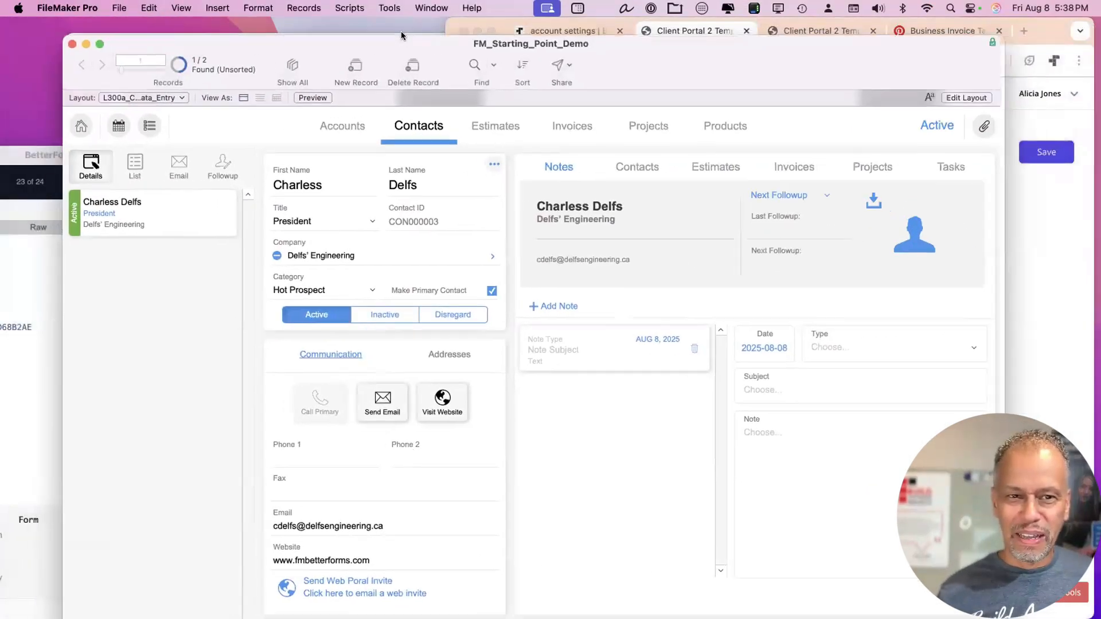
key(super+shift+s)
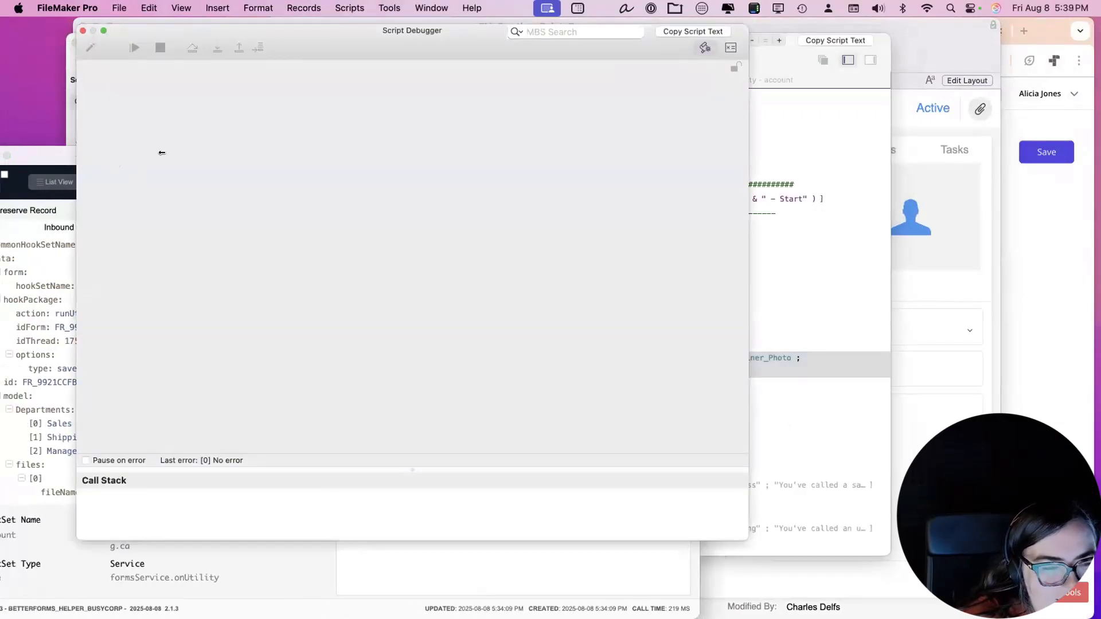
Step through the onUtility account script past the profile photo insert and let it finish.
drag(162, 153, 166, 154)
click(304, 46)
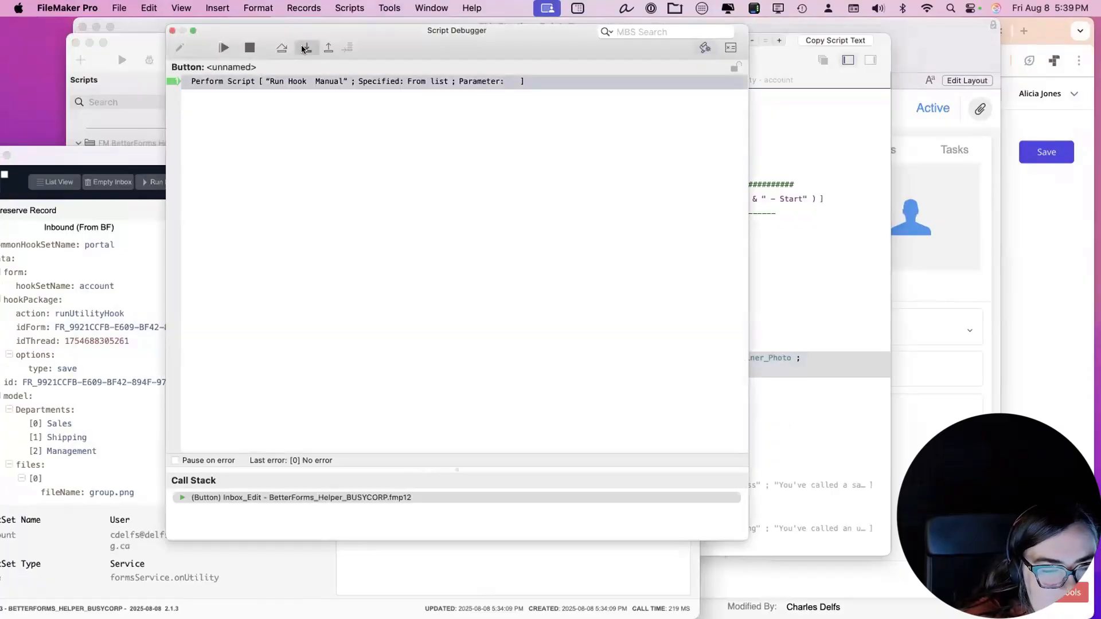
click(282, 48)
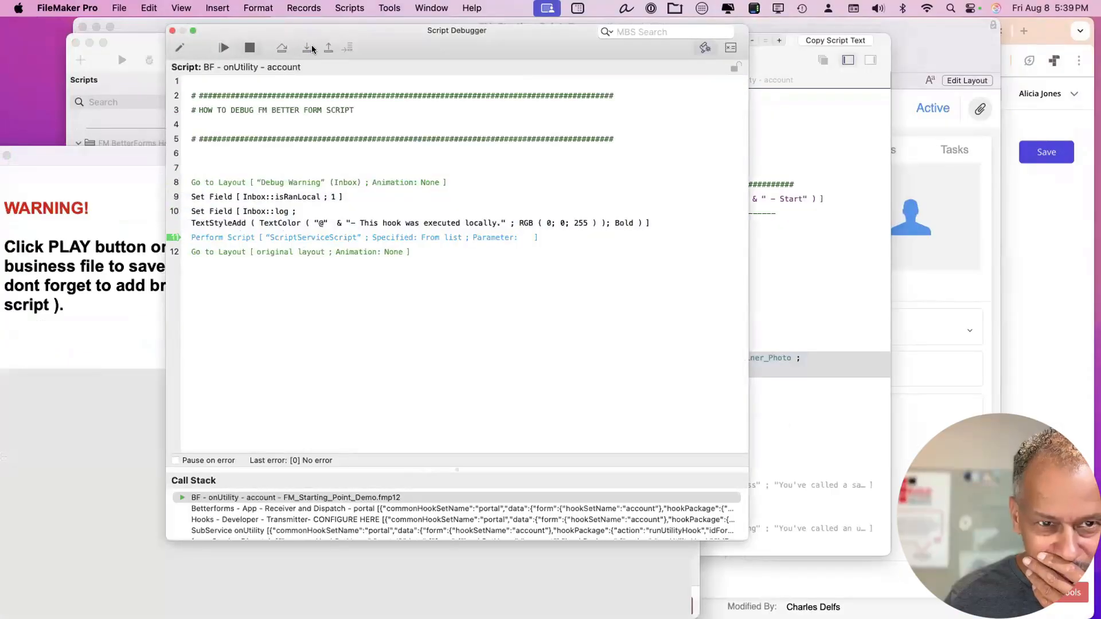
click(309, 48)
click(310, 49)
click(311, 49)
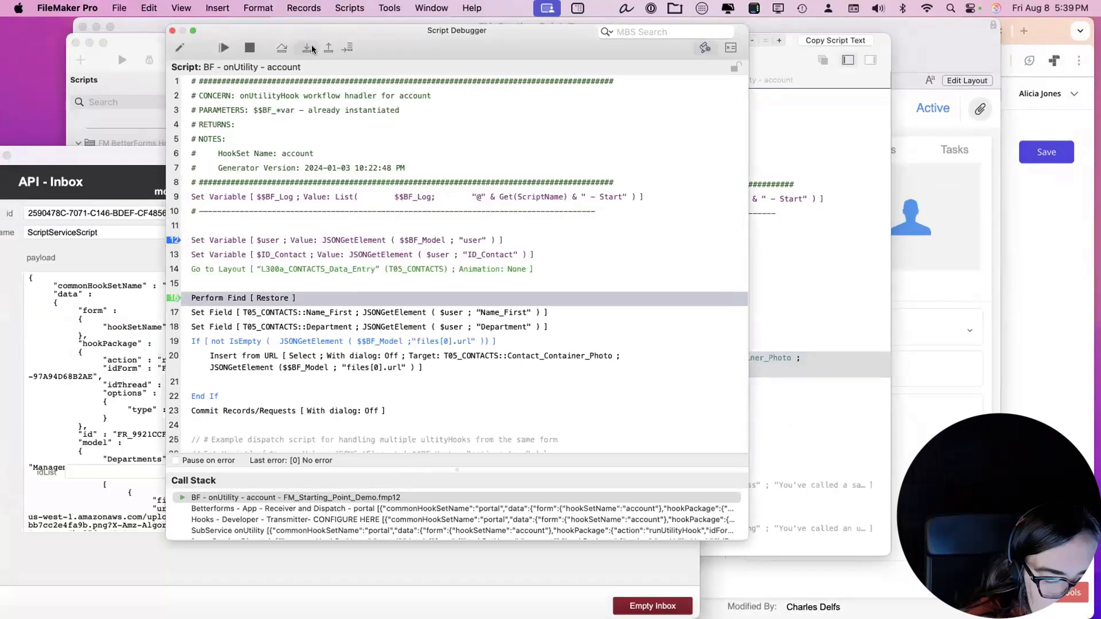
click(311, 48)
click(311, 49)
click(311, 49)
click(312, 49)
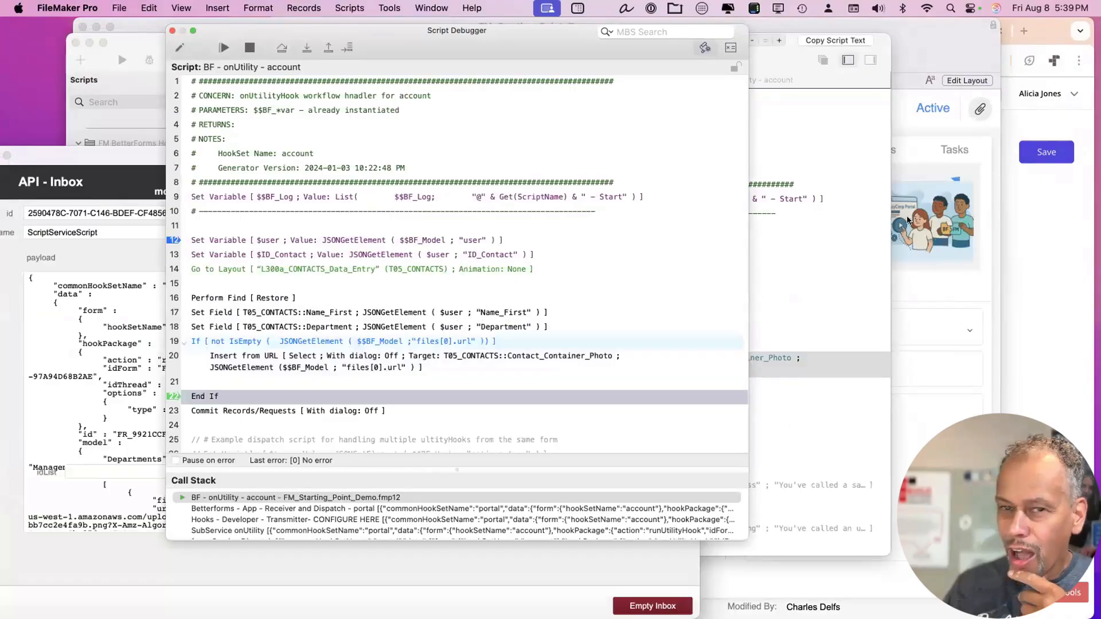
Close the debugger and resize the Contacts window to show the uploaded group photo.
drag(344, 40, 281, 70)
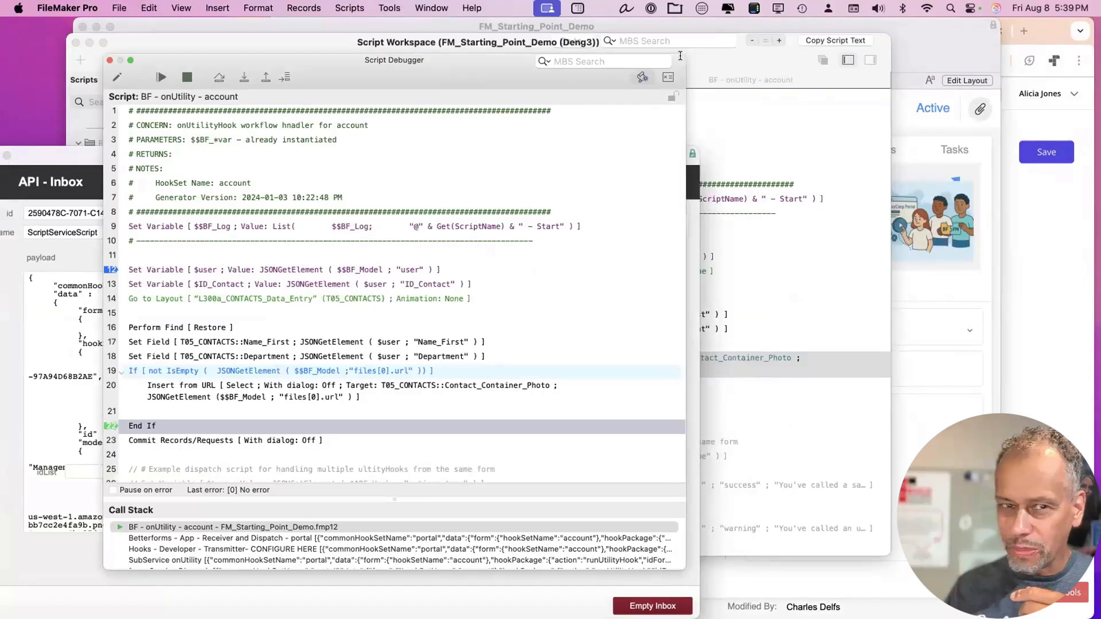
click(110, 61)
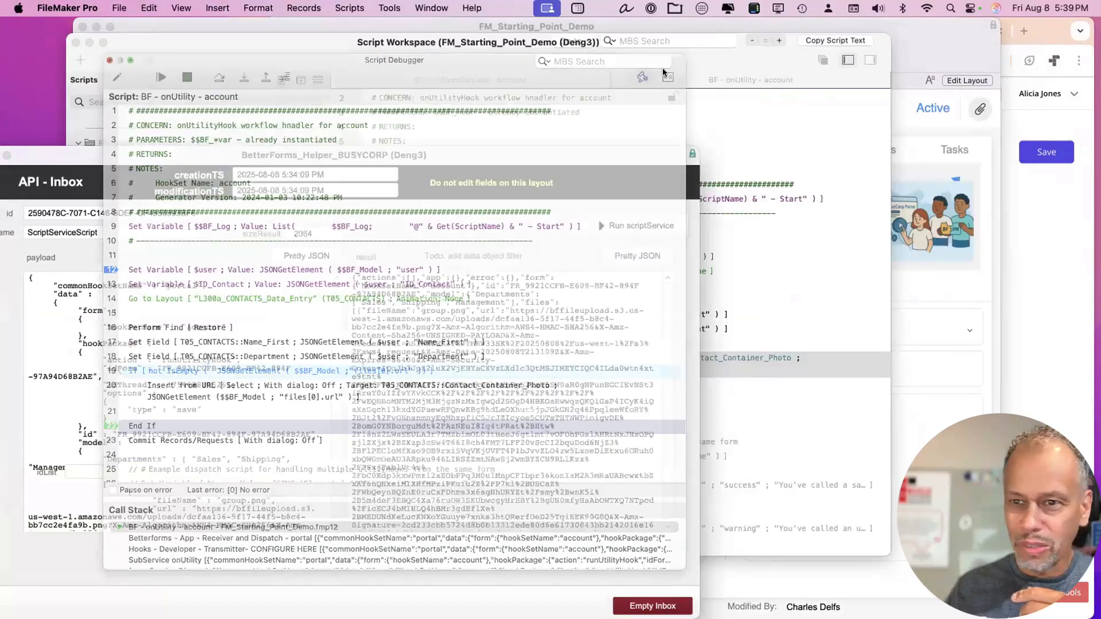
drag(914, 36, 771, 32)
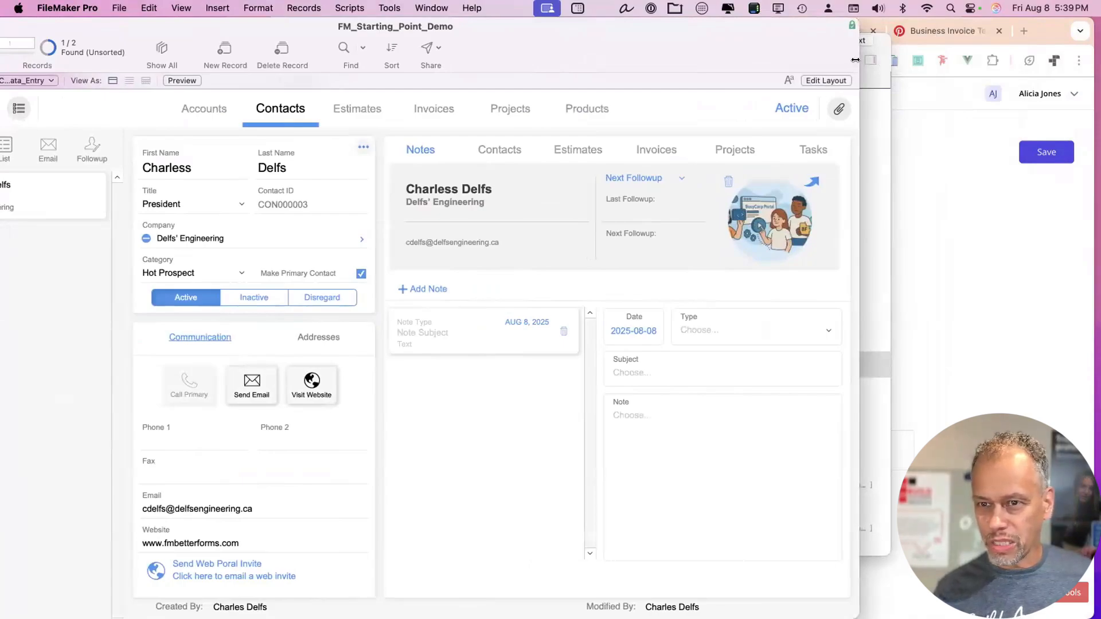
drag(858, 61, 739, 41)
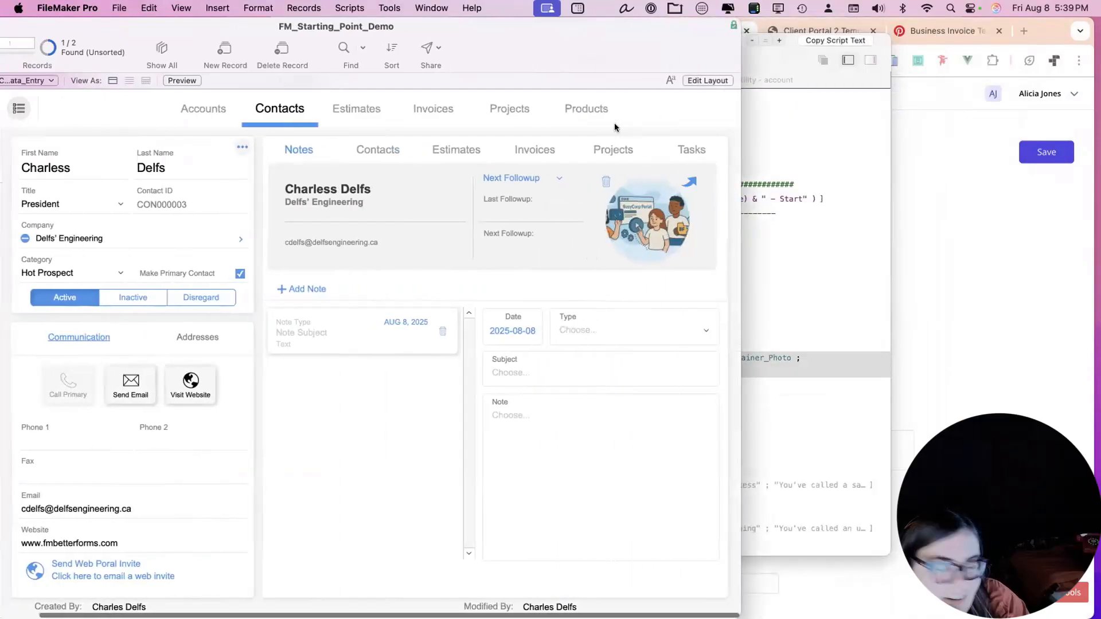
drag(570, 30, 665, 7)
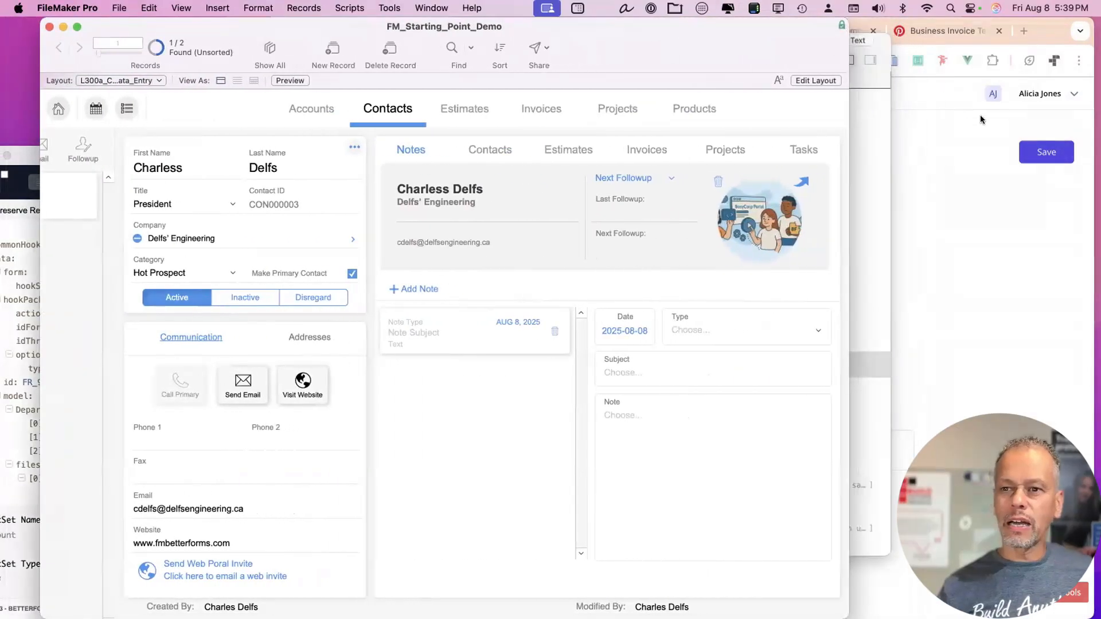
click(968, 128)
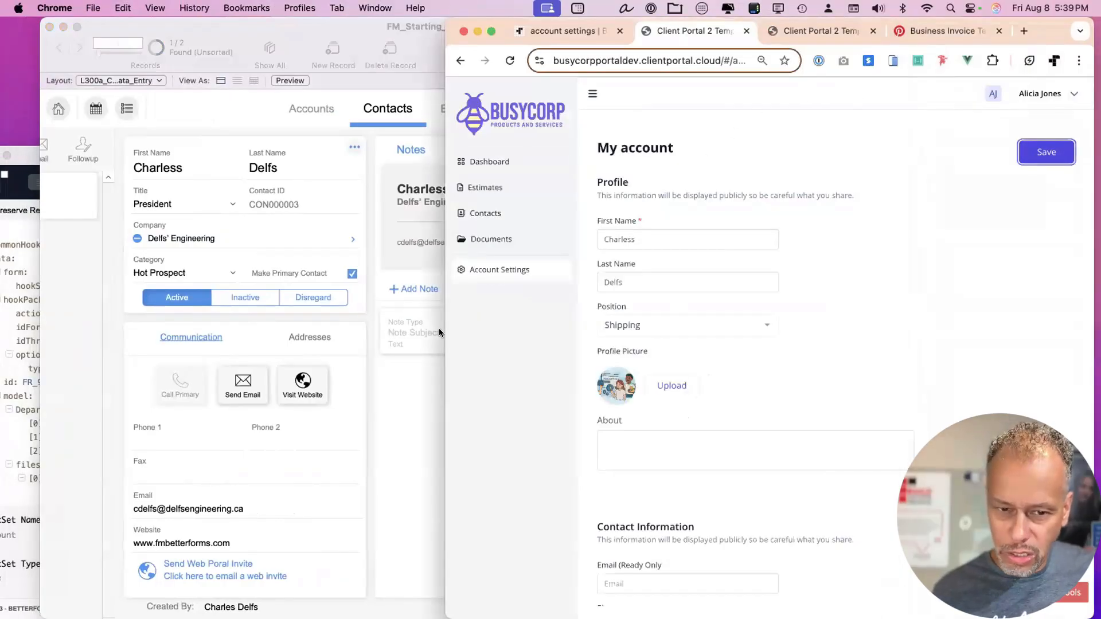
drag(253, 324, 256, 325)
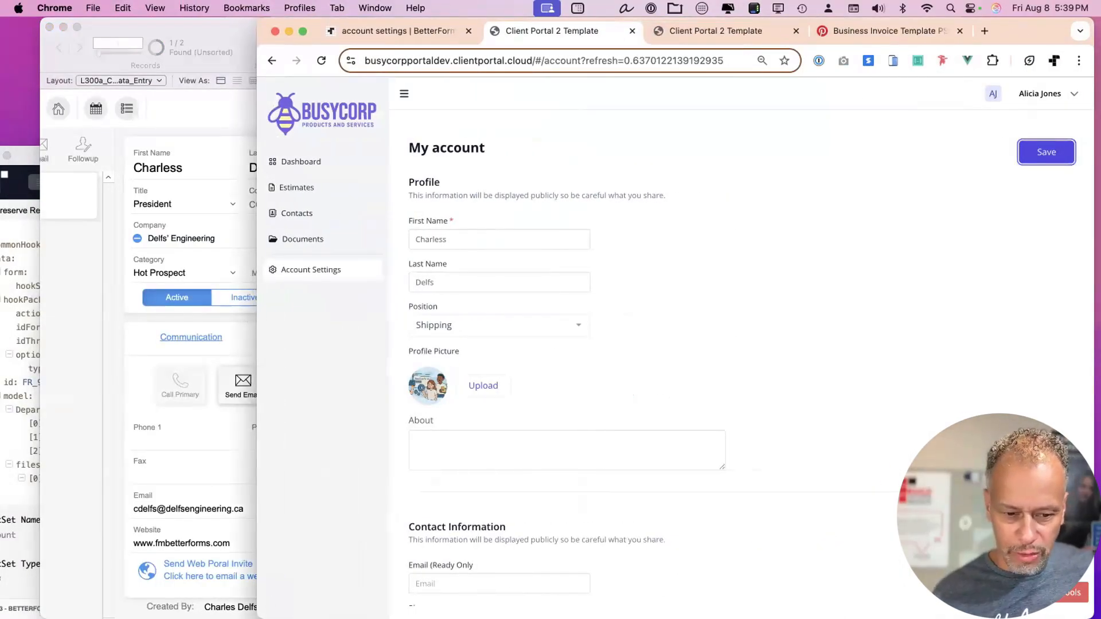
drag(265, 507, 227, 539)
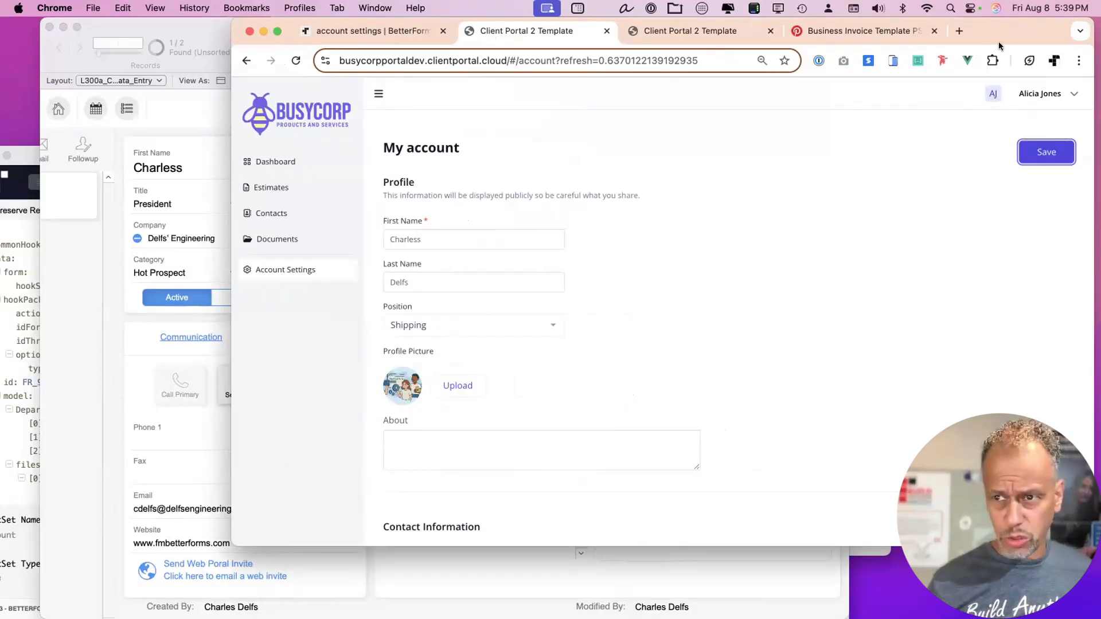
drag(995, 29, 992, 31)
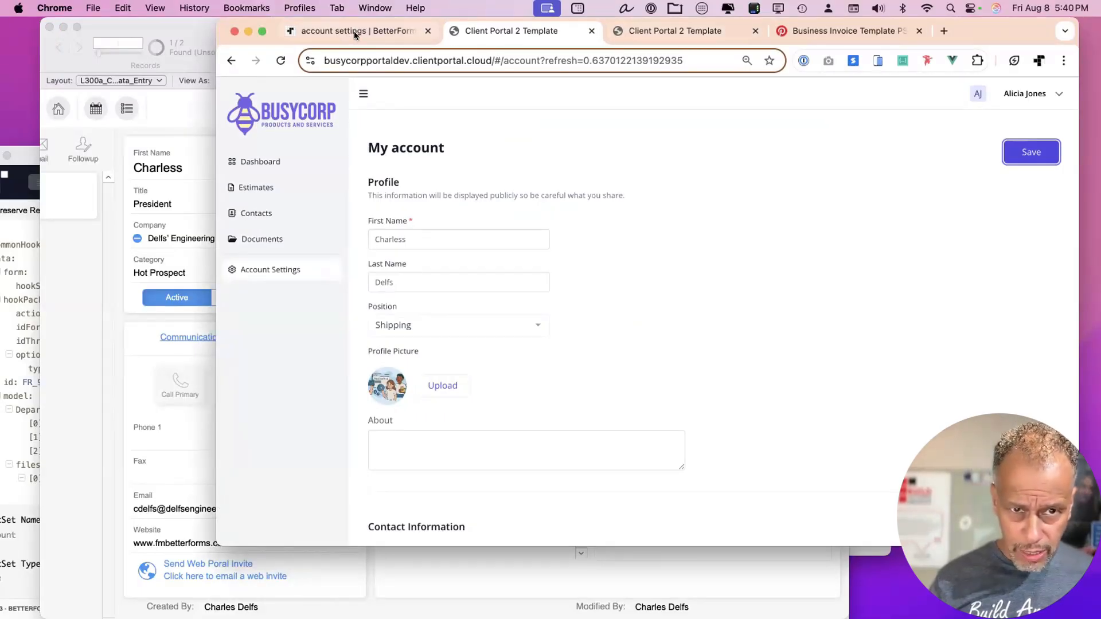
Open estimate EST00002 from the portal's Estimates list via the Dashboard.
click(285, 118)
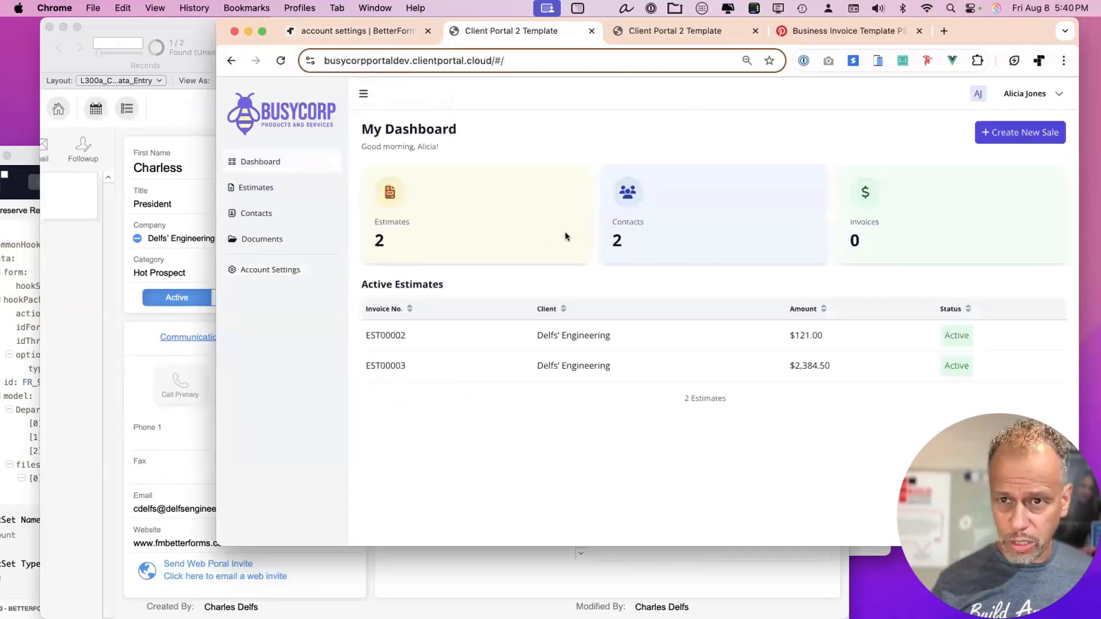
drag(996, 27, 992, 26)
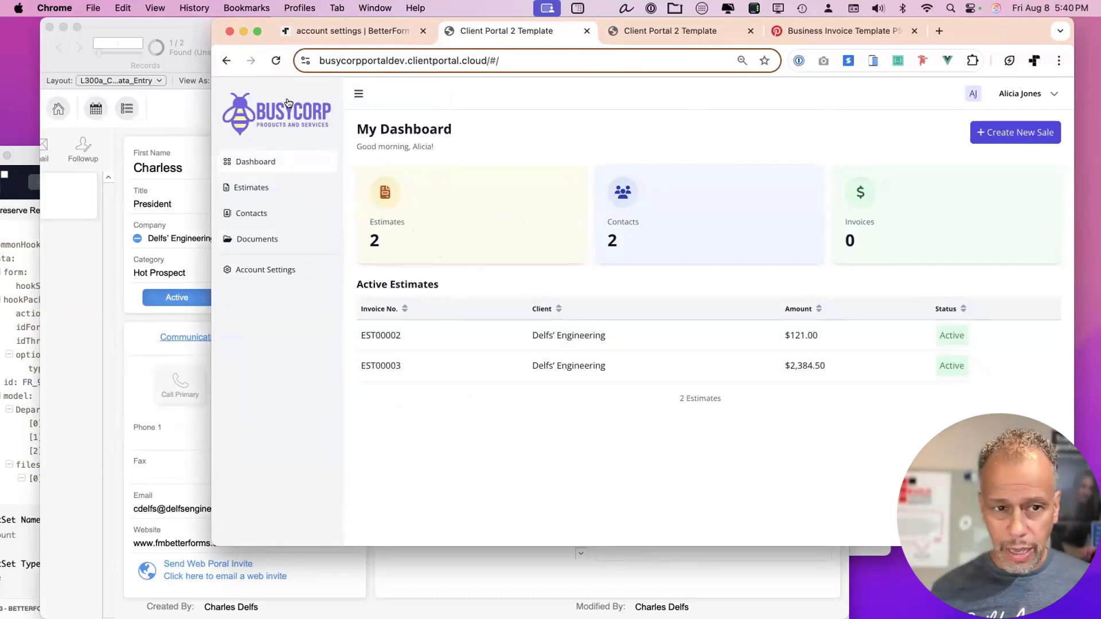
click(284, 188)
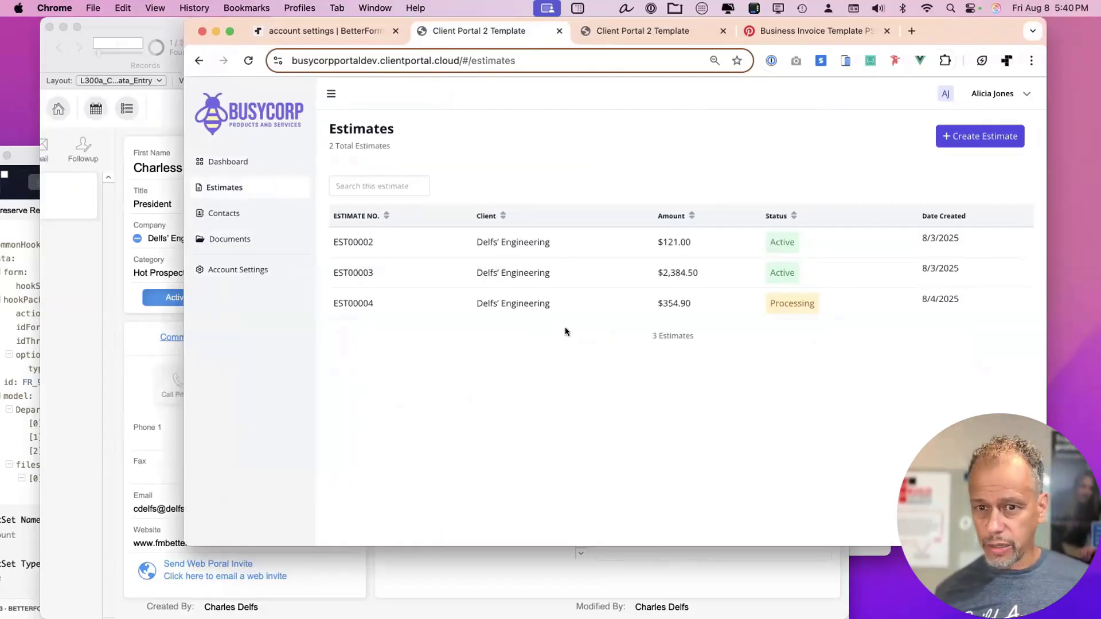
click(713, 241)
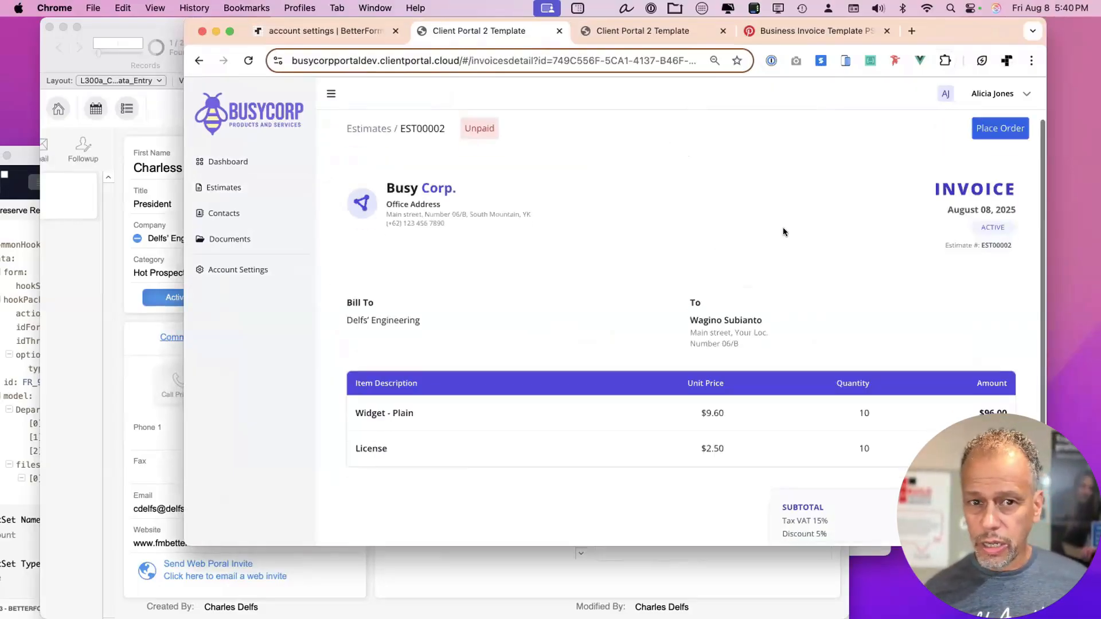
Review the EST00002 invoice billed to Delfs' Engineering with its $121.00 subtotal.
scroll(782, 227, down, 3)
scroll(791, 232, up, 3)
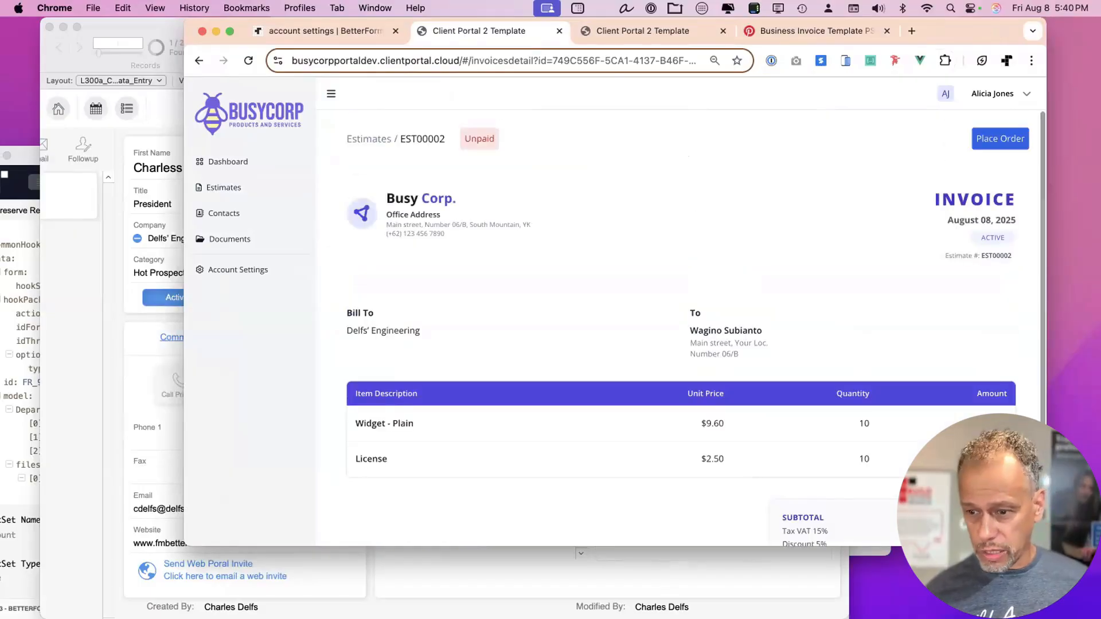
drag(1046, 546, 961, 596)
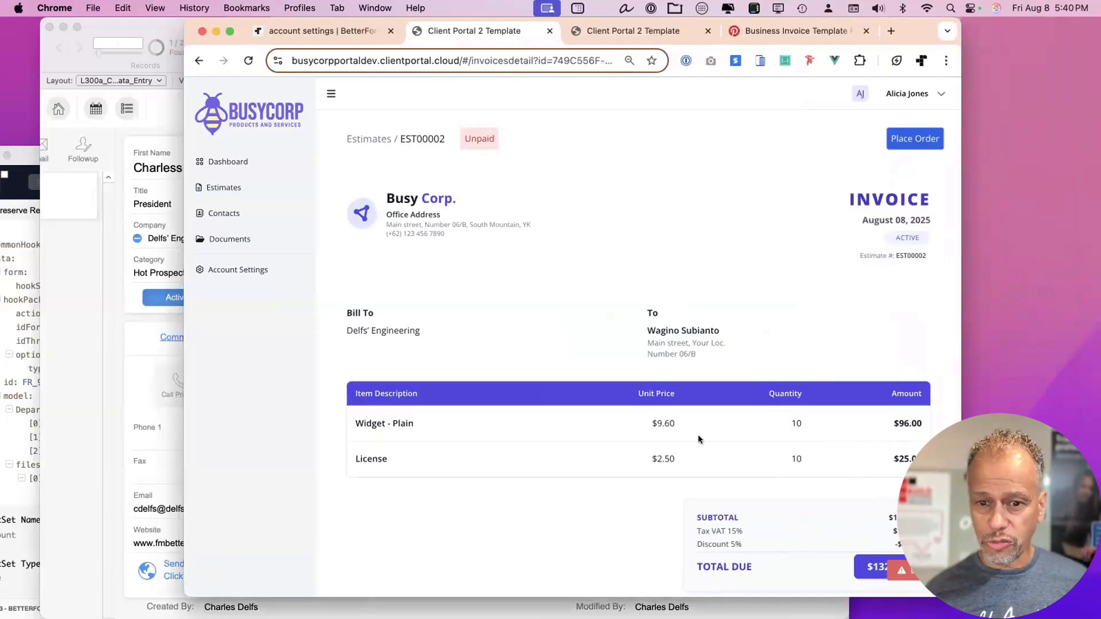
scroll(700, 440, down, 2)
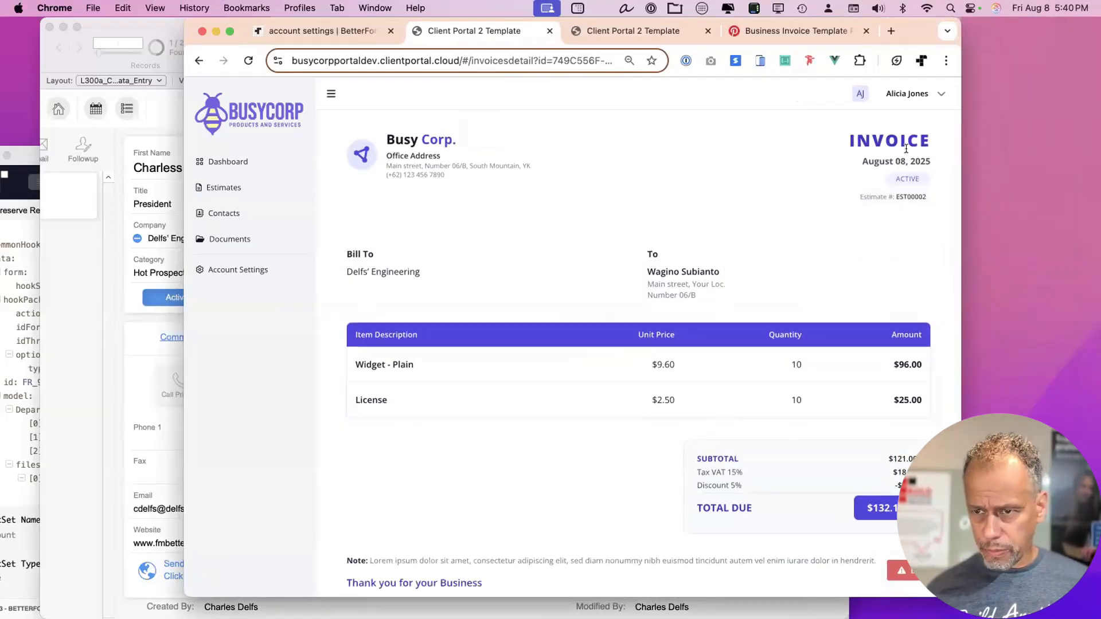
drag(961, 161, 1000, 160)
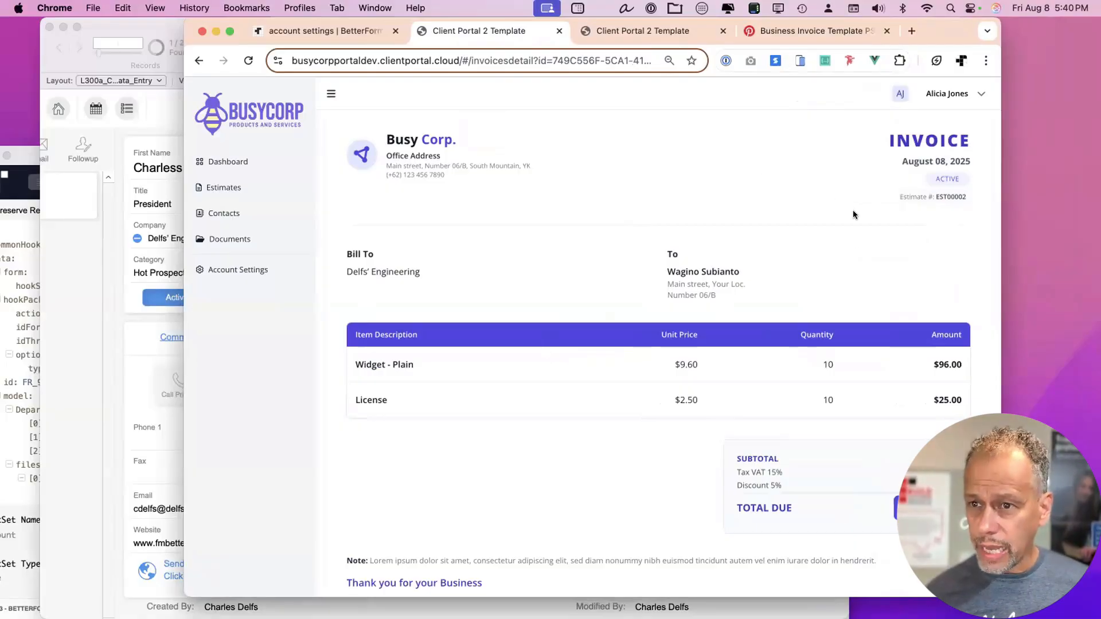
scroll(852, 210, up, 2)
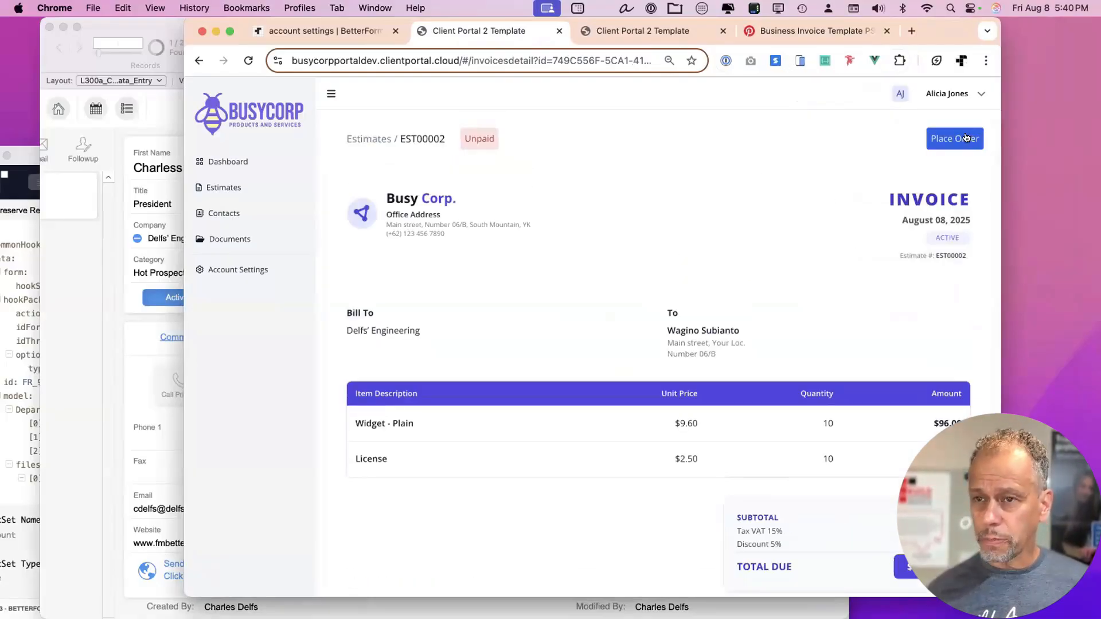
drag(942, 26, 979, 22)
click(195, 19)
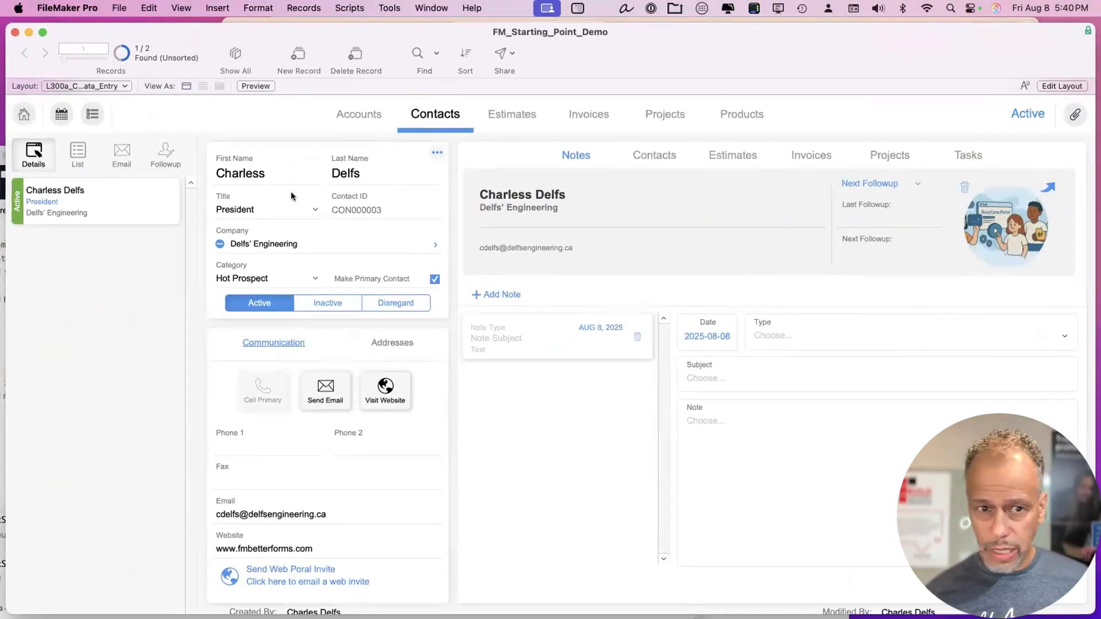
Review invoice INV00006 on FileMaker's Invoices layout.
click(514, 115)
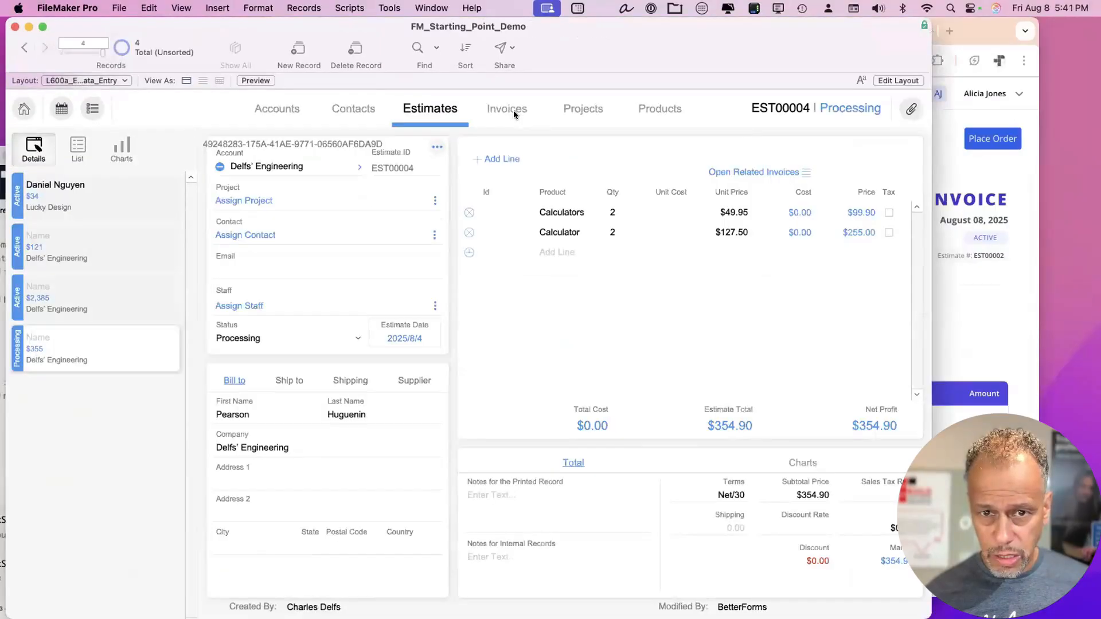
click(514, 110)
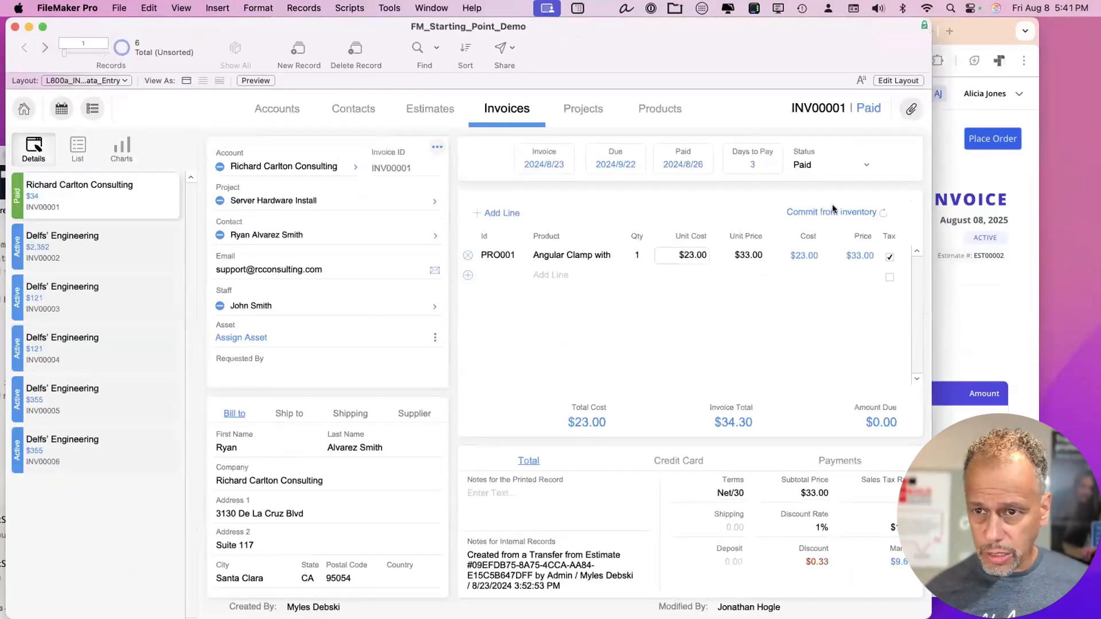
click(98, 456)
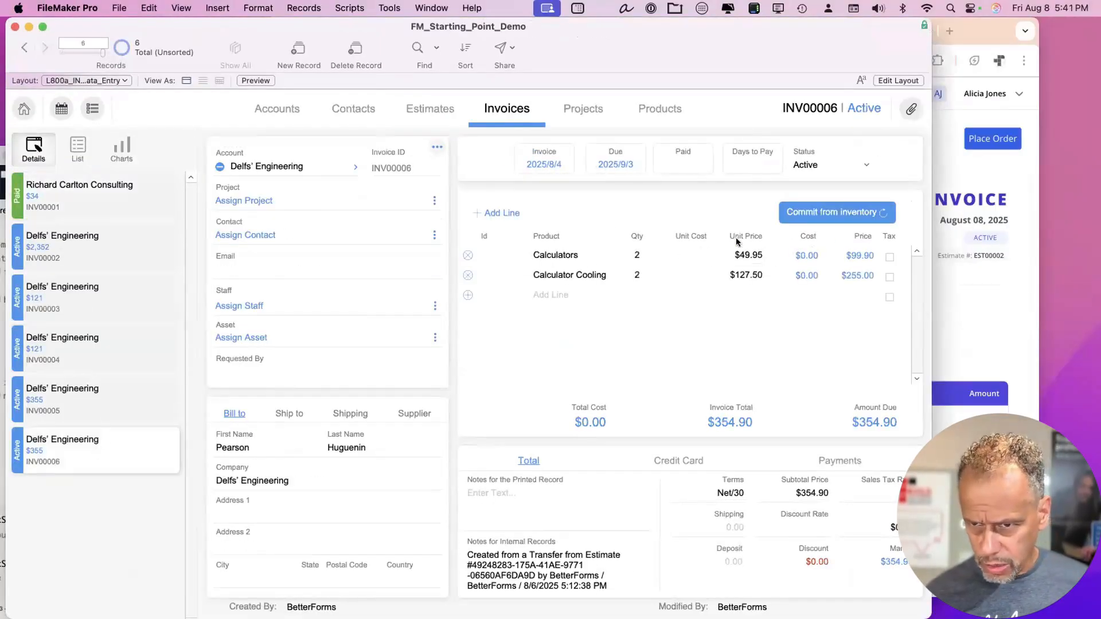
scroll(72, 368, up, 1)
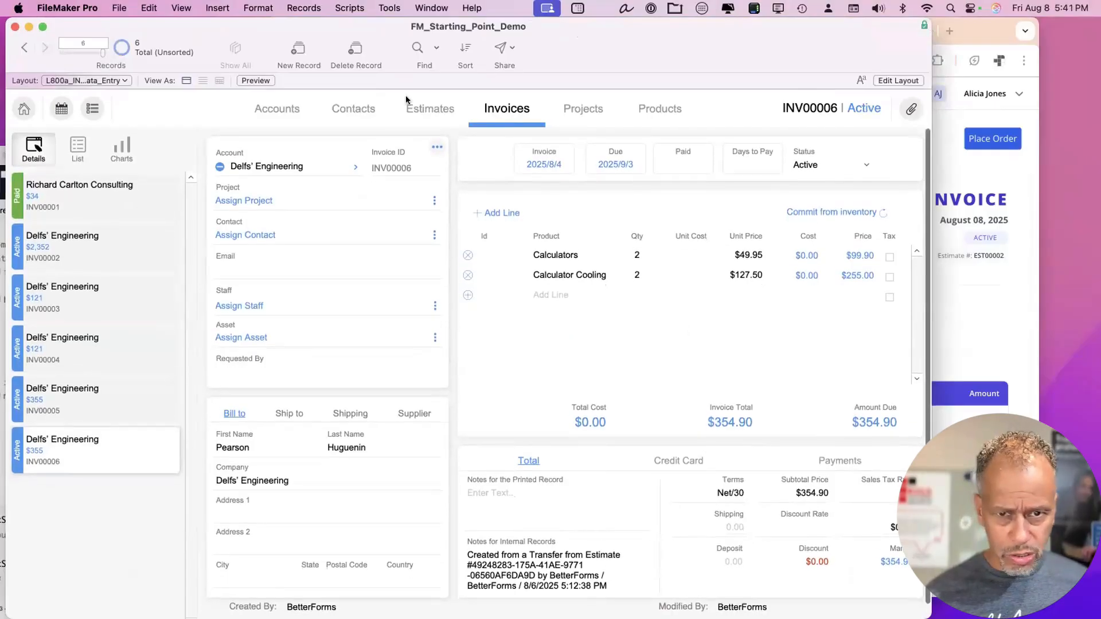
View estimates EST00003, EST00002 and EST00001, then open EST00001's related invoices.
click(425, 110)
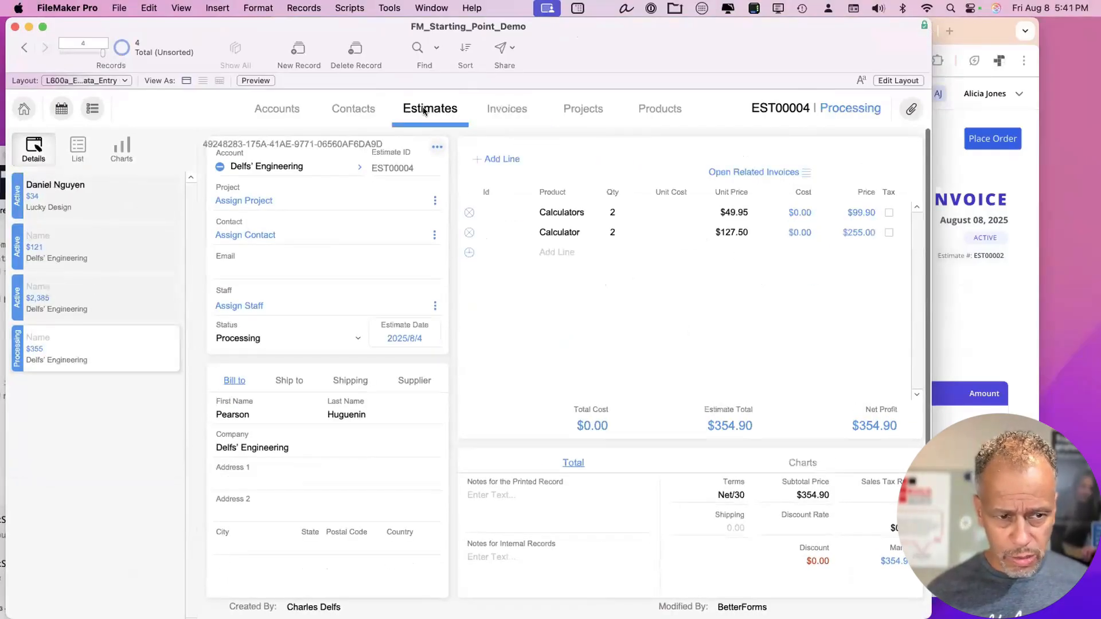
click(87, 306)
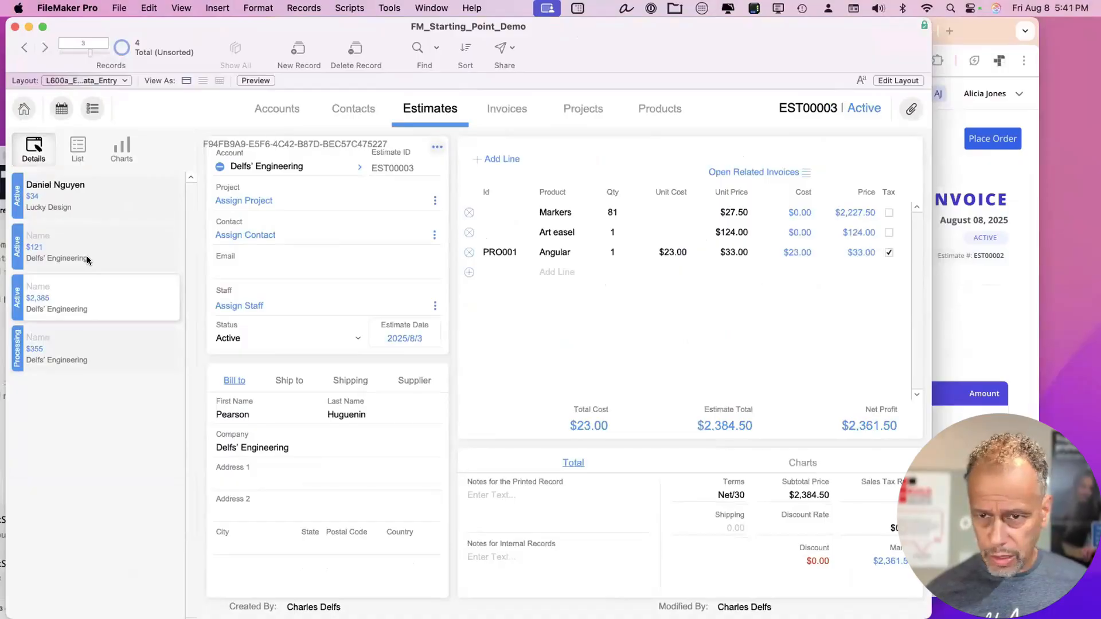
click(87, 255)
click(101, 204)
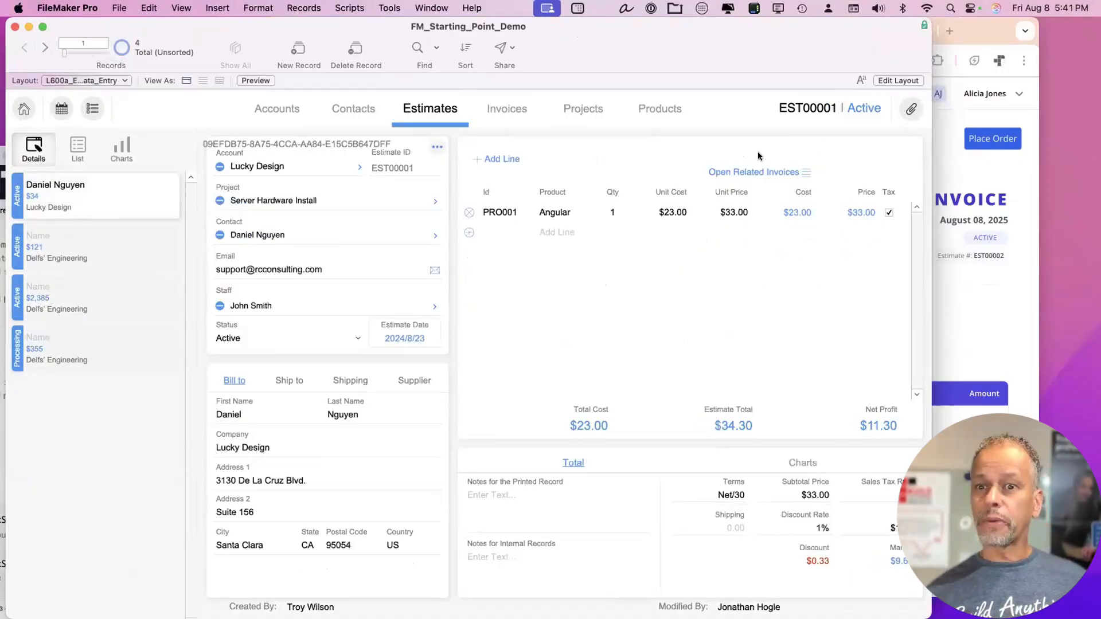
click(762, 169)
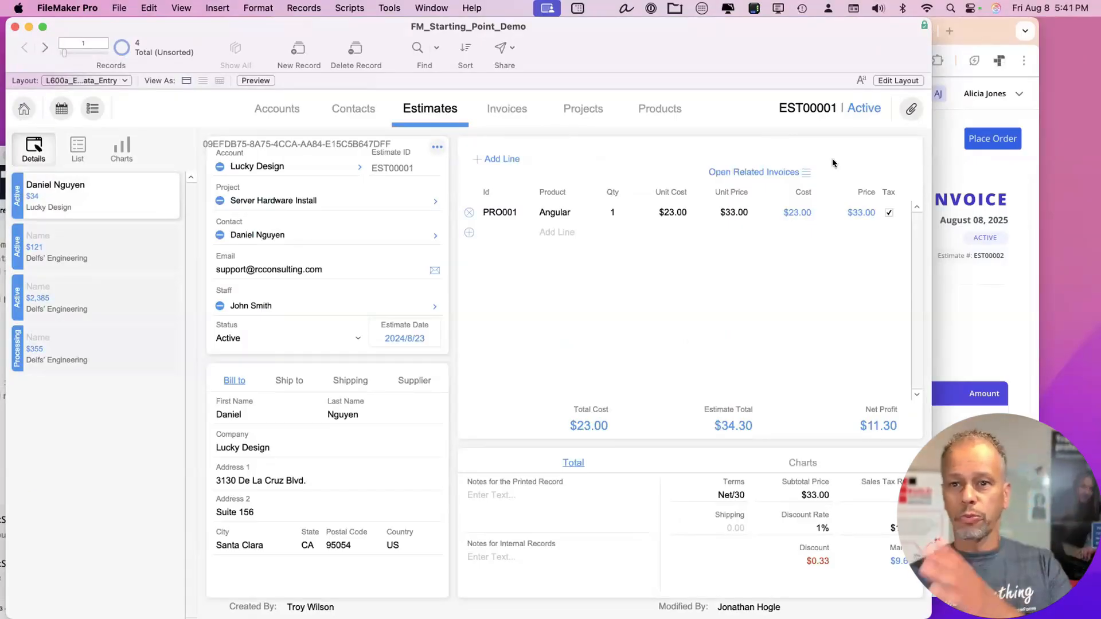
click(992, 34)
scroll(732, 230, down, 2)
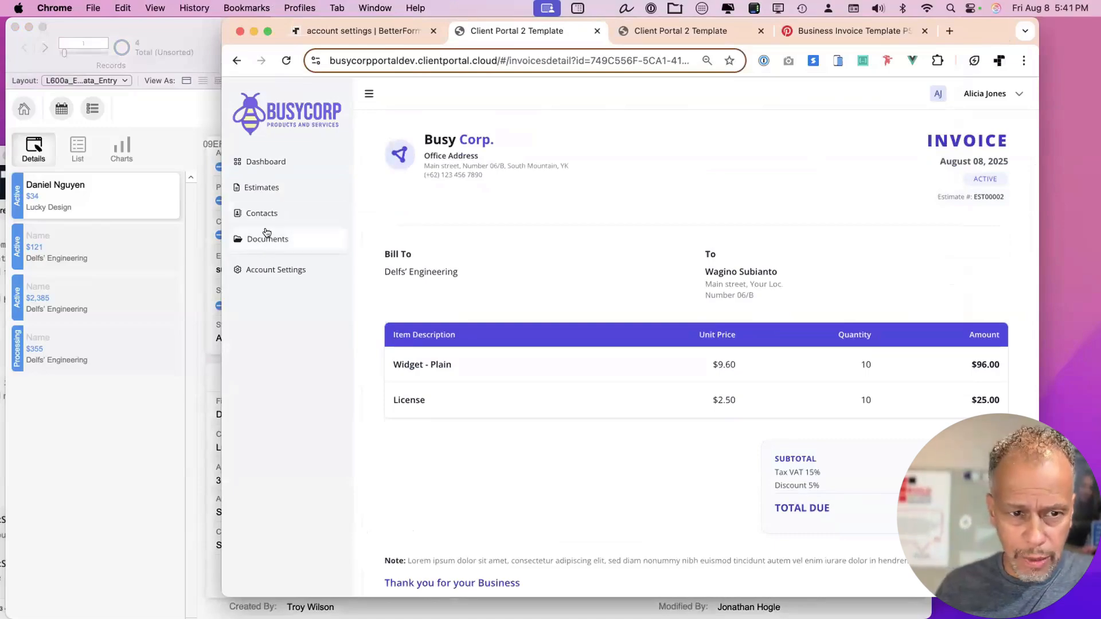
Open the portal's account settings and remove the extra 's' from the first name.
click(261, 276)
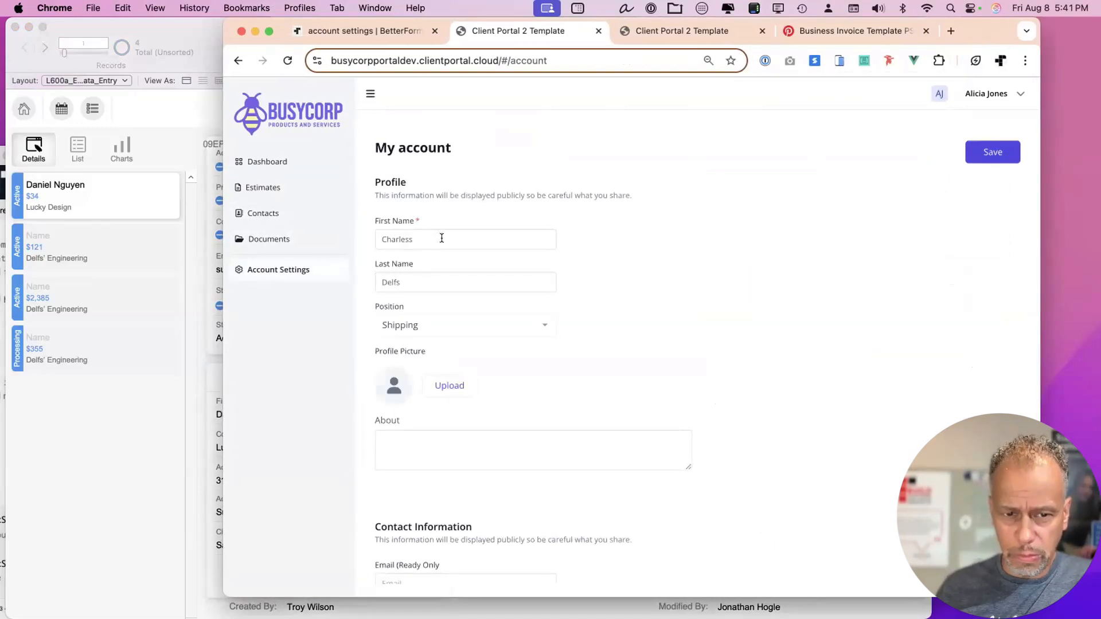
click(441, 239)
key(BackSpace)
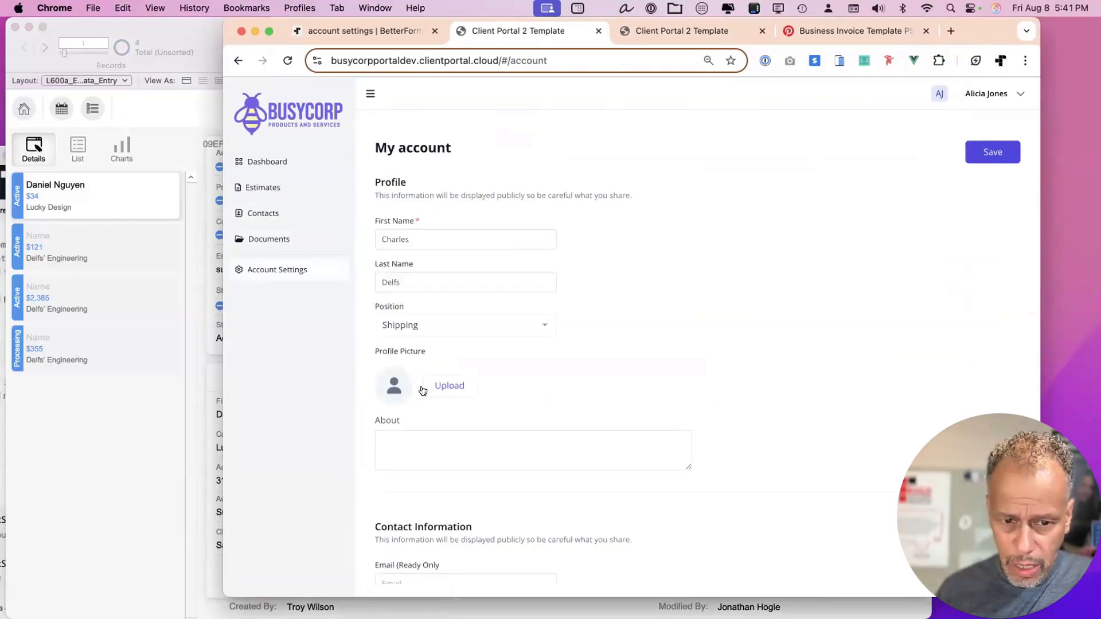
Upload uploading helper.png as the profile picture and save the account settings.
click(450, 385)
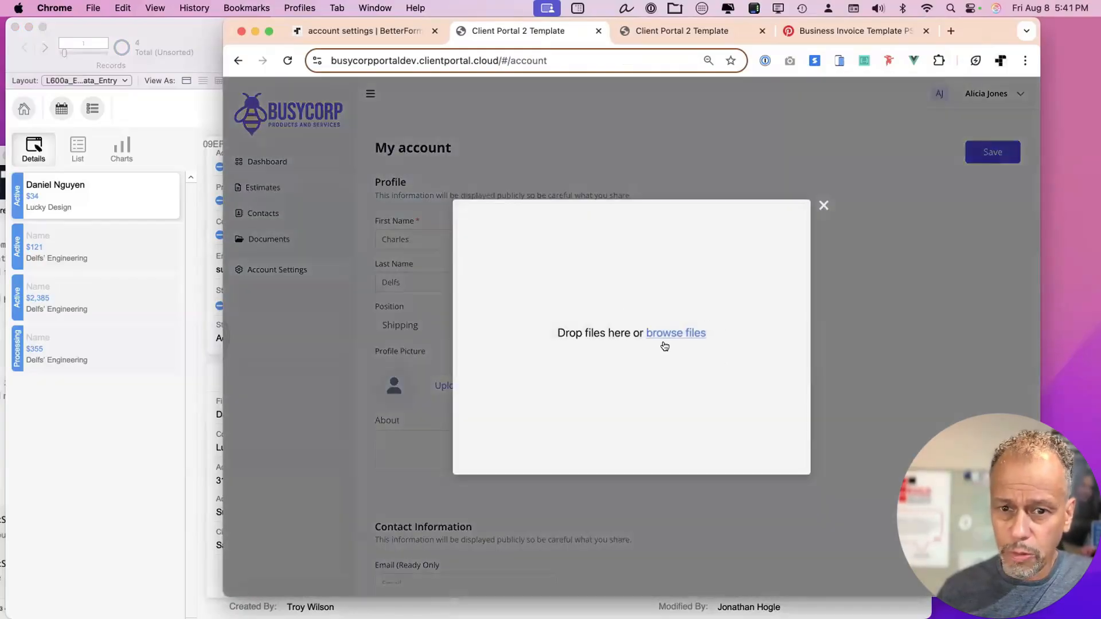
click(562, 273)
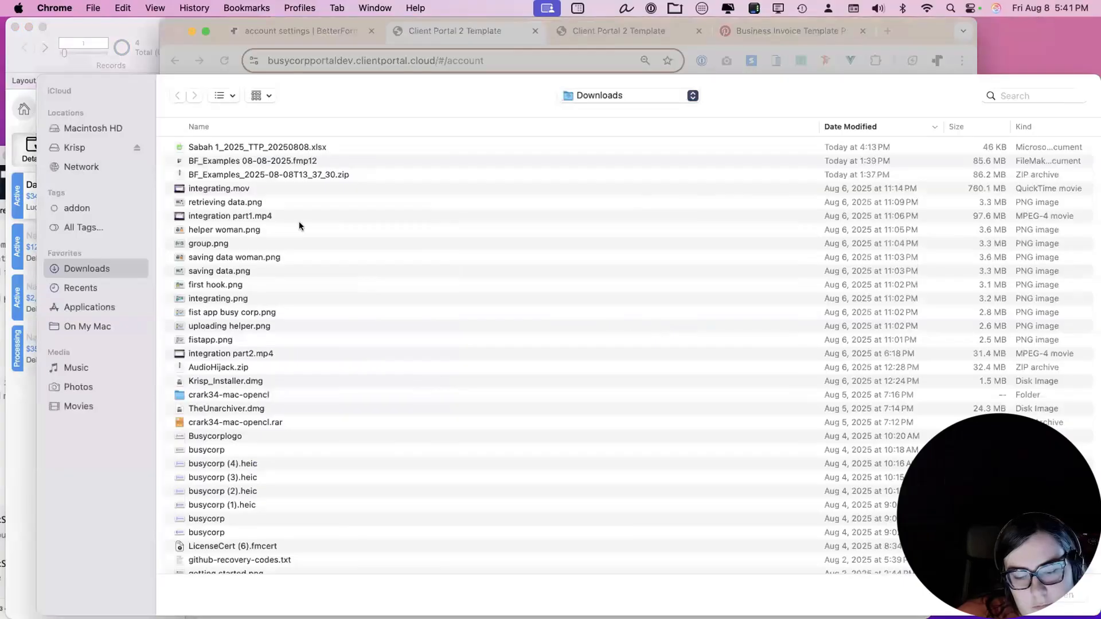
double_click(209, 325)
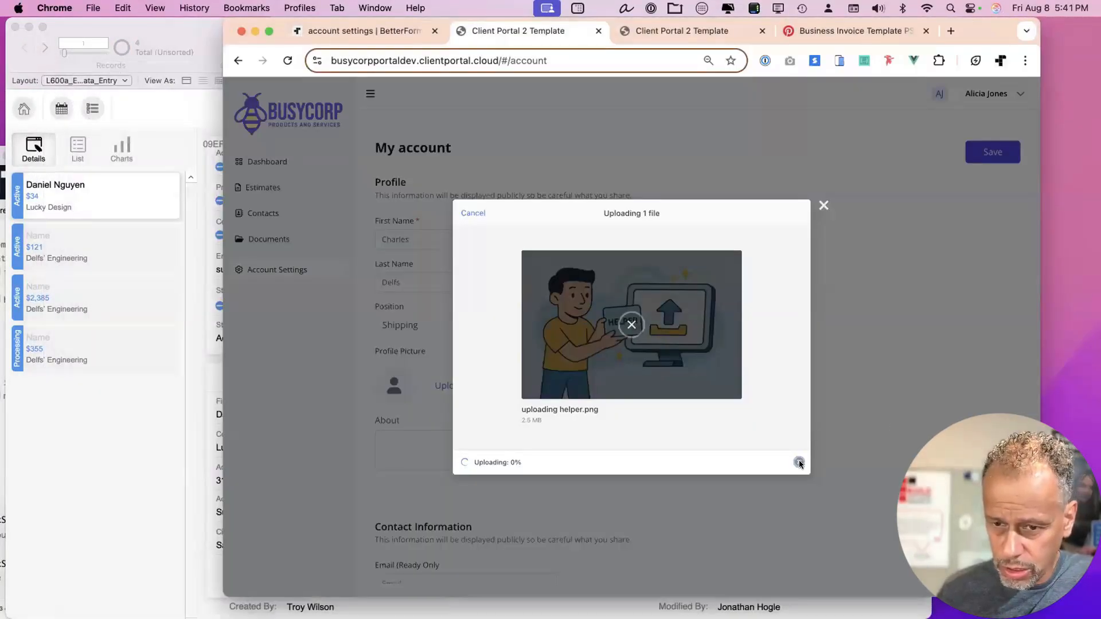
click(796, 462)
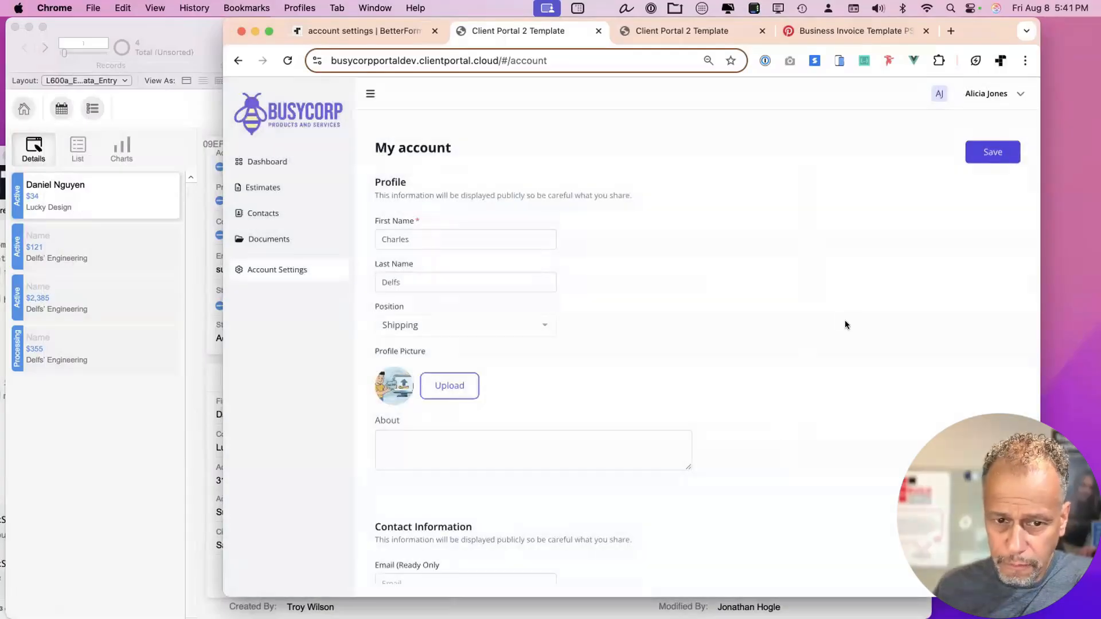
click(983, 152)
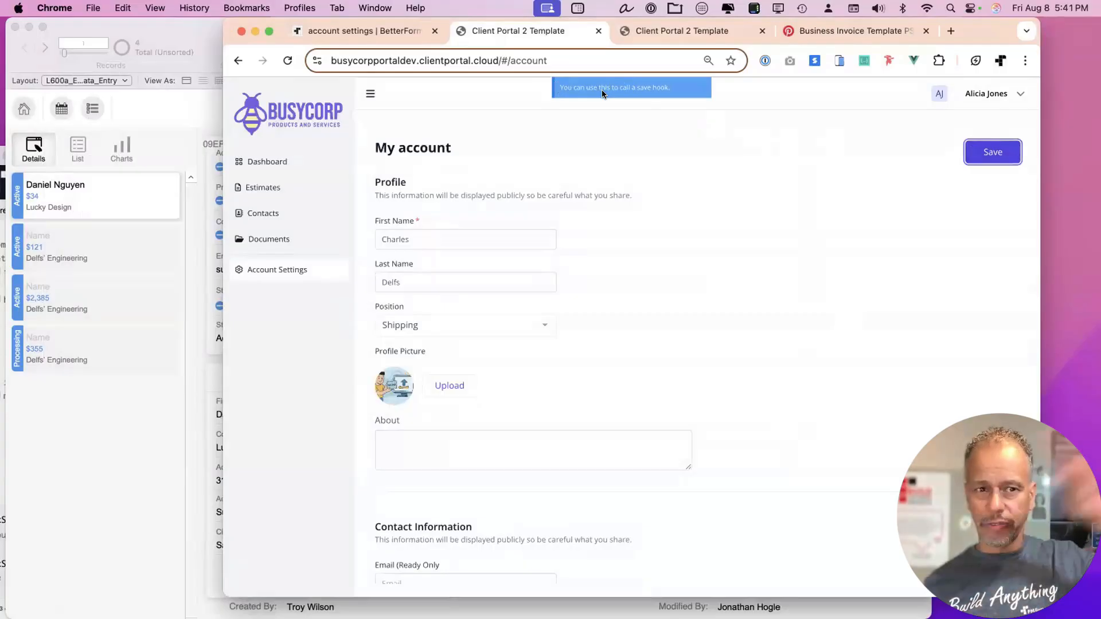
click(172, 30)
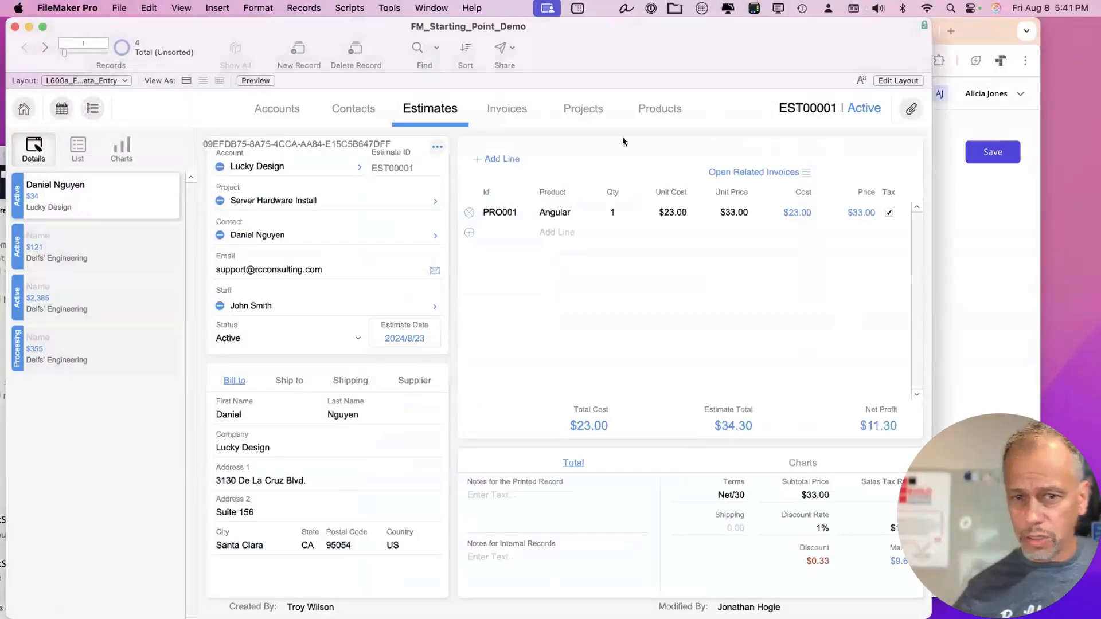
Compare the FileMaker Contacts record's corrected first name and photo with the portal's My account page.
click(353, 108)
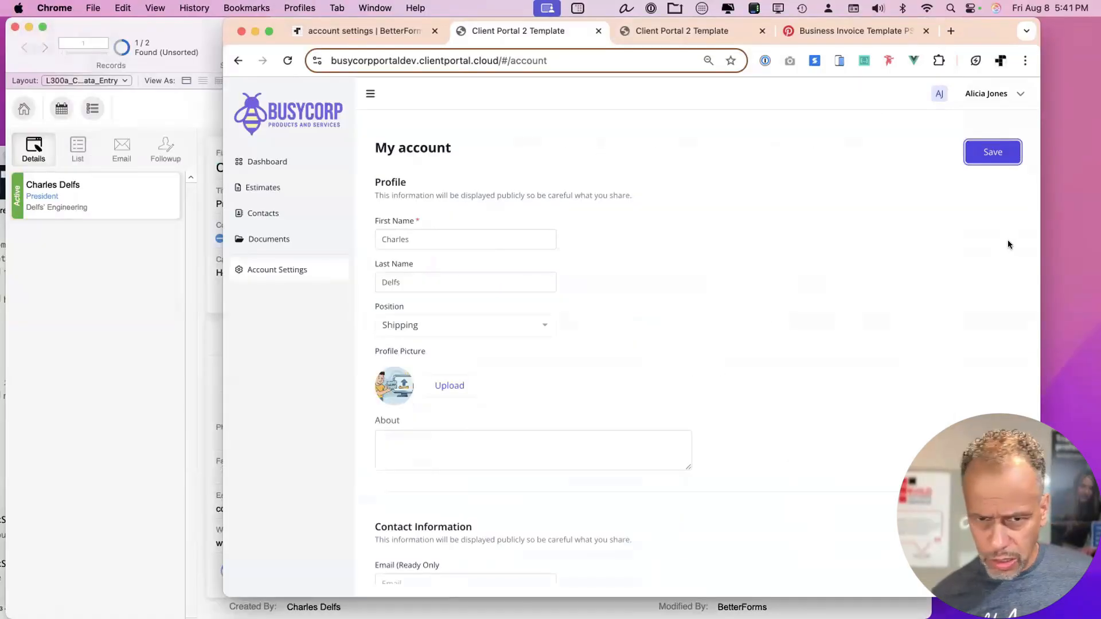
click(1010, 244)
click(131, 334)
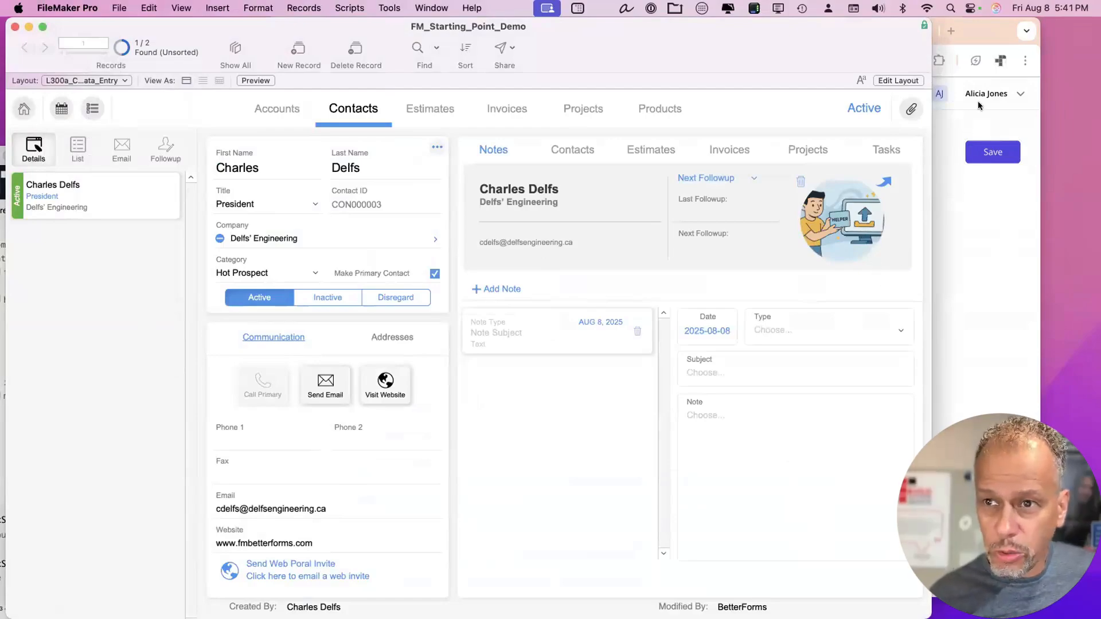
click(983, 21)
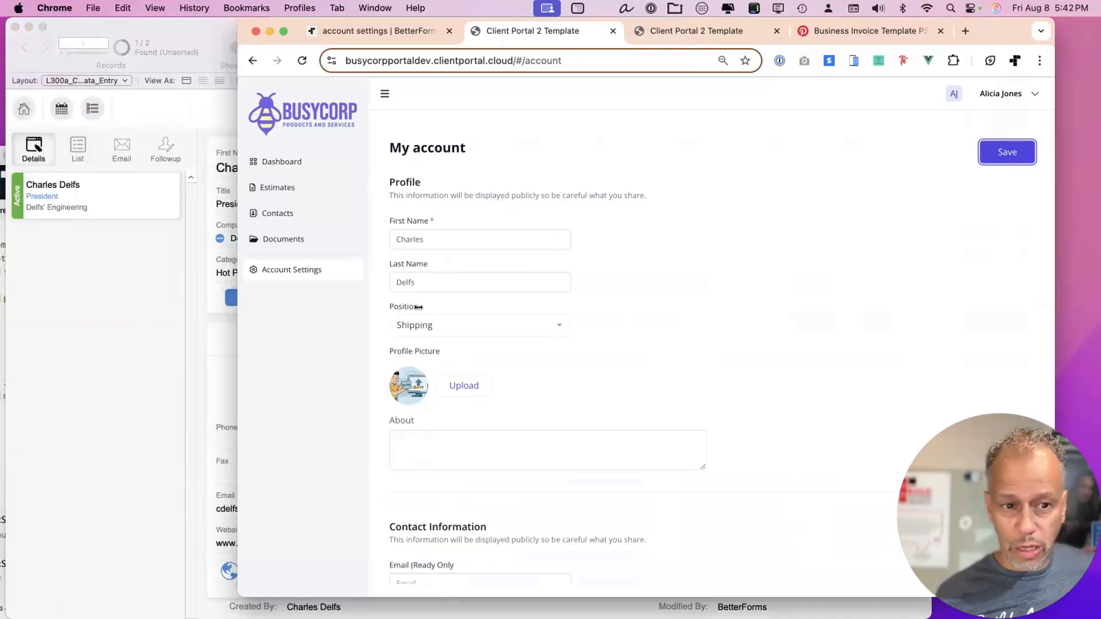
click(128, 422)
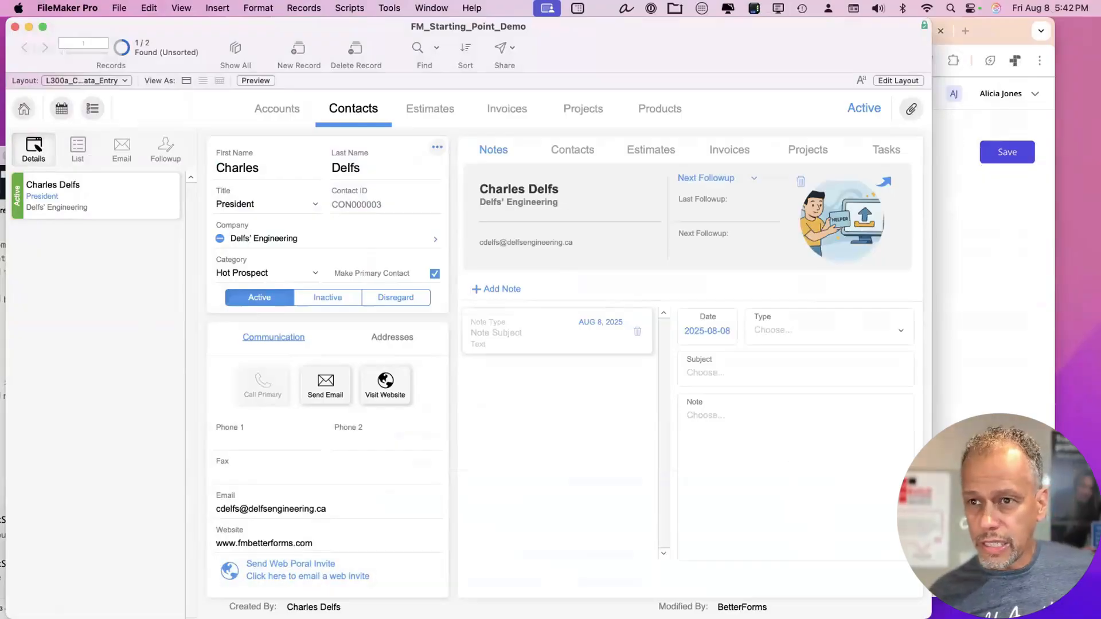
click(993, 37)
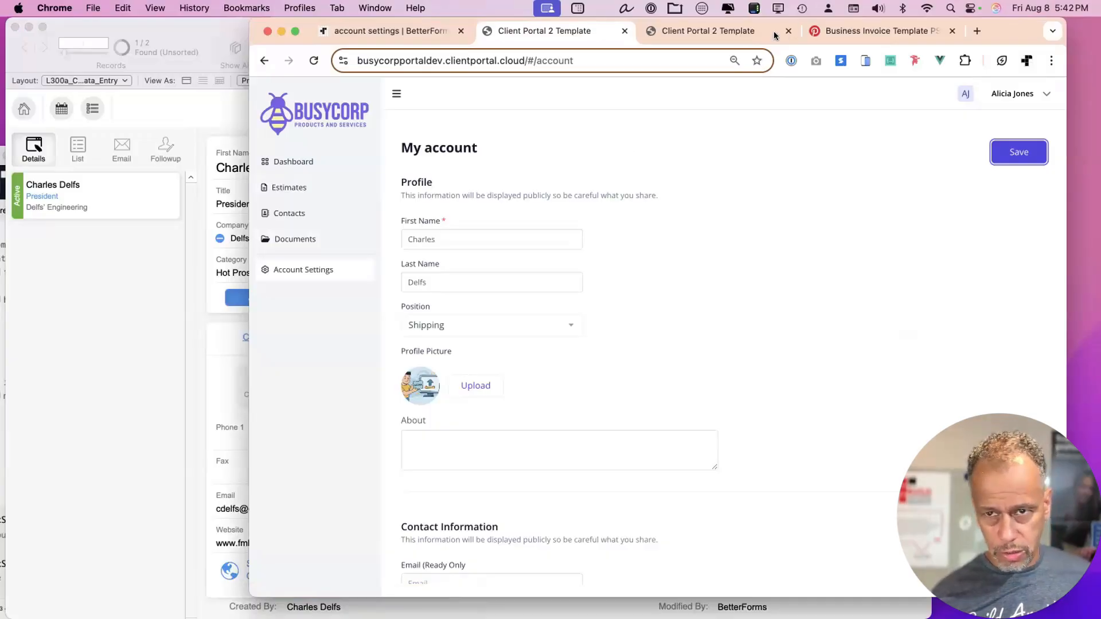
click(976, 31)
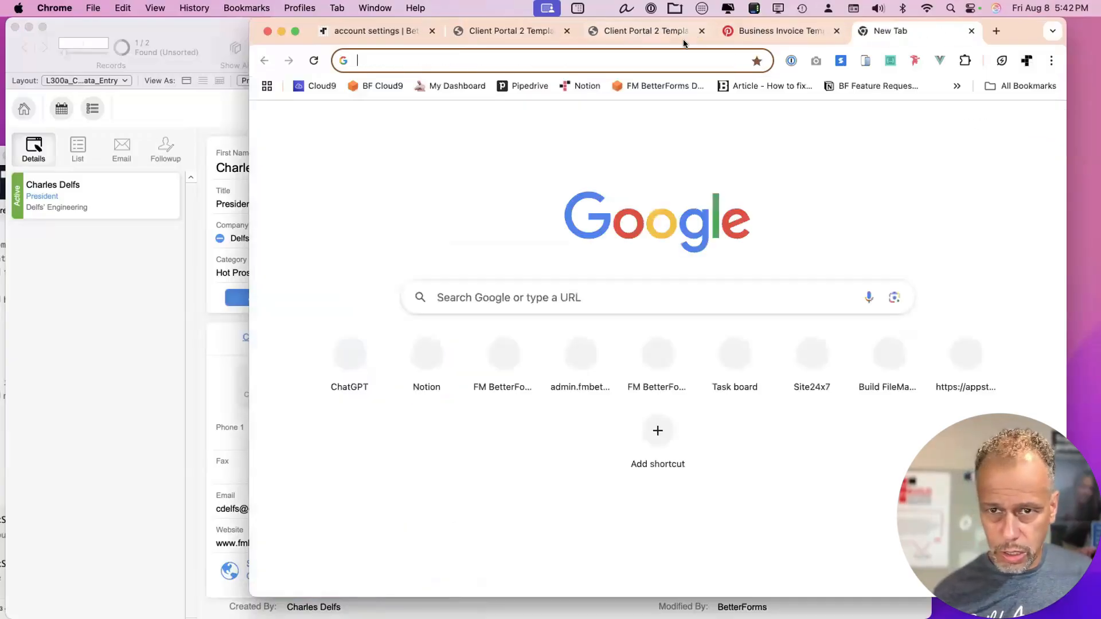
click(681, 36)
click(701, 53)
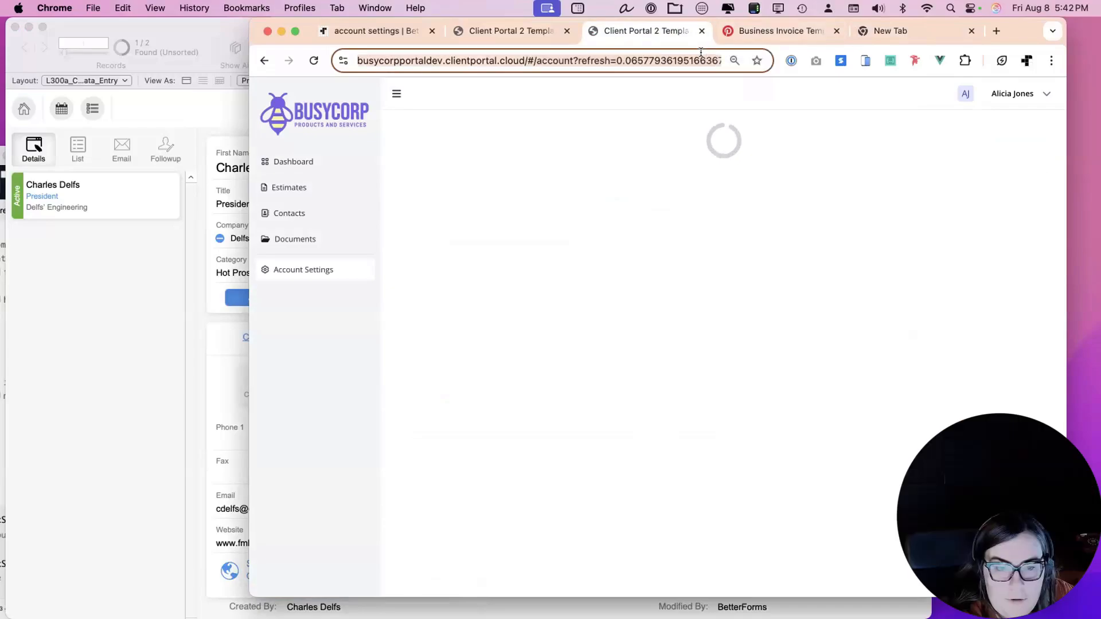
text(www.fm)
key(Return)
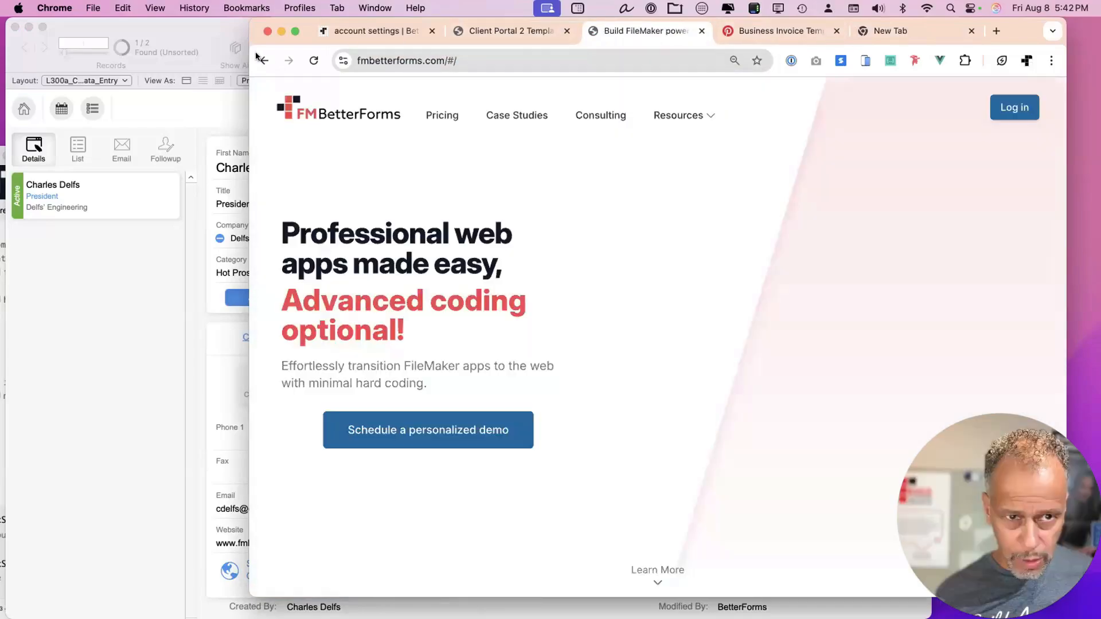
drag(250, 52, 193, 52)
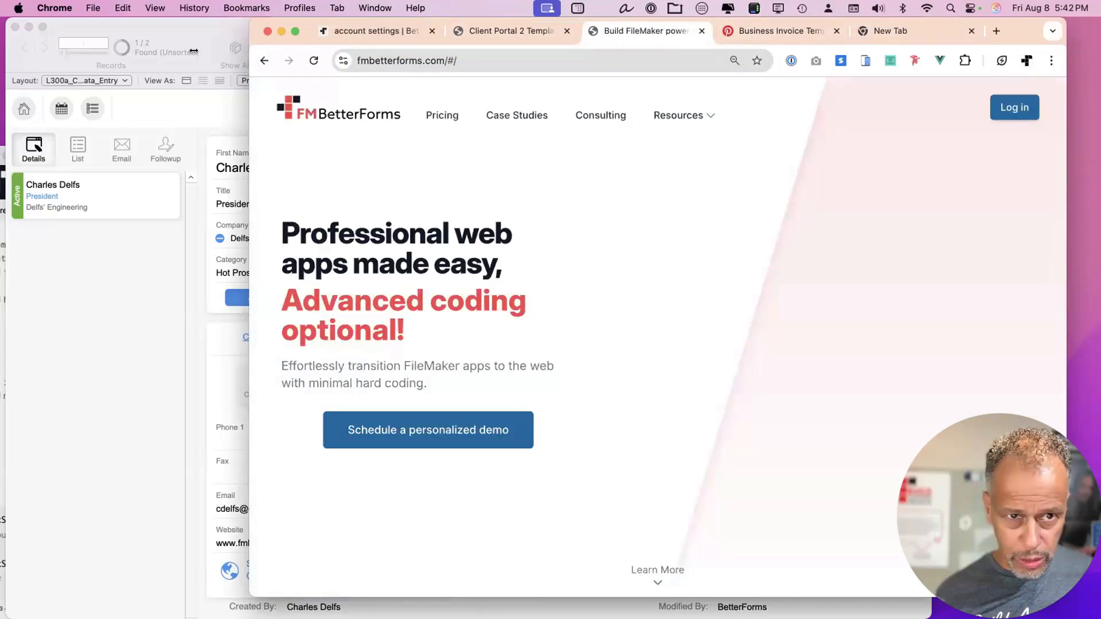
click(493, 115)
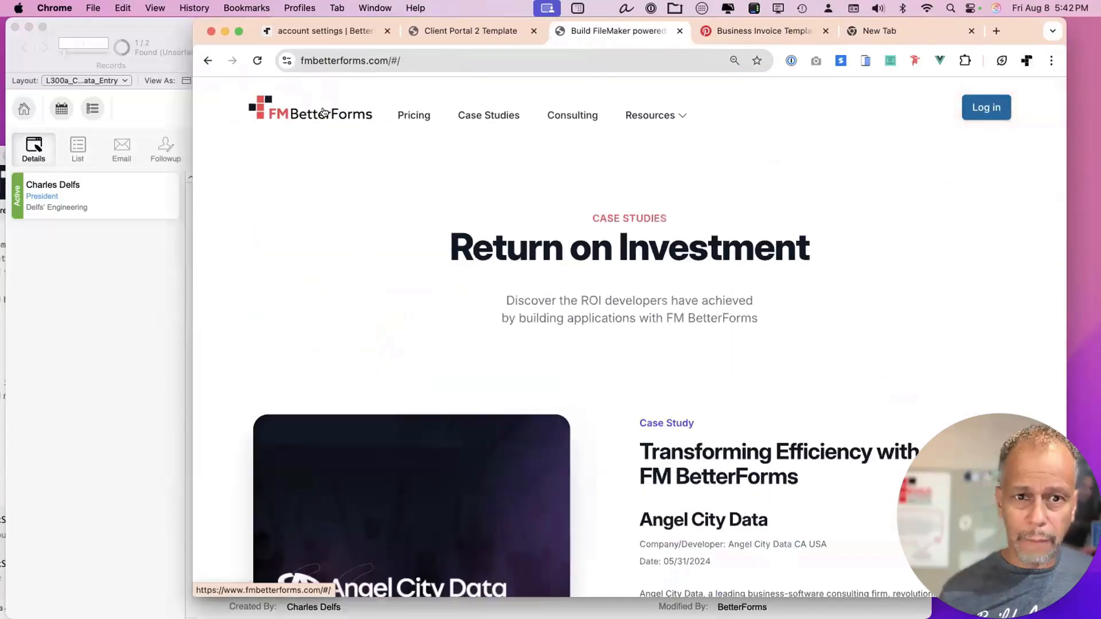
click(312, 110)
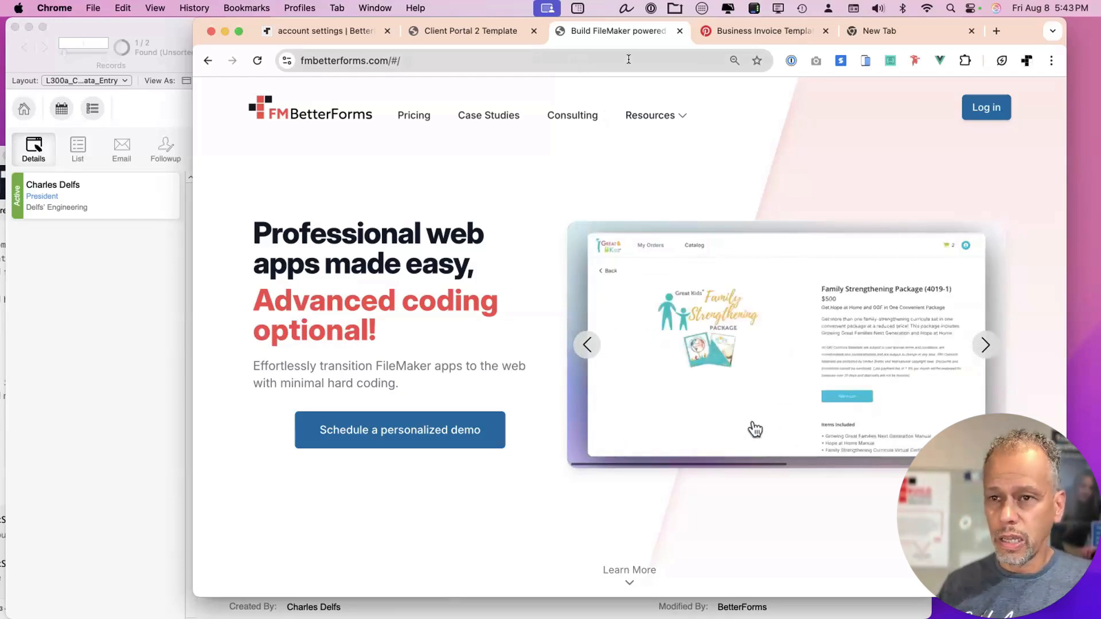
drag(1014, 31, 1000, 31)
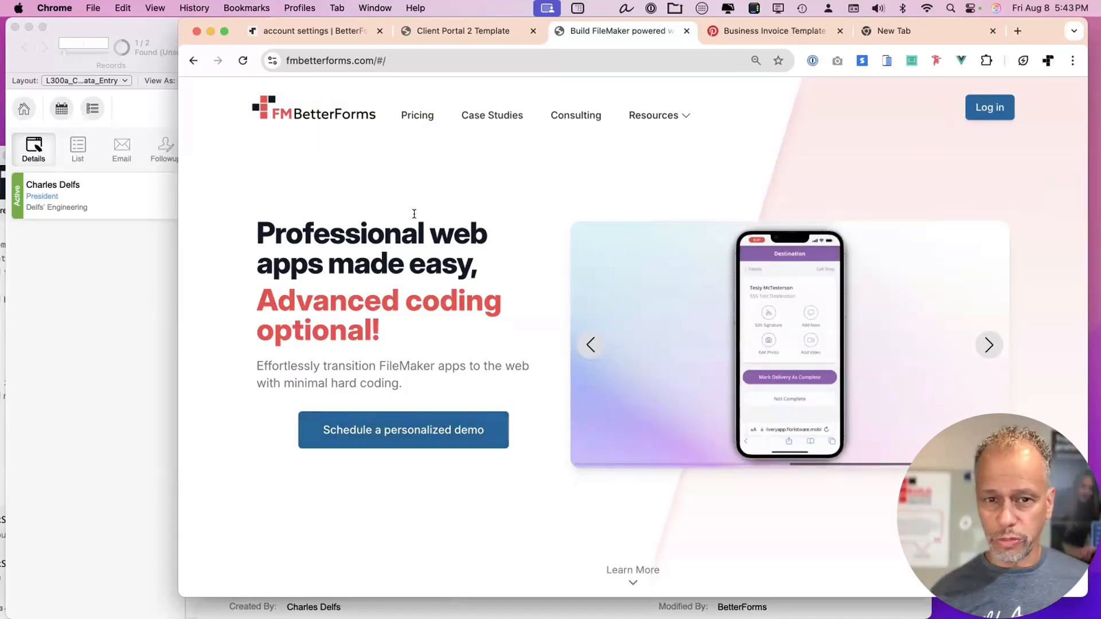
Open the FM BetterForms pricing page and switch it to monthly plan prices.
click(415, 118)
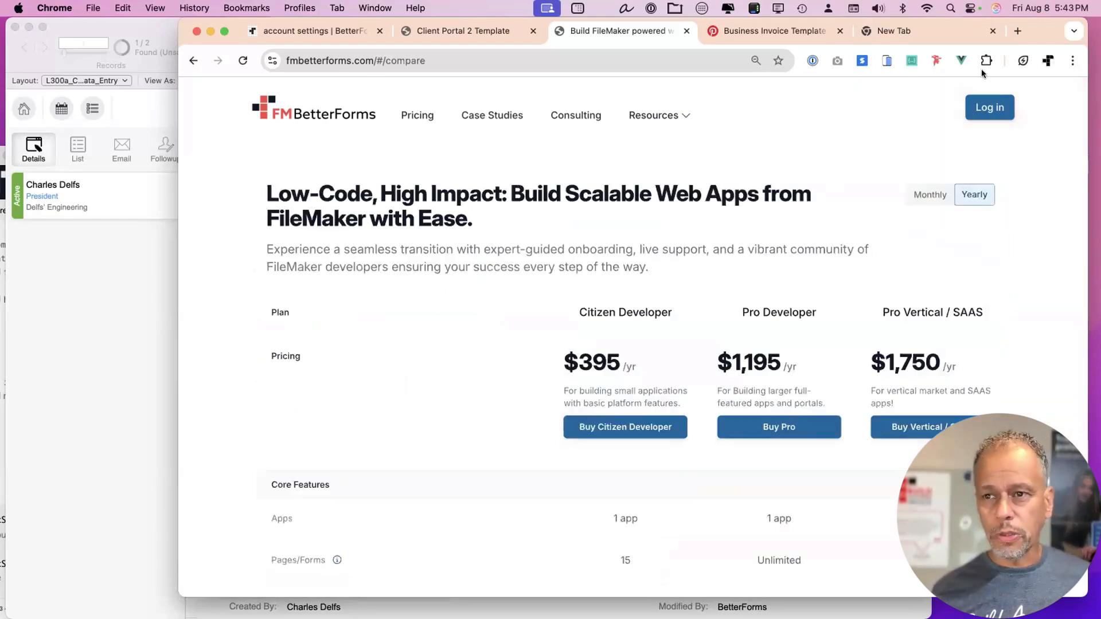
drag(1047, 34, 1019, 35)
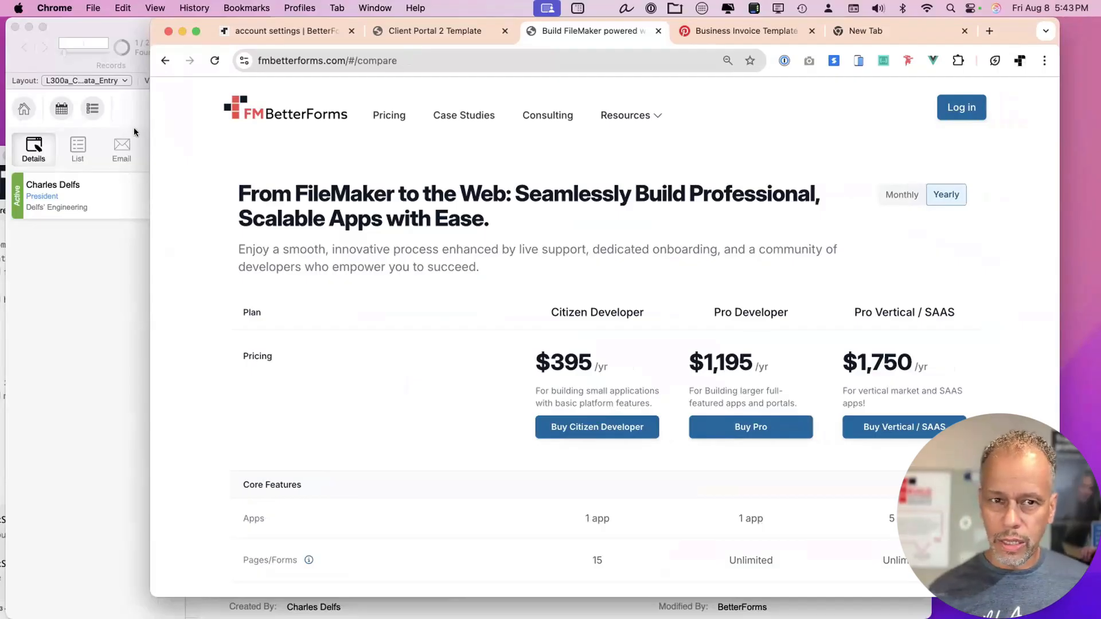
click(436, 31)
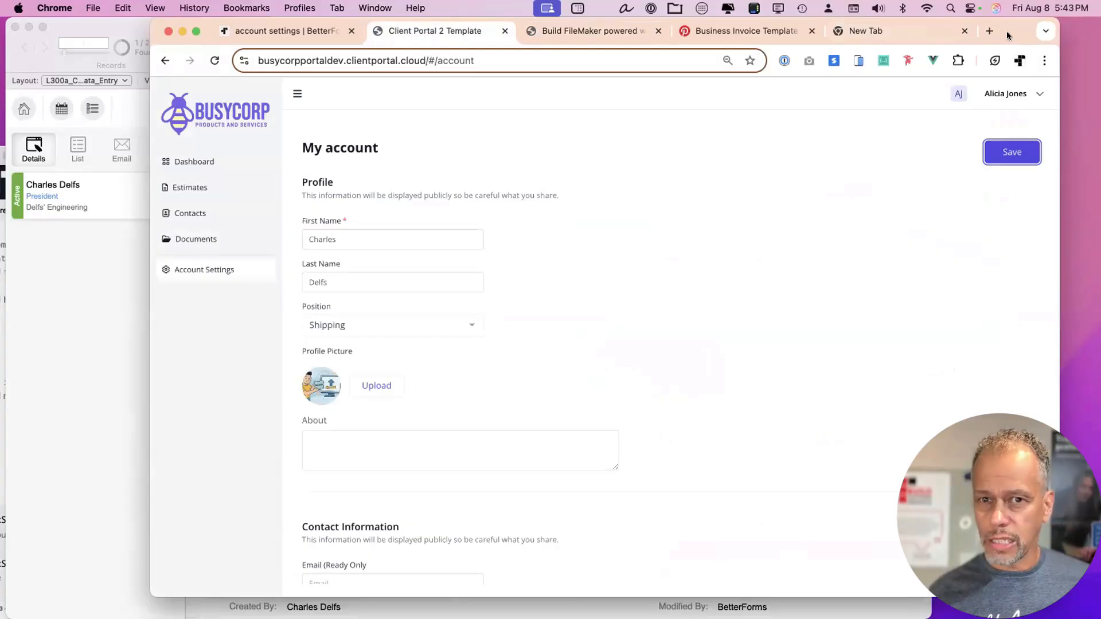
drag(1006, 32, 1003, 30)
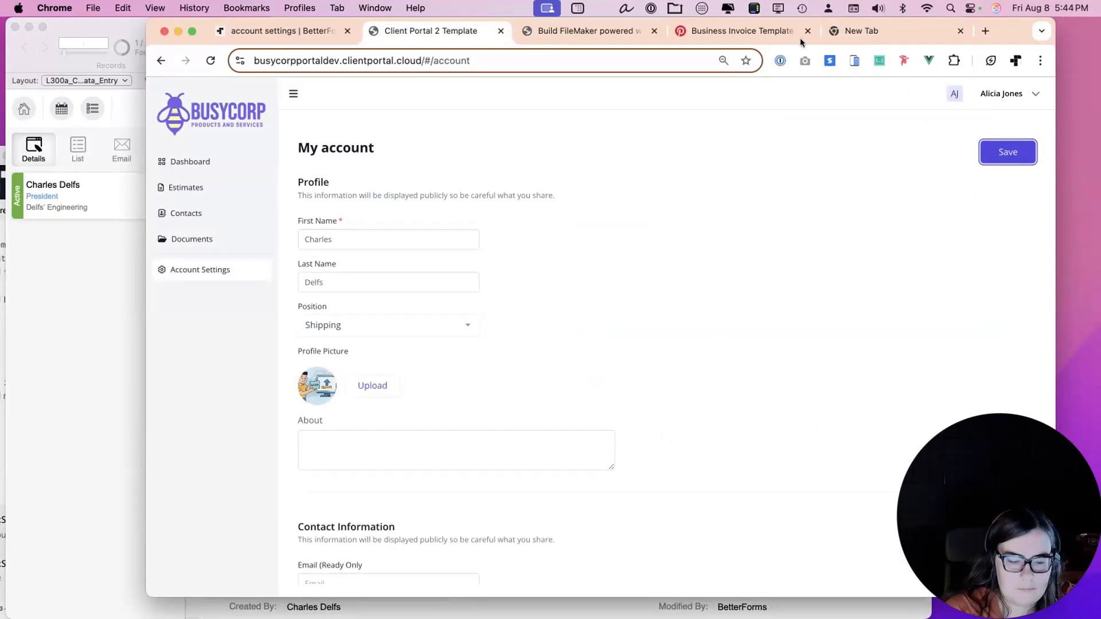
click(556, 31)
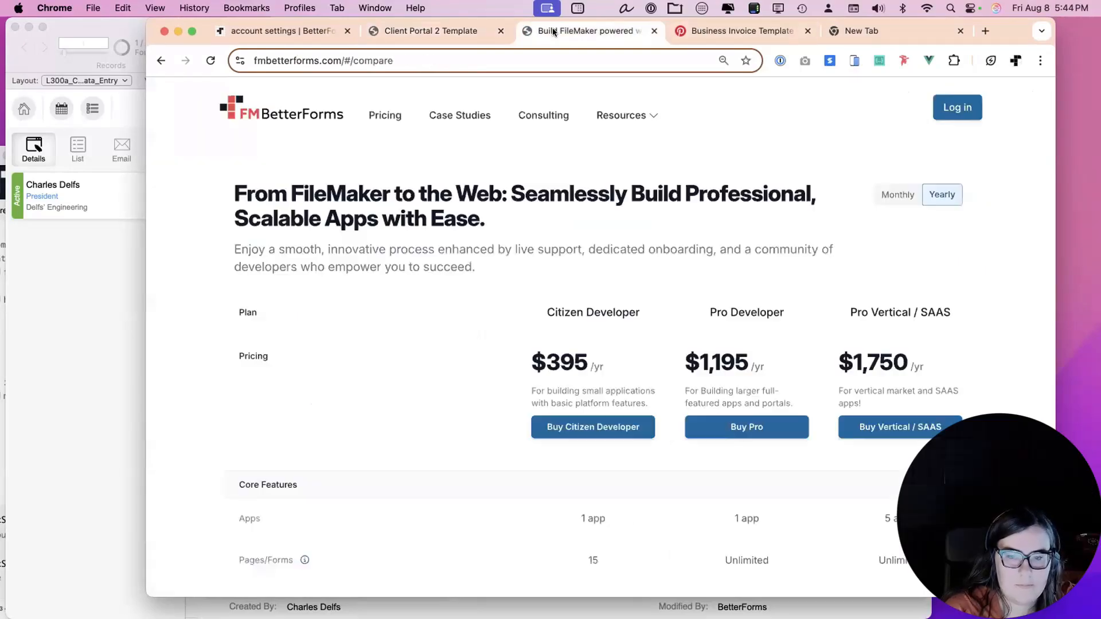
click(896, 193)
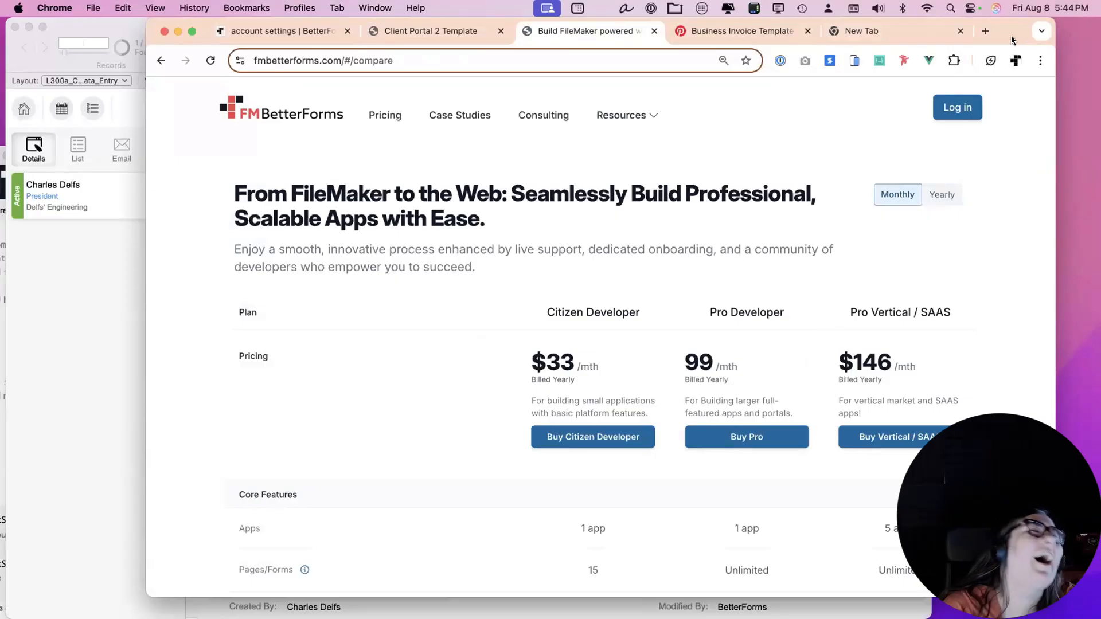
Reopen pricing with yearly plans ($395, $1,195, $1,750) and close the invoice-template and new tabs.
click(466, 33)
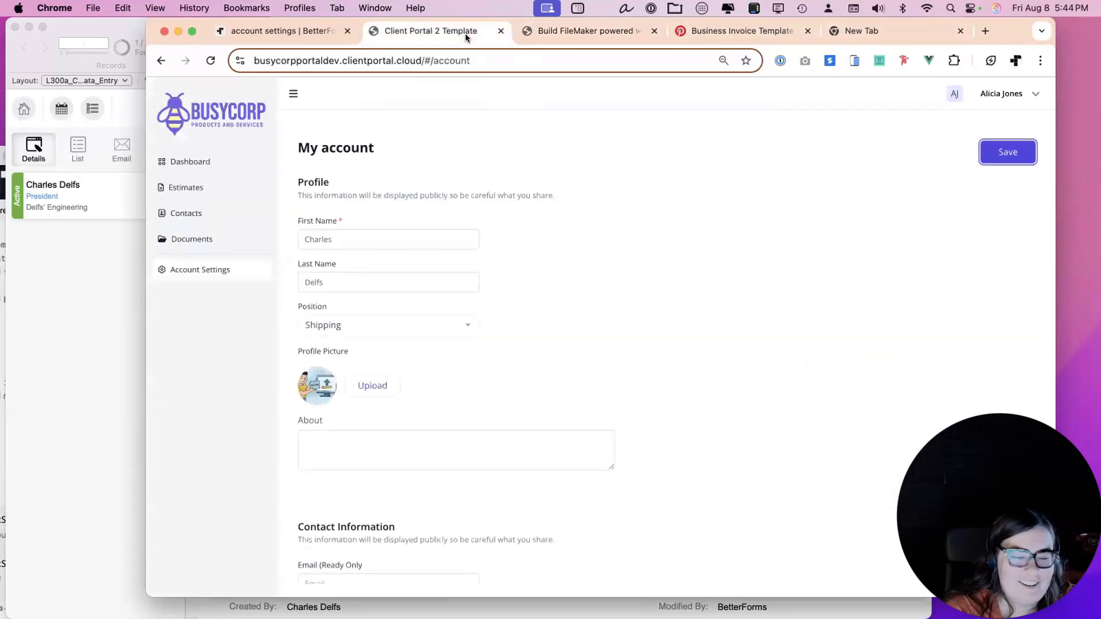
click(613, 30)
click(321, 113)
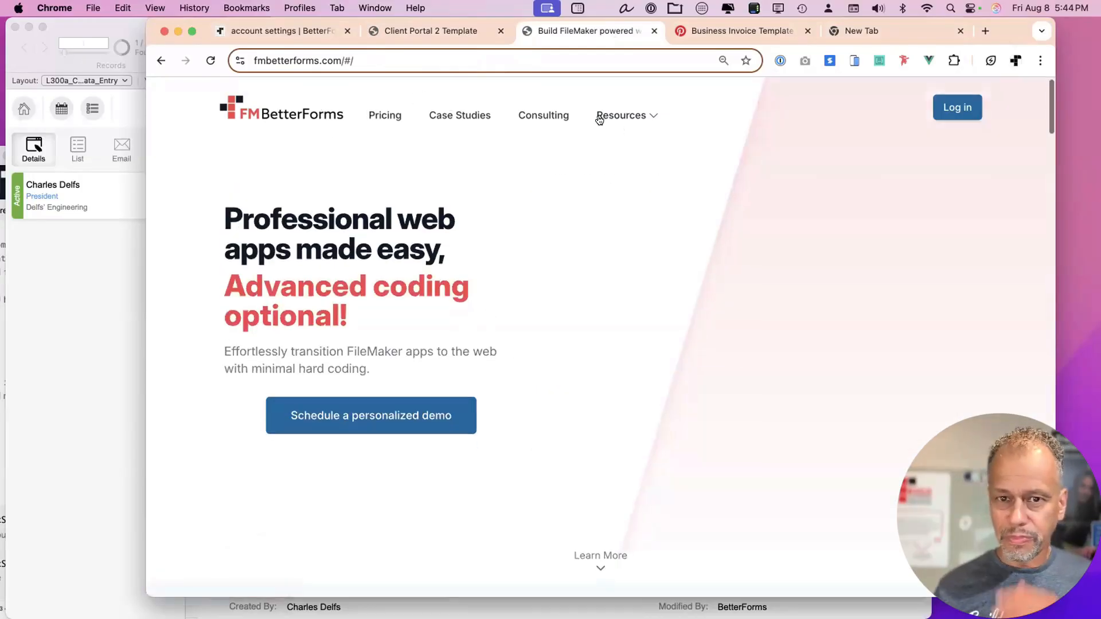
click(385, 115)
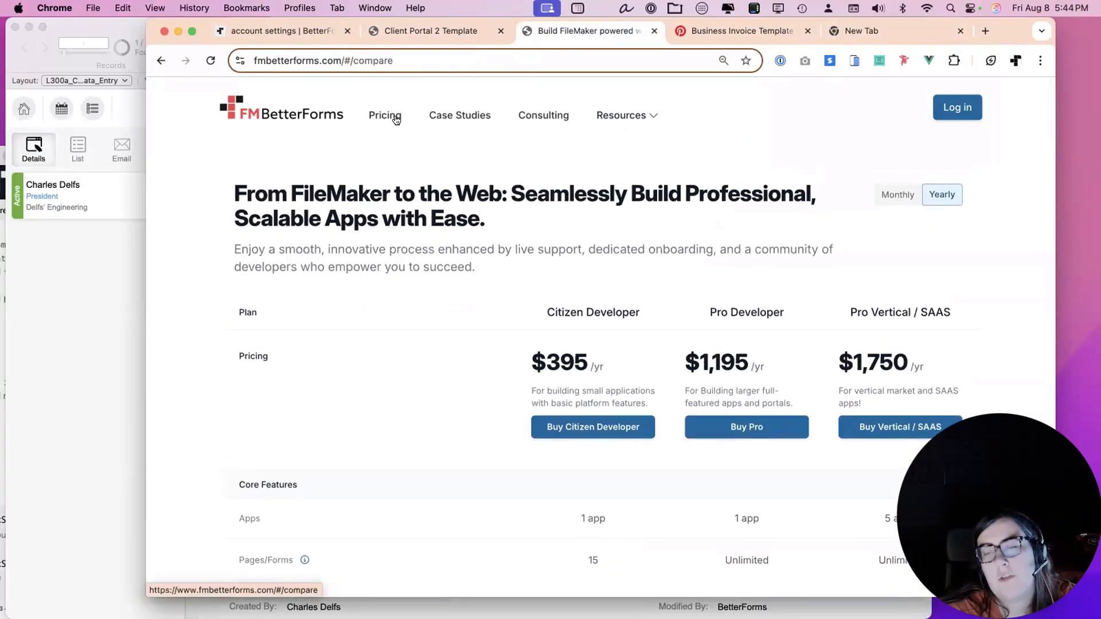
click(807, 31)
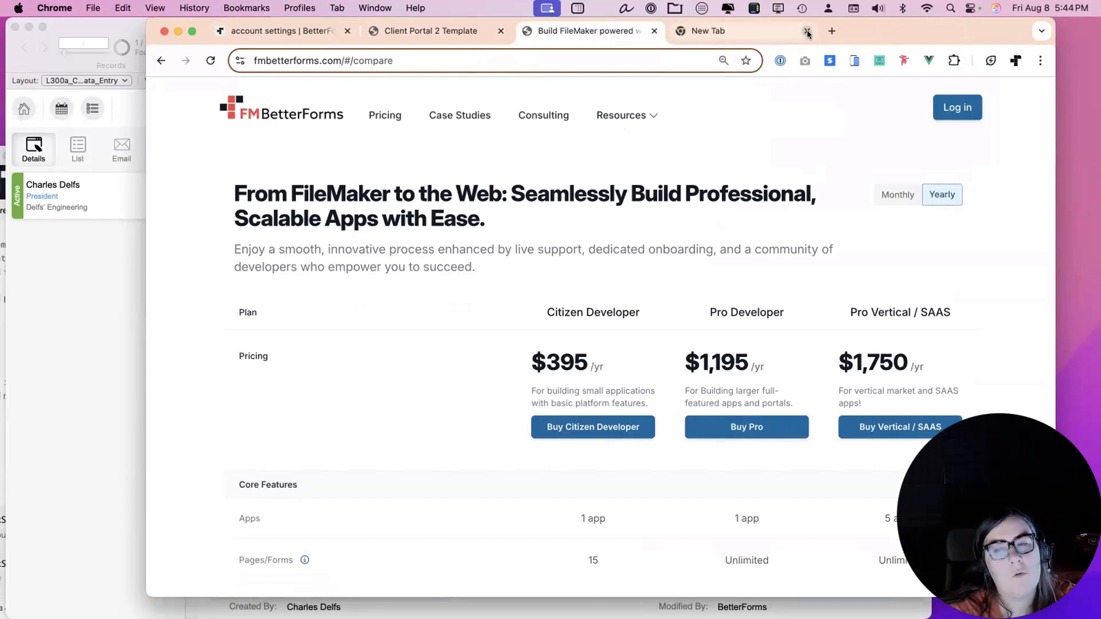
click(807, 32)
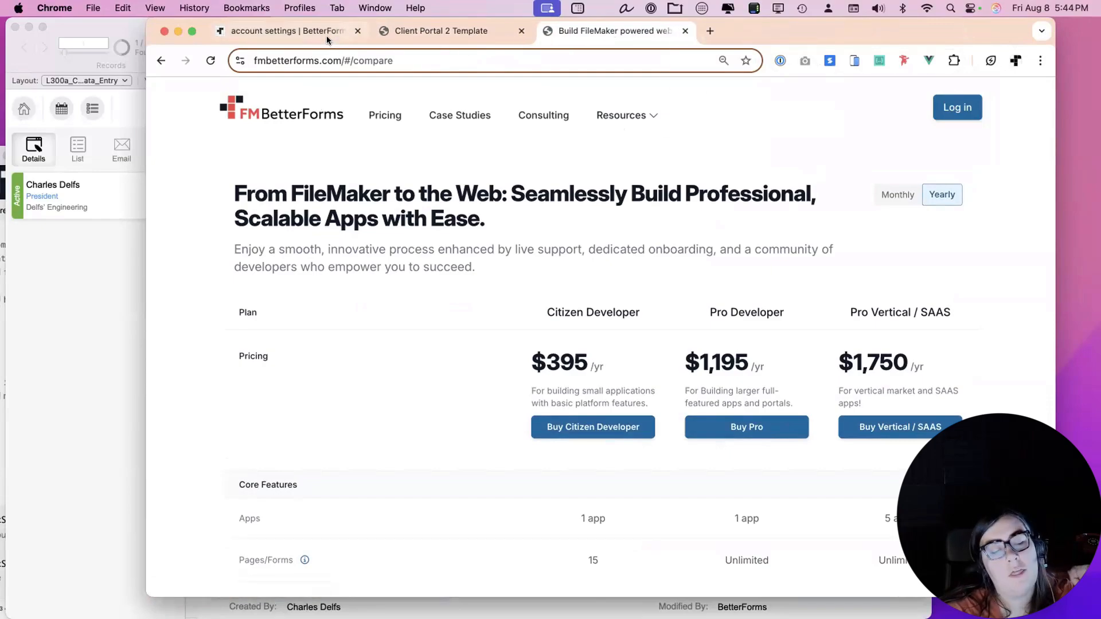